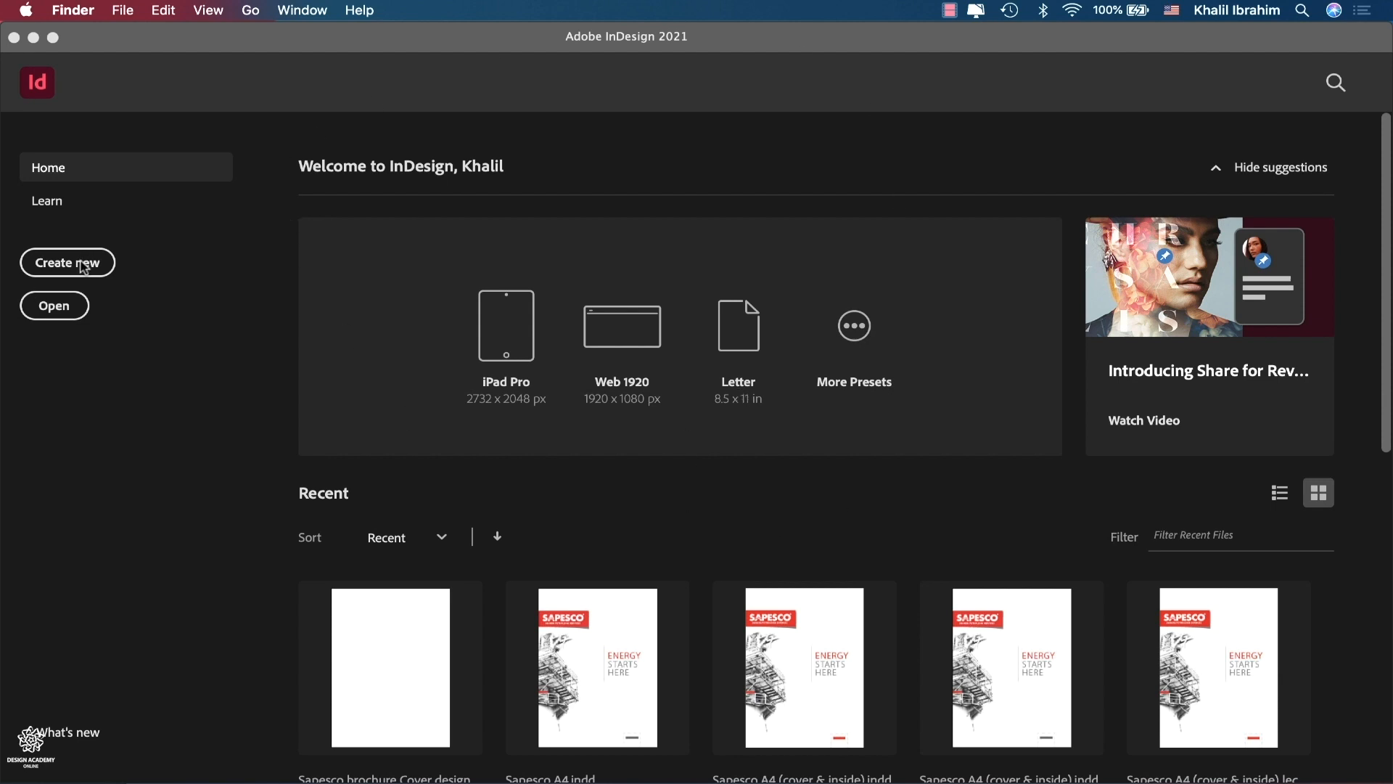
# - Start setting up a new document and show all blank document presets for Print
pyautogui.click(166, 322)
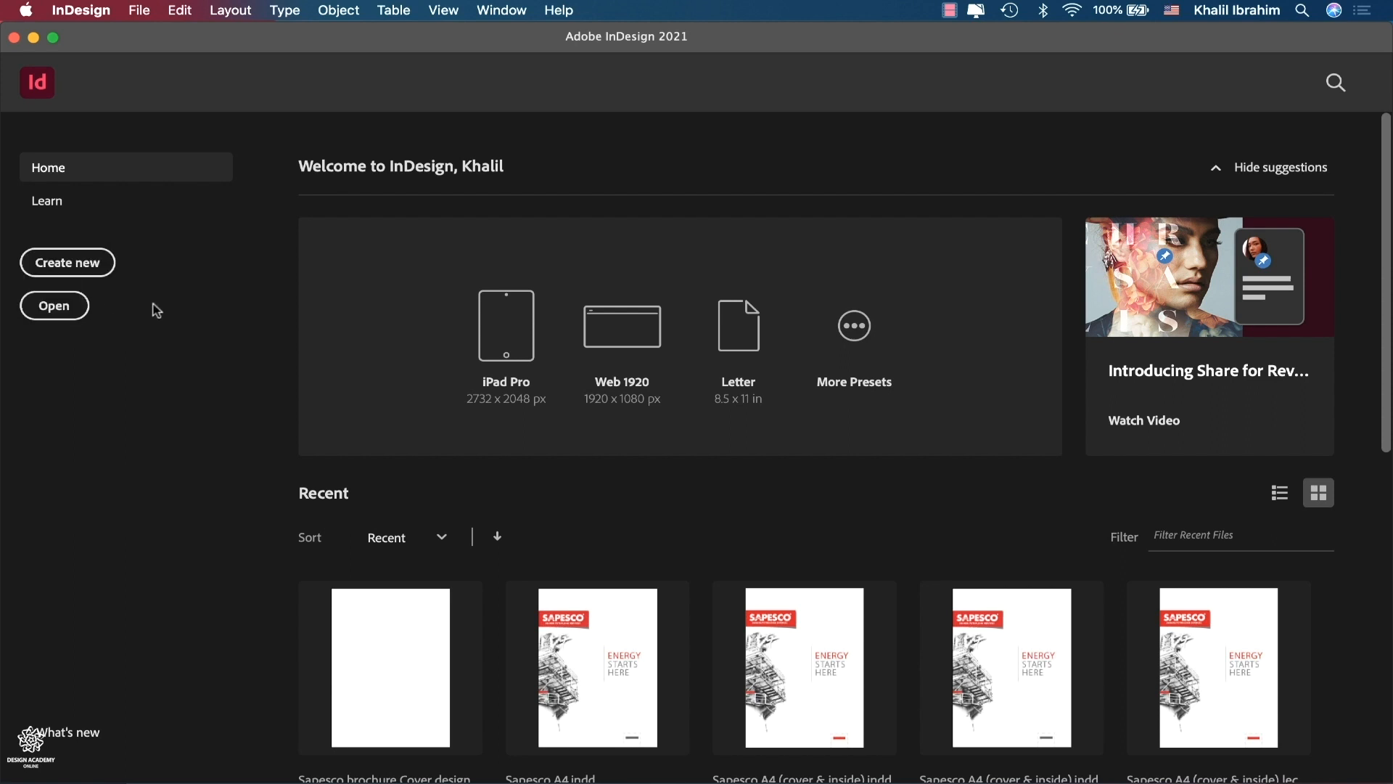
pyautogui.click(138, 12)
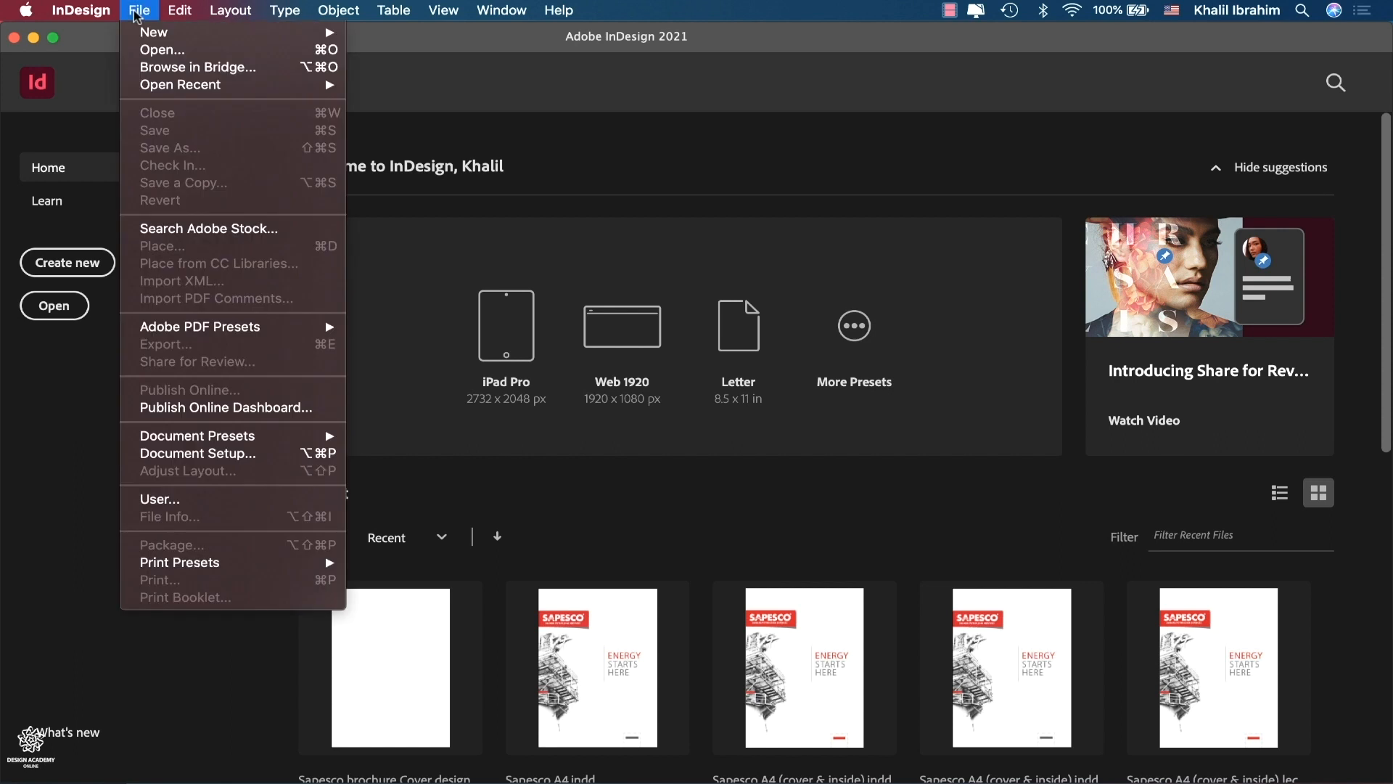
pyautogui.moveTo(144, 34)
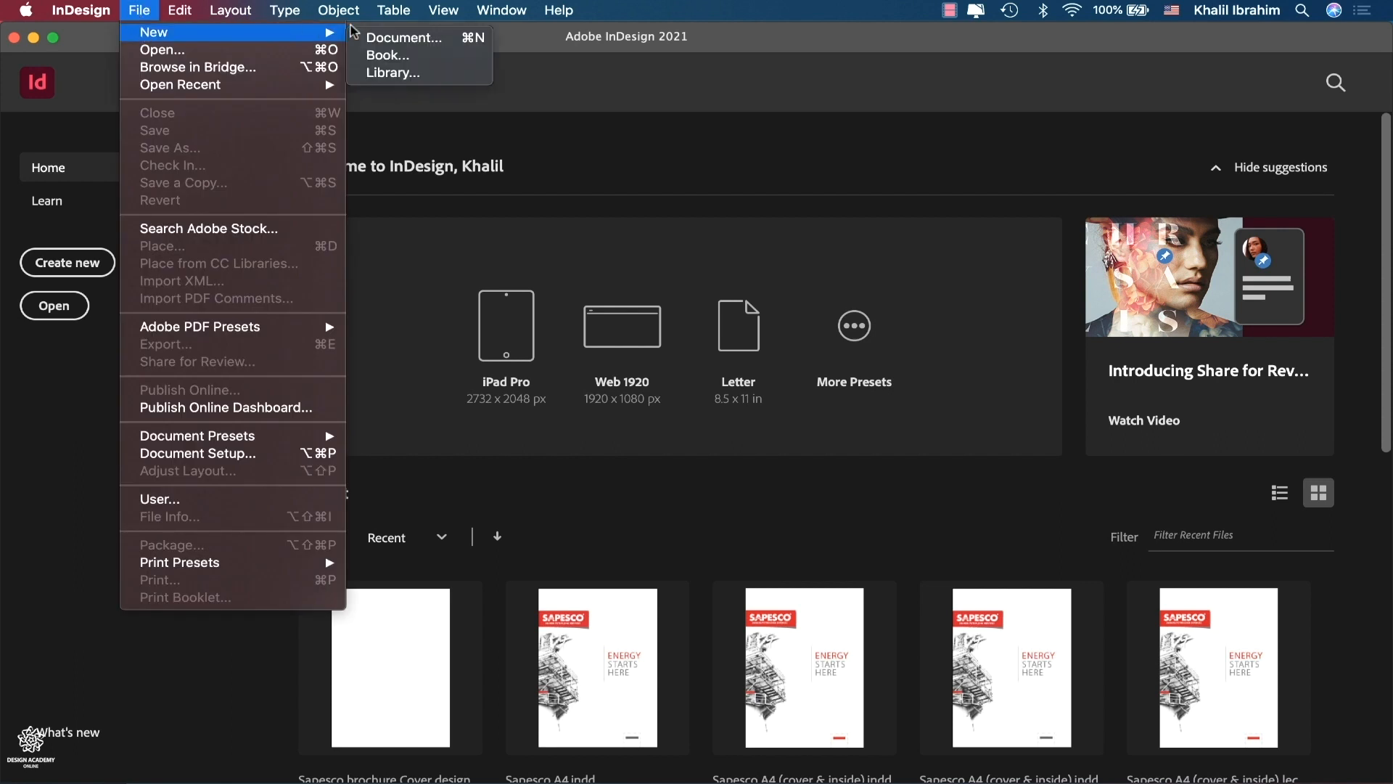
pyautogui.click(376, 42)
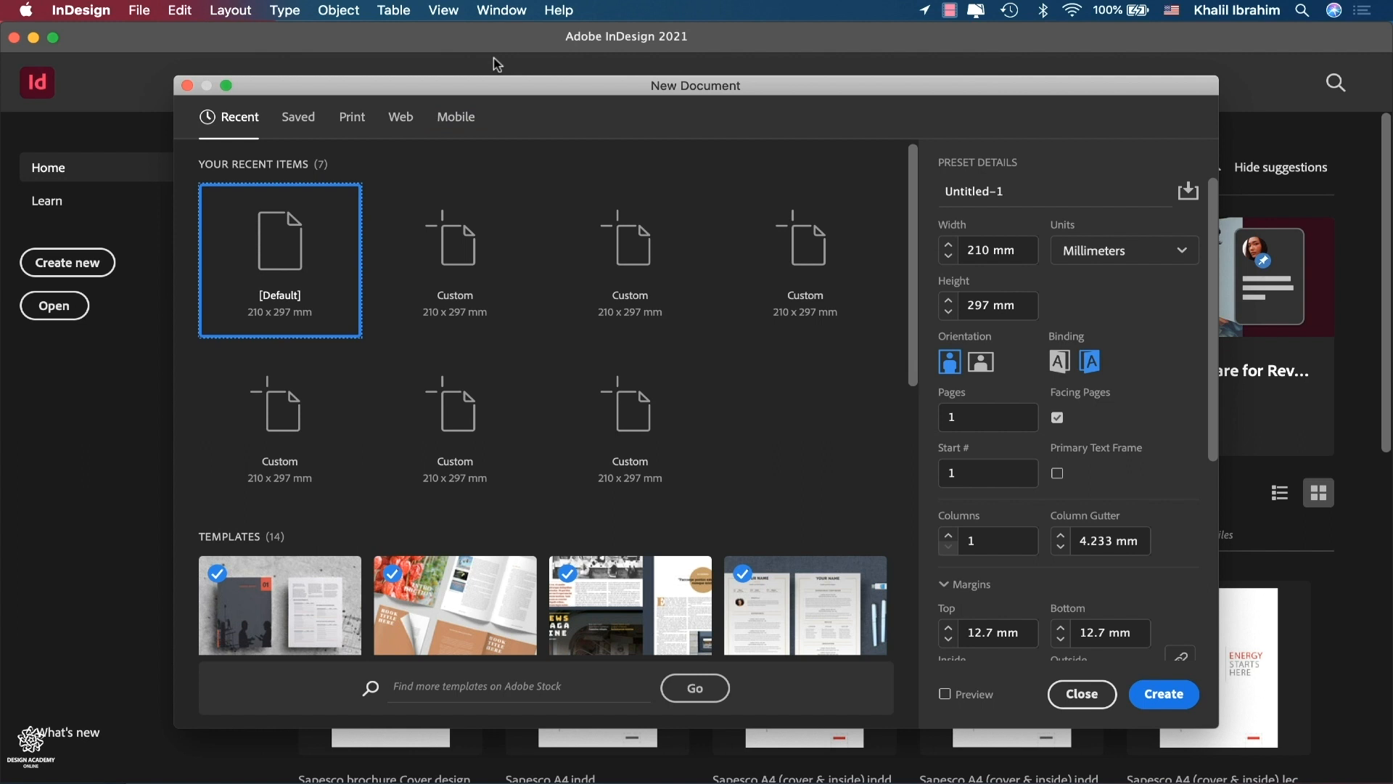
pyautogui.click(359, 124)
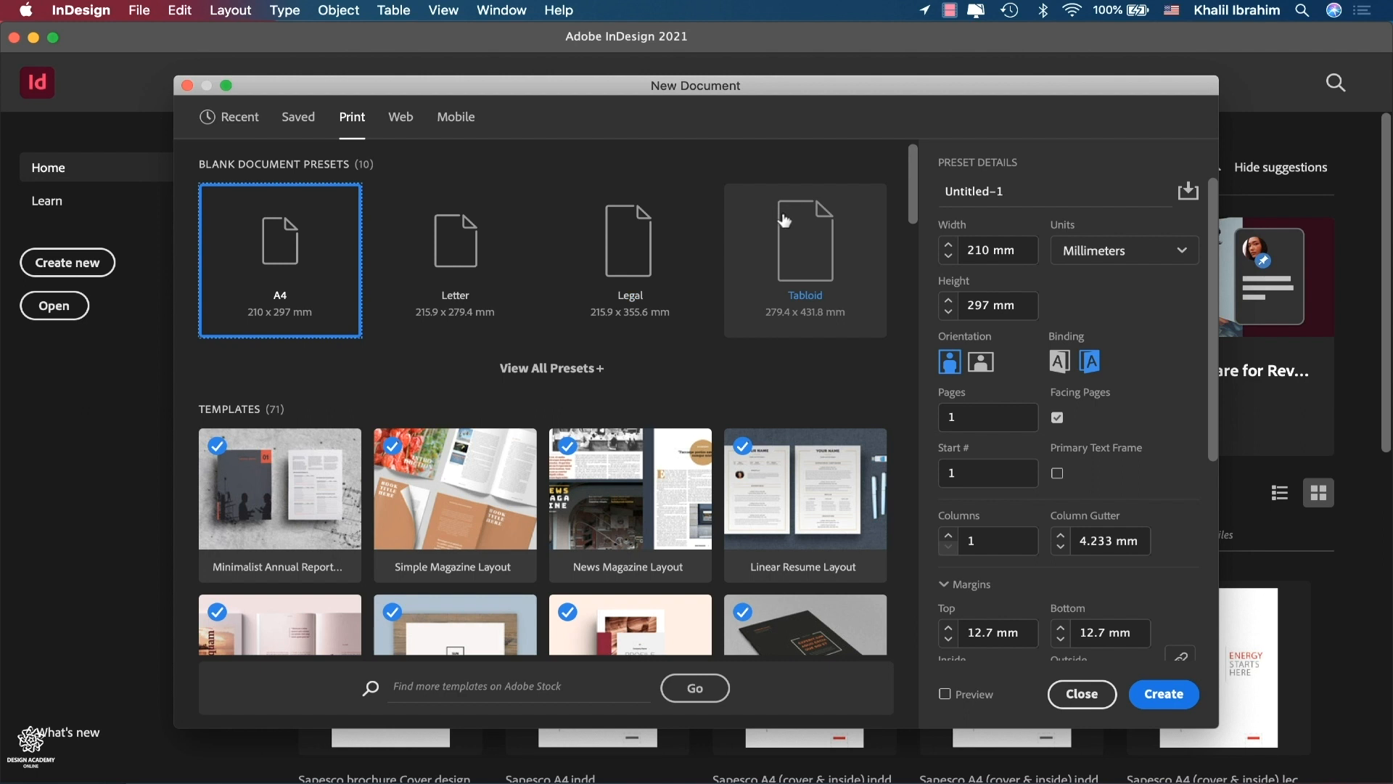
pyautogui.click(606, 371)
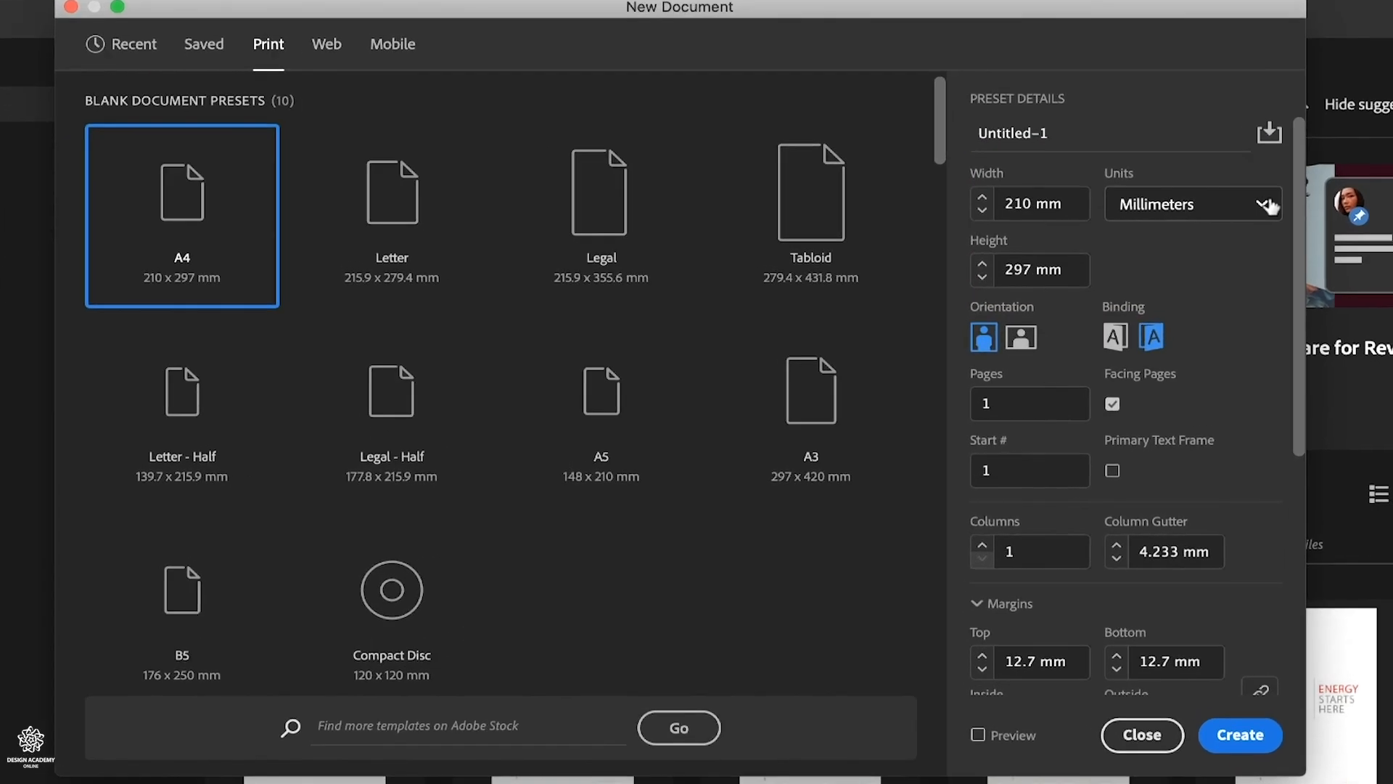
# - Set the A4 document's units to millimetres, its binding to left-to-right and its page count to 6
pyautogui.click(1182, 250)
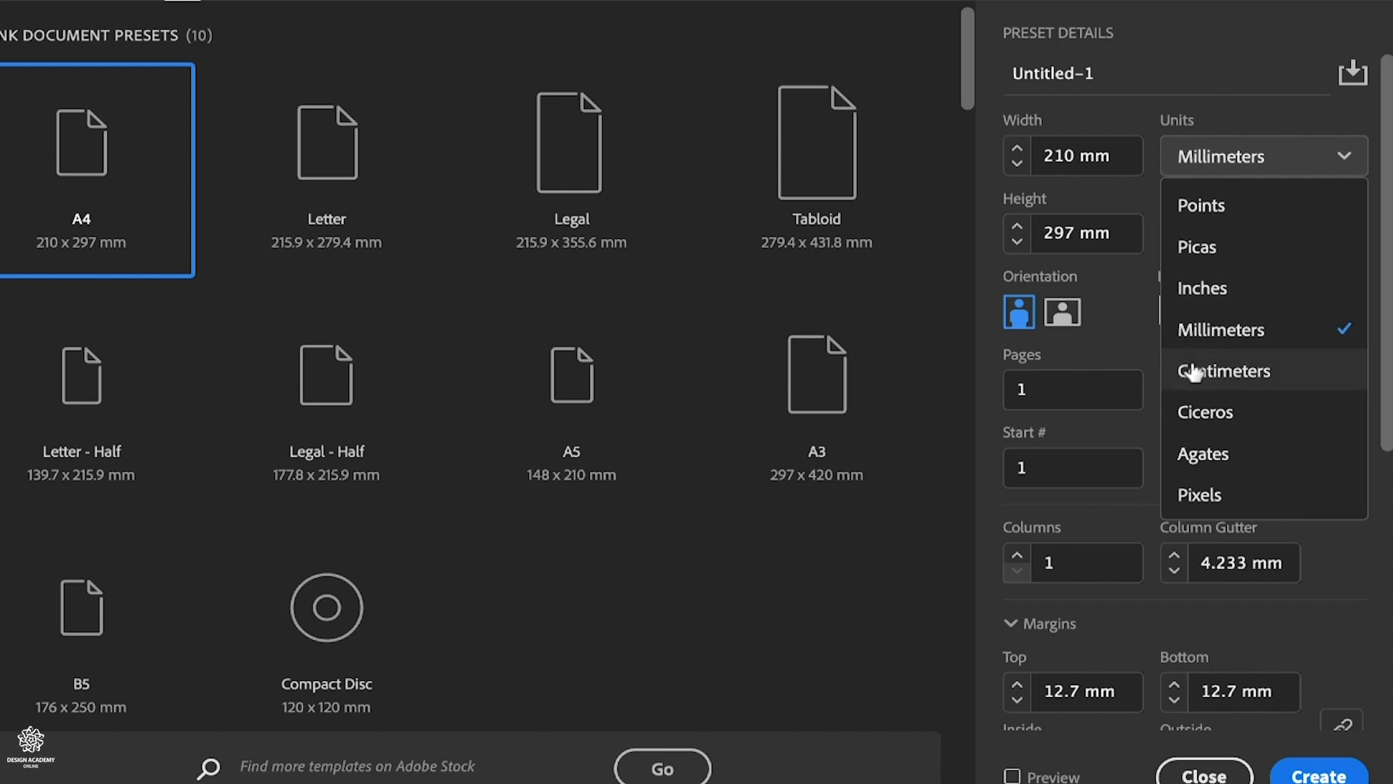
pyautogui.click(1123, 323)
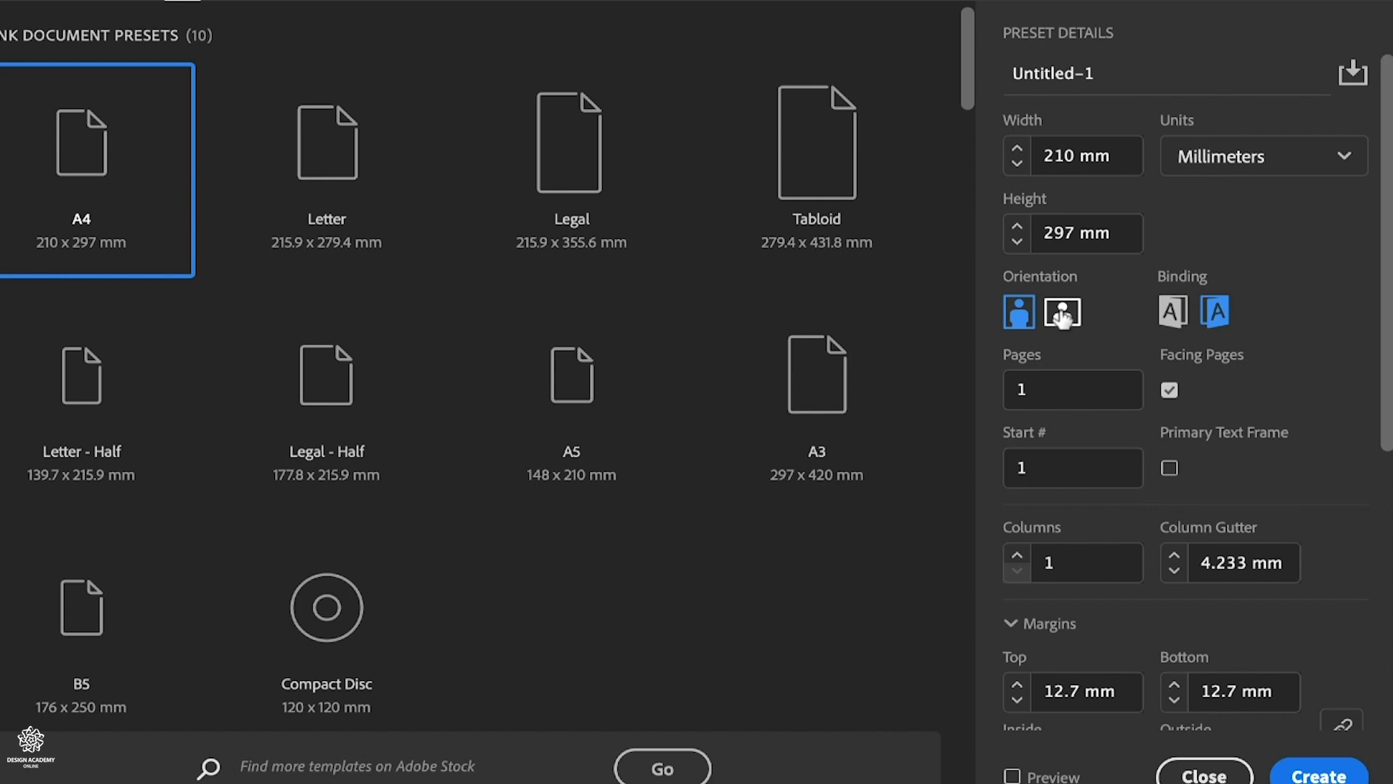
pyautogui.click(1168, 312)
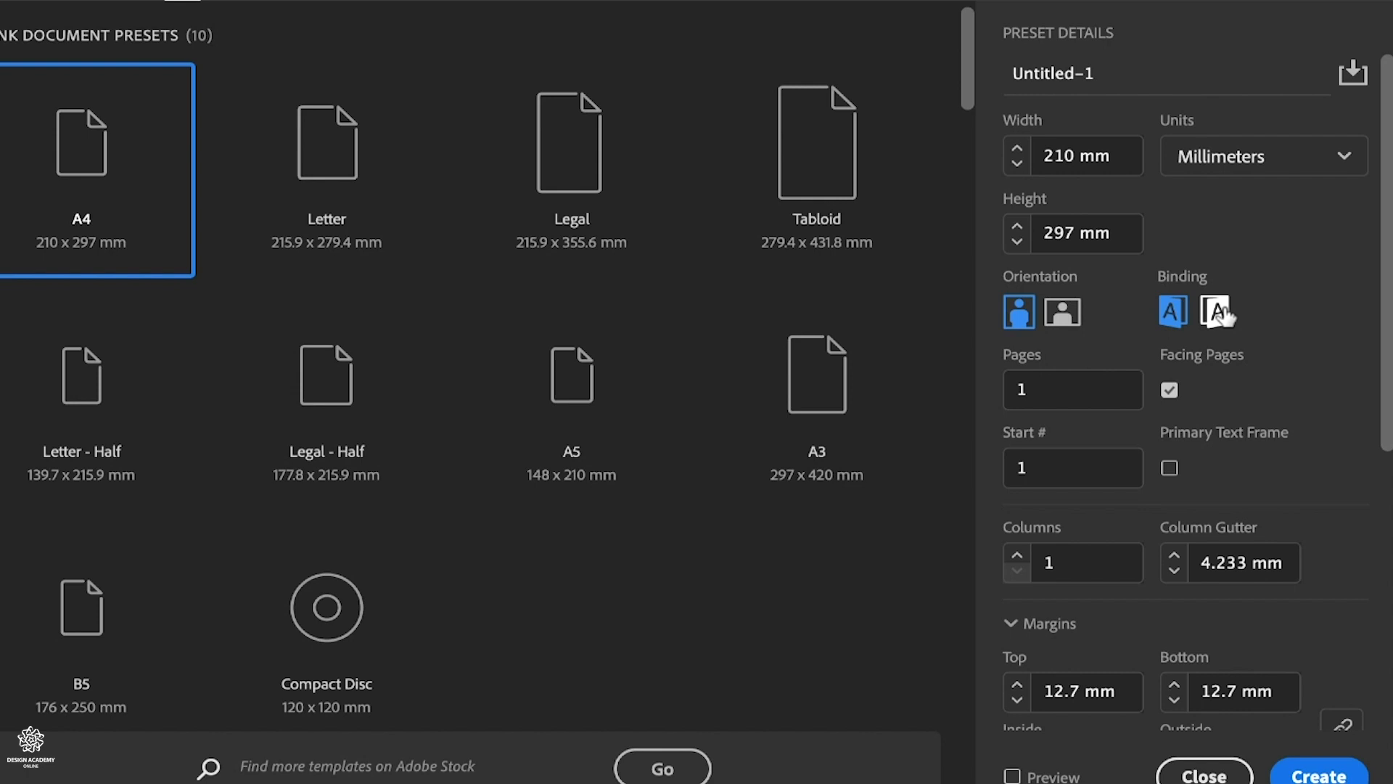
pyautogui.click(1043, 393)
pyautogui.write('6')
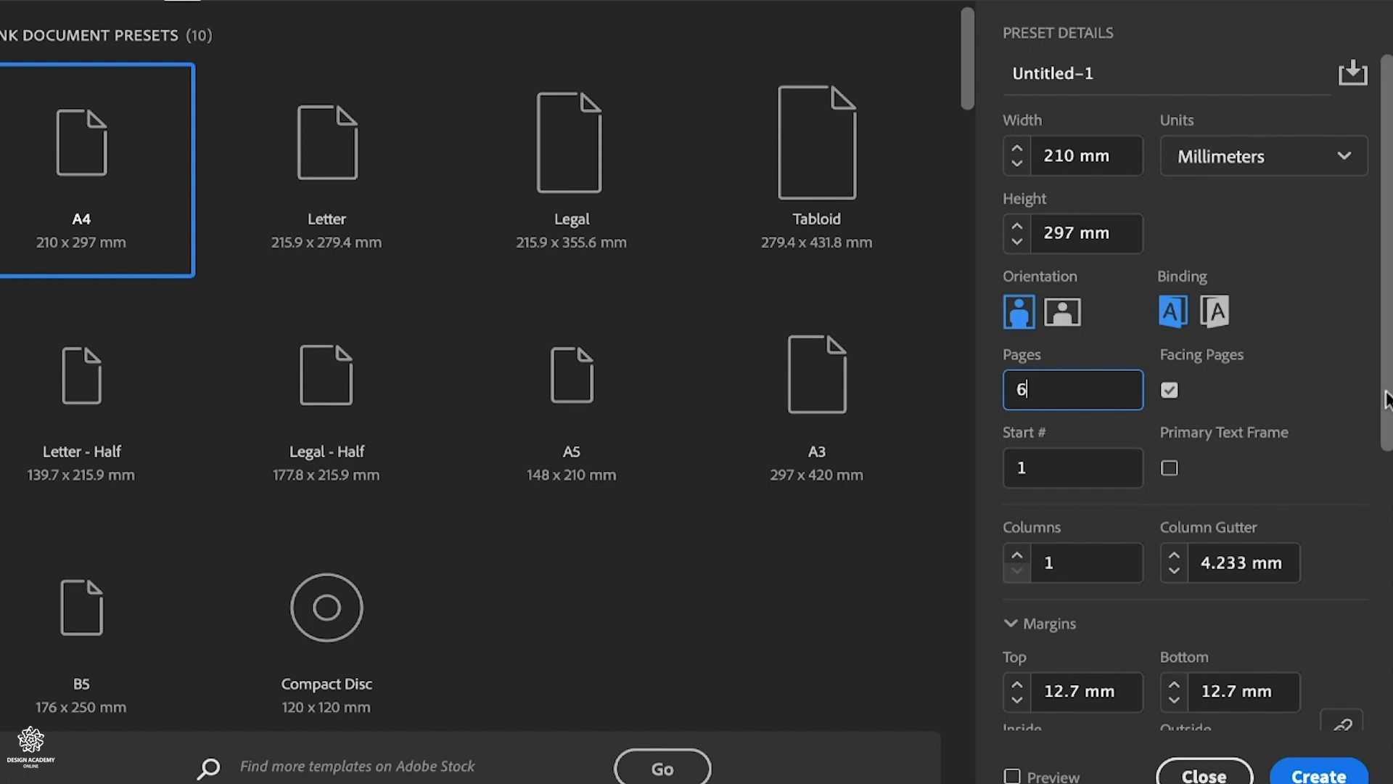
# - Set the bleed to 3 mm on all sides and create the document
pyautogui.moveTo(1386, 399); pyautogui.dragTo(1377, 601)
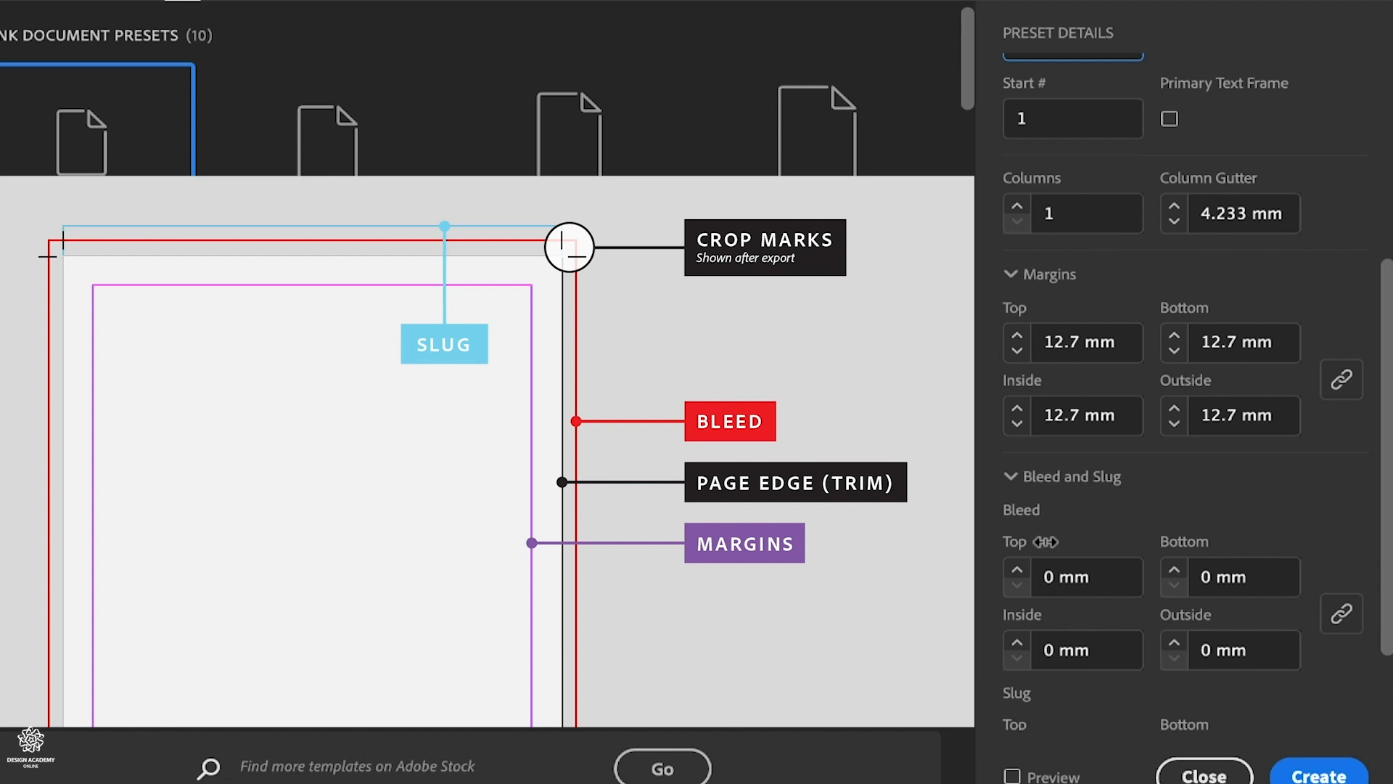
pyautogui.click(1017, 571)
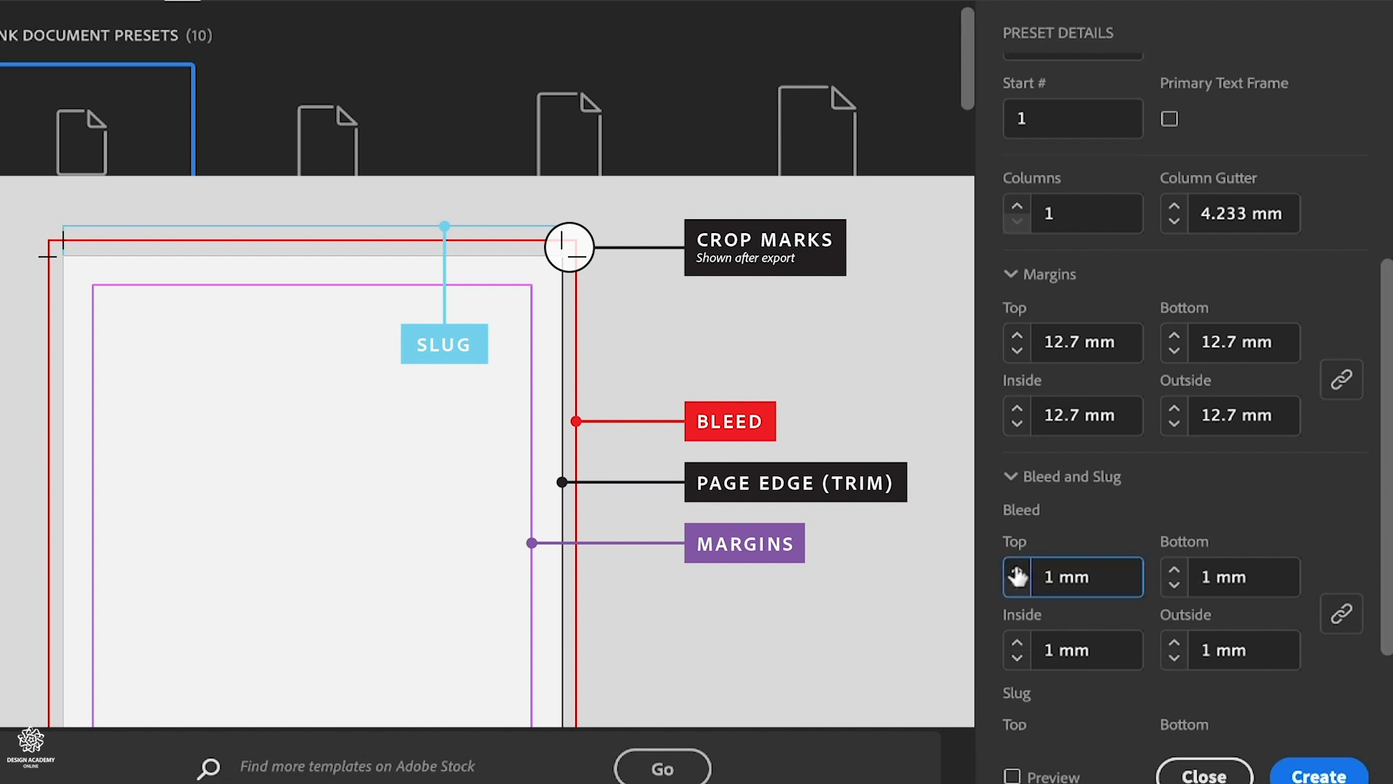
pyautogui.click(1017, 571)
pyautogui.click(1017, 572)
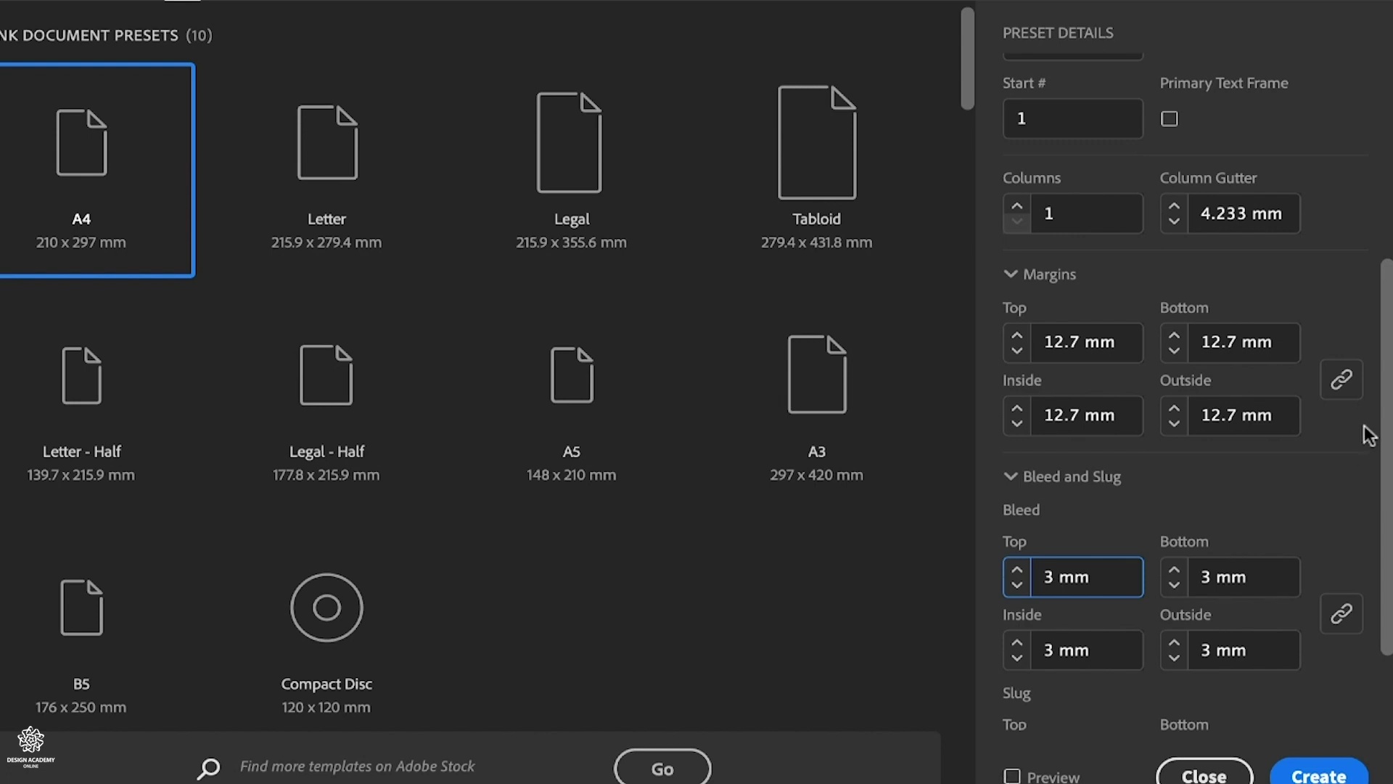
pyautogui.scroll(-3, 1009, 754)
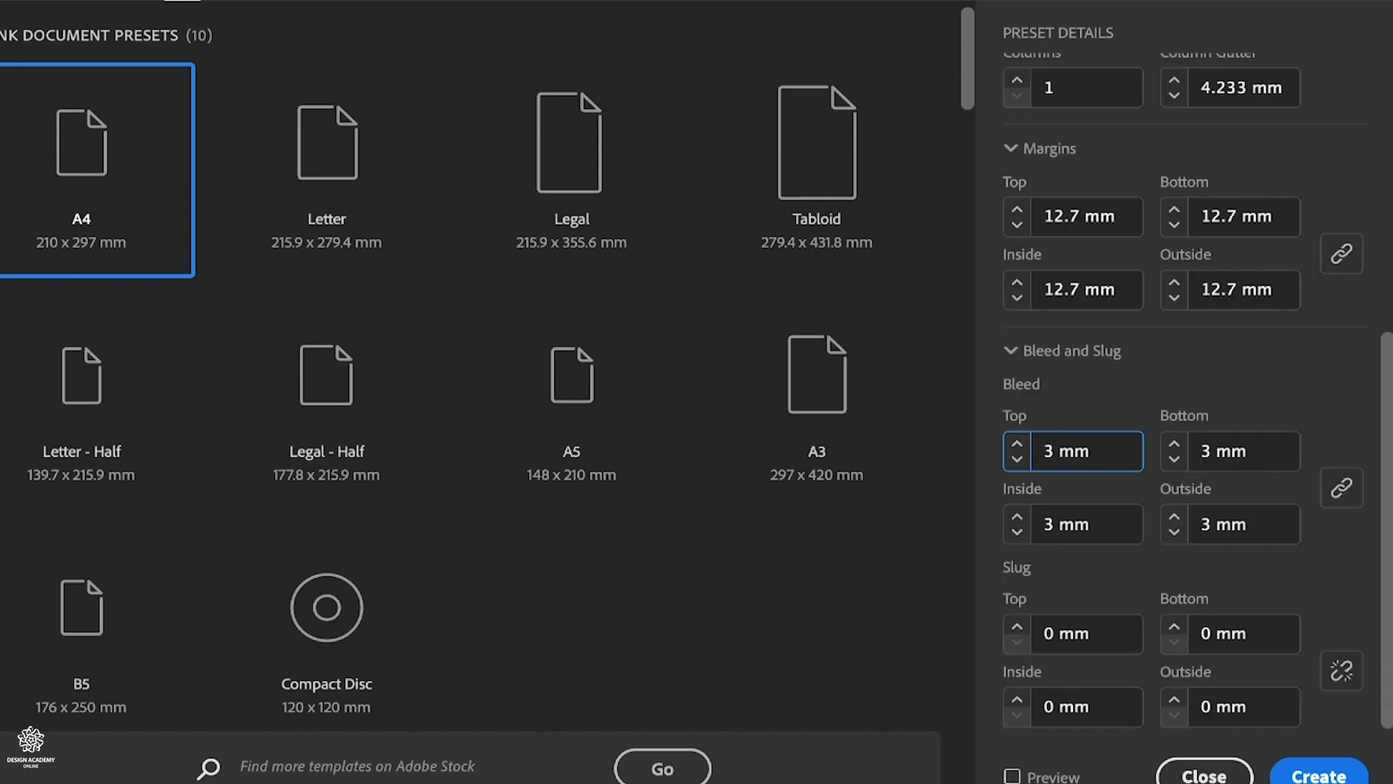
pyautogui.click(1317, 775)
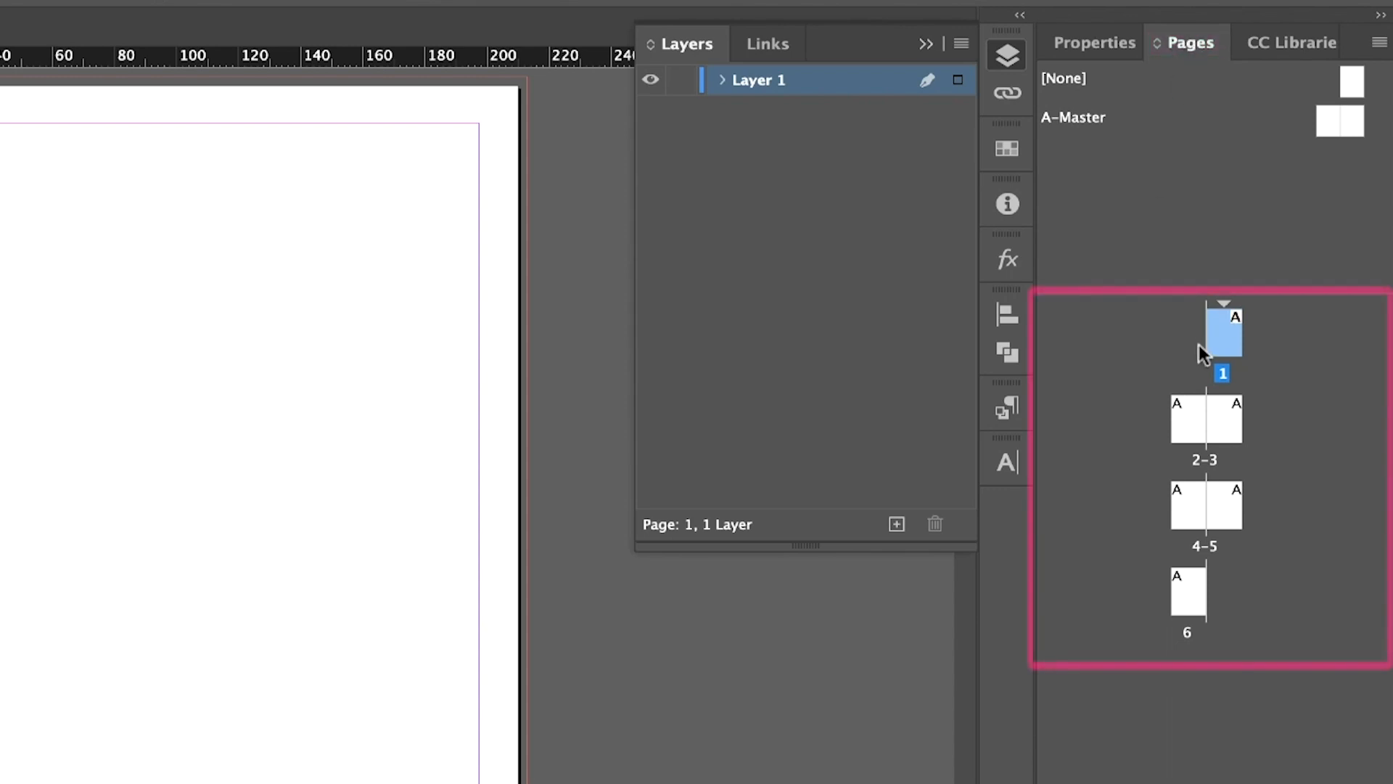
# - Collapse the Layers panel and look through the document's single pages and spreads, ending at spread 2-3
pyautogui.scroll(-10, 351, 528)
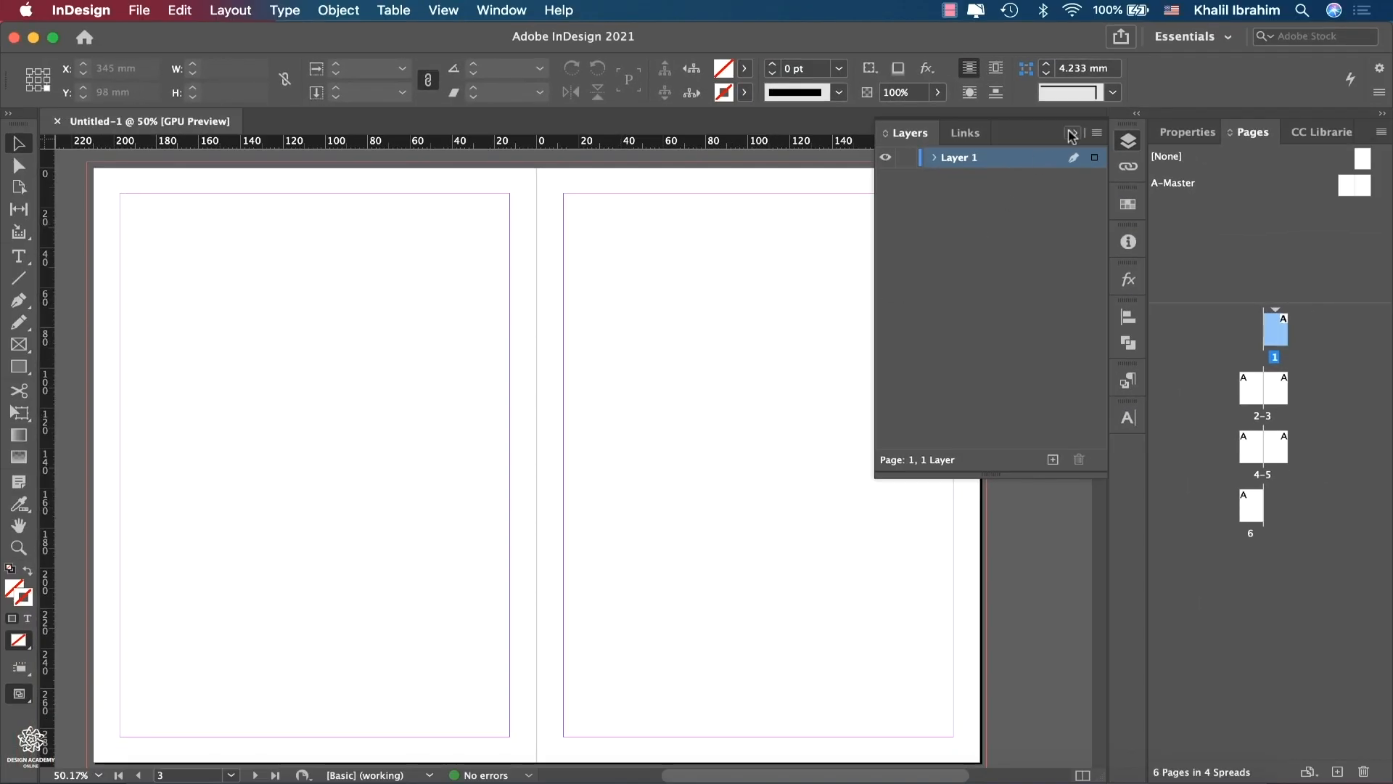
pyautogui.click(1072, 132)
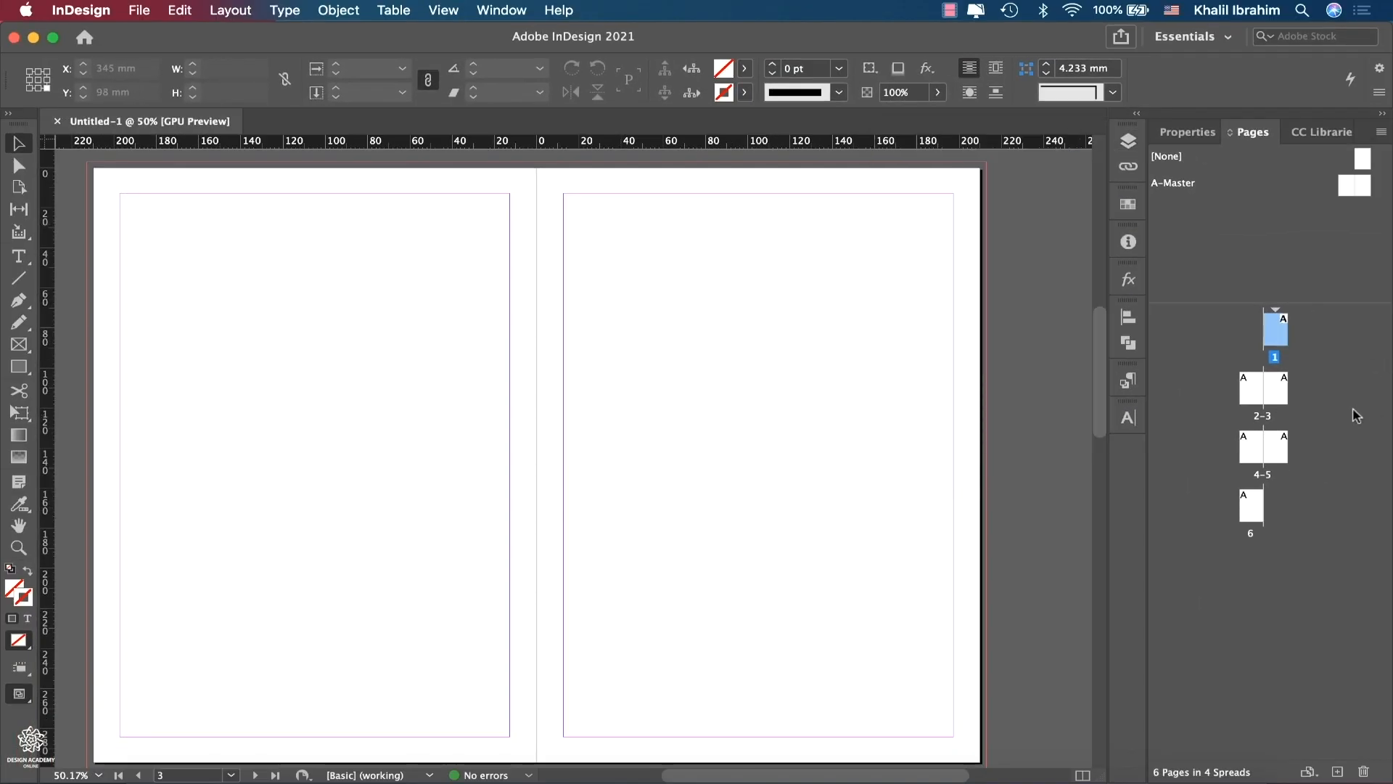
pyautogui.scroll(-8, 830, 521)
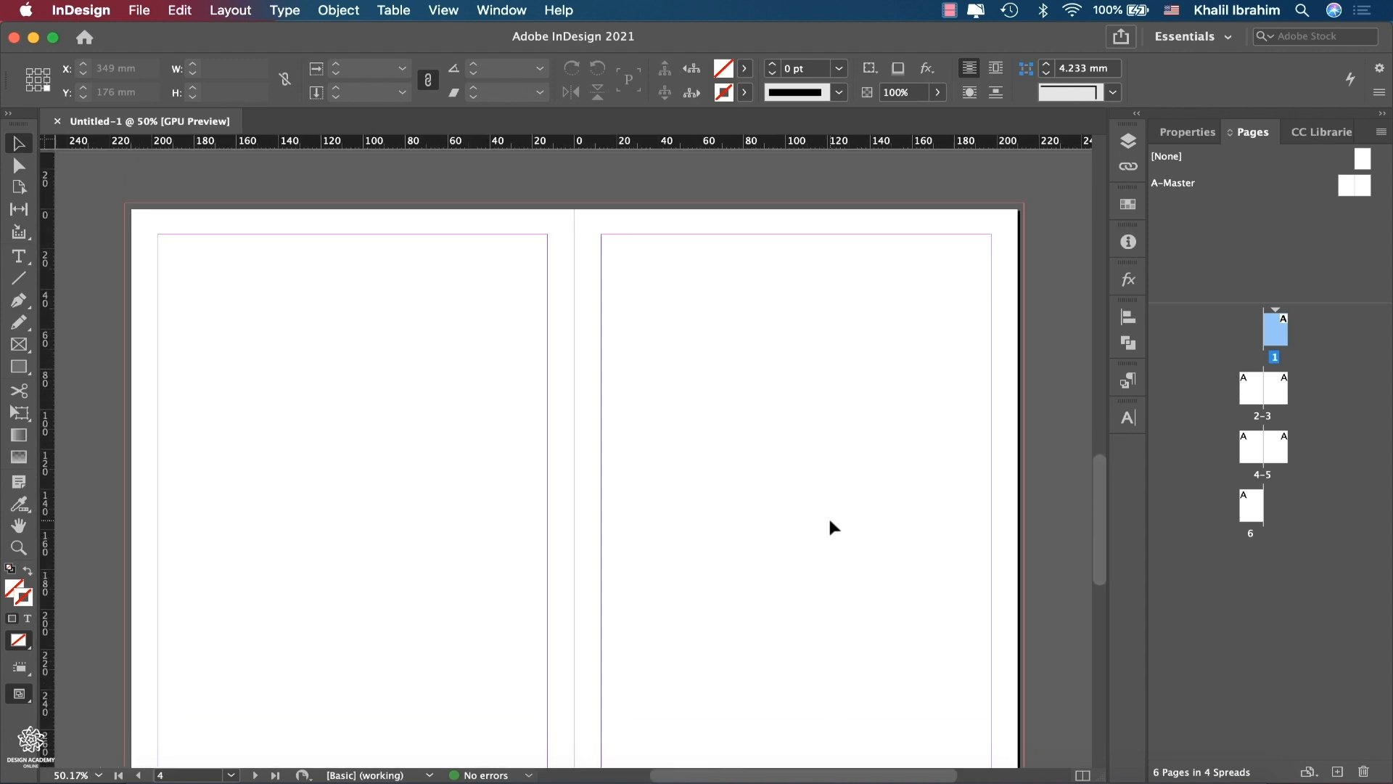
pyautogui.doubleClick(1249, 504)
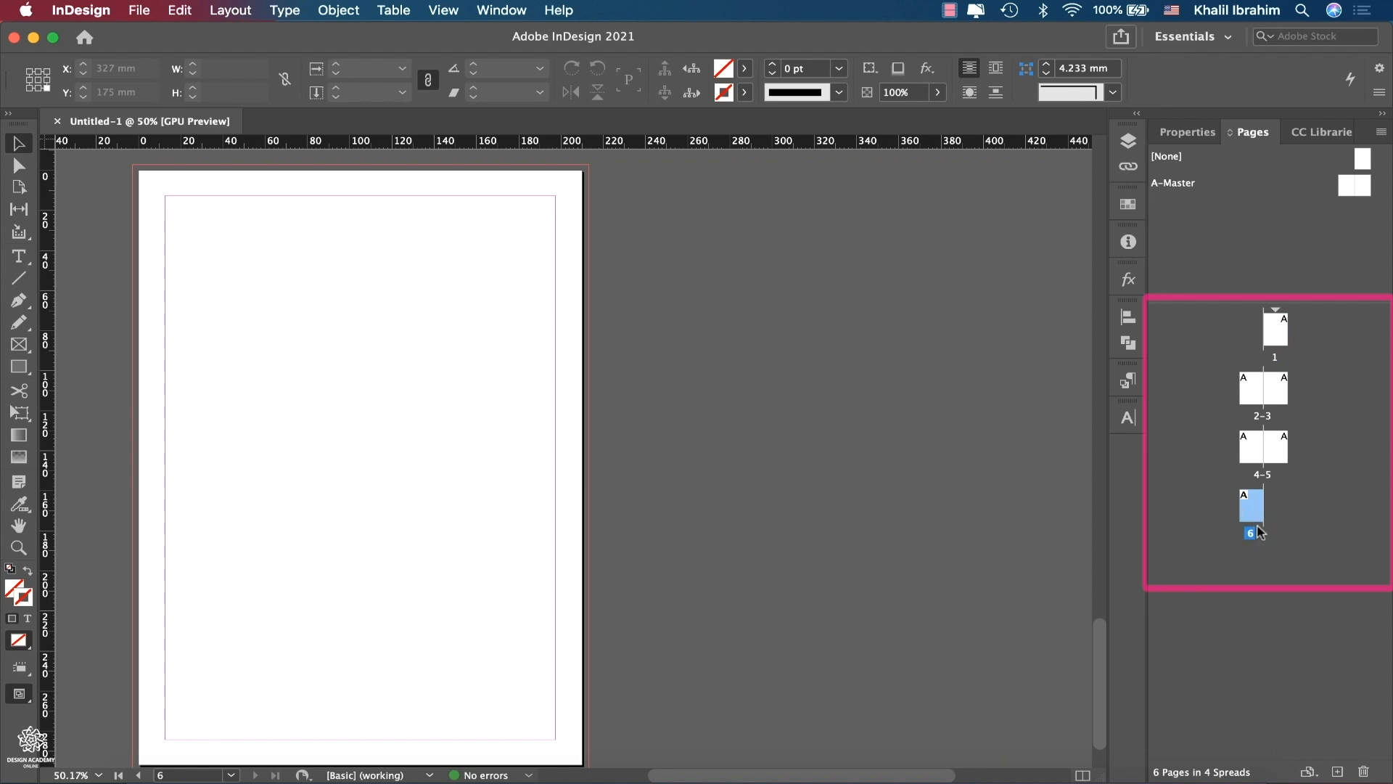
pyautogui.doubleClick(1281, 335)
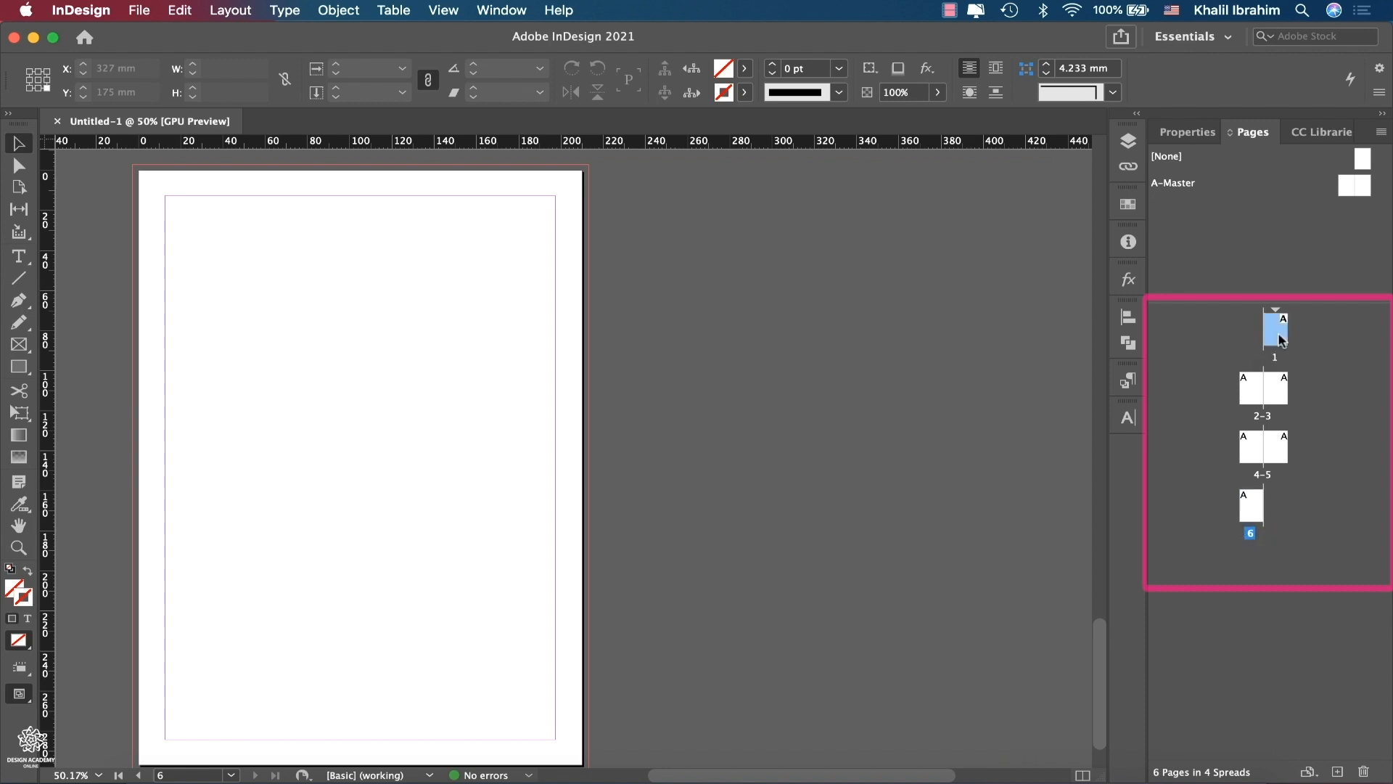
pyautogui.doubleClick(1249, 515)
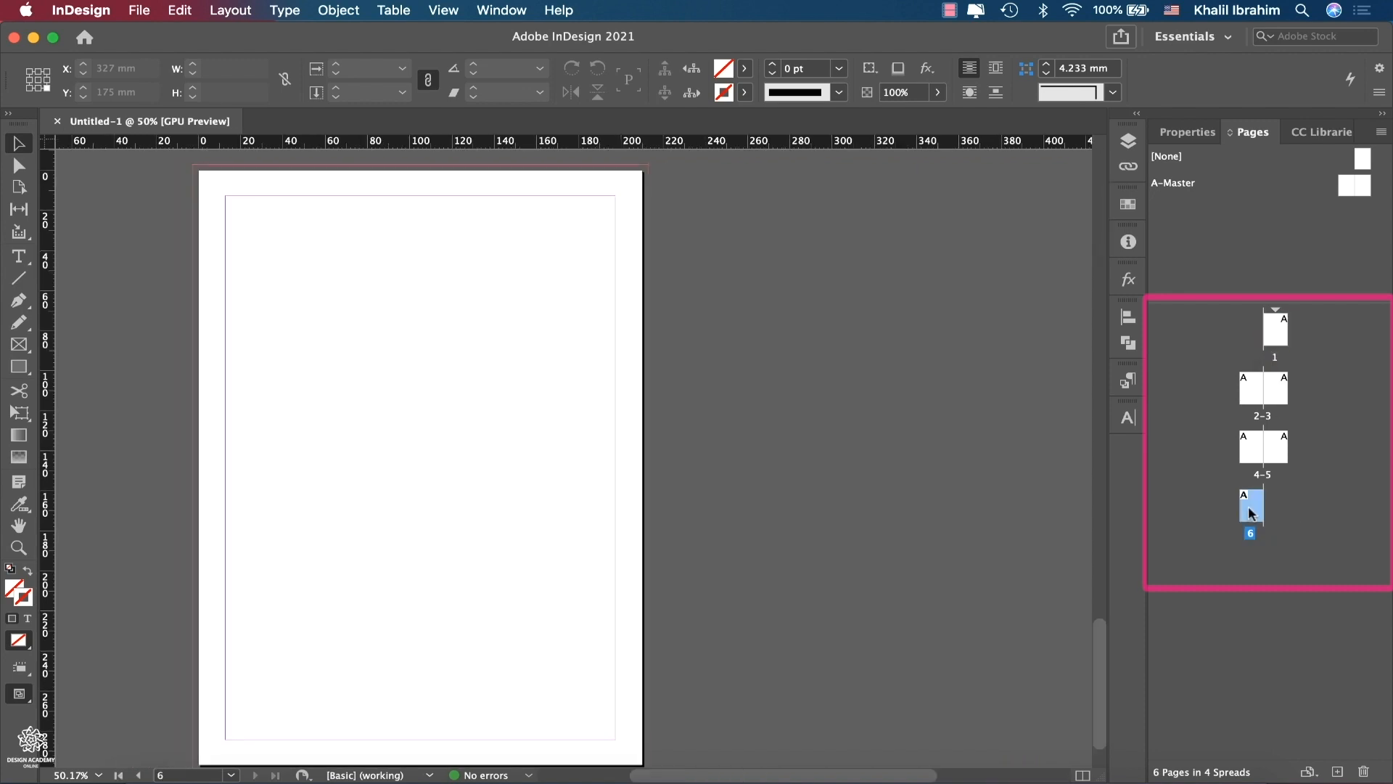
pyautogui.doubleClick(1246, 398)
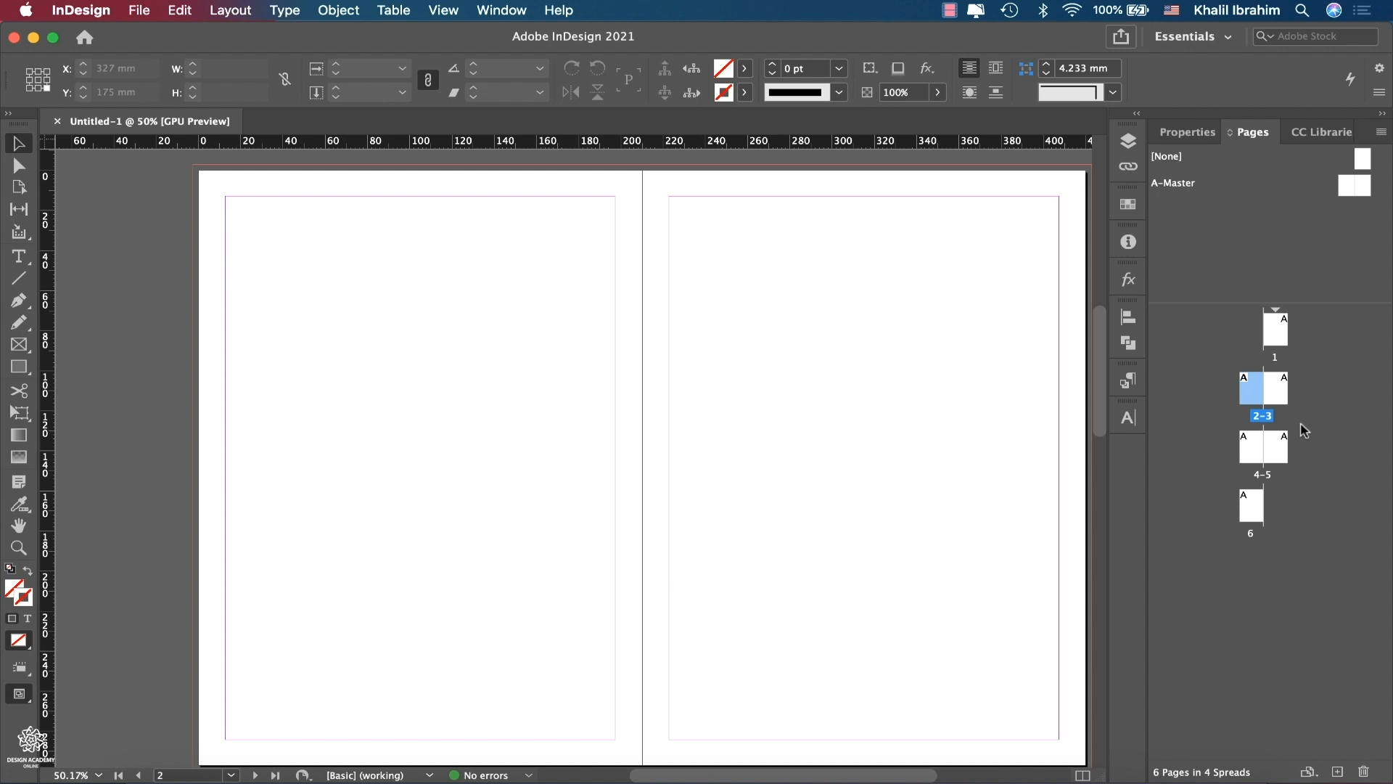
# - Close the untitled document and start setting up another new one from the Print category
pyautogui.click(56, 121)
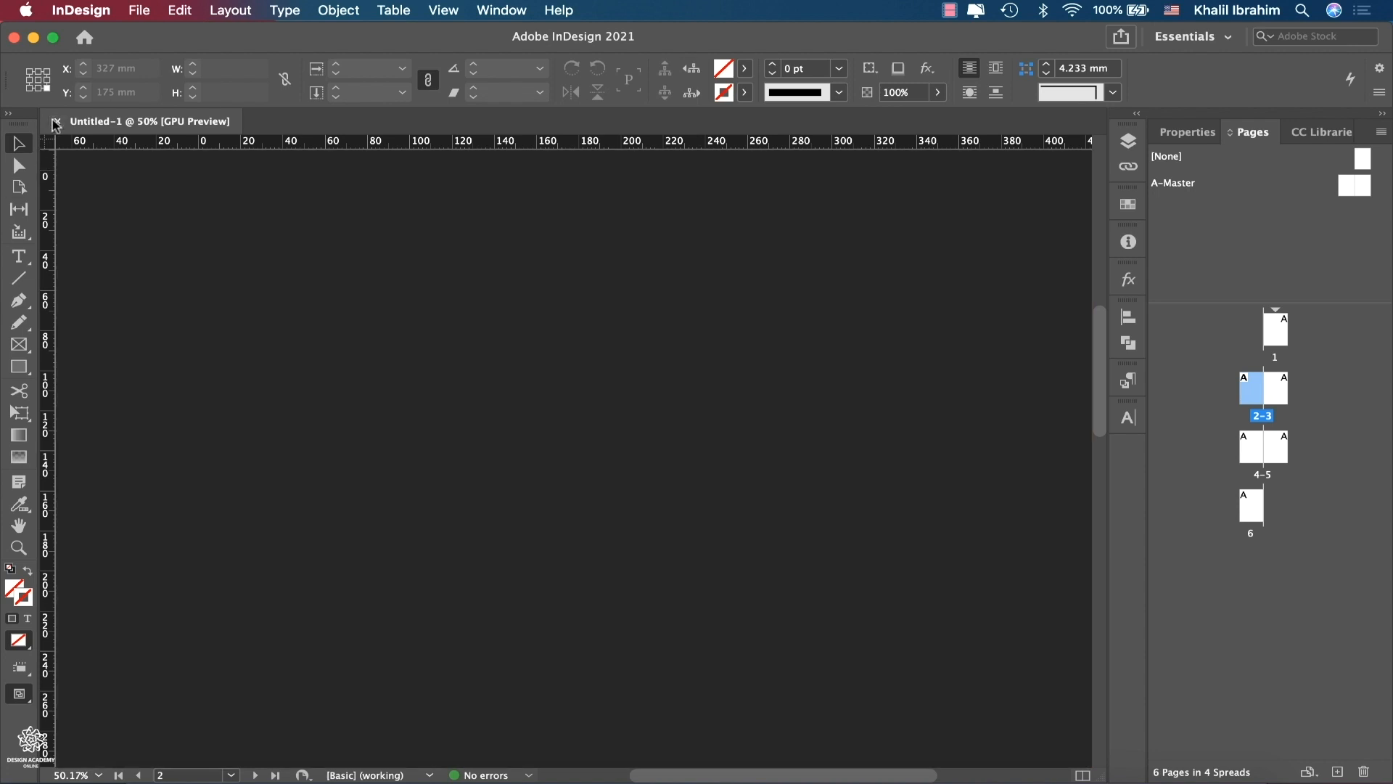
pyautogui.click(68, 262)
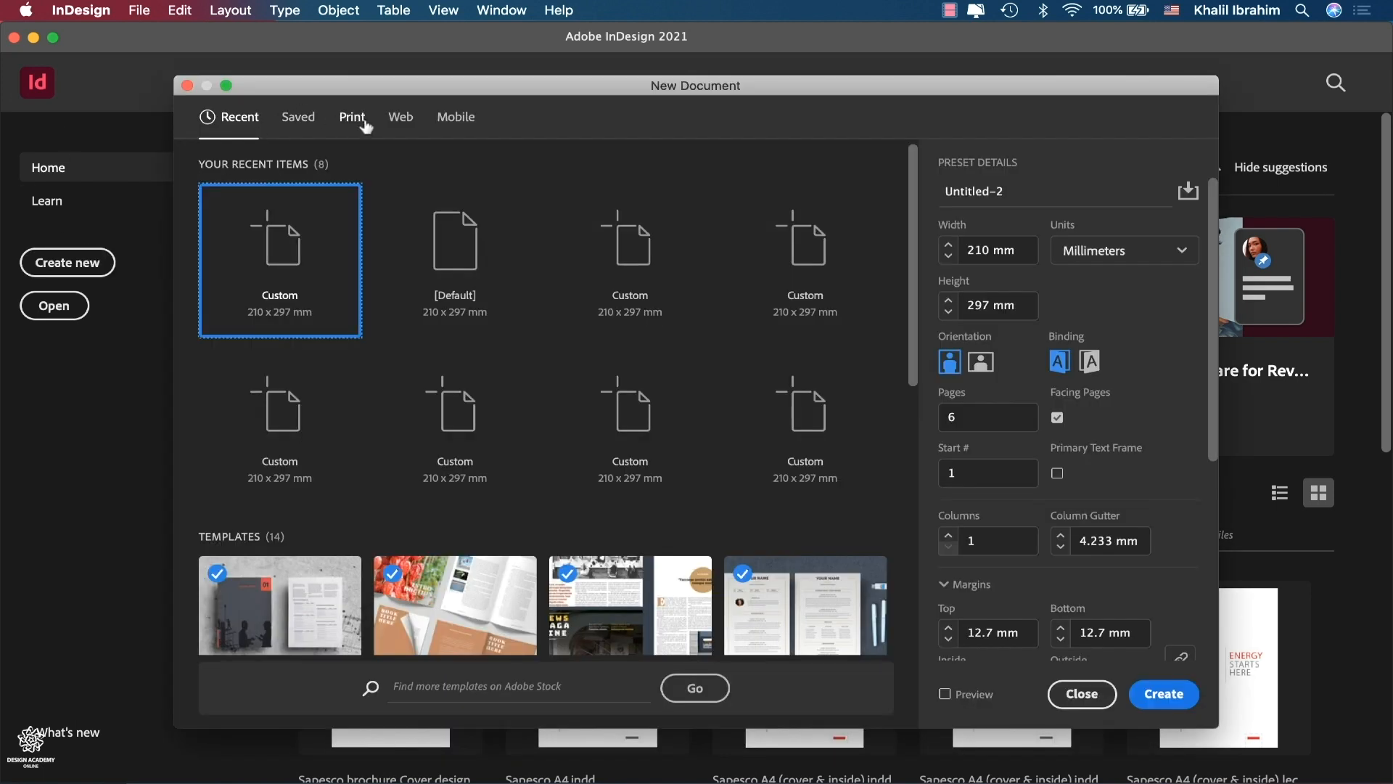
pyautogui.click(352, 117)
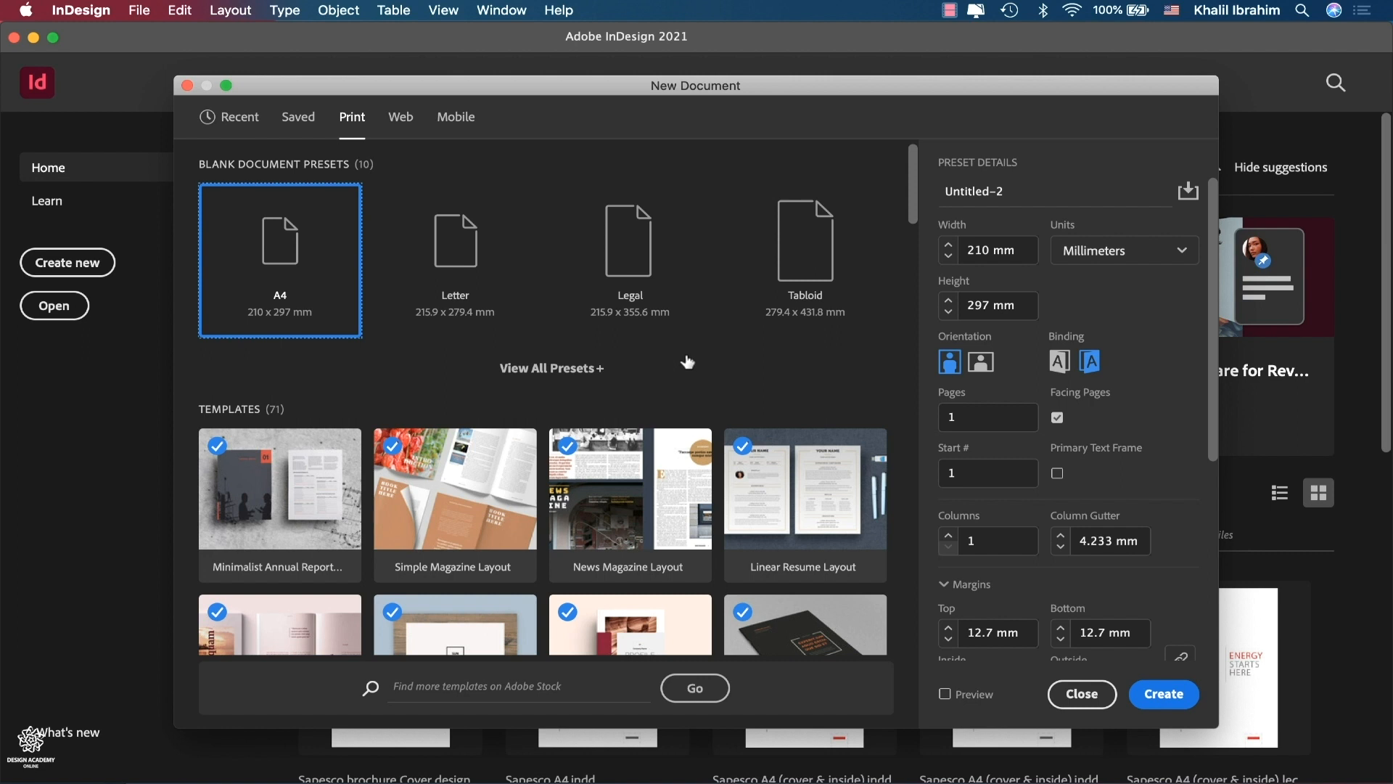
# - Browse the print templates, preview the Book Jacket Layout template and return to the template list
pyautogui.moveTo(913, 206); pyautogui.dragTo(912, 238)
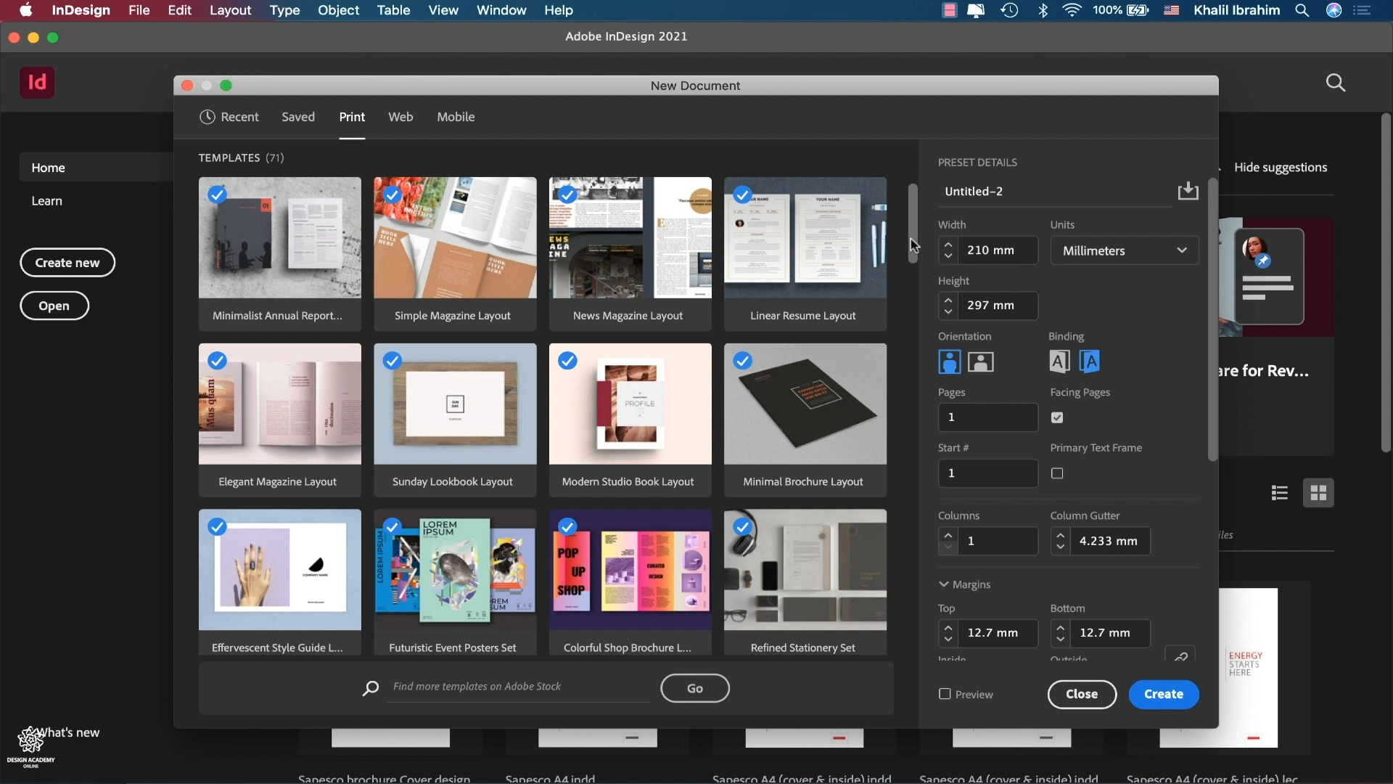
pyautogui.moveTo(912, 238); pyautogui.dragTo(910, 325)
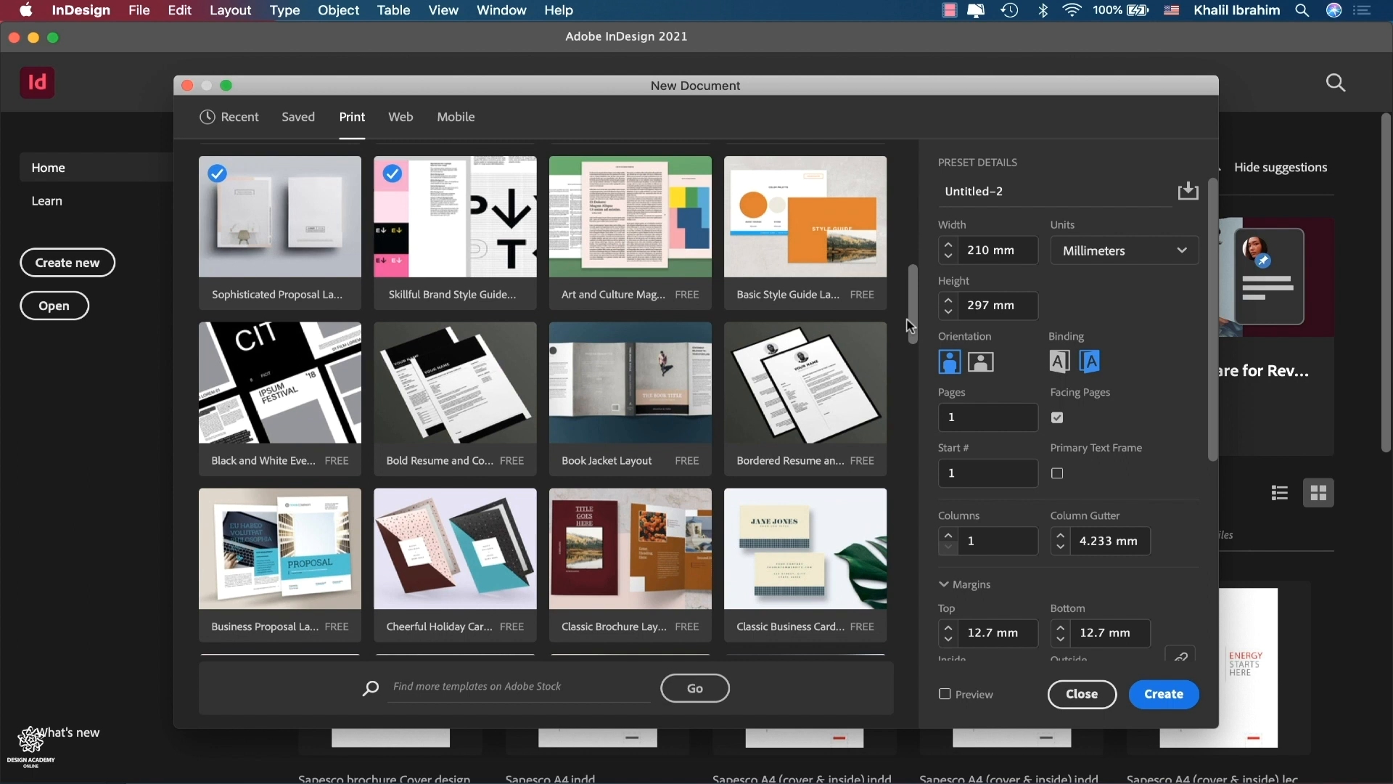
pyautogui.click(639, 419)
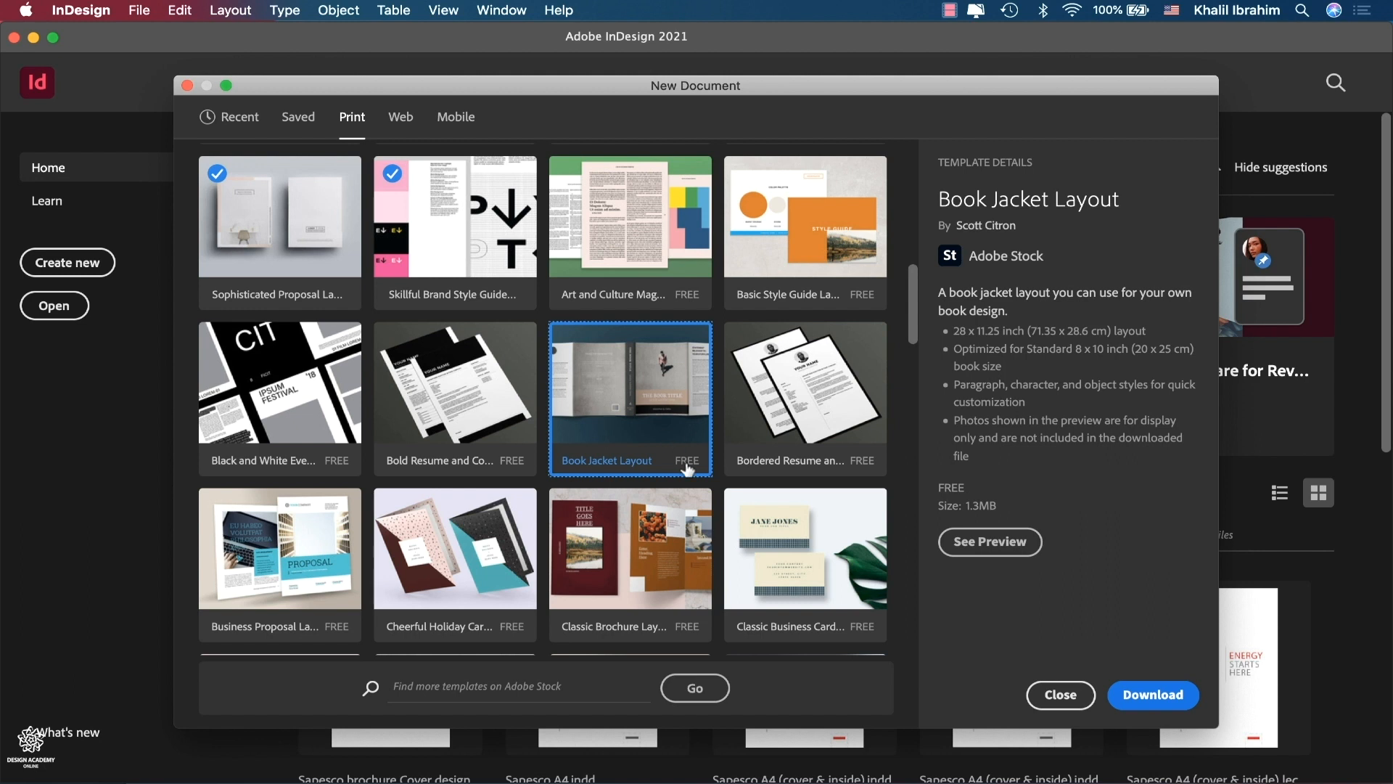
pyautogui.click(974, 544)
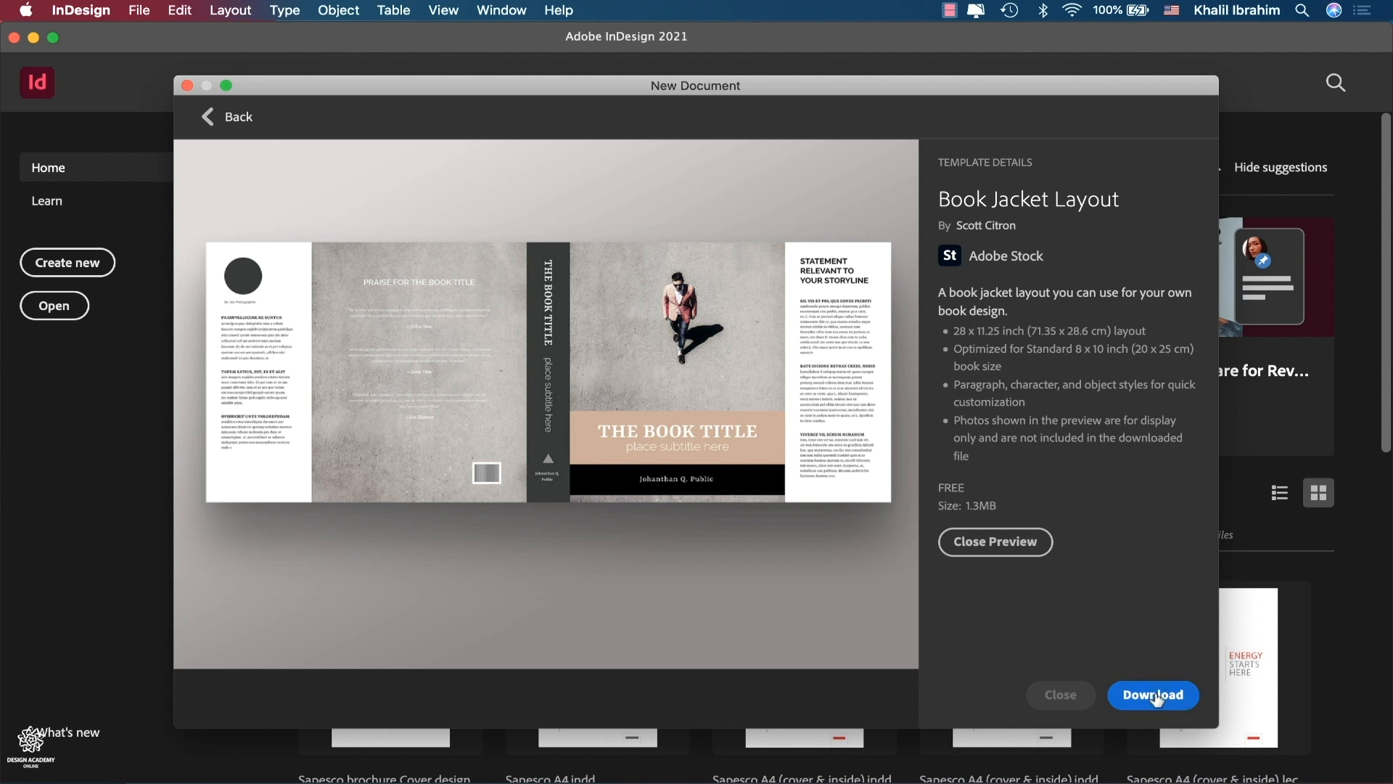
pyautogui.click(224, 118)
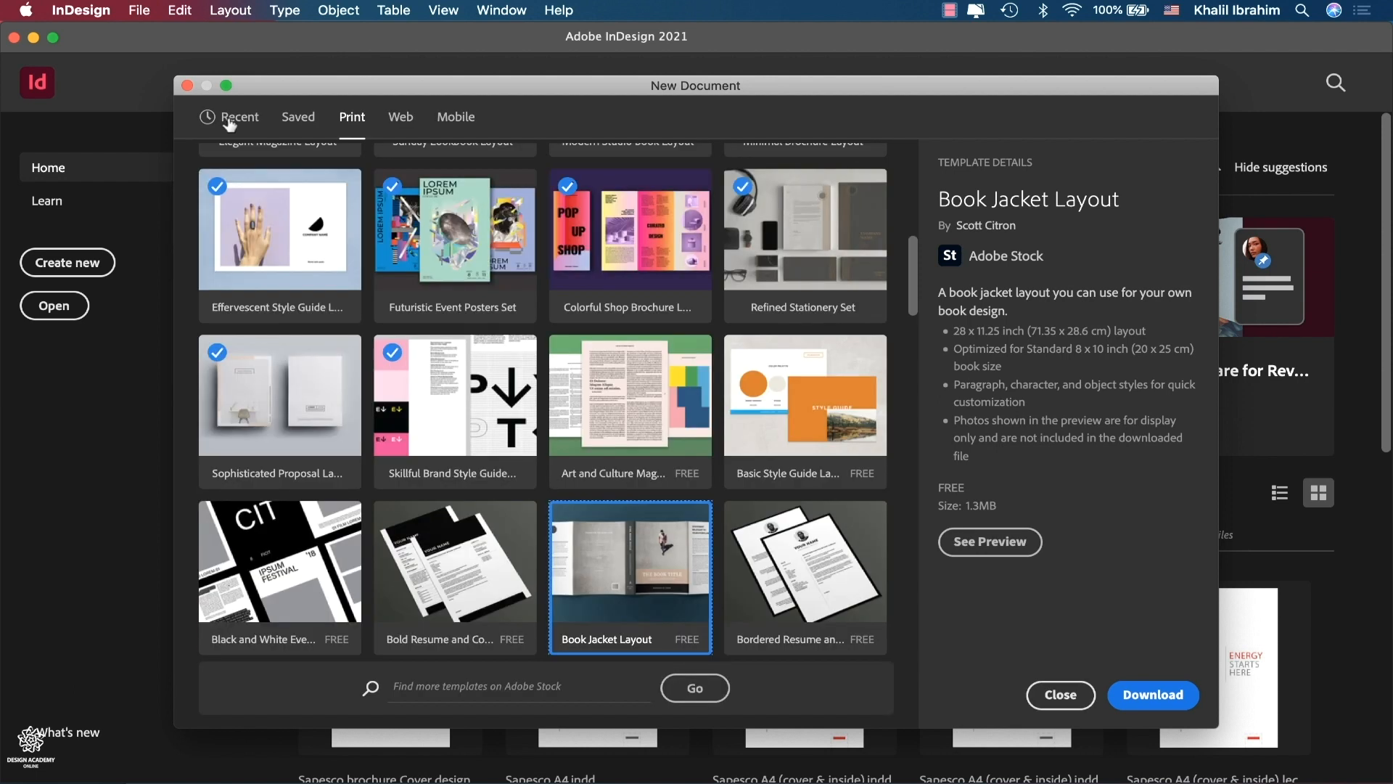
# - Find the Refined Stationery Set template, preview it and open it as a new document
pyautogui.scroll(8, 716, 402)
pyautogui.scroll(-8, 716, 402)
pyautogui.scroll(4, 717, 402)
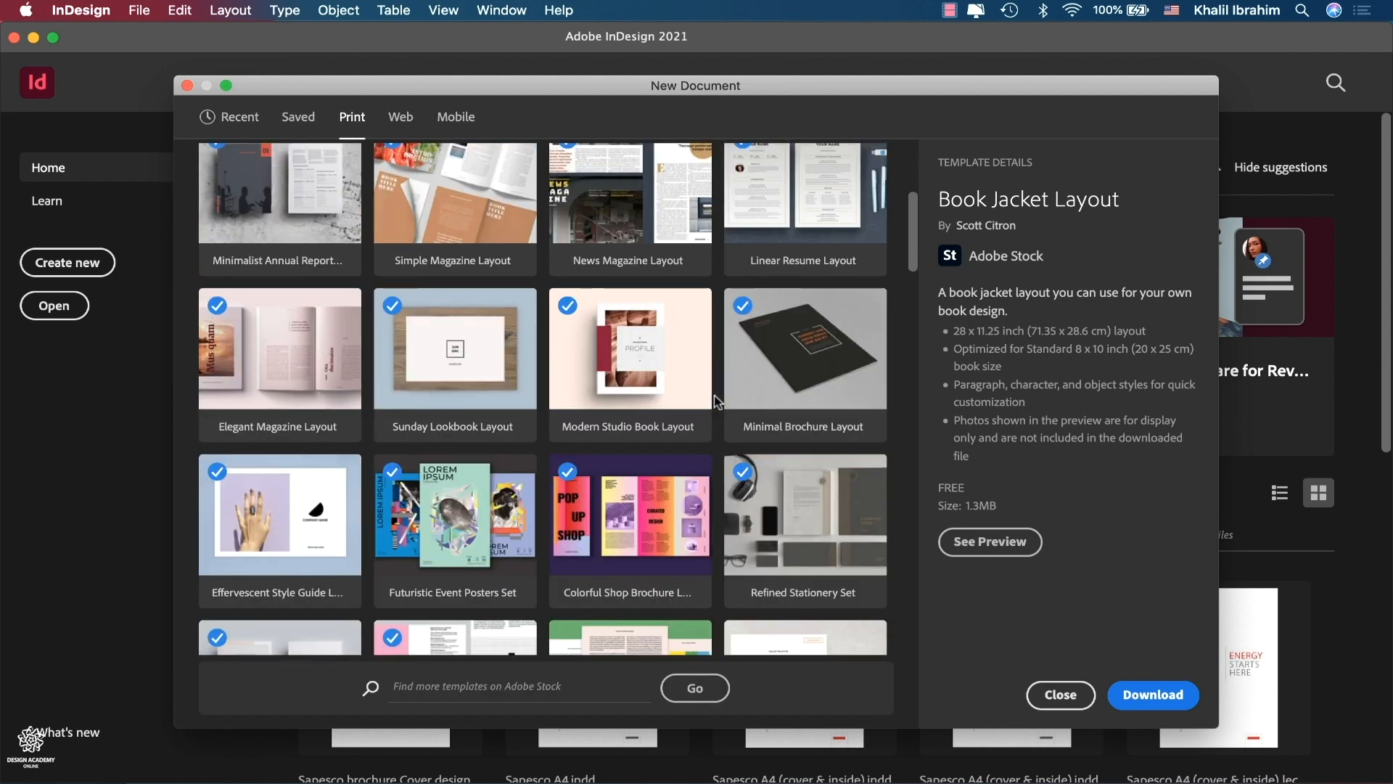
pyautogui.scroll(2, 716, 402)
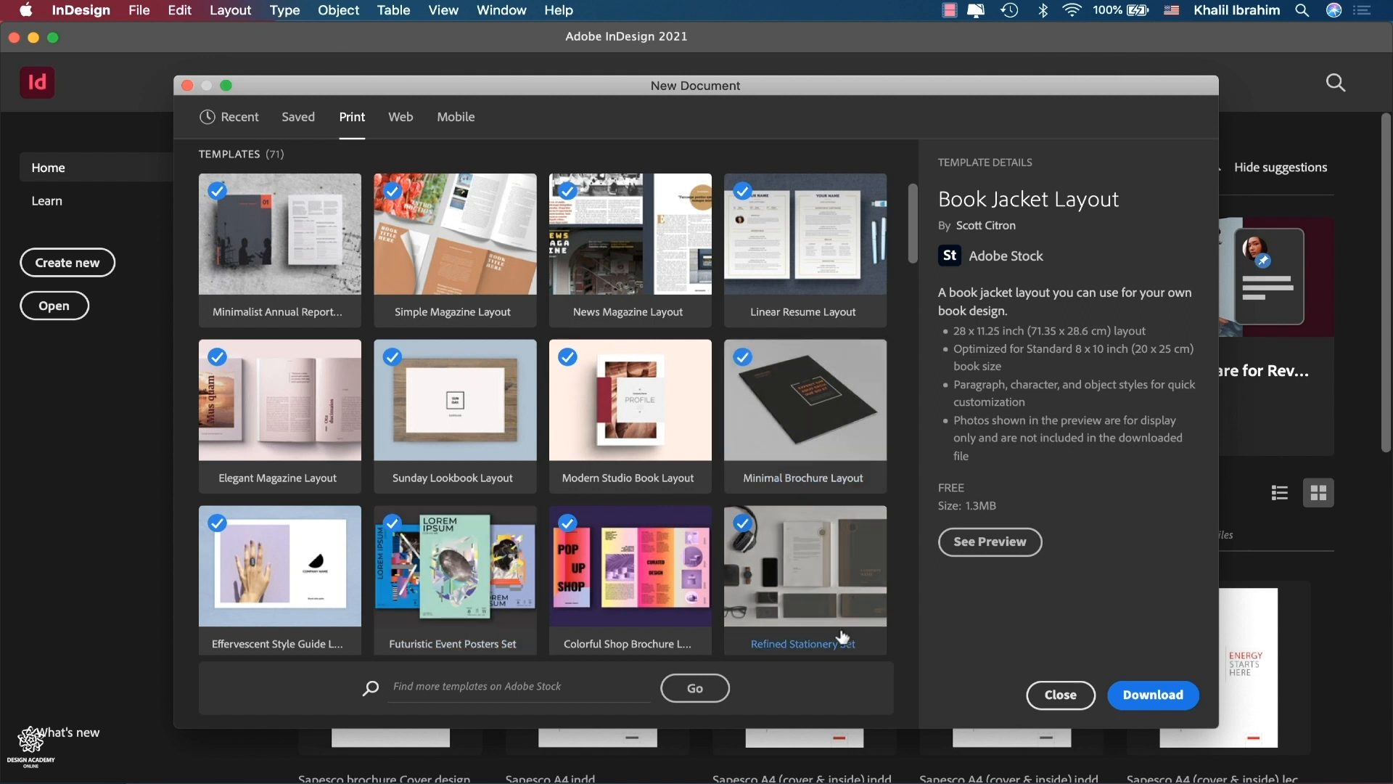
pyautogui.click(858, 584)
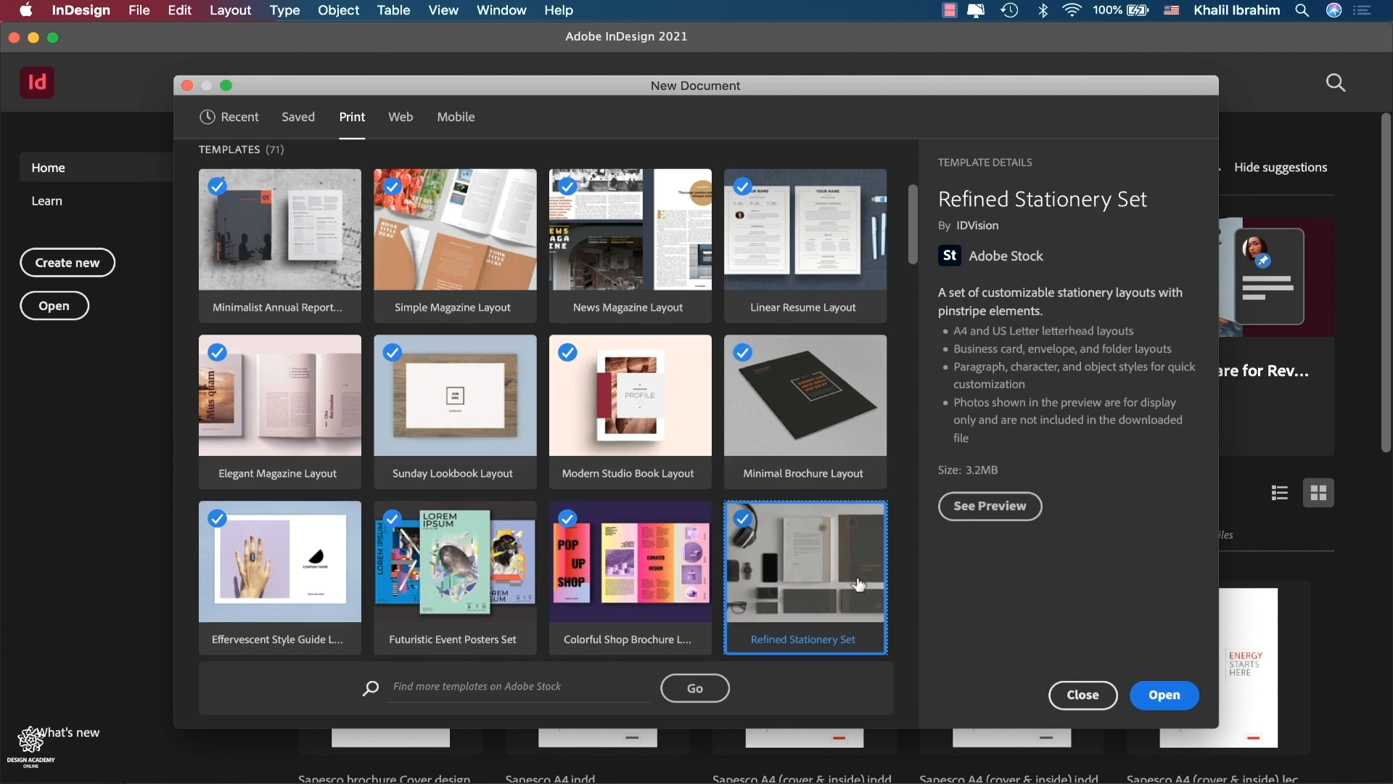
pyautogui.click(967, 506)
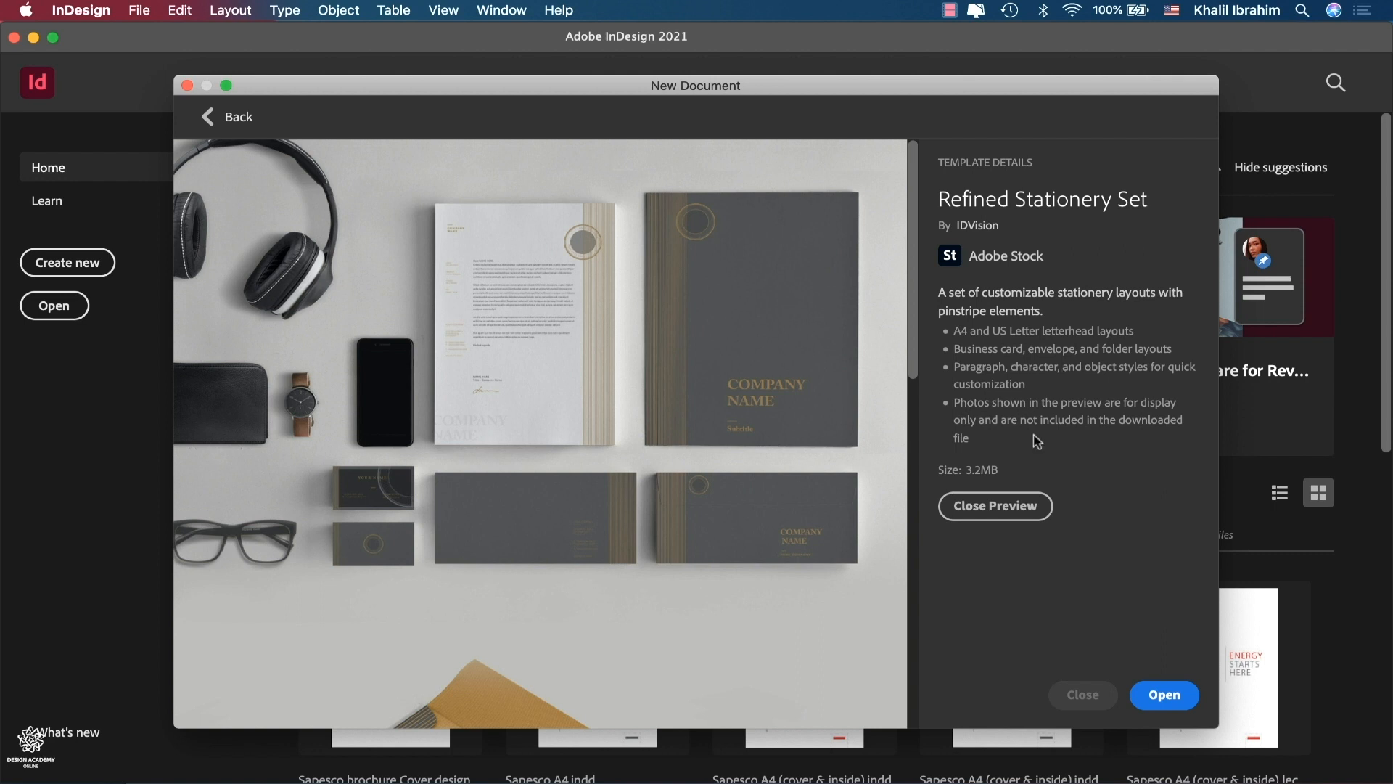
pyautogui.click(1163, 698)
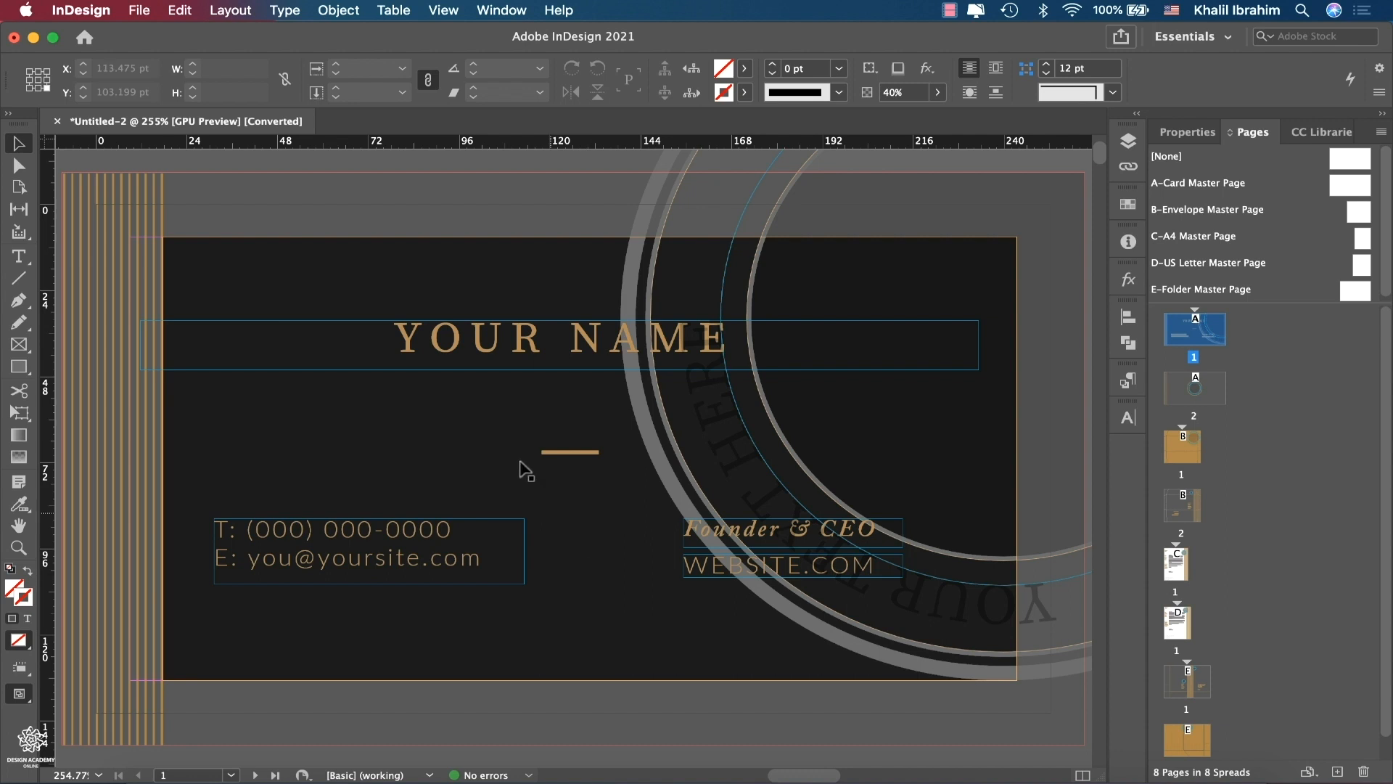
# - Replace the YOUR NAME placeholder on the business card with the cardholder's first name in capitals
pyautogui.doubleClick(522, 348)
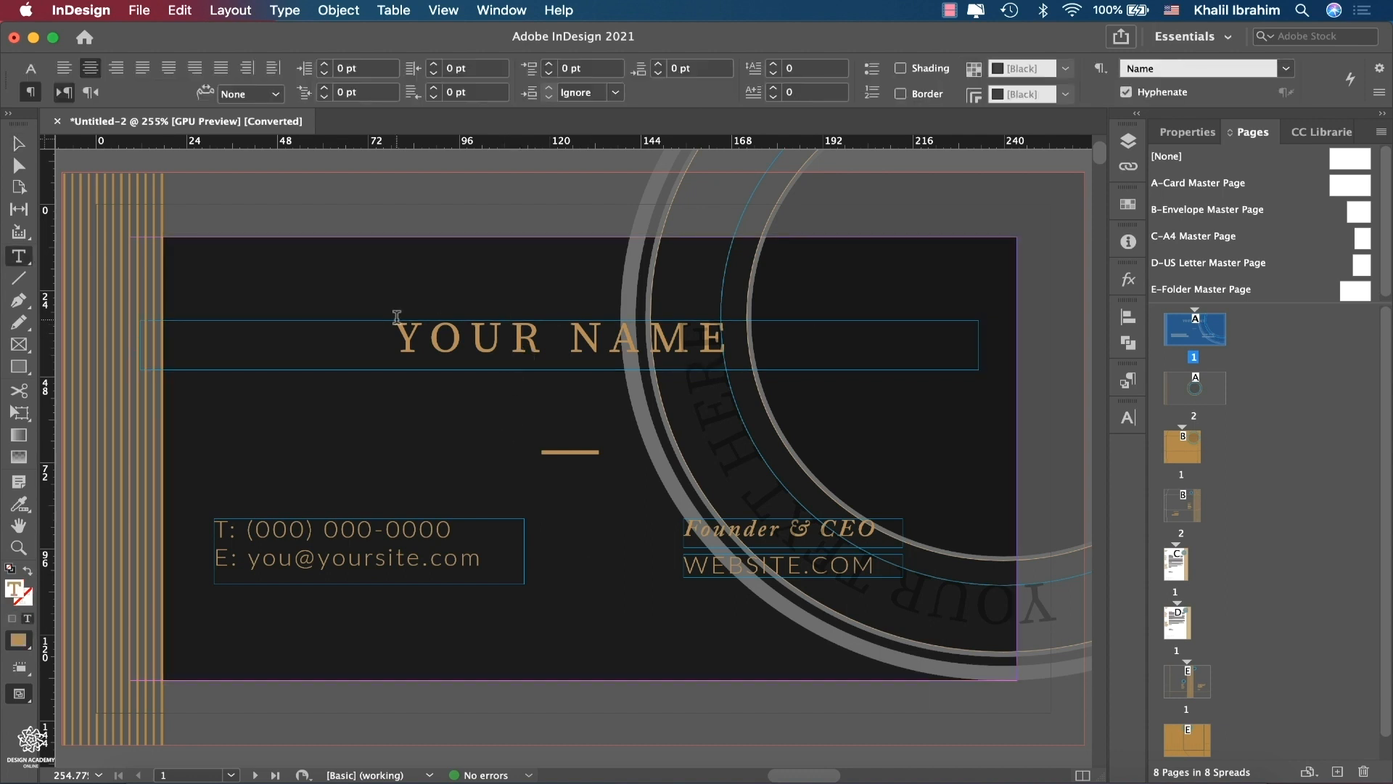
pyautogui.moveTo(396, 335); pyautogui.dragTo(724, 336)
pyautogui.write('ABRAHAM')
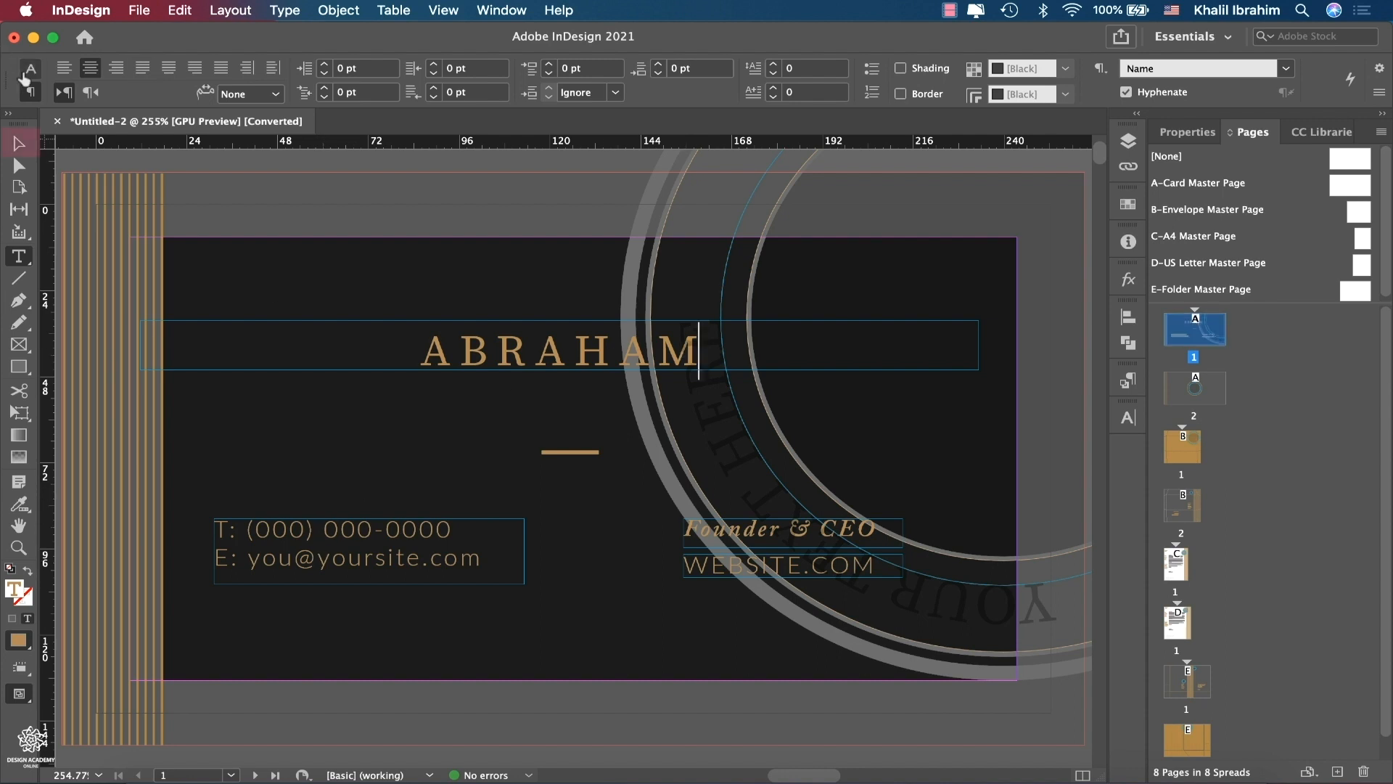
pyautogui.click(20, 145)
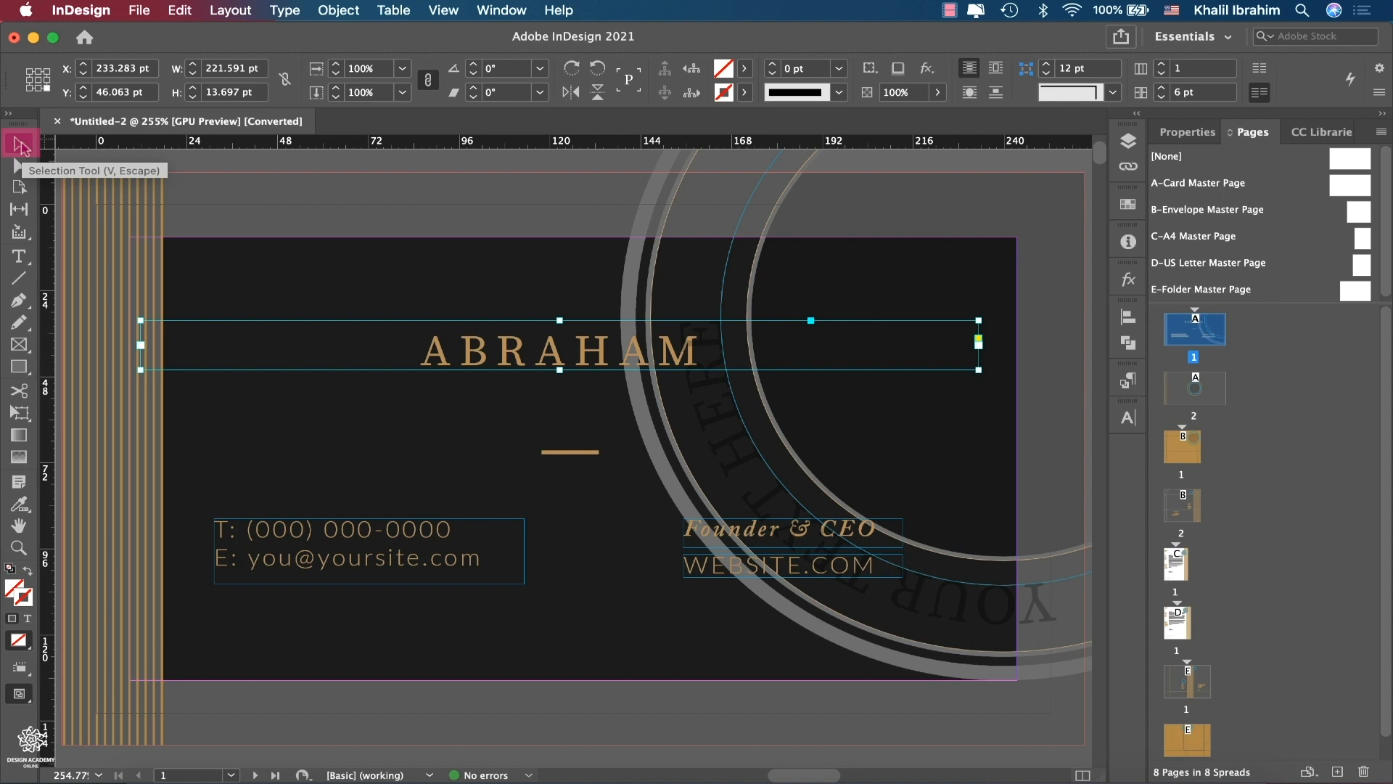
# - View the second page of the card and the first page of the envelope layout
pyautogui.doubleClick(1196, 392)
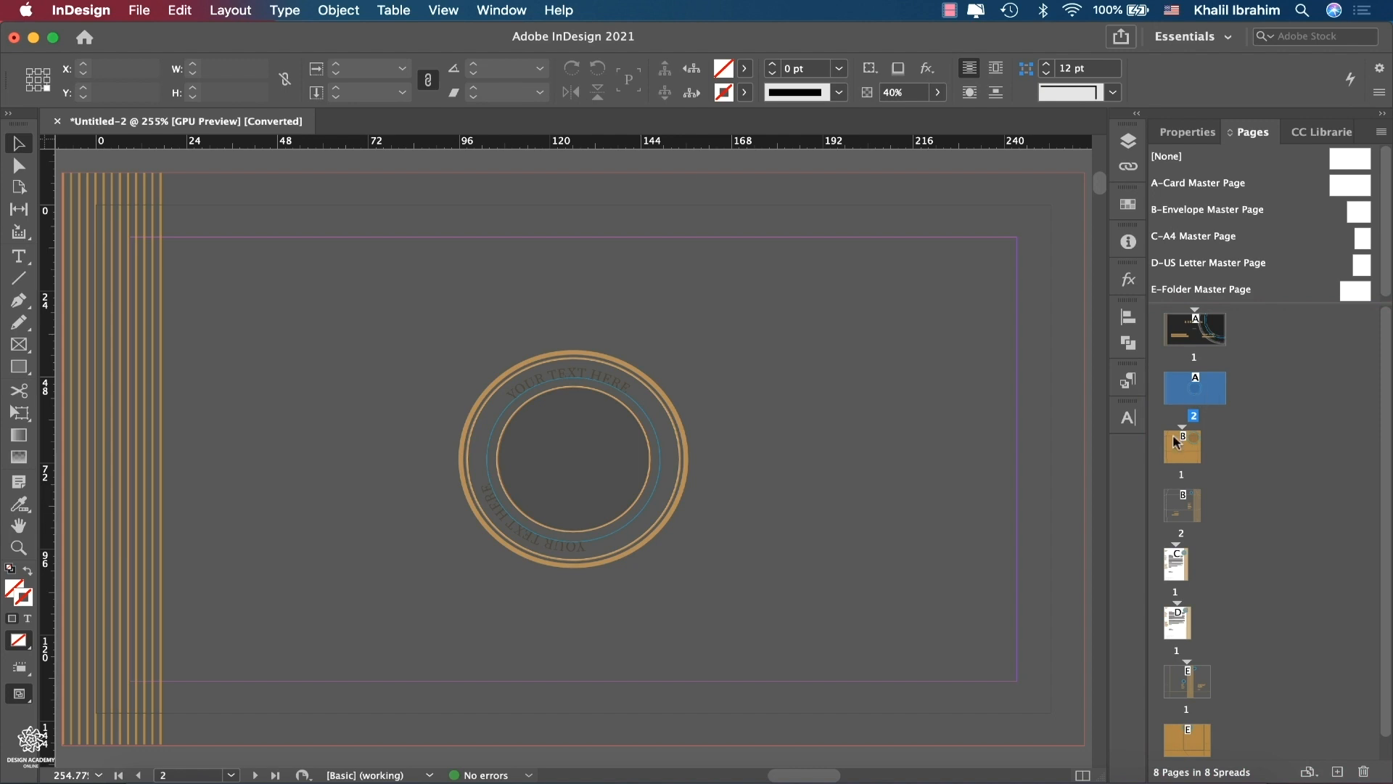
pyautogui.doubleClick(1183, 452)
pyautogui.press('super+0')
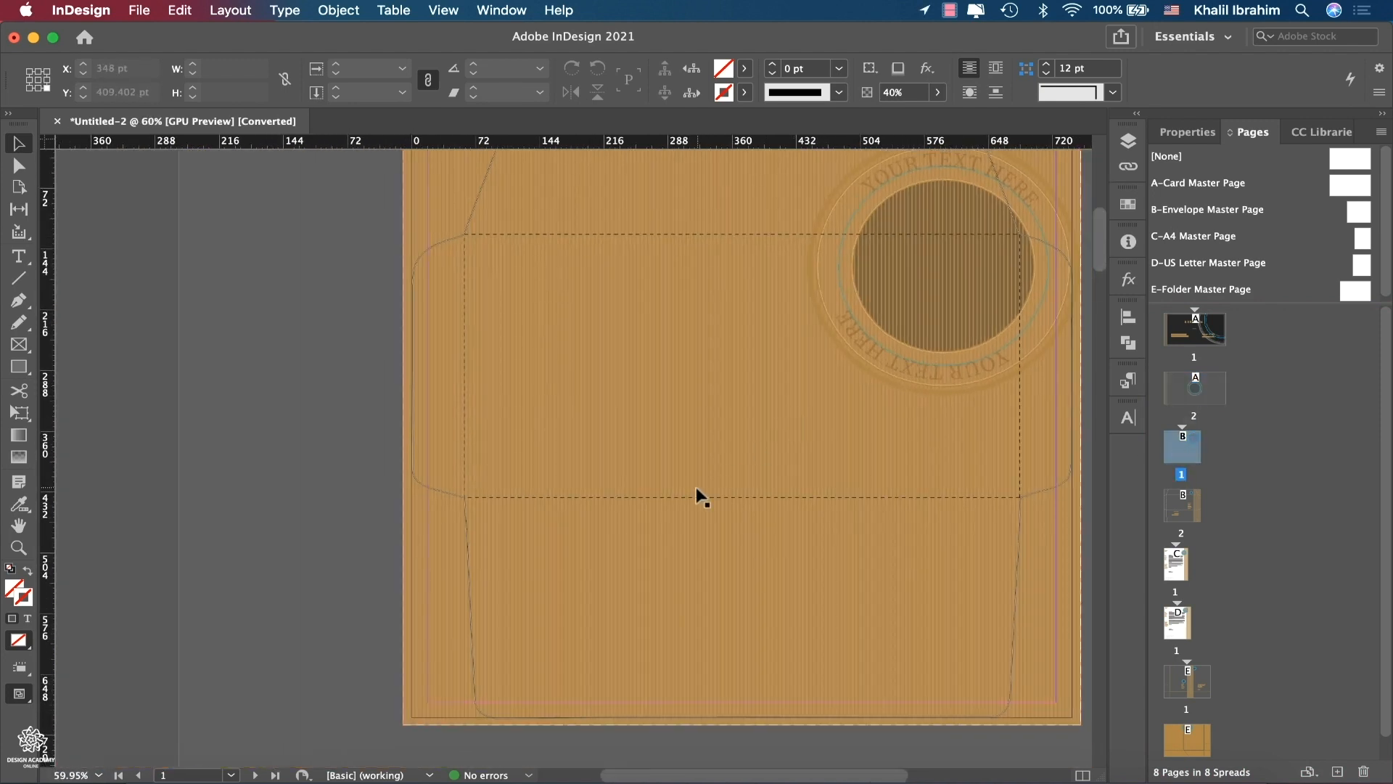
pyautogui.scroll(-3, 740, 435)
pyautogui.scroll(3, 706, 448)
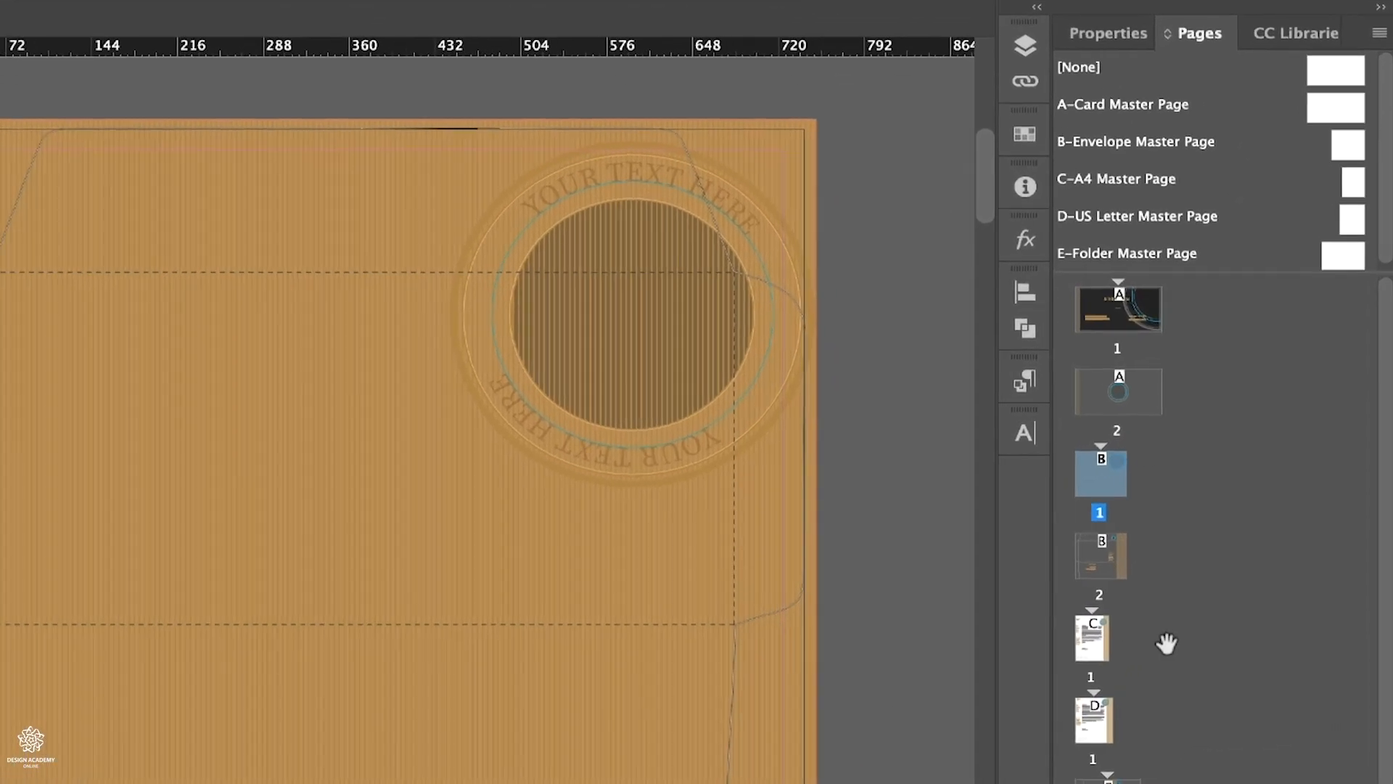
# - Arrange the document's page thumbnails by alternate layout and widen the panel so all layout columns fit
pyautogui.click(1379, 34)
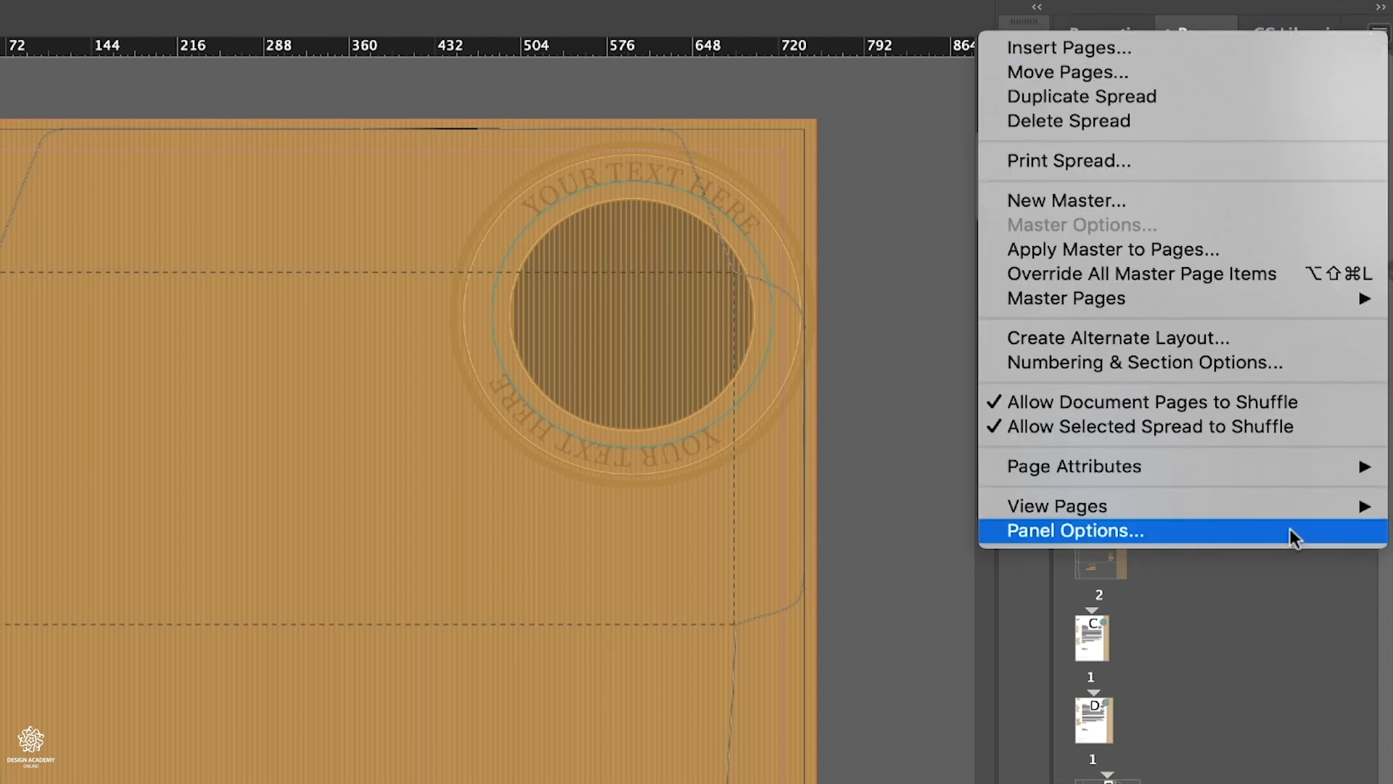
pyautogui.moveTo(1297, 505)
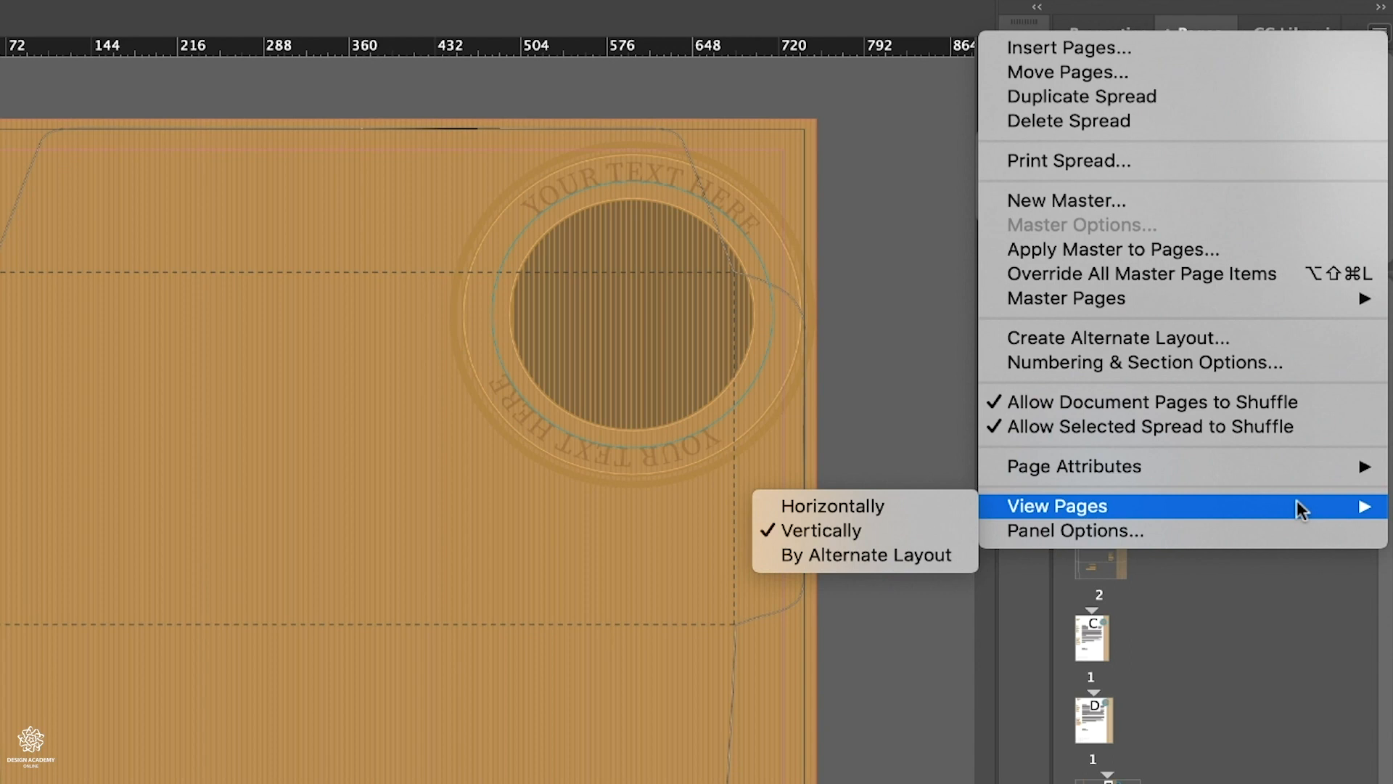
pyautogui.click(933, 556)
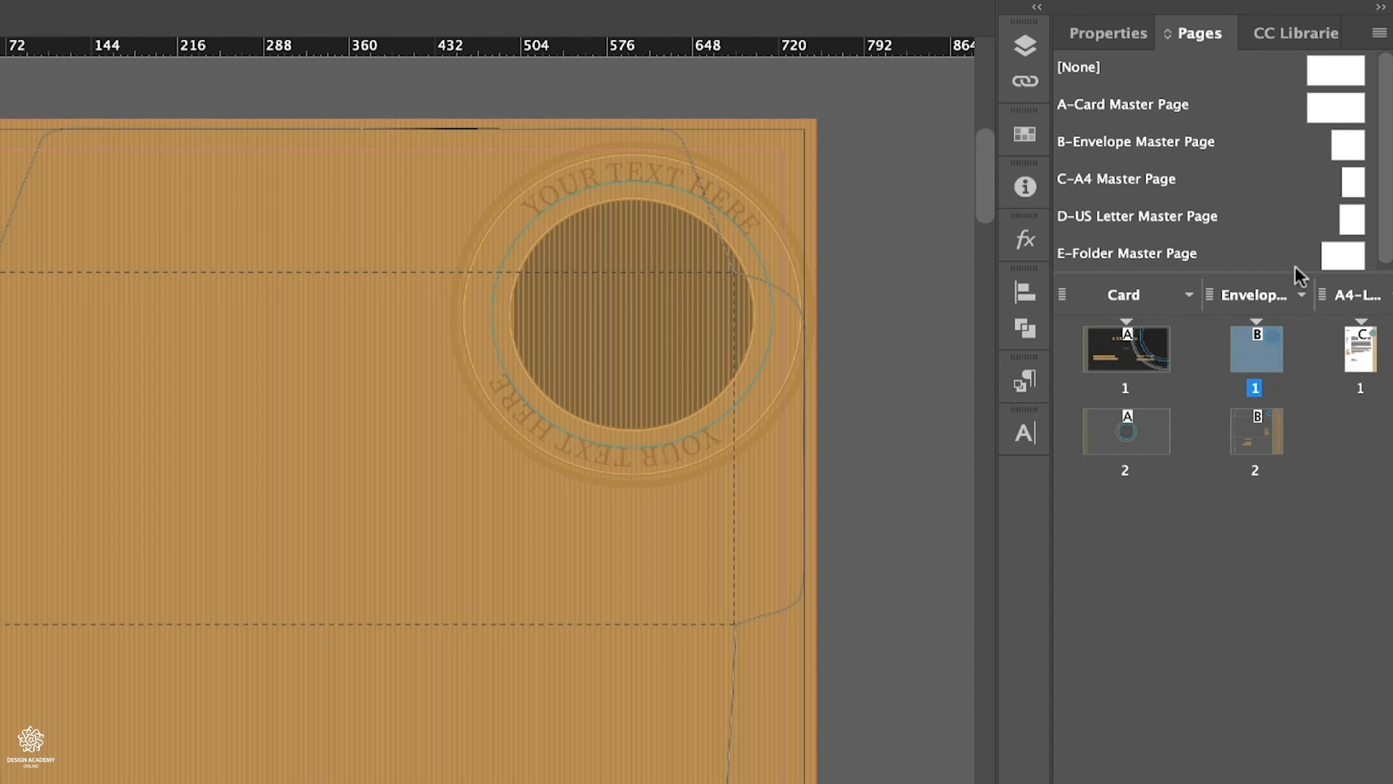
pyautogui.moveTo(1050, 290); pyautogui.dragTo(693, 285)
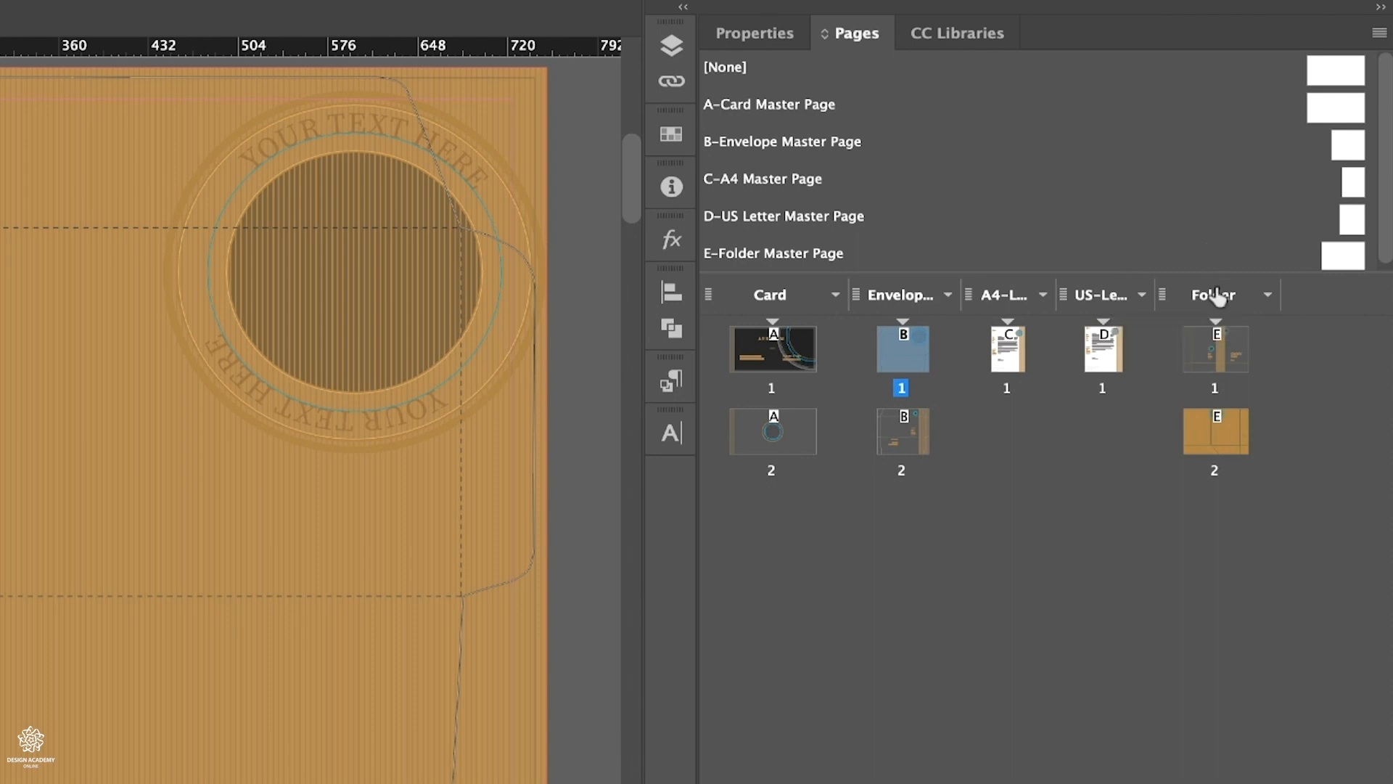
# - Go to the A4 letterhead page and check its page size with the Page tool
pyautogui.doubleClick(1009, 354)
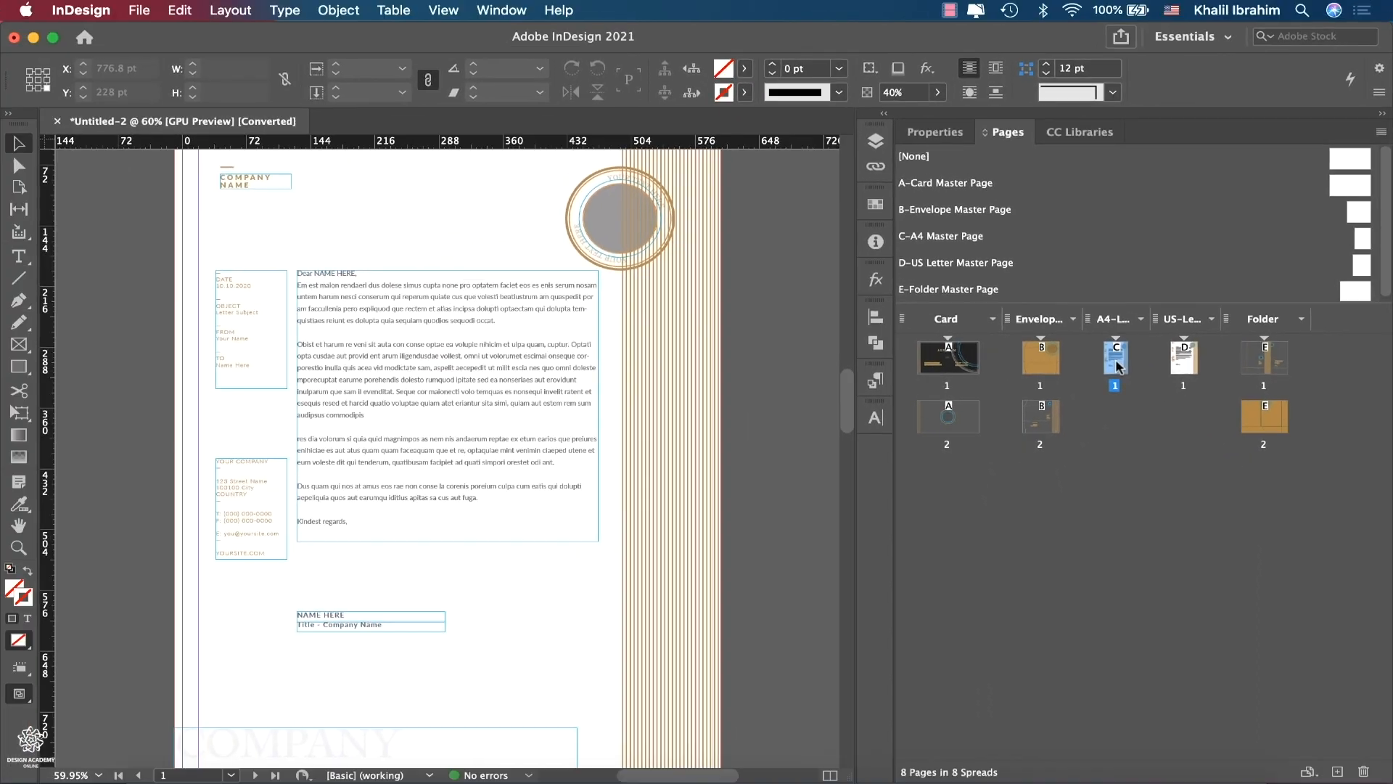
pyautogui.click(926, 134)
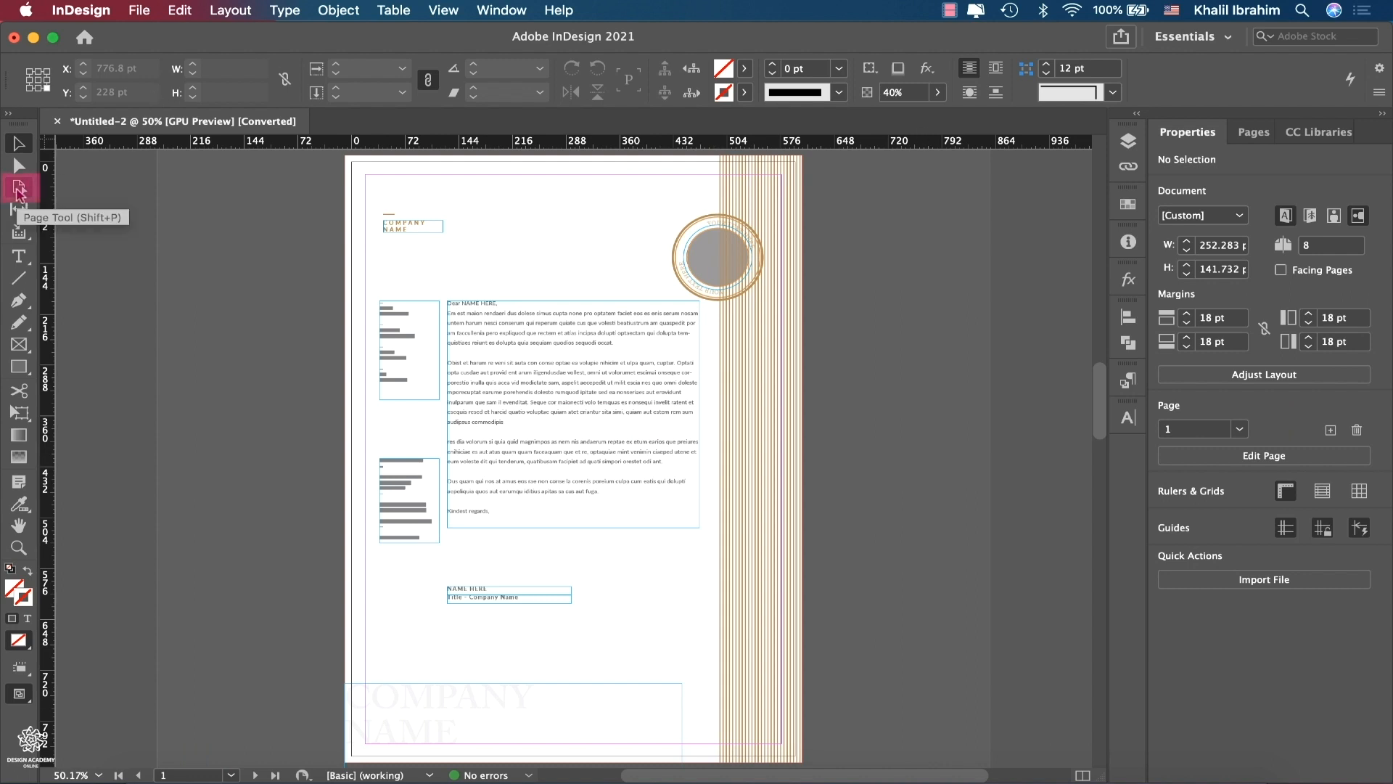
pyautogui.click(20, 190)
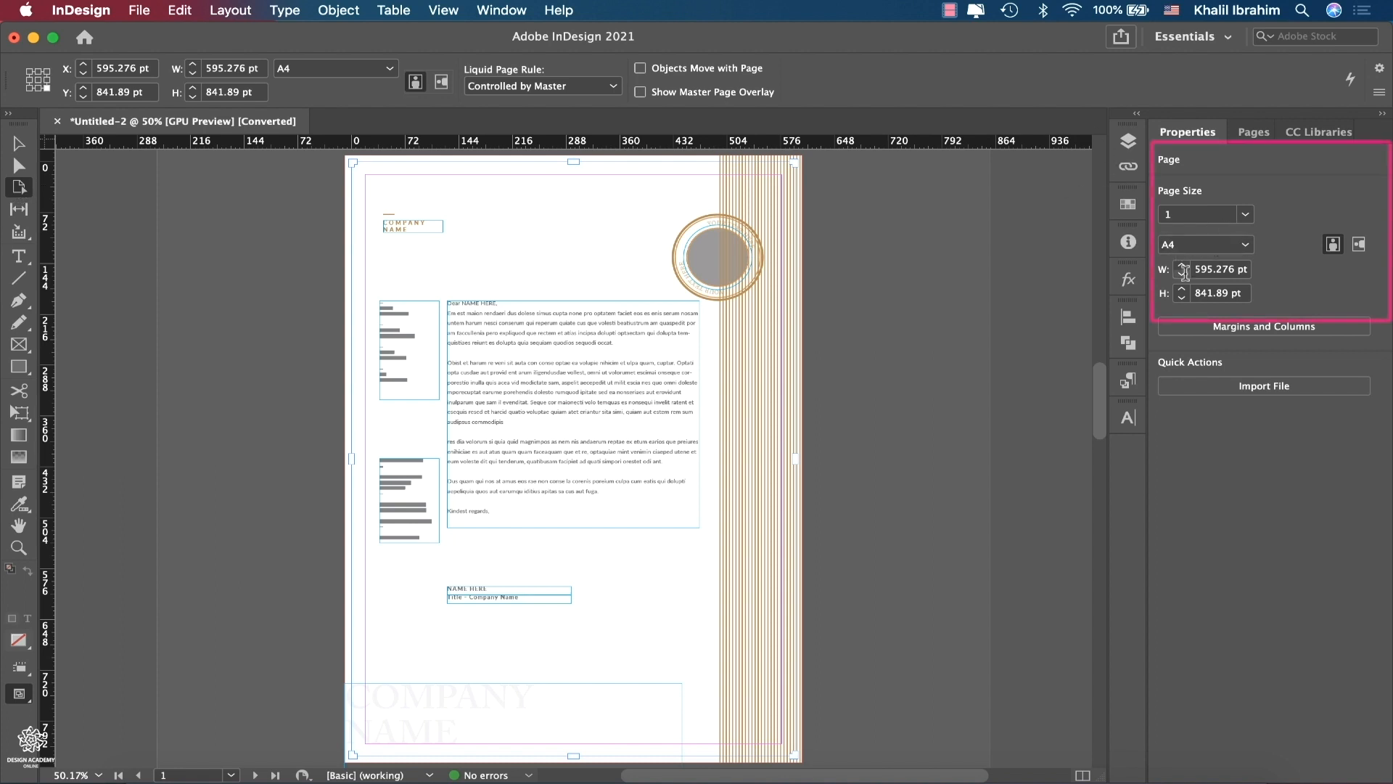
# - Change the horizontal and vertical ruler units to millimeters
pyautogui.rightClick(915, 143)
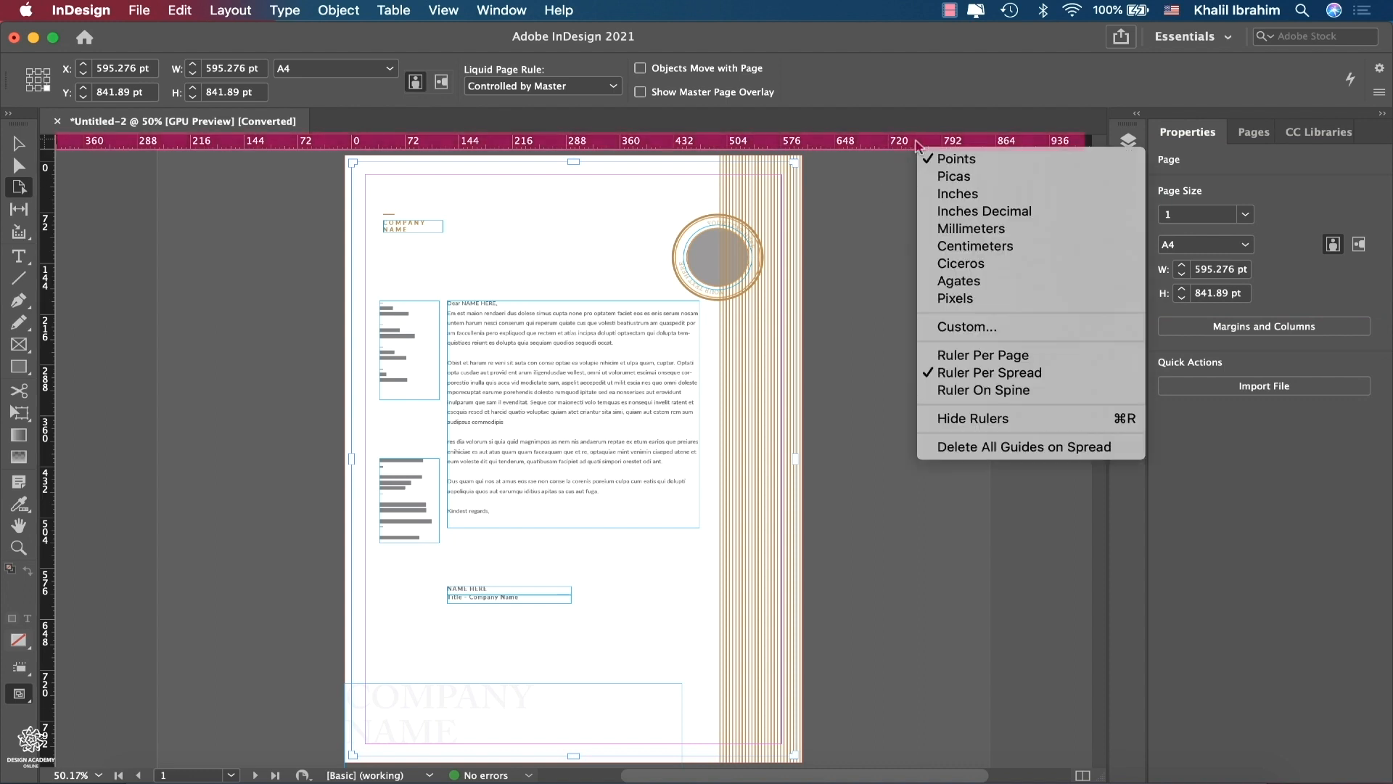
pyautogui.click(975, 229)
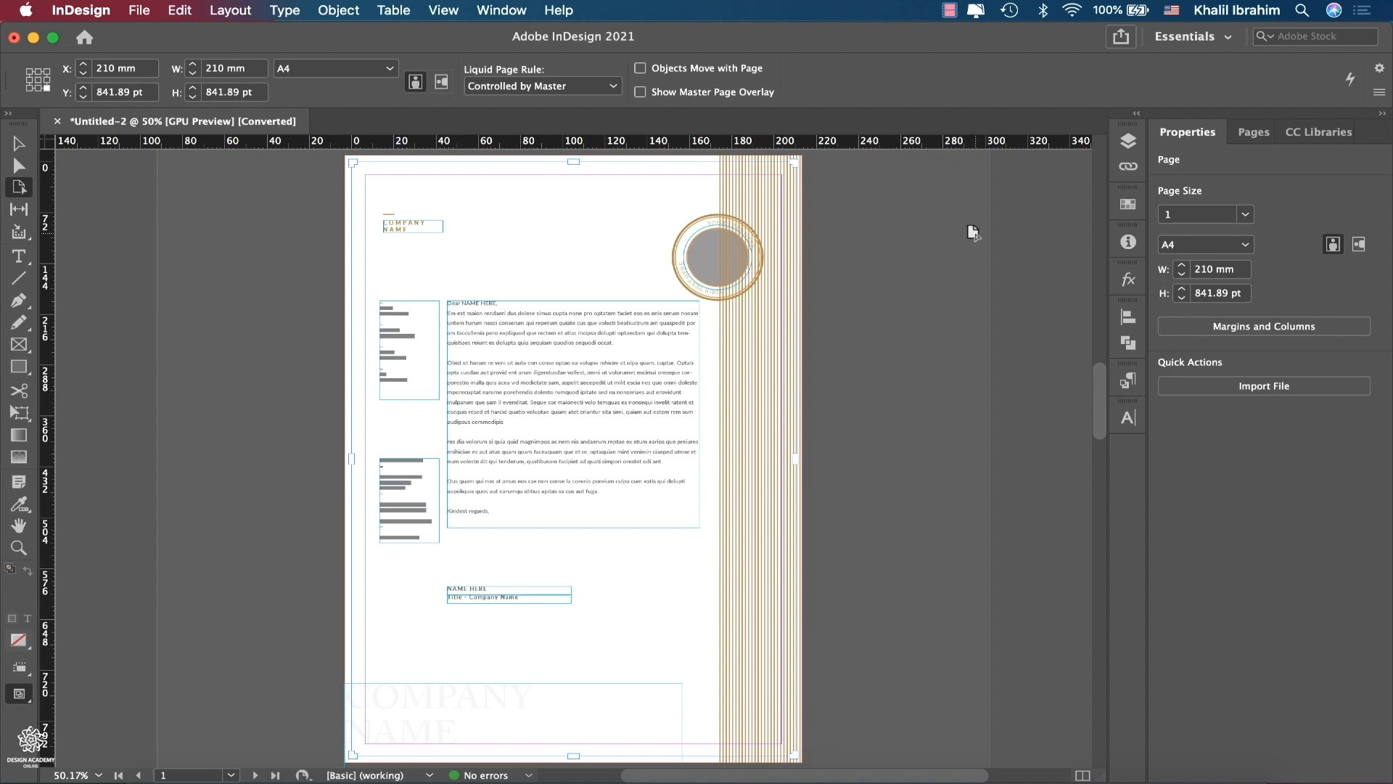
pyautogui.rightClick(49, 331)
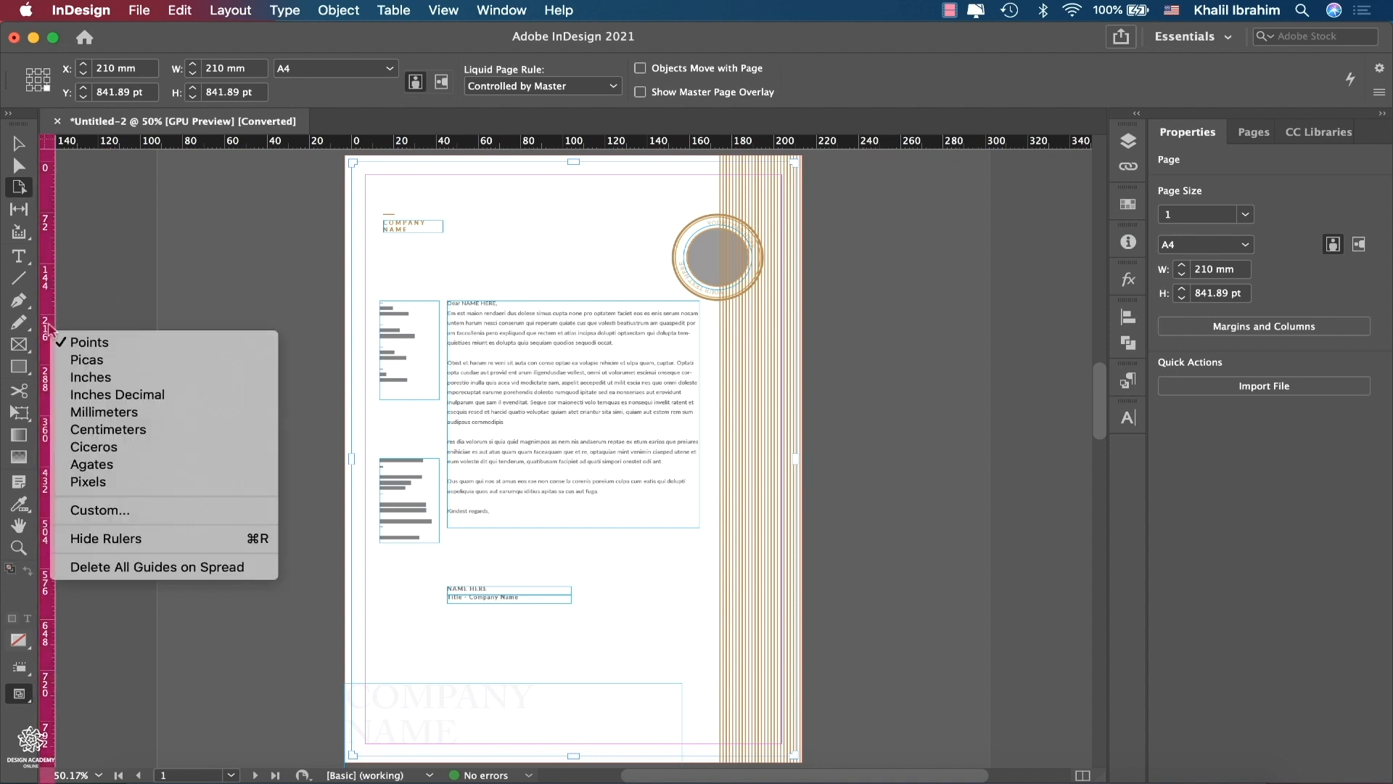
pyautogui.click(154, 410)
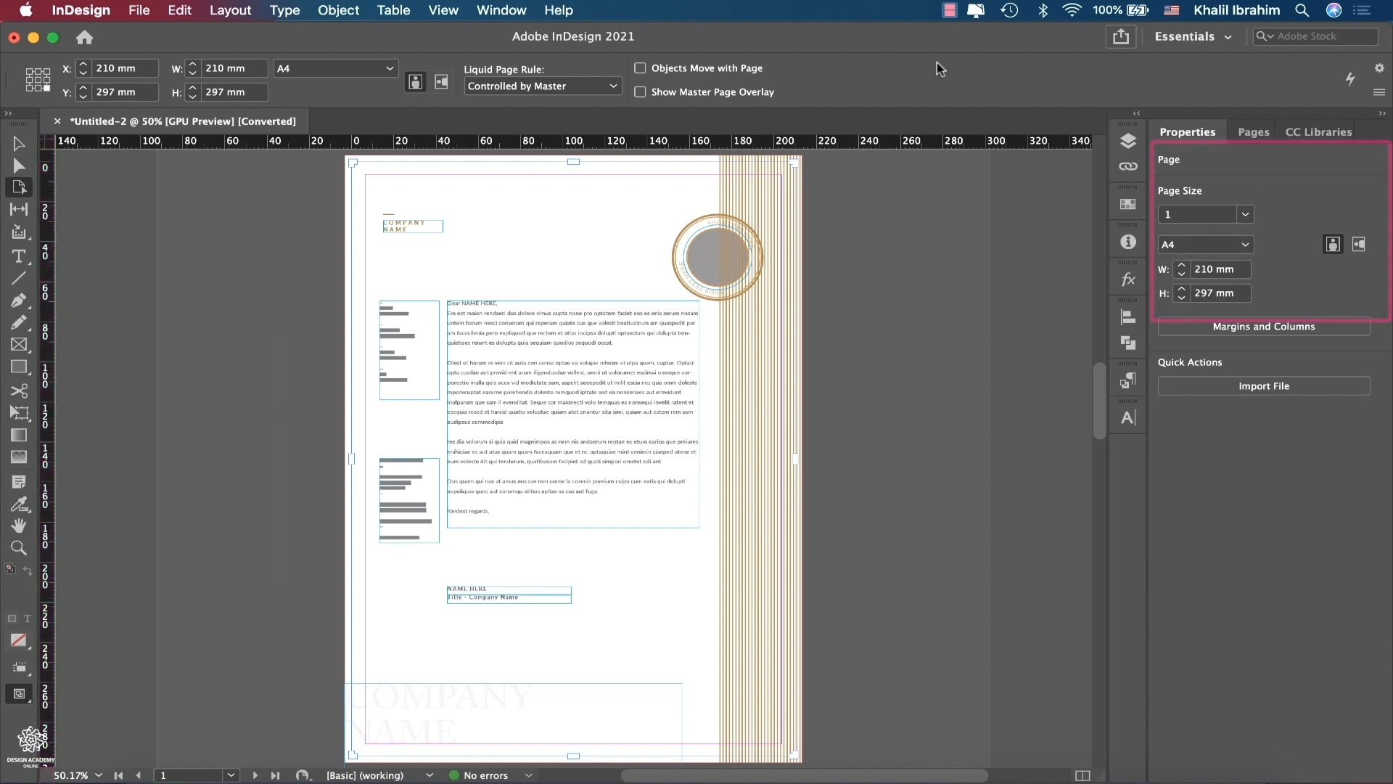
pyautogui.rightClick(928, 143)
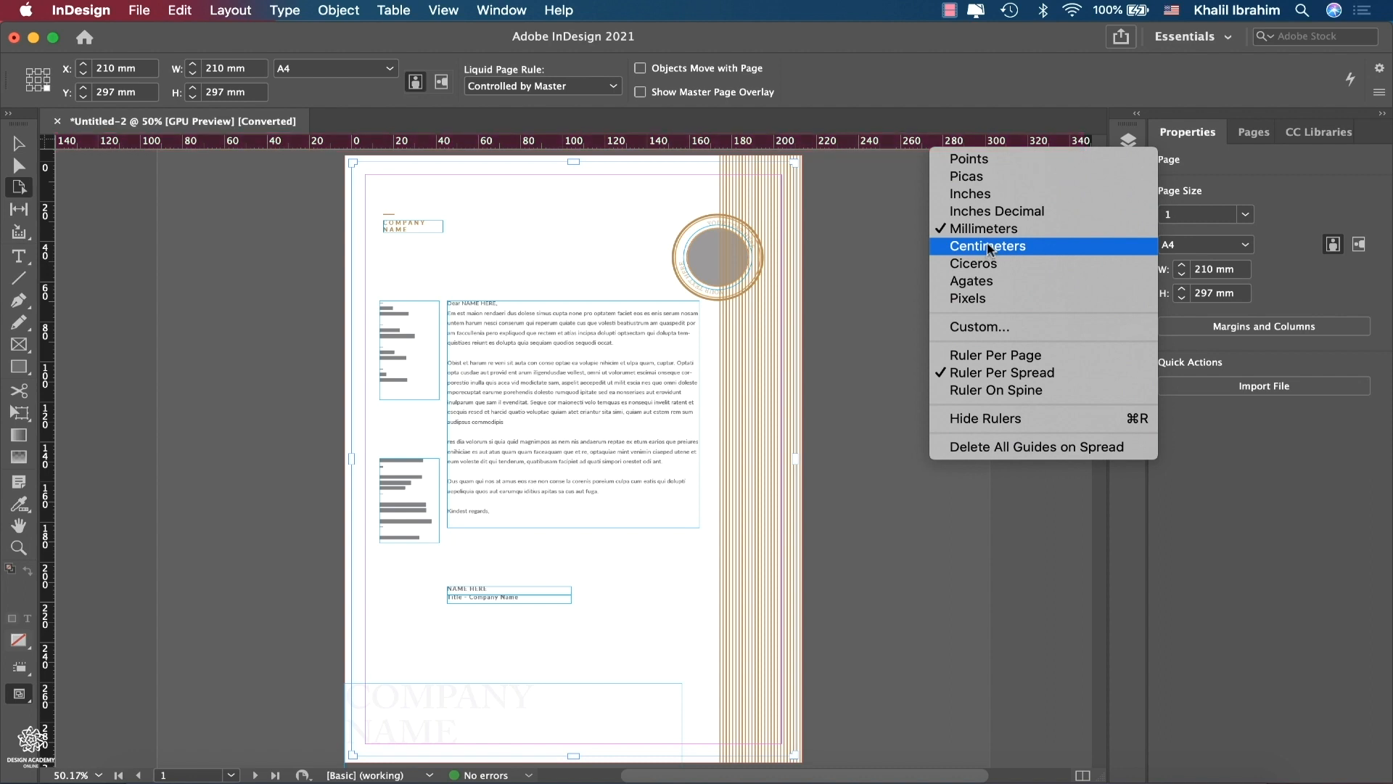
pyautogui.click(1253, 141)
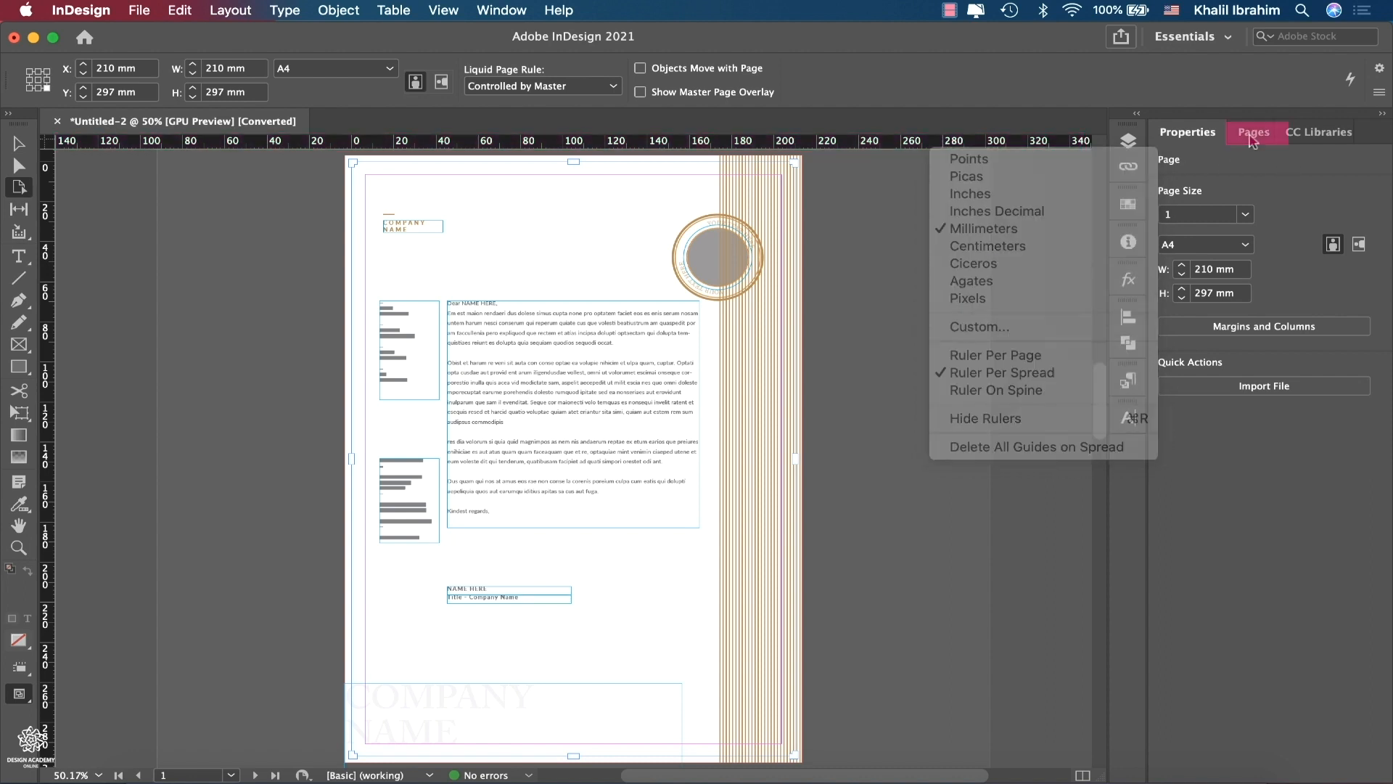
# - Go to the US Letter letterhead page and check its page size
pyautogui.click(1253, 138)
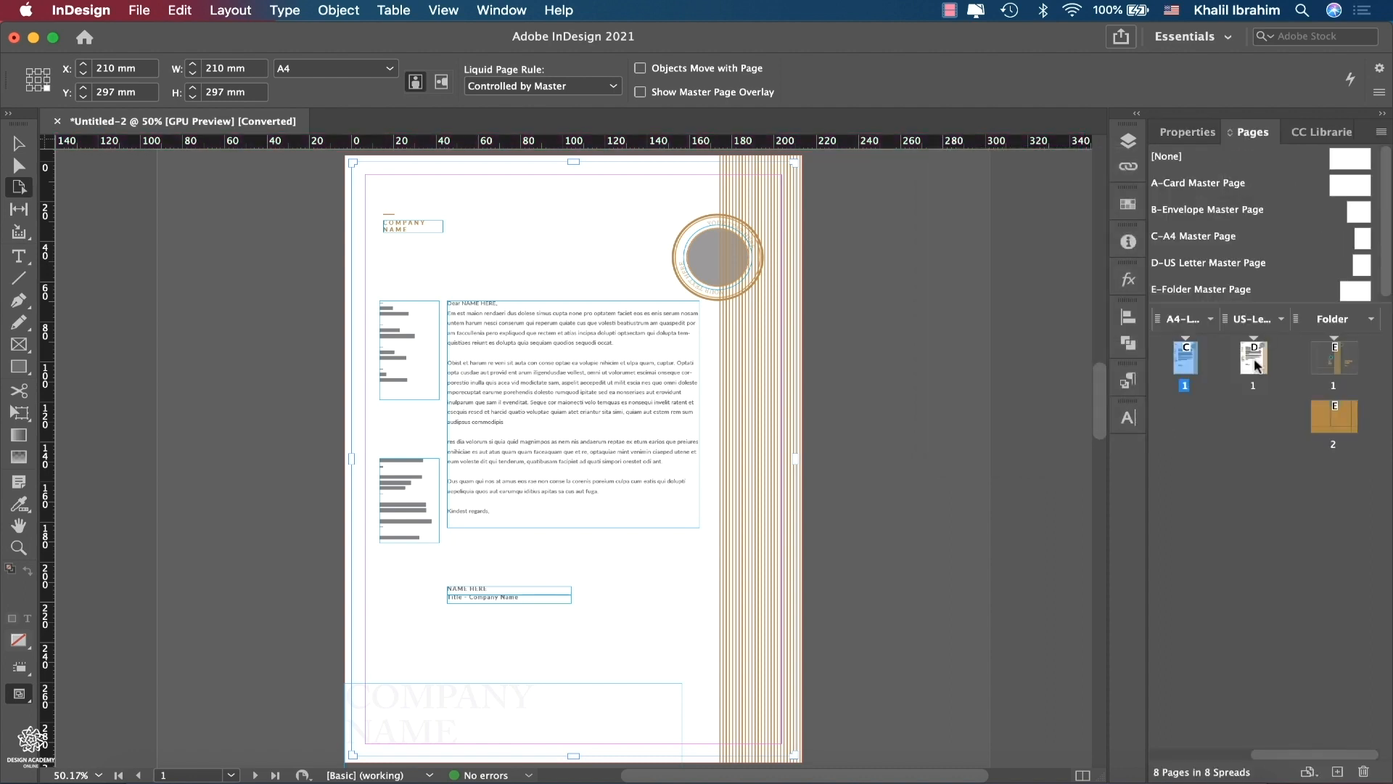
pyautogui.doubleClick(1252, 367)
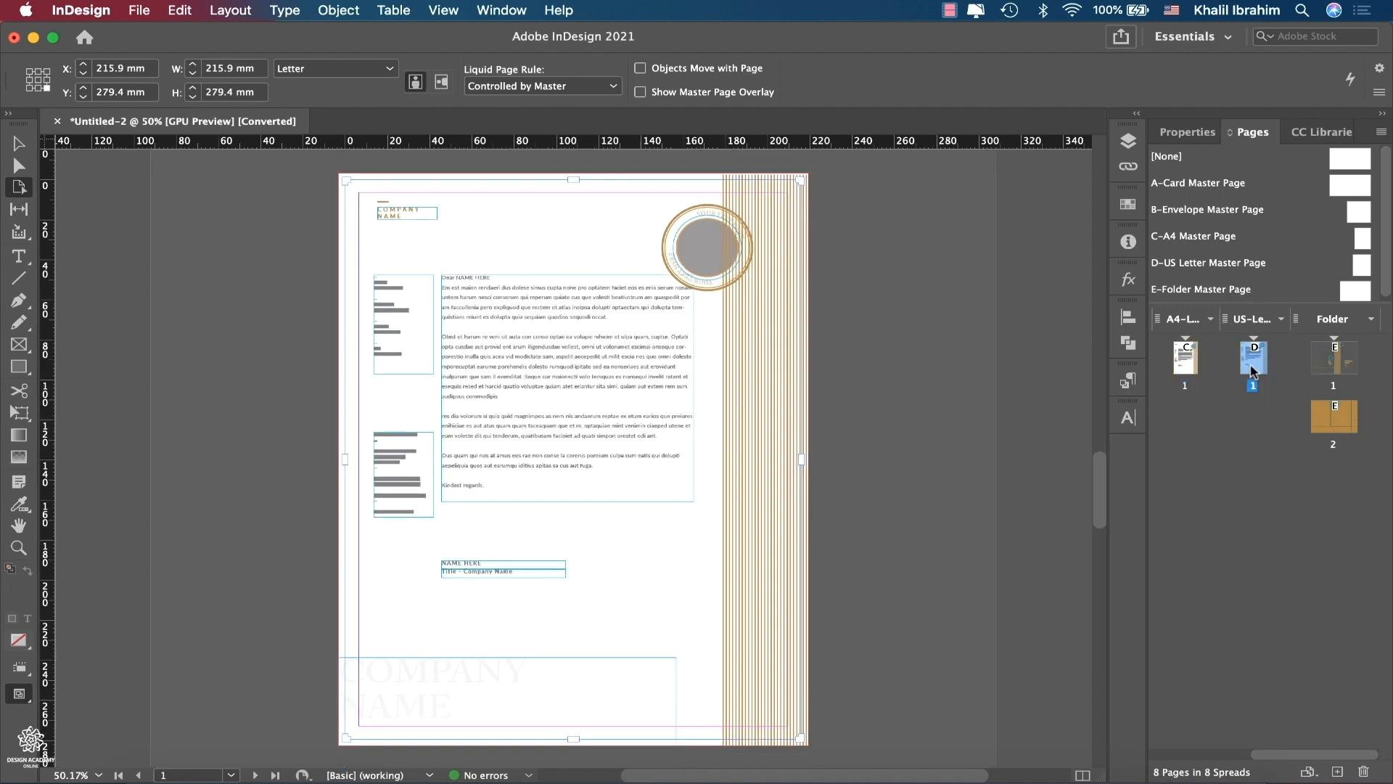
pyautogui.click(1183, 137)
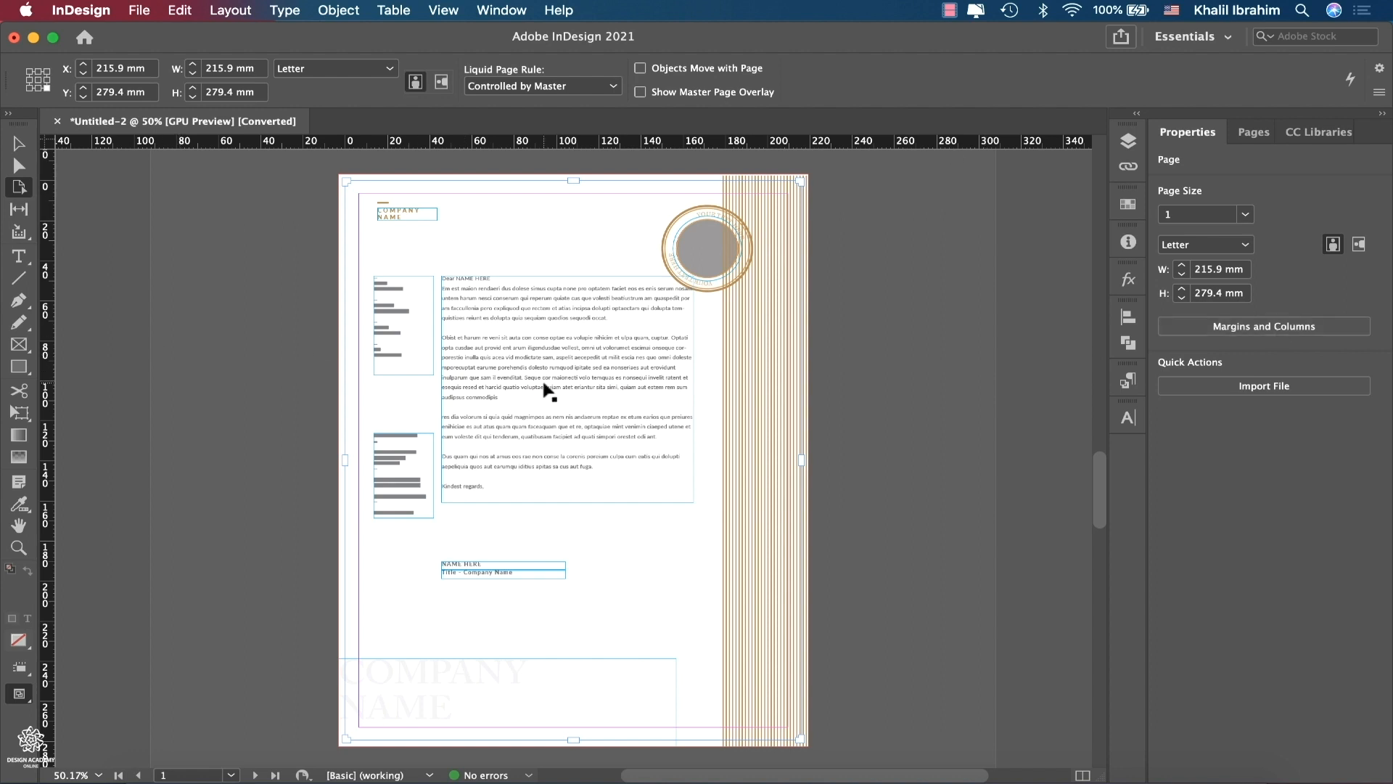
# - Zoom in on the US Letter letterhead, switch to Preview screen mode and examine the page design
pyautogui.scroll(4, 547, 391)
pyautogui.scroll(5, 547, 390)
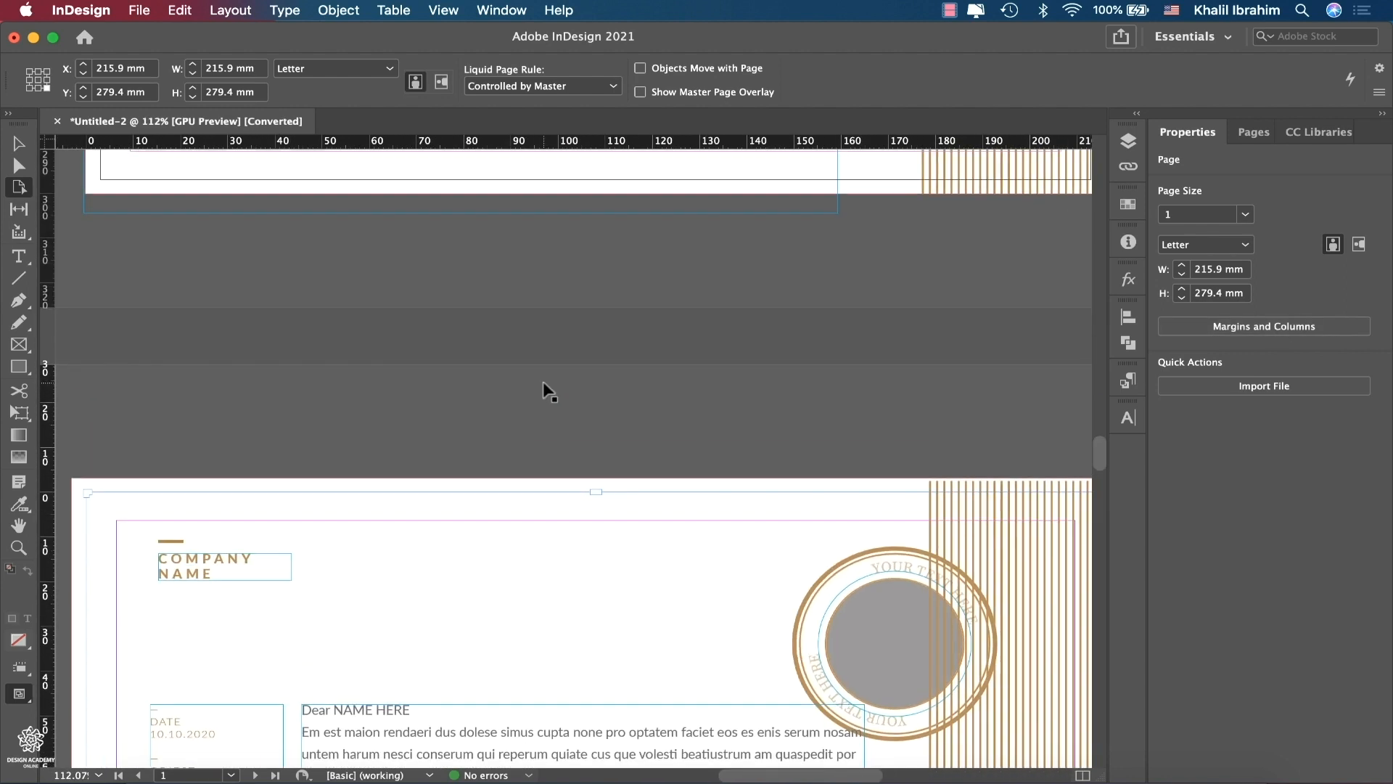
pyautogui.scroll(2, 547, 390)
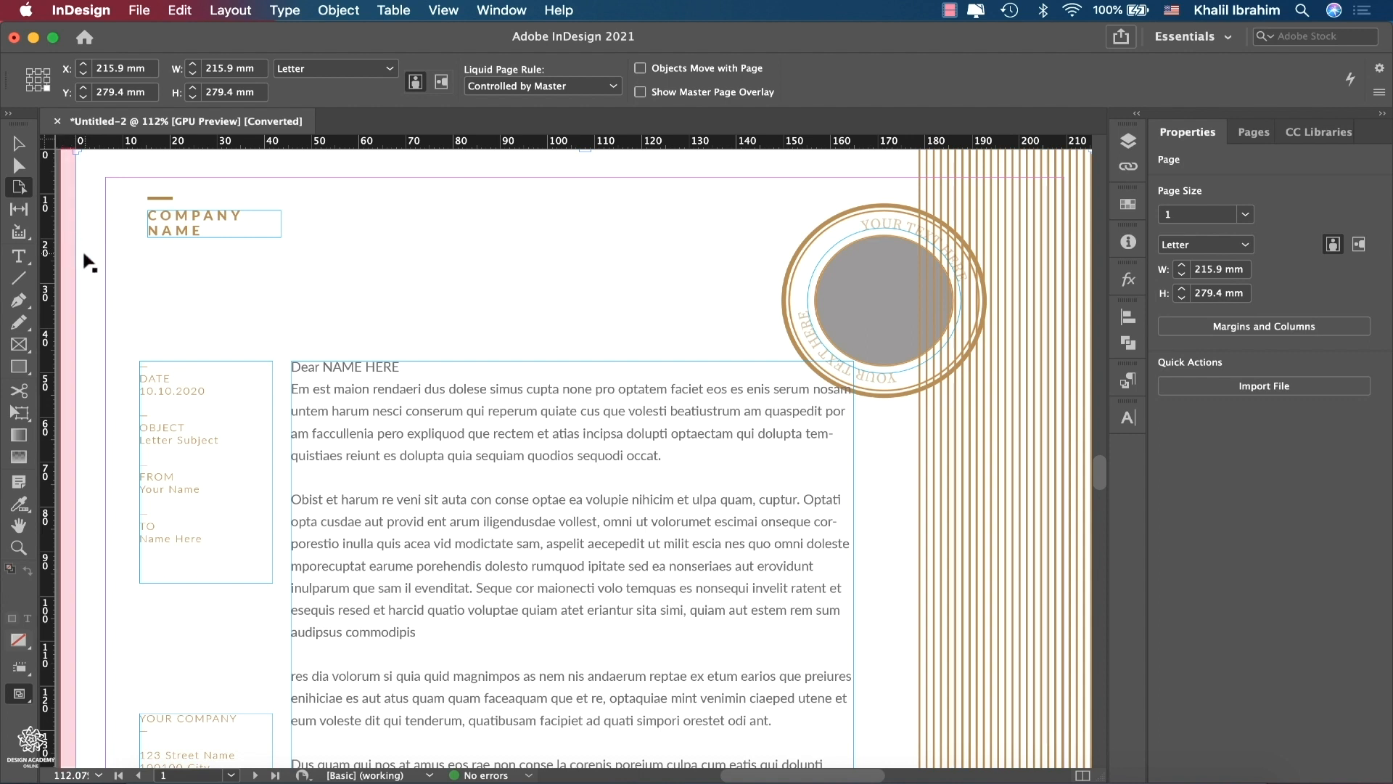
pyautogui.press('w')
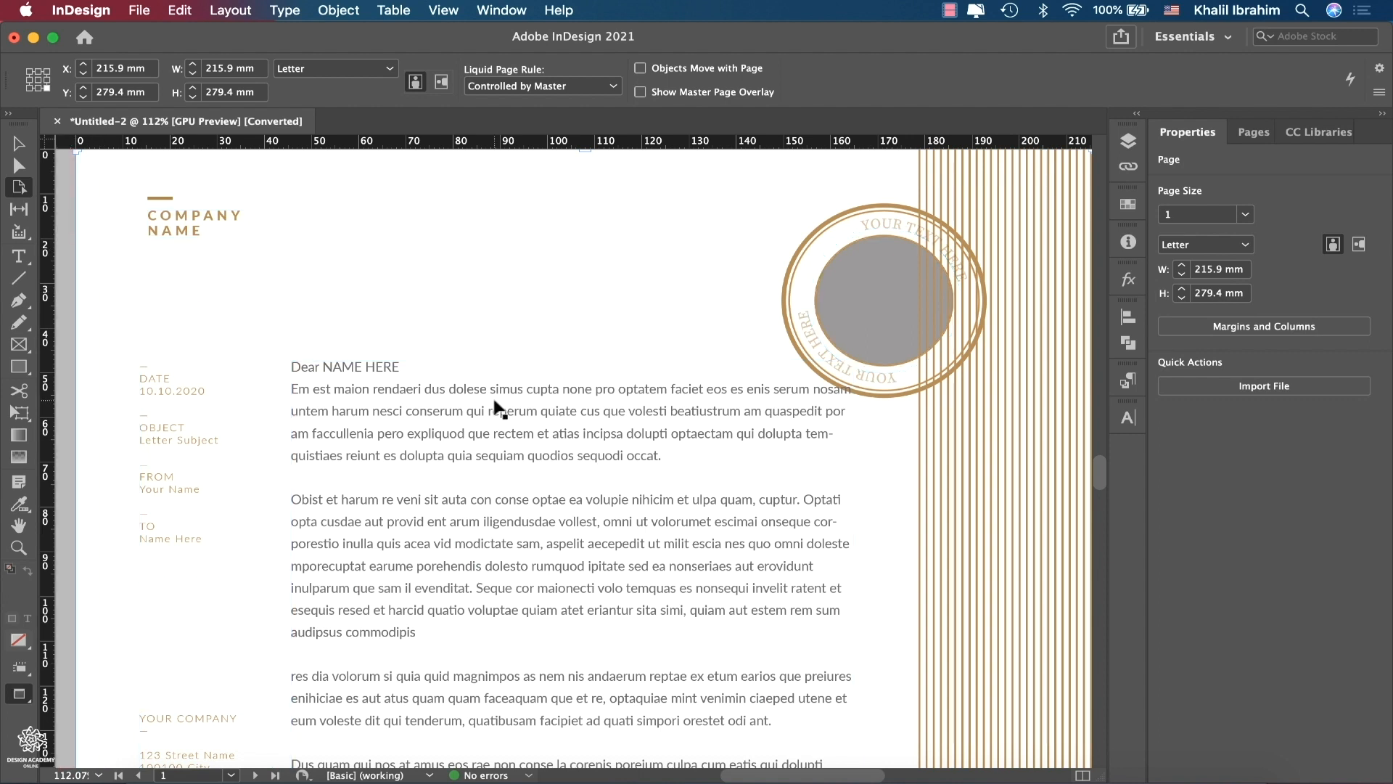
pyautogui.scroll(-3, 499, 408)
pyautogui.scroll(-5, 495, 402)
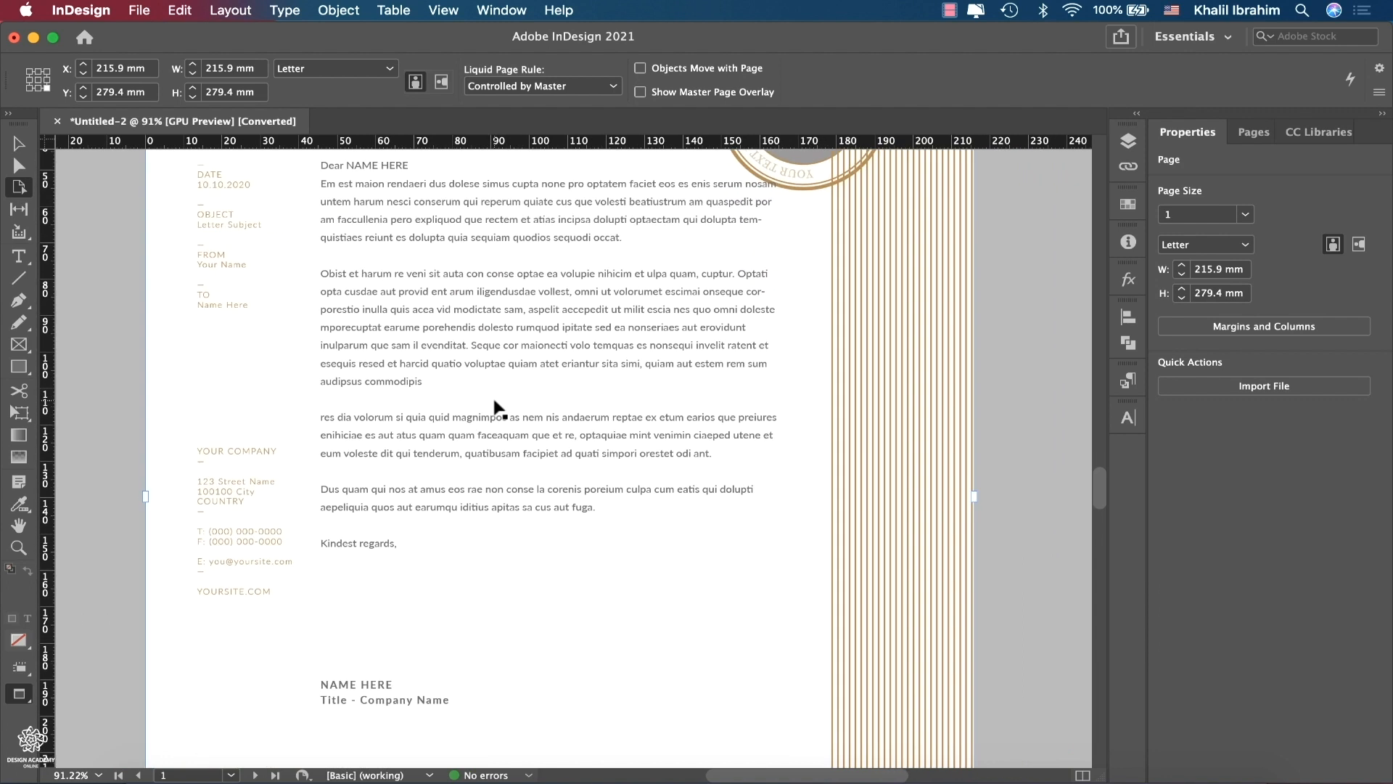
pyautogui.scroll(8, 495, 401)
pyautogui.scroll(-2, 495, 401)
pyautogui.scroll(-2, 498, 408)
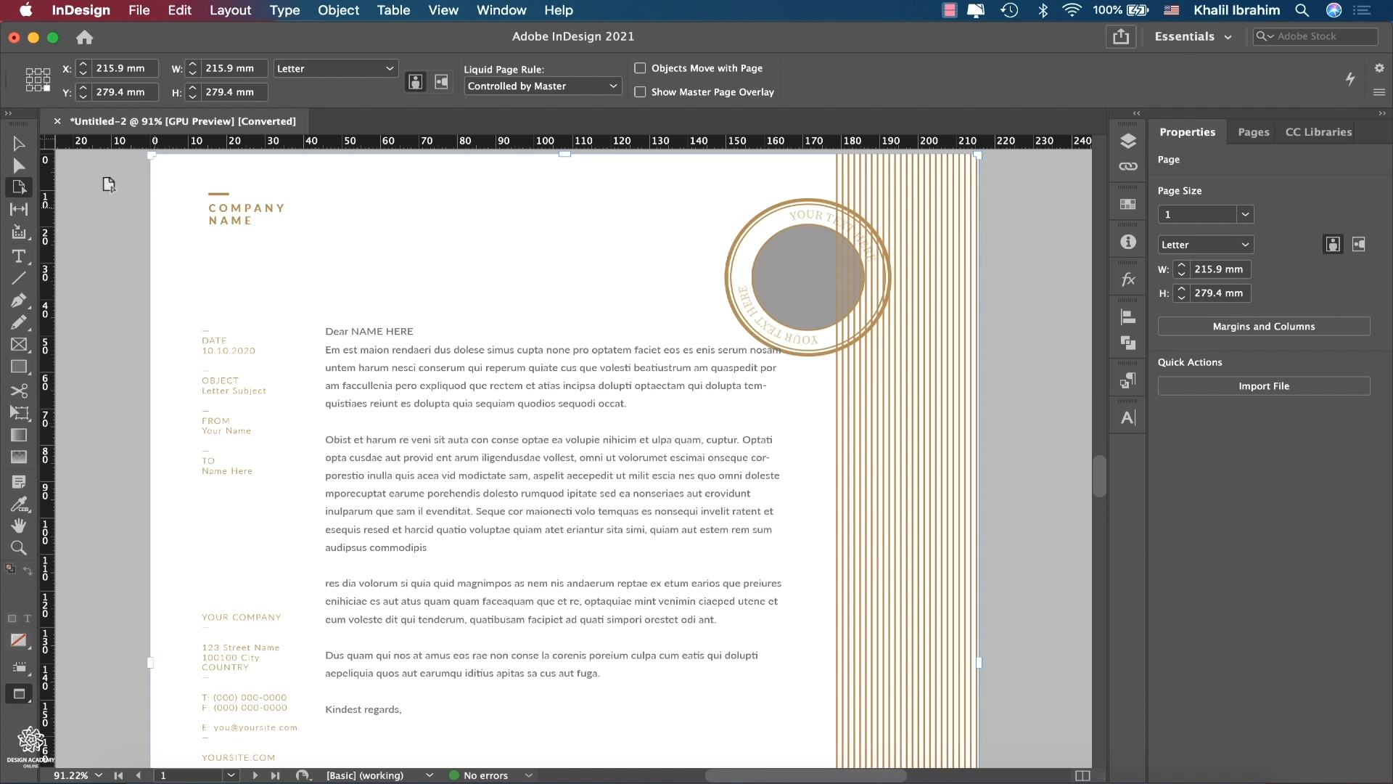
# - Close the stationery document without saving it and start creating another new document
pyautogui.click(58, 121)
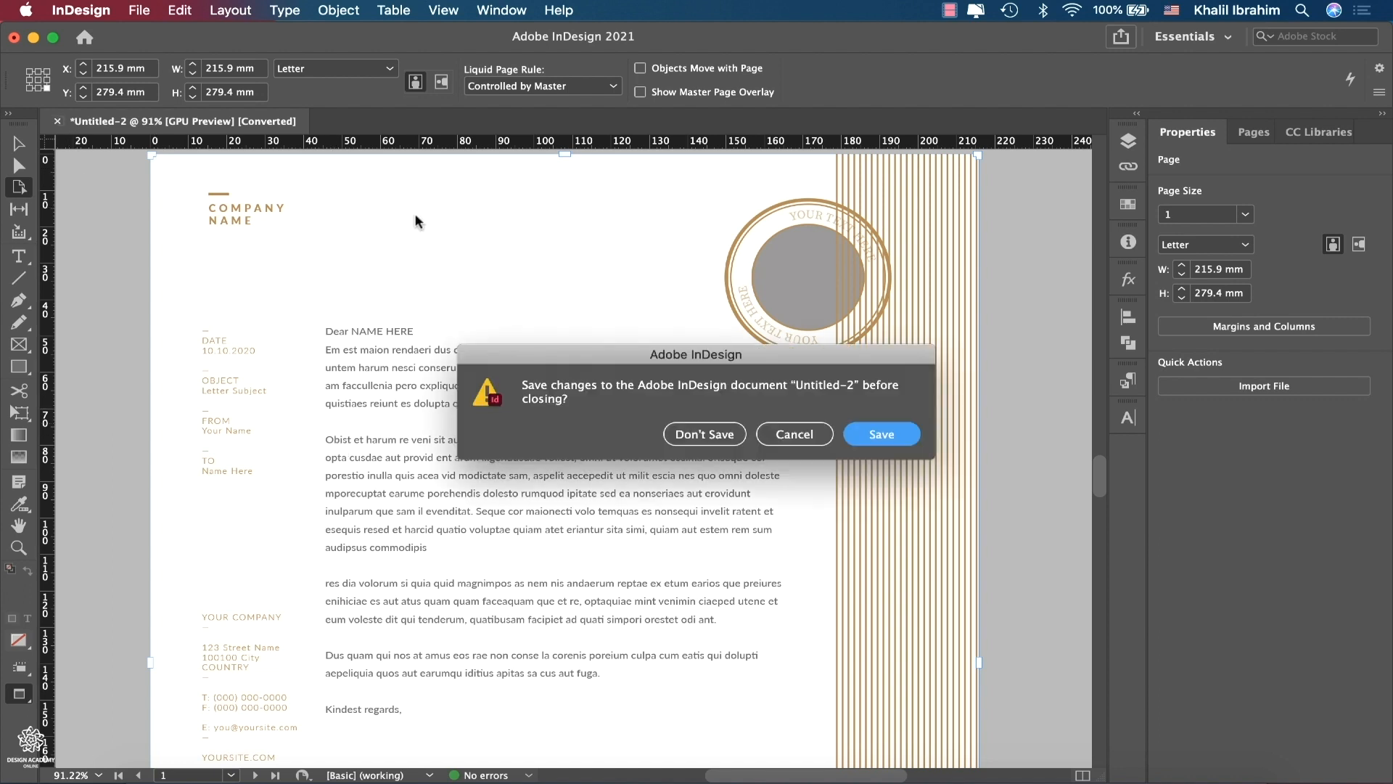
pyautogui.click(682, 438)
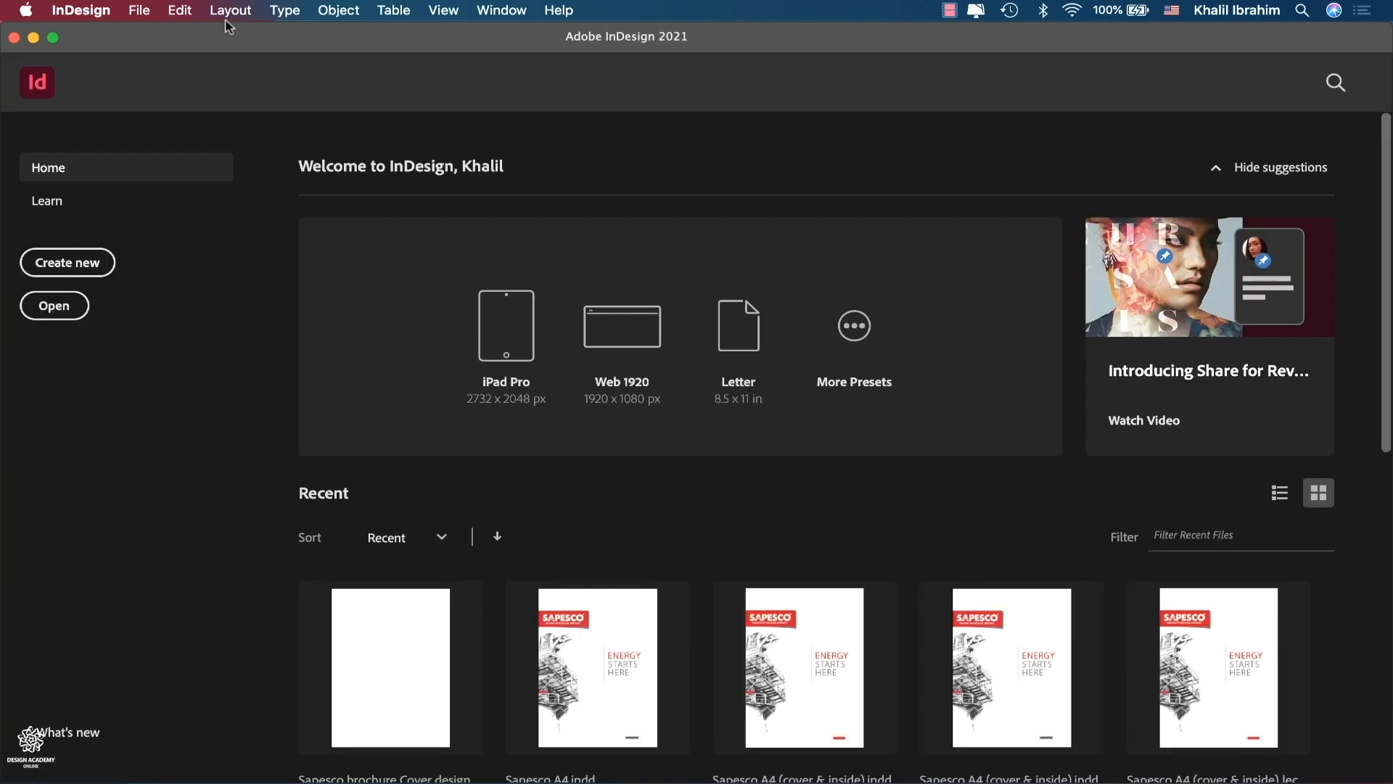
pyautogui.click(81, 268)
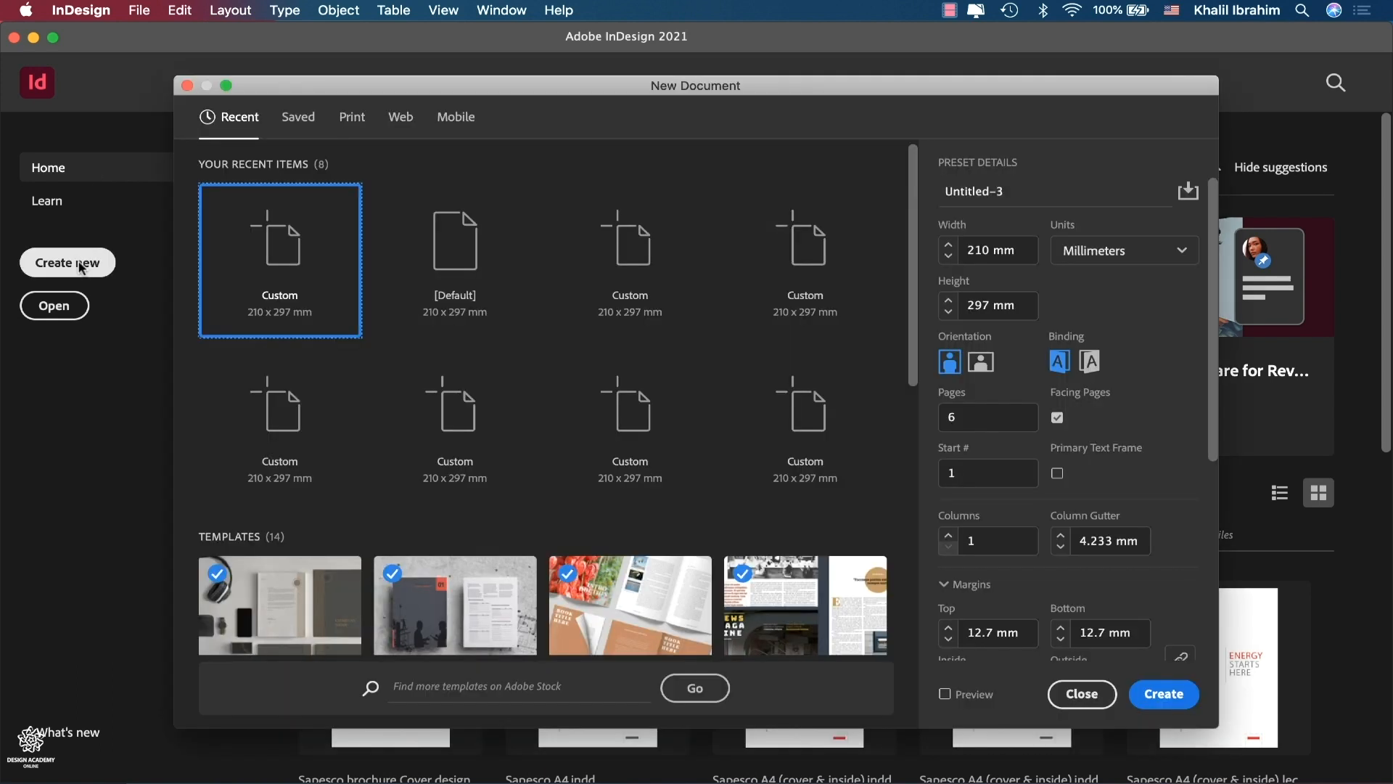
# - Find the Minimal Brochure Layout among the recent templates and open it as a new document
pyautogui.moveTo(918, 304); pyautogui.dragTo(913, 503)
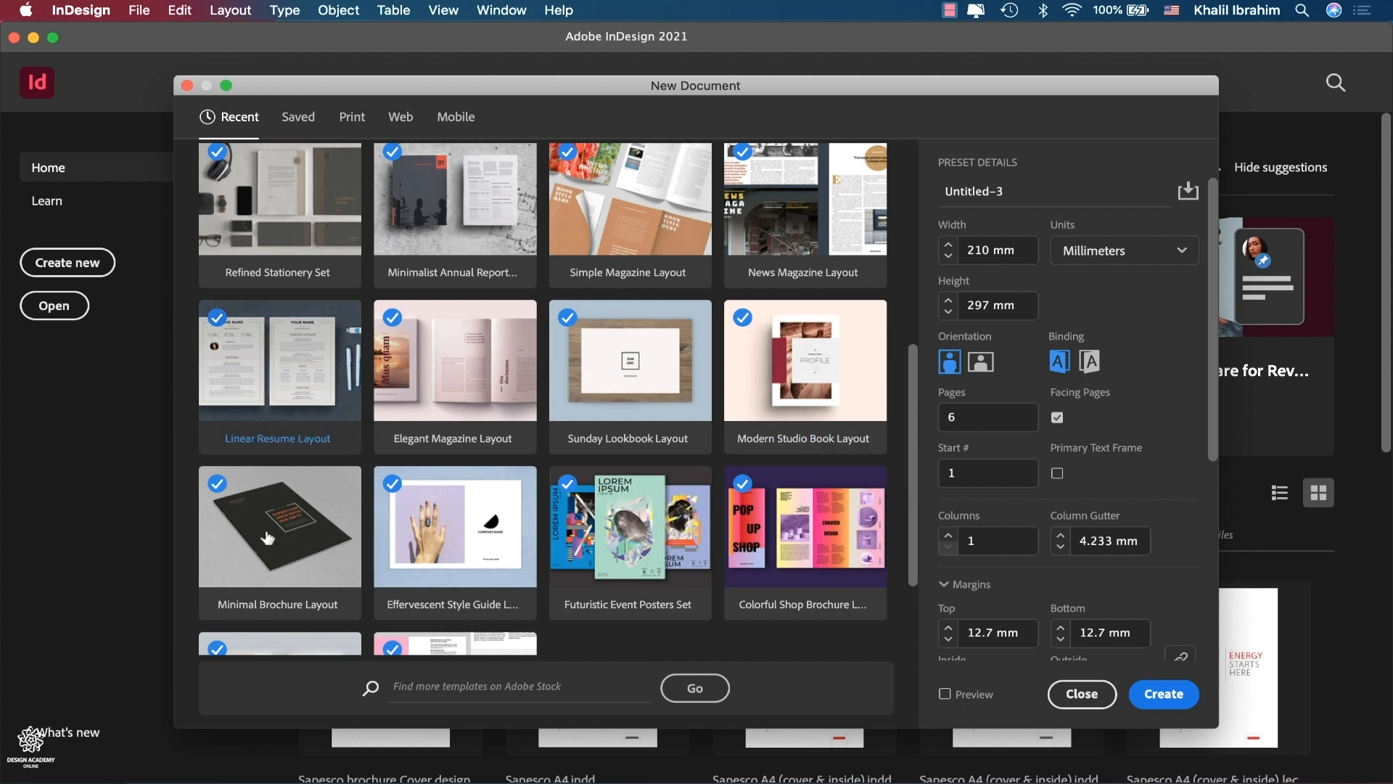
pyautogui.click(308, 555)
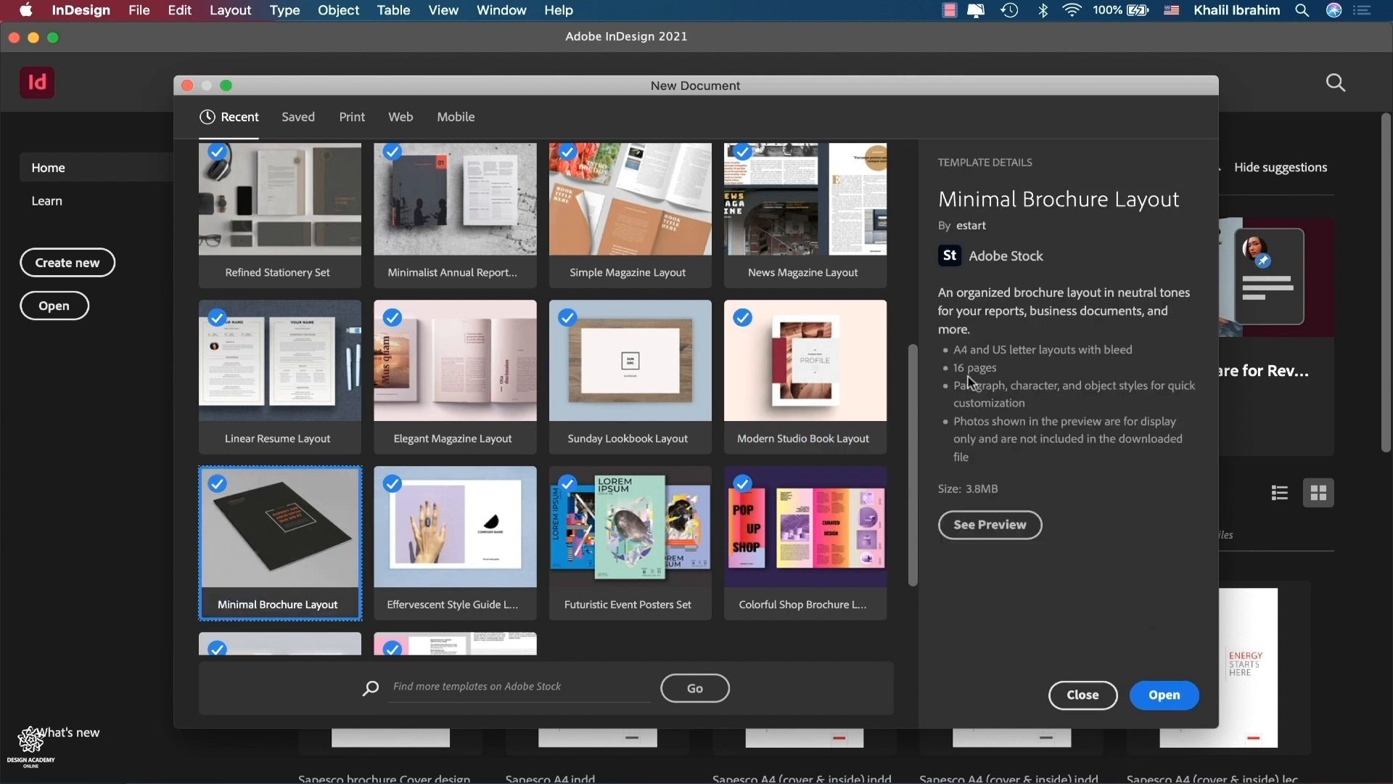
pyautogui.click(1161, 690)
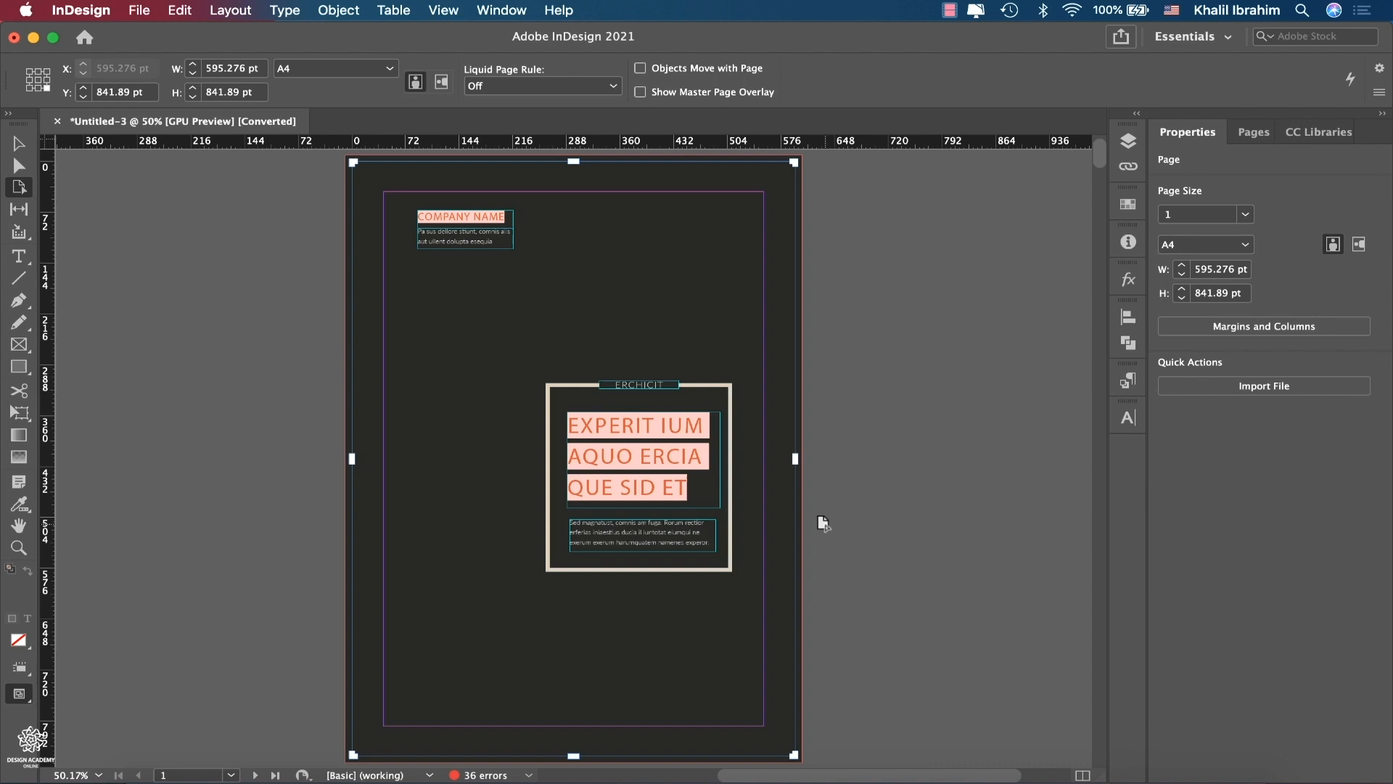
# - Switch the brochure to Preview screen mode, deselect the page and look from the cover to the Contents spread
pyautogui.press('w')
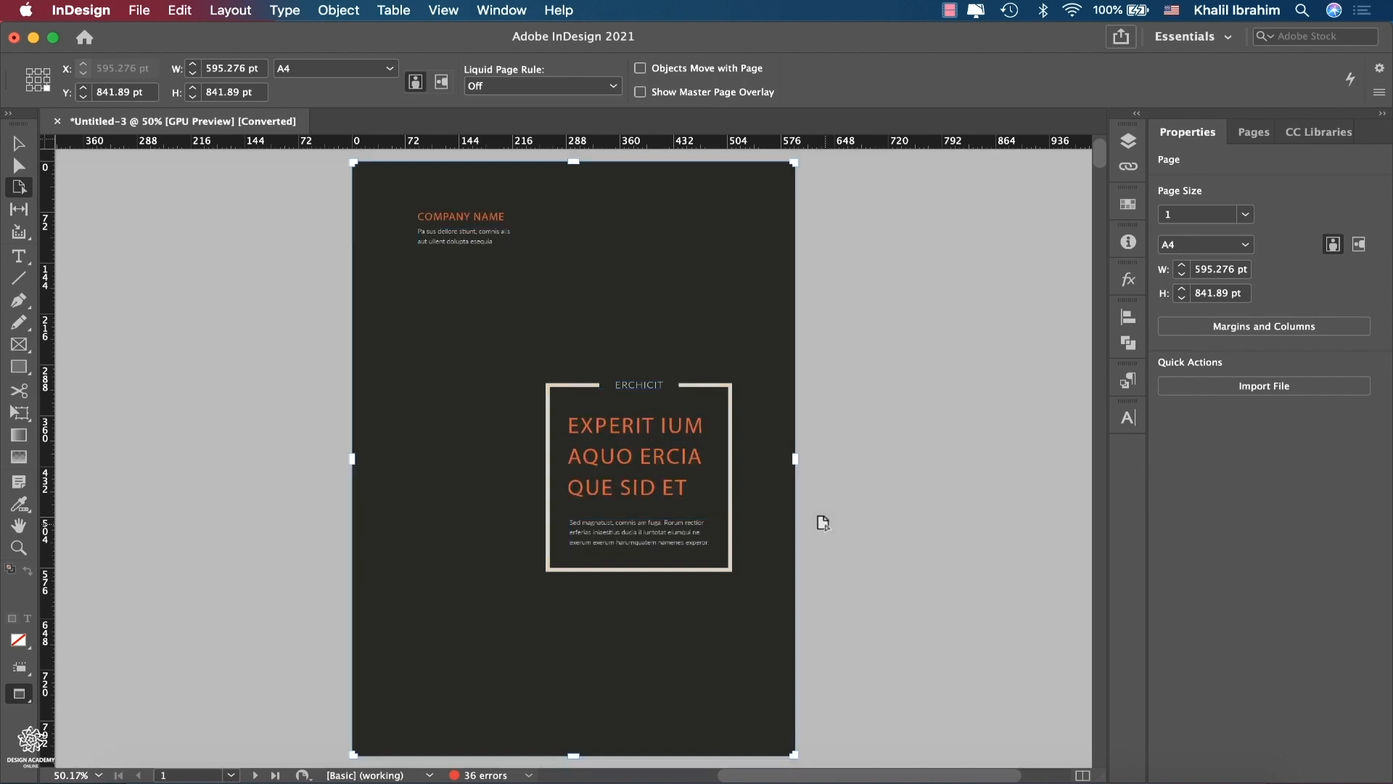
pyautogui.click(820, 521)
pyautogui.scroll(-5, 768, 563)
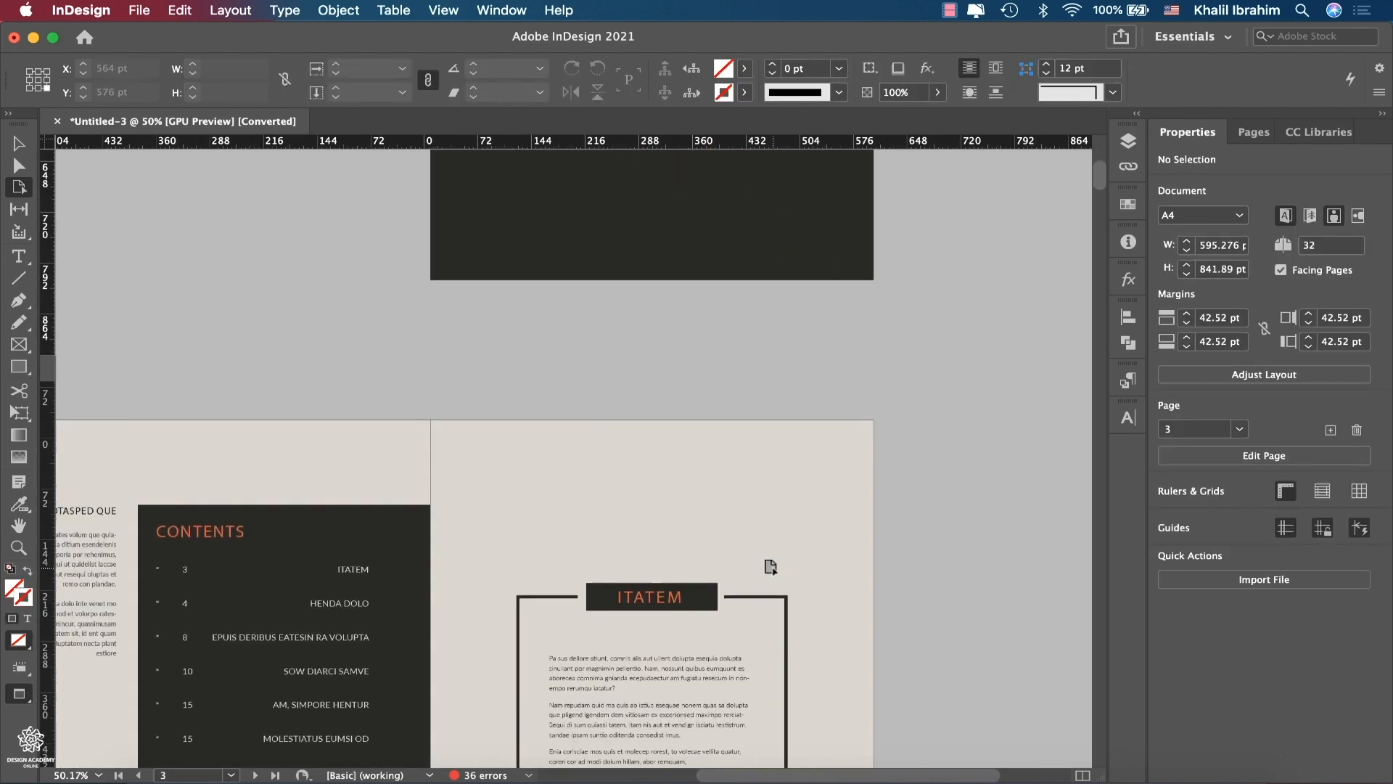
# - Look through the brochure from the Contents spread to the HENDA DOLO spread on pages 4-5
pyautogui.scroll(-5, 770, 567)
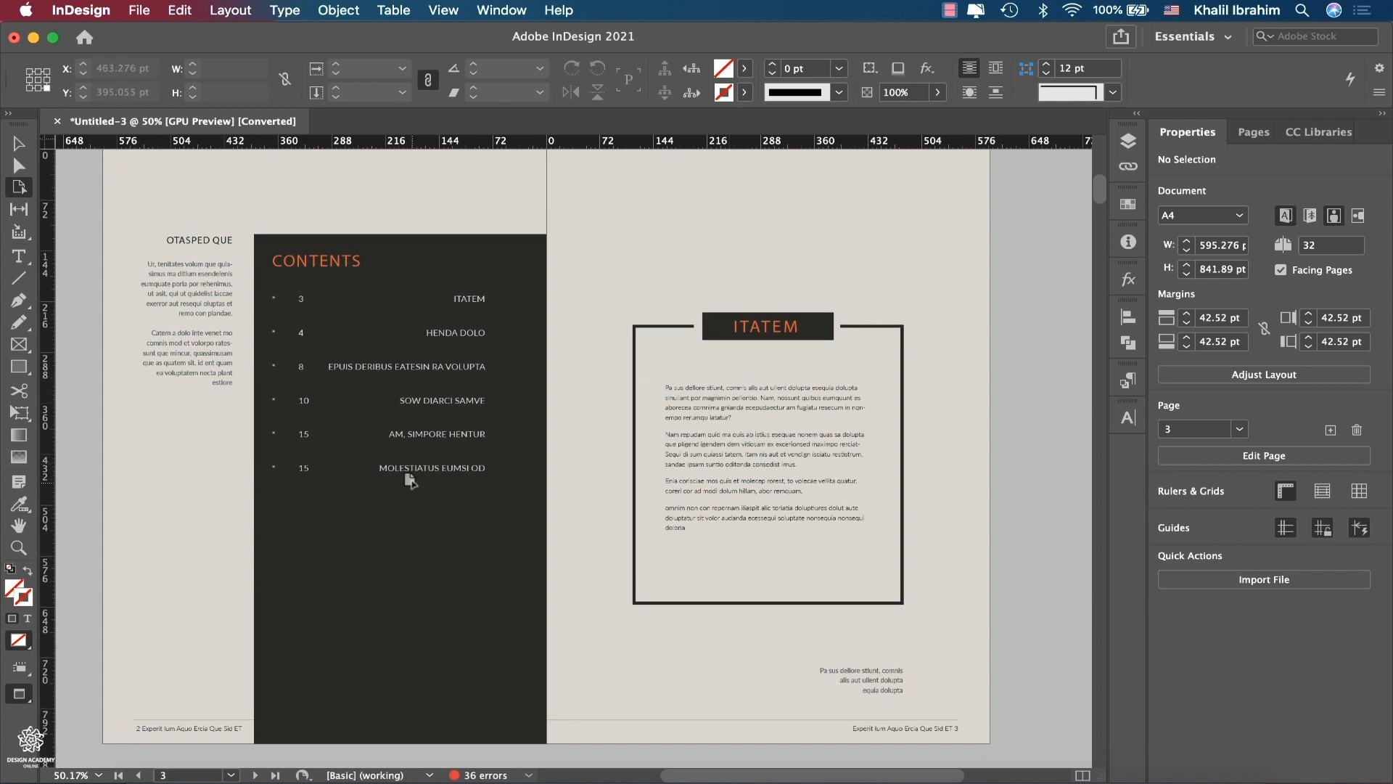
pyautogui.scroll(-10, 788, 449)
pyautogui.scroll(-5, 789, 449)
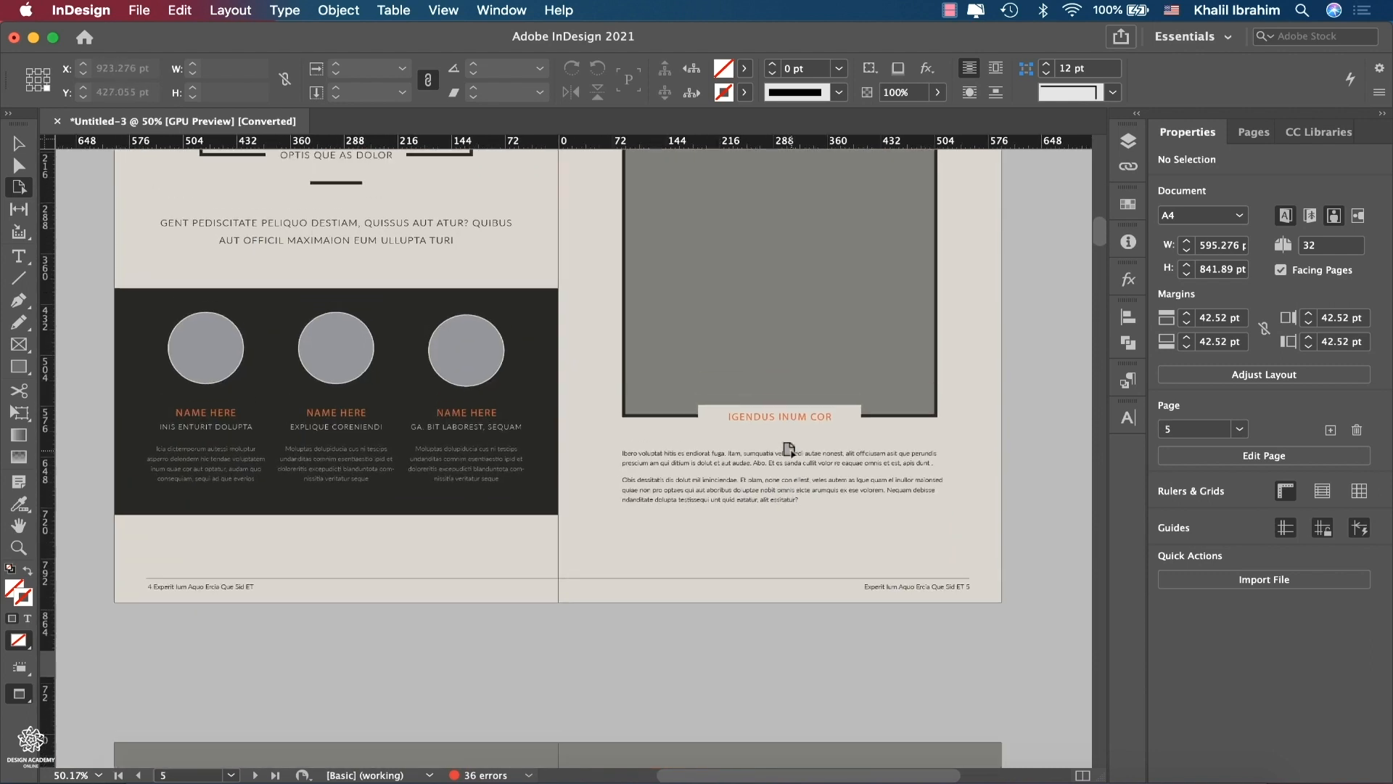
pyautogui.scroll(4, 789, 449)
pyautogui.scroll(-2, 789, 450)
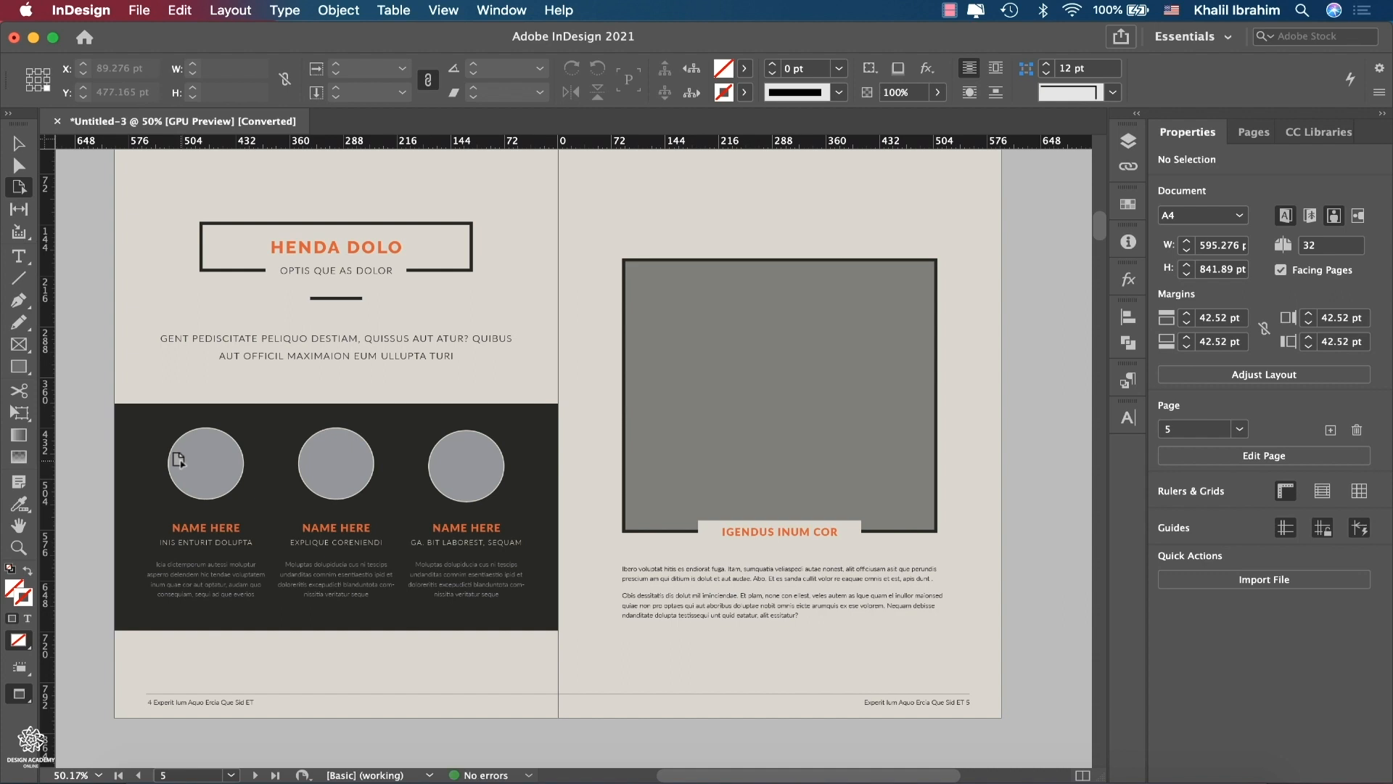
# - Inspect the three circular frames and the dark rectangle behind them on page 4 by selecting each with the Selection tool
pyautogui.click(20, 142)
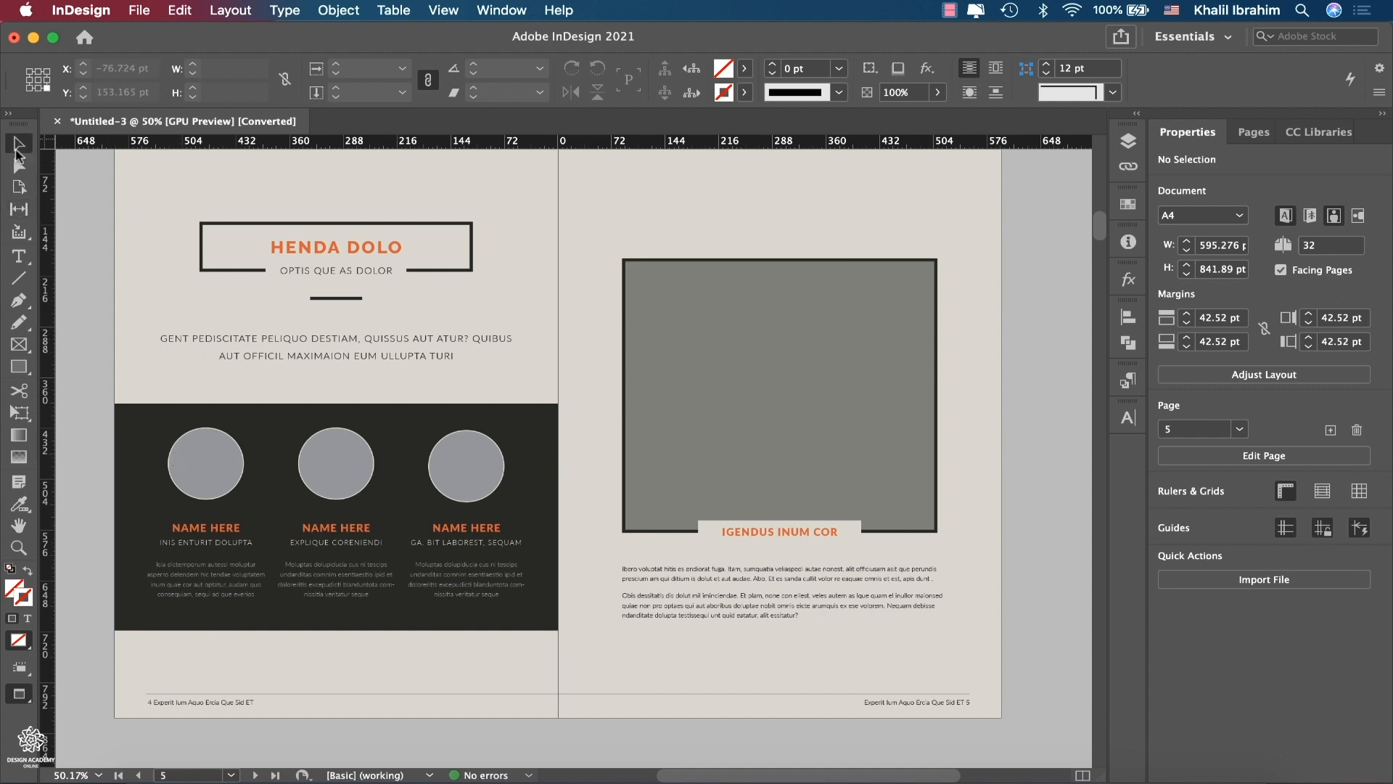
pyautogui.click(231, 458)
pyautogui.click(358, 467)
pyautogui.click(475, 485)
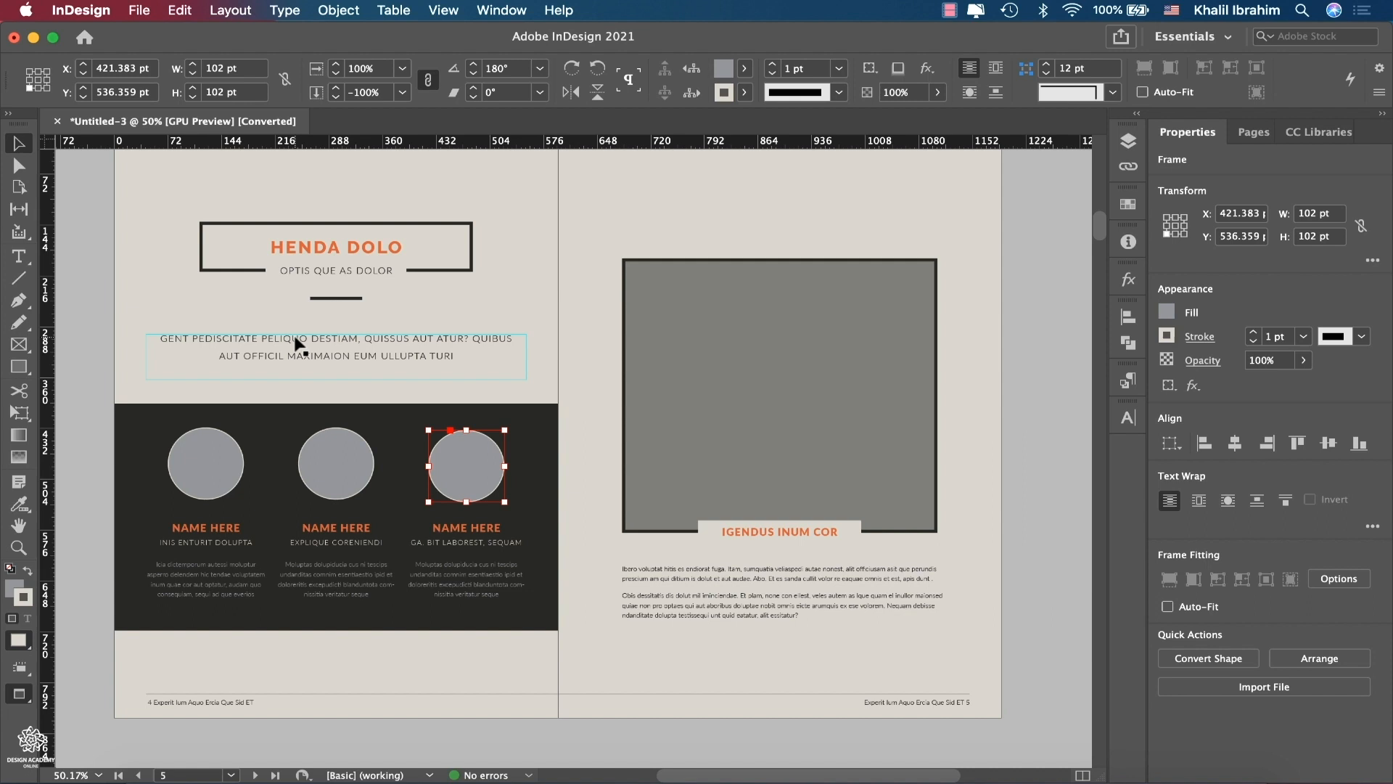
pyautogui.click(262, 420)
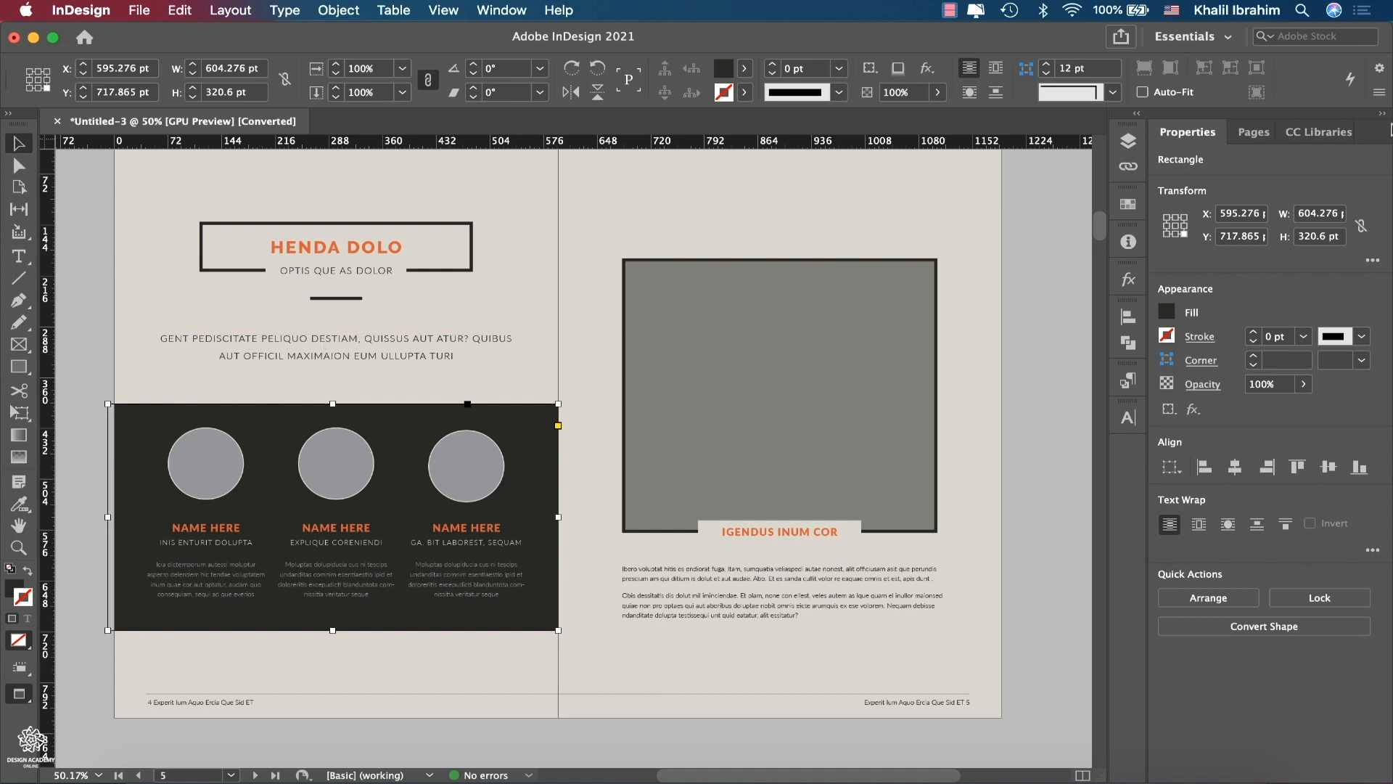
# - Set the brochure's page thumbnails to be viewed vertically instead of by alternate layout
pyautogui.click(1254, 134)
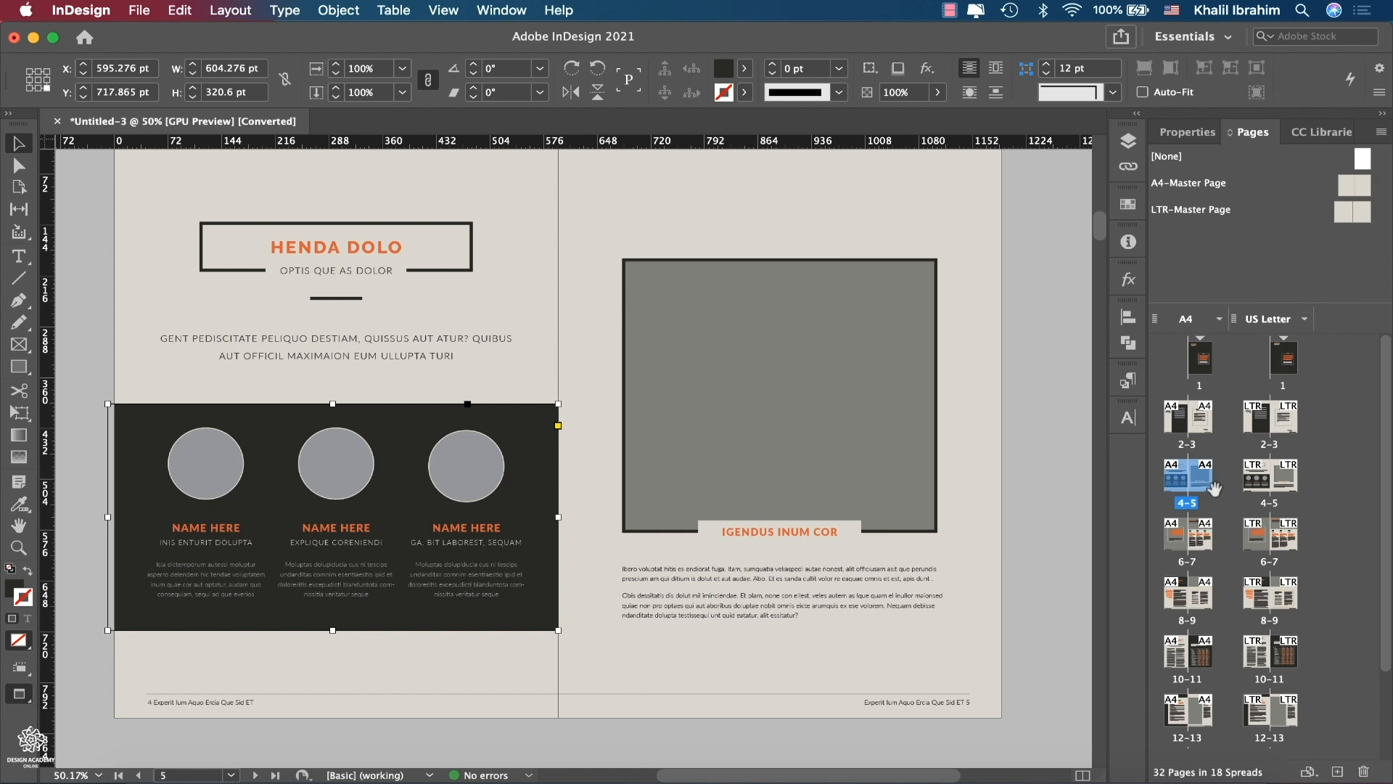
pyautogui.click(1381, 132)
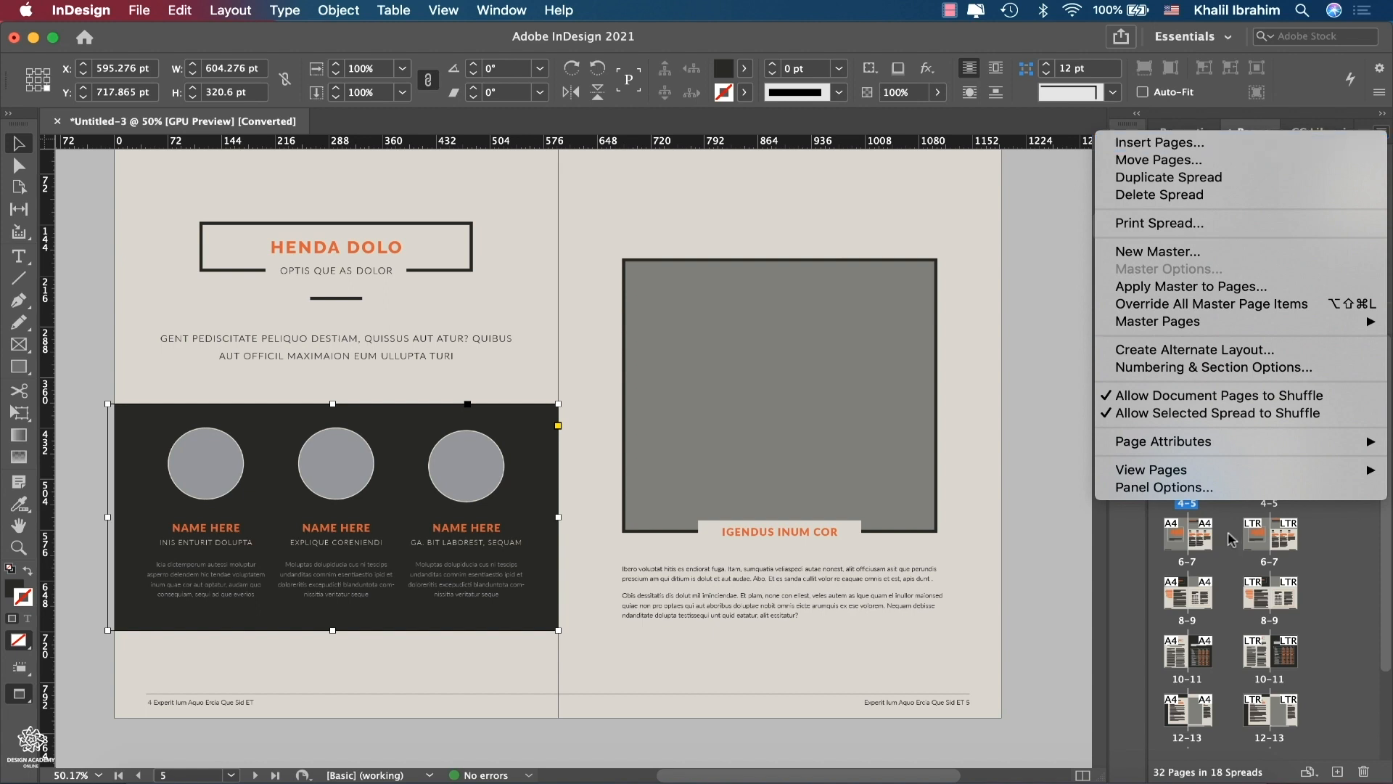
pyautogui.moveTo(1247, 473)
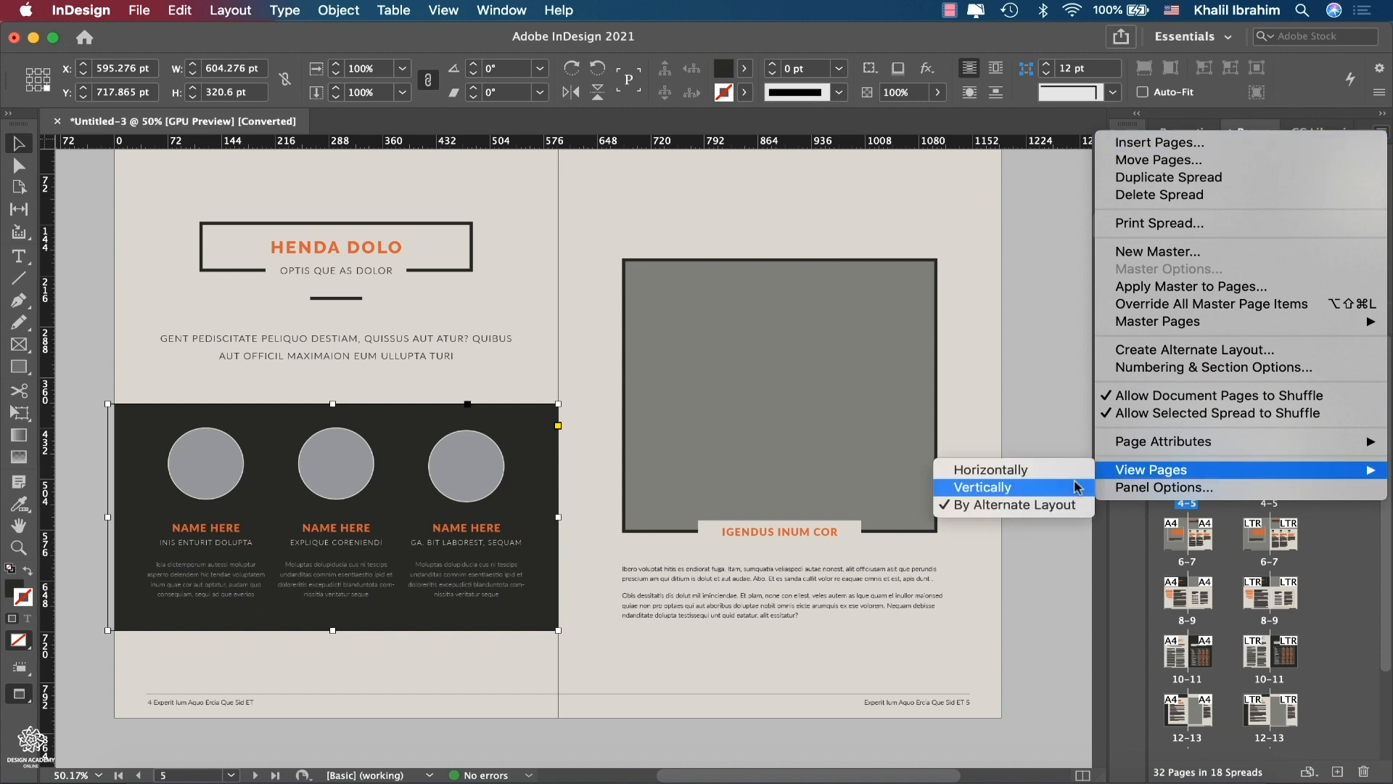
pyautogui.click(1012, 492)
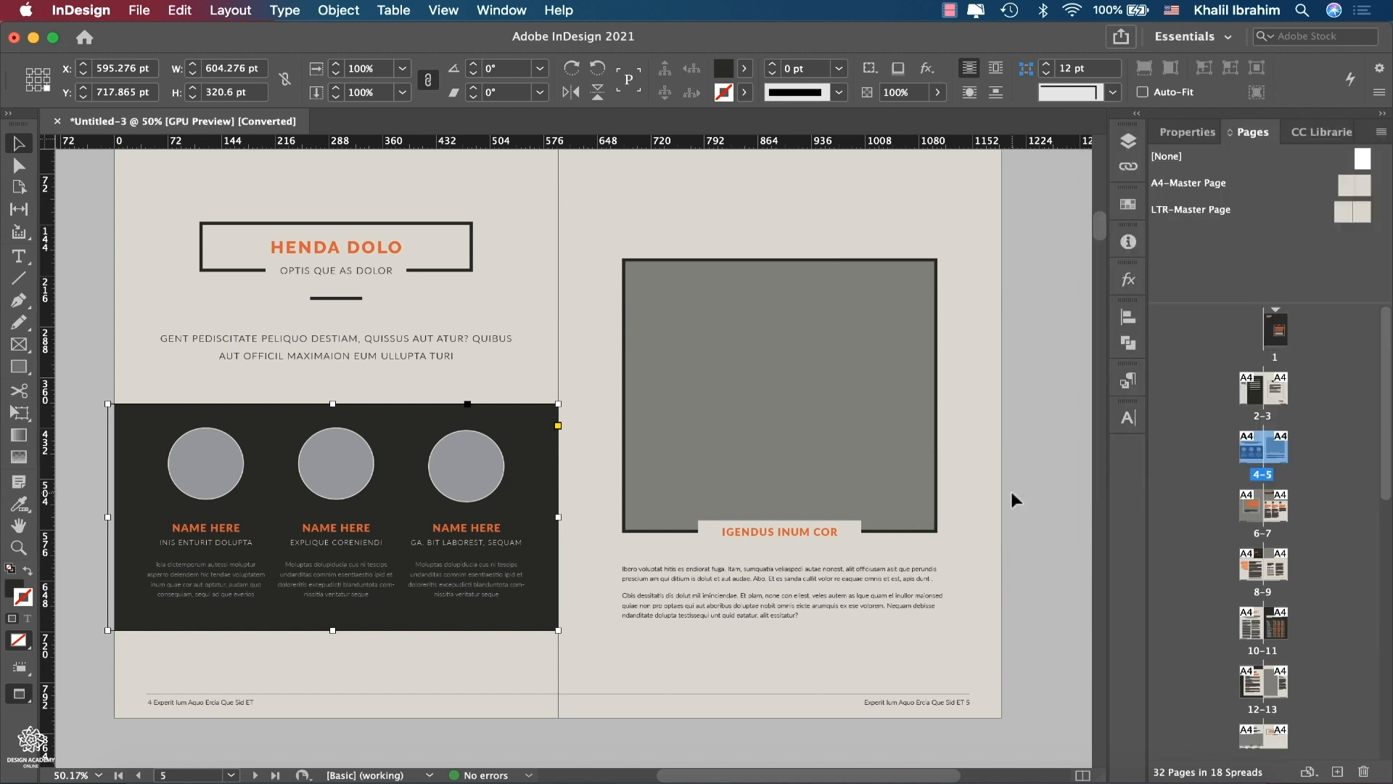
# - Close the brochure without saving it and start creating another new document
pyautogui.click(57, 120)
pyautogui.click(705, 441)
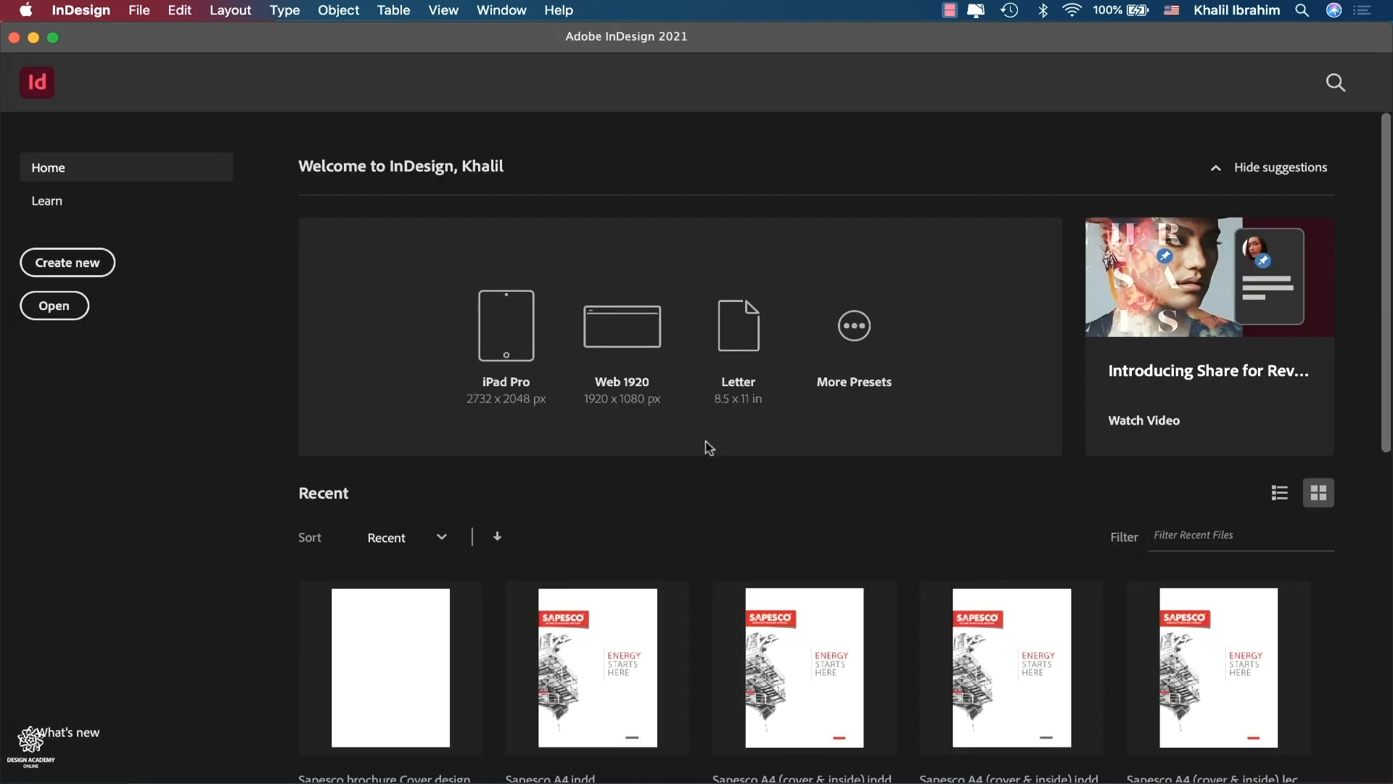
pyautogui.click(60, 264)
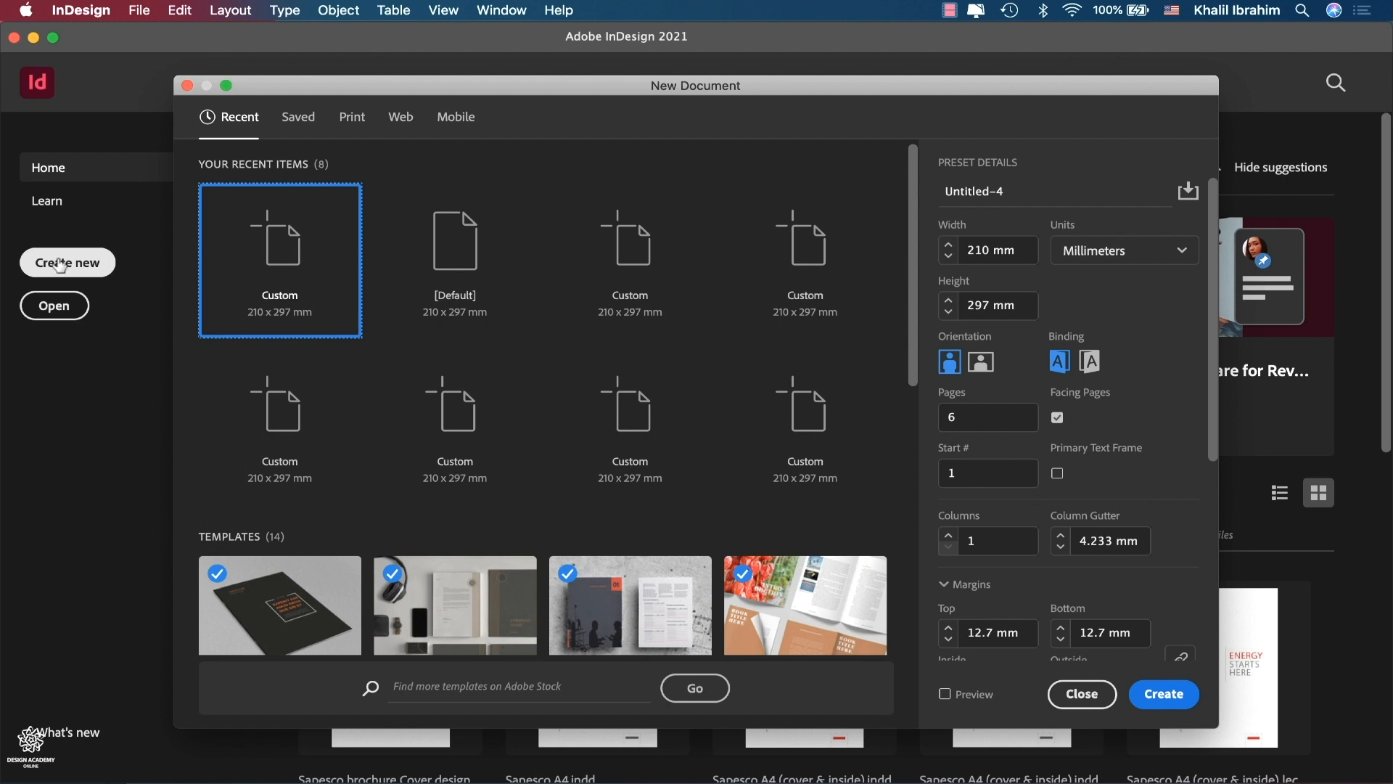
# - Look over the remaining recent templates and search Adobe Stock for "medical" templates
pyautogui.moveTo(913, 344); pyautogui.dragTo(907, 643)
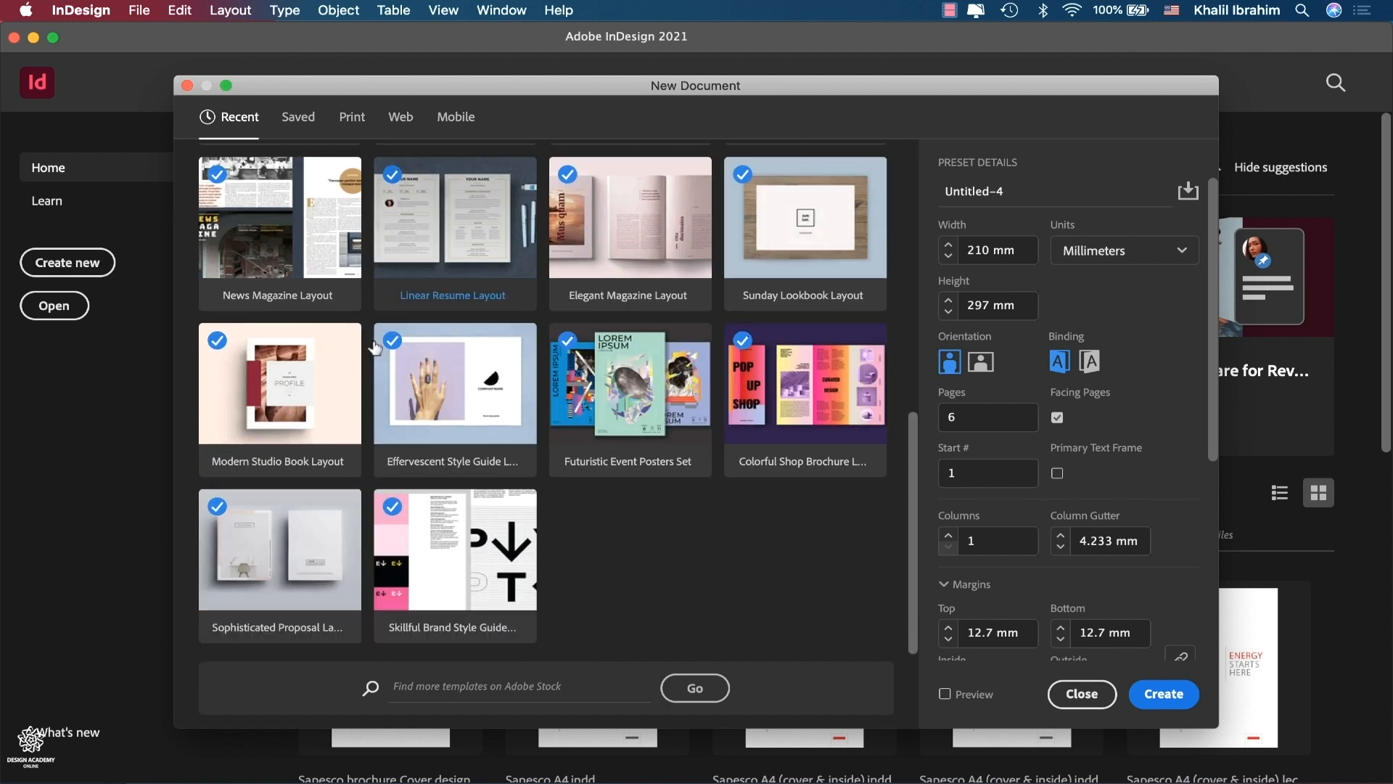
pyautogui.click(499, 685)
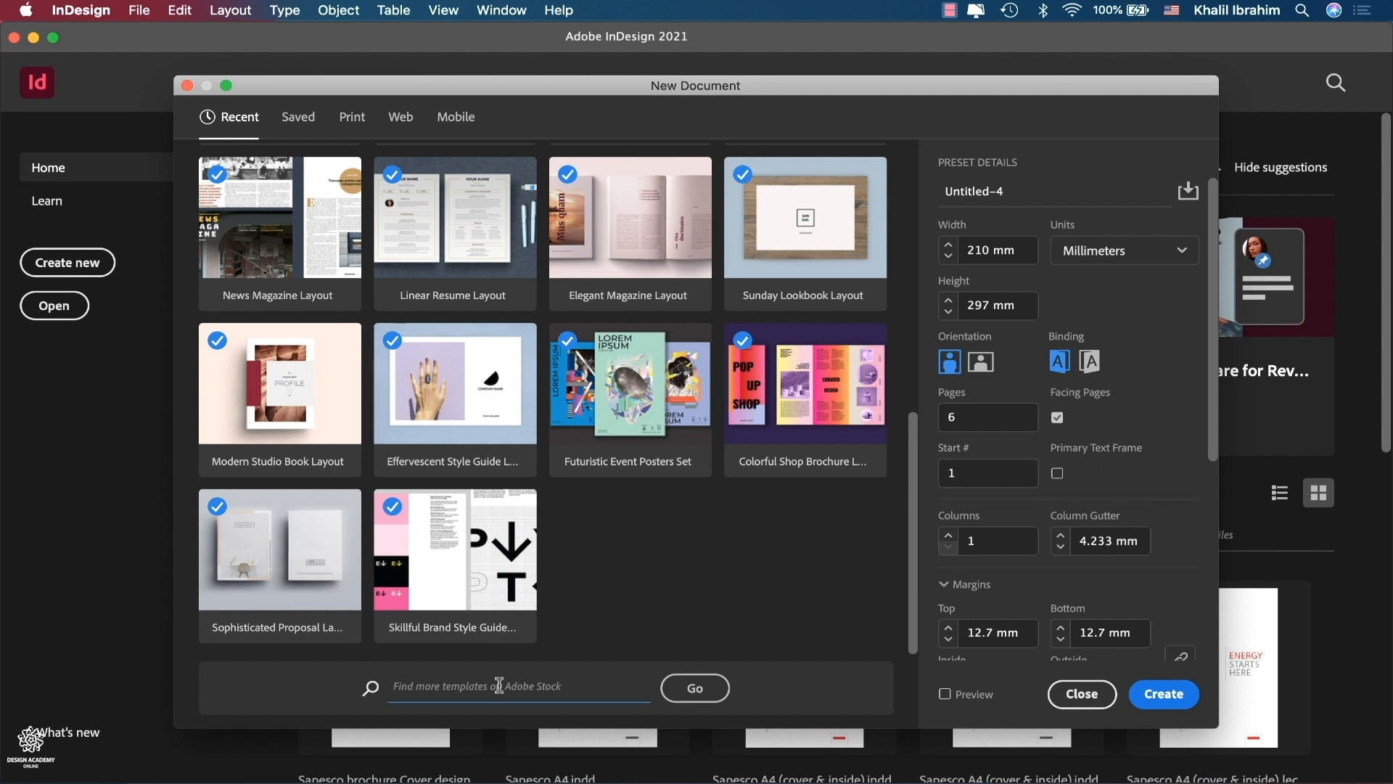
pyautogui.write('medical')
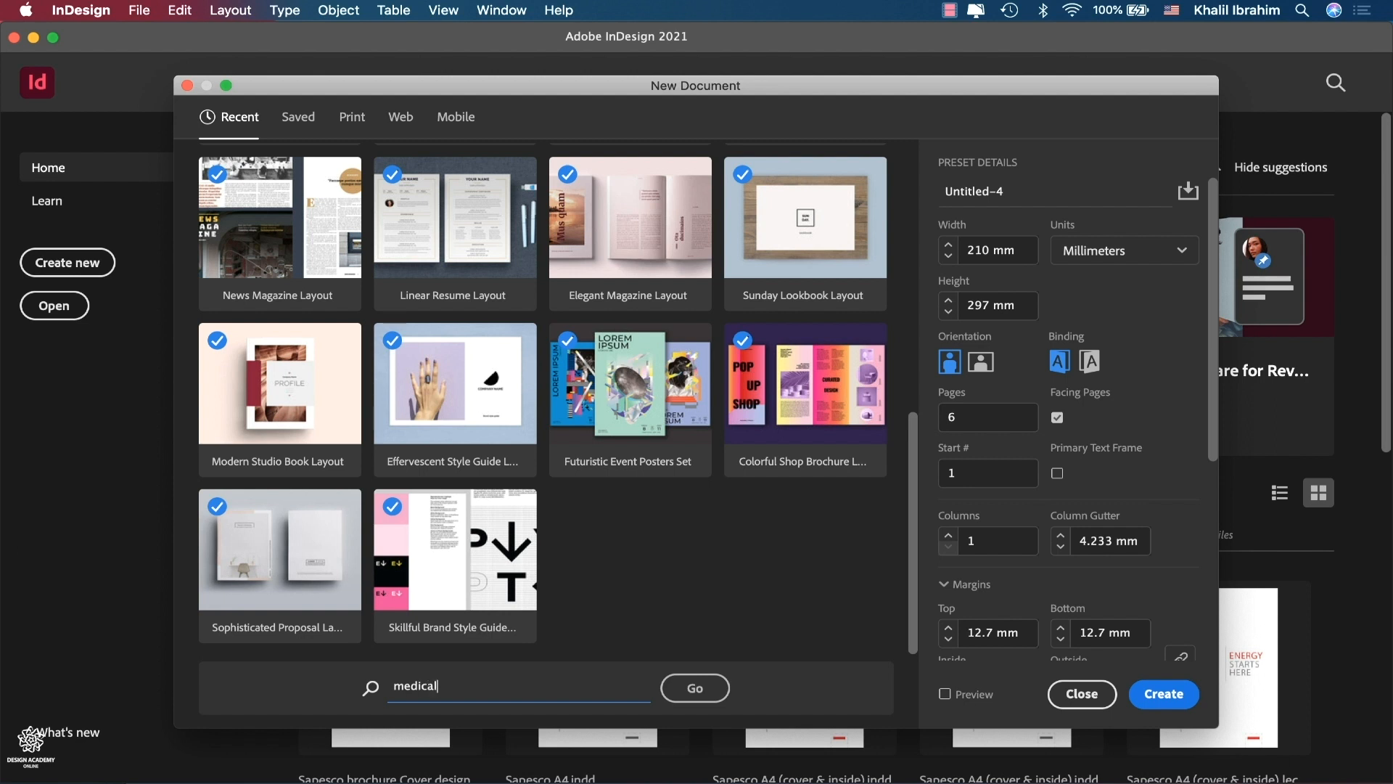
pyautogui.click(688, 701)
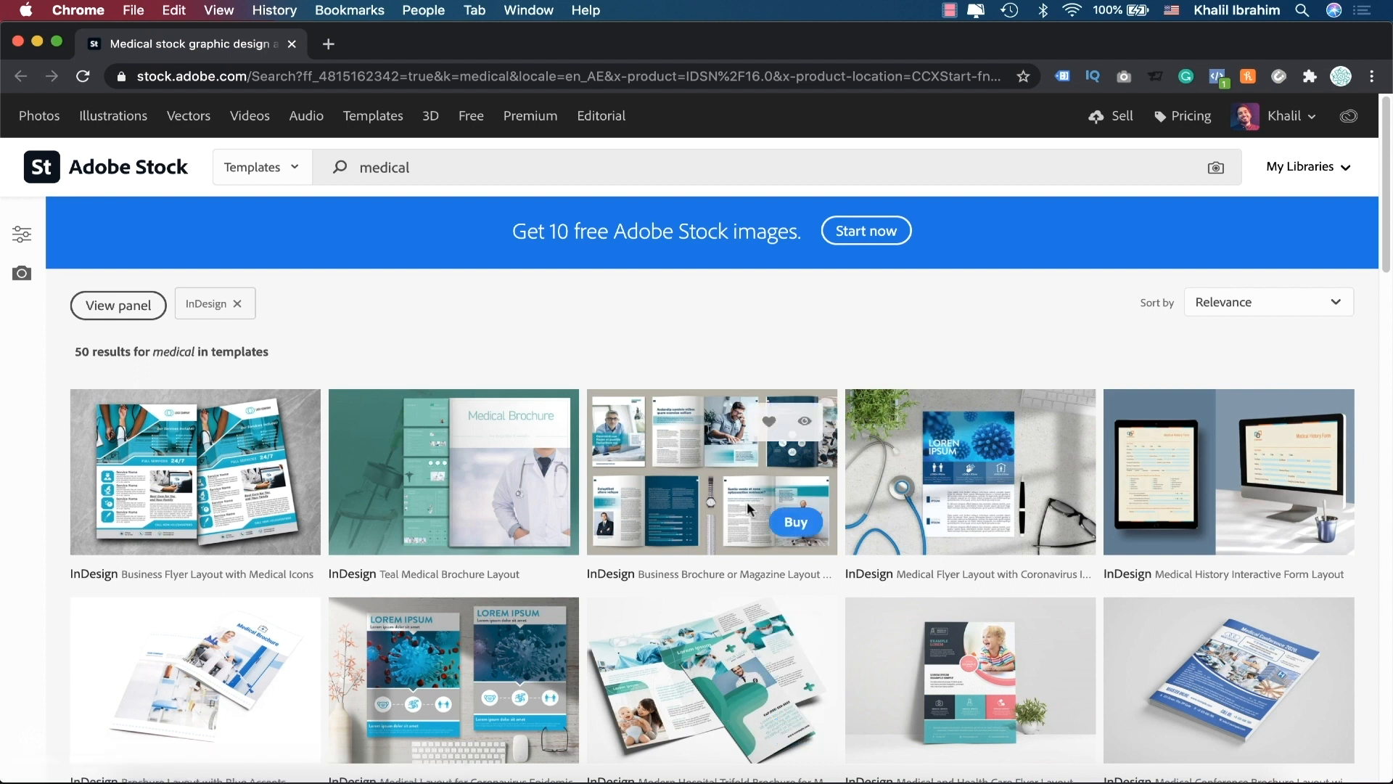
# - Browse the Adobe Stock results and view the details of the Business Brochure or Magazine Layout with Teal Accents
pyautogui.scroll(-2, 701, 494)
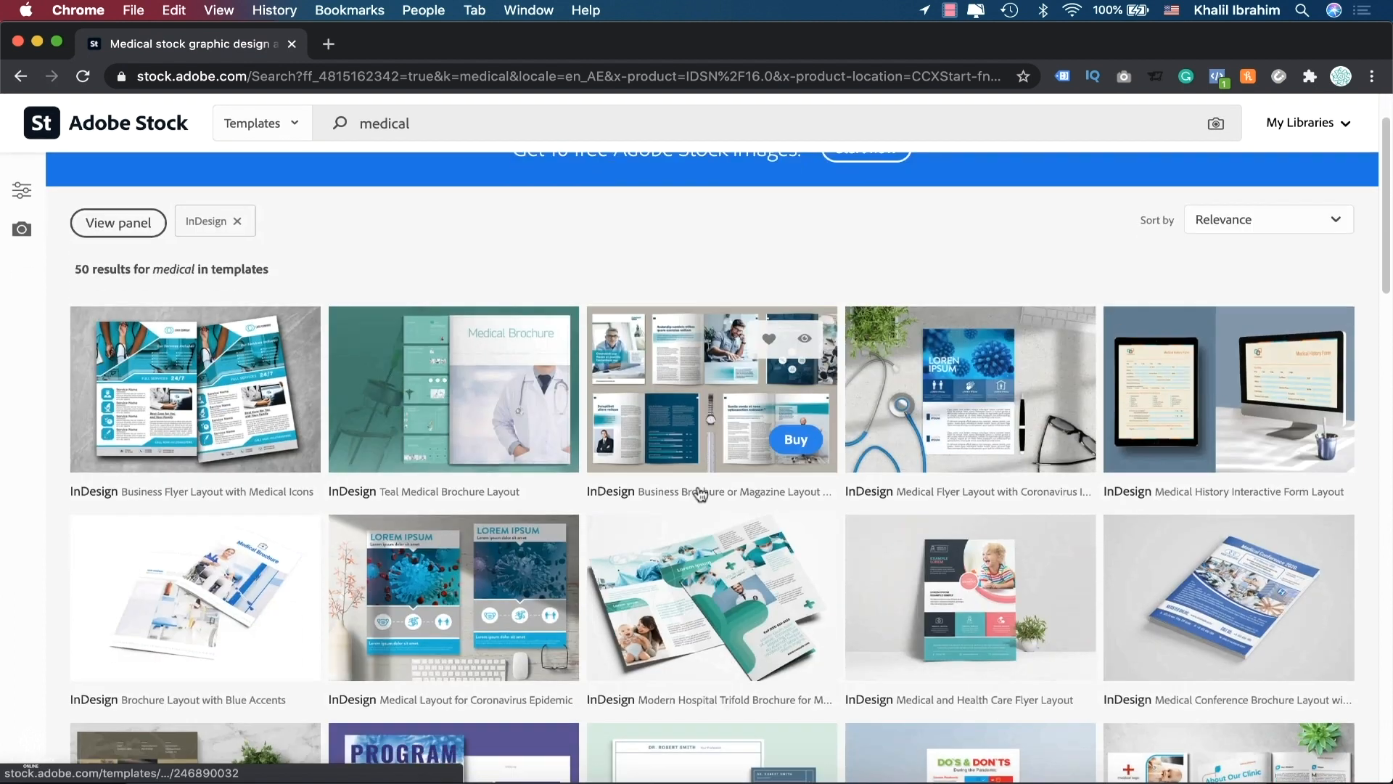
pyautogui.click(700, 494)
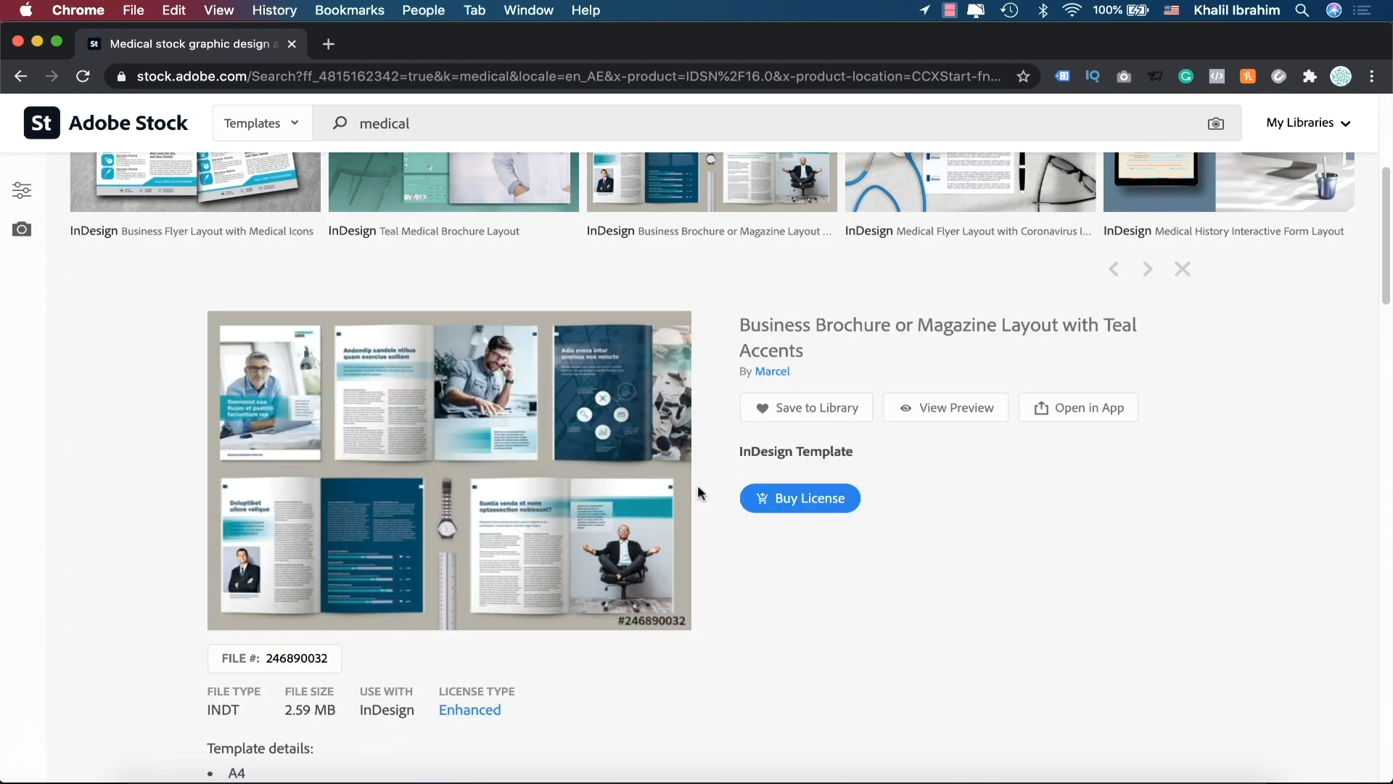
pyautogui.moveTo(561, 510)
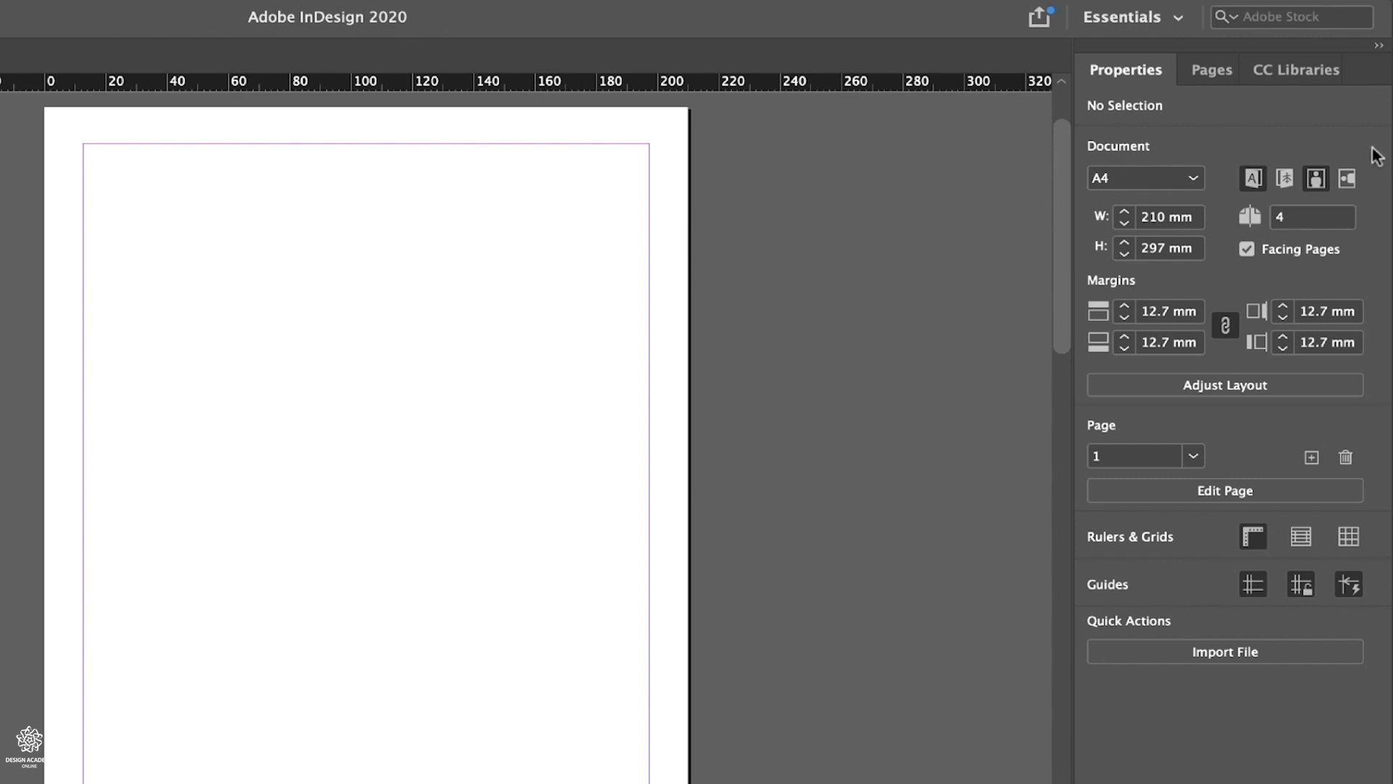
# - Switch the workspace to Essentials Classic and return to the Essentials workspace
pyautogui.click(1176, 21)
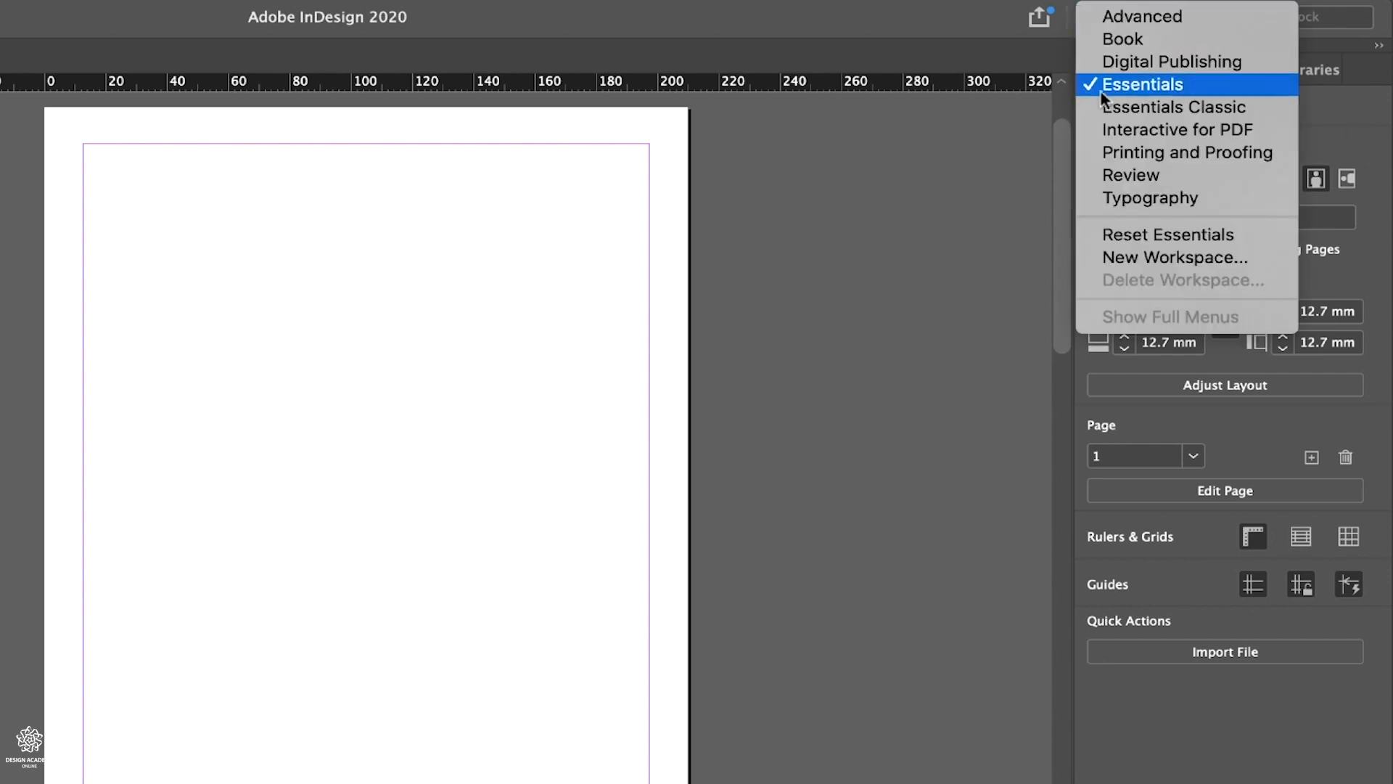
pyautogui.click(1156, 113)
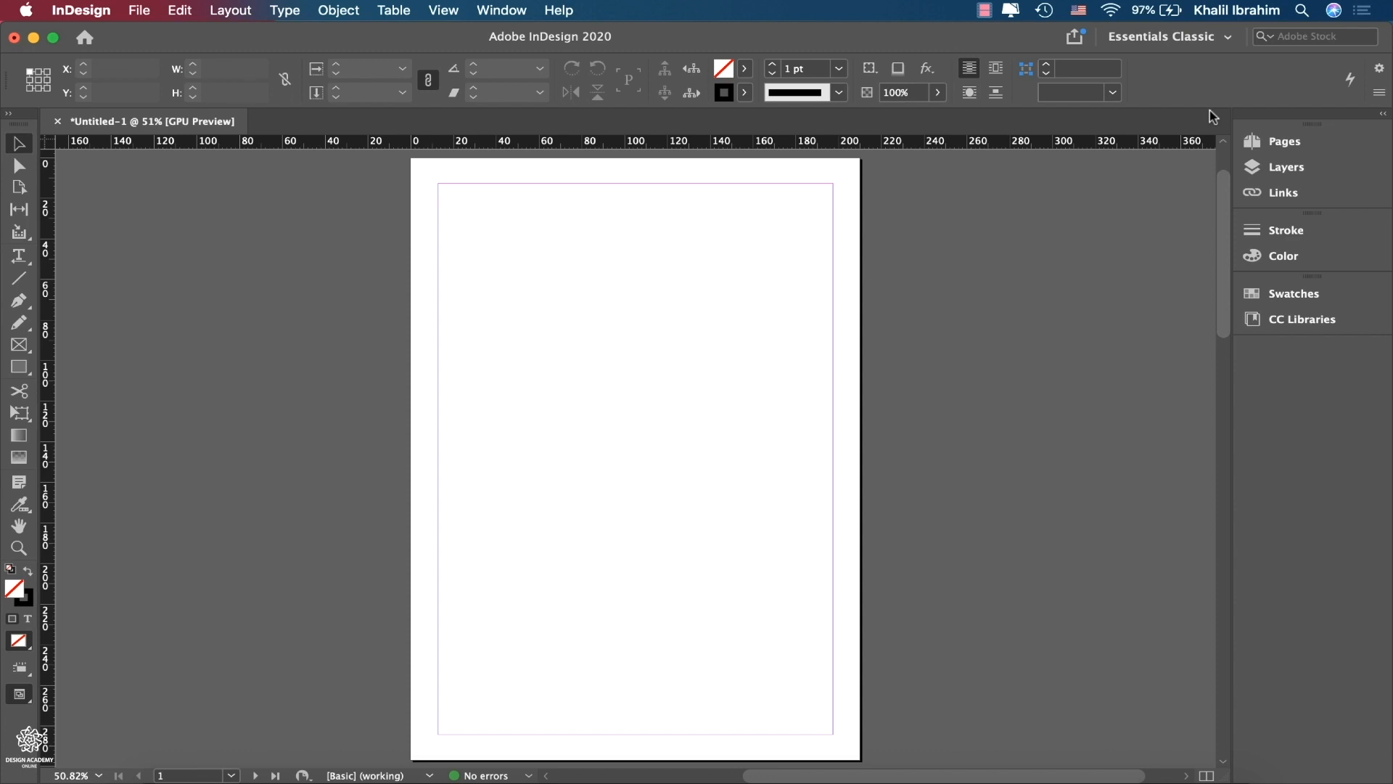
pyautogui.click(1220, 37)
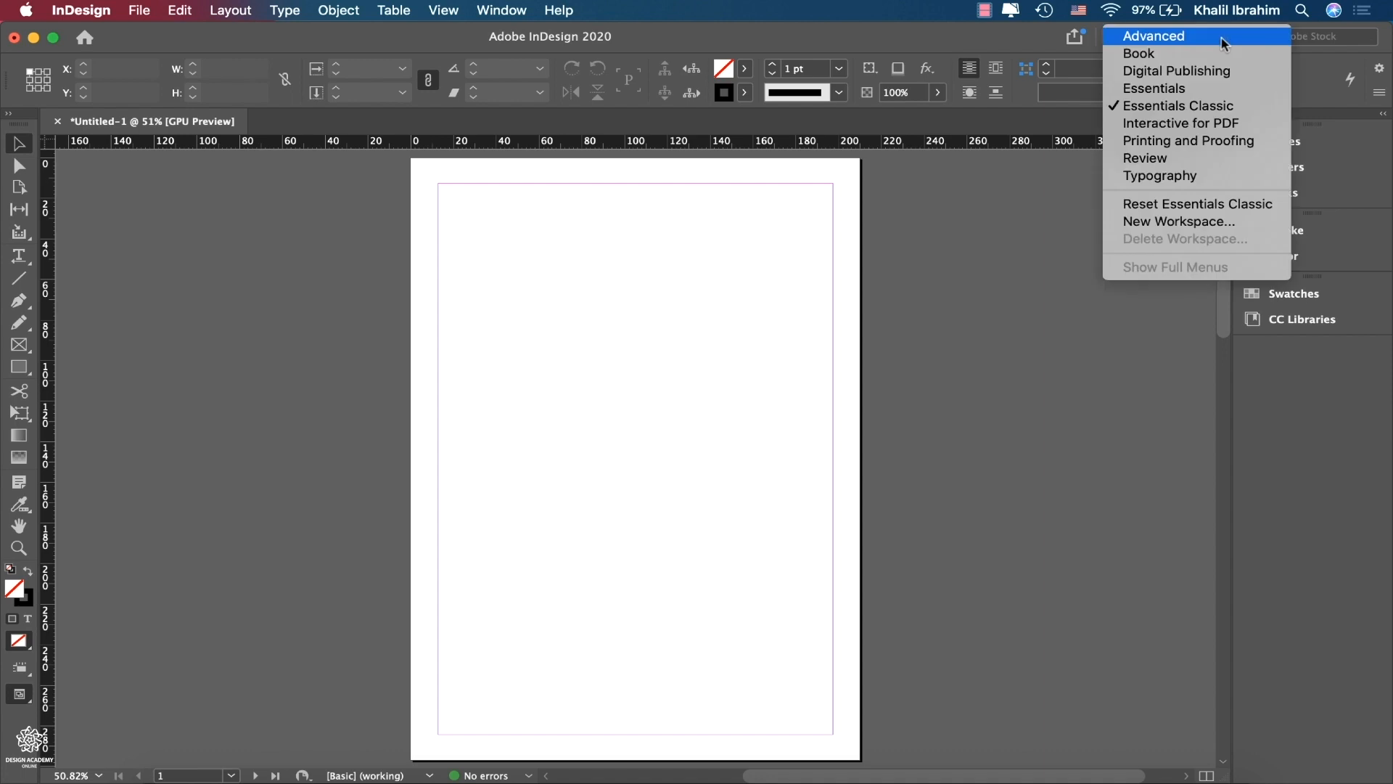
pyautogui.click(1183, 89)
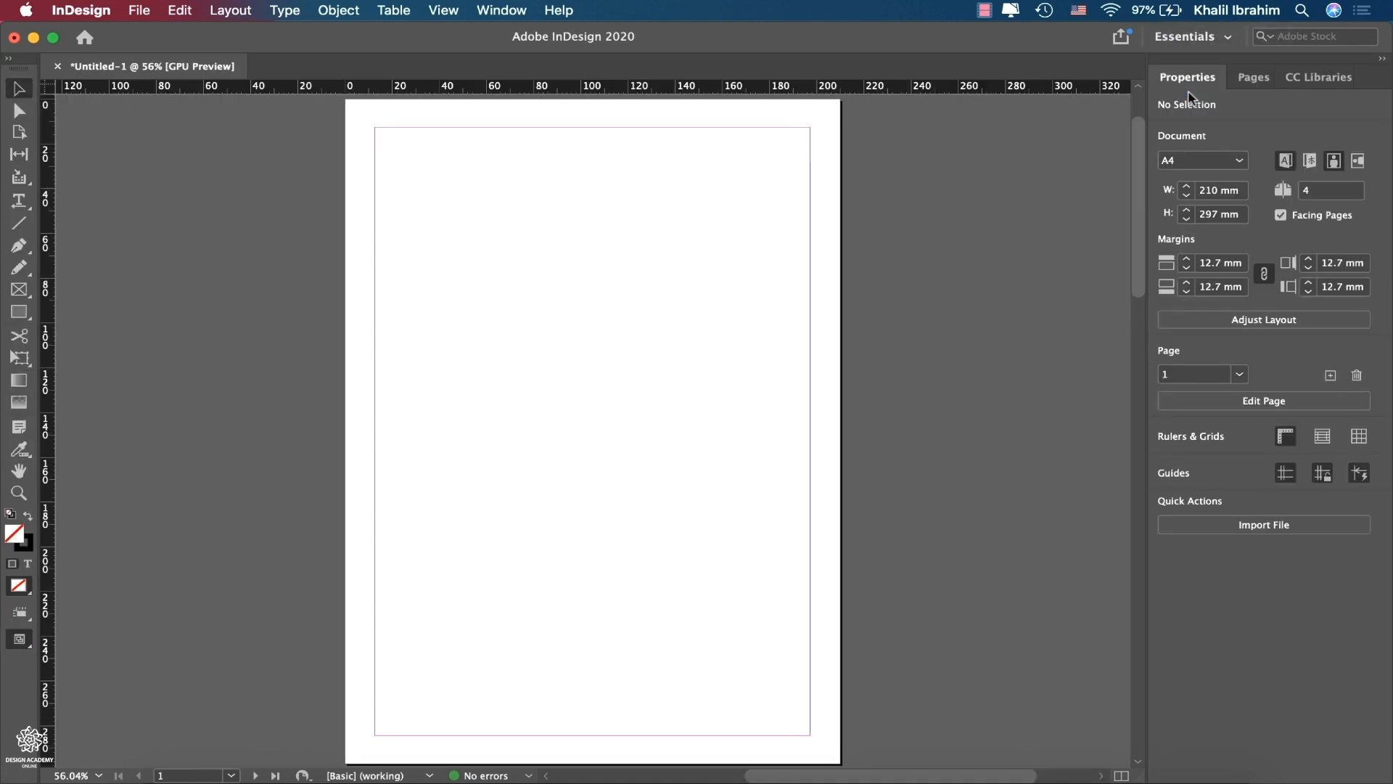
# - Reset the Essentials workspace and review the list of panels that can be shown, leaving it without choosing one
pyautogui.click(1230, 37)
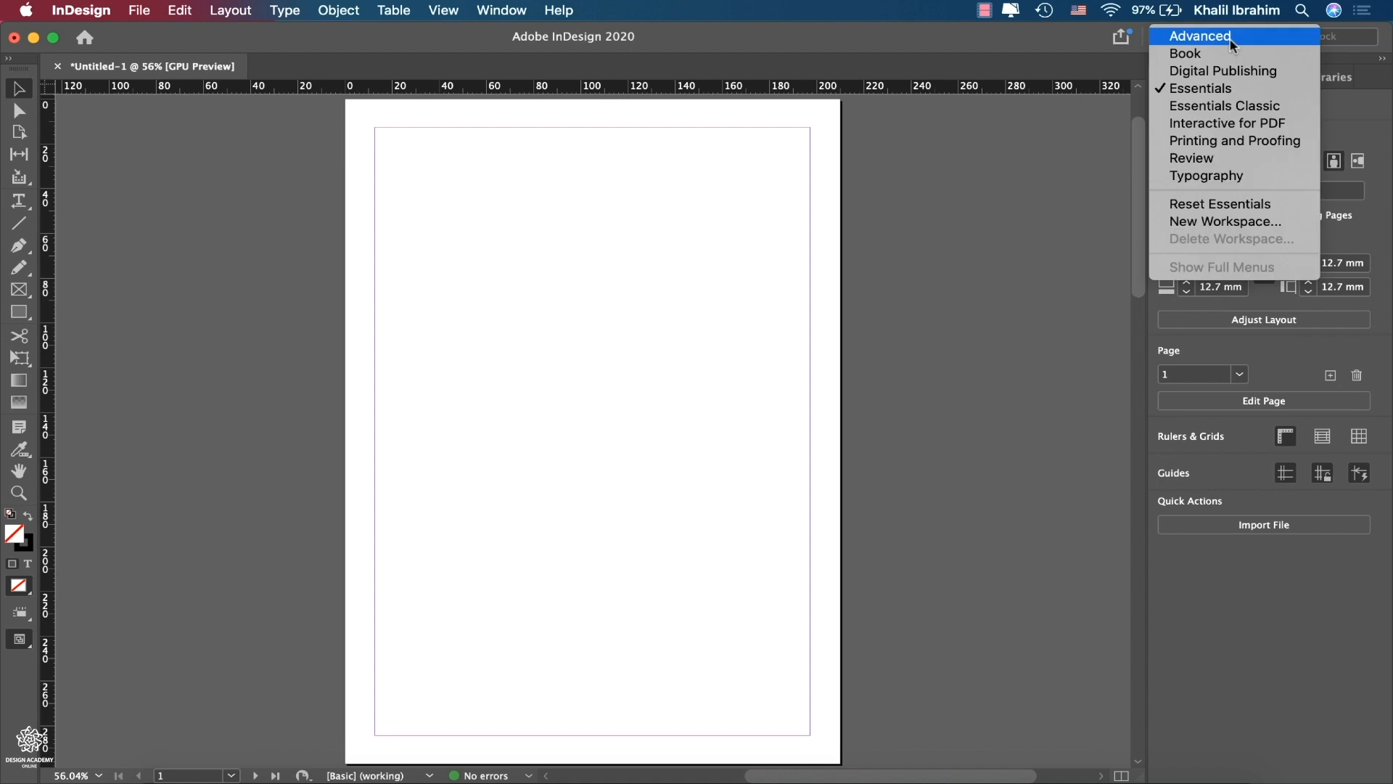
pyautogui.click(1211, 205)
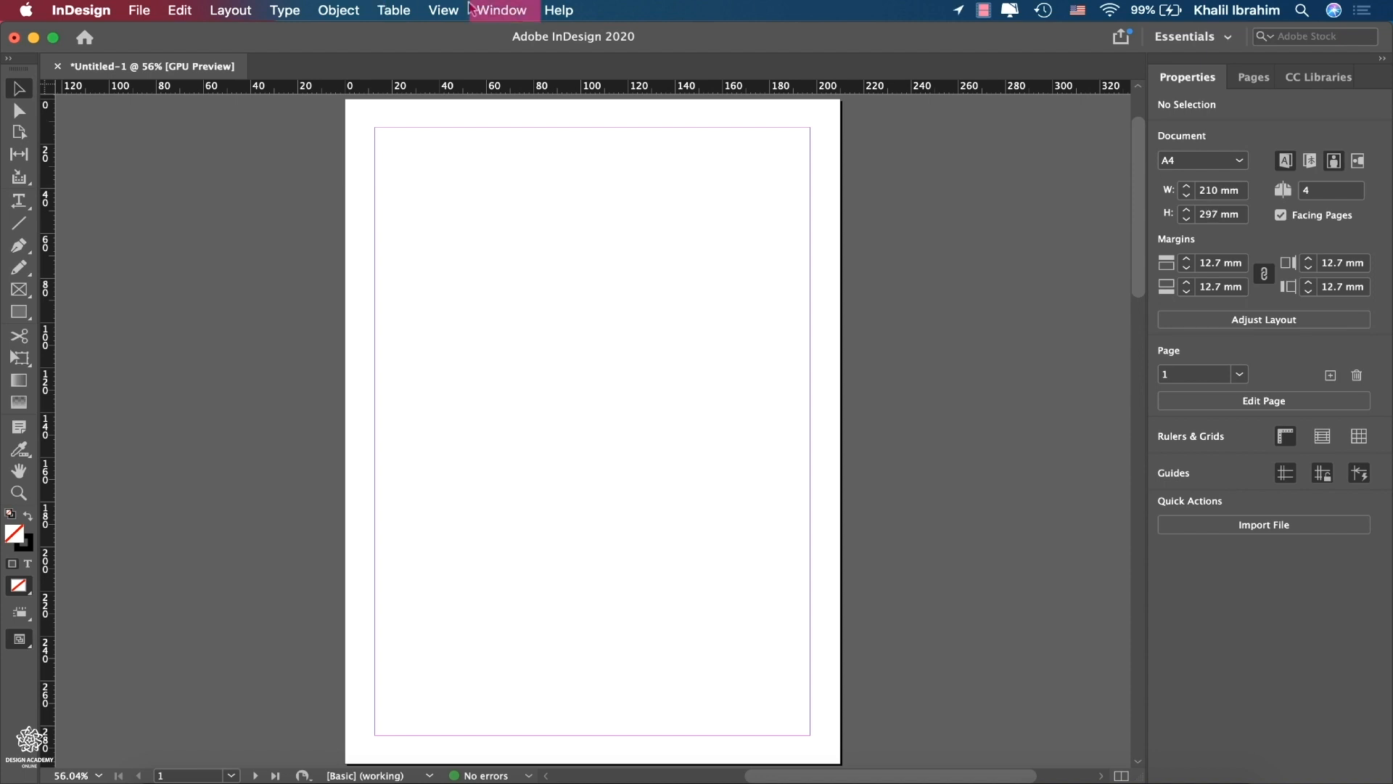
pyautogui.click(484, 9)
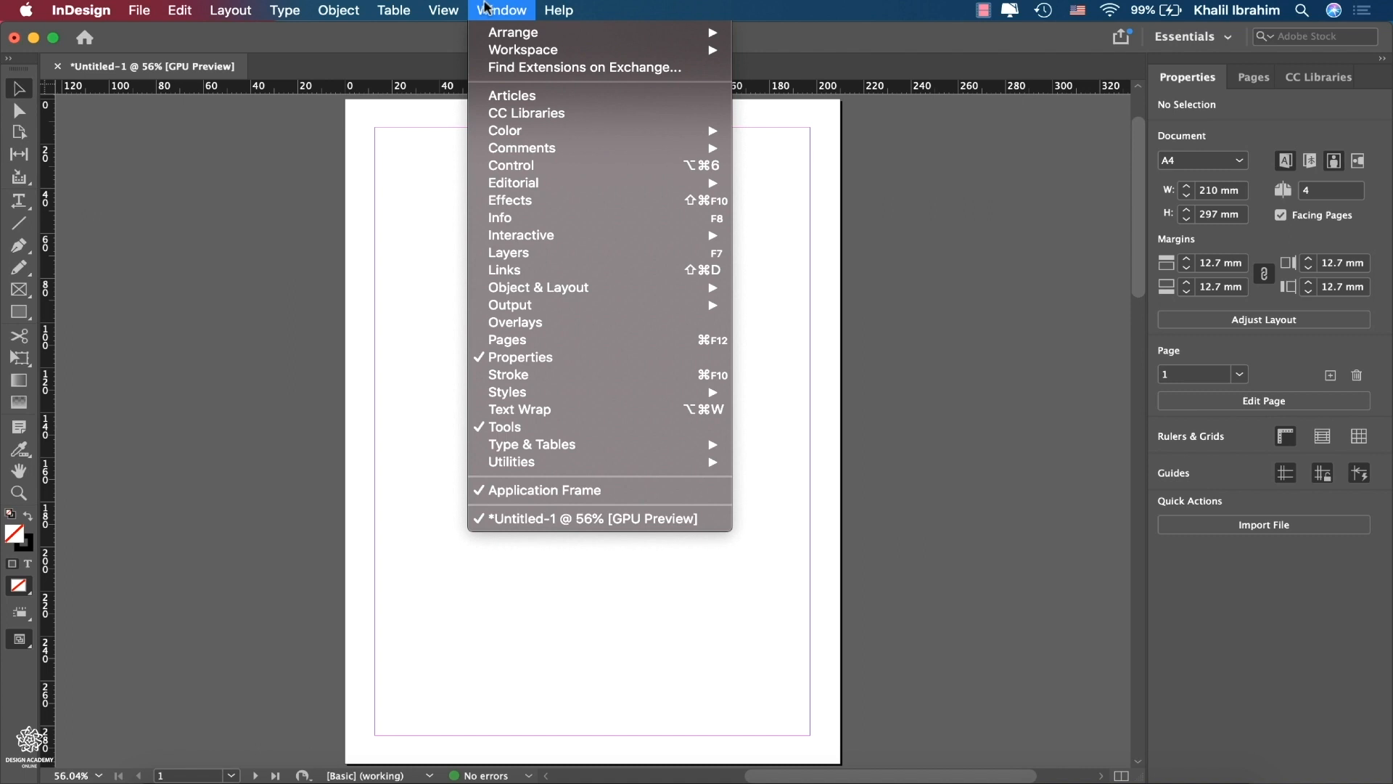
pyautogui.click(385, 342)
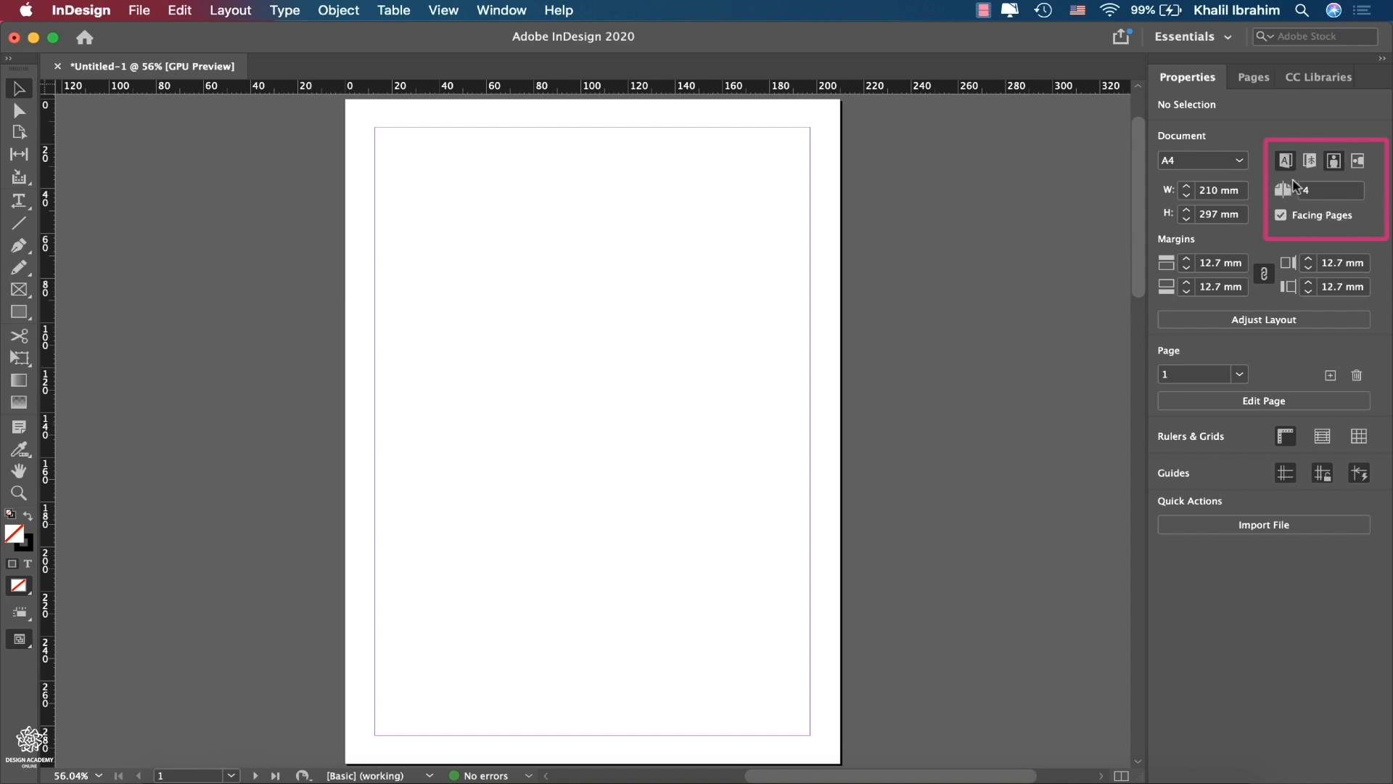
# - Look through the blank A4 document from the first page over the facing spread to page 4
pyautogui.scroll(-10, 604, 445)
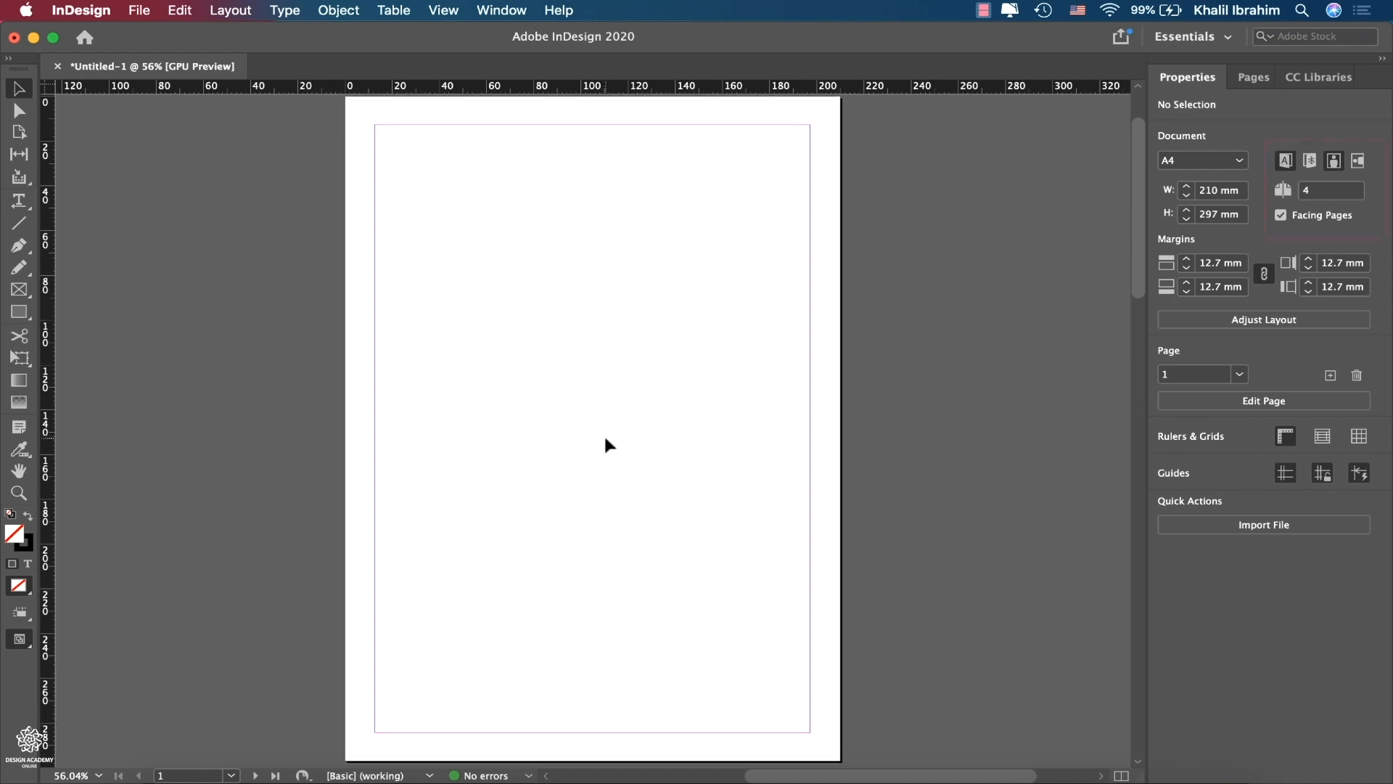
pyautogui.hscroll(-3, 610, 444)
pyautogui.scroll(-2, 610, 444)
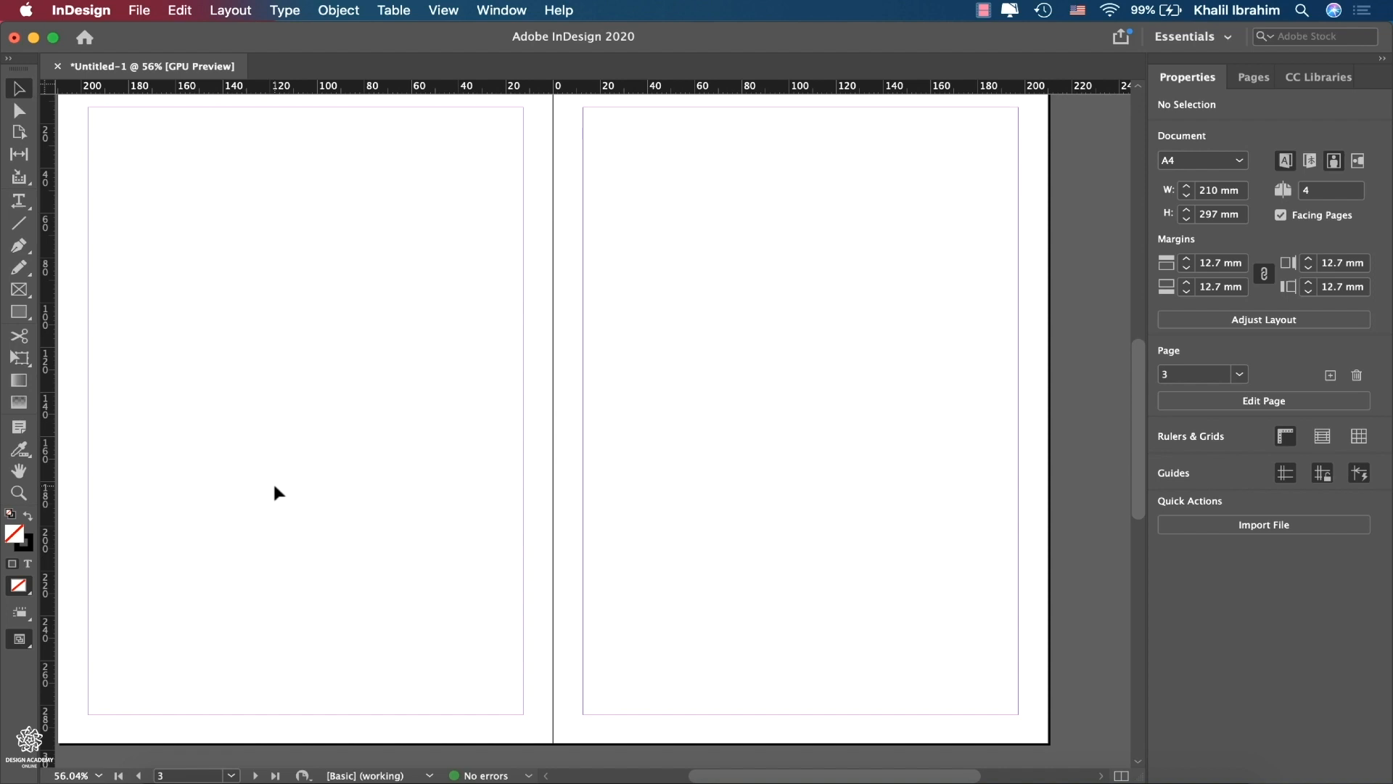
pyautogui.scroll(-10, 813, 431)
pyautogui.hscroll(-2, 812, 432)
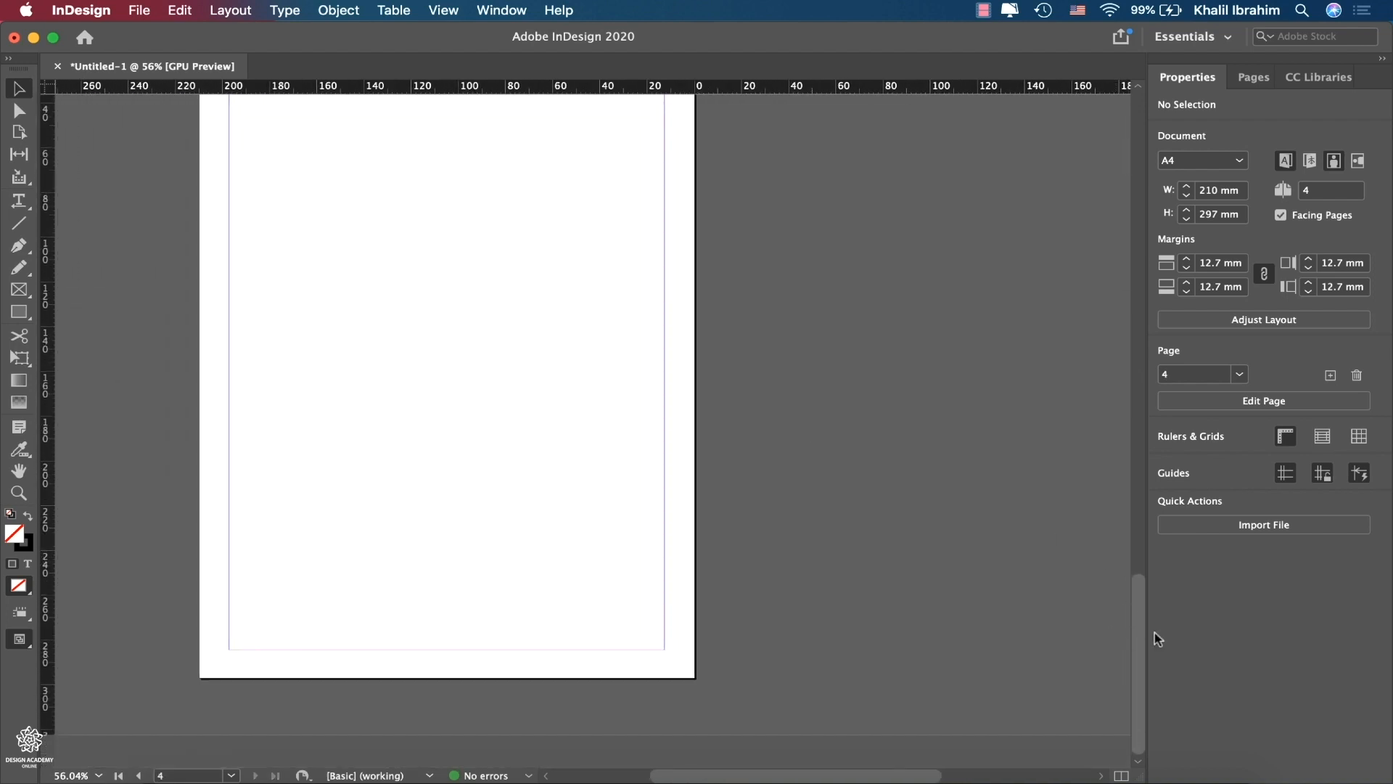
pyautogui.moveTo(842, 777); pyautogui.dragTo(800, 630)
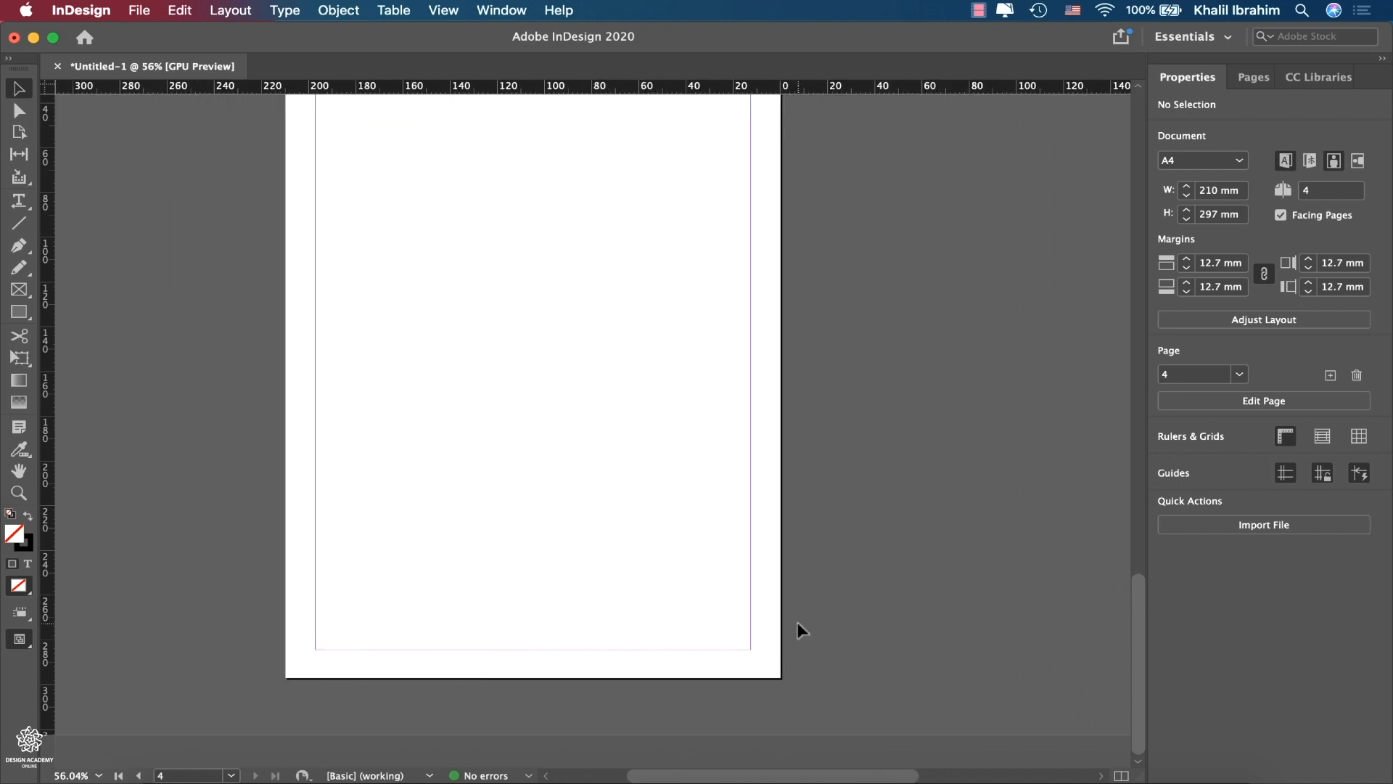
# - Return to page 1, pan it toward the middle of the view with the Hand tool, and zoom in to 75% and out to 50%
pyautogui.press('super+shift+Page_Up')
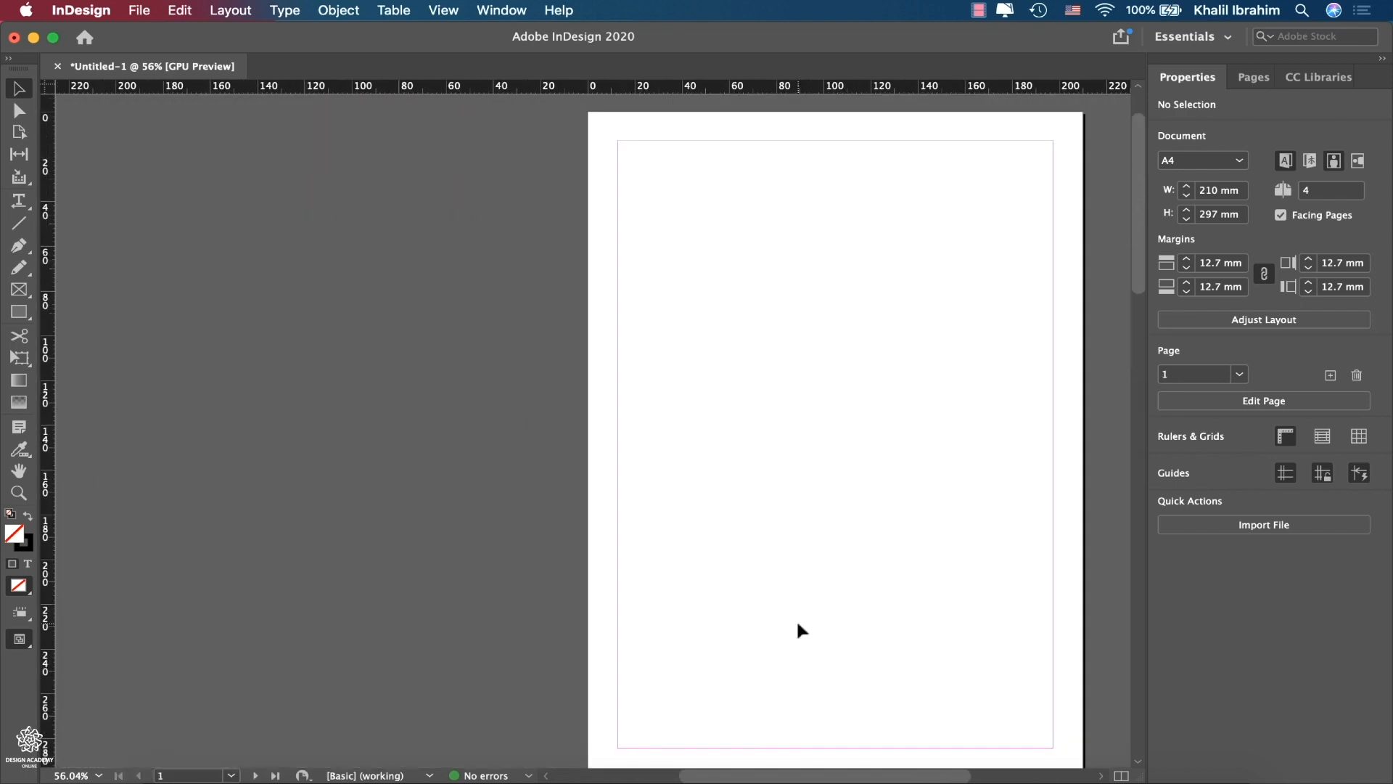
pyautogui.click(19, 471)
pyautogui.moveTo(827, 444); pyautogui.dragTo(530, 419)
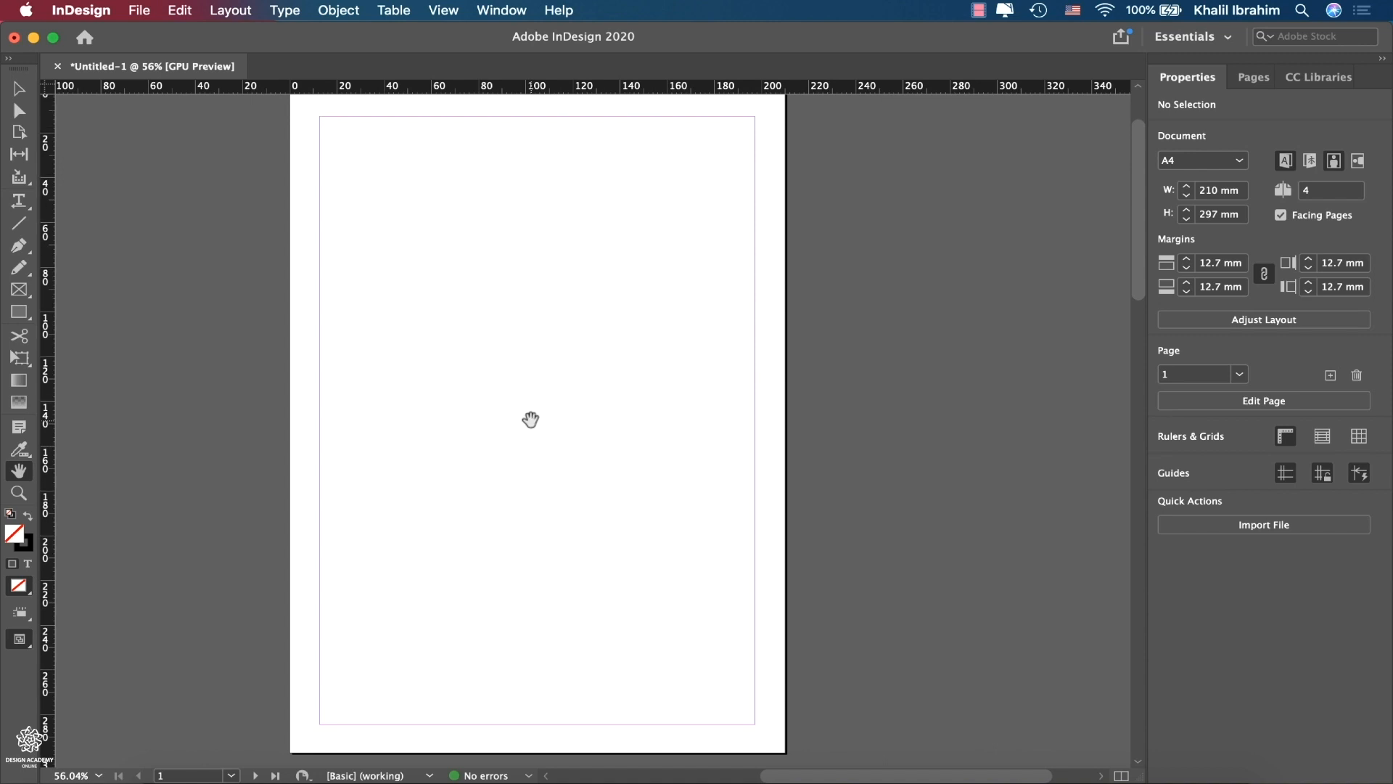
pyautogui.press('super+equal')
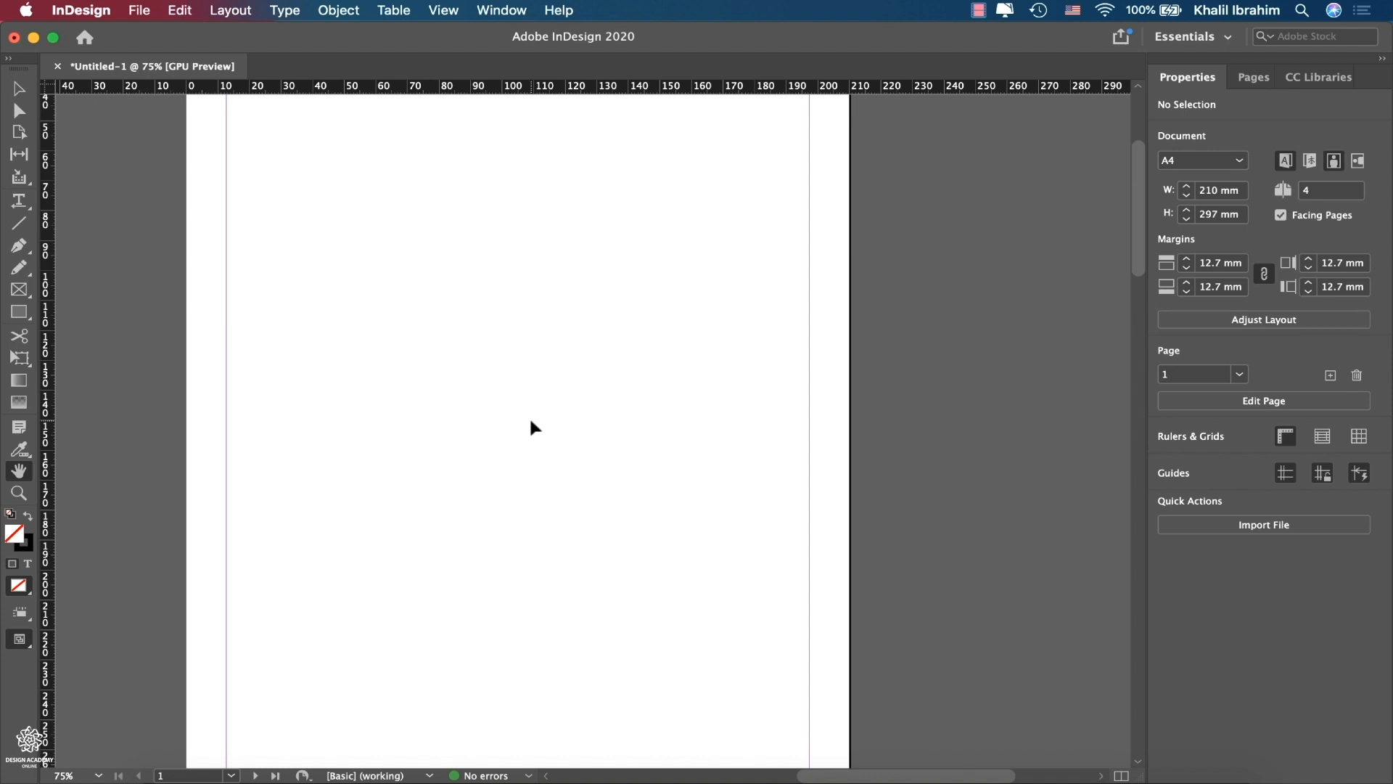
pyautogui.press('super+minus')
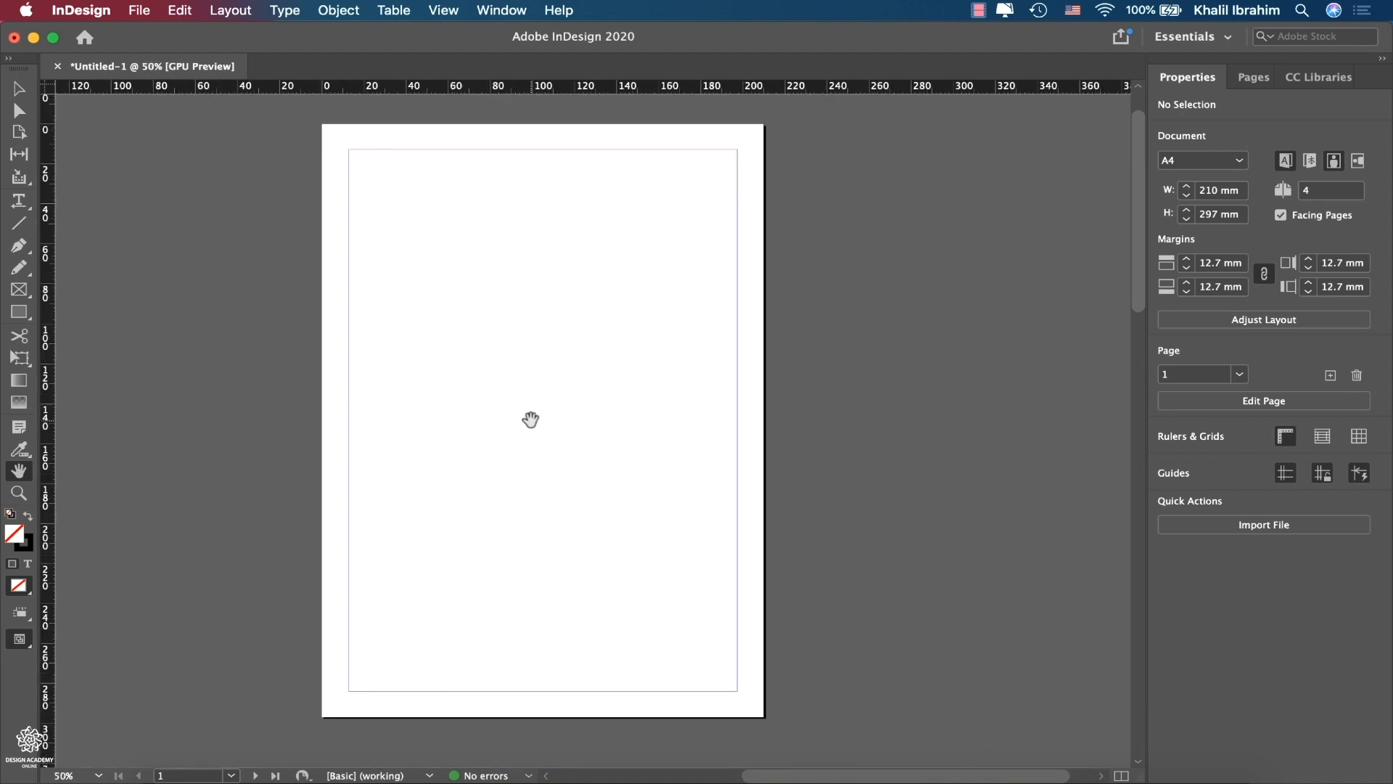
# - Review the file formats available for saving the blank document and cancel without saving
pyautogui.click(19, 495)
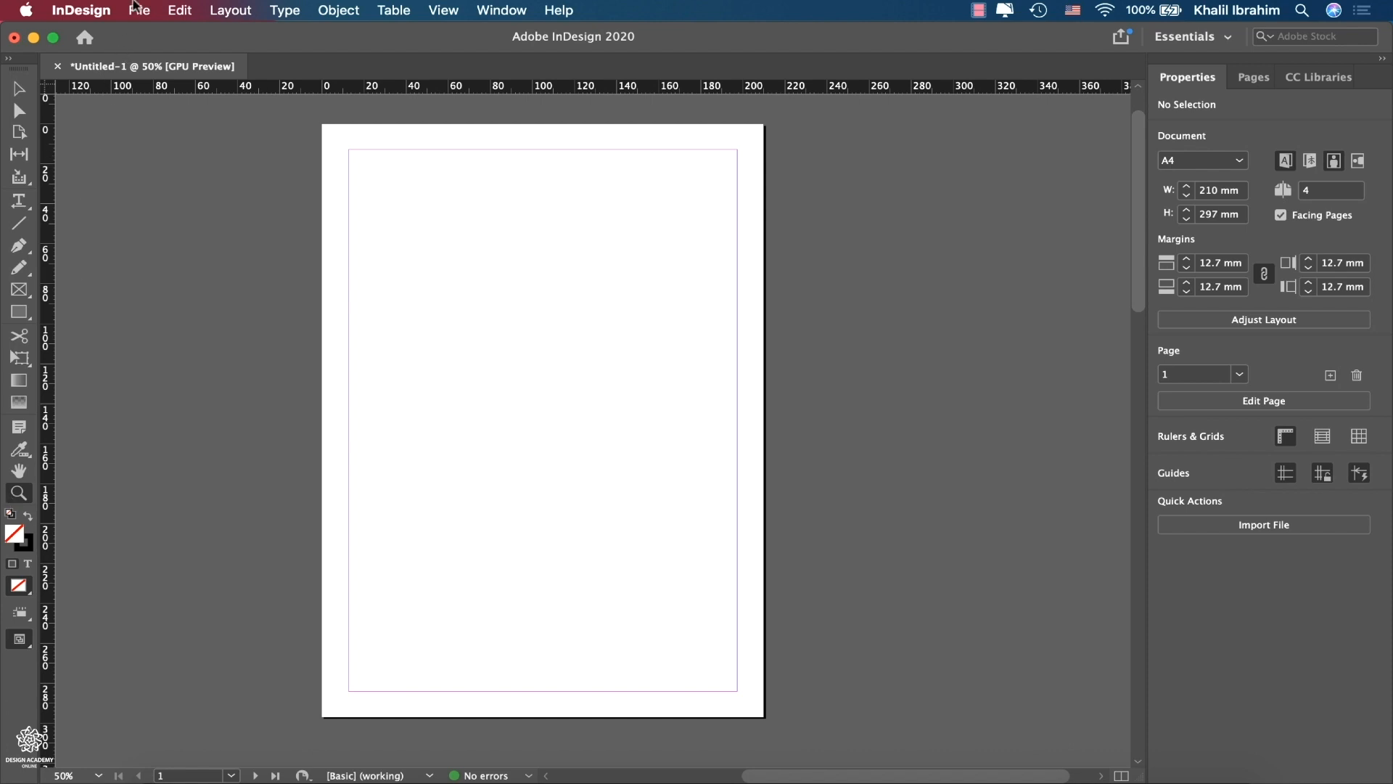
pyautogui.click(139, 10)
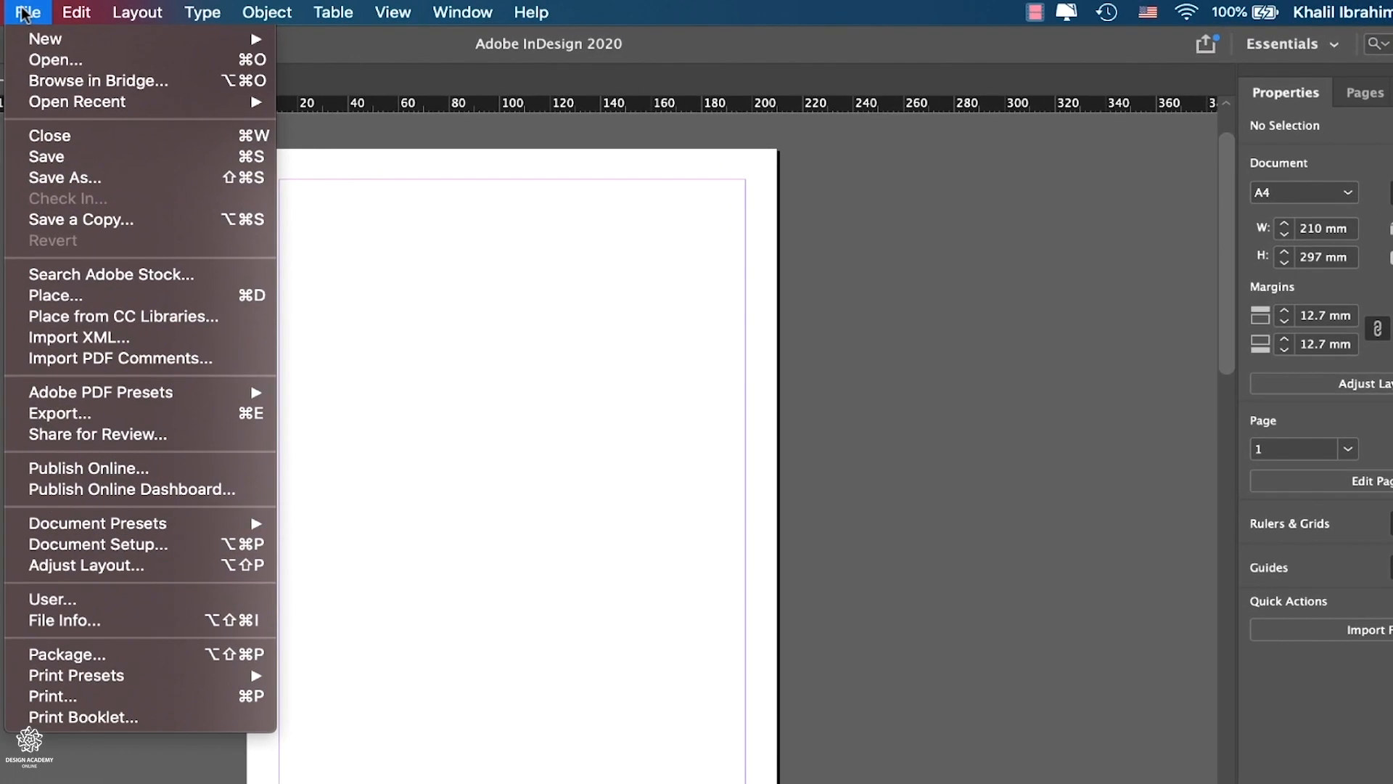
pyautogui.click(59, 156)
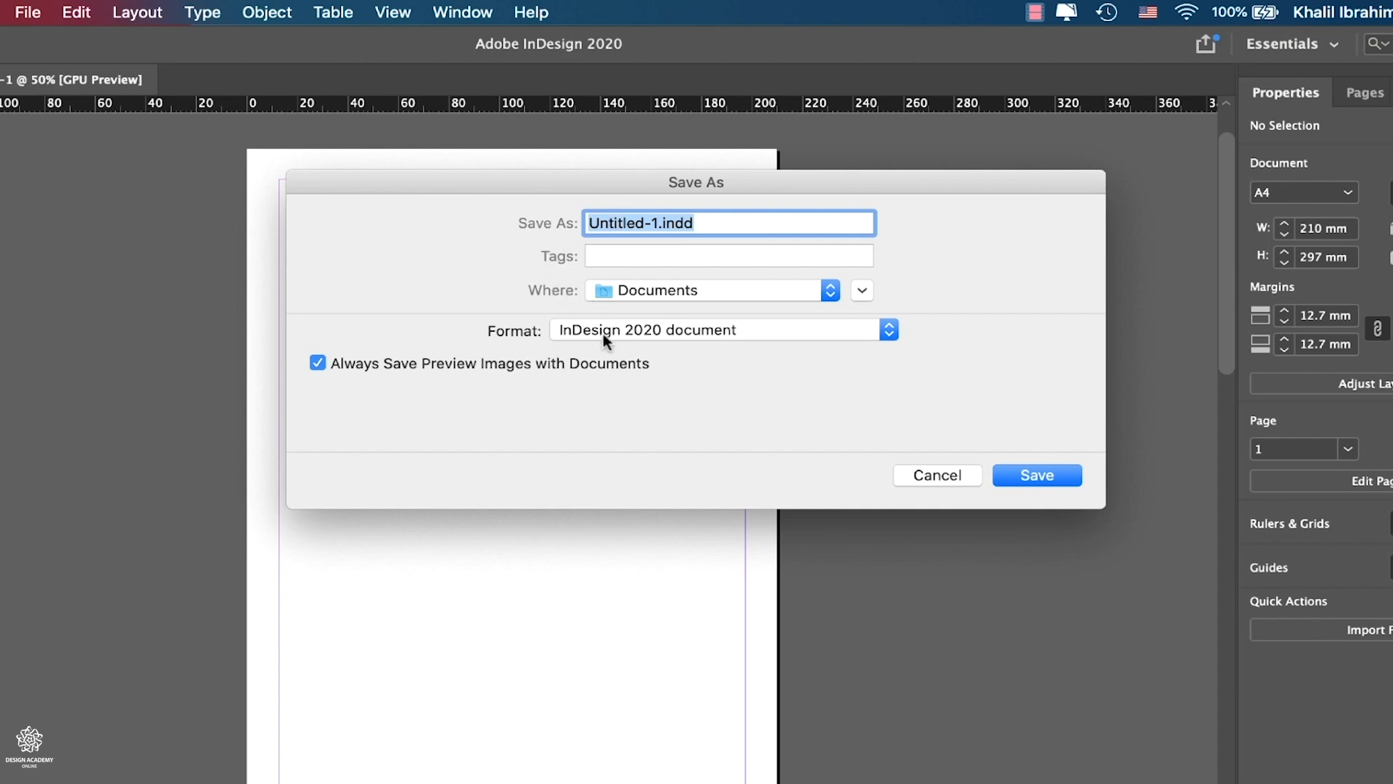
pyautogui.click(888, 331)
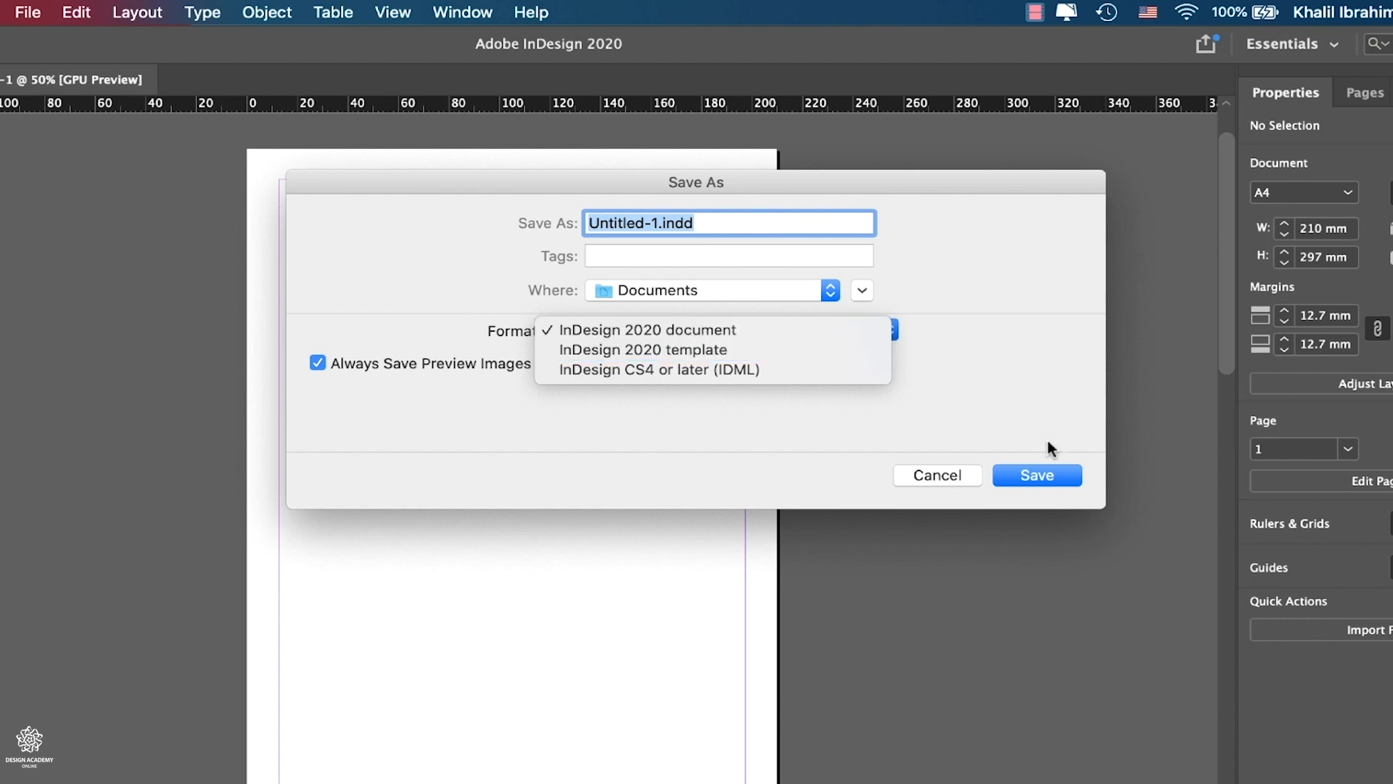
pyautogui.click(953, 473)
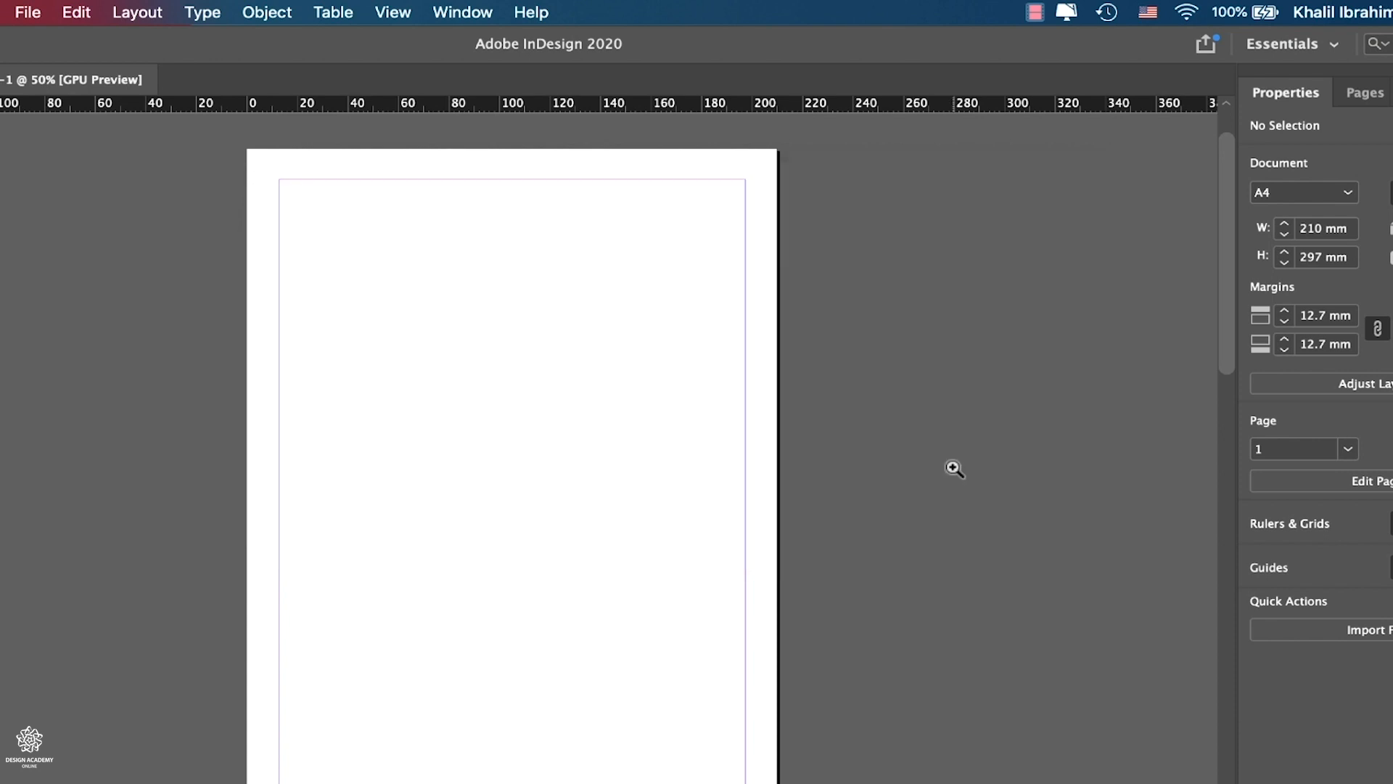
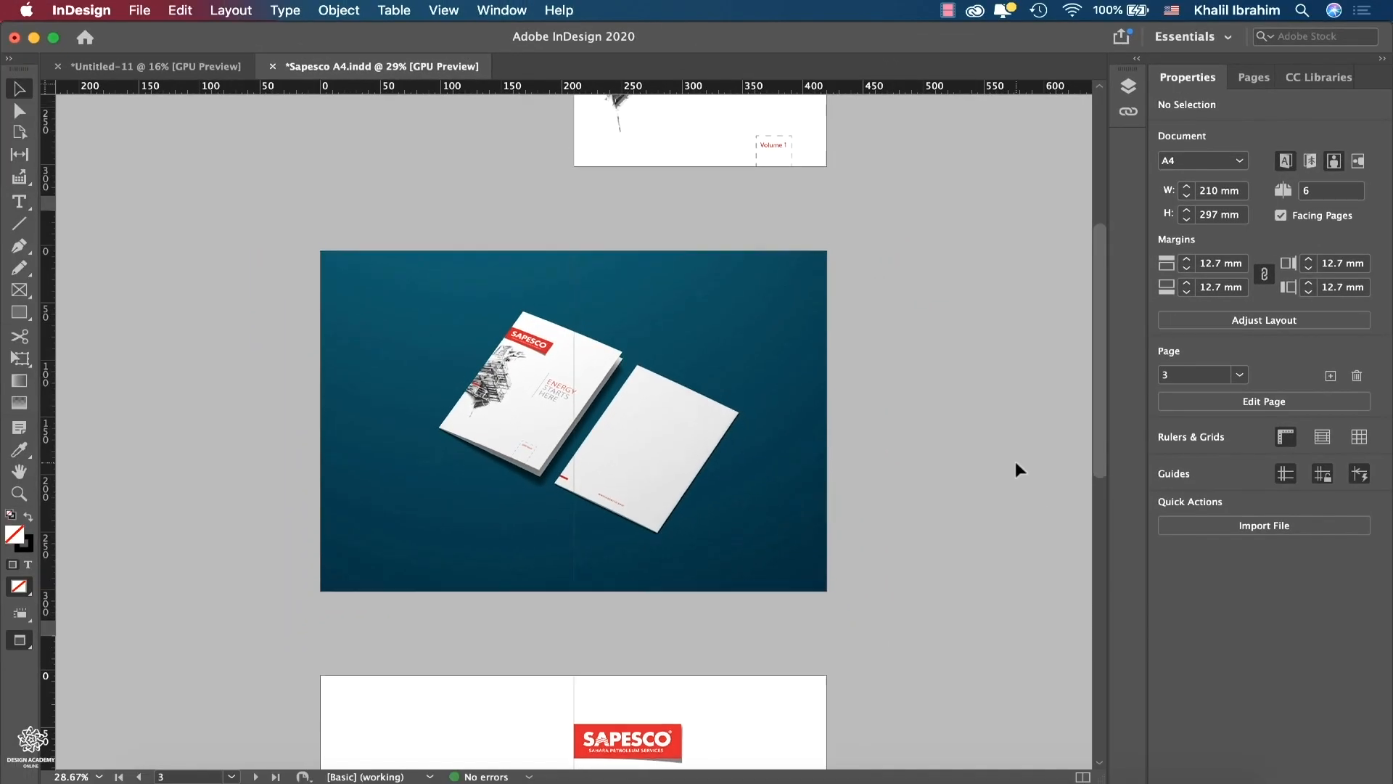
# - Look through the Sapesco A4 brochure from the cover over the mockup spread to the pages 4–5 spread
pyautogui.scroll(6, 1016, 460)
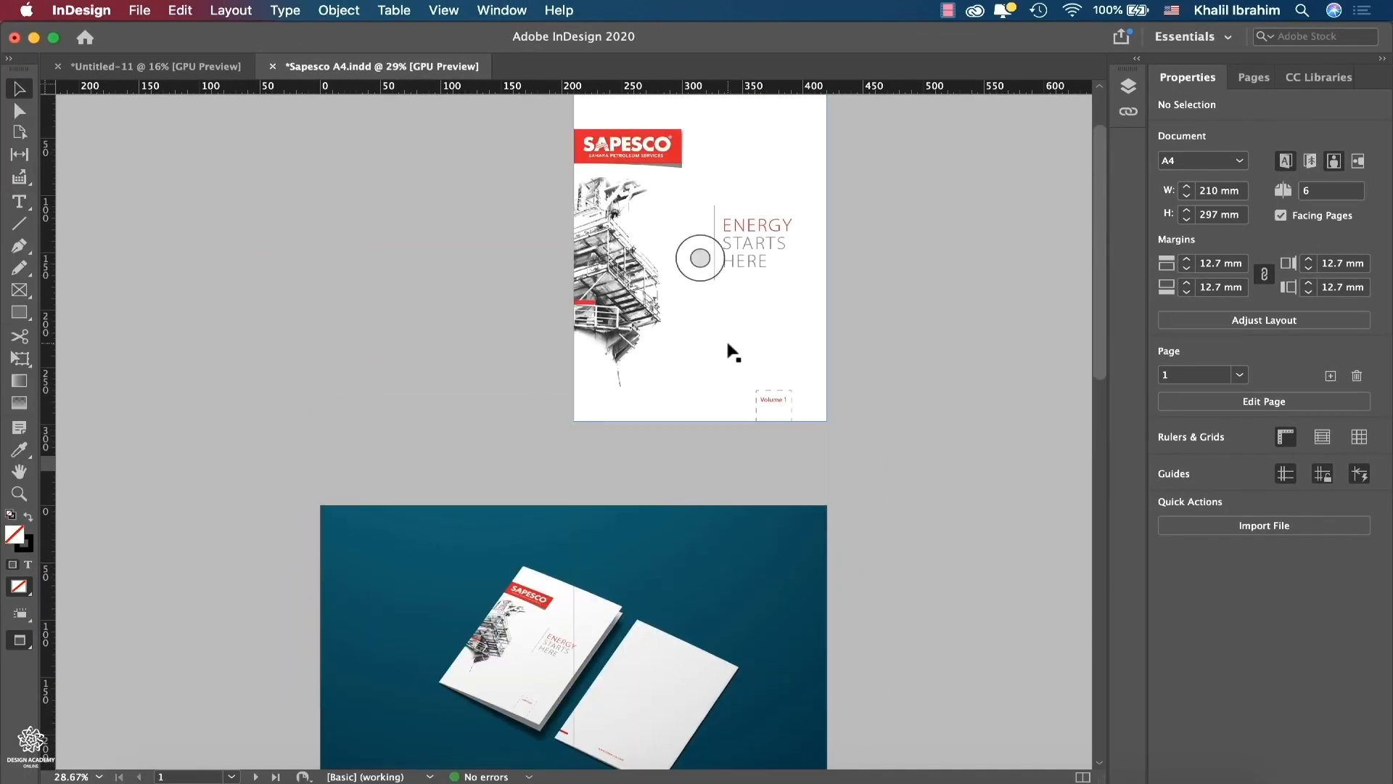
pyautogui.scroll(-6, 926, 392)
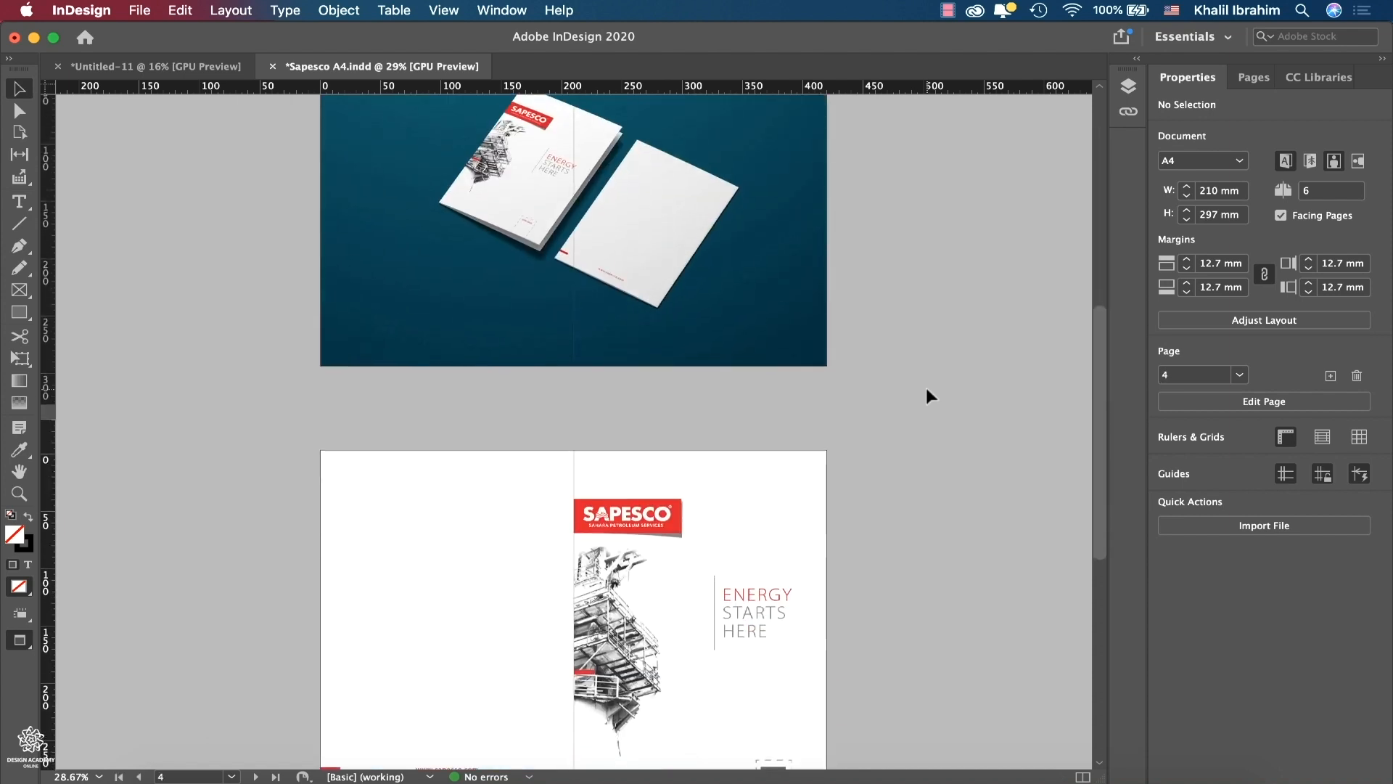
pyautogui.scroll(-2, 926, 395)
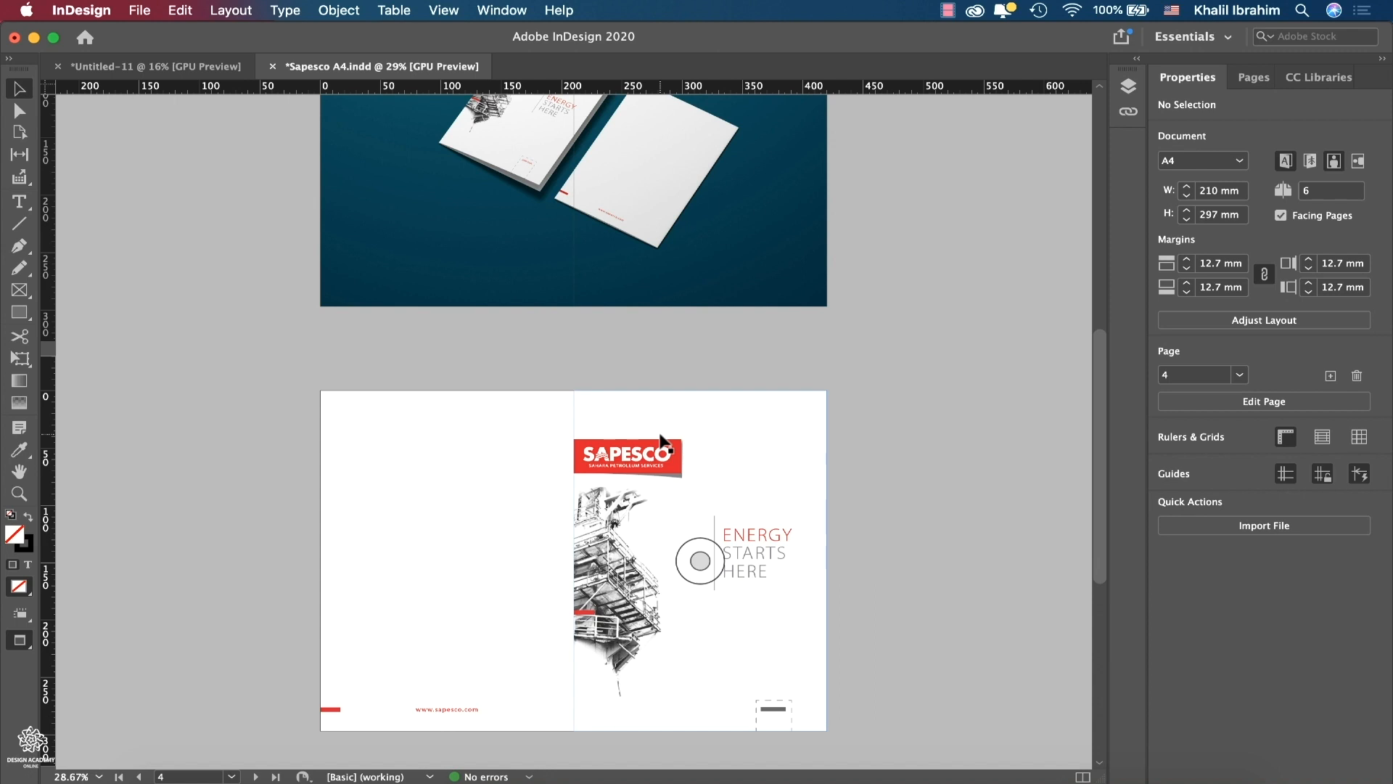
pyautogui.scroll(-3, 663, 440)
pyautogui.scroll(1, 663, 440)
pyautogui.scroll(-1, 661, 440)
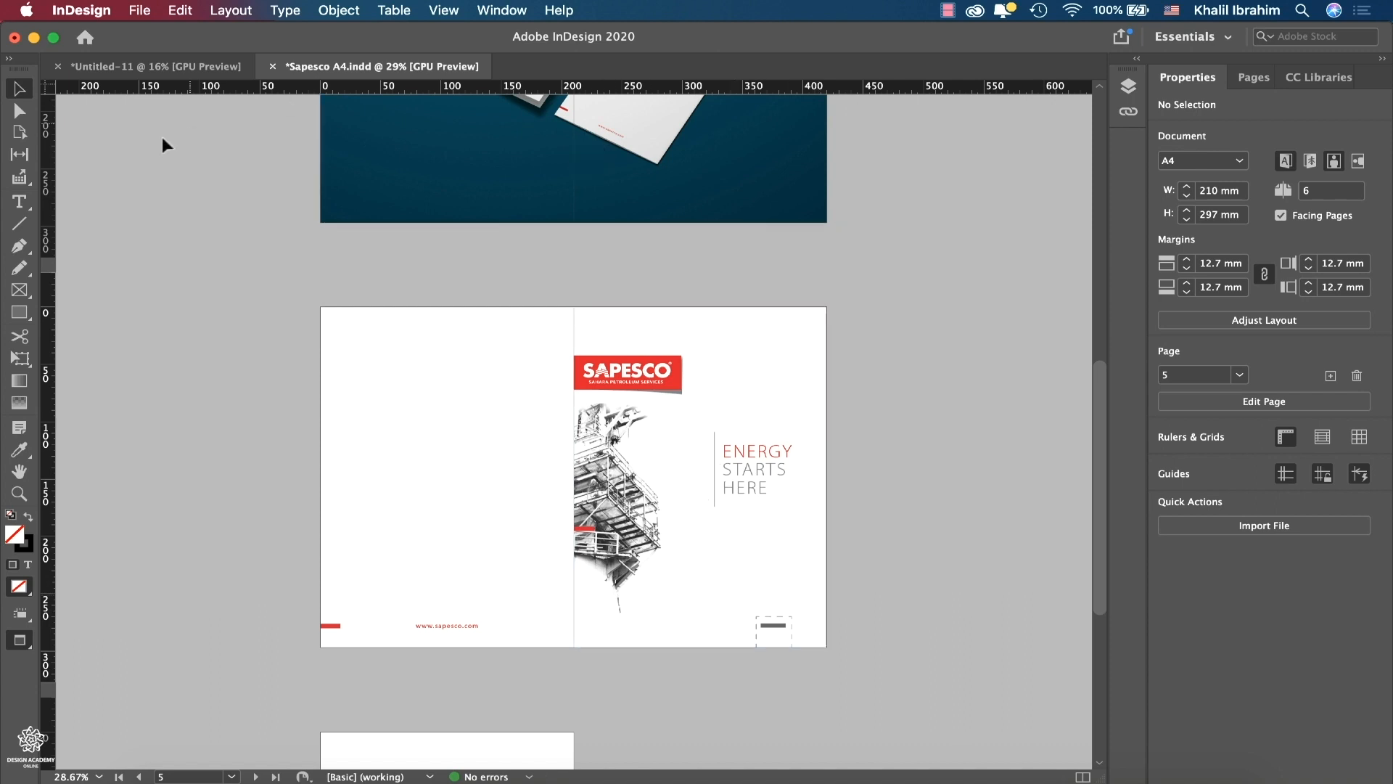
# - Switch to the Untitled-11 document and zoom in to 50% on the spread of pages 2 and 3
pyautogui.click(173, 63)
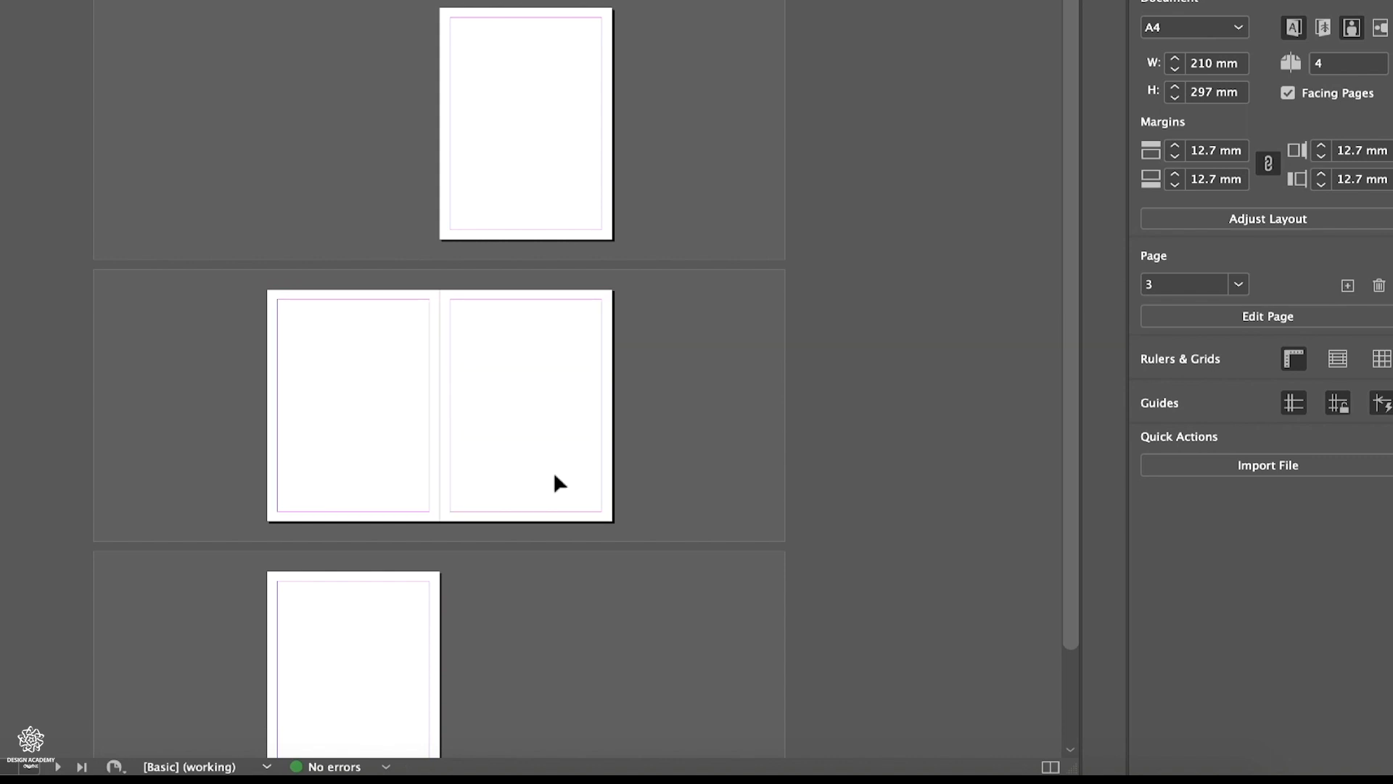
pyautogui.scroll(5, 434, 436)
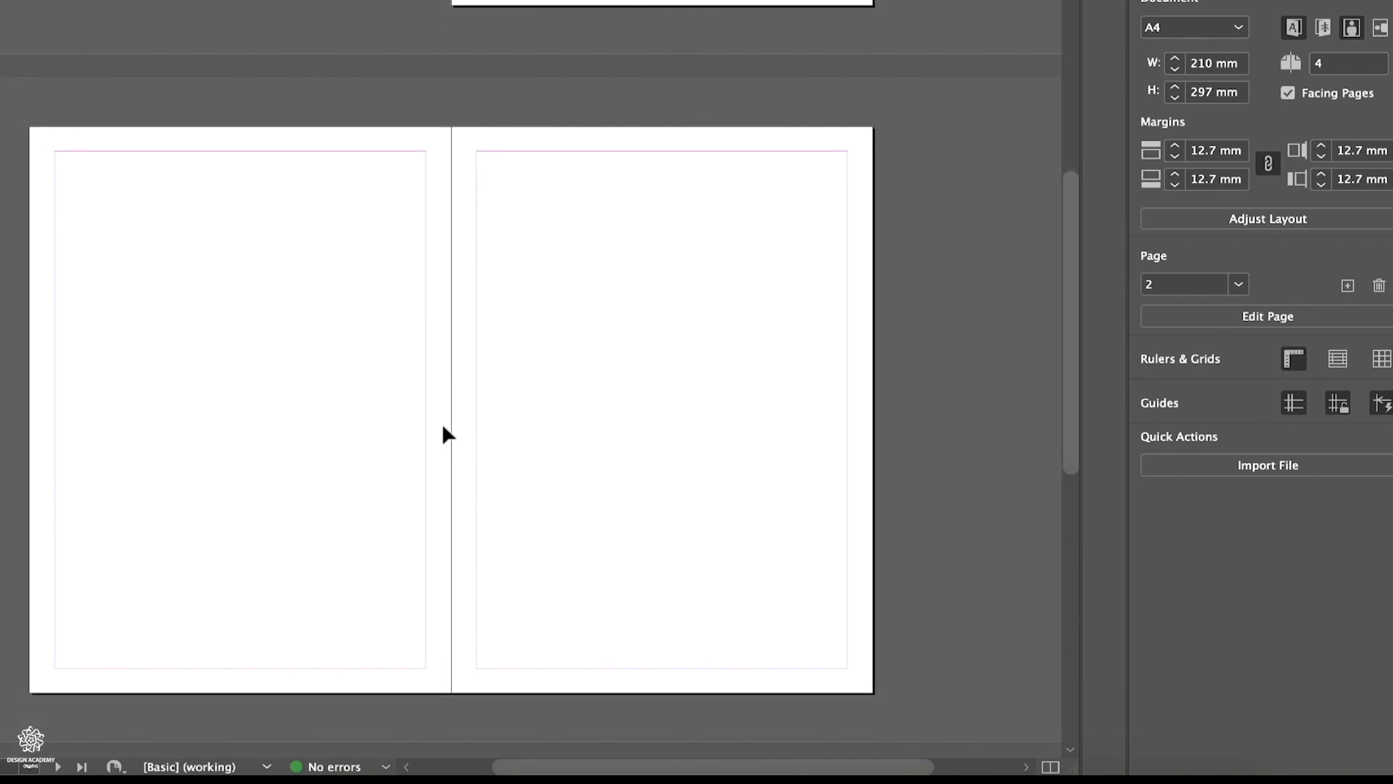
pyautogui.scroll(2, 443, 428)
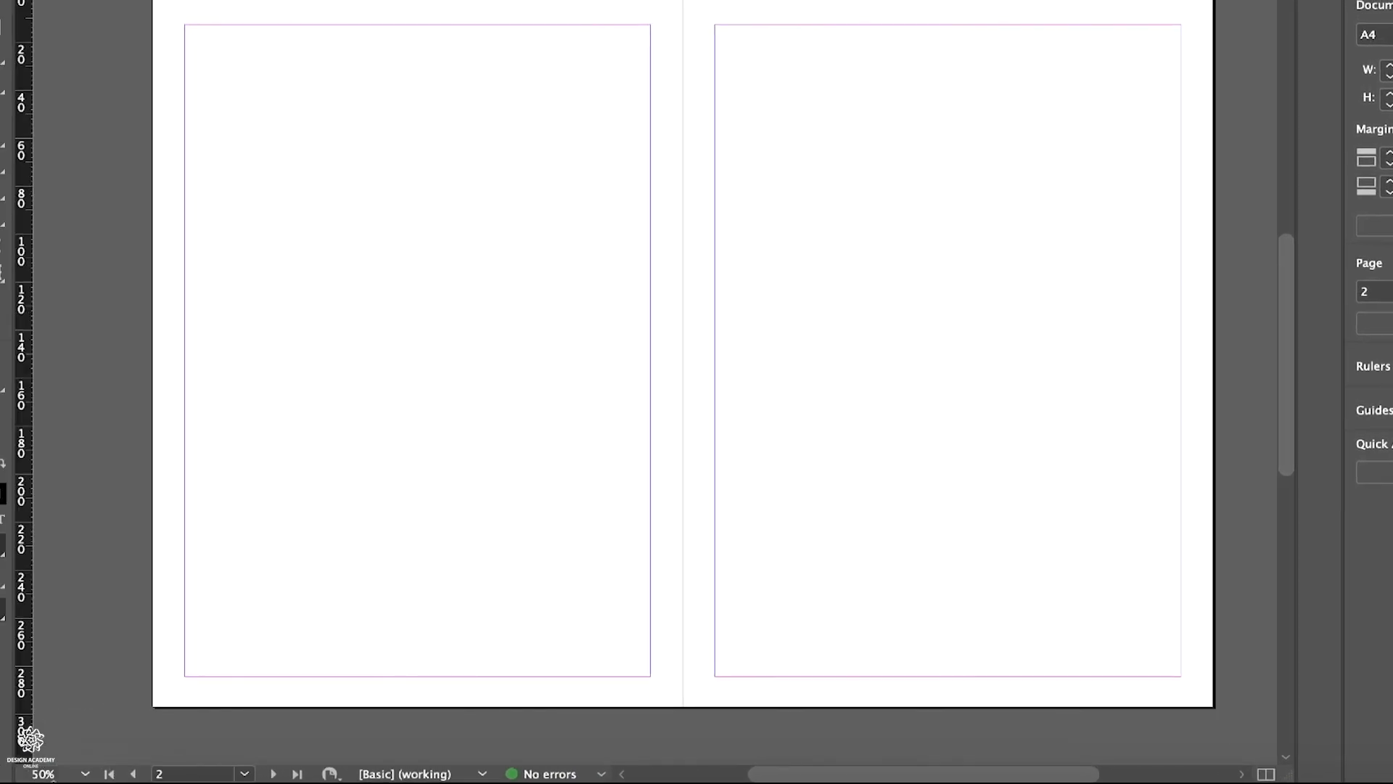
# - Examine the zoom levels, the page list and the page thumbnails of the untitled document, and return to its properties
pyautogui.click(85, 773)
pyautogui.click(245, 774)
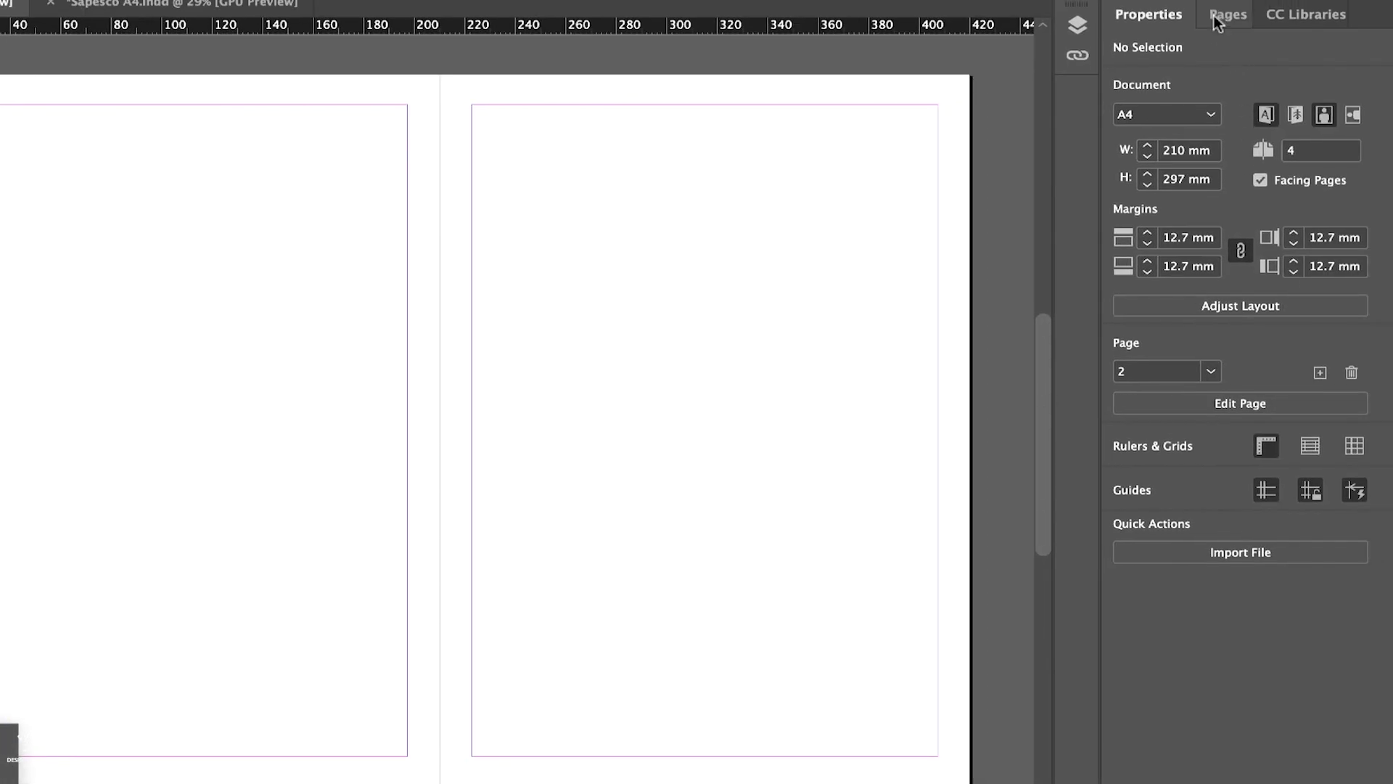
pyautogui.click(1226, 14)
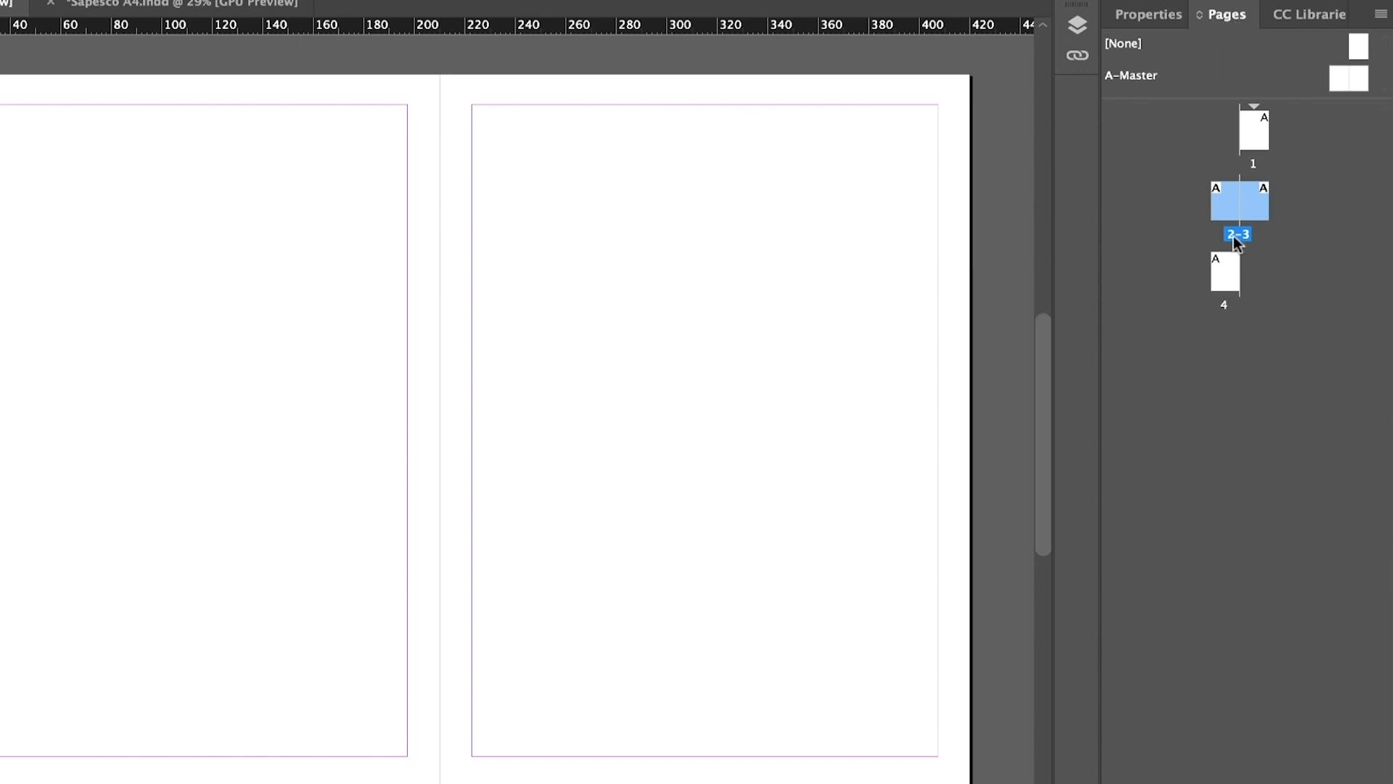
pyautogui.click(1140, 16)
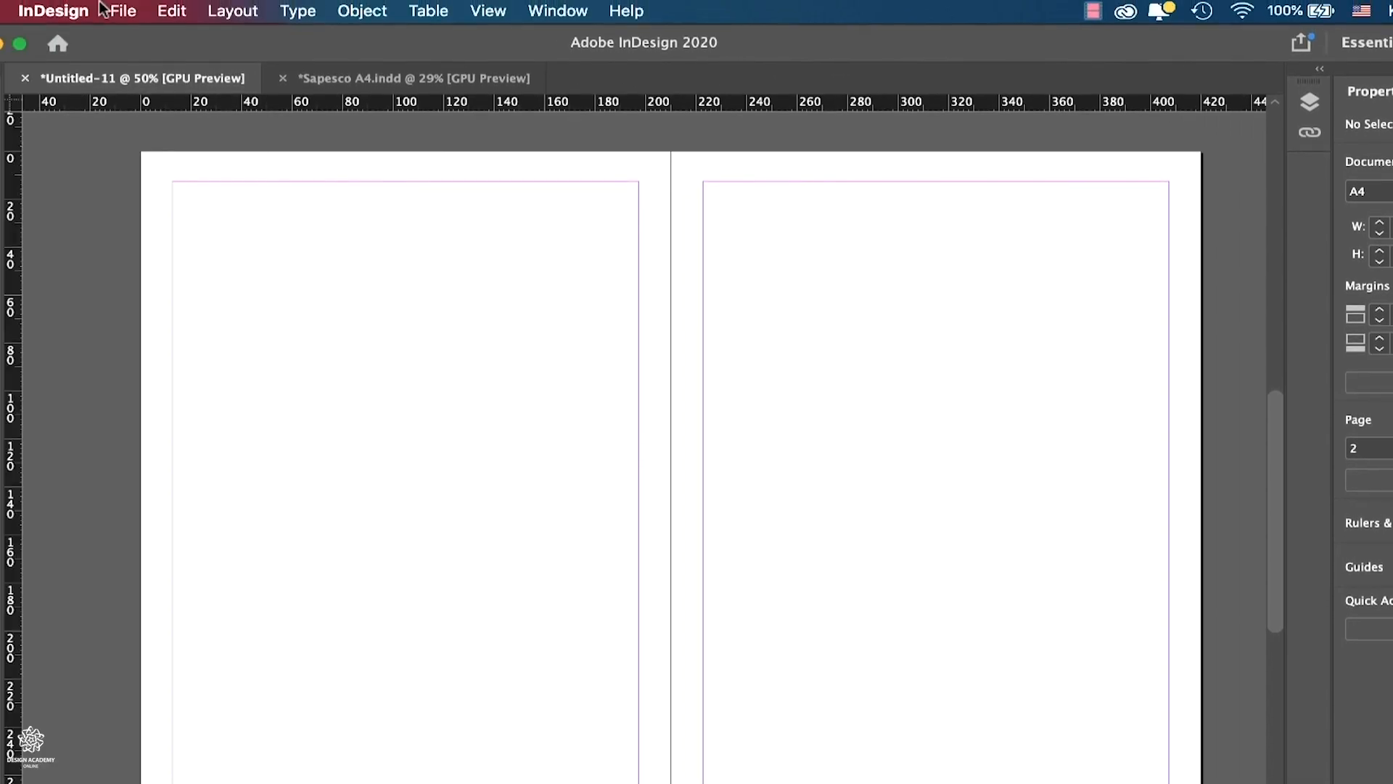
# - Set a 5 mm bleed on all four sides in the document setup of the untitled A4 document
pyautogui.click(104, 9)
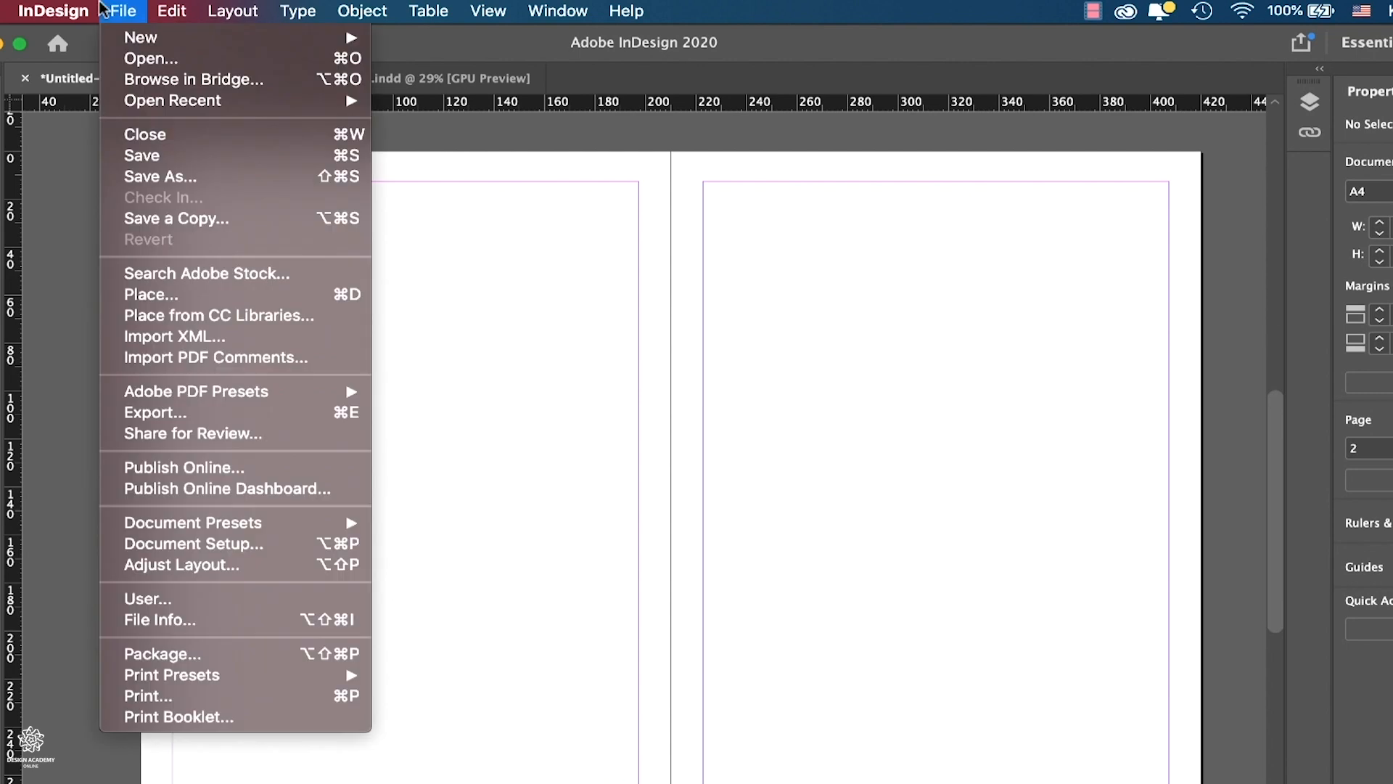
pyautogui.click(166, 544)
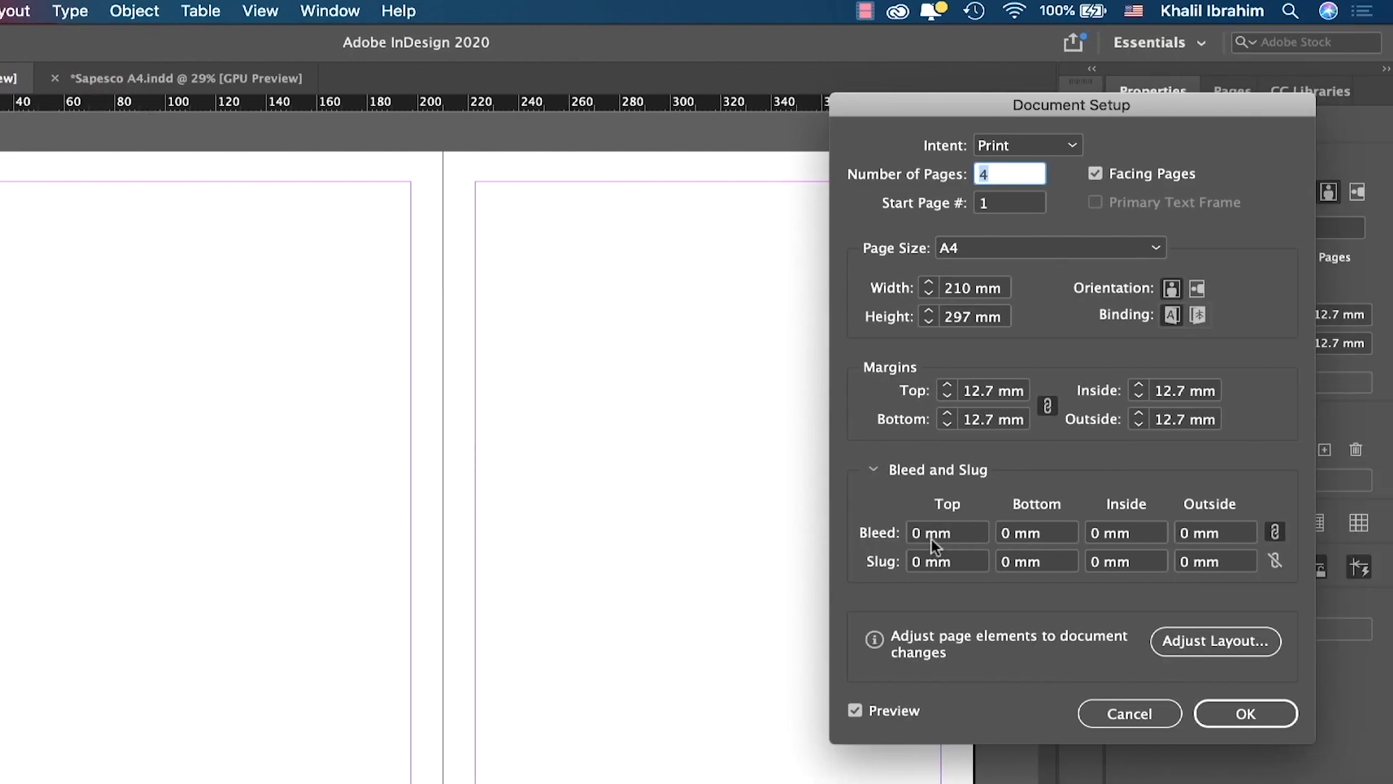
pyautogui.click(919, 533)
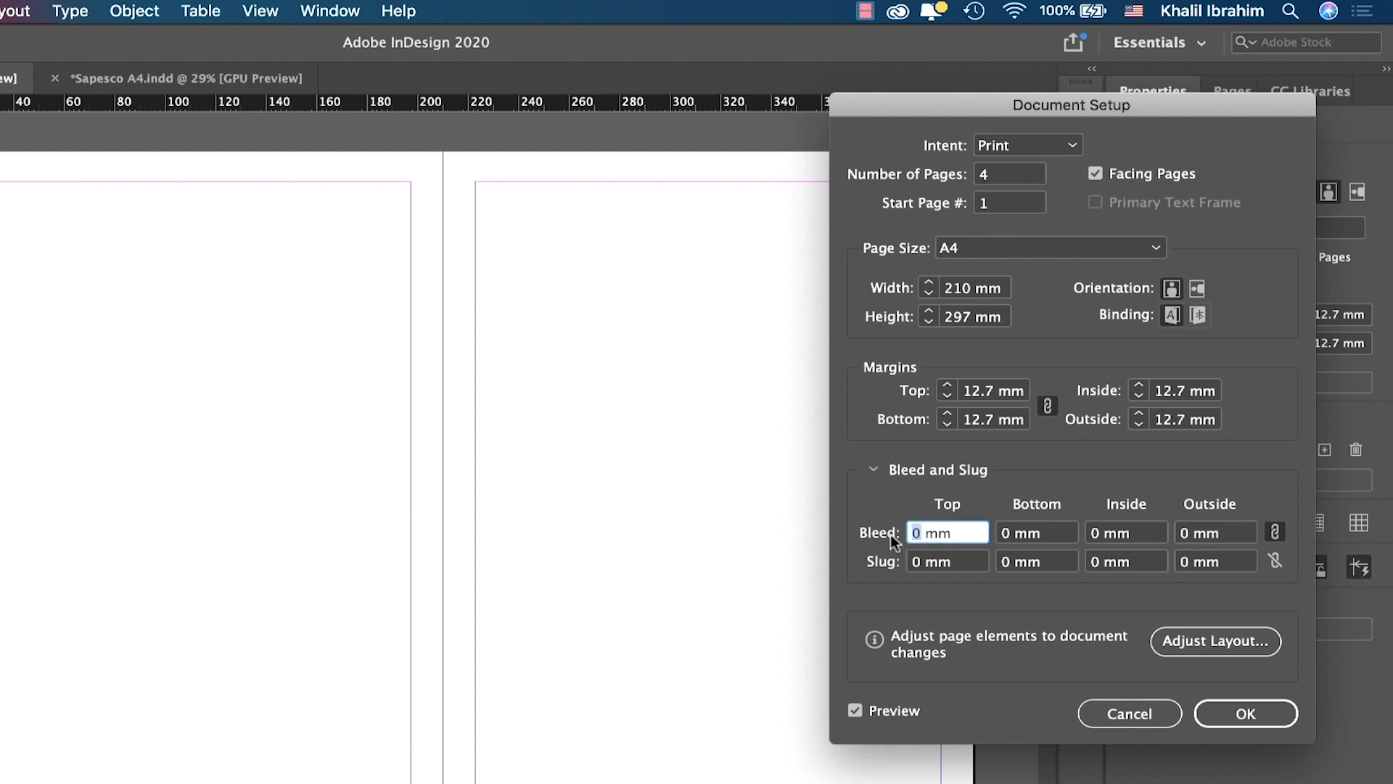
pyautogui.write('5')
pyautogui.click(1057, 537)
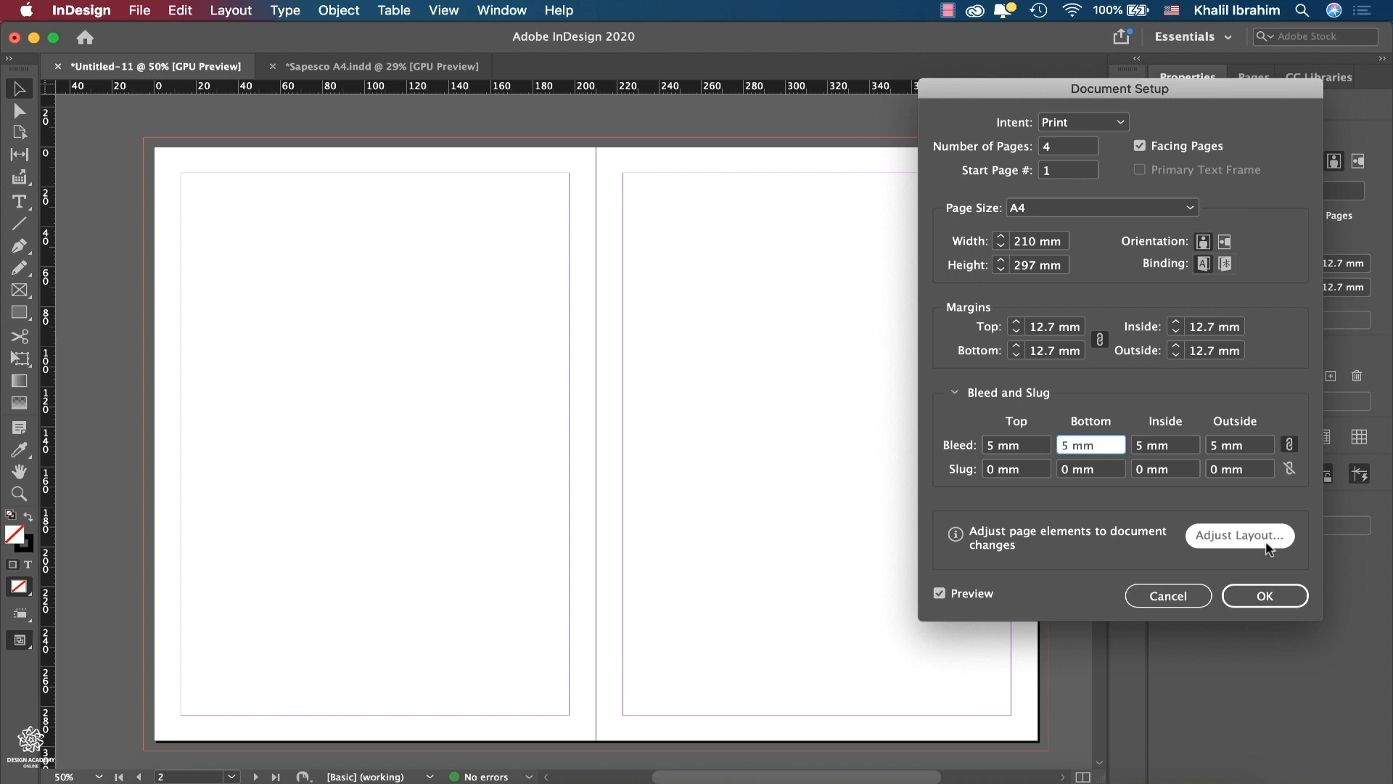
pyautogui.click(1270, 596)
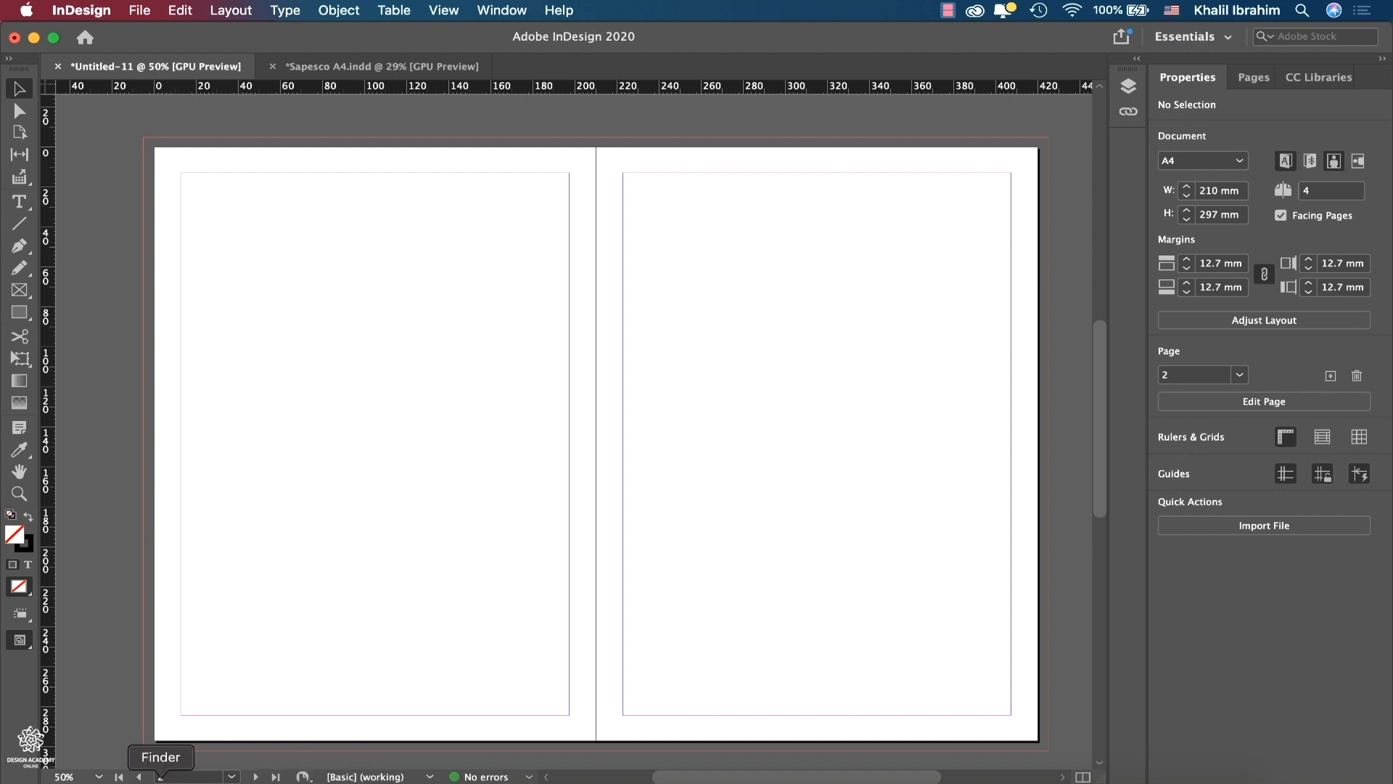
# - View the oil rig image folder in Finder, and switch to Photoshop to bring up the oil rig cover PSD
pyautogui.click(171, 775)
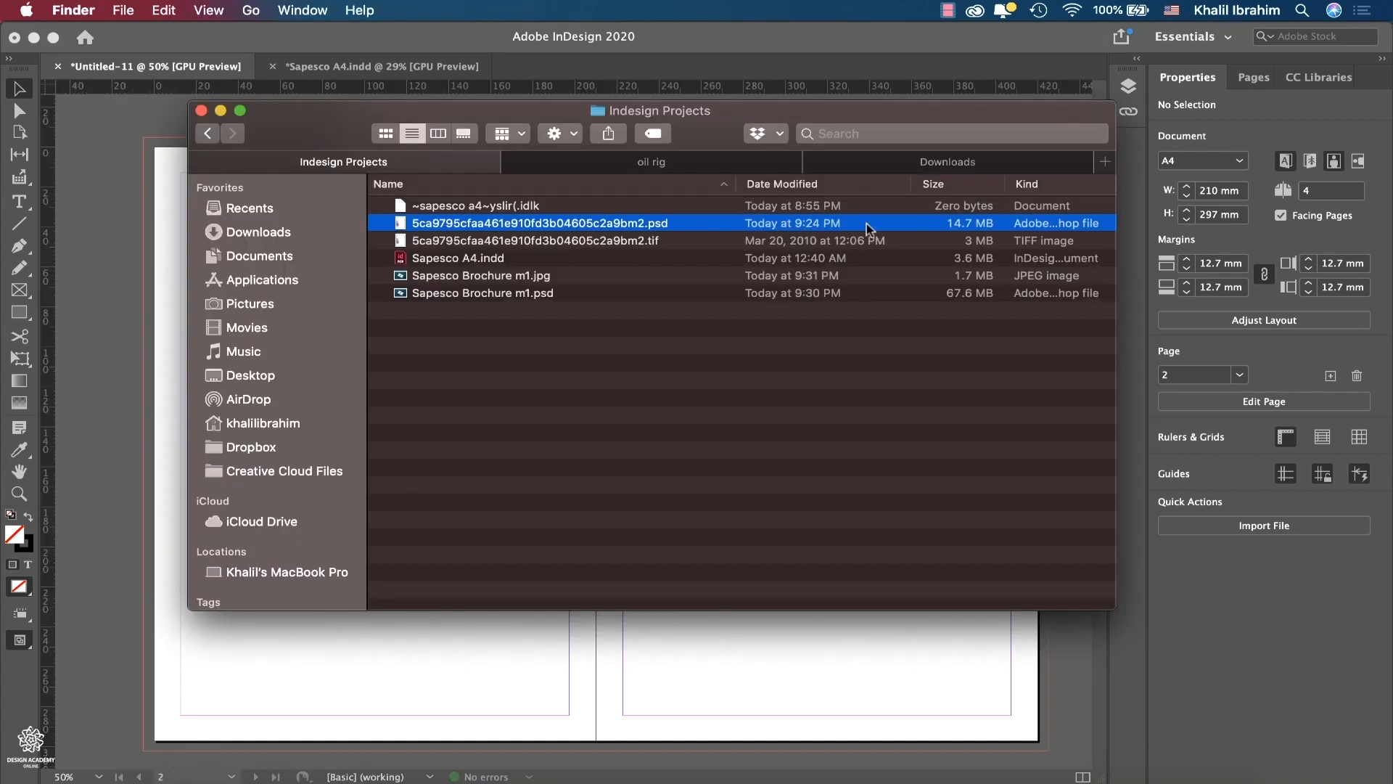
pyautogui.click(736, 163)
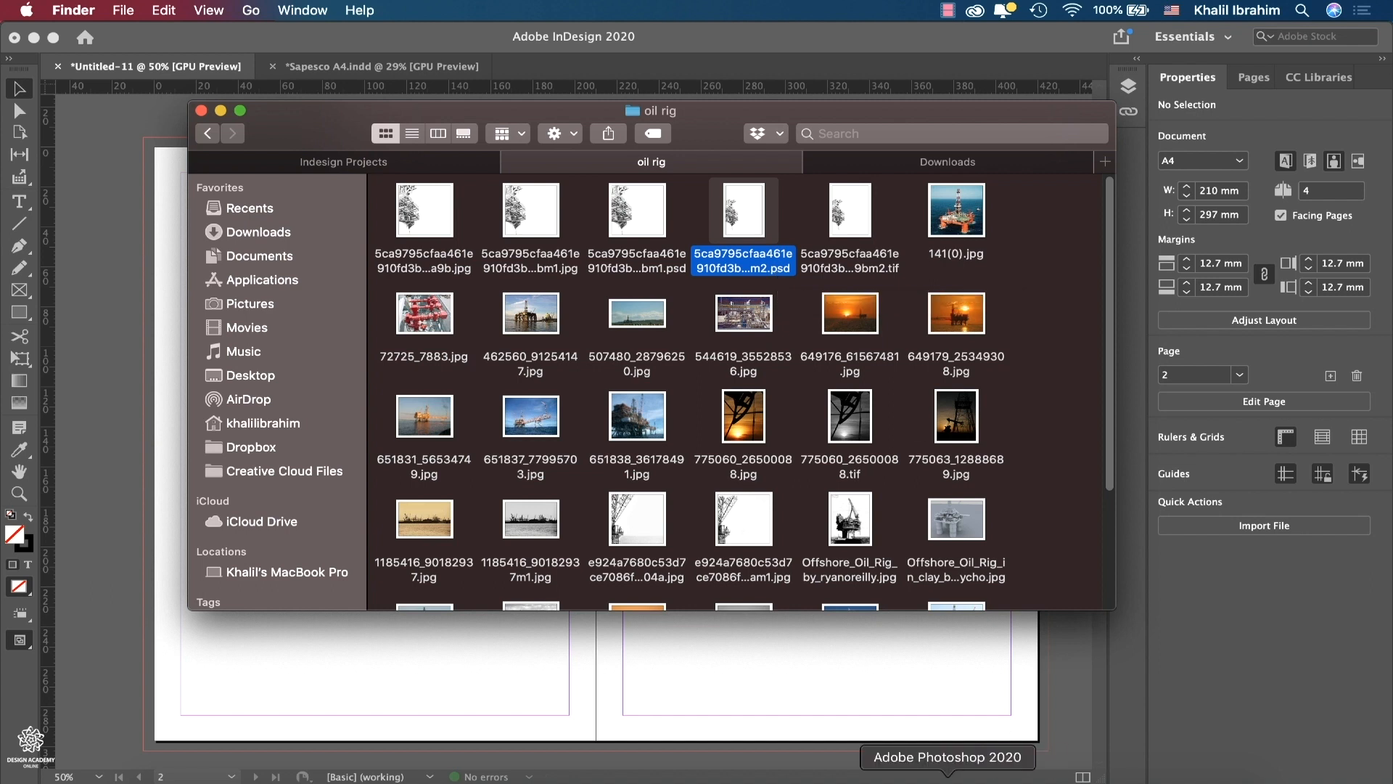
pyautogui.click(946, 776)
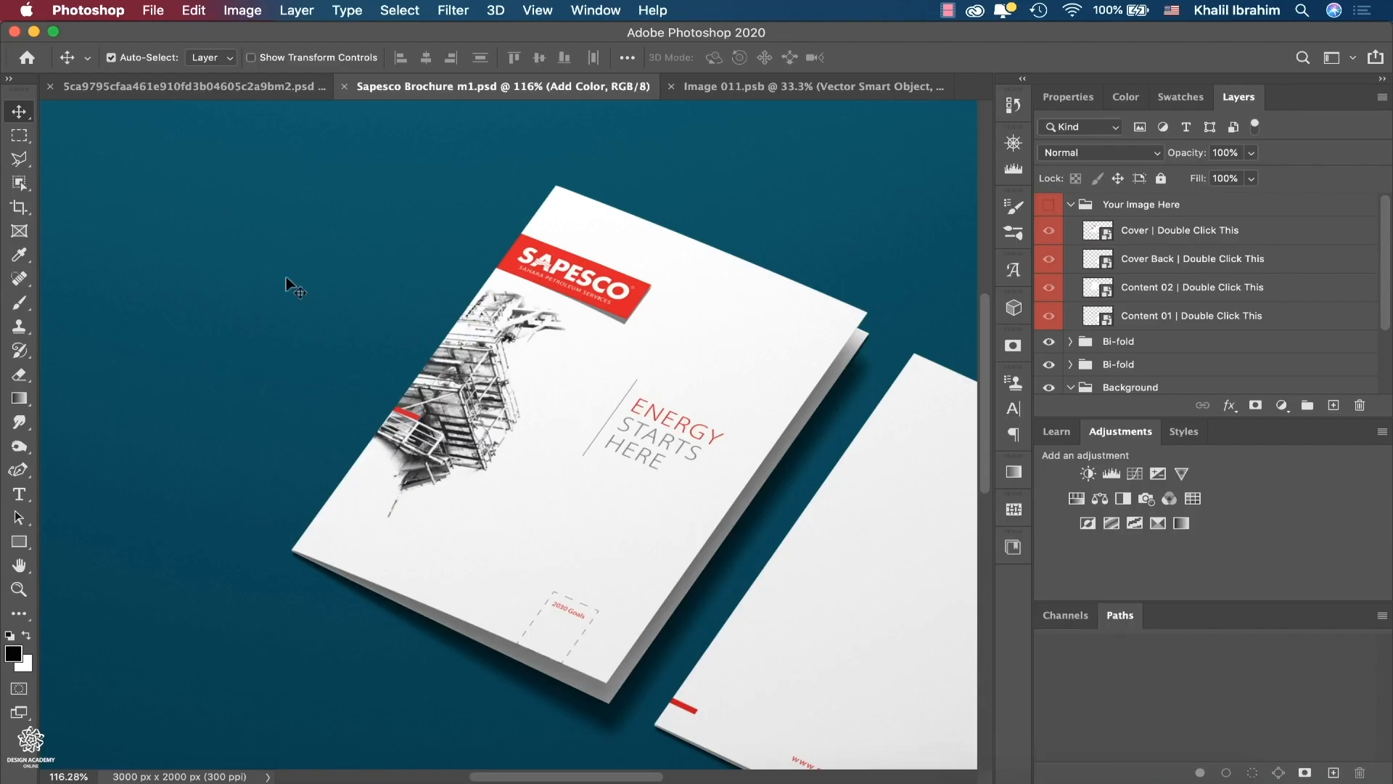
pyautogui.click(226, 85)
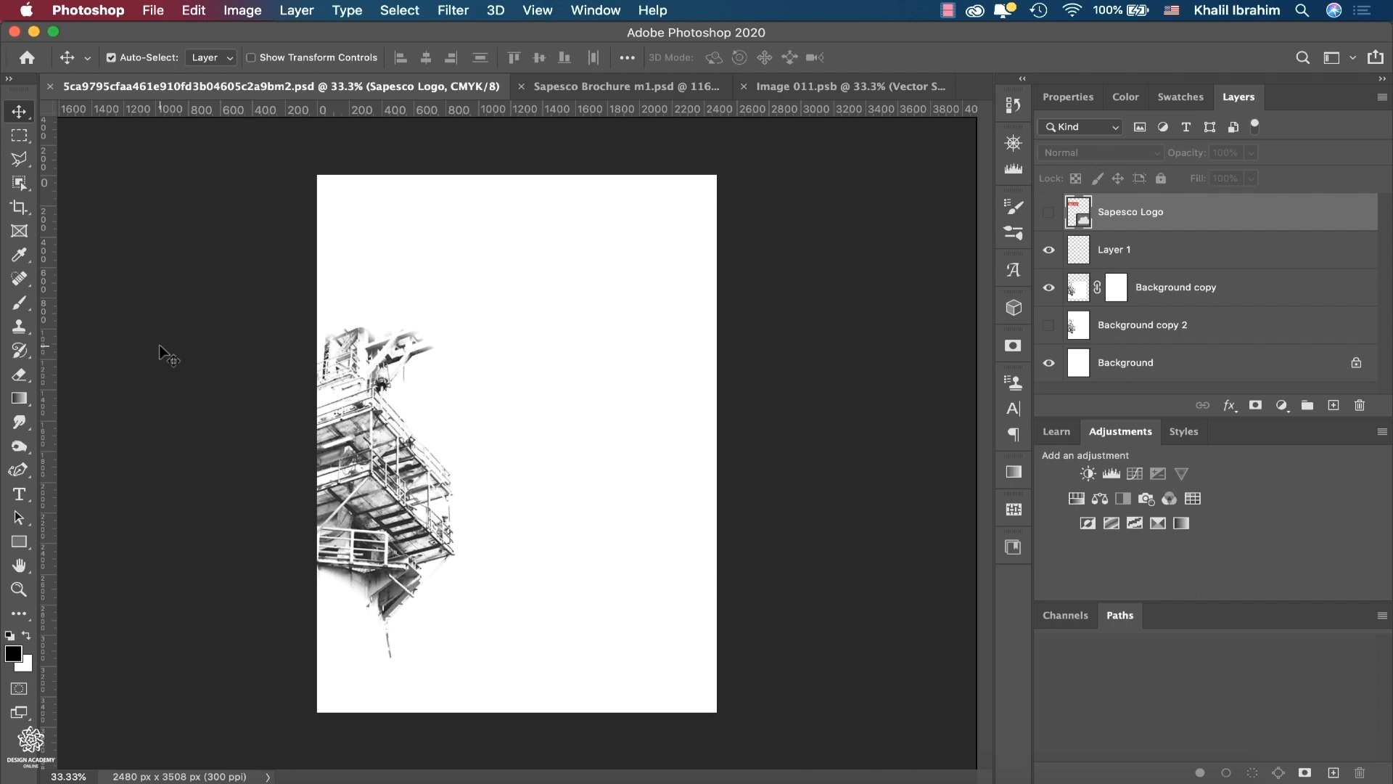
# - Paint black on the Background copy layer's mask around the oil rig with a 600 px soft brush, checking the layer in isolation
pyautogui.click(1116, 290)
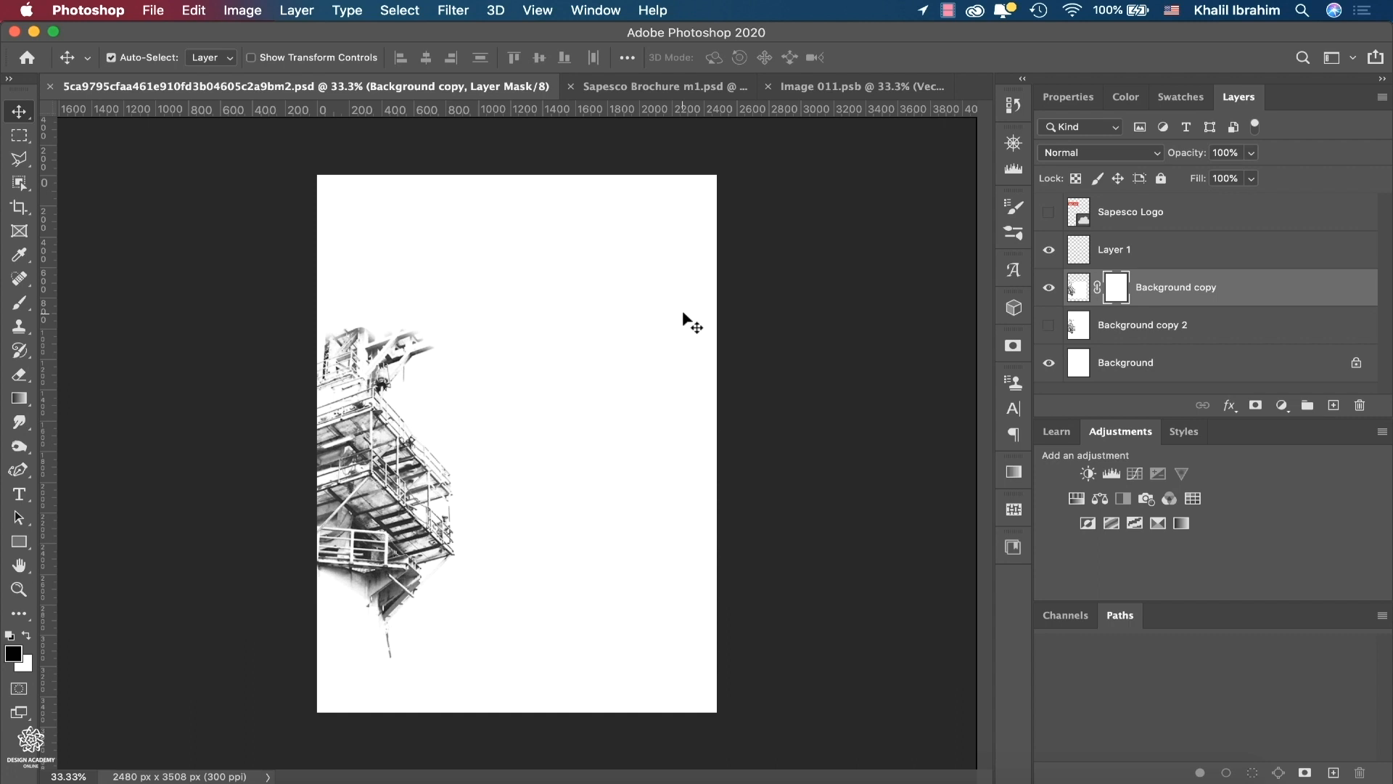
pyautogui.press('b')
pyautogui.moveTo(684, 312); pyautogui.dragTo(672, 306)
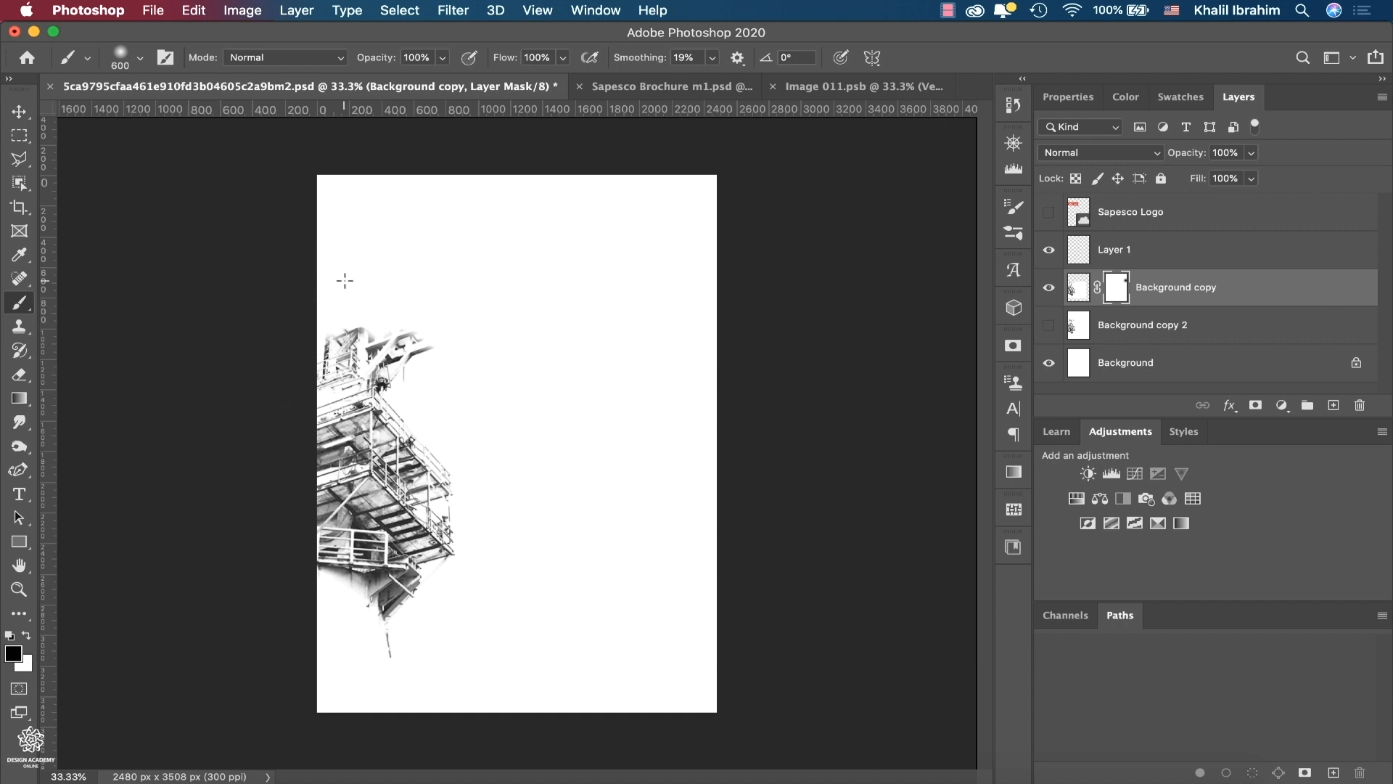
pyautogui.moveTo(431, 312)
pyautogui.mouseDown()
pyautogui.moveTo(454, 323)
pyautogui.moveTo(480, 384)
pyautogui.mouseUp()
pyautogui.moveTo(447, 660); pyautogui.dragTo(451, 659)
pyautogui.moveTo(377, 688); pyautogui.dragTo(478, 649)
pyautogui.keyDown('alt'); pyautogui.click(1049, 289); pyautogui.keyUp('alt')
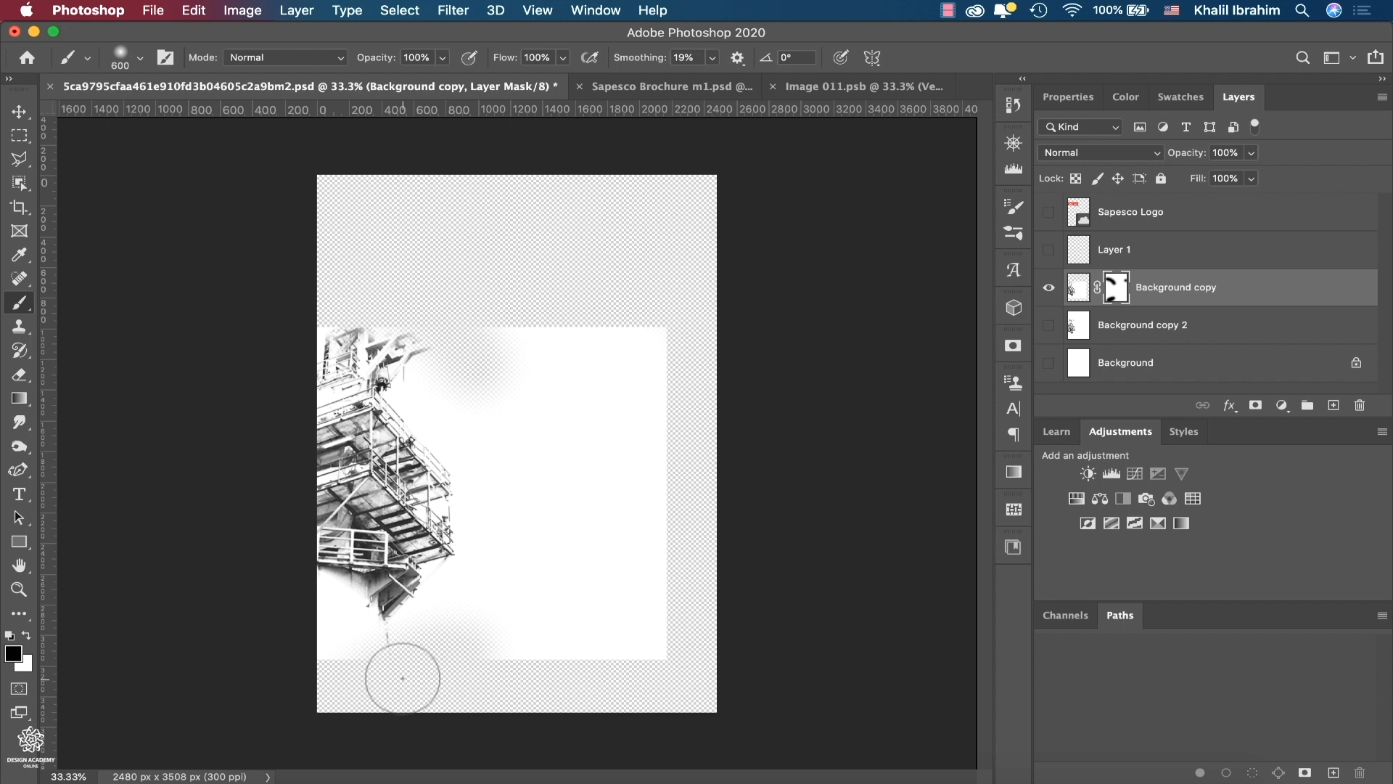
pyautogui.keyDown('alt'); pyautogui.click(1045, 289); pyautogui.keyUp('alt')
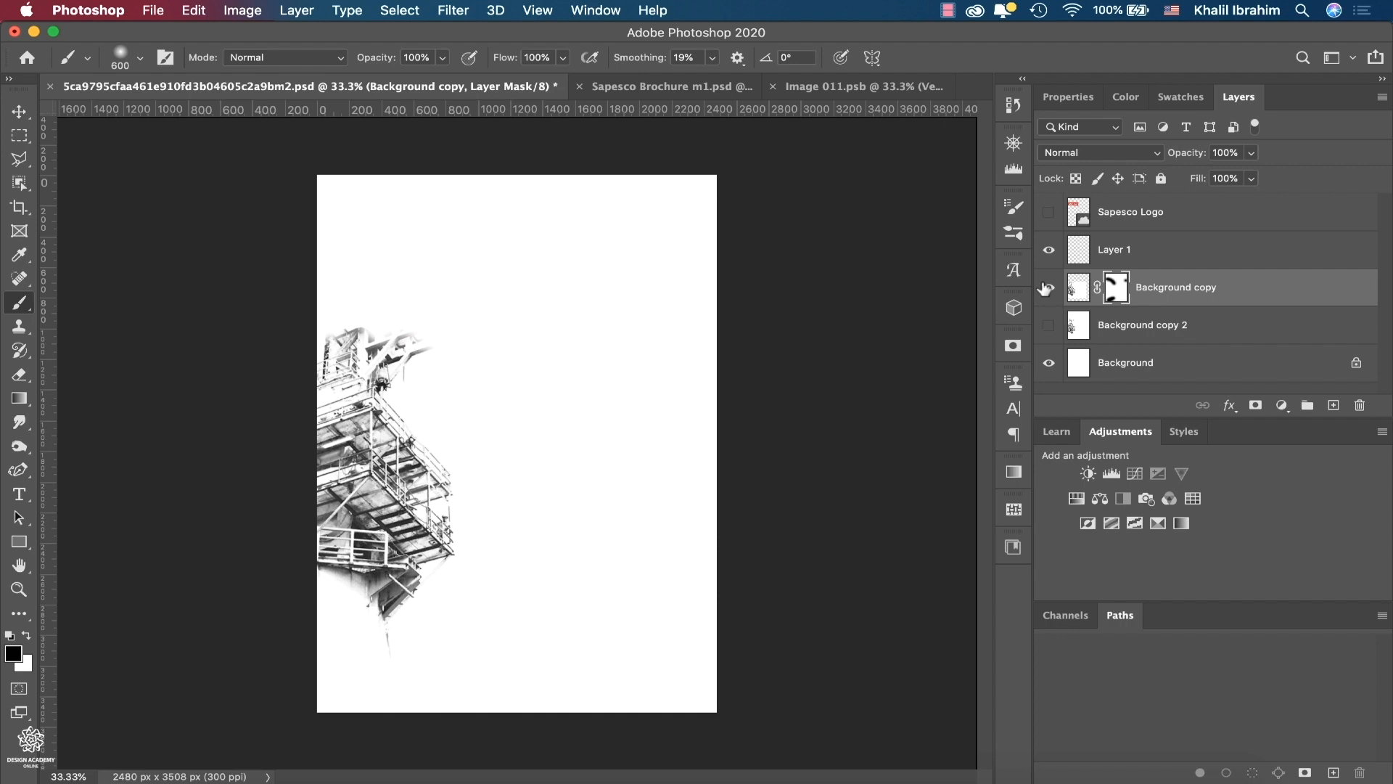
# - Check the image's dimensions in millimeters, cancel the resize, and briefly show and hide the Sapesco Logo layer
pyautogui.press('alt+super+i')
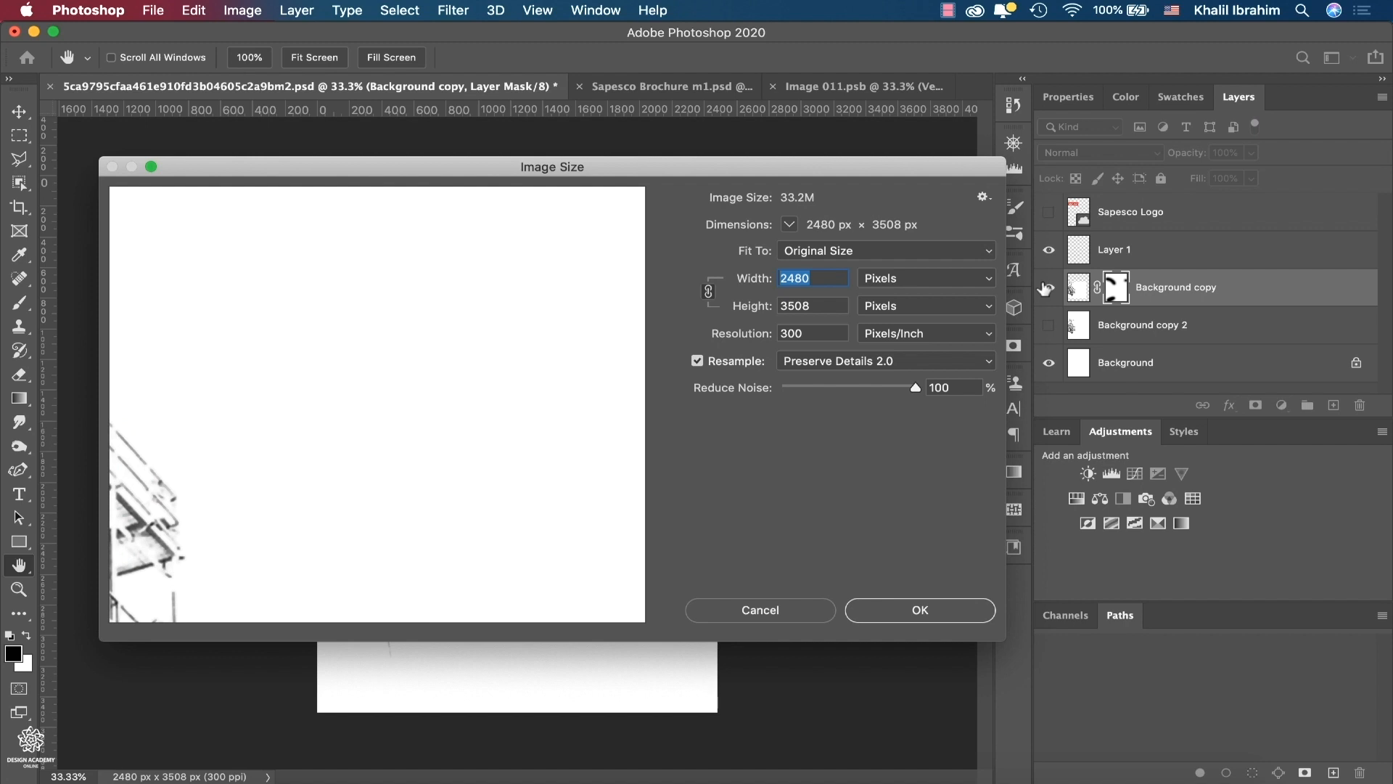
pyautogui.click(990, 280)
pyautogui.click(954, 320)
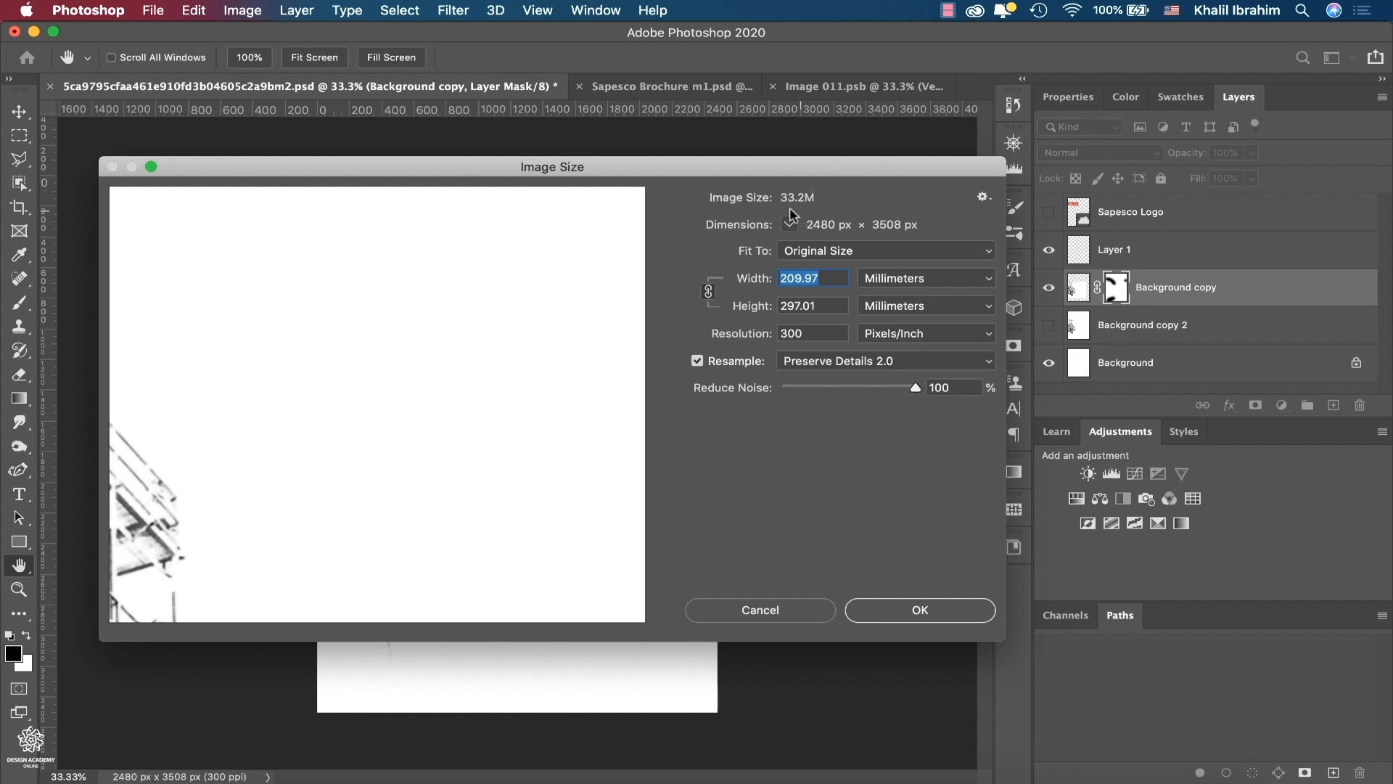
pyautogui.click(759, 609)
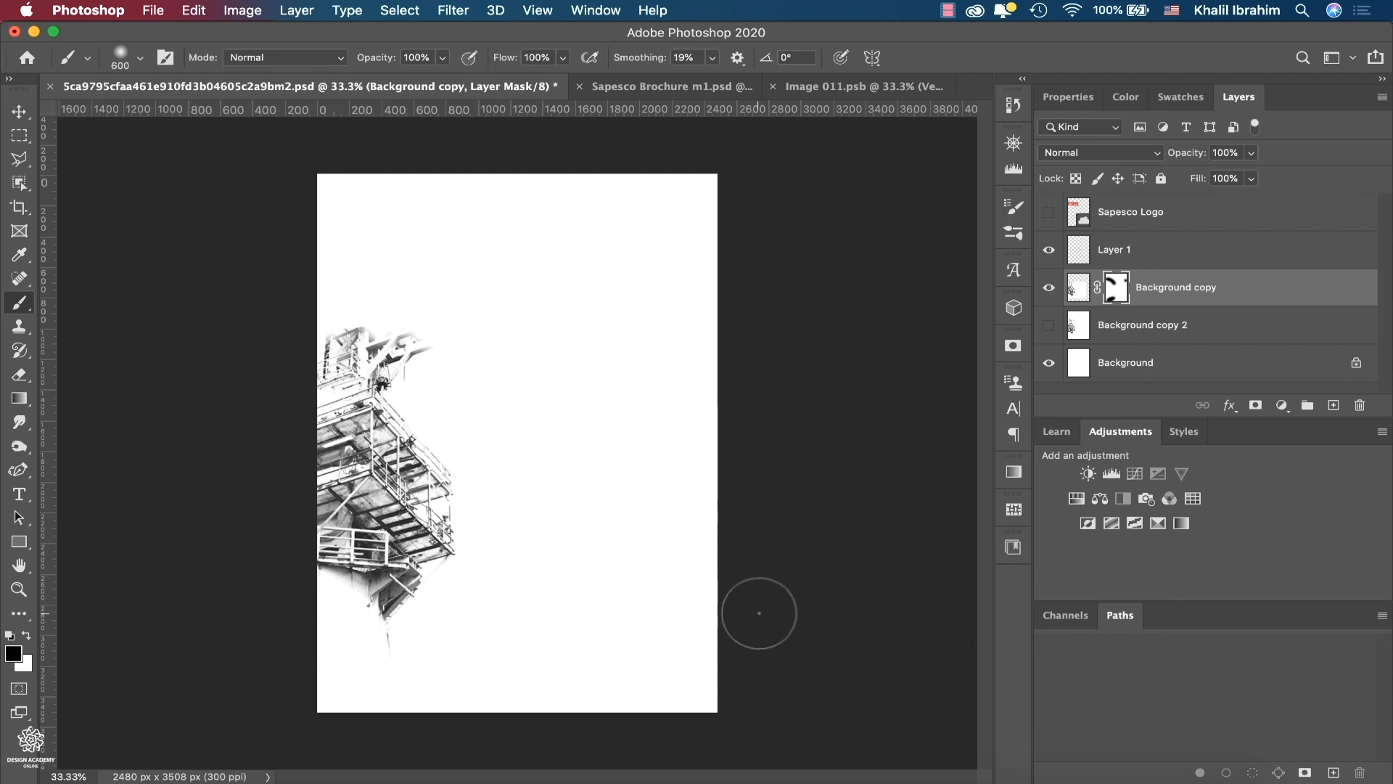
pyautogui.click(1049, 212)
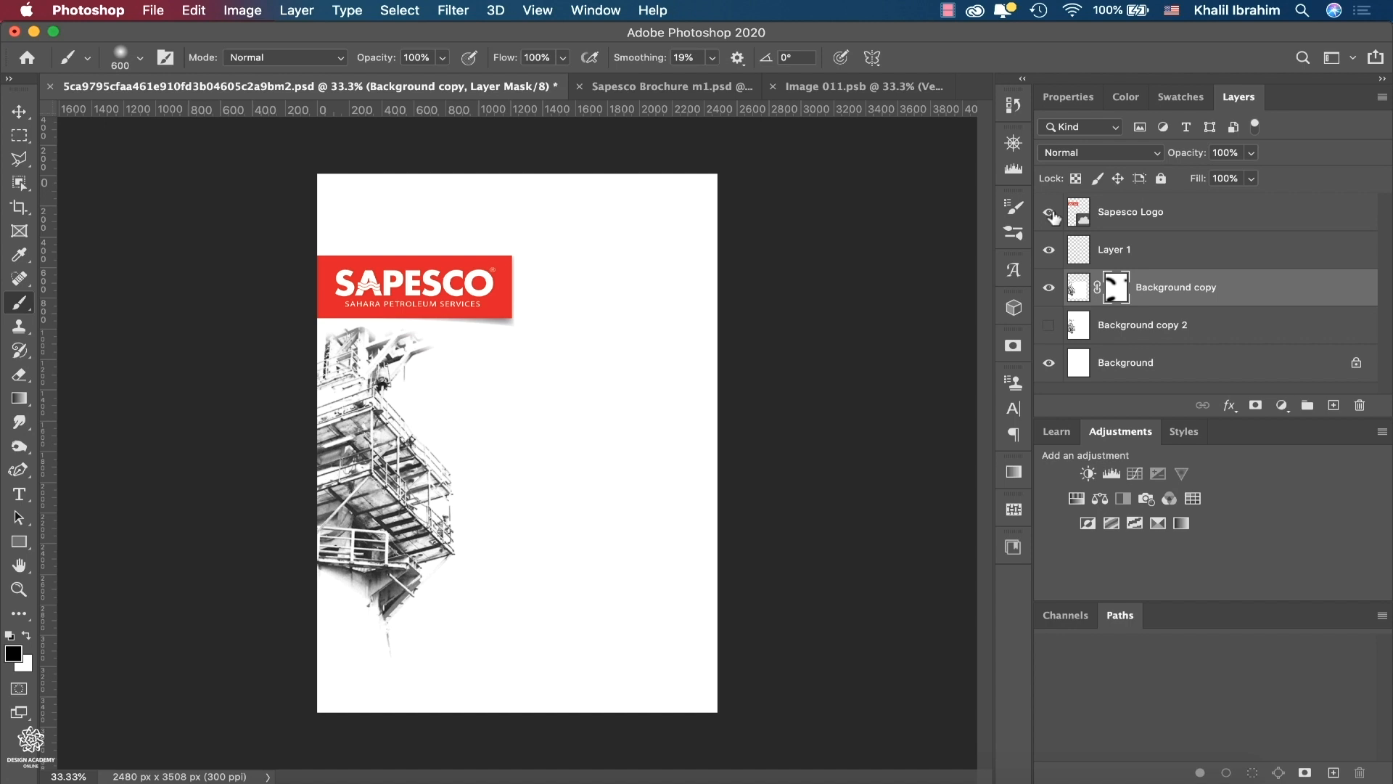
pyautogui.click(1049, 213)
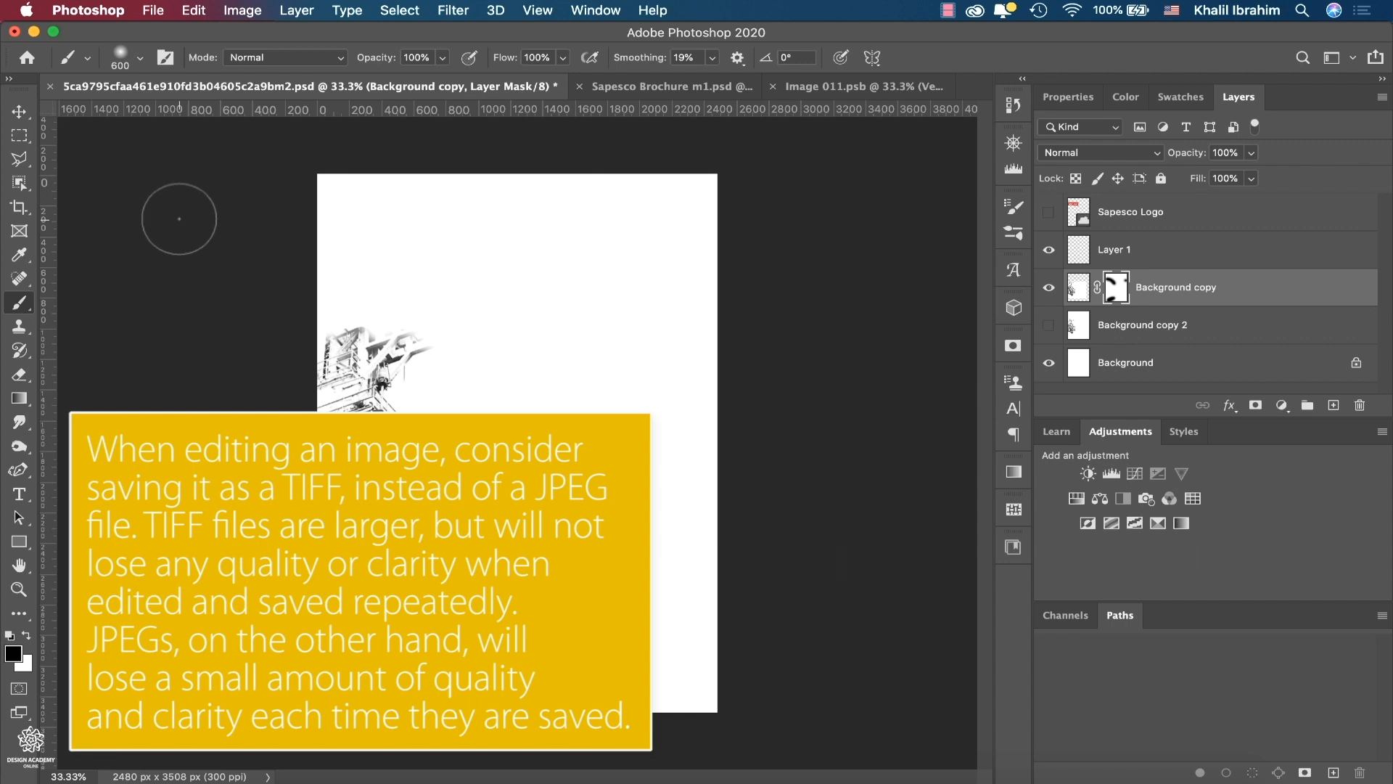
# - Look through the available file formats for saving the oil rig cover image as a new file, and cancel without saving
pyautogui.click(161, 14)
pyautogui.click(193, 218)
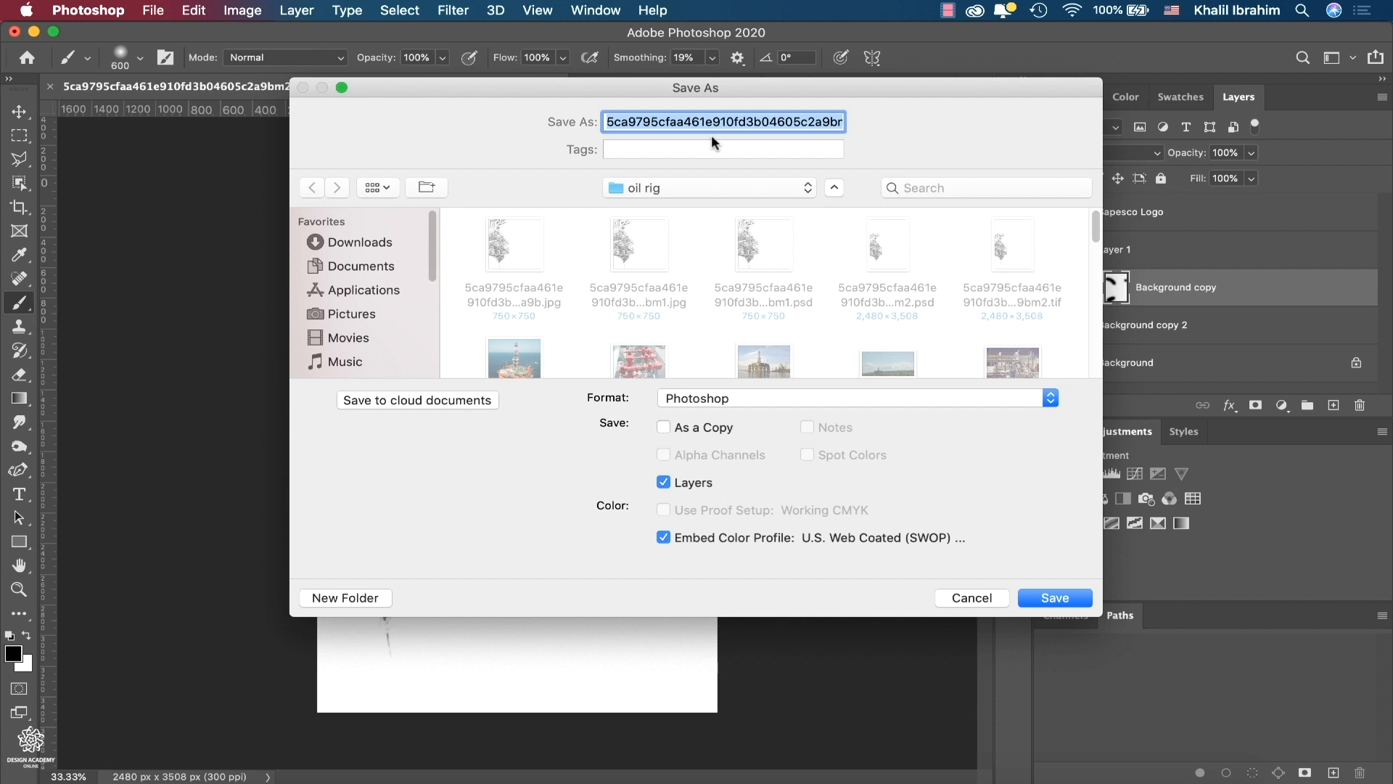
pyautogui.click(1050, 398)
pyautogui.click(871, 563)
pyautogui.click(972, 597)
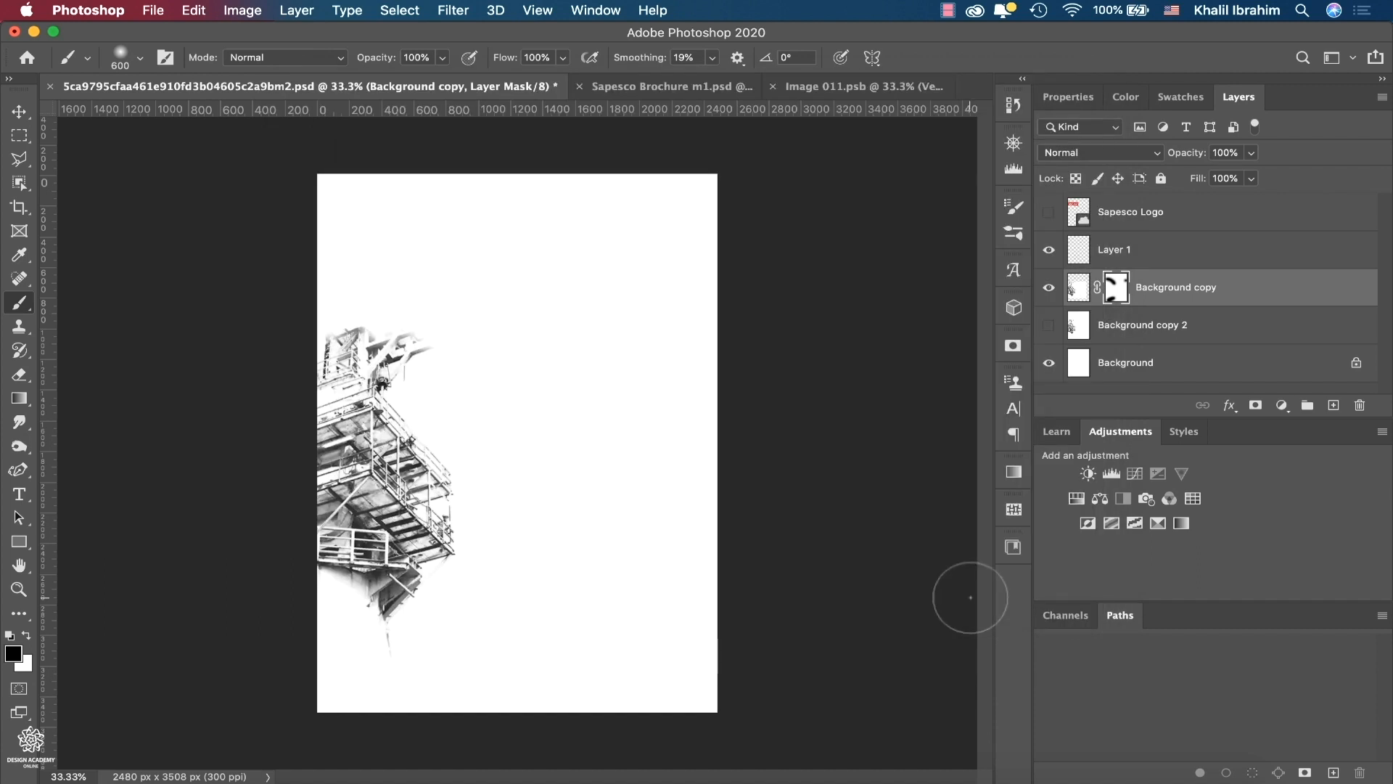
# - Switch to InDesign and draw a rectangle frame, 215 by 307 mm, from the spine to the outer bleed edges of page 3
pyautogui.click(1019, 780)
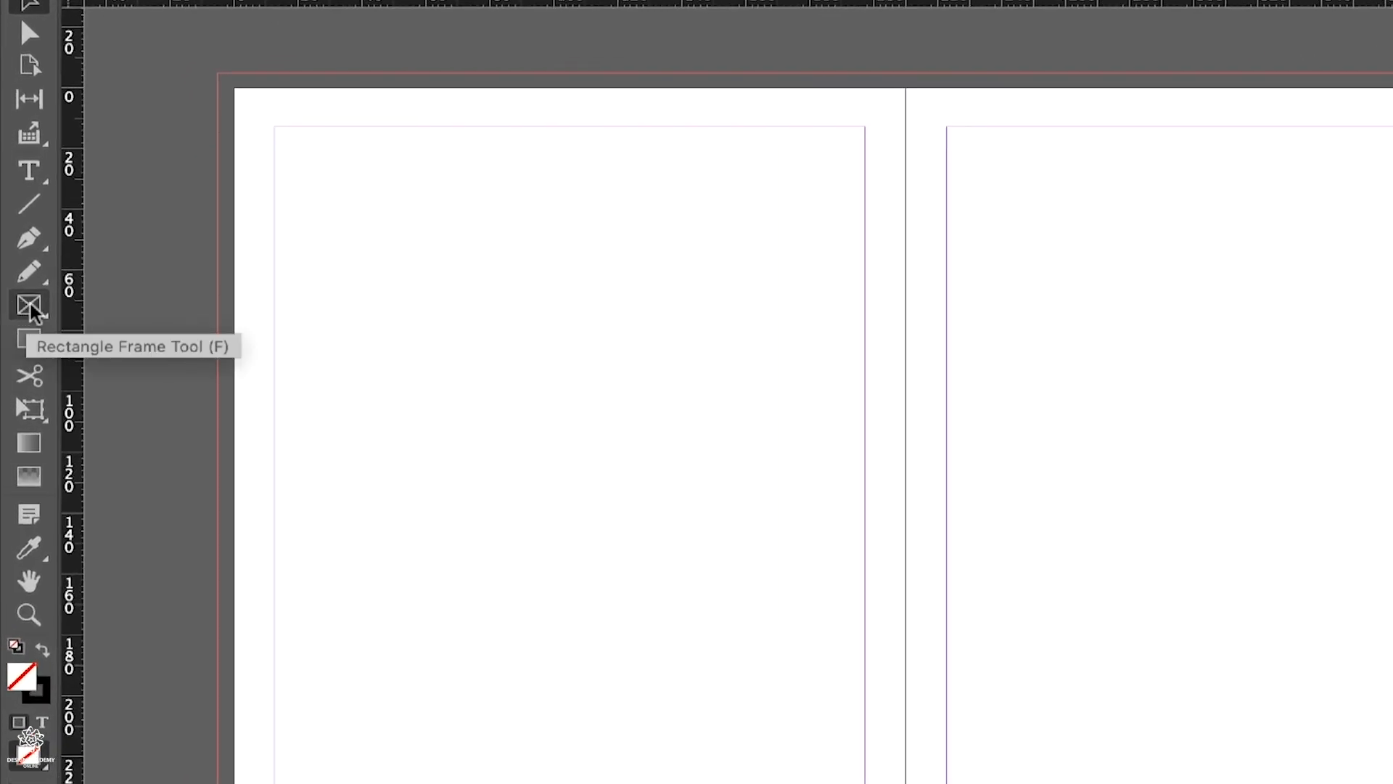
pyautogui.click(33, 309)
pyautogui.moveTo(904, 73); pyautogui.dragTo(1392, 783)
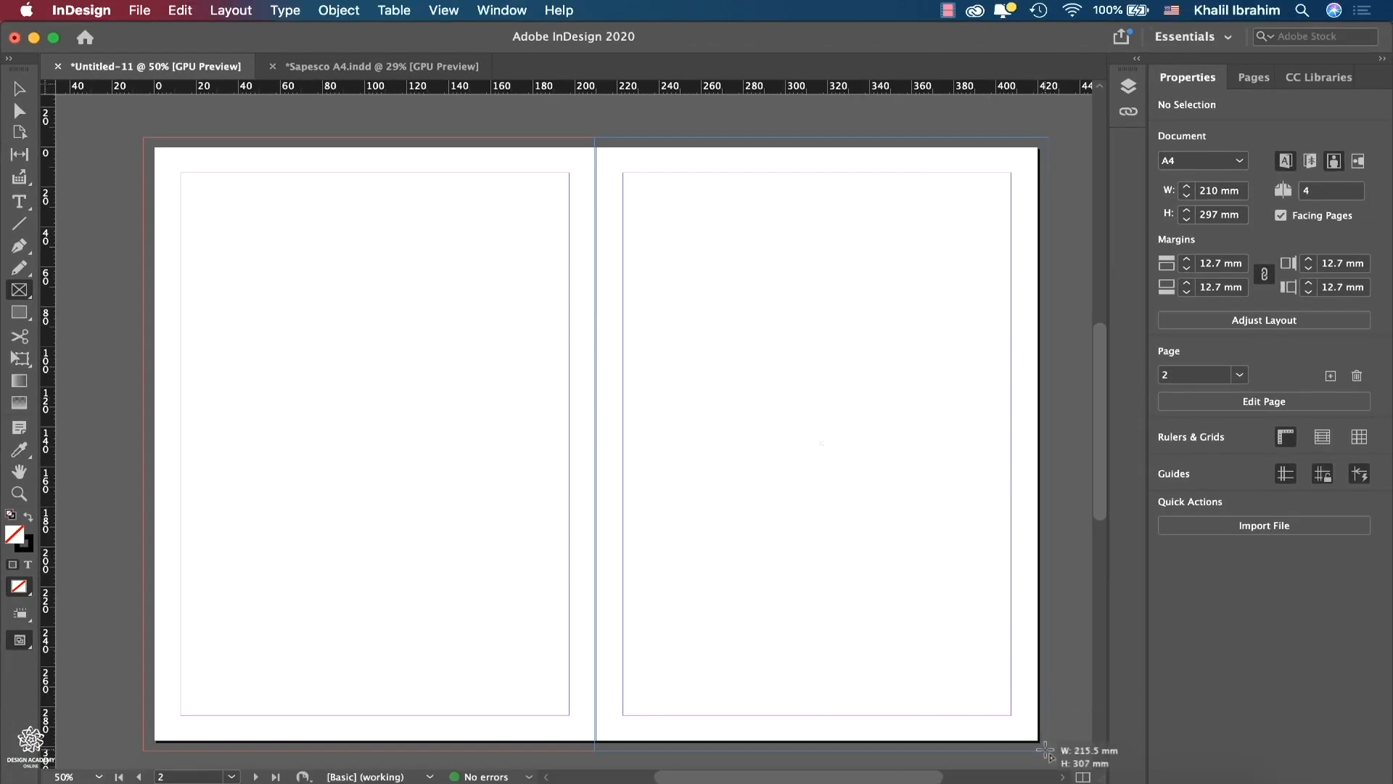
pyautogui.moveTo(1045, 751); pyautogui.dragTo(1049, 750)
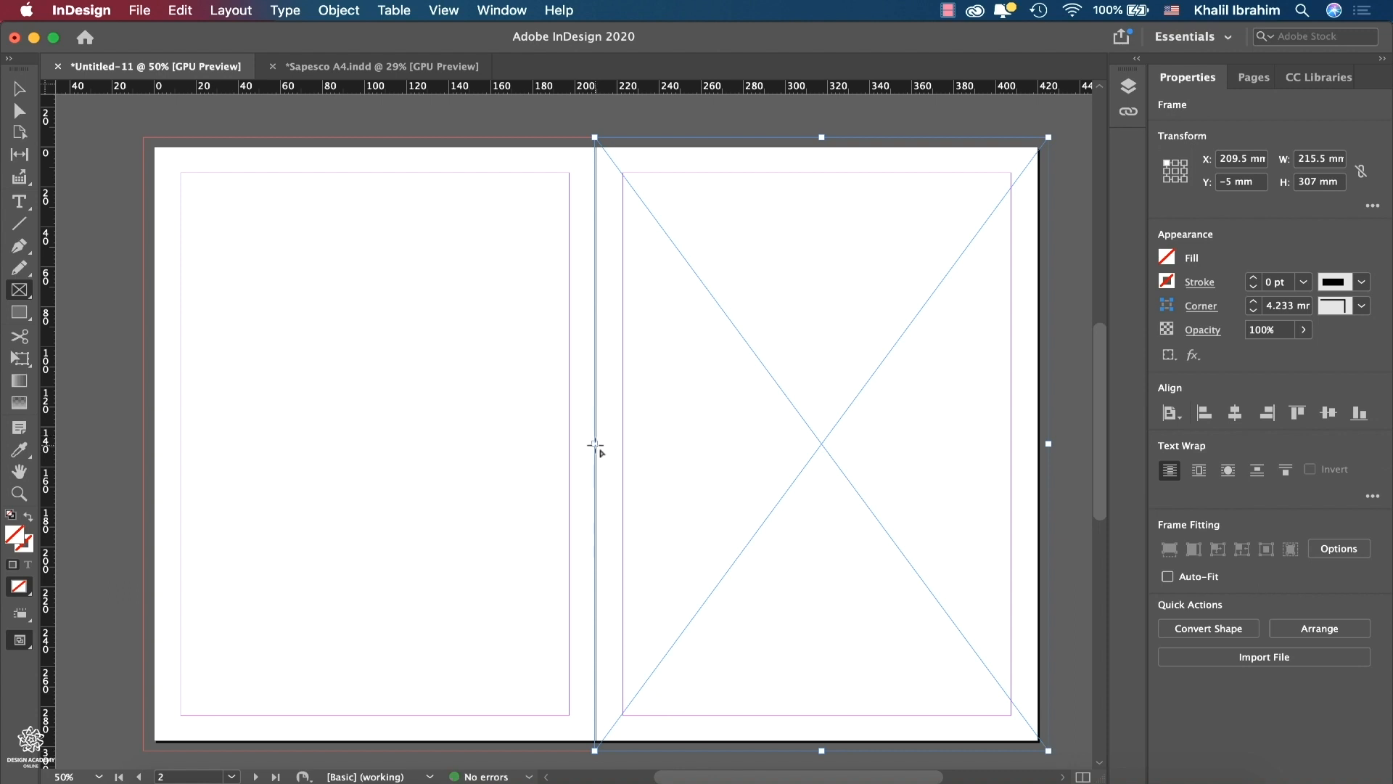
pyautogui.press('v')
pyautogui.moveTo(595, 445); pyautogui.dragTo(594, 444)
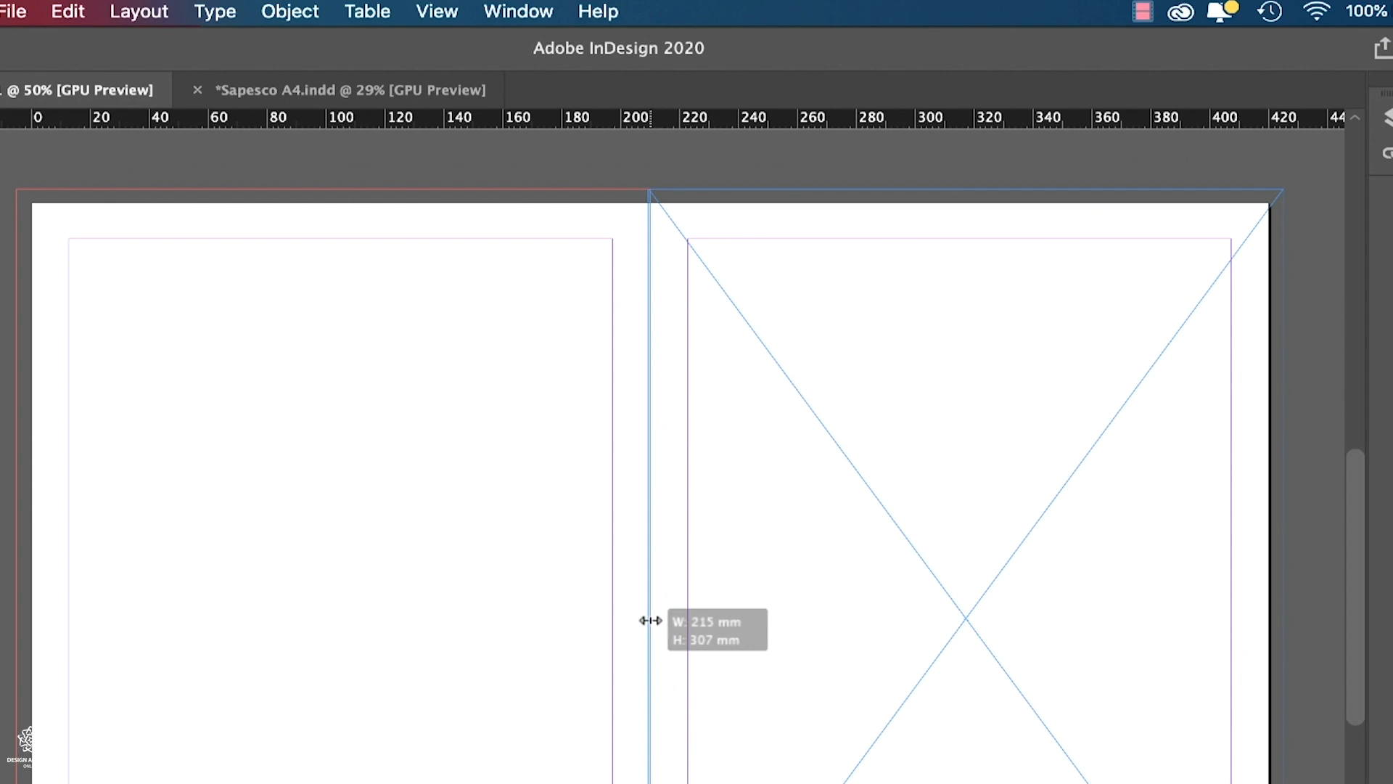
pyautogui.moveTo(651, 621); pyautogui.dragTo(648, 621)
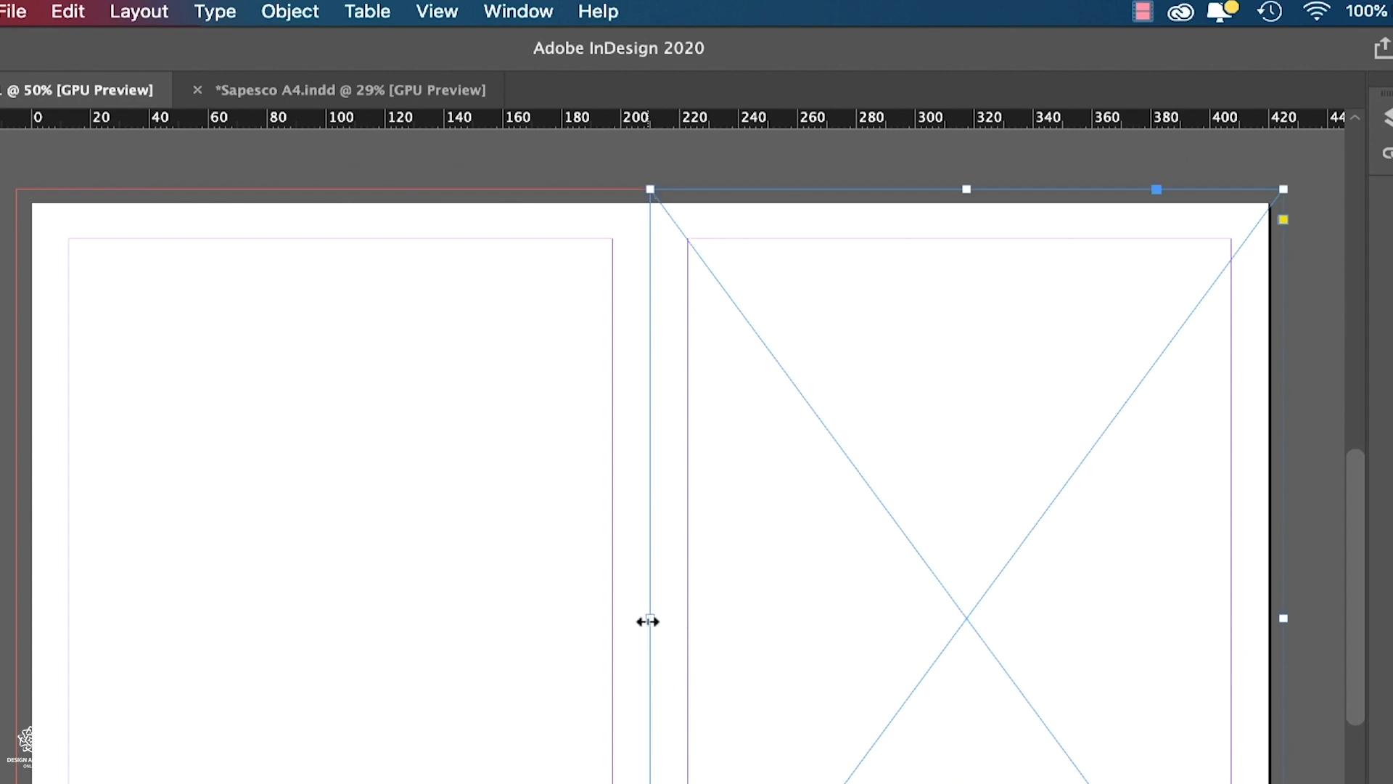
# - Check the Grids & Guides options for guide snapping and smart guides, leaving them unchanged
pyautogui.click(423, 11)
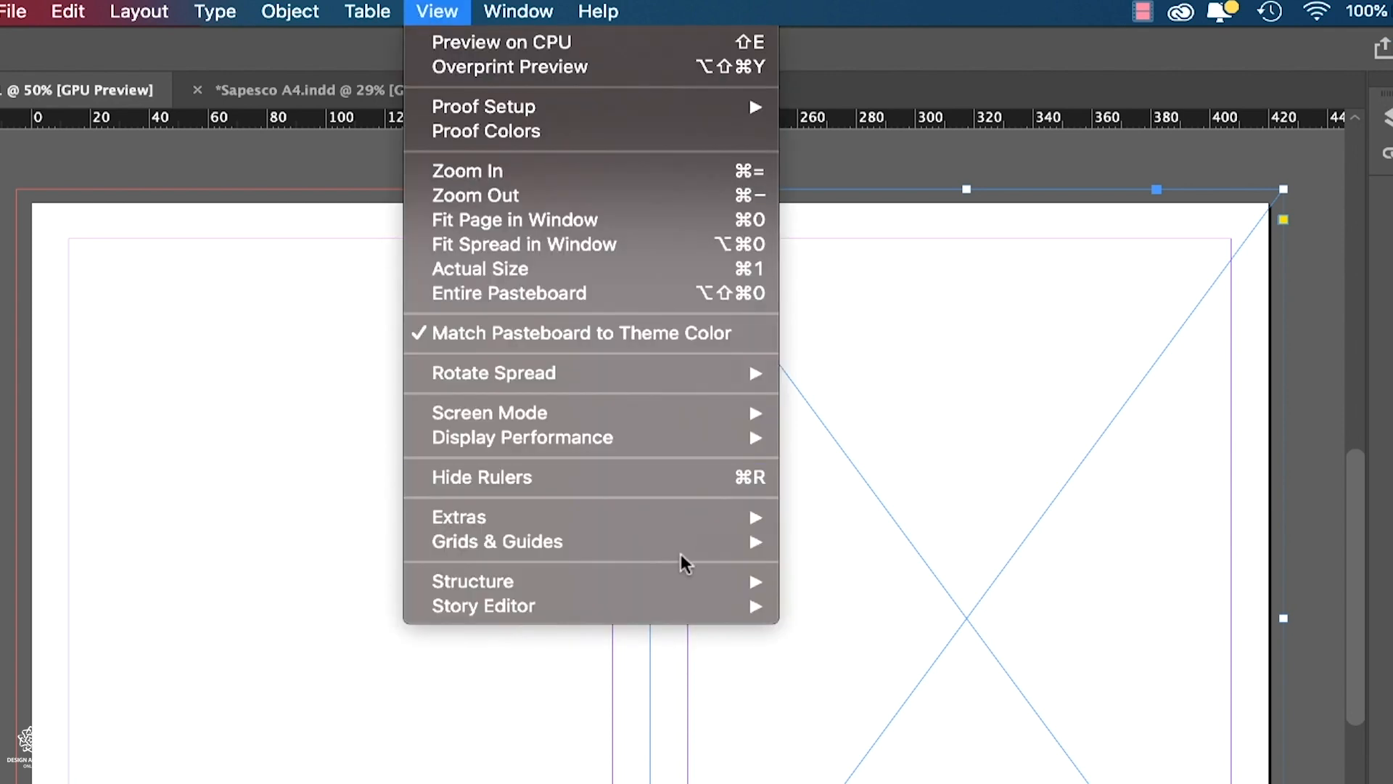
pyautogui.moveTo(697, 544)
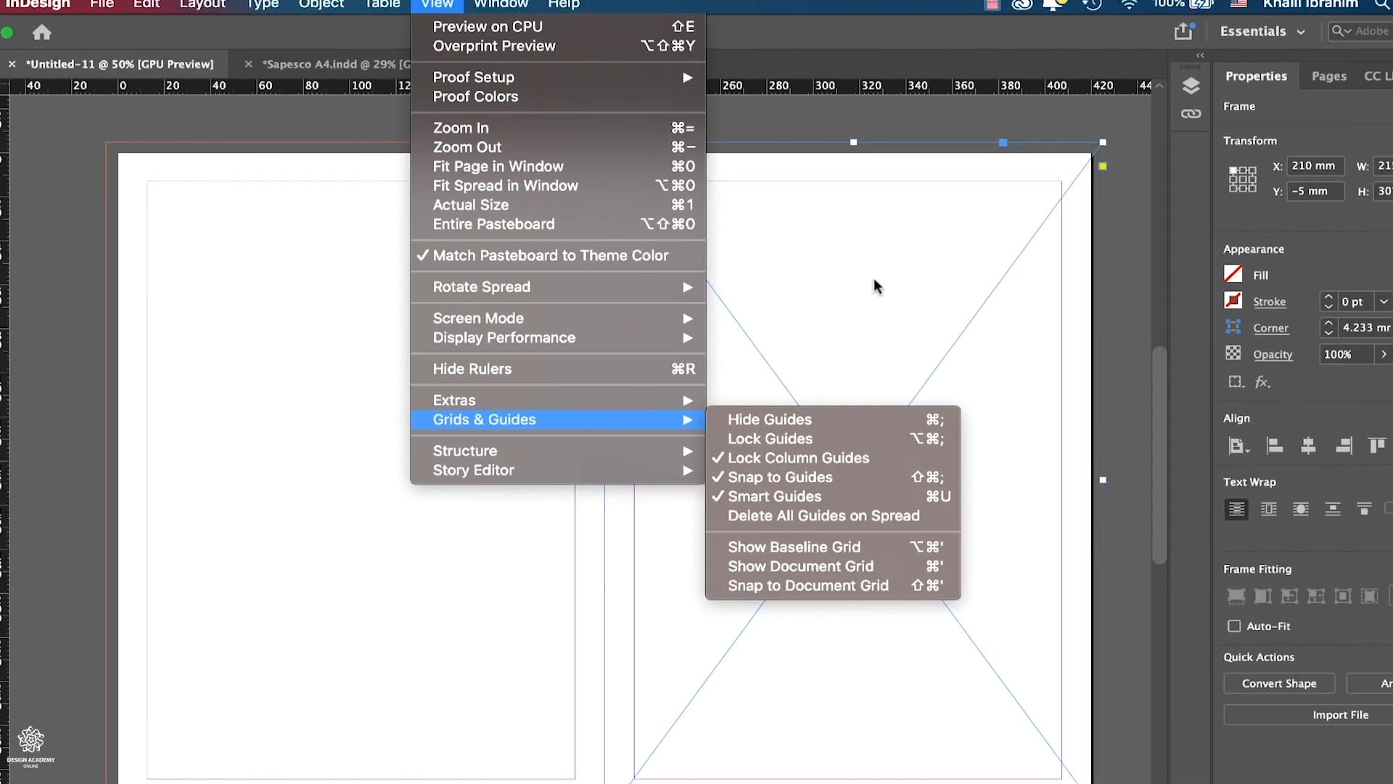
pyautogui.click(996, 358)
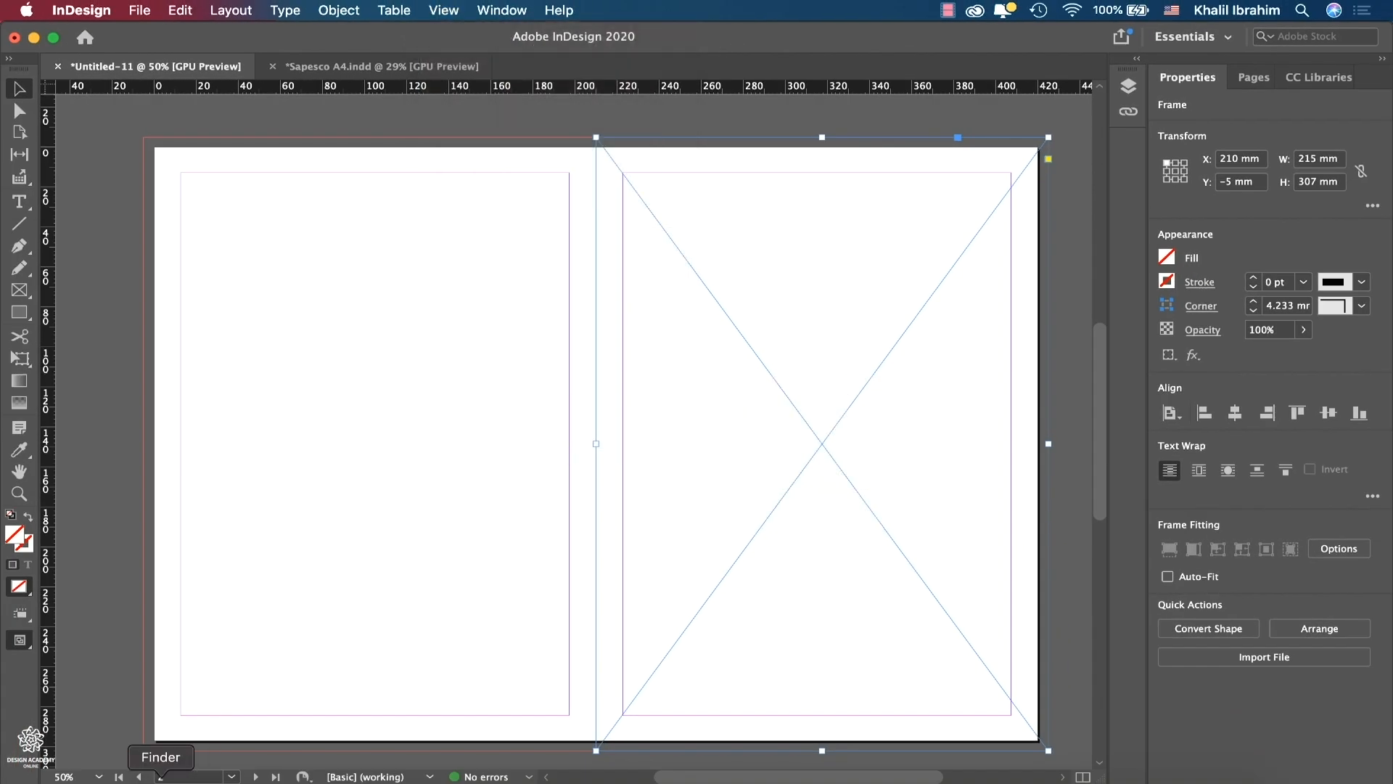
# - Place 5ca9795cfaa461e910fd3b04605c2a9bm2.tif from the Indesign Projects folder in Finder into the empty frame
pyautogui.click(205, 771)
pyautogui.click(372, 161)
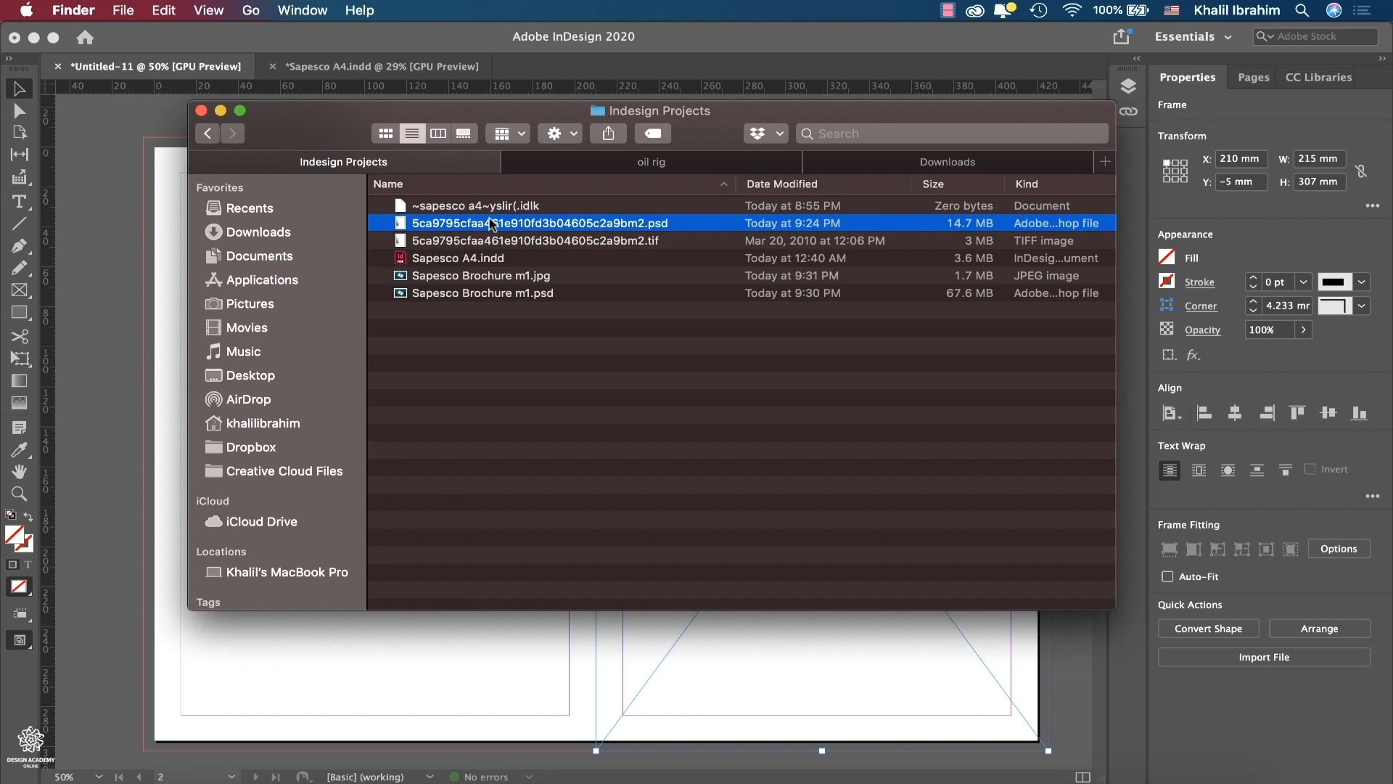
pyautogui.click(594, 244)
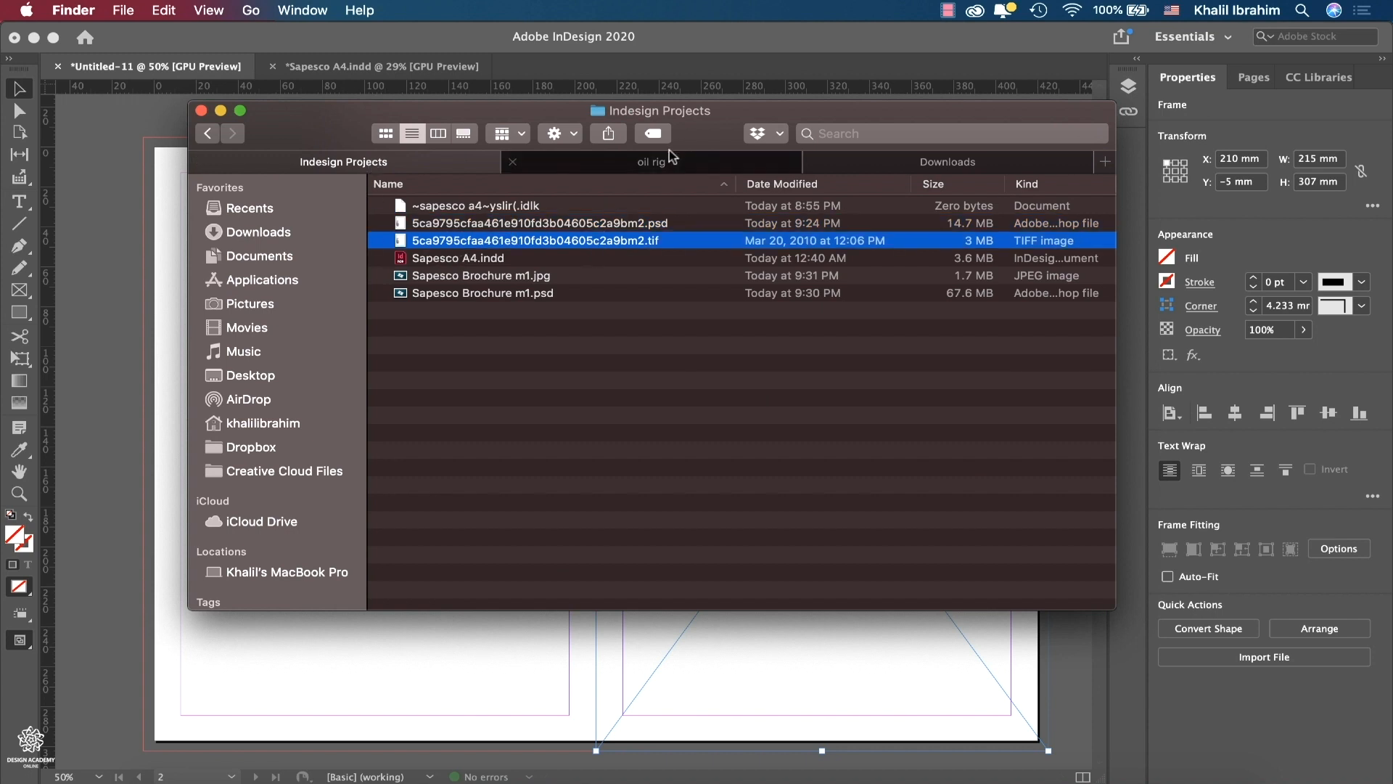
pyautogui.moveTo(703, 133); pyautogui.dragTo(495, 109)
pyautogui.moveTo(376, 220); pyautogui.dragTo(946, 610)
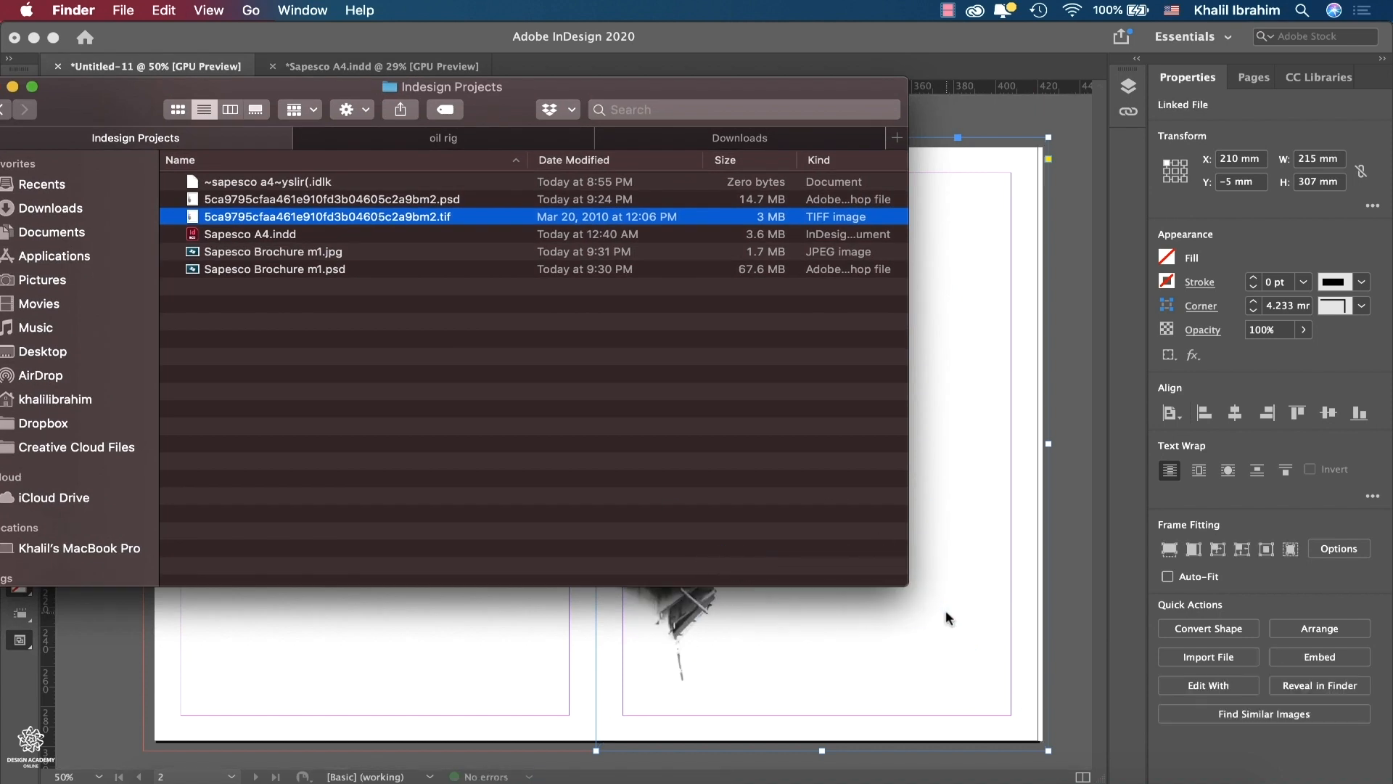
pyautogui.click(946, 610)
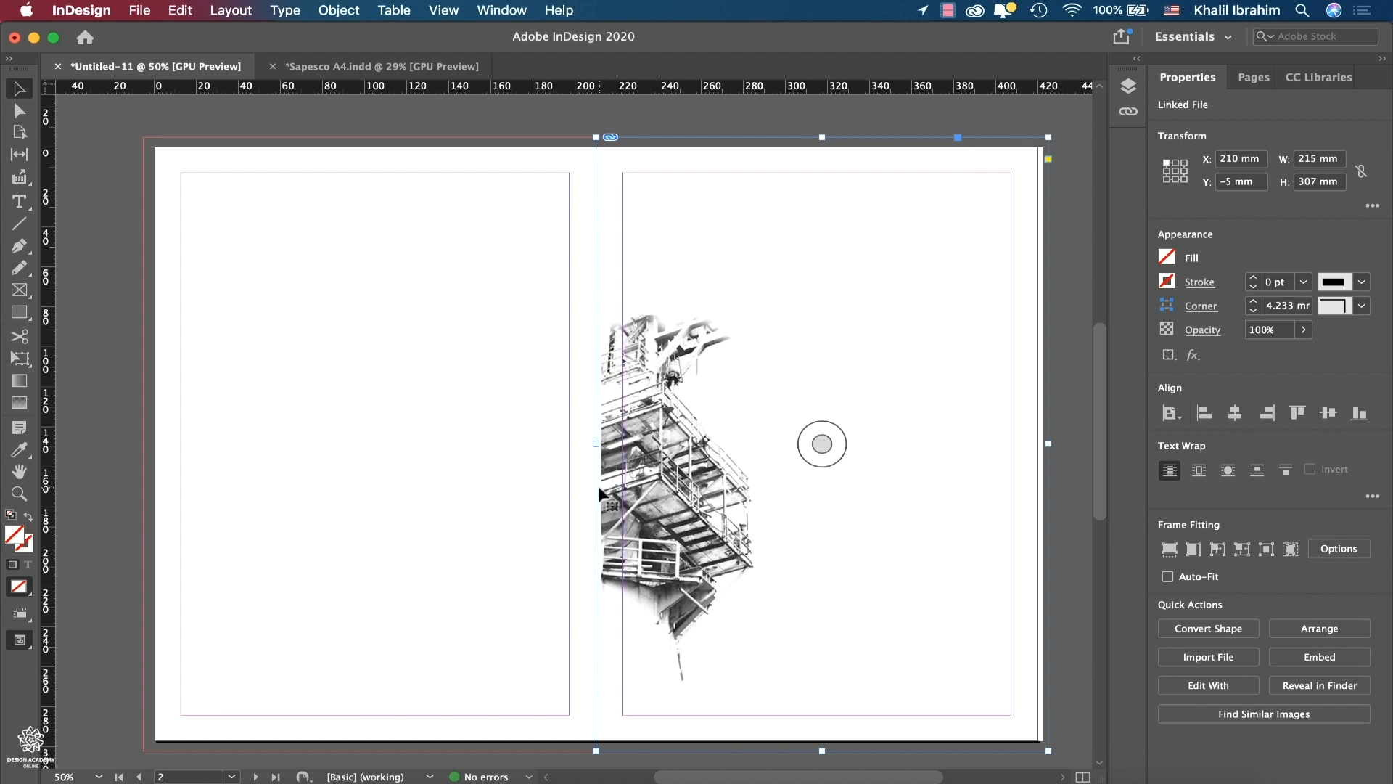
# - Inspect the gap along the spine, try cropping the image by shortening the frame to 191 mm, and restore its 307 mm height
pyautogui.scroll(6, 599, 494)
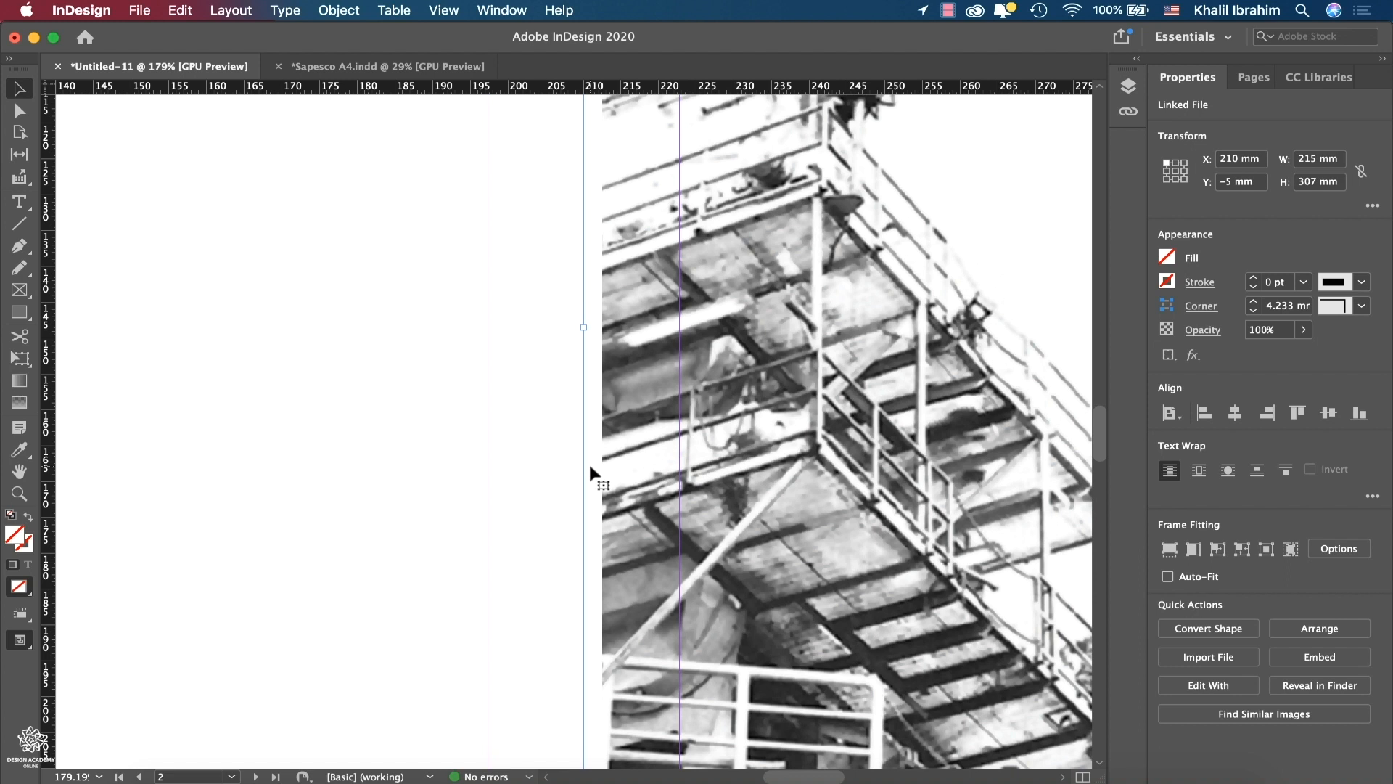
pyautogui.scroll(-8, 589, 467)
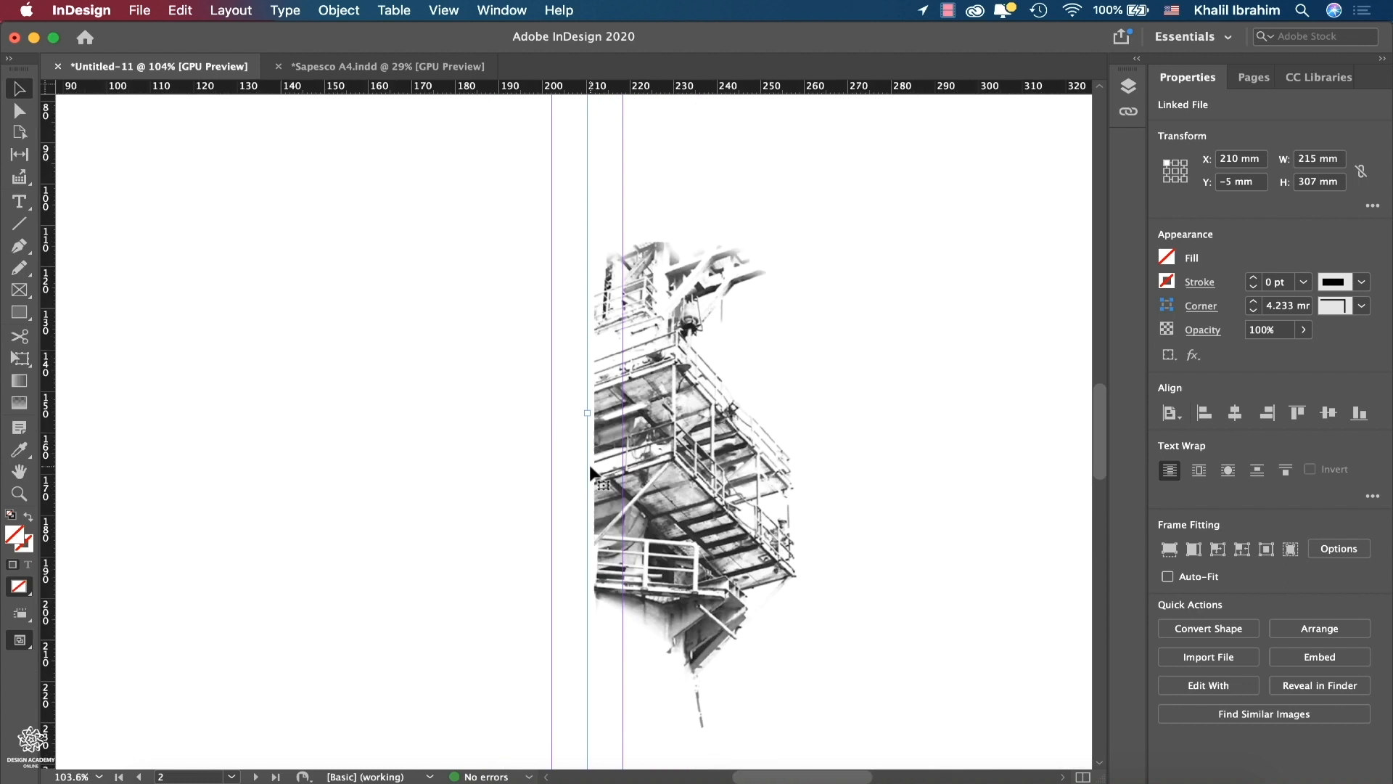
pyautogui.scroll(1, 590, 467)
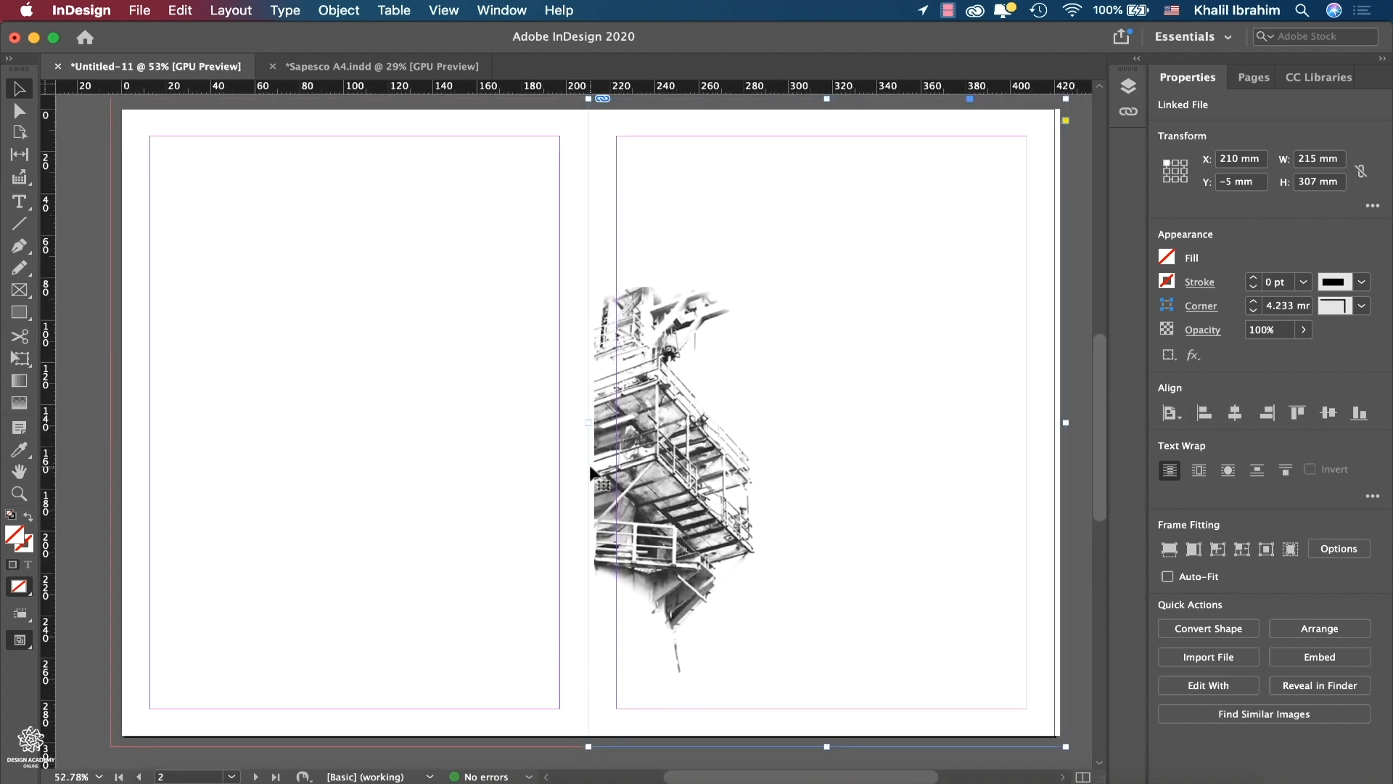
pyautogui.scroll(-2, 590, 468)
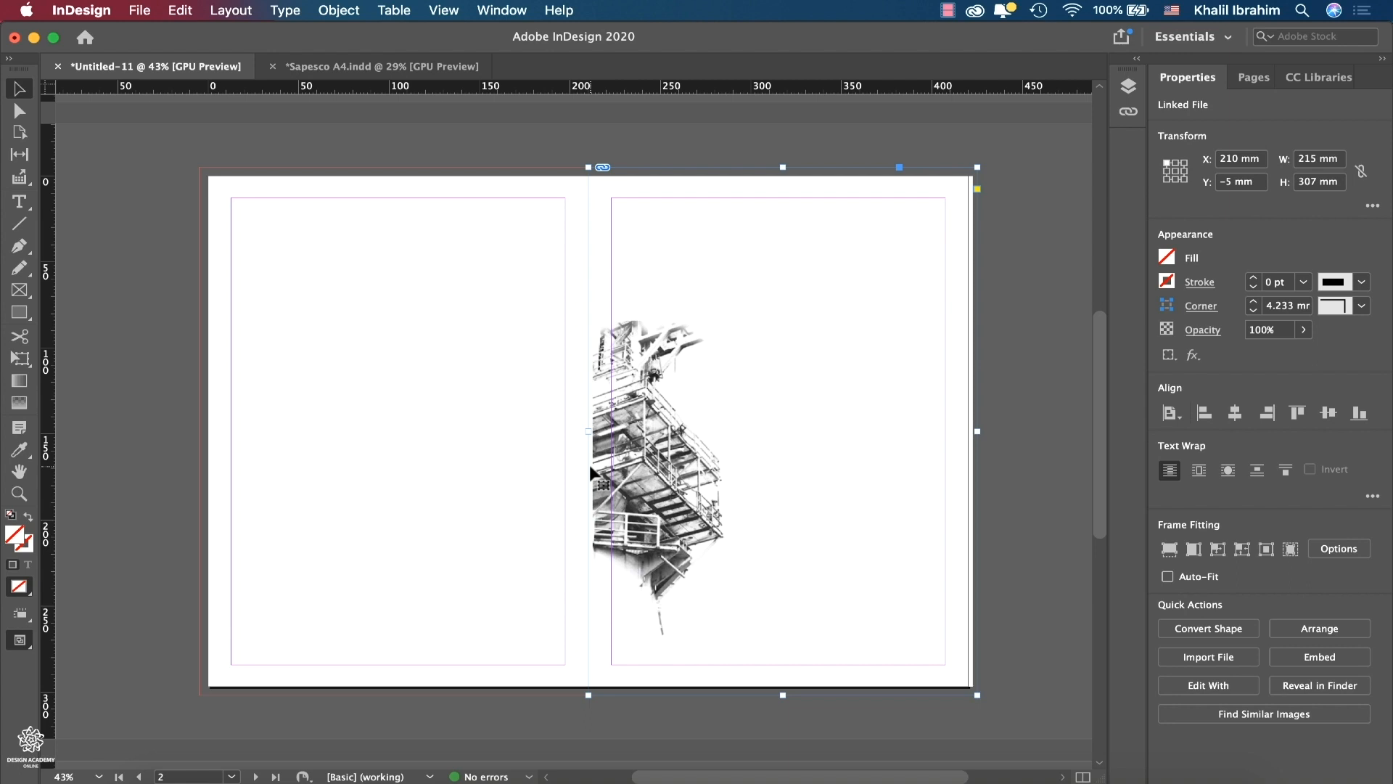
pyautogui.moveTo(783, 698); pyautogui.dragTo(784, 496)
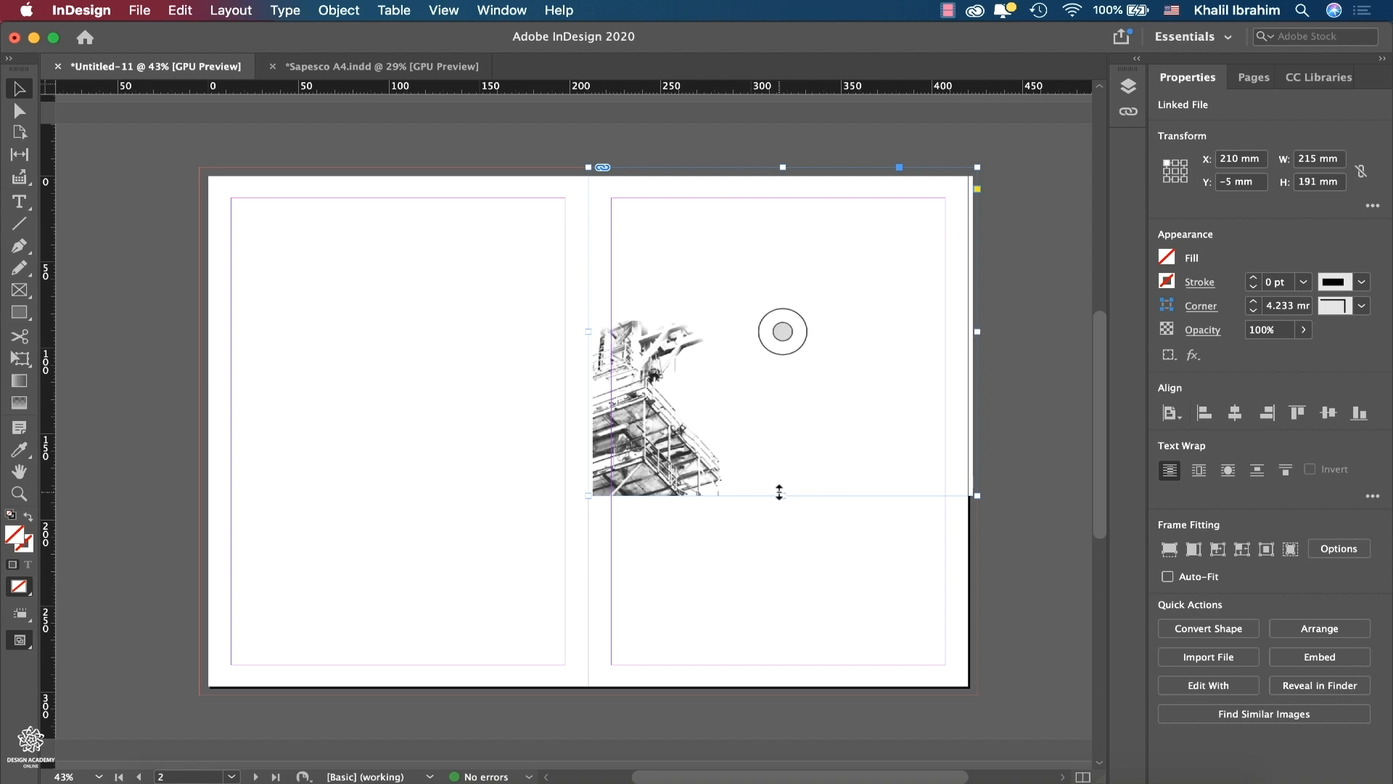
pyautogui.moveTo(779, 496); pyautogui.dragTo(775, 697)
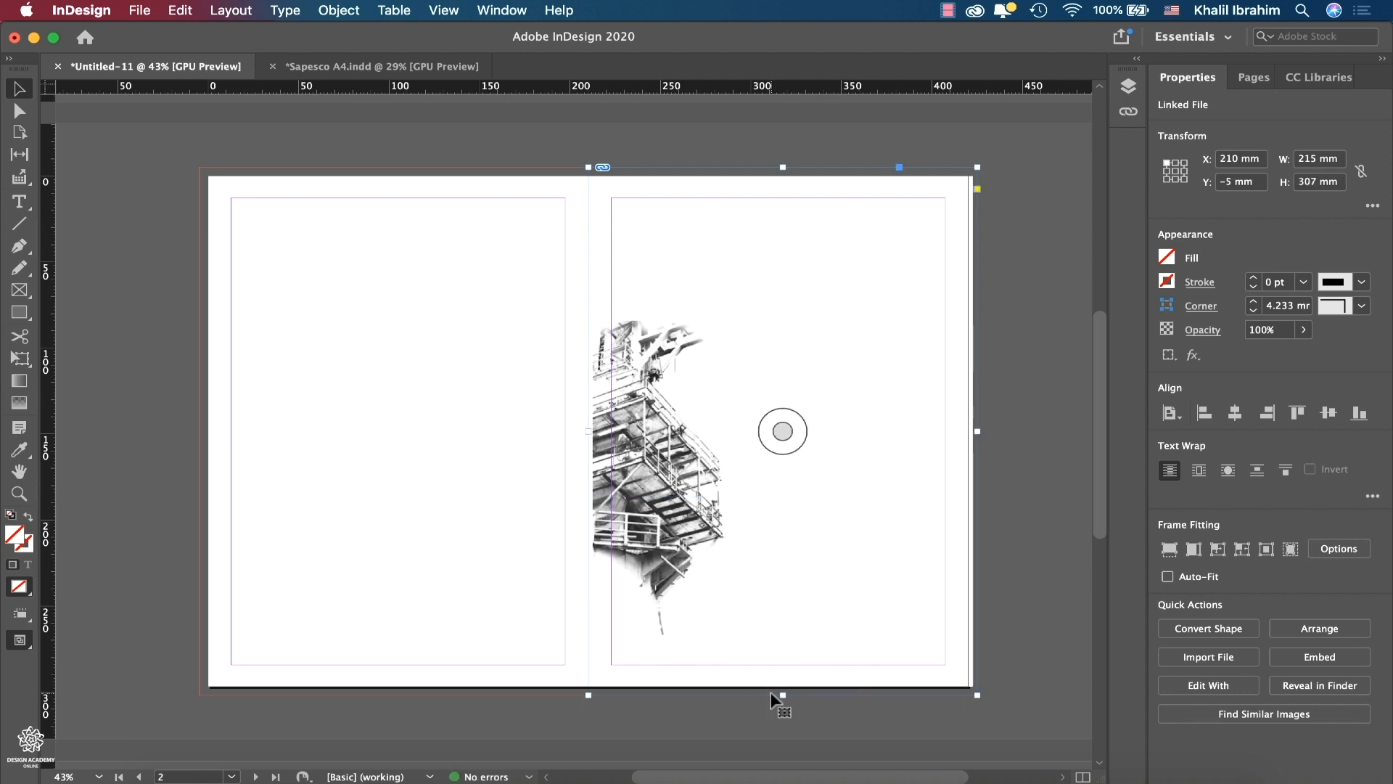
# - Try moving the frame with its image and shifting the image inside the frame, and undo the moves
pyautogui.moveTo(631, 524); pyautogui.dragTo(755, 491)
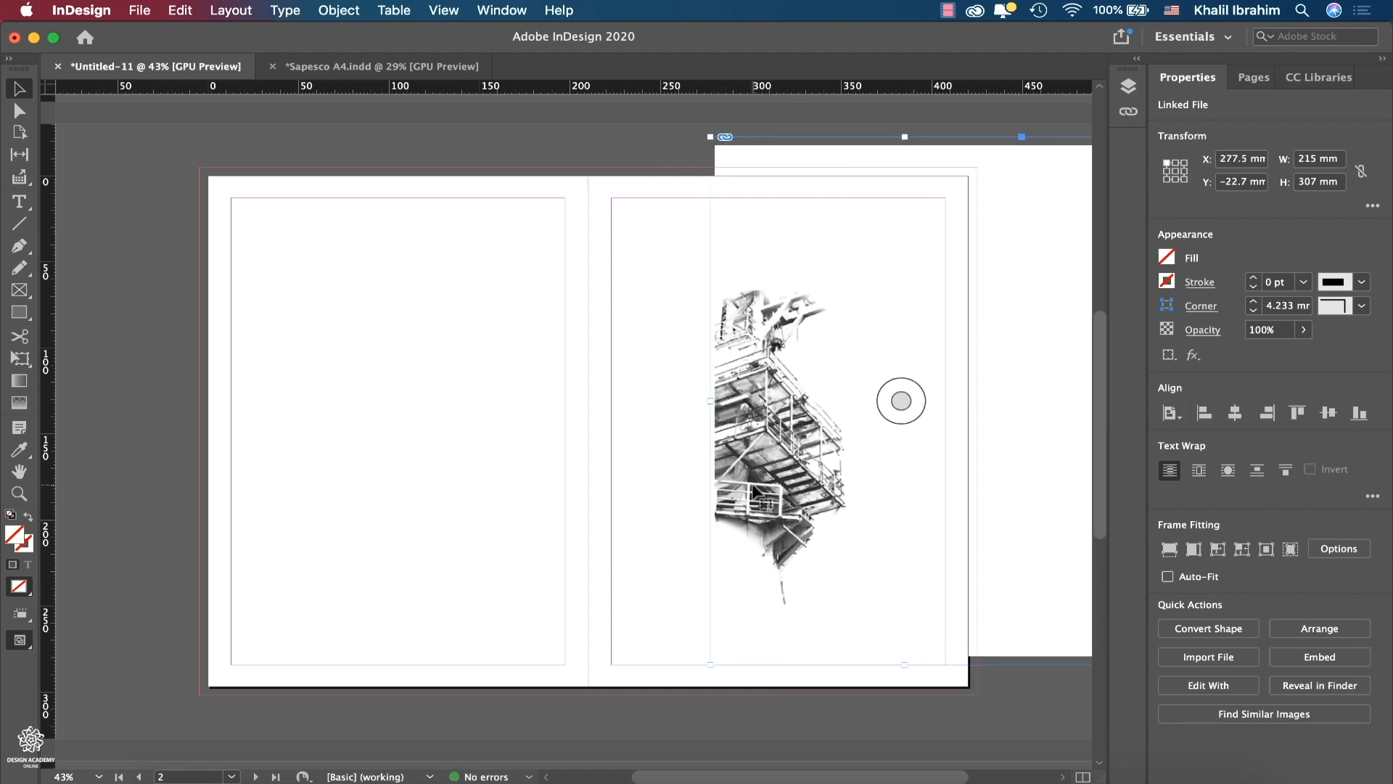
pyautogui.press('super+z')
pyautogui.press('super+z')
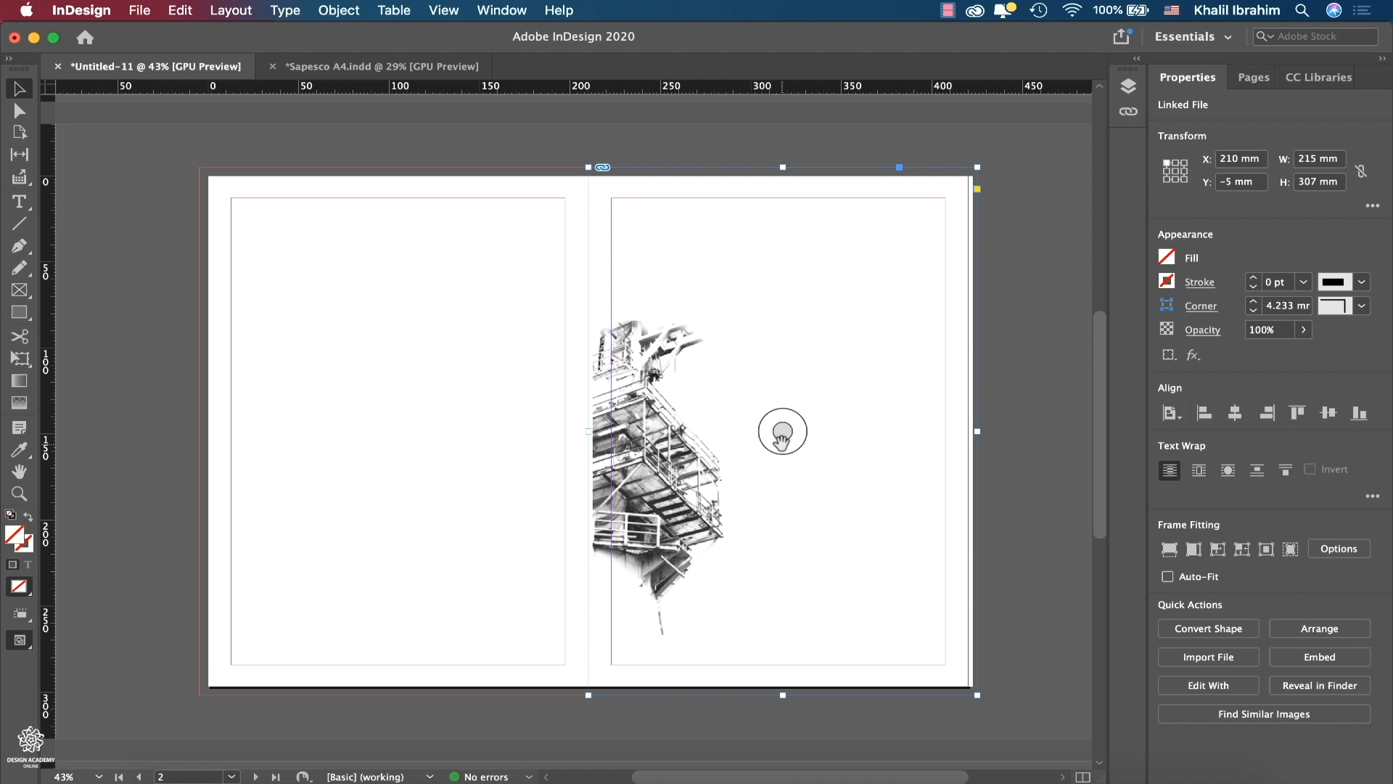
pyautogui.moveTo(782, 437); pyautogui.dragTo(828, 324)
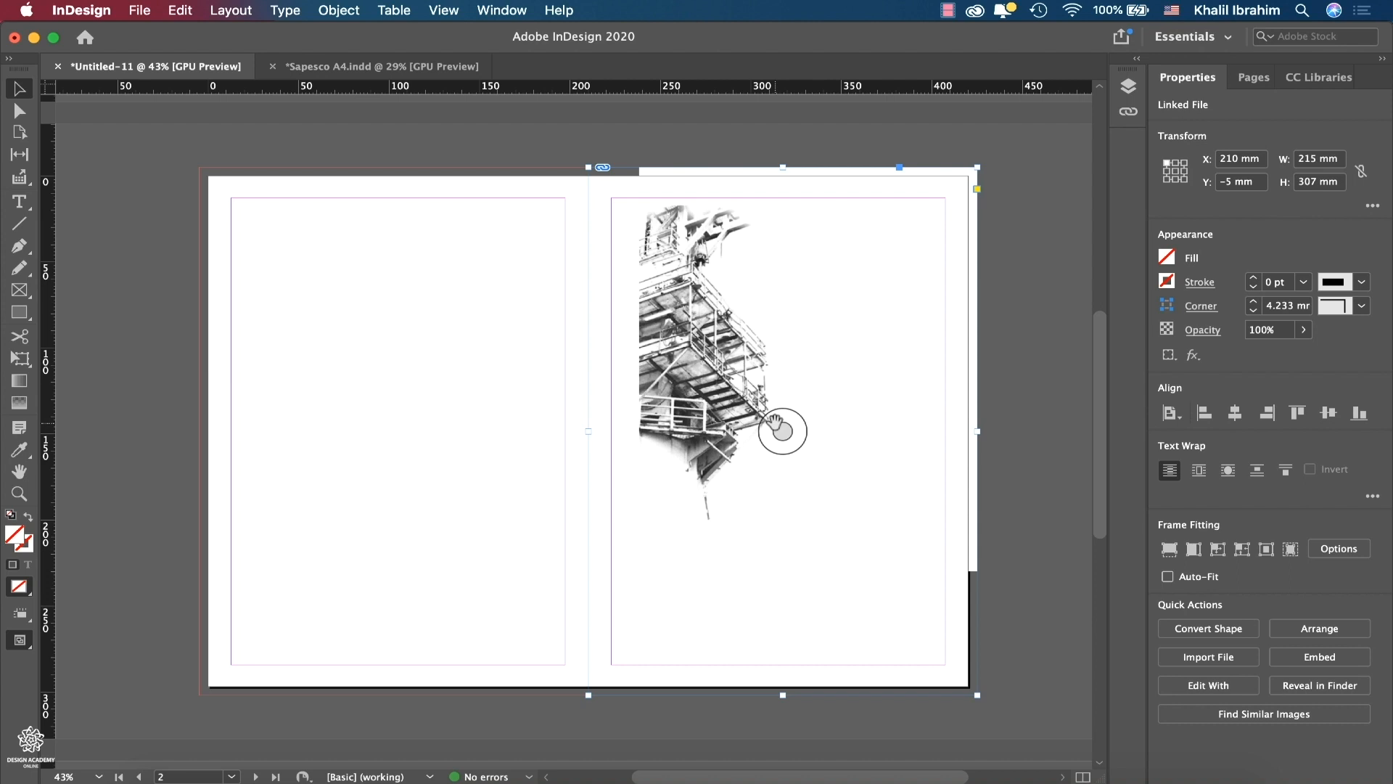
pyautogui.moveTo(777, 428); pyautogui.dragTo(734, 483)
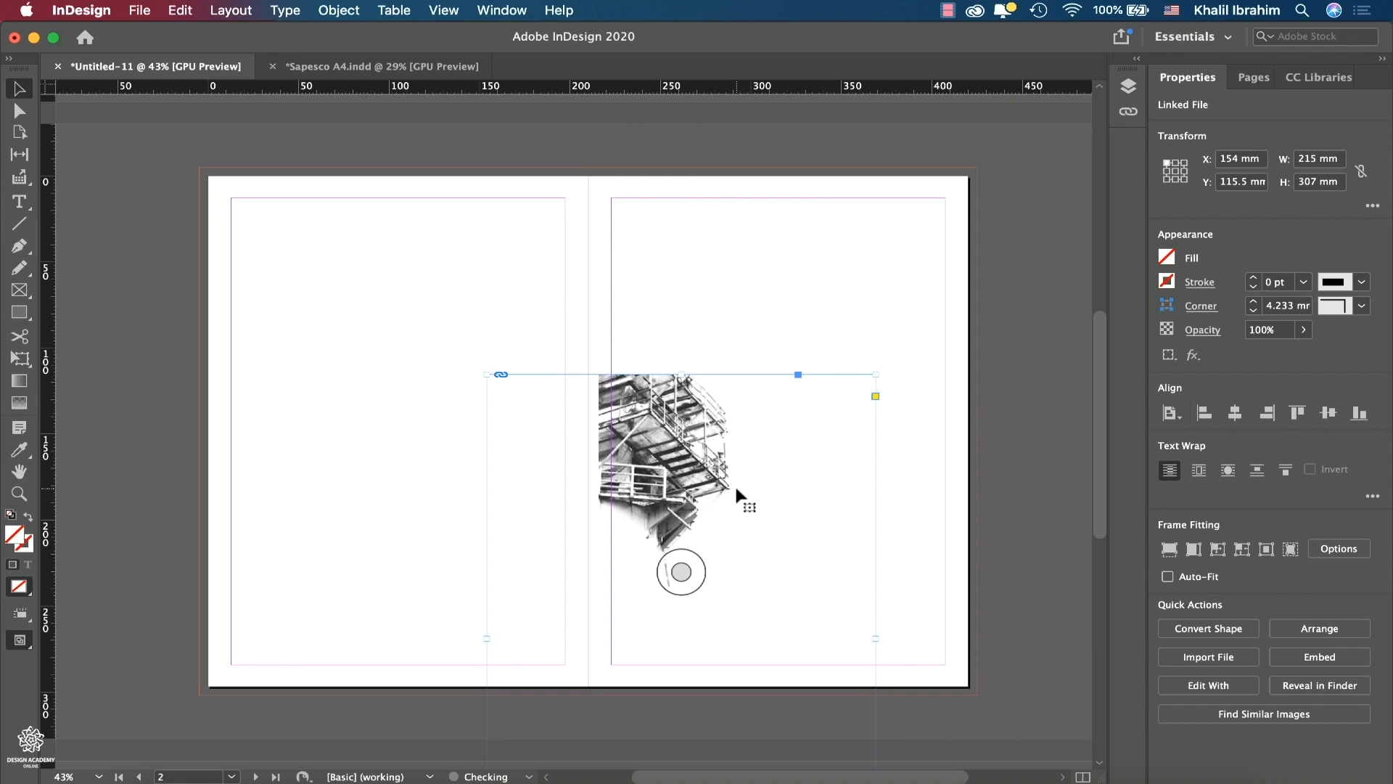
pyautogui.press('super+z')
pyautogui.press('super+z')
# - Reposition the oil rig image inside its frame so its left edge meets the spine, and select the frame
pyautogui.moveTo(789, 428); pyautogui.dragTo(737, 538)
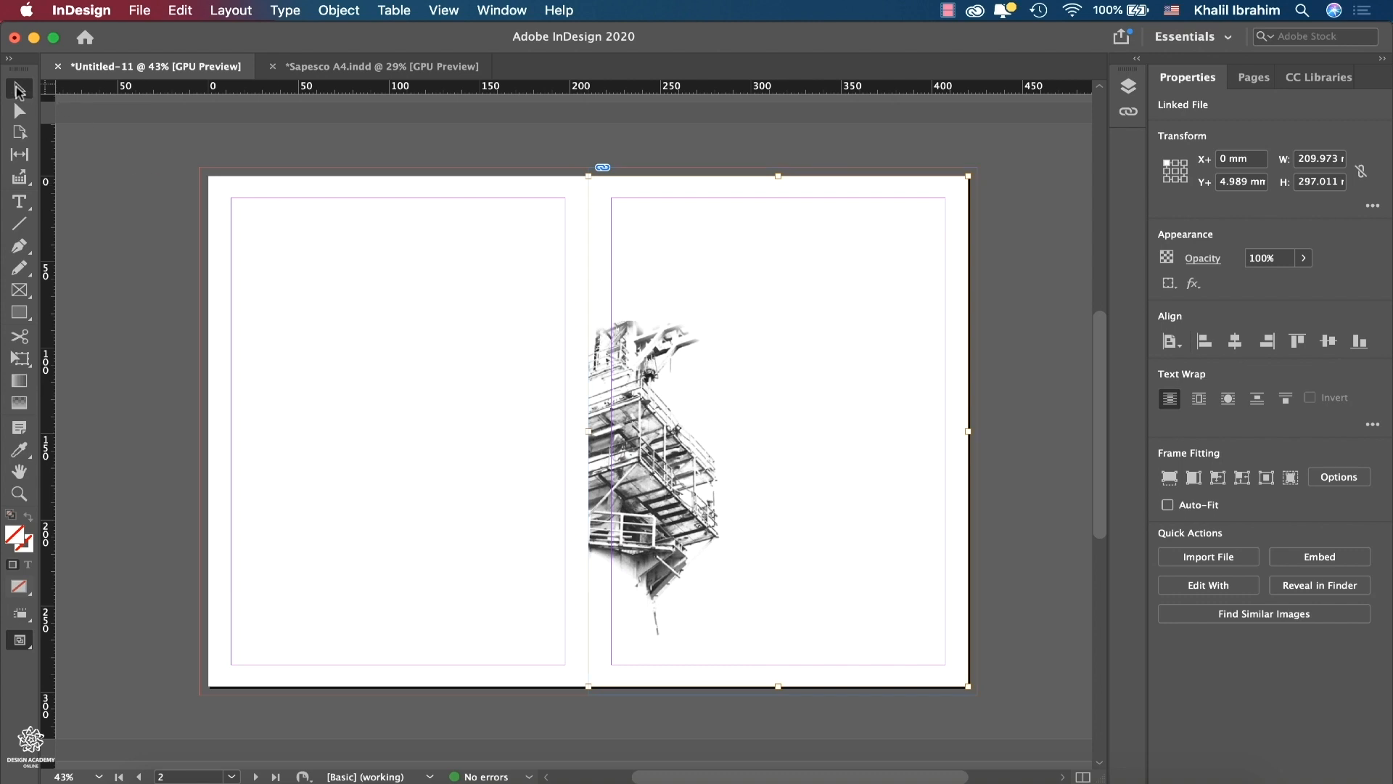
pyautogui.click(587, 377)
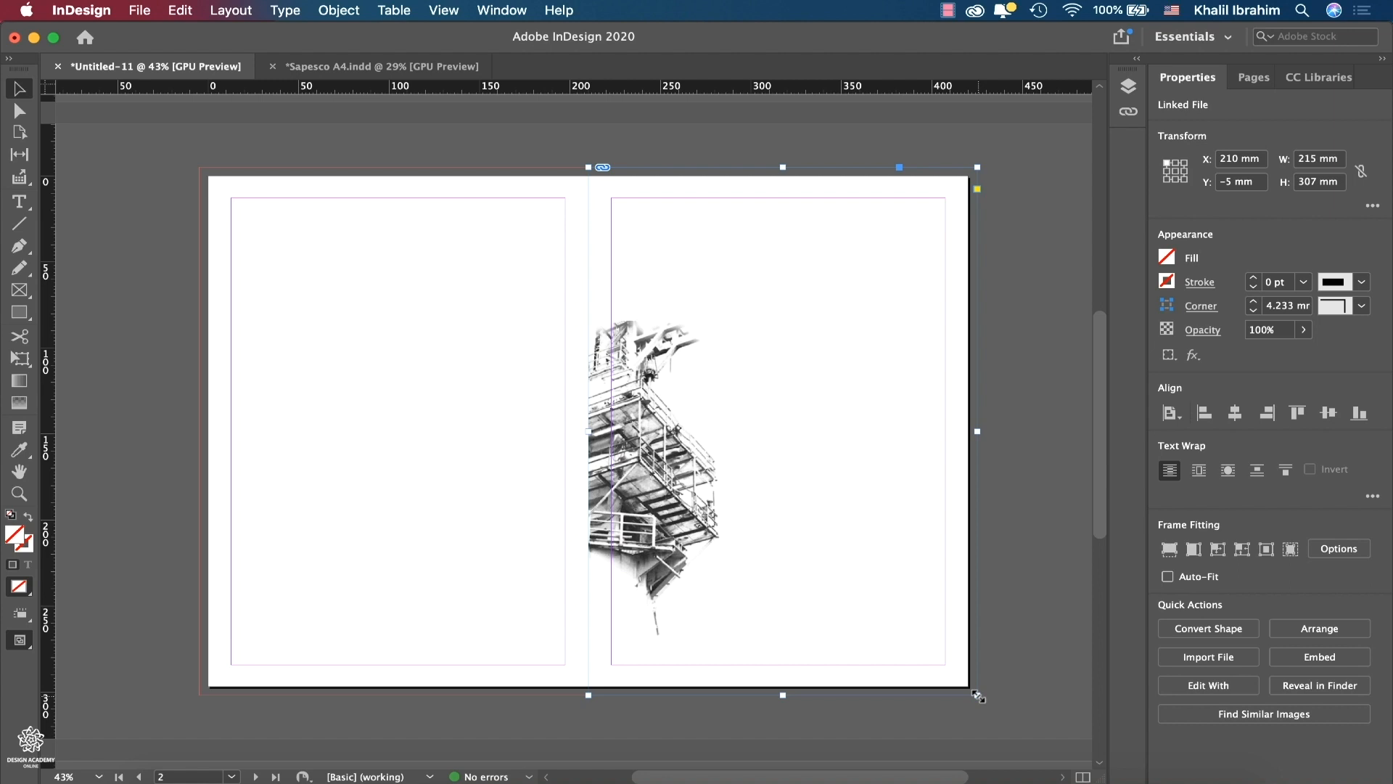
# - Try scaling the frame and image together to 172 by 245.6 mm, undo it, and scale them down only slightly
pyautogui.moveTo(978, 695); pyautogui.dragTo(873, 591)
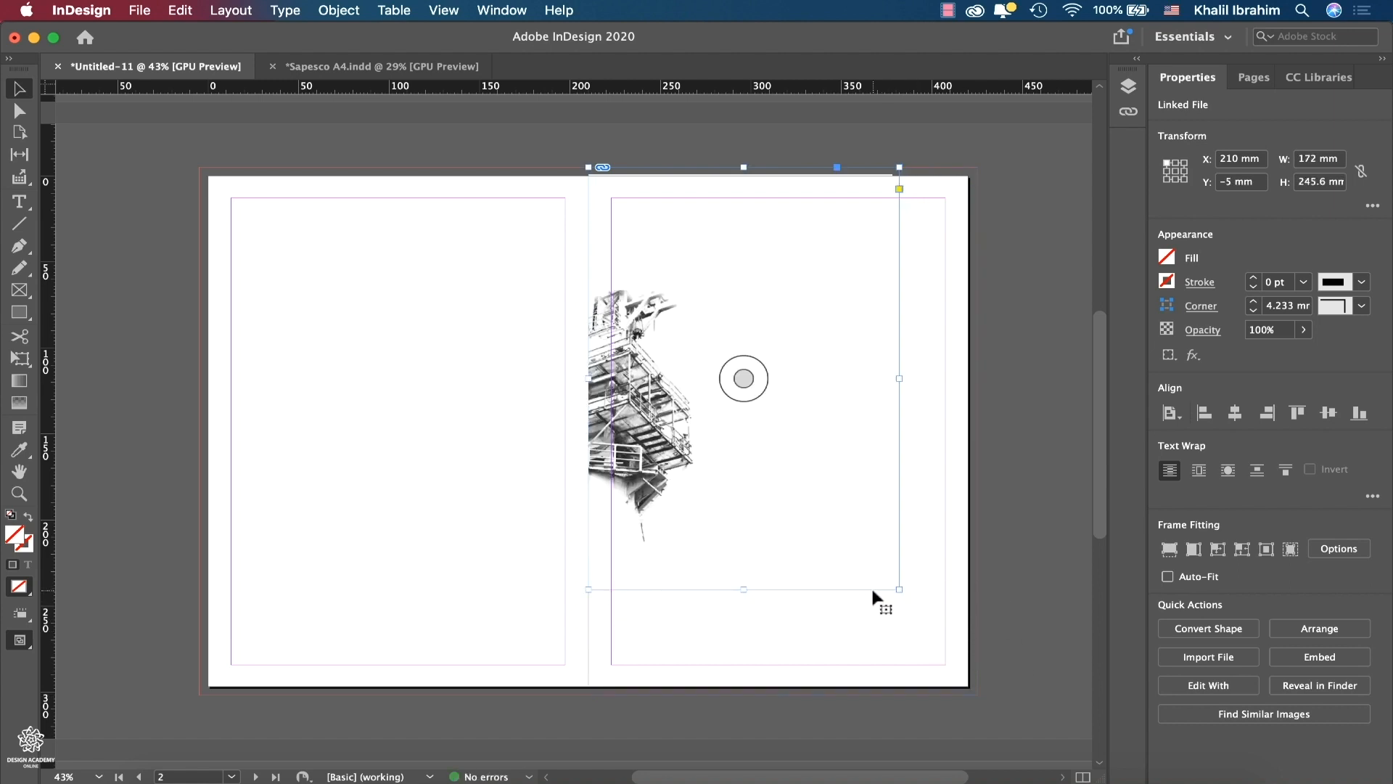
pyautogui.press('super+z')
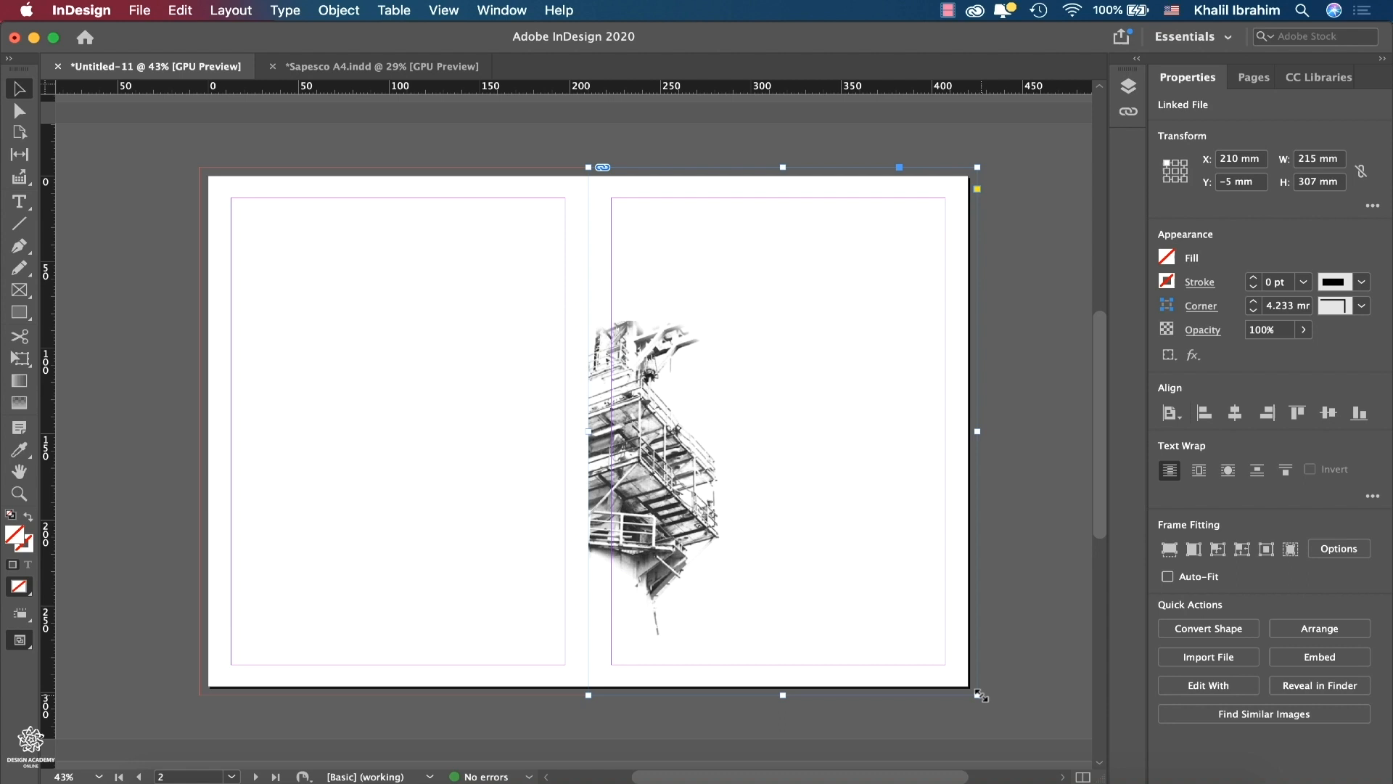
pyautogui.moveTo(979, 695); pyautogui.dragTo(943, 679)
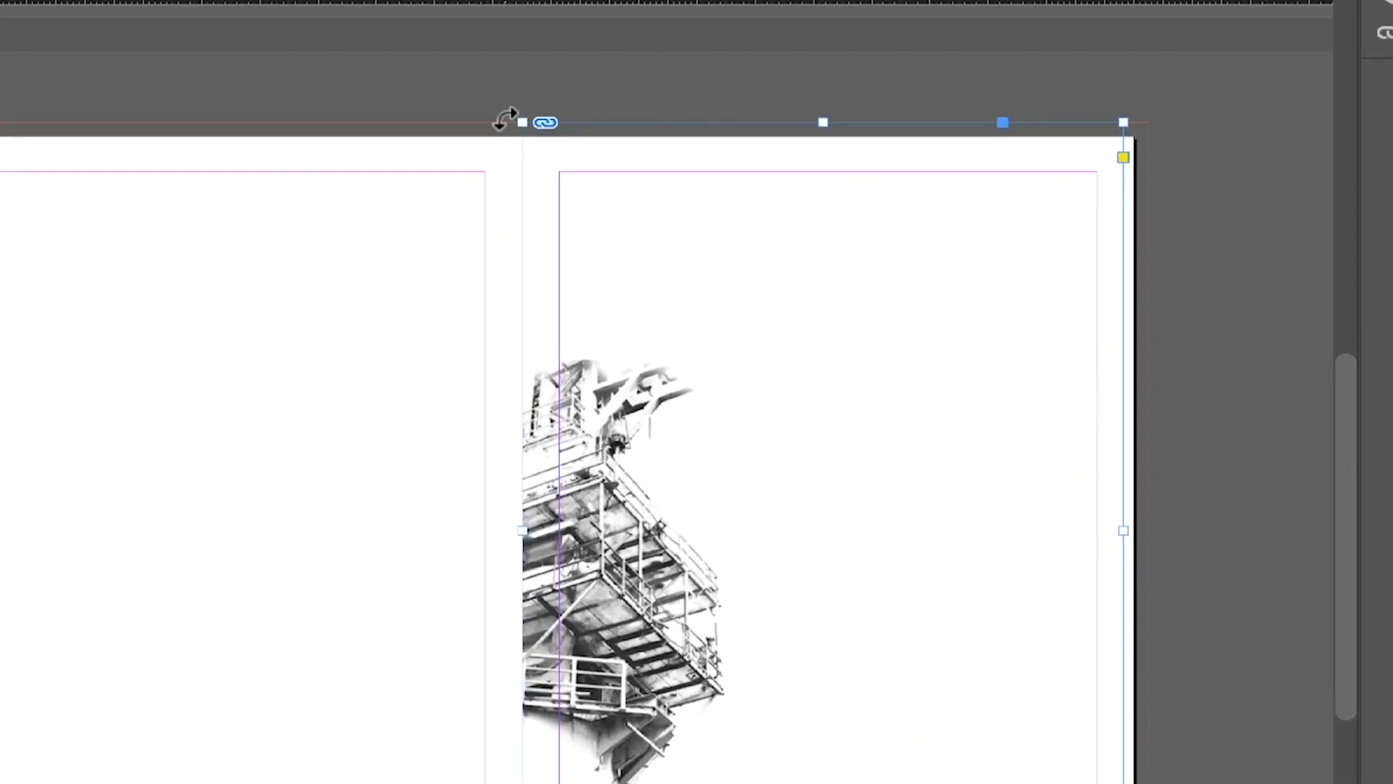
# - Open the placed cover image's link details and review its colour space, status, file size, actual and effective resolution, and dimensions
pyautogui.moveTo(546, 132)
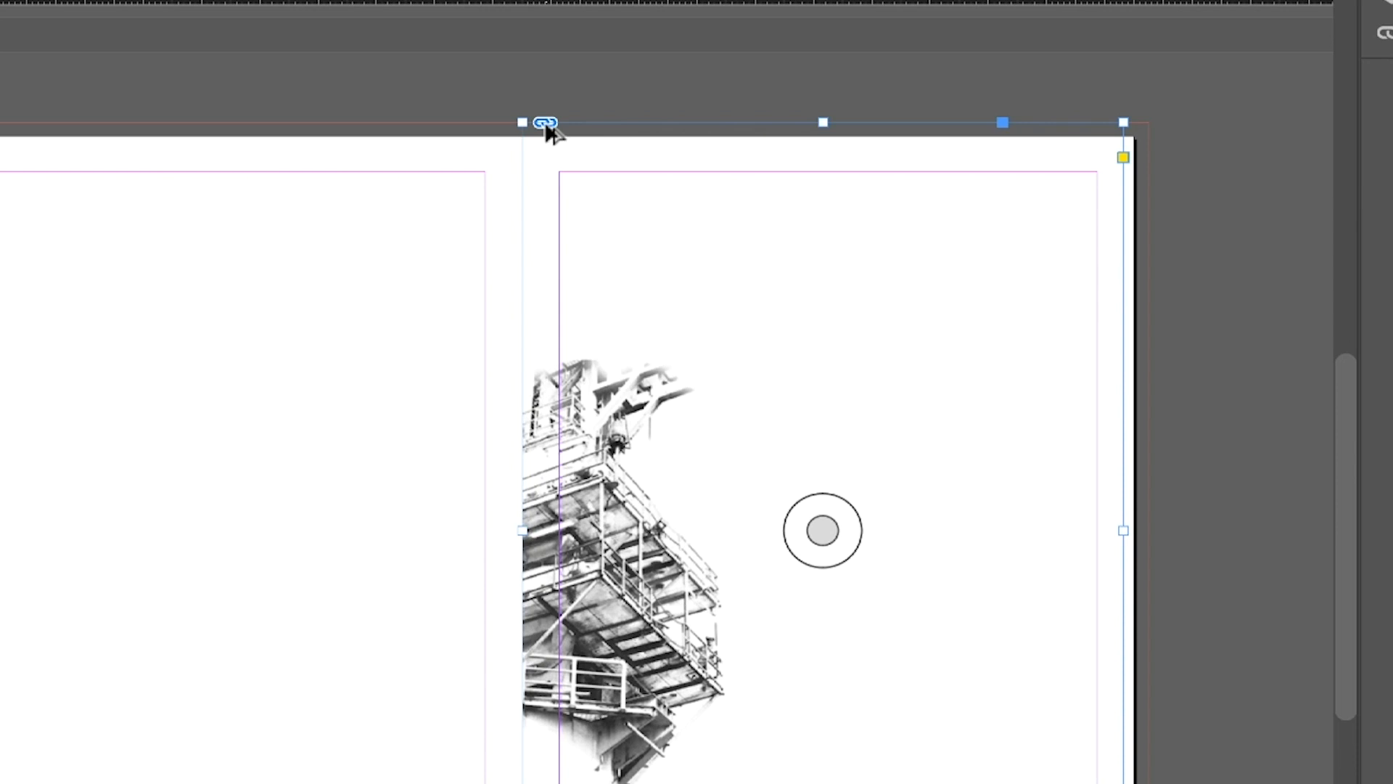
pyautogui.click(546, 123)
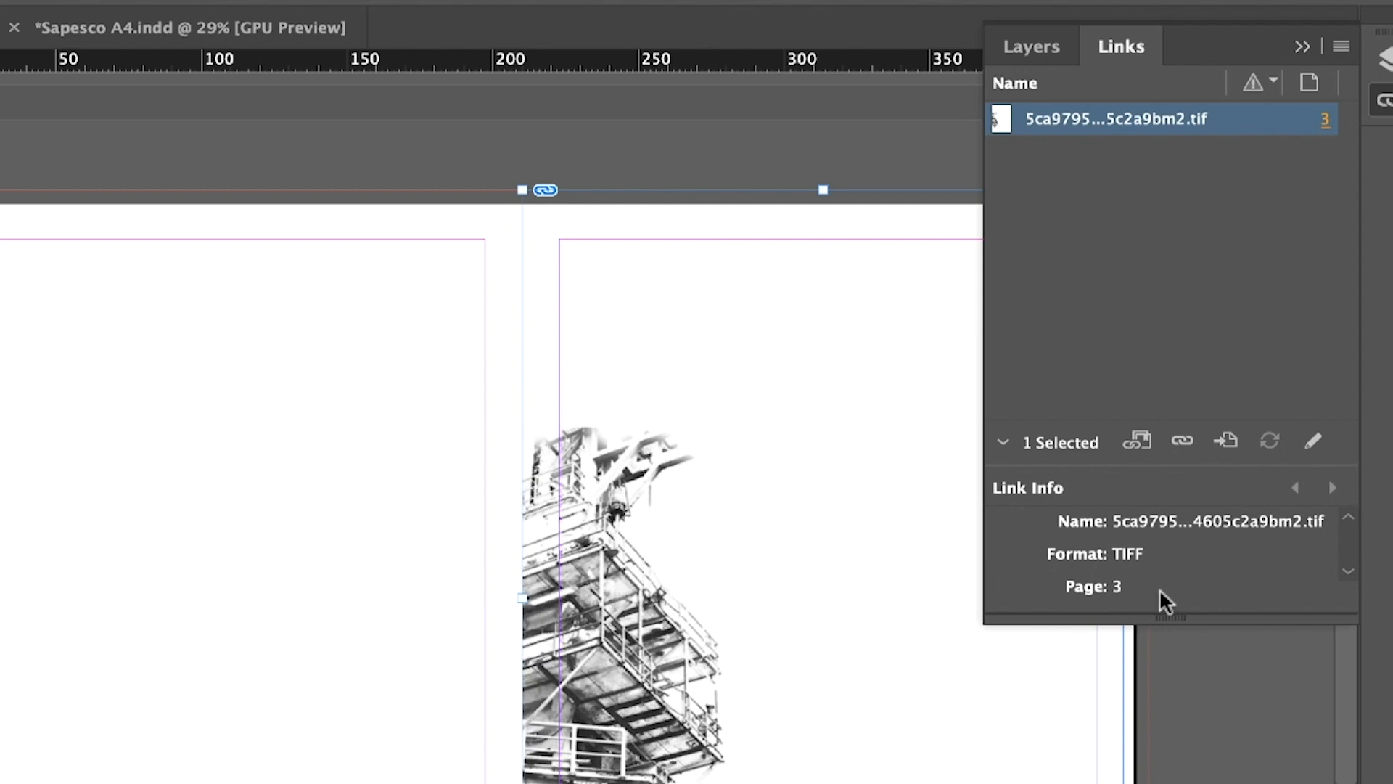
pyautogui.click(1347, 571)
pyautogui.click(1347, 571)
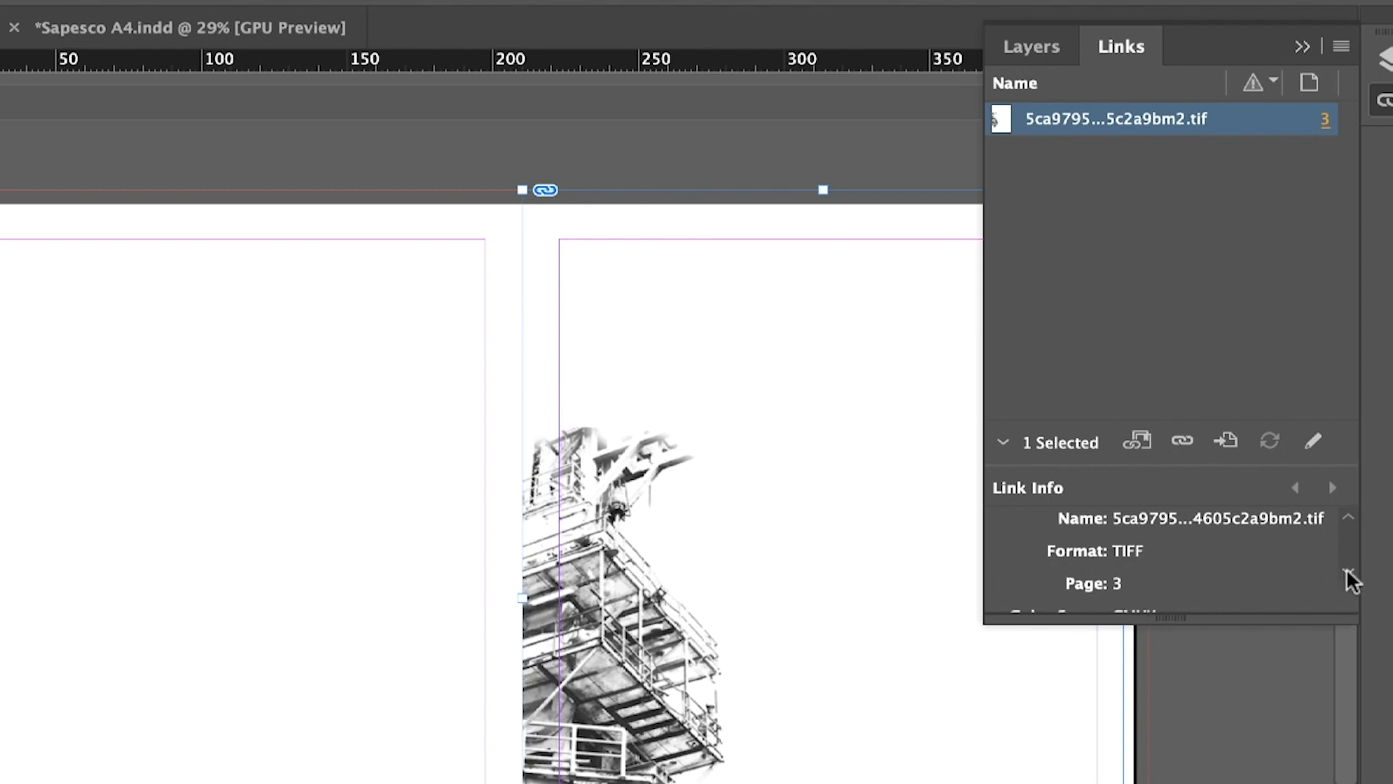
pyautogui.click(1347, 571)
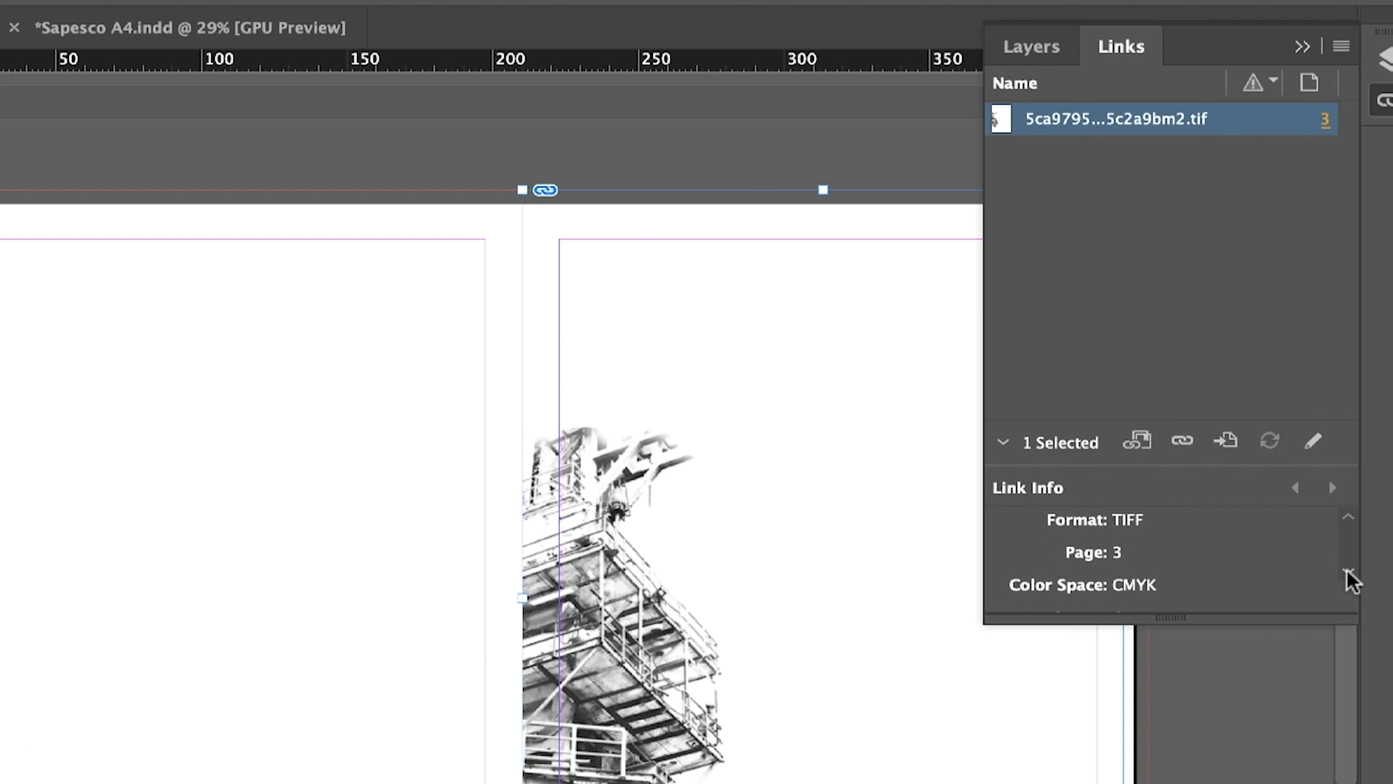
pyautogui.click(1347, 572)
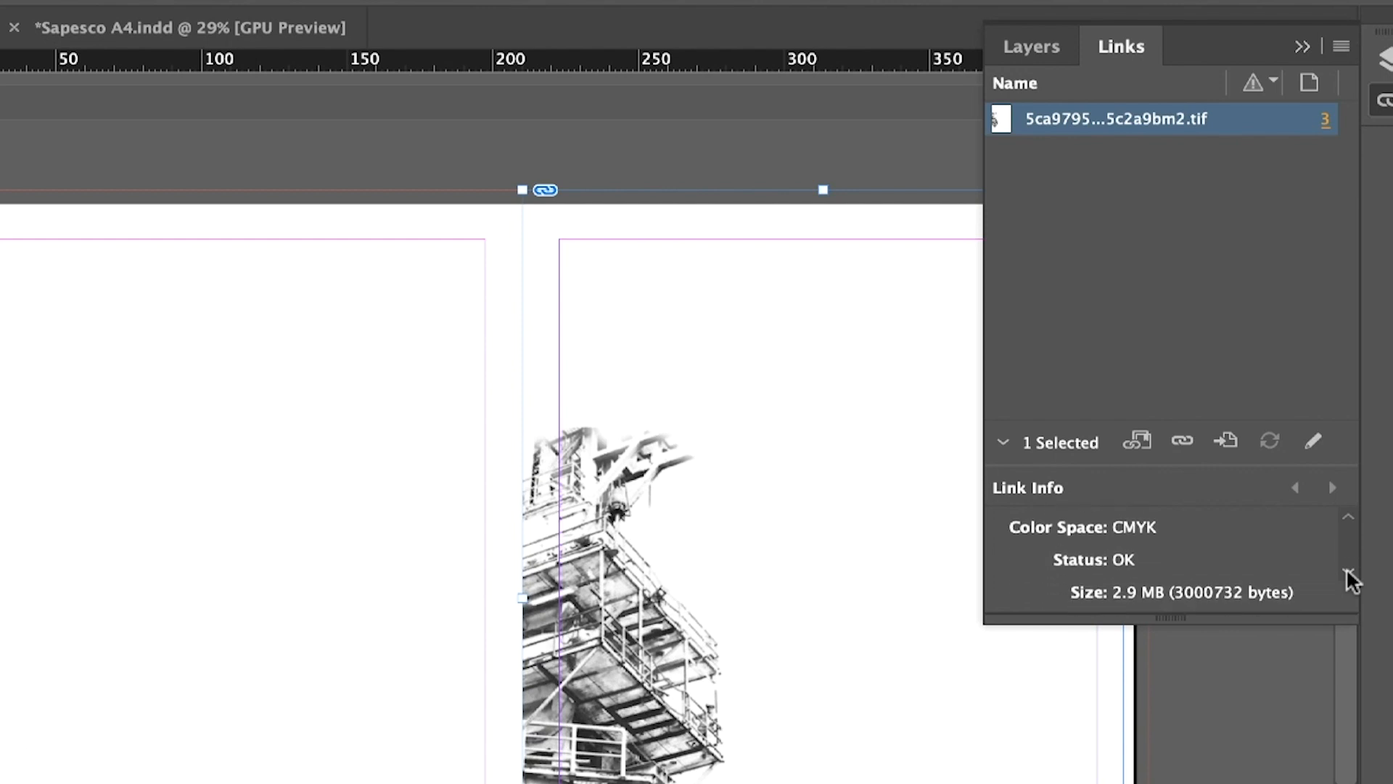
pyautogui.click(1347, 572)
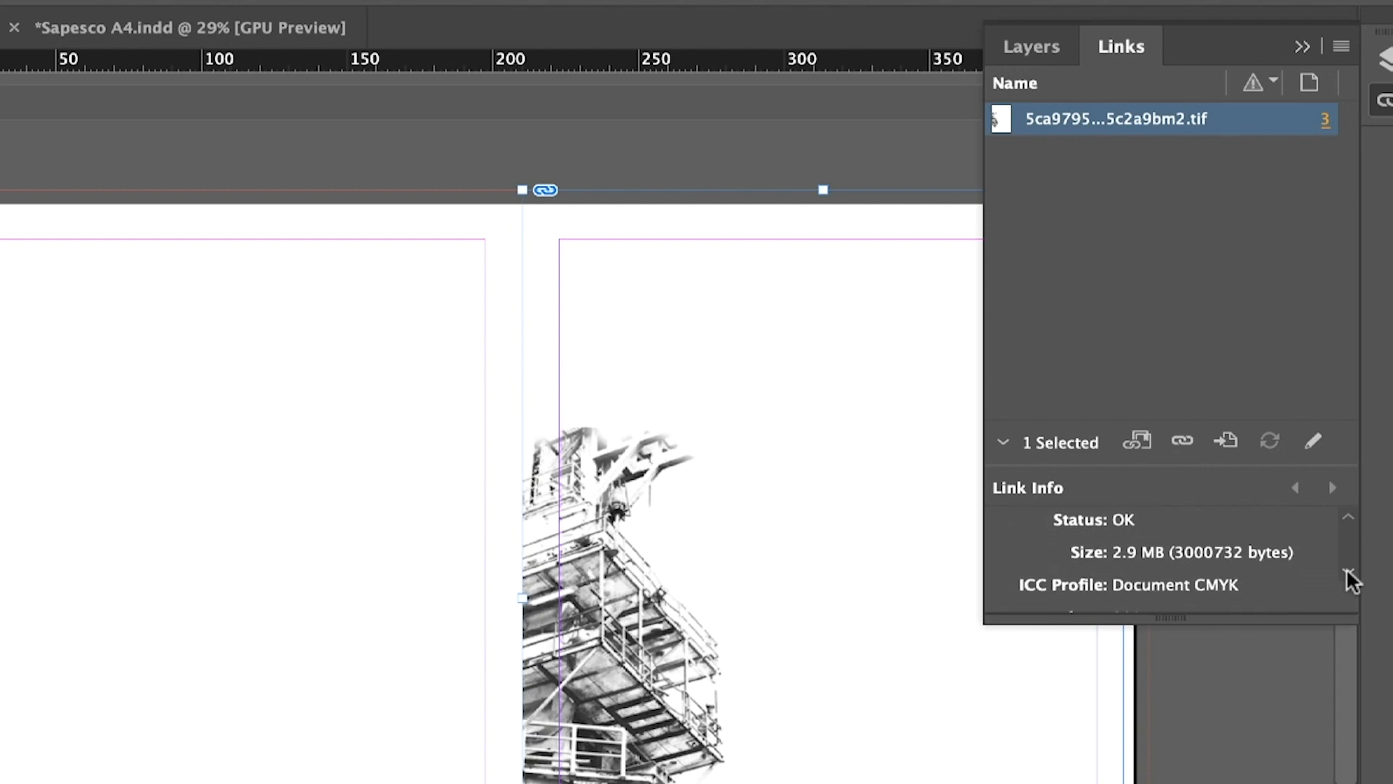
pyautogui.click(1346, 572)
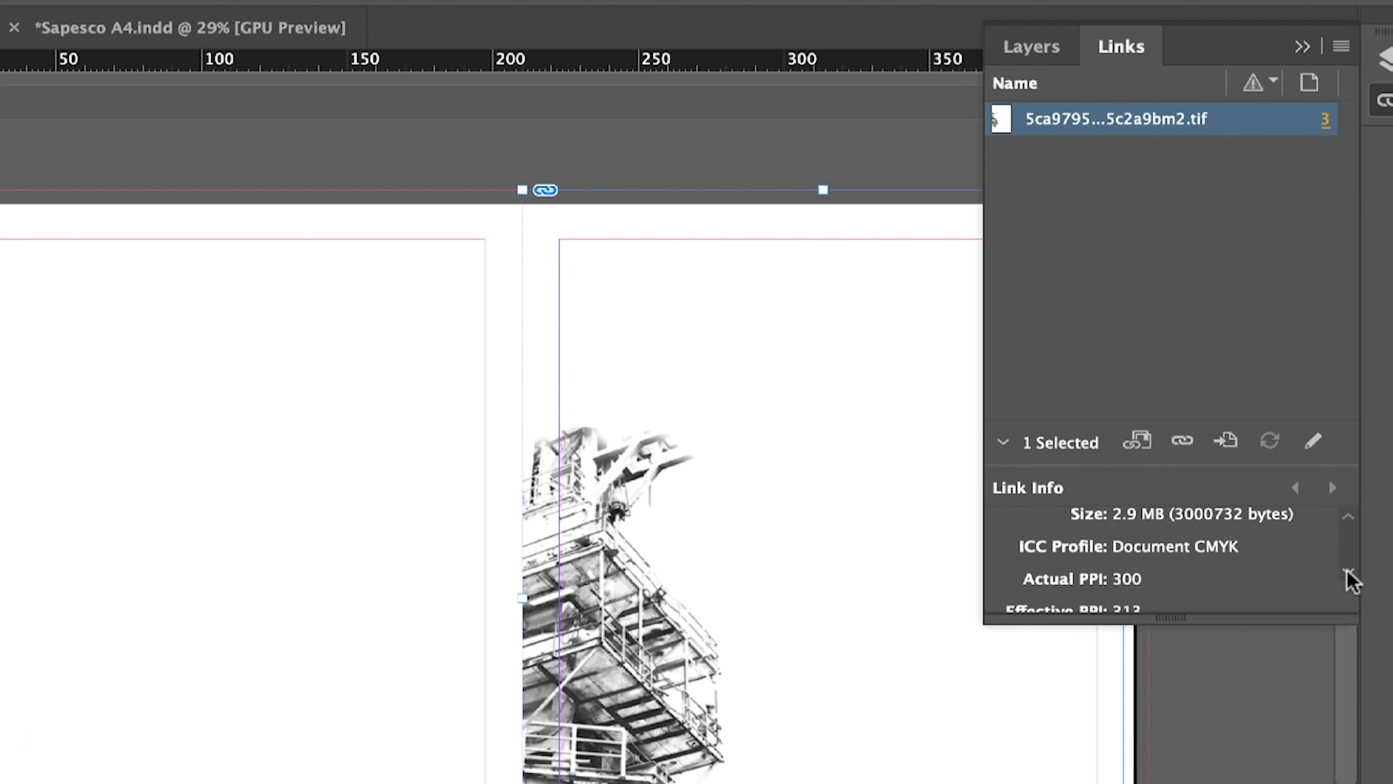
pyautogui.scroll(-3, 1350, 581)
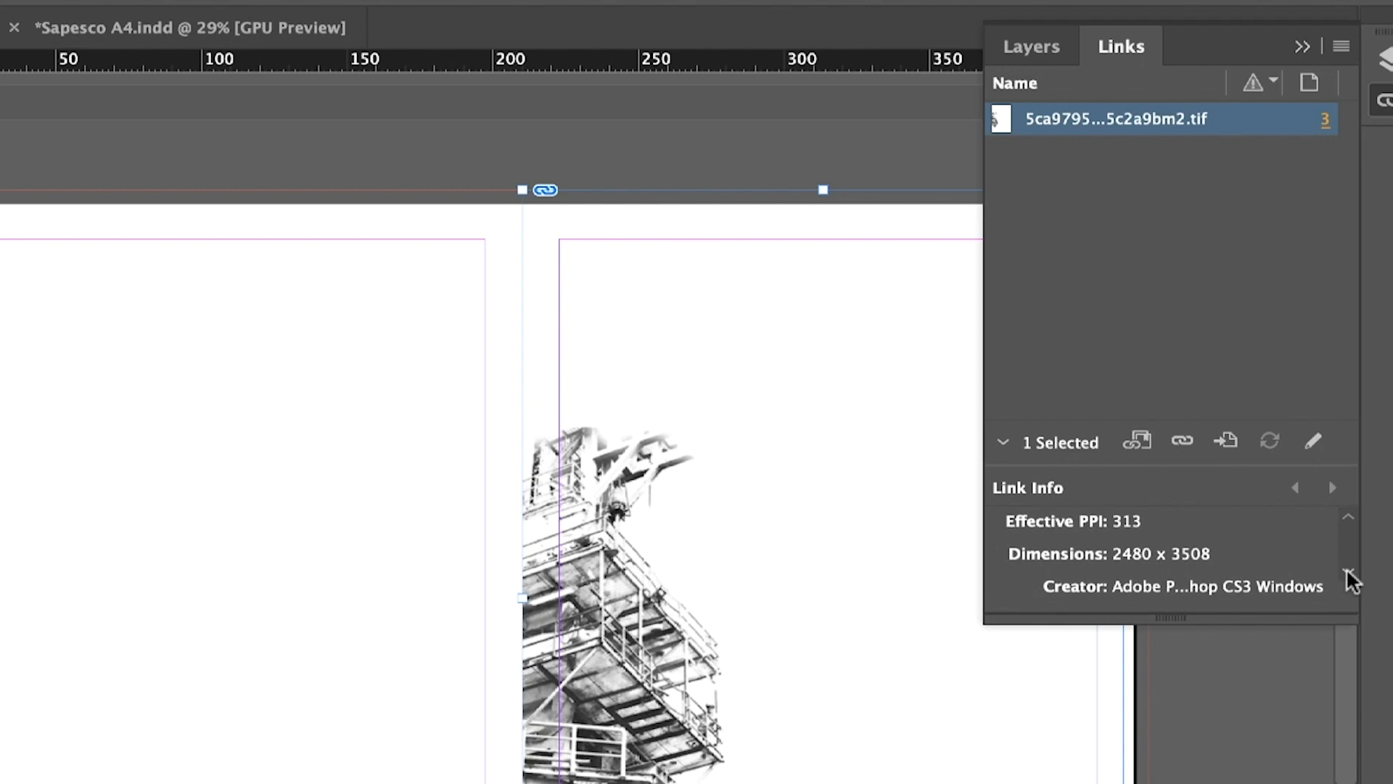
pyautogui.scroll(-1, 1347, 573)
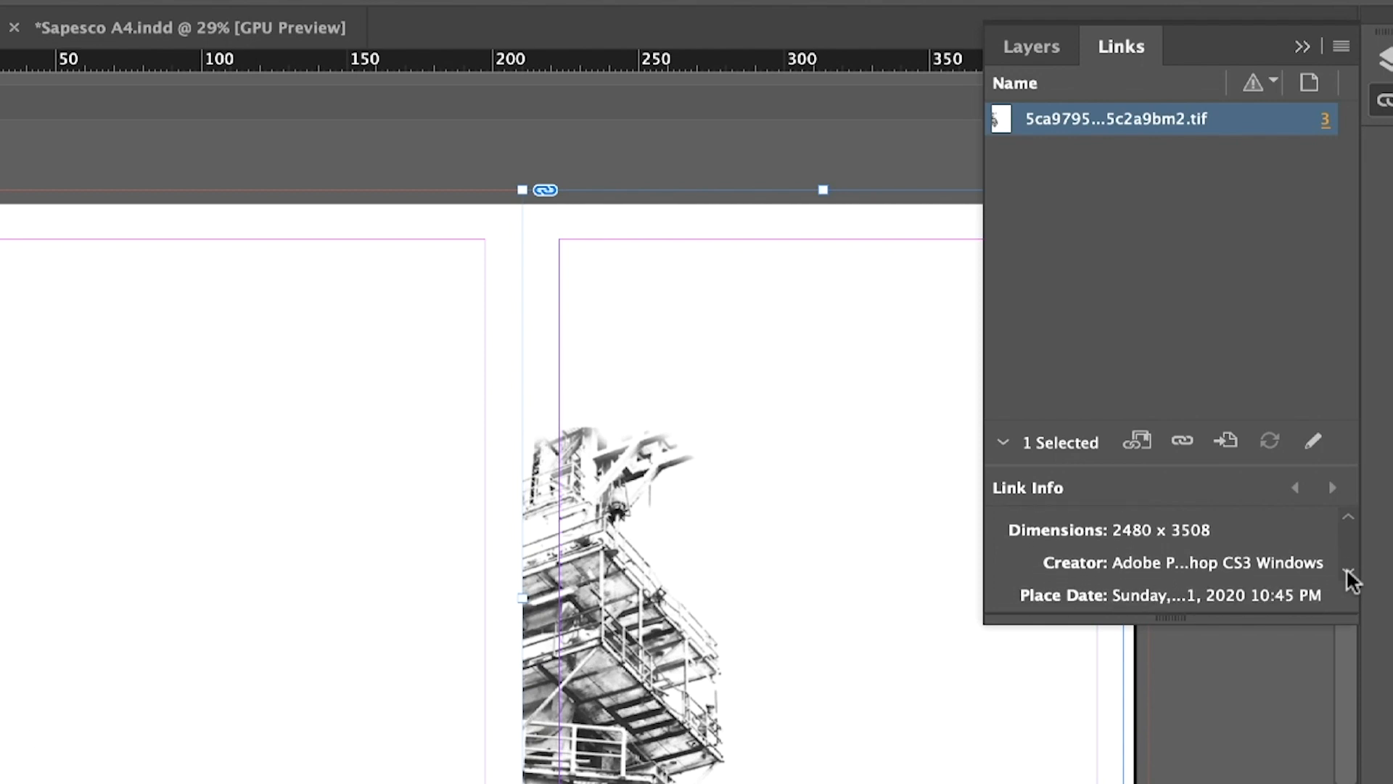
pyautogui.scroll(1, 1350, 580)
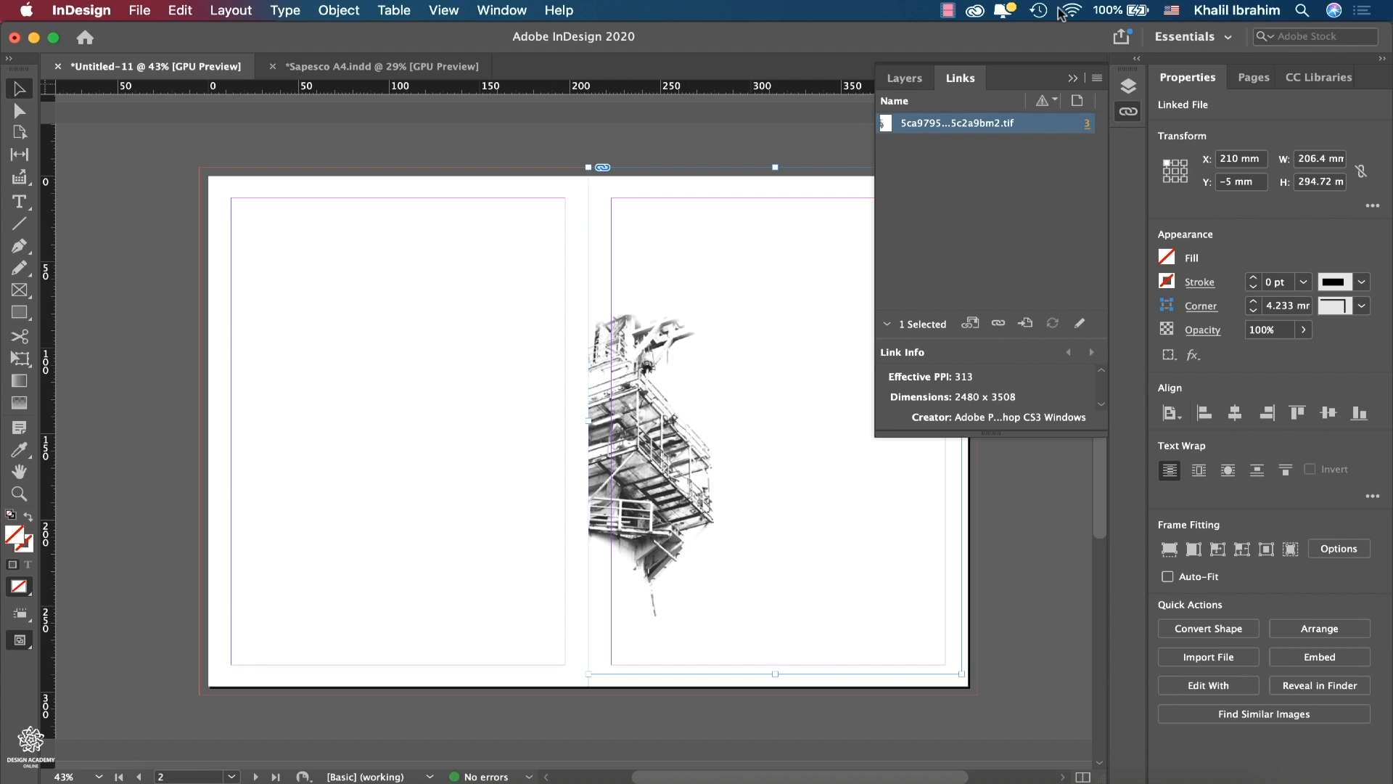
pyautogui.click(1072, 78)
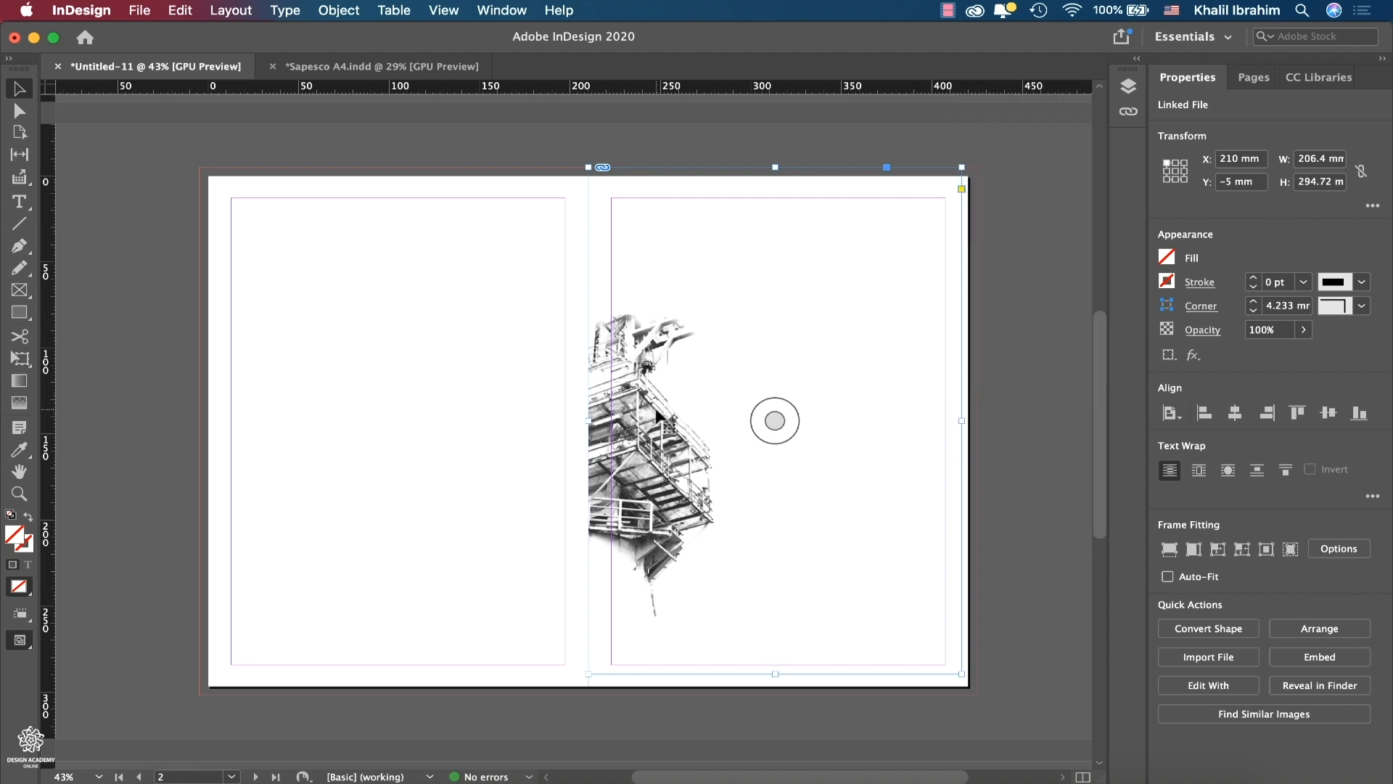
# - Open the placed oil rig image for editing in Photoshop 2020 and add a new layer above the background
pyautogui.rightClick(656, 411)
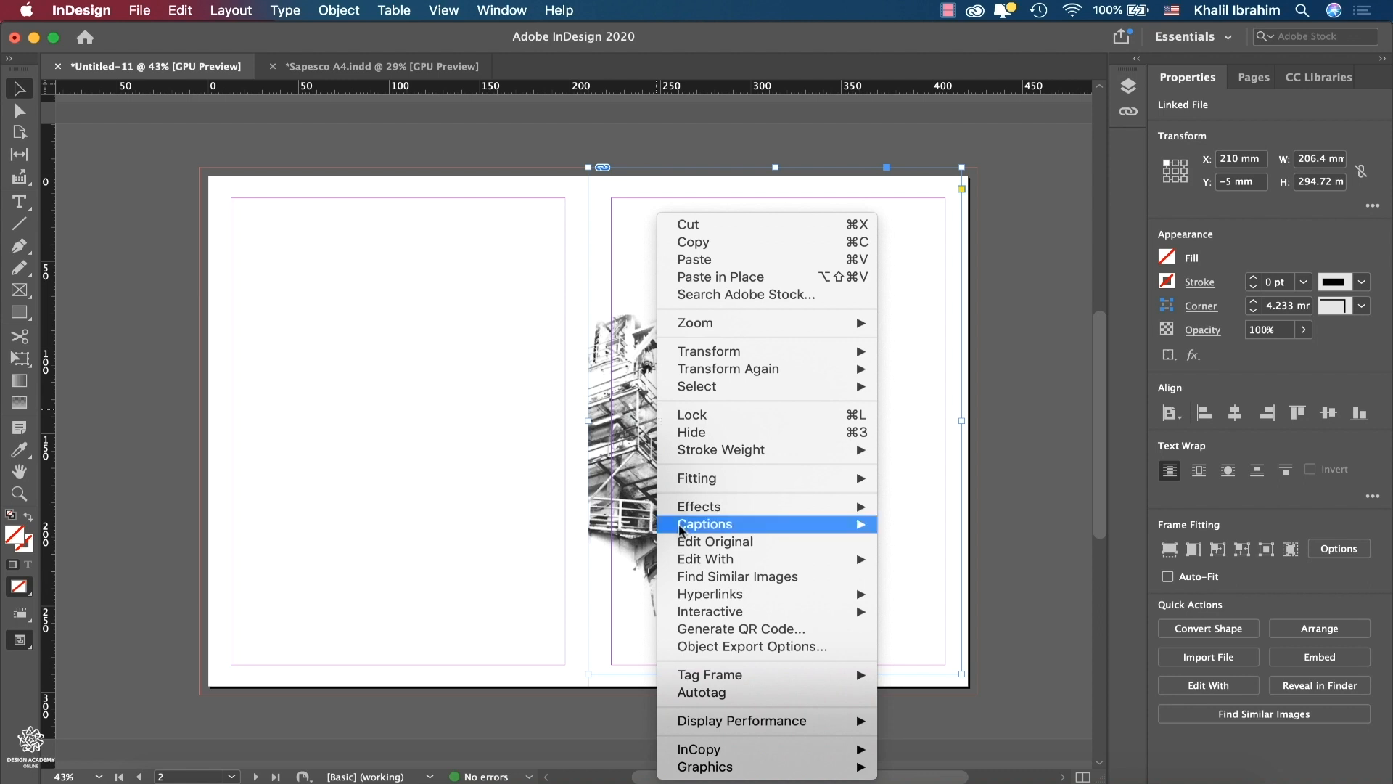
pyautogui.moveTo(704, 560)
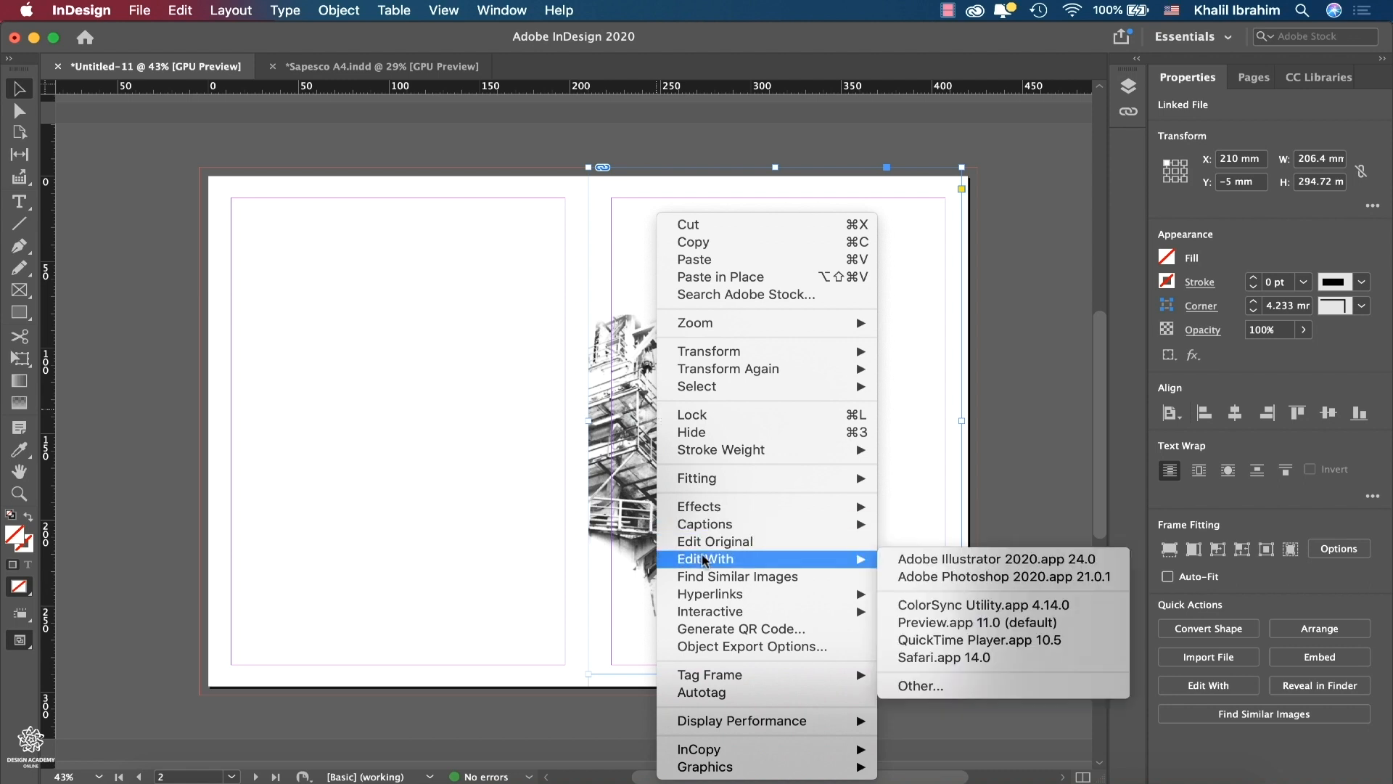
pyautogui.click(943, 576)
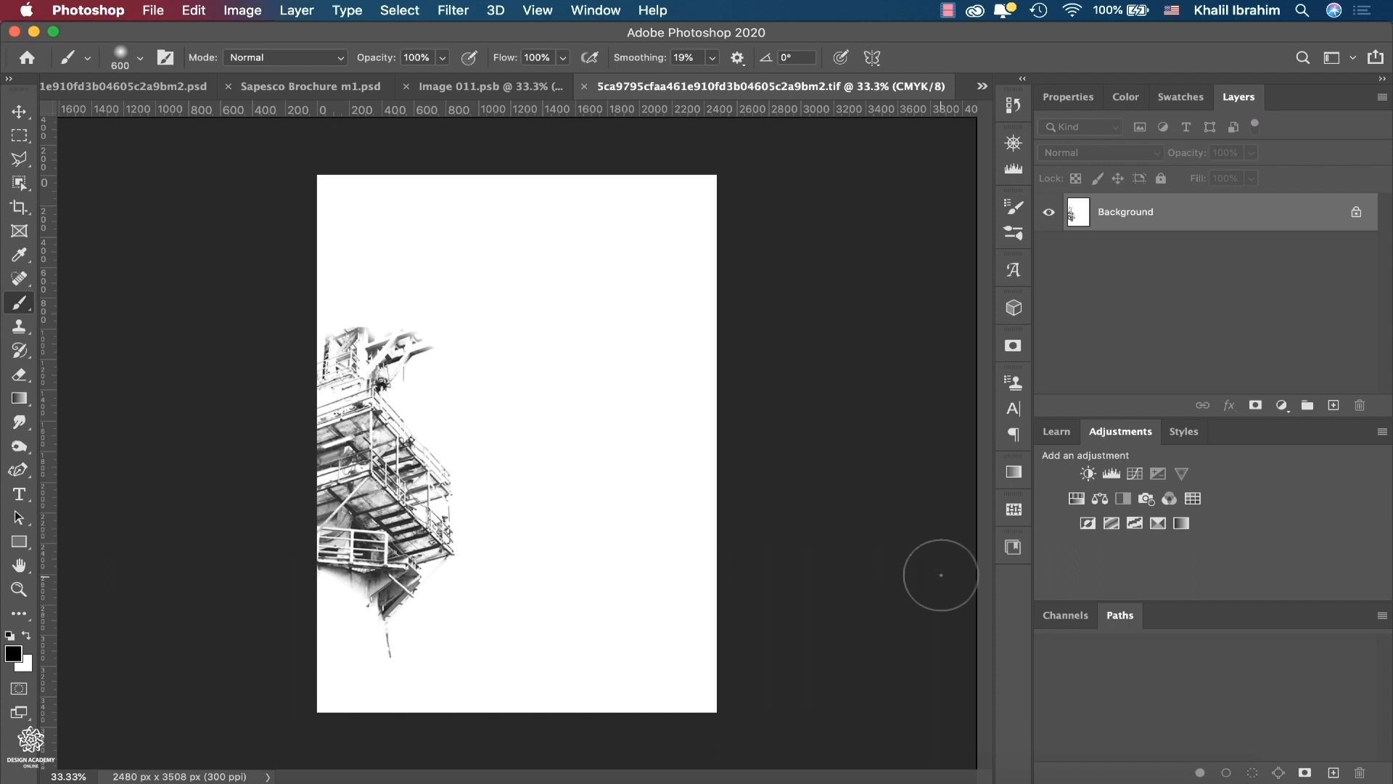
pyautogui.click(1334, 405)
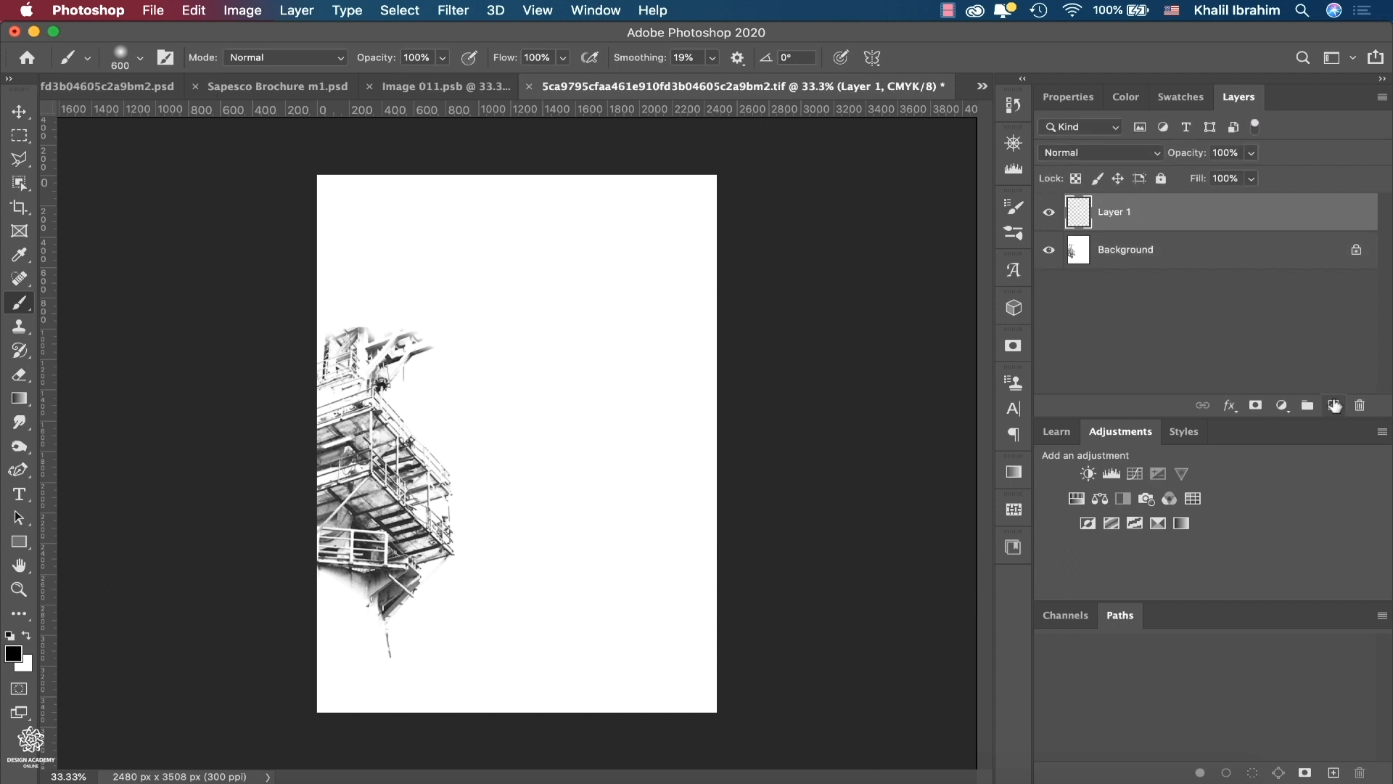
# - Fill a thin horizontal rectangular selection at the rig's left edge with red #fc0303 on the new layer, and deselect it
pyautogui.click(19, 134)
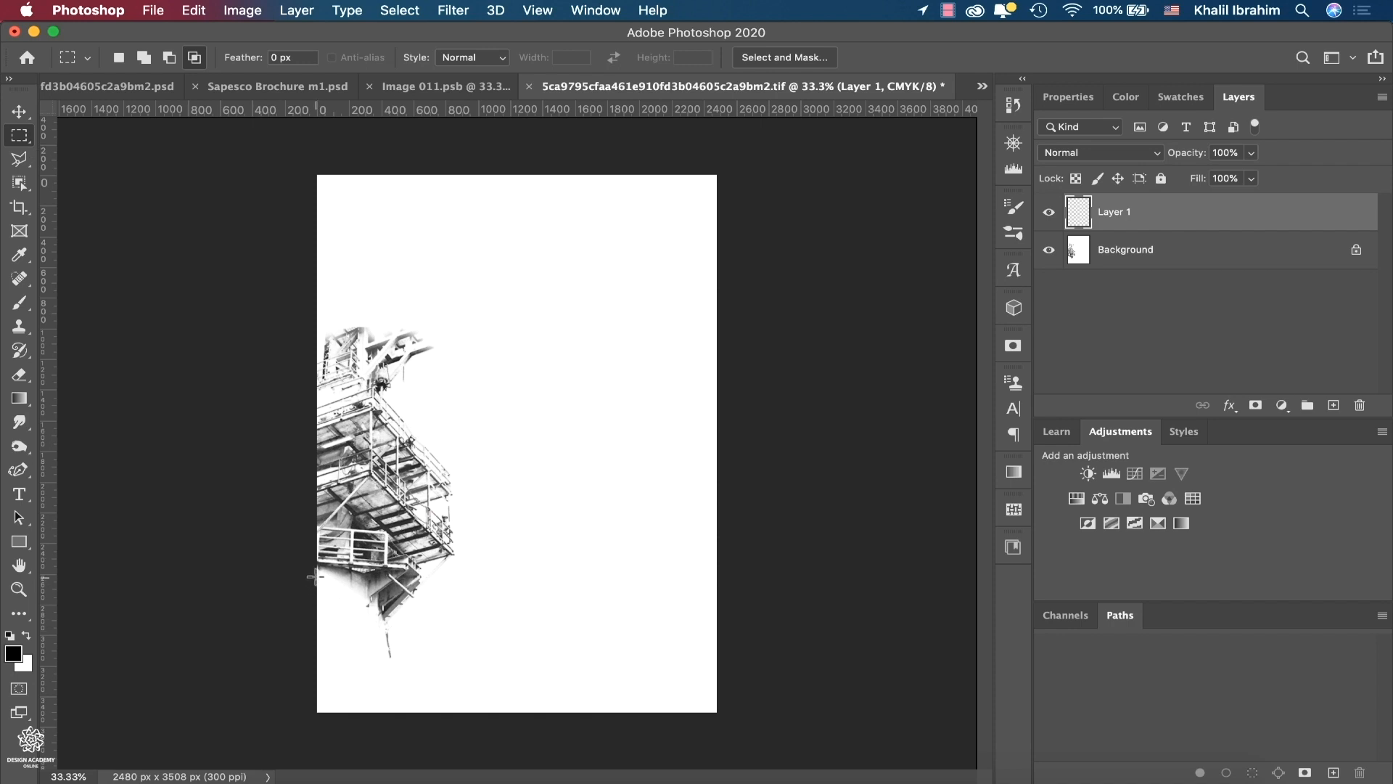
pyautogui.moveTo(317, 516); pyautogui.dragTo(361, 523)
pyautogui.click(13, 653)
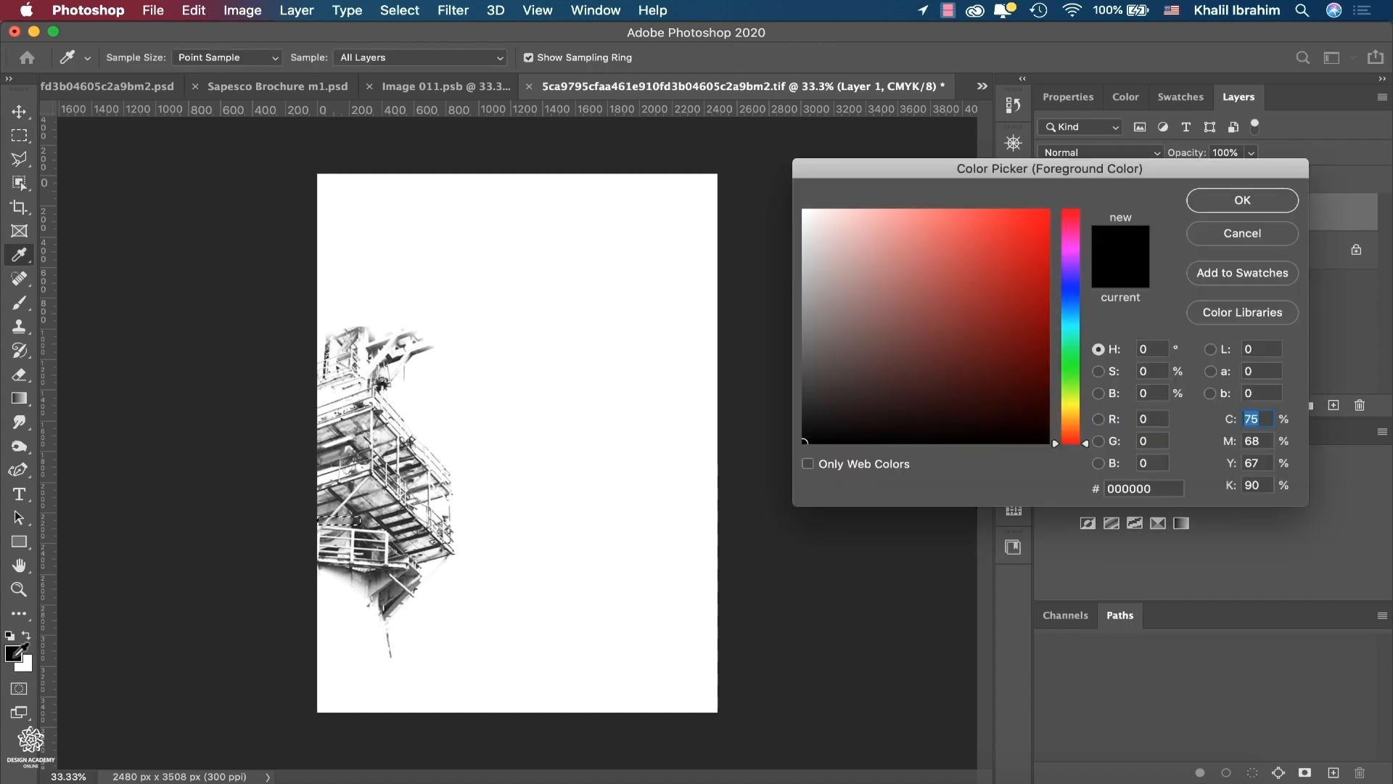
pyautogui.click(1045, 212)
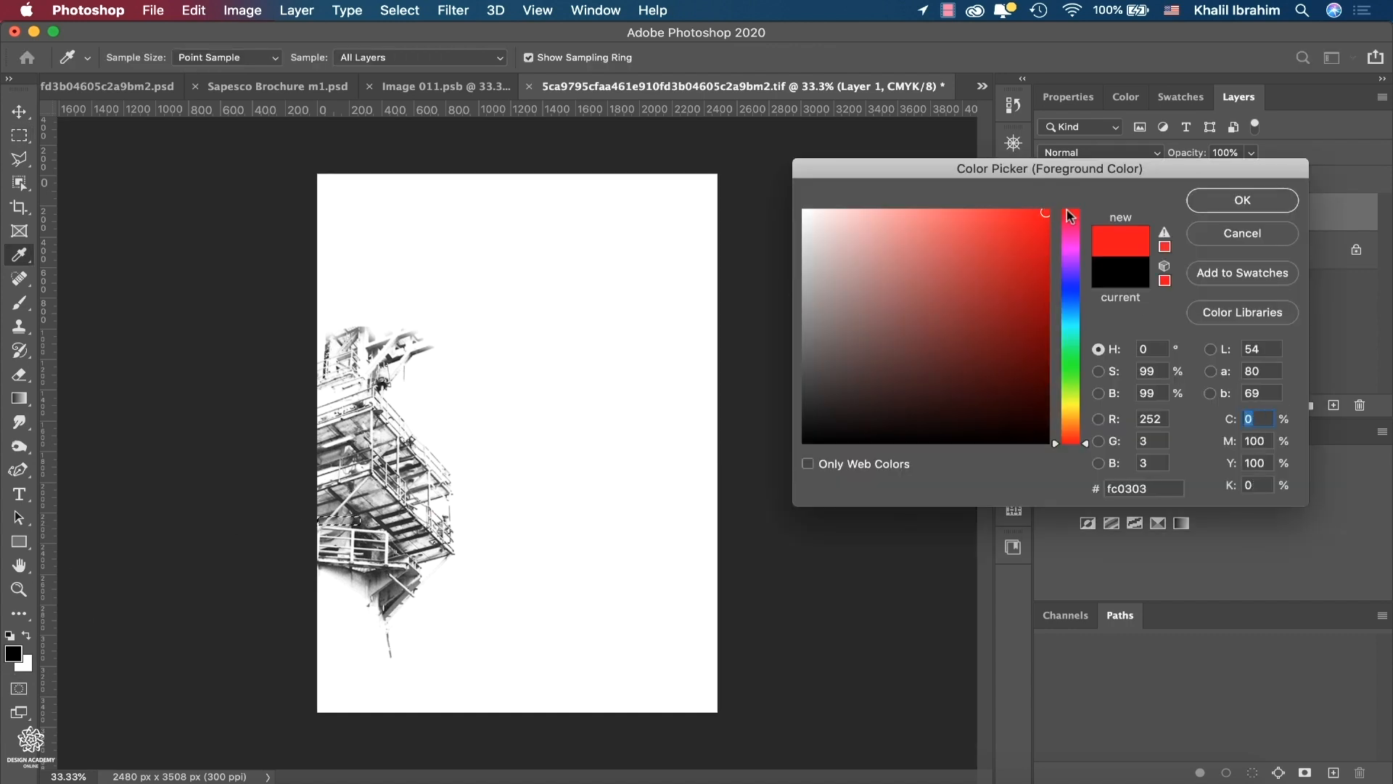
pyautogui.click(1214, 200)
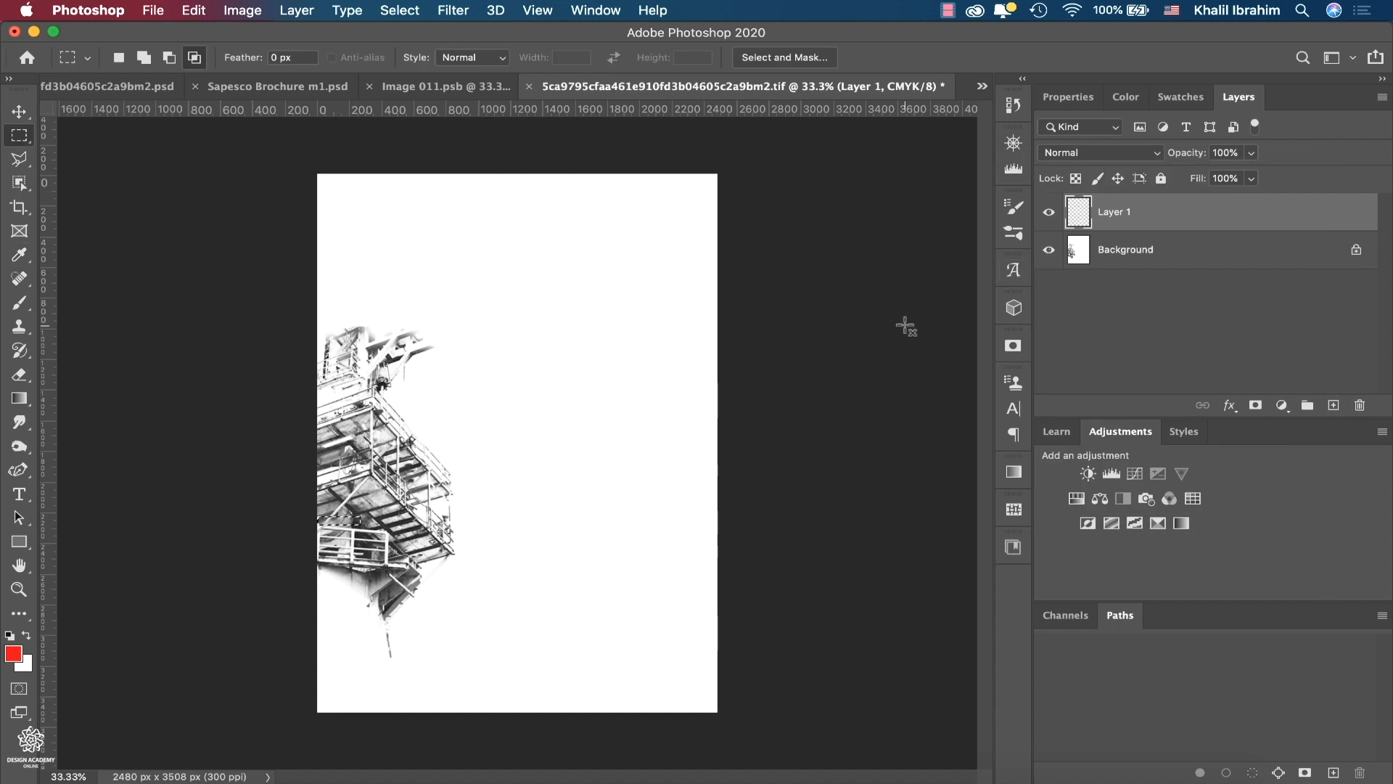
pyautogui.hotkey('alt', 'BackSpace')
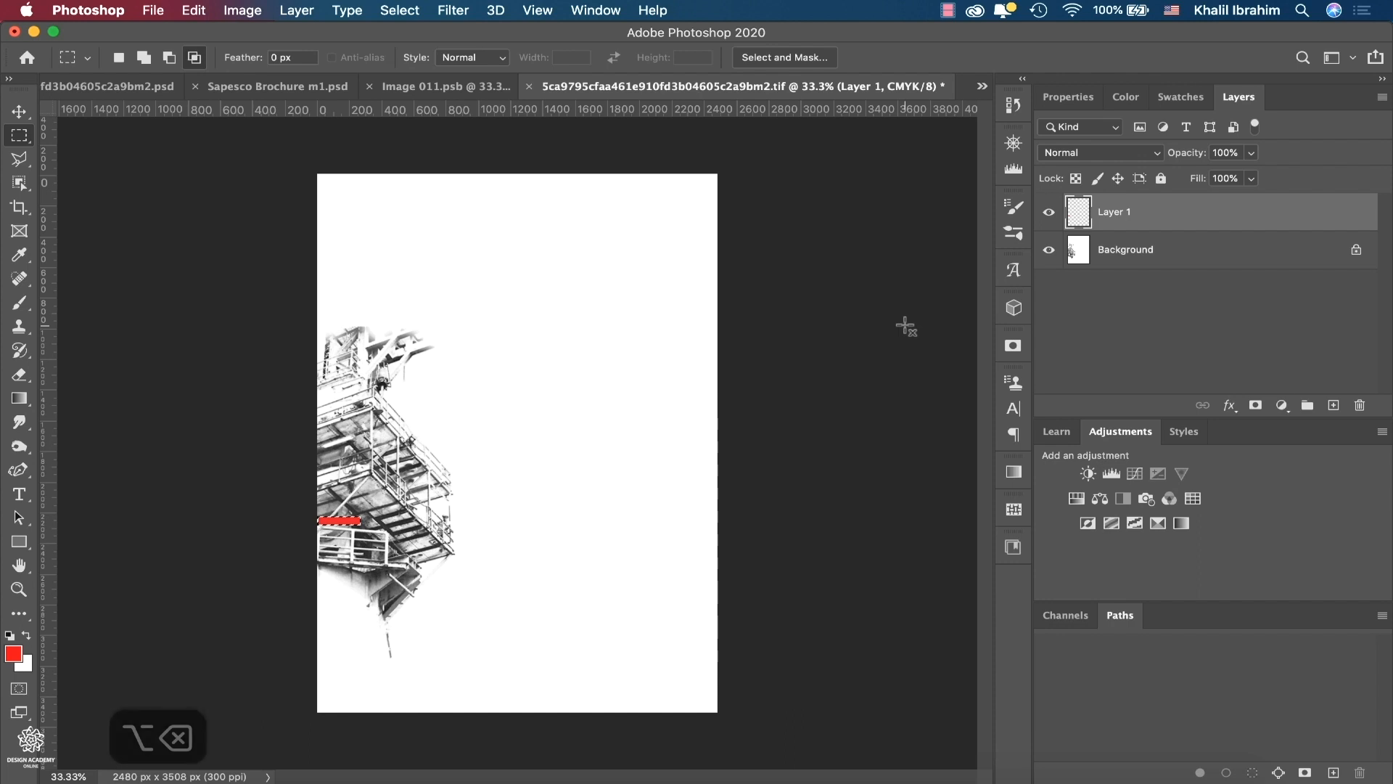
pyautogui.press('super+d')
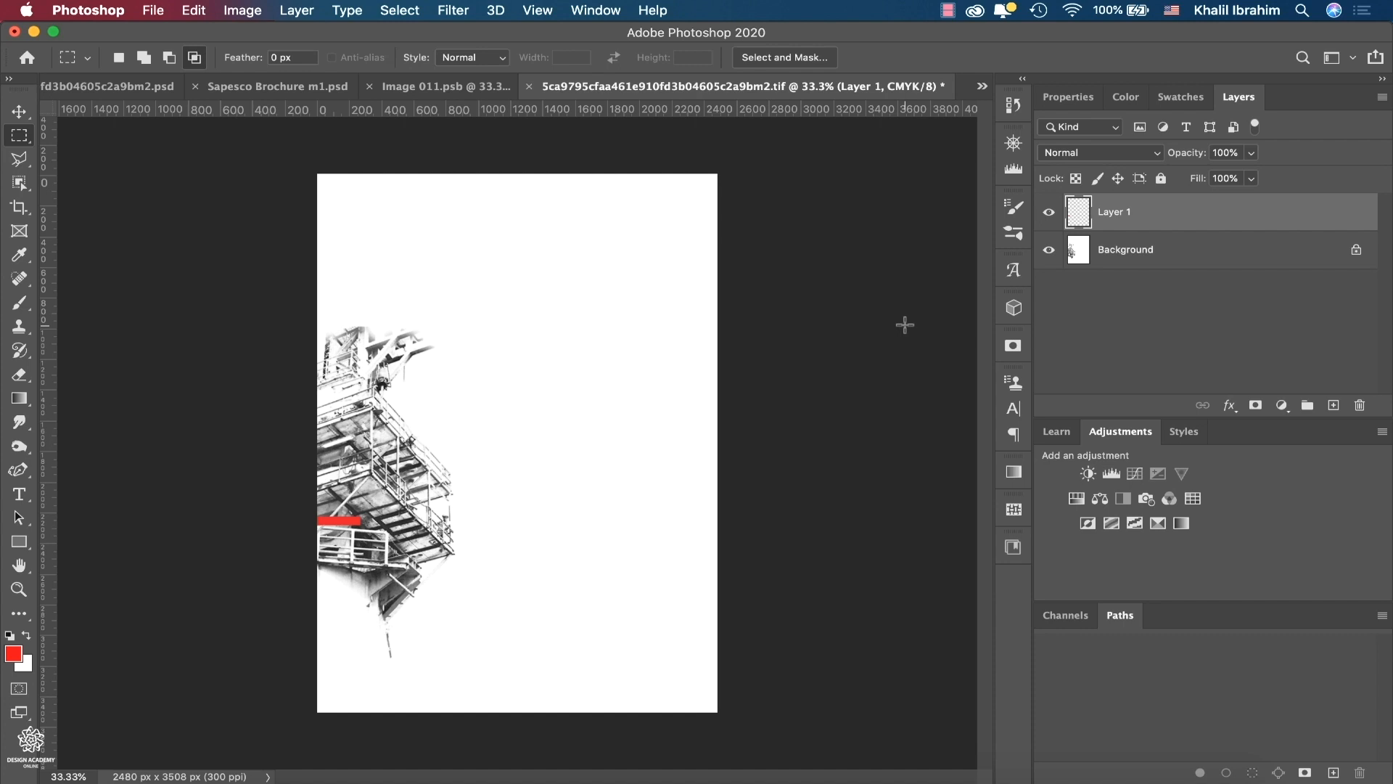
# - Save the layered TIFF with LZW image compression and RLE layer compression, and switch to InDesign to check the linked image
pyautogui.press('super+s')
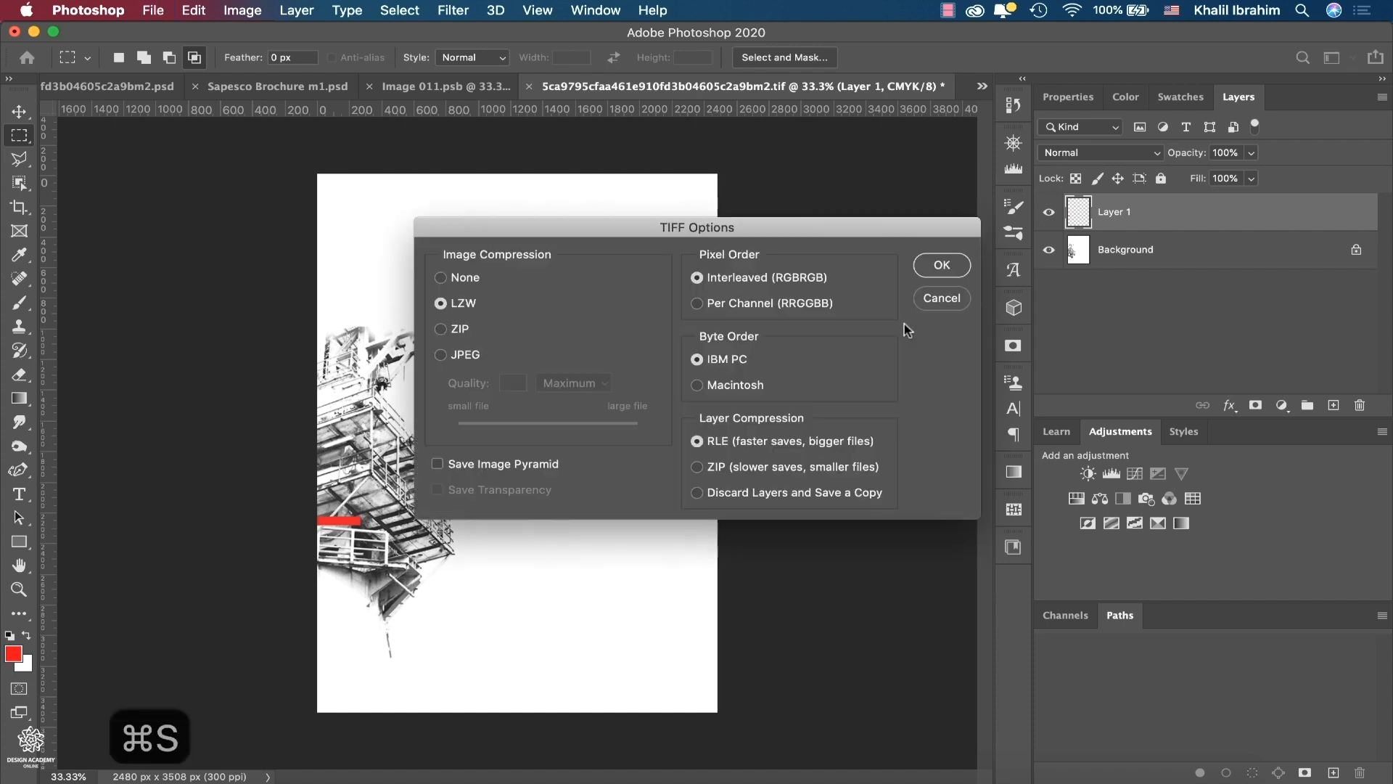
pyautogui.click(926, 263)
pyautogui.click(843, 293)
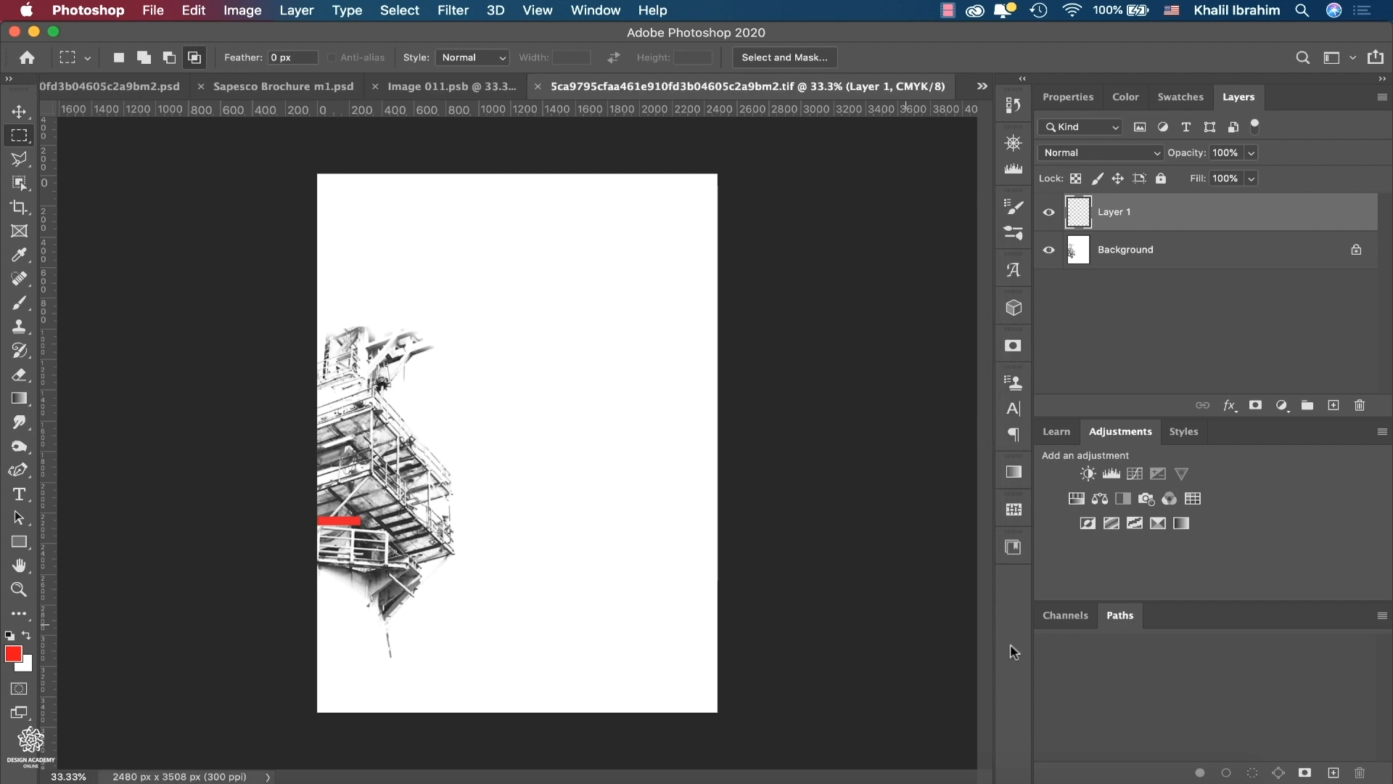
pyautogui.click(1054, 775)
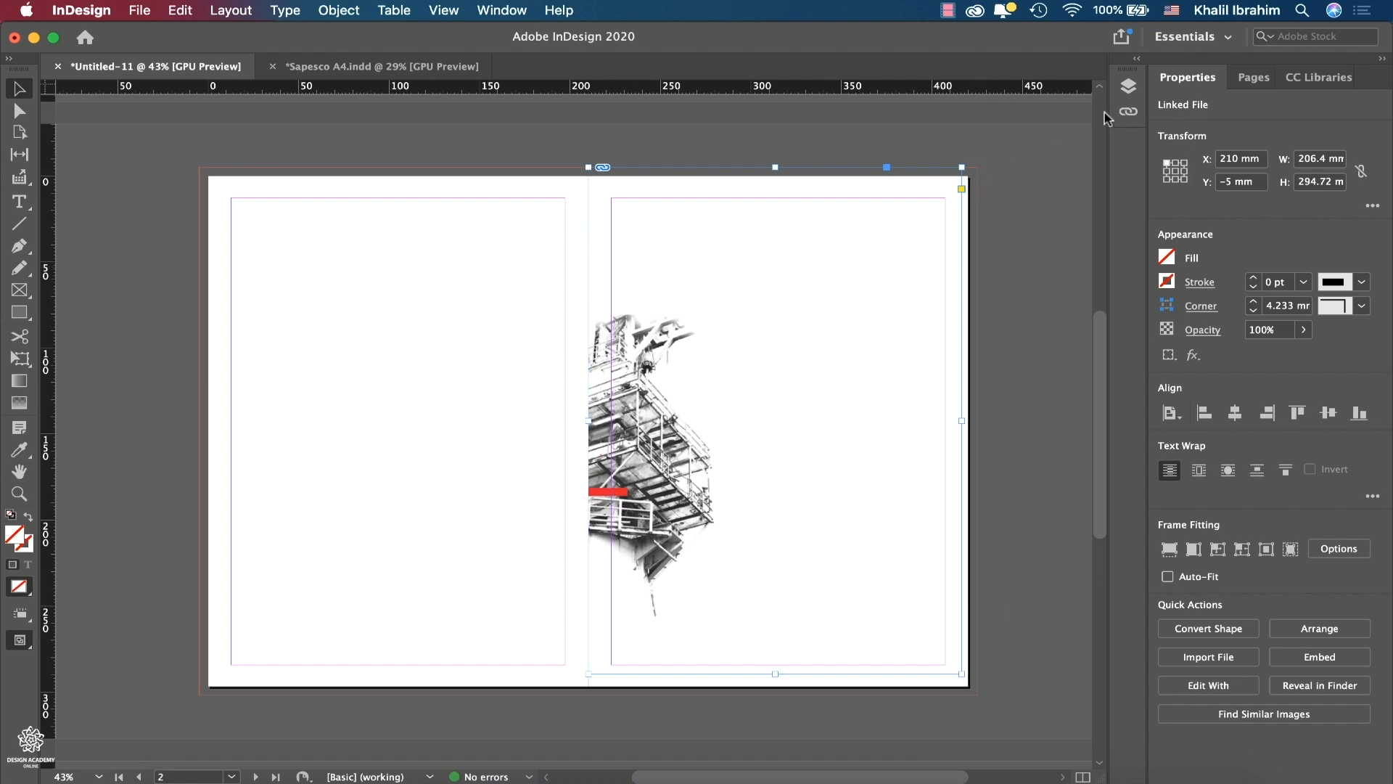
pyautogui.click(1128, 112)
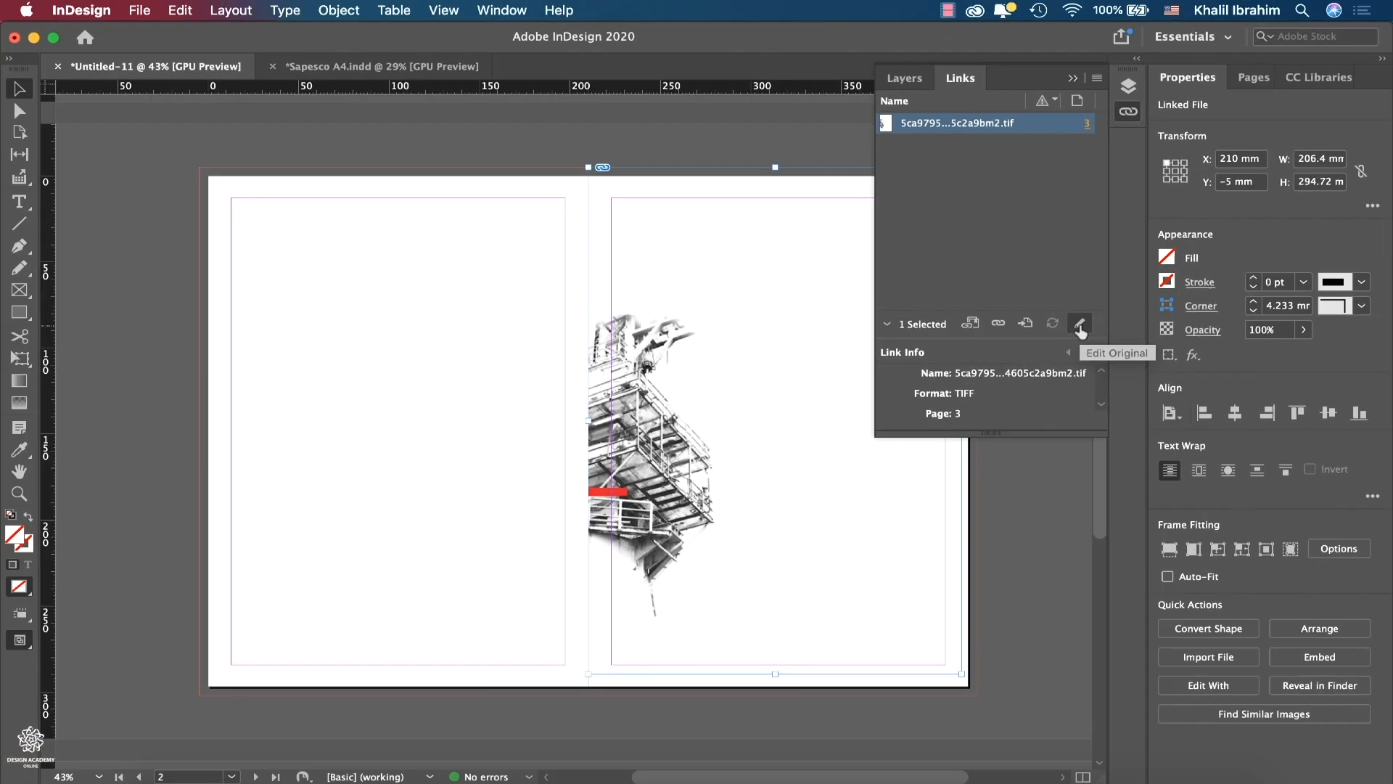
# - Return to Photoshop, delete the red bar's layer, save the TIFF, and switch to InDesign to check the updated image
pyautogui.click(947, 780)
pyautogui.moveTo(1321, 225); pyautogui.dragTo(1366, 406)
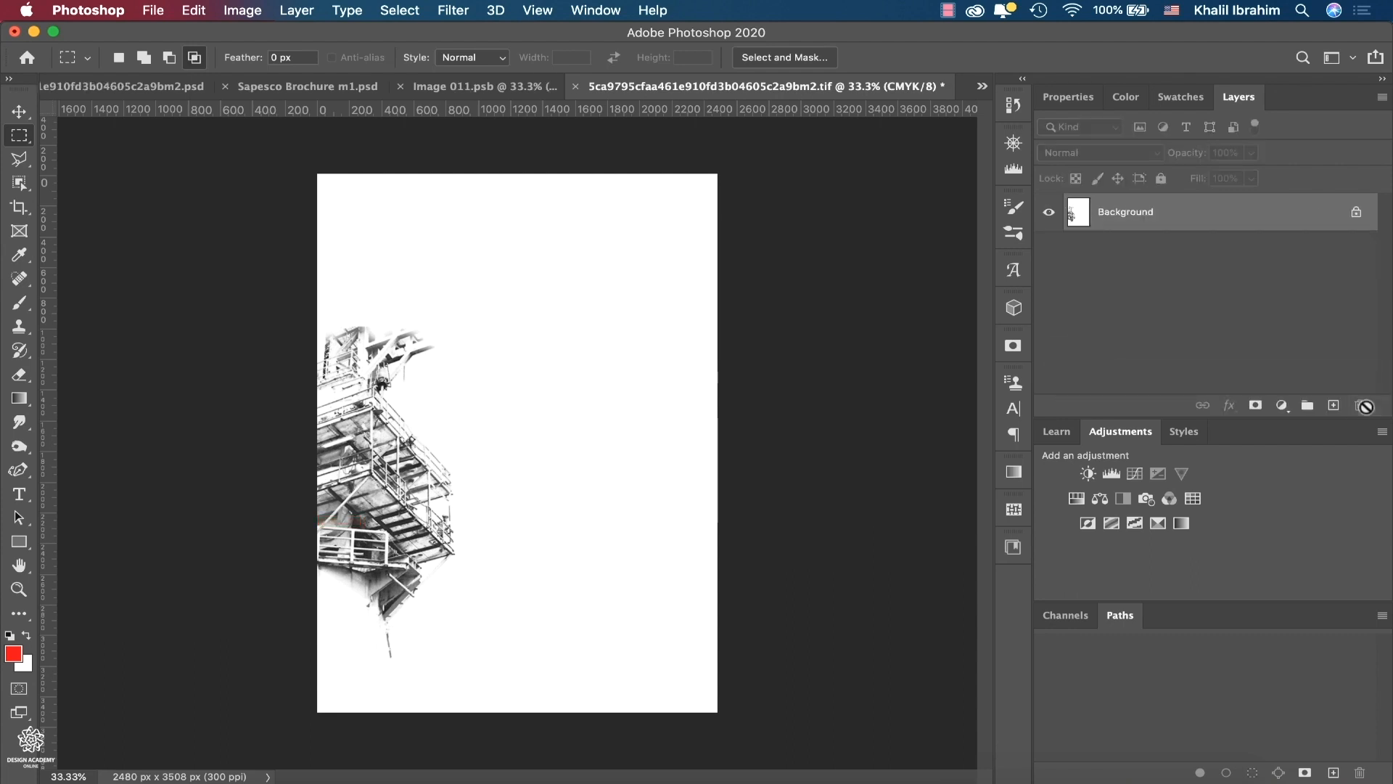
pyautogui.press('super+s')
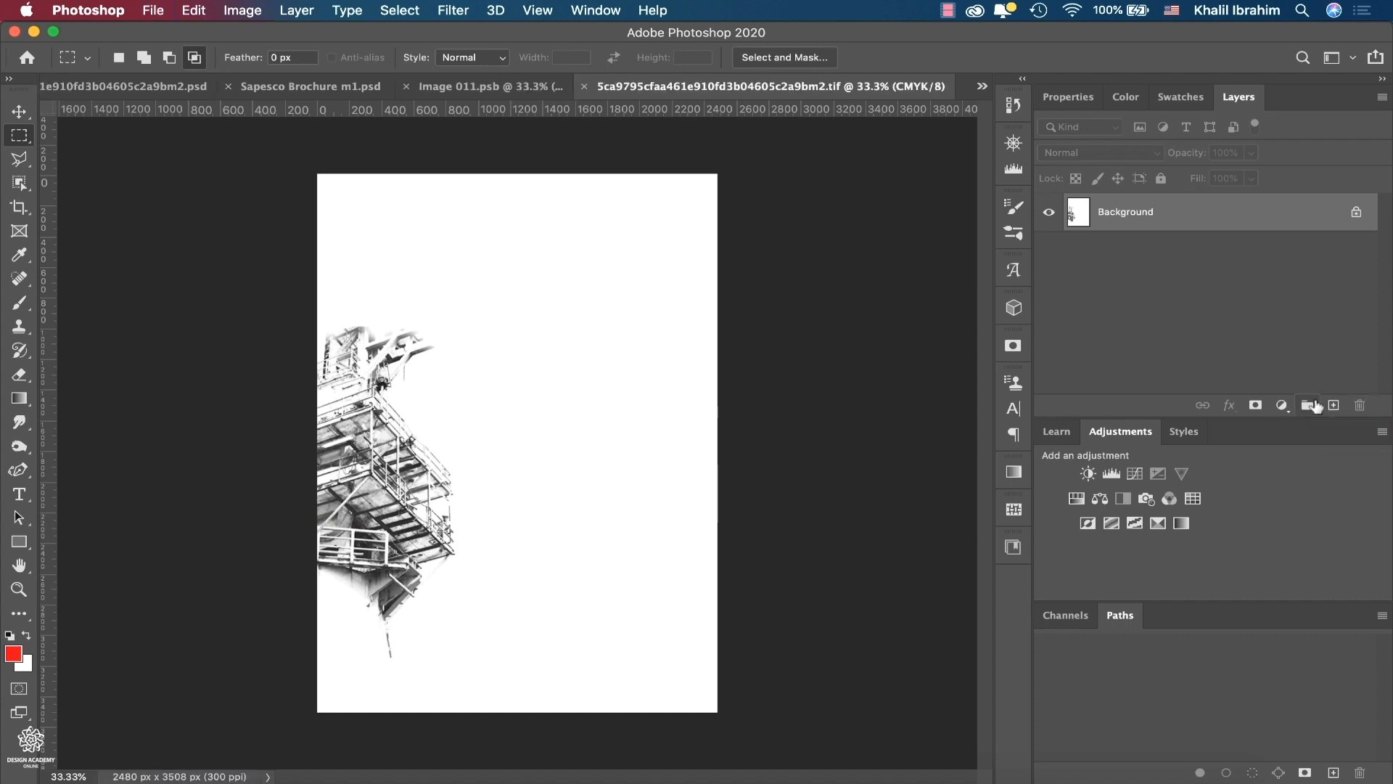
pyautogui.click(1019, 777)
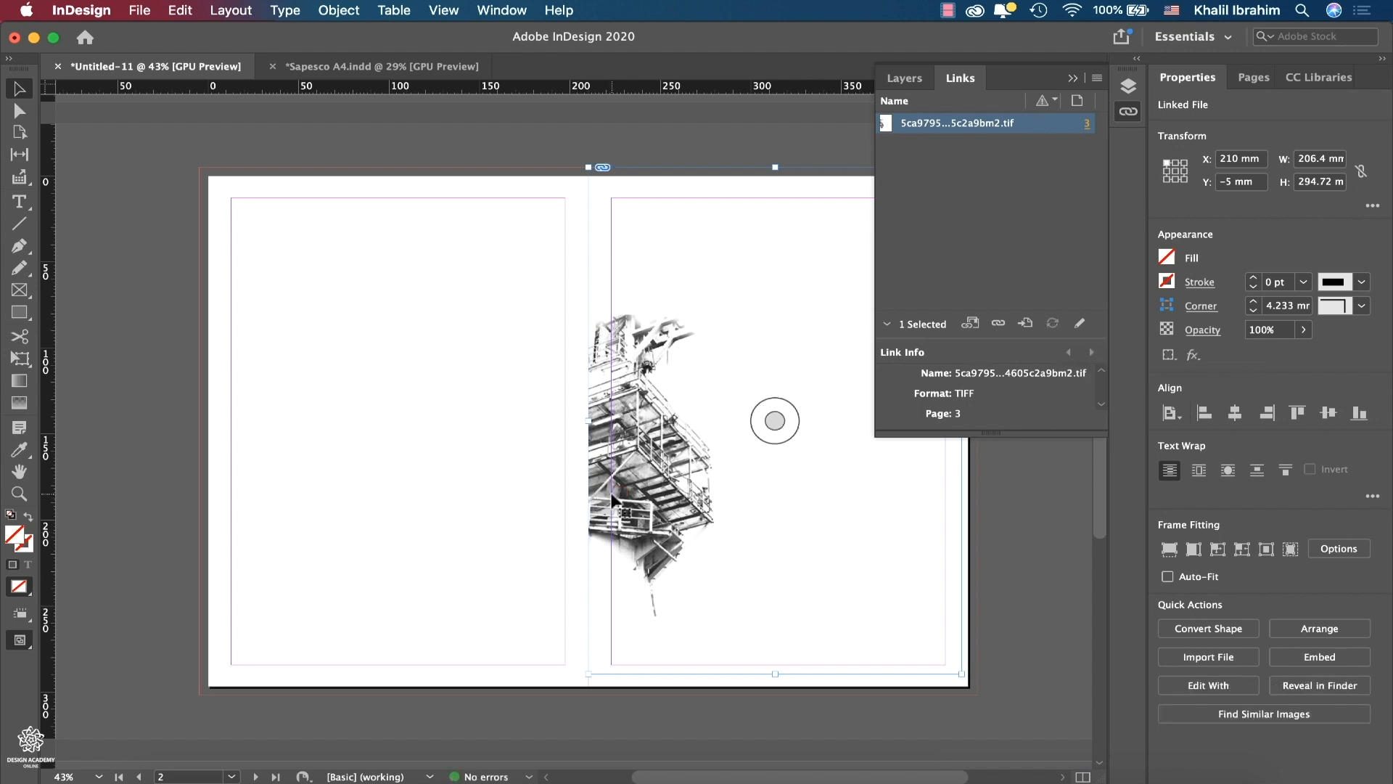
pyautogui.click(1073, 78)
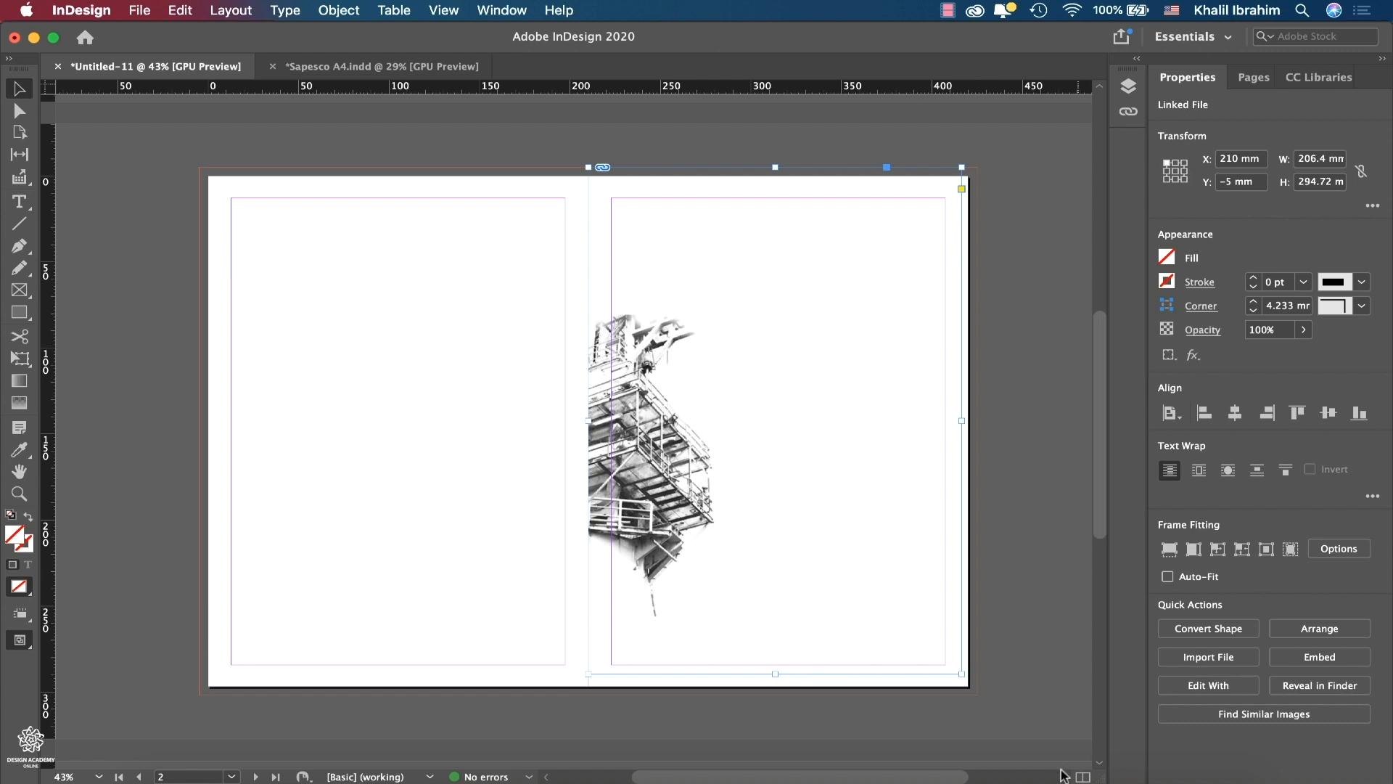
# - Switch to Illustrator and examine the cover design, especially the red SAPESCO logo panel and its shadow
pyautogui.click(984, 778)
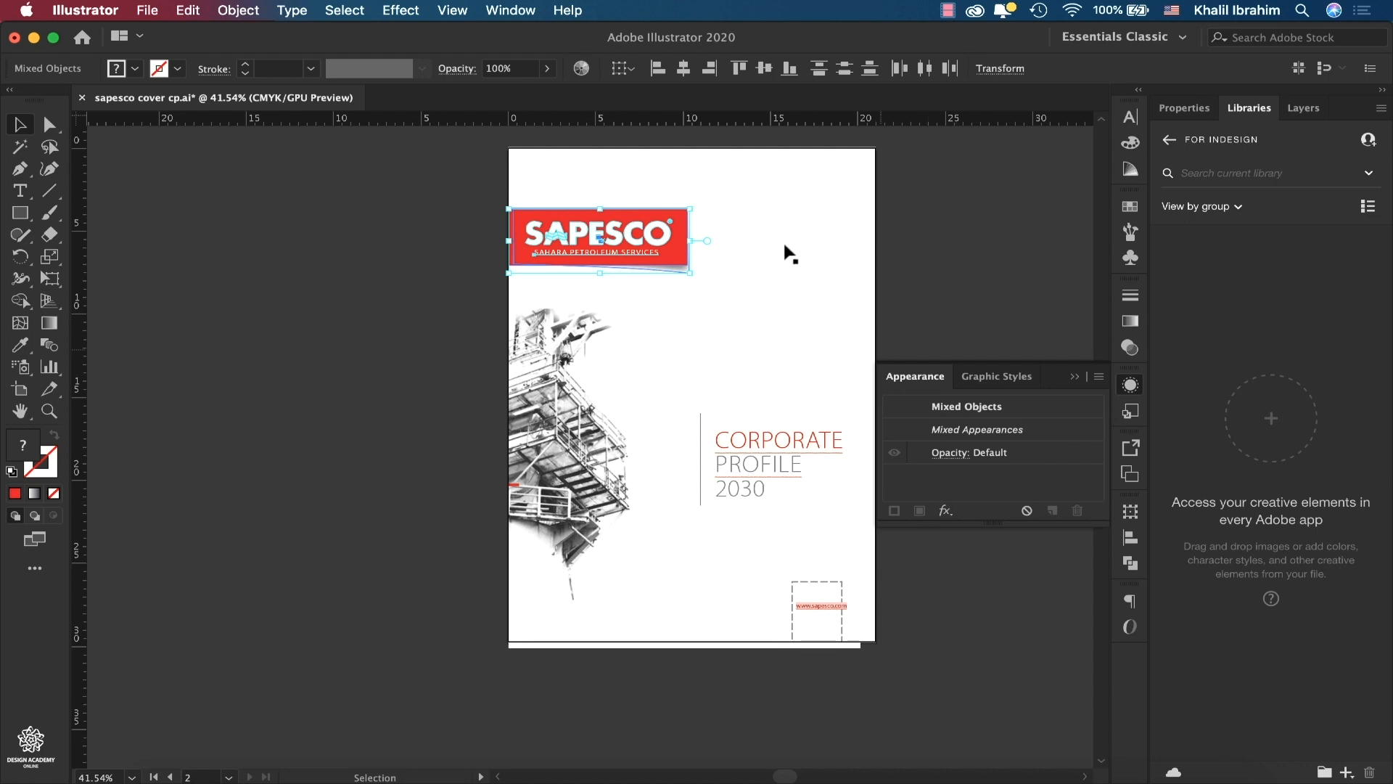
pyautogui.scroll(5, 766, 235)
pyautogui.scroll(3, 766, 235)
pyautogui.hscroll(-3, 766, 235)
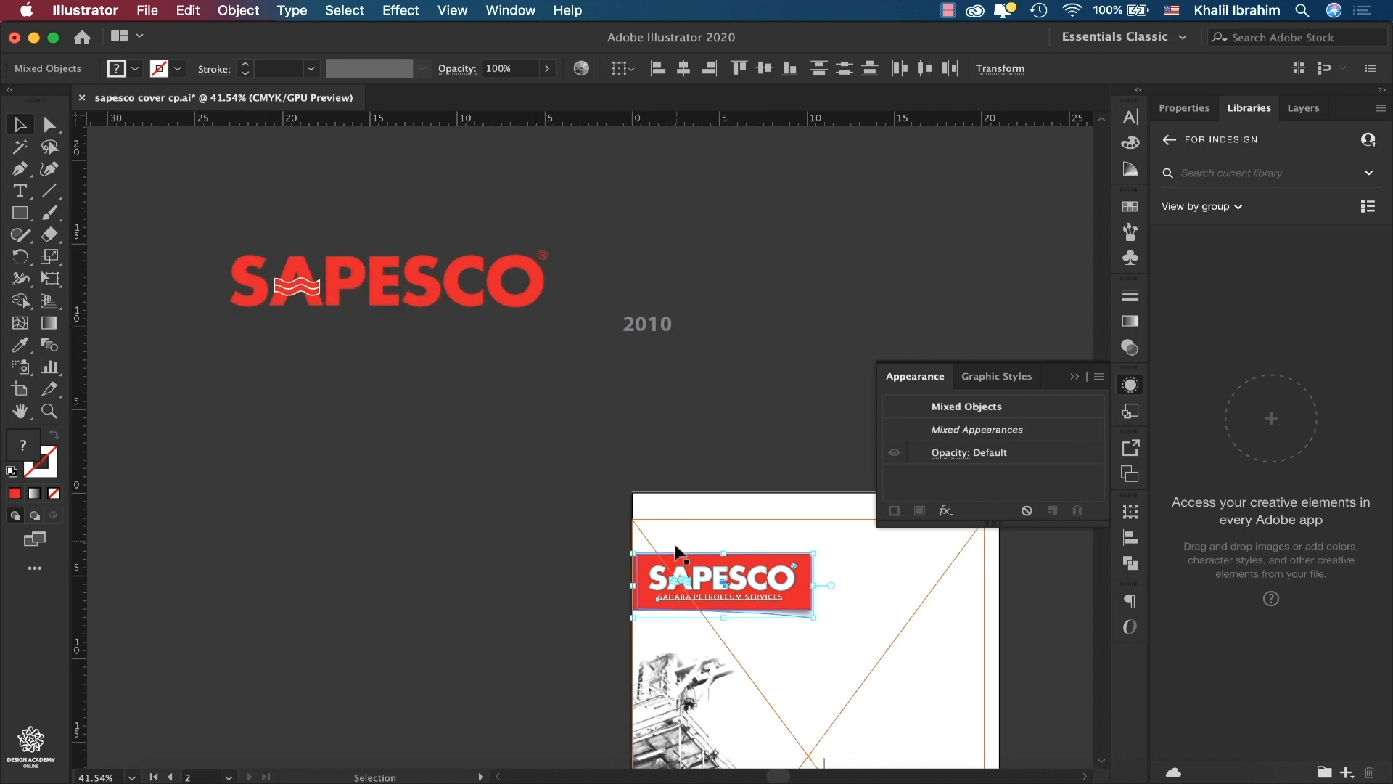
pyautogui.scroll(-6, 673, 557)
pyautogui.hscroll(2, 674, 557)
pyautogui.scroll(5, 669, 312)
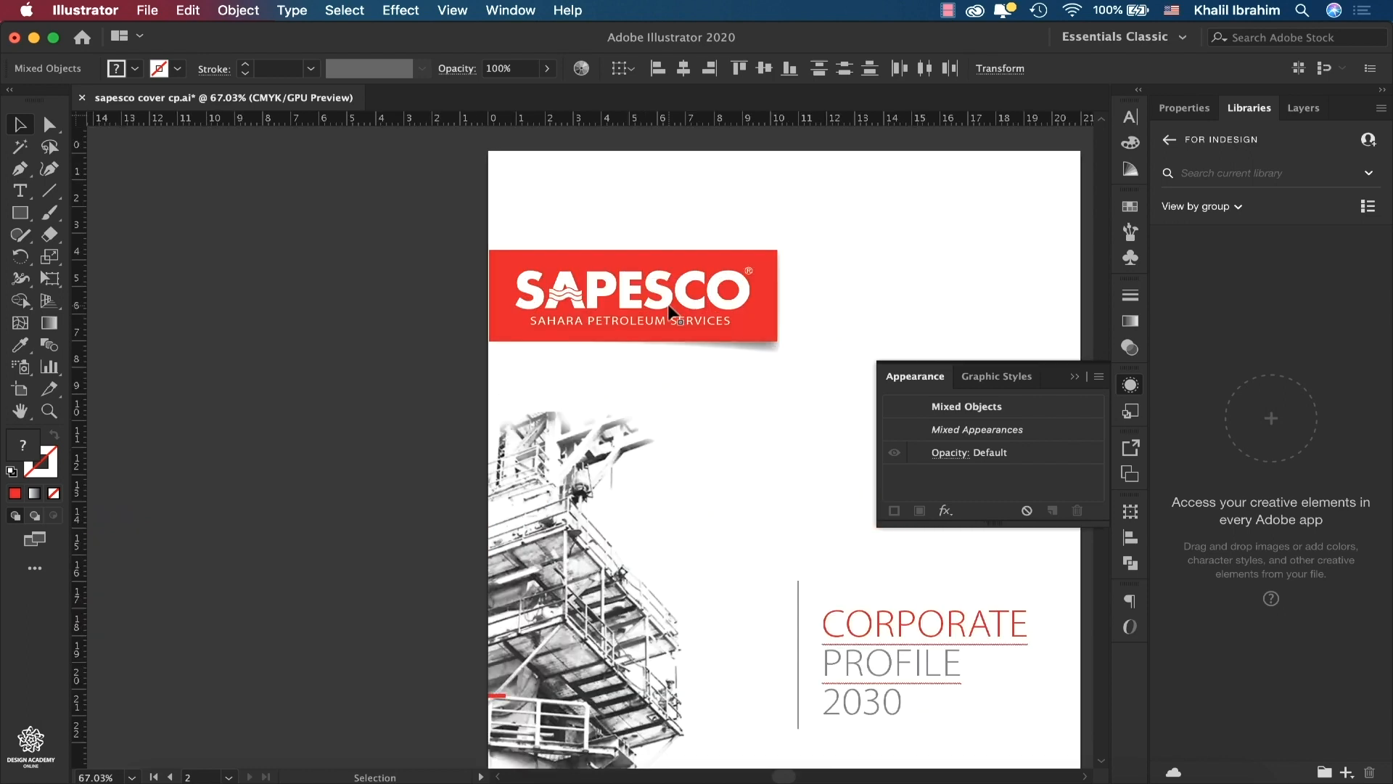
pyautogui.click(668, 307)
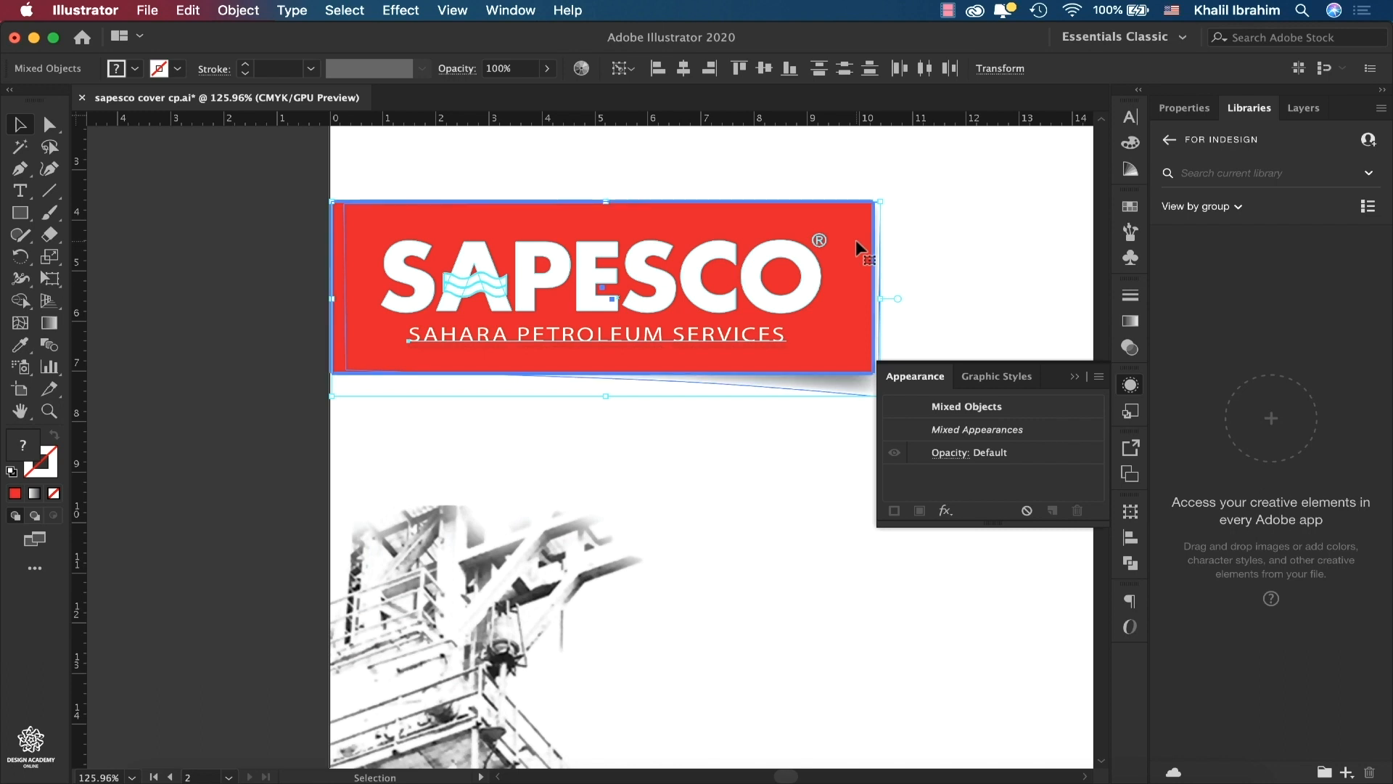
pyautogui.hscroll(3, 857, 248)
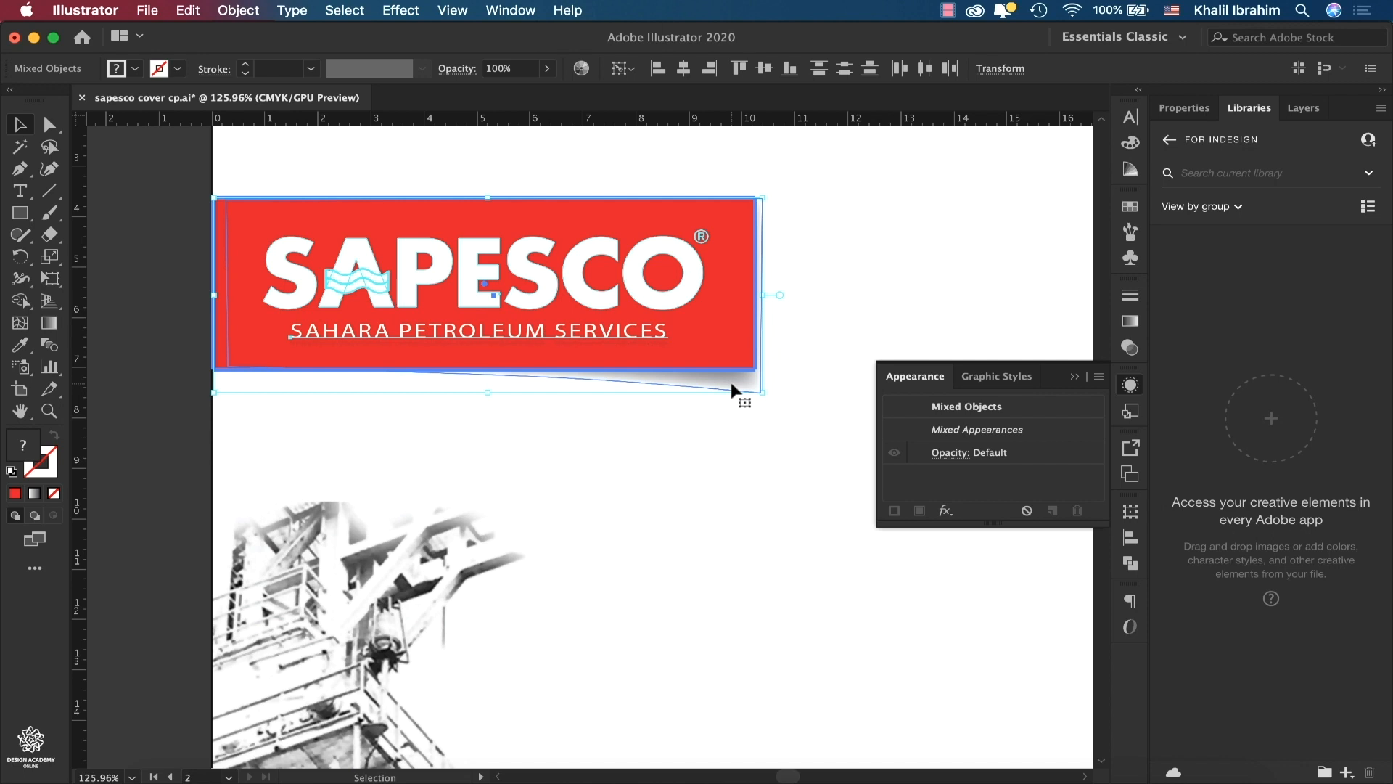
pyautogui.scroll(-5, 732, 392)
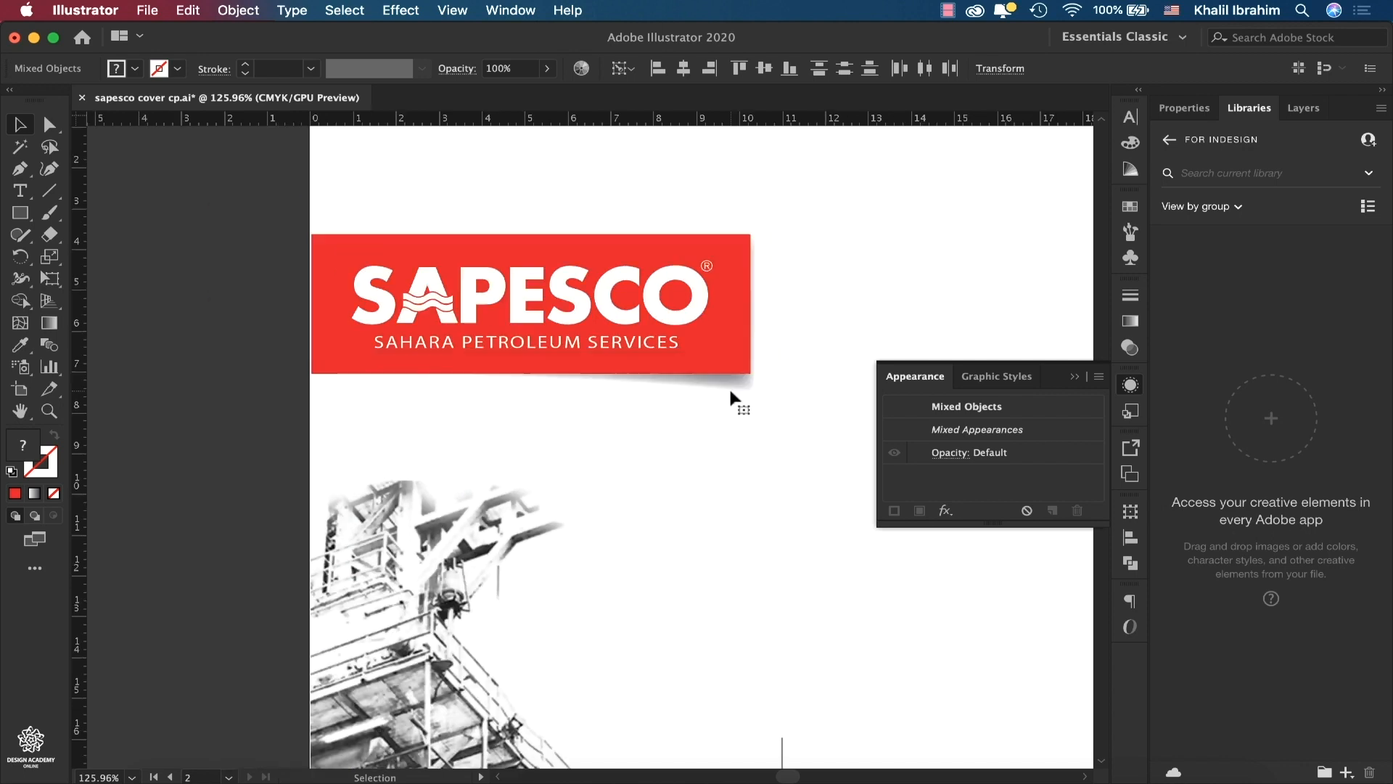
# - Select the grey shadow shape behind the red SAPESCO panel and move it away from the logo, up toward the page's upper right
pyautogui.moveTo(731, 394); pyautogui.dragTo(887, 378)
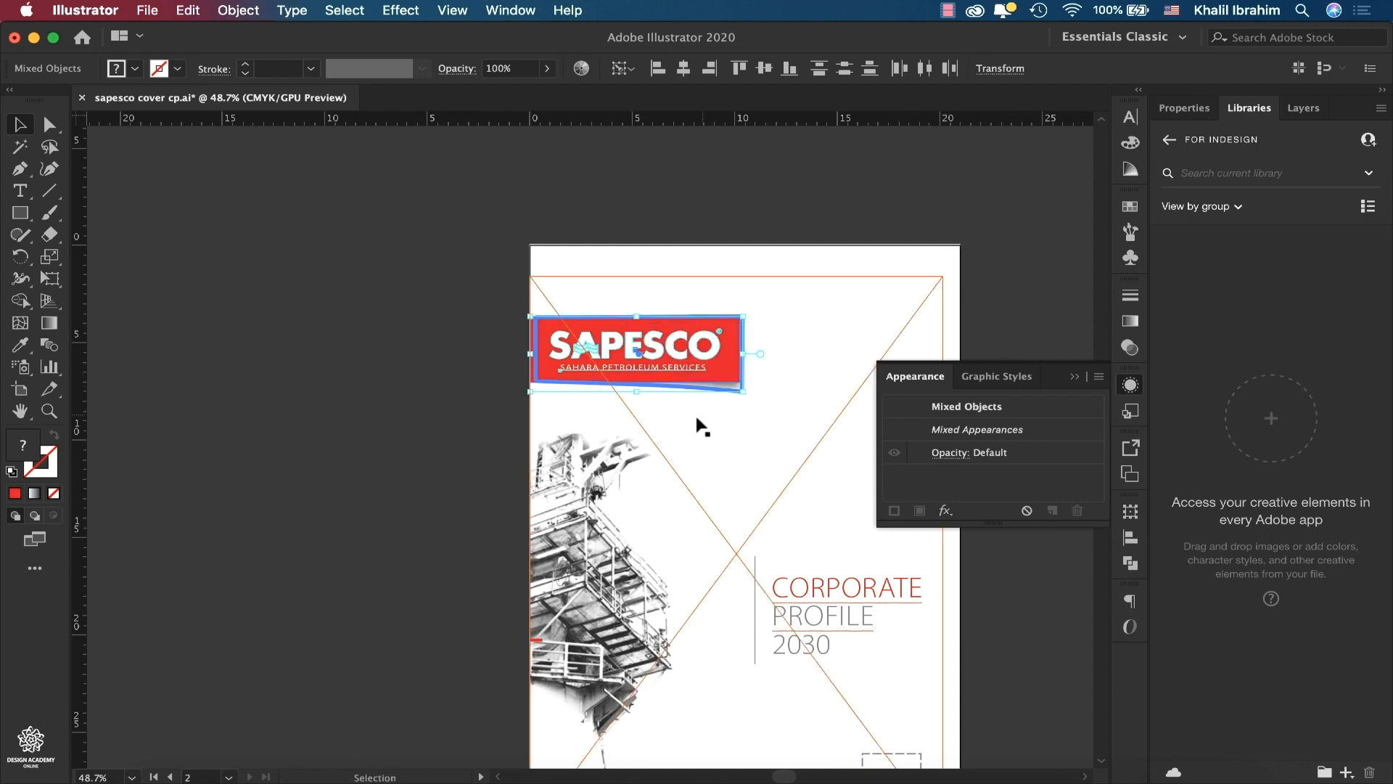
pyautogui.click(731, 400)
pyautogui.press('a')
pyautogui.click(731, 386)
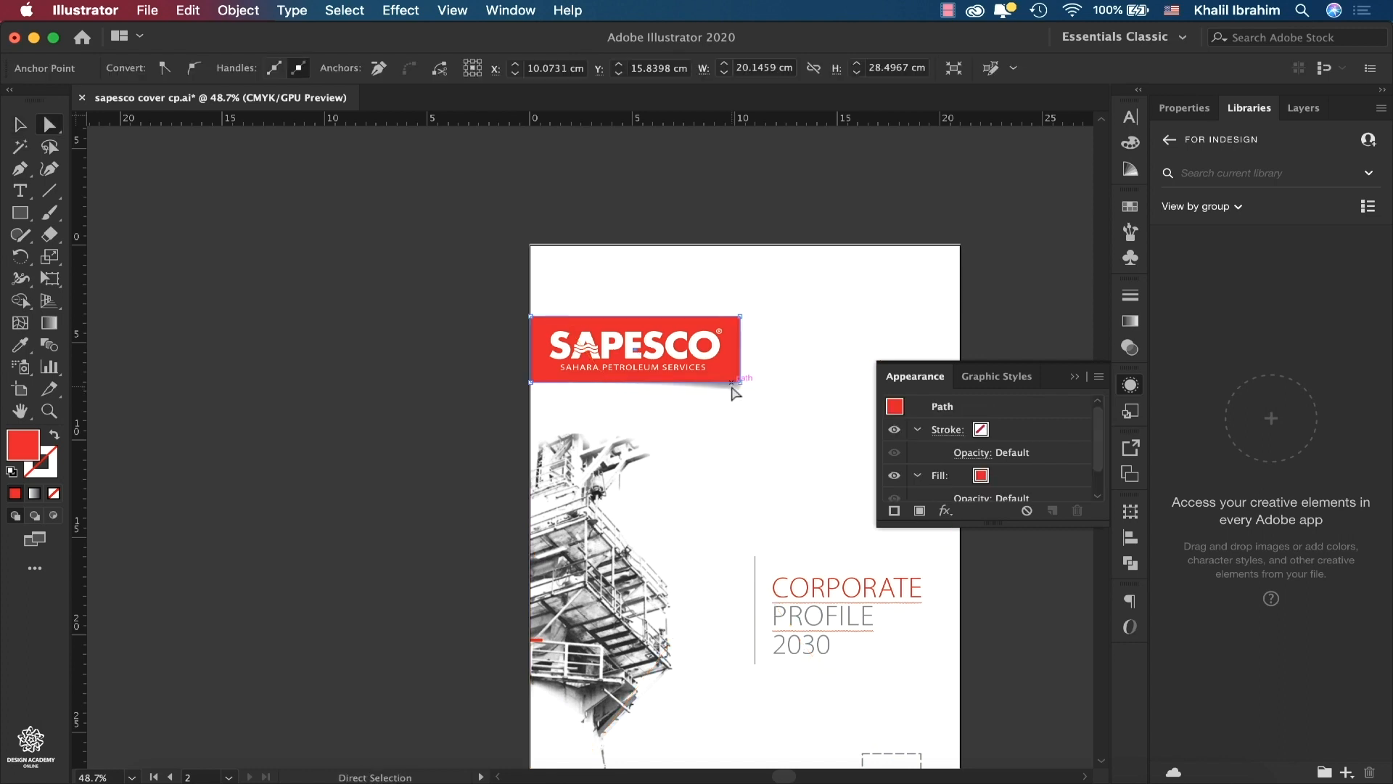
pyautogui.click(732, 390)
pyautogui.press('v')
pyautogui.moveTo(731, 391); pyautogui.dragTo(894, 351)
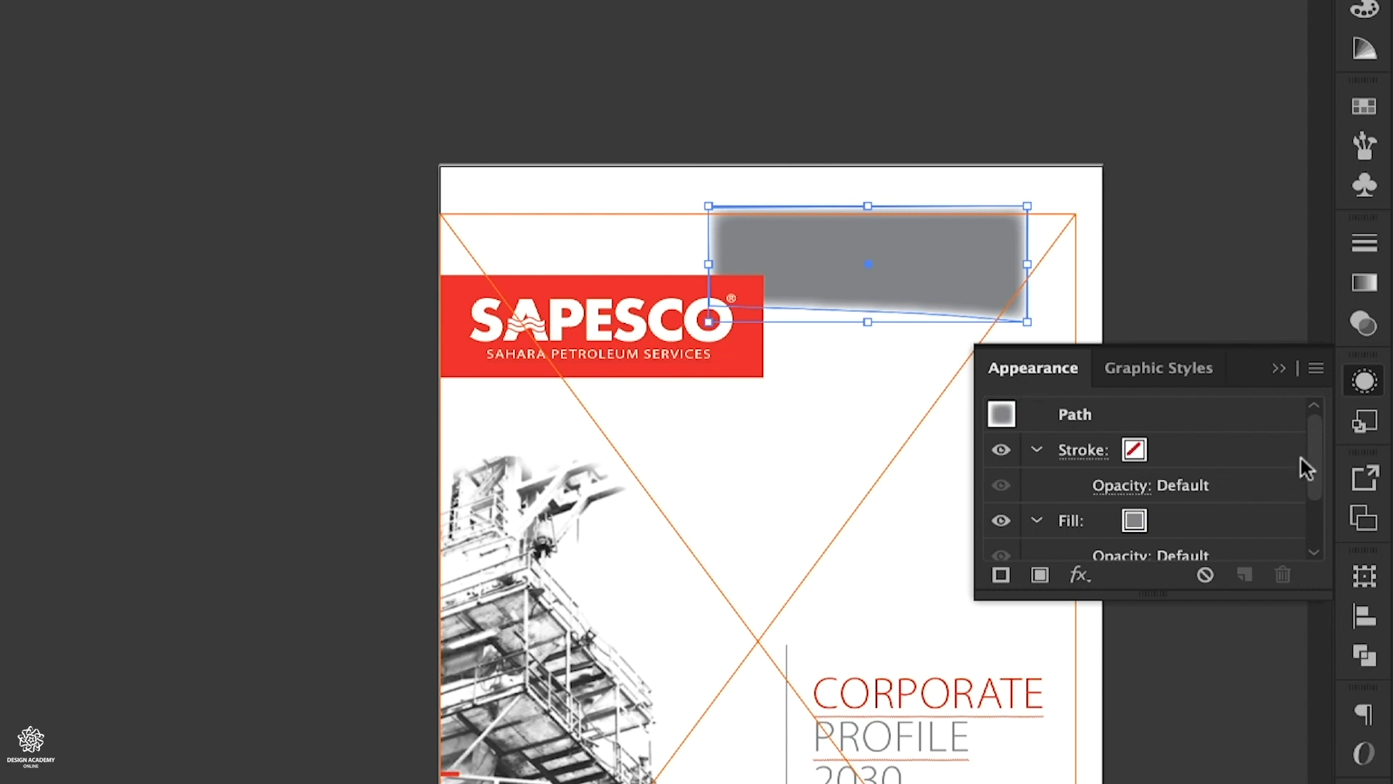
# - Review the Feather effect settings of the shadow shape, cancel without changes, and undo the shape's move
pyautogui.moveTo(1312, 459); pyautogui.dragTo(1317, 511)
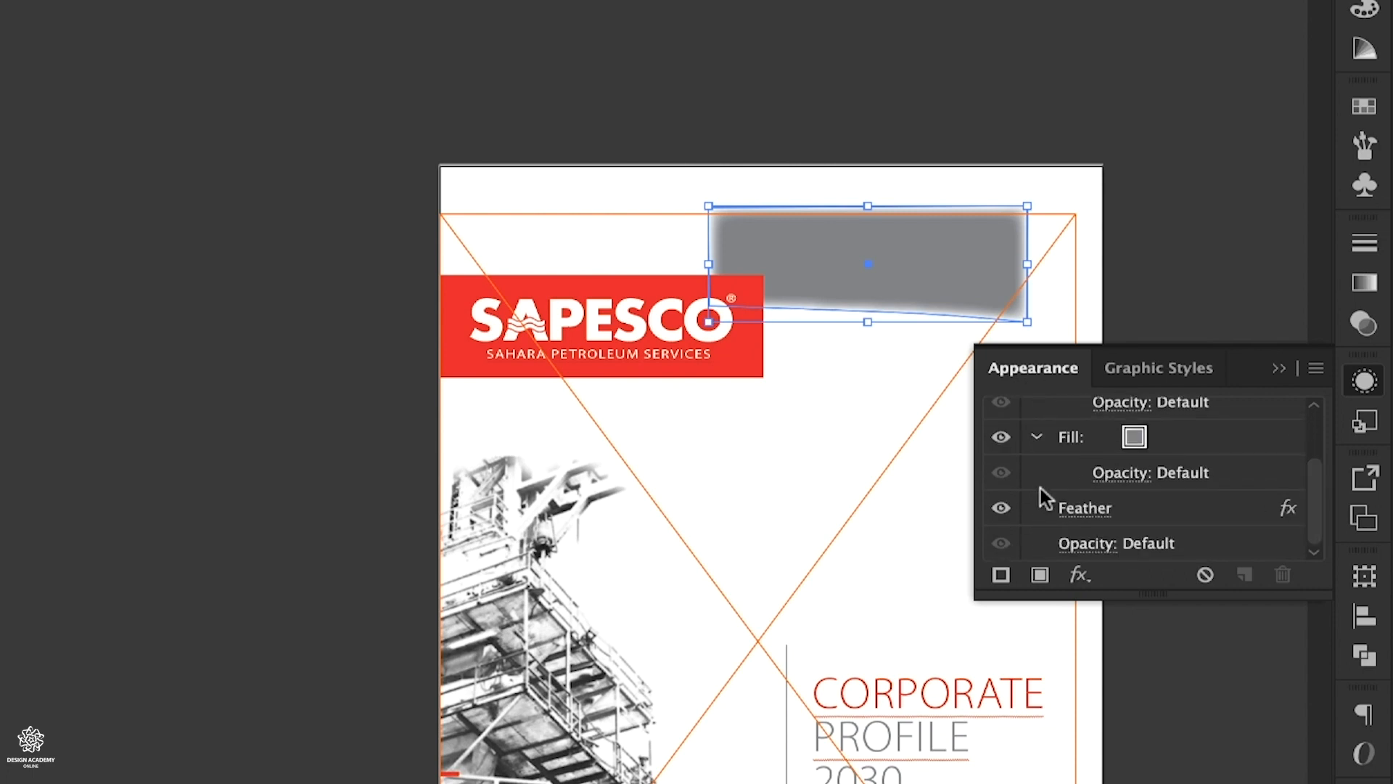
pyautogui.click(1087, 509)
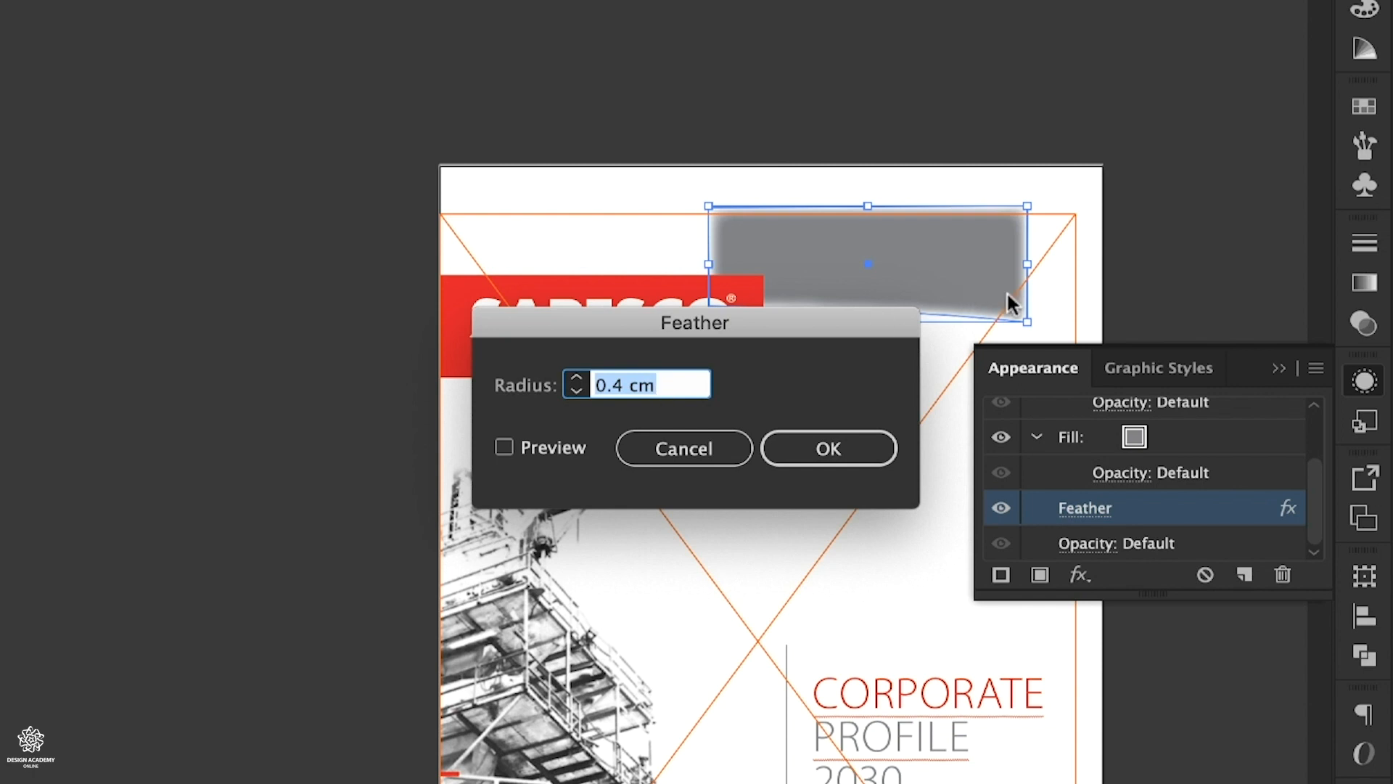
pyautogui.moveTo(801, 323); pyautogui.dragTo(753, 519)
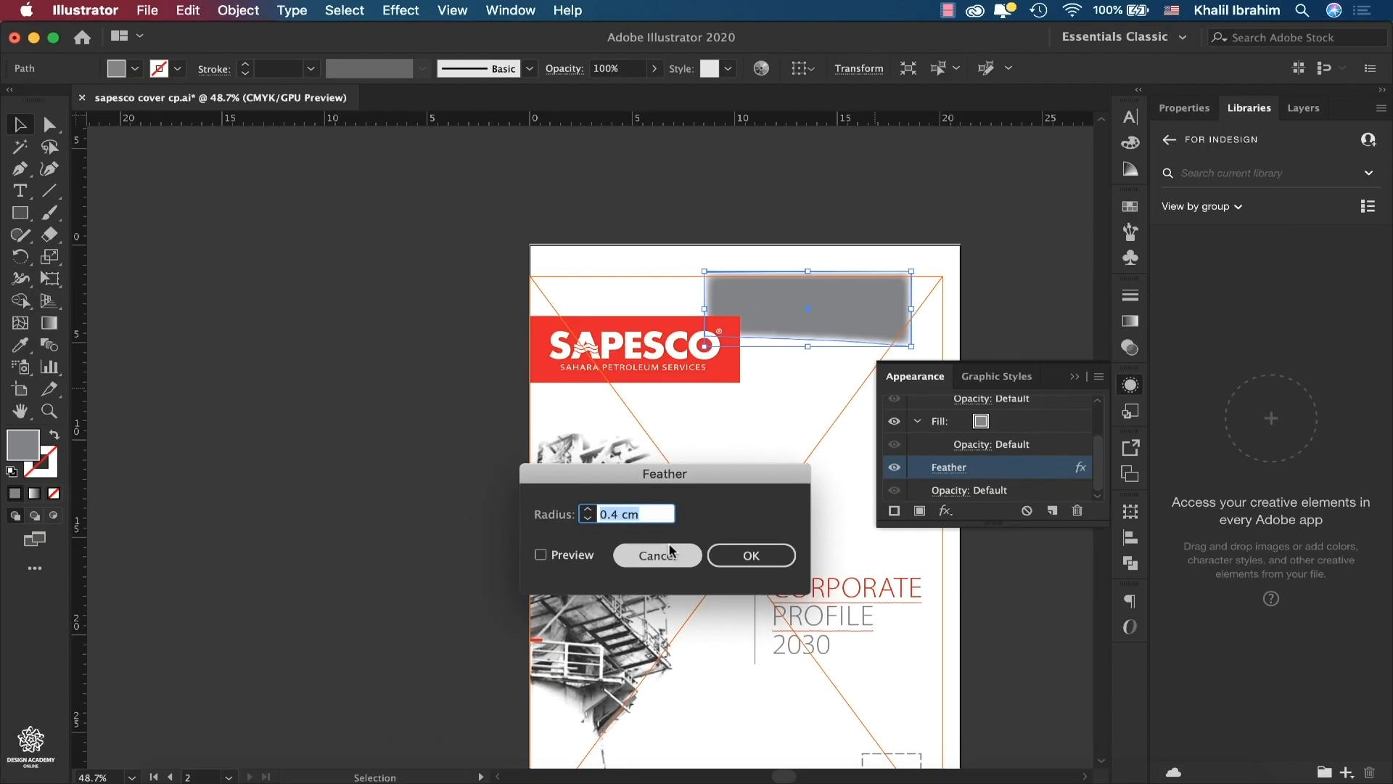
pyautogui.click(637, 644)
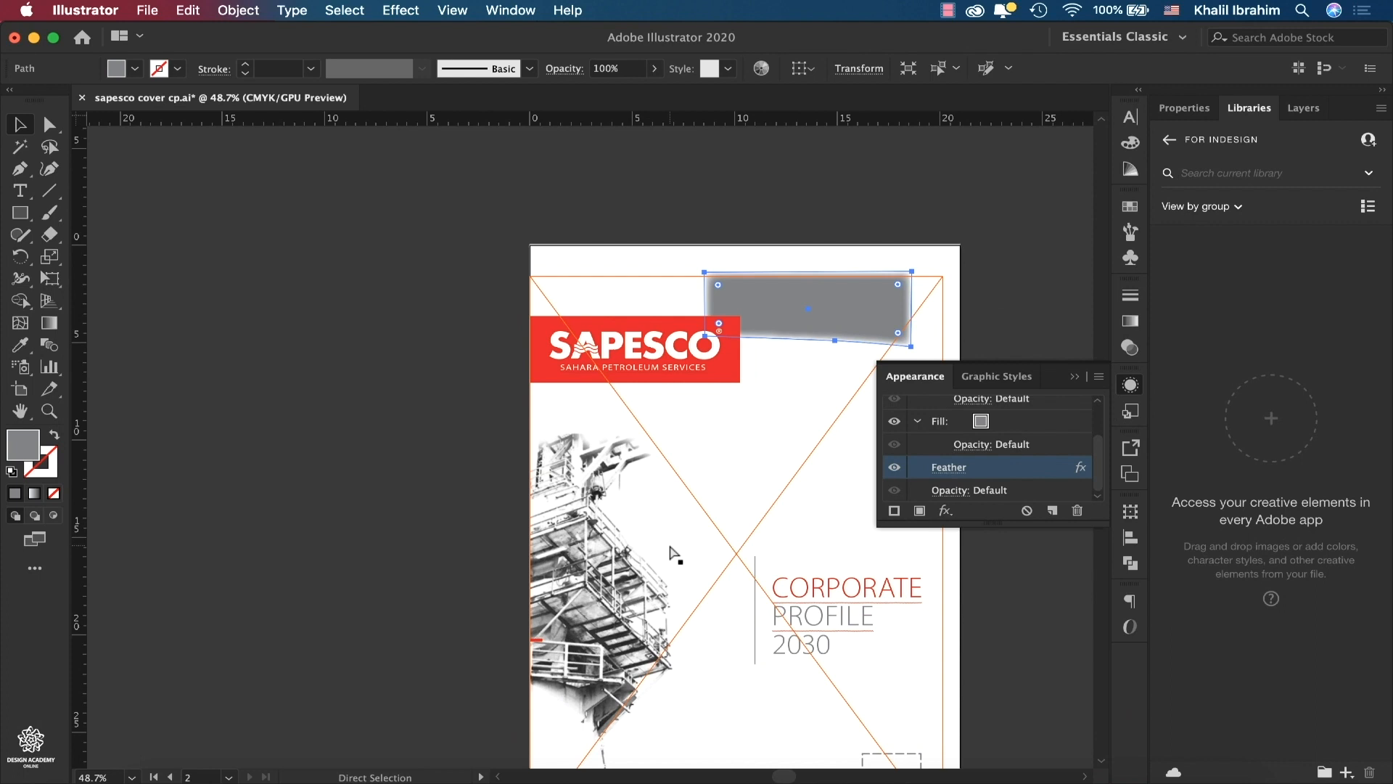
pyautogui.press('super+z')
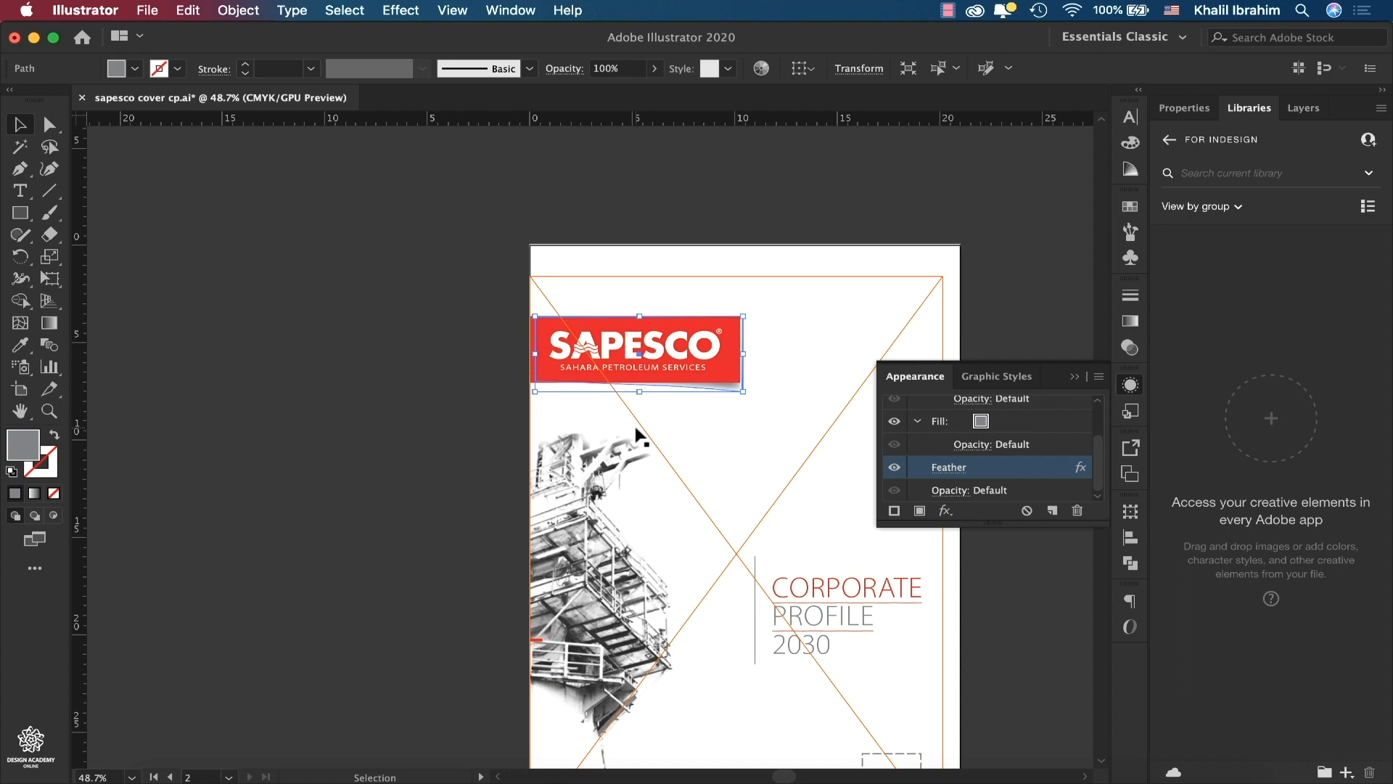
# - Select the red panel, the SAPESCO logo and its shadow together, and copy them
pyautogui.click(479, 332)
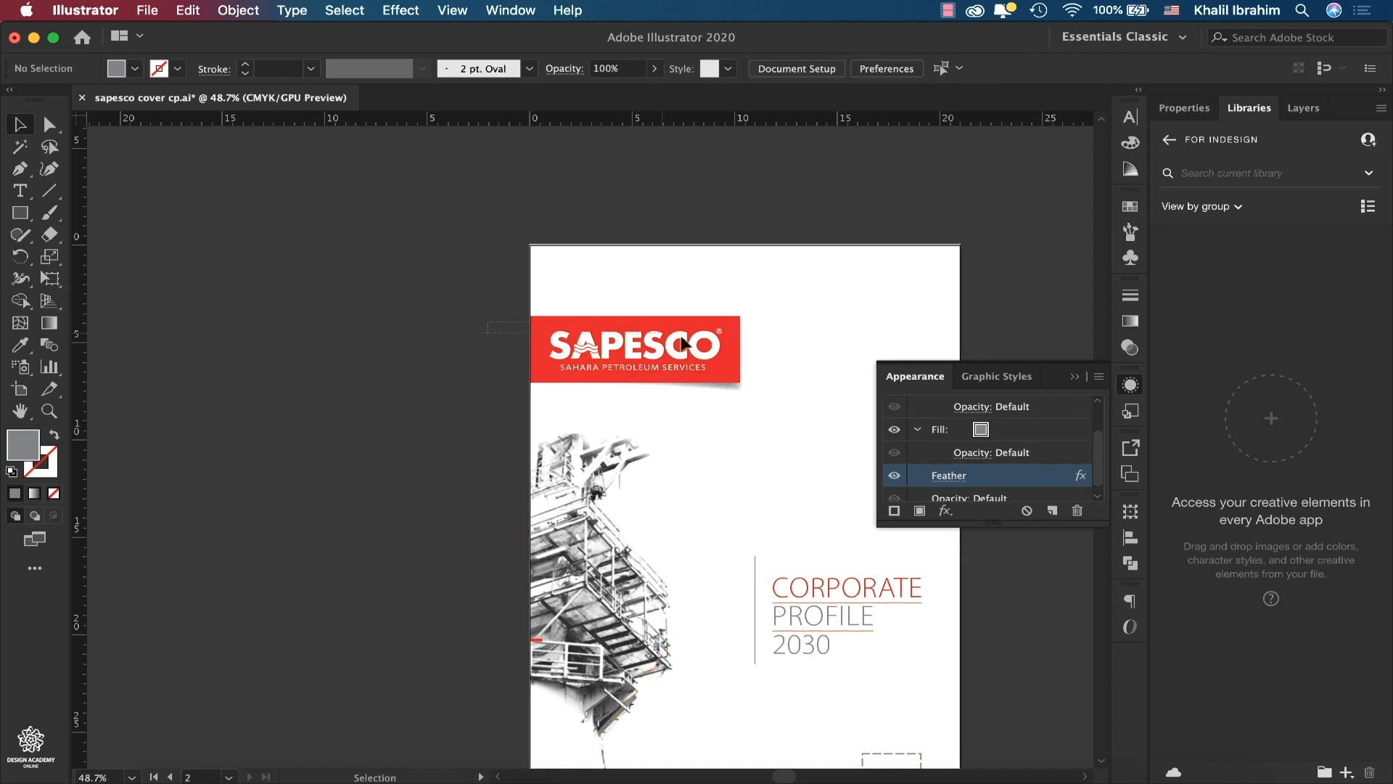
pyautogui.press('super+a')
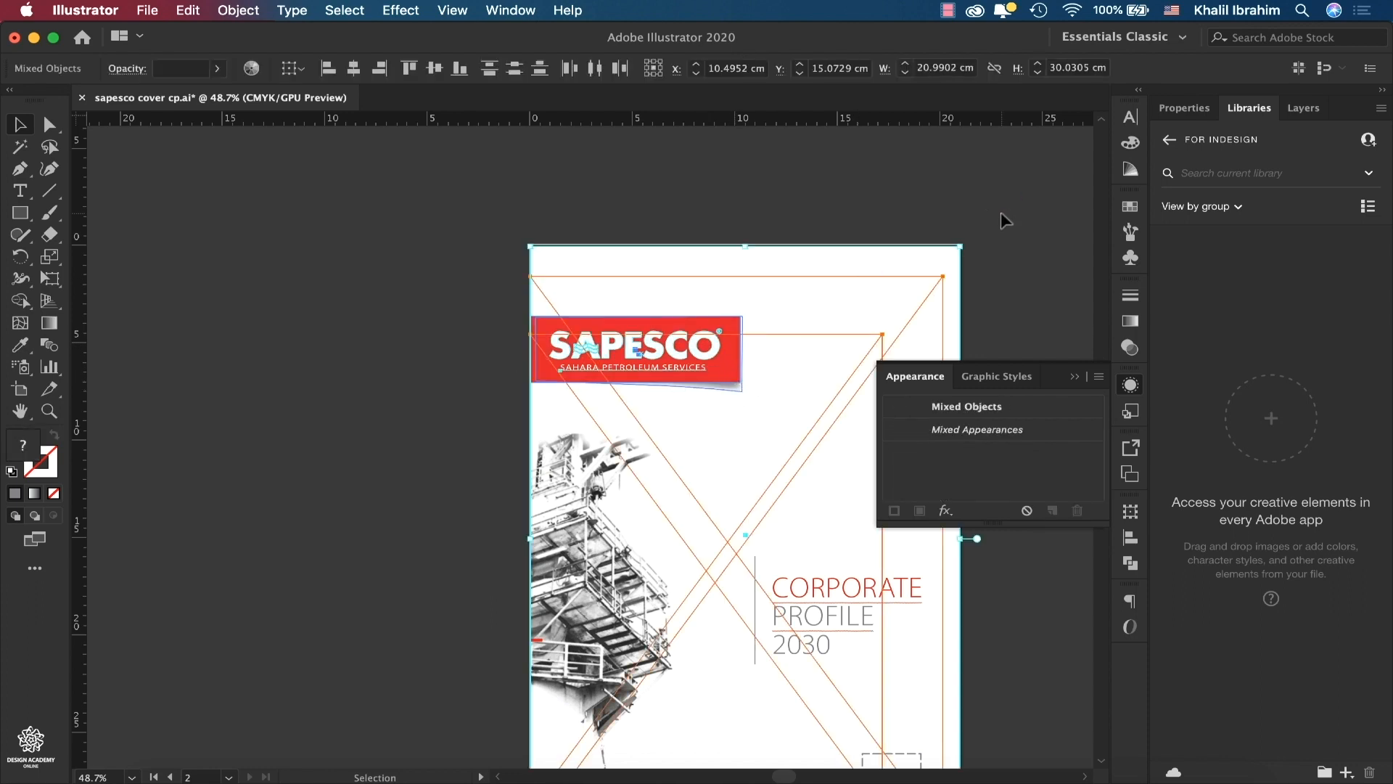
pyautogui.moveTo(1002, 213); pyautogui.dragTo(807, 375)
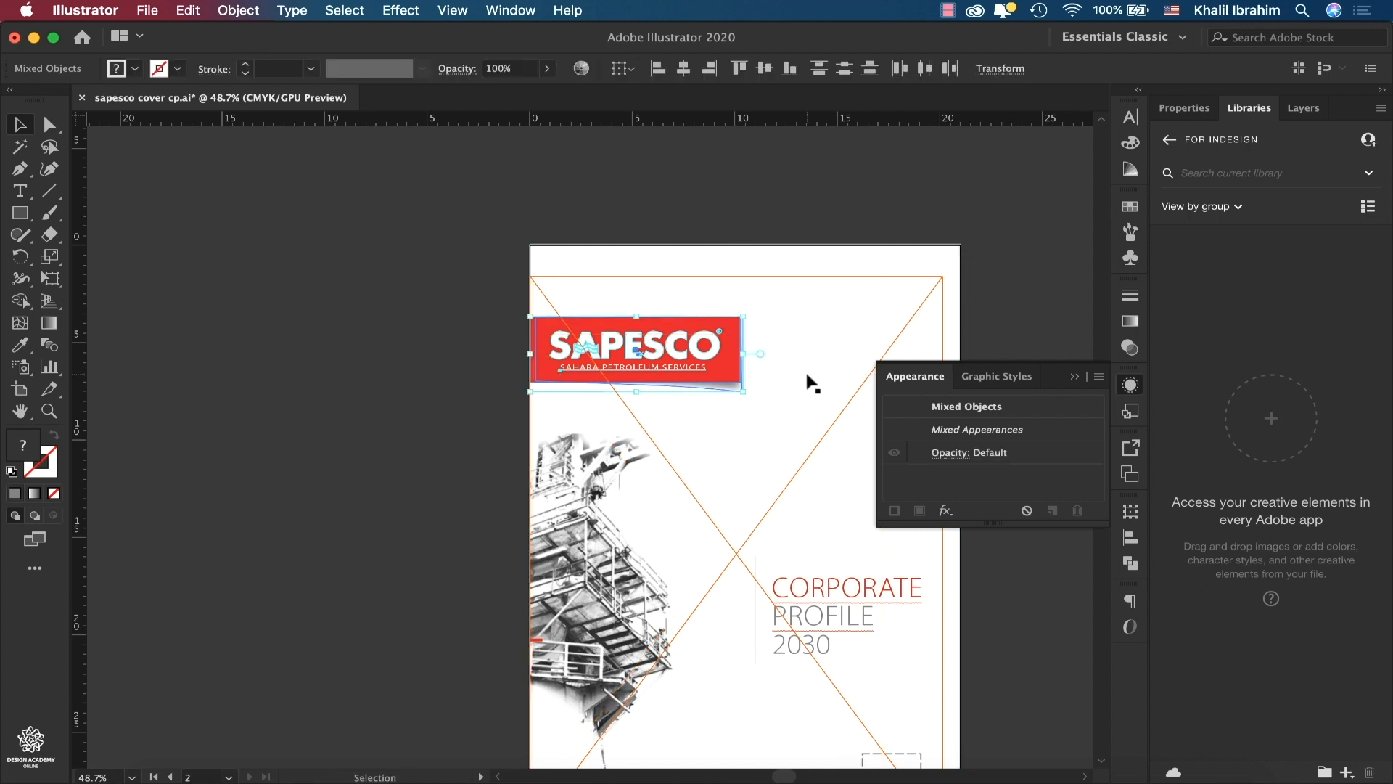
pyautogui.scroll(-3, 828, 439)
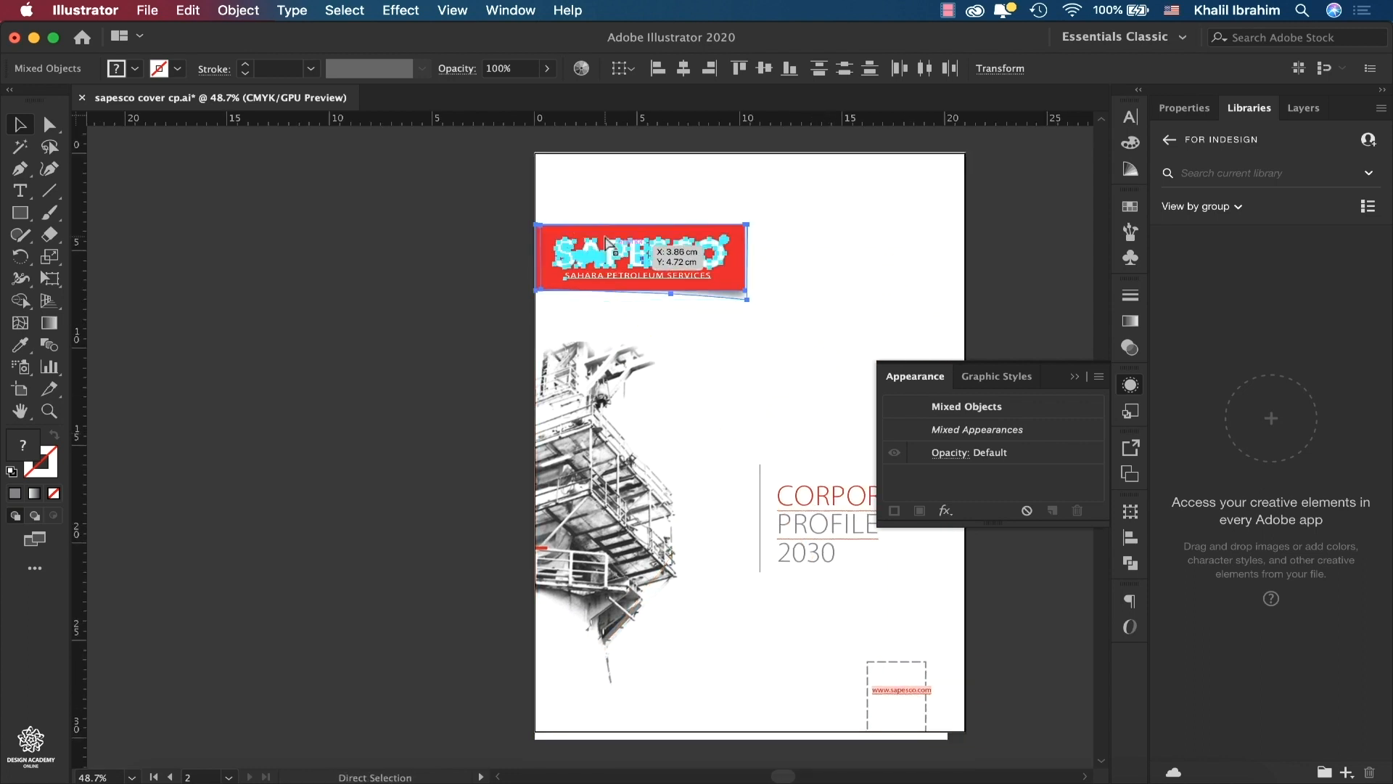
pyautogui.press('super+c')
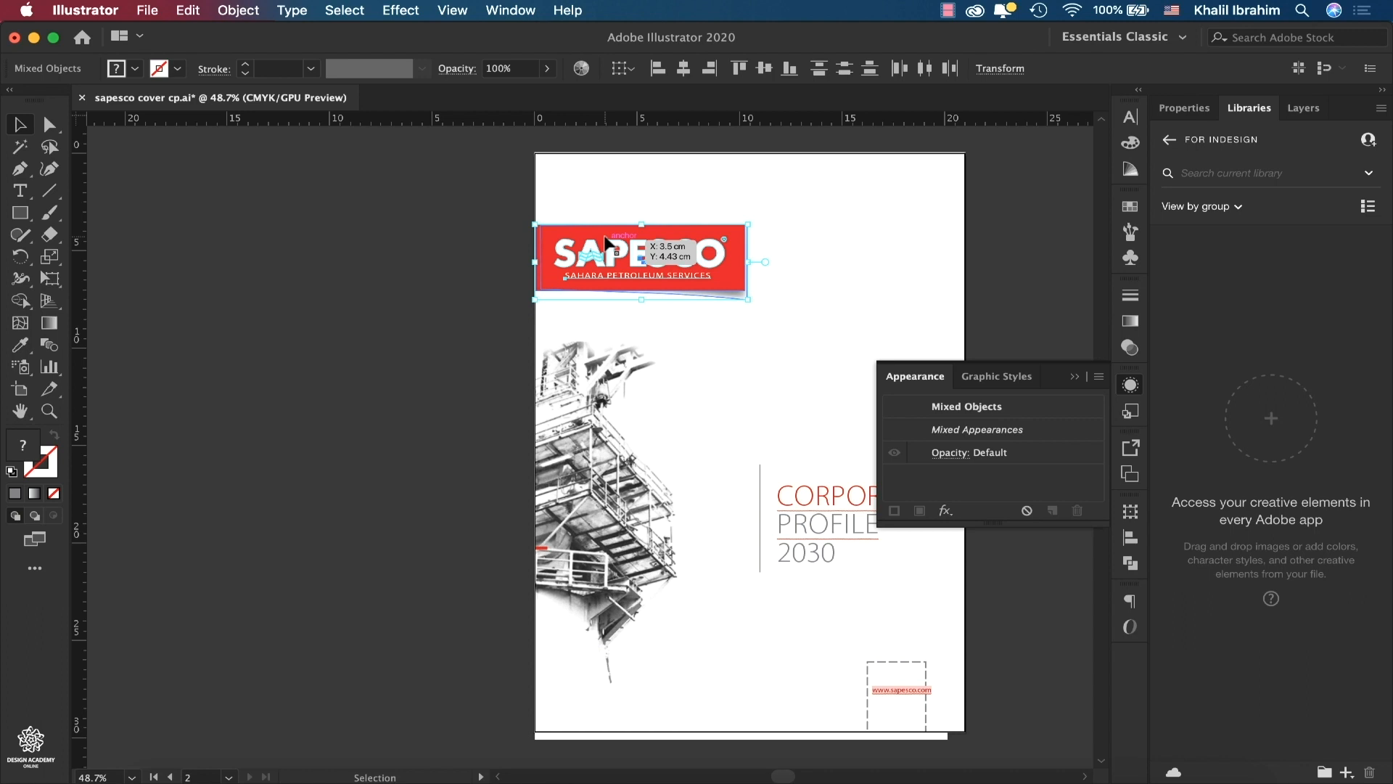
# - Switch to InDesign, paste the logo artwork, and place it on the right-hand page at X 210 mm, Y 26 mm
pyautogui.click(1020, 778)
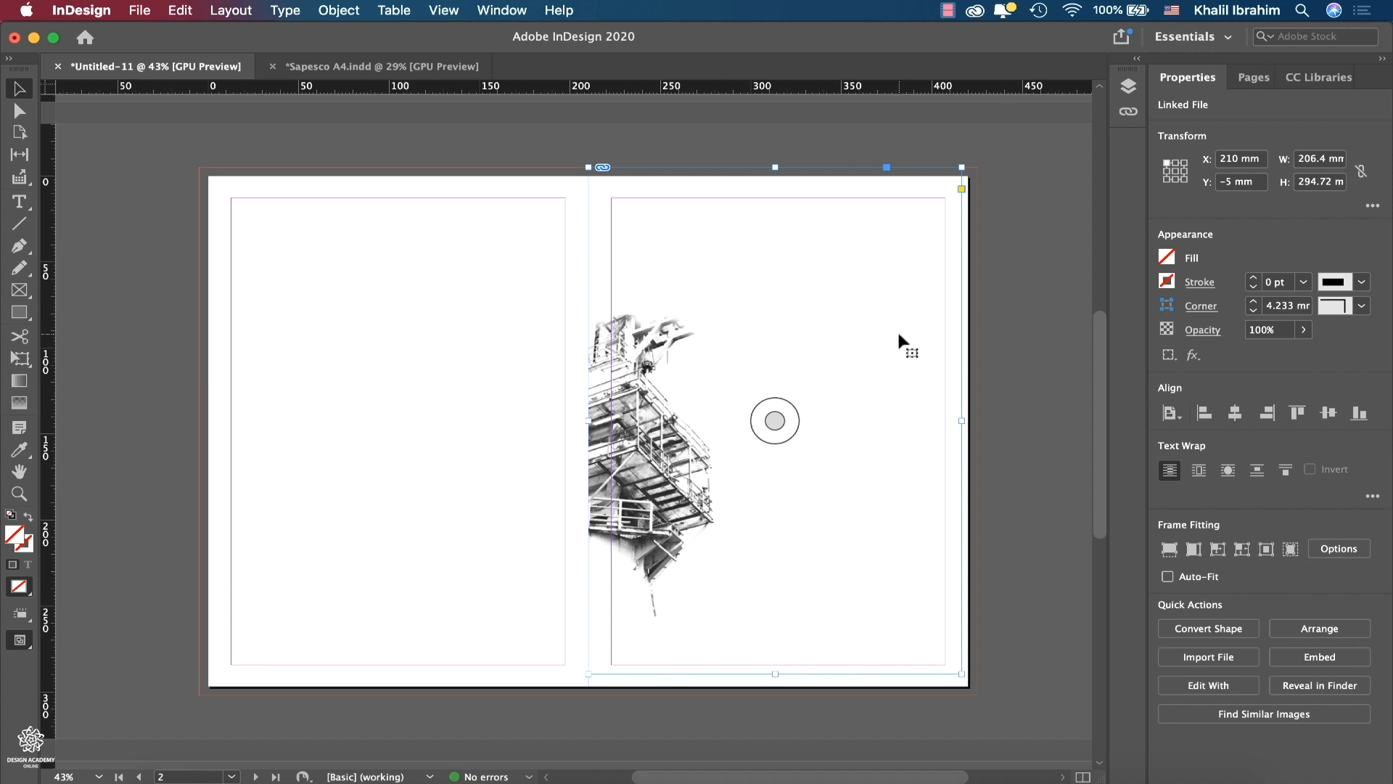
pyautogui.click(1021, 240)
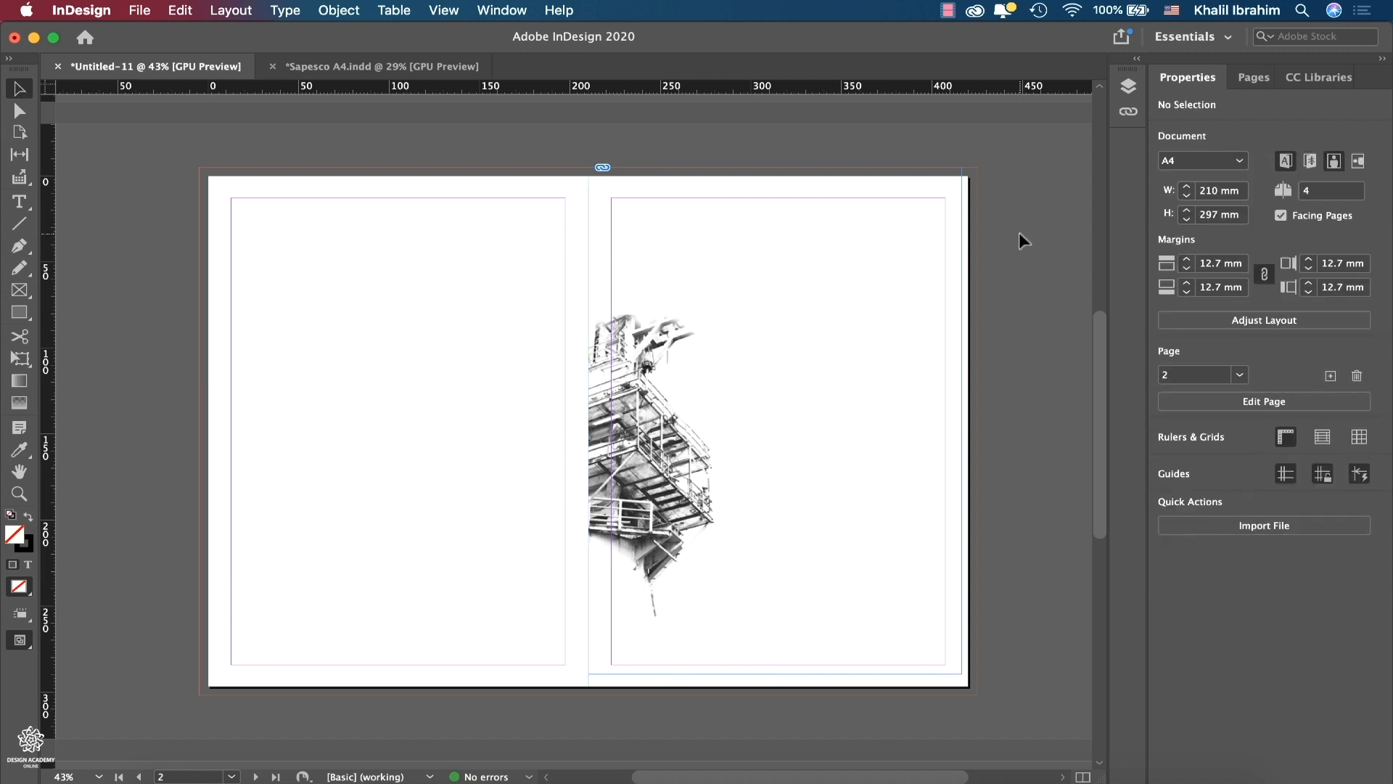
pyautogui.press('super+v')
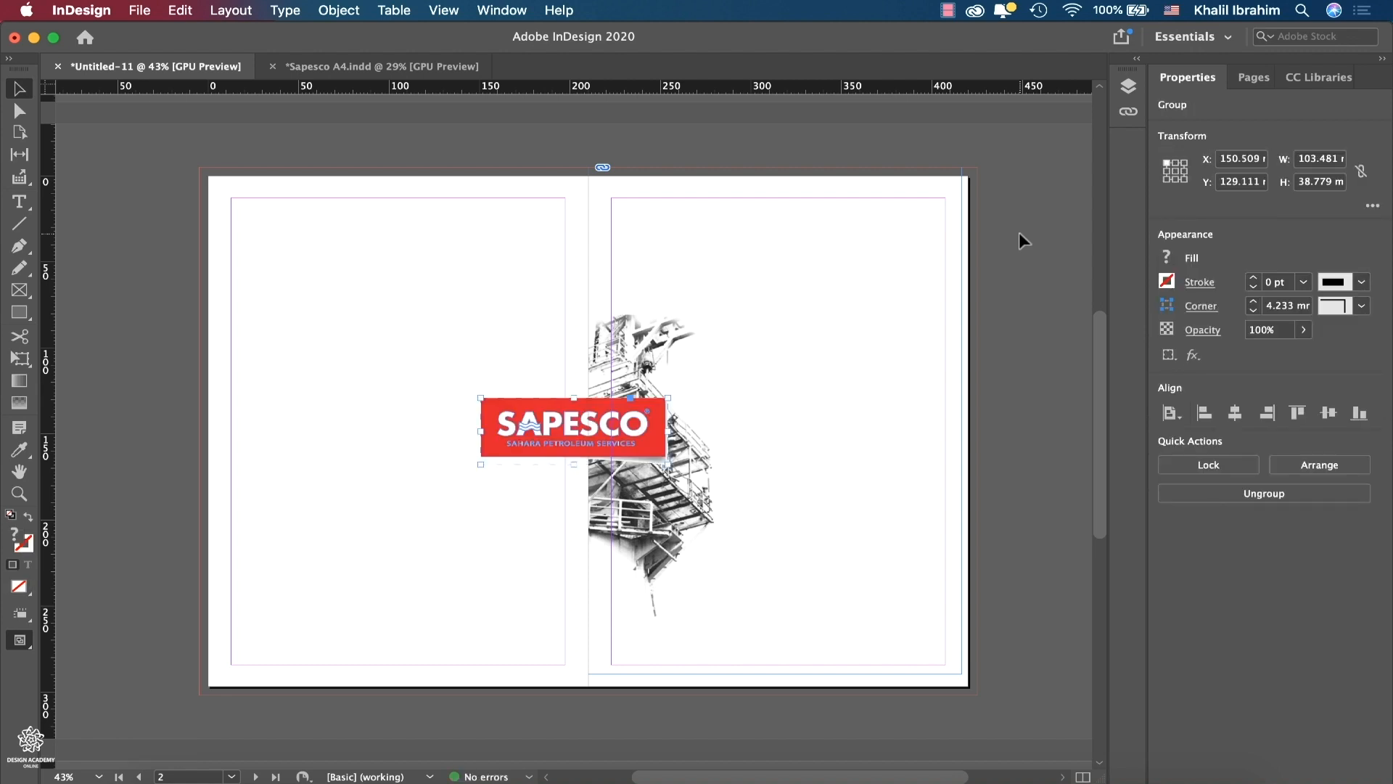
pyautogui.moveTo(498, 458); pyautogui.dragTo(605, 273)
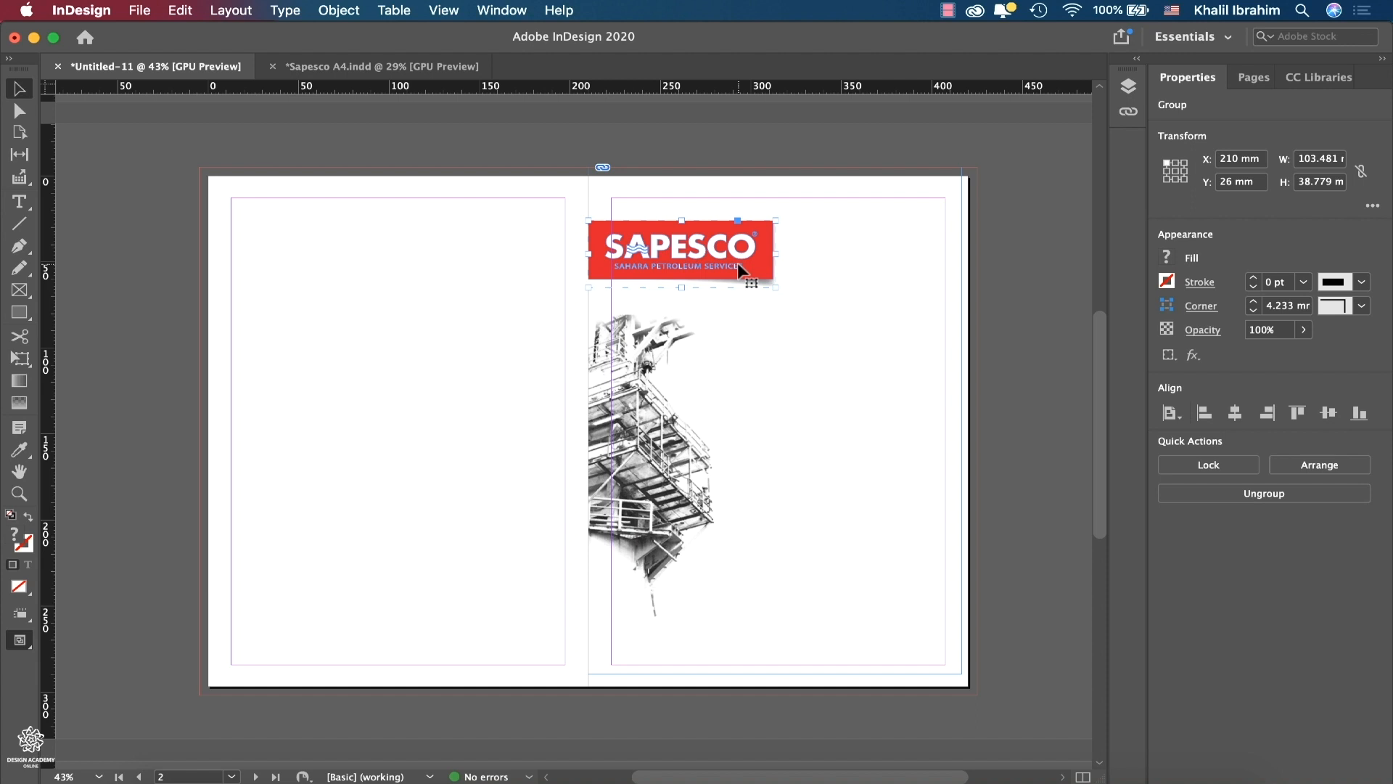
# - Enlarge the pasted logo to about 197 by 74 mm, inspect its vector edges up close, and undo the scaling
pyautogui.moveTo(772, 288); pyautogui.dragTo(898, 353)
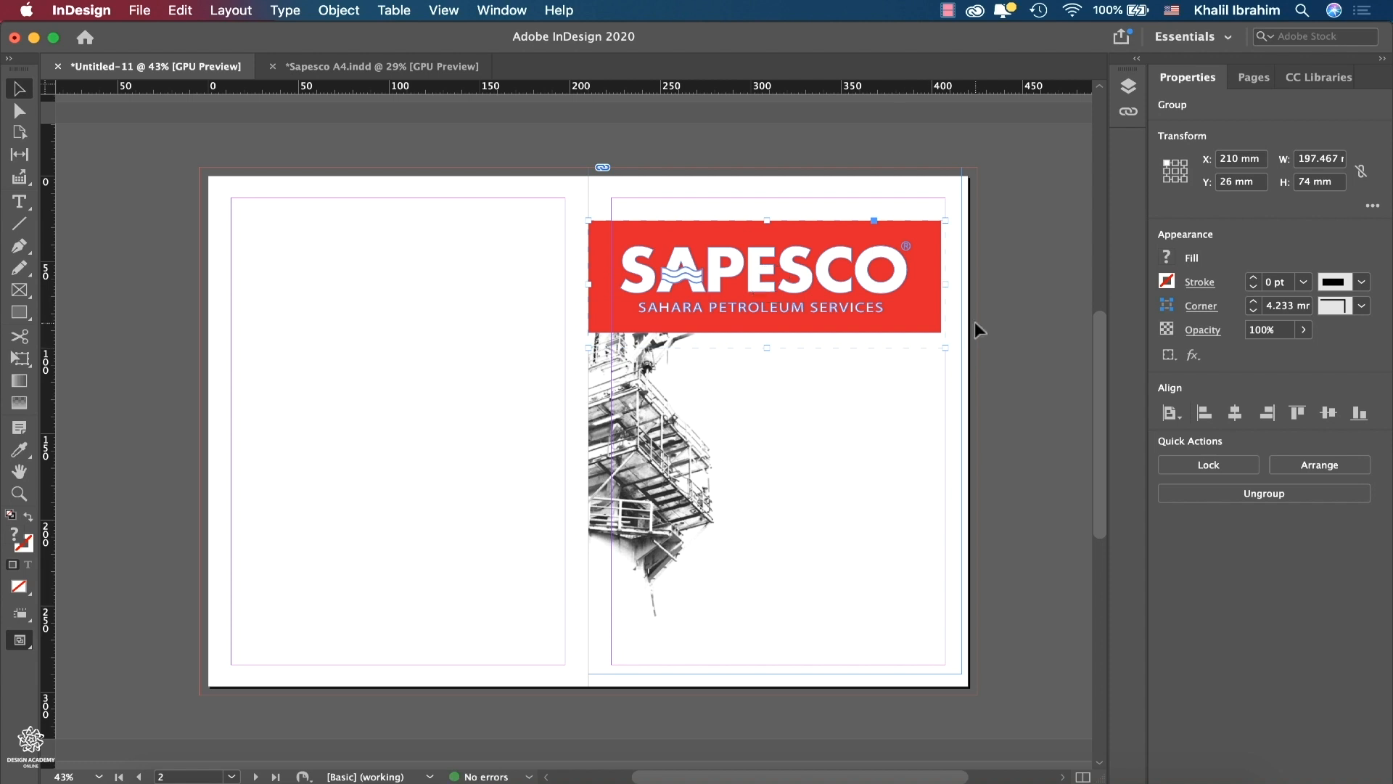
pyautogui.scroll(5, 976, 311)
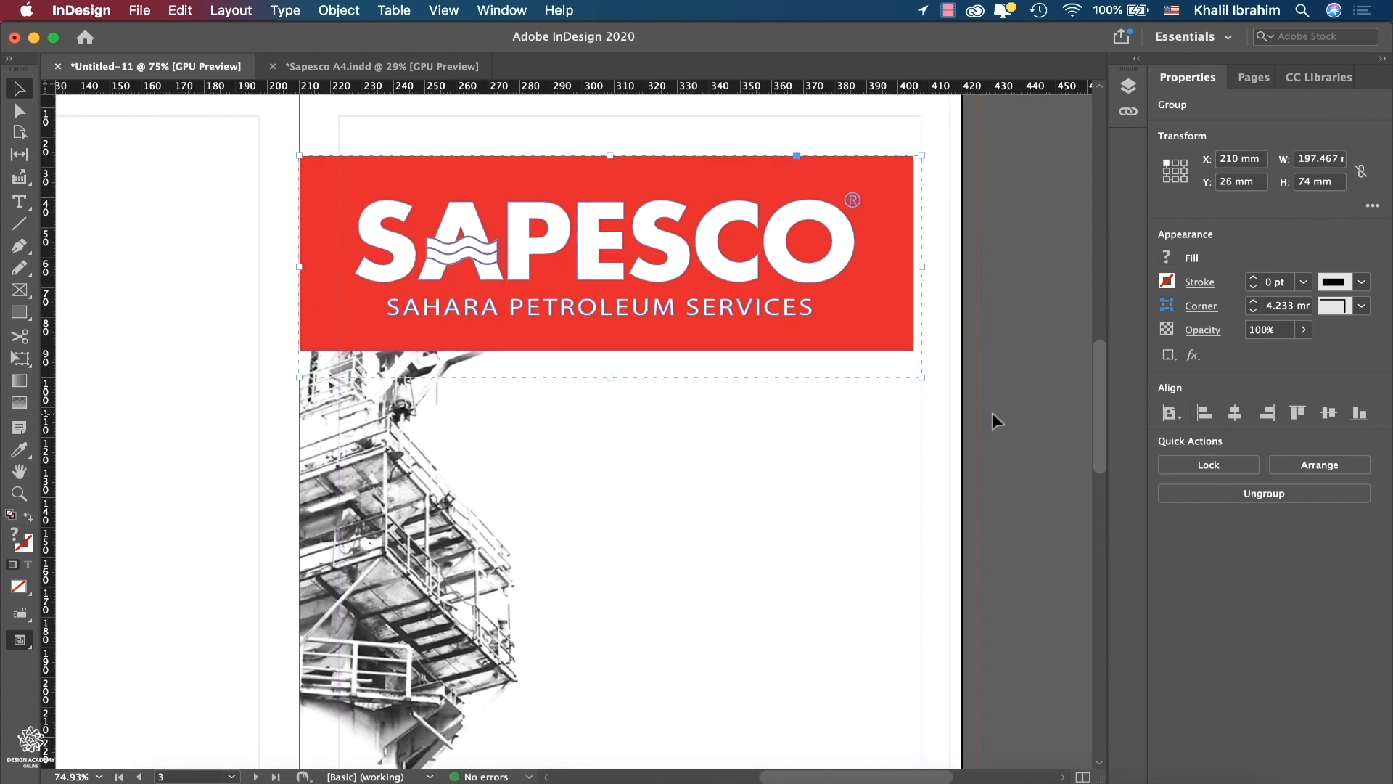
pyautogui.scroll(8, 535, 211)
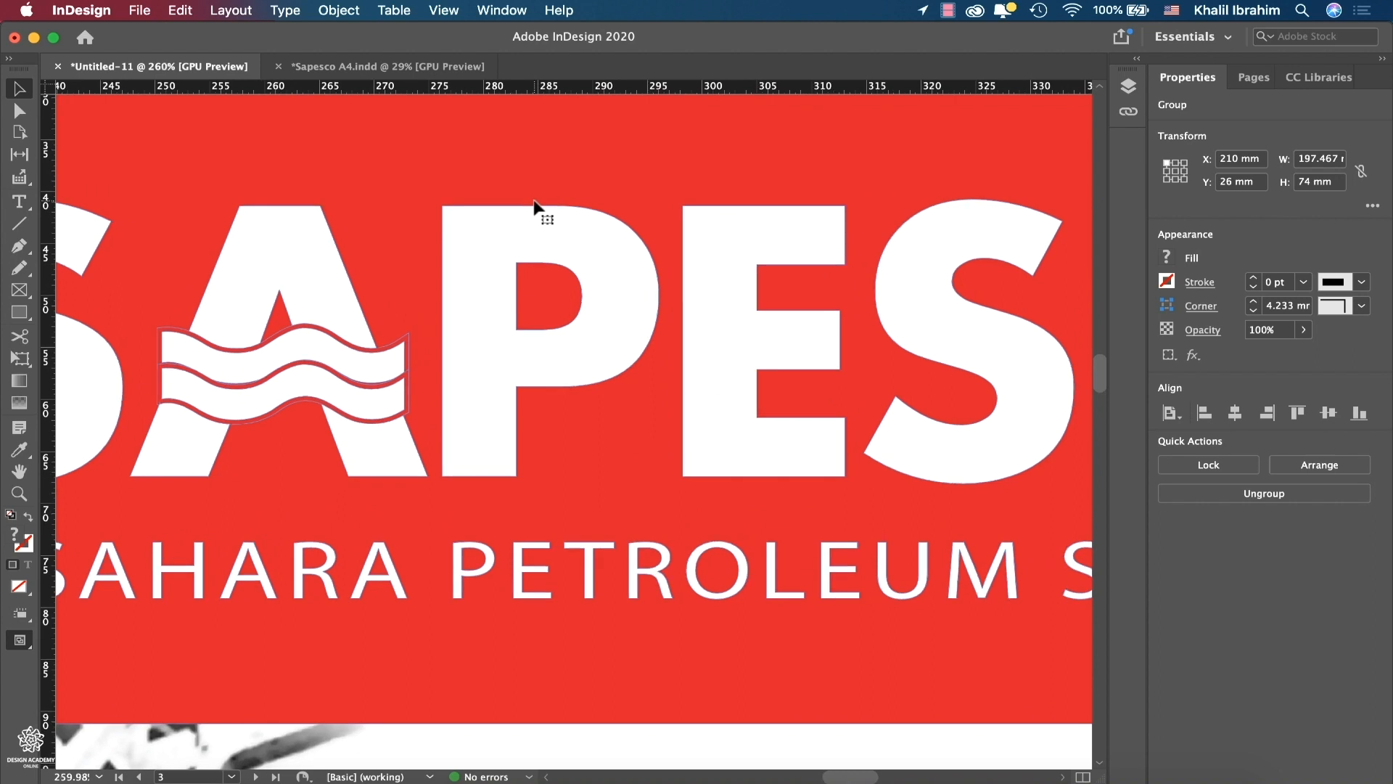
pyautogui.scroll(-8, 535, 211)
pyautogui.press('cmd+z')
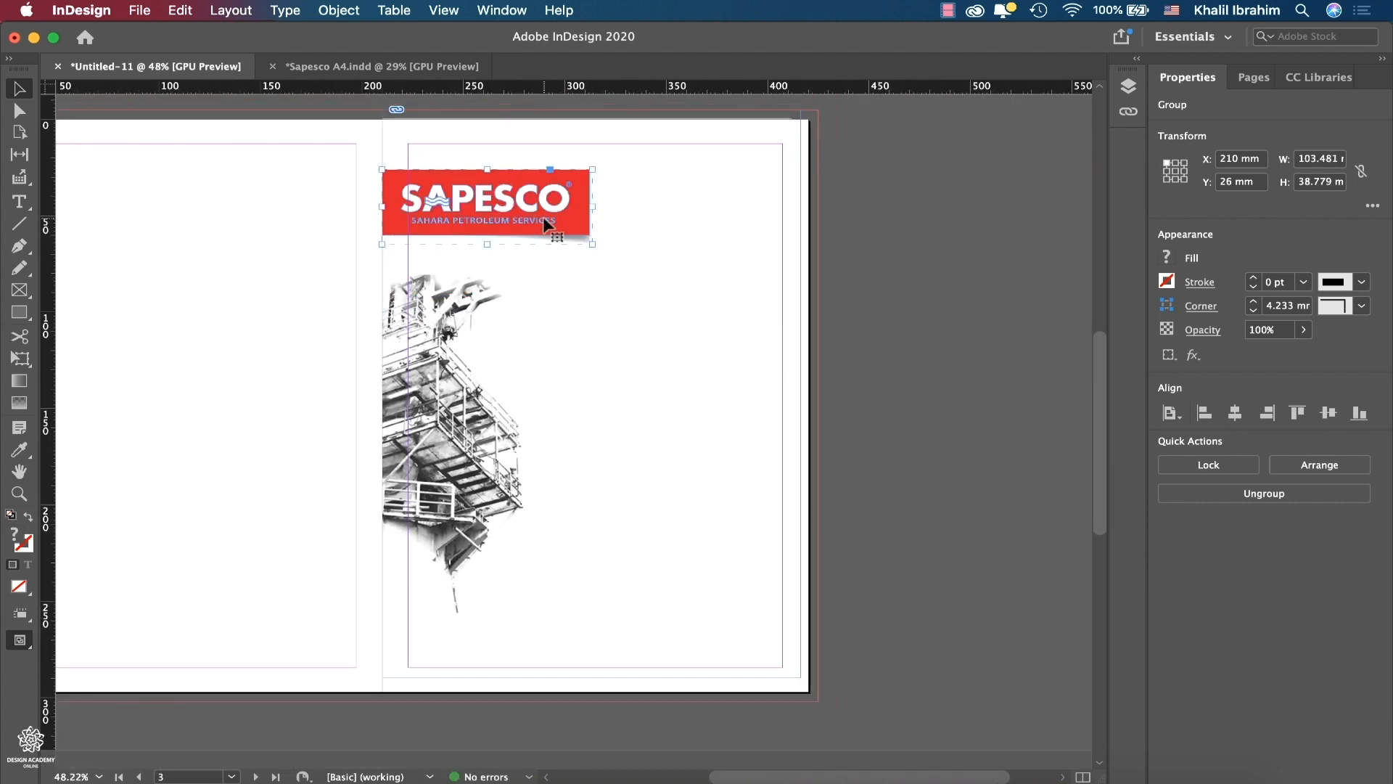
# - Move the pasted logo down along the spine to X 210 mm, Y 42 mm
pyautogui.press('Left')
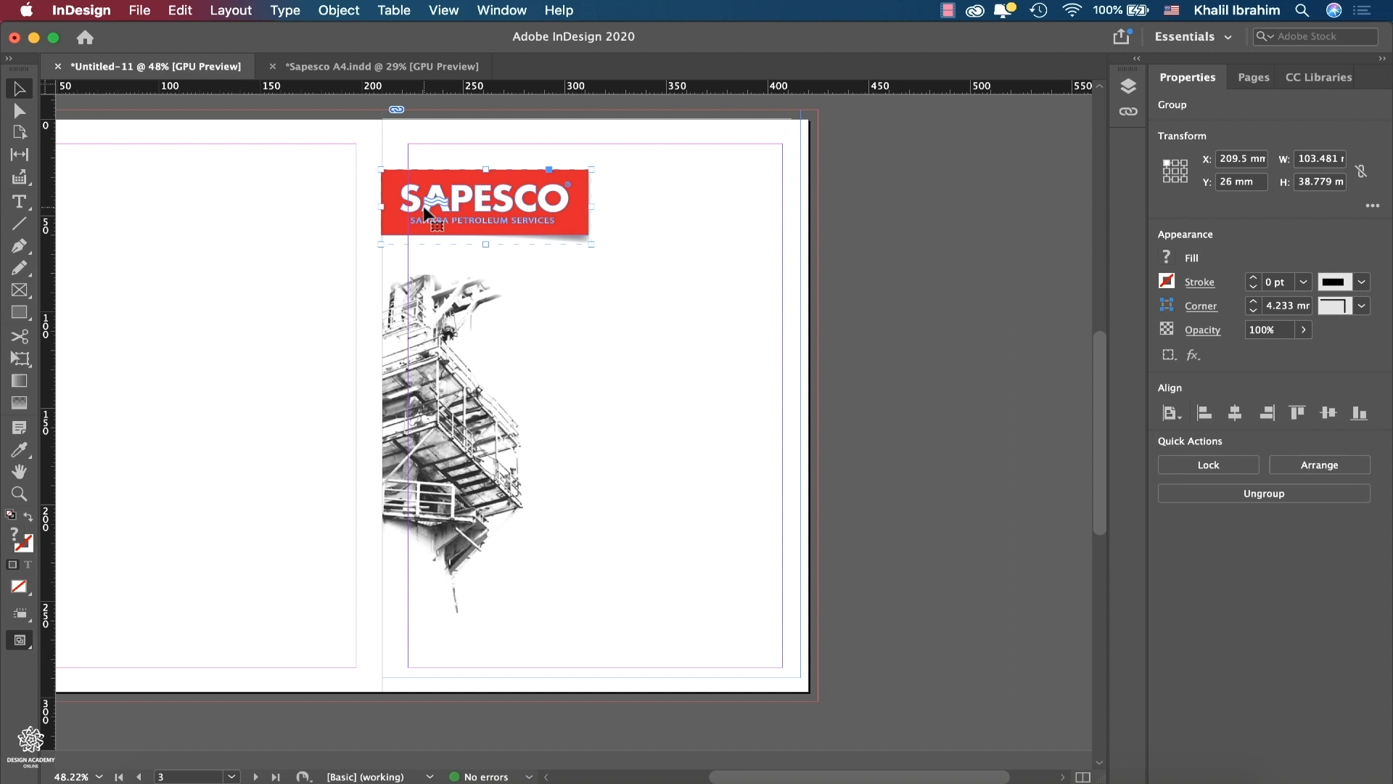
pyautogui.moveTo(425, 212); pyautogui.dragTo(429, 245)
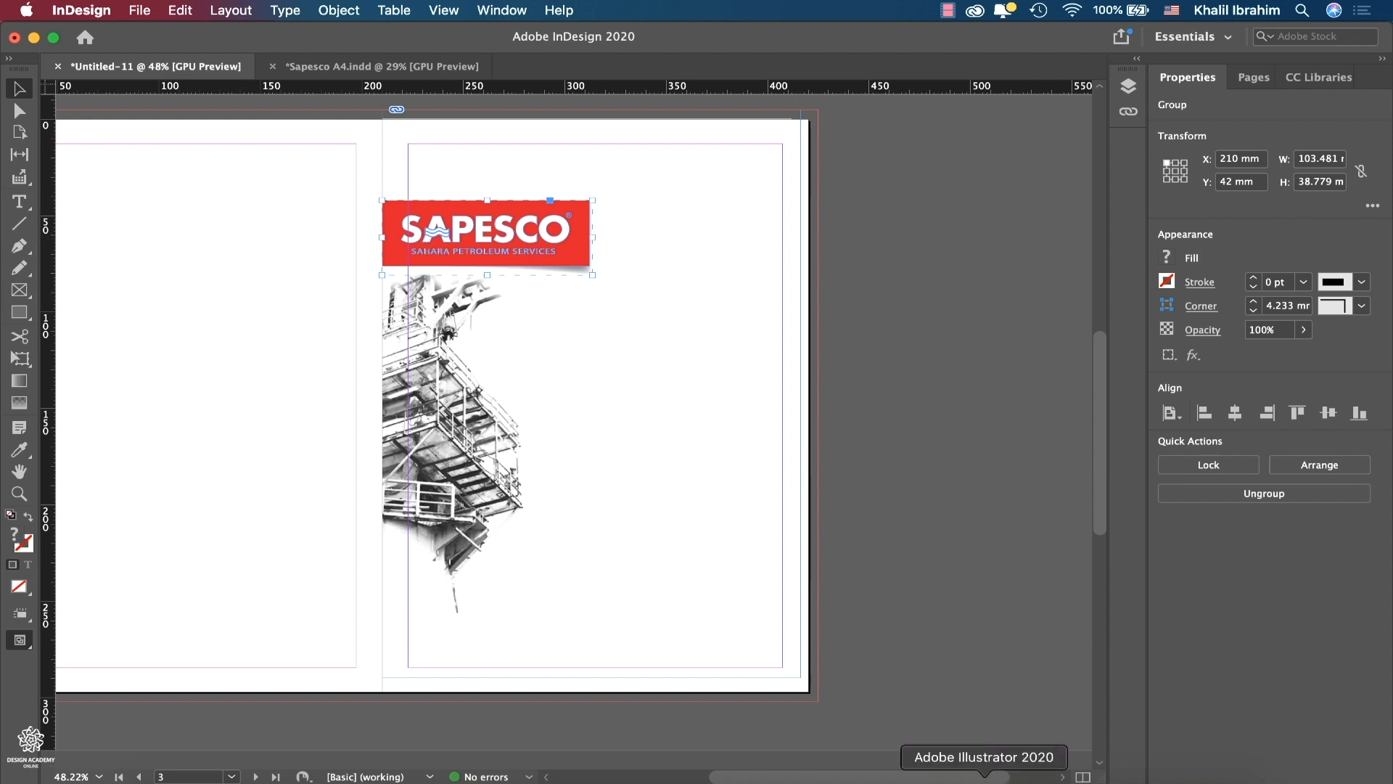
# - Switch to Illustrator and add the selected logo artwork to the "for indesign" library, accepting the legacy format save
pyautogui.click(984, 780)
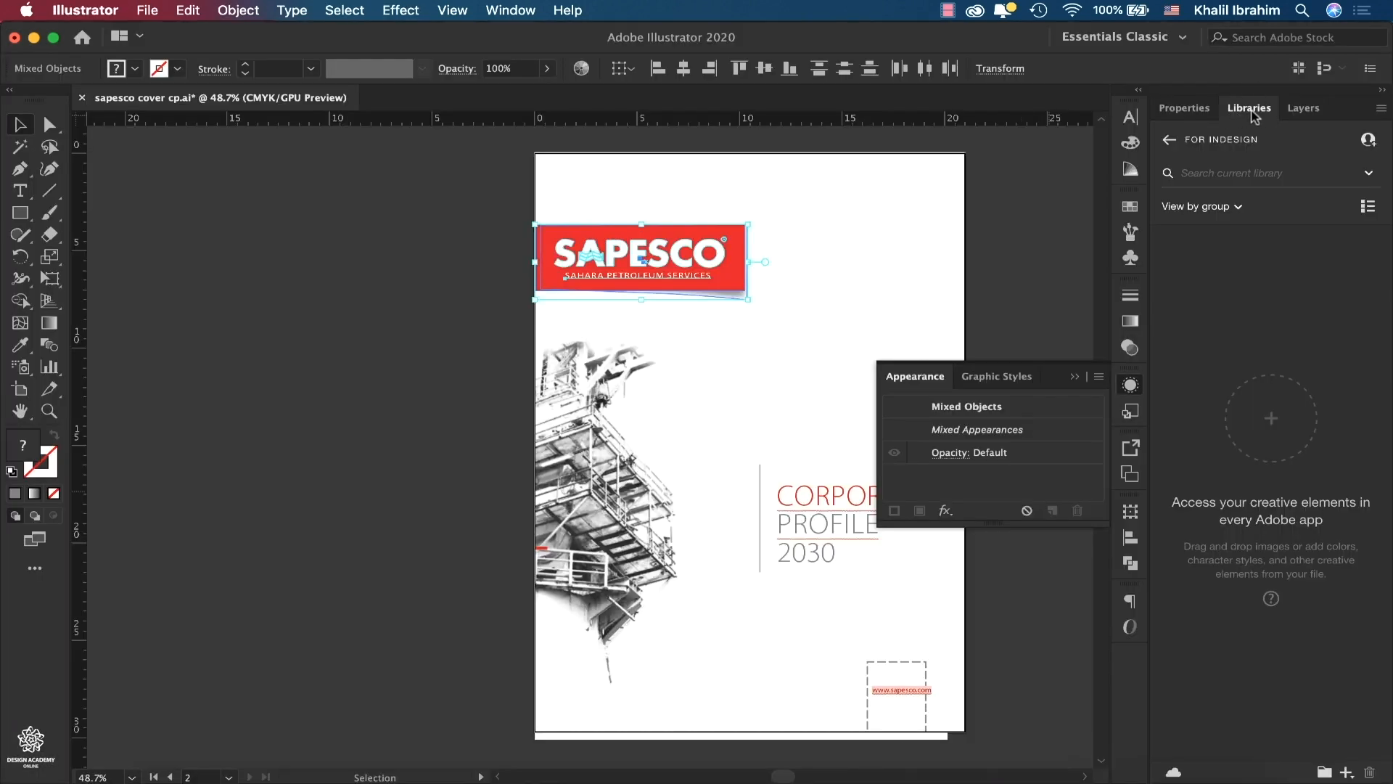
pyautogui.click(1169, 139)
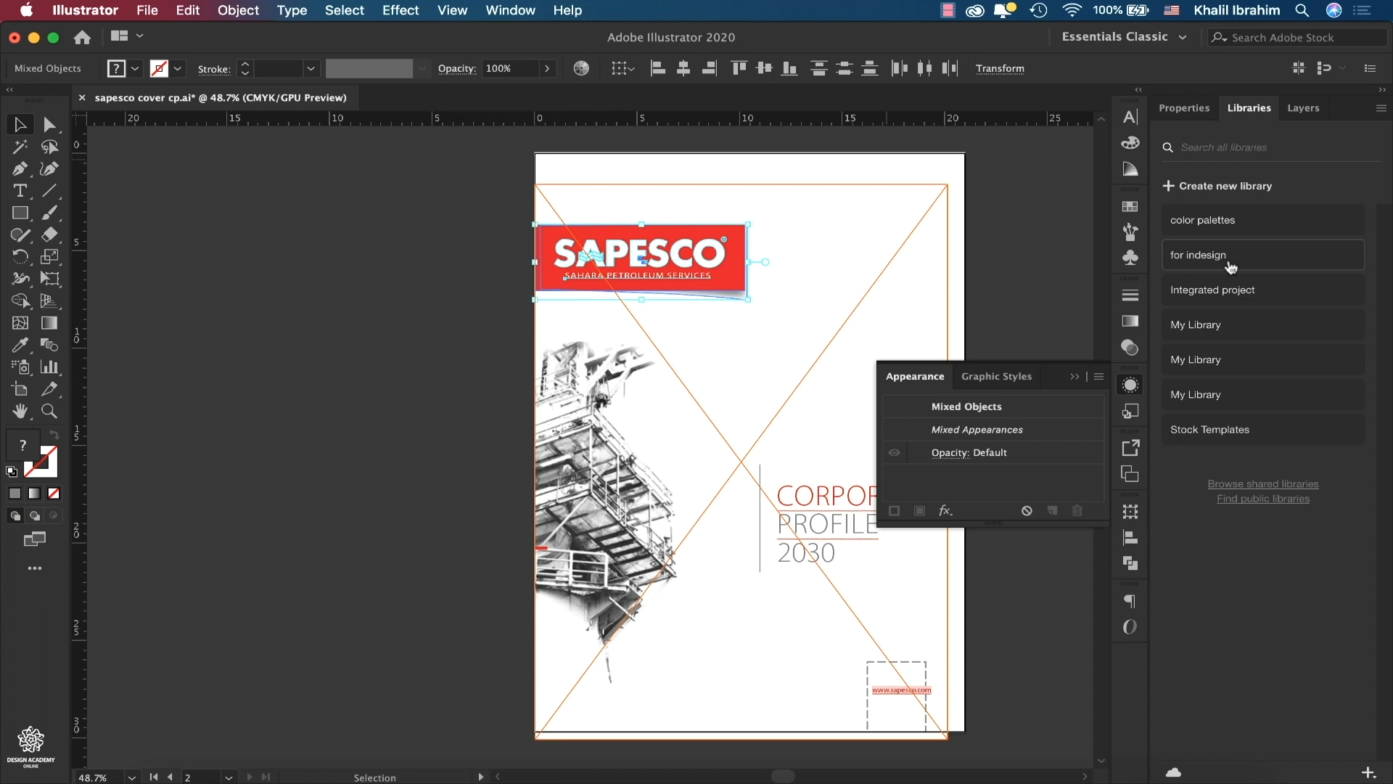
pyautogui.click(1231, 267)
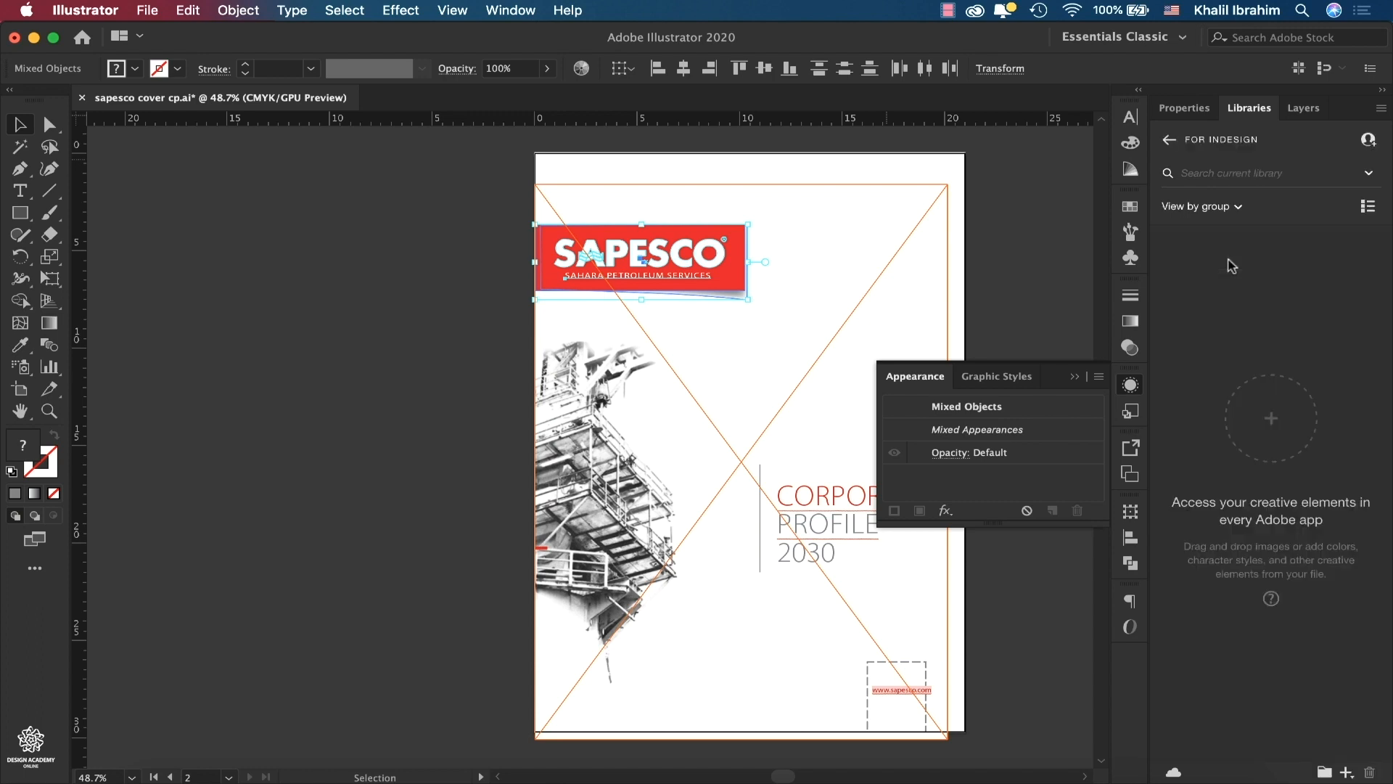
pyautogui.moveTo(662, 254); pyautogui.dragTo(1266, 341)
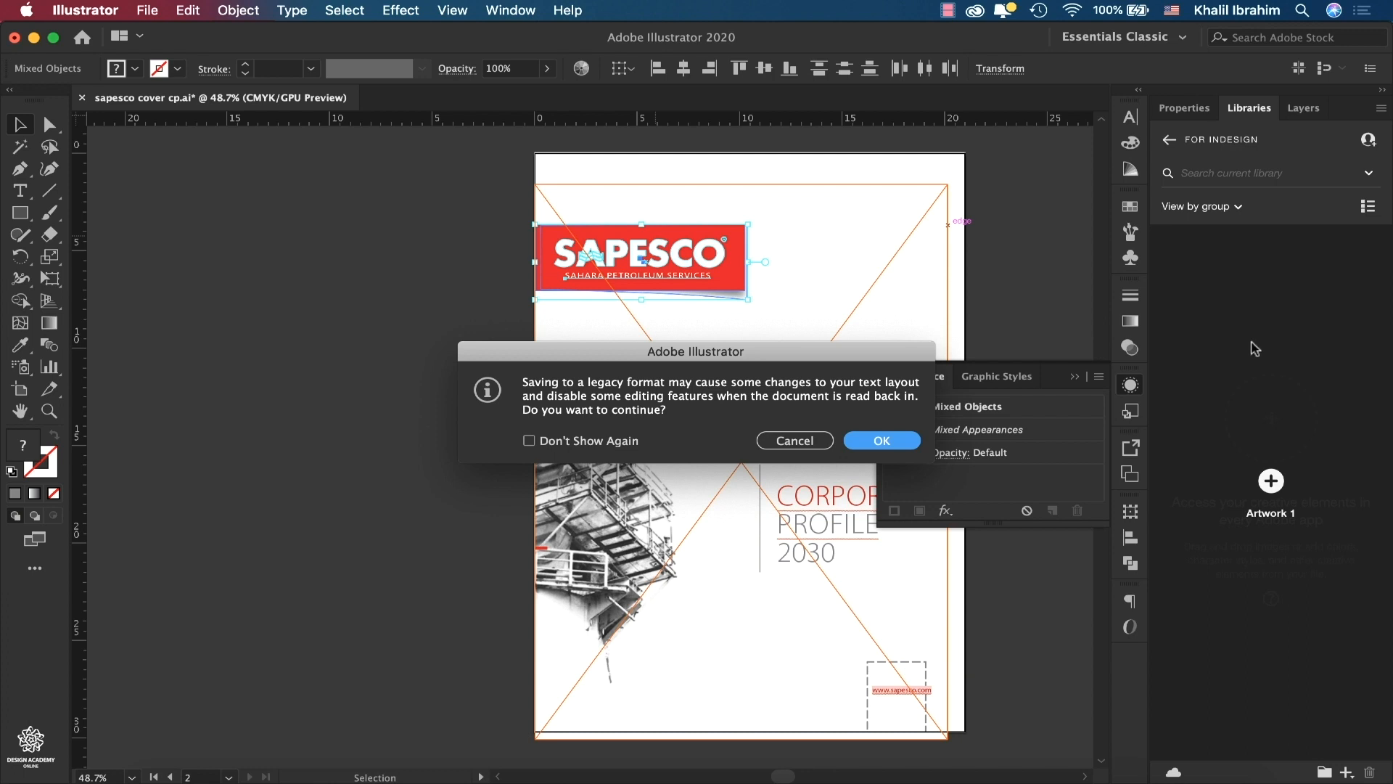
pyautogui.click(896, 441)
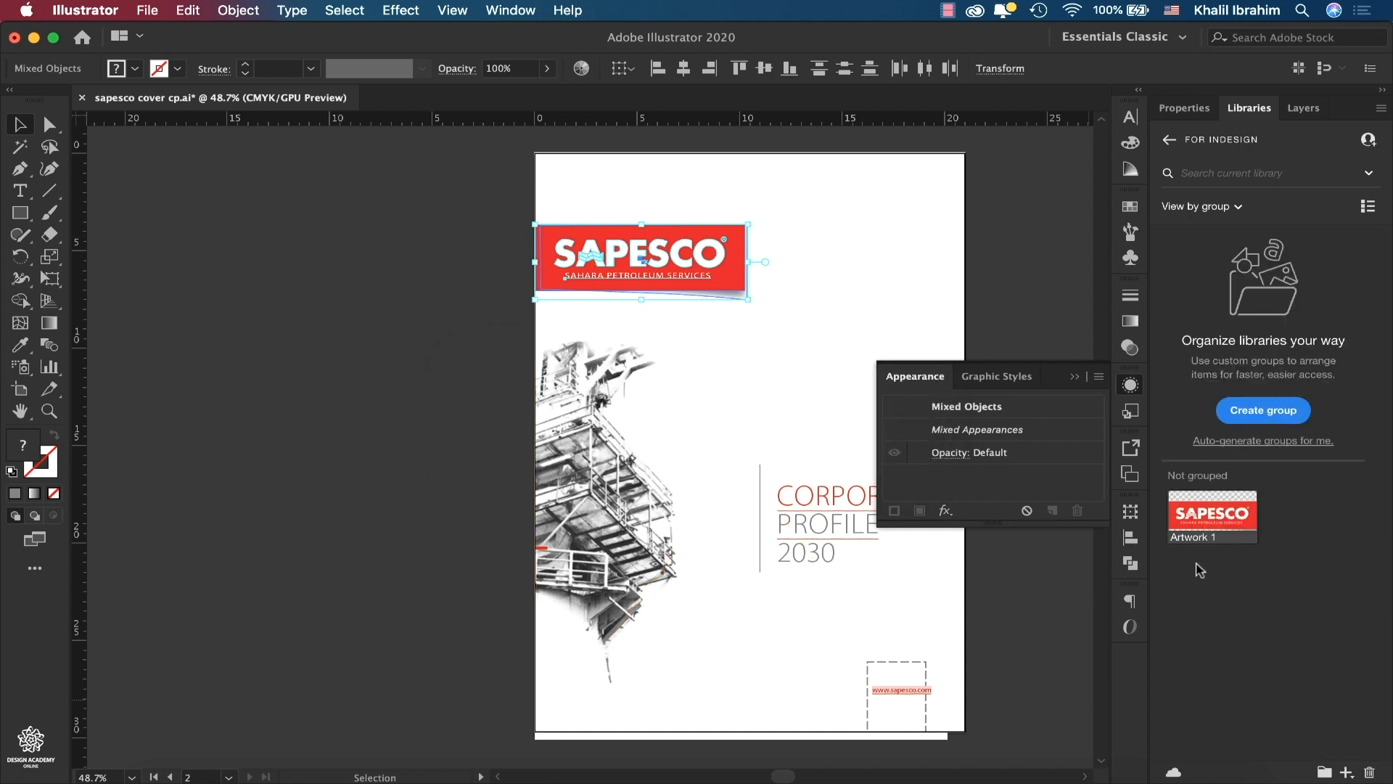
# - Switch to InDesign and place Artwork 1 from the "for indesign" library on the upper part of the left-hand page
pyautogui.click(1019, 782)
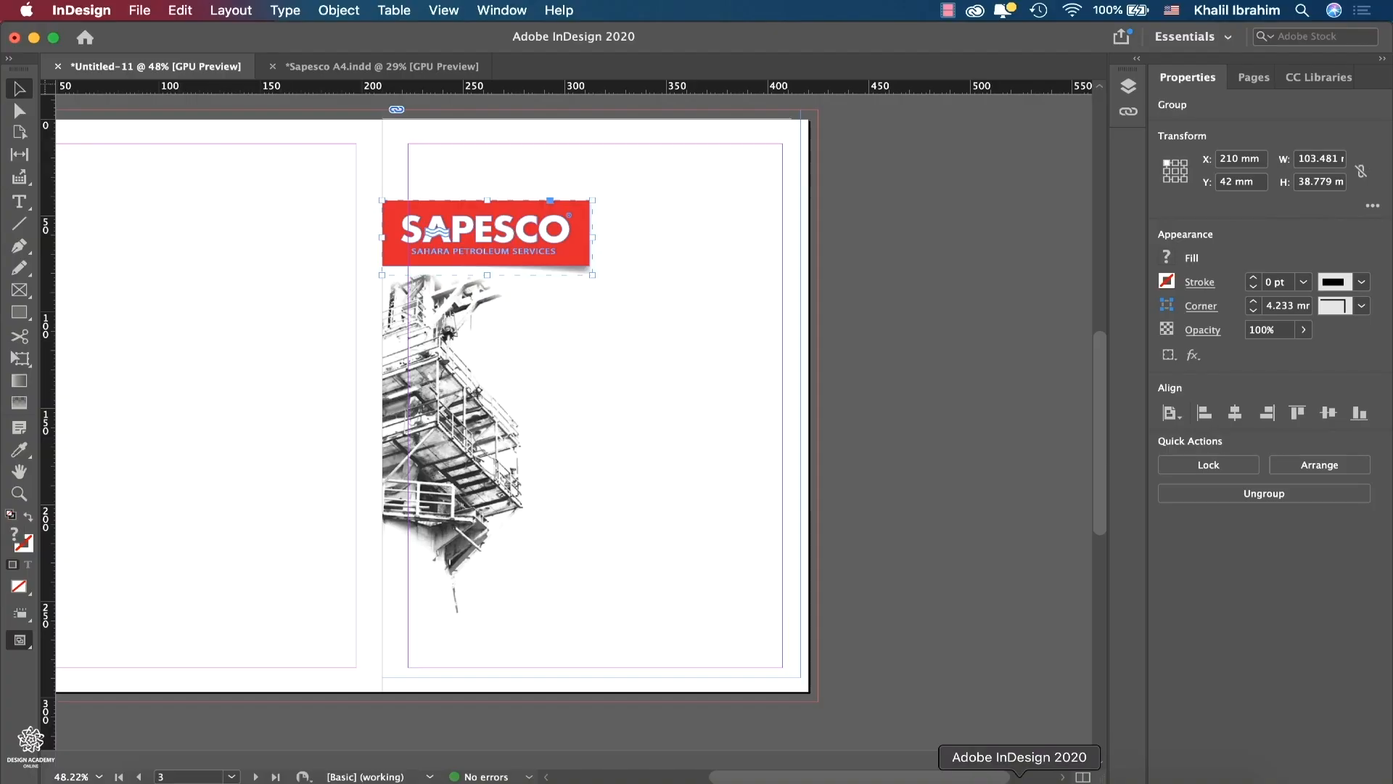
pyautogui.click(1315, 83)
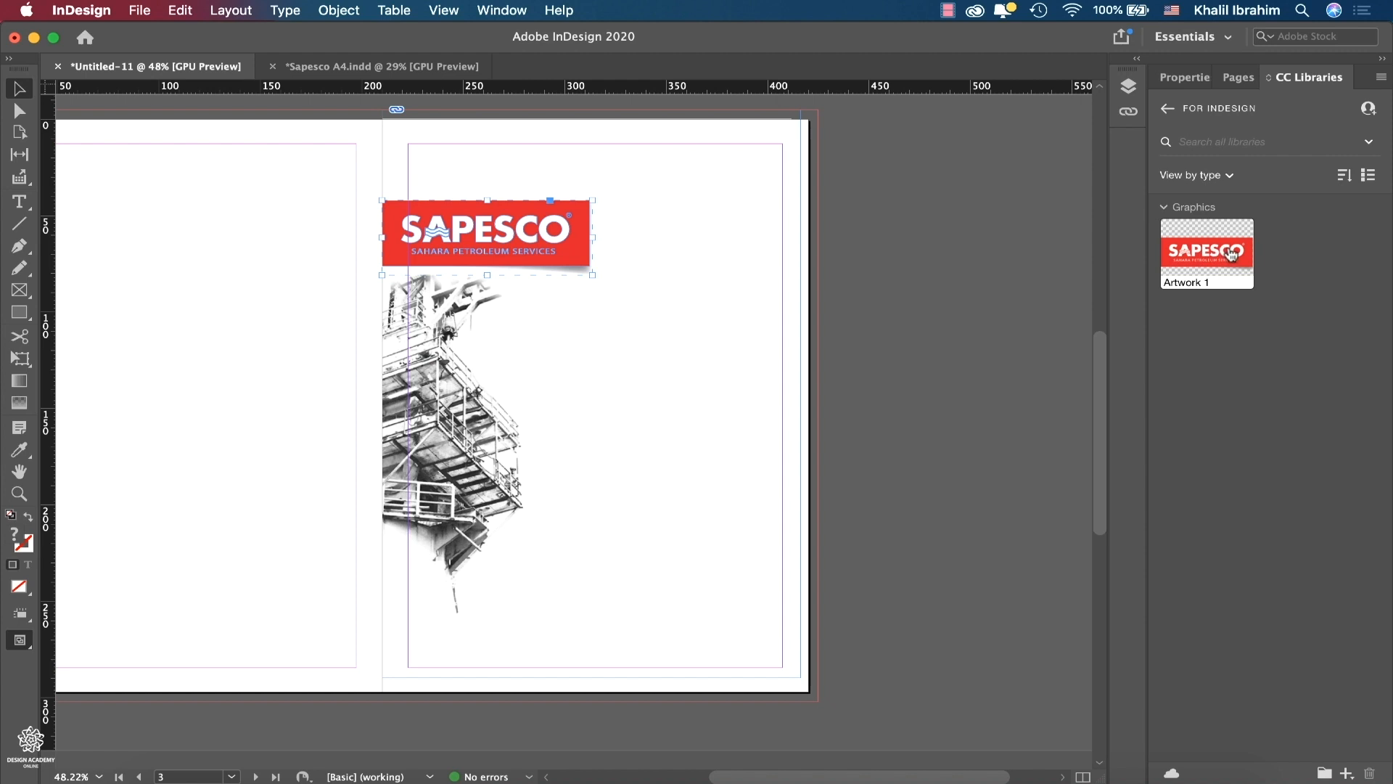
pyautogui.moveTo(1236, 265); pyautogui.dragTo(172, 404)
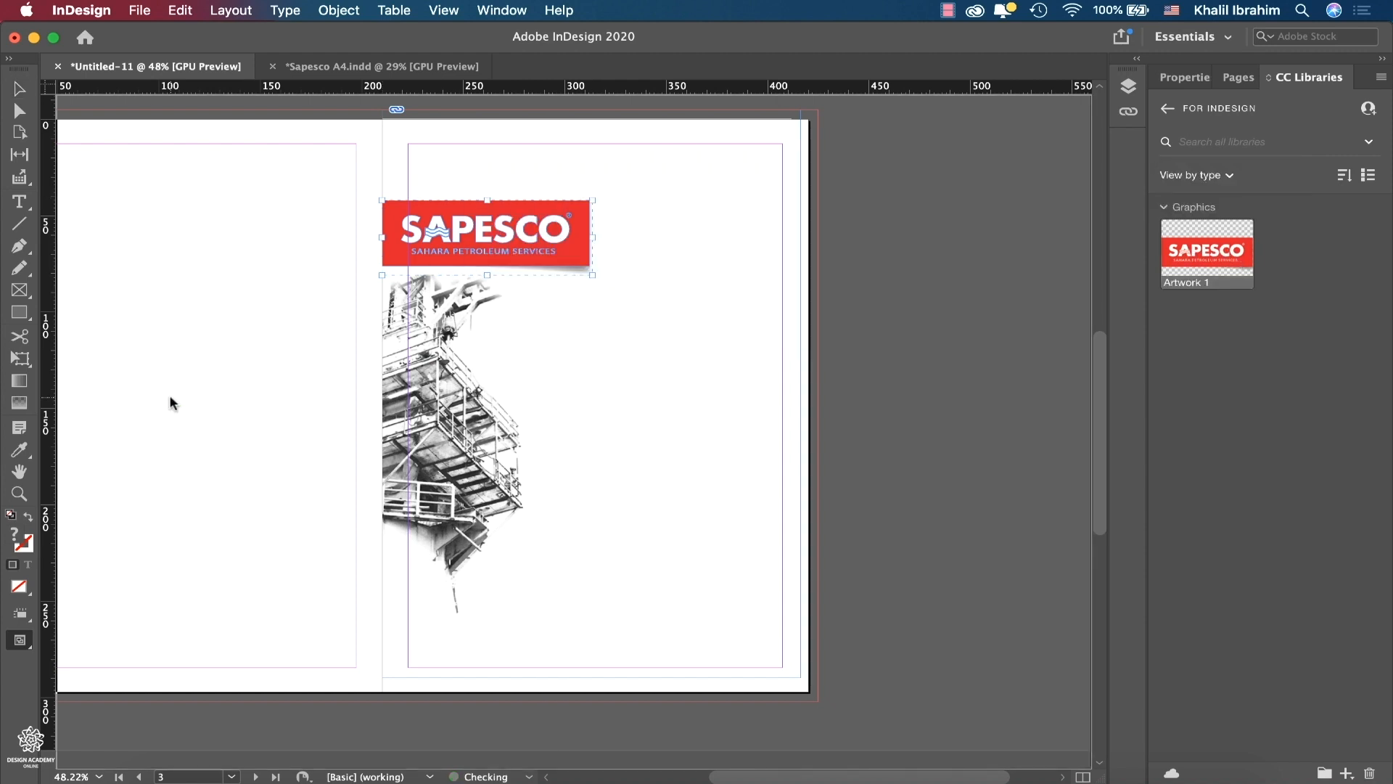
pyautogui.click(176, 229)
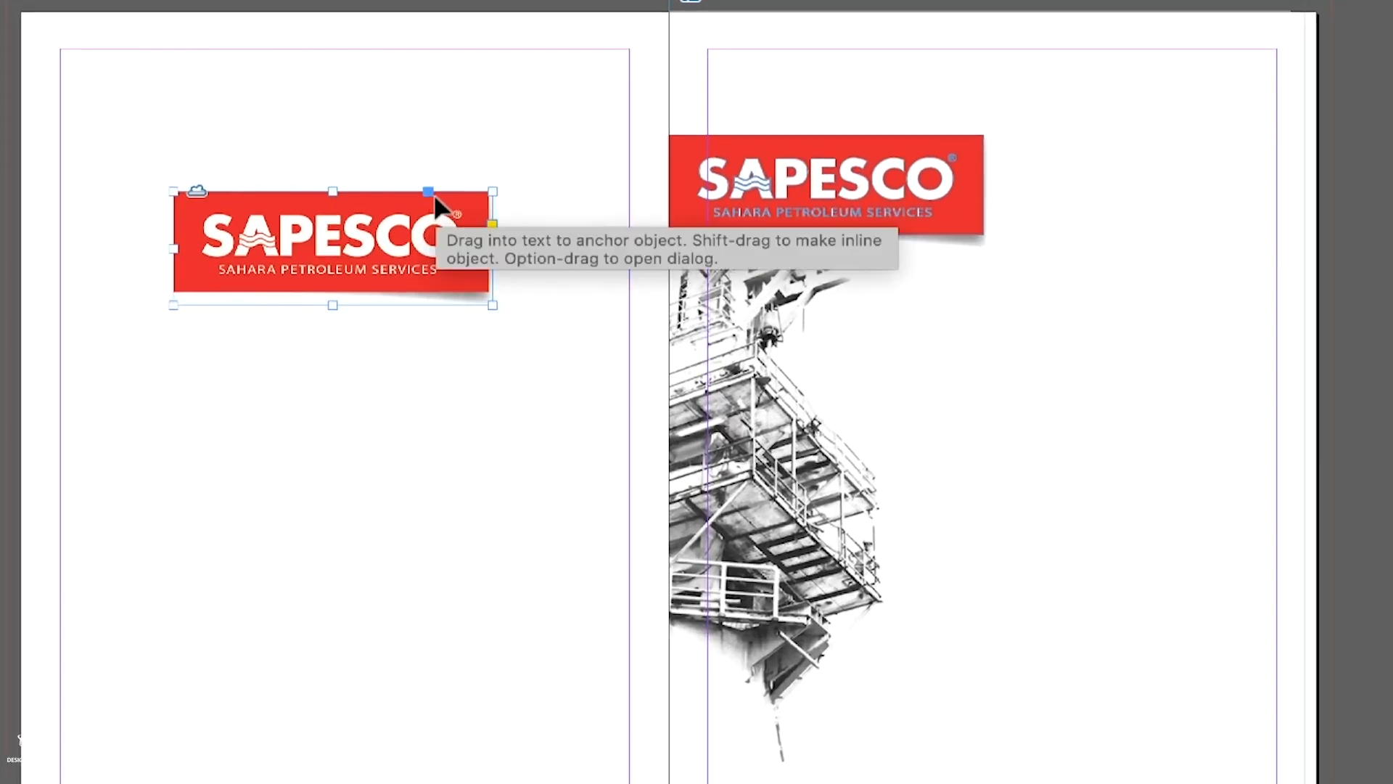
# - Crop the library logo's frame from its lower-right corner, fit the frame back to its content, and crop it again to the letters SA
pyautogui.moveTo(491, 308); pyautogui.dragTo(392, 247)
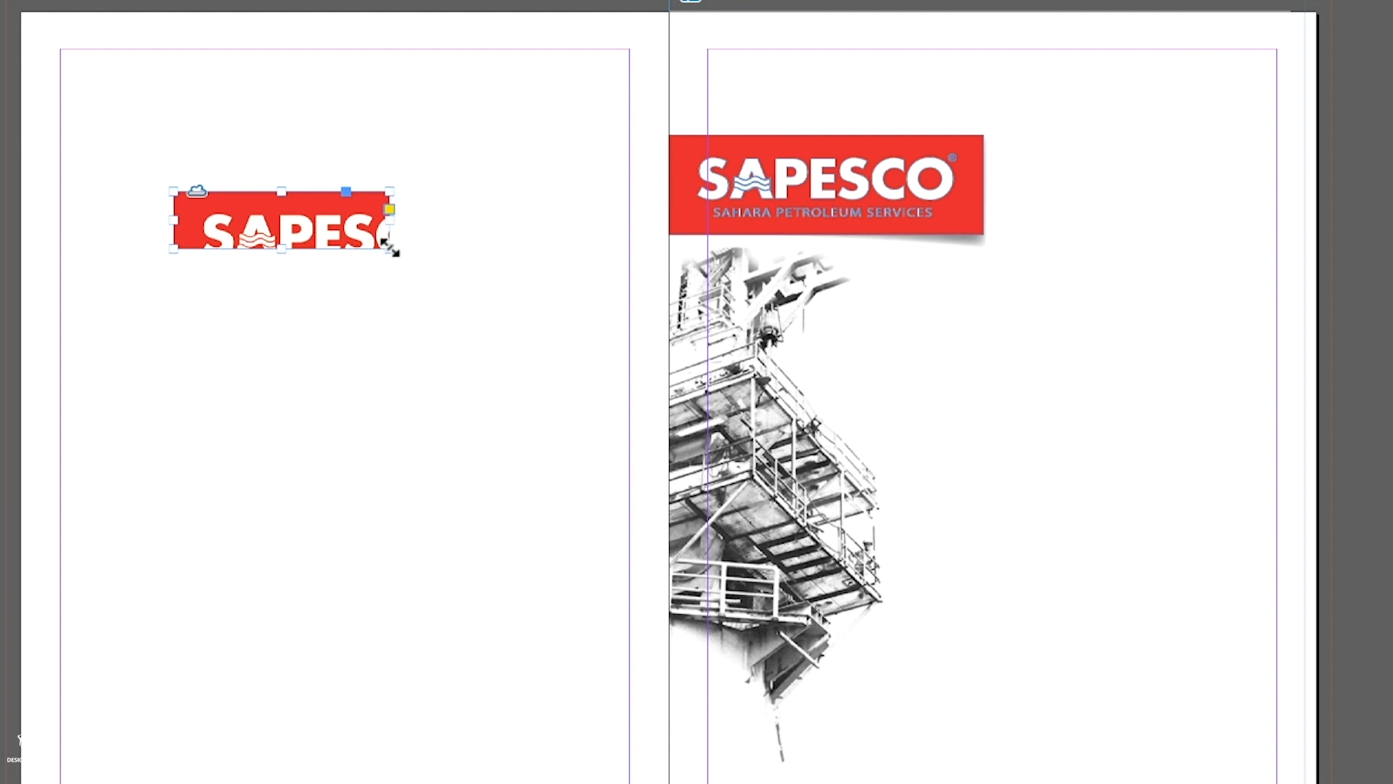
pyautogui.doubleClick(390, 249)
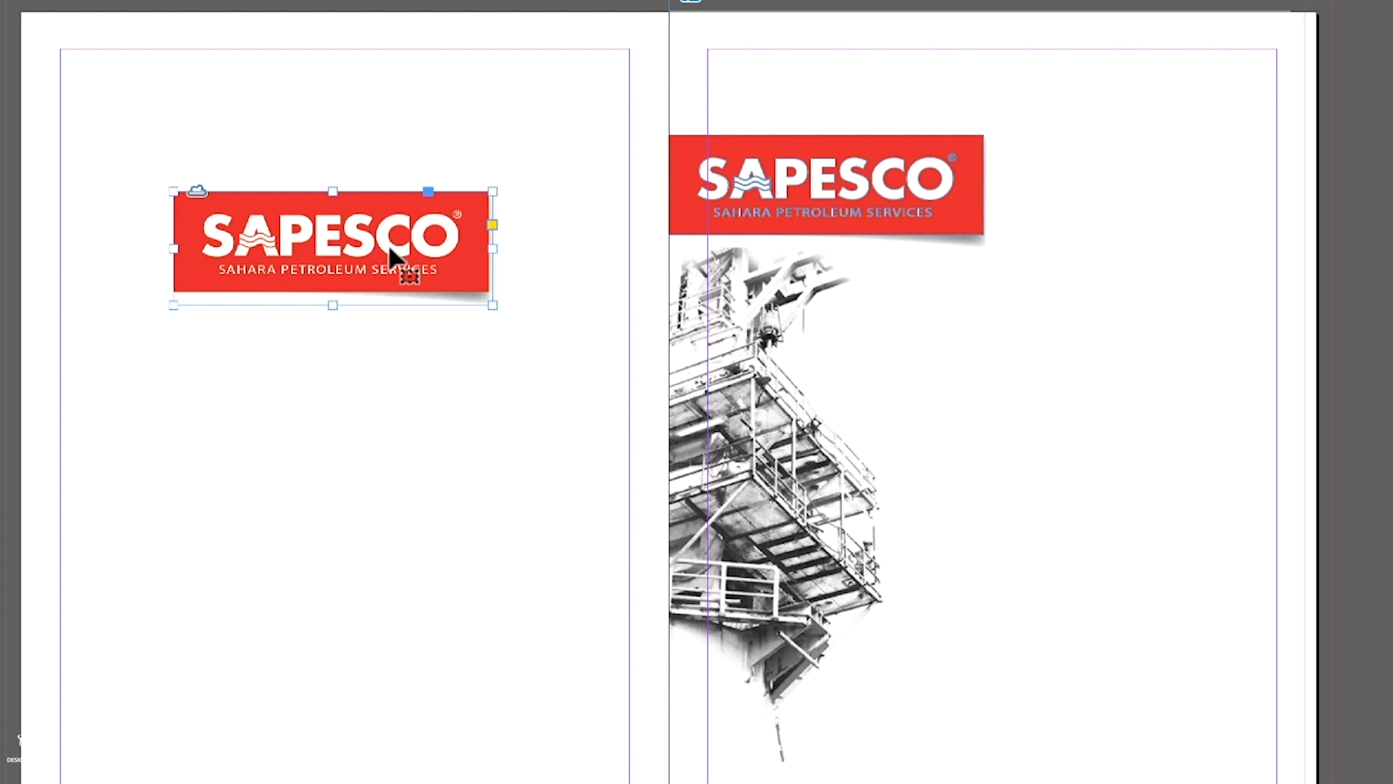
pyautogui.moveTo(492, 305); pyautogui.dragTo(281, 252)
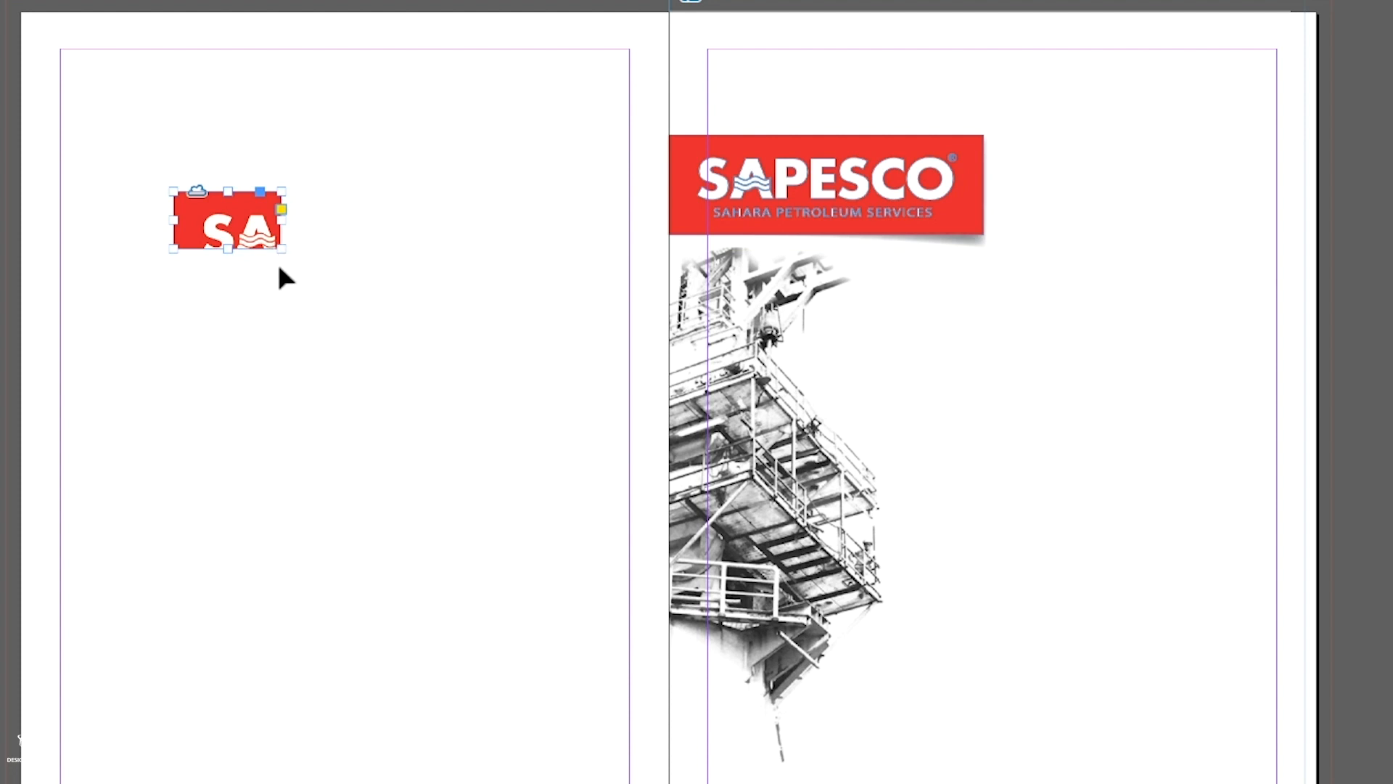
# - Fit the library logo's frame back to its content, enlarge it past the spine, and fit it to the content again
pyautogui.doubleClick(281, 252)
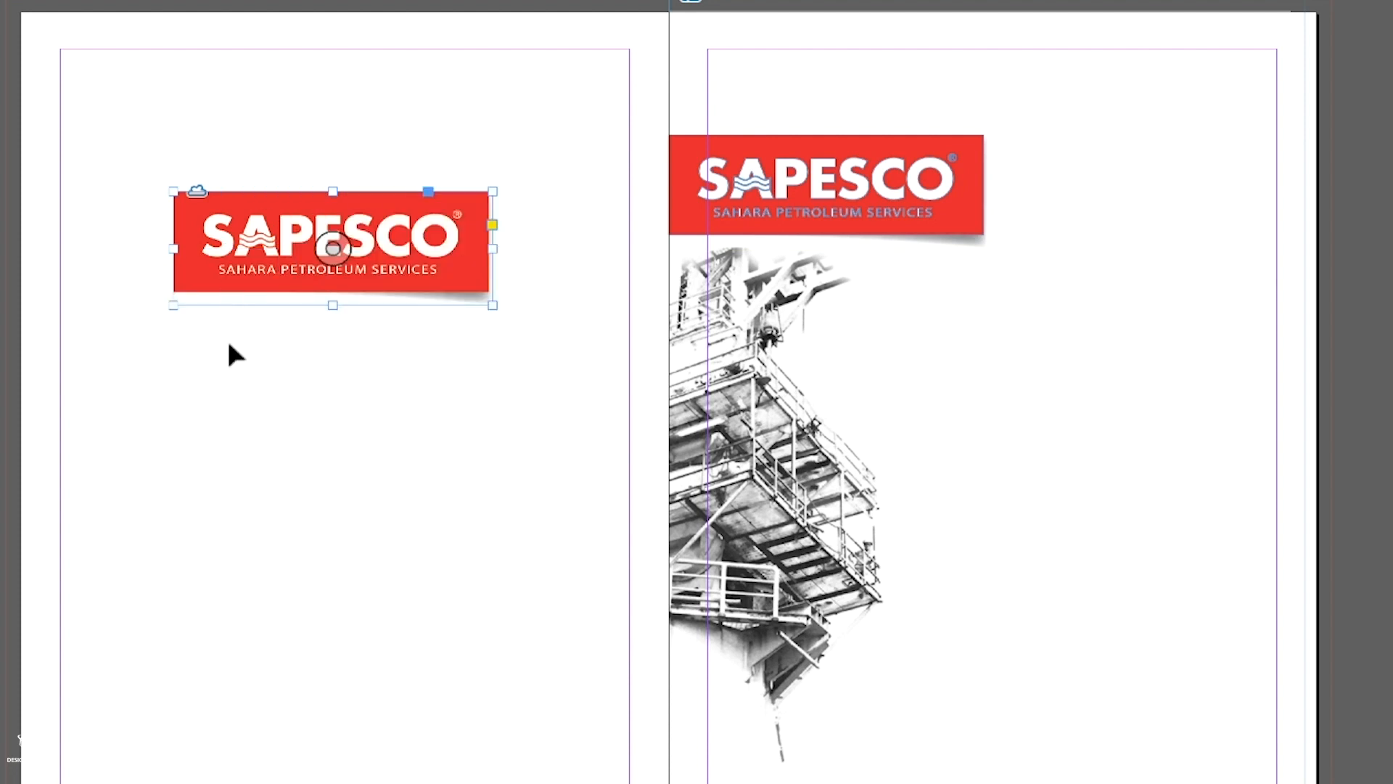
pyautogui.moveTo(492, 306); pyautogui.dragTo(682, 548)
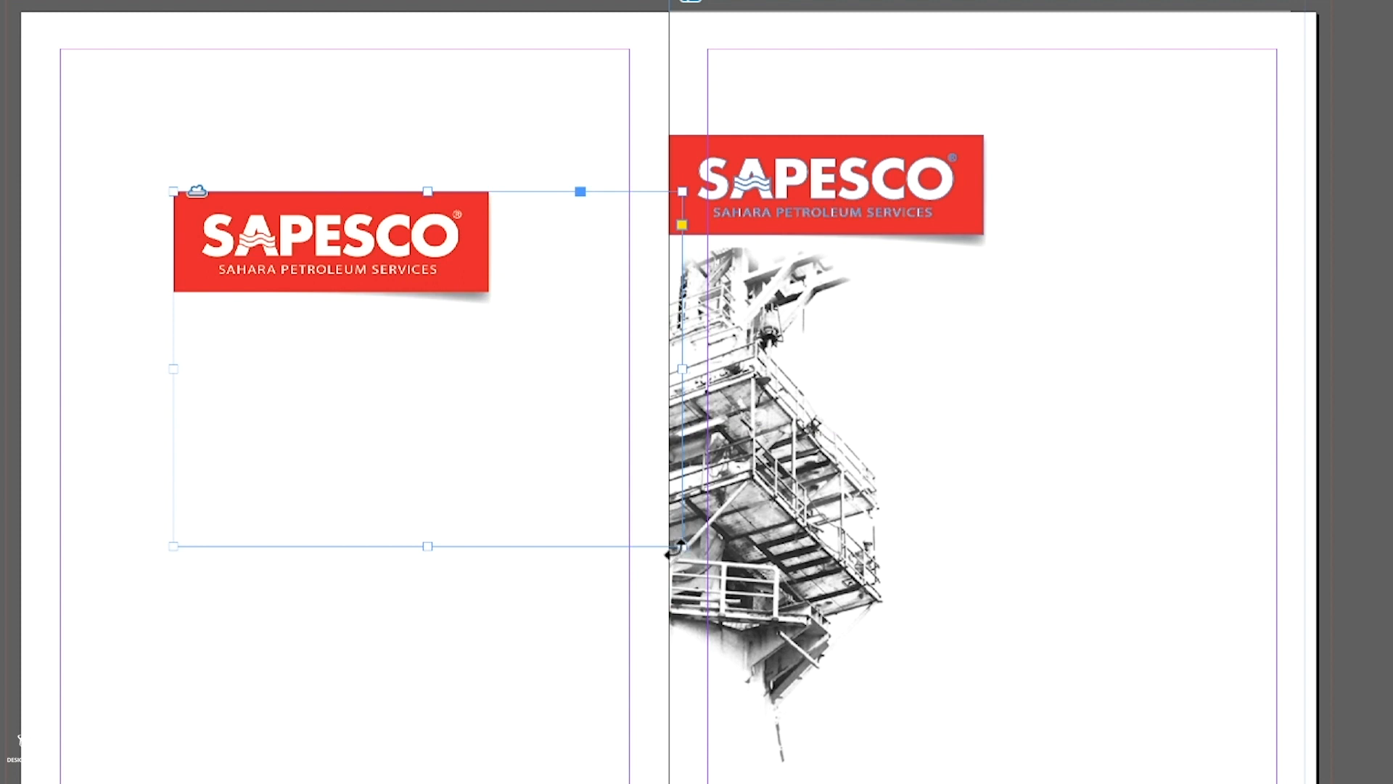
pyautogui.doubleClick(682, 546)
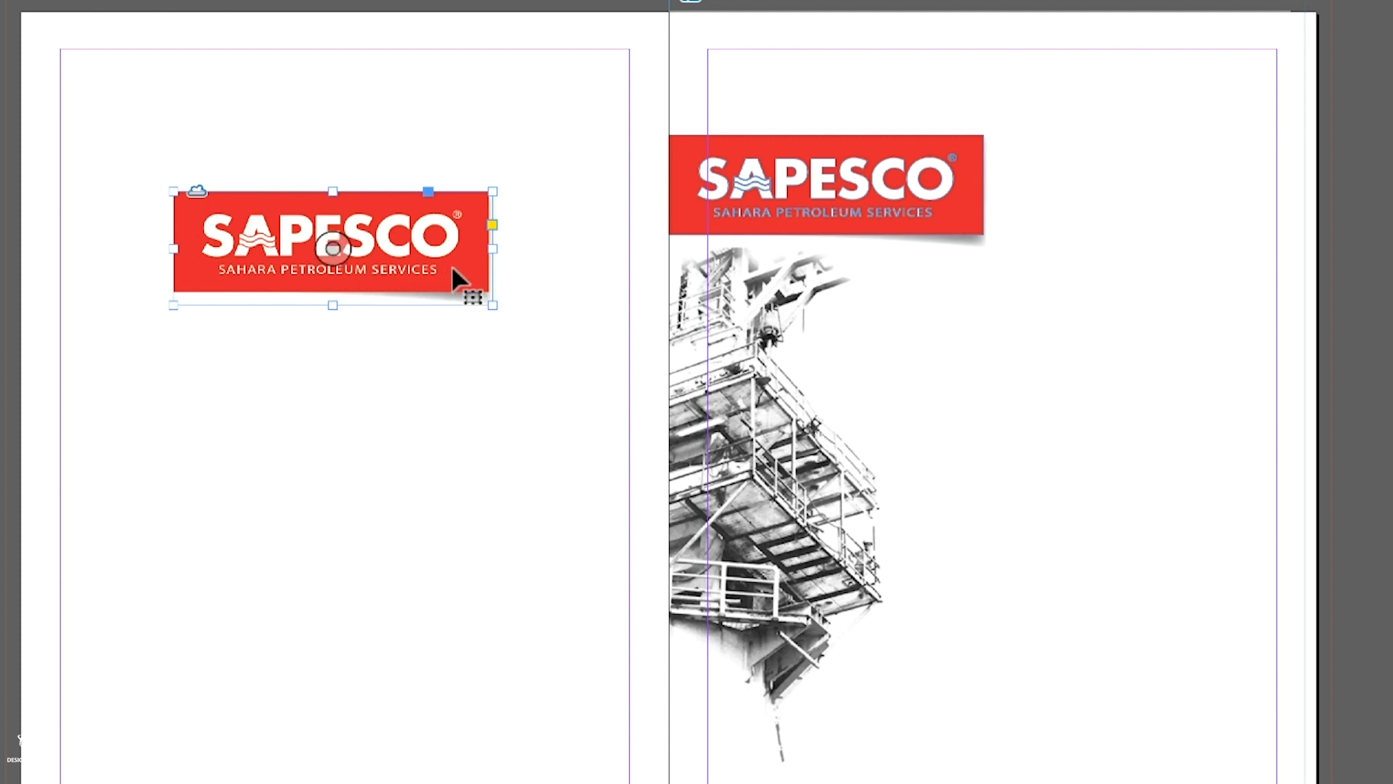
# - Delete the pasted logo on the right-hand page and move the library logo into its place against the spine
pyautogui.click(875, 195)
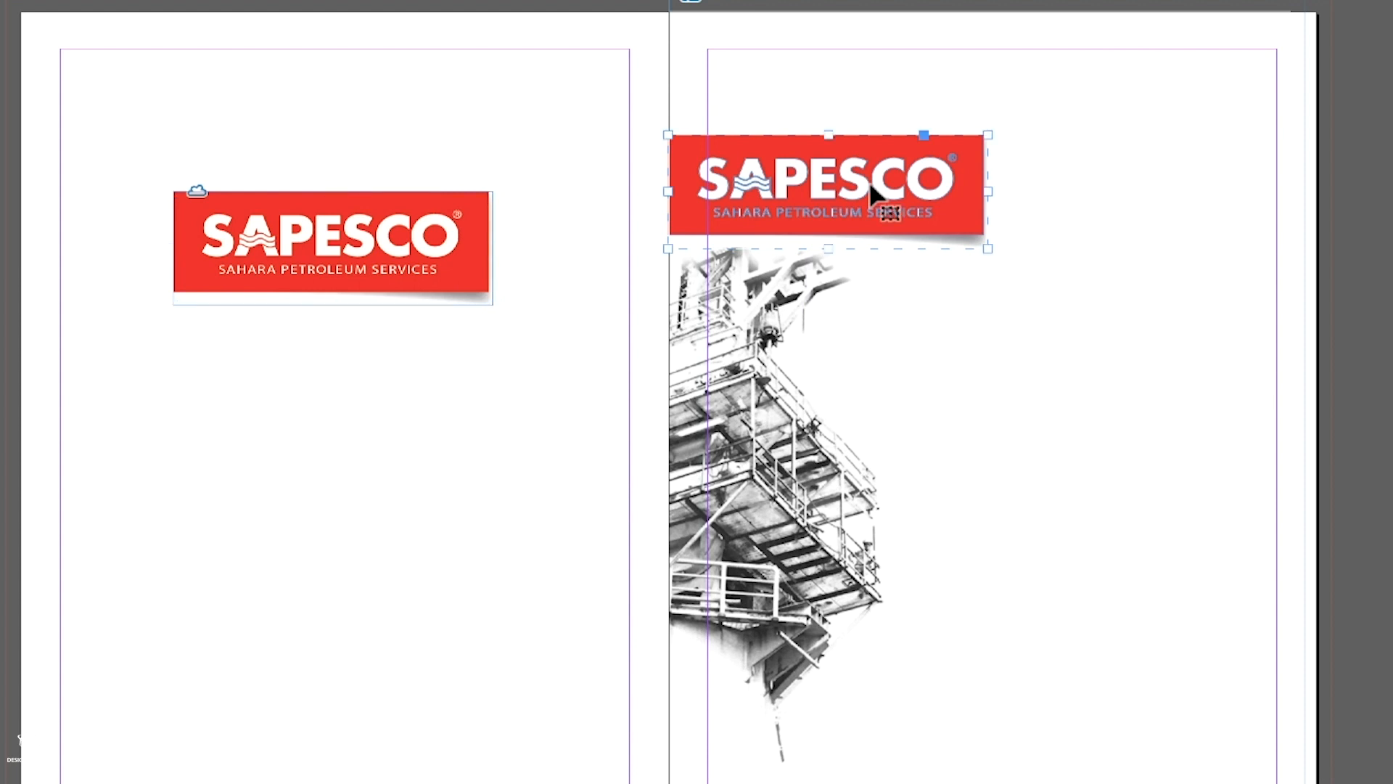
pyautogui.press('Delete')
pyautogui.moveTo(276, 249); pyautogui.dragTo(772, 196)
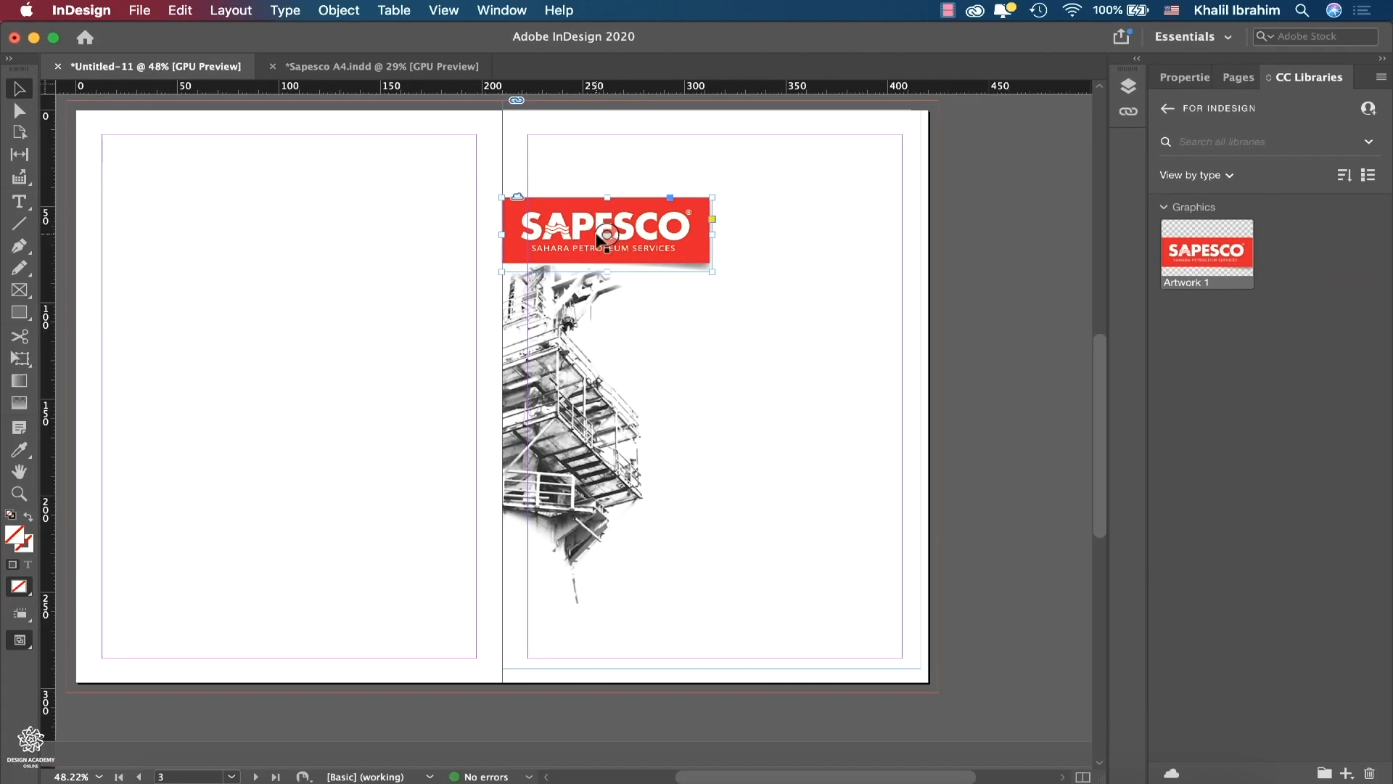
# - Switch to Illustrator and look through the file commands for exporting the artwork
pyautogui.click(984, 775)
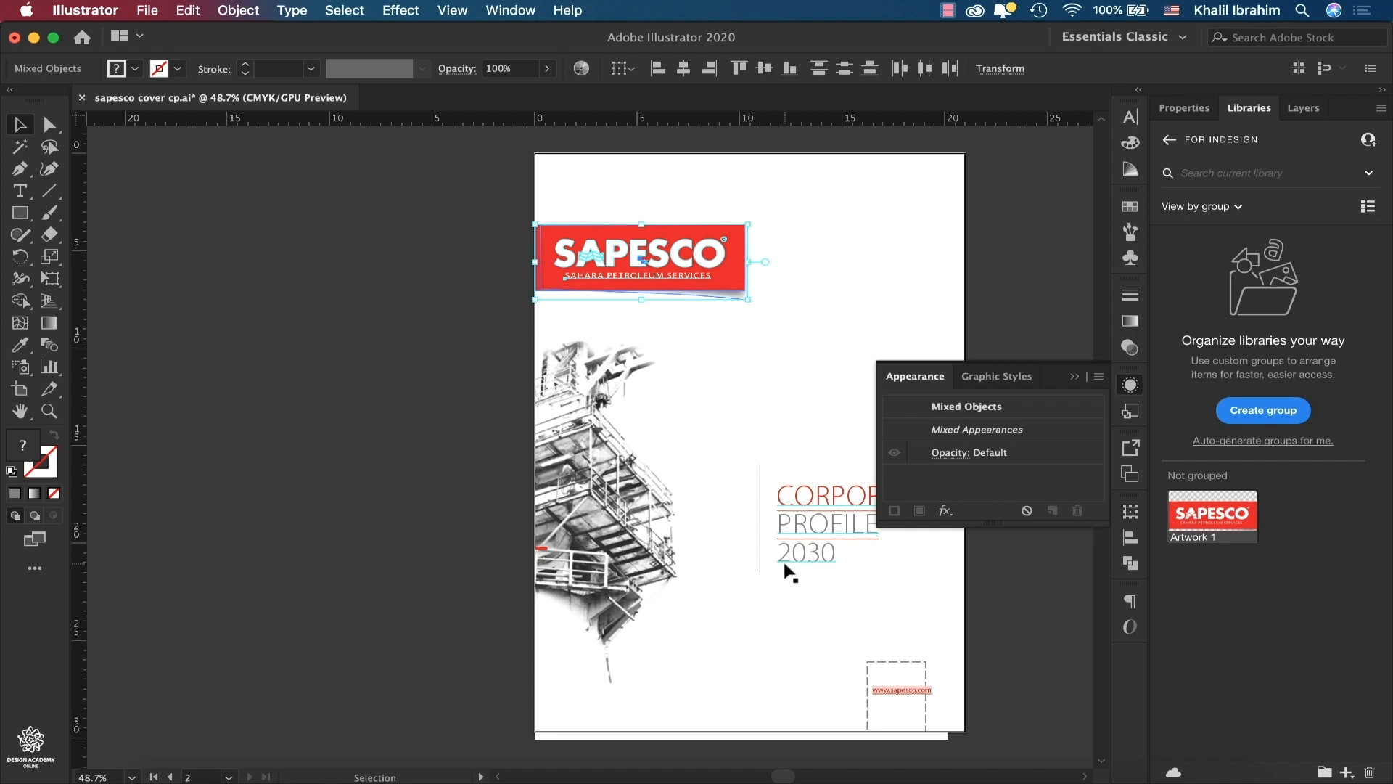
pyautogui.click(147, 10)
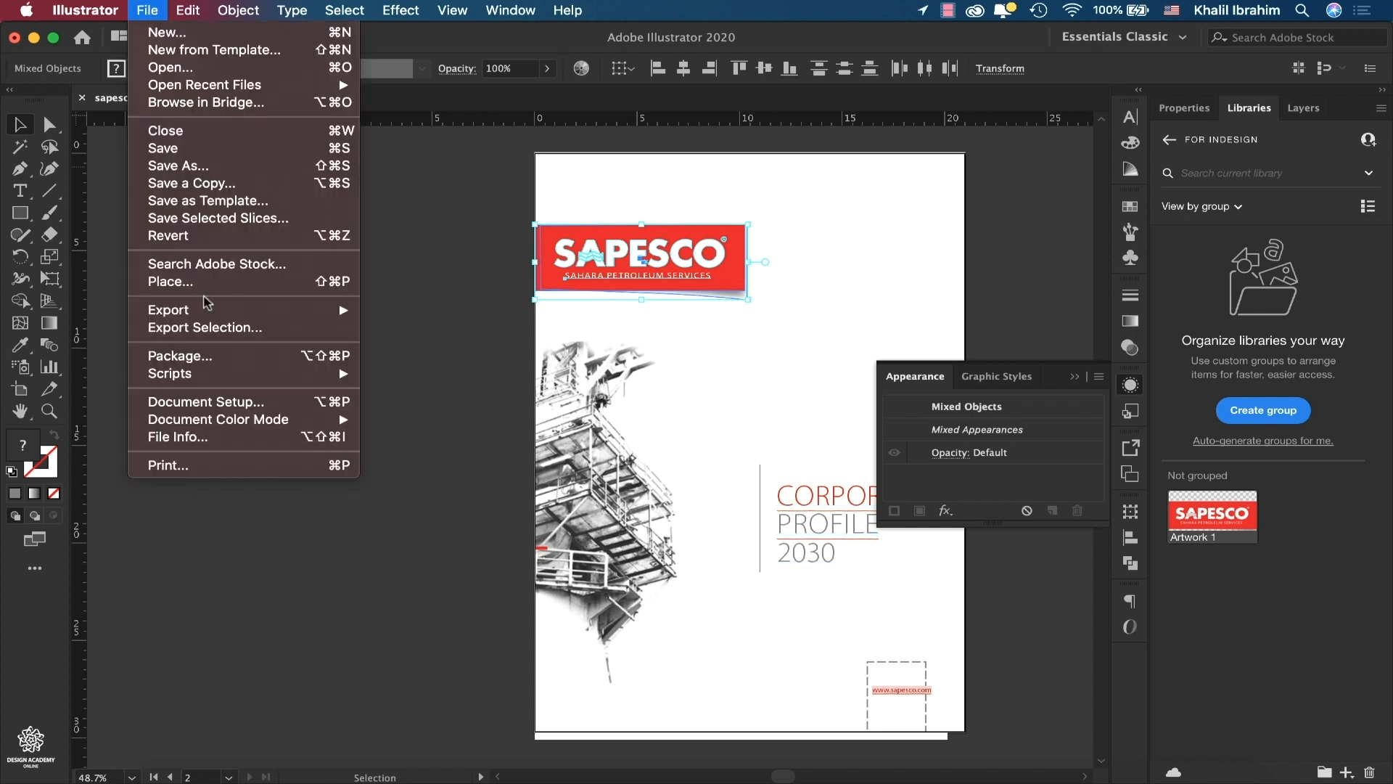
pyautogui.moveTo(219, 311)
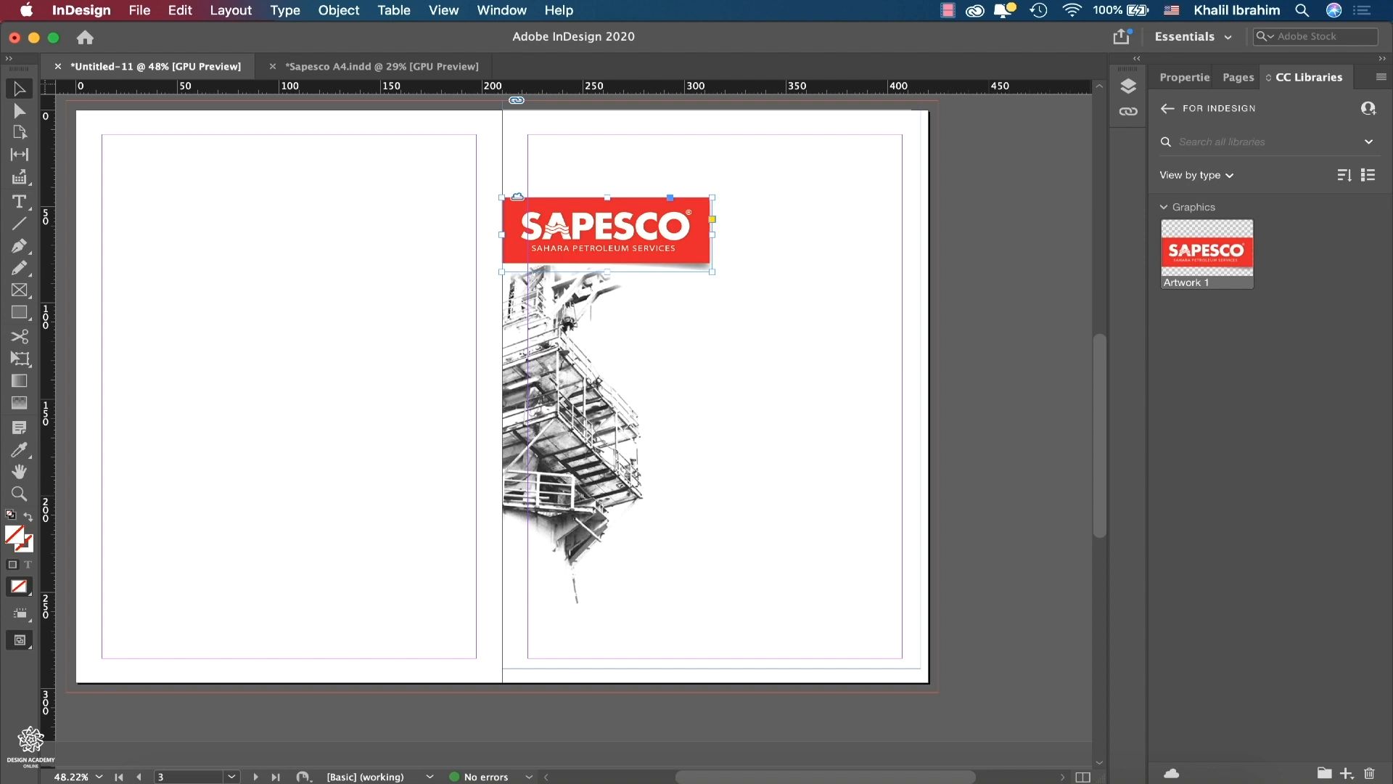
# - Switch to InDesign, place Sapesco Brochure m1.jpg from Indesign Projects over the selected logo, and undo the replacement
pyautogui.click(135, 10)
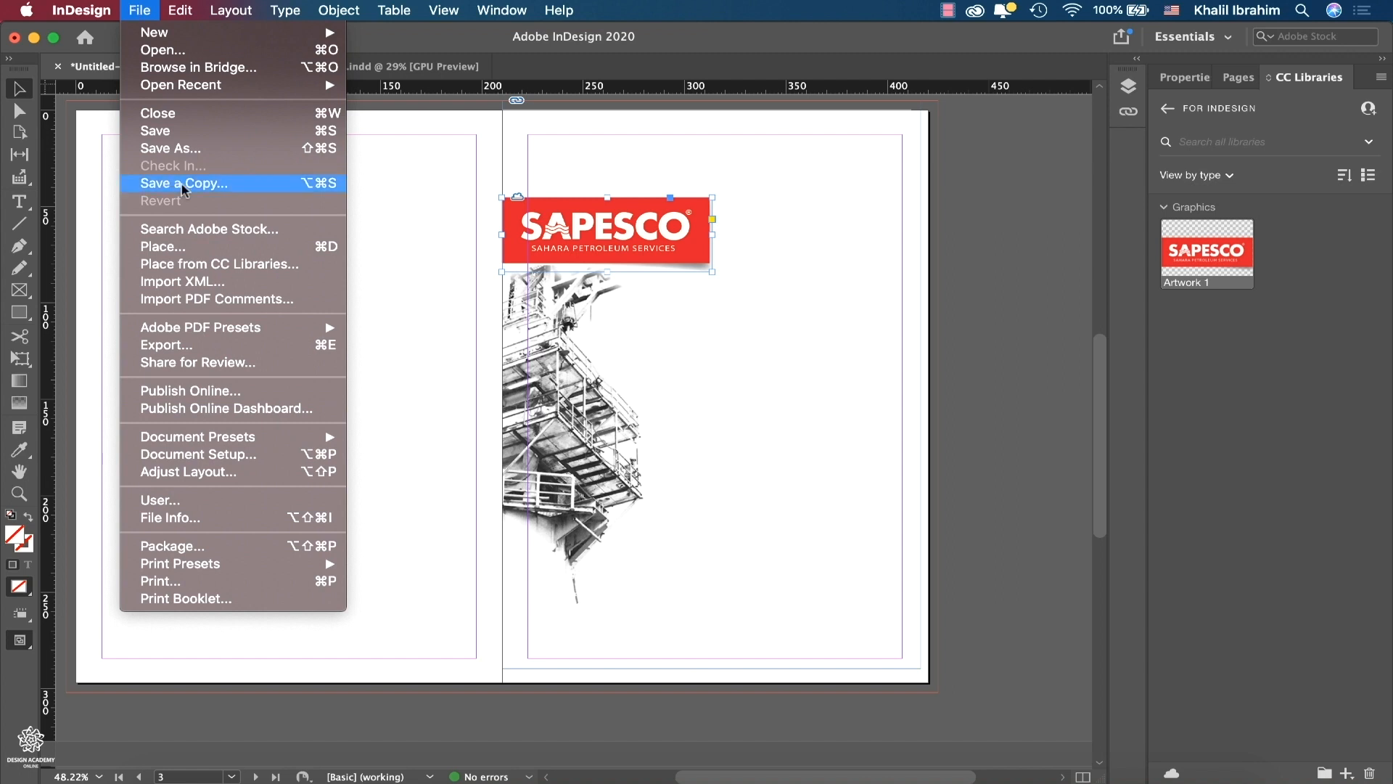
pyautogui.click(196, 250)
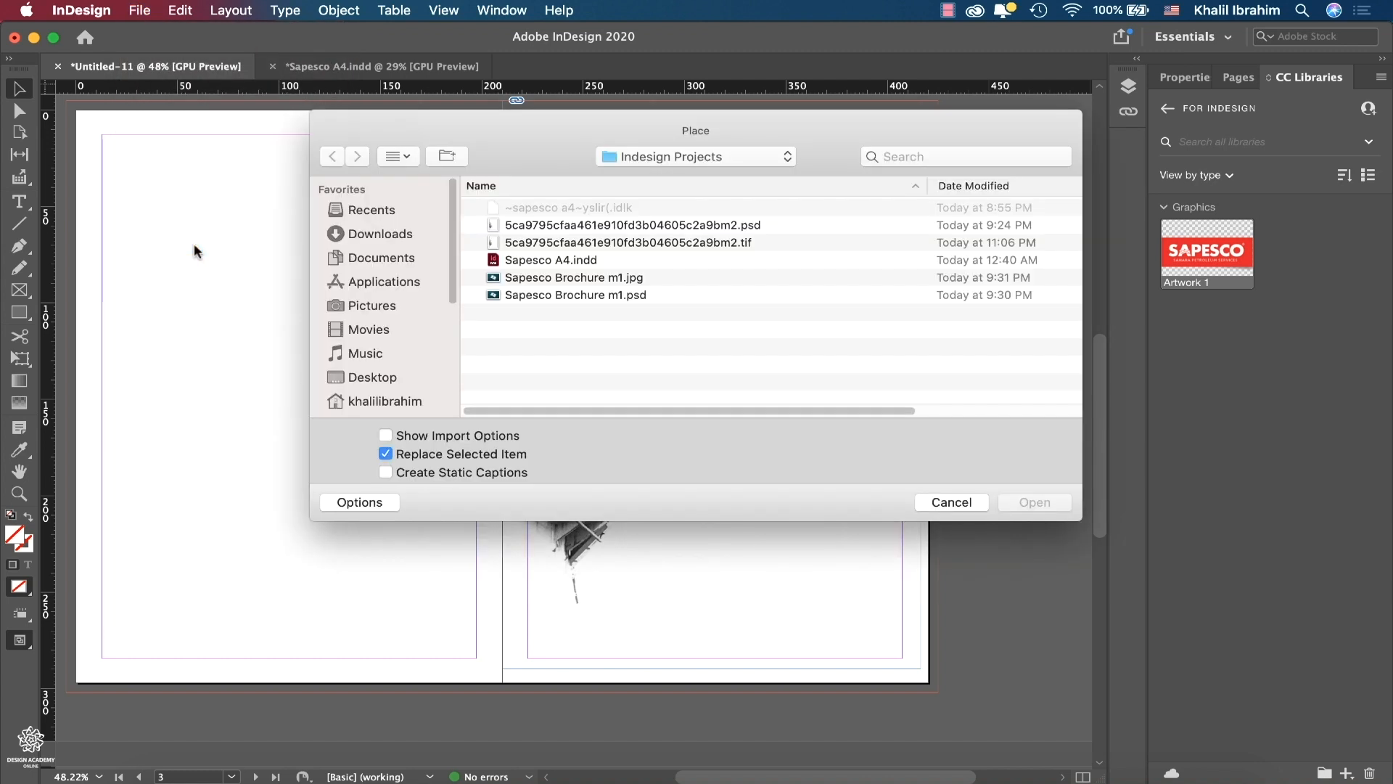
pyautogui.click(572, 277)
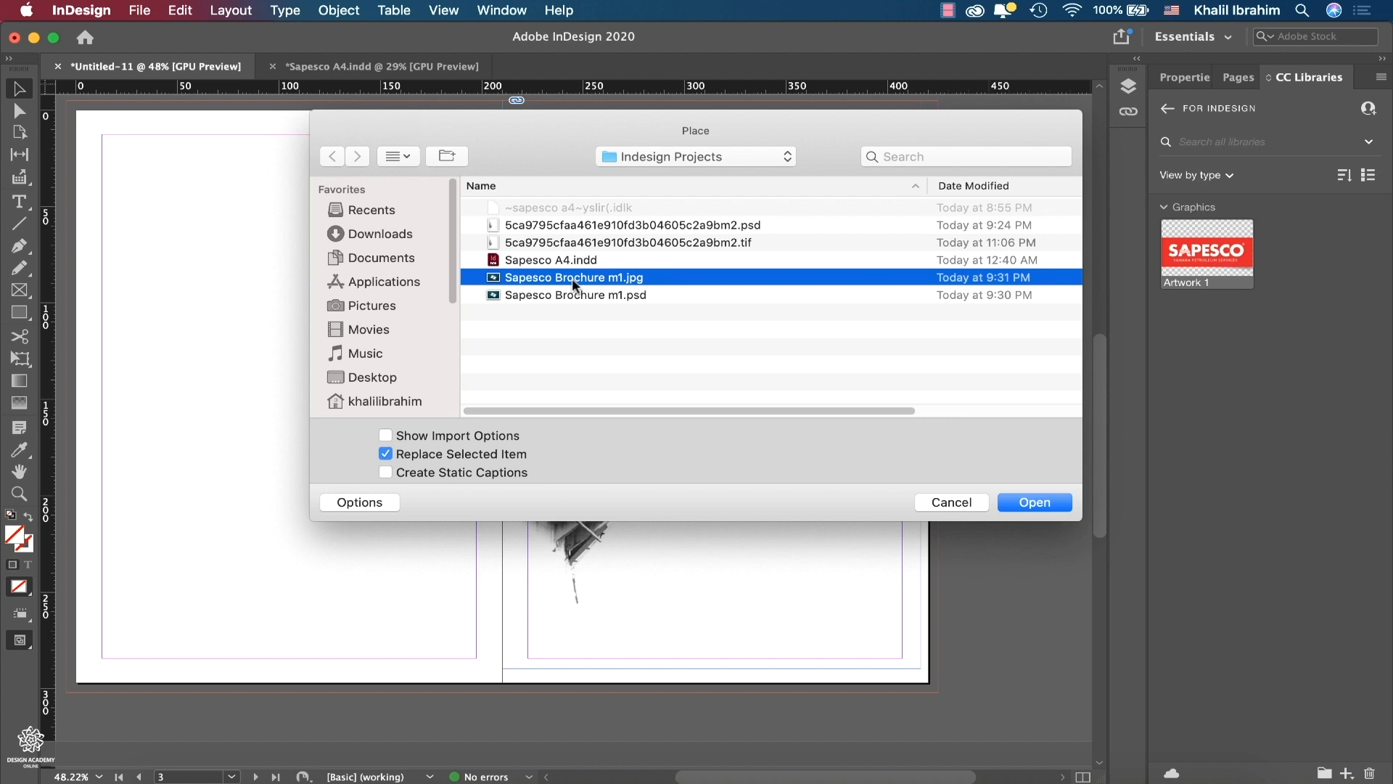
pyautogui.click(1039, 502)
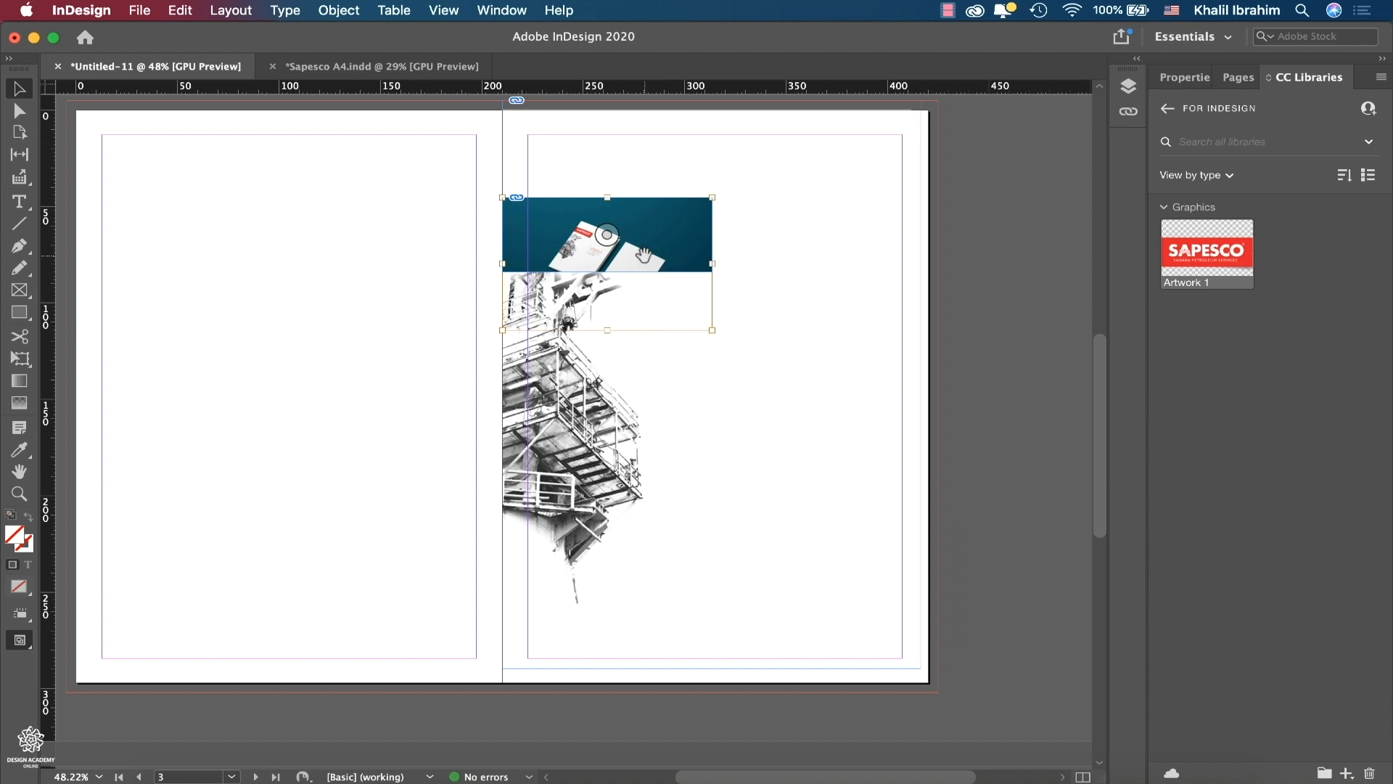
pyautogui.press('super+z')
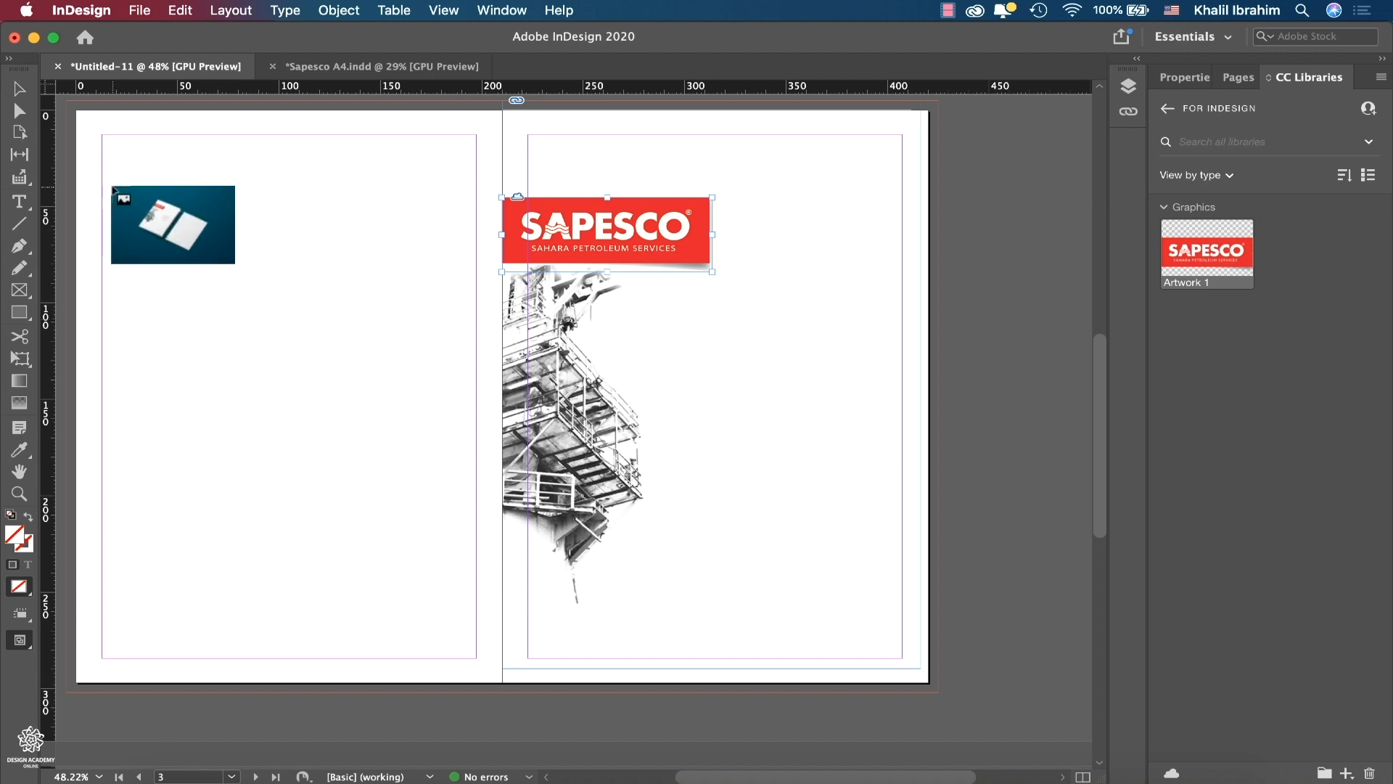
# - Place the loaded brochure image at the left-hand page's upper-left corner, crop its right side to the spine, and shift it to the bleed corner
pyautogui.click(77, 112)
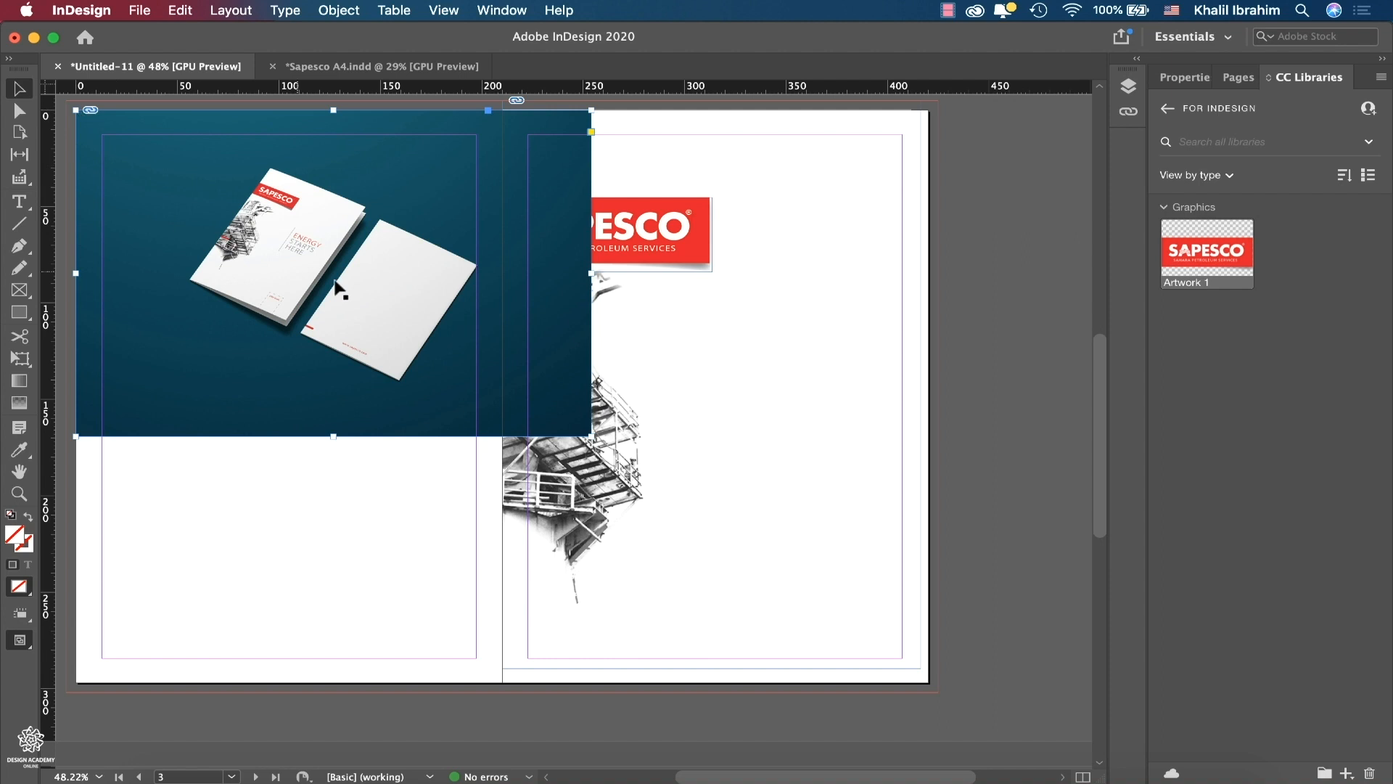
pyautogui.moveTo(589, 273); pyautogui.dragTo(502, 274)
pyautogui.moveTo(114, 140); pyautogui.dragTo(103, 115)
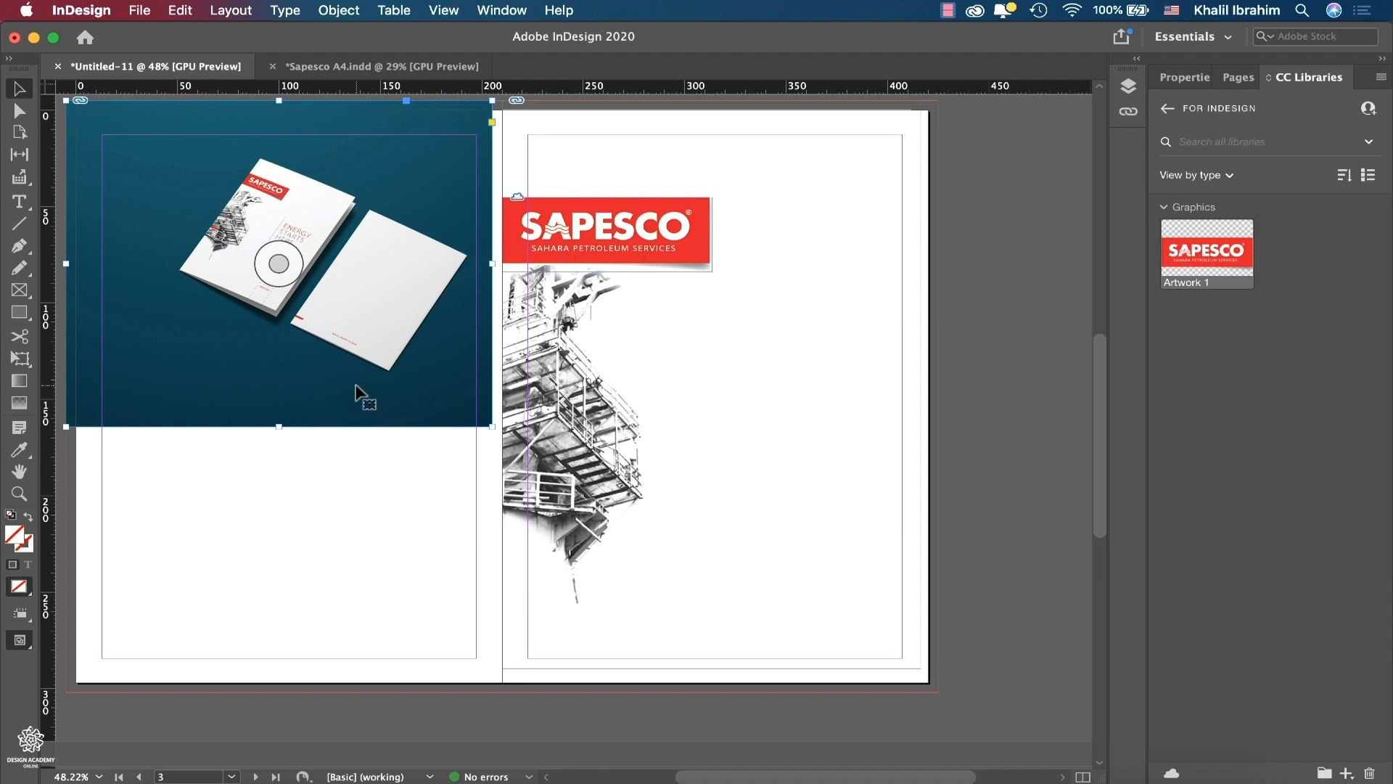
# - Apply Fit Content to Frame to the brochure image, and delete the image from the left-hand page
pyautogui.rightClick(373, 353)
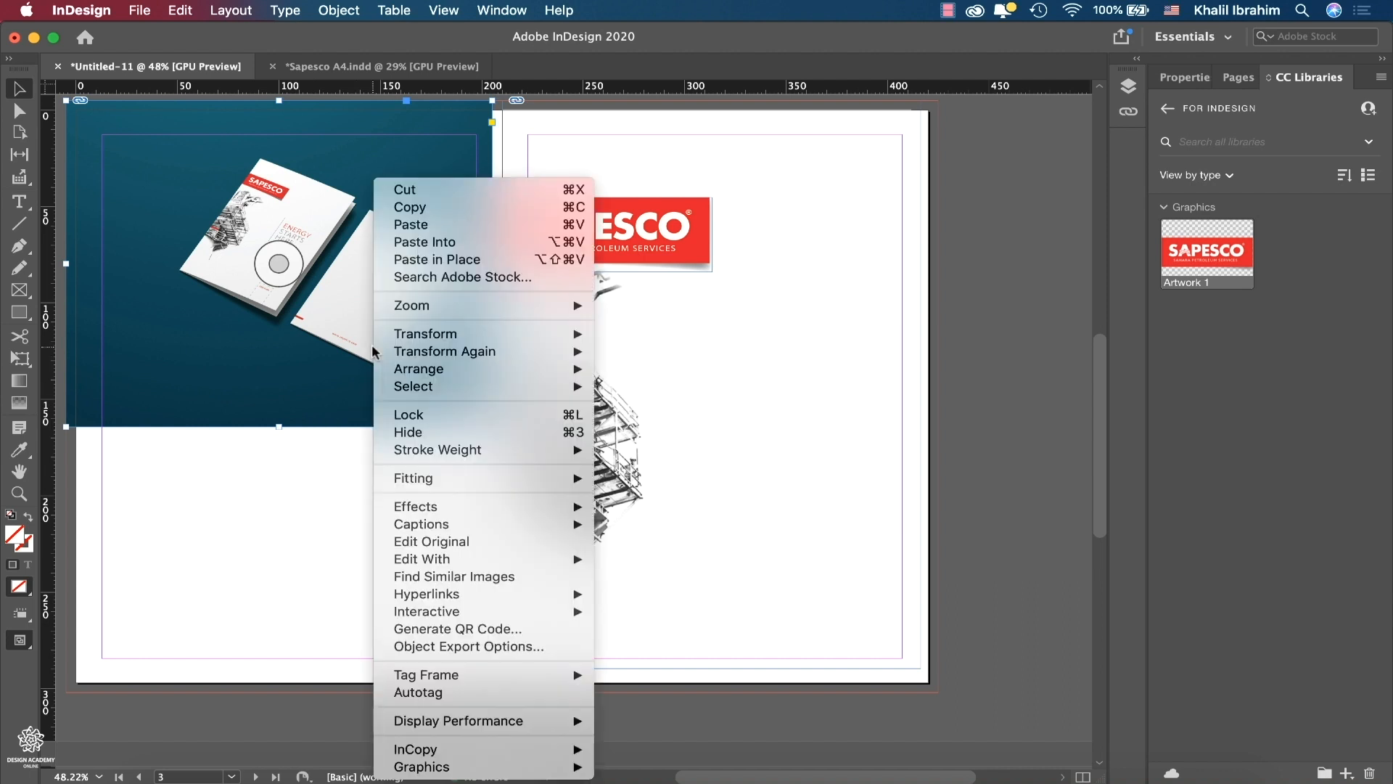
pyautogui.moveTo(442, 479)
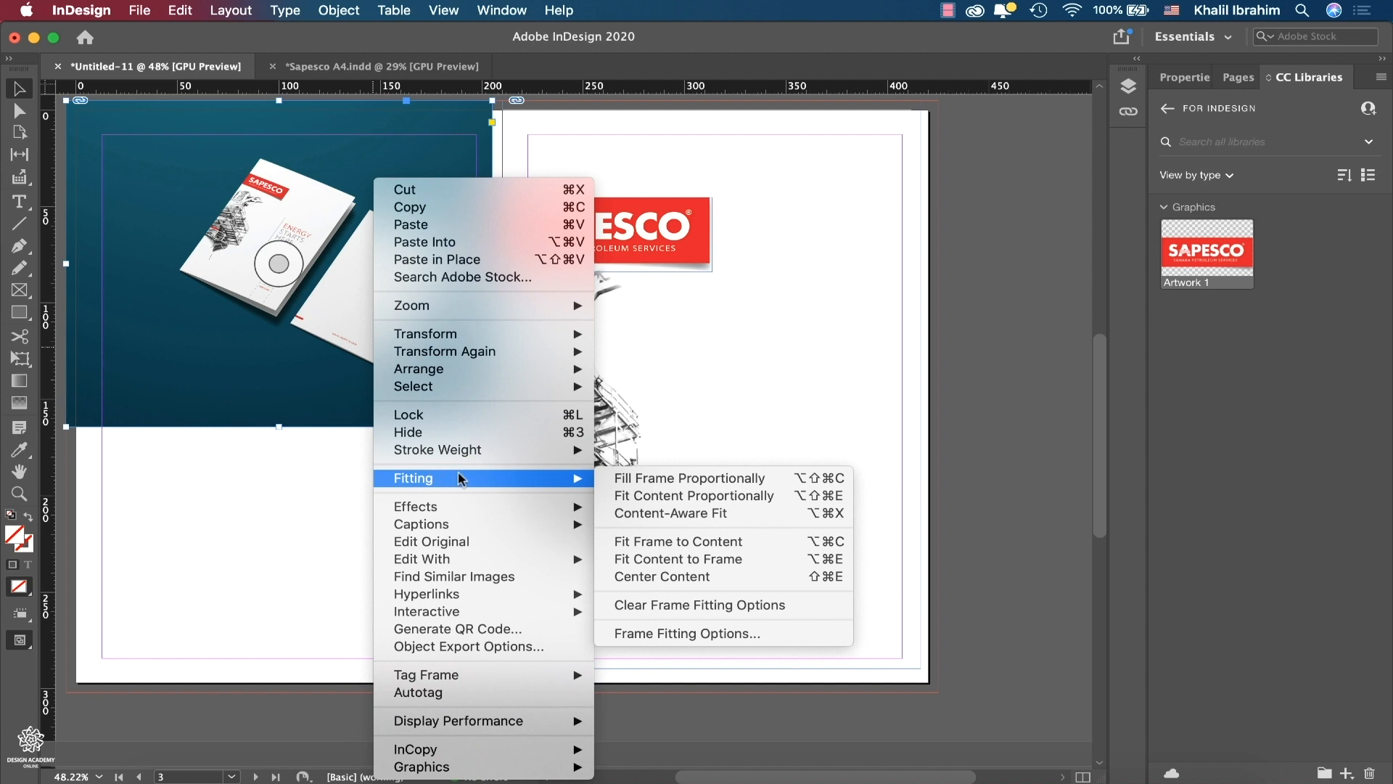
pyautogui.click(656, 560)
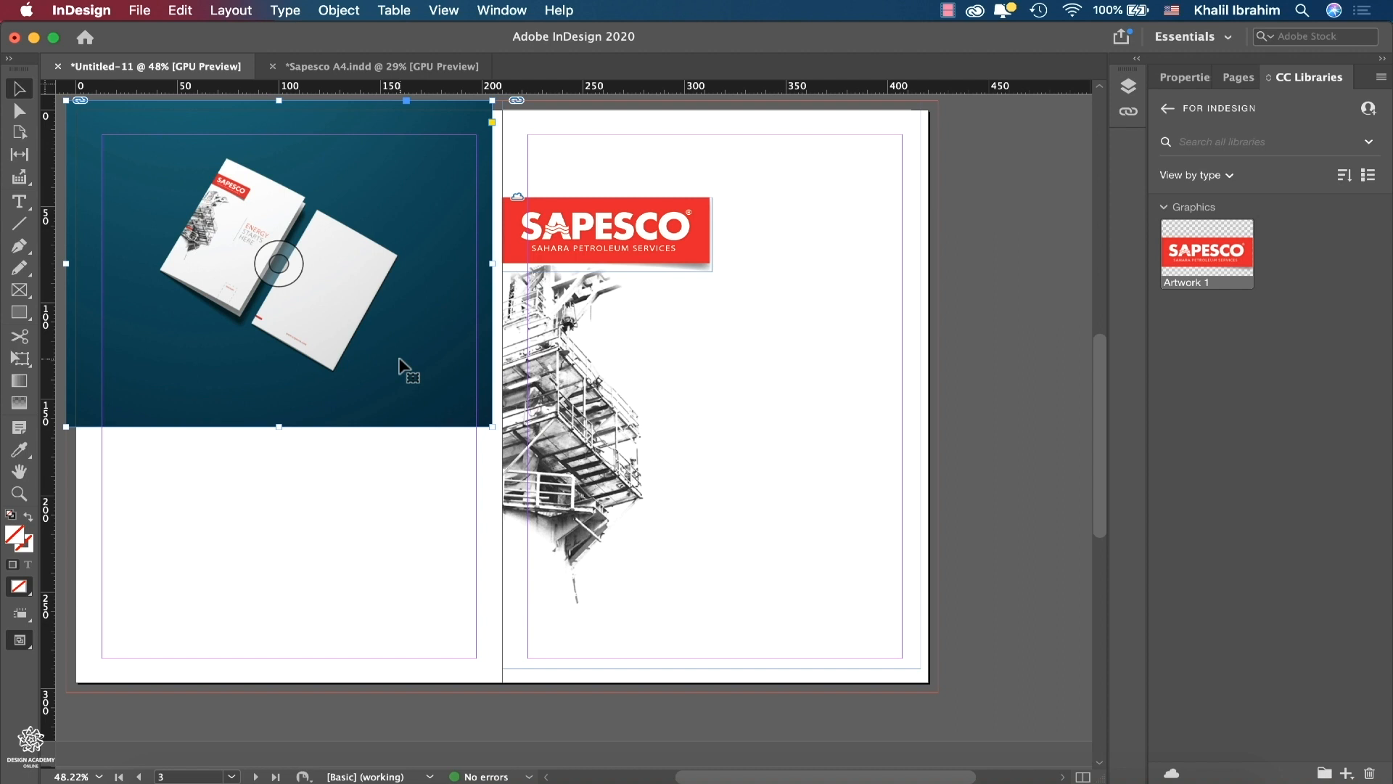
pyautogui.press('BackSpace')
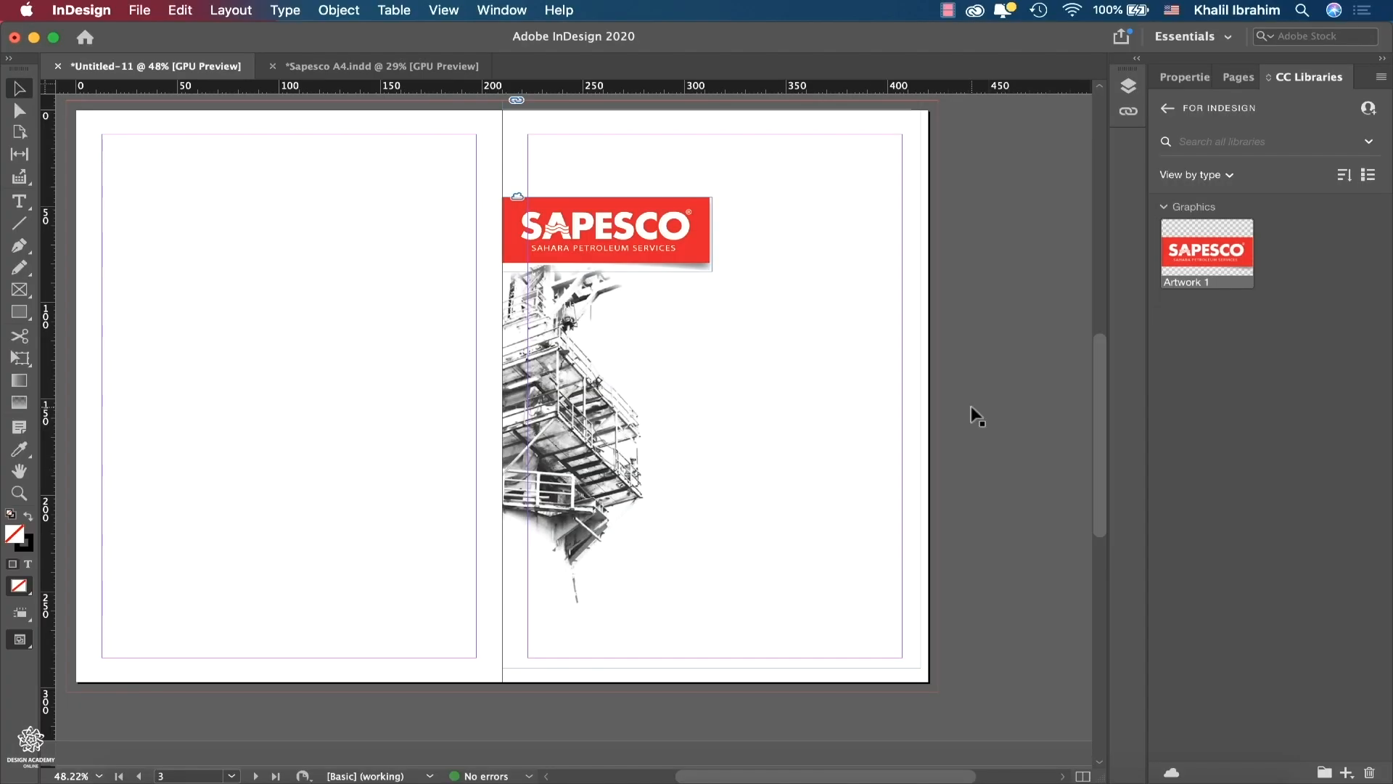
# - Draw a text frame on the right-hand page at about X 324 mm, Y 116 mm and enter Energy, Starts, Here on three lines
pyautogui.click(18, 203)
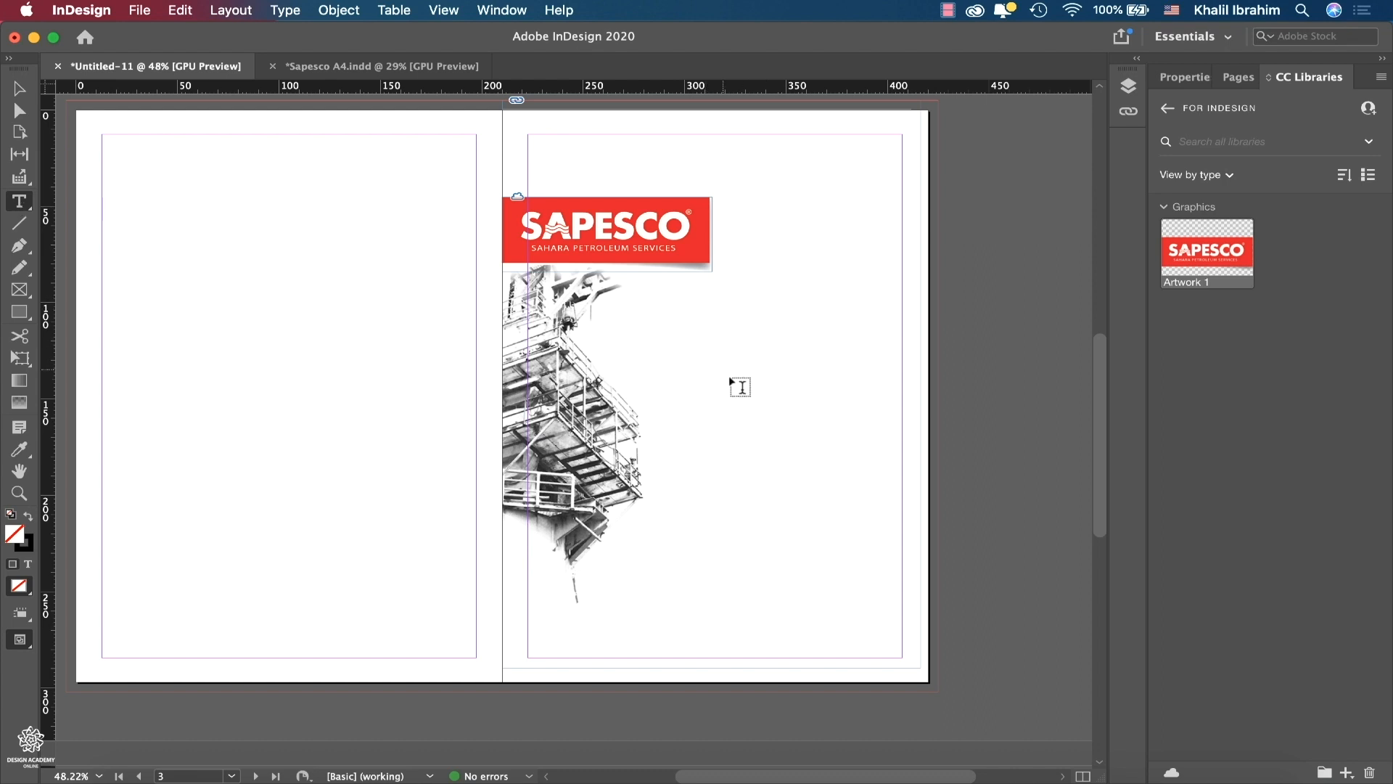
pyautogui.moveTo(733, 332); pyautogui.dragTo(876, 420)
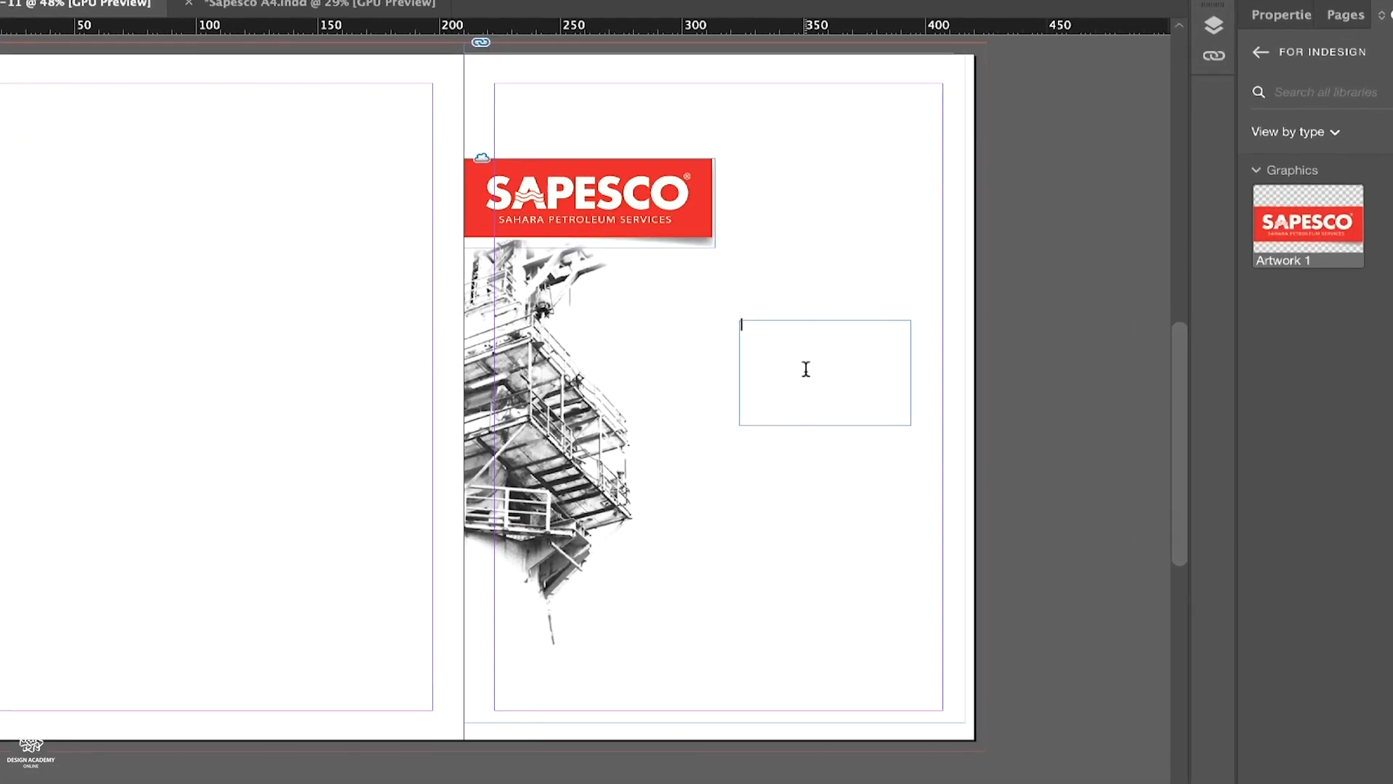
pyautogui.click(821, 366)
pyautogui.write('Energy')
pyautogui.press('Return')
pyautogui.write('Starts')
pyautogui.press('Return')
pyautogui.write('Here')
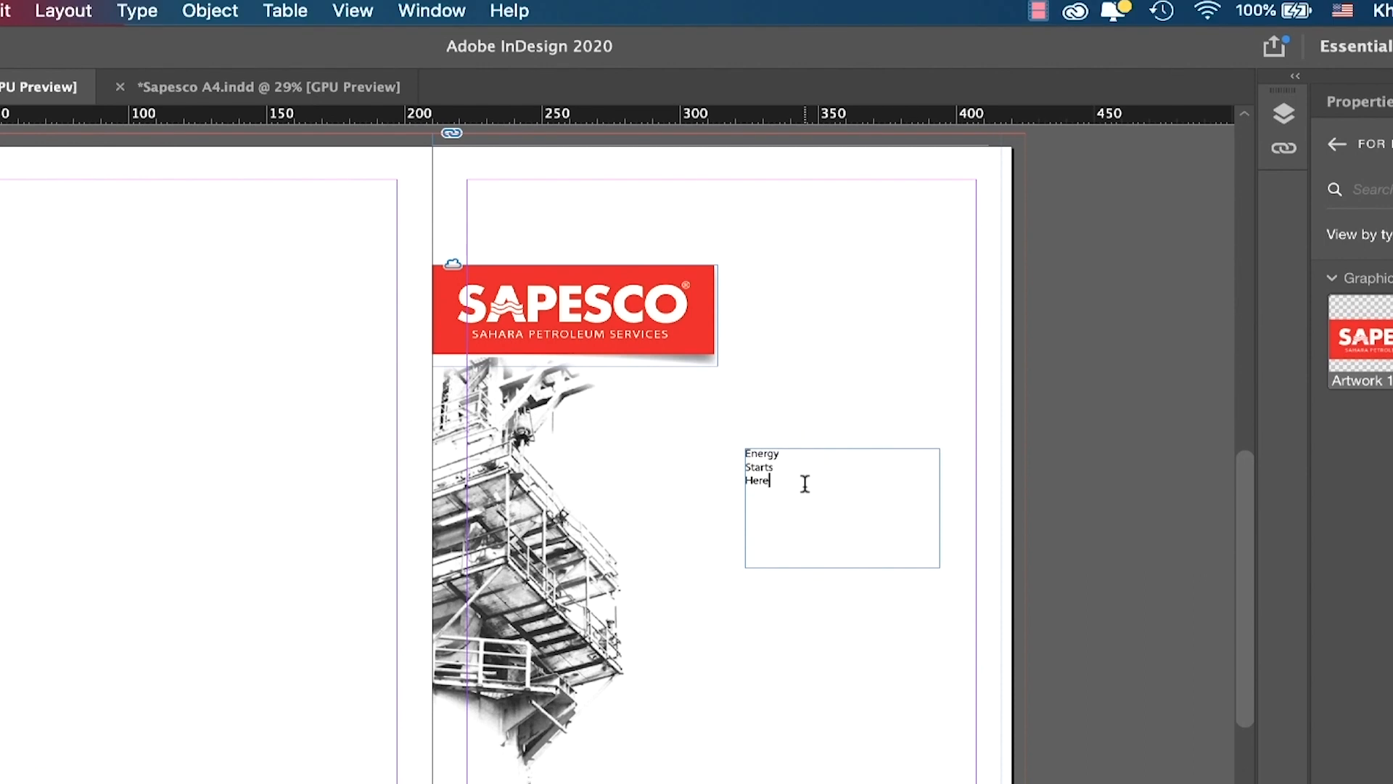
# - Open the Character panel, bring up the Properties panel with the text settings, and close the Character panel
pyautogui.click(433, 10)
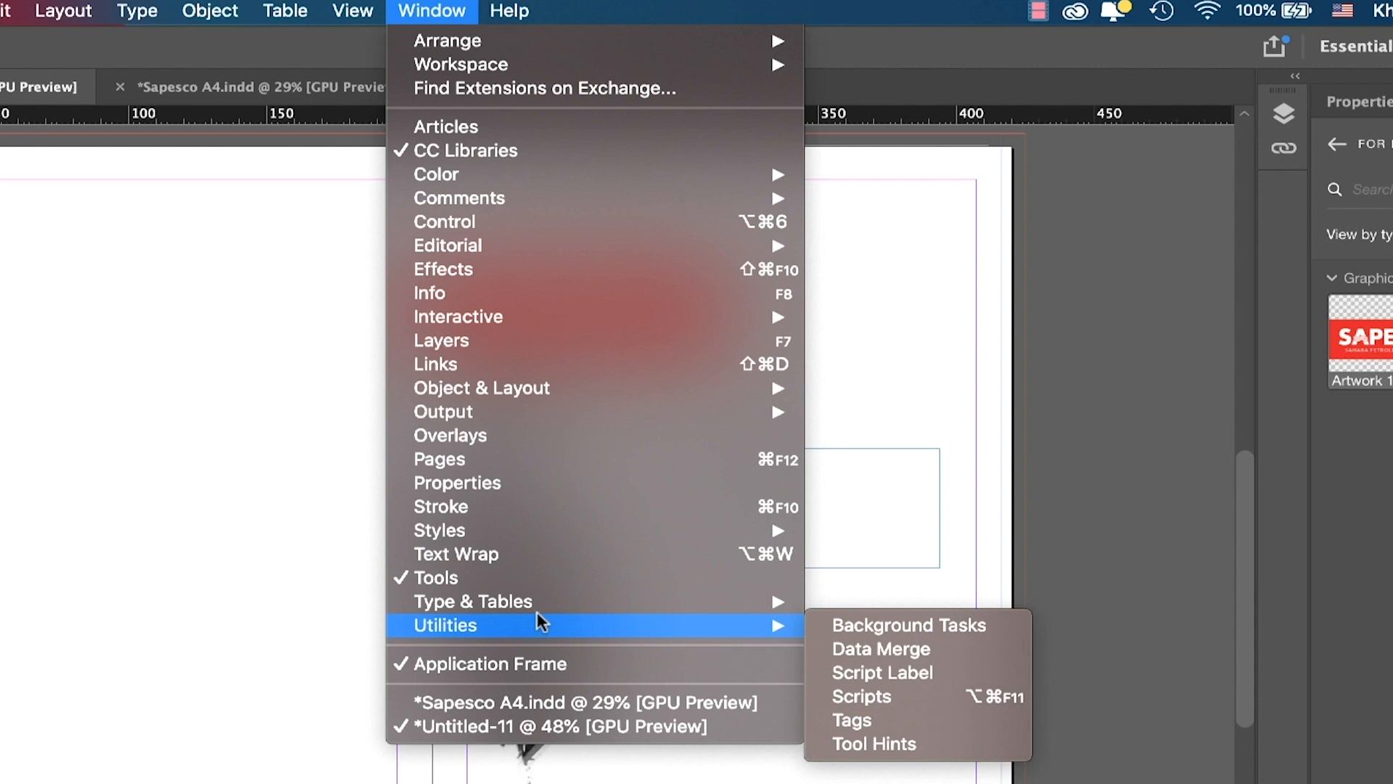
pyautogui.moveTo(552, 609)
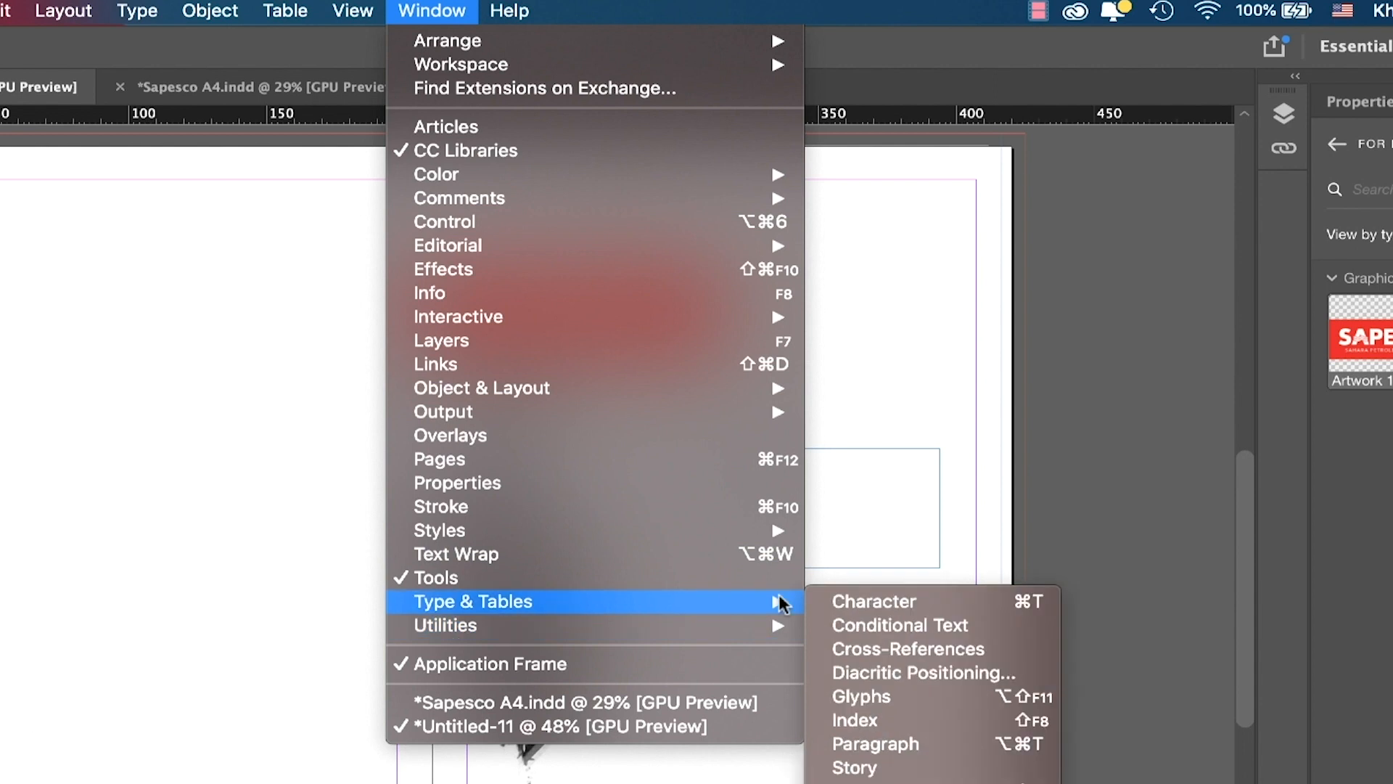
pyautogui.click(890, 602)
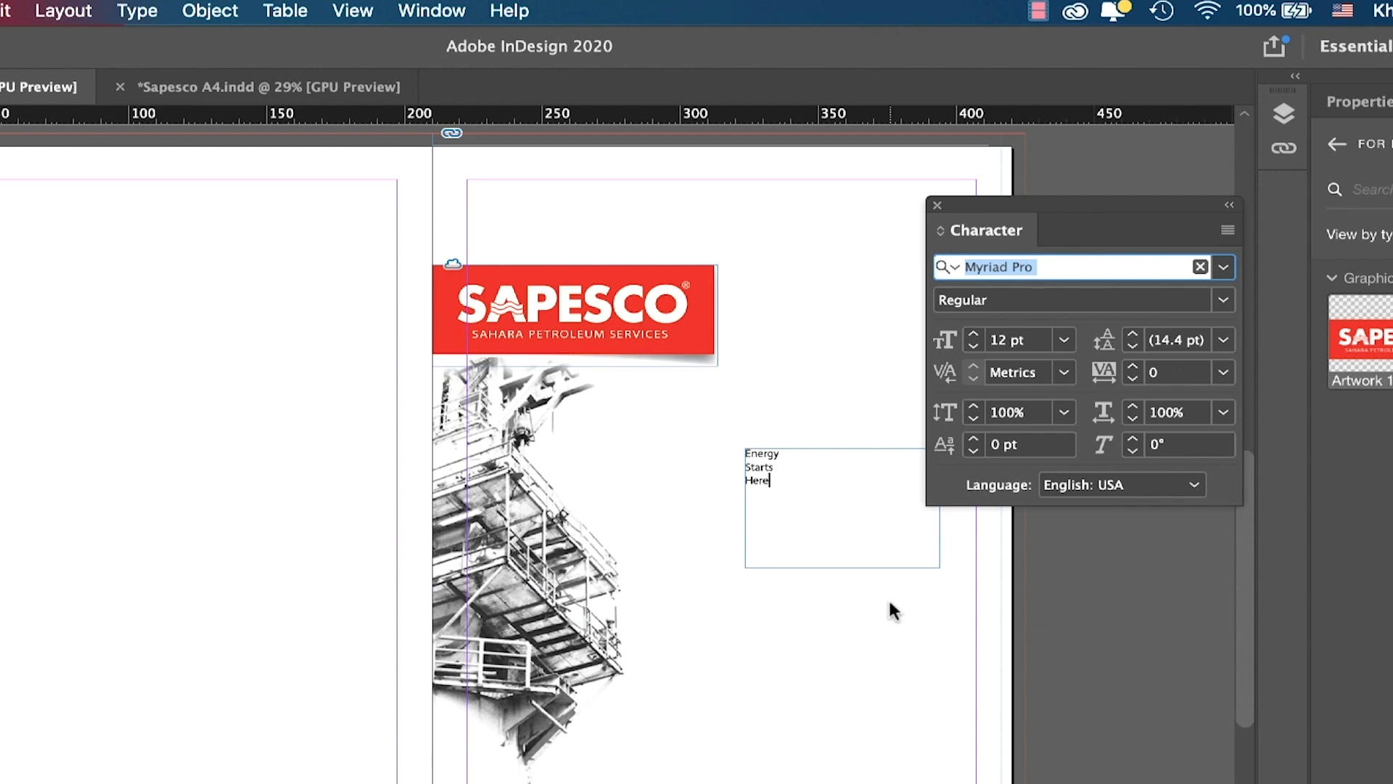
pyautogui.click(1362, 103)
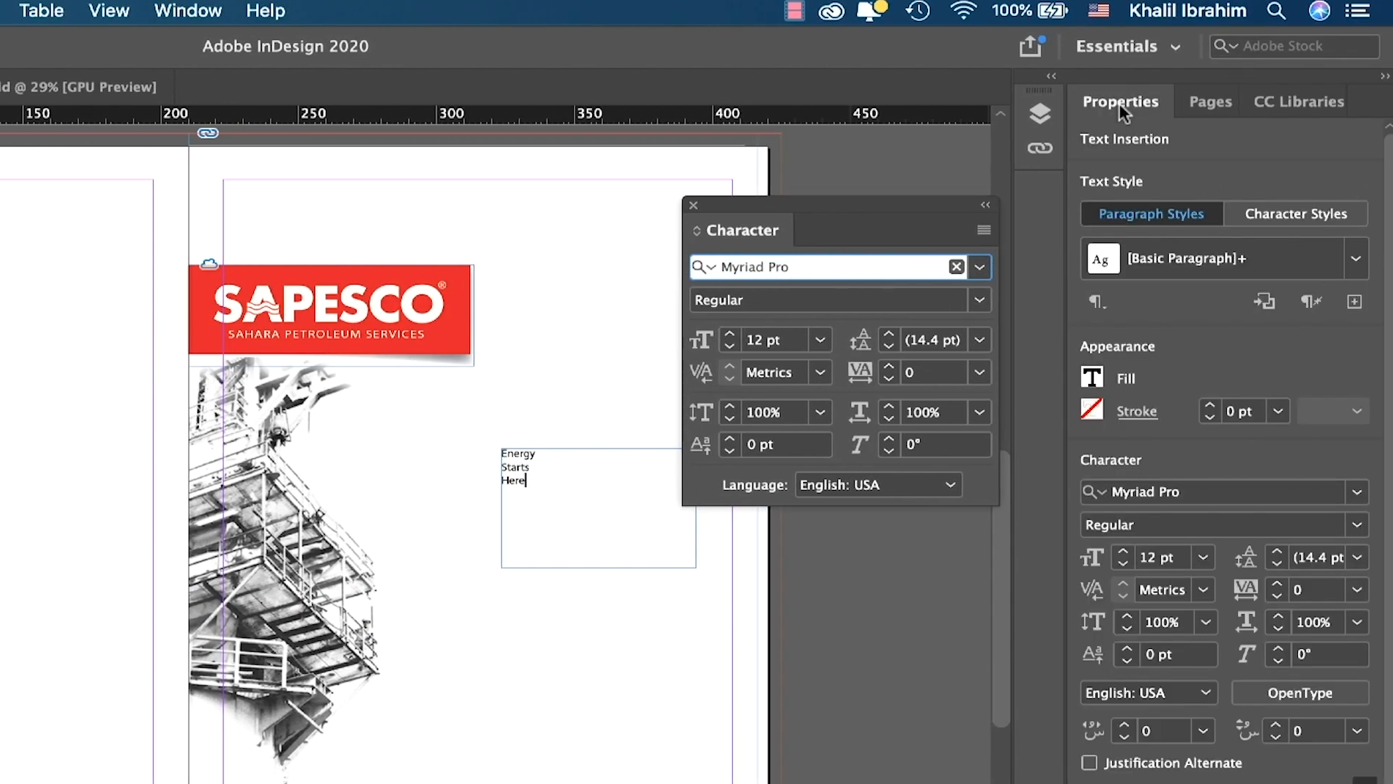
pyautogui.click(693, 206)
pyautogui.keyDown('super'); pyautogui.click(691, 205); pyautogui.keyUp('super')
# - Set the whole headline text to 45 pt and lengthen its frame downward to fit all three lines
pyautogui.press('super+a')
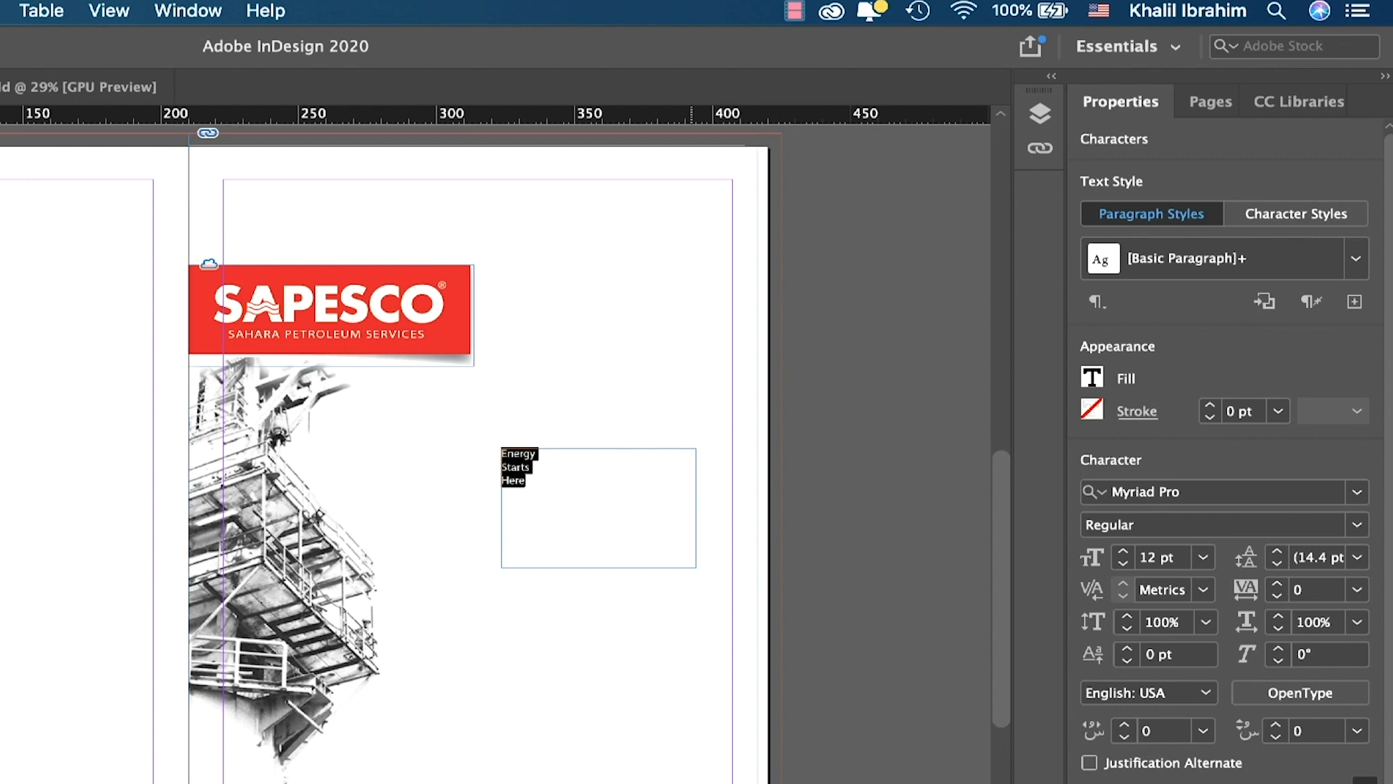
pyautogui.click(1203, 557)
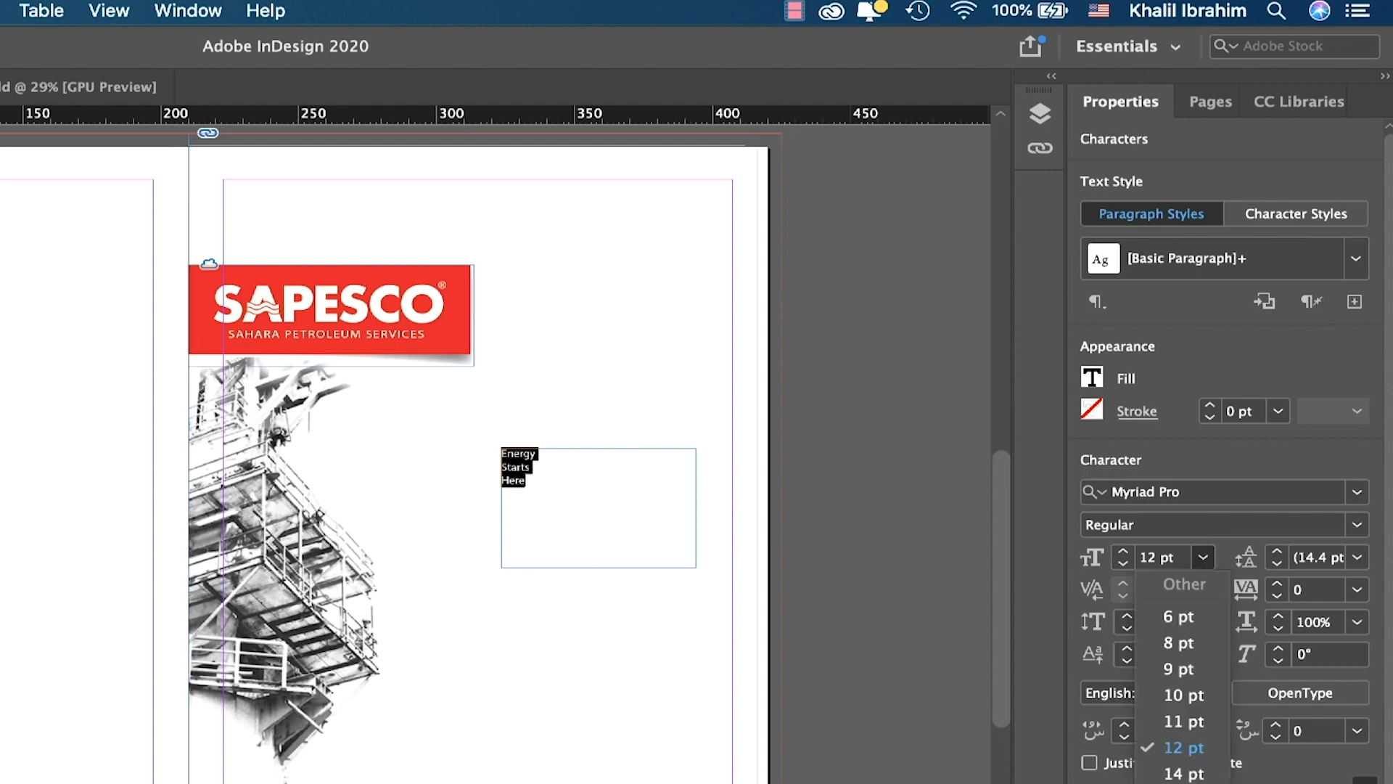
pyautogui.click(1184, 783)
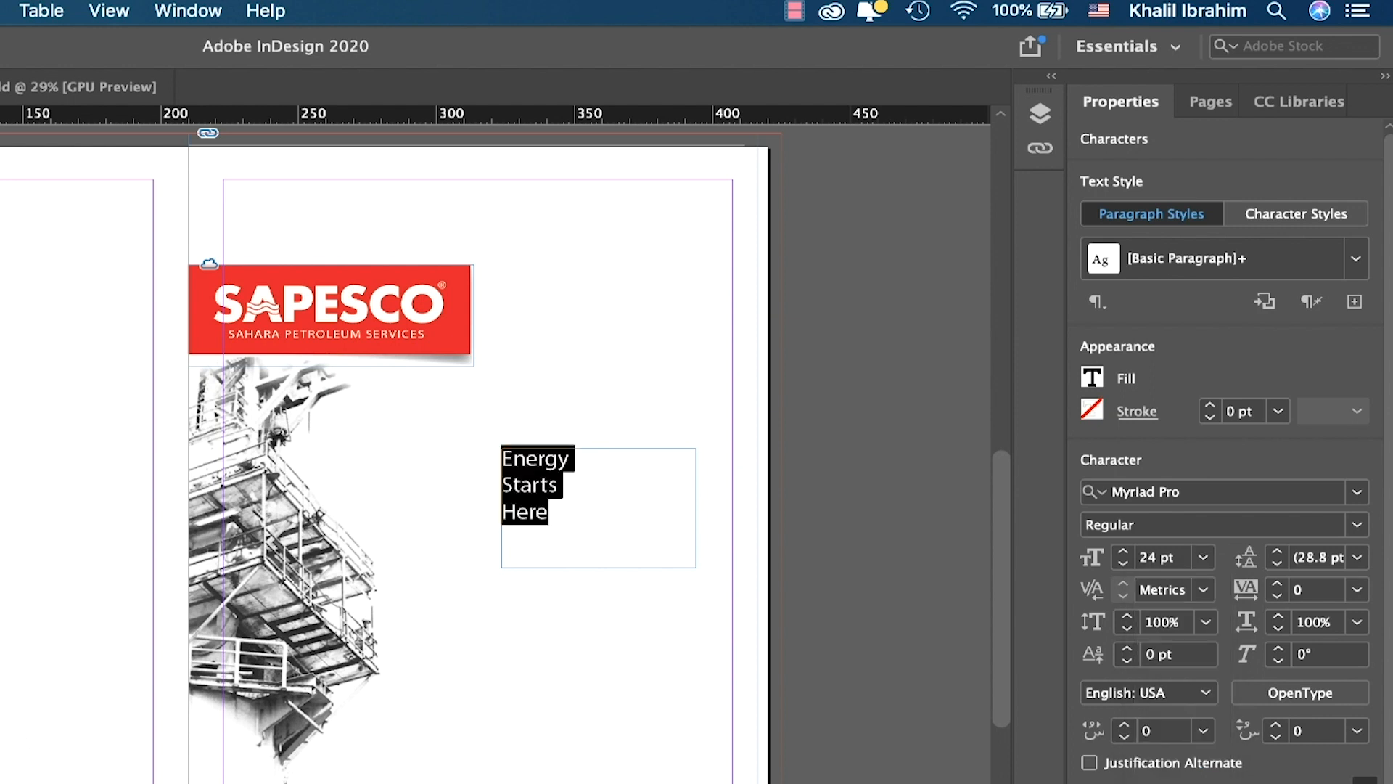
pyautogui.doubleClick(1146, 558)
pyautogui.write('45')
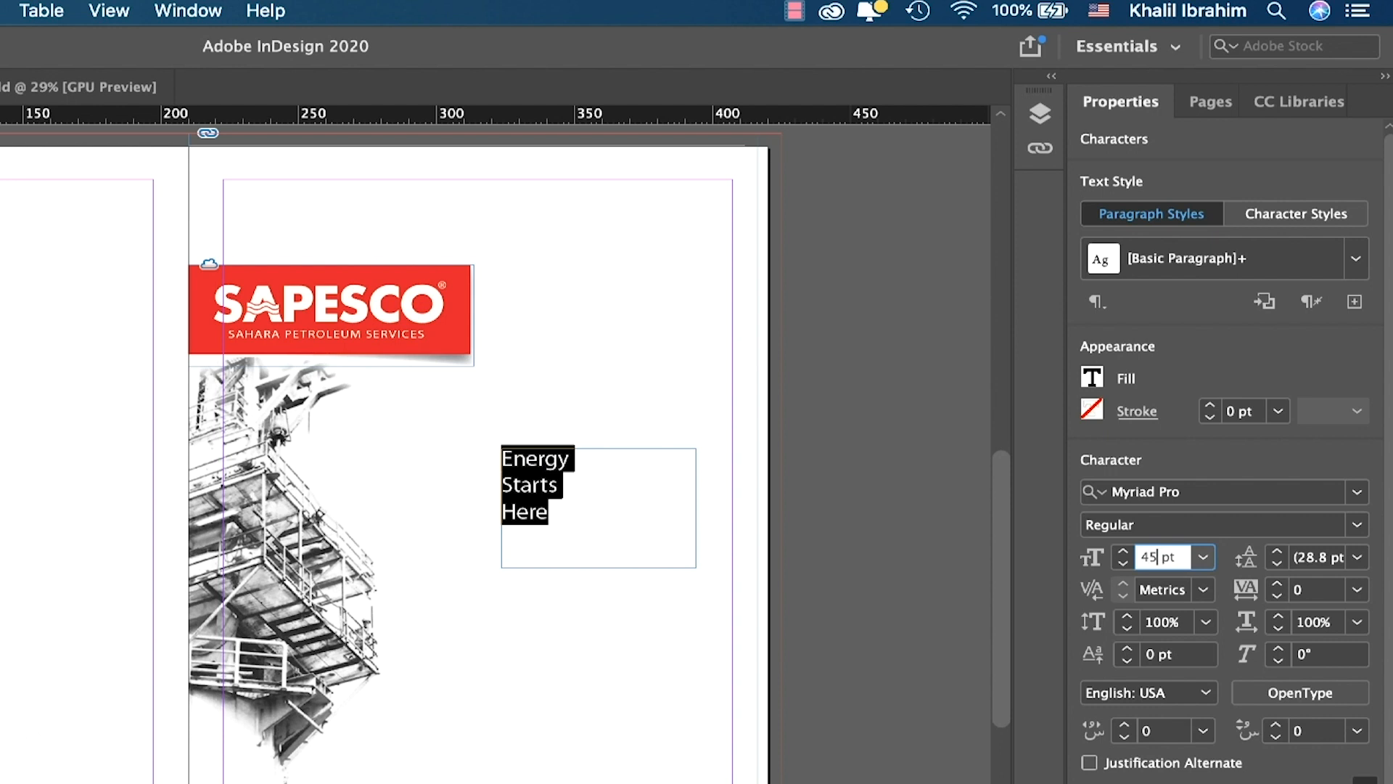
pyautogui.press('Return')
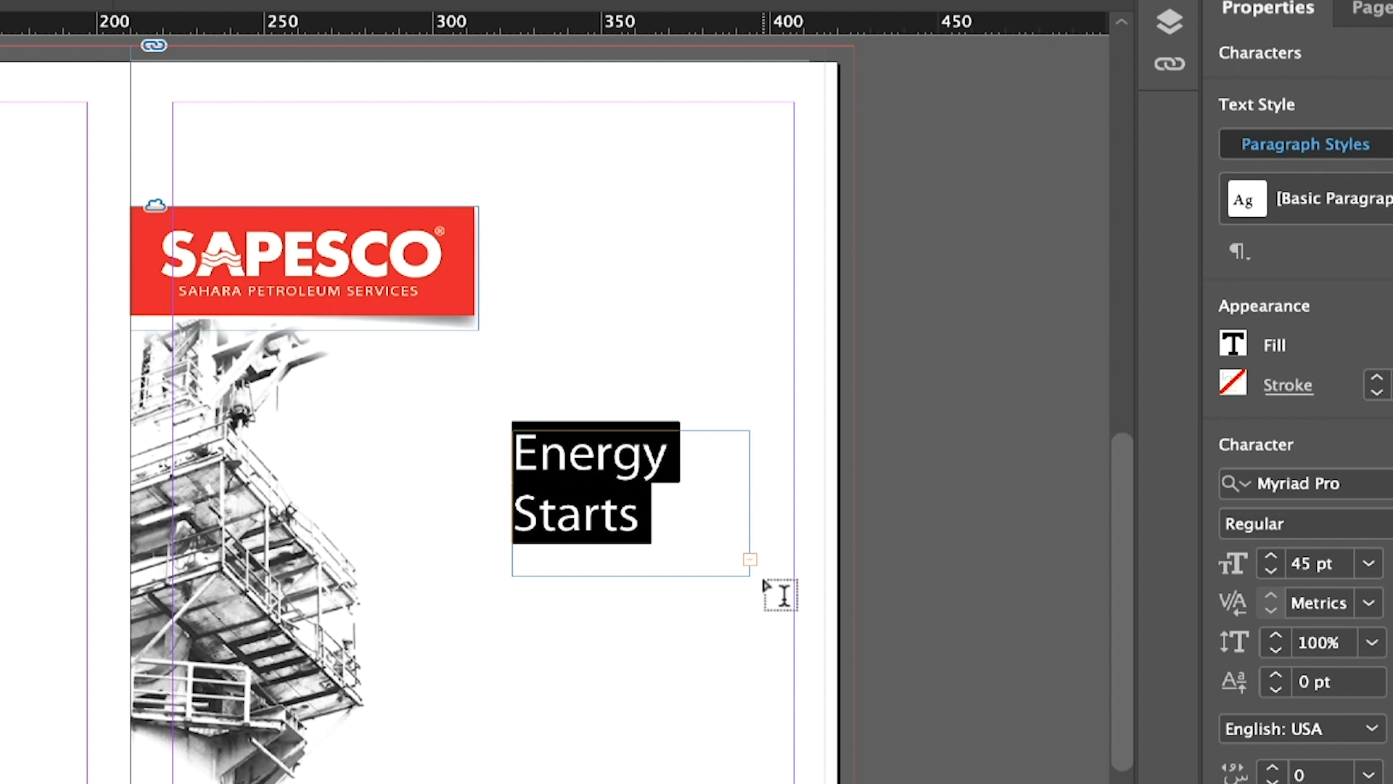
pyautogui.press('Escape')
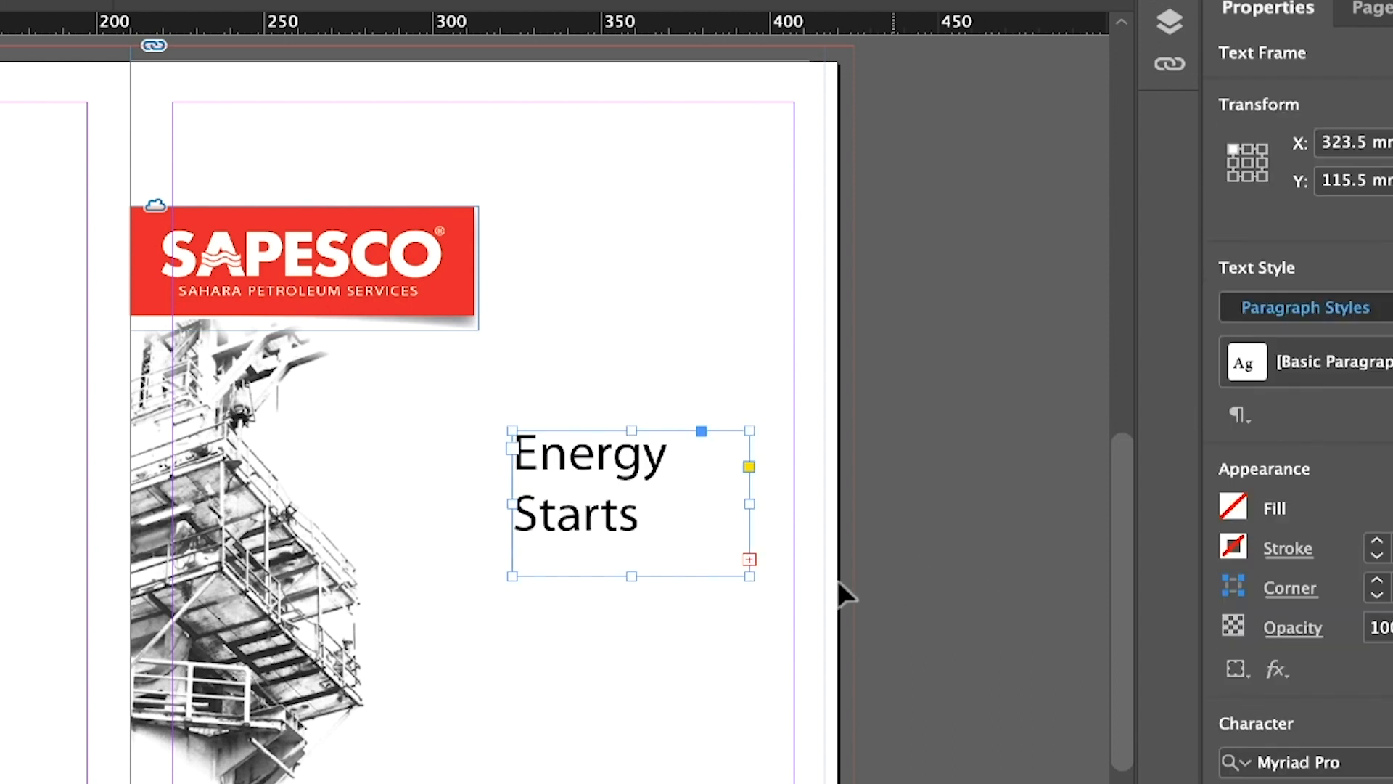
pyautogui.moveTo(627, 575); pyautogui.dragTo(627, 624)
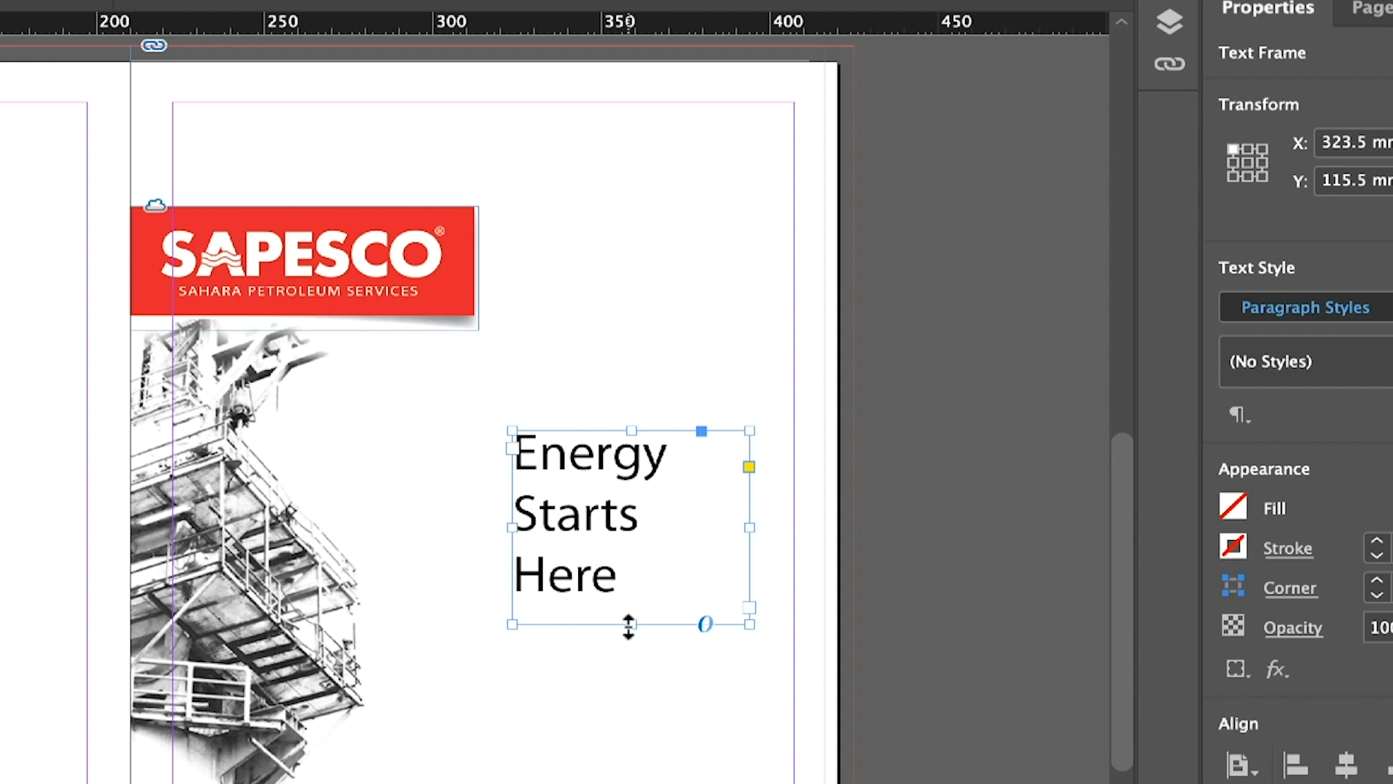
# - Select all three lines of the headline text and set their leading to 30 pt
pyautogui.doubleClick(564, 510)
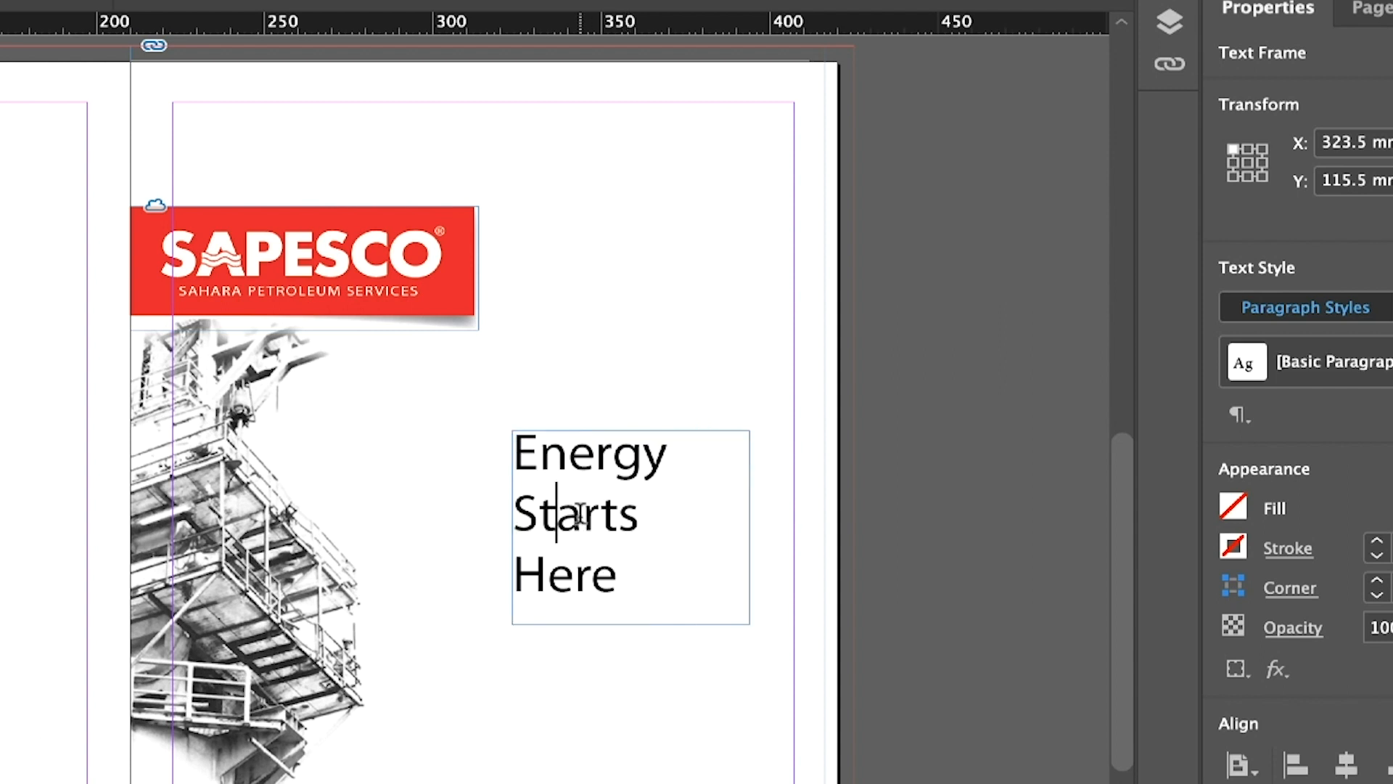
pyautogui.doubleClick(581, 513)
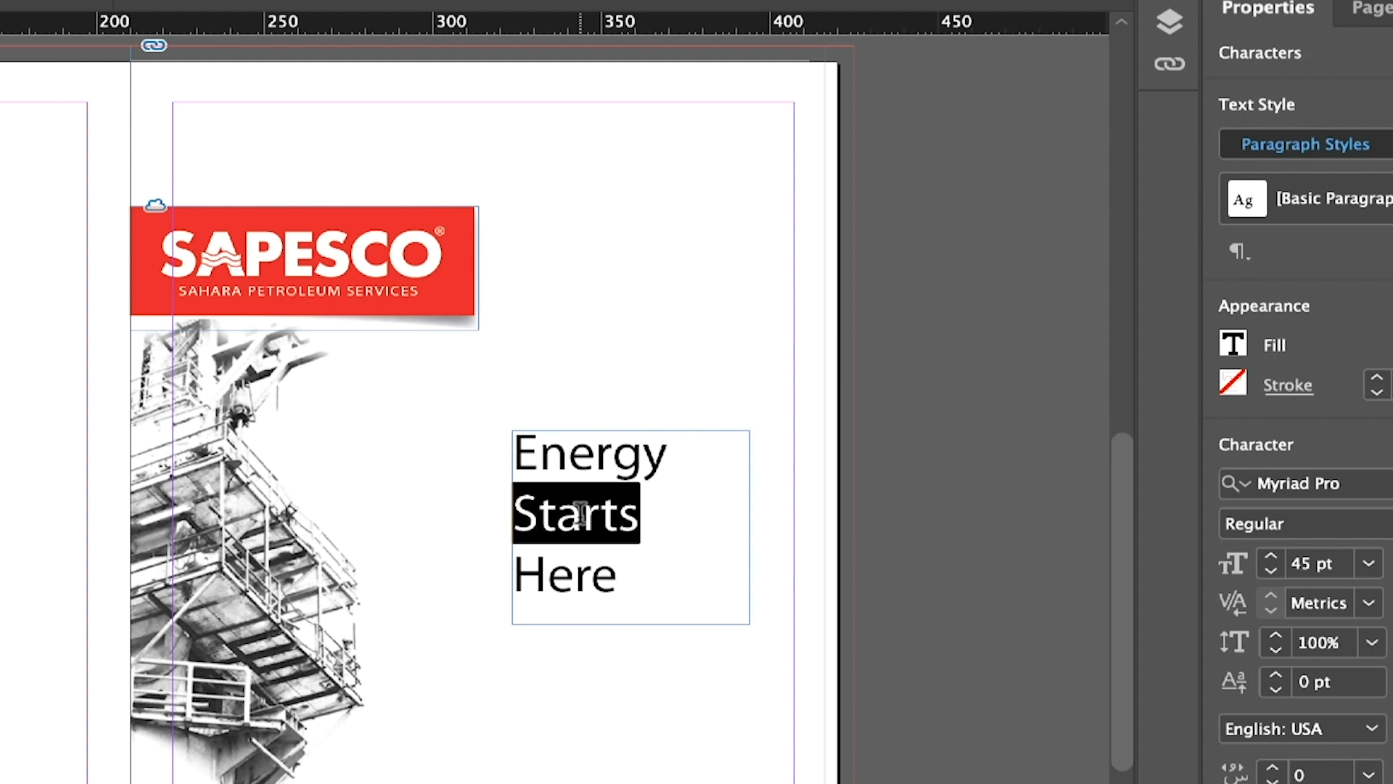
pyautogui.click(580, 513)
pyautogui.tripleClick(581, 513)
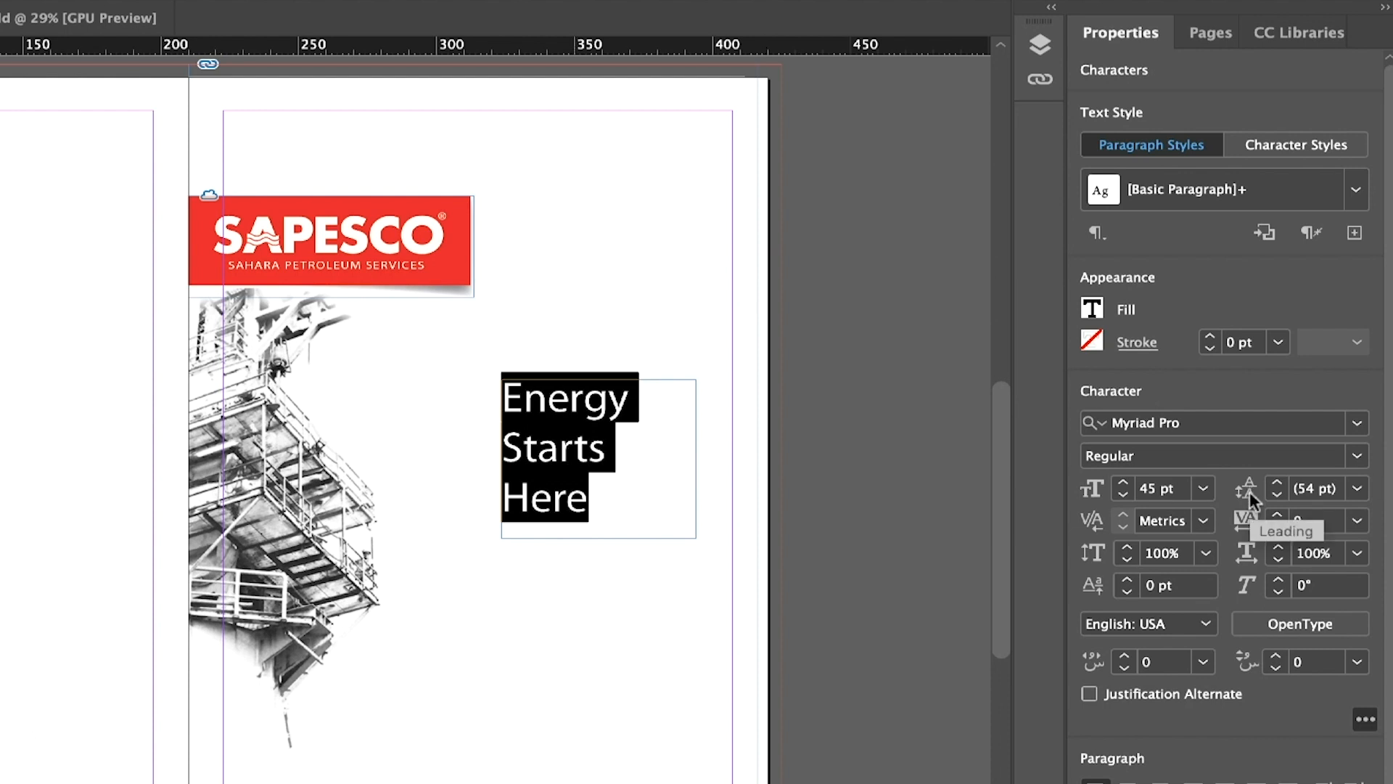
pyautogui.click(1357, 489)
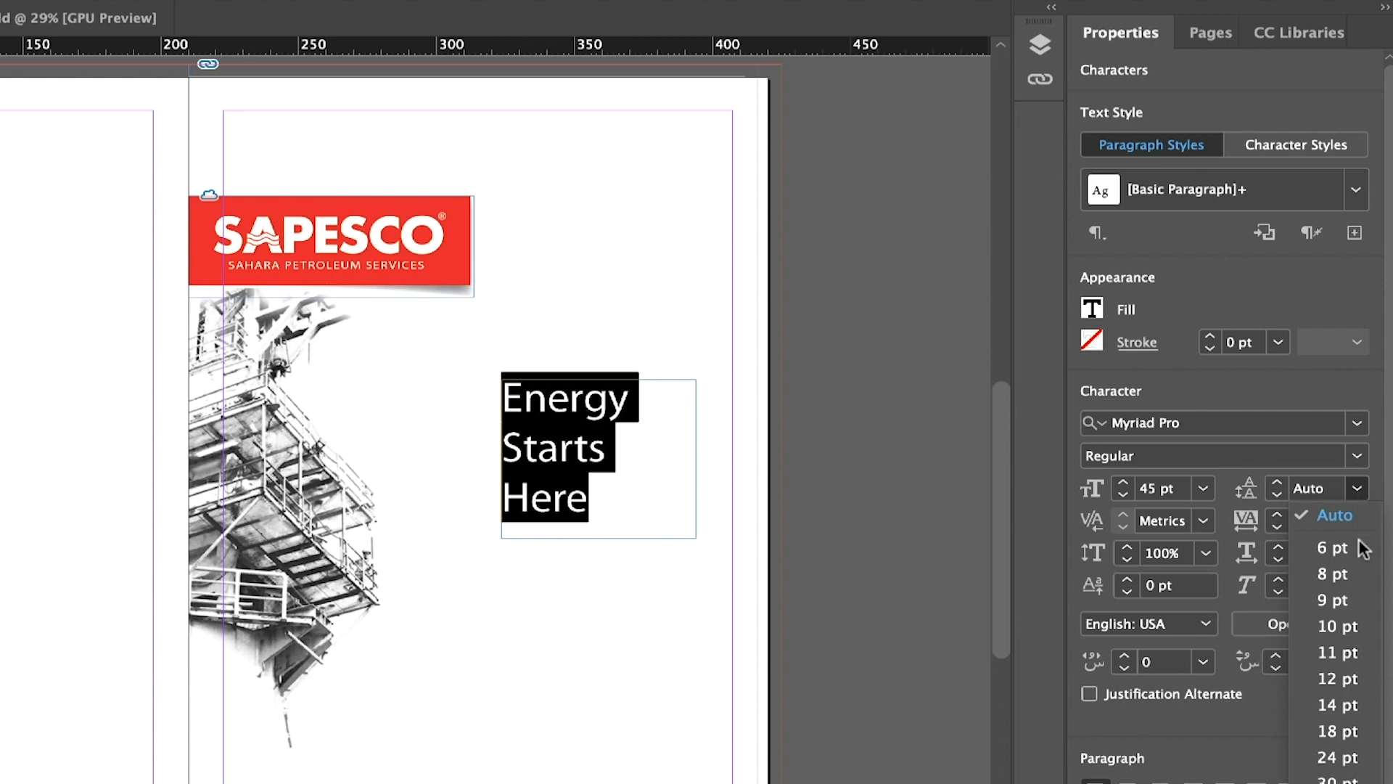
pyautogui.click(1338, 777)
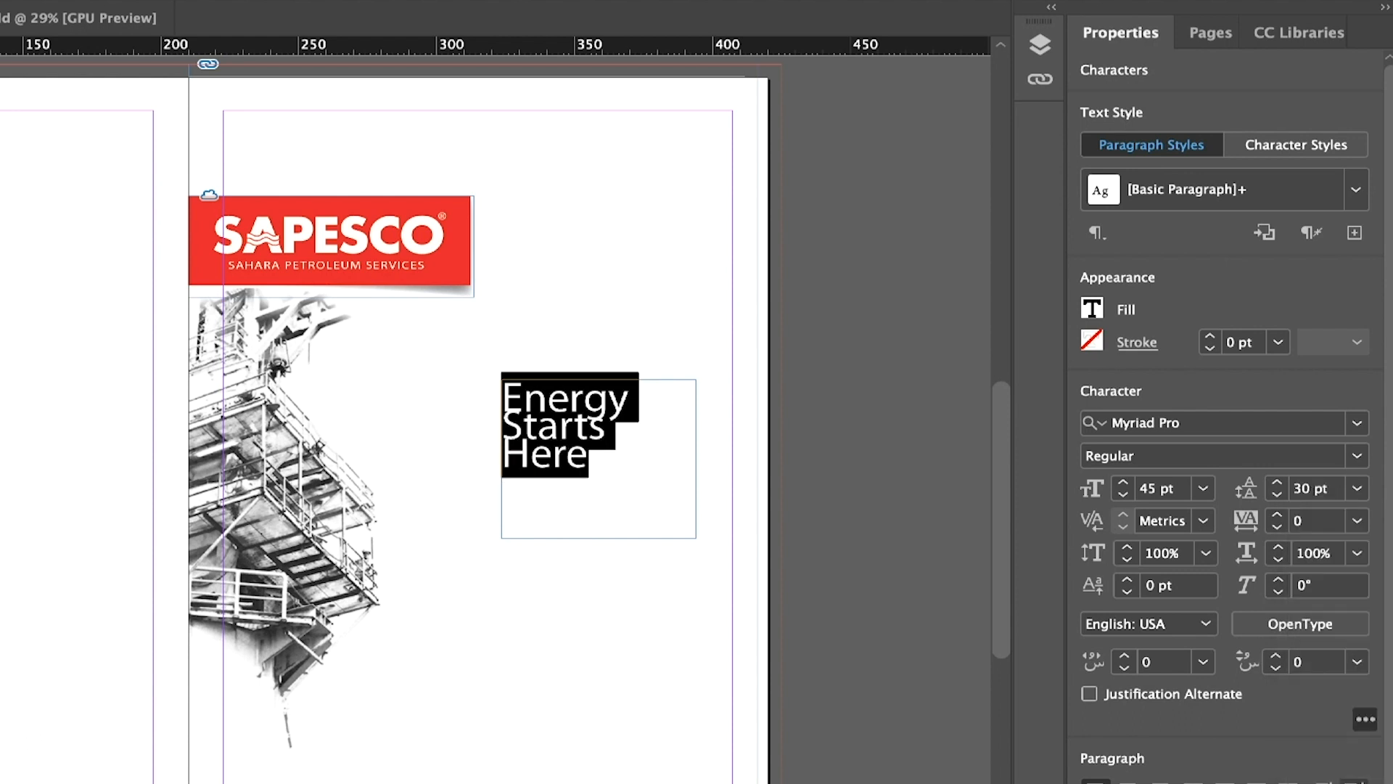
# - Increase the leading of the selected headline to 42 pt
pyautogui.click(1357, 488)
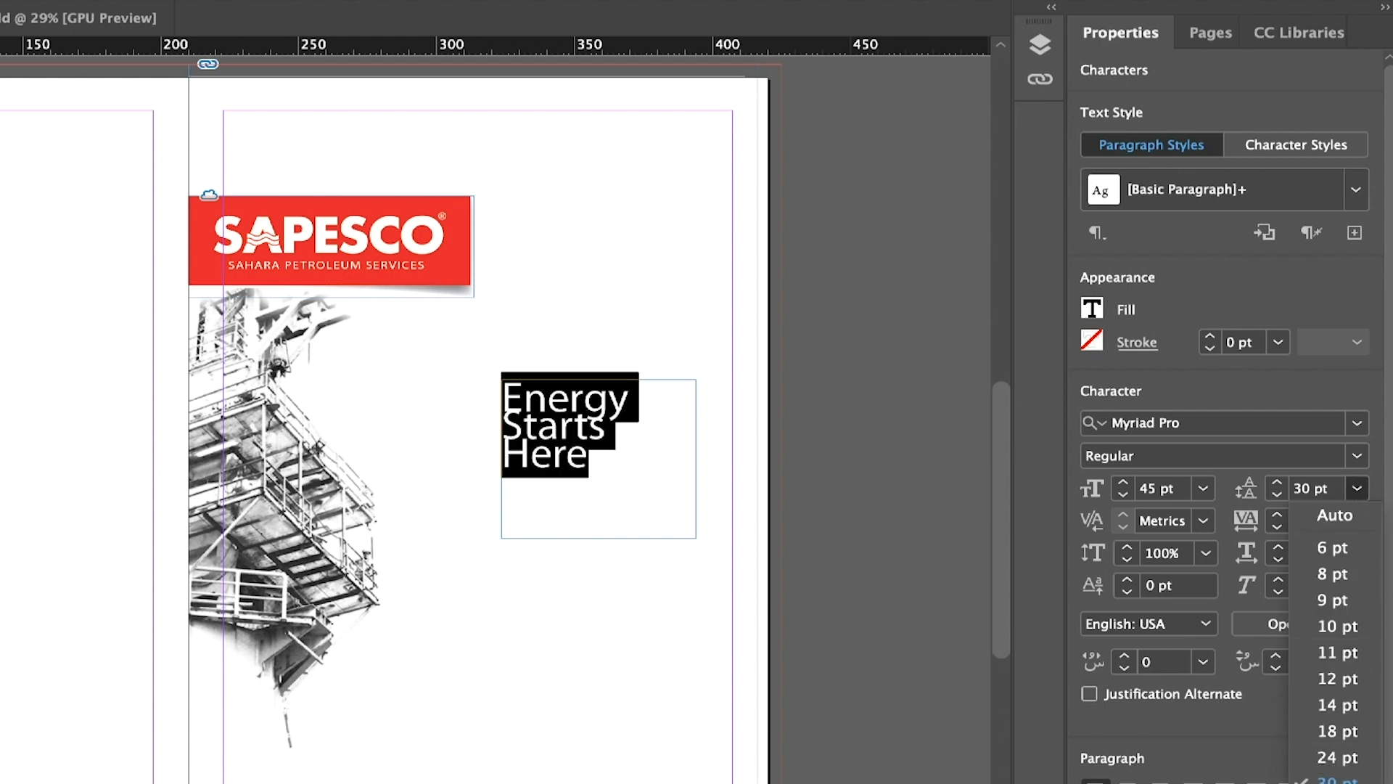
pyautogui.click(1337, 783)
pyautogui.click(1301, 482)
pyautogui.press('Up')
pyautogui.press('Up')
pyautogui.press('Up')
pyautogui.press('Up')
pyautogui.press('Up')
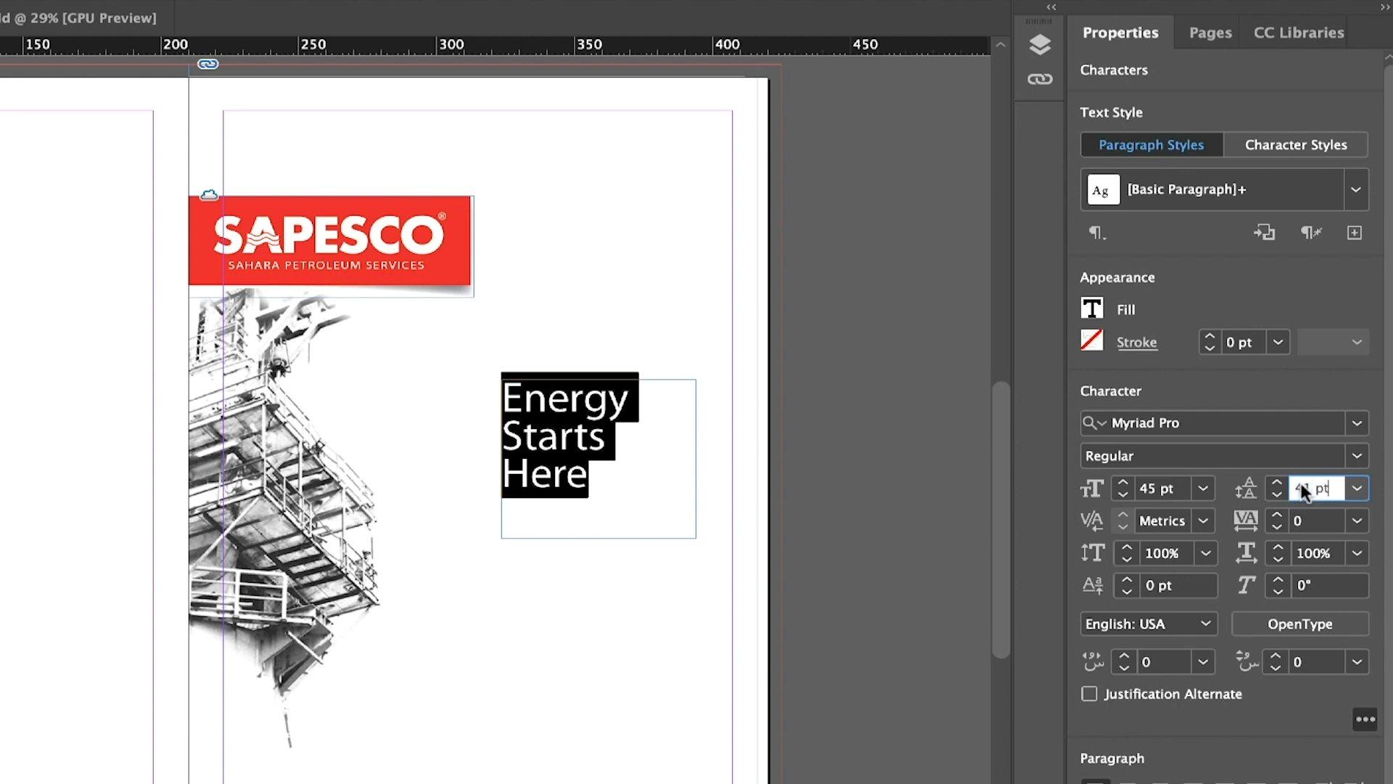
pyautogui.press('Up')
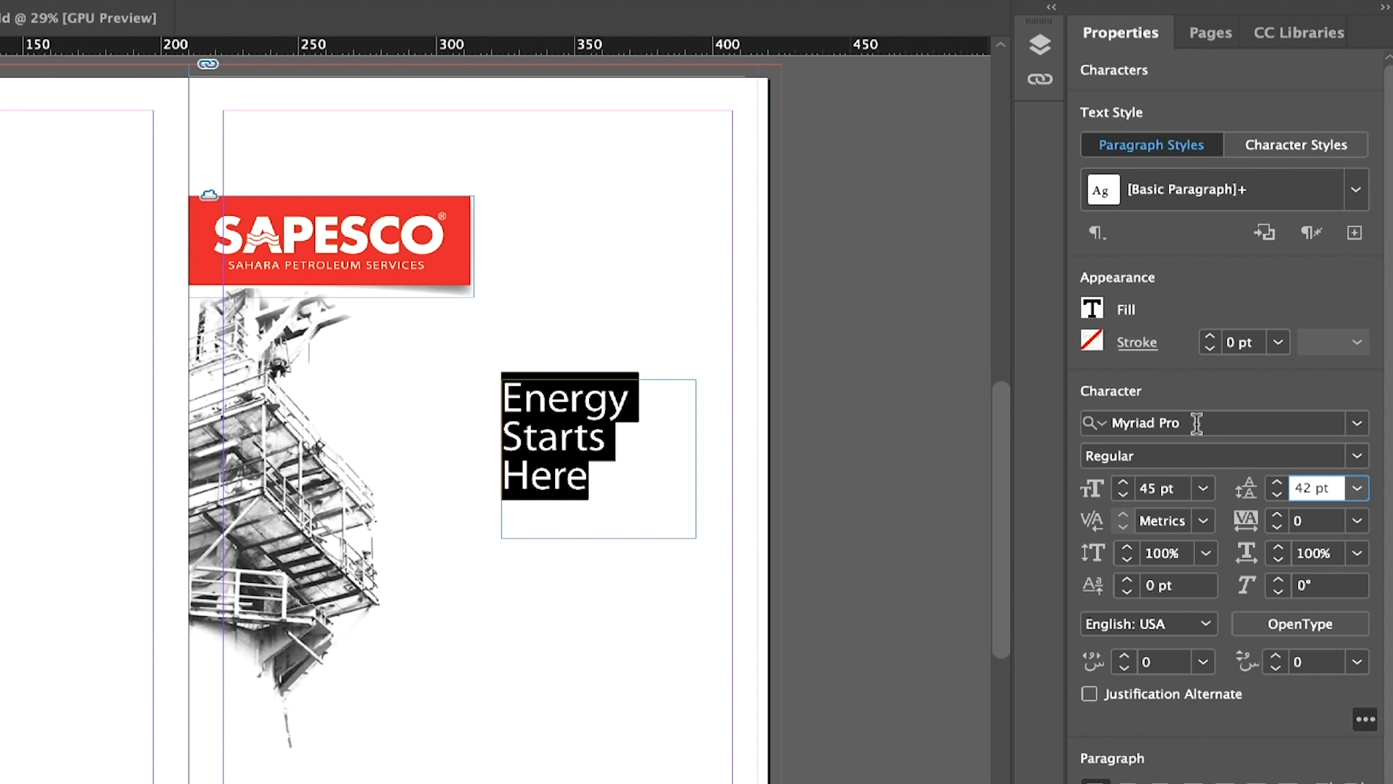
# - Set the headline's font style to Myriad Pro Light and change its case to UPPERCASE
pyautogui.click(1357, 455)
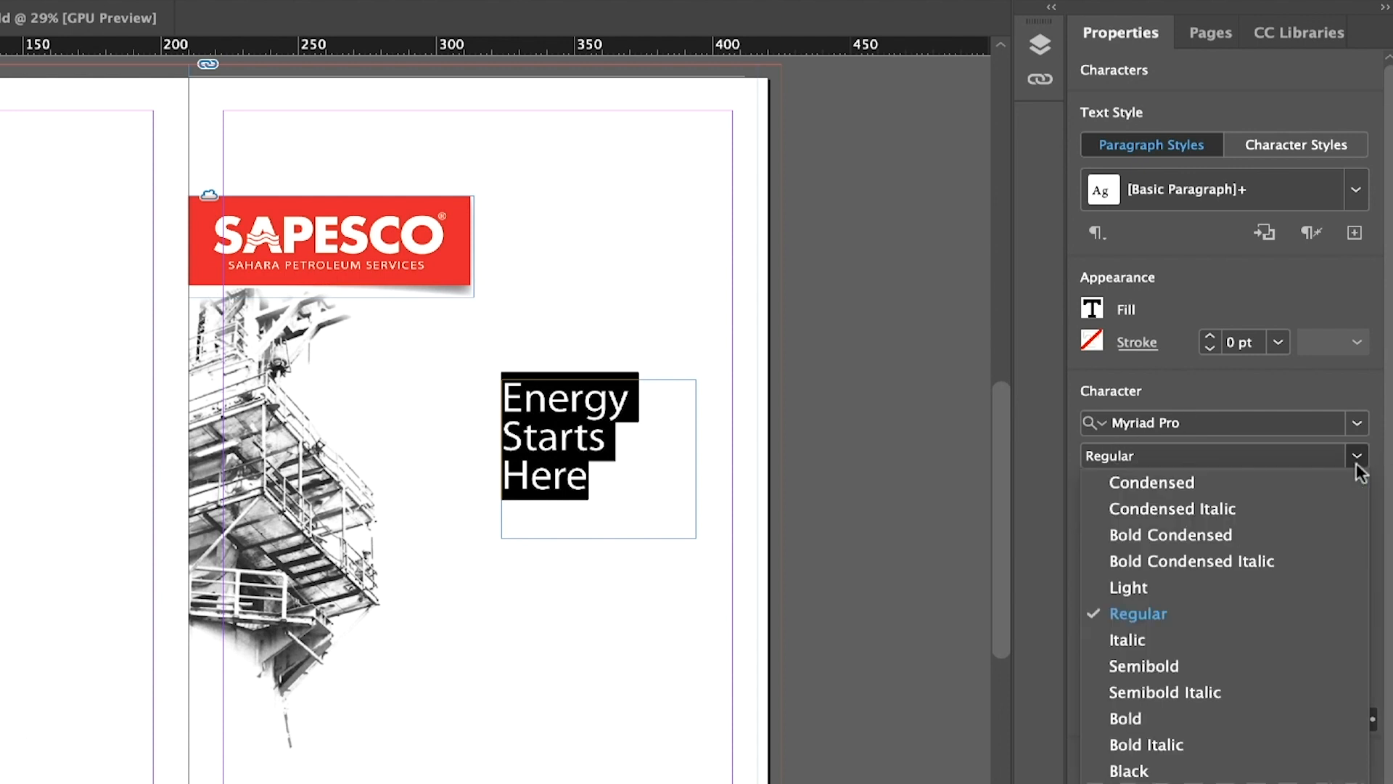
pyautogui.click(1221, 587)
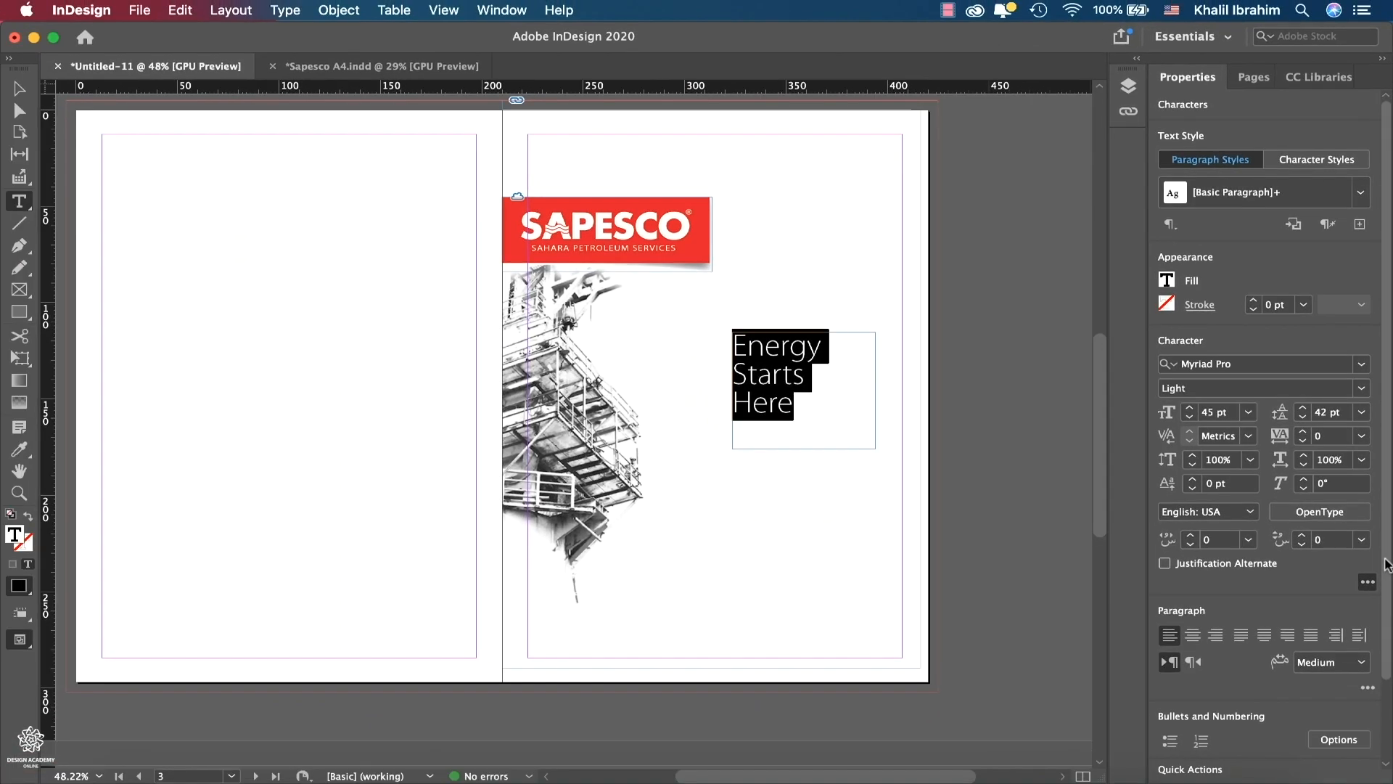
pyautogui.moveTo(1386, 560); pyautogui.dragTo(1387, 701)
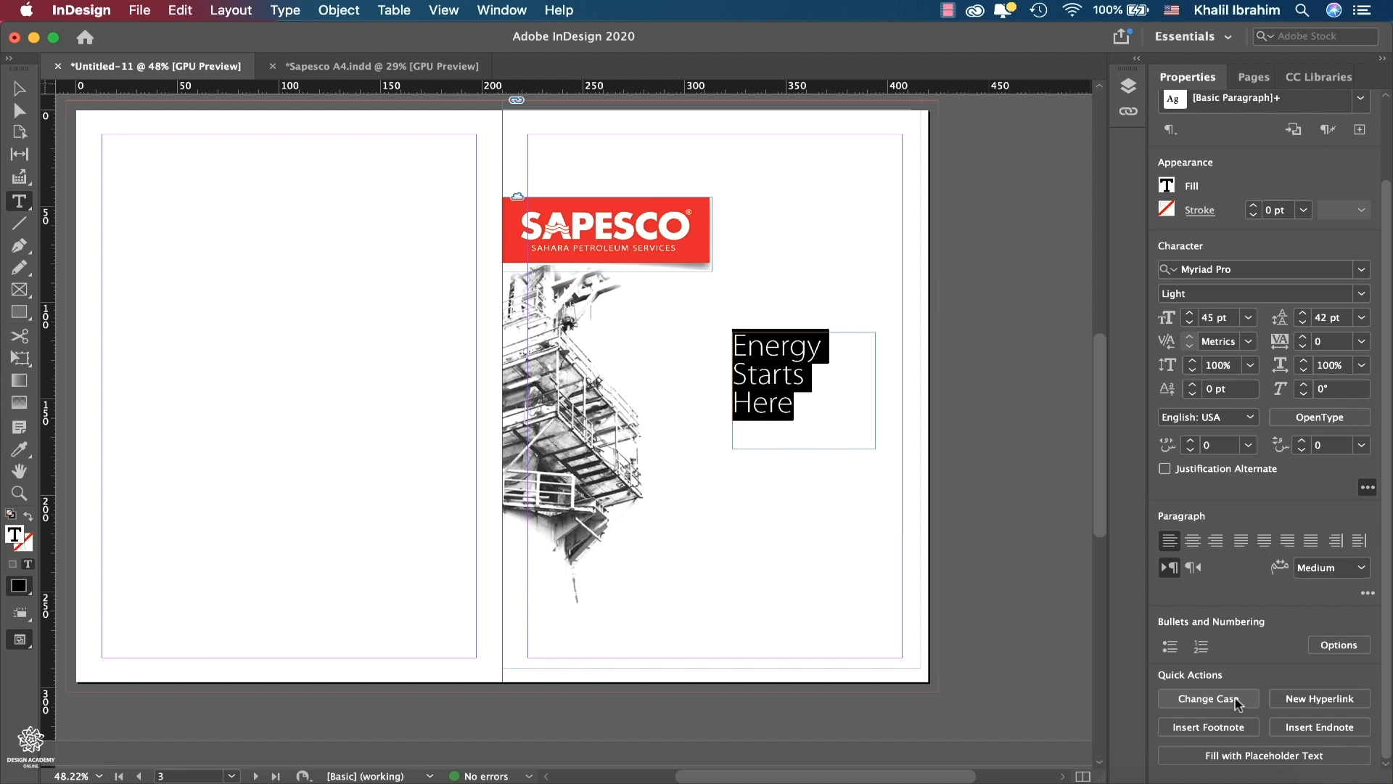
pyautogui.click(1209, 699)
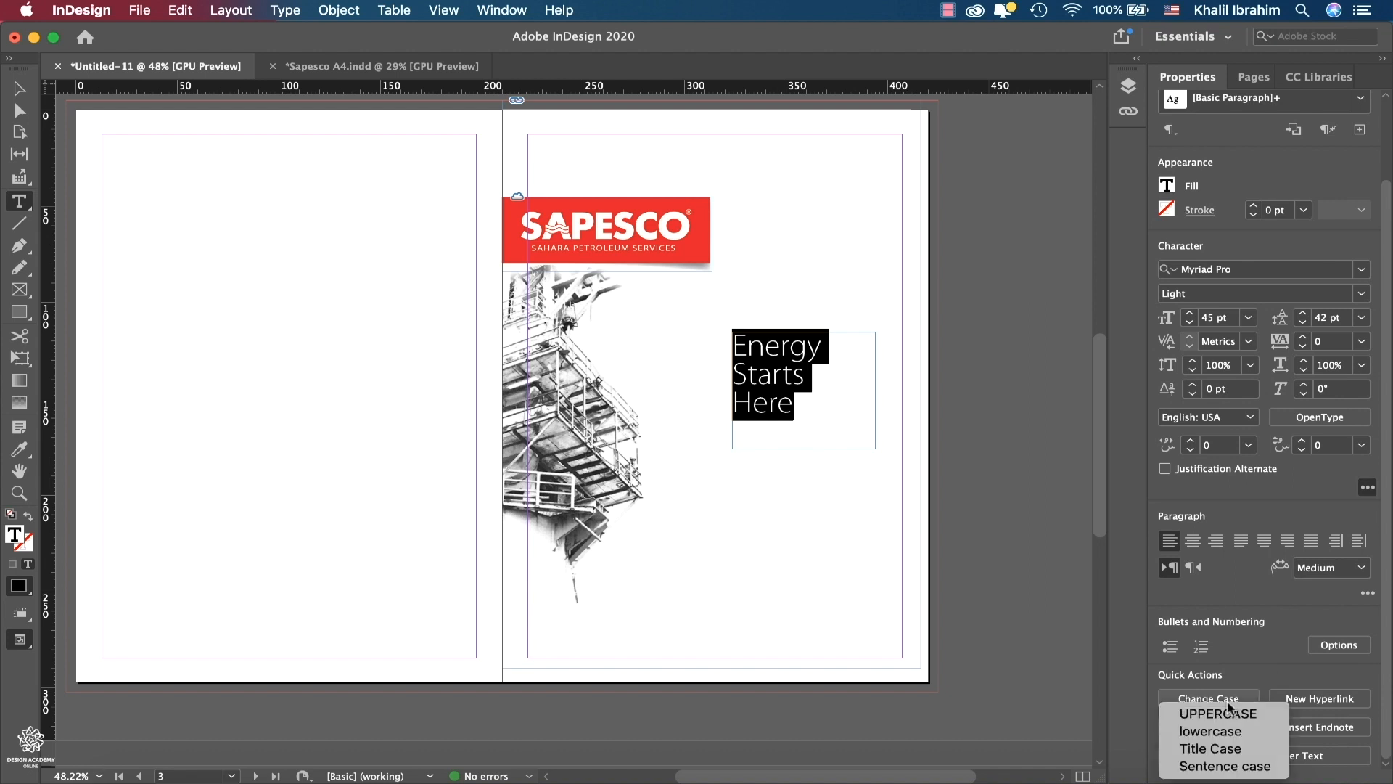
pyautogui.click(1216, 715)
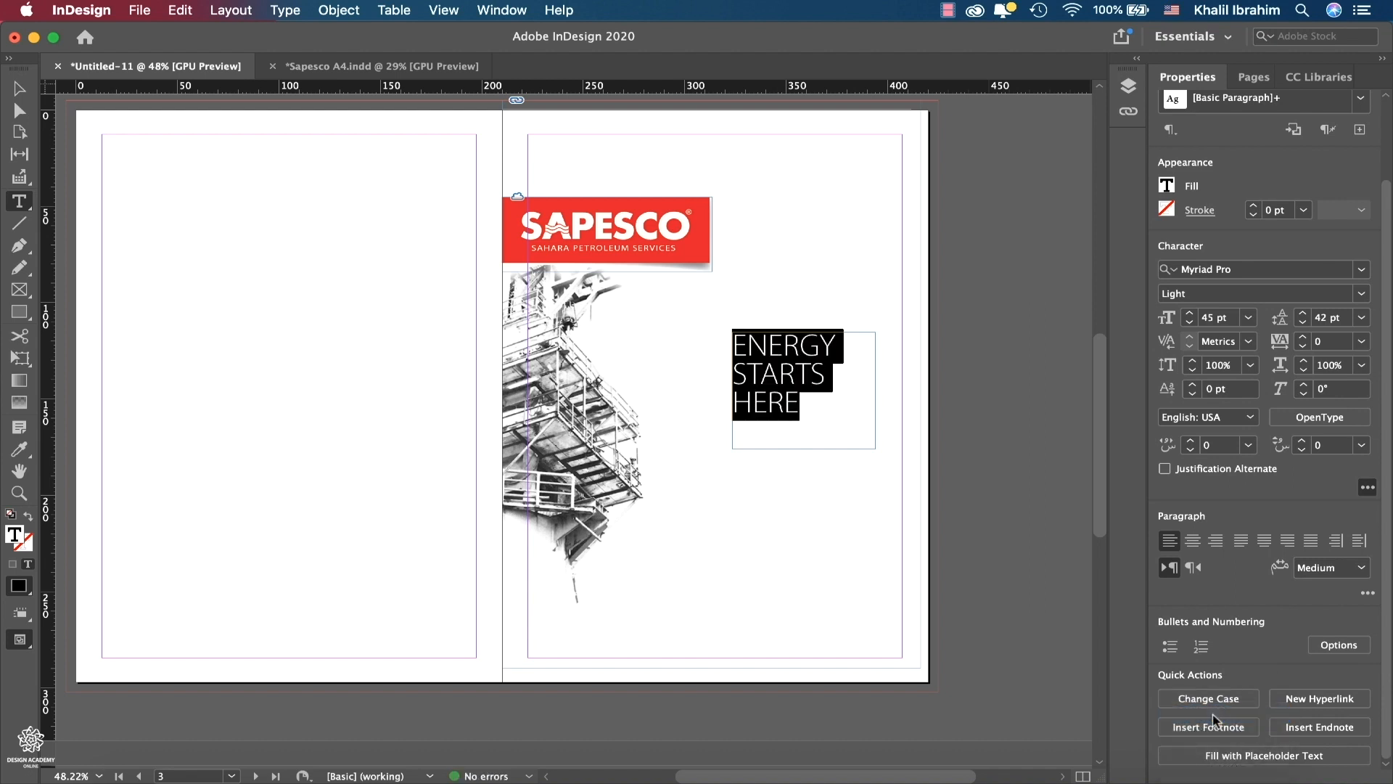
# - Set the tracking of the selected ENERGY STARTS HERE title to 50
pyautogui.click(1303, 338)
pyautogui.click(1303, 338)
pyautogui.click(1303, 339)
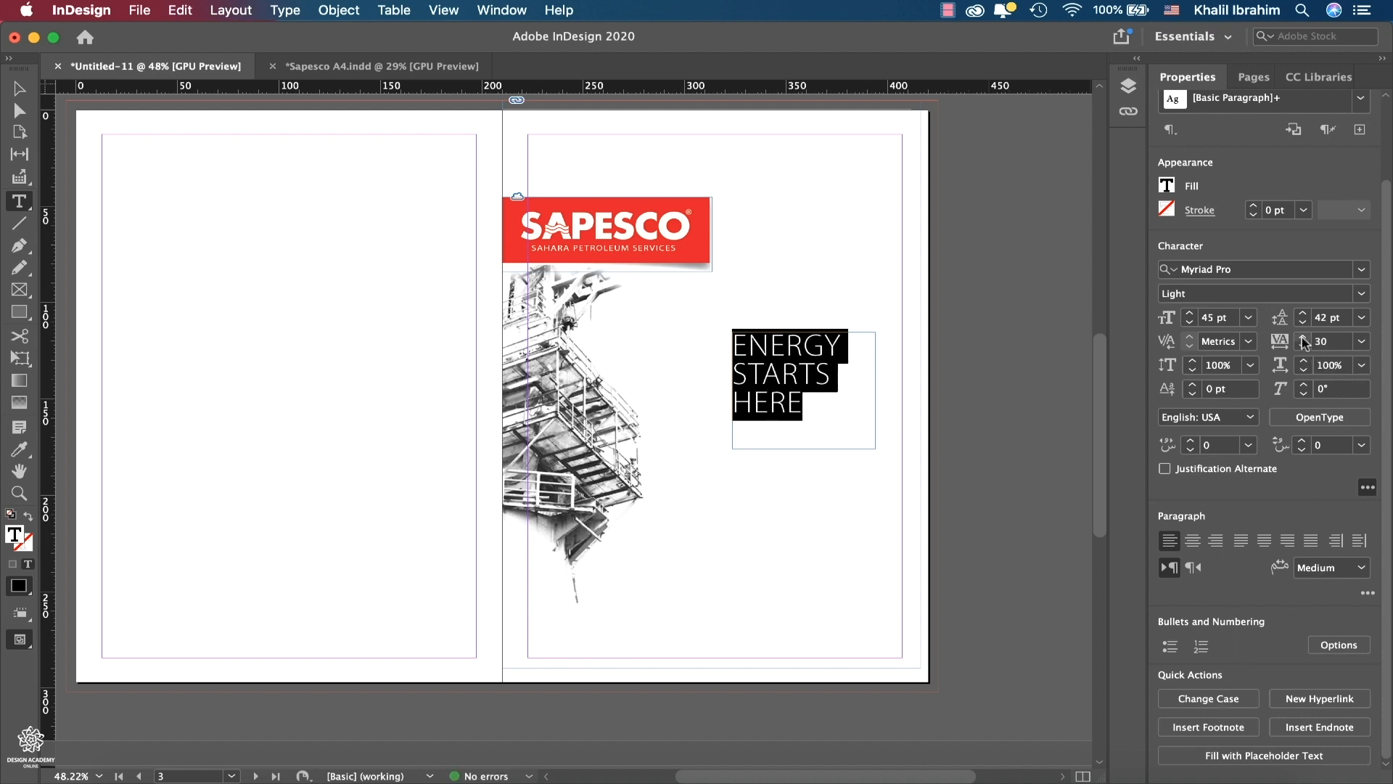
pyautogui.click(1304, 339)
pyautogui.click(1303, 338)
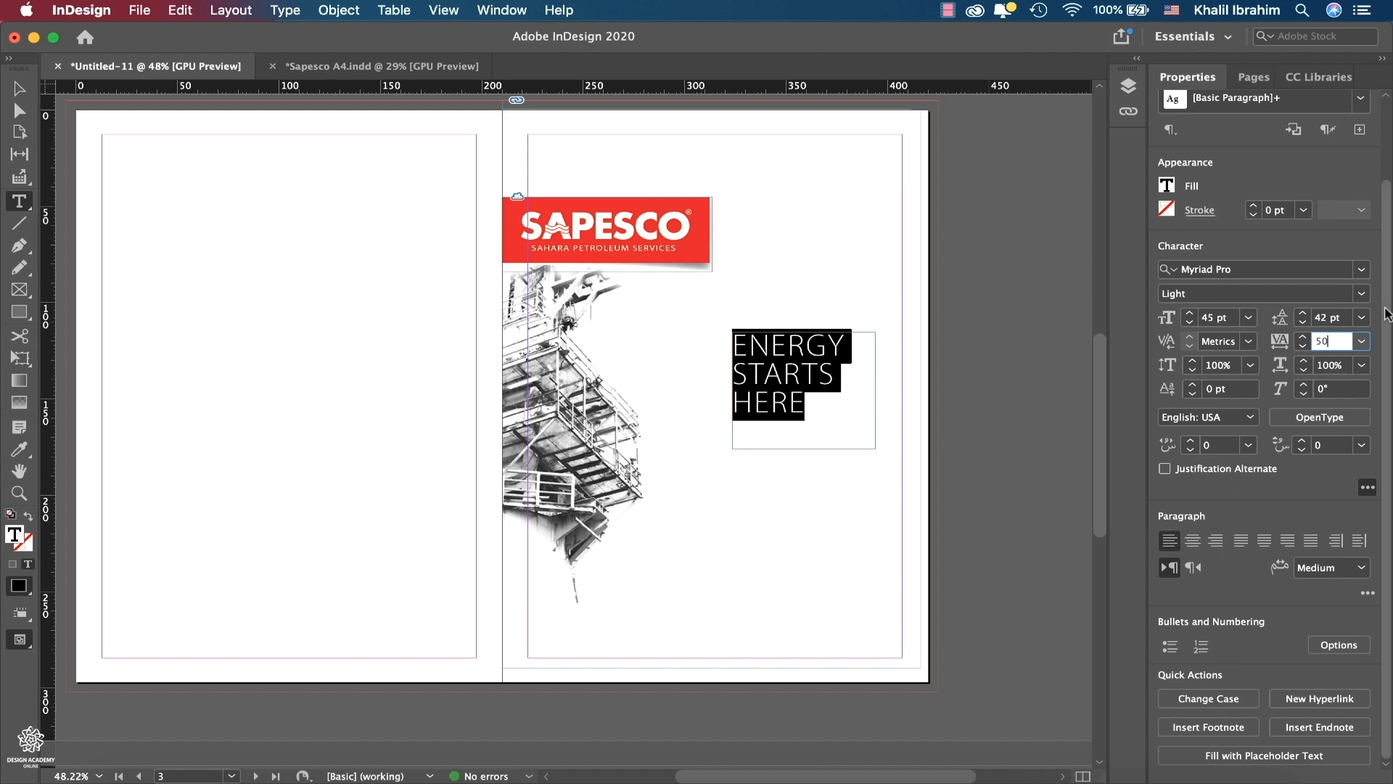
# - Create a character style named "Cover Title style" from the selected title text
pyautogui.moveTo(1381, 305); pyautogui.dragTo(1381, 142)
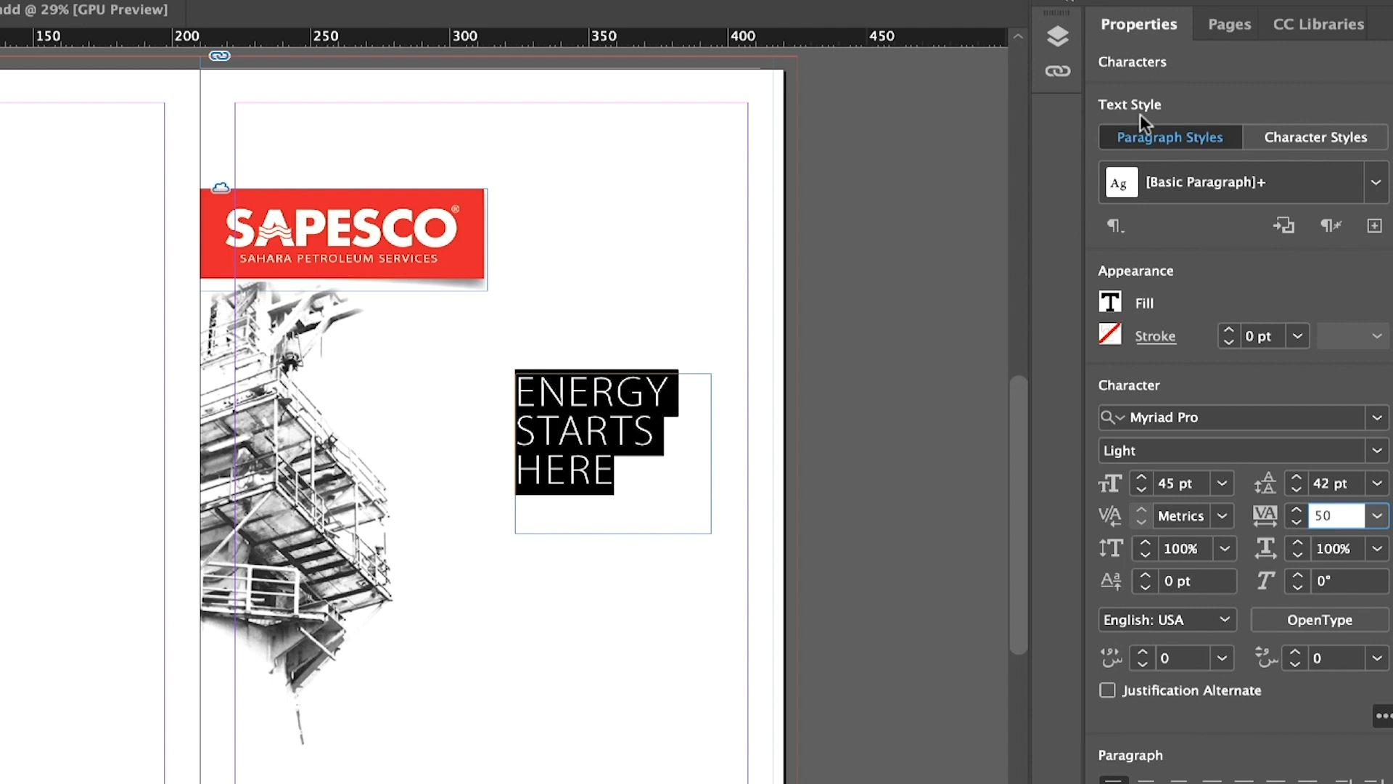
pyautogui.click(1289, 136)
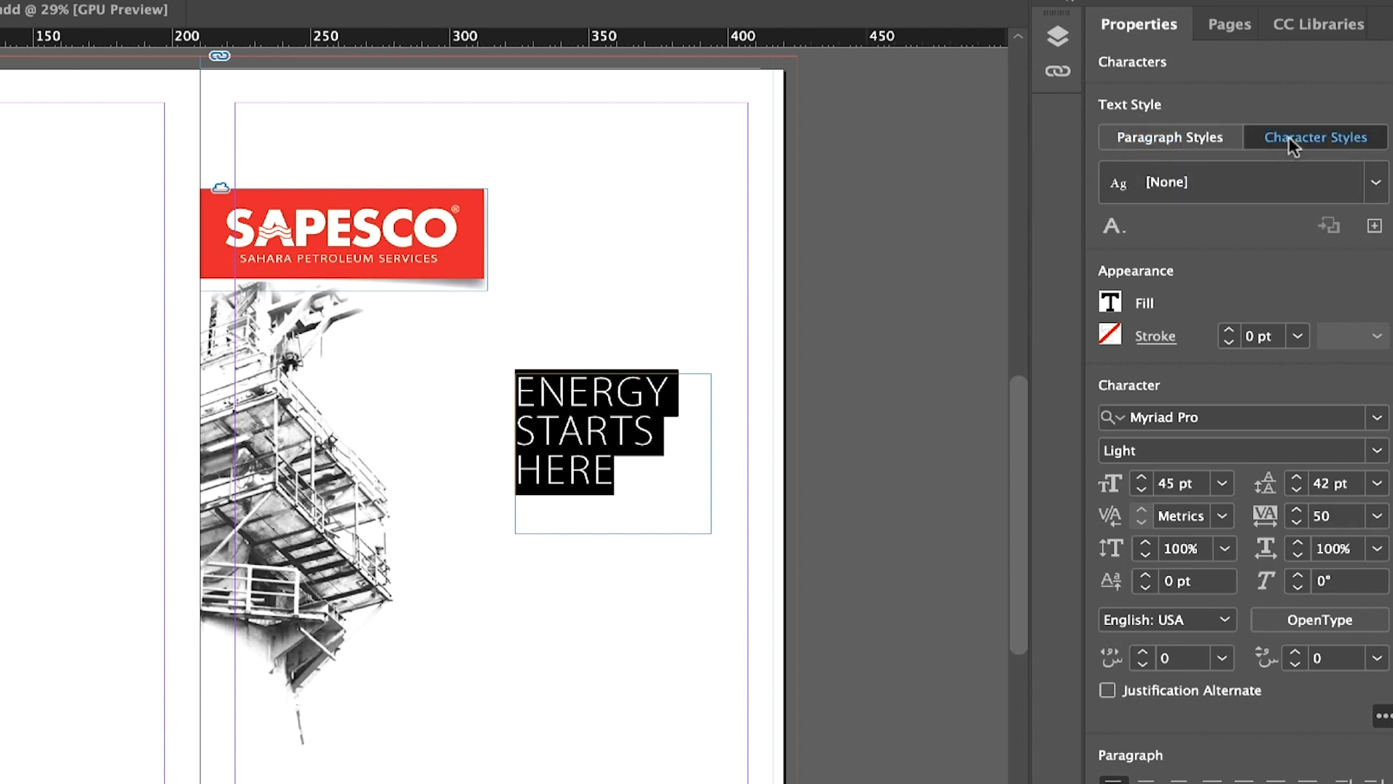
pyautogui.click(1375, 188)
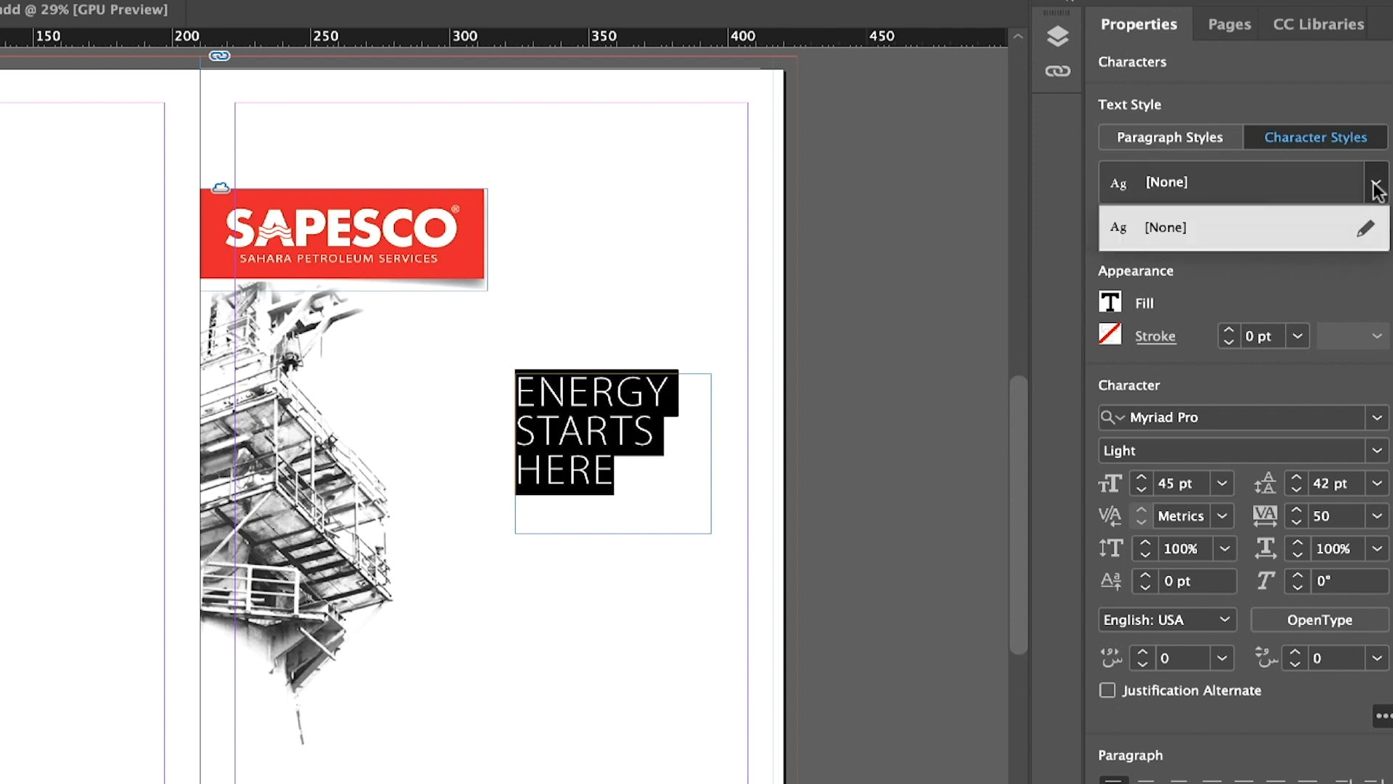
pyautogui.click(1375, 189)
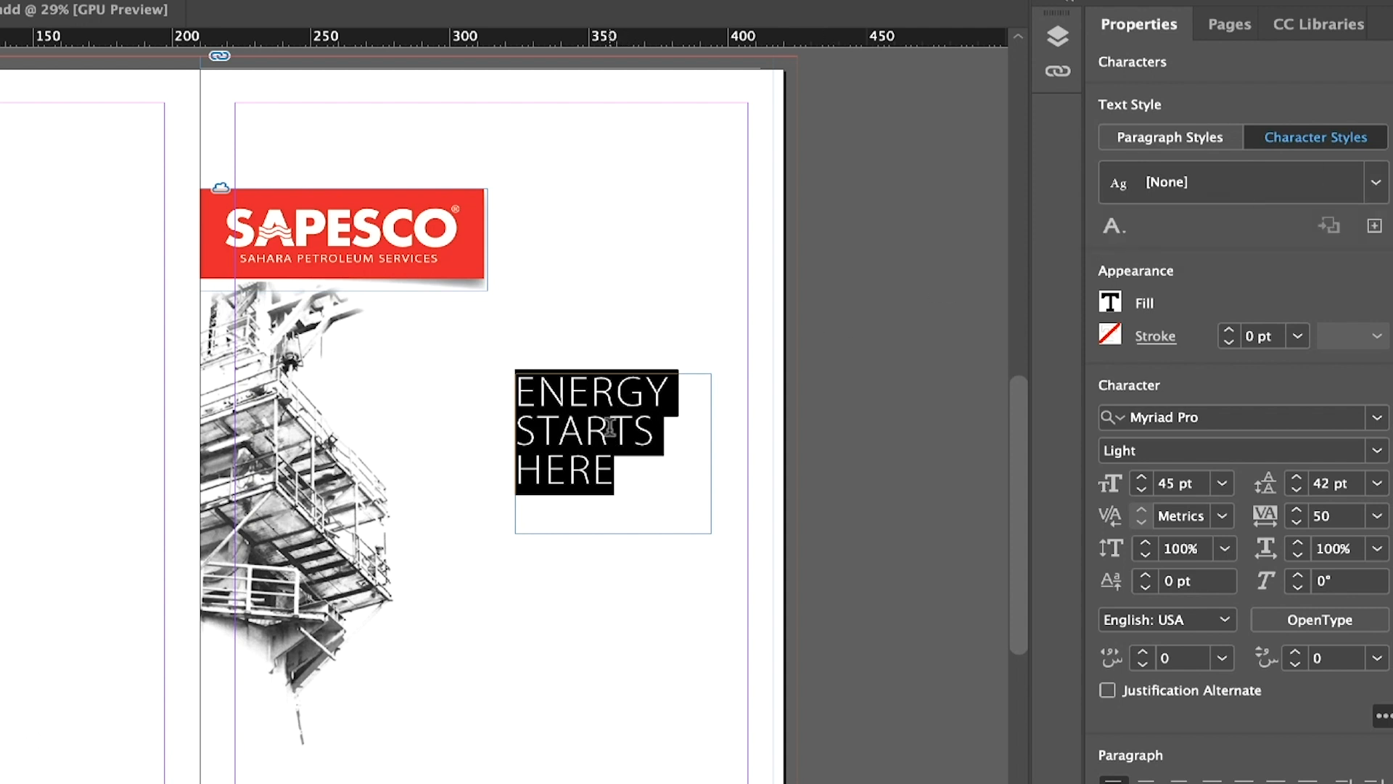
pyautogui.click(1375, 231)
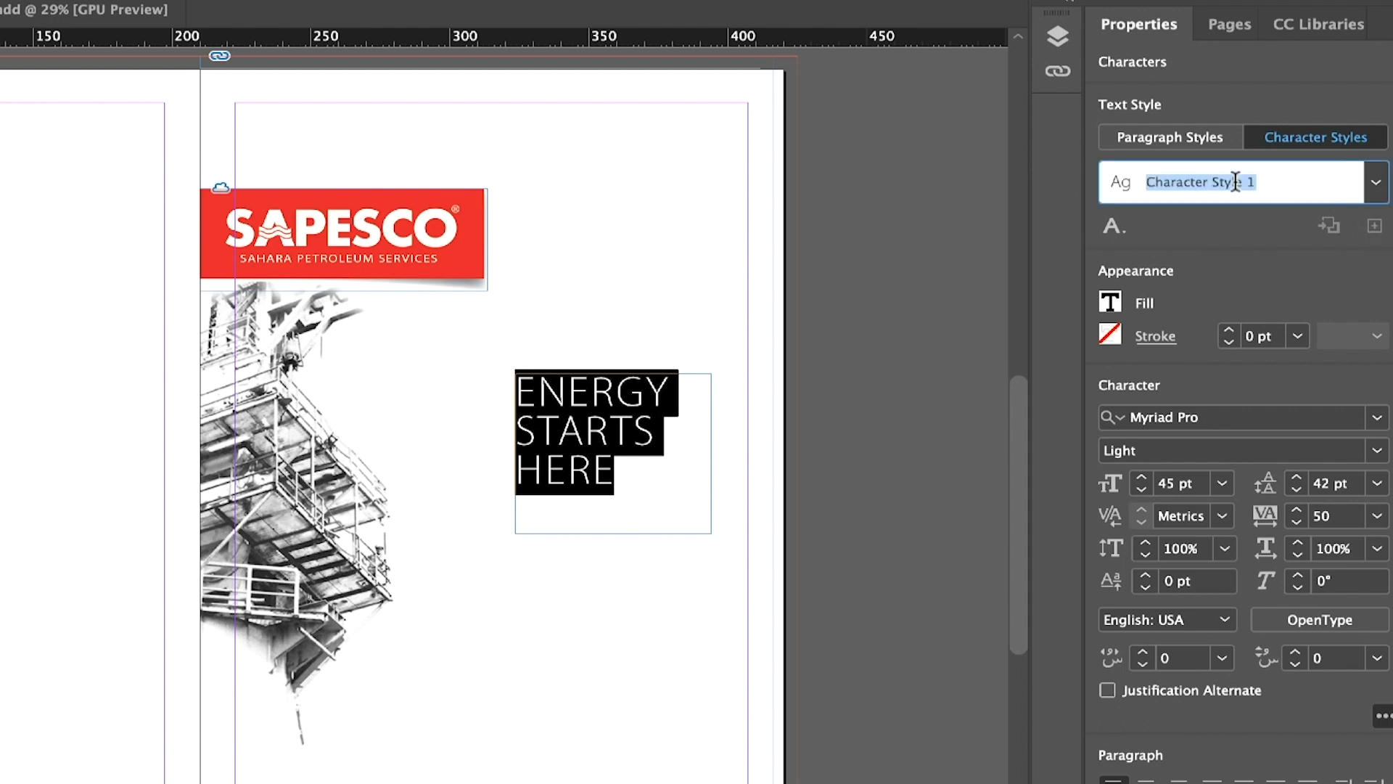
pyautogui.write('Cover Title style')
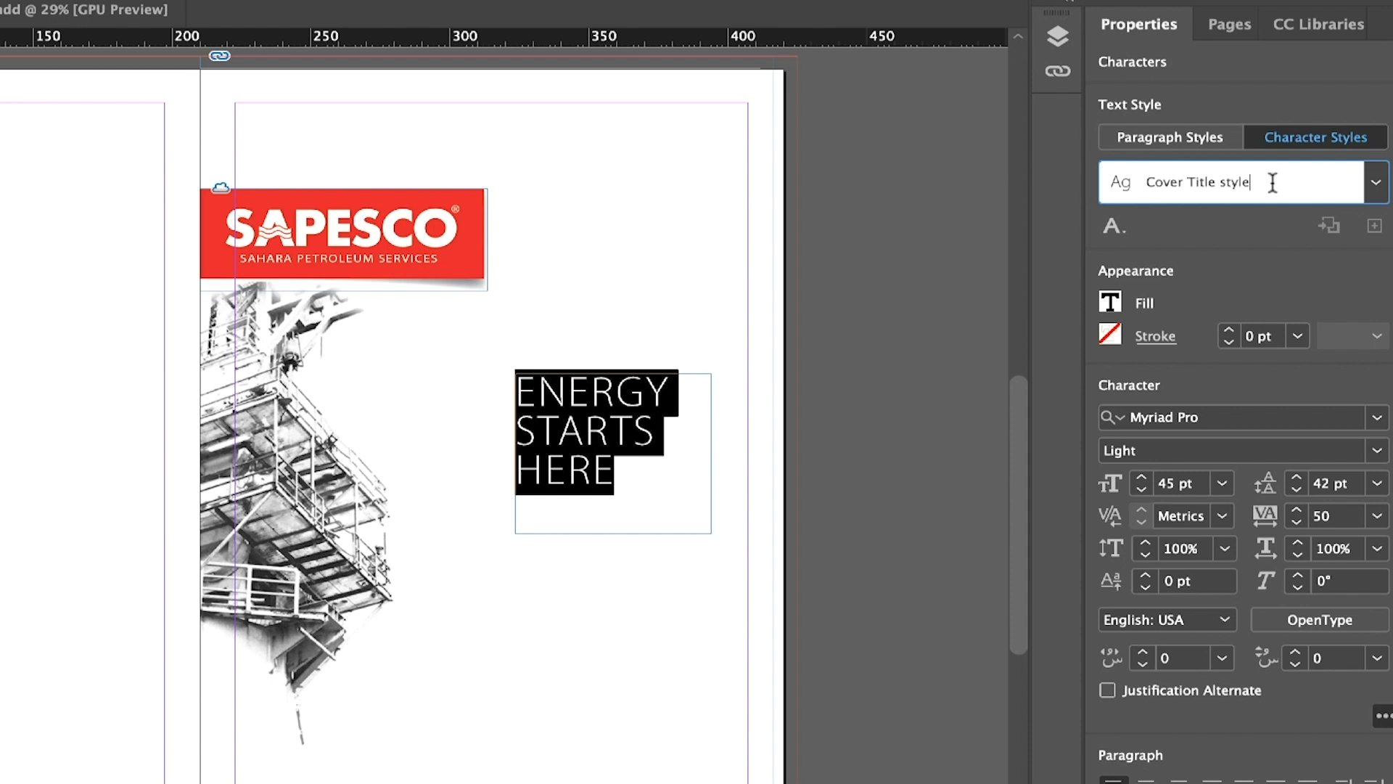
pyautogui.press('Return')
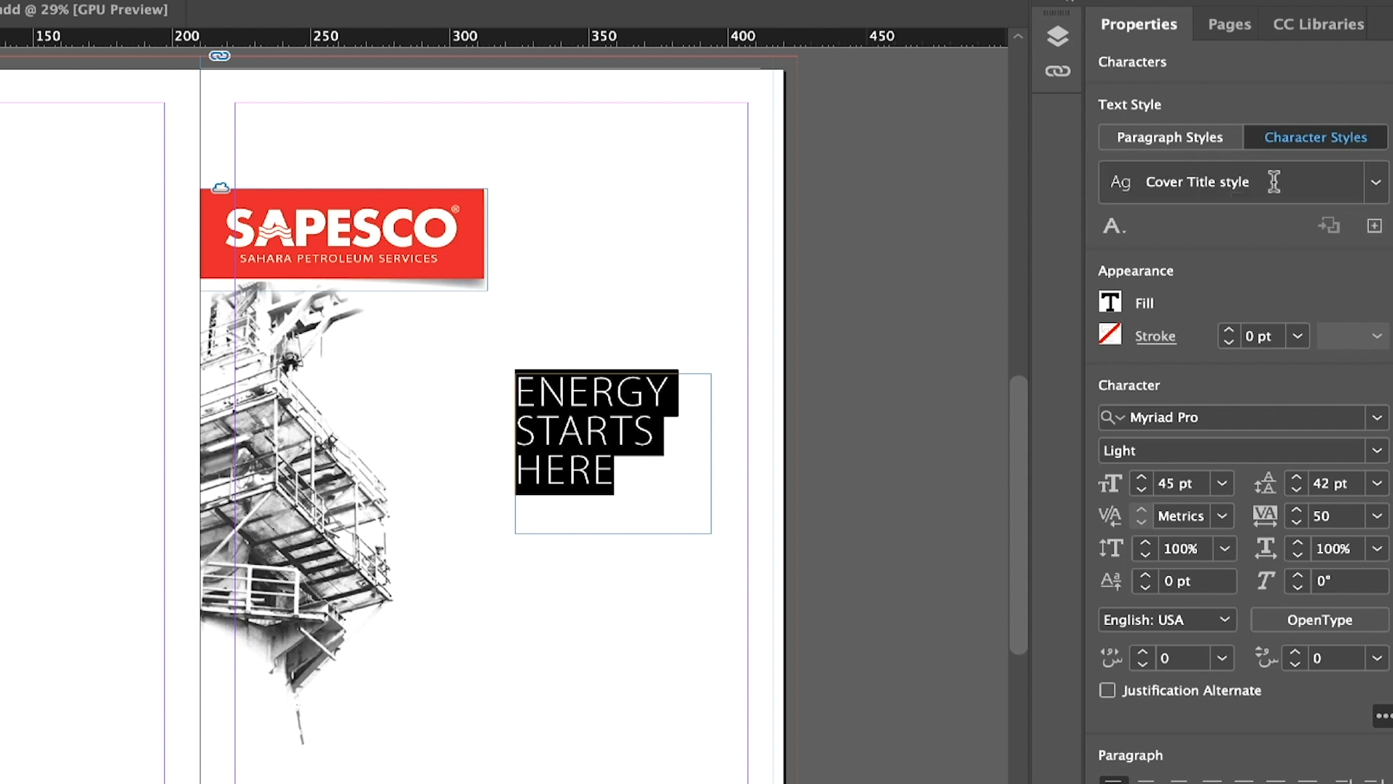
# - Review the general settings and basic character formats of Cover Title style, leaving its options without changes
pyautogui.click(1379, 182)
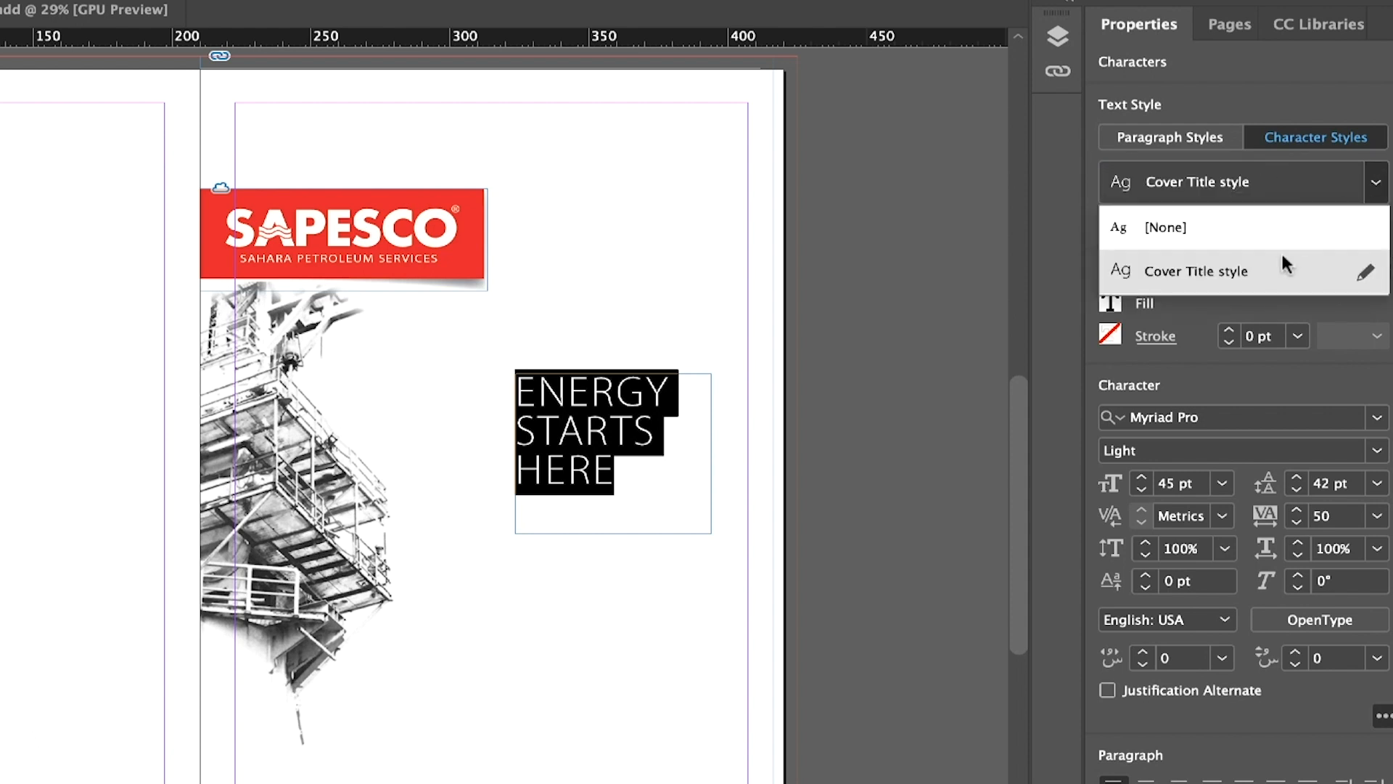
pyautogui.click(1367, 276)
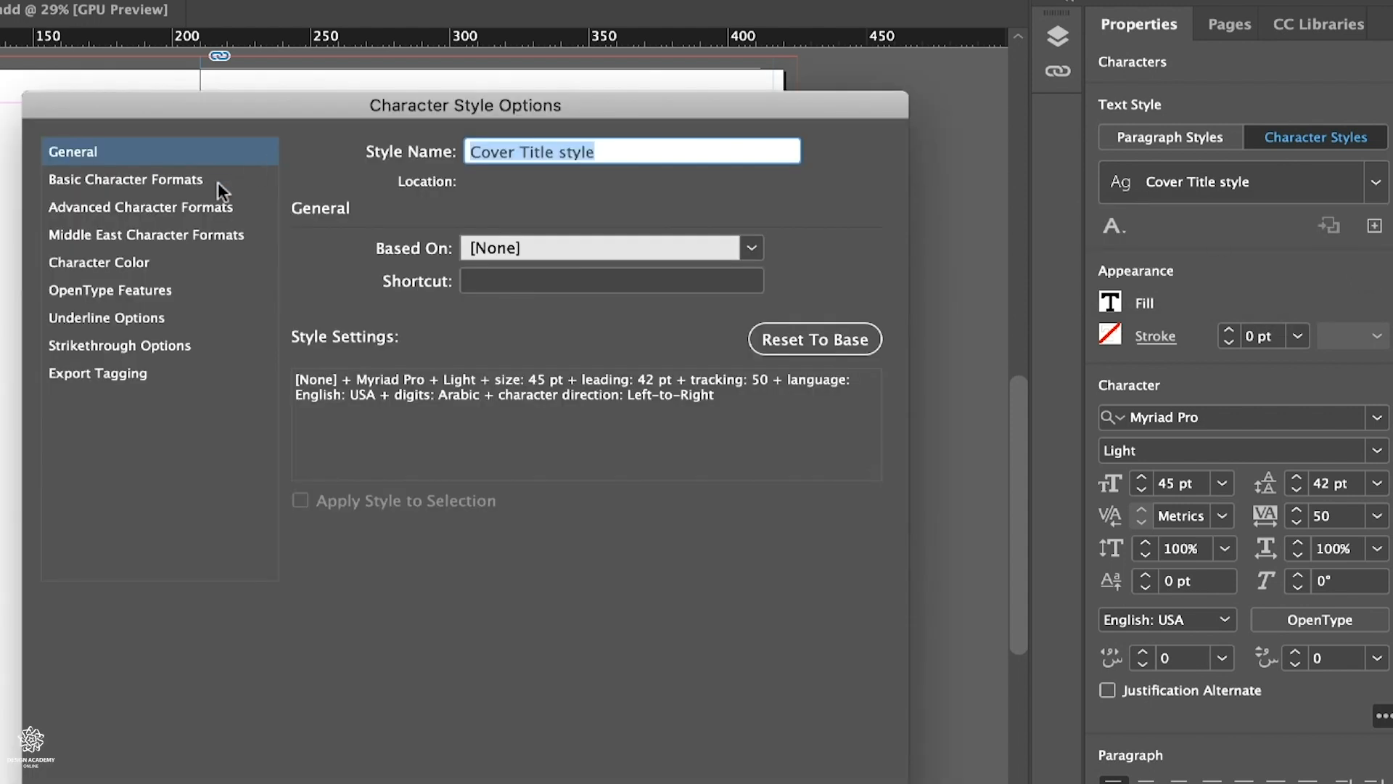
pyautogui.click(143, 188)
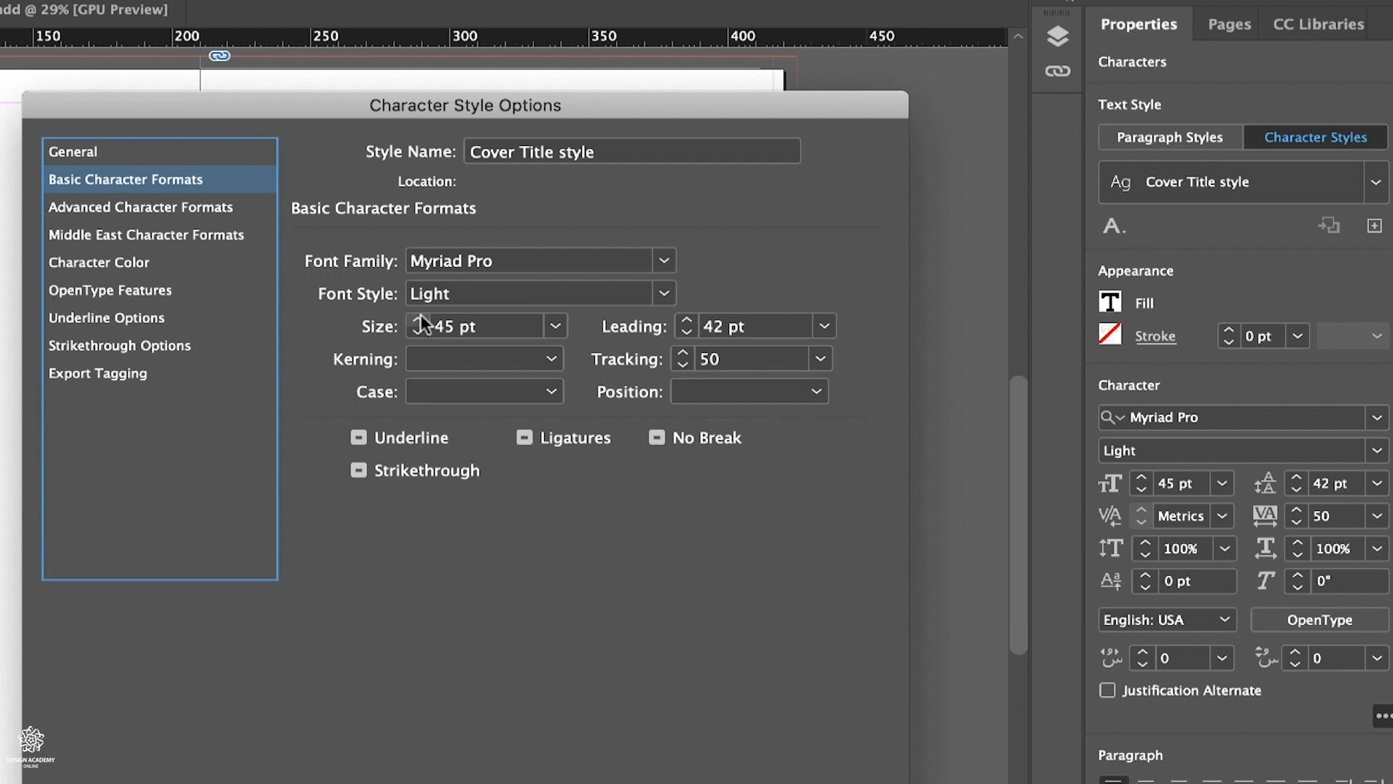
pyautogui.click(158, 151)
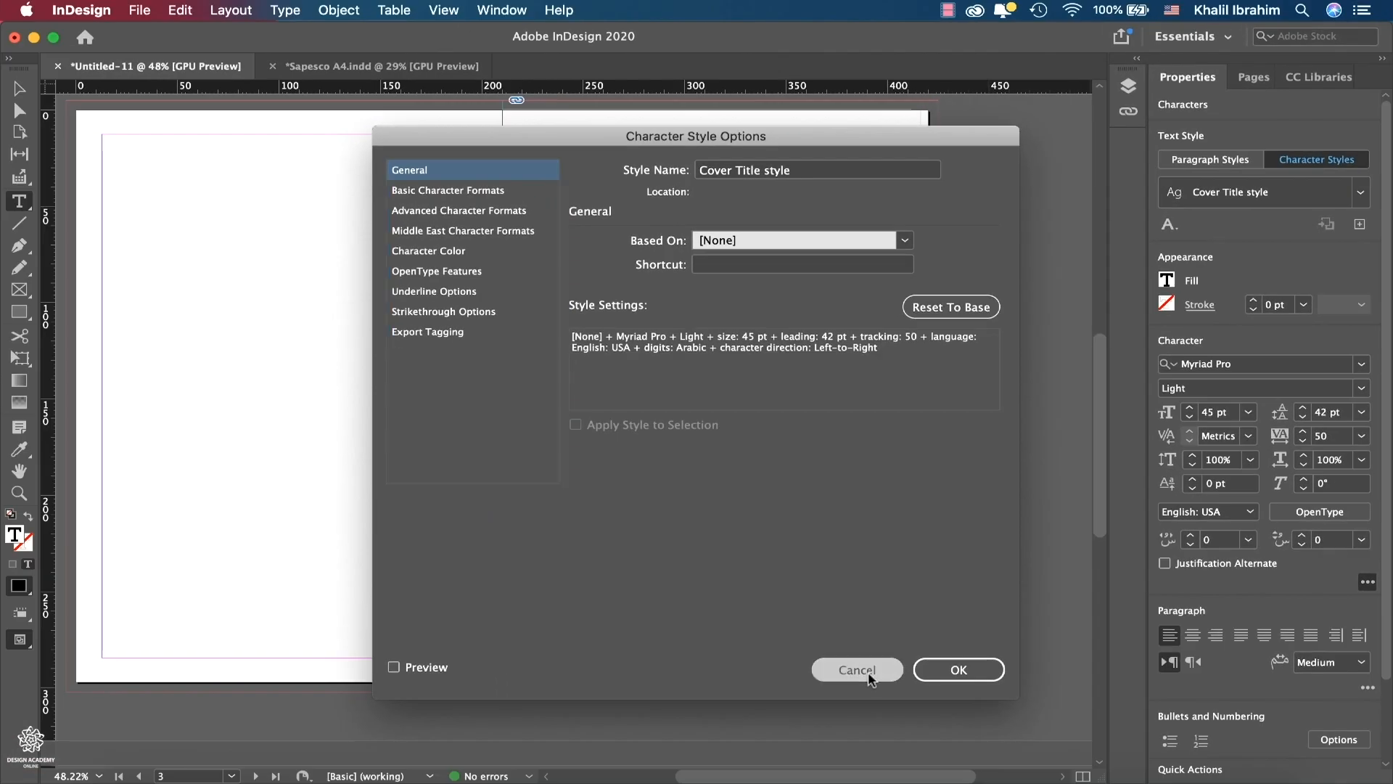
pyautogui.click(867, 671)
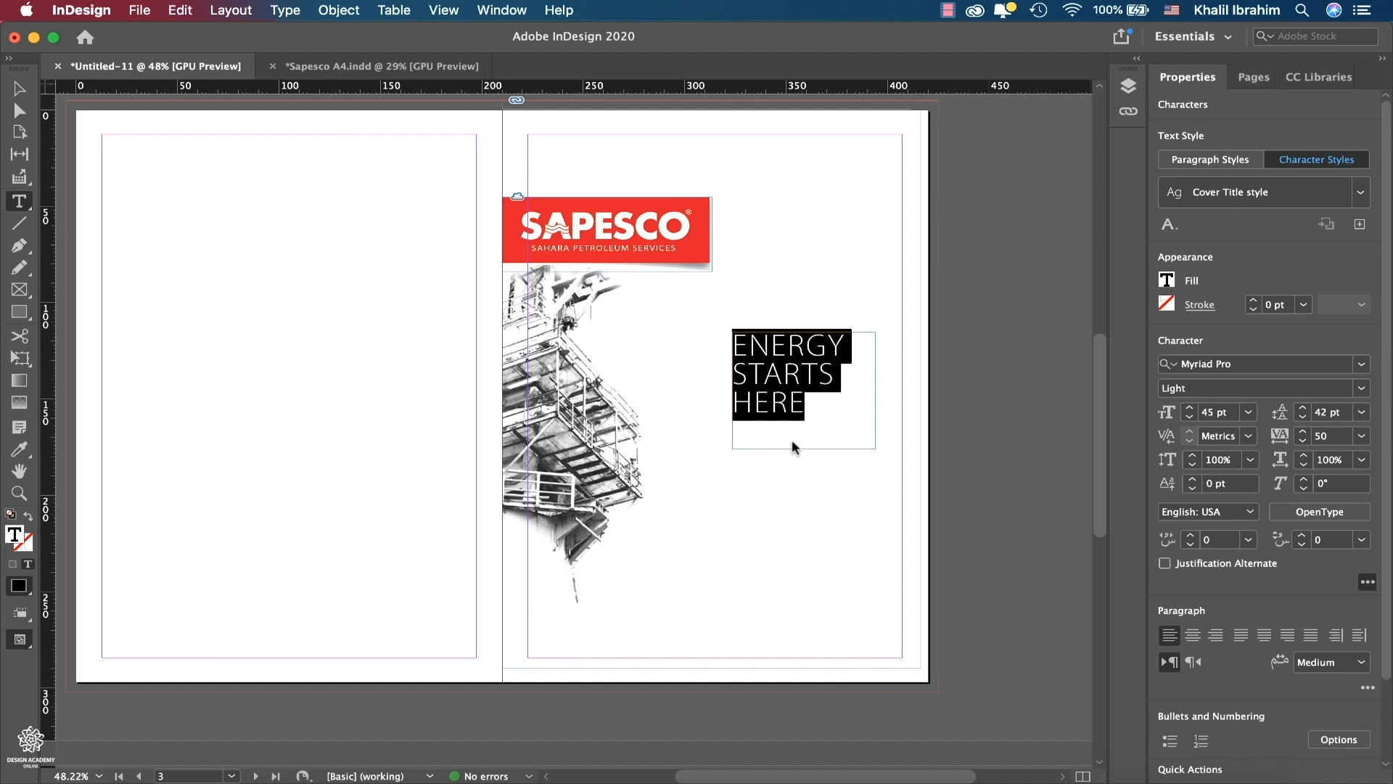
# - Fill the word ENERGY in the cover title with the red c5m100y100k0 swatch
pyautogui.click(799, 344)
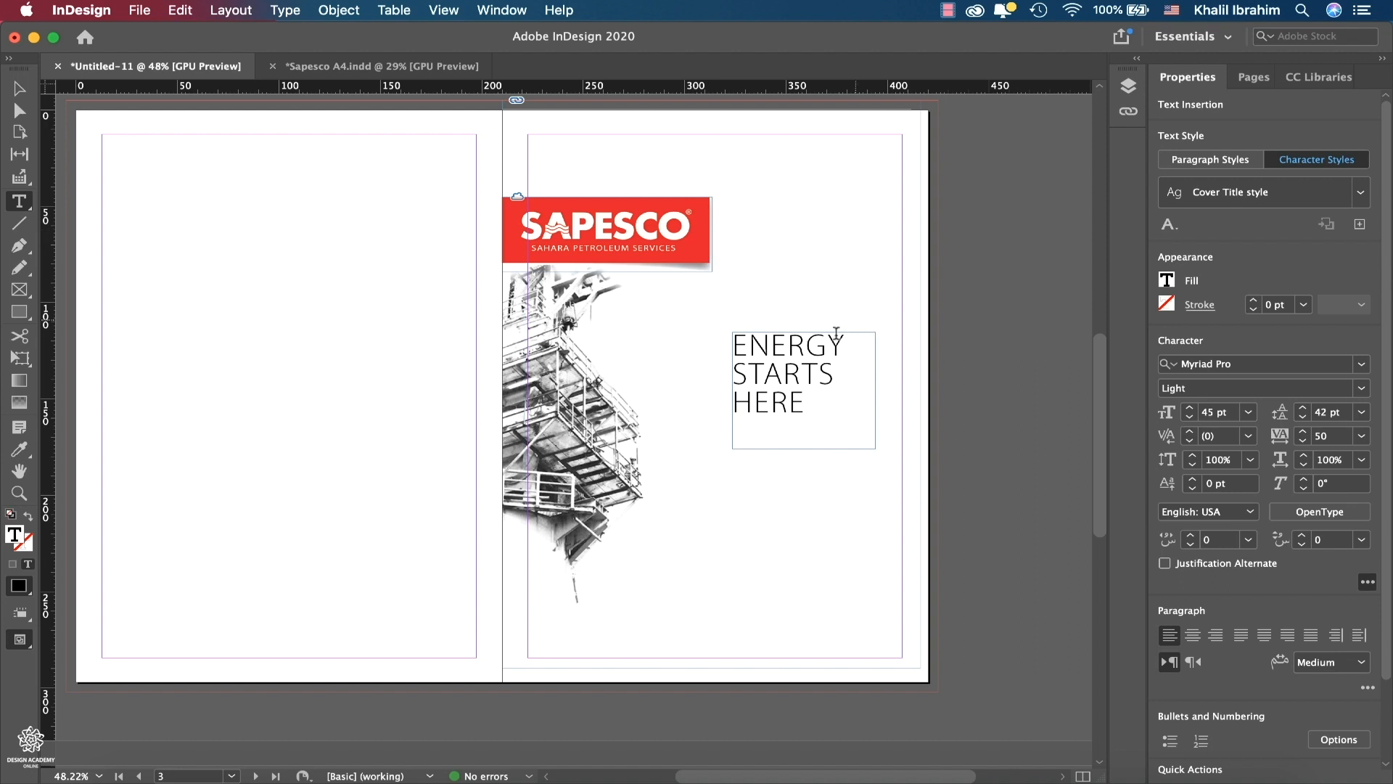
pyautogui.moveTo(830, 344); pyautogui.dragTo(735, 349)
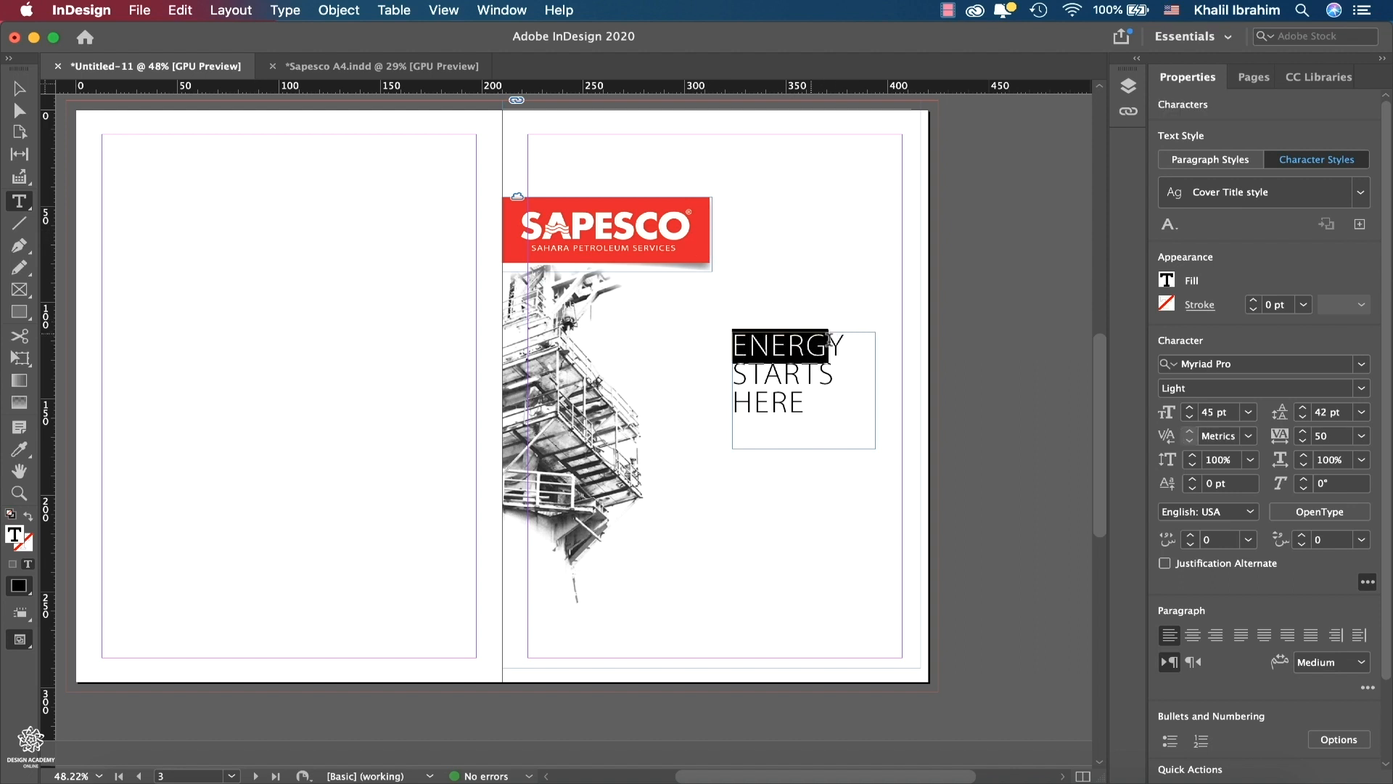
pyautogui.moveTo(845, 343); pyautogui.dragTo(720, 341)
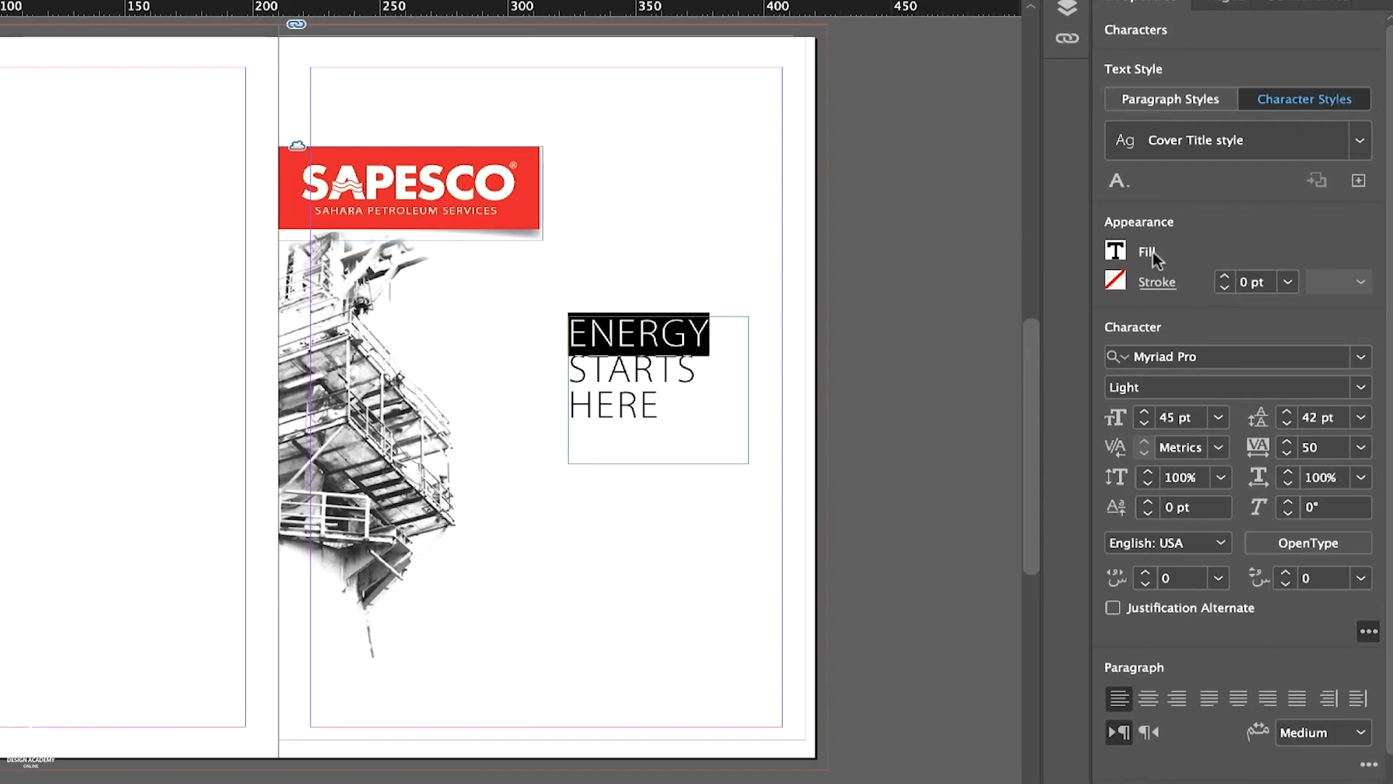
pyautogui.click(1115, 254)
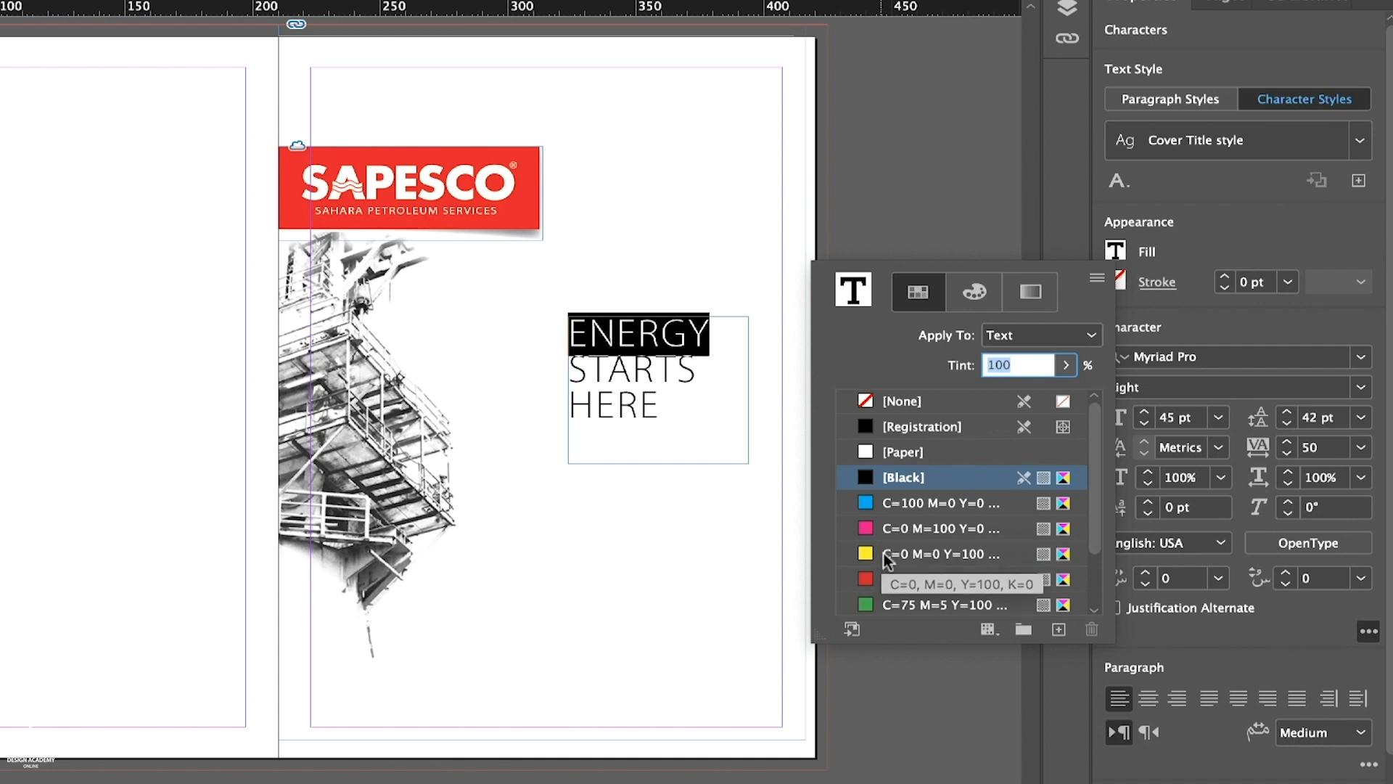
pyautogui.moveTo(1099, 520); pyautogui.dragTo(1089, 656)
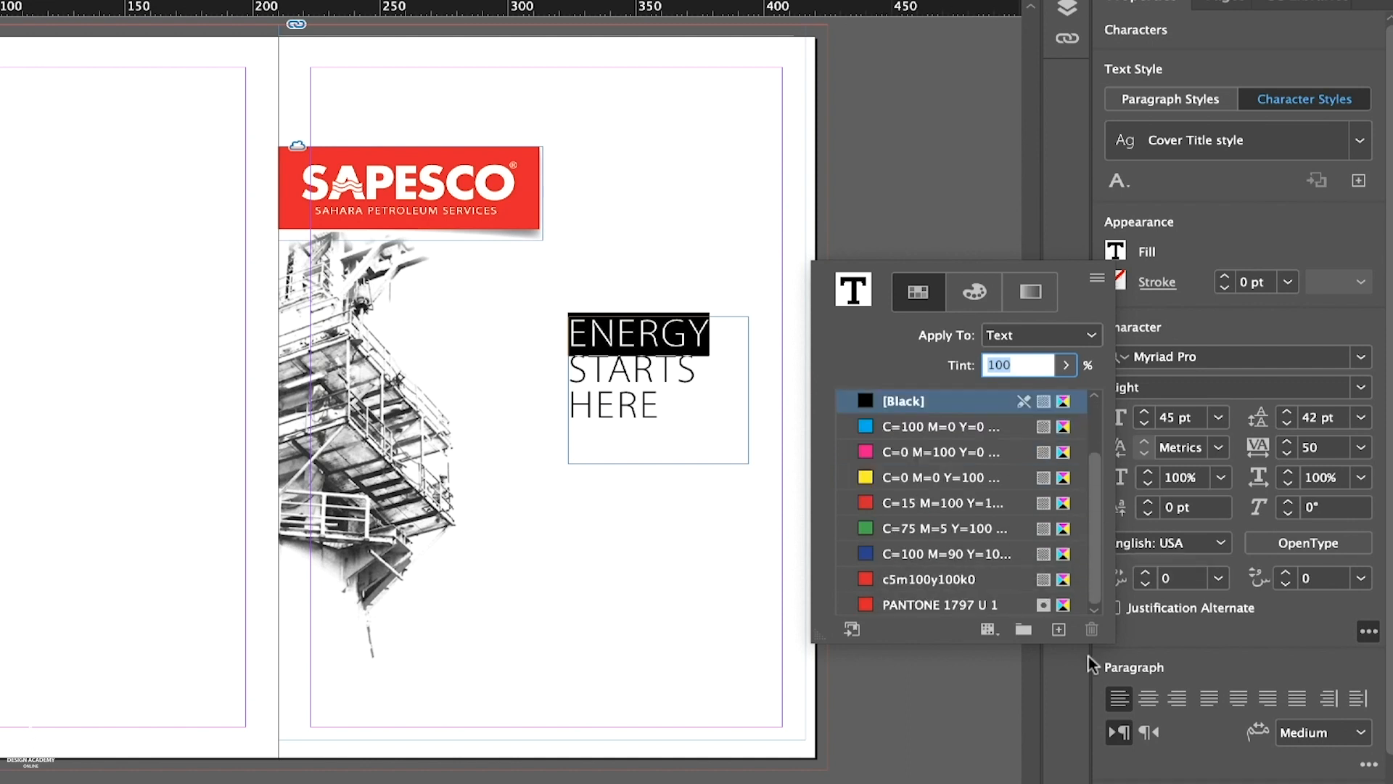
pyautogui.click(931, 589)
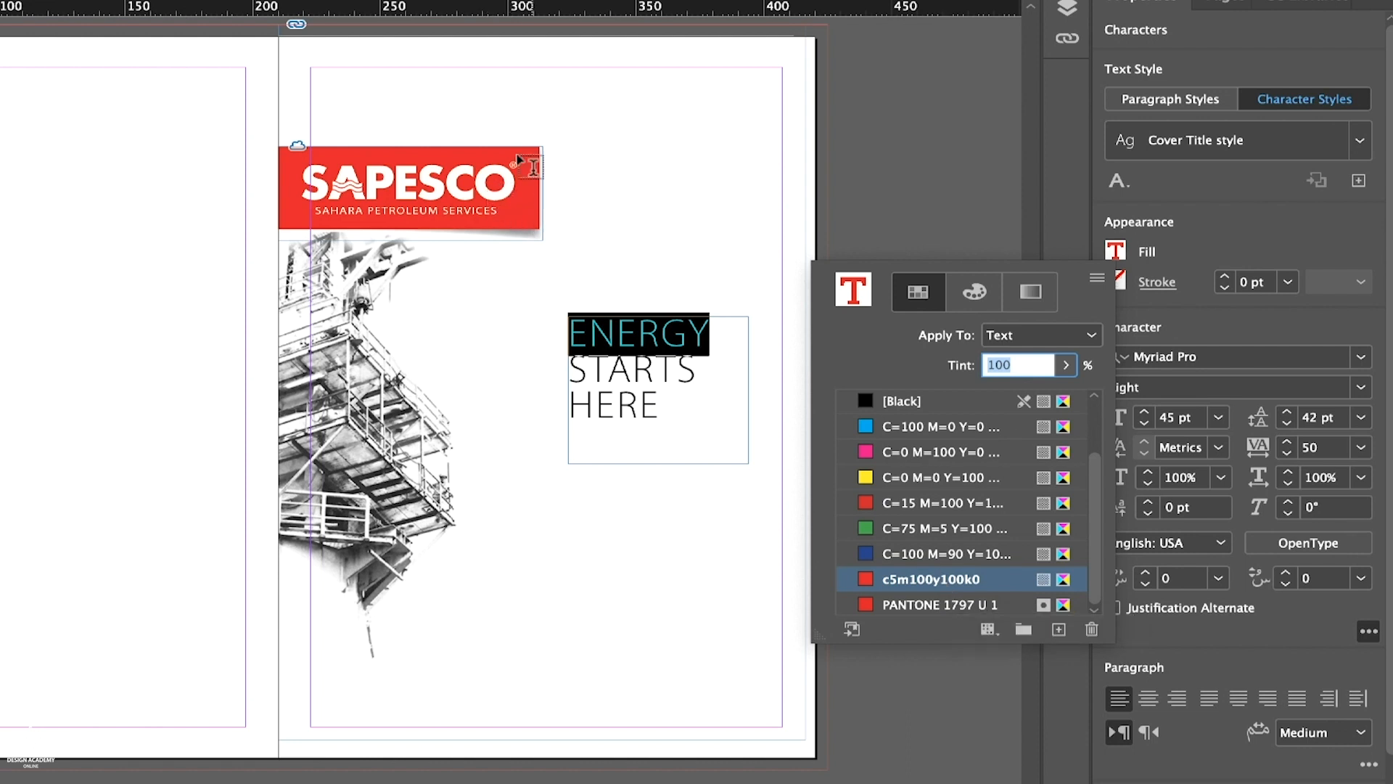
pyautogui.hotkey('shift', 'Right')
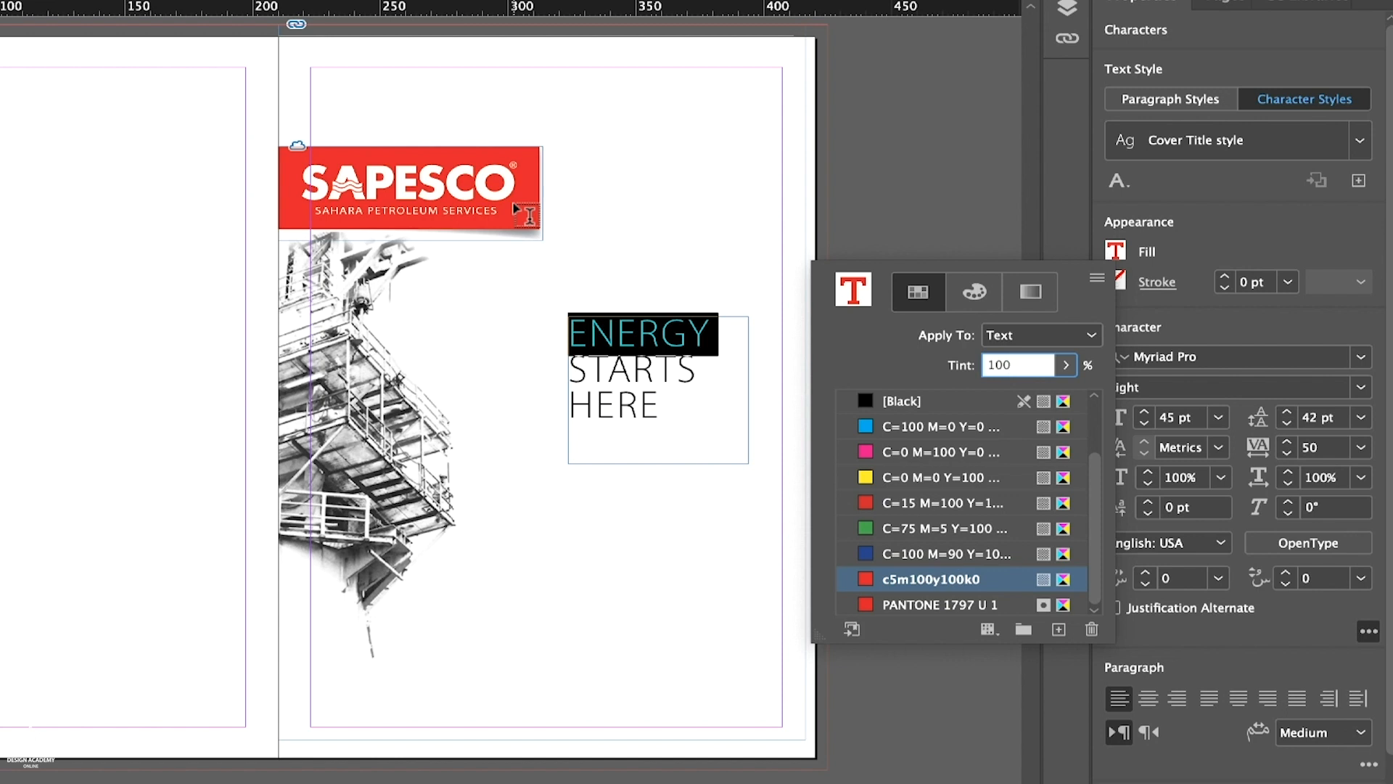
# - Duplicate the c5m100y100k0 swatch, inspect the copy's colour options without editing them, and deselect the title text
pyautogui.click(1057, 631)
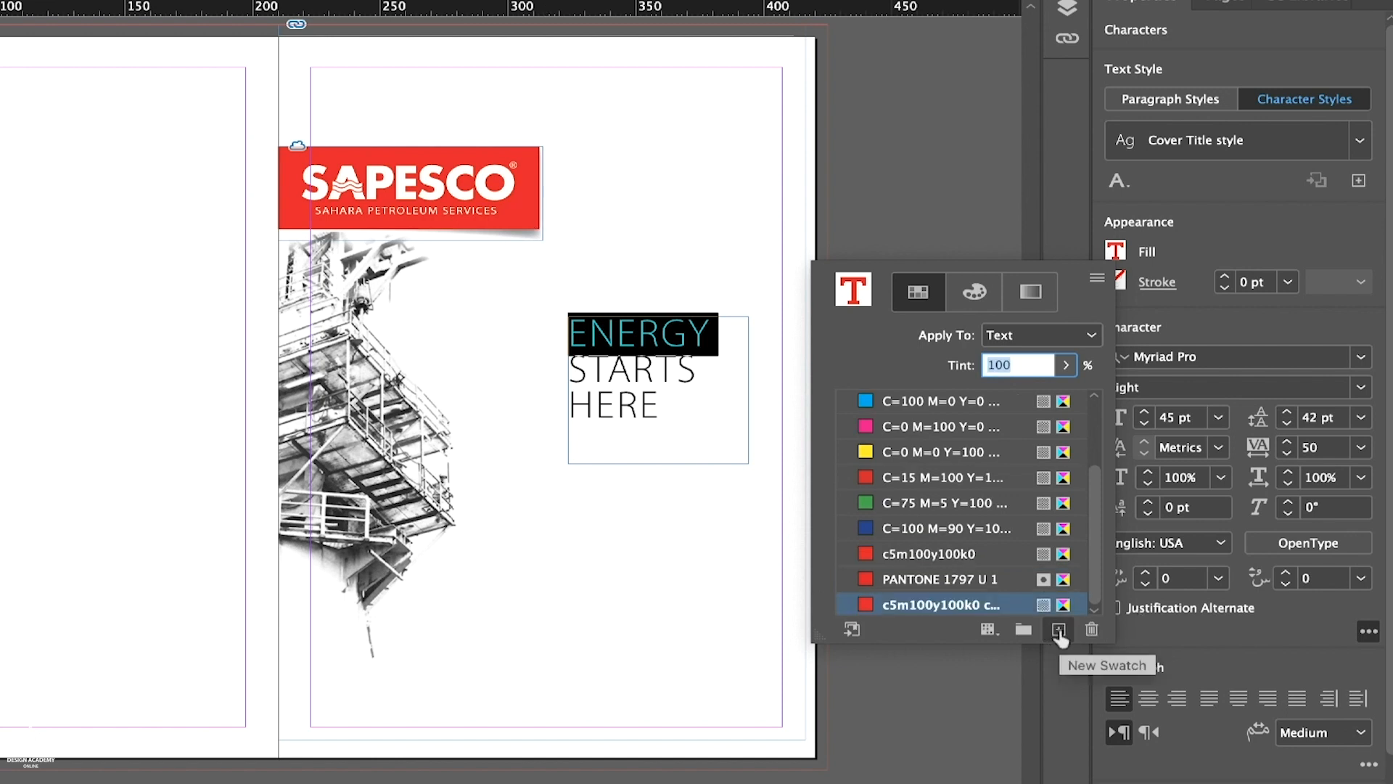
pyautogui.doubleClick(988, 602)
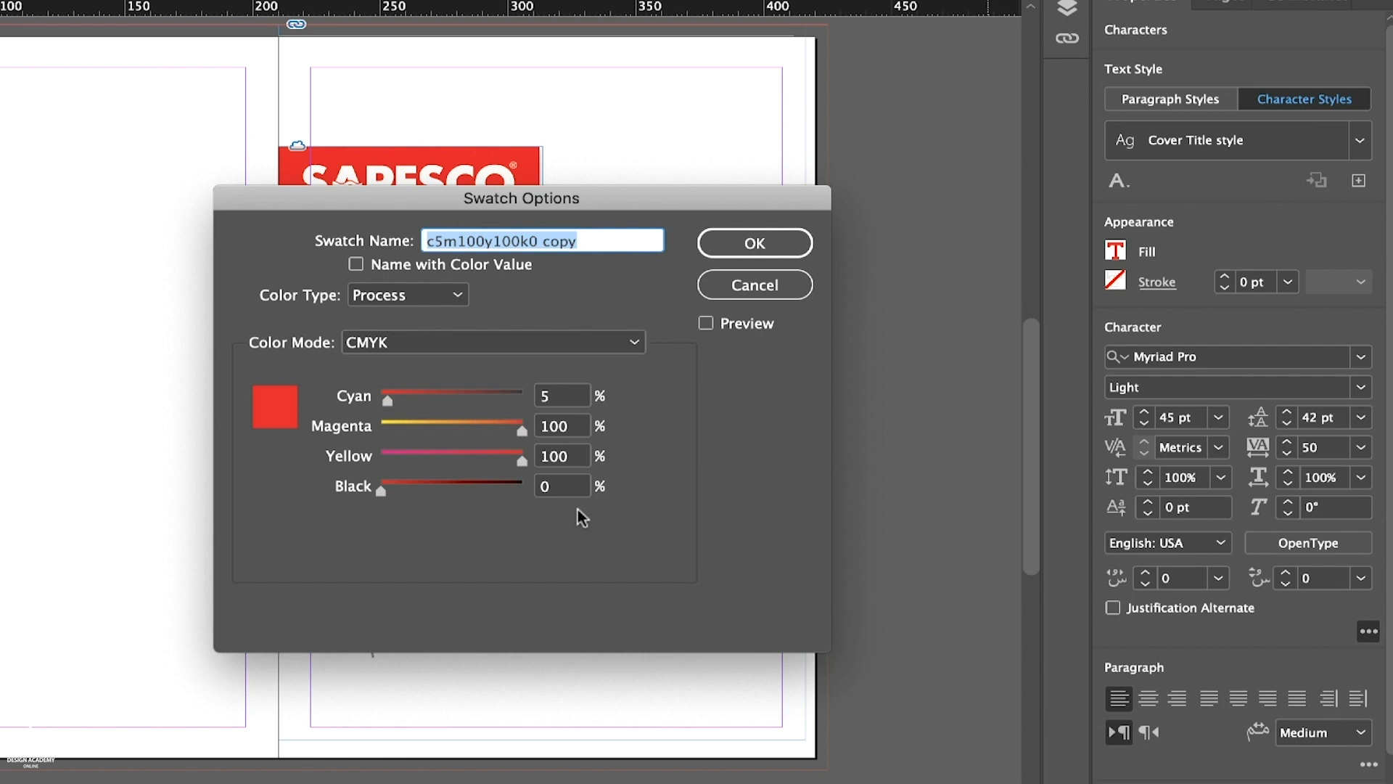
pyautogui.click(768, 283)
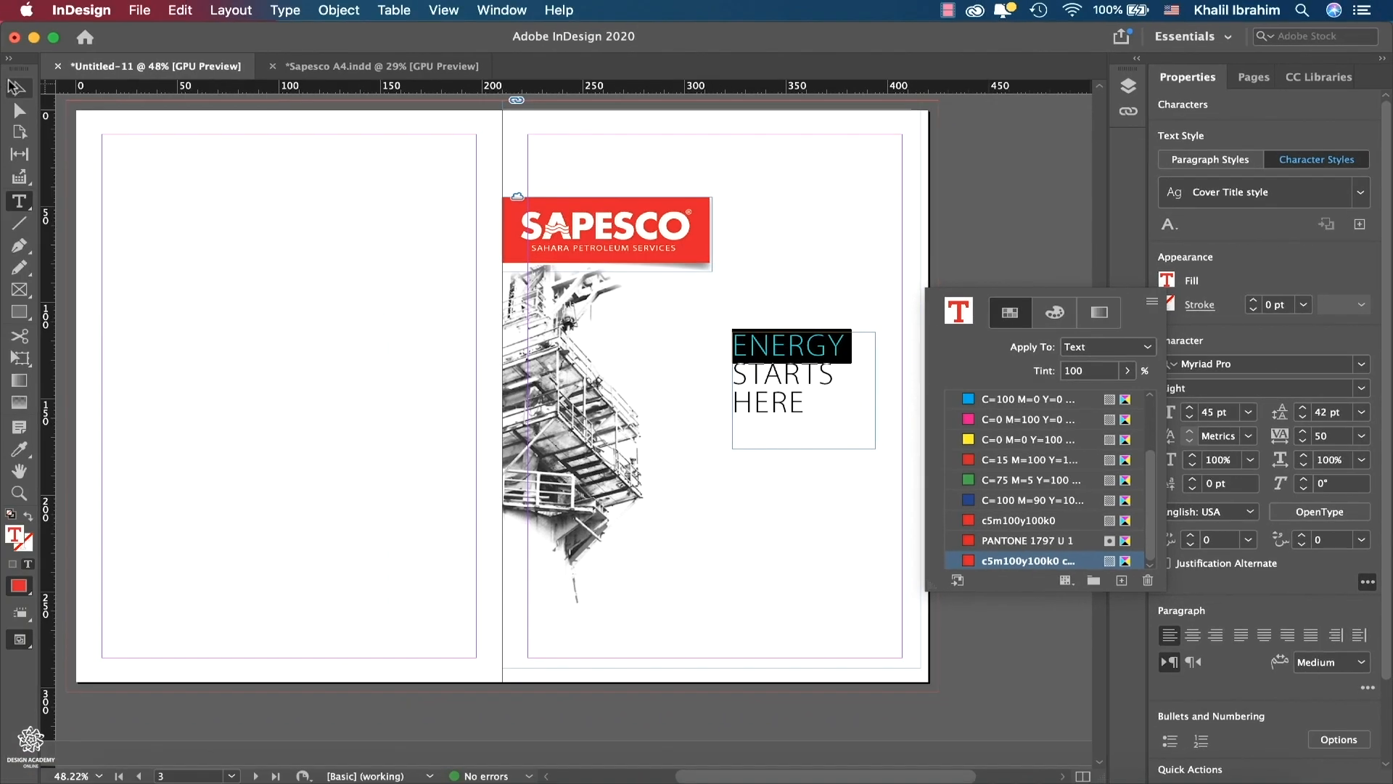
pyautogui.click(10, 83)
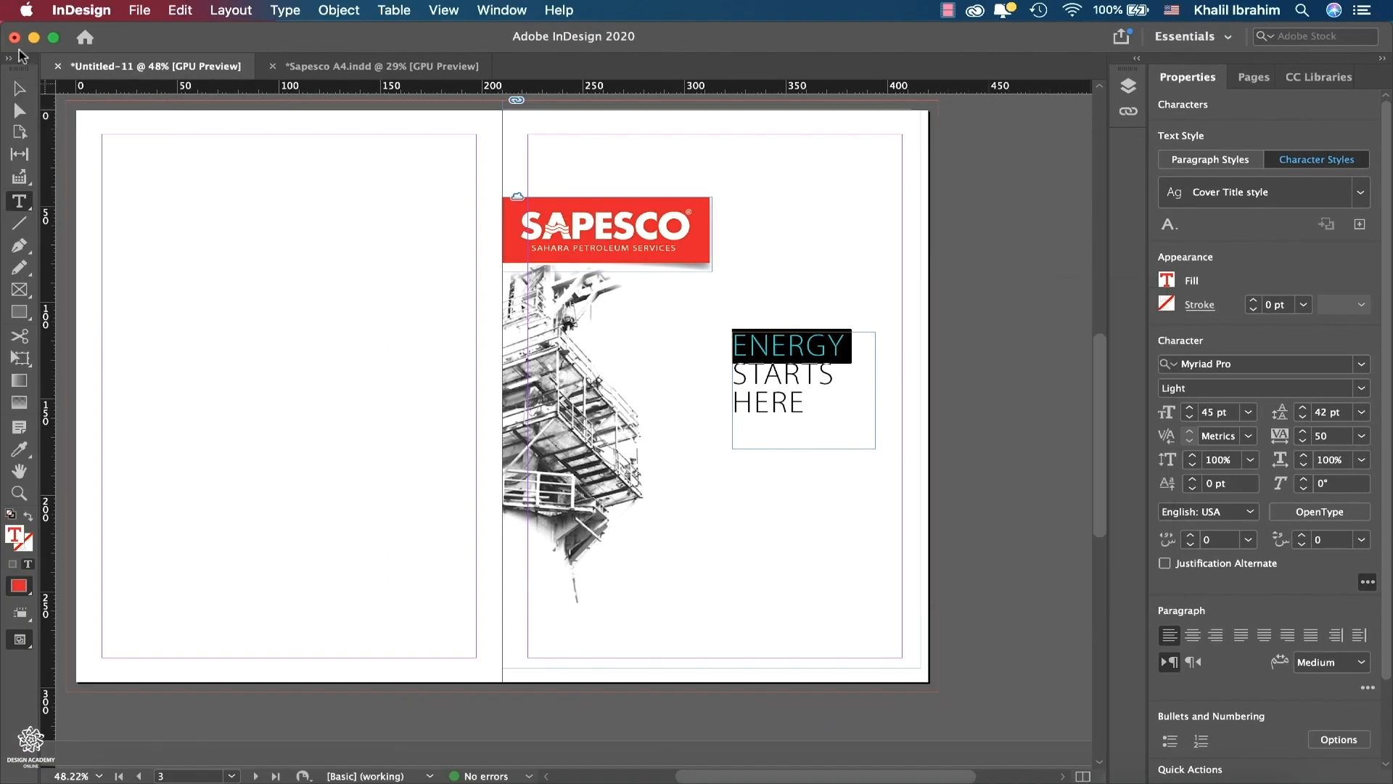
pyautogui.press('Escape')
pyautogui.click(455, 319)
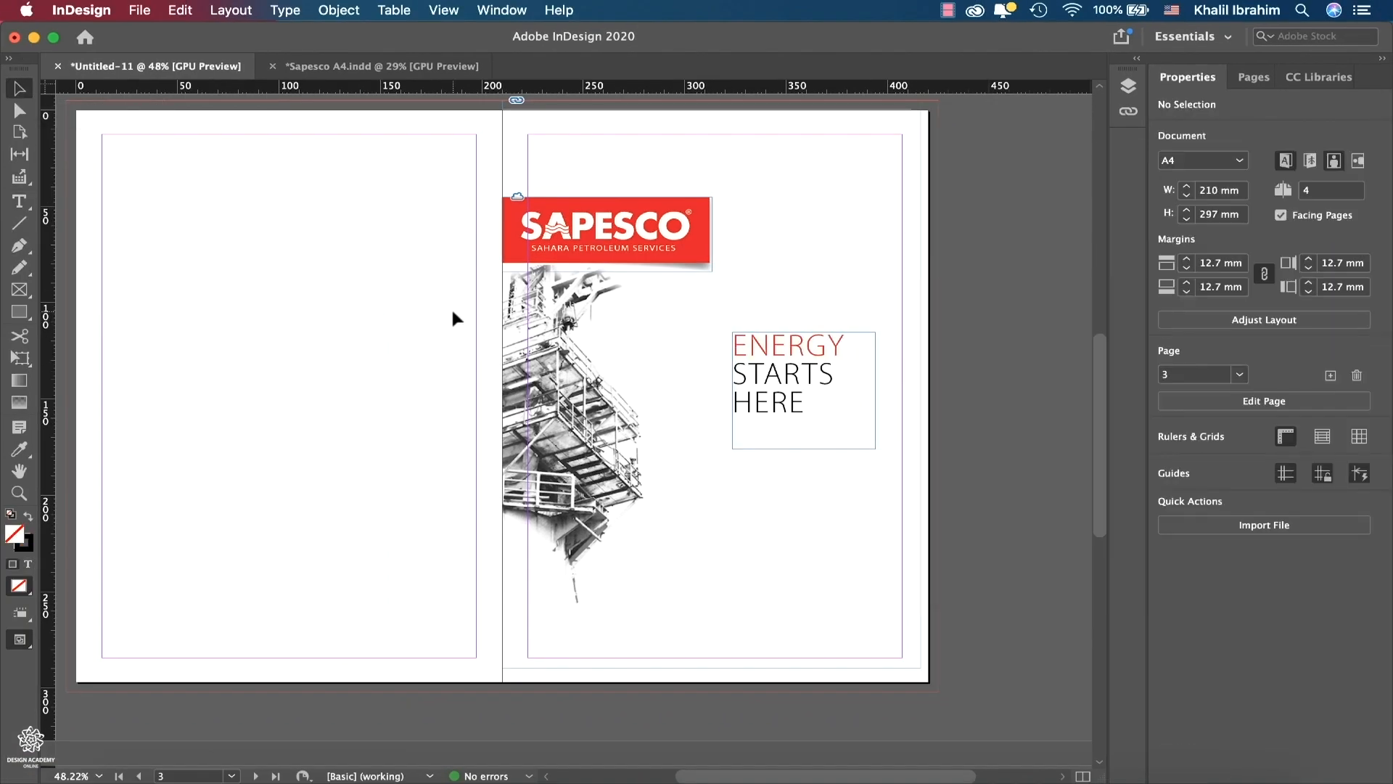
# - Sample a light grey from the rig illustration with the Eyedropper and add it to the swatches as C=15 M=13 Y=13 K=0
pyautogui.click(18, 452)
pyautogui.click(517, 369)
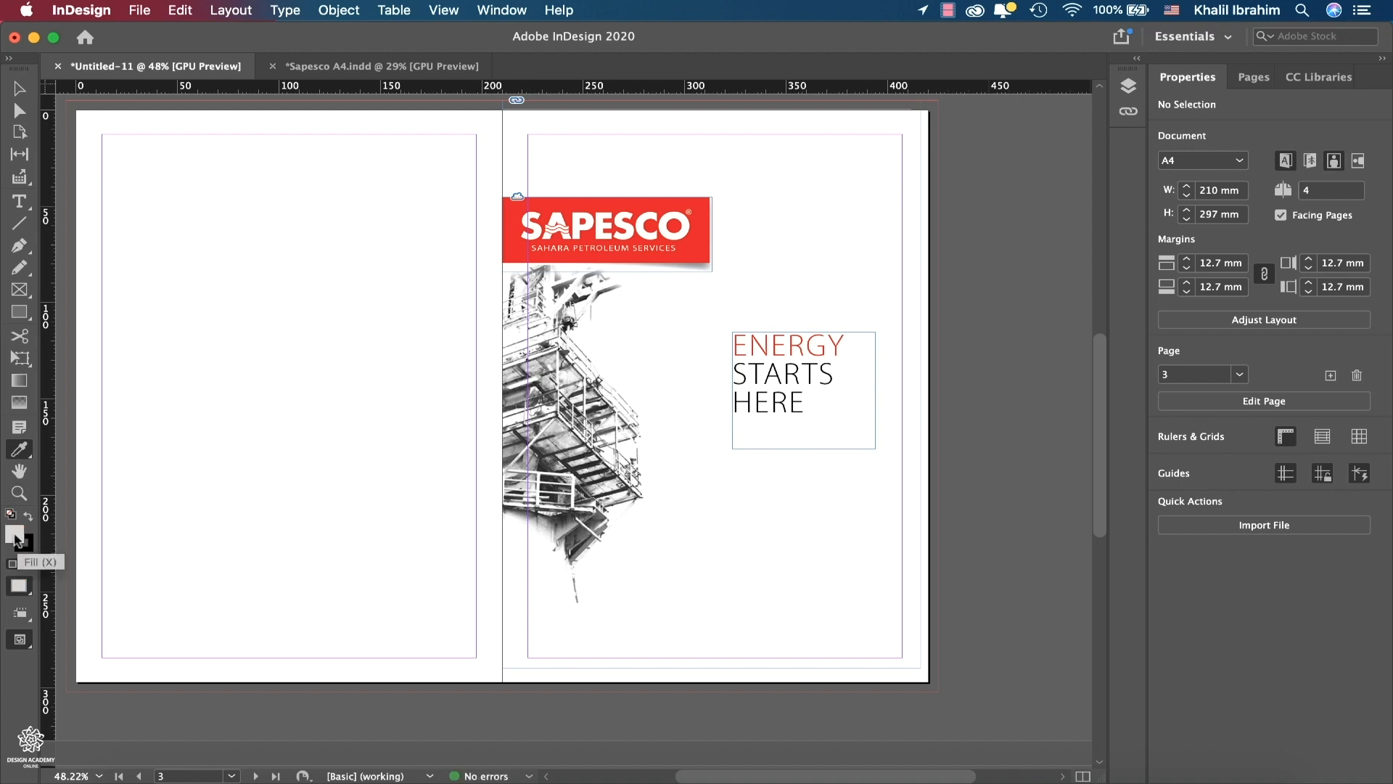
pyautogui.click(508, 12)
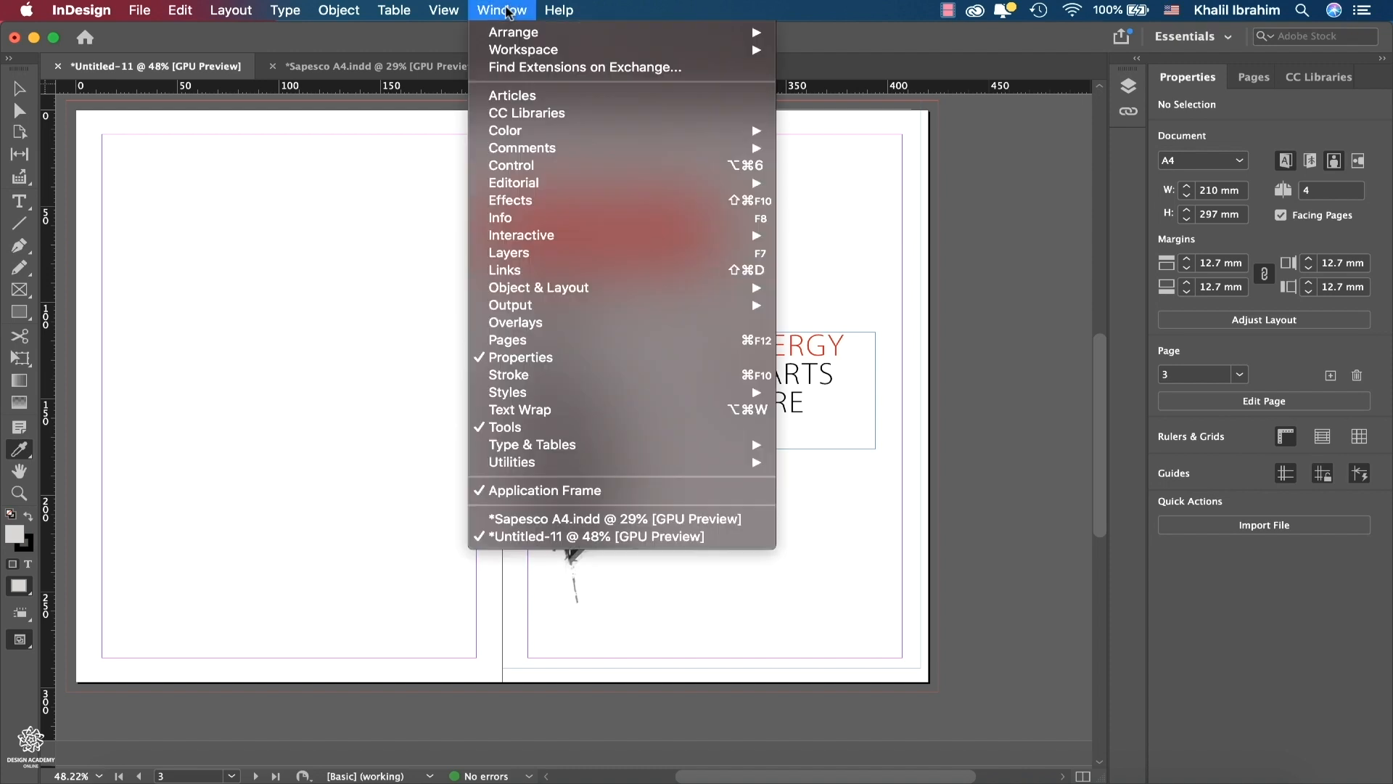
pyautogui.moveTo(512, 131)
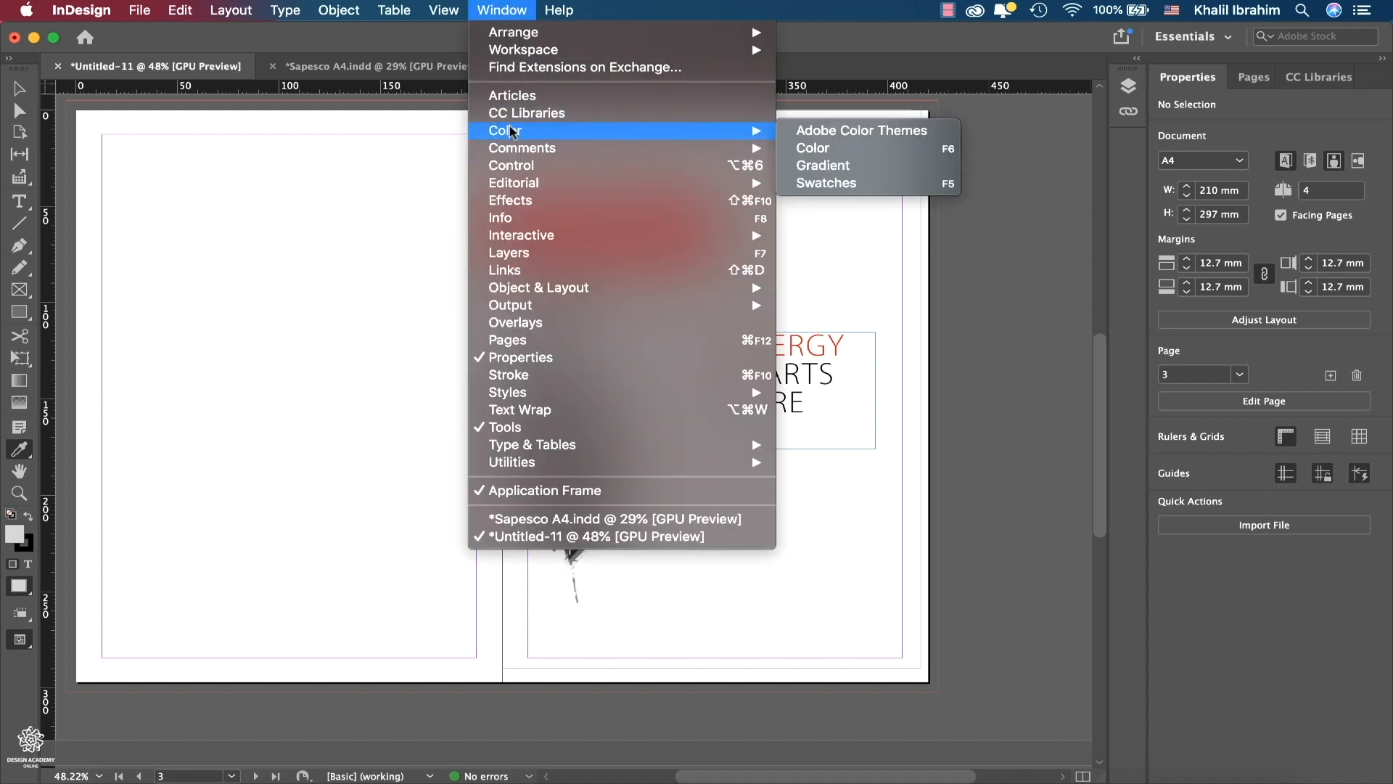
pyautogui.click(825, 184)
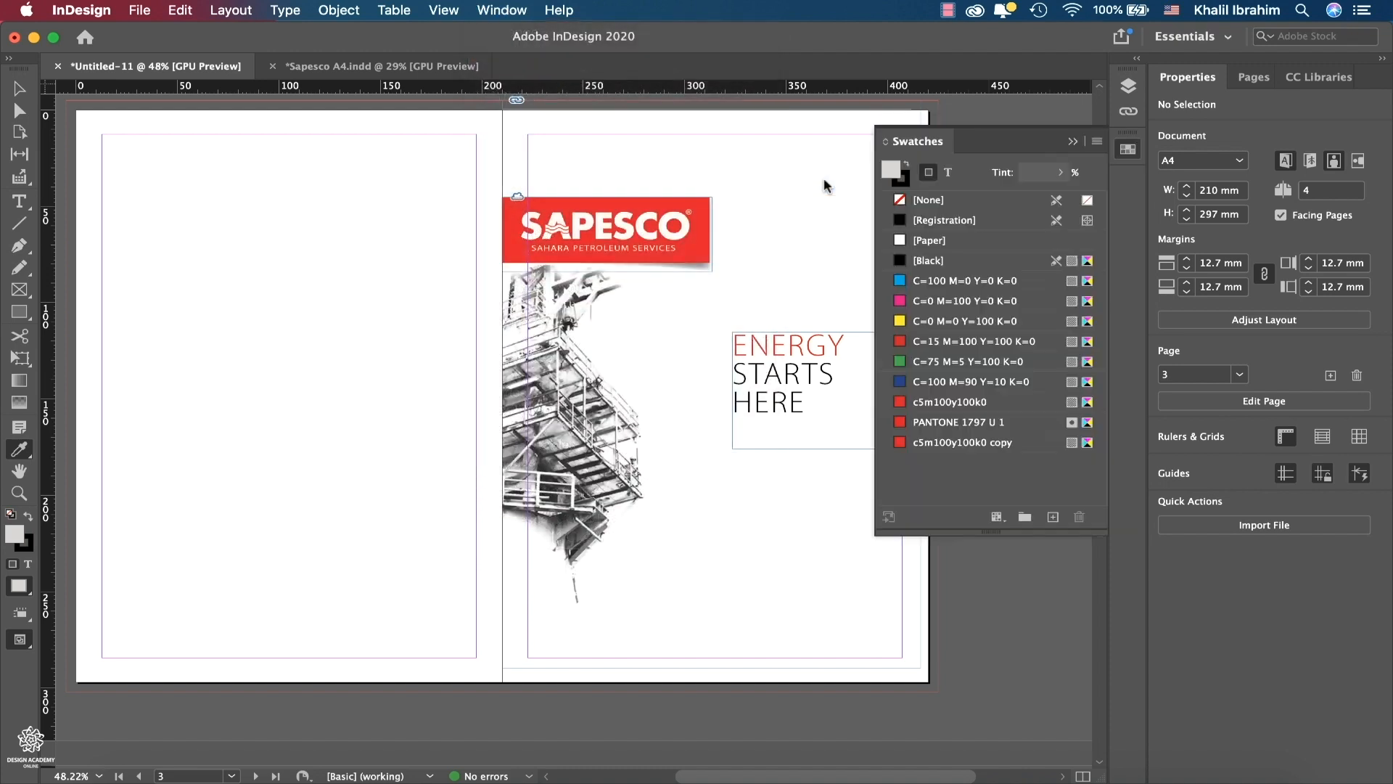
pyautogui.moveTo(898, 176); pyautogui.dragTo(945, 460)
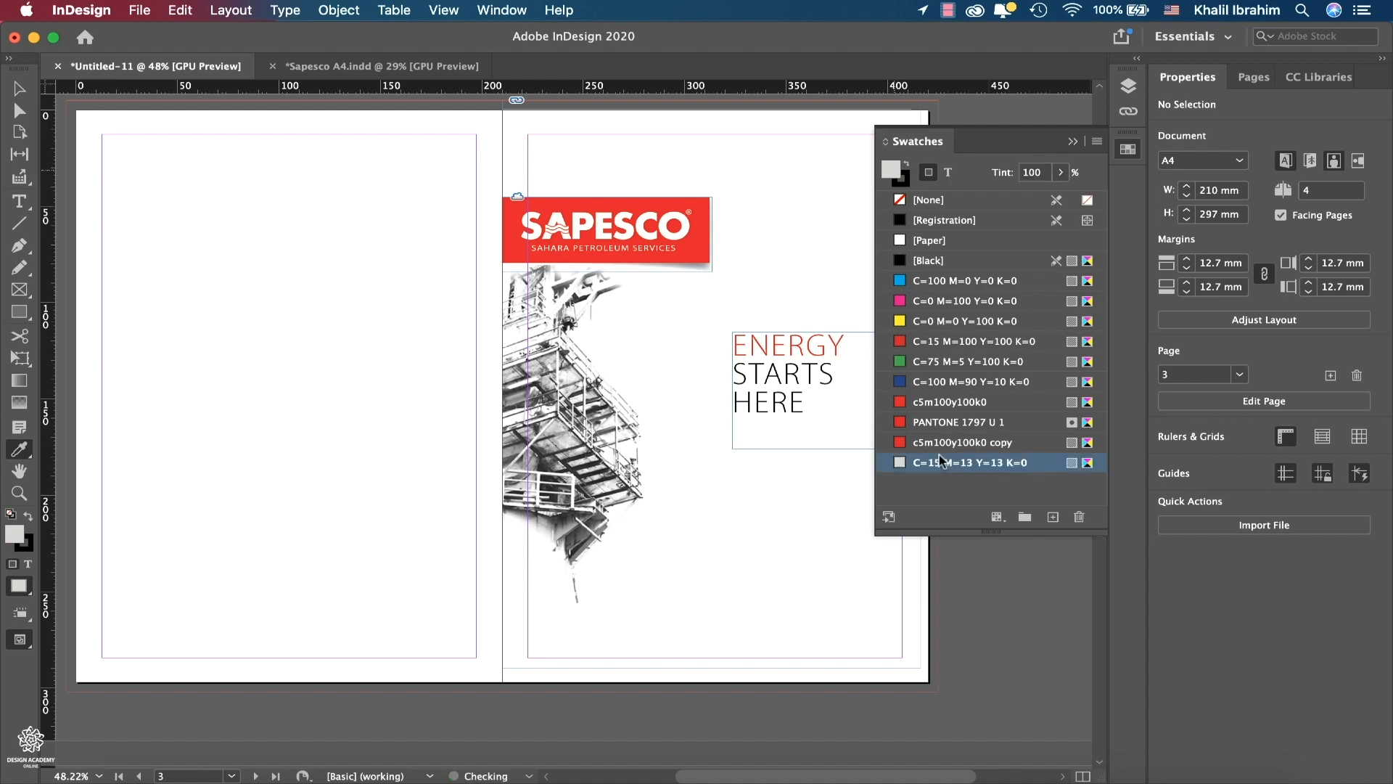
pyautogui.click(1072, 141)
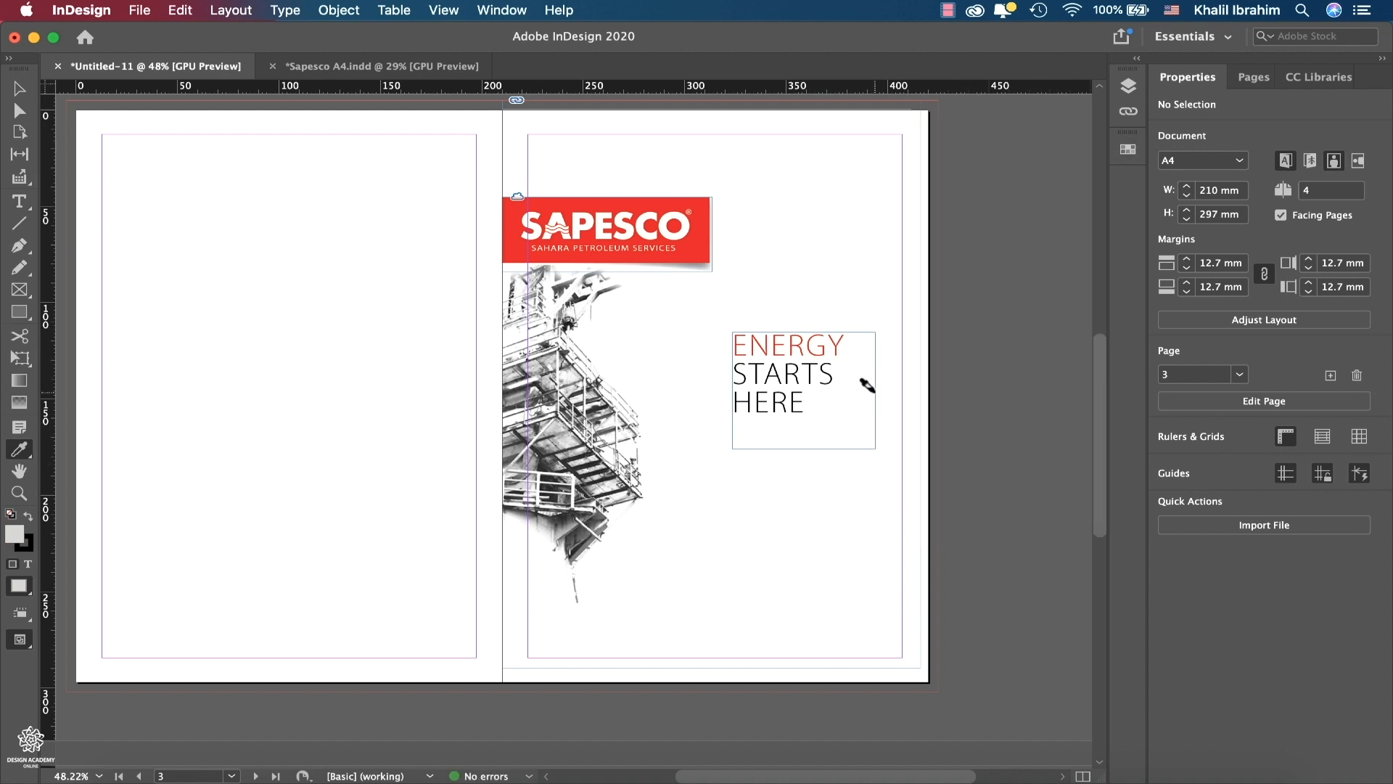
# - Fill the words STARTS HERE in the cover title with a 60% tint of black and deselect the text
pyautogui.press('t')
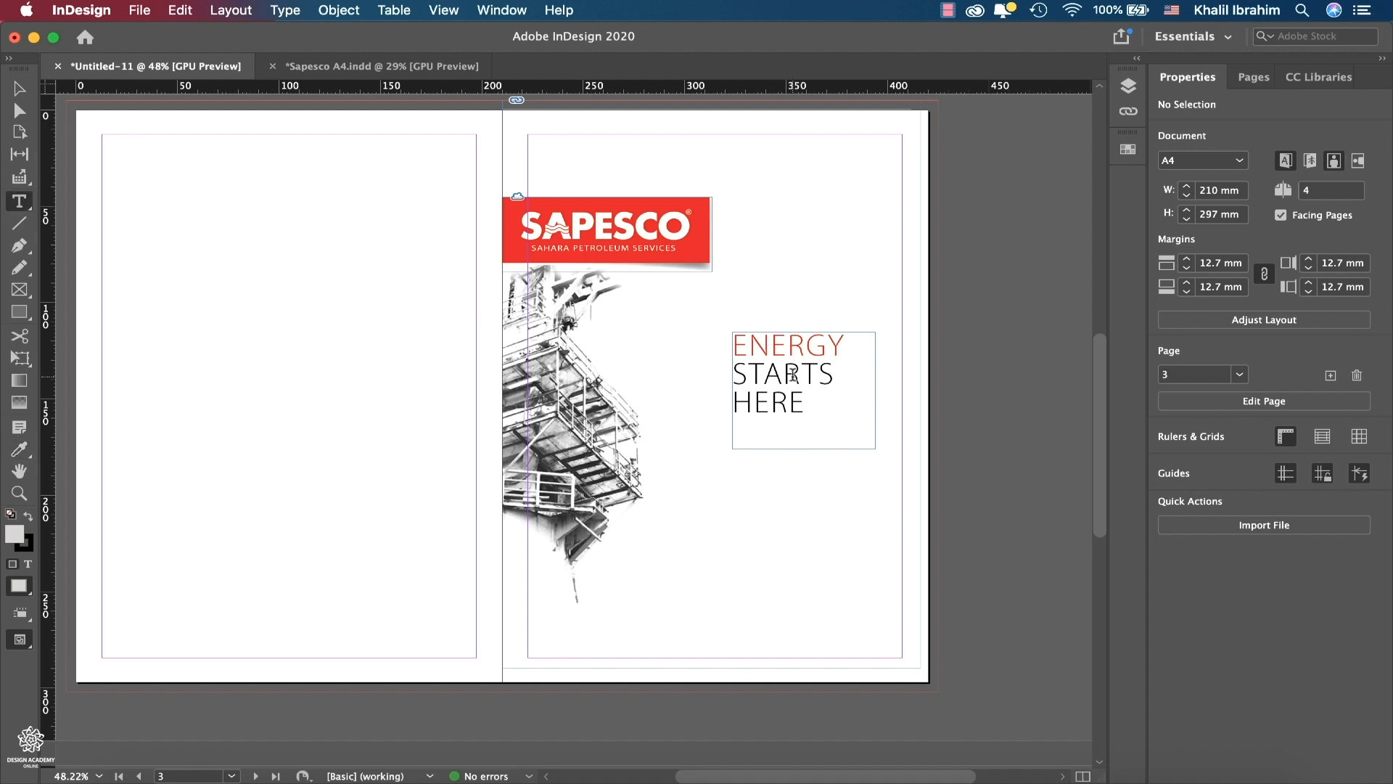
pyautogui.doubleClick(793, 373)
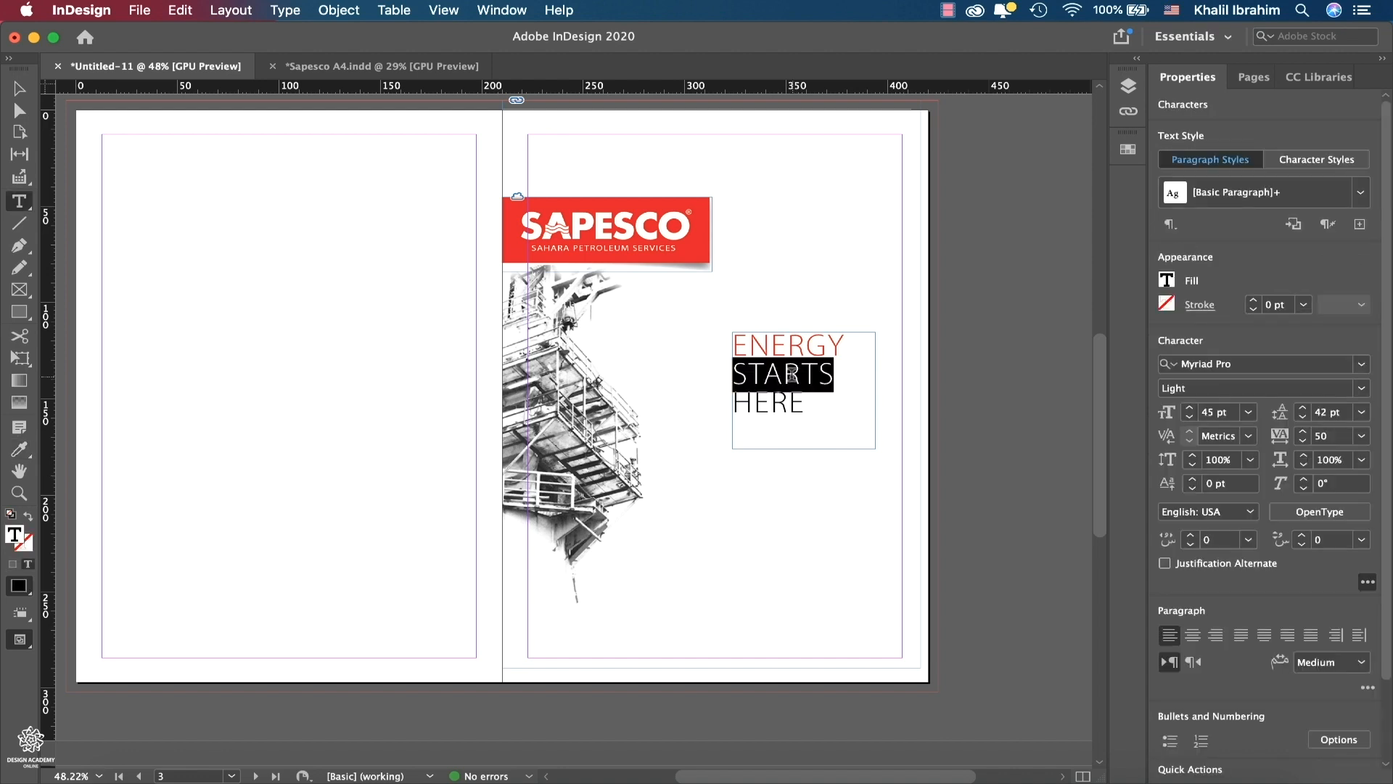
pyautogui.click(737, 374)
pyautogui.moveTo(737, 374); pyautogui.dragTo(804, 405)
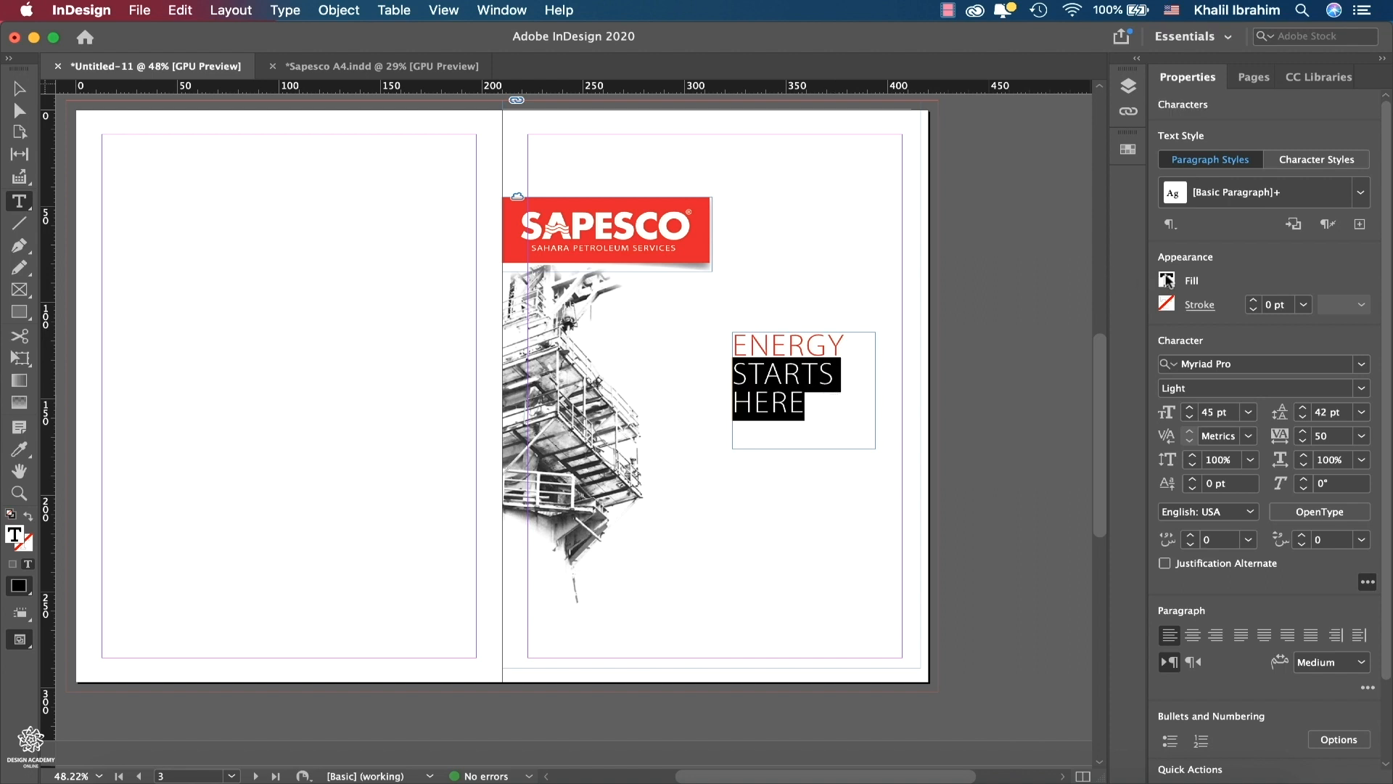
pyautogui.click(1166, 280)
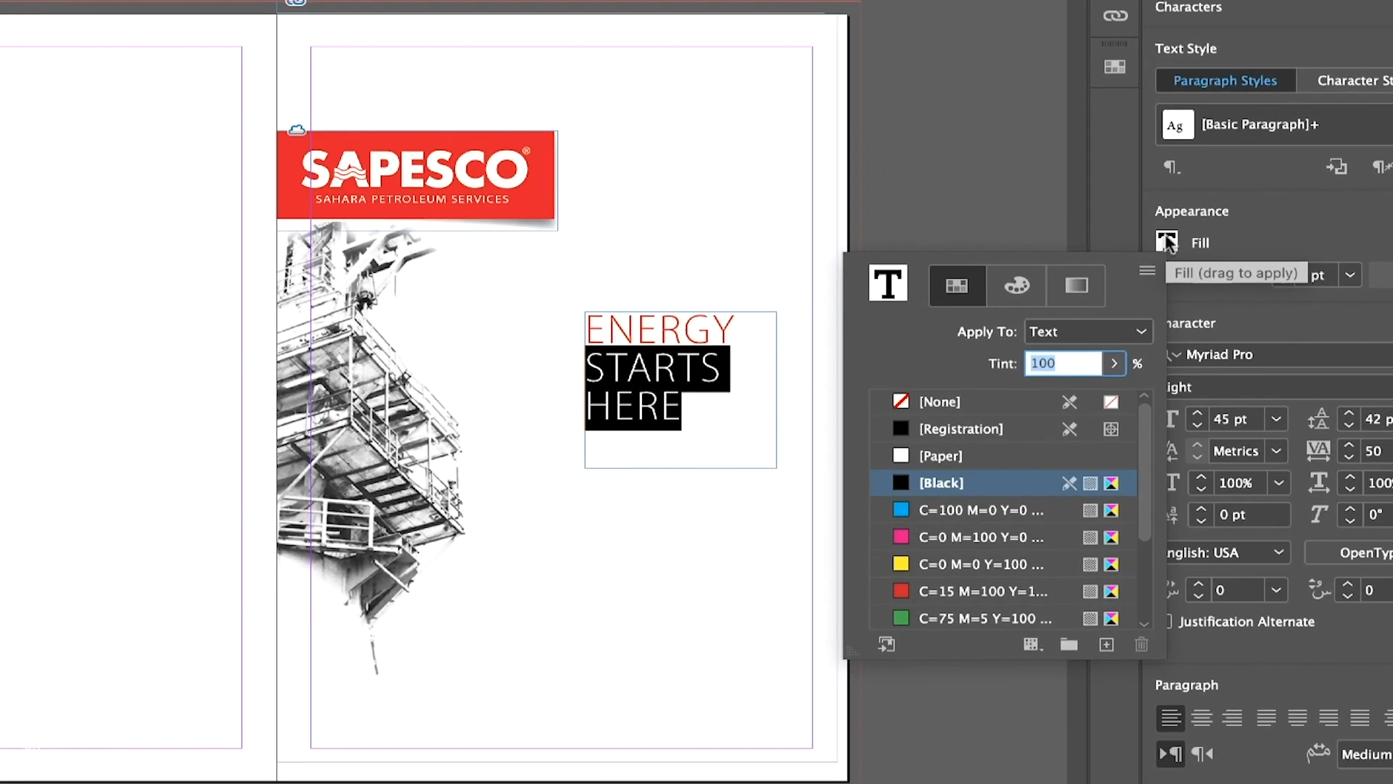
pyautogui.click(1000, 290)
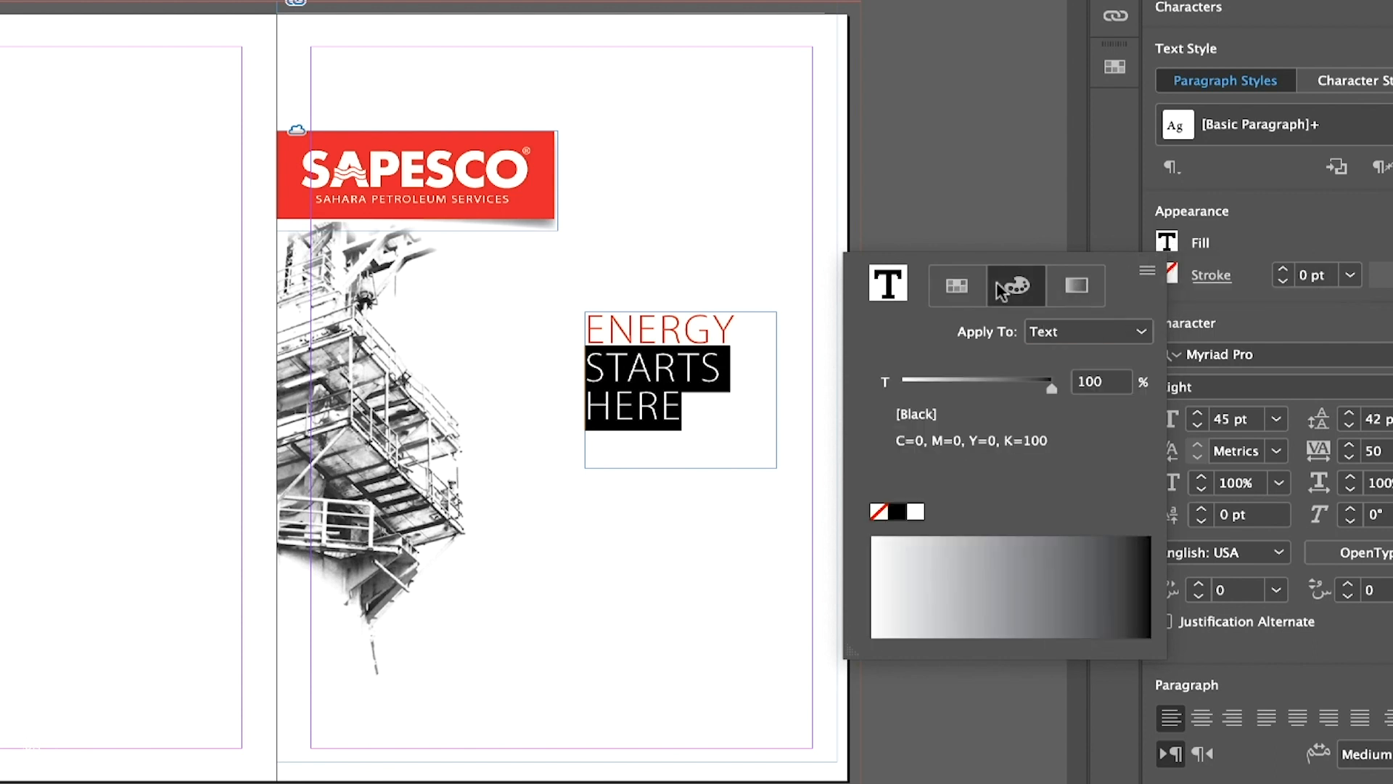
pyautogui.doubleClick(1086, 381)
pyautogui.write('60')
pyautogui.press('Return')
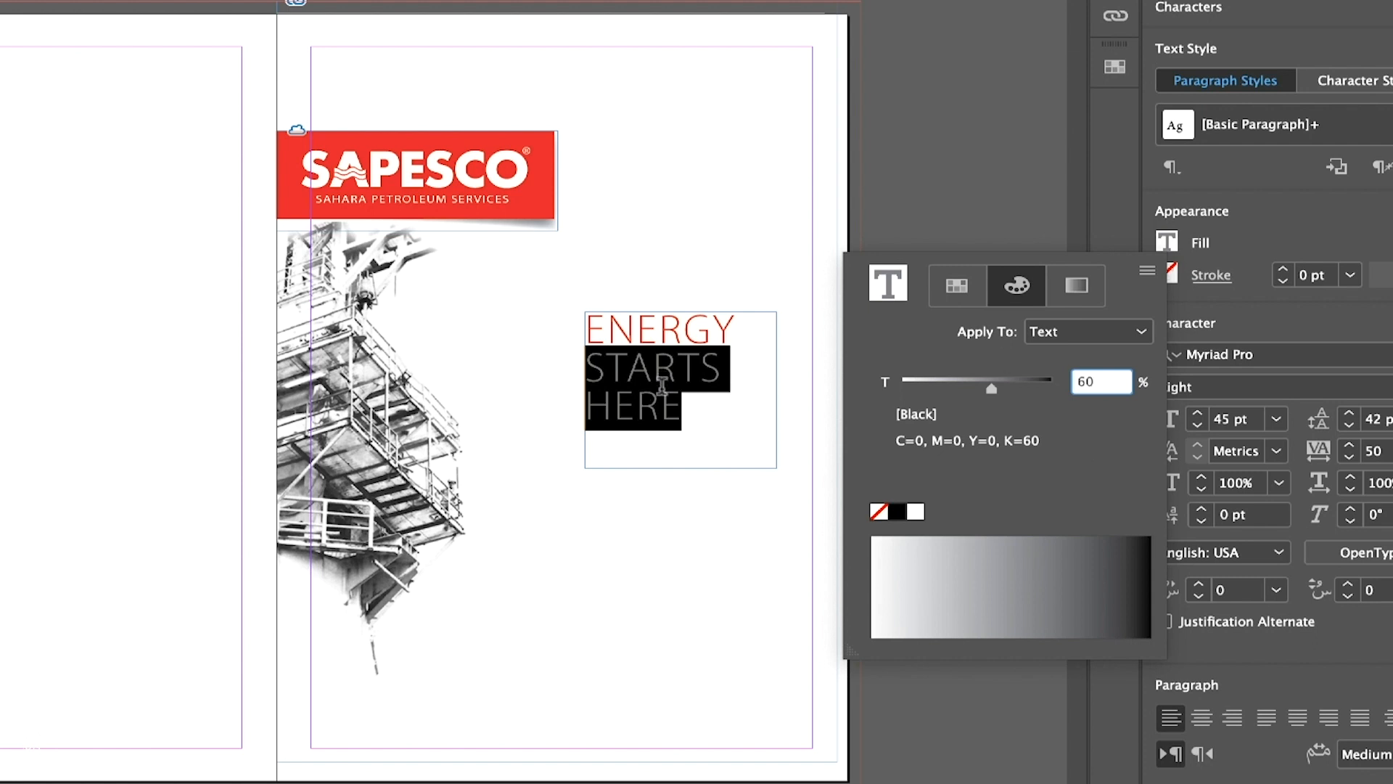
pyautogui.click(904, 483)
pyautogui.click(675, 417)
pyautogui.click(668, 392)
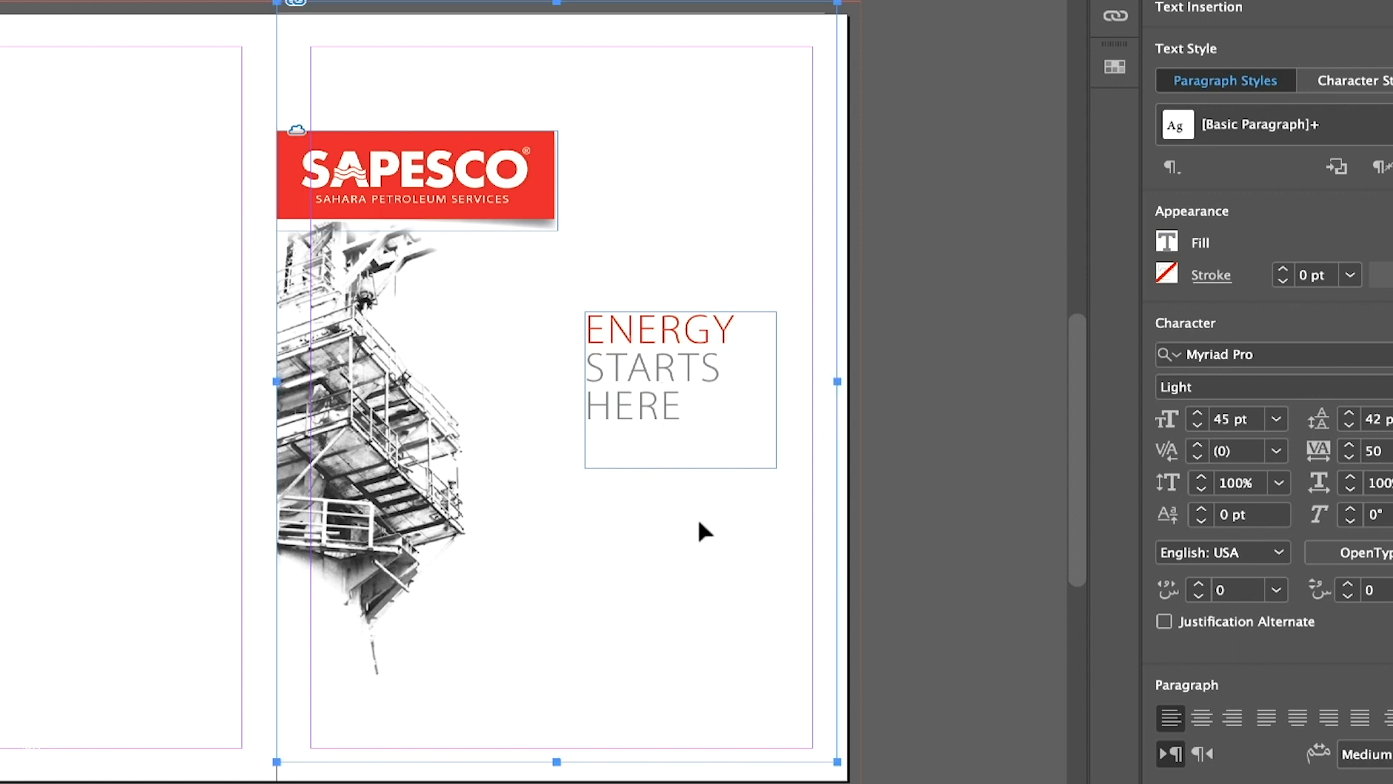
pyautogui.click(934, 463)
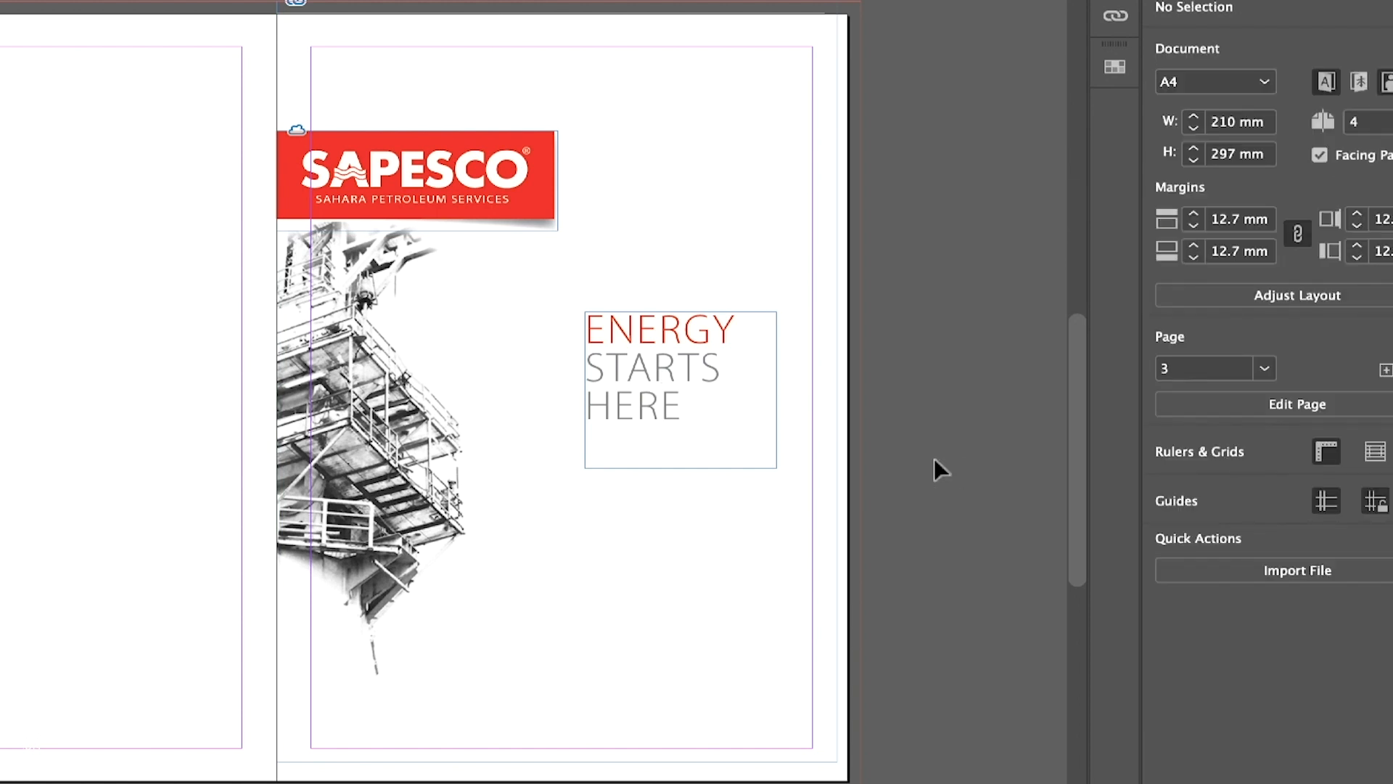
# - Fit the title's text frame to its text and move it to about X 337.5 mm, Y 118.8 mm
pyautogui.click(666, 388)
pyautogui.doubleClick(775, 466)
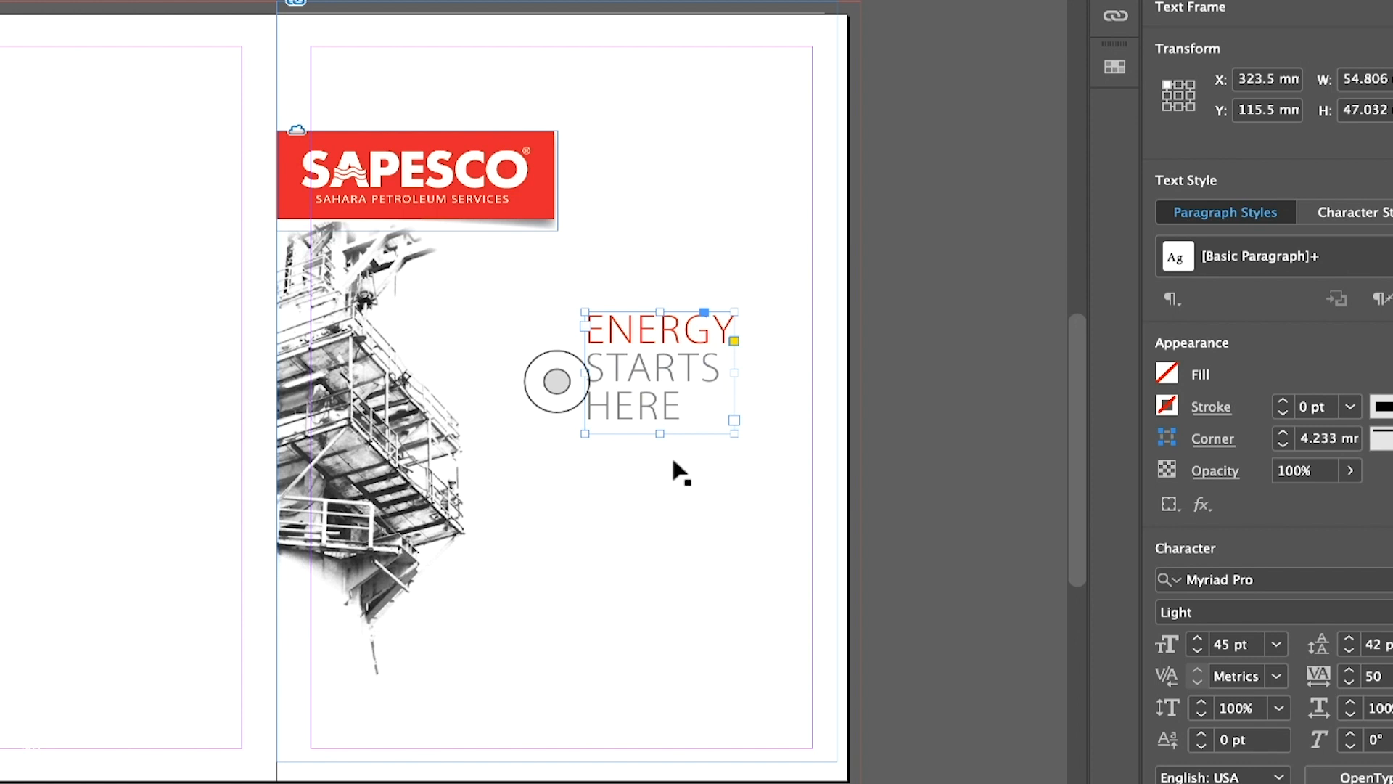
pyautogui.moveTo(650, 357); pyautogui.dragTo(688, 367)
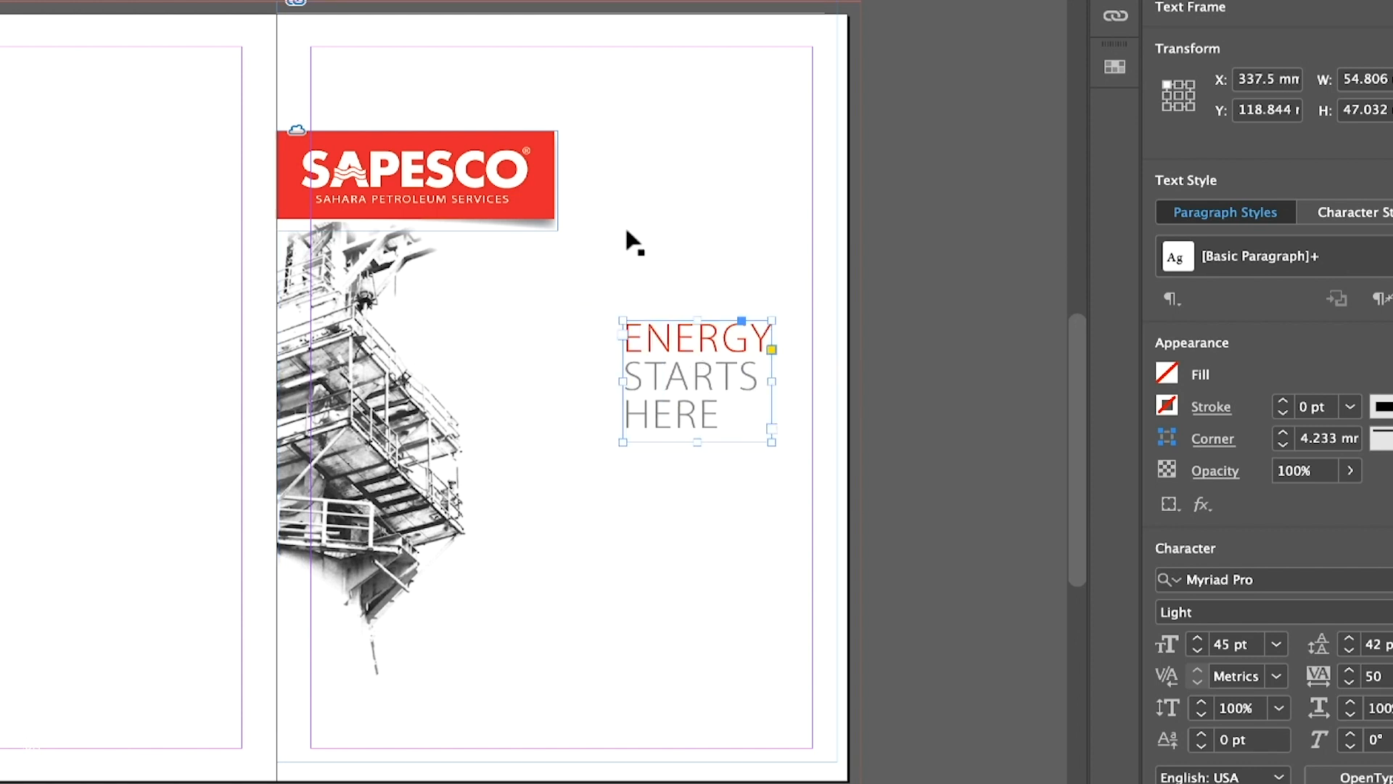
# - Scale the SAPESCO logo down to about 90 mm wide and the rig illustration to about 200 mm wide
pyautogui.click(521, 215)
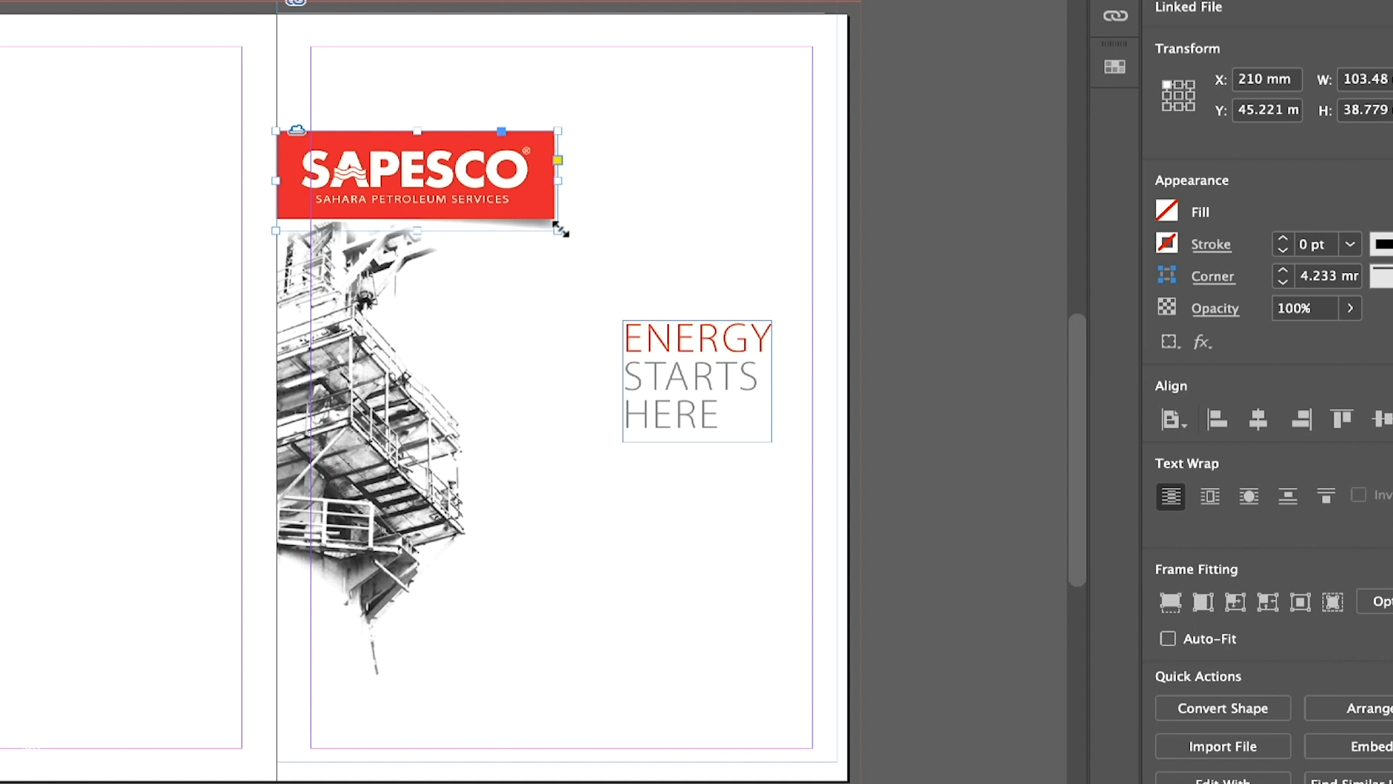
pyautogui.moveTo(560, 229); pyautogui.dragTo(522, 215)
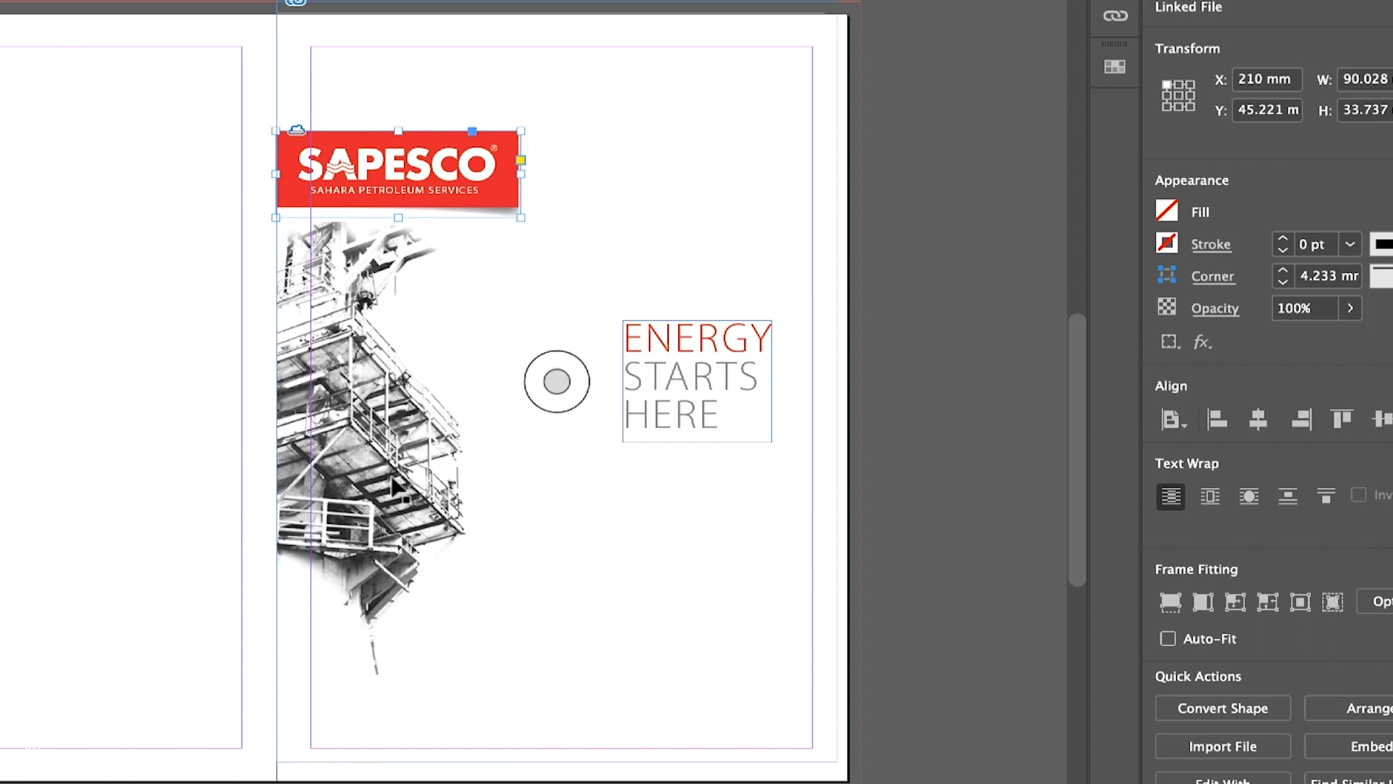
pyautogui.click(397, 485)
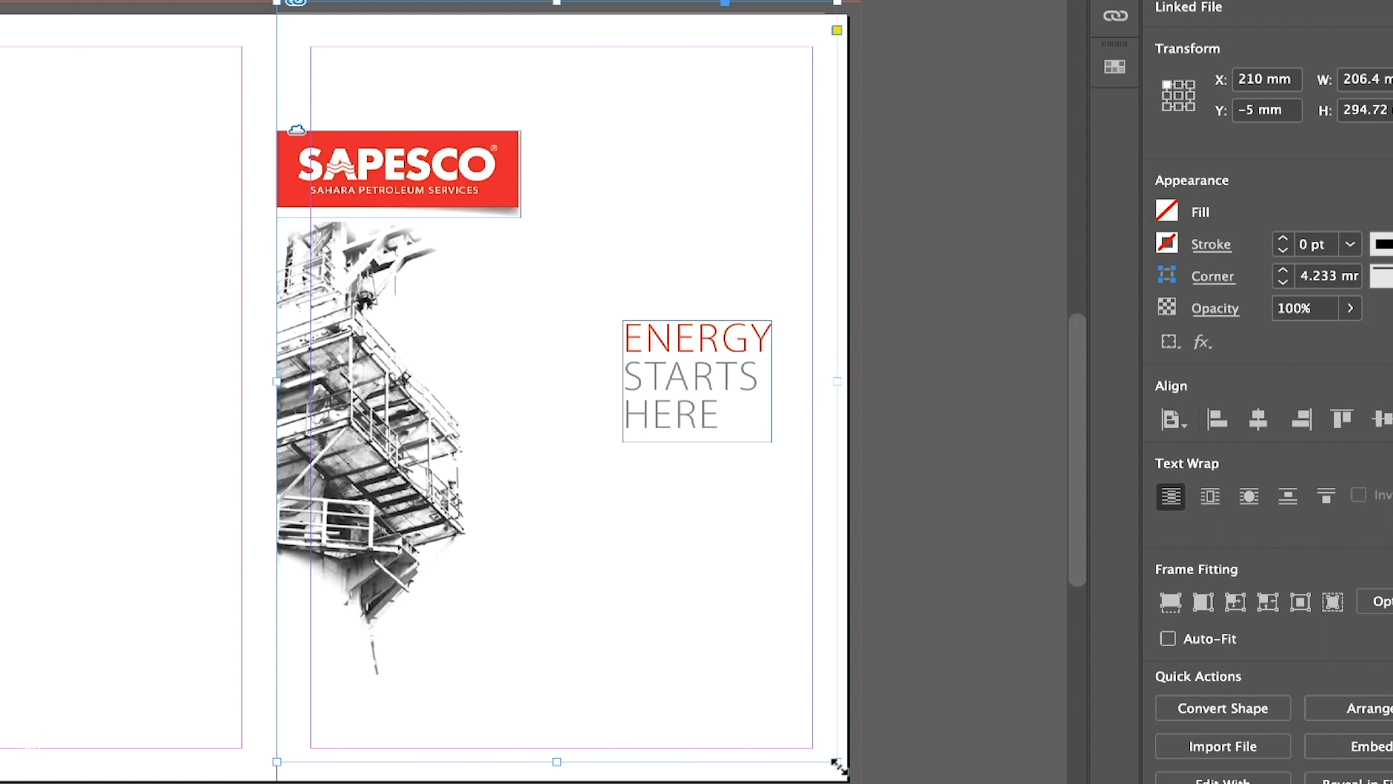
pyautogui.moveTo(838, 767); pyautogui.dragTo(824, 753)
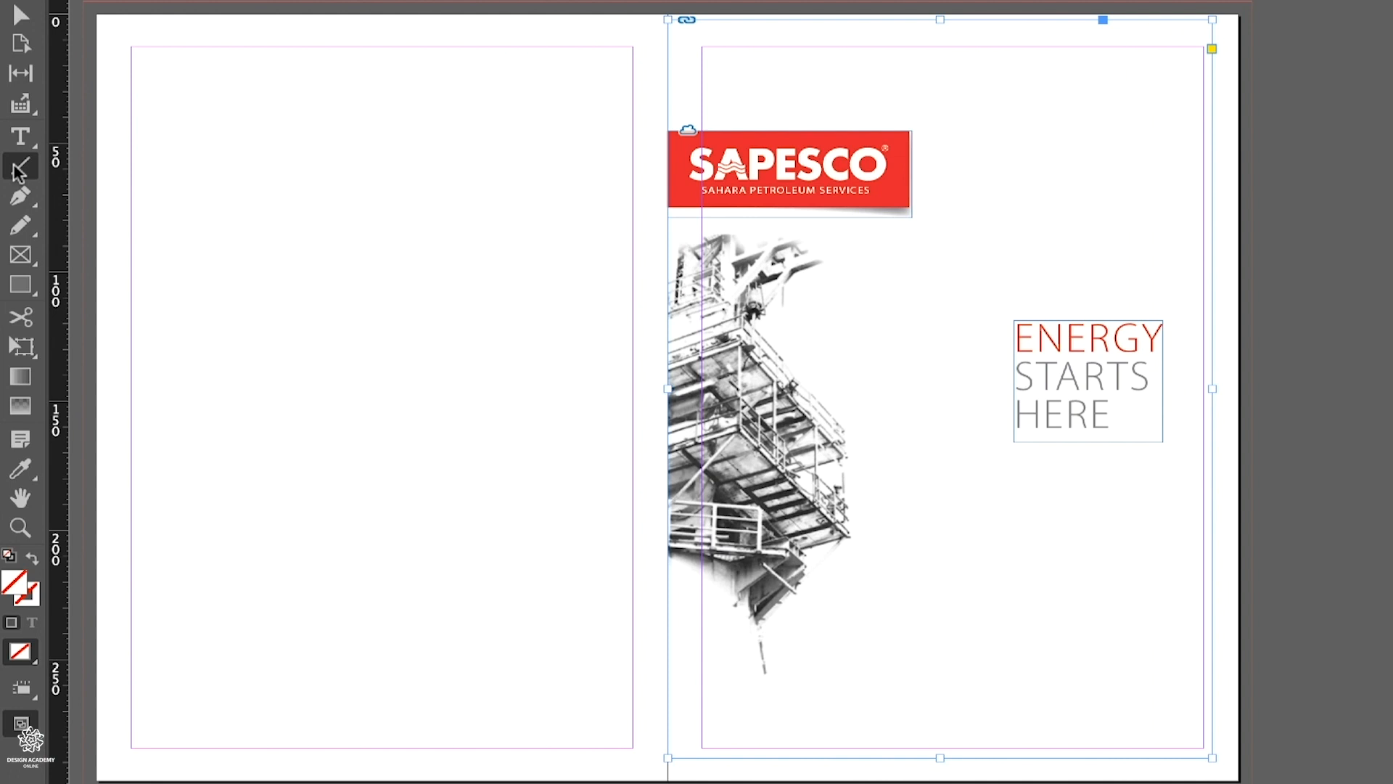
# - Draw a vertical line about 83.5 mm long between the rig illustration and the cover title
pyautogui.click(19, 172)
pyautogui.hotkey('ctrl', 'shift', 'a')
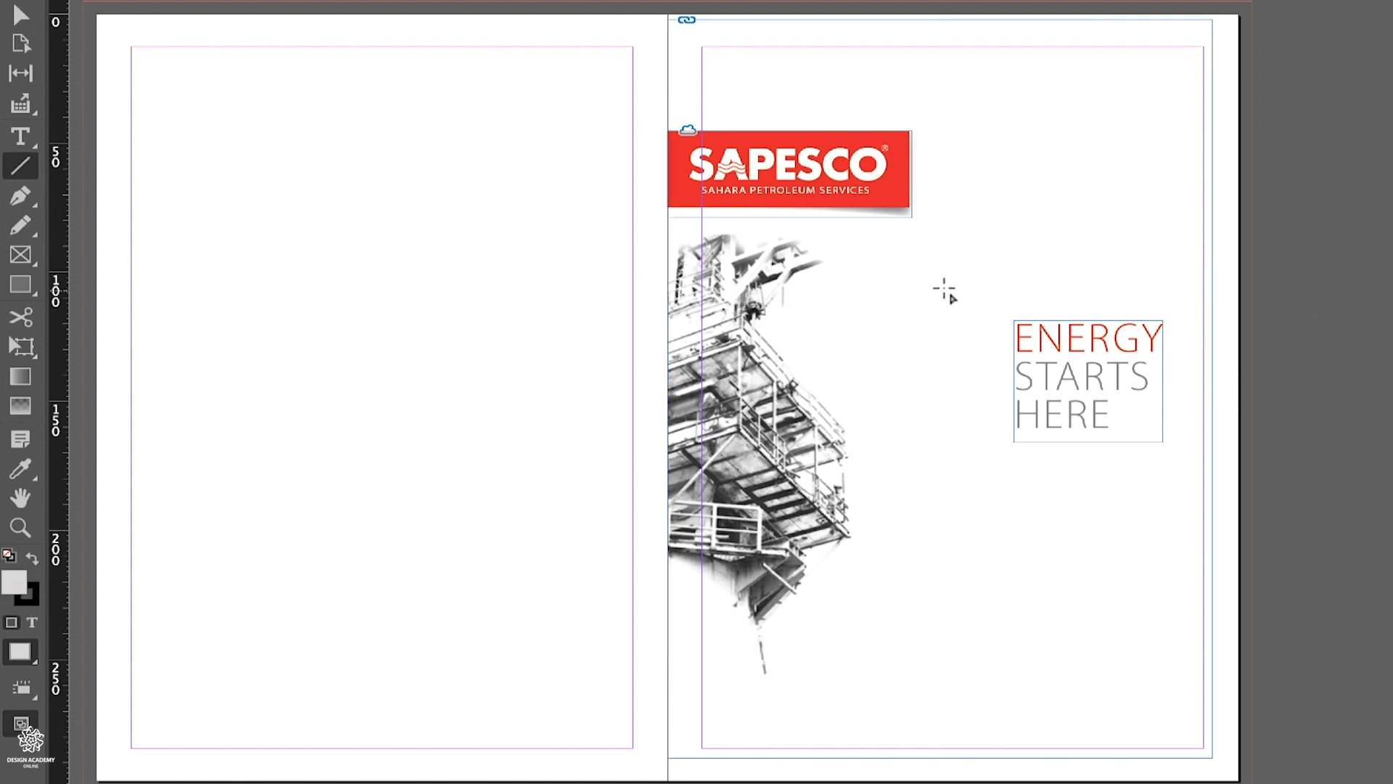
pyautogui.moveTo(988, 274); pyautogui.dragTo(987, 487)
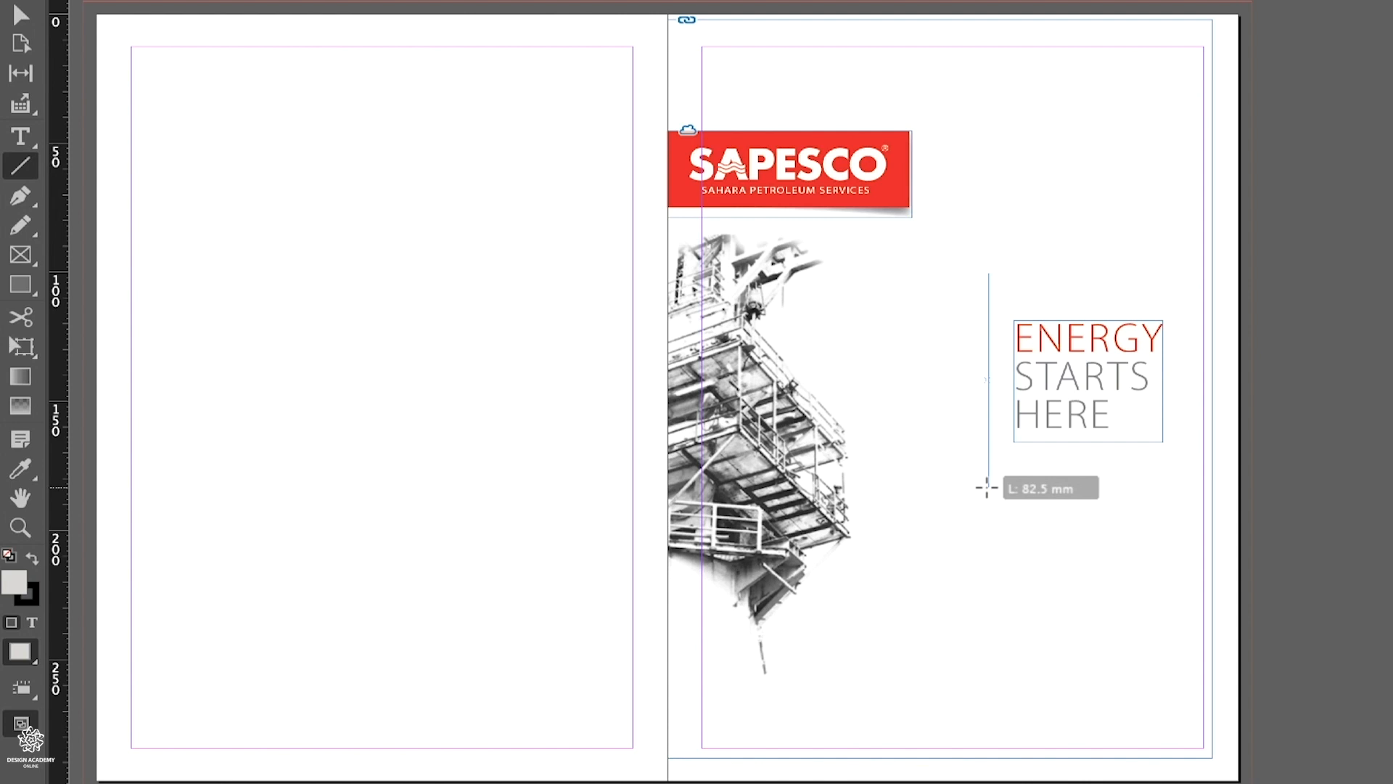
pyautogui.moveTo(987, 488); pyautogui.dragTo(986, 490)
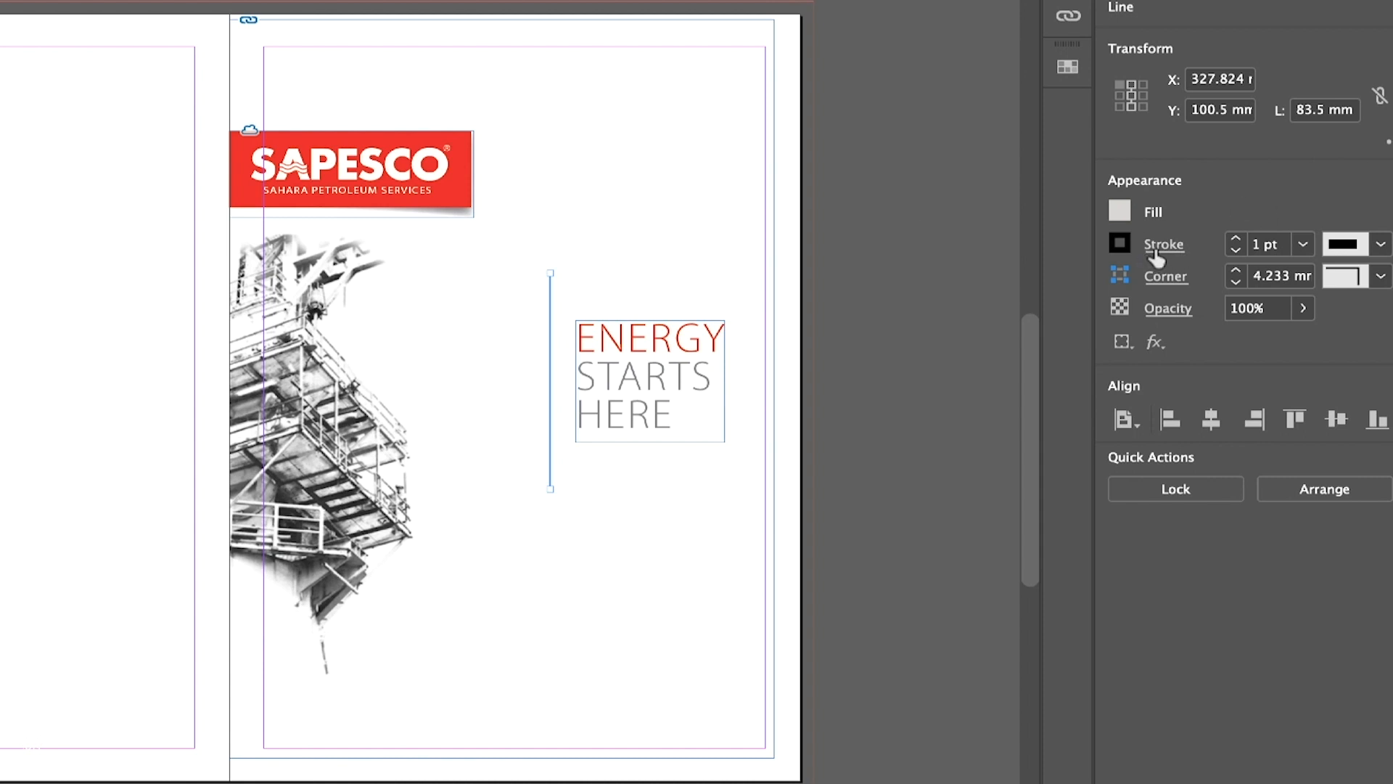
# - Set the vertical line's black stroke to a 60% tint
pyautogui.click(1126, 247)
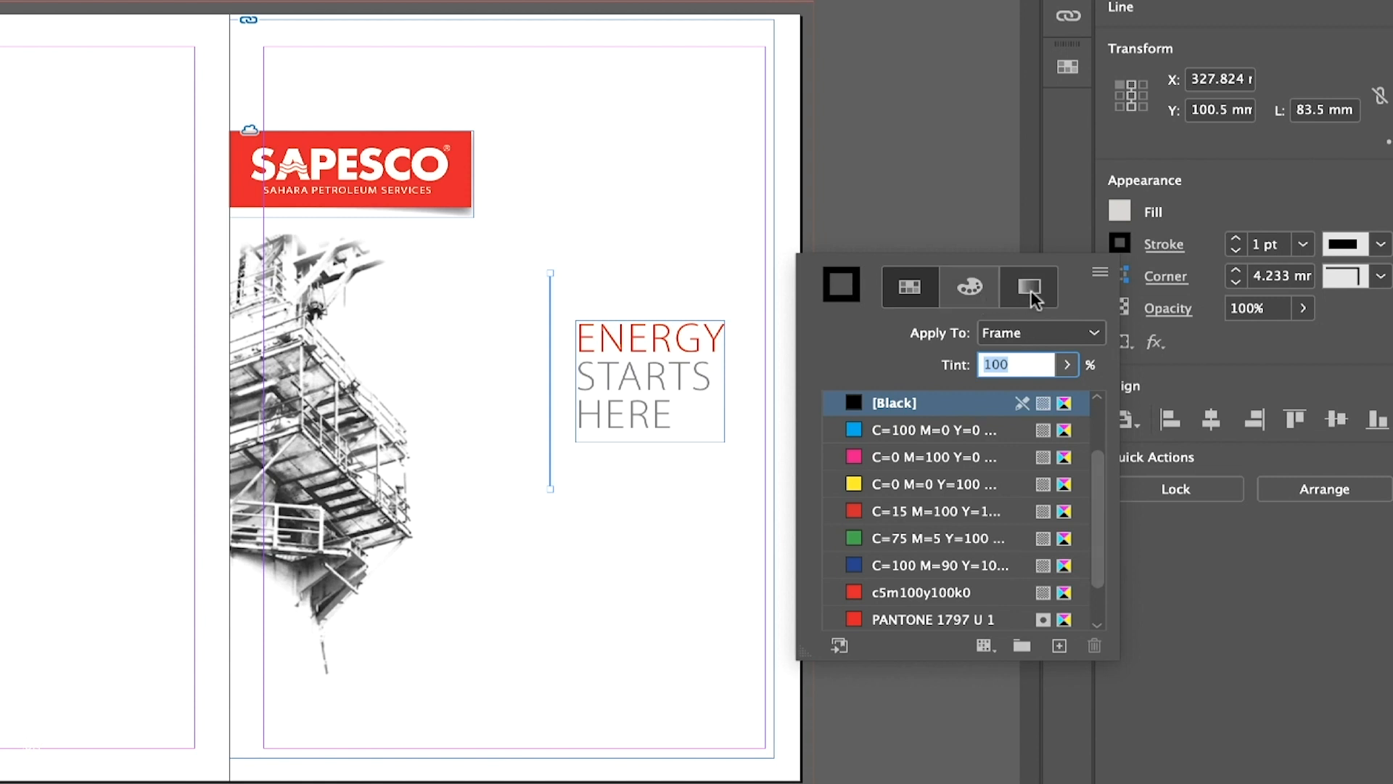
pyautogui.click(978, 294)
pyautogui.doubleClick(1038, 384)
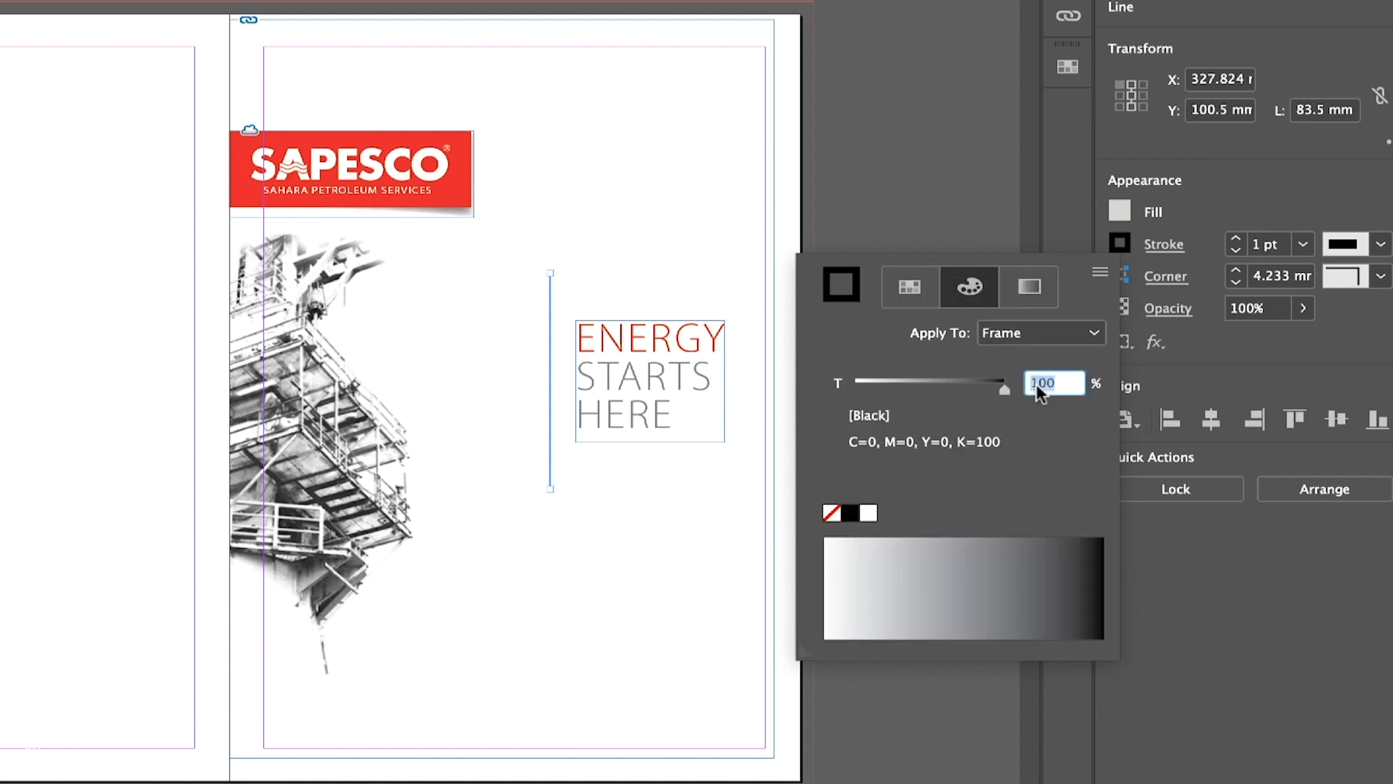
pyautogui.write('60')
pyautogui.press('Return')
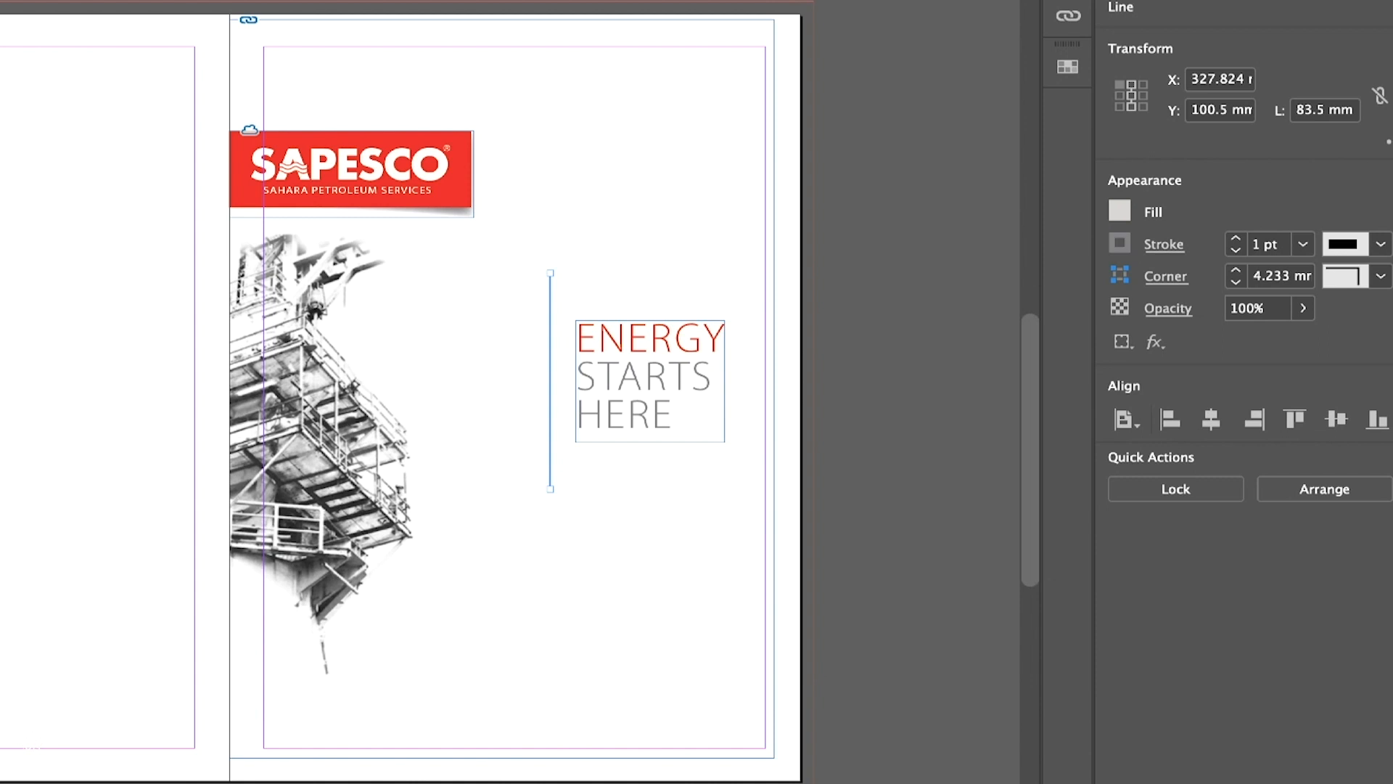
# - Save the line's 60% black stroke tint as a new swatch and deselect the line
pyautogui.click(1117, 248)
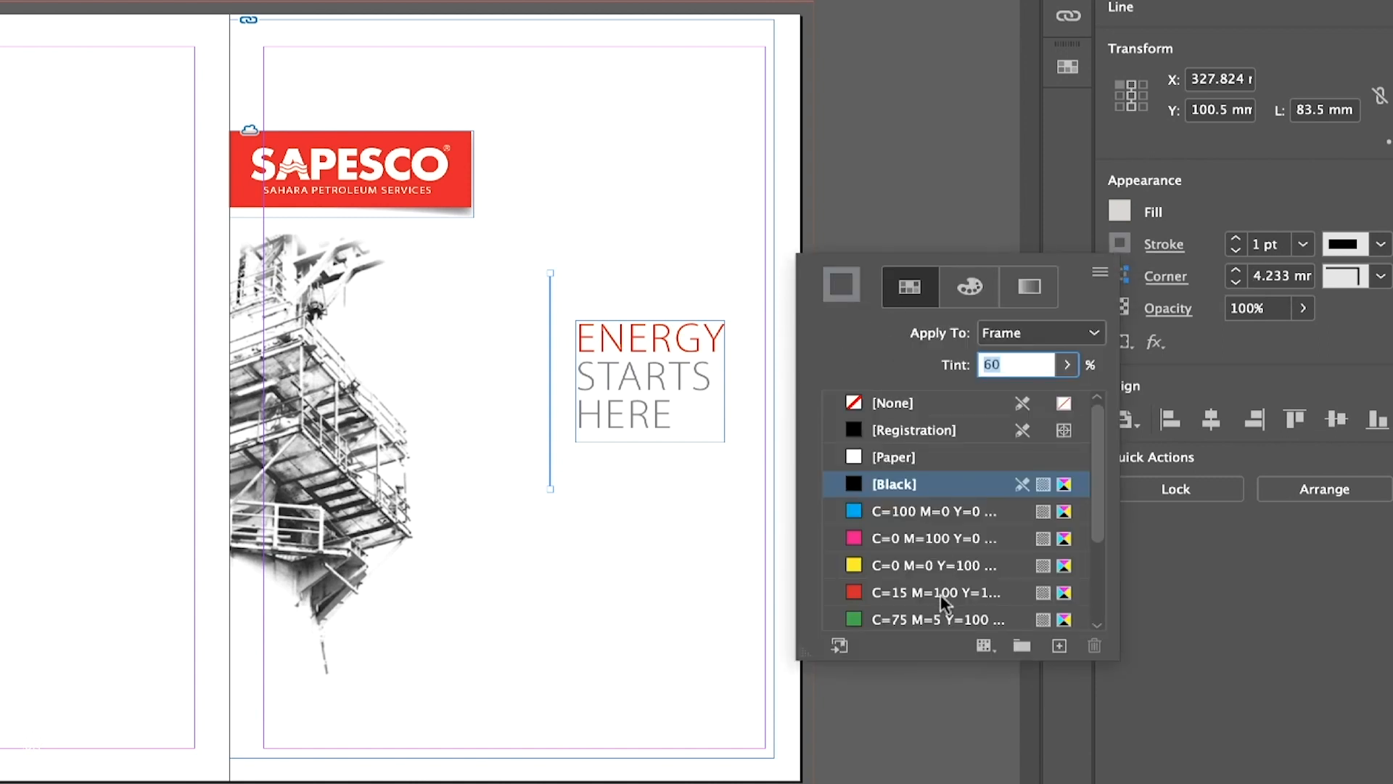
pyautogui.moveTo(1098, 501); pyautogui.dragTo(1100, 650)
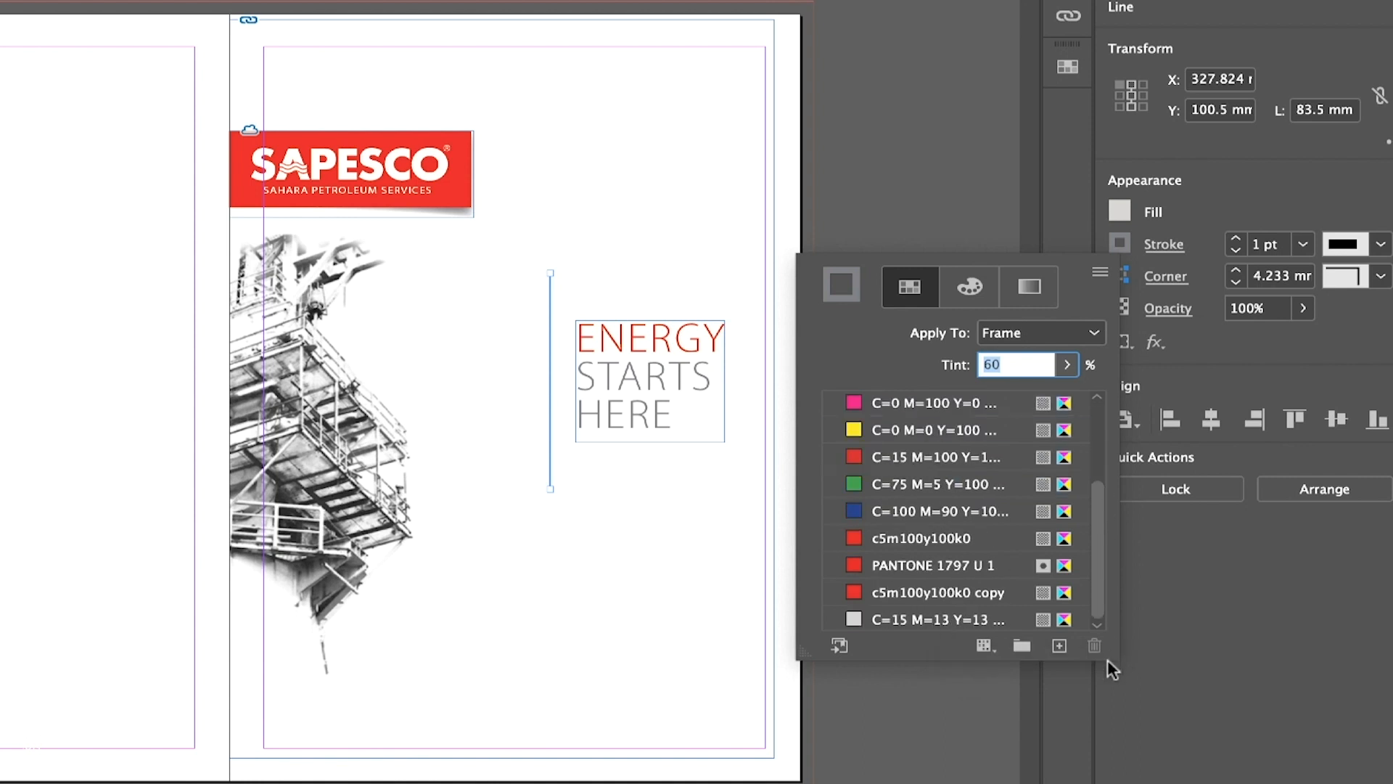
pyautogui.click(1059, 646)
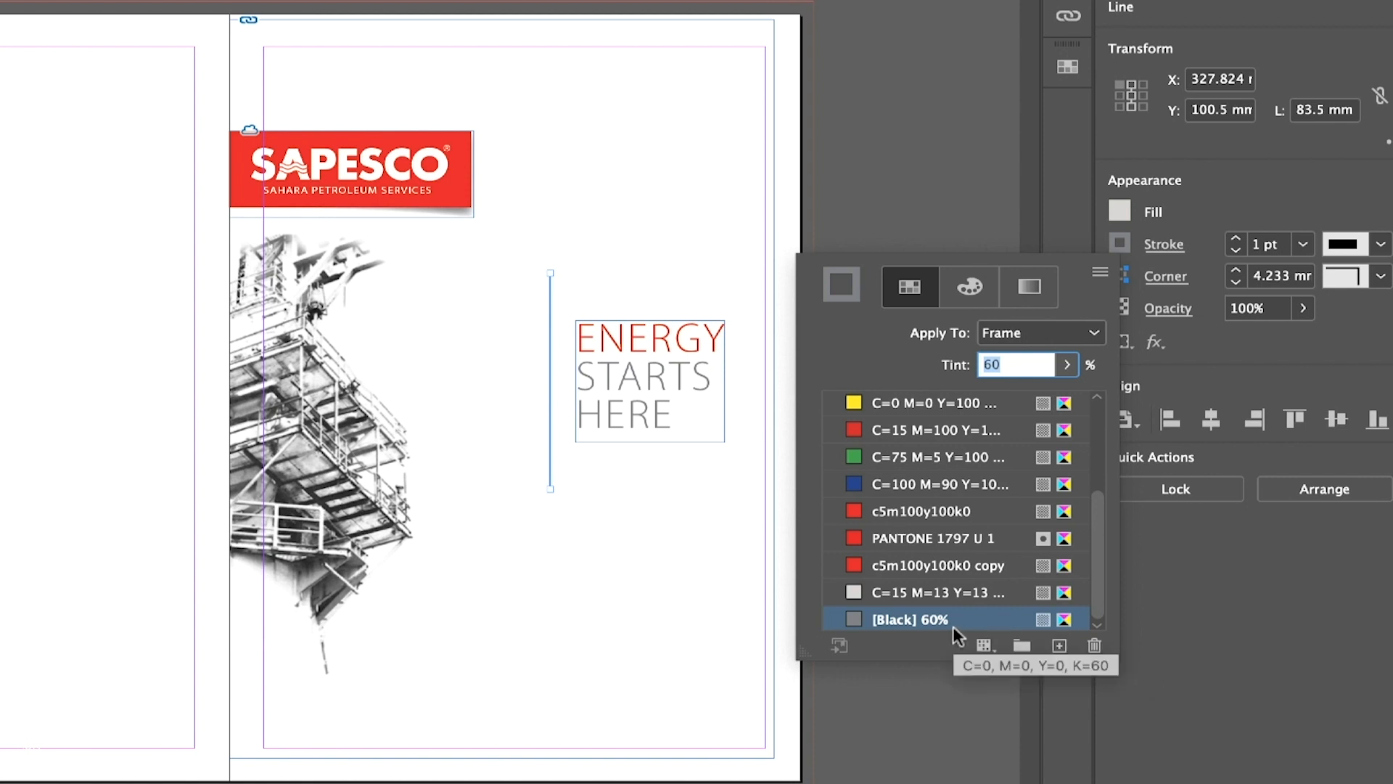
pyautogui.click(1274, 248)
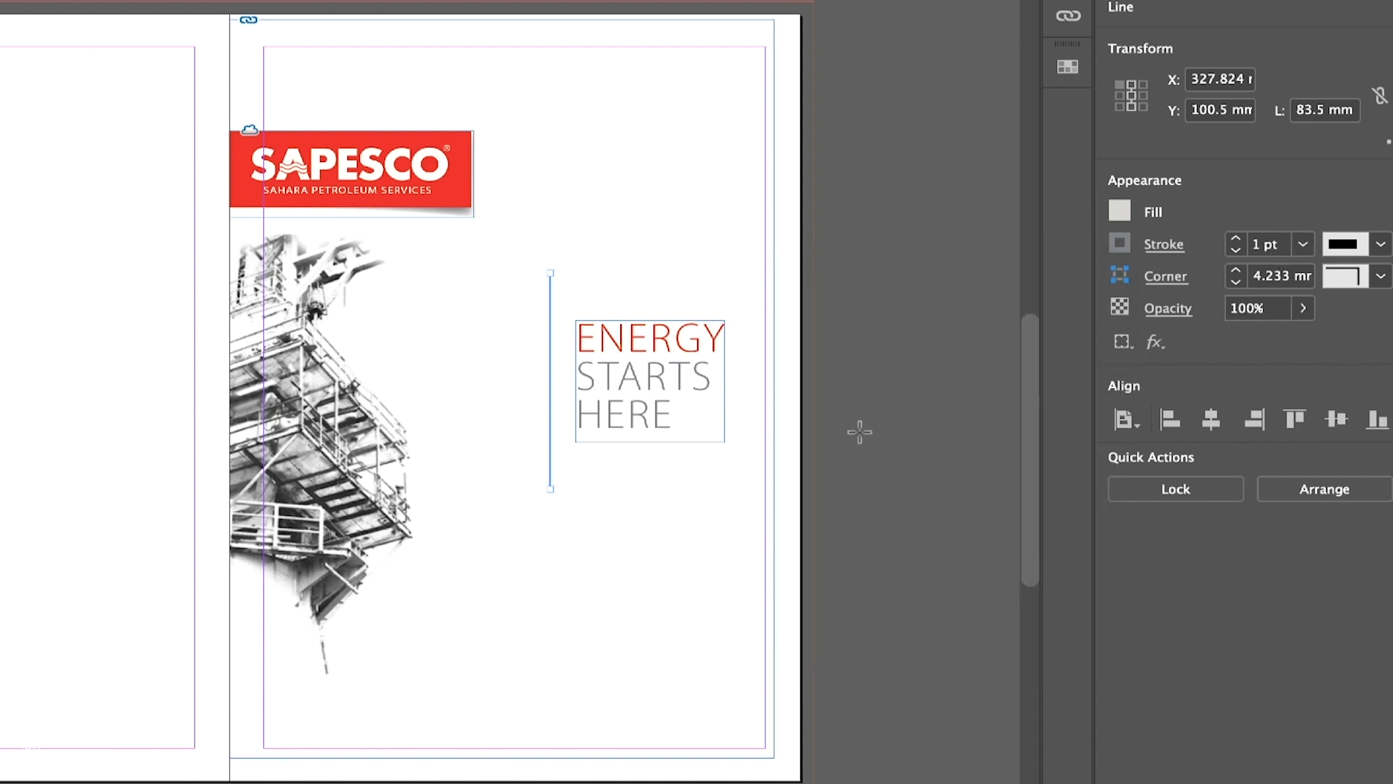
pyautogui.click(869, 379)
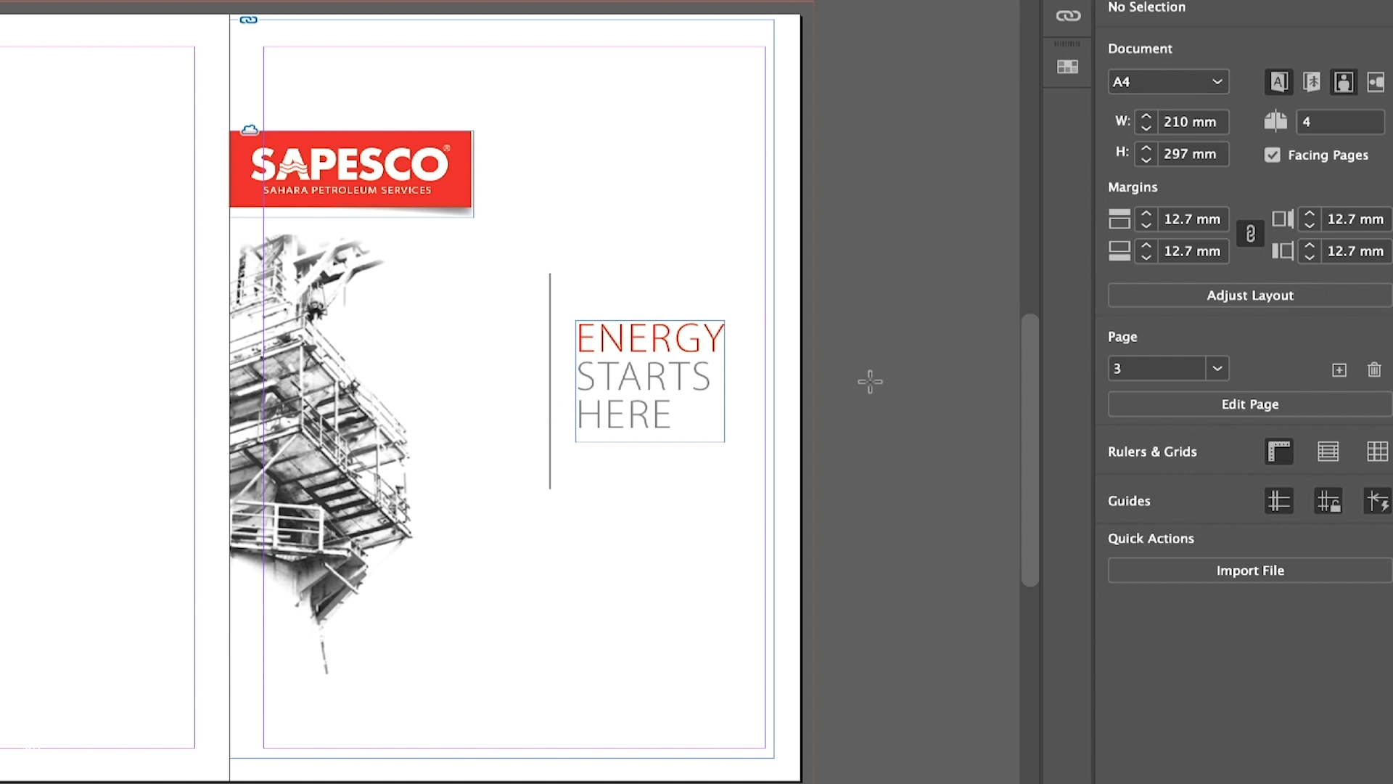
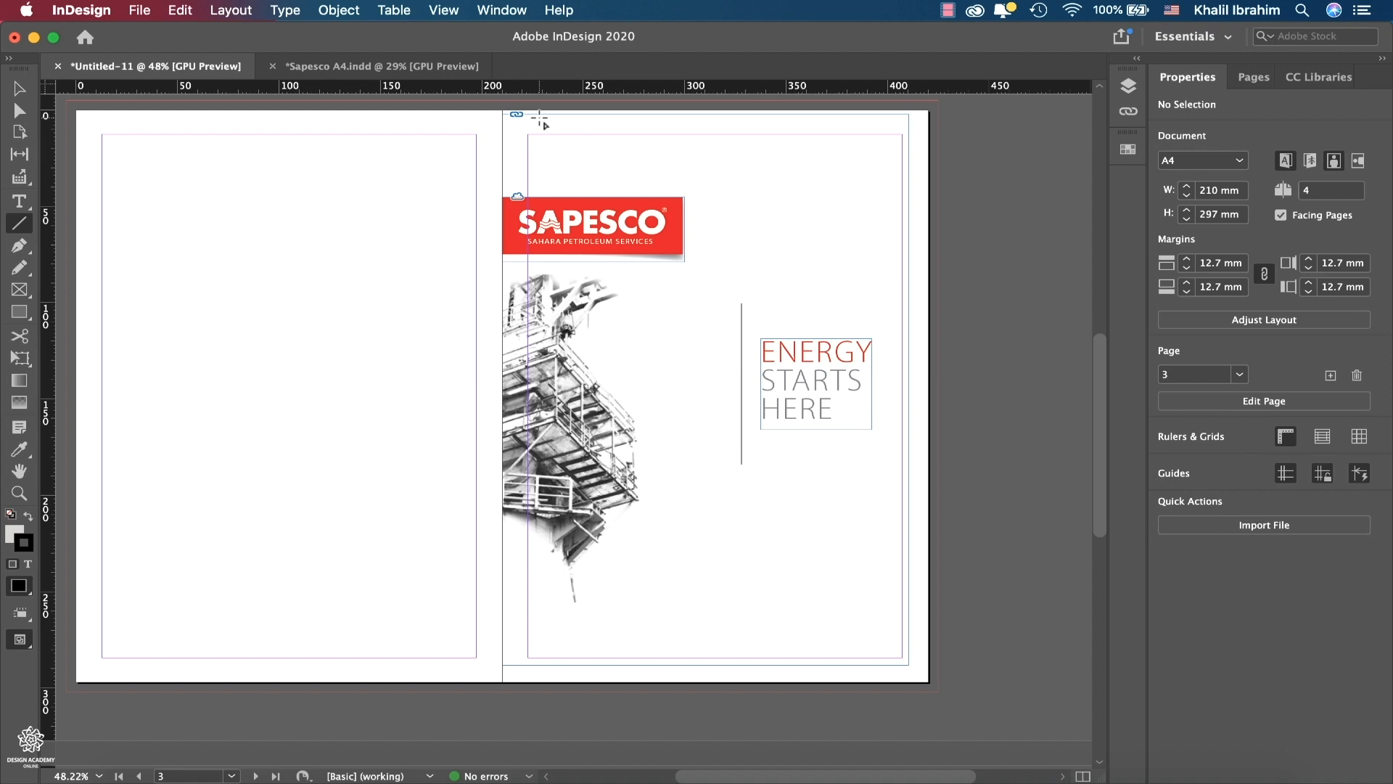
# - Show the spread in Preview mode and shift the rig image slightly down inside its frame
pyautogui.press('w')
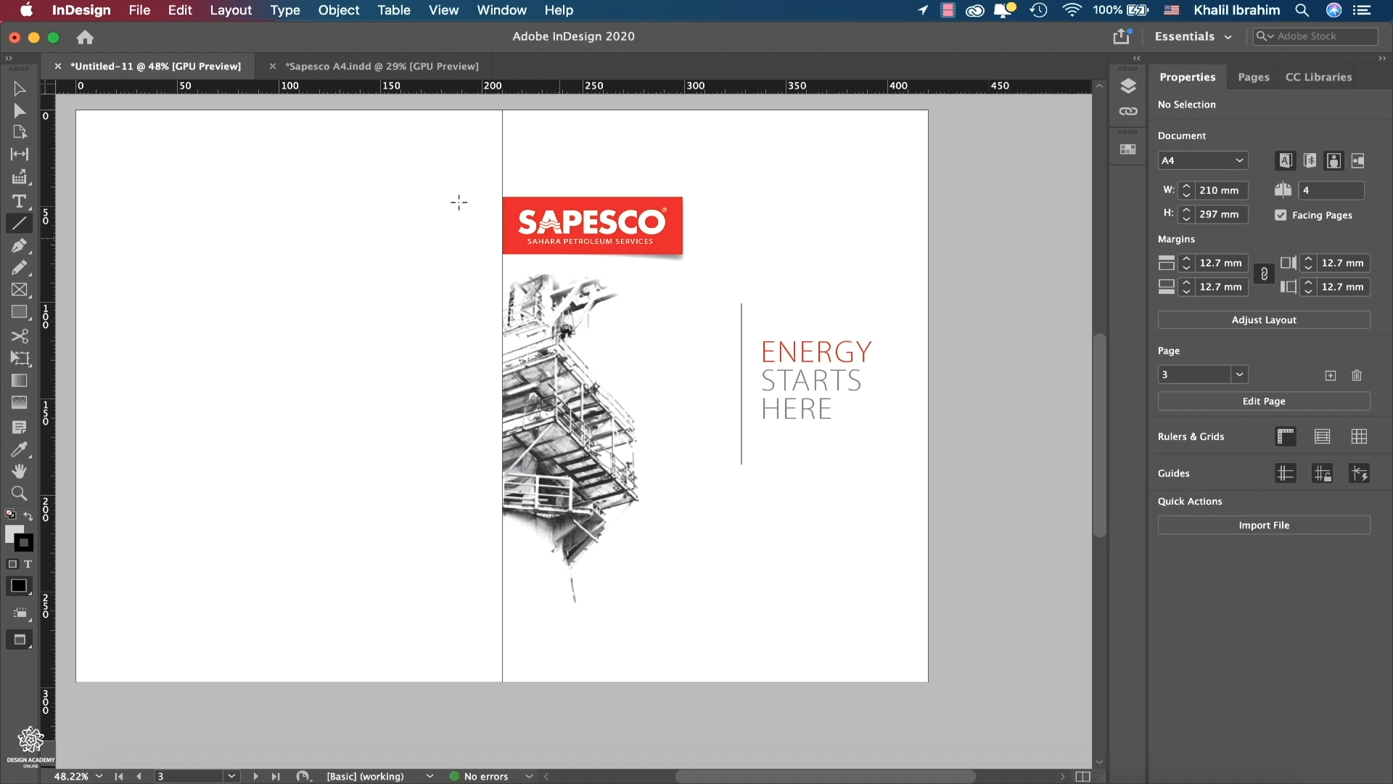
pyautogui.click(20, 88)
pyautogui.click(638, 417)
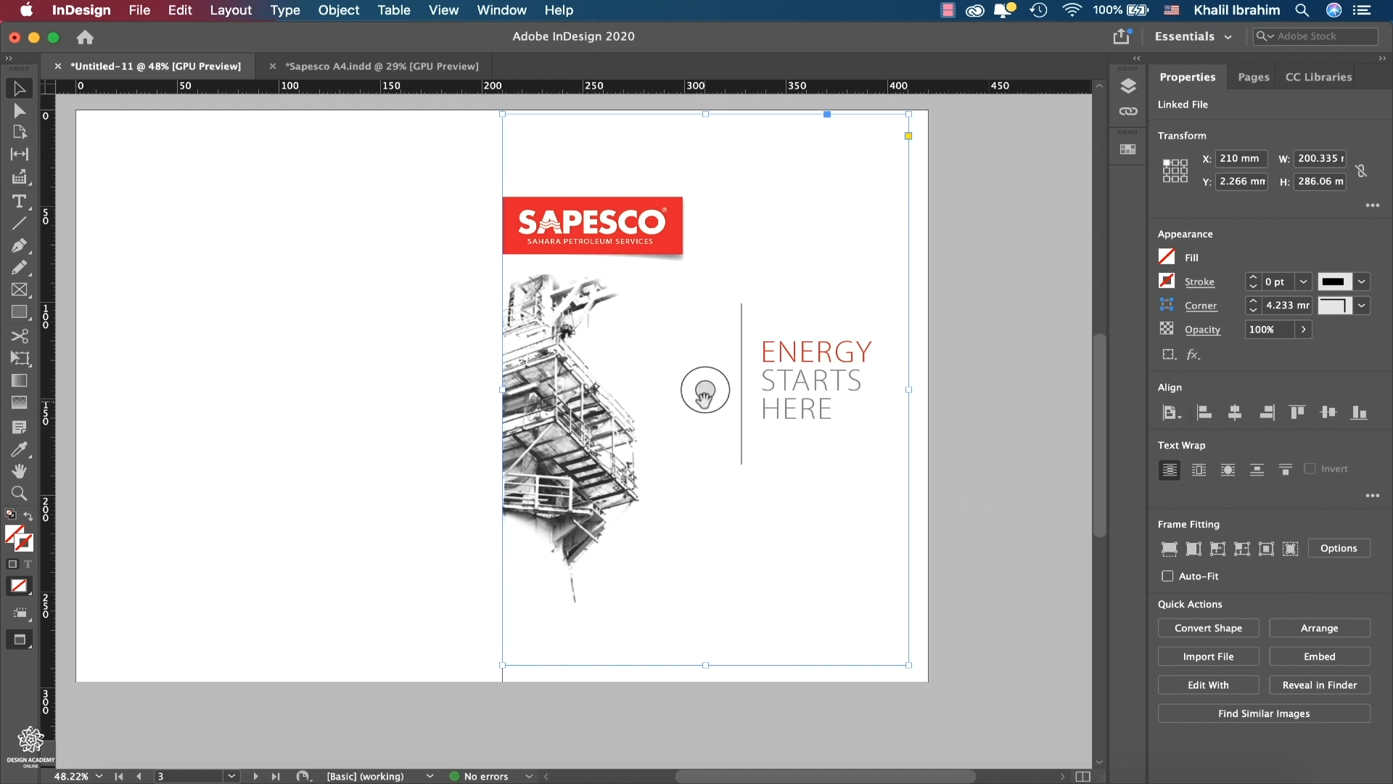
pyautogui.moveTo(703, 395); pyautogui.dragTo(711, 430)
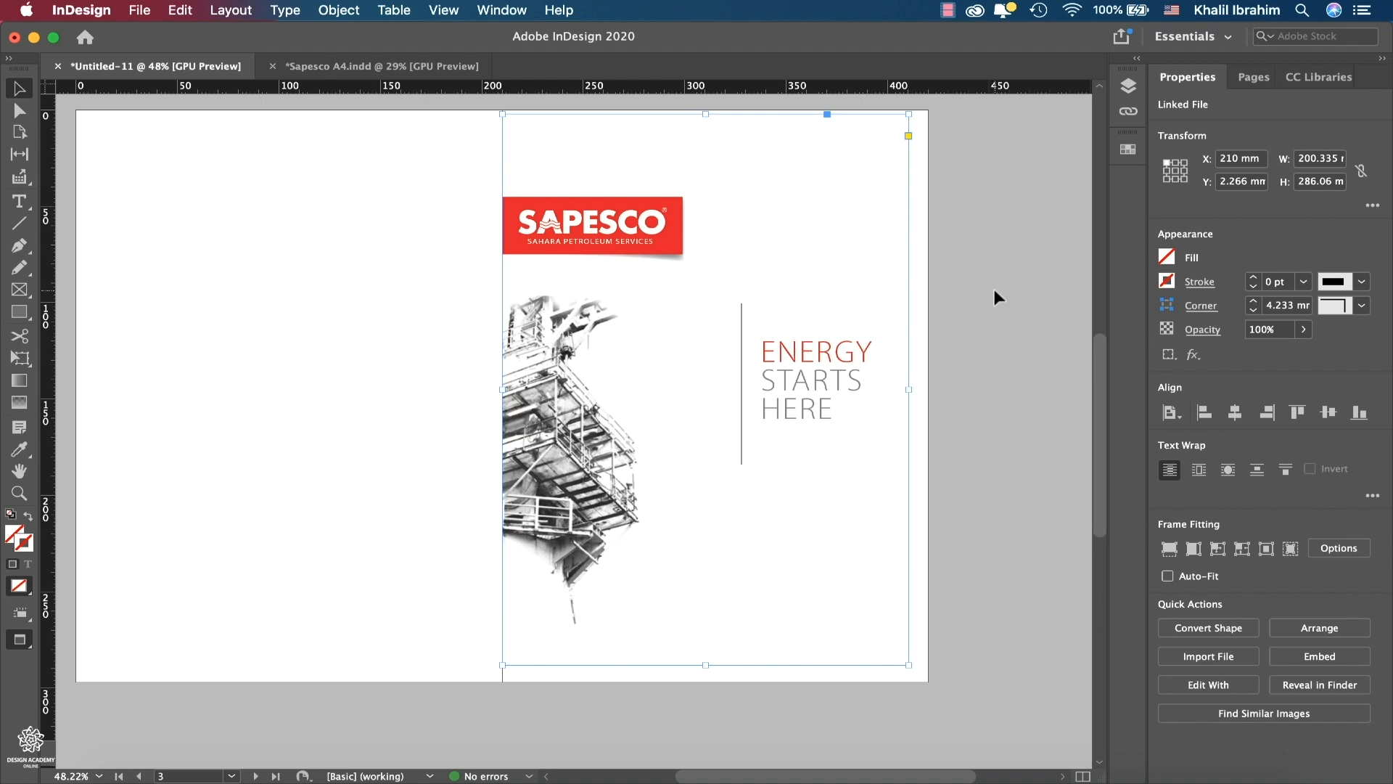
# - Lock the rig illustration on the cover page
pyautogui.moveTo(995, 290); pyautogui.dragTo(723, 432)
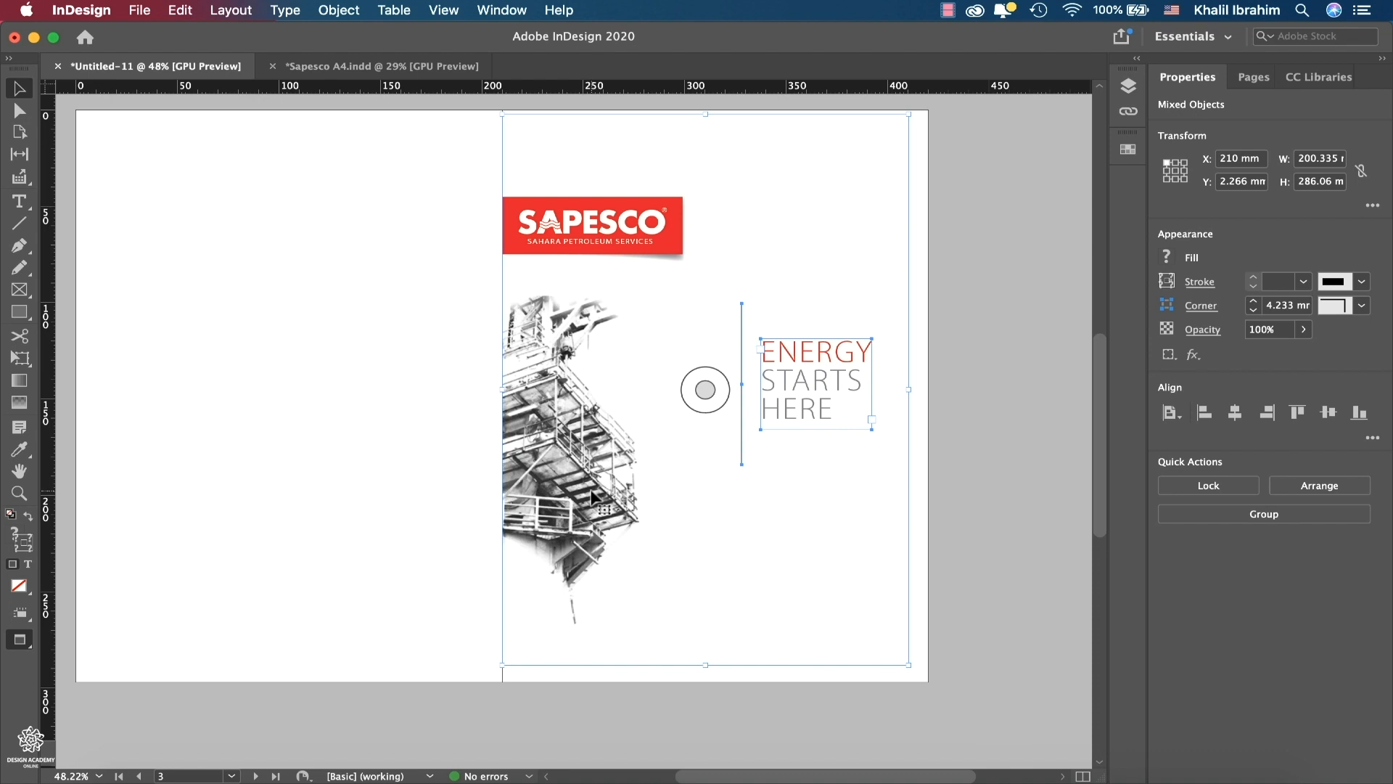
pyautogui.keyDown('shift'); pyautogui.click(595, 494); pyautogui.keyUp('shift')
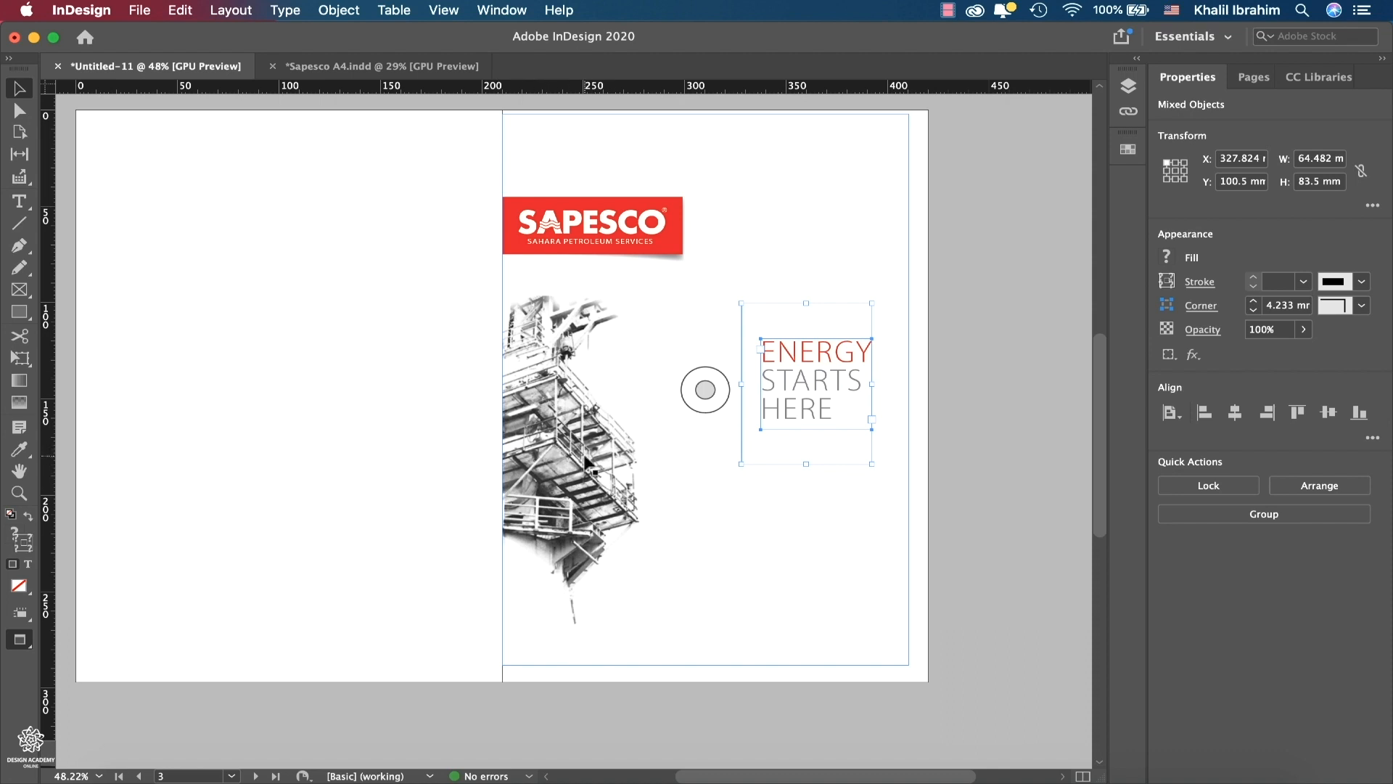
pyautogui.click(587, 462)
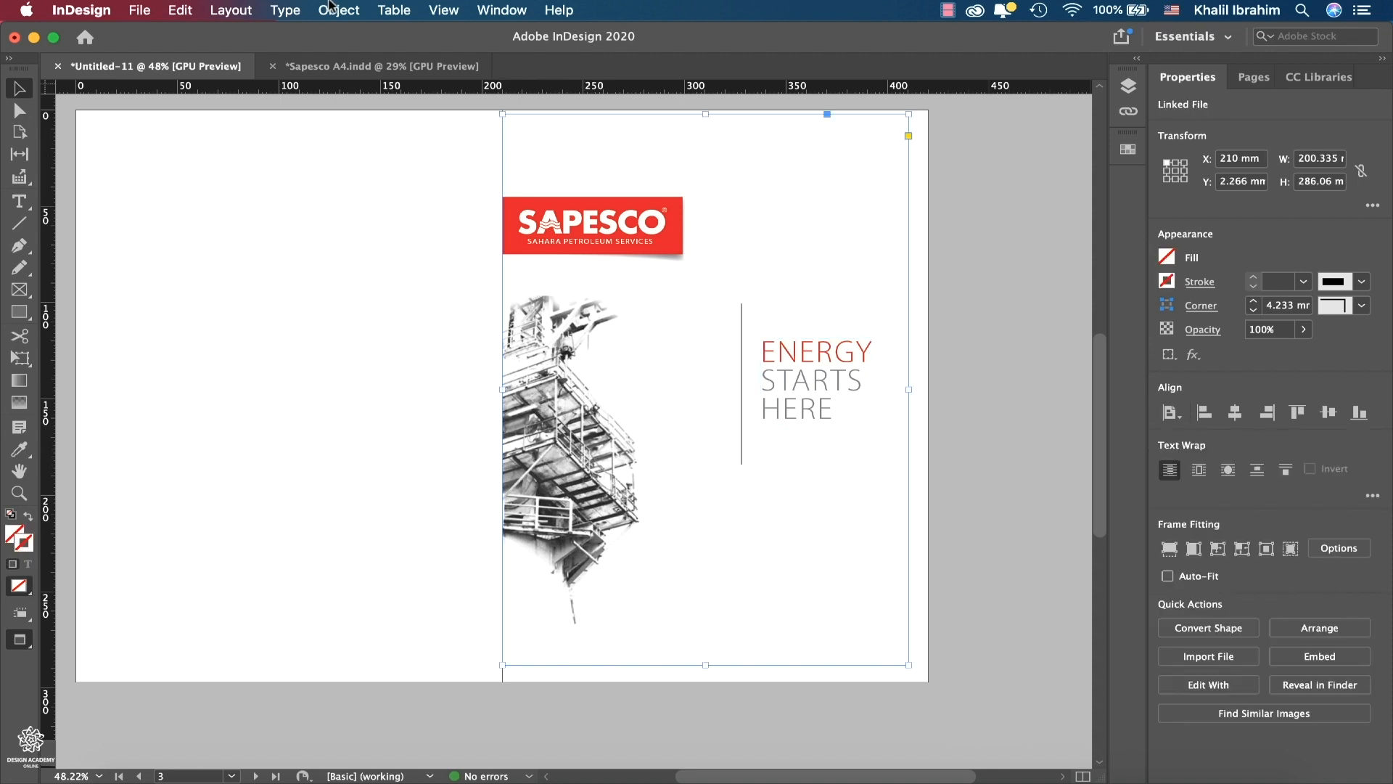
pyautogui.click(330, 9)
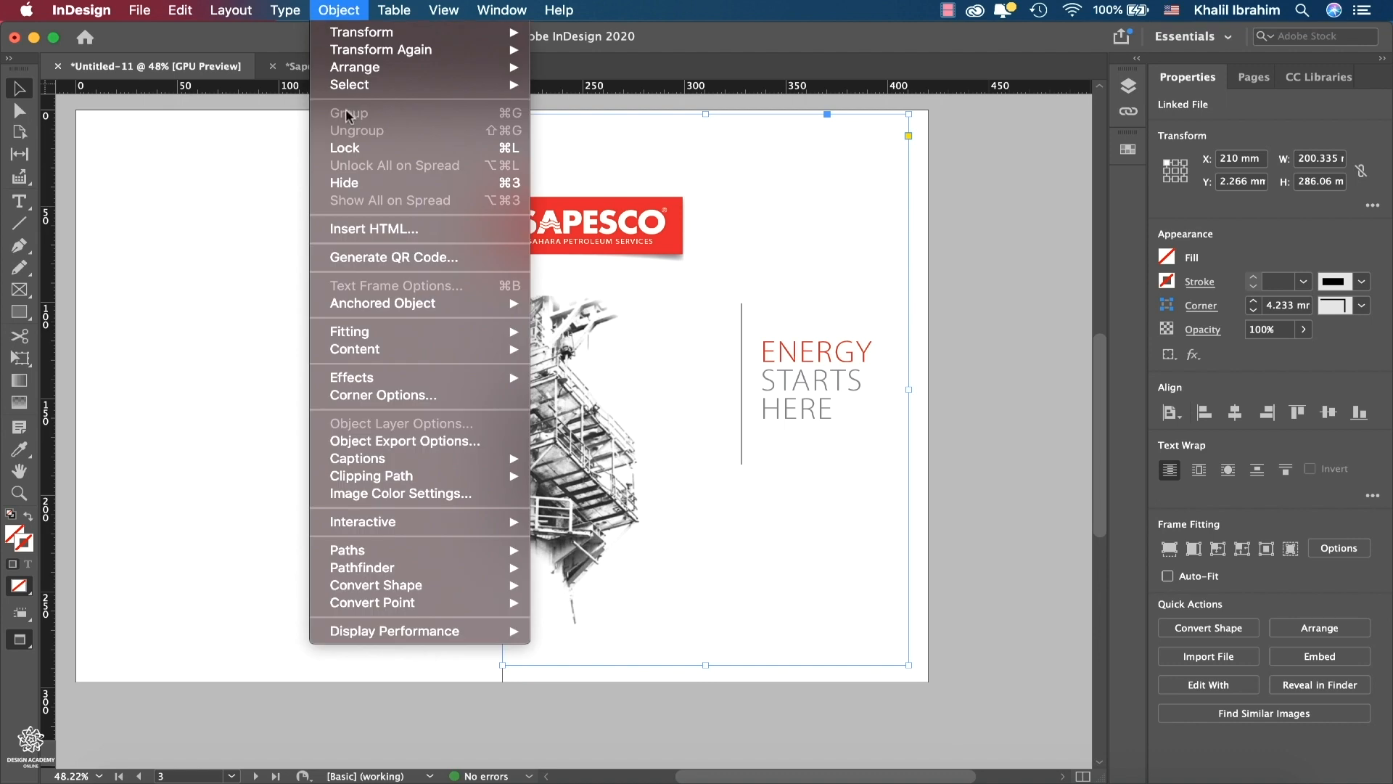
pyautogui.click(358, 150)
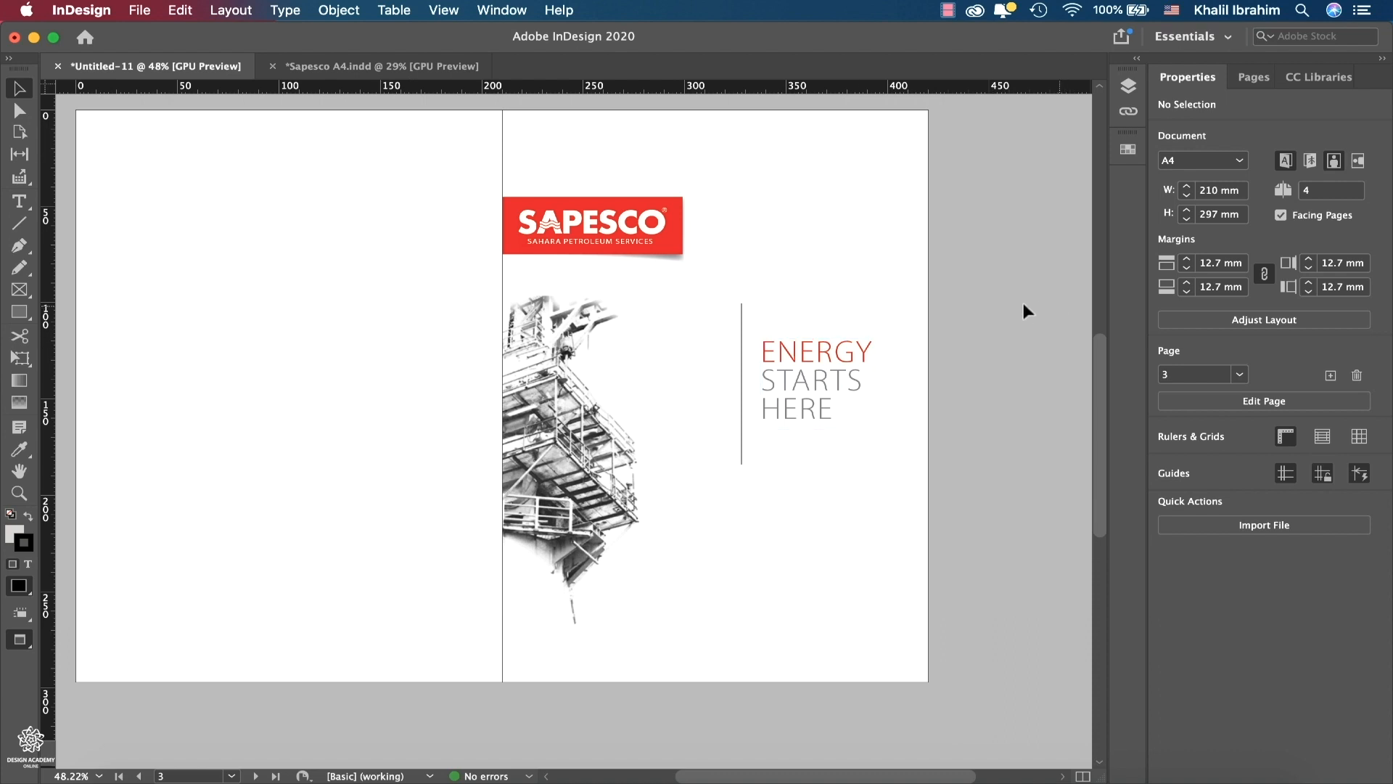
# - Align the vertical line and the ENERGY STARTS HERE title by their vertical centers relative to the selection, and group them
pyautogui.moveTo(1008, 303); pyautogui.dragTo(721, 446)
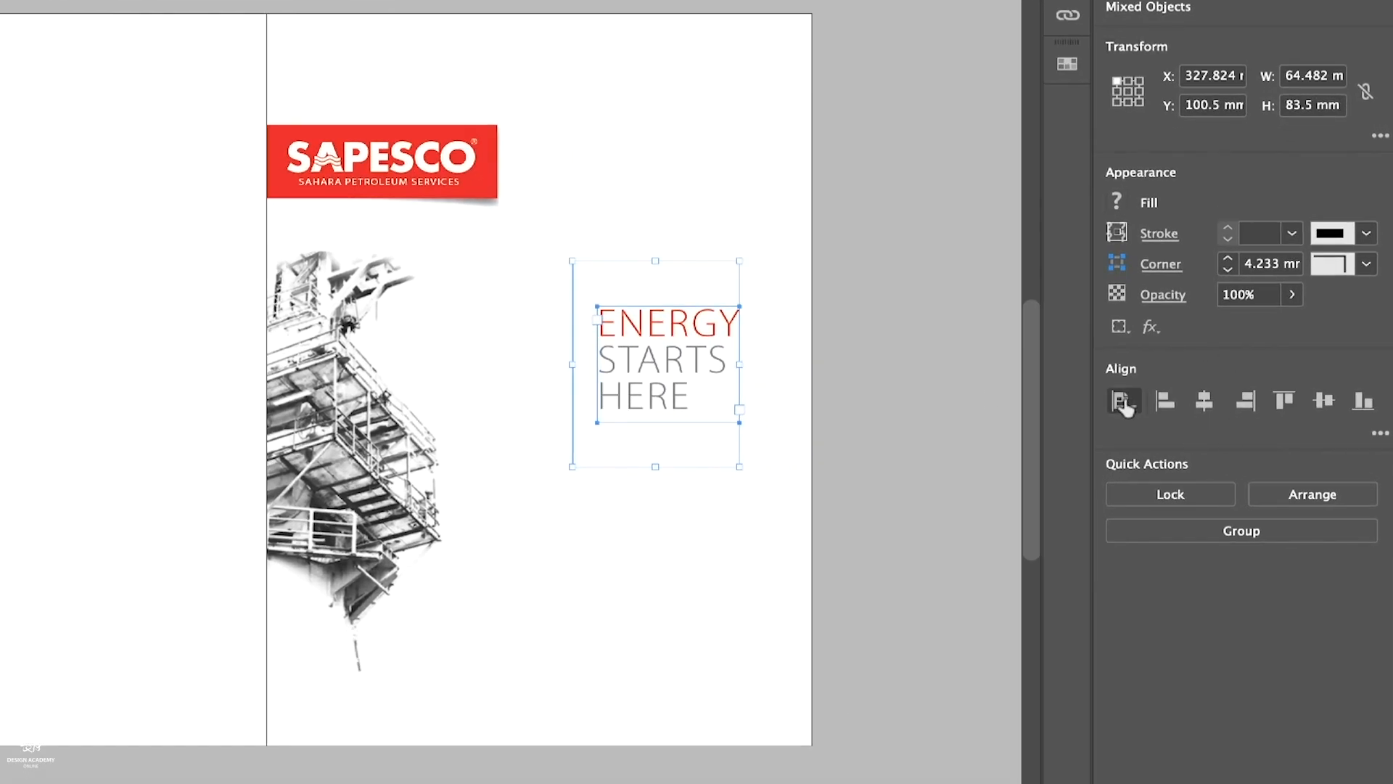
pyautogui.click(1132, 402)
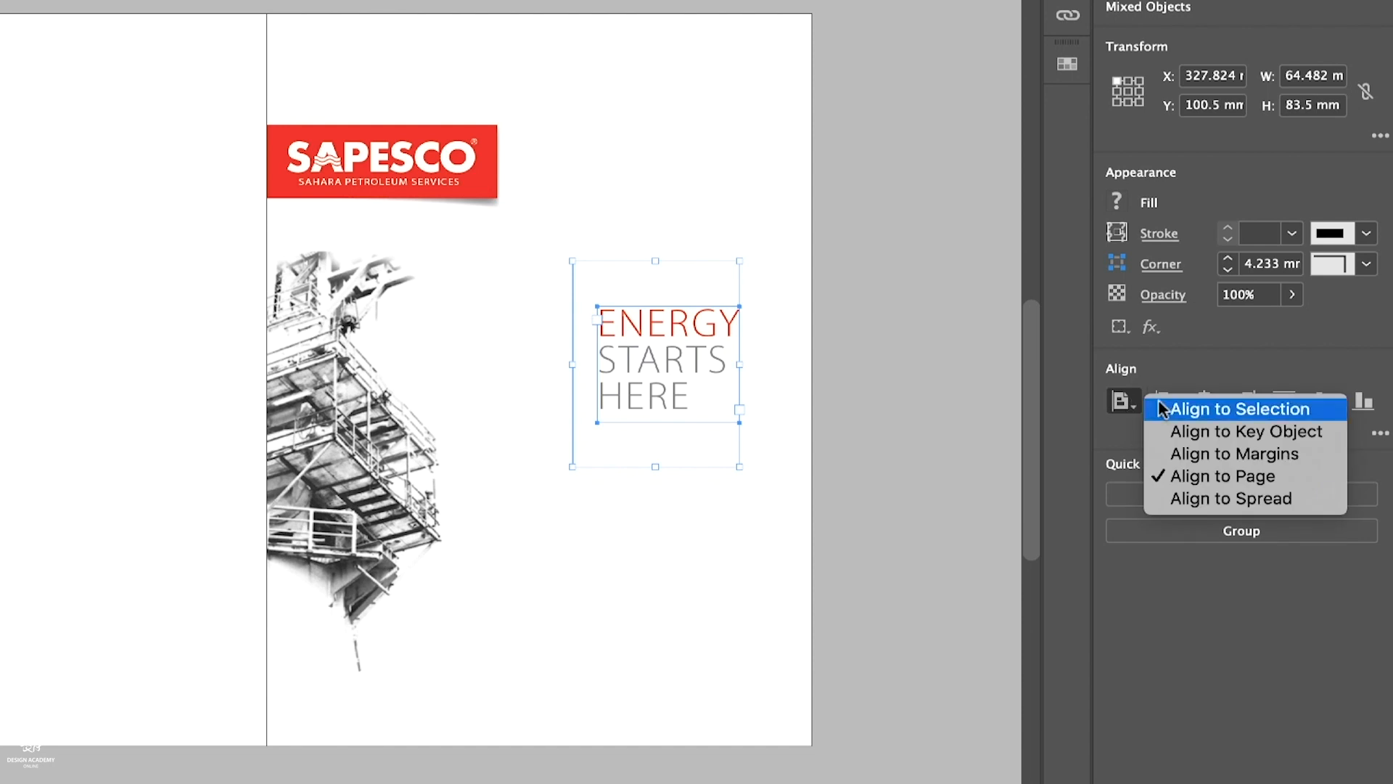
pyautogui.click(1165, 409)
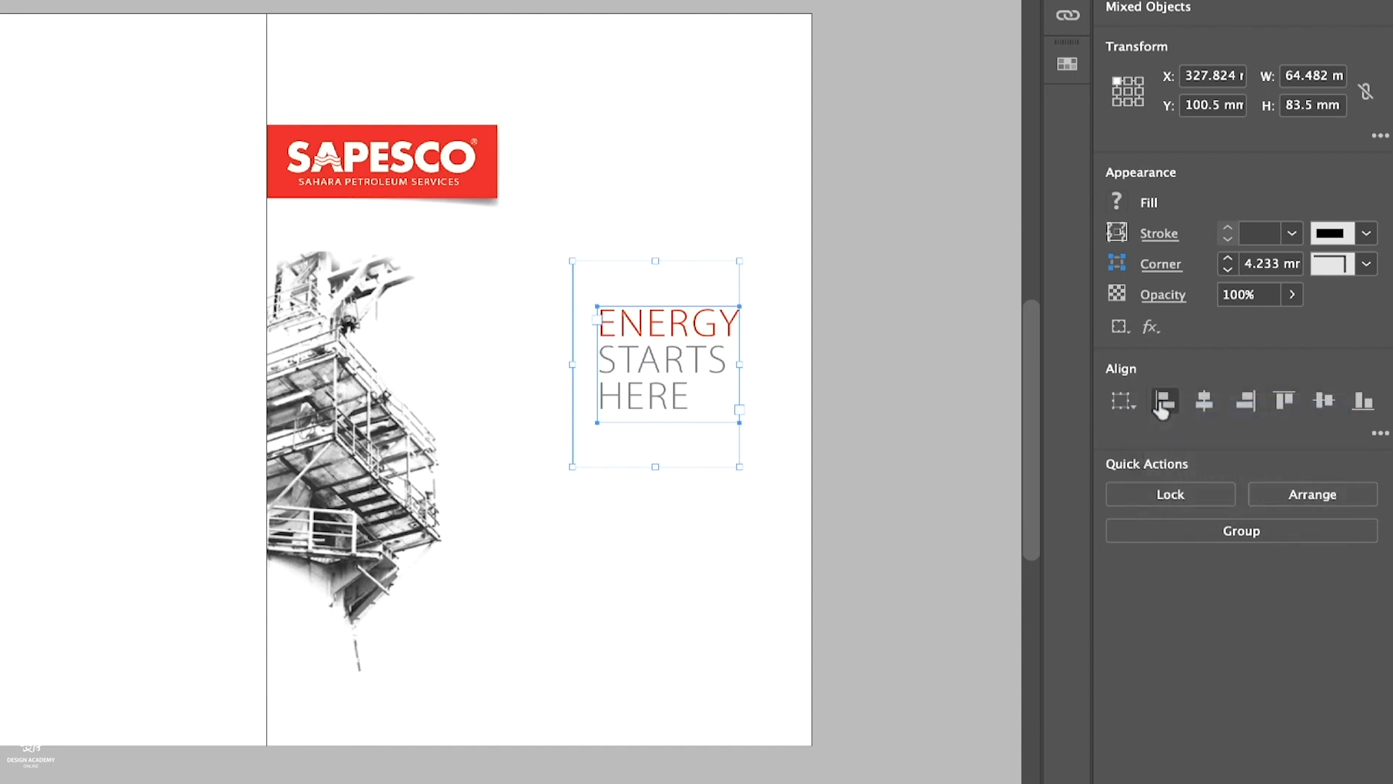
pyautogui.click(1325, 401)
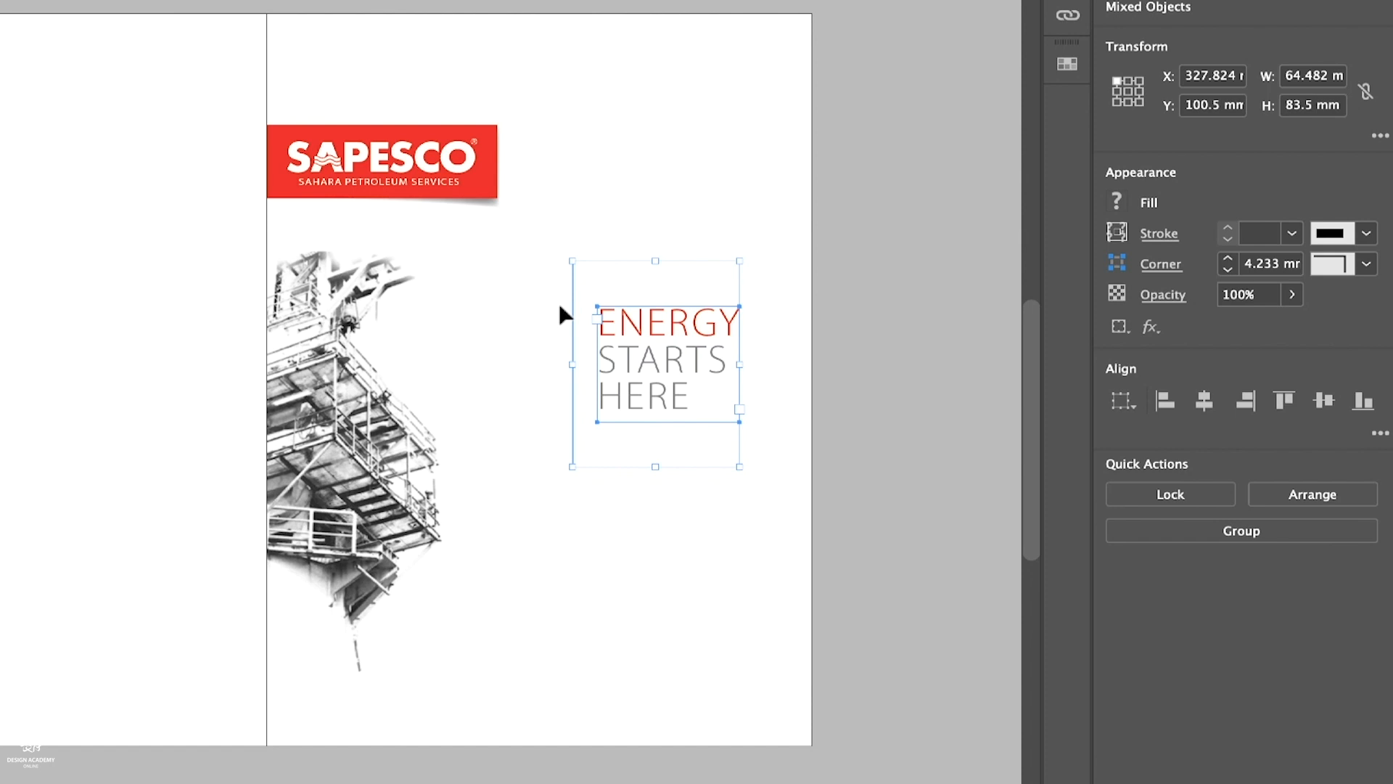
pyautogui.hotkey('ctrl', 'g')
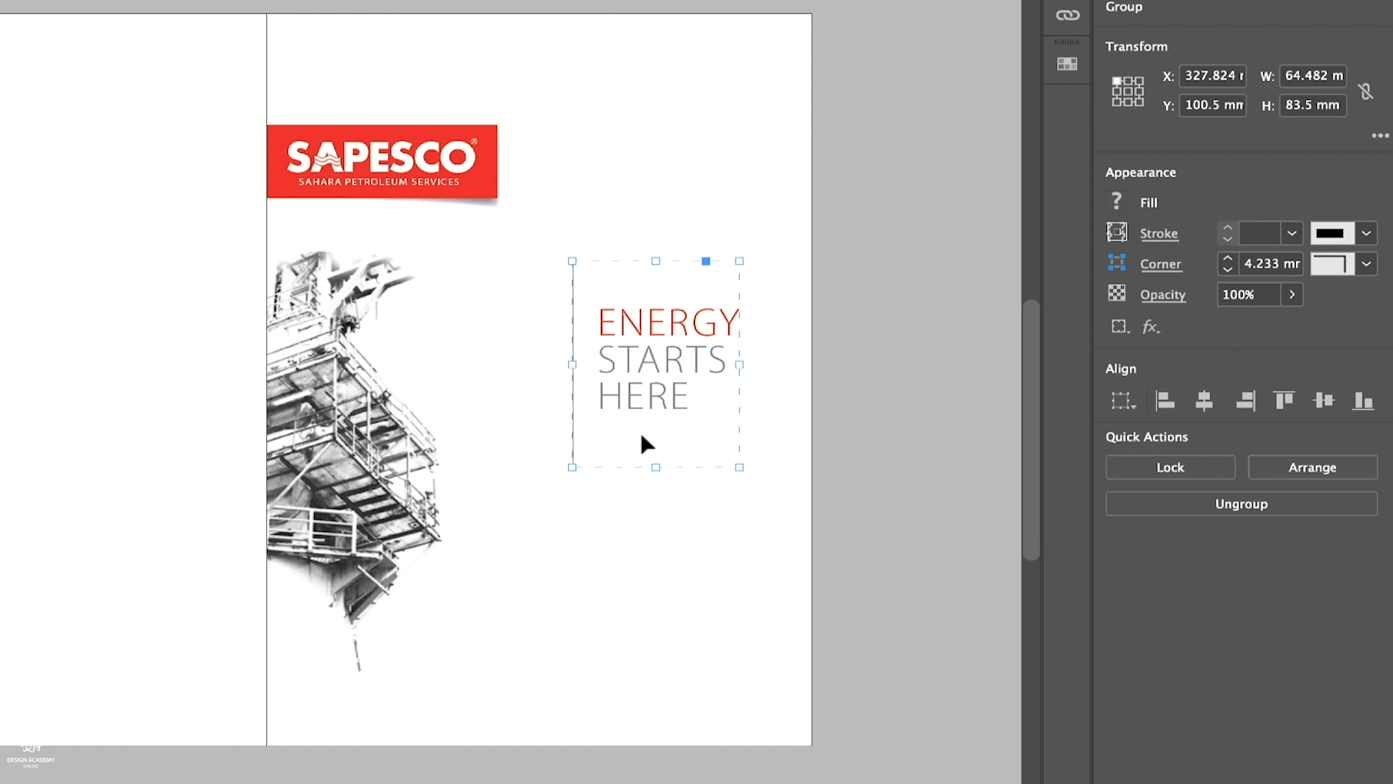
# - Move the grouped line and title slightly up and to the right on the cover page, and deselect the group
pyautogui.click(58, 9)
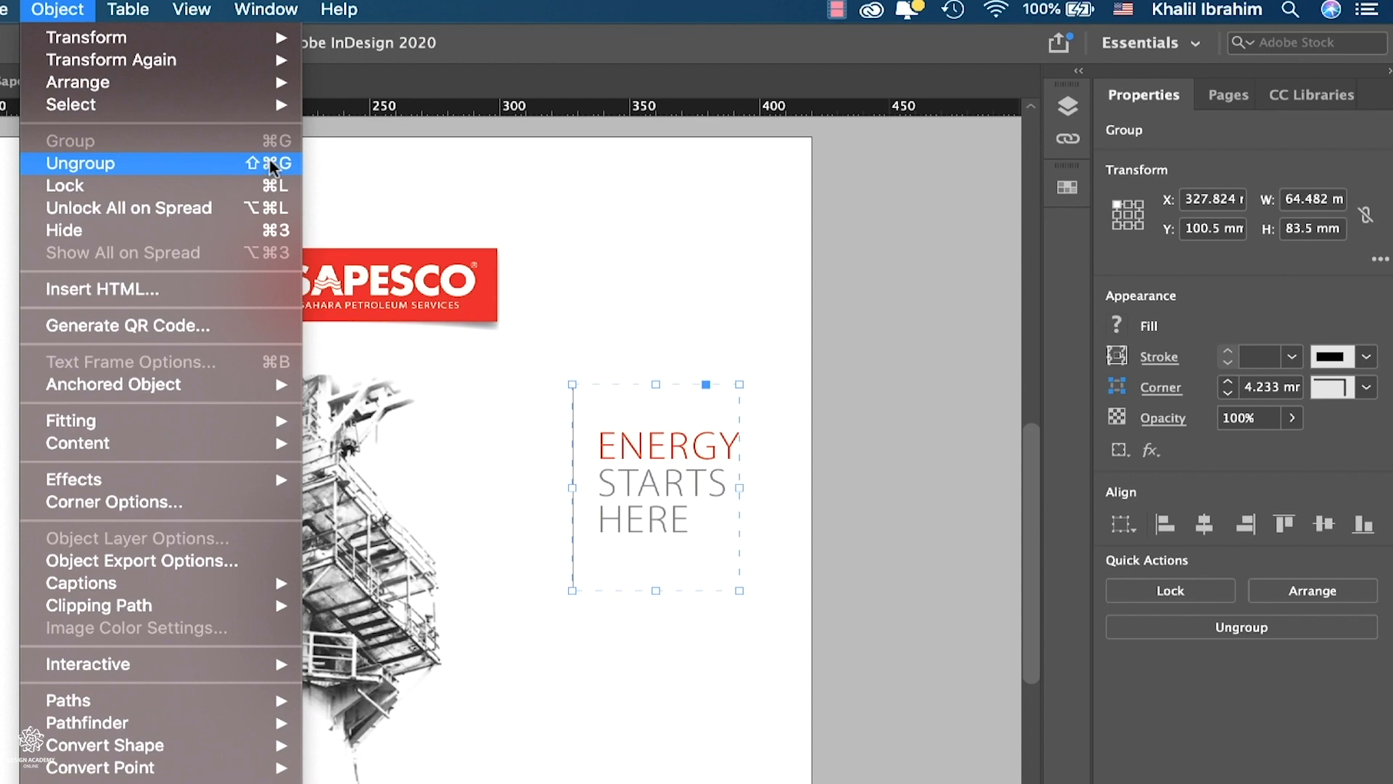
pyautogui.click(794, 336)
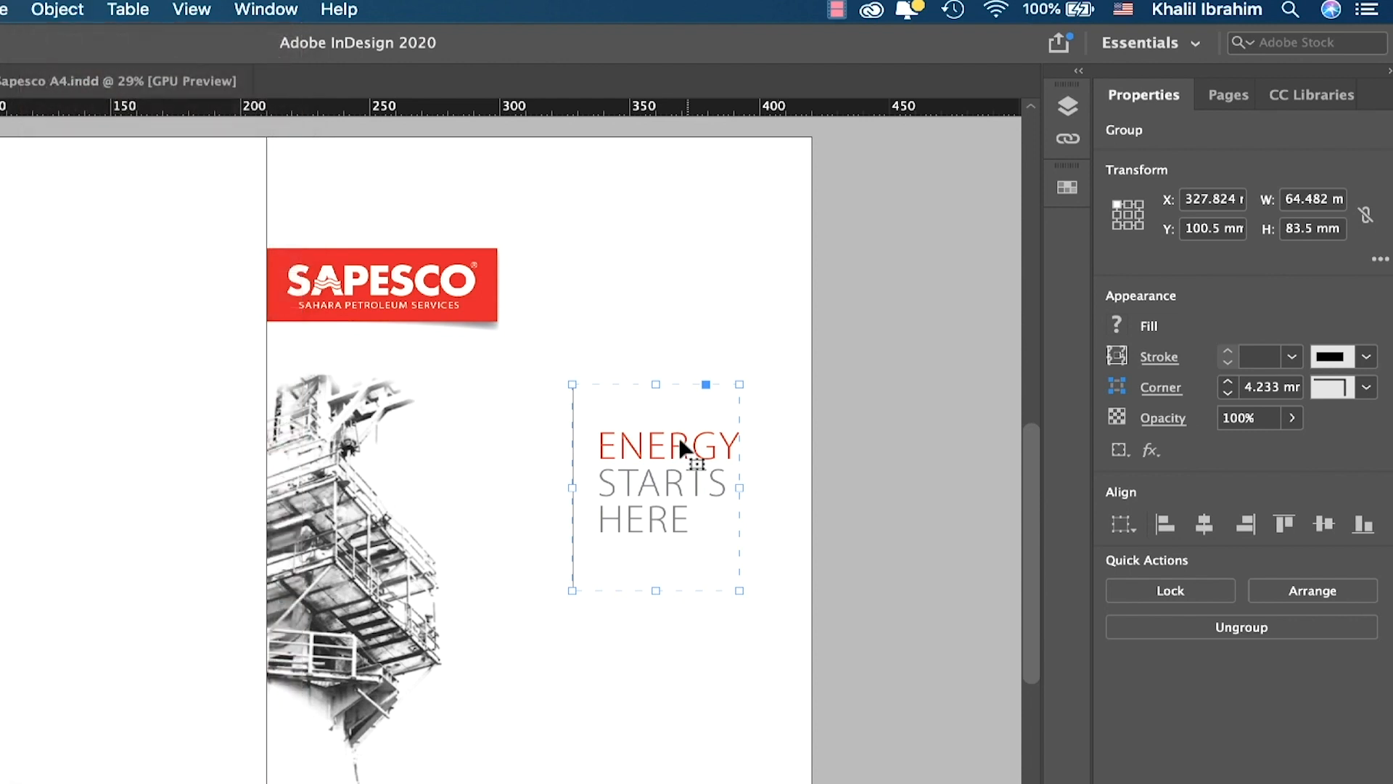
pyautogui.moveTo(687, 450)
pyautogui.mouseDown()
pyautogui.moveTo(681, 422)
pyautogui.moveTo(669, 433)
pyautogui.moveTo(710, 441)
pyautogui.moveTo(692, 433)
pyautogui.mouseUp()
pyautogui.click(701, 664)
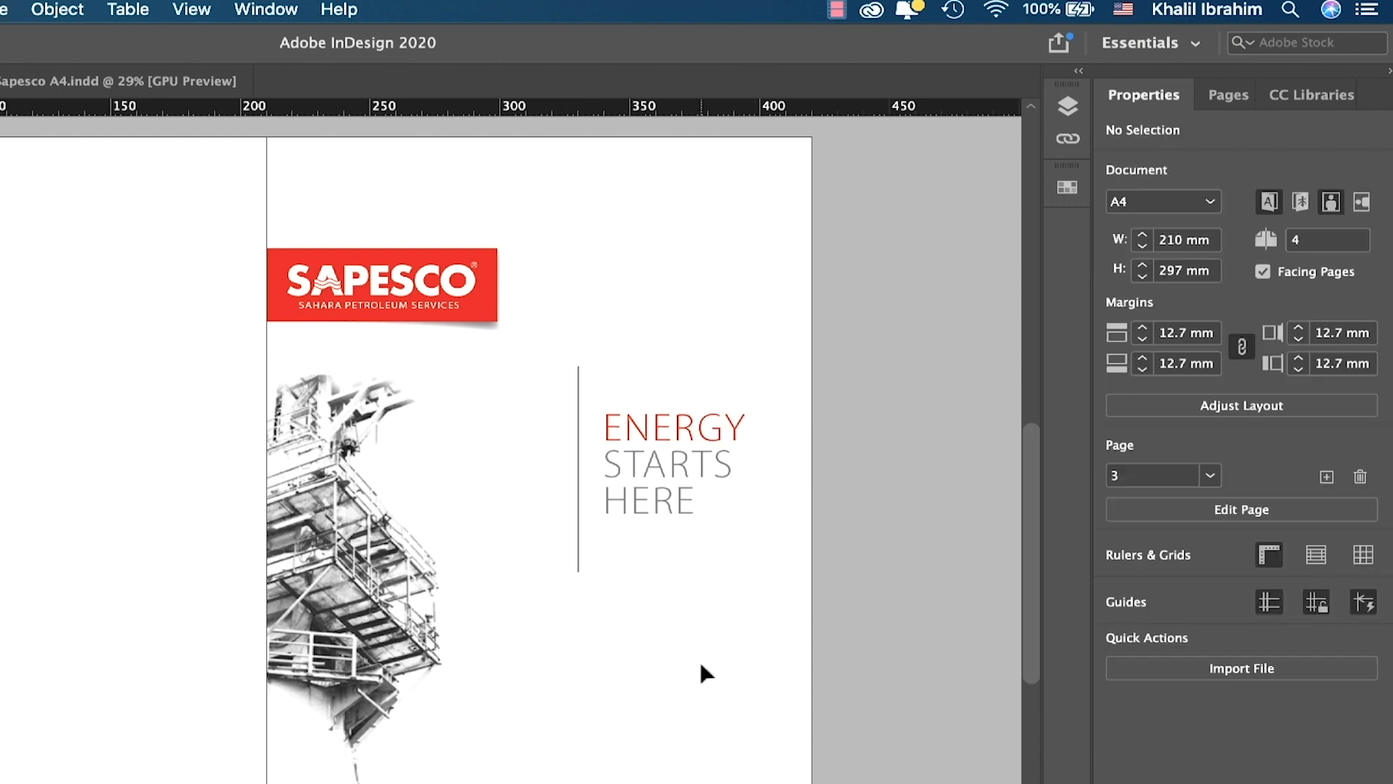
# - Shorten the vertical line from both ends to about 70.5 mm
pyautogui.click(580, 545)
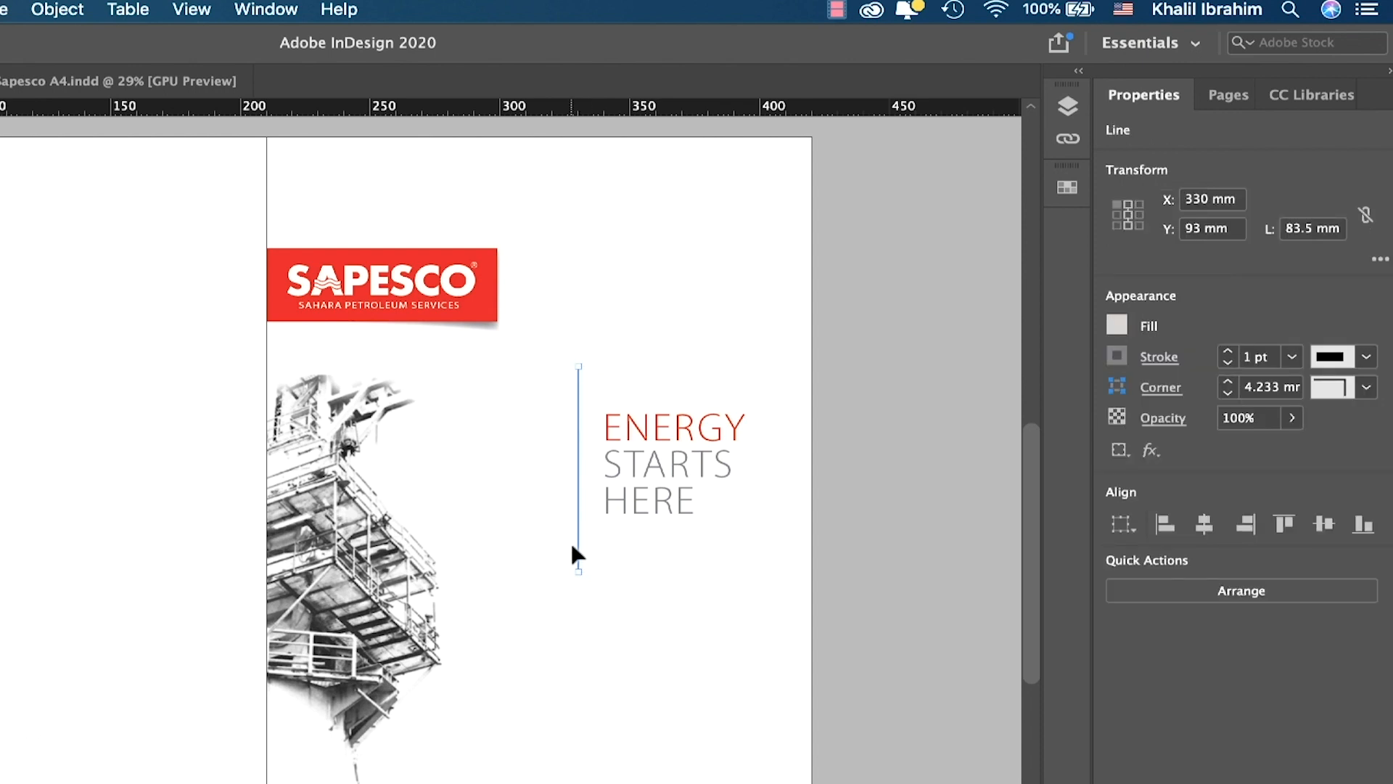
pyautogui.moveTo(577, 571); pyautogui.dragTo(577, 544)
pyautogui.moveTo(578, 365); pyautogui.dragTo(579, 377)
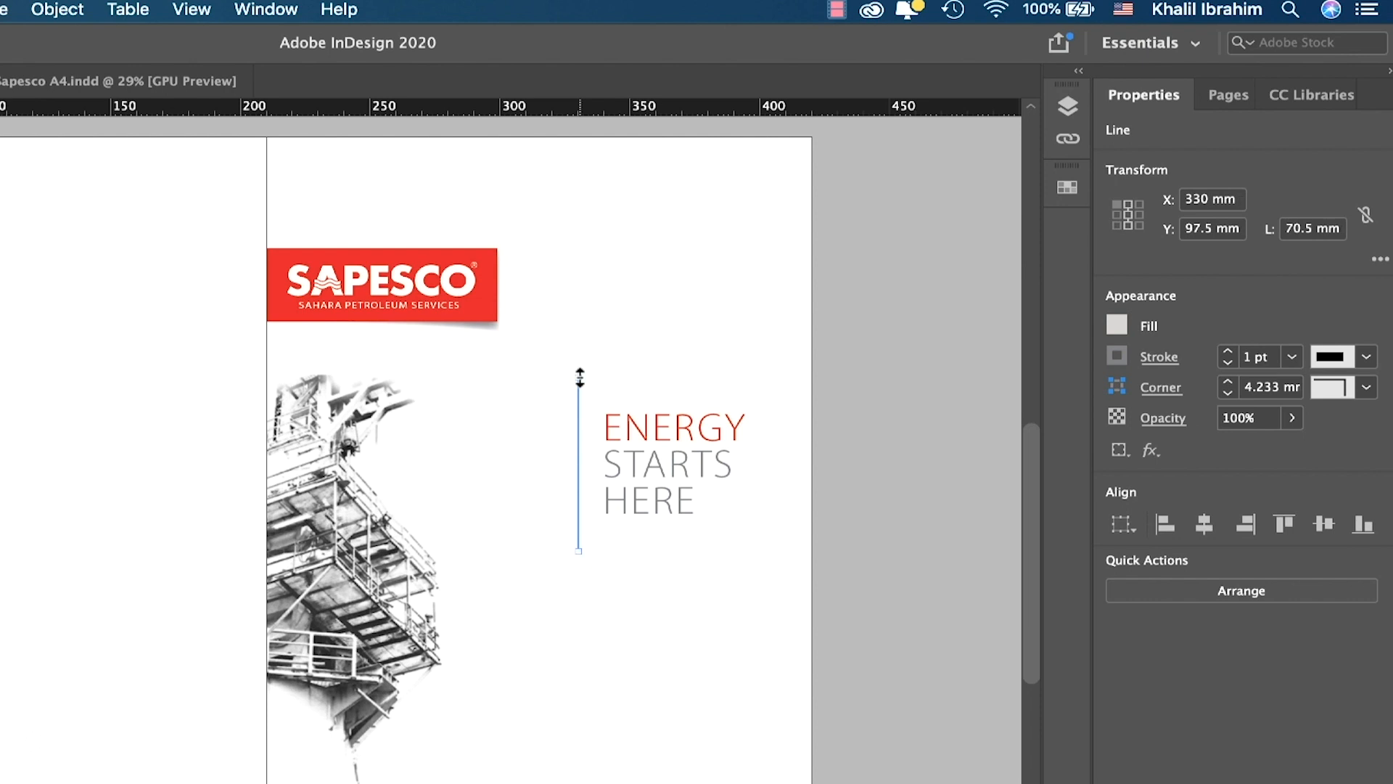
# - Align the title and the shortened line by their vertical centers and nudge both left to X 327.5 mm
pyautogui.click(636, 465)
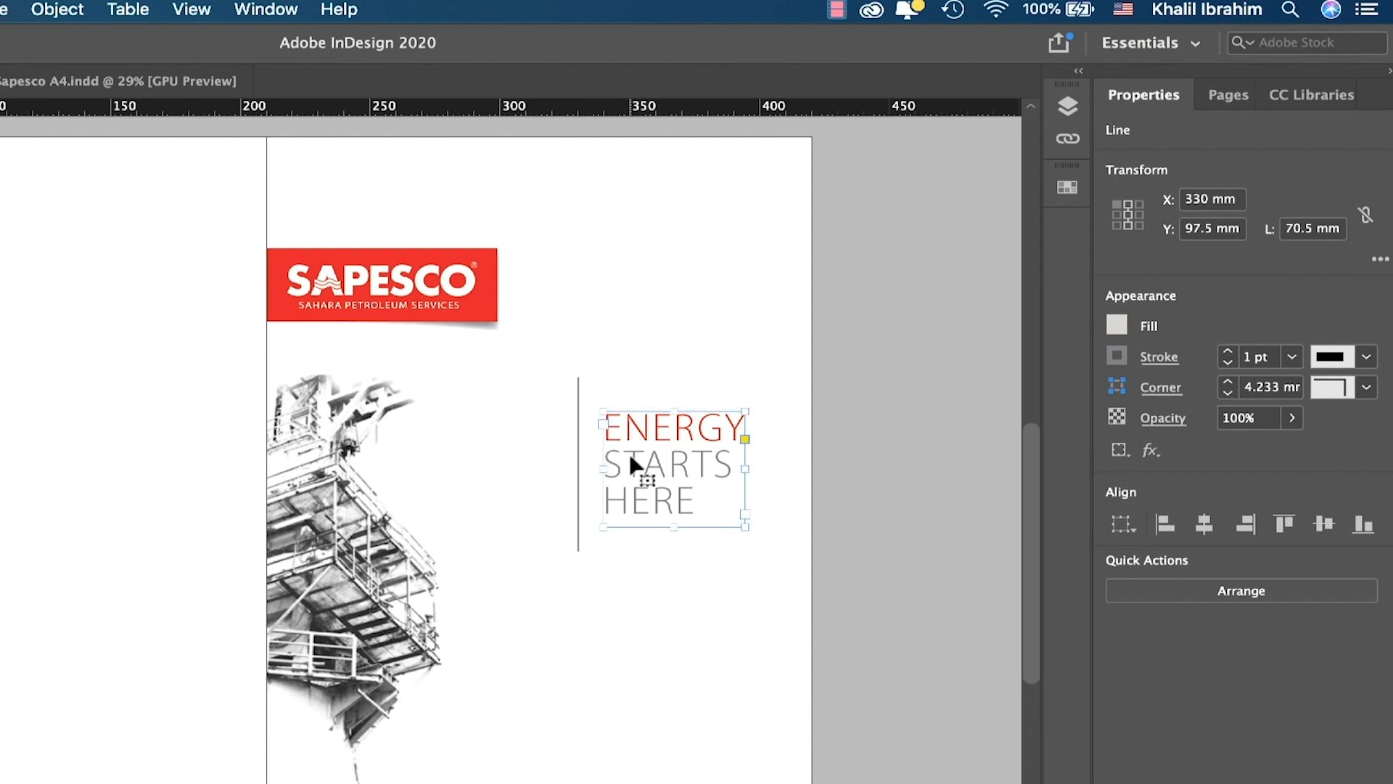
pyautogui.keyDown('shift'); pyautogui.click(579, 463); pyautogui.keyUp('shift')
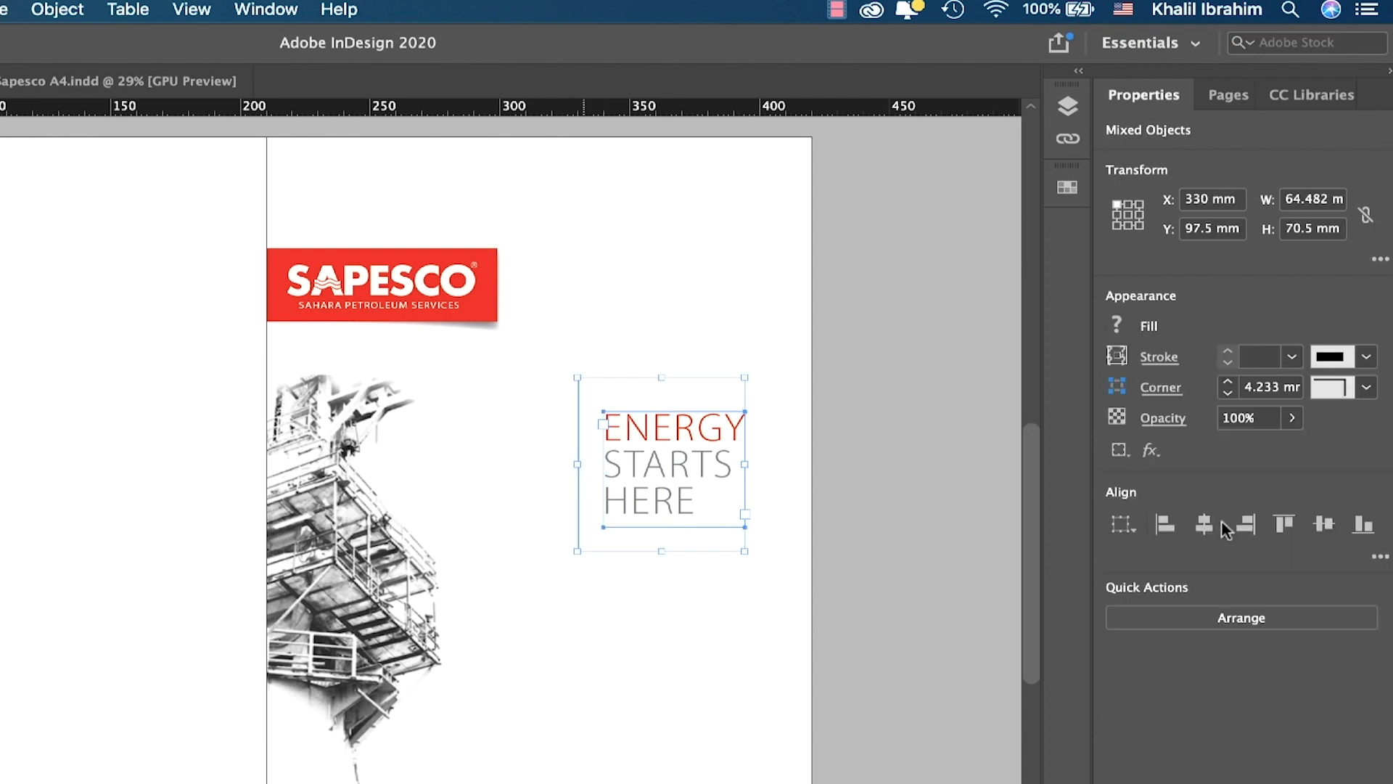
pyautogui.click(1324, 525)
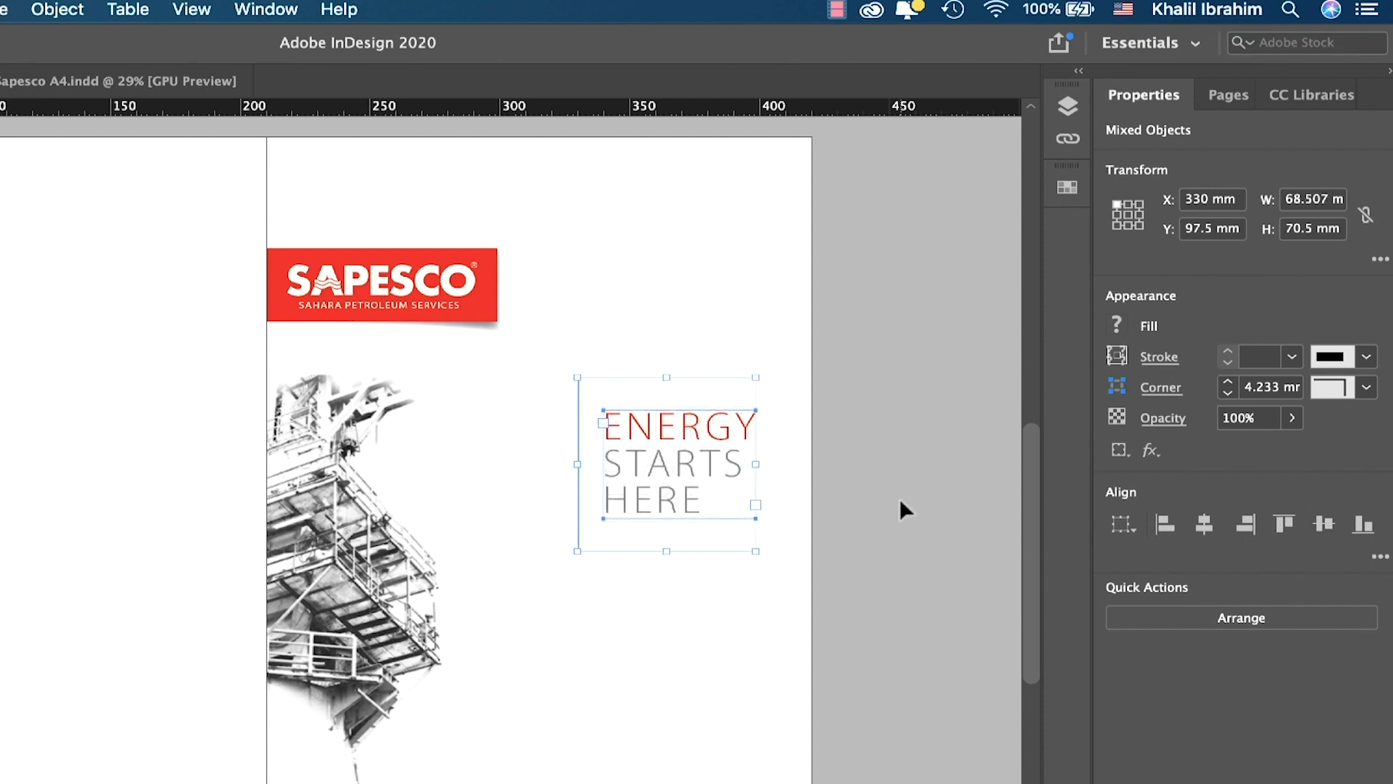
pyautogui.press('Left')
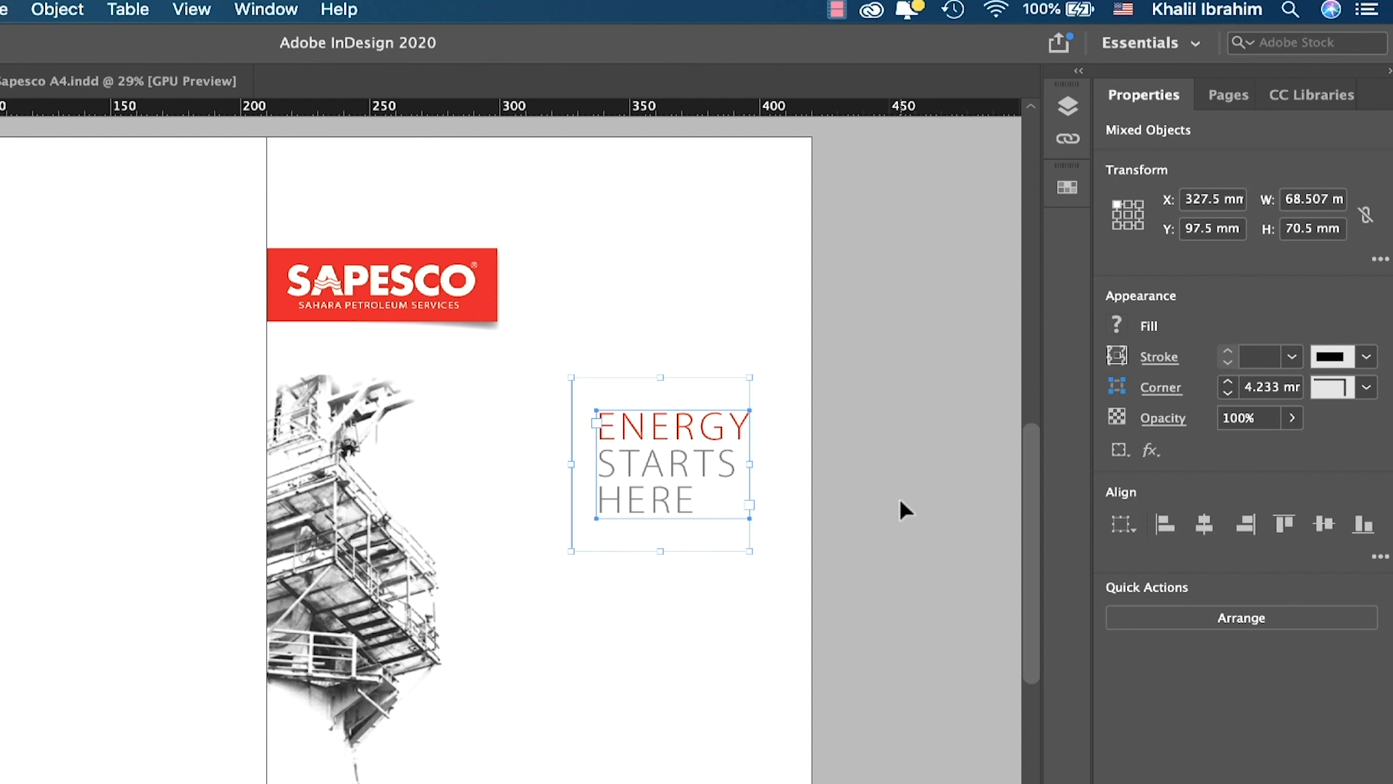
pyautogui.press('Right')
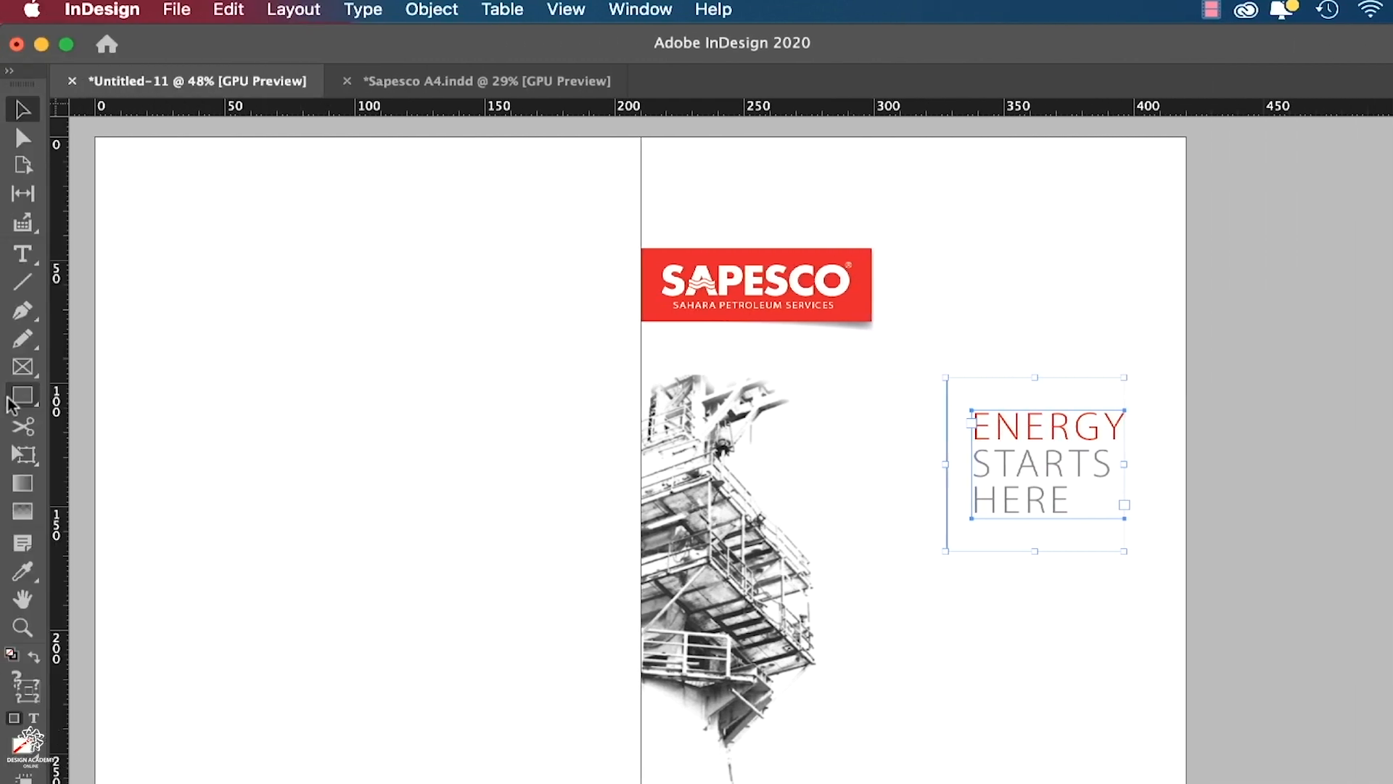
# - Draw a rectangle about 15.5 by 4 mm over the rig illustration at the cover's inner edge and set its stroke to 0 pt
pyautogui.click(26, 398)
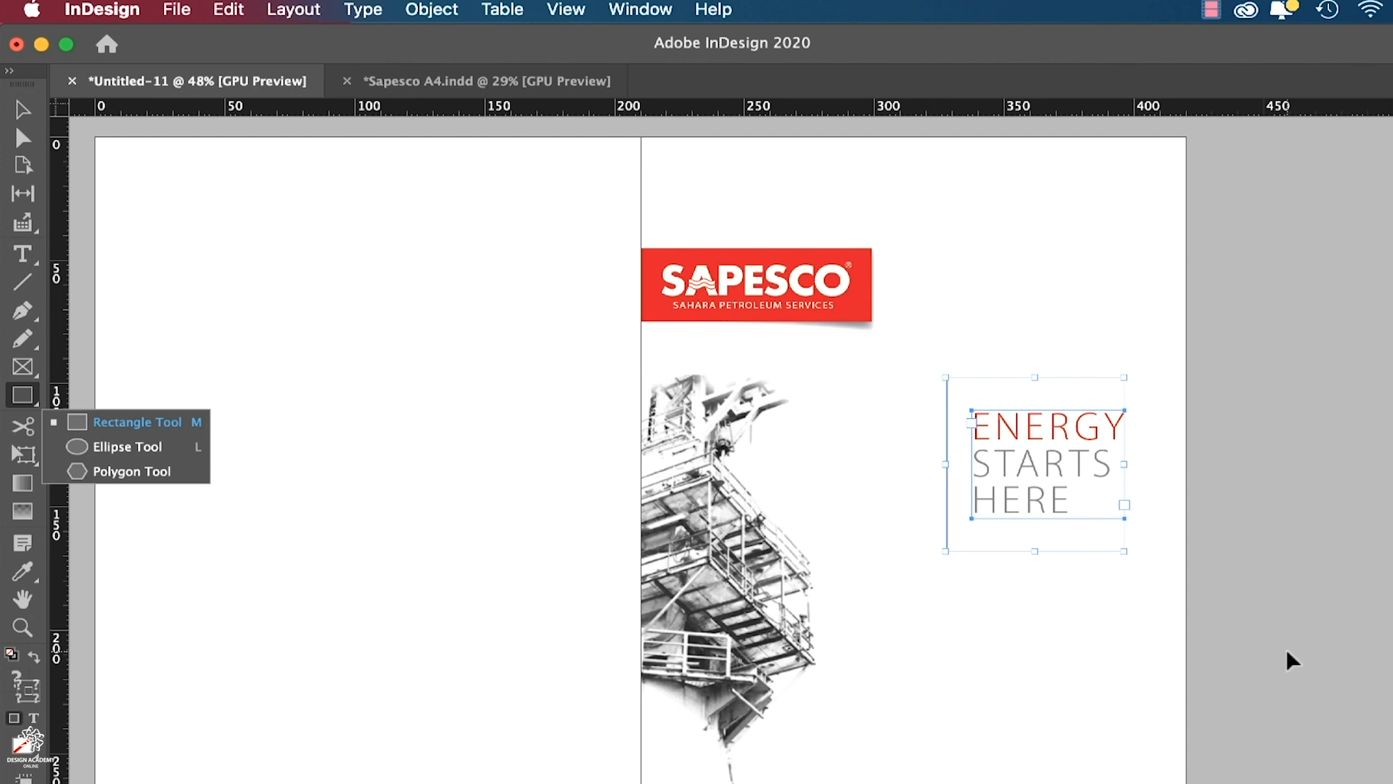
pyautogui.keyDown('super'); pyautogui.click(1288, 651); pyautogui.keyUp('super')
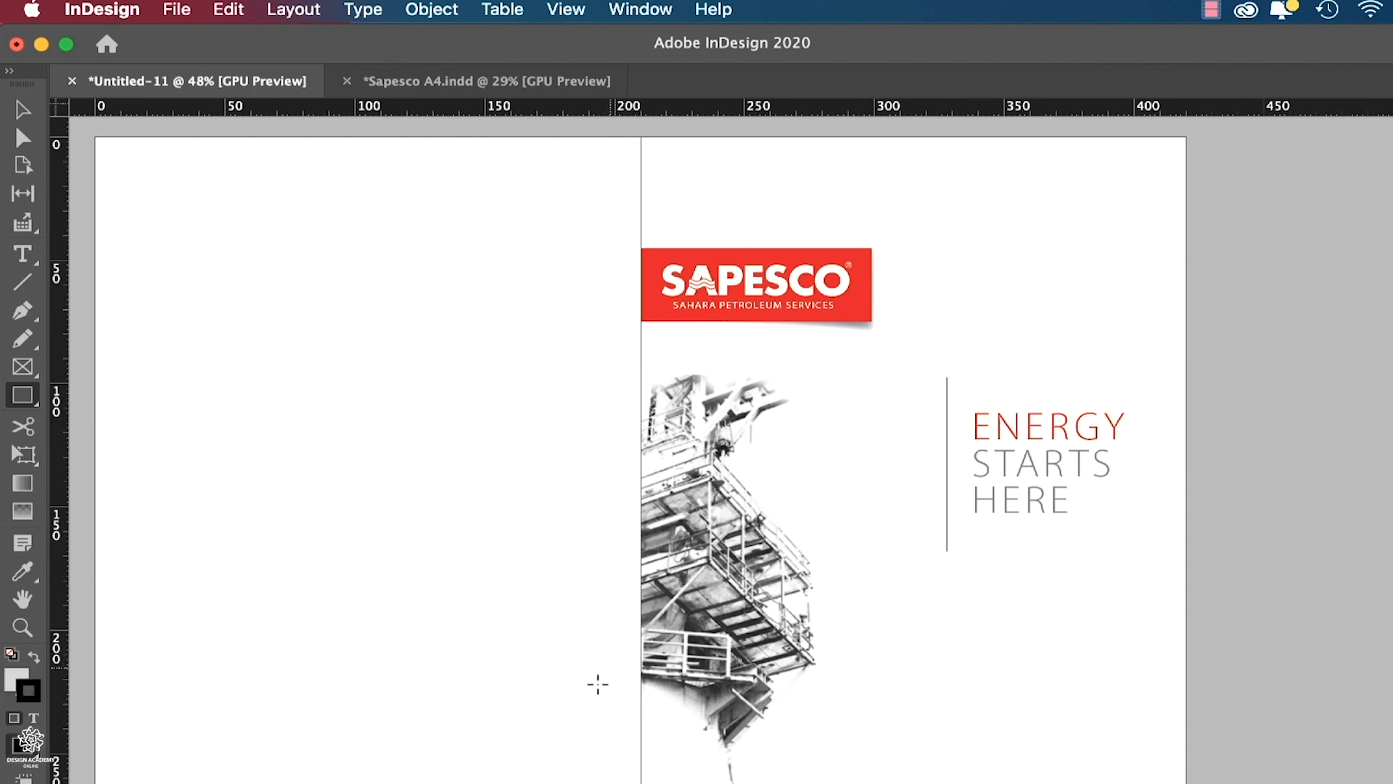
pyautogui.moveTo(643, 622); pyautogui.dragTo(682, 634)
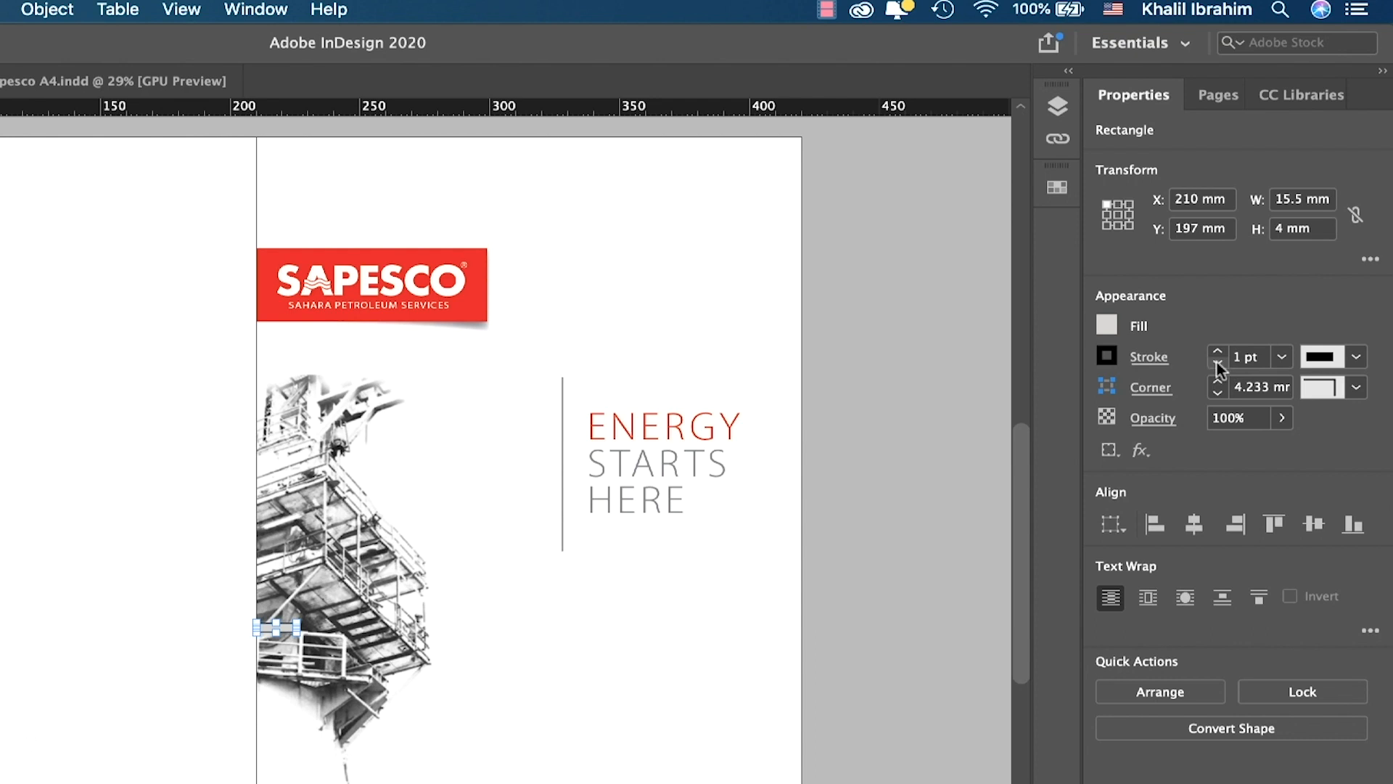
pyautogui.click(1216, 362)
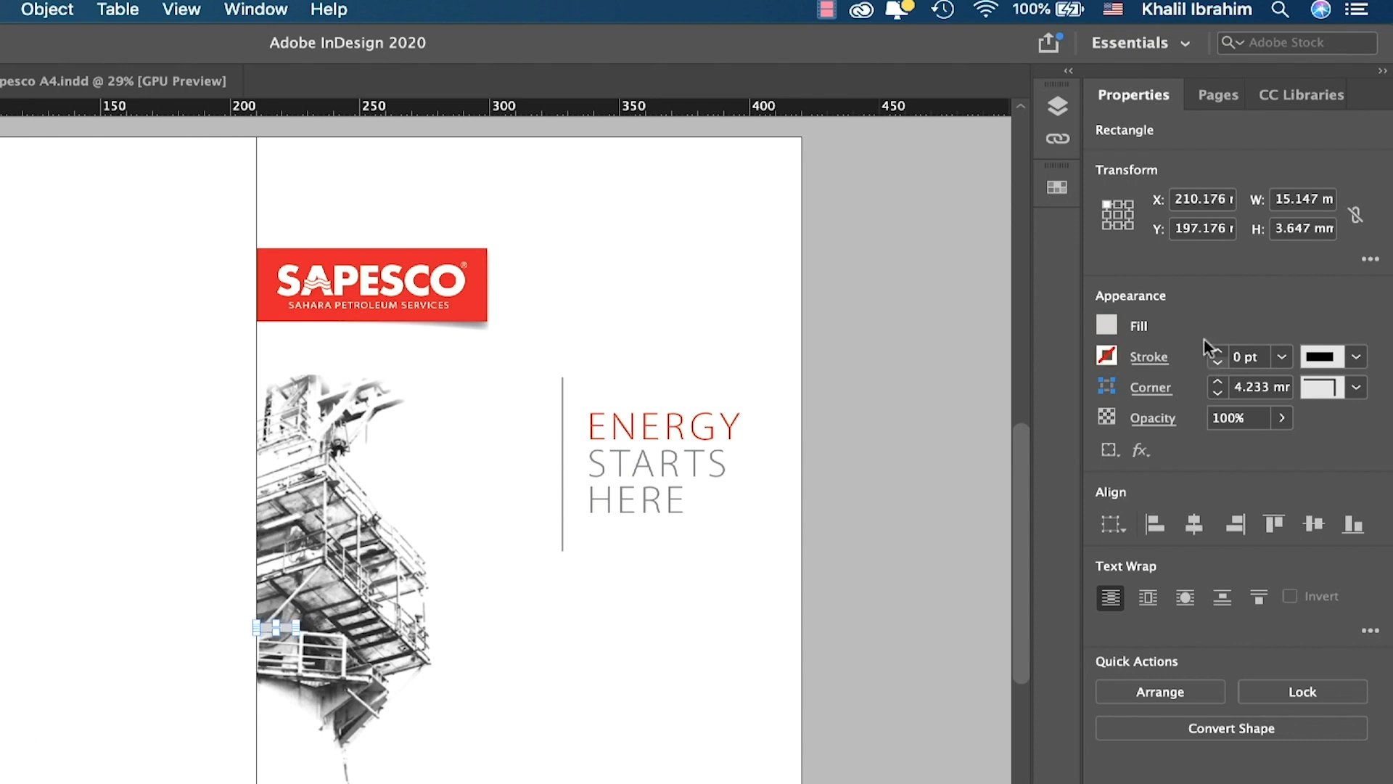
# - Fill the small bar with the c5m100y100k0 copy swatch and place a duplicate on the back page at X 0 mm, Y 273 mm
pyautogui.click(1108, 323)
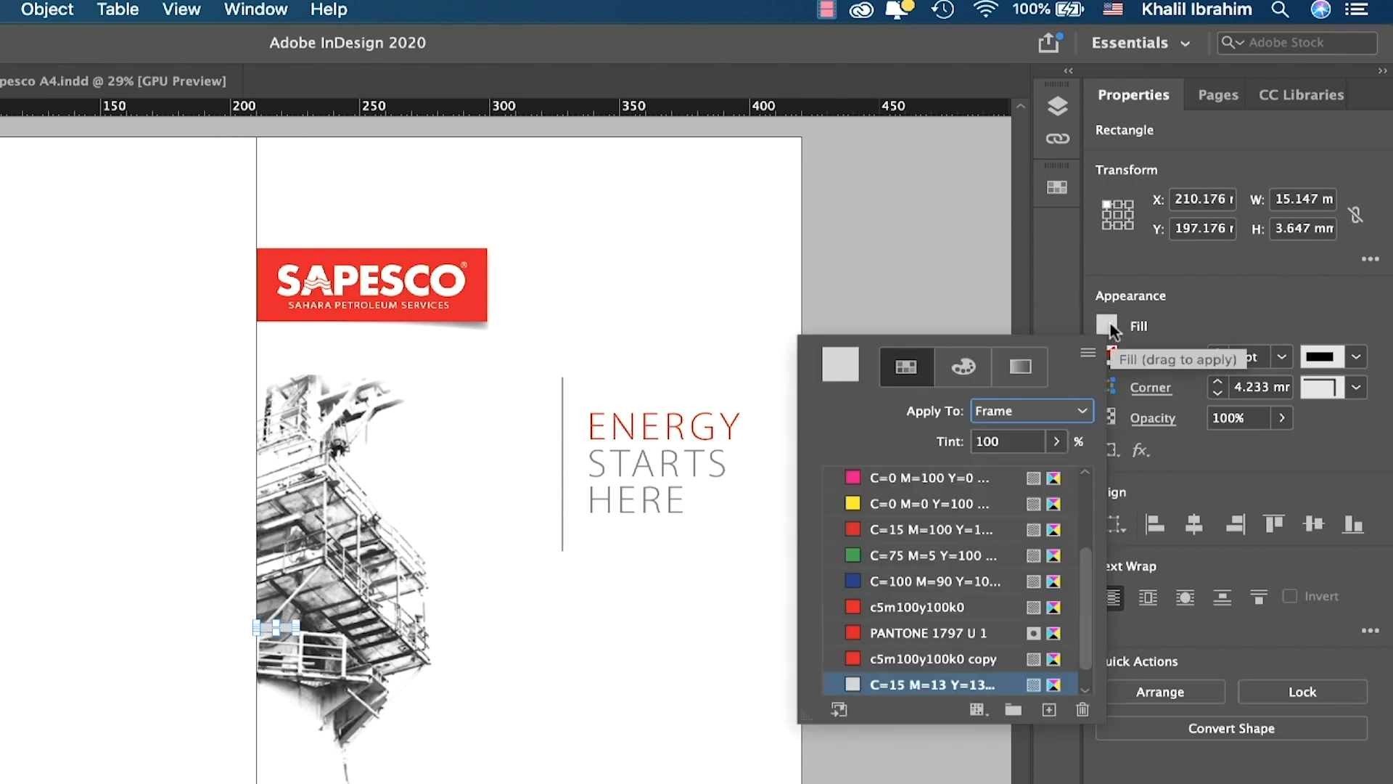
pyautogui.click(959, 661)
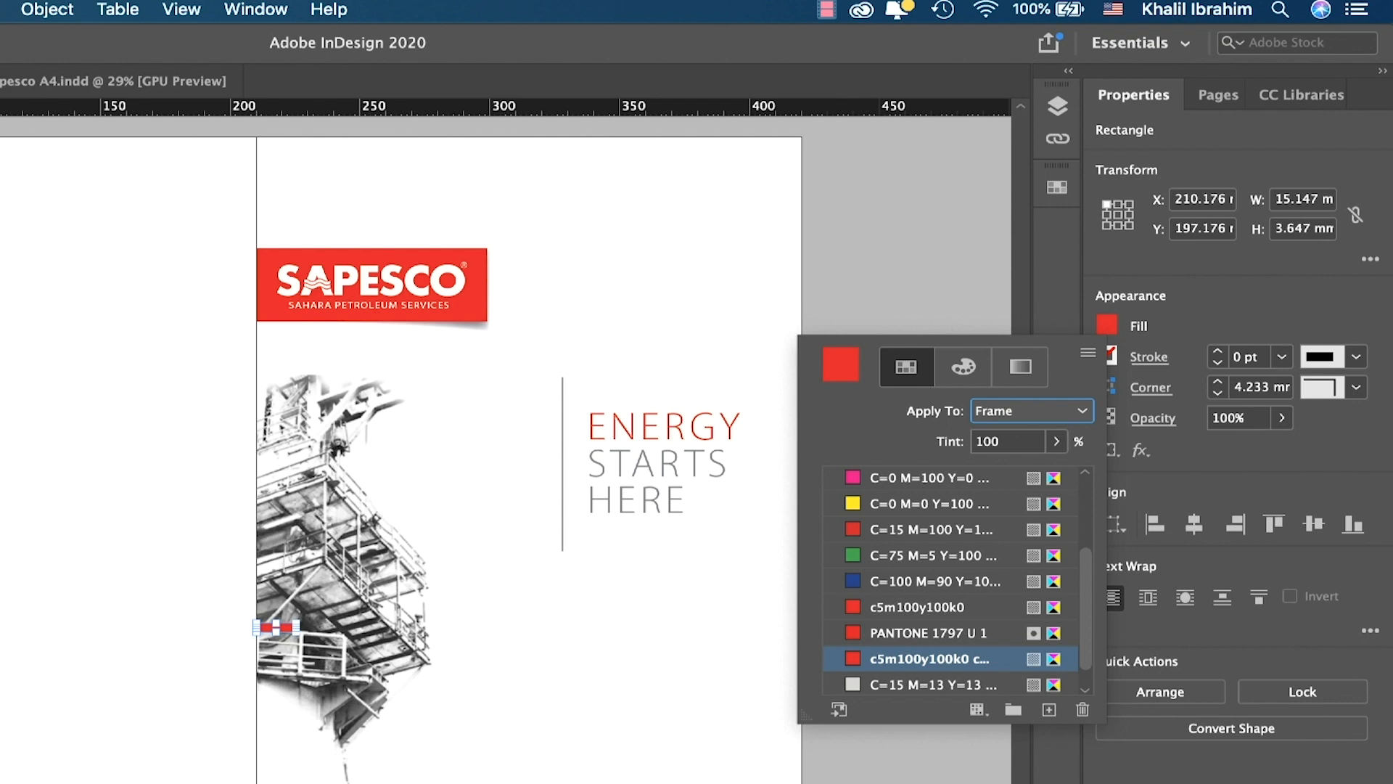
pyautogui.press('Escape')
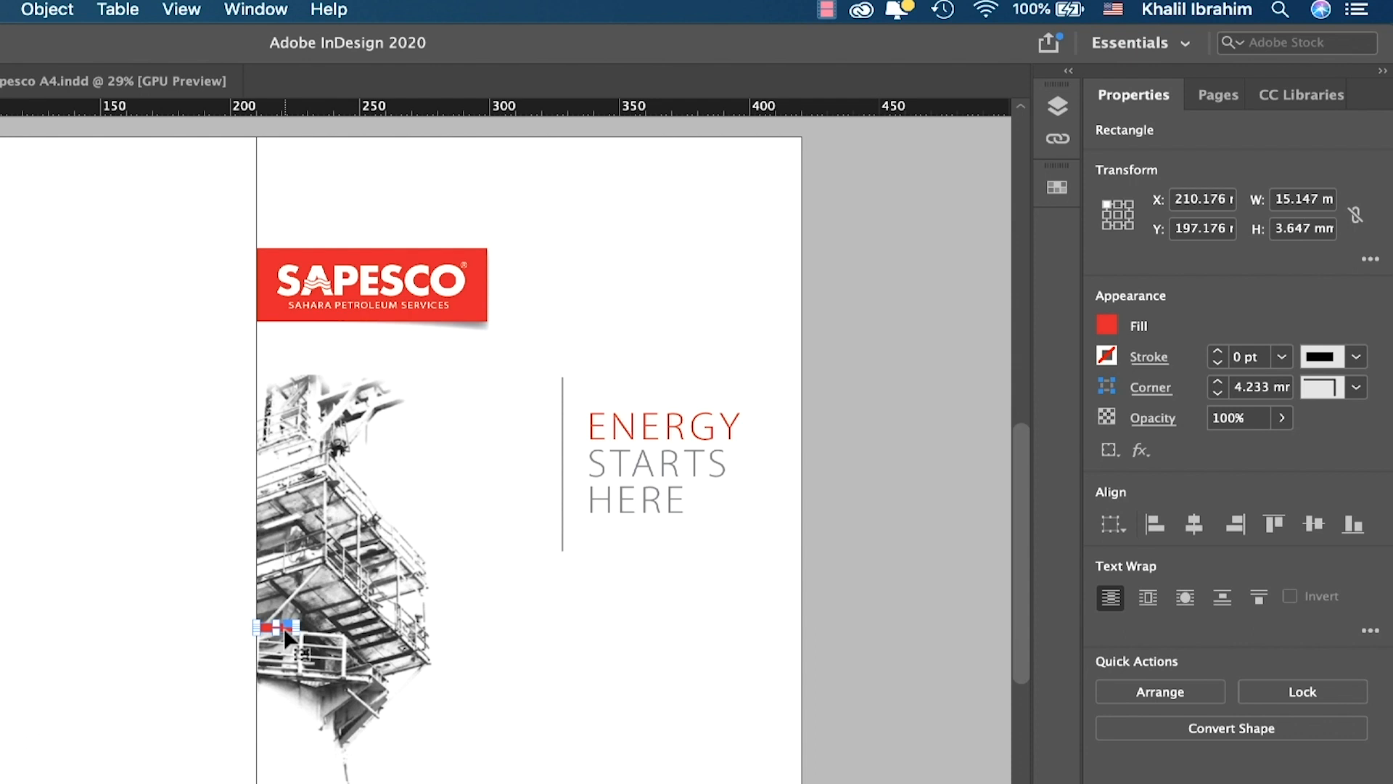
pyautogui.moveTo(284, 630); pyautogui.dragTo(85, 646)
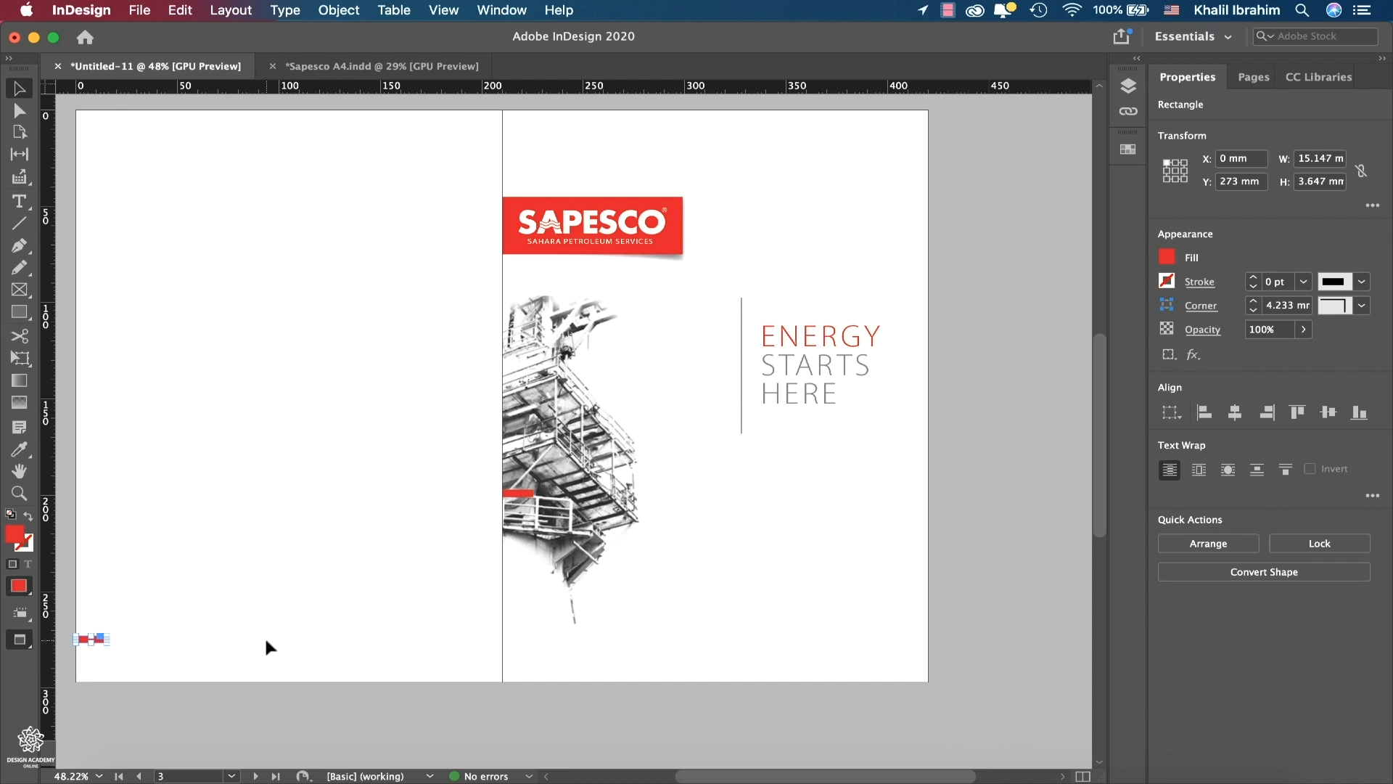
# - Show the spread in Normal mode, draw a 36 mm high rectangle across the cover's lower edge flush with the title's right edge, and widen it leftward
pyautogui.click(18, 312)
pyautogui.press('w')
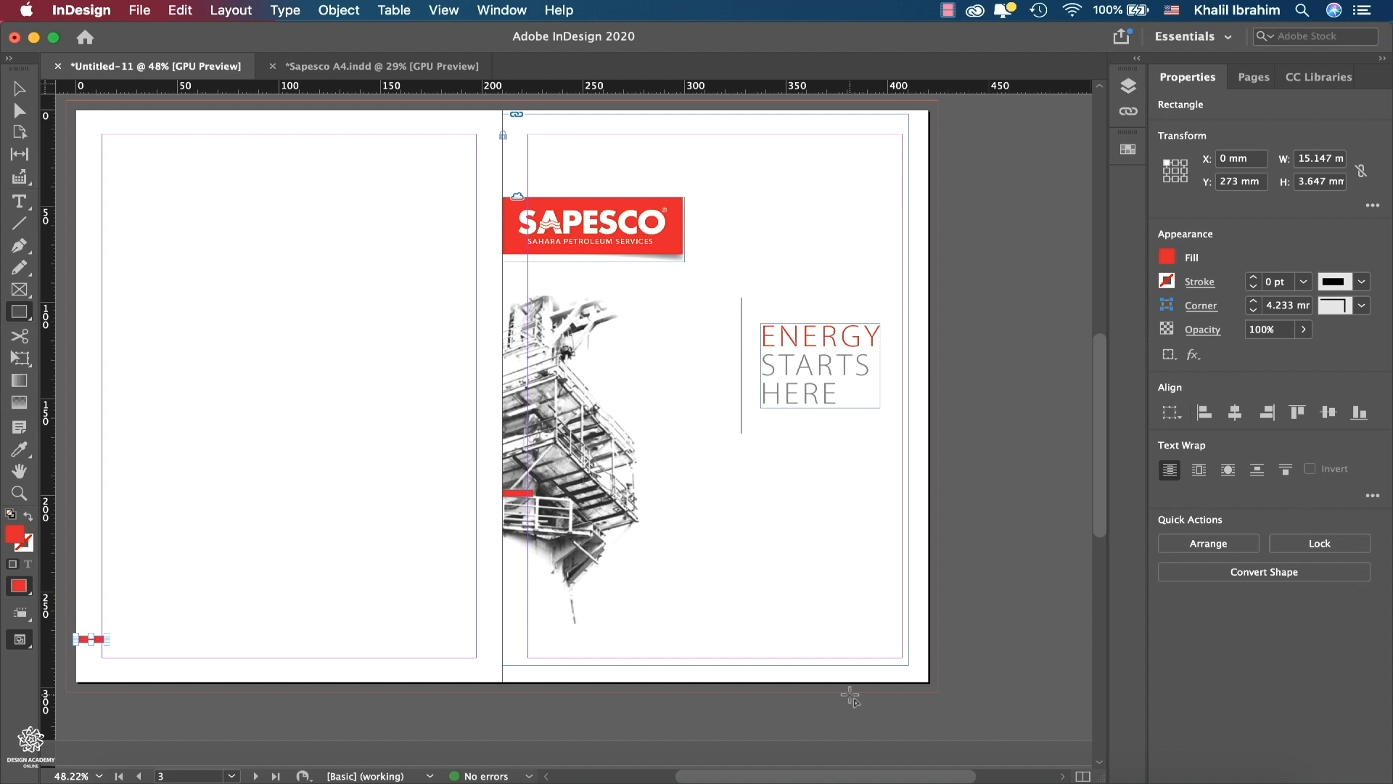
pyautogui.moveTo(850, 696); pyautogui.dragTo(881, 636)
pyautogui.moveTo(958, 671); pyautogui.dragTo(959, 657)
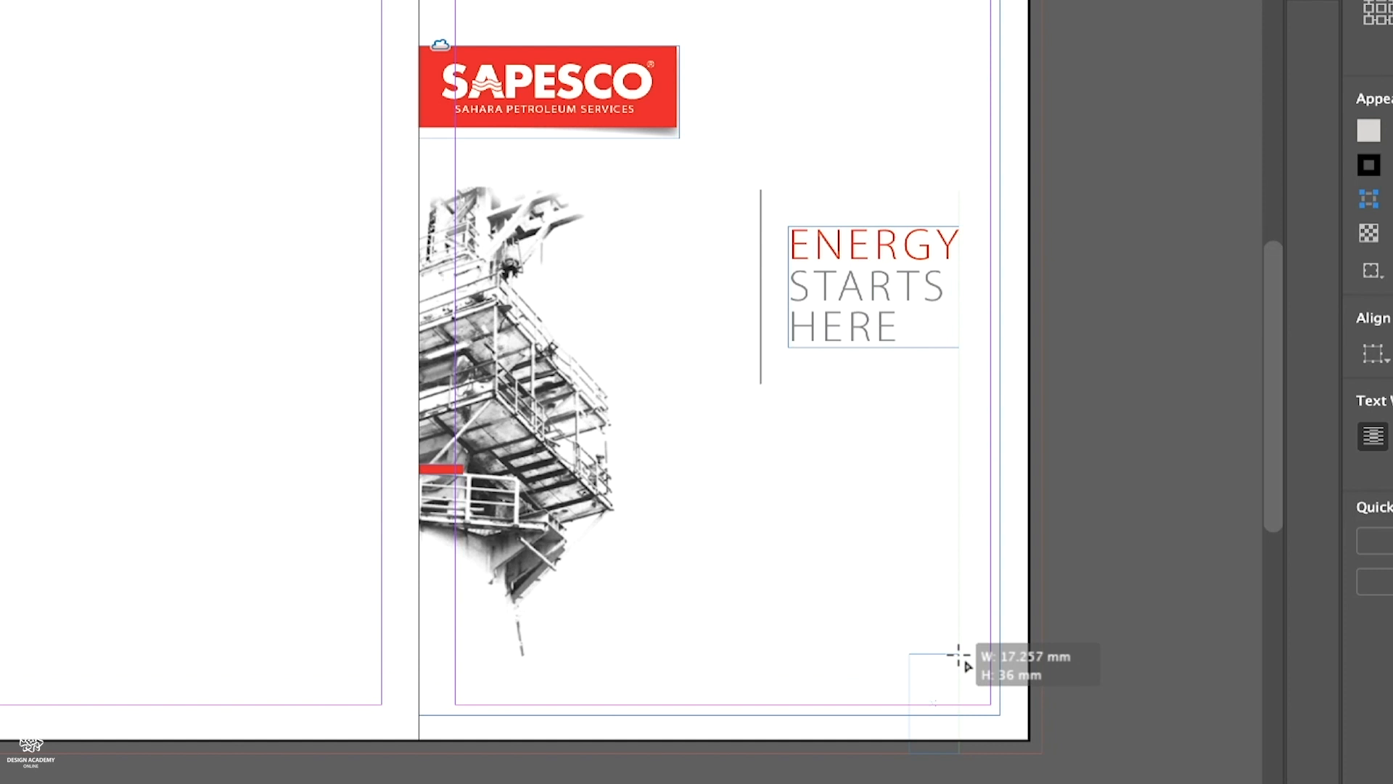
pyautogui.moveTo(958, 657); pyautogui.dragTo(959, 656)
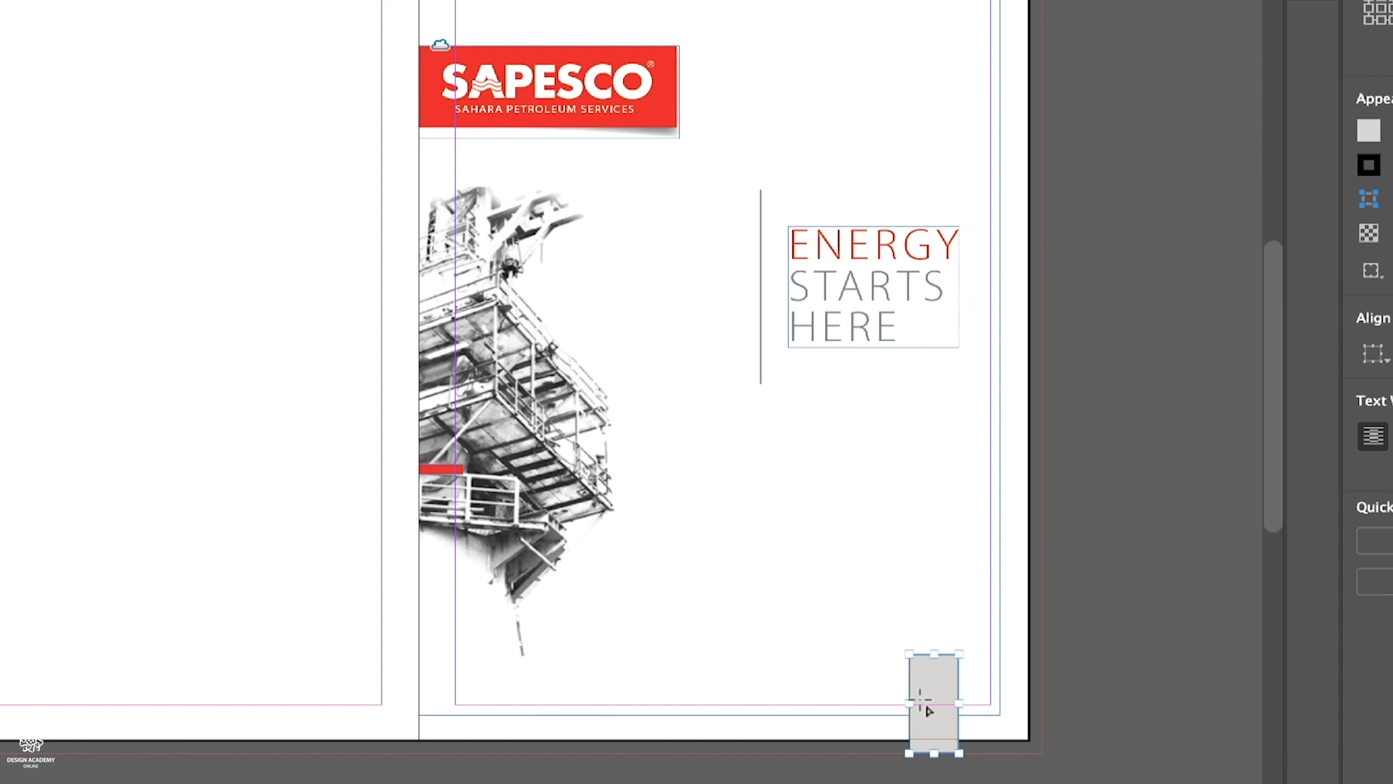
pyautogui.moveTo(910, 703); pyautogui.dragTo(887, 704)
# - Set the fill of the rectangle at the cover's lower edge to None
pyautogui.click(1376, 122)
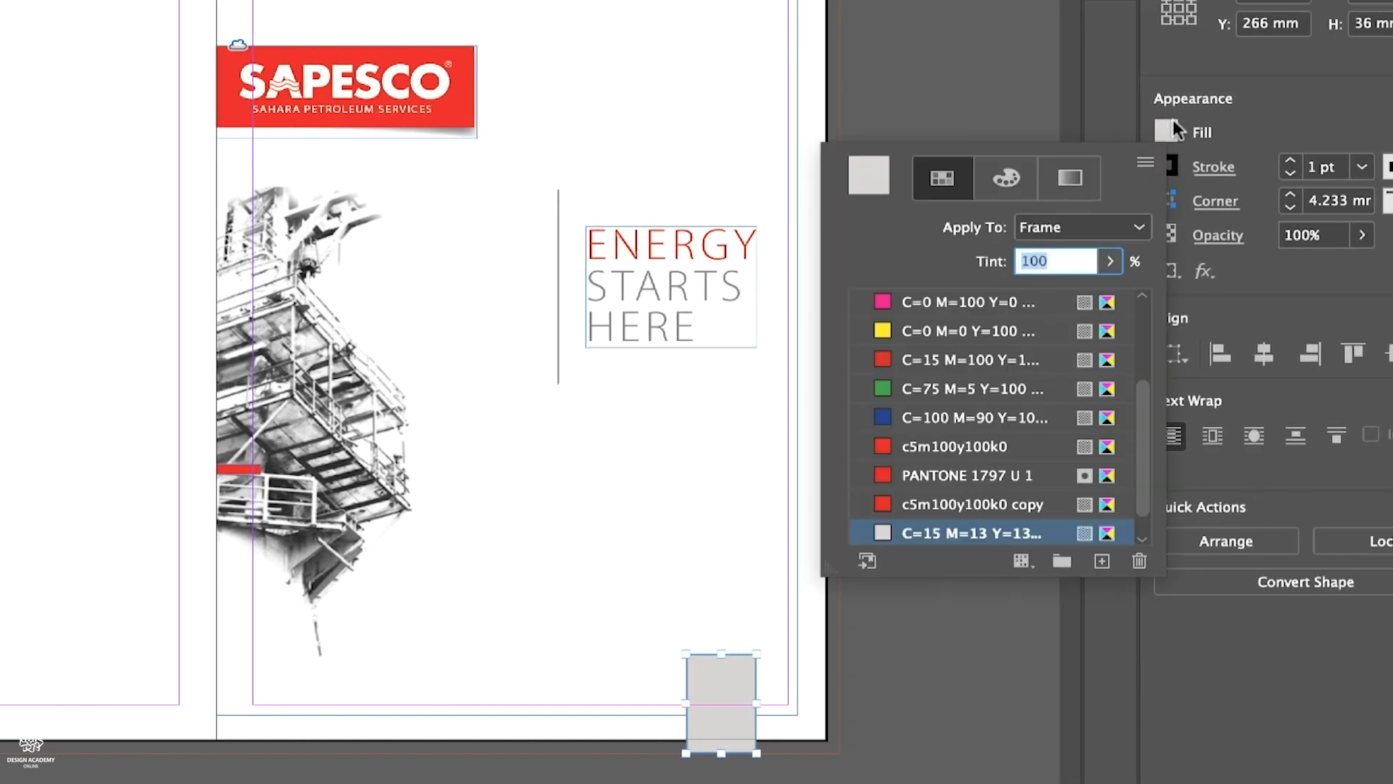
pyautogui.scroll(3, 909, 334)
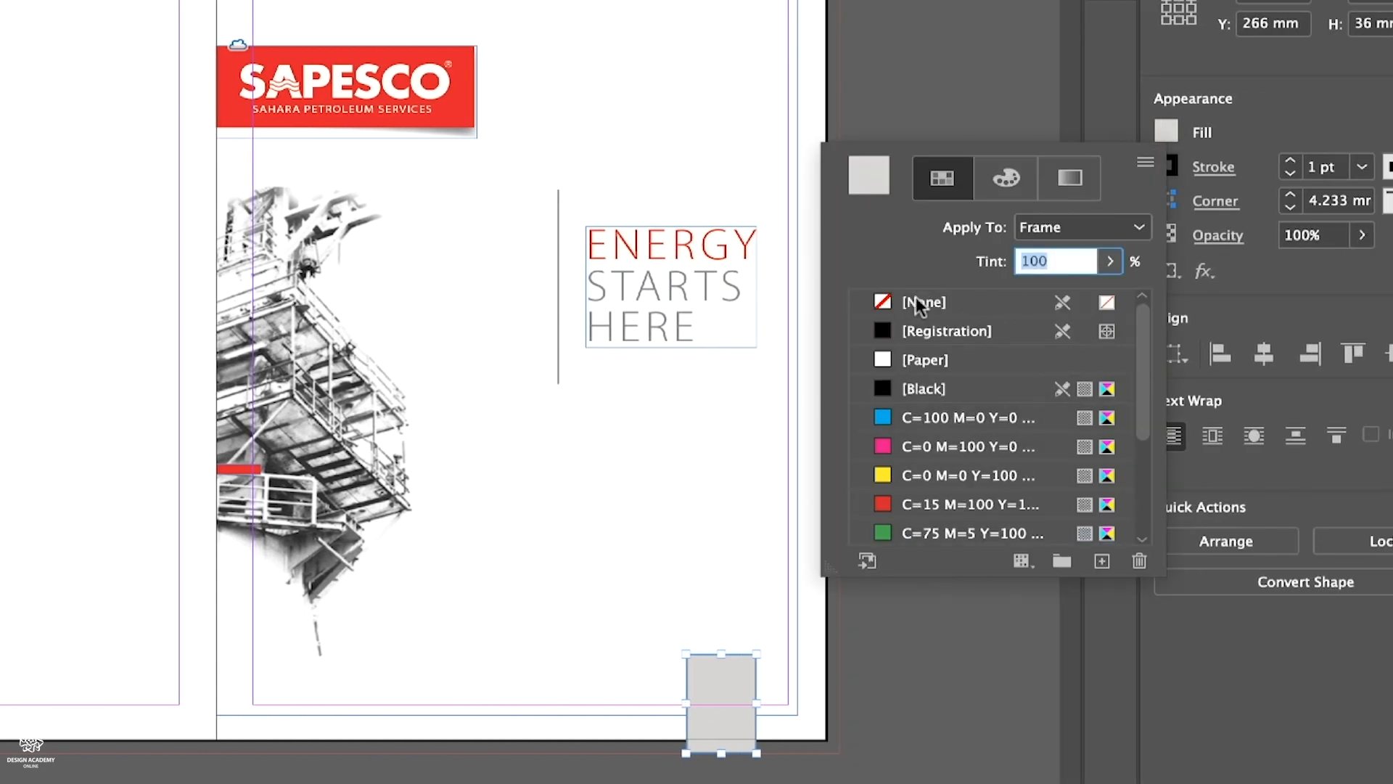
pyautogui.click(916, 301)
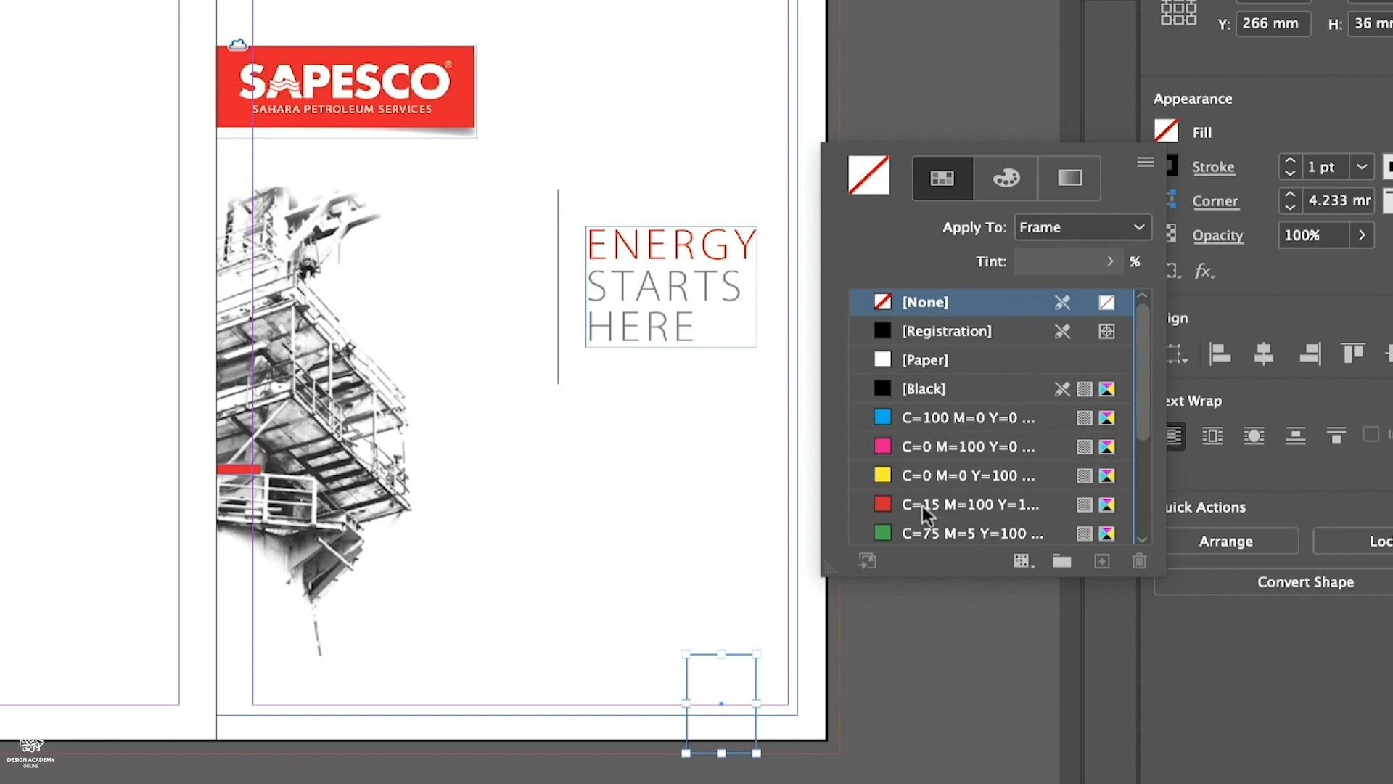
pyautogui.click(1207, 177)
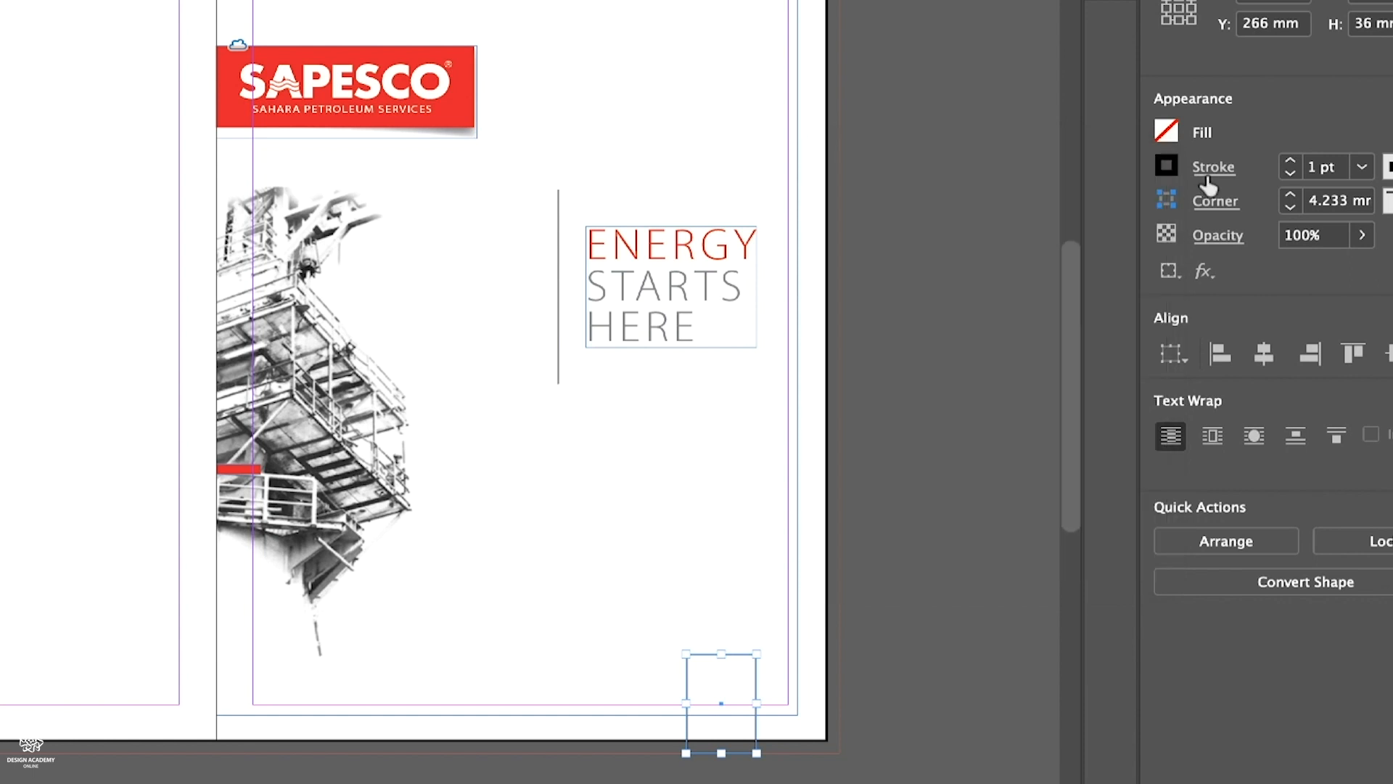
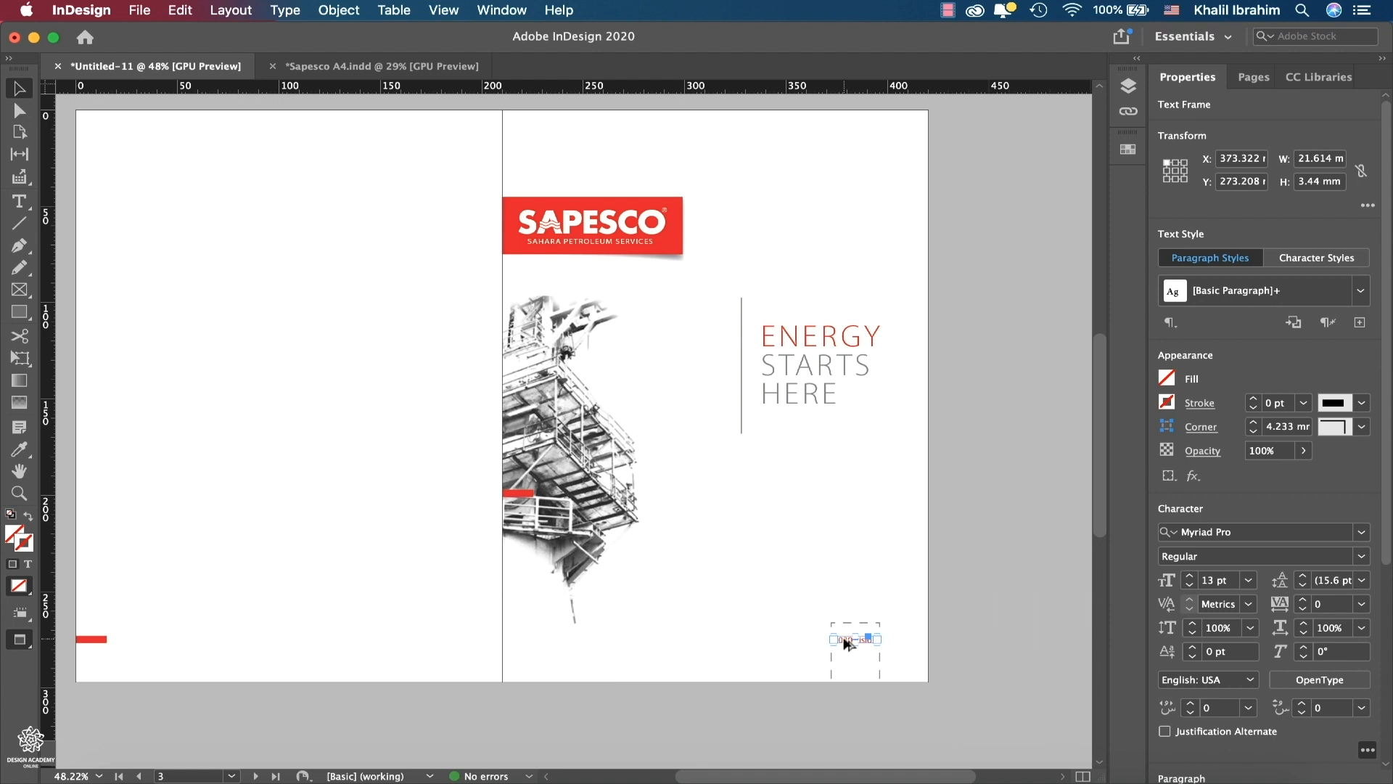
pyautogui.moveTo(846, 643); pyautogui.dragTo(255, 648)
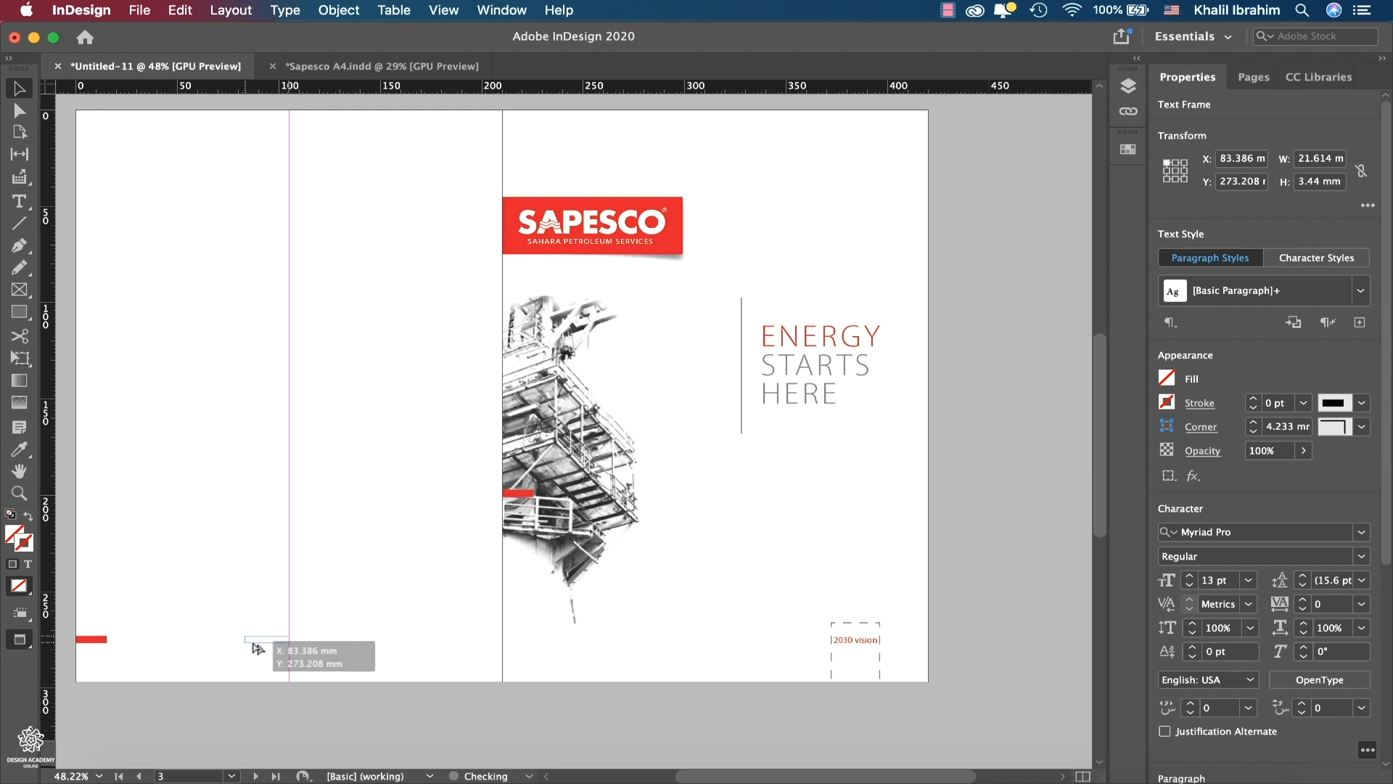
pyautogui.moveTo(256, 647); pyautogui.dragTo(259, 646)
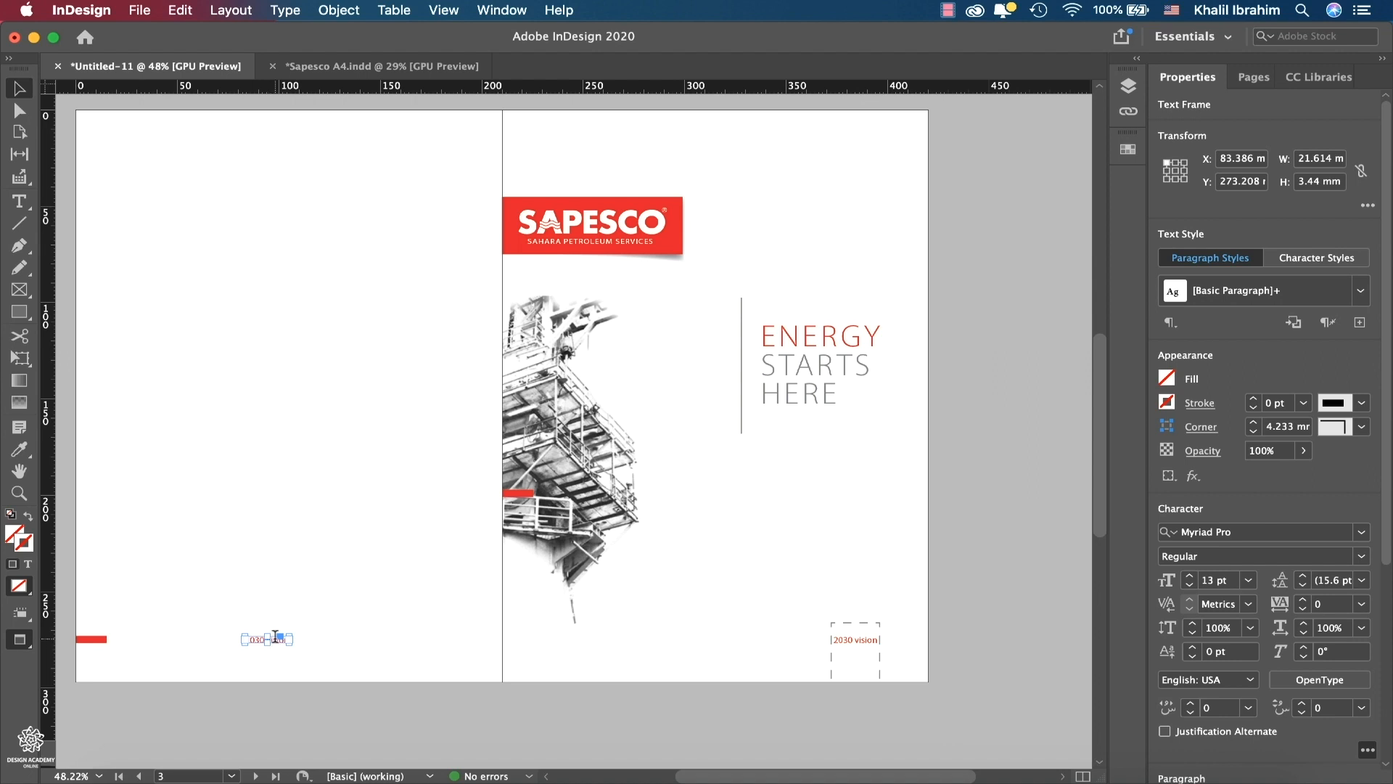
pyautogui.doubleClick(276, 639)
pyautogui.doubleClick(276, 640)
pyautogui.press('super+a')
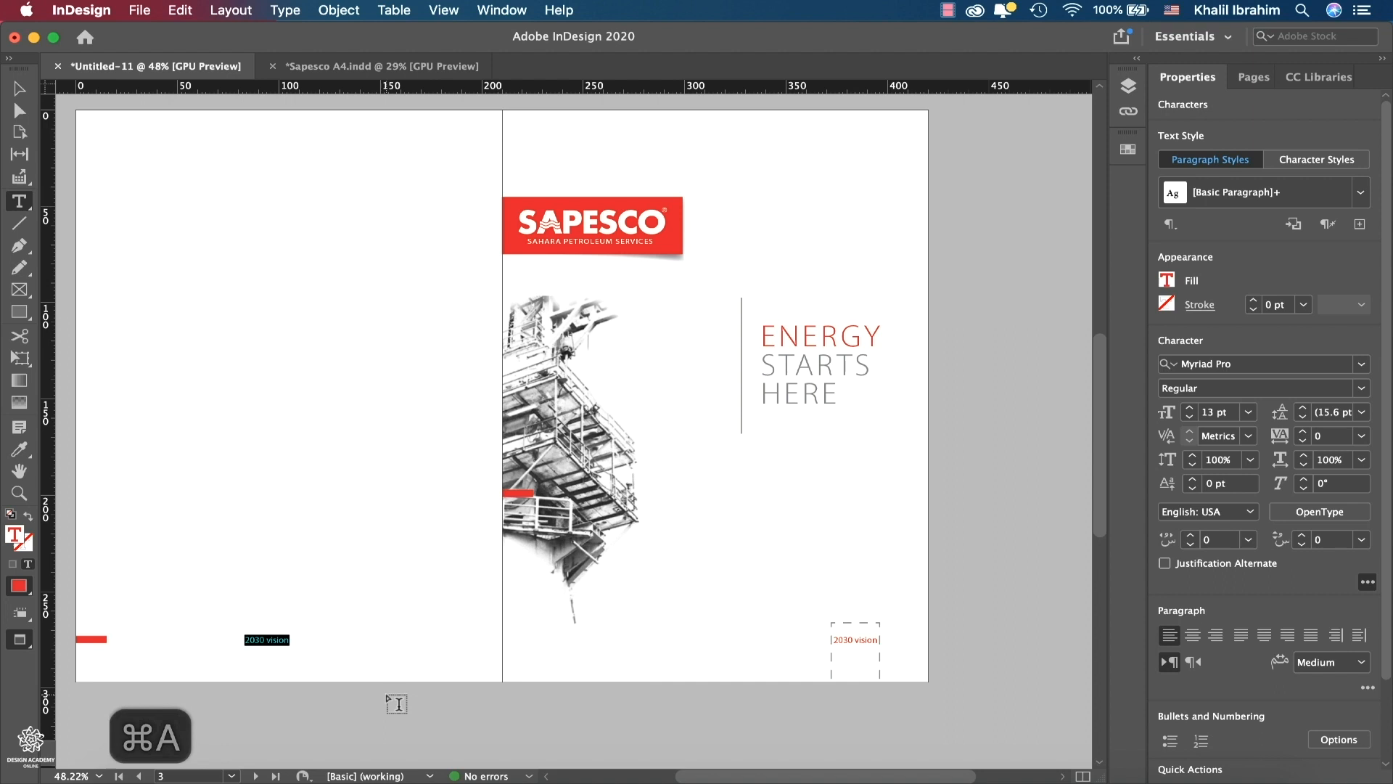
pyautogui.write('www.')
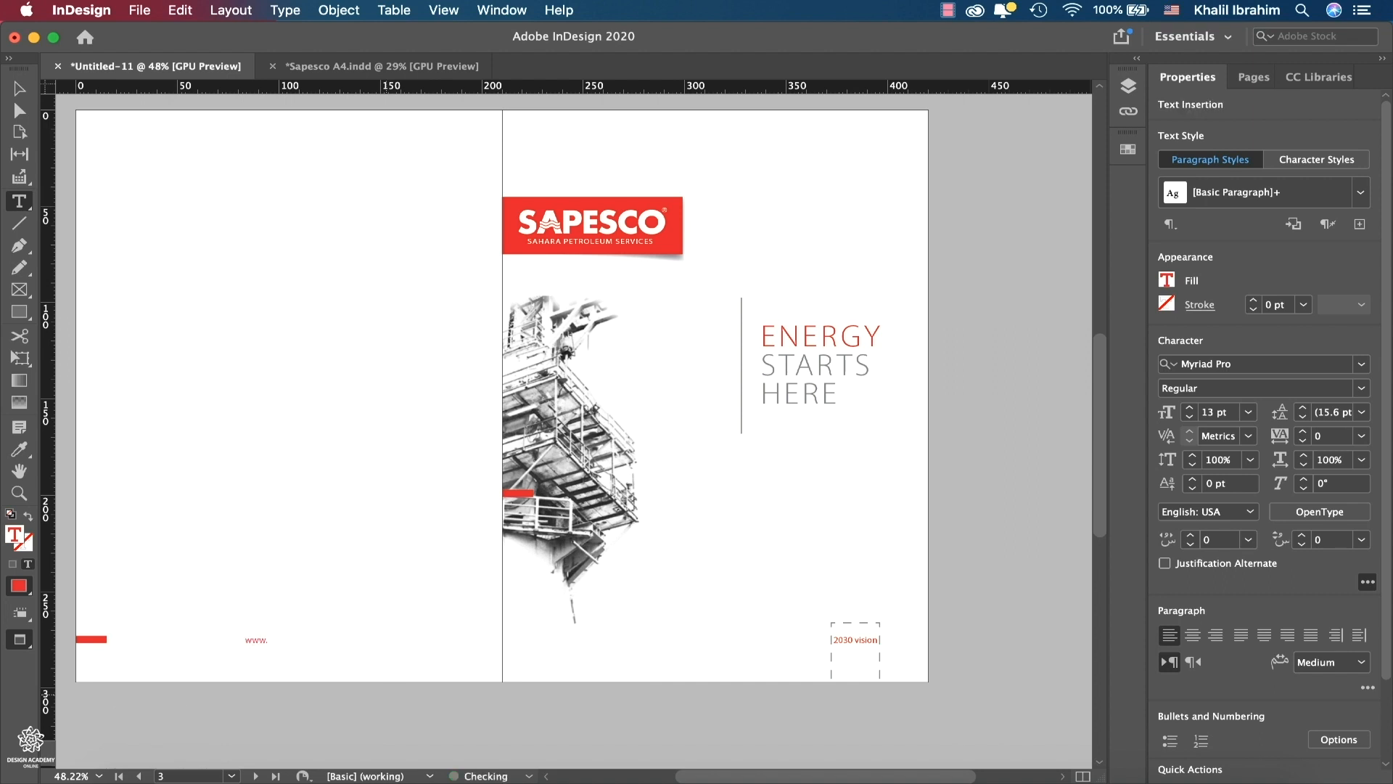
pyautogui.press('Escape')
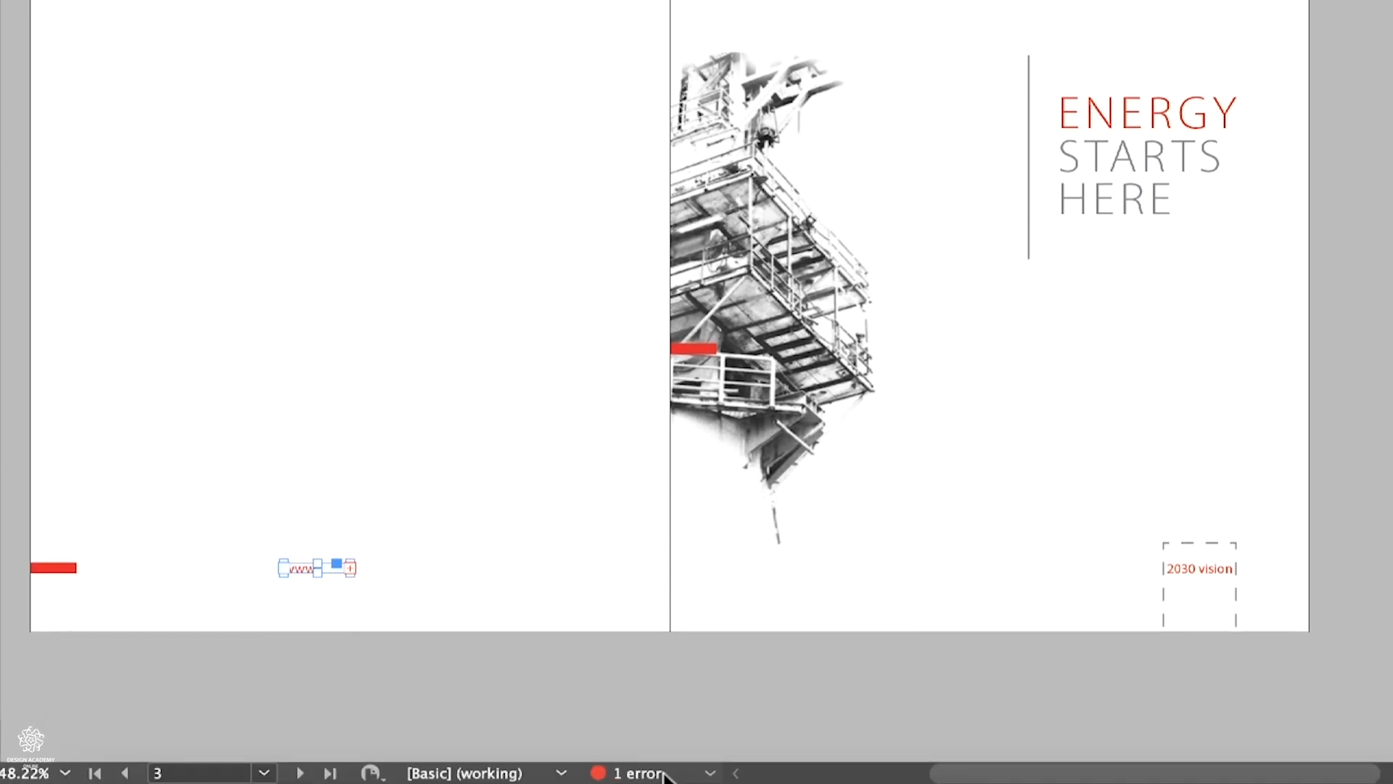
# - Inspect the overset text entry in the document's preflight report and close the report
pyautogui.click(712, 773)
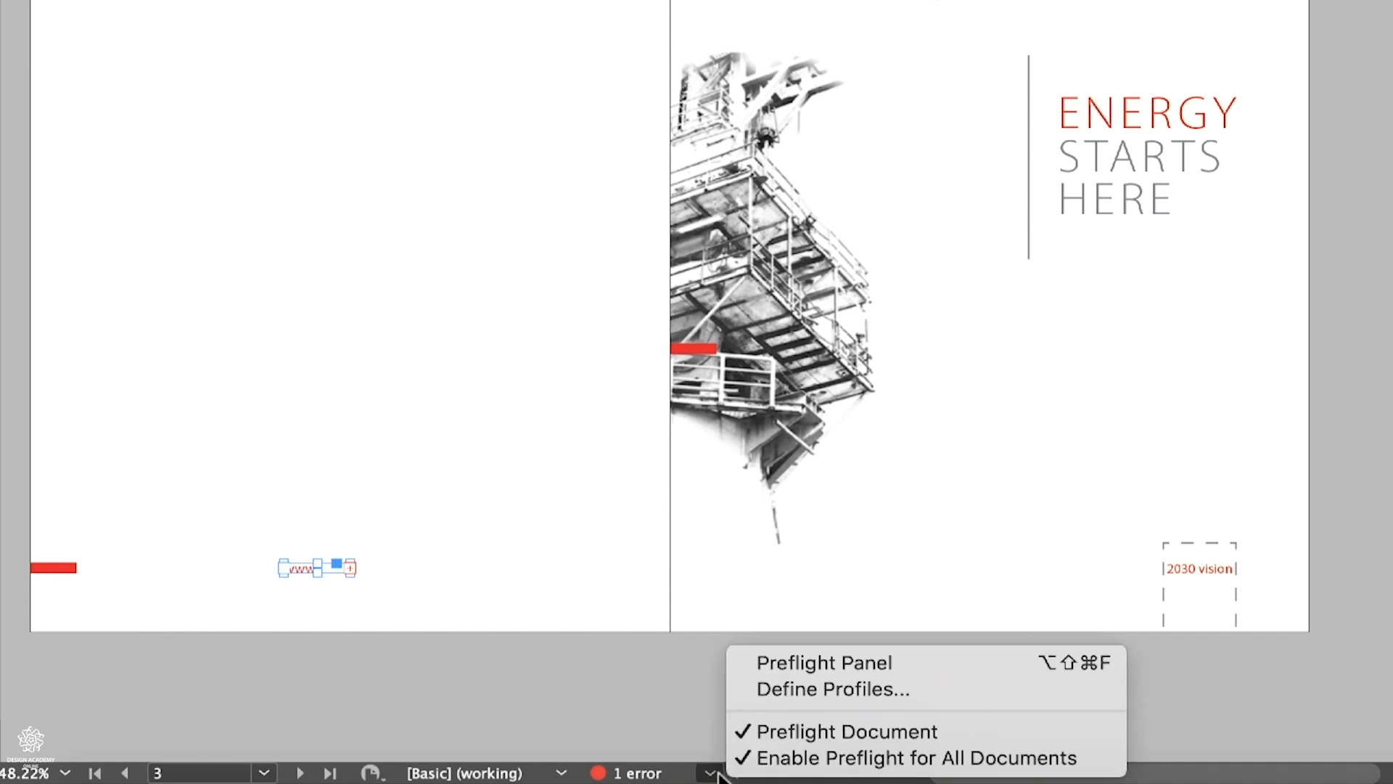
pyautogui.click(882, 661)
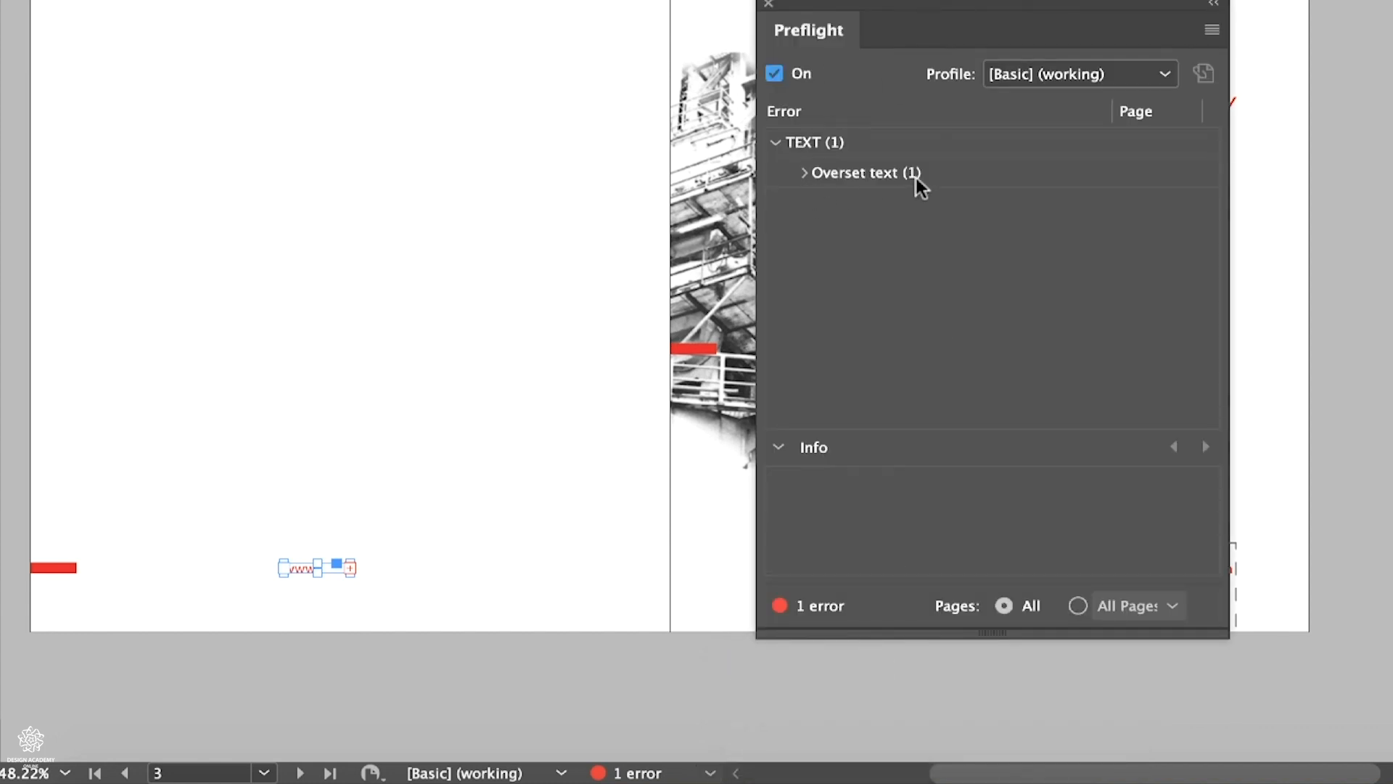
pyautogui.click(804, 173)
pyautogui.click(768, 4)
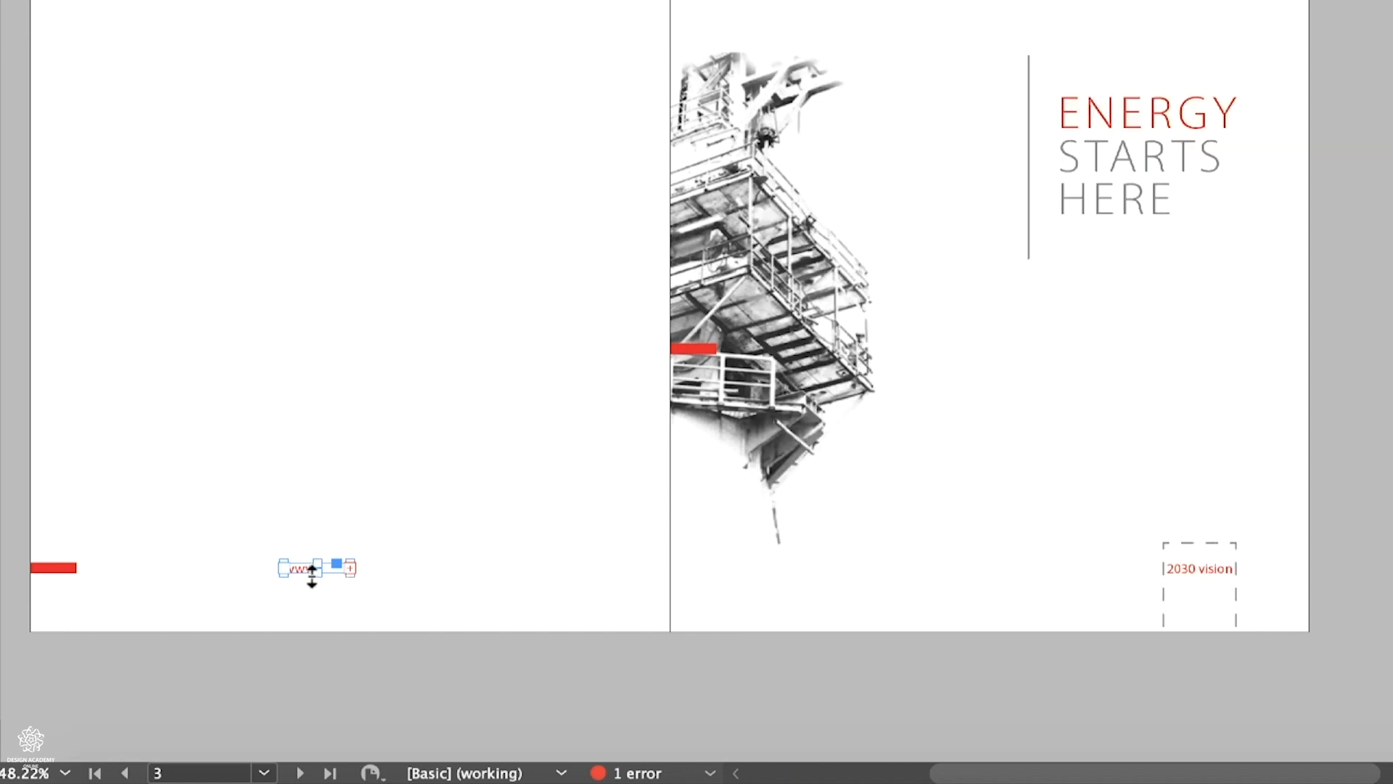
# - Enlarge the web address text frame to hold the whole address and fit the frame to its text
pyautogui.moveTo(321, 577); pyautogui.dragTo(469, 574)
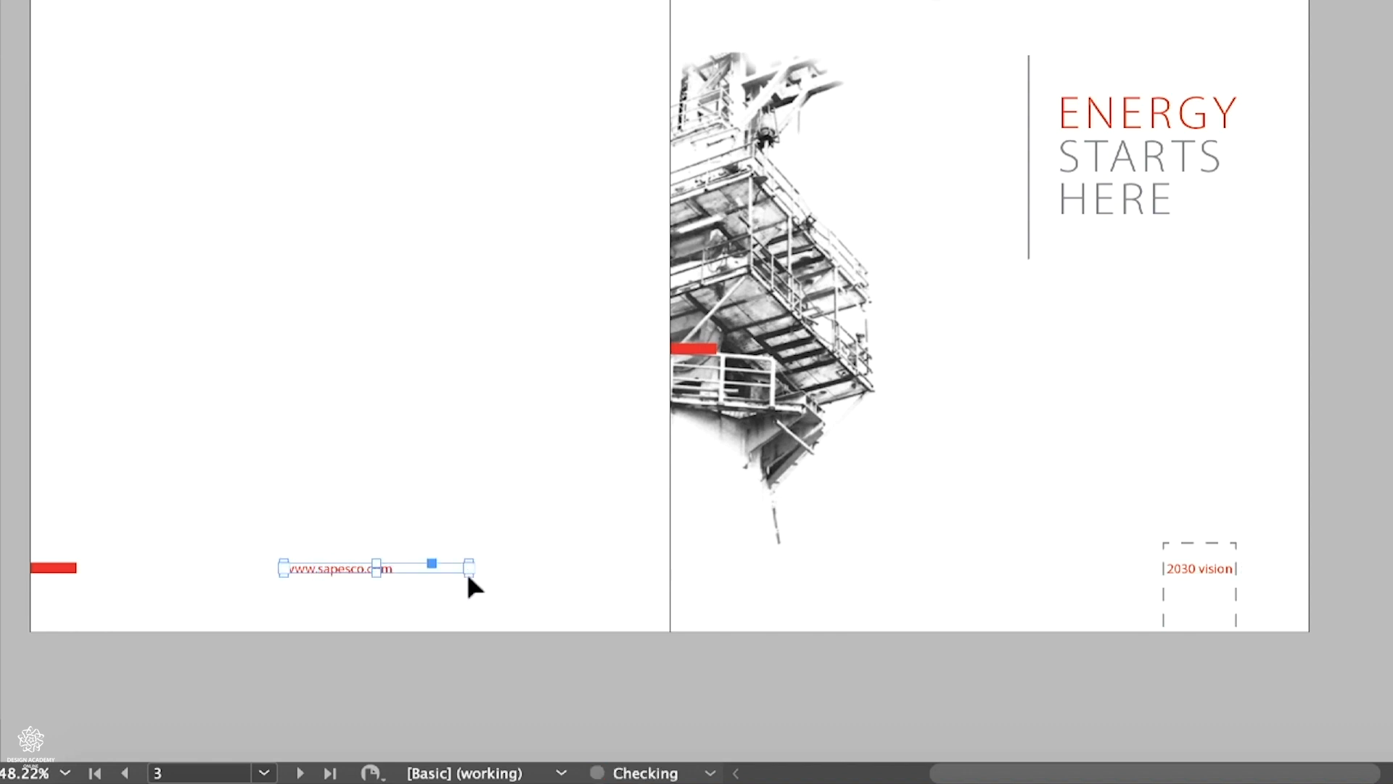
pyautogui.moveTo(376, 570); pyautogui.dragTo(376, 606)
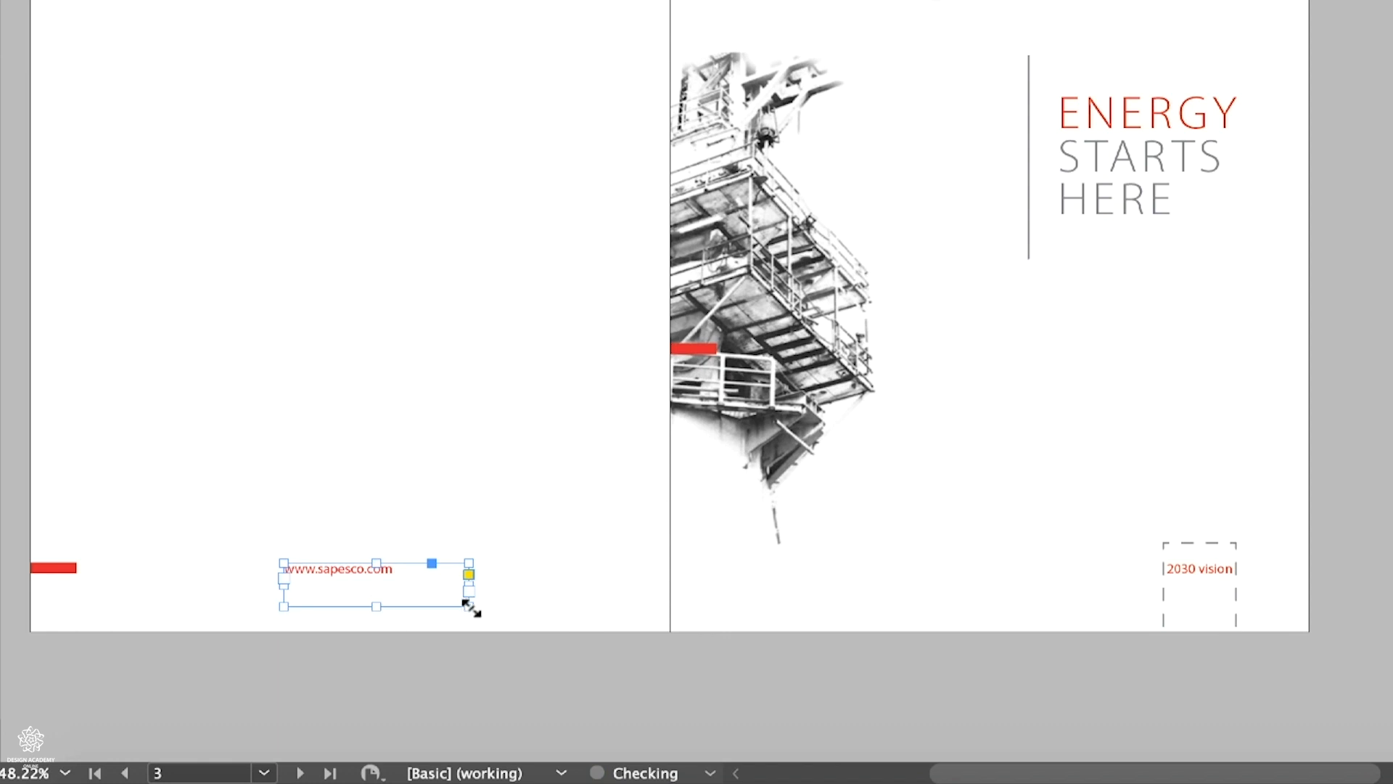
pyautogui.doubleClick(474, 608)
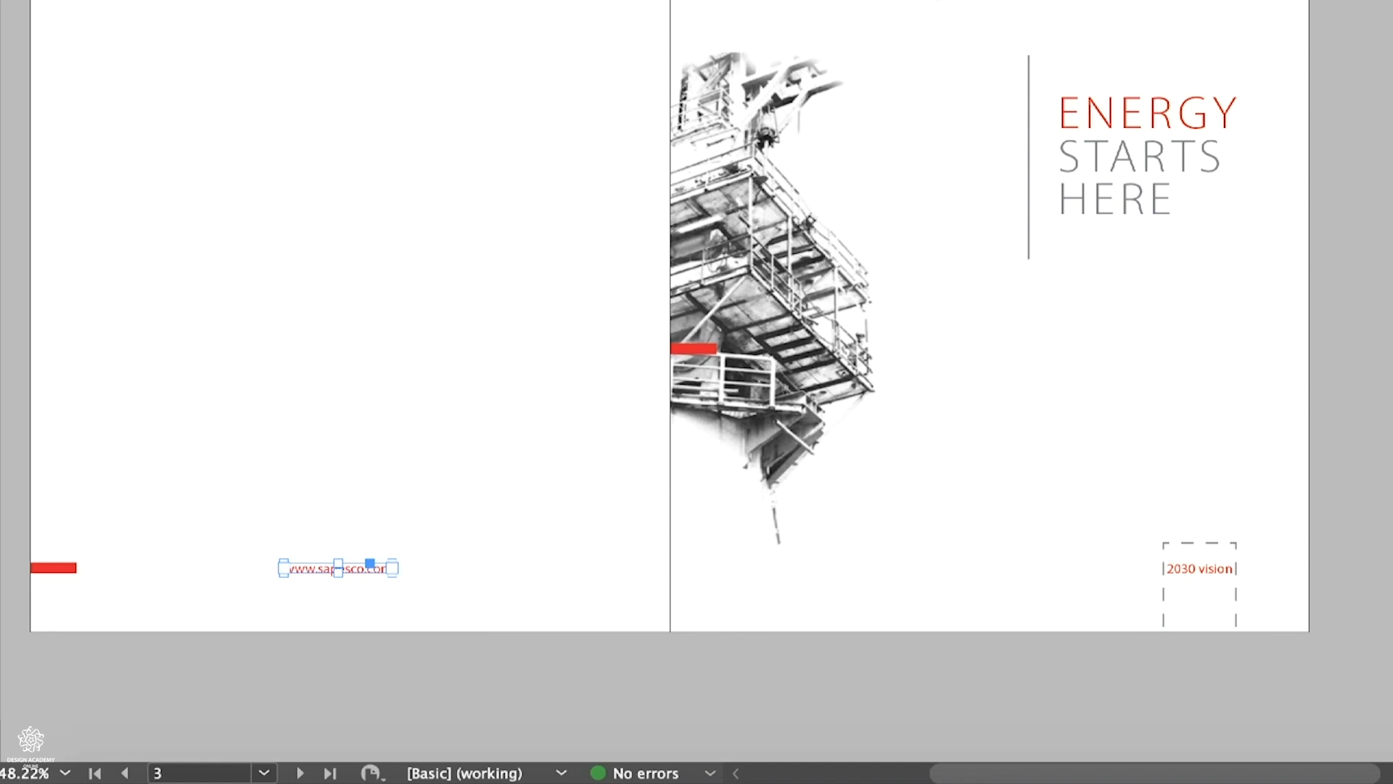
# - Center the web address frame horizontally on the back page using Align to Page
pyautogui.moveTo(1386, 520); pyautogui.dragTo(1388, 714)
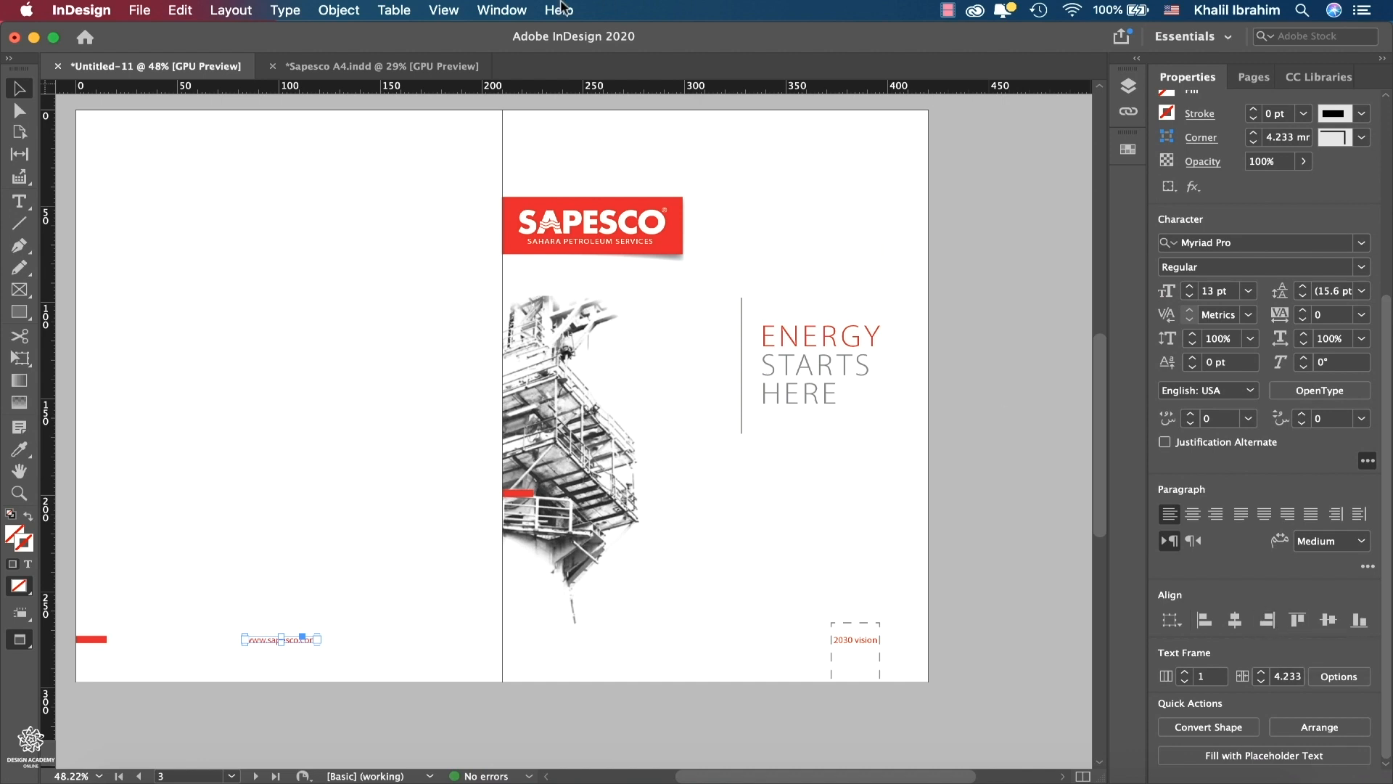
pyautogui.click(502, 9)
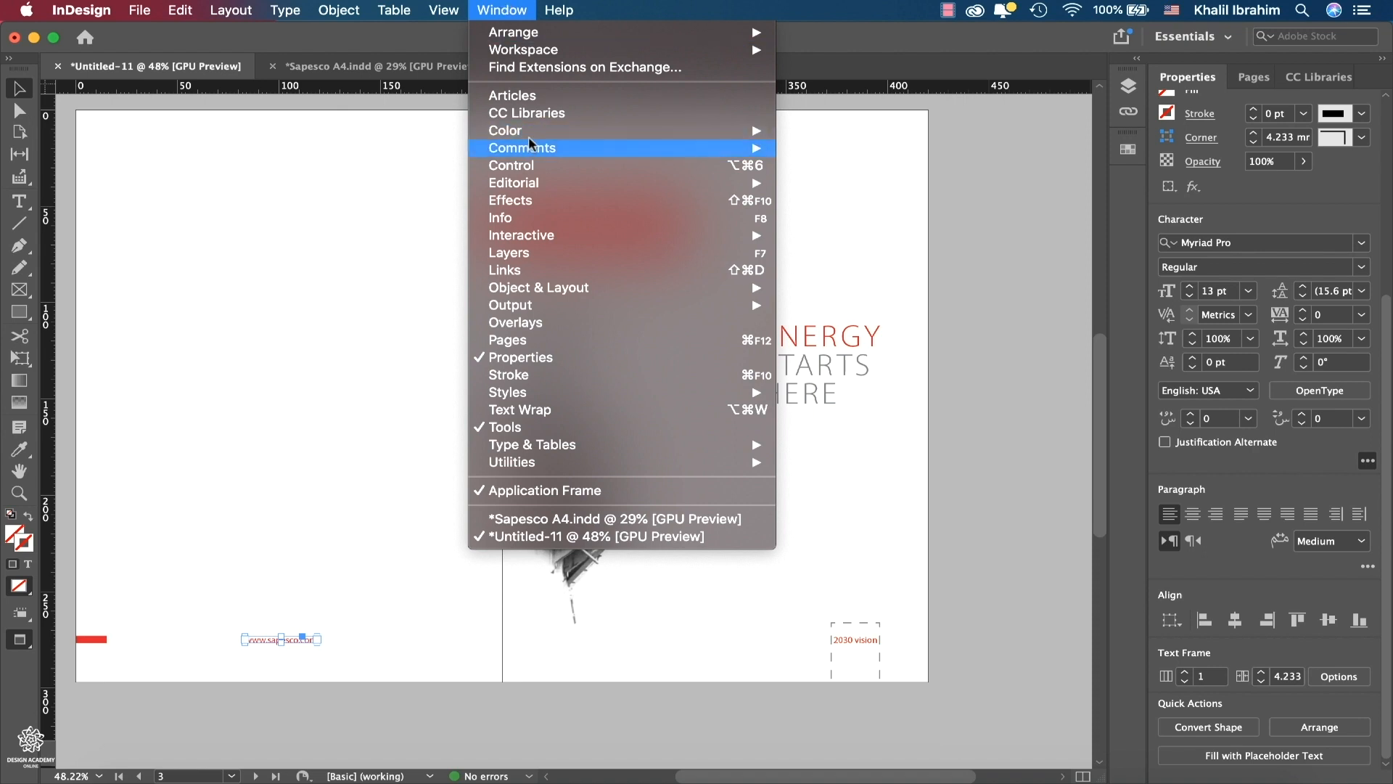
pyautogui.moveTo(530, 136)
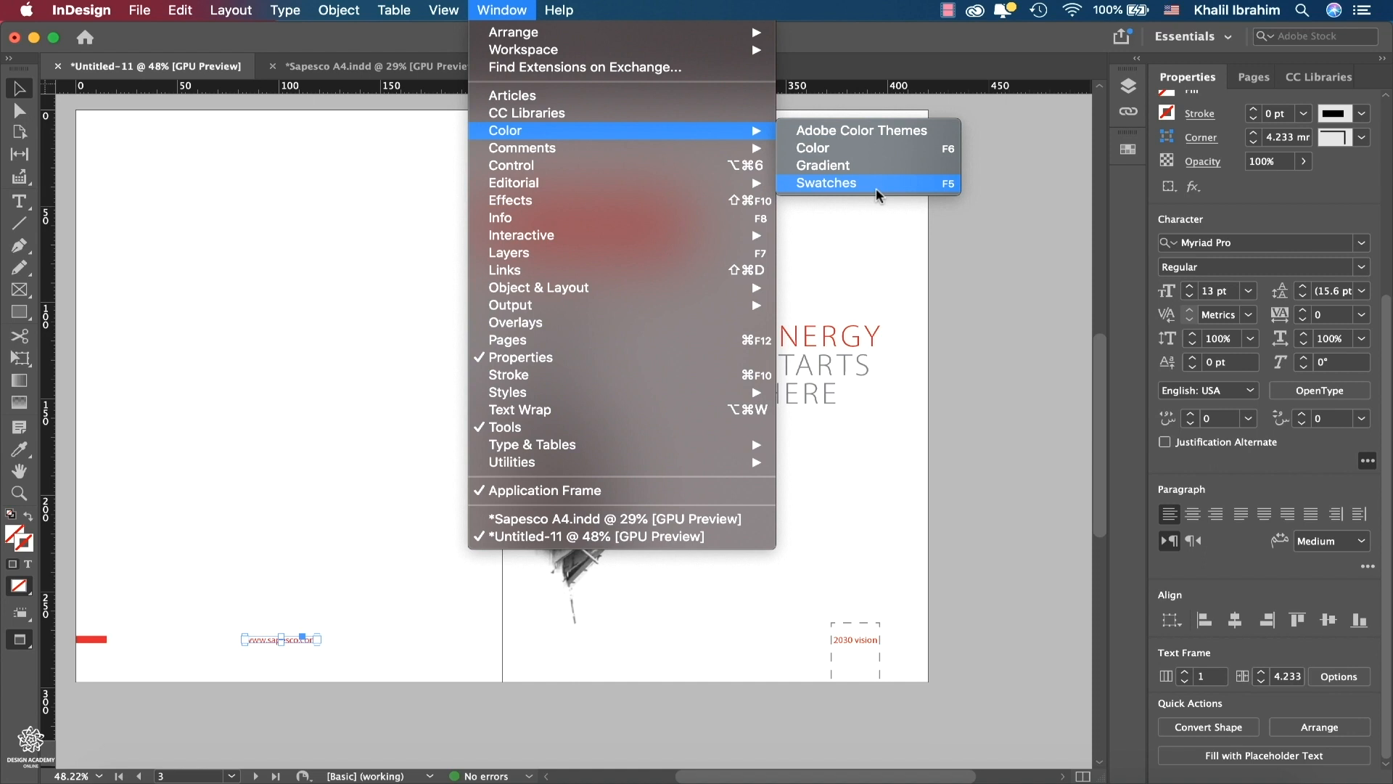
pyautogui.click(1178, 630)
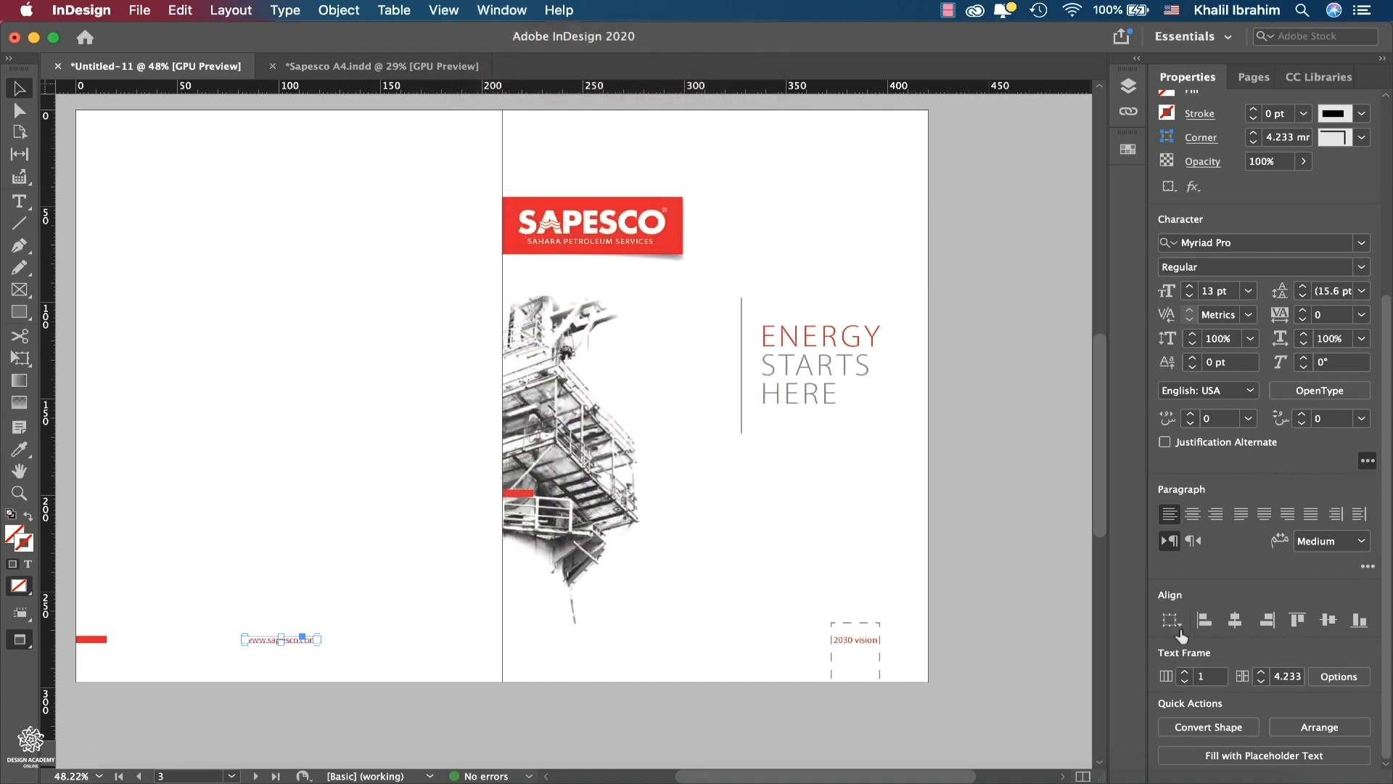
pyautogui.click(1177, 625)
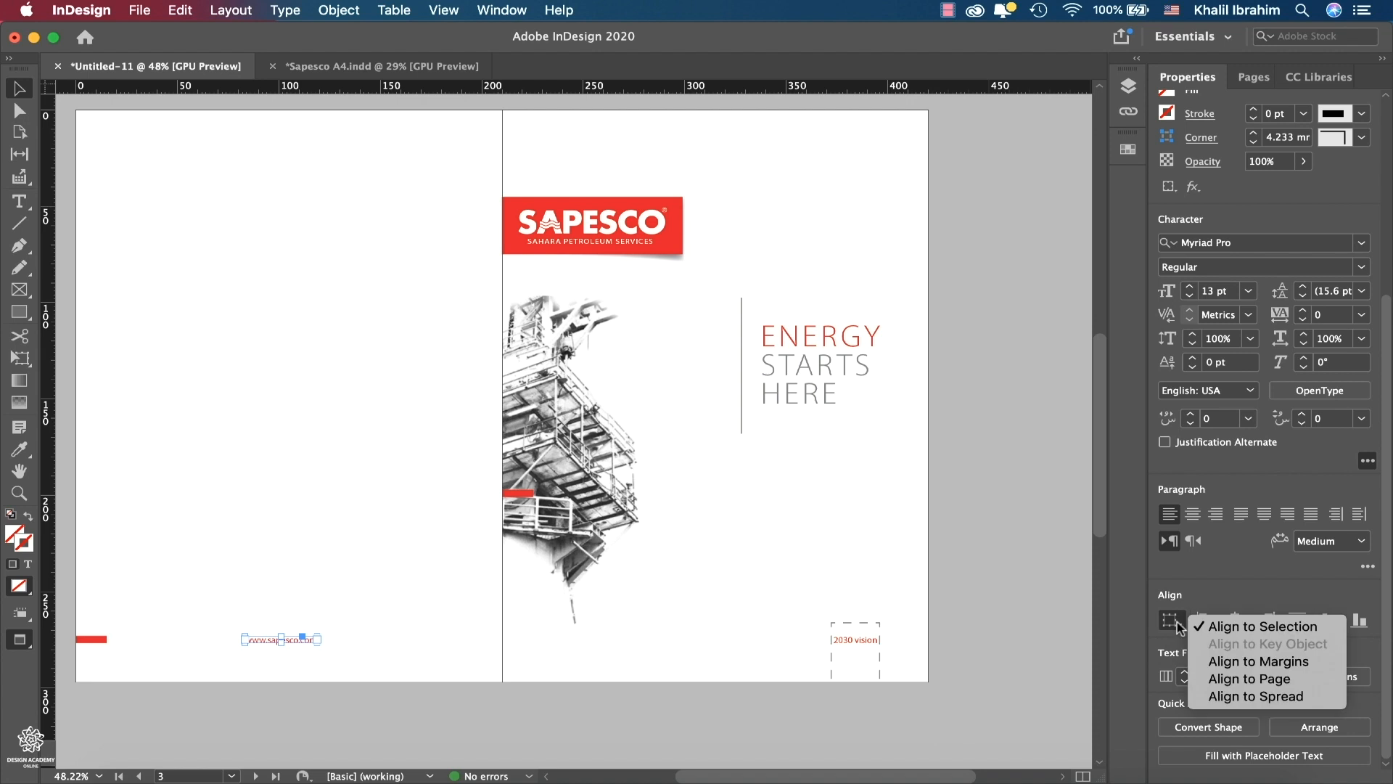
pyautogui.click(1263, 681)
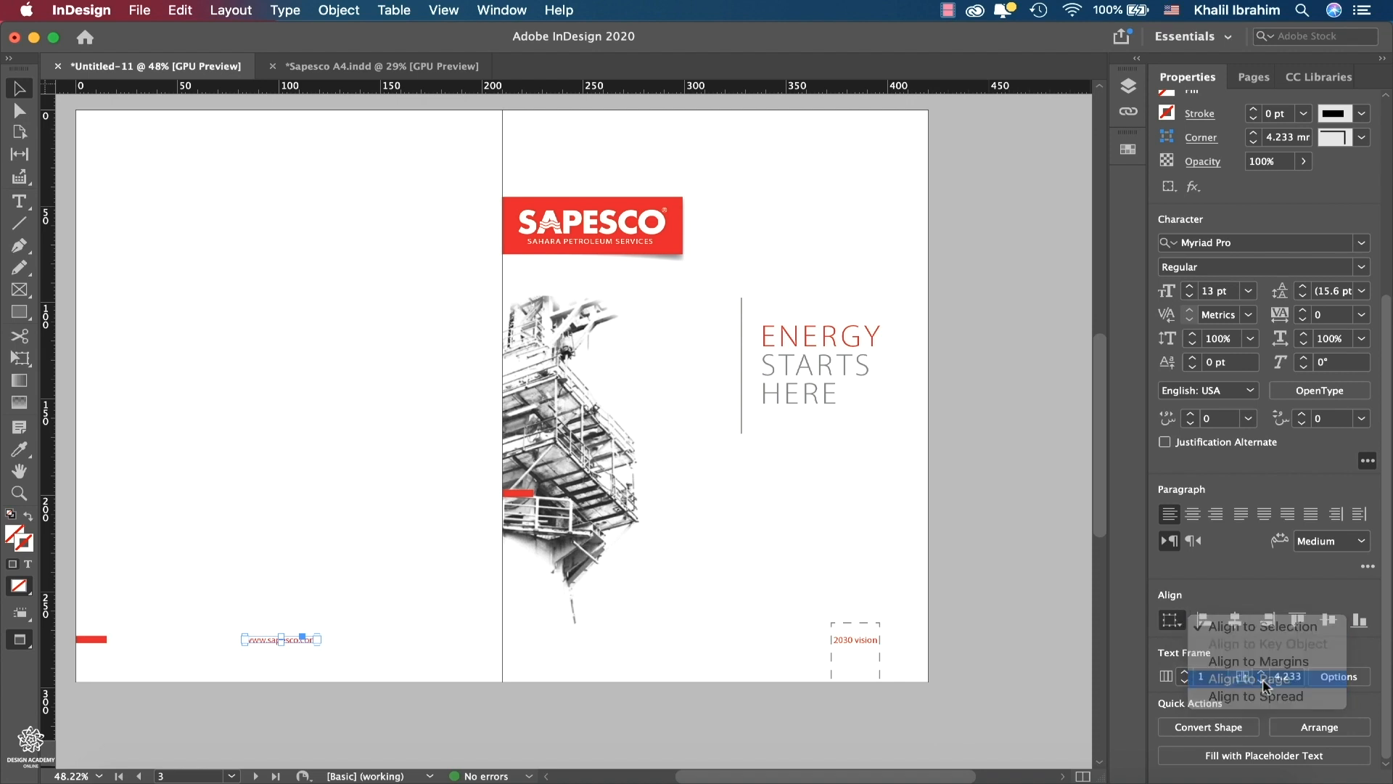
pyautogui.click(1236, 621)
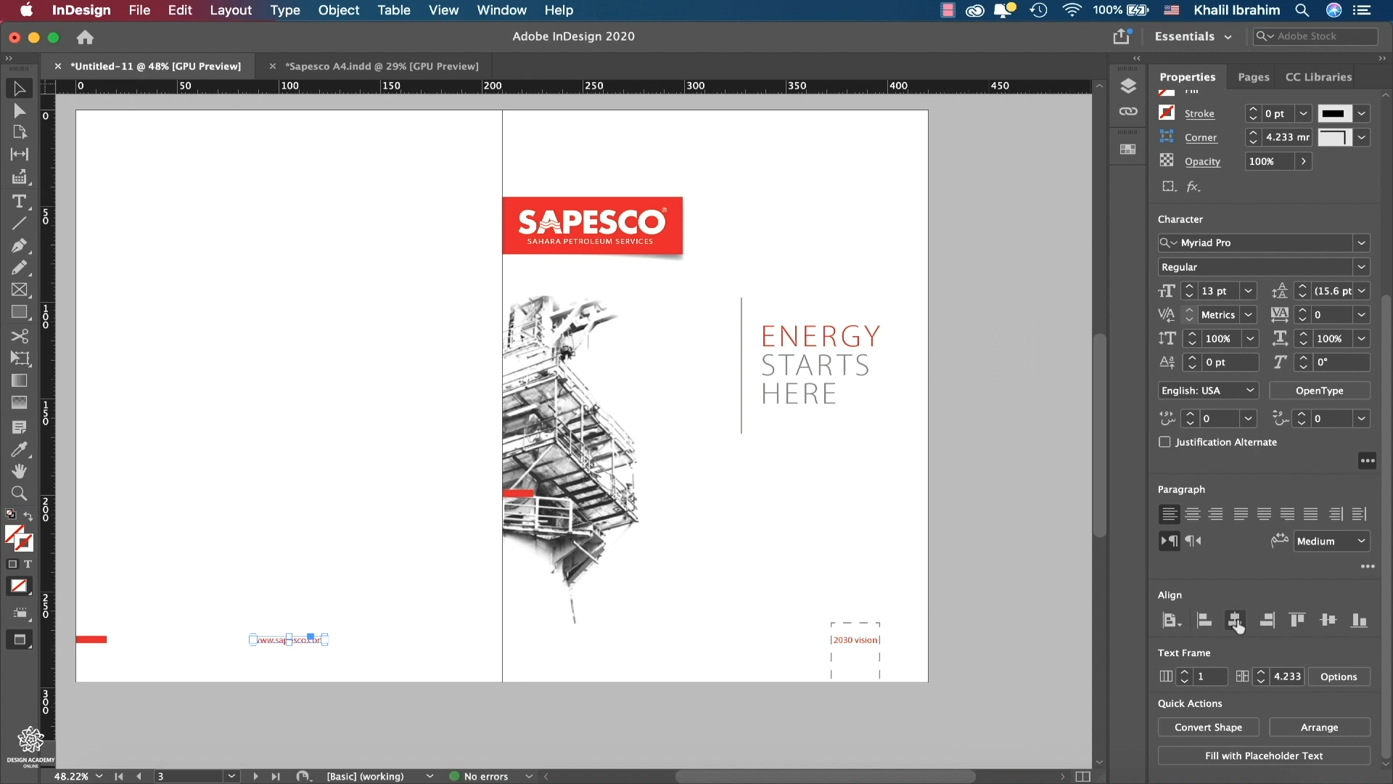
# - Set the web address's tracking to 100 and recenter its refitted frame horizontally on the back page
pyautogui.click(1360, 315)
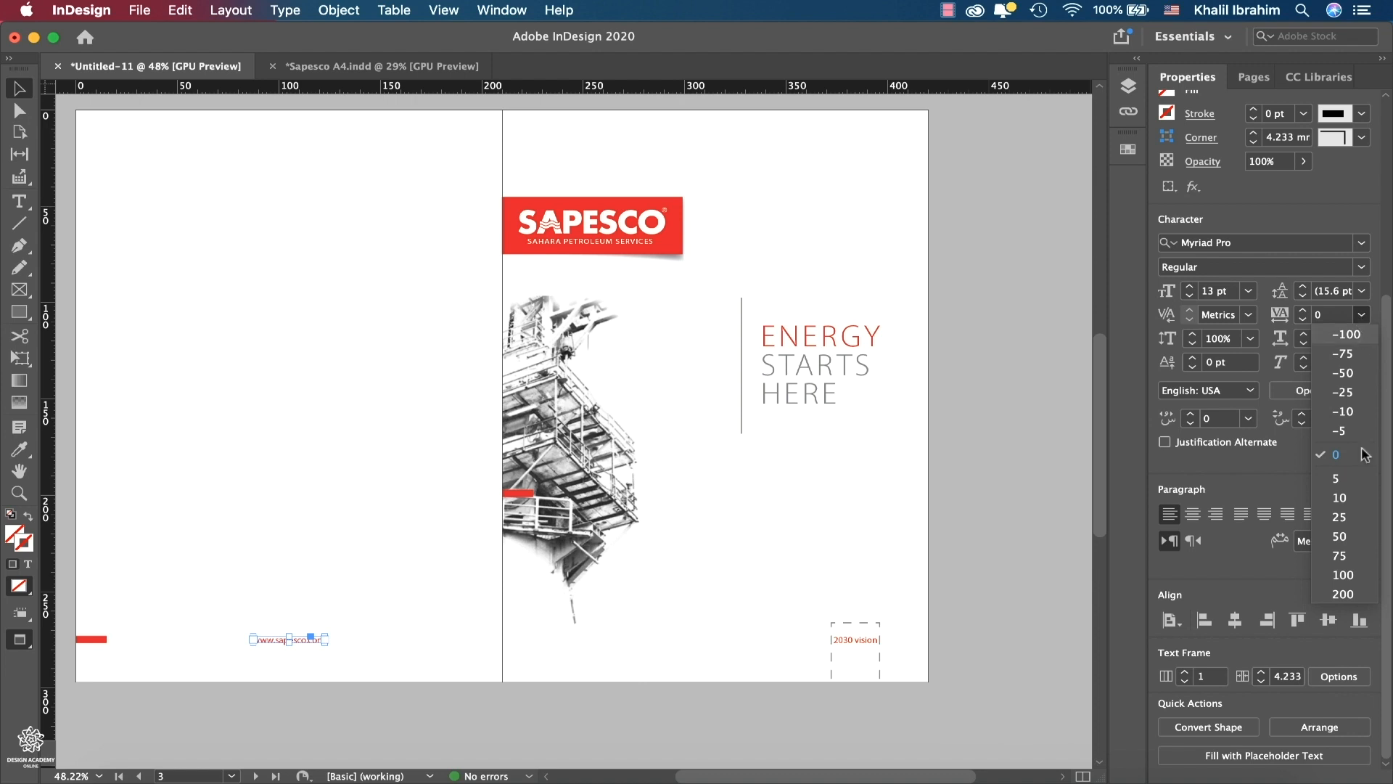
pyautogui.click(1343, 575)
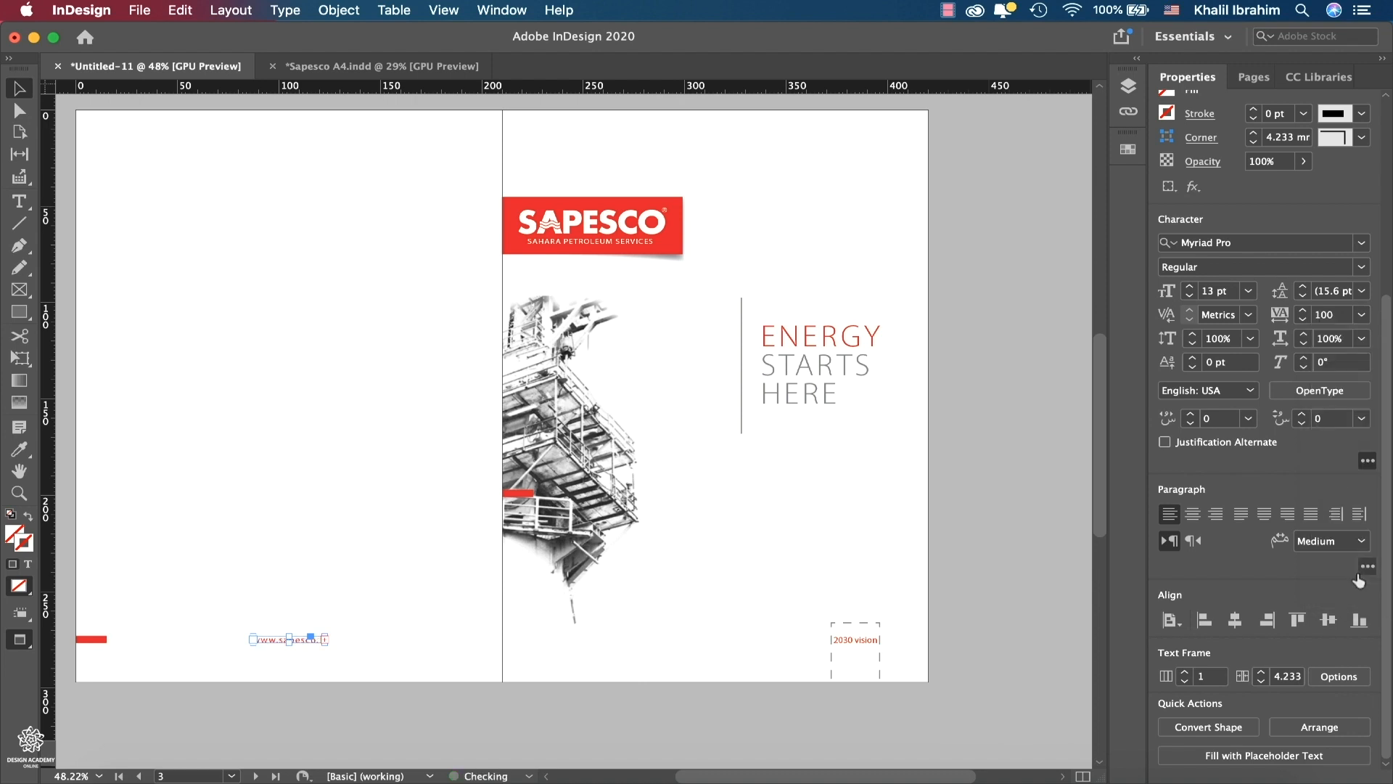
pyautogui.moveTo(287, 642); pyautogui.dragTo(369, 644)
pyautogui.doubleClick(368, 684)
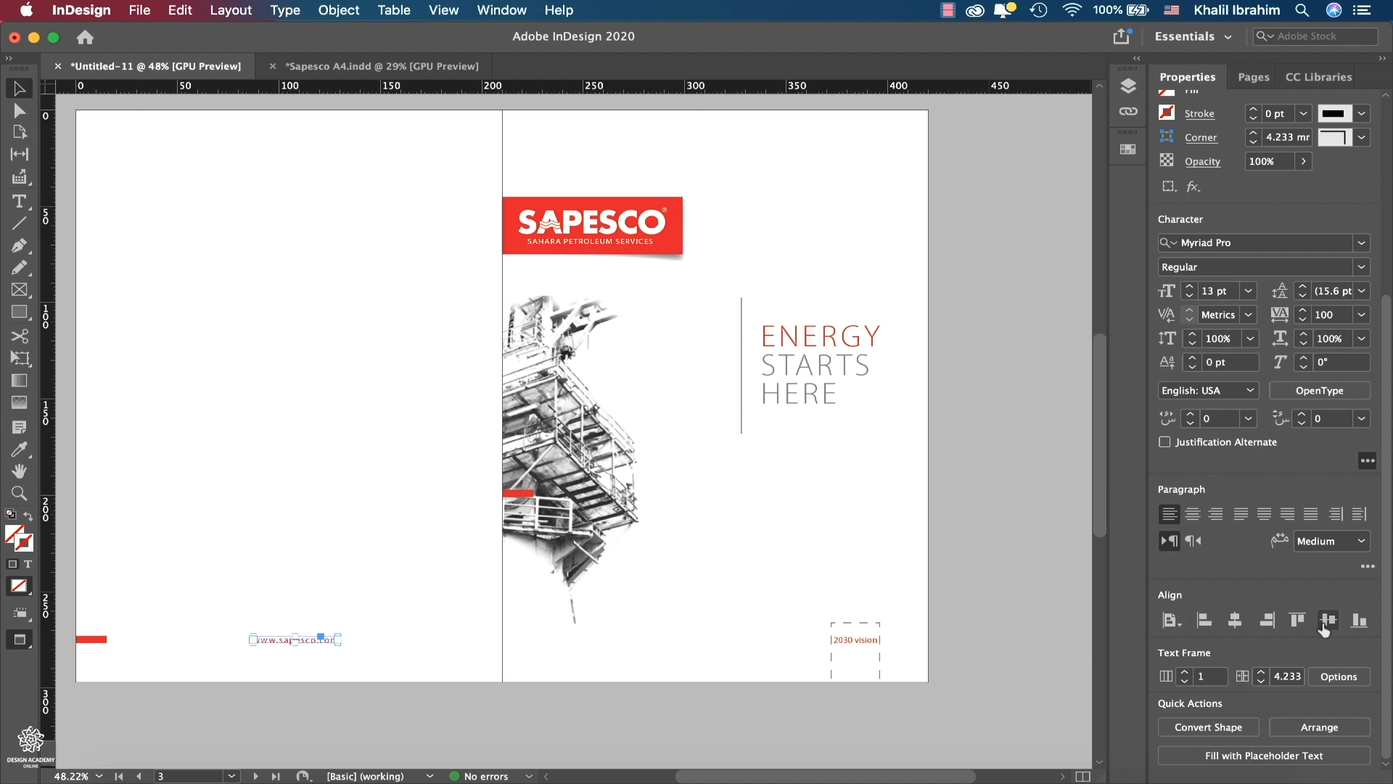
pyautogui.click(1236, 619)
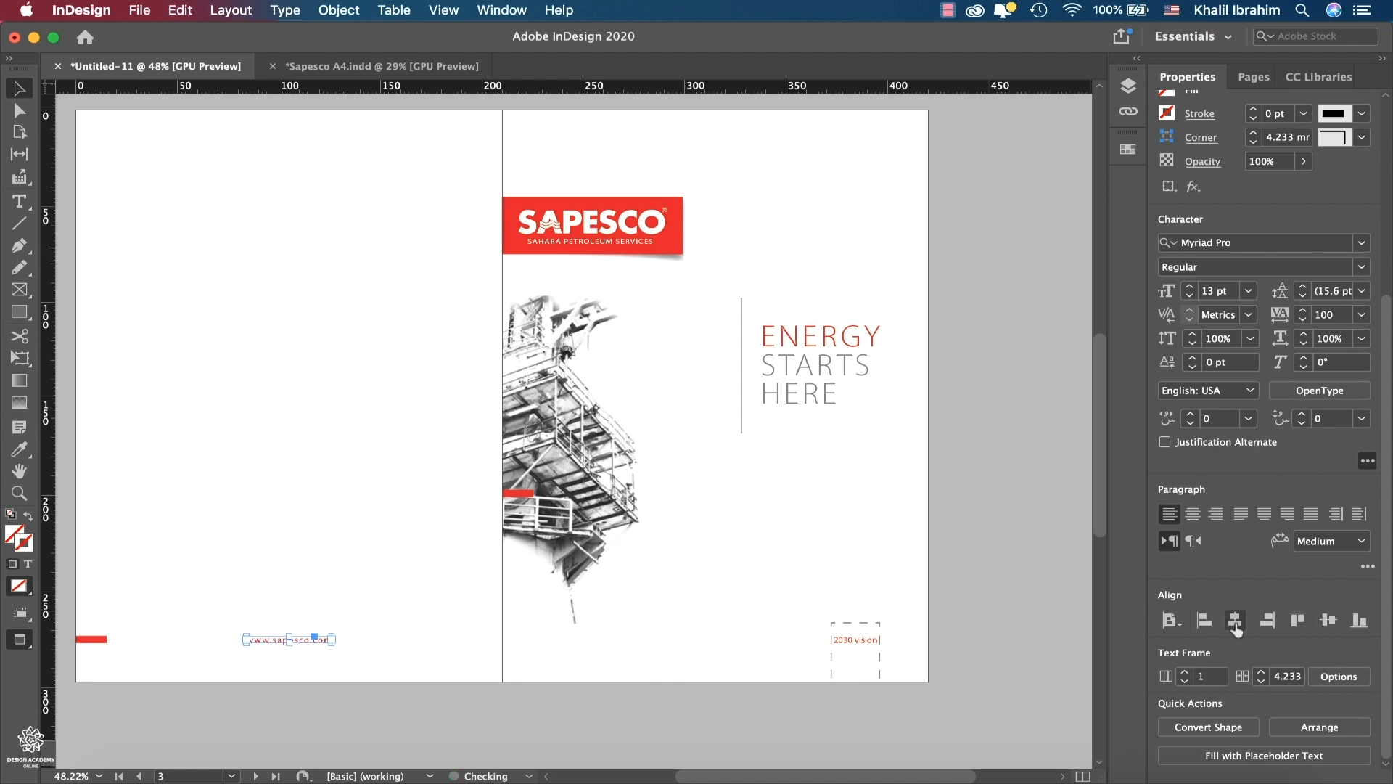
pyautogui.click(959, 591)
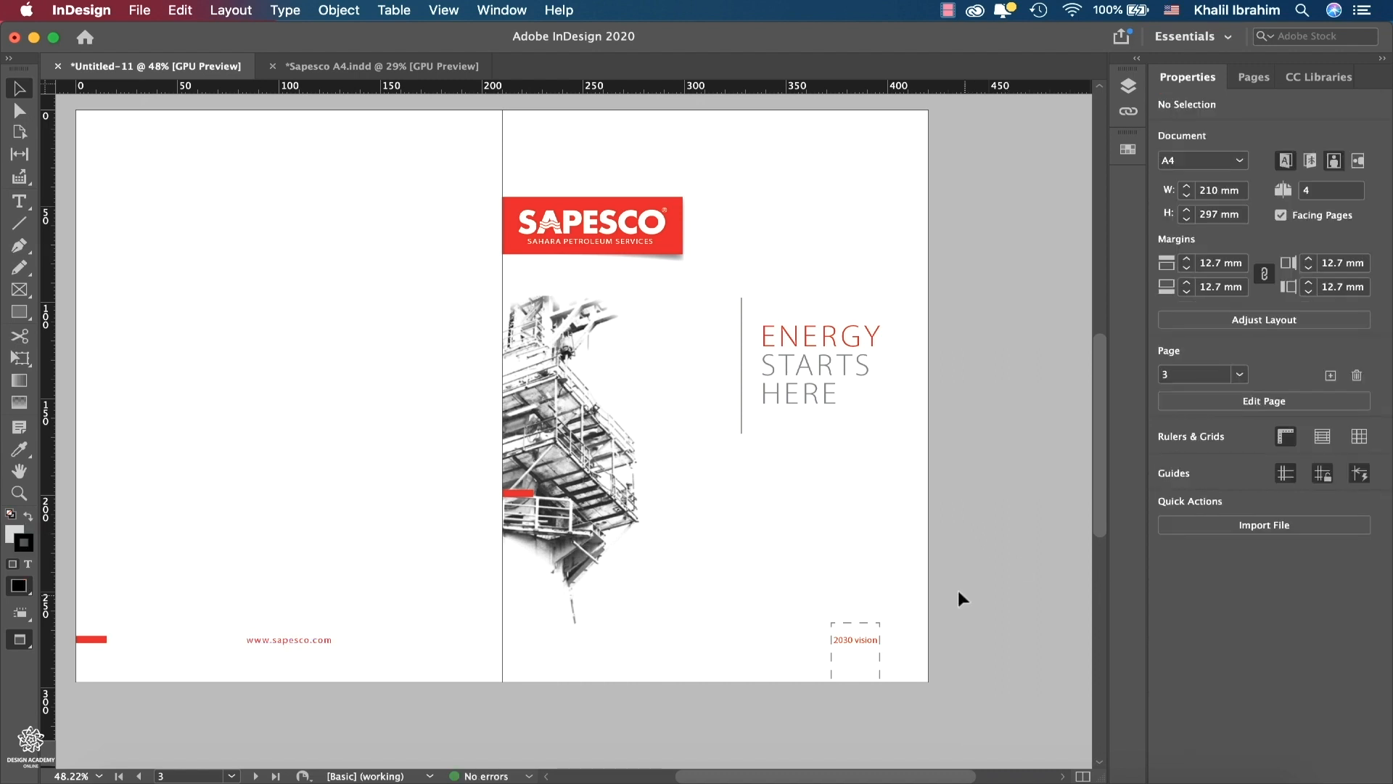
# - Set the 2030 vision label's font size to 12 pt and switch the alignment reference to Align to Selection
pyautogui.click(867, 645)
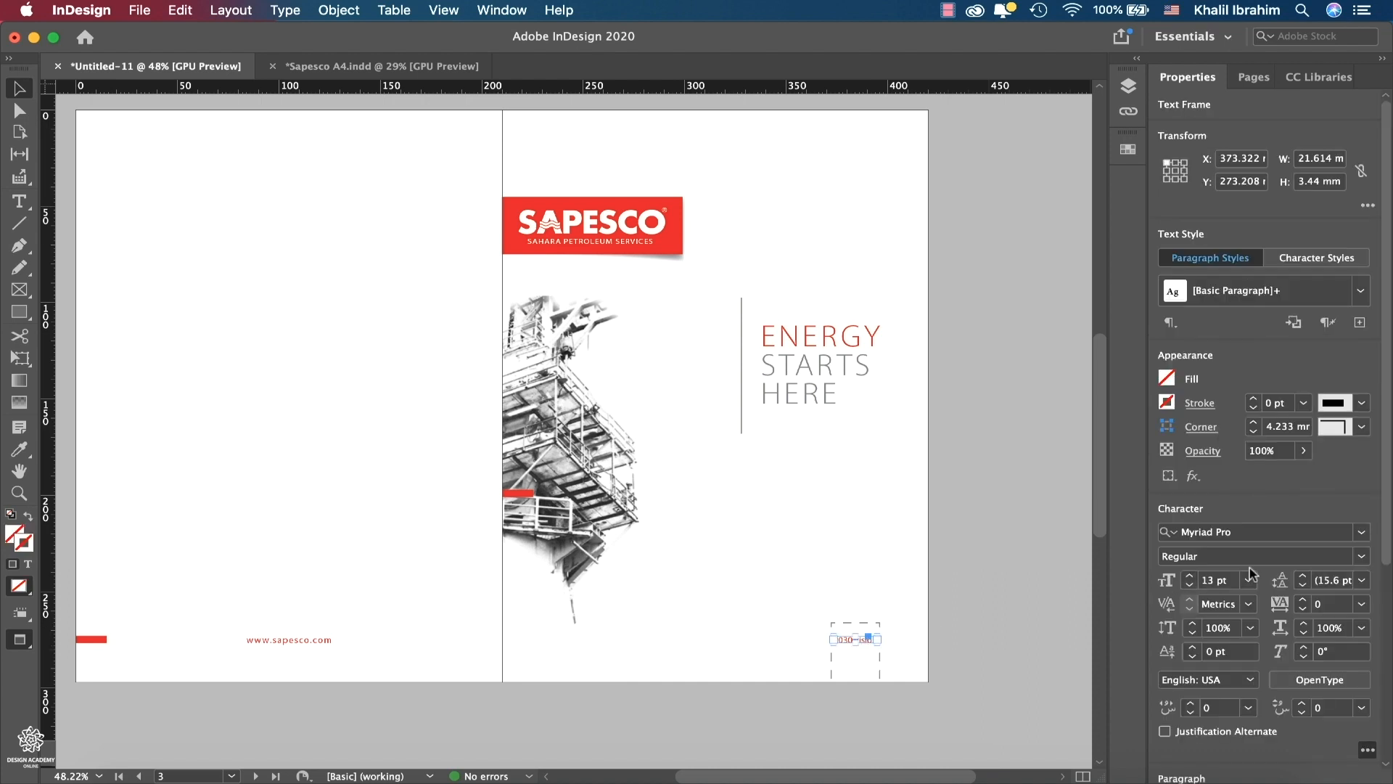
pyautogui.click(1191, 586)
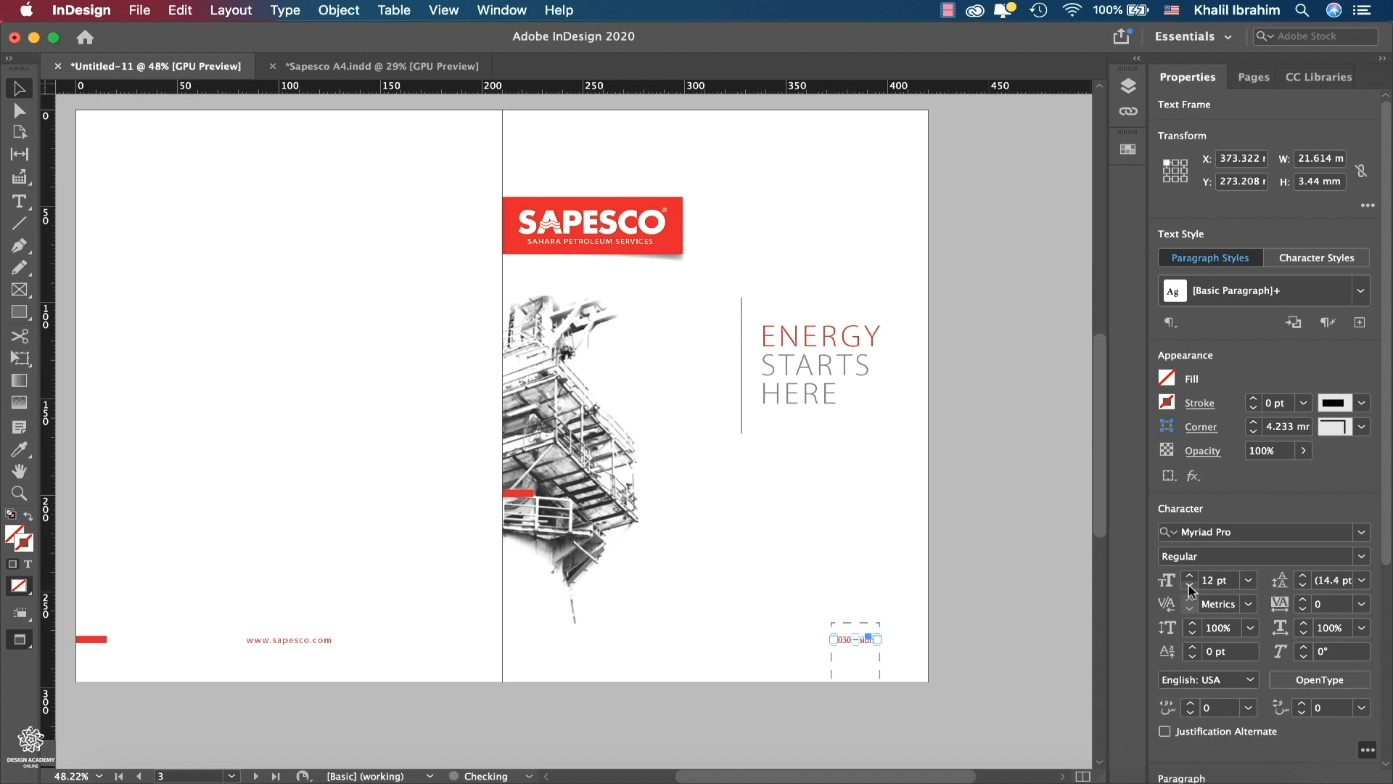
pyautogui.keyDown('shift'); pyautogui.click(862, 623); pyautogui.keyUp('shift')
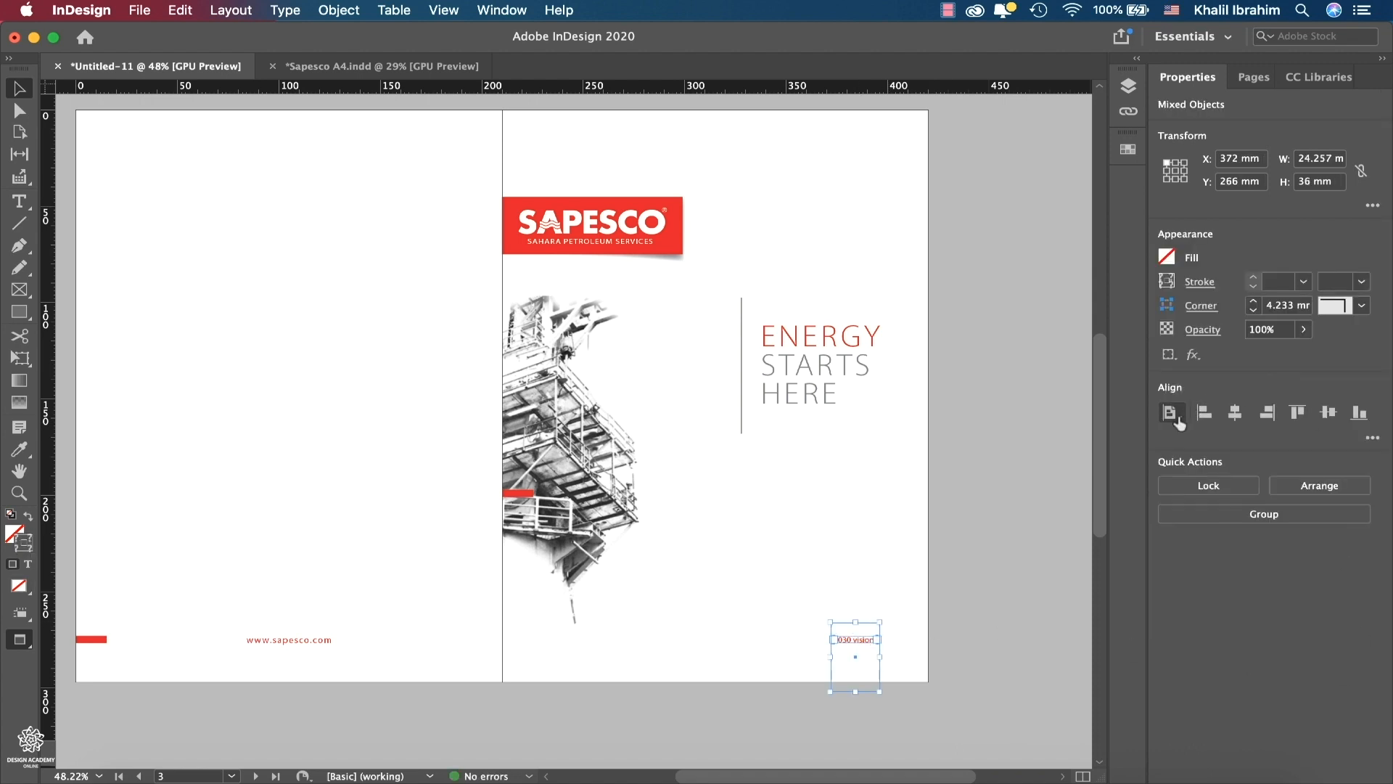
pyautogui.click(1176, 415)
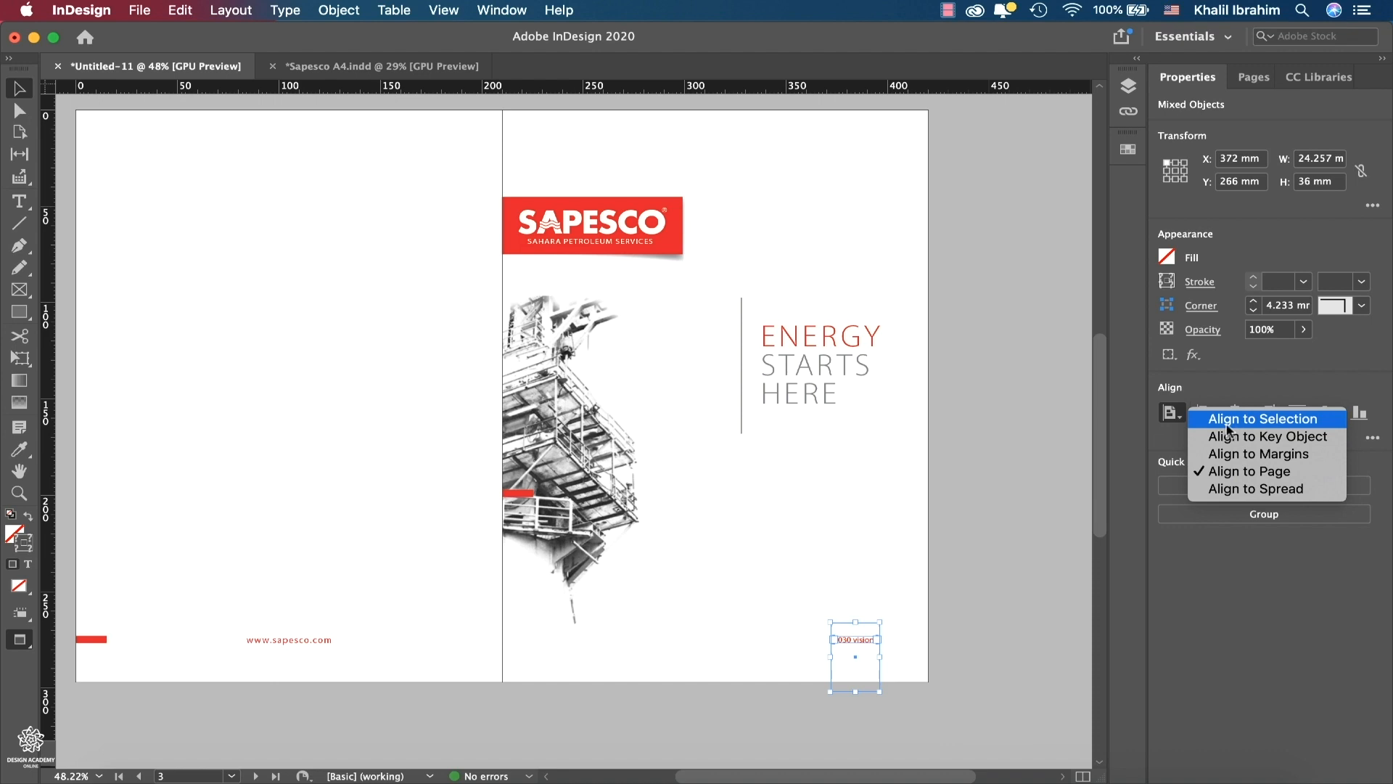
pyautogui.scroll(5, 863, 603)
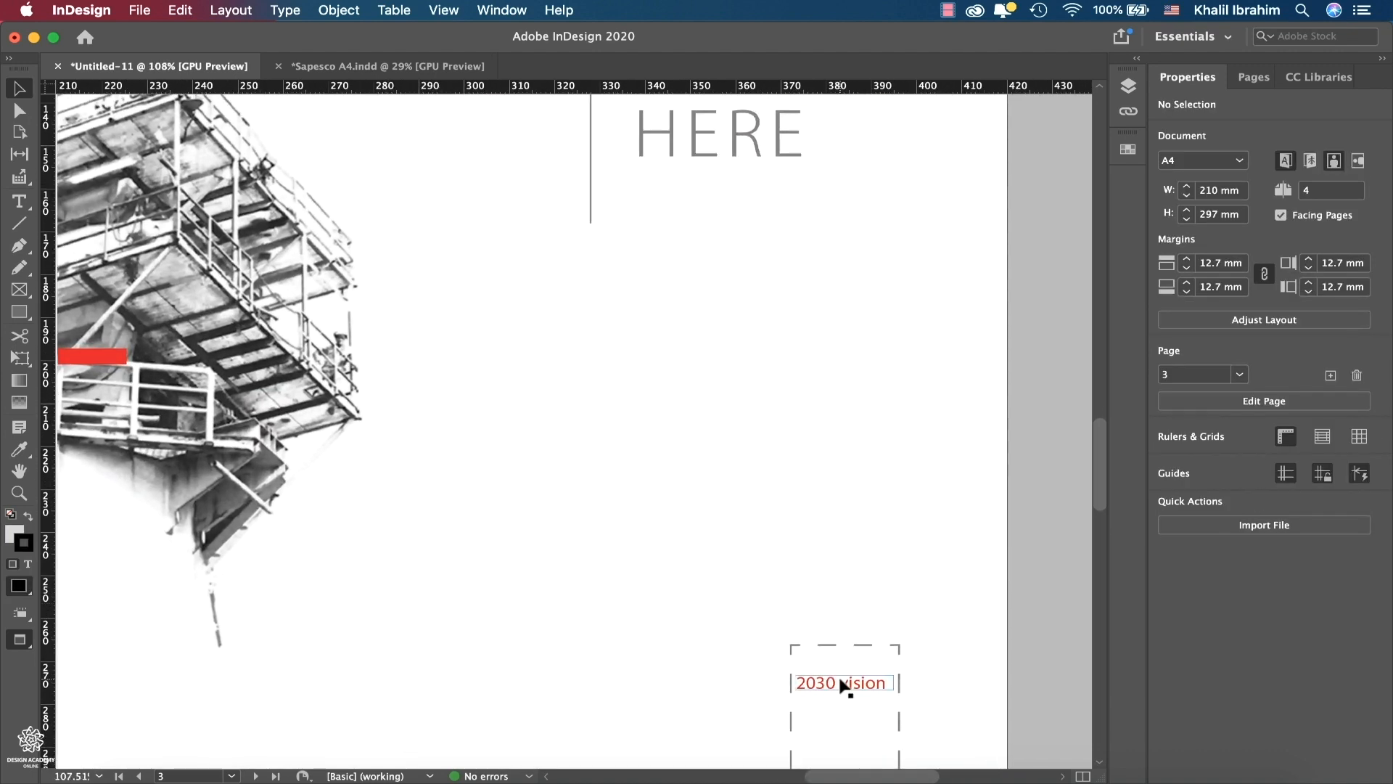
# - Fit the 2030 vision frame to its text and center it horizontally with the dashed rectangle
pyautogui.click(840, 681)
pyautogui.moveTo(894, 685); pyautogui.dragTo(889, 686)
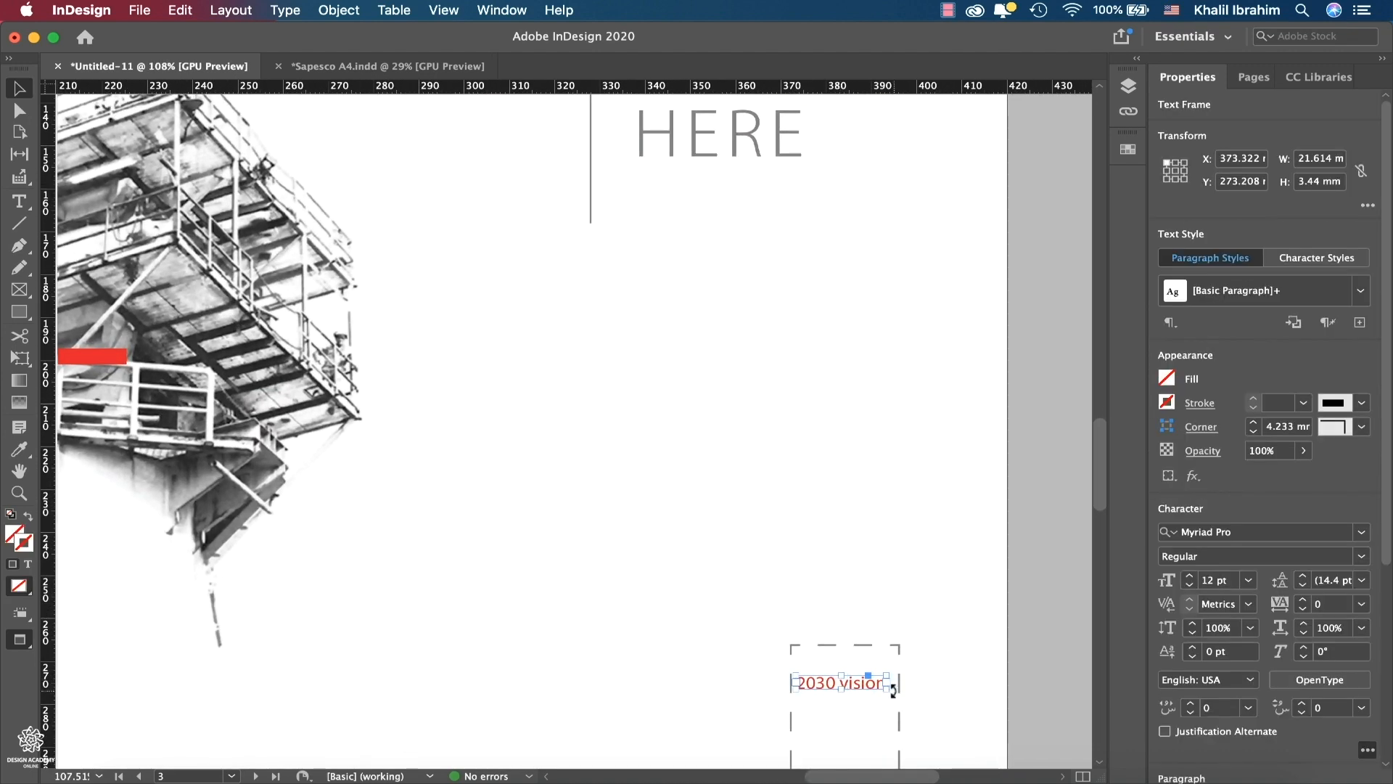
pyautogui.keyDown('shift'); pyautogui.click(867, 646); pyautogui.keyUp('shift')
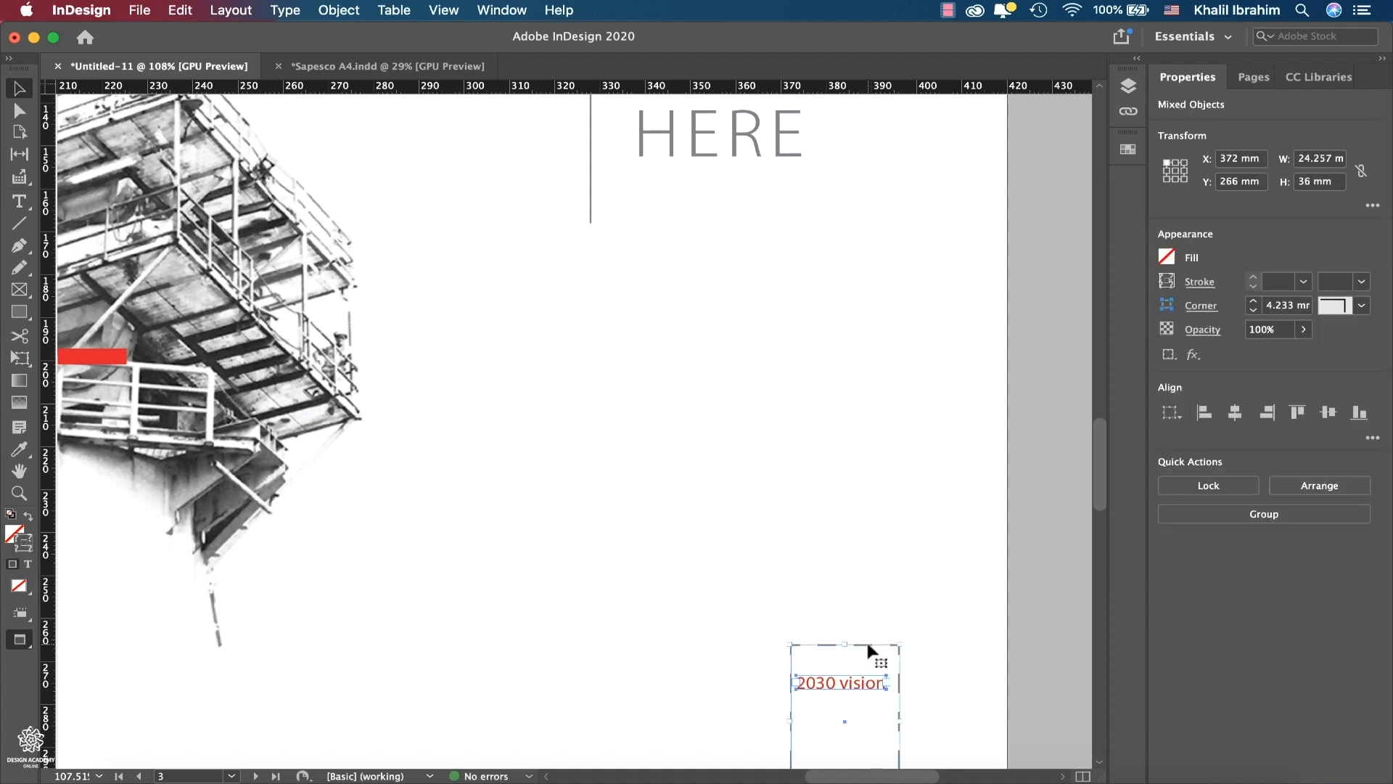
pyautogui.click(1237, 416)
pyautogui.click(883, 508)
pyautogui.scroll(-10, 883, 511)
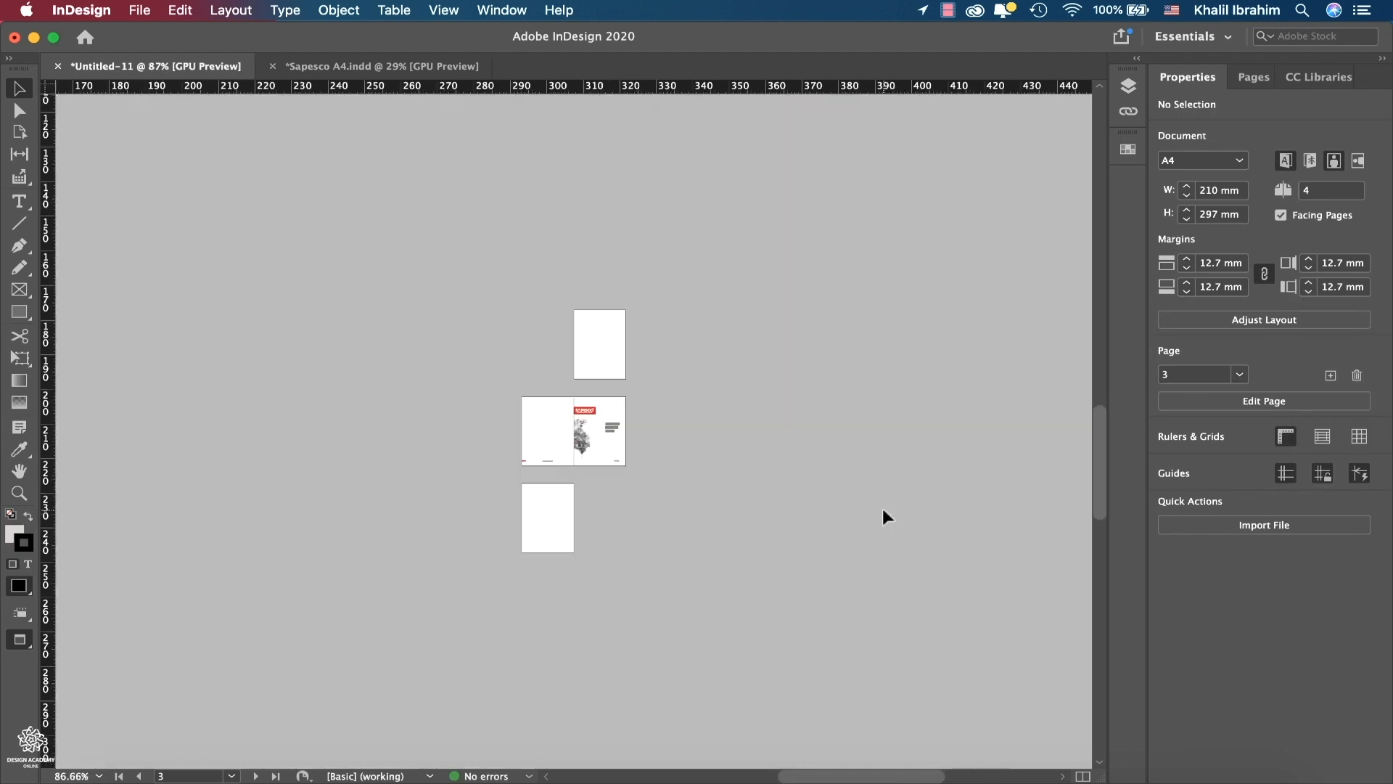
pyautogui.press('super+alt+0')
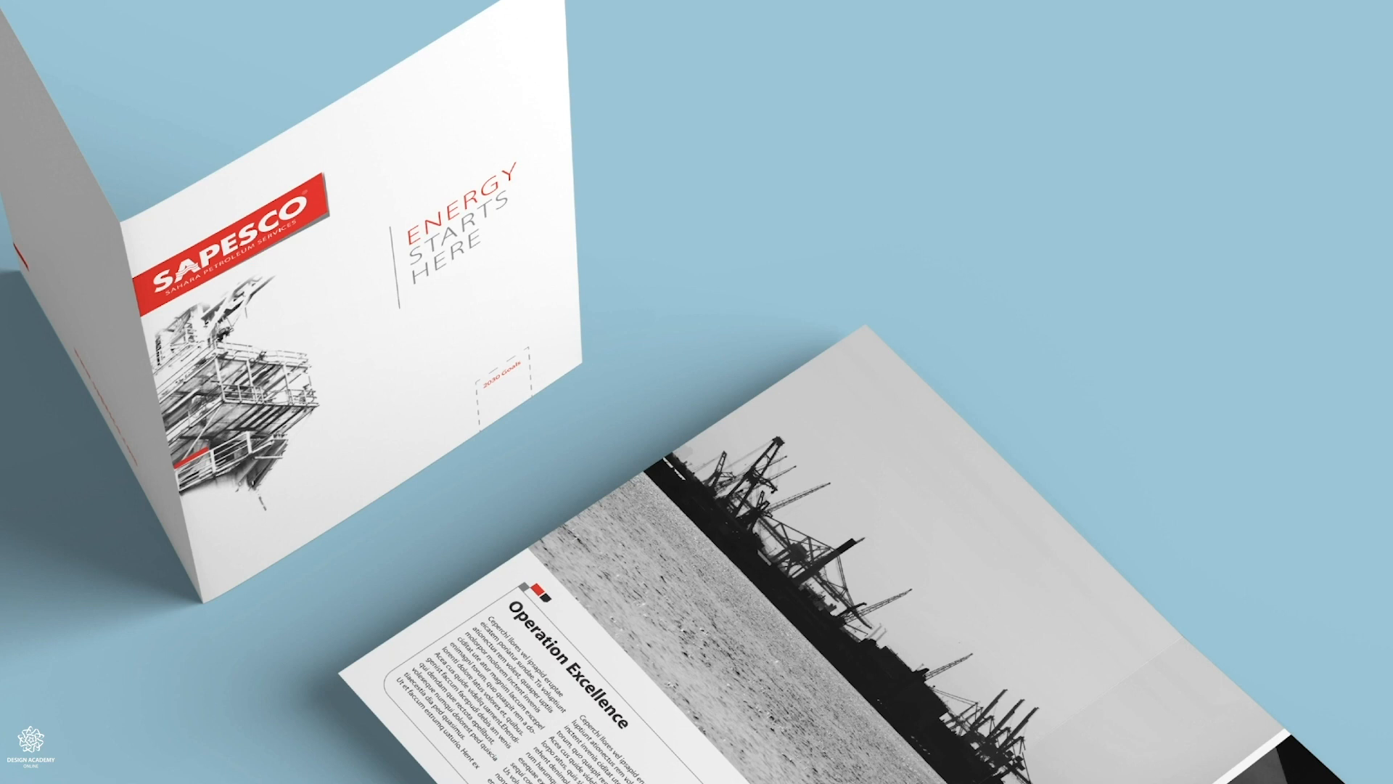
# - Leave the full-screen brochure mockup, switch to InDesign and view the color-block layout of the inside spread on page 6
pyautogui.press('Escape')
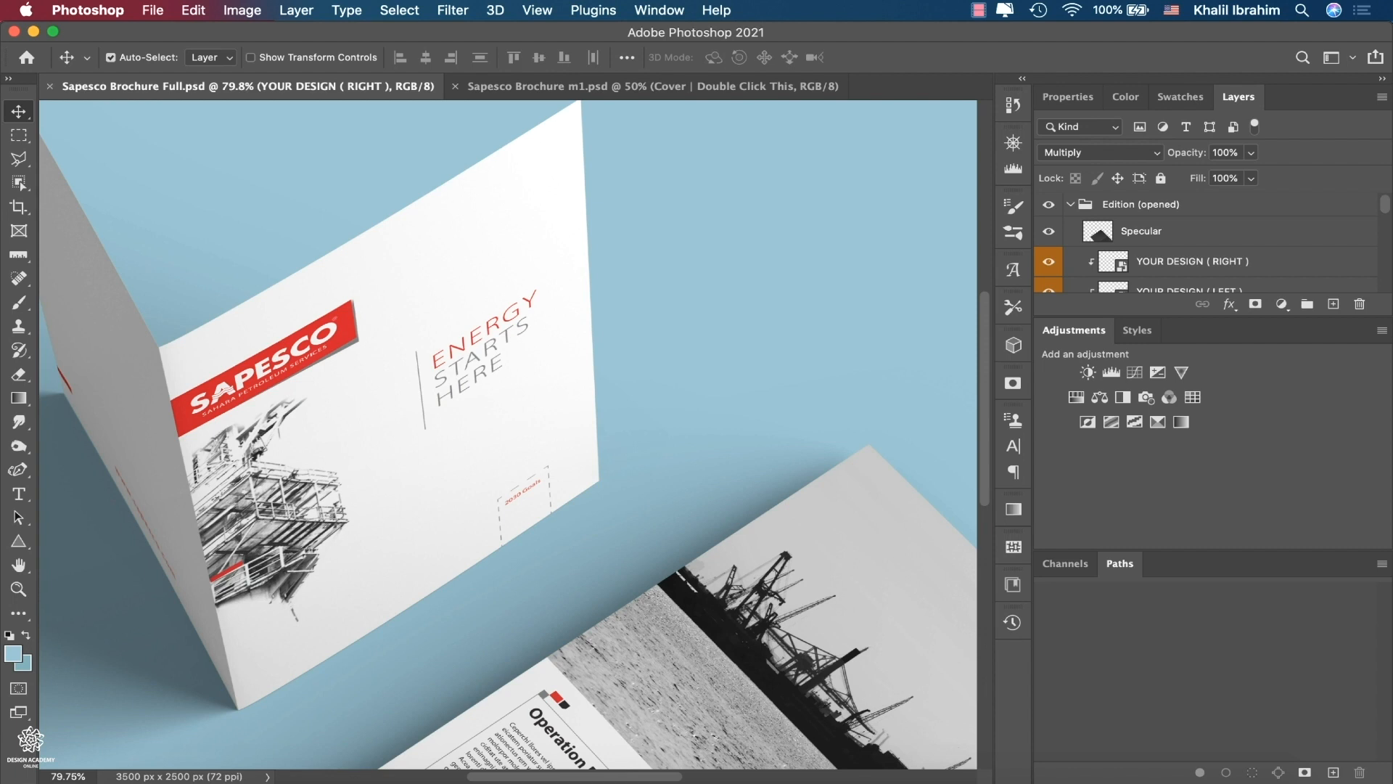
pyautogui.click(1019, 779)
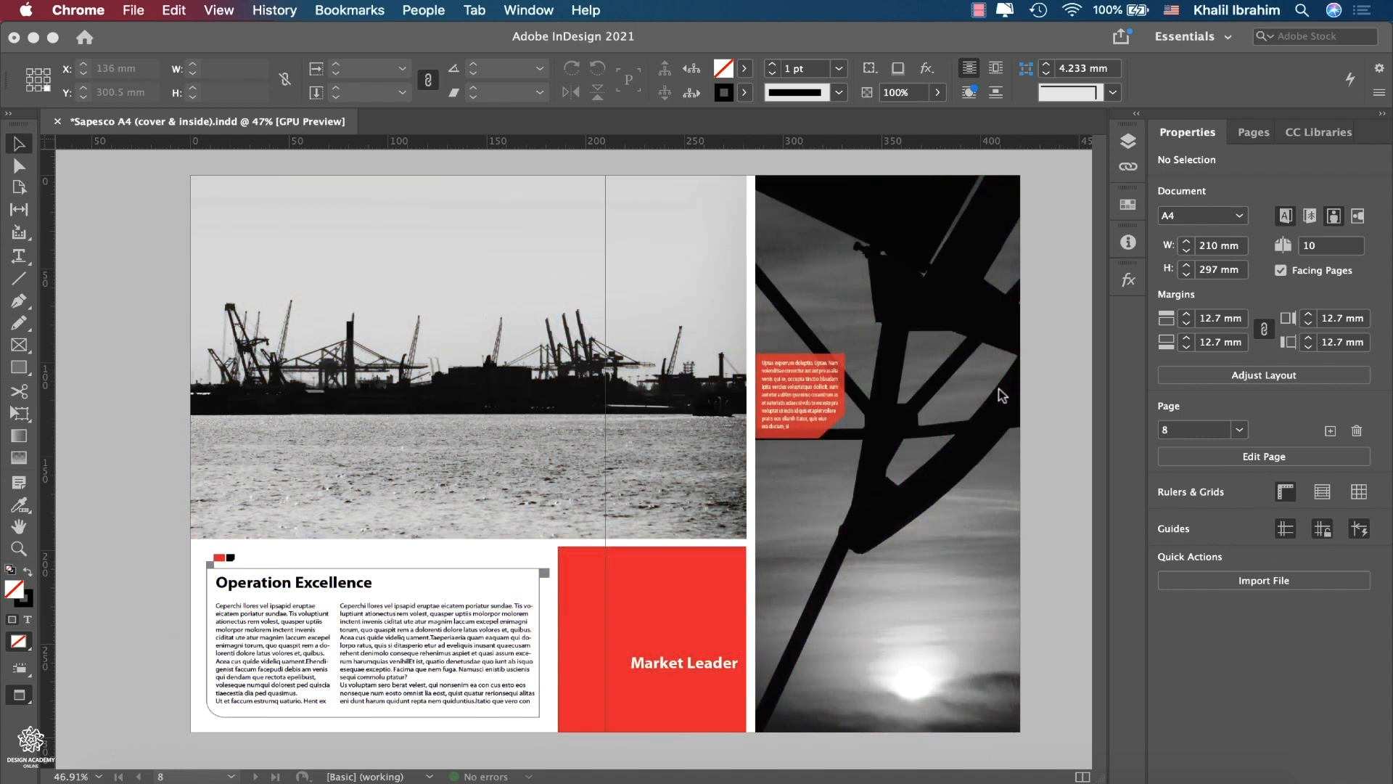
pyautogui.scroll(1, 1003, 395)
pyautogui.scroll(10, 1002, 395)
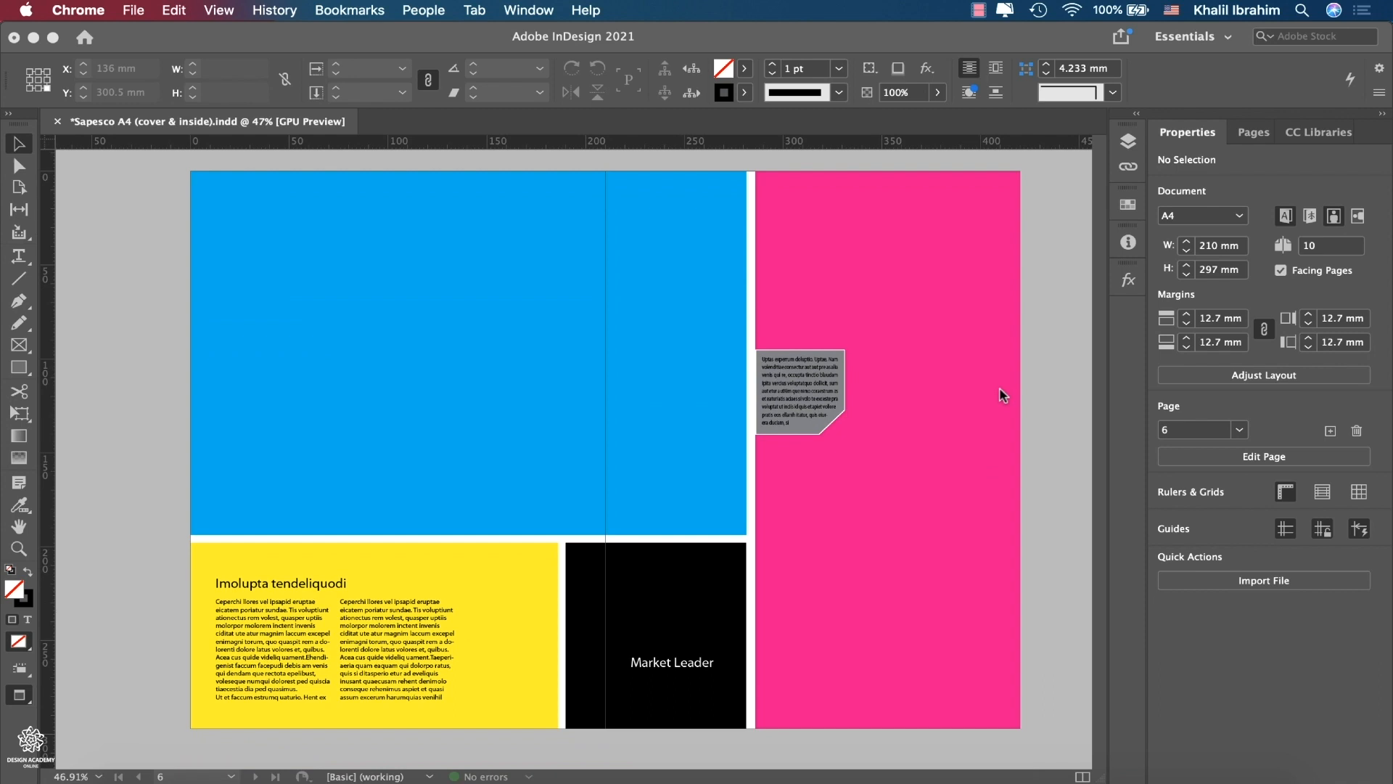
# - Go to spread 4–5 and inspect its empty placeholder frames, selecting the tall frame and the wide lower frame
pyautogui.click(1003, 395)
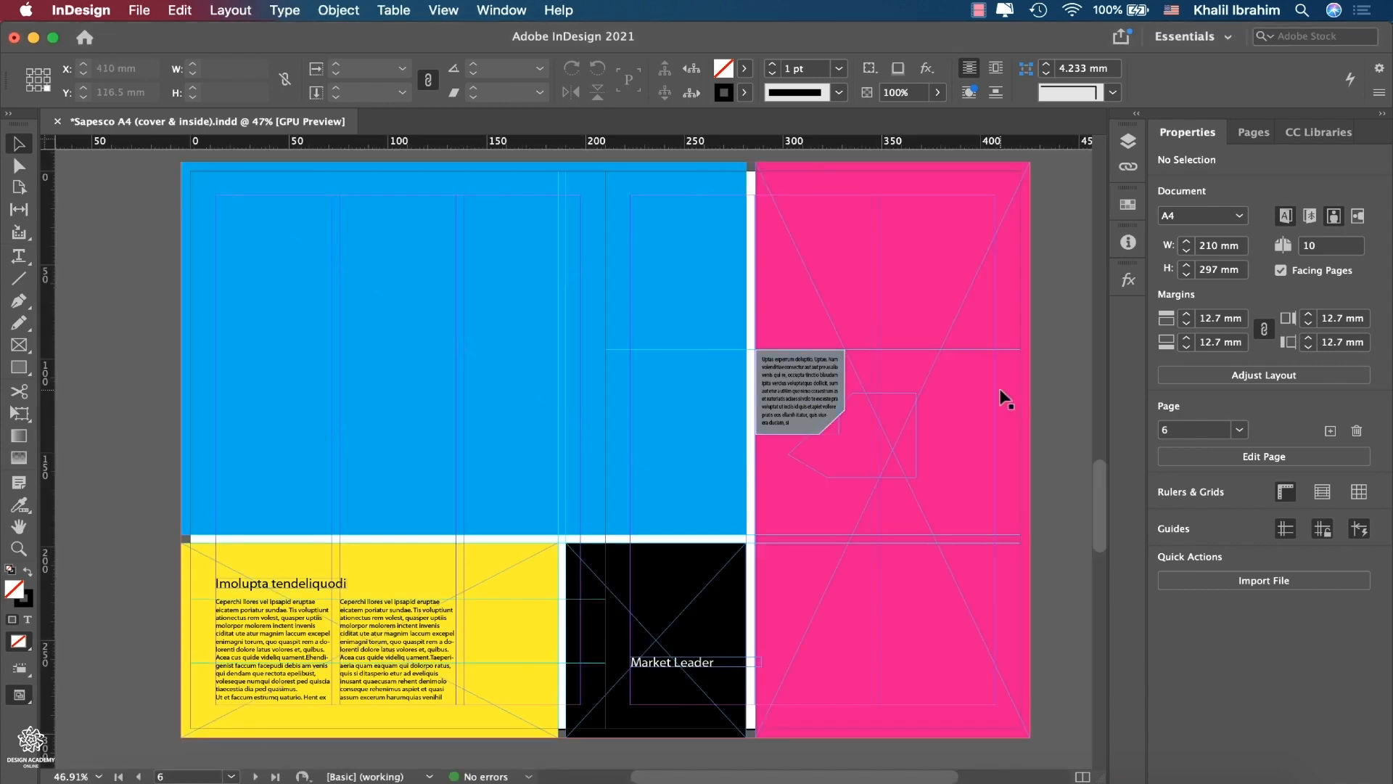
pyautogui.scroll(10, 999, 389)
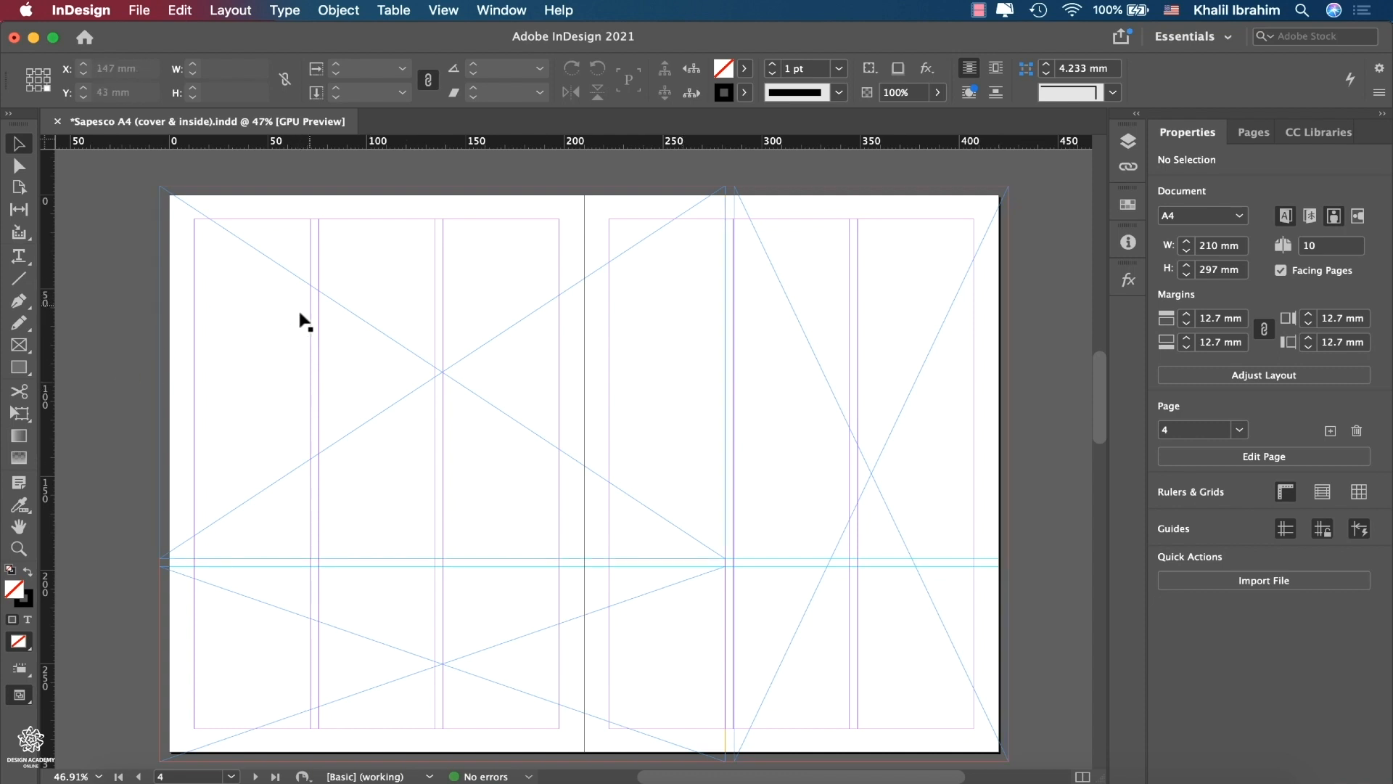
pyautogui.click(259, 381)
pyautogui.click(781, 340)
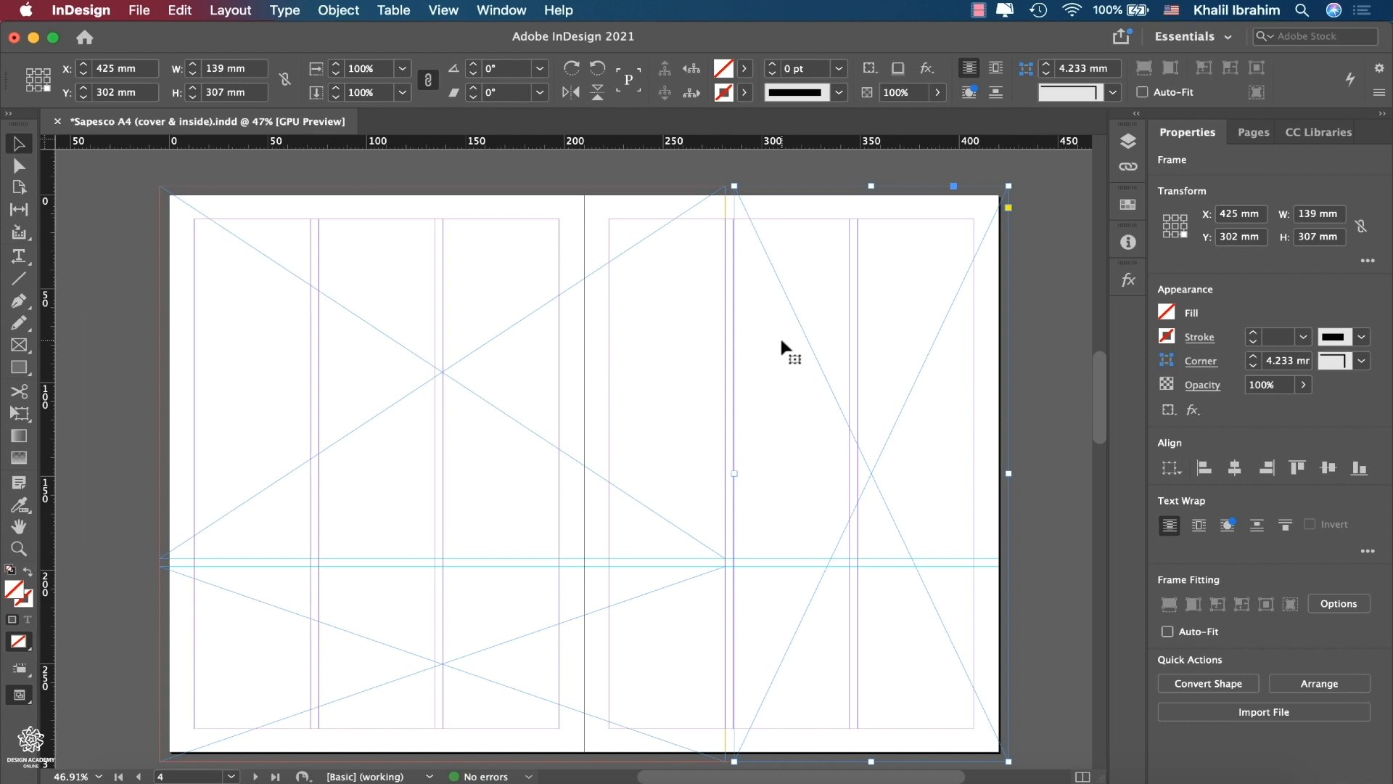
pyautogui.click(427, 622)
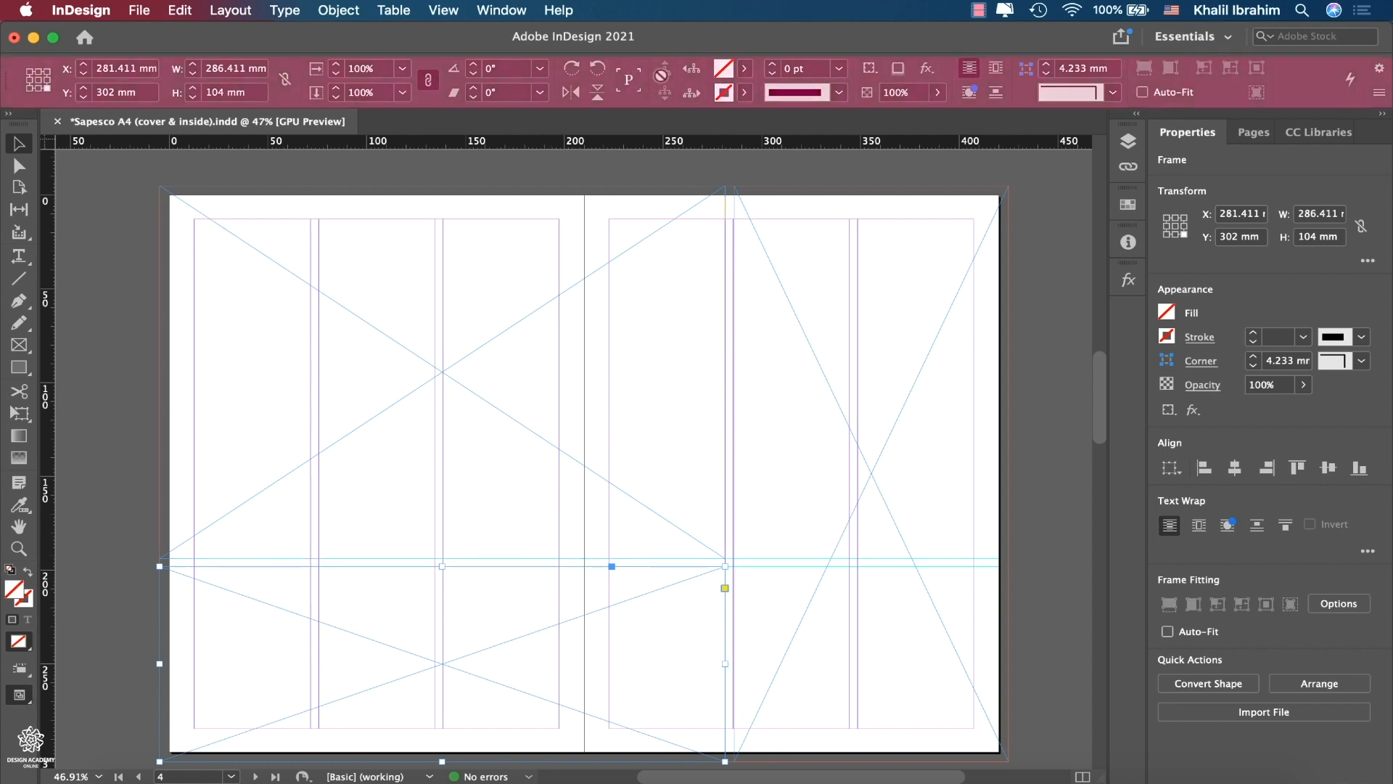
# - Look through the available workspace windows, viewing the Effects settings and the Layers list, and collapse the list
pyautogui.click(500, 10)
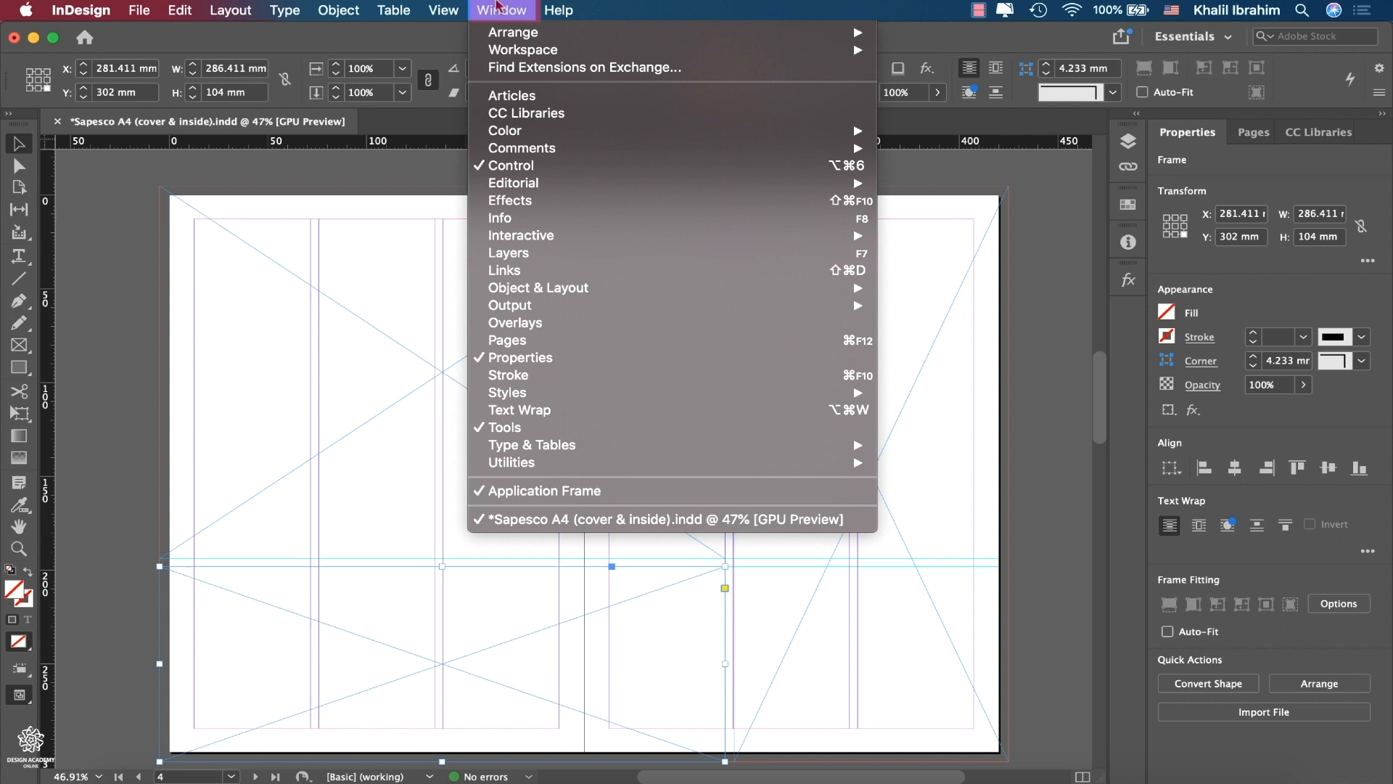
pyautogui.moveTo(497, 150)
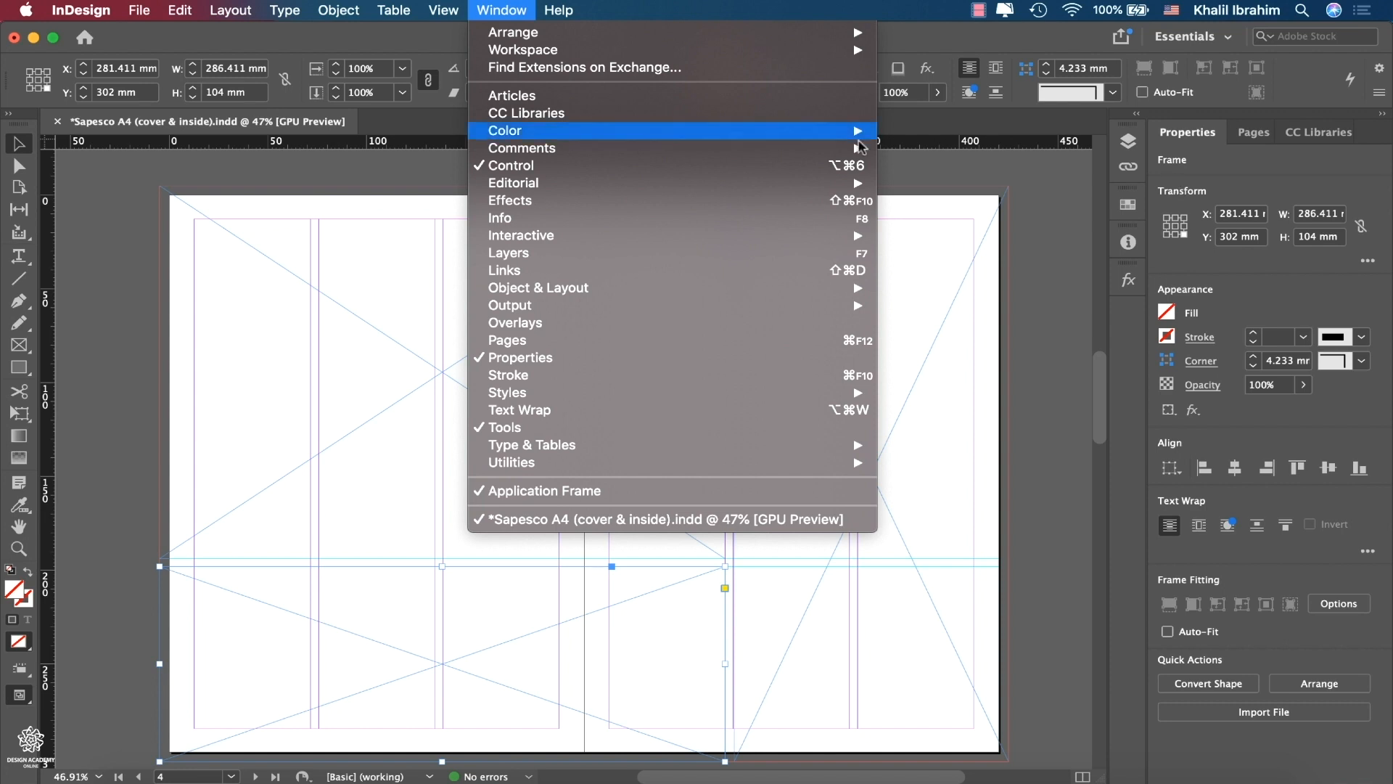
pyautogui.click(722, 203)
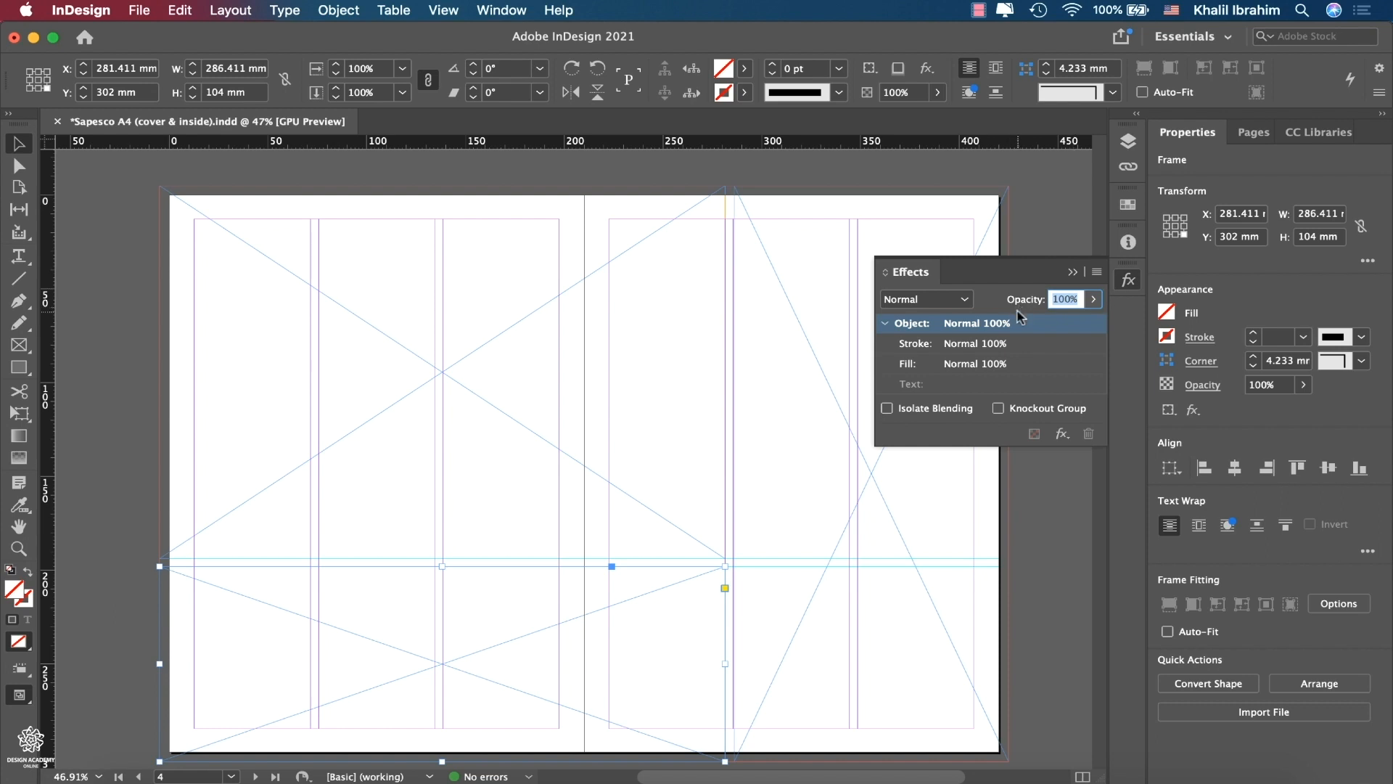
pyautogui.click(482, 9)
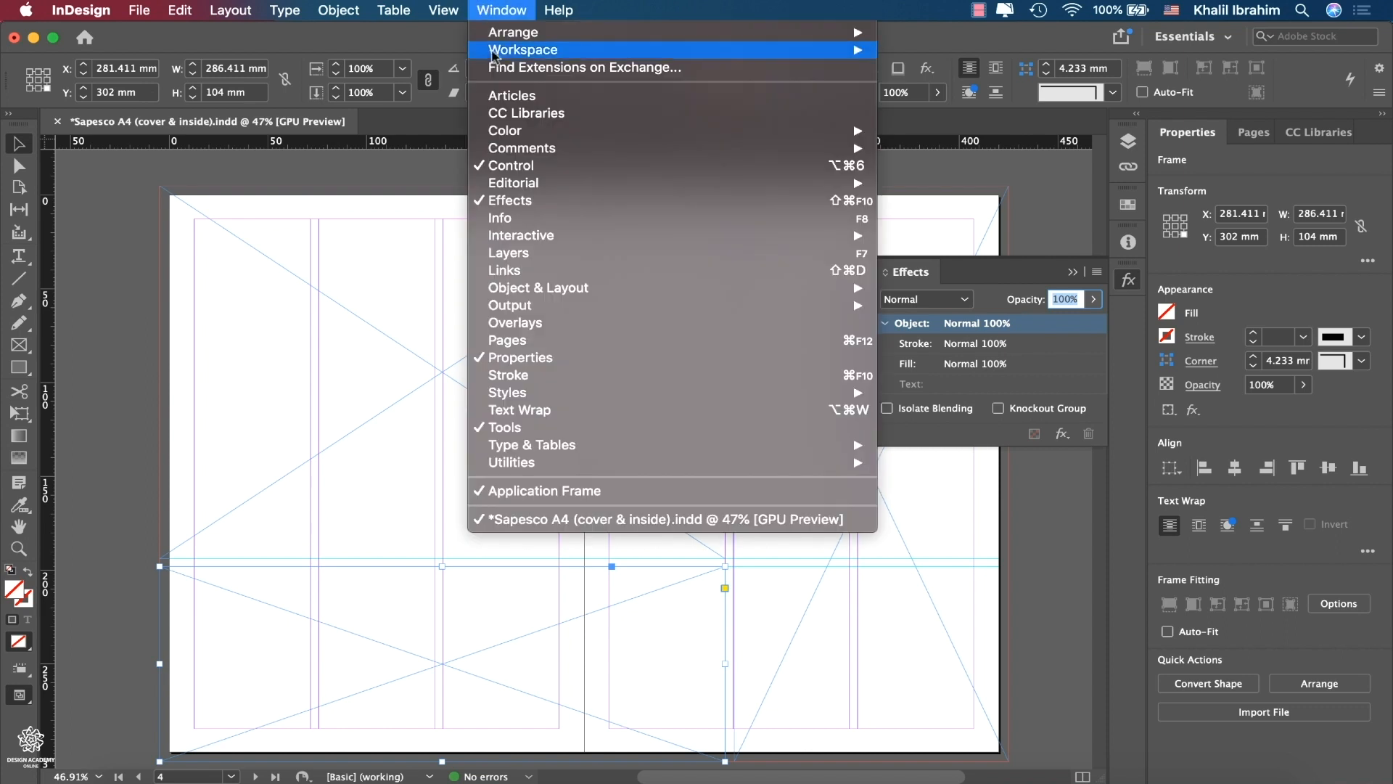
pyautogui.click(534, 252)
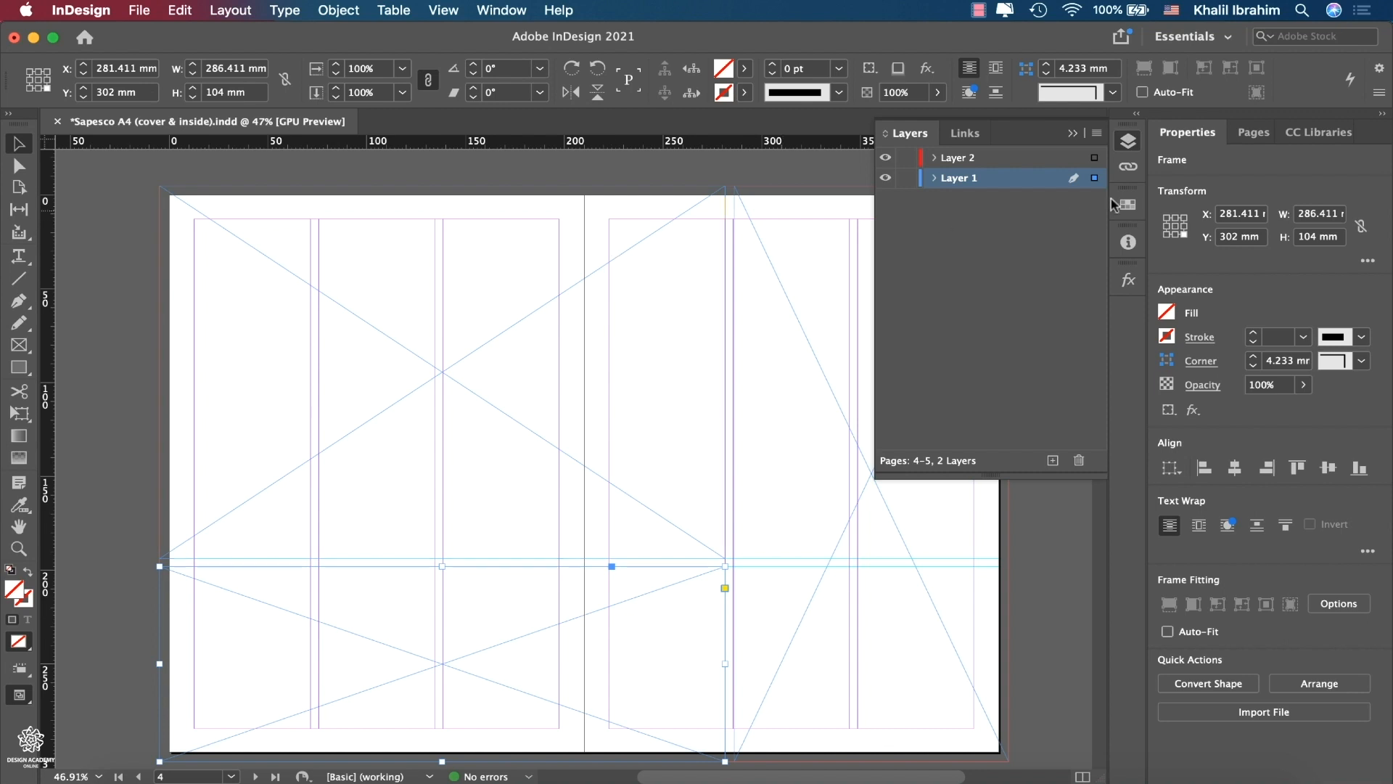
pyautogui.click(1072, 133)
# - Insert a new two-page spread, pages 10–11, after spread 8–9 and bring it fully into view
pyautogui.moveTo(1102, 361); pyautogui.dragTo(1083, 602)
pyautogui.scroll(3, 1059, 566)
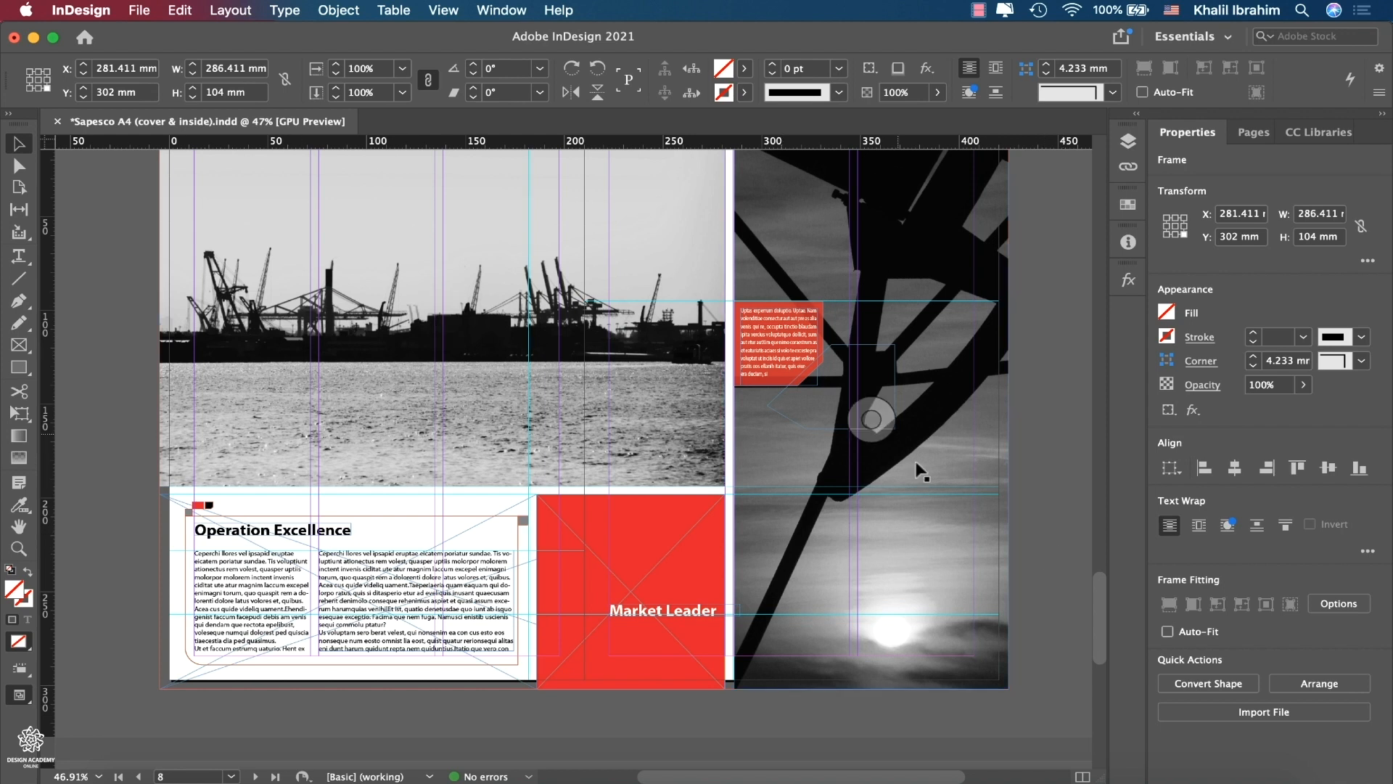
pyautogui.click(1243, 139)
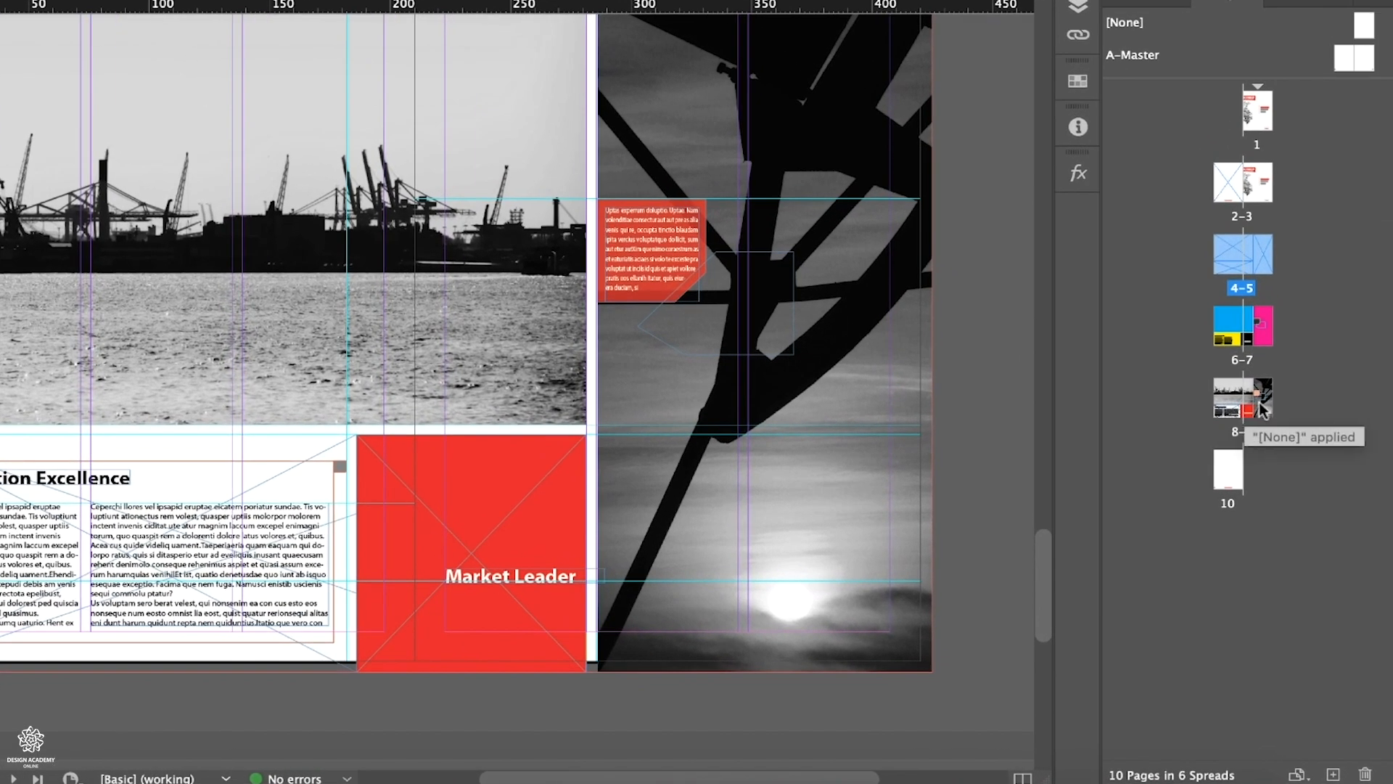
pyautogui.click(1266, 428)
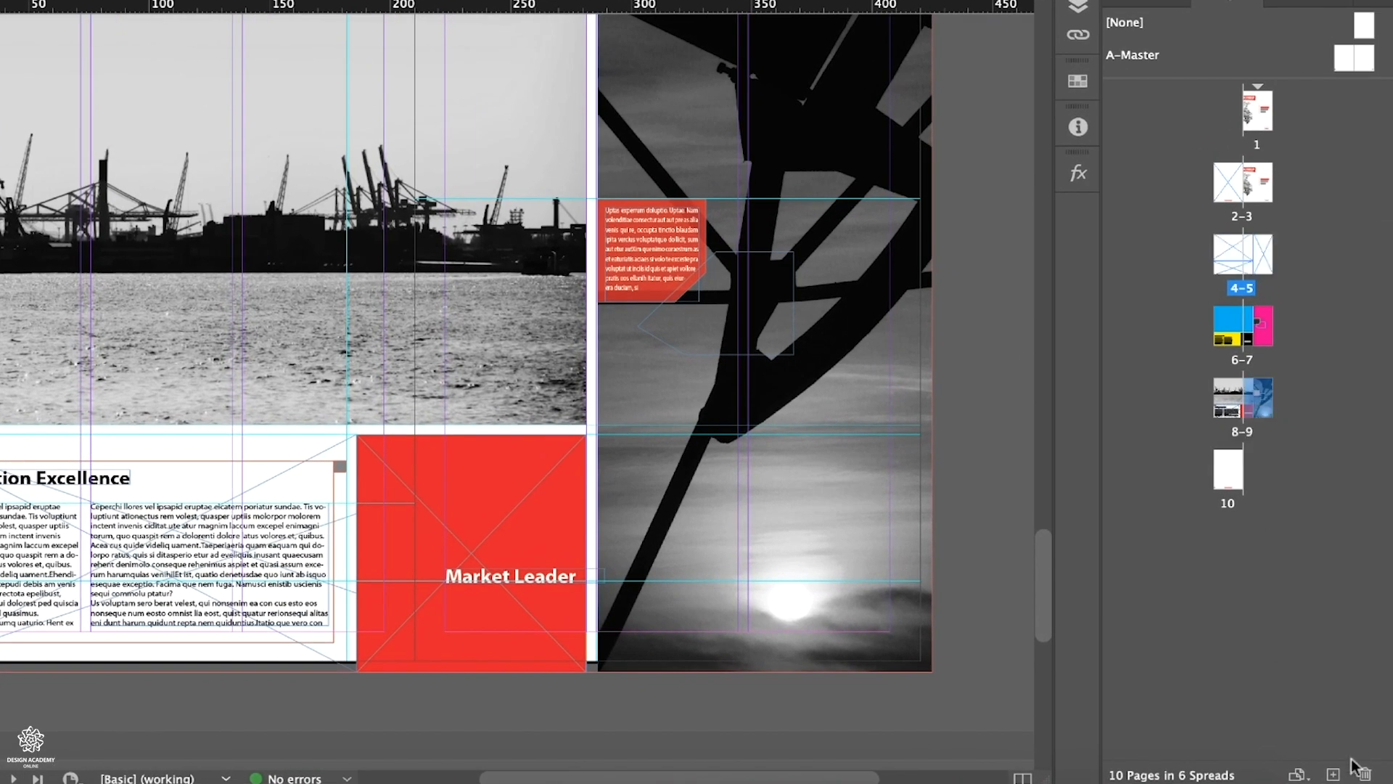
pyautogui.click(1333, 774)
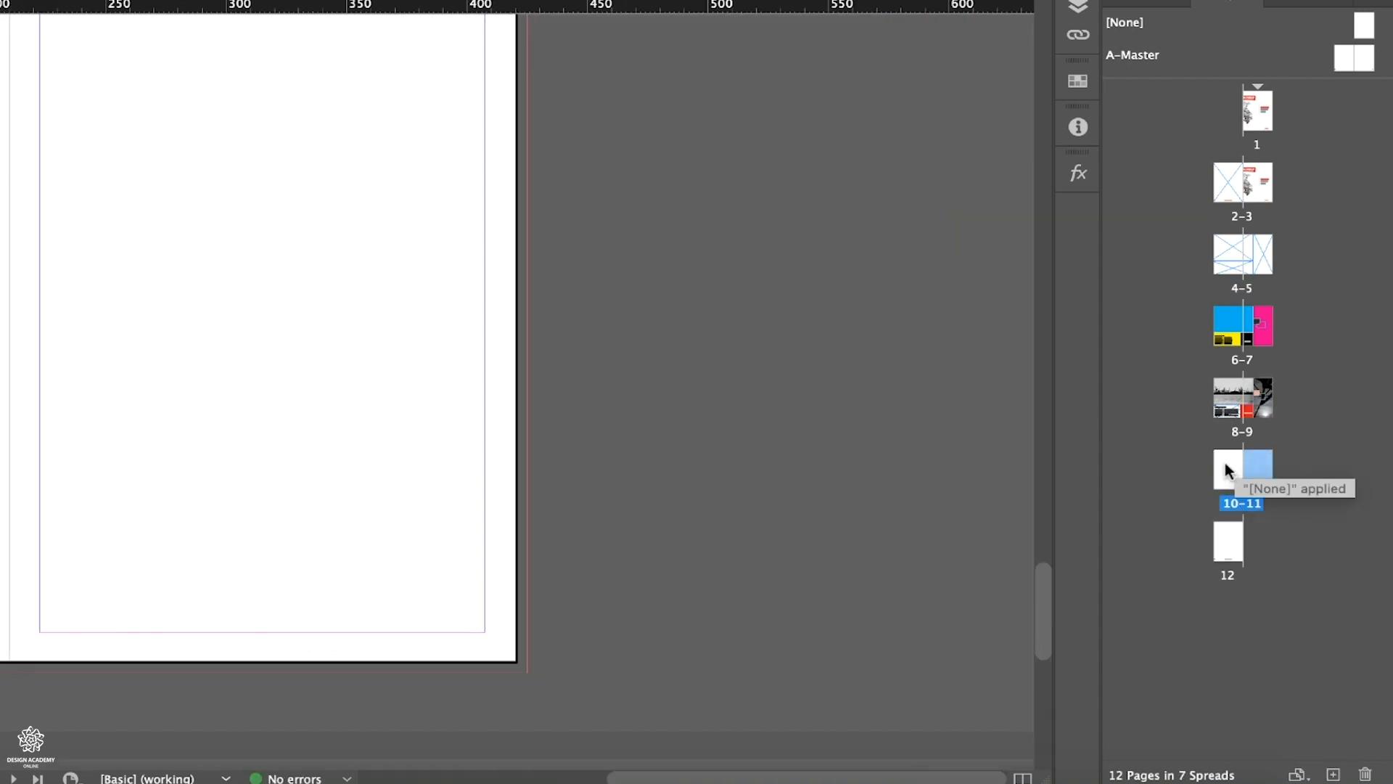
pyautogui.hscroll(-5, 72, 307)
pyautogui.scroll(2, 73, 307)
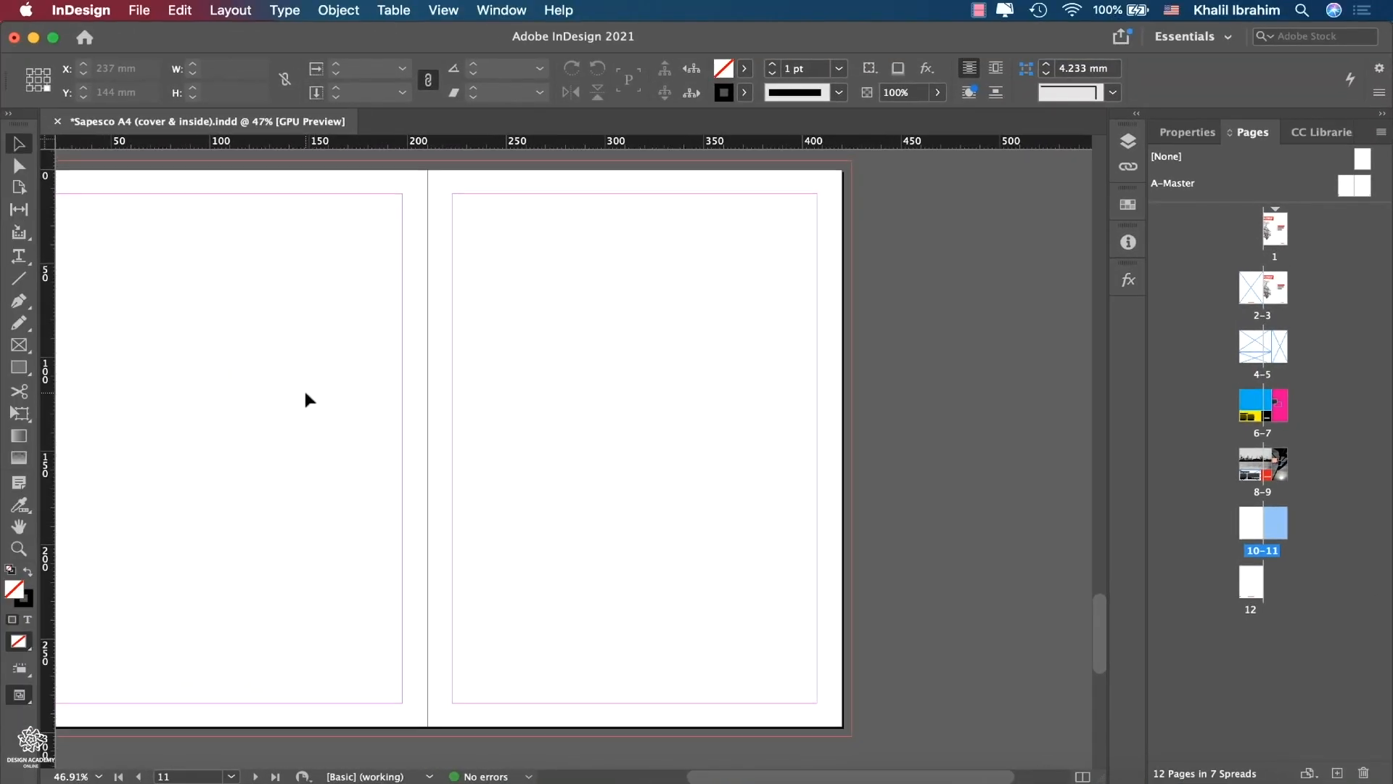
pyautogui.hscroll(-5, 119, 323)
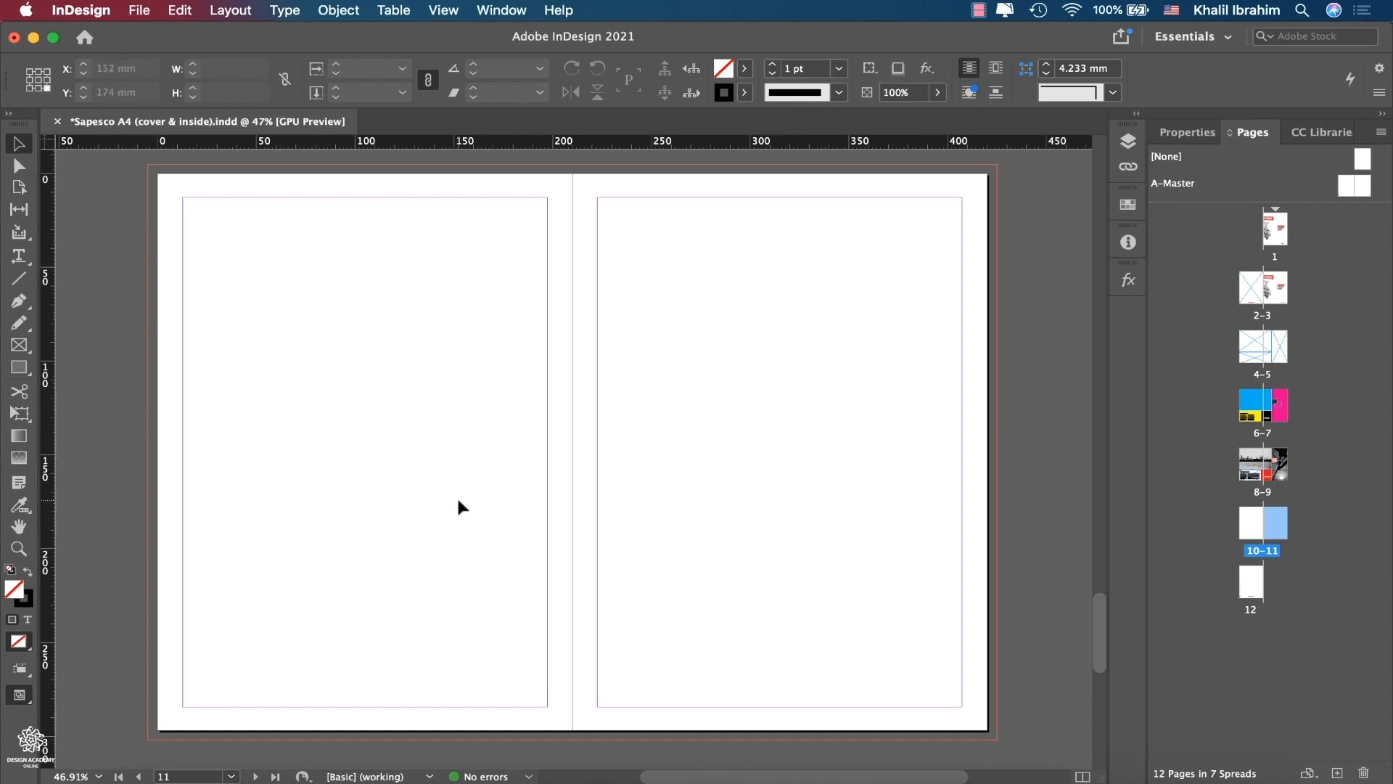
# - Set both pages of spread 10–11 to 3 columns in Margins and Columns
pyautogui.keyDown('shift'); pyautogui.click(1248, 532); pyautogui.keyUp('shift')
pyautogui.click(218, 10)
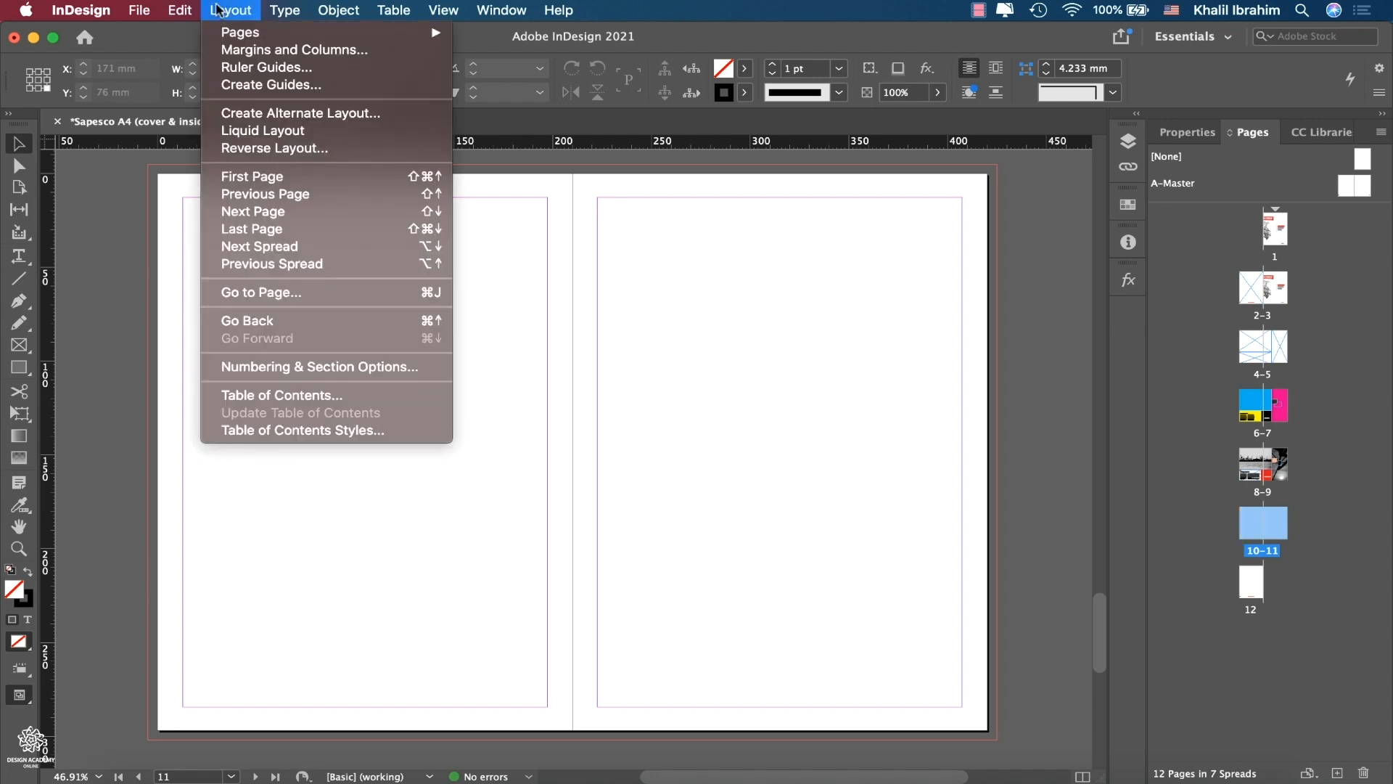
pyautogui.click(226, 50)
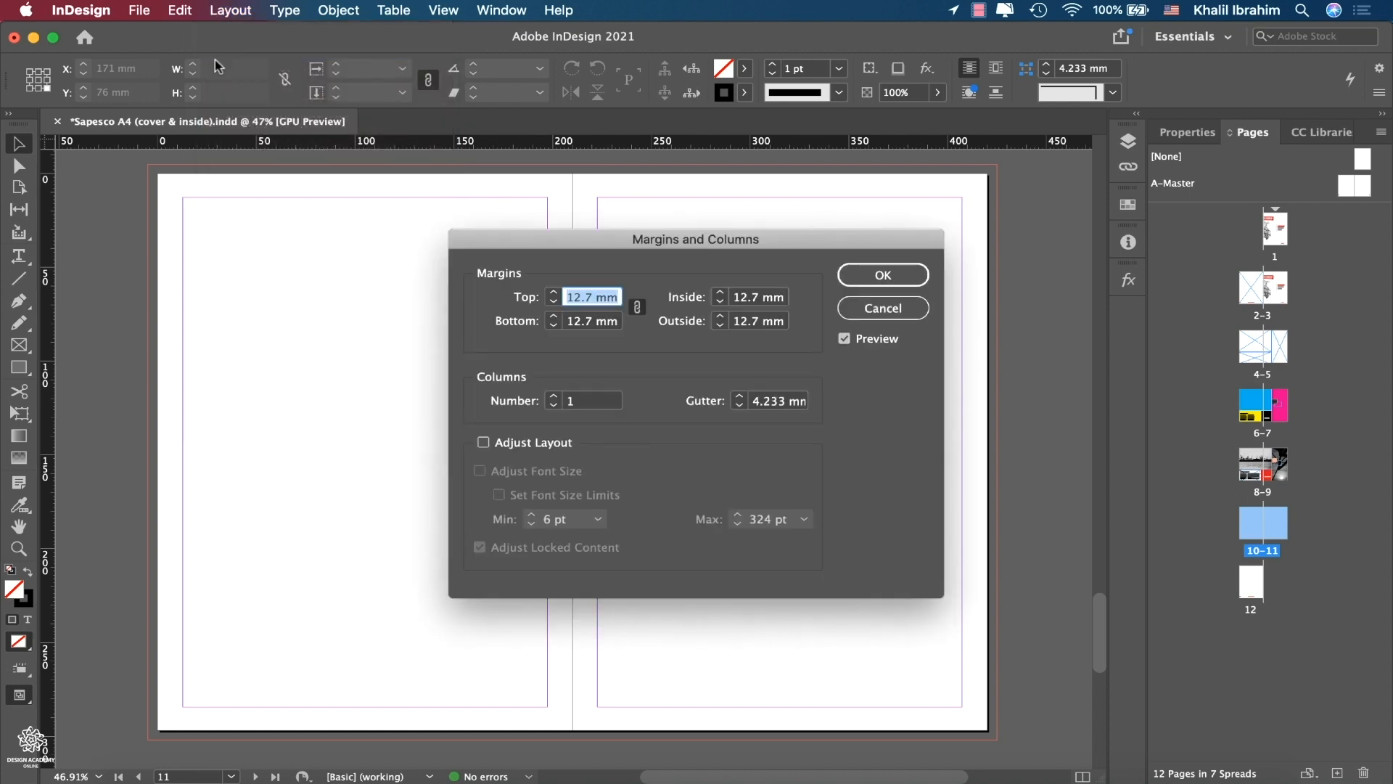
pyautogui.click(549, 394)
pyautogui.click(550, 395)
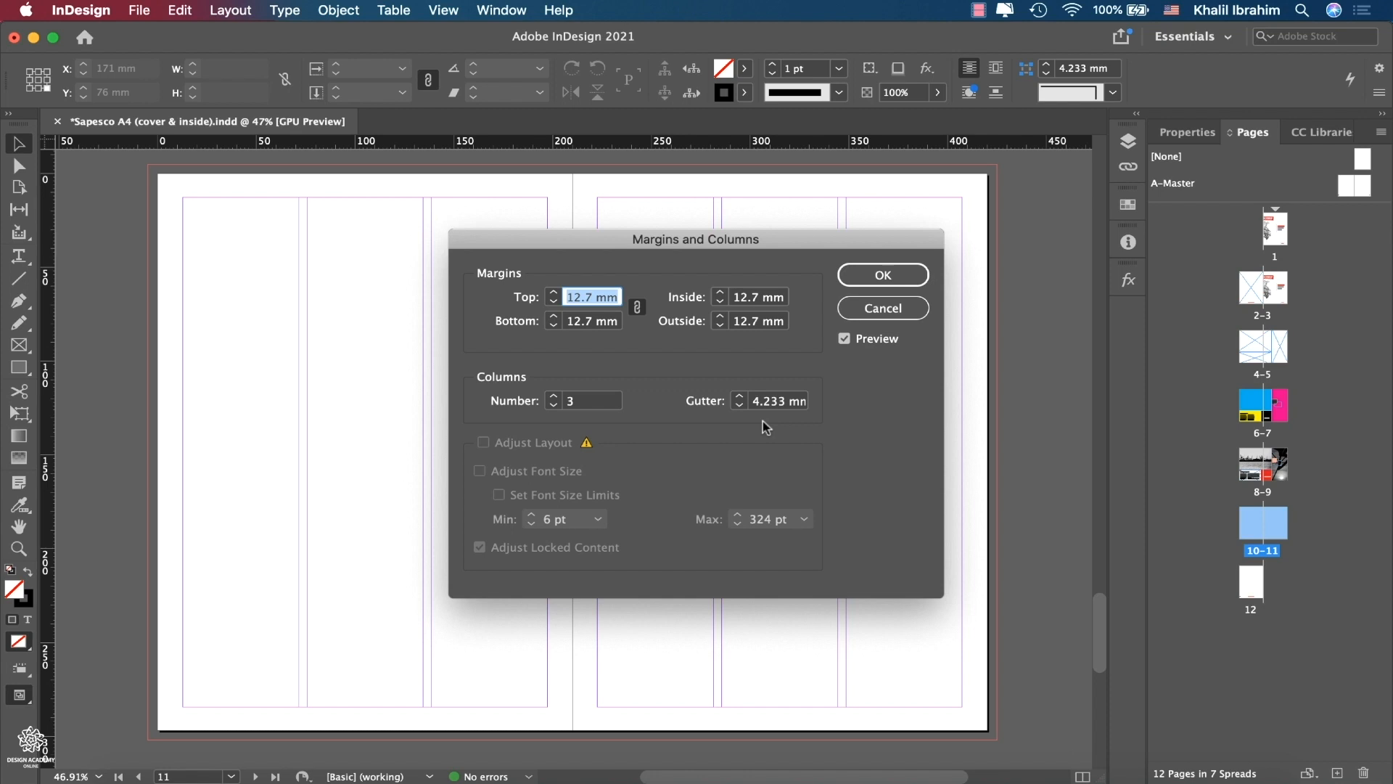
pyautogui.click(878, 277)
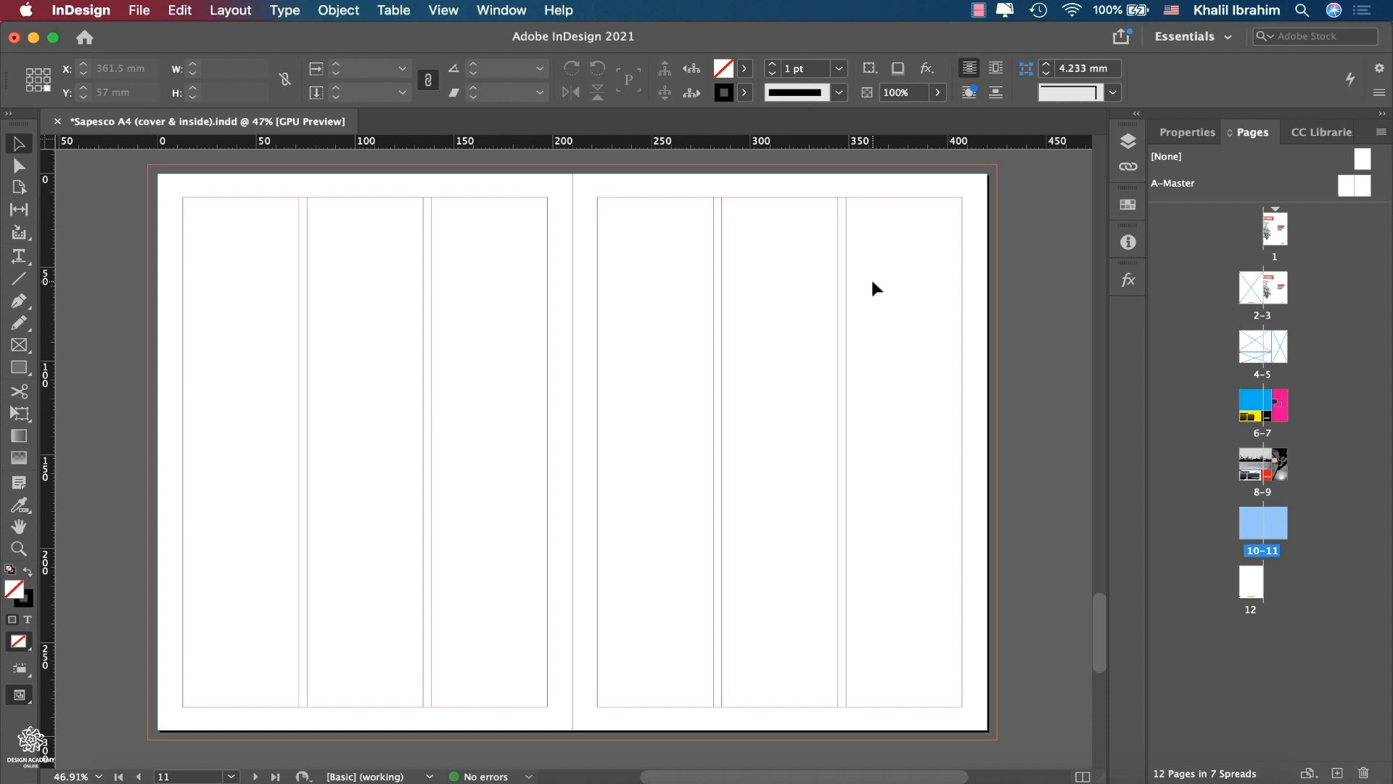
# - Toggle the rulers off and on, and display the baseline grid at 75% zoom before hiding it again
pyautogui.click(1186, 133)
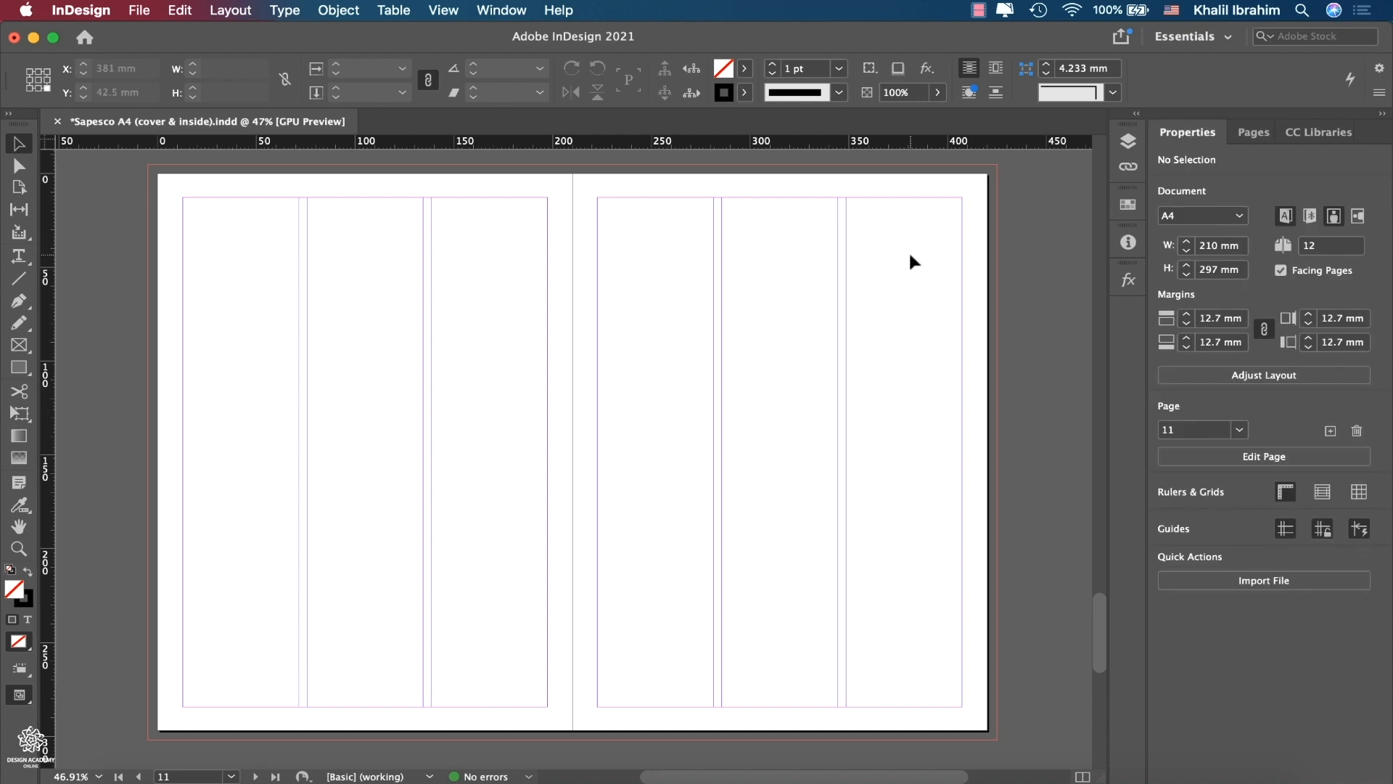
pyautogui.click(1286, 497)
pyautogui.click(1288, 498)
pyautogui.click(1322, 493)
pyautogui.click(95, 776)
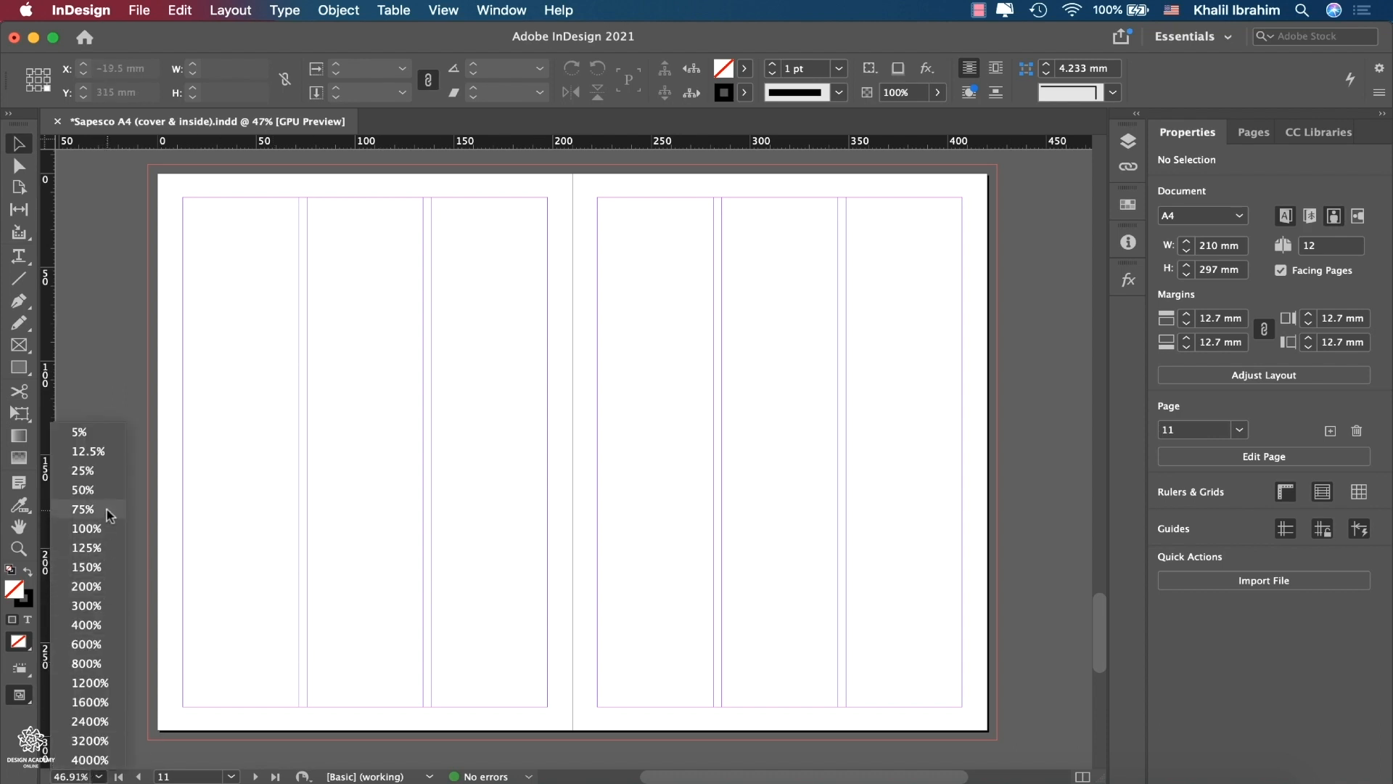
pyautogui.click(83, 509)
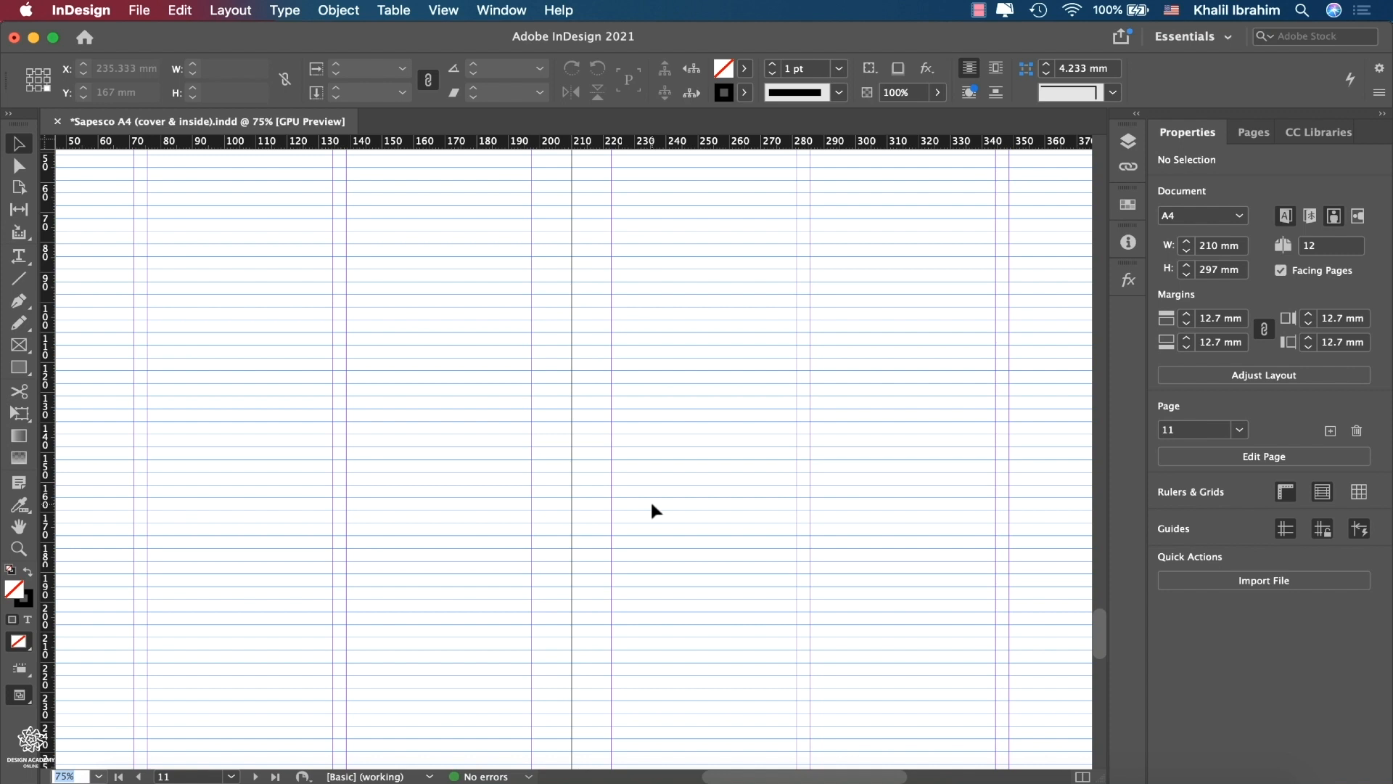
pyautogui.click(1320, 494)
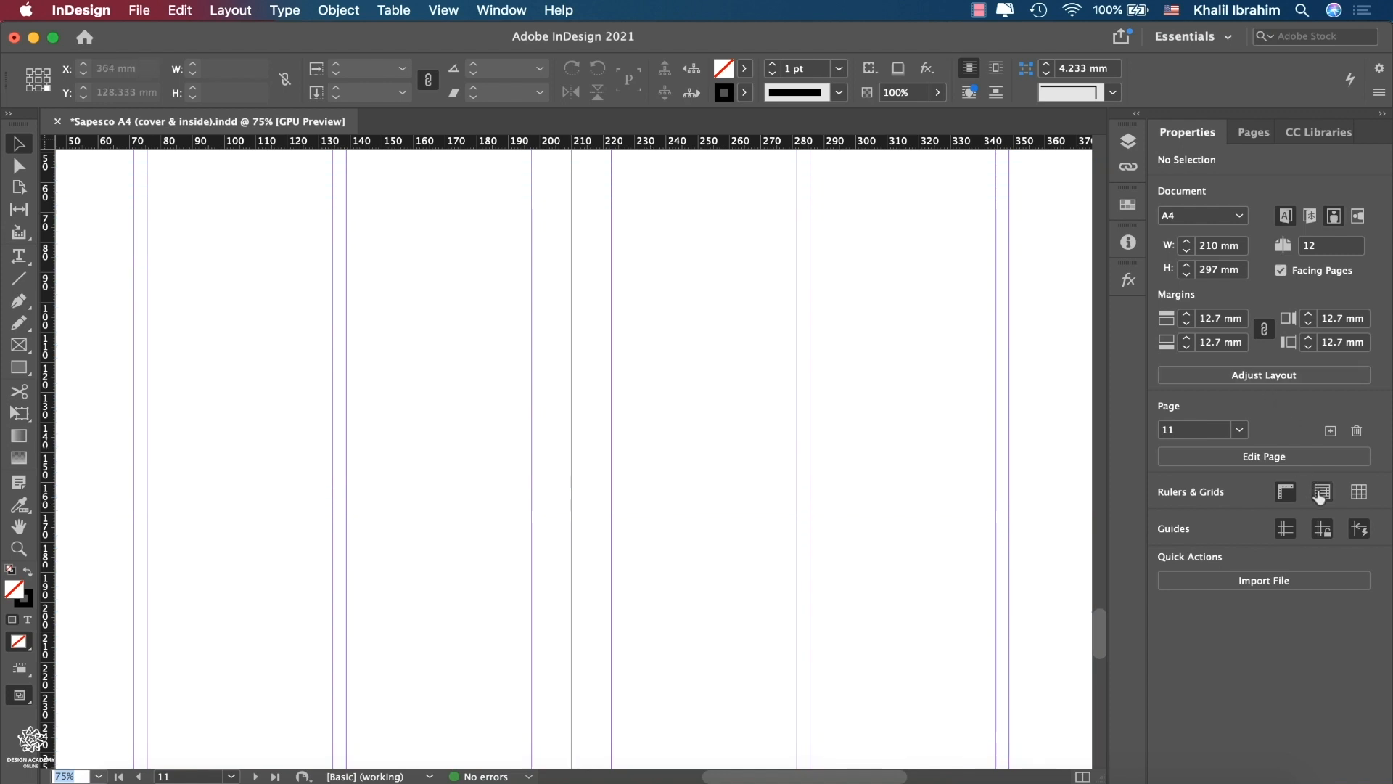
# - Display the document grid across spread 10–11, with both pages in view
pyautogui.click(1363, 494)
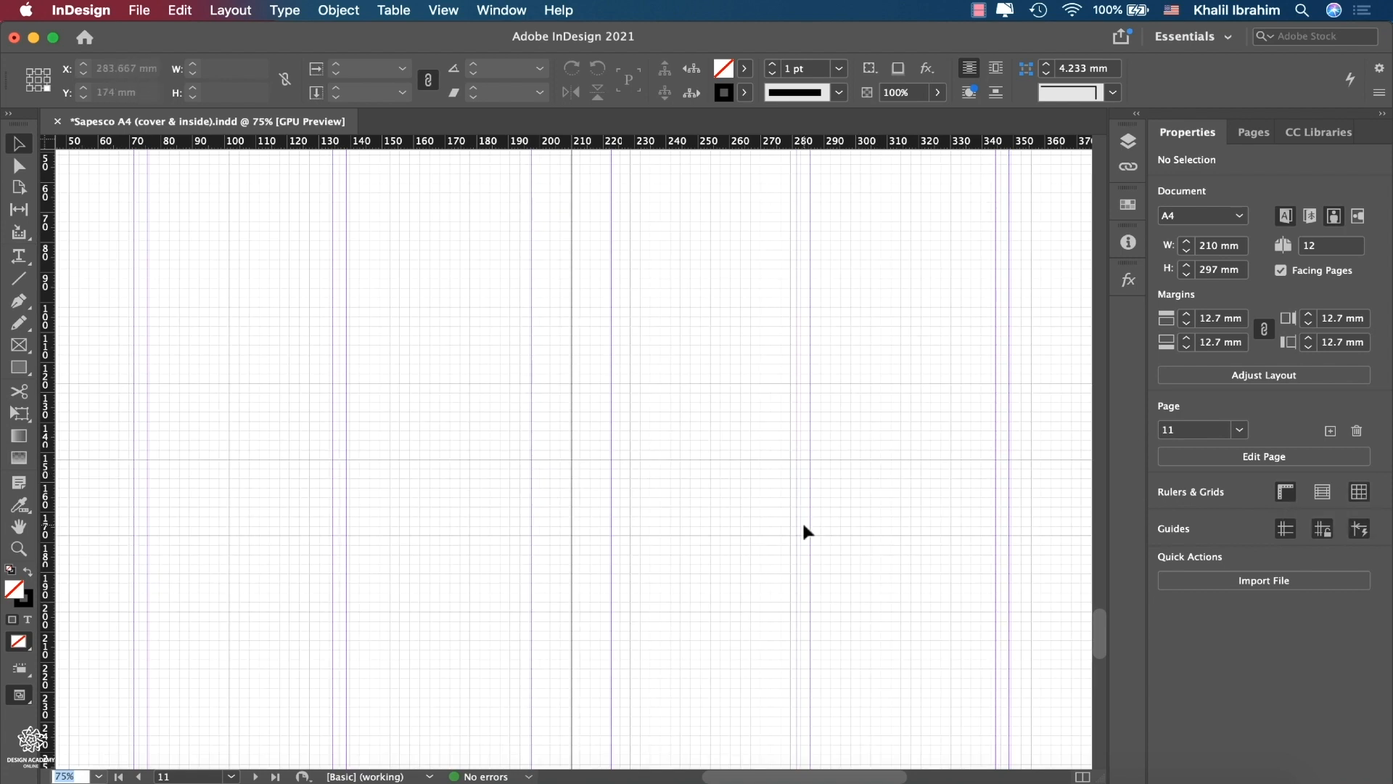
pyautogui.scroll(-3, 802, 520)
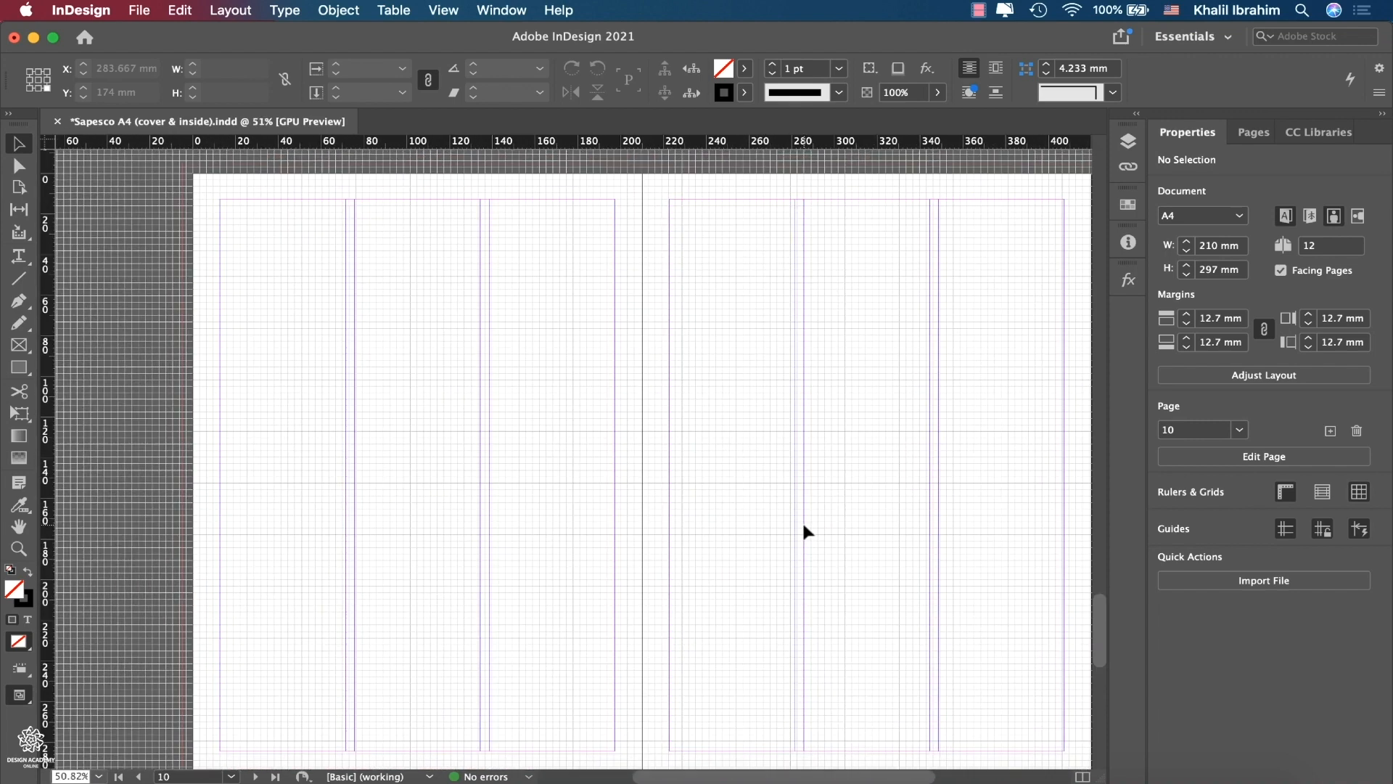
pyautogui.hscroll(1, 803, 521)
pyautogui.scroll(-1, 803, 520)
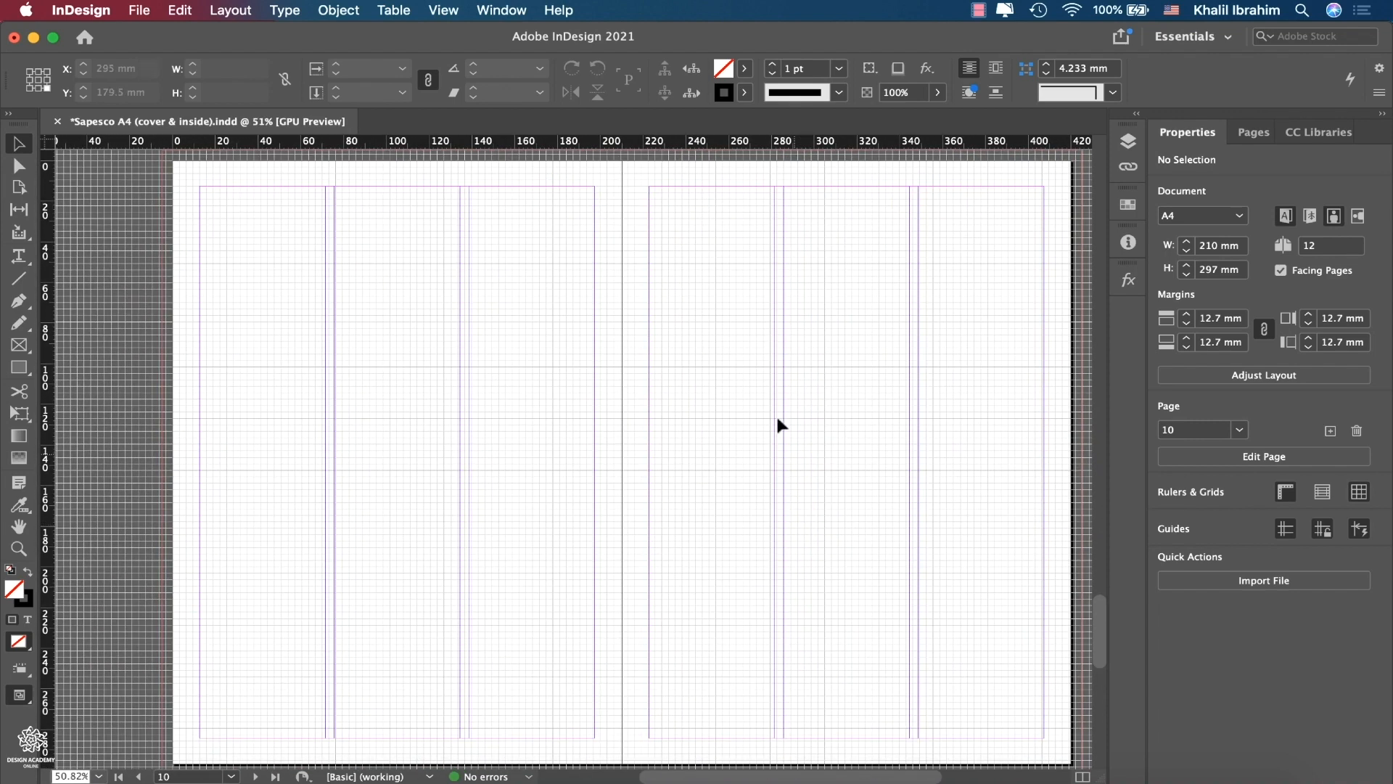
# - Open the Grids section of the InDesign preferences
pyautogui.click(87, 9)
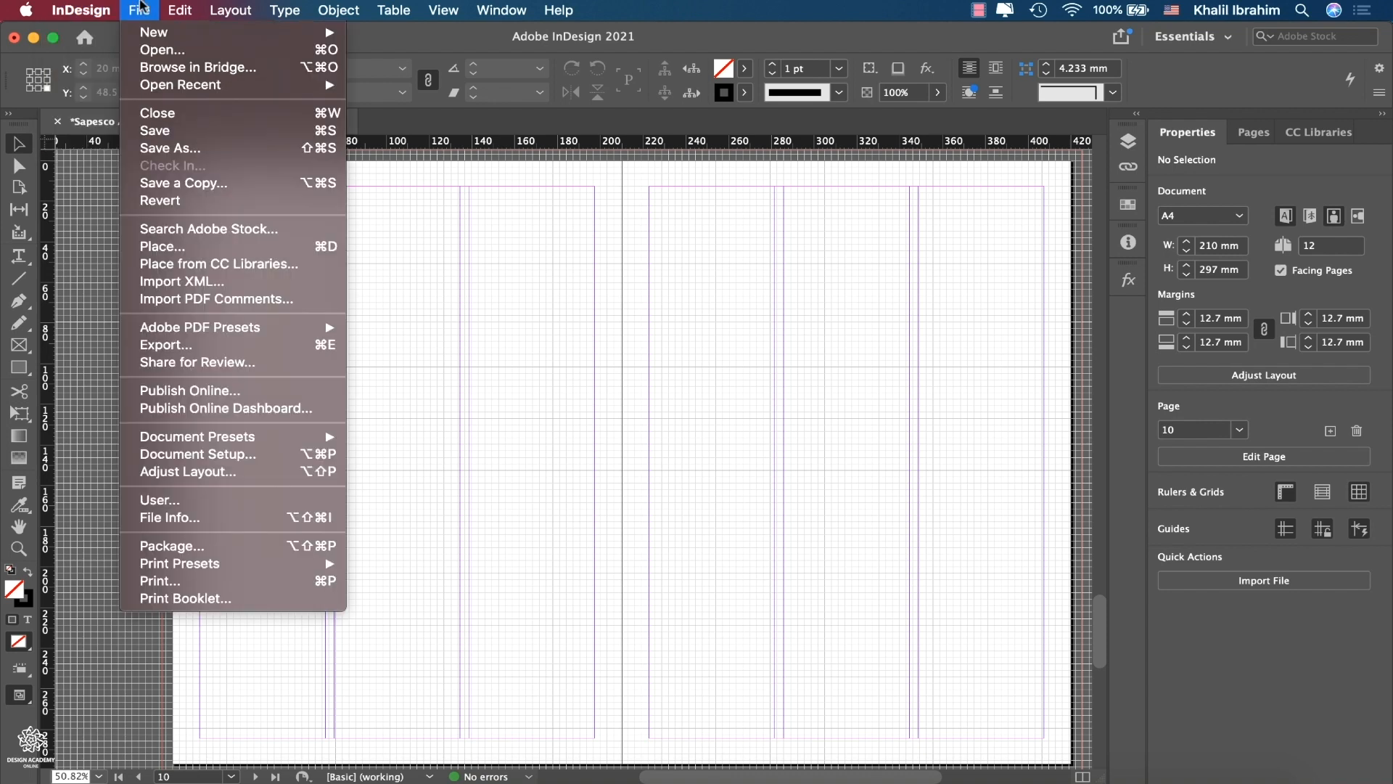
pyautogui.moveTo(174, 8)
pyautogui.moveTo(93, 12)
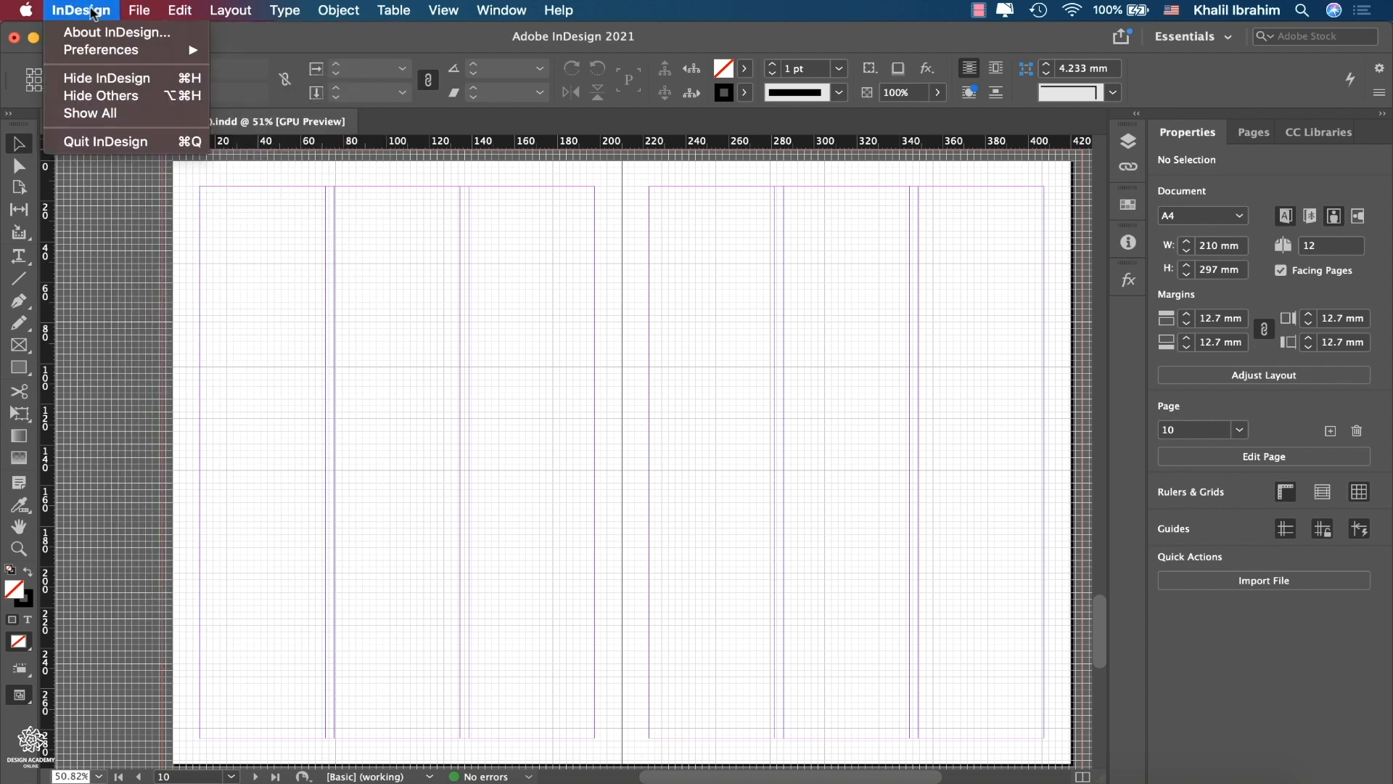
pyautogui.moveTo(93, 50)
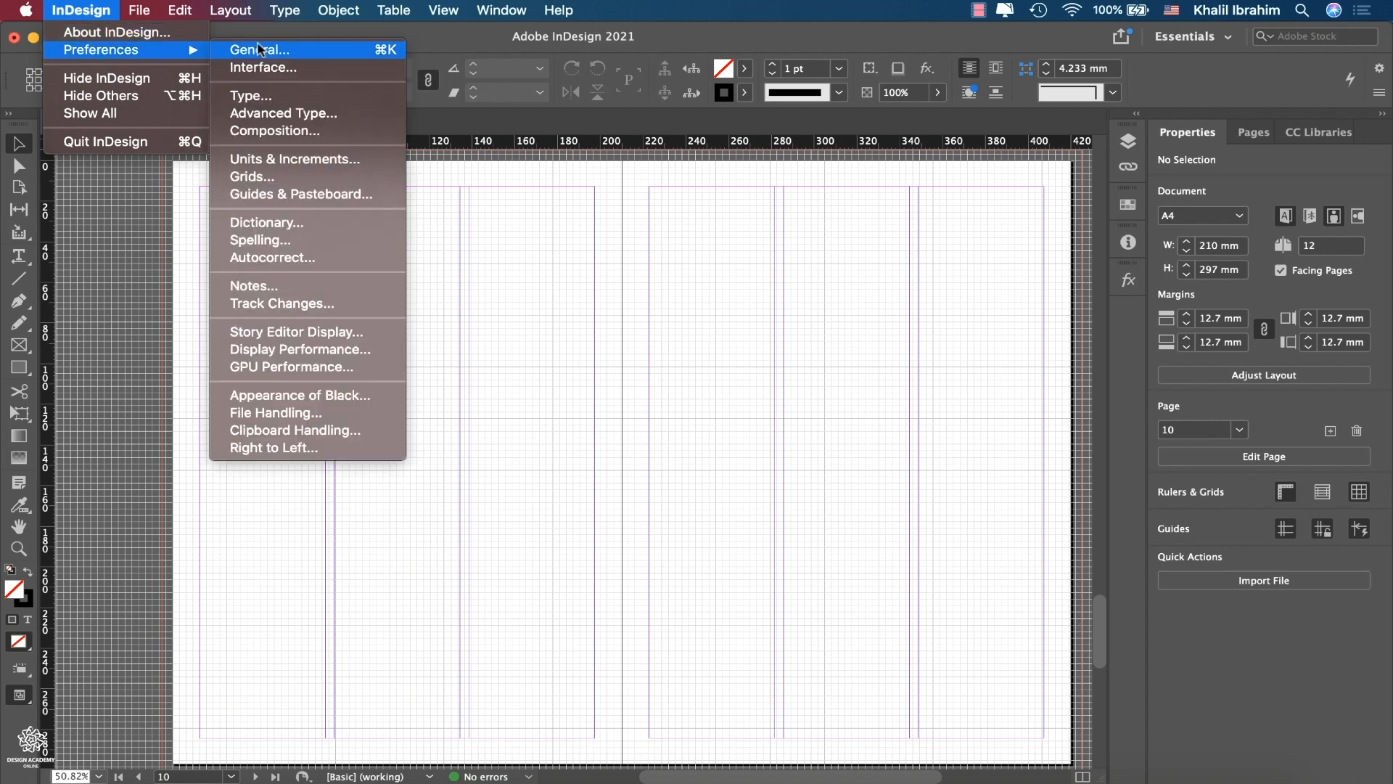
pyautogui.click(316, 180)
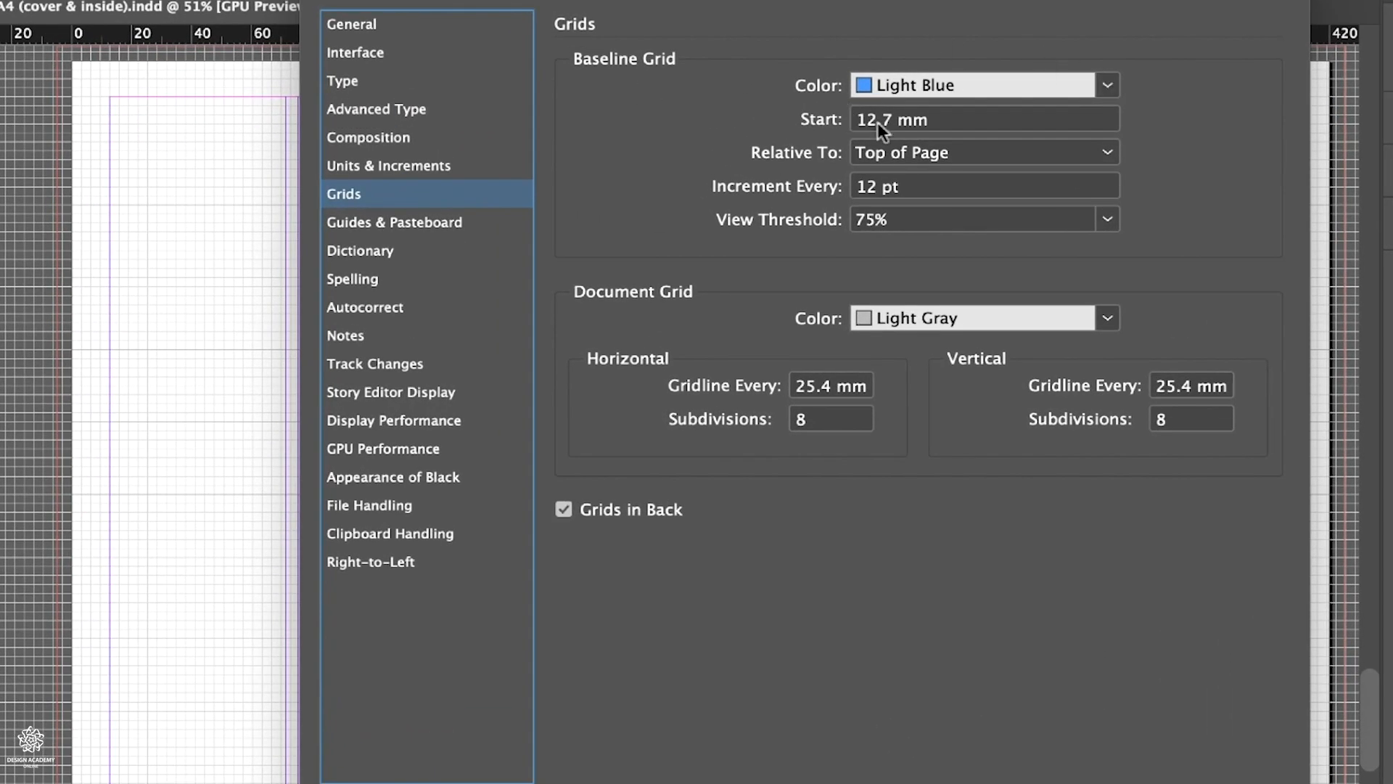
# - Examine the baseline grid's Relative To and View Threshold options, keeping Top of Page and 75%
pyautogui.click(969, 149)
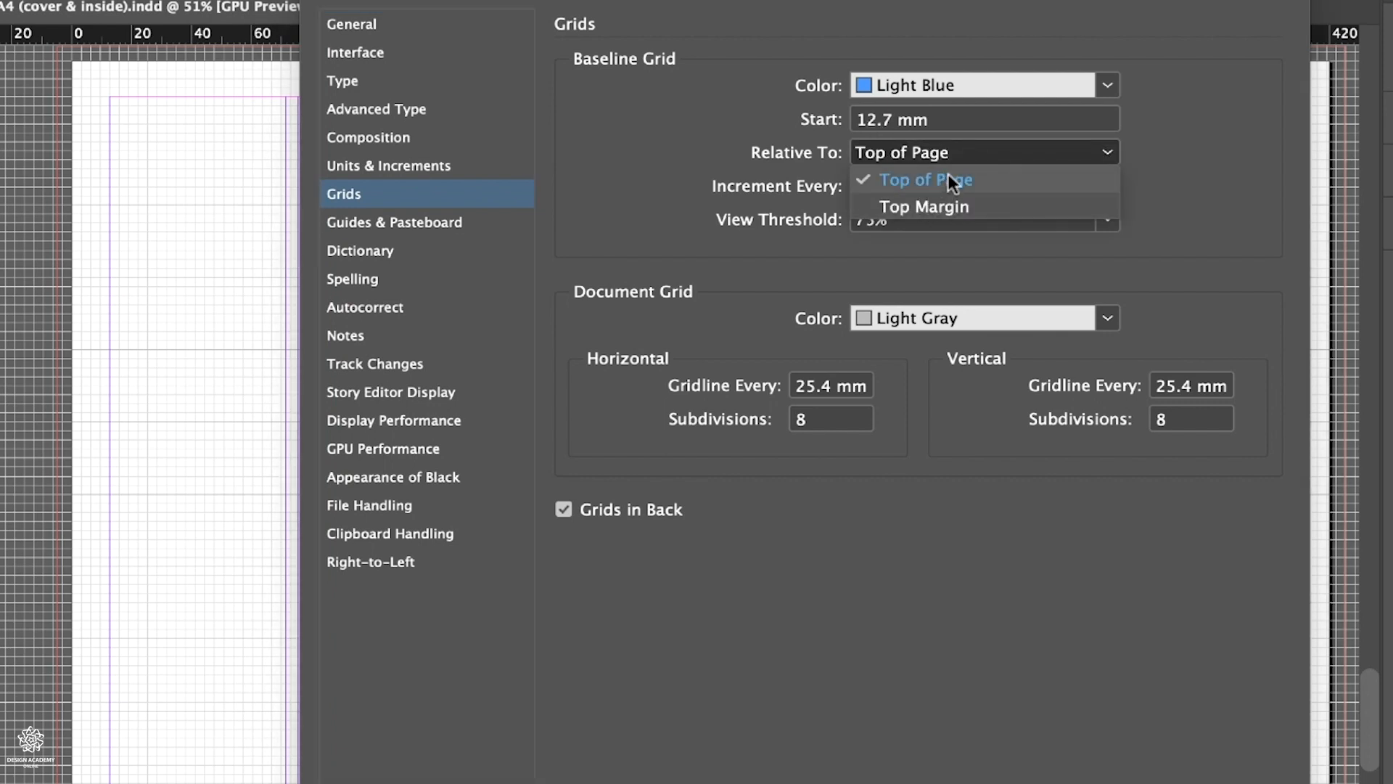
pyautogui.click(948, 176)
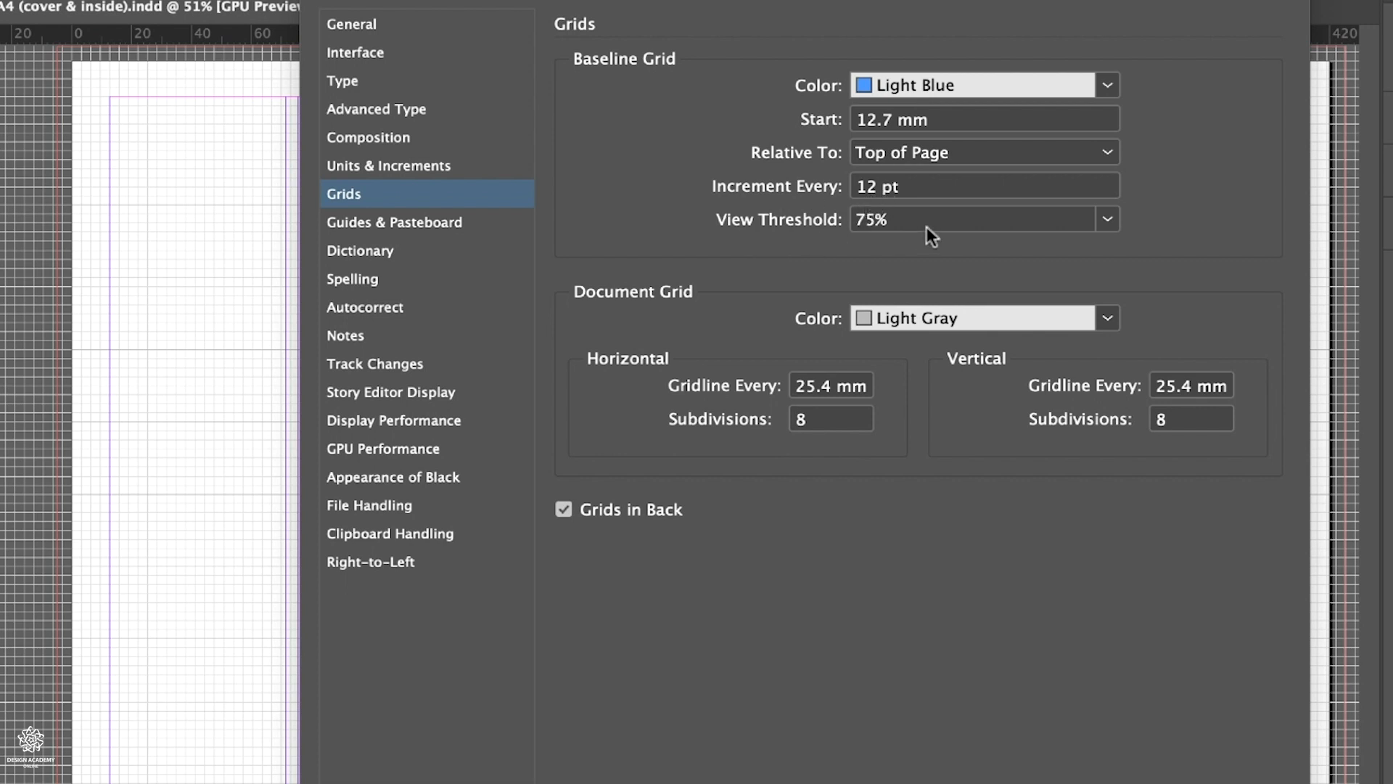
pyautogui.click(1104, 218)
pyautogui.click(1102, 220)
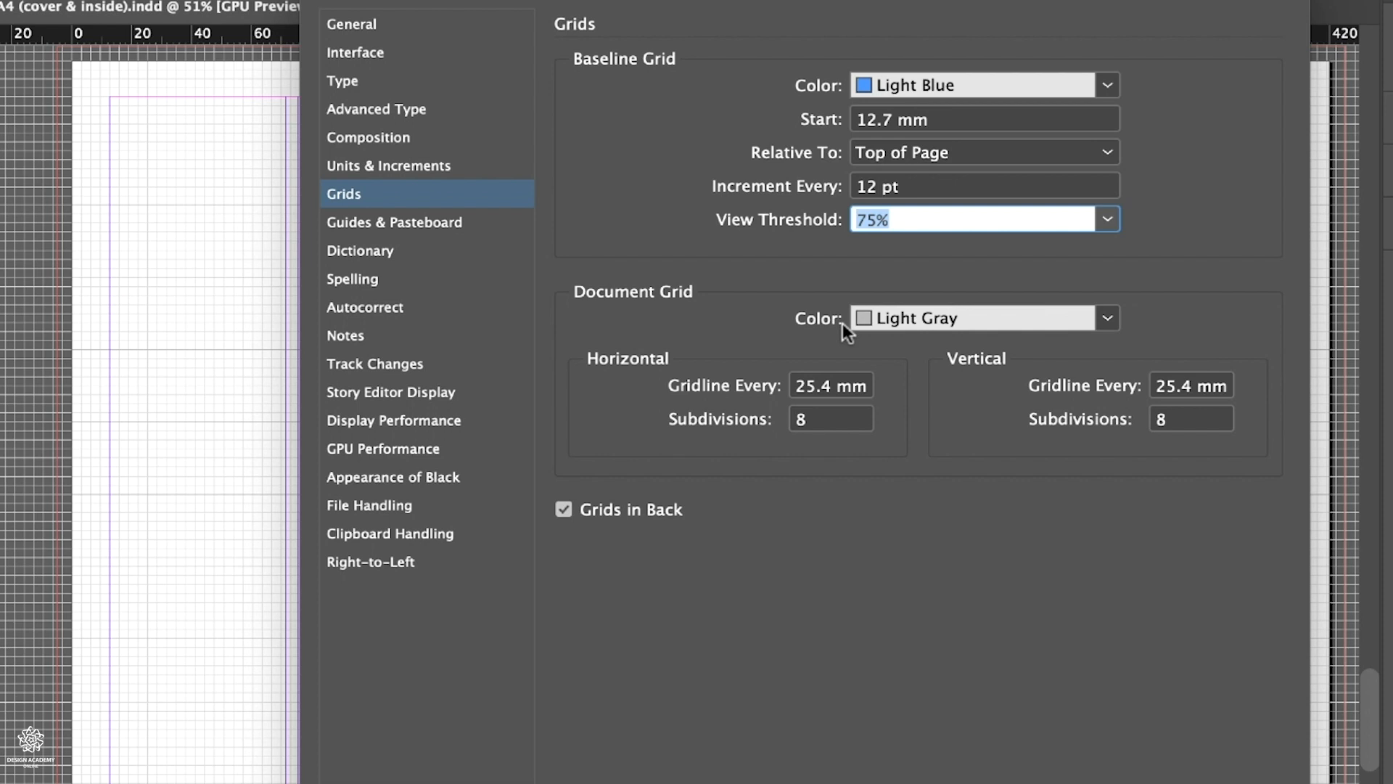
# - Set the document grid's horizontal and vertical gridline spacing to 20 mm each
pyautogui.doubleClick(833, 386)
pyautogui.write('20')
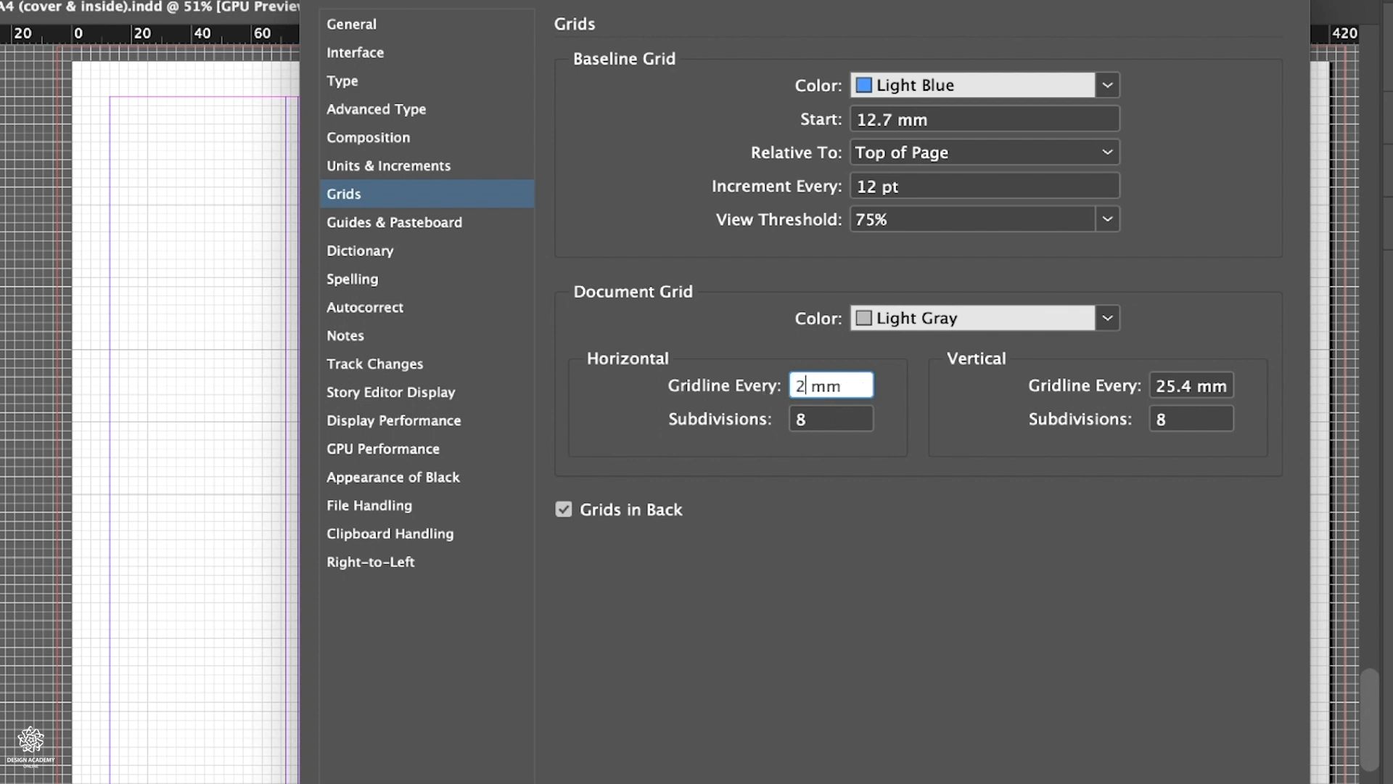
pyautogui.doubleClick(1167, 387)
pyautogui.write('20')
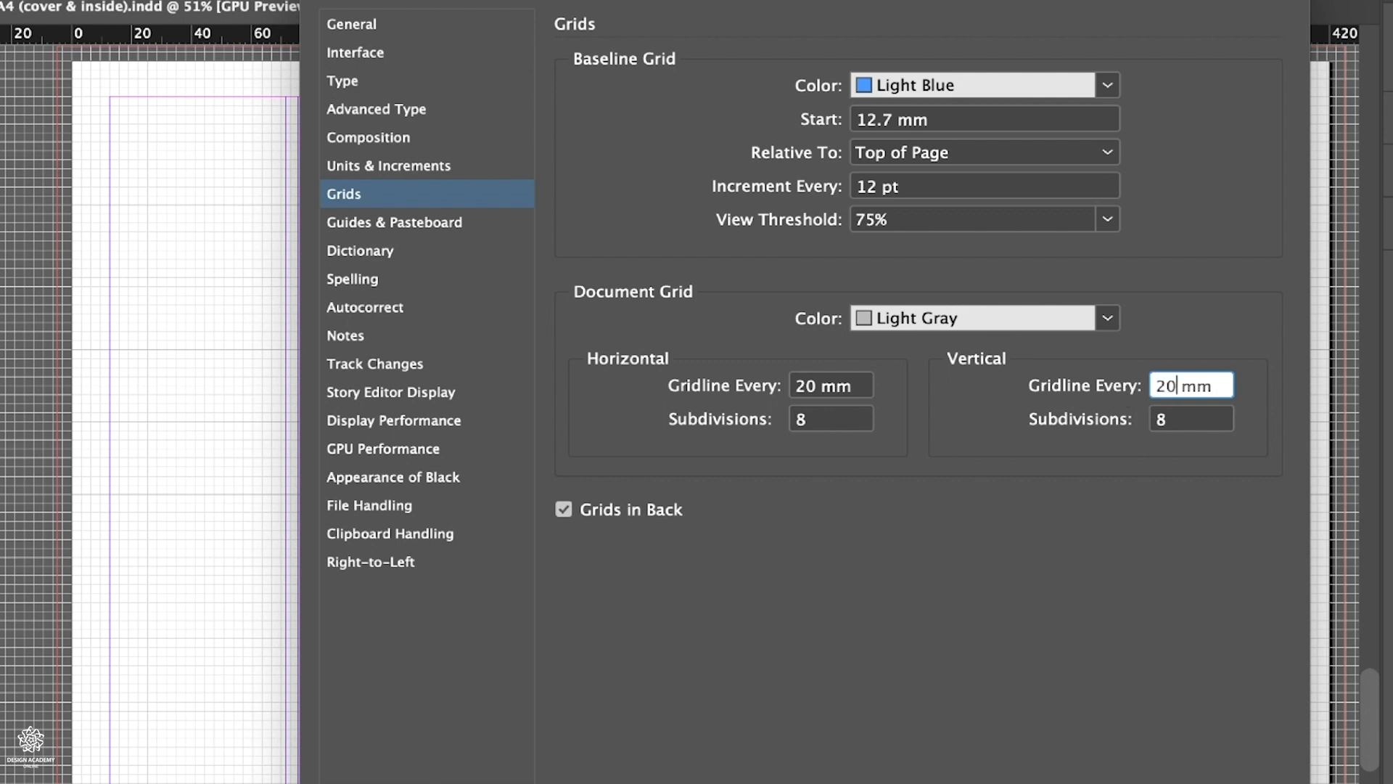
# - Set the document grid's horizontal and vertical subdivisions to 1 each and apply the grid preferences
pyautogui.click(817, 419)
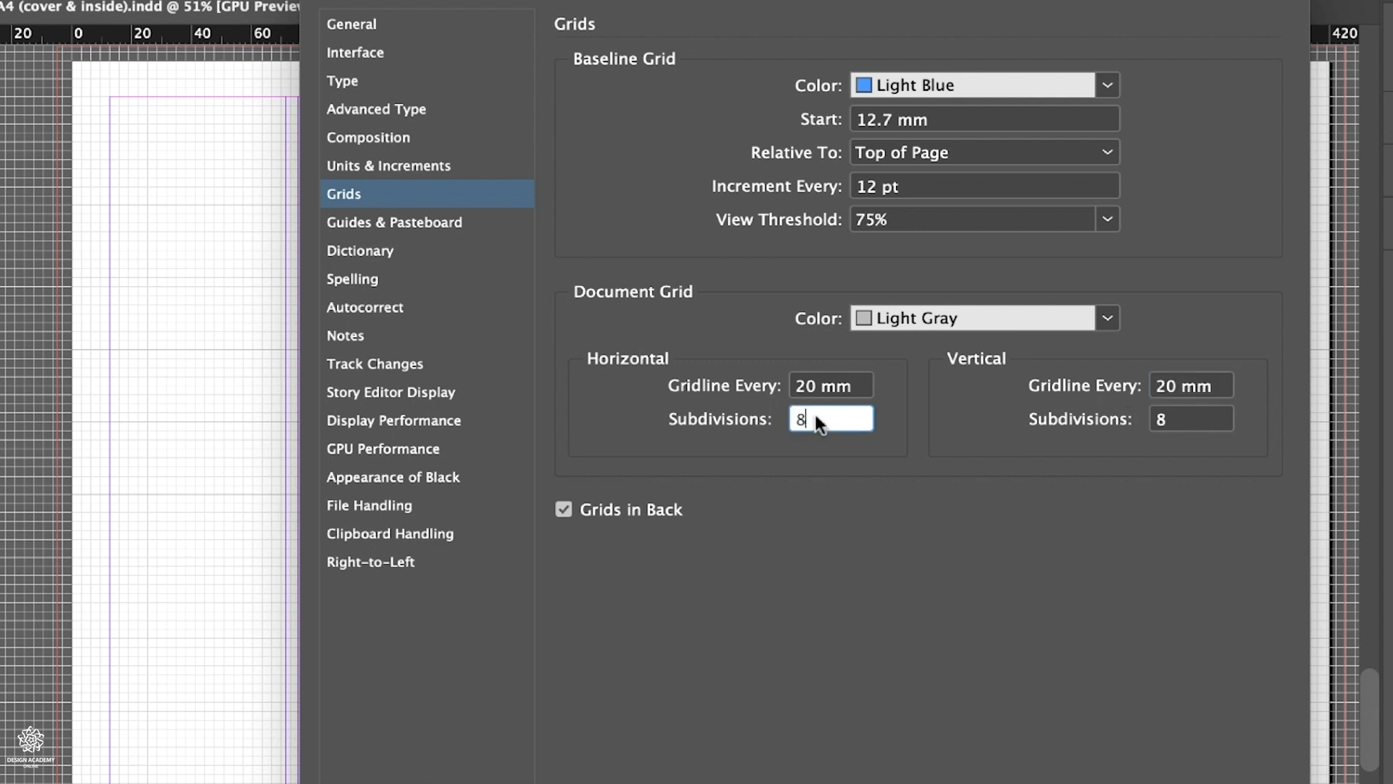
pyautogui.write('1')
pyautogui.doubleClick(1186, 418)
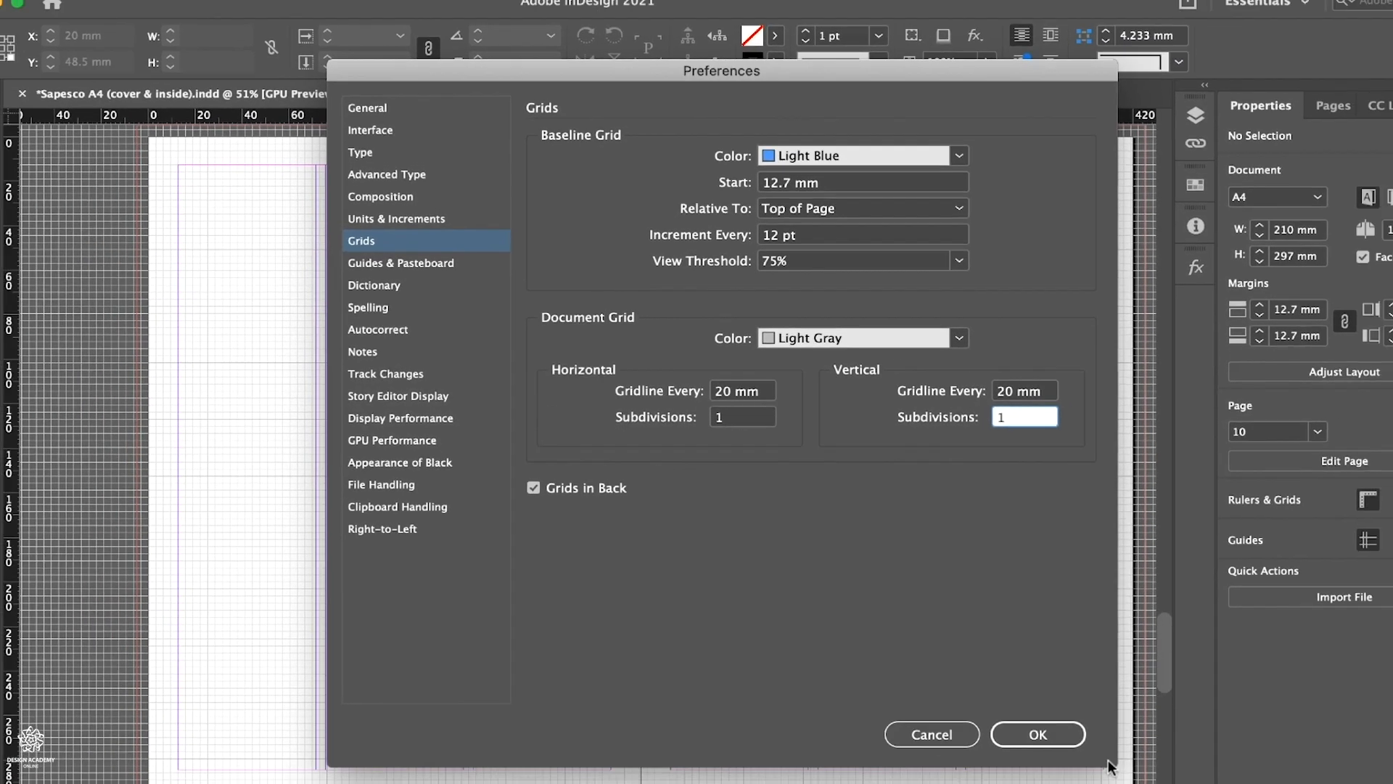
pyautogui.click(992, 709)
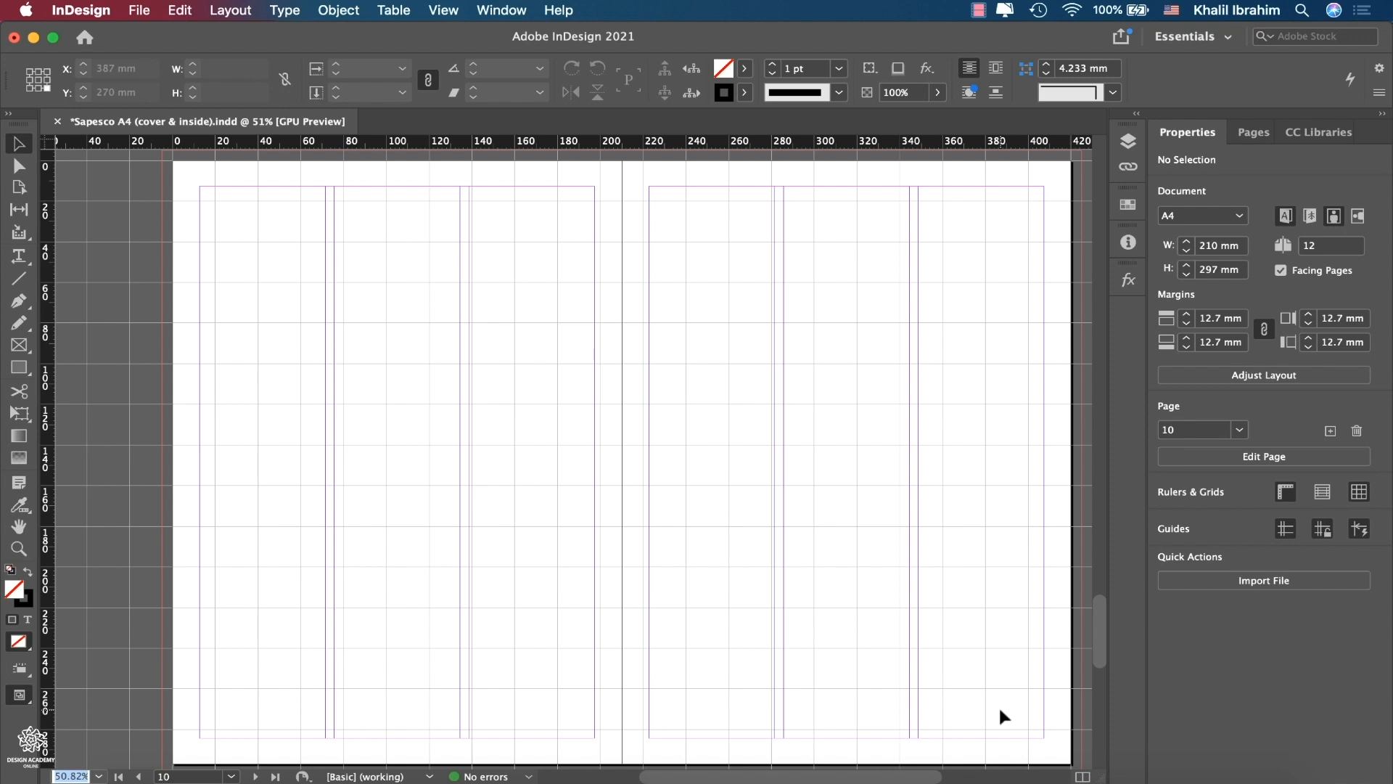
# - Hide the document grid and place a vertical ruler guide at the left edge of page 11's middle column
pyautogui.click(1358, 493)
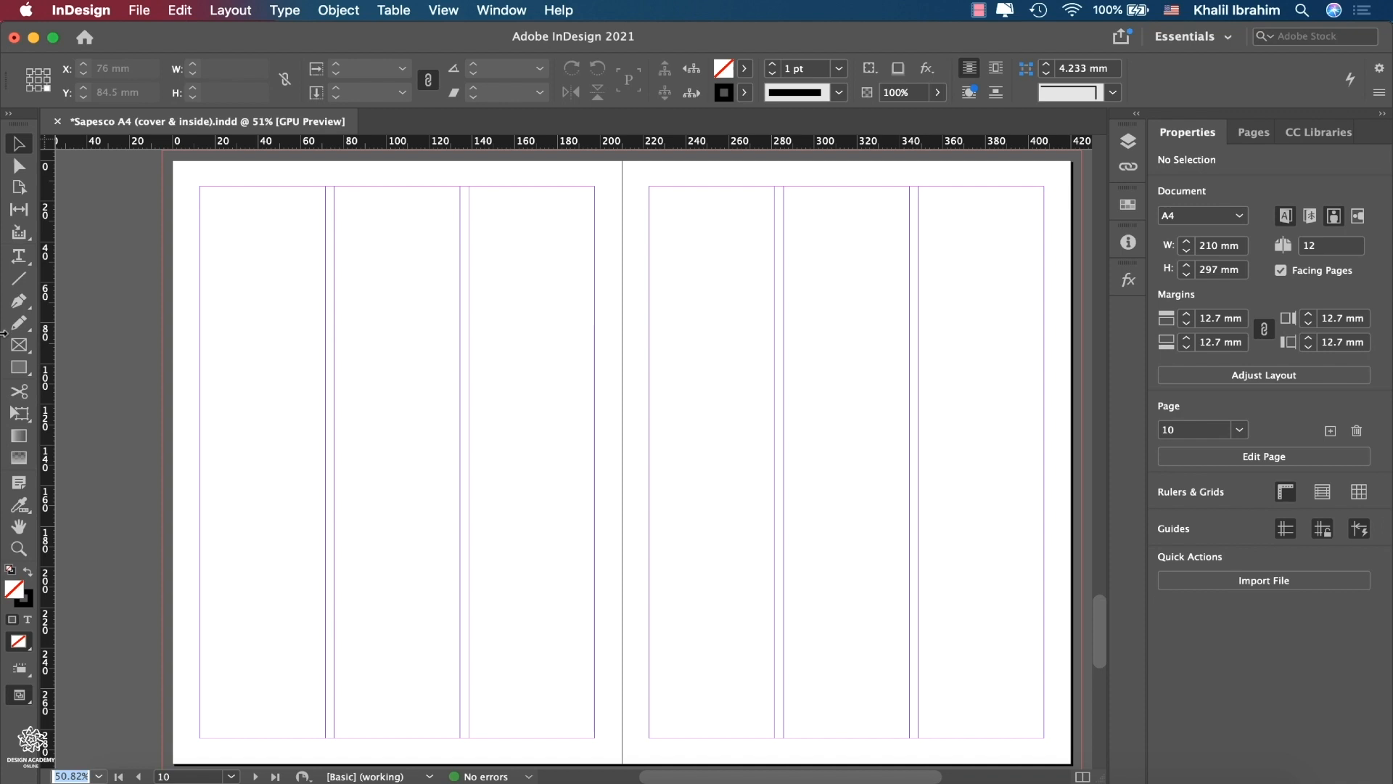
pyautogui.moveTo(44, 345); pyautogui.dragTo(786, 338)
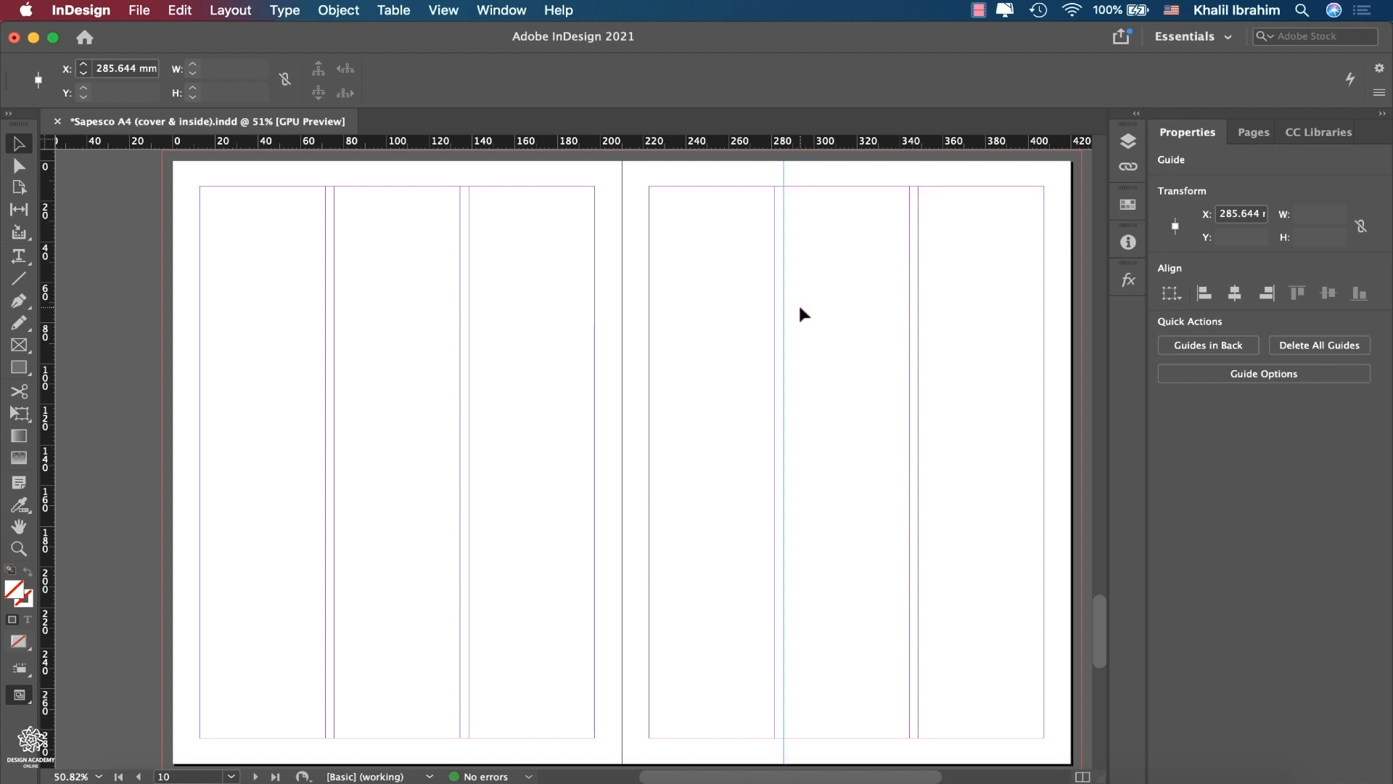
pyautogui.click(798, 302)
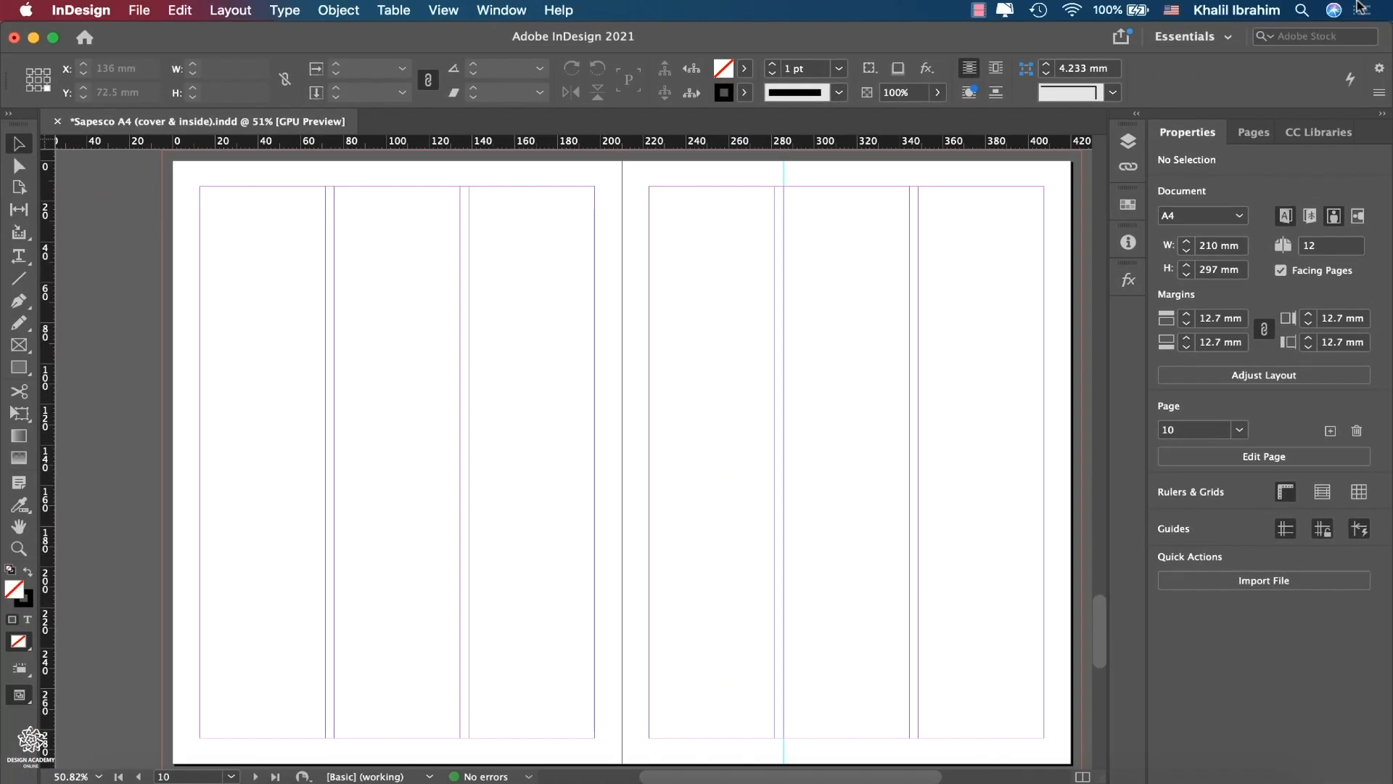
# - Work out two thirds of the spread width from the 210 mm page width with the system calculator and check the vertical guide's X position
pyautogui.click(1361, 9)
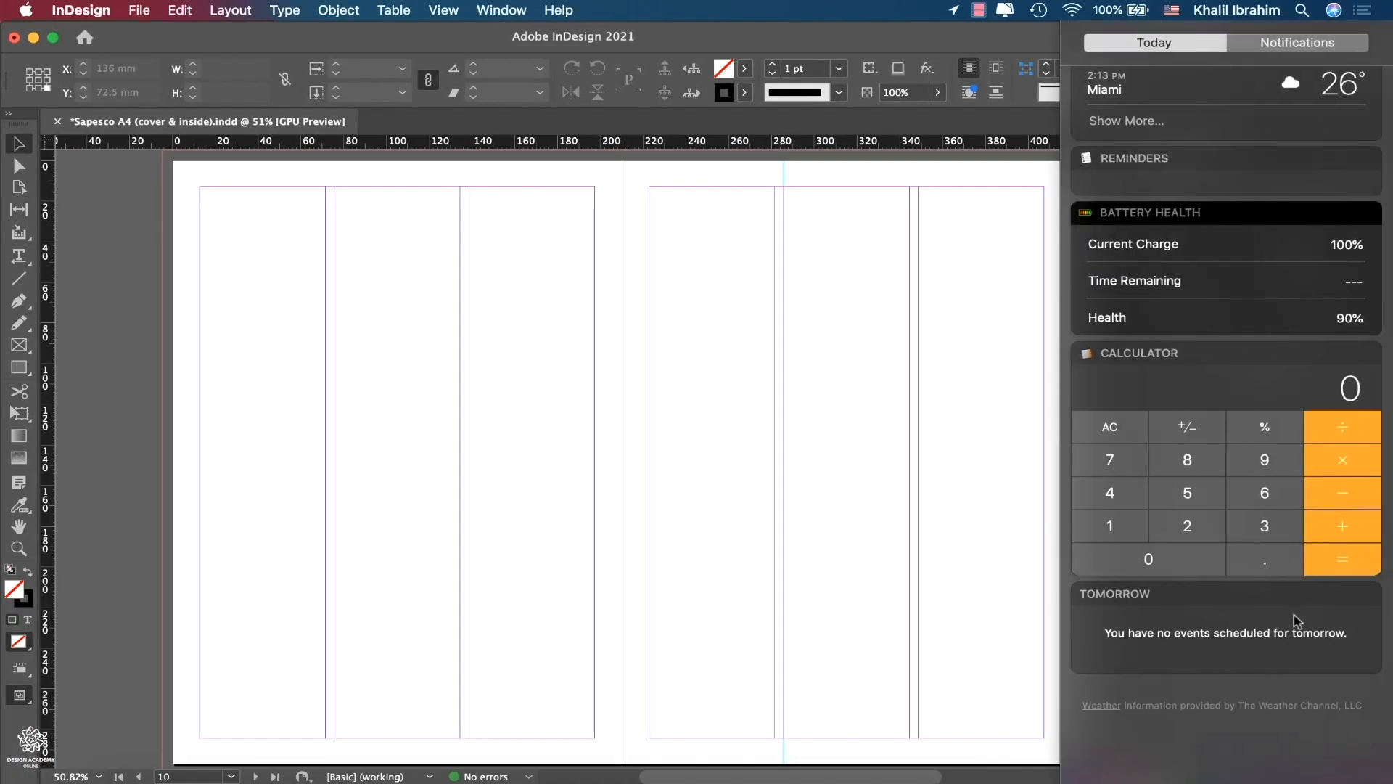
pyautogui.click(1183, 530)
pyautogui.click(1113, 526)
pyautogui.click(1161, 561)
pyautogui.click(1344, 466)
pyautogui.click(1190, 525)
pyautogui.click(1352, 558)
pyautogui.click(1281, 523)
pyautogui.click(1351, 571)
pyautogui.click(1343, 462)
pyautogui.click(1188, 524)
pyautogui.click(1354, 569)
pyautogui.click(793, 320)
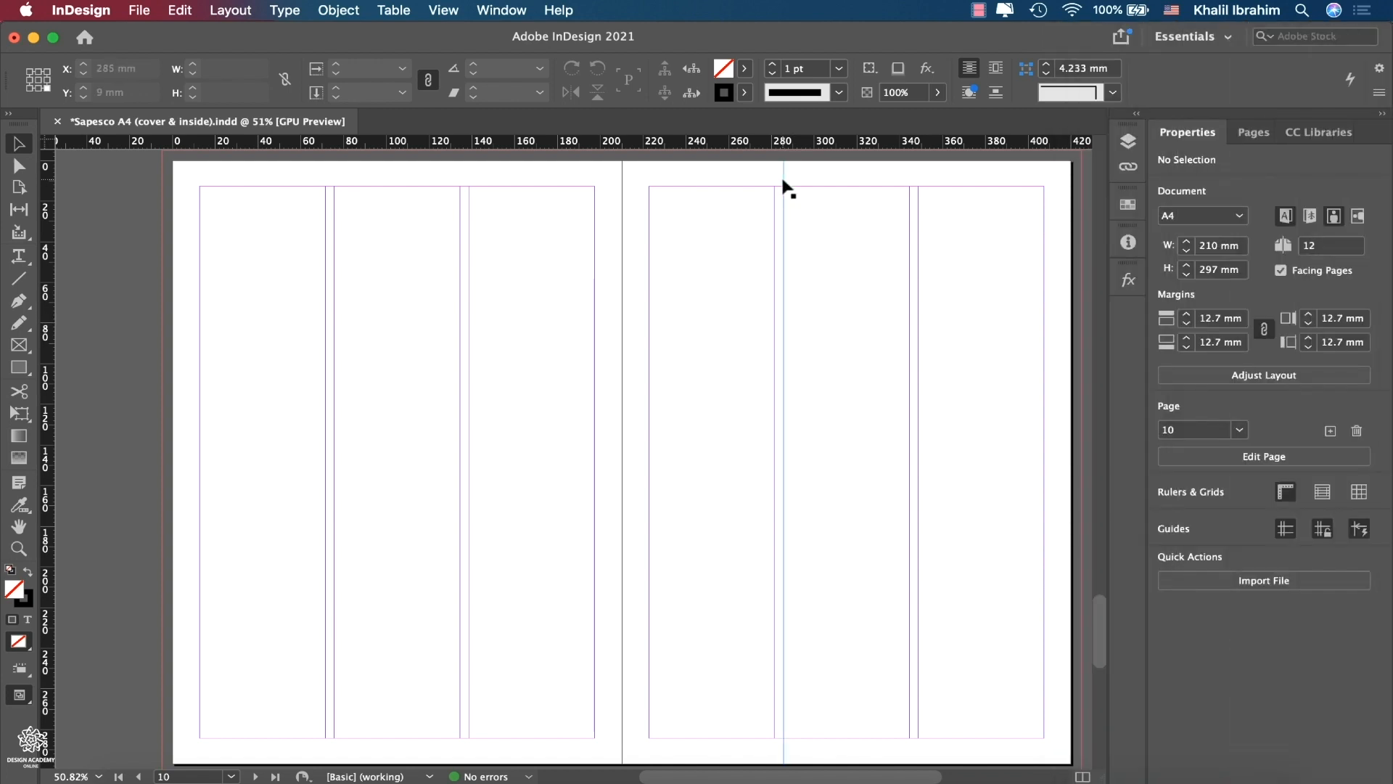
pyautogui.click(784, 187)
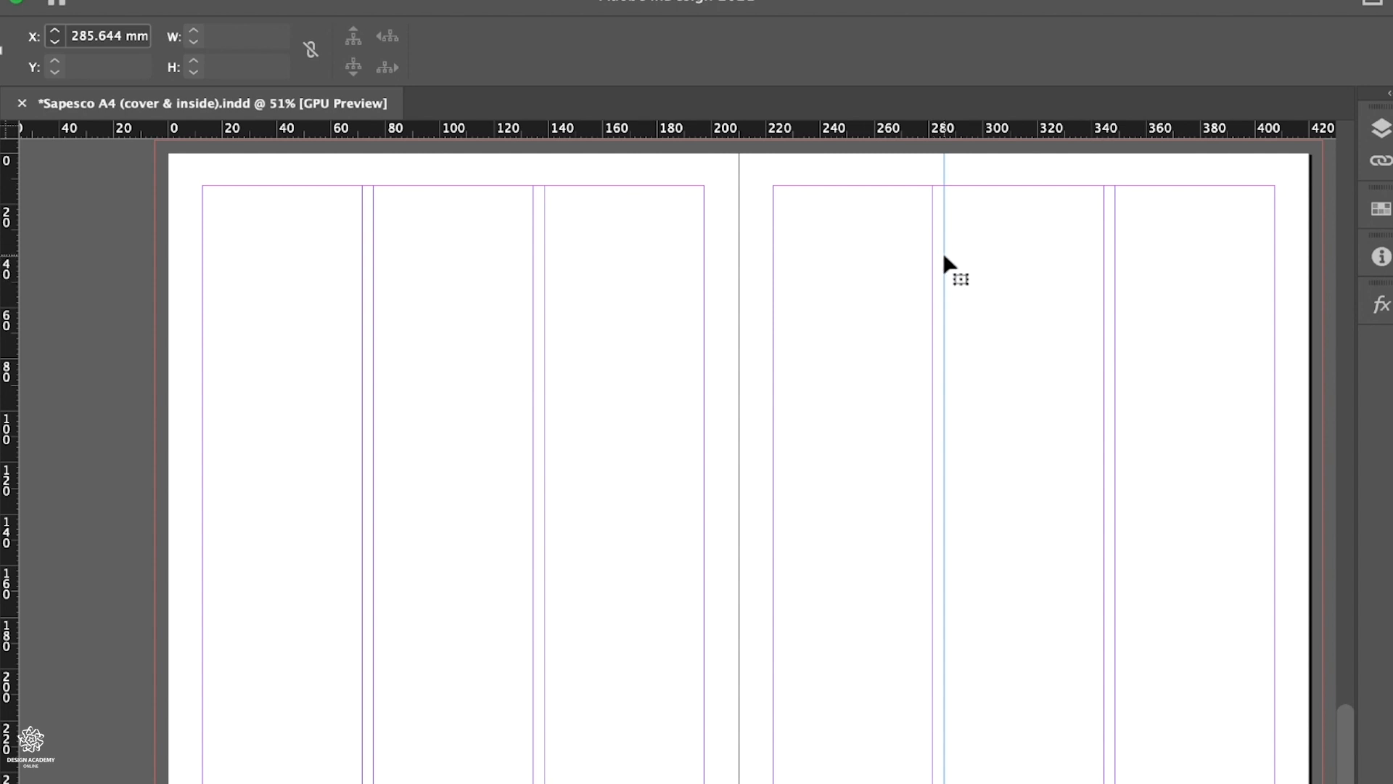
# - Place a horizontal ruler guide across the lower part of page 11 at about 208.5 mm
pyautogui.moveTo(955, 130); pyautogui.dragTo(926, 773)
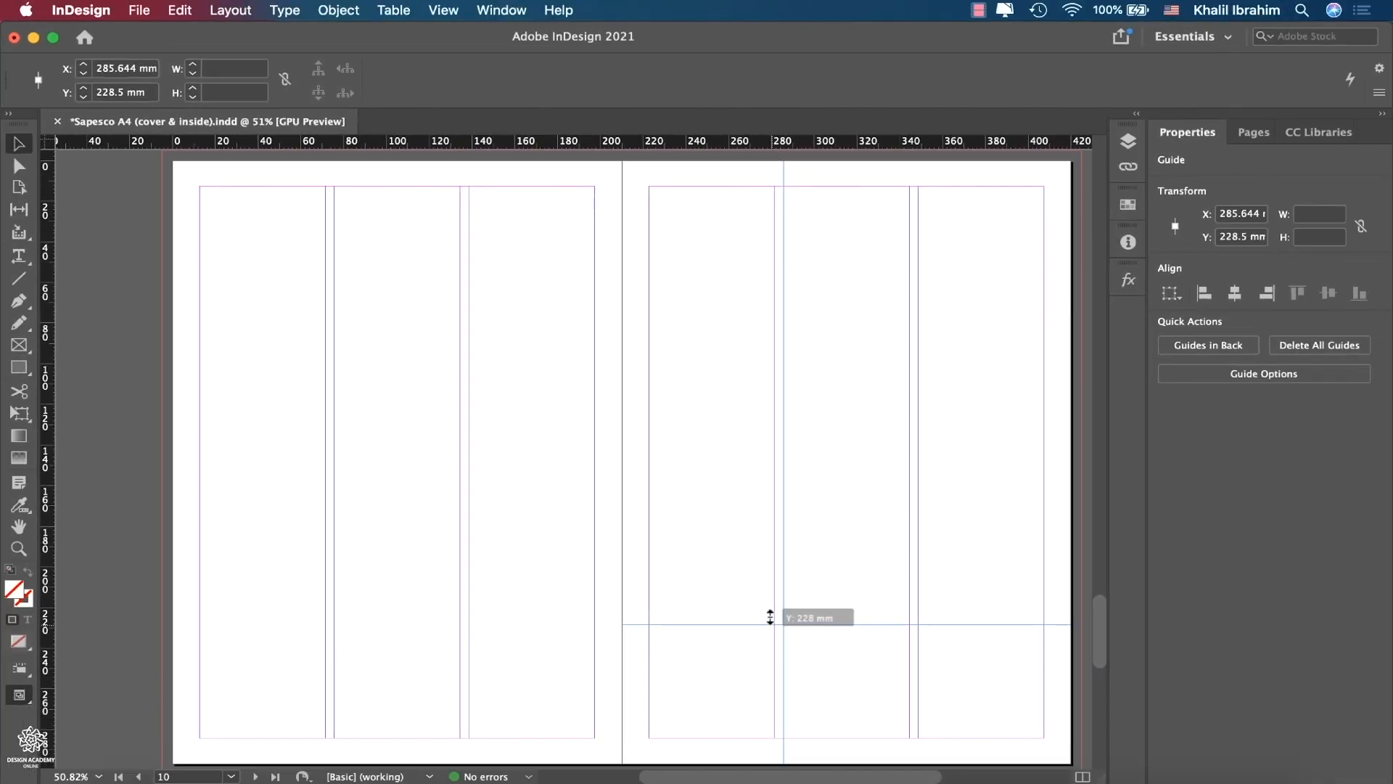
pyautogui.moveTo(769, 617); pyautogui.dragTo(764, 585)
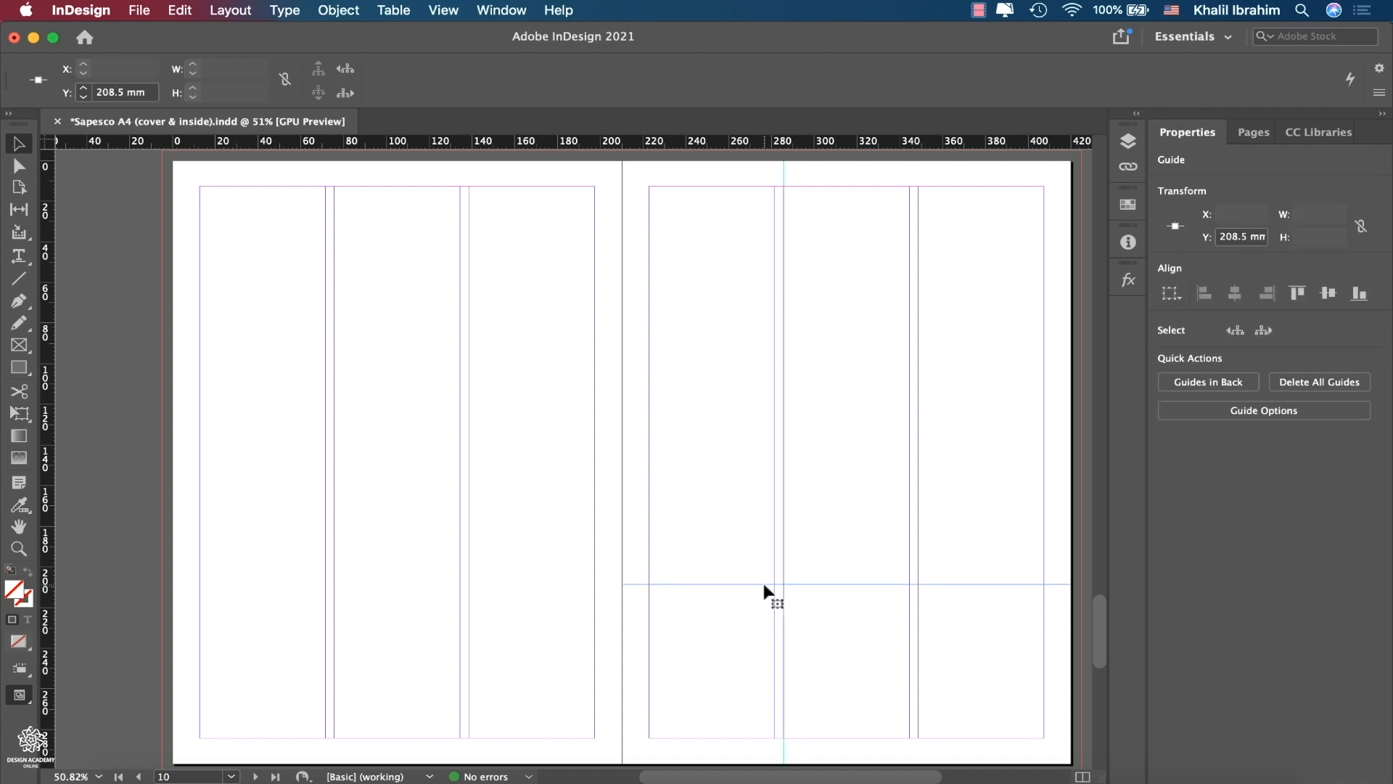
pyautogui.click(727, 453)
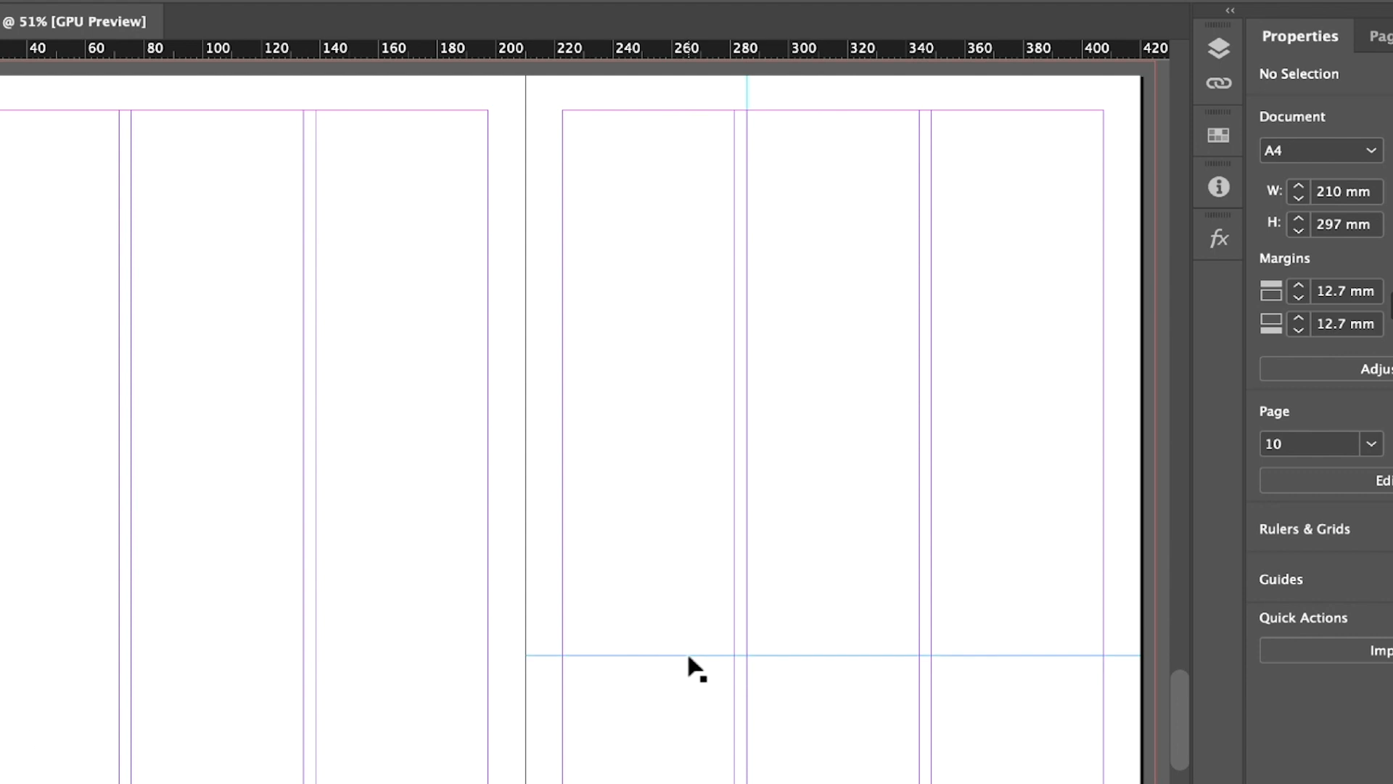
# - Move page 11's horizontal guide to two thirds of the page height, calculating 297/3 and multiplying by 2 for Y 198 mm
pyautogui.click(729, 657)
pyautogui.moveTo(124, 24); pyautogui.dragTo(70, 27)
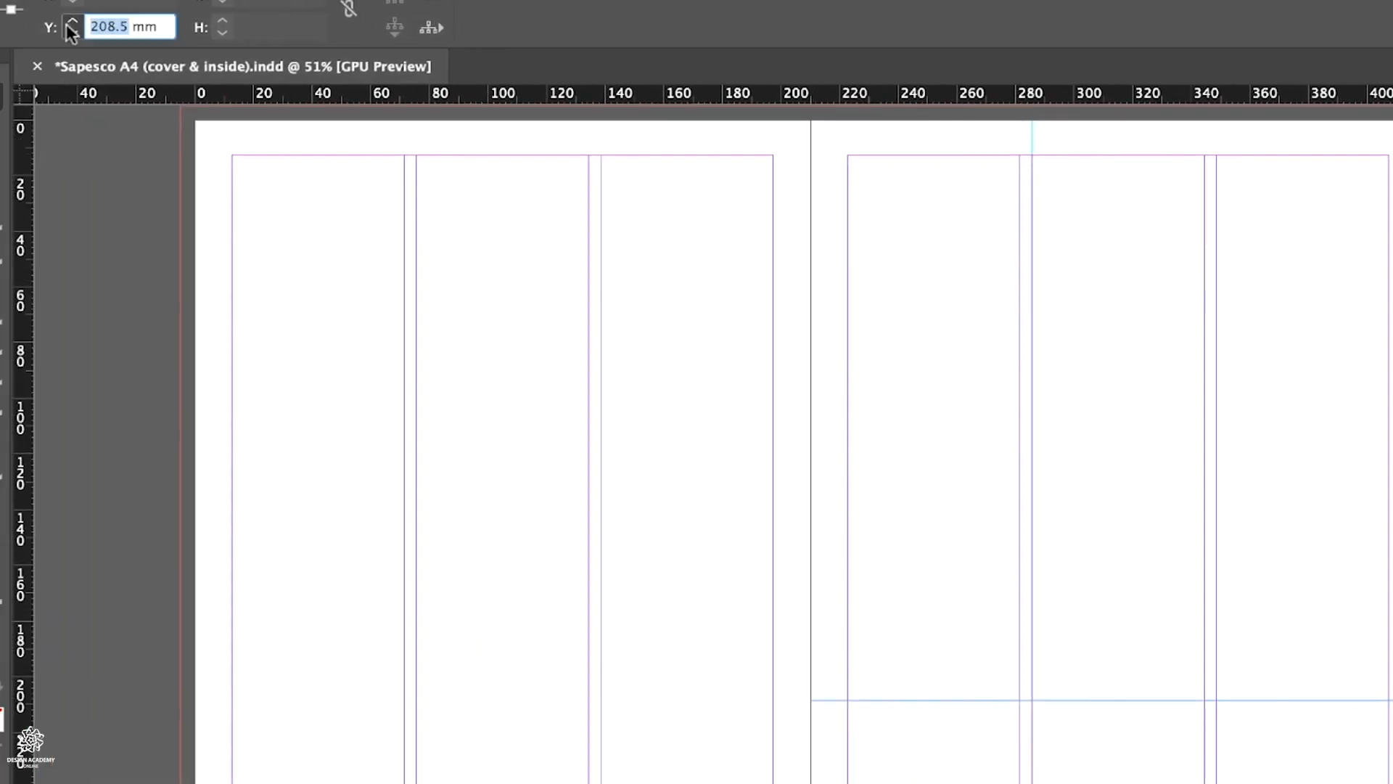
pyautogui.write('297')
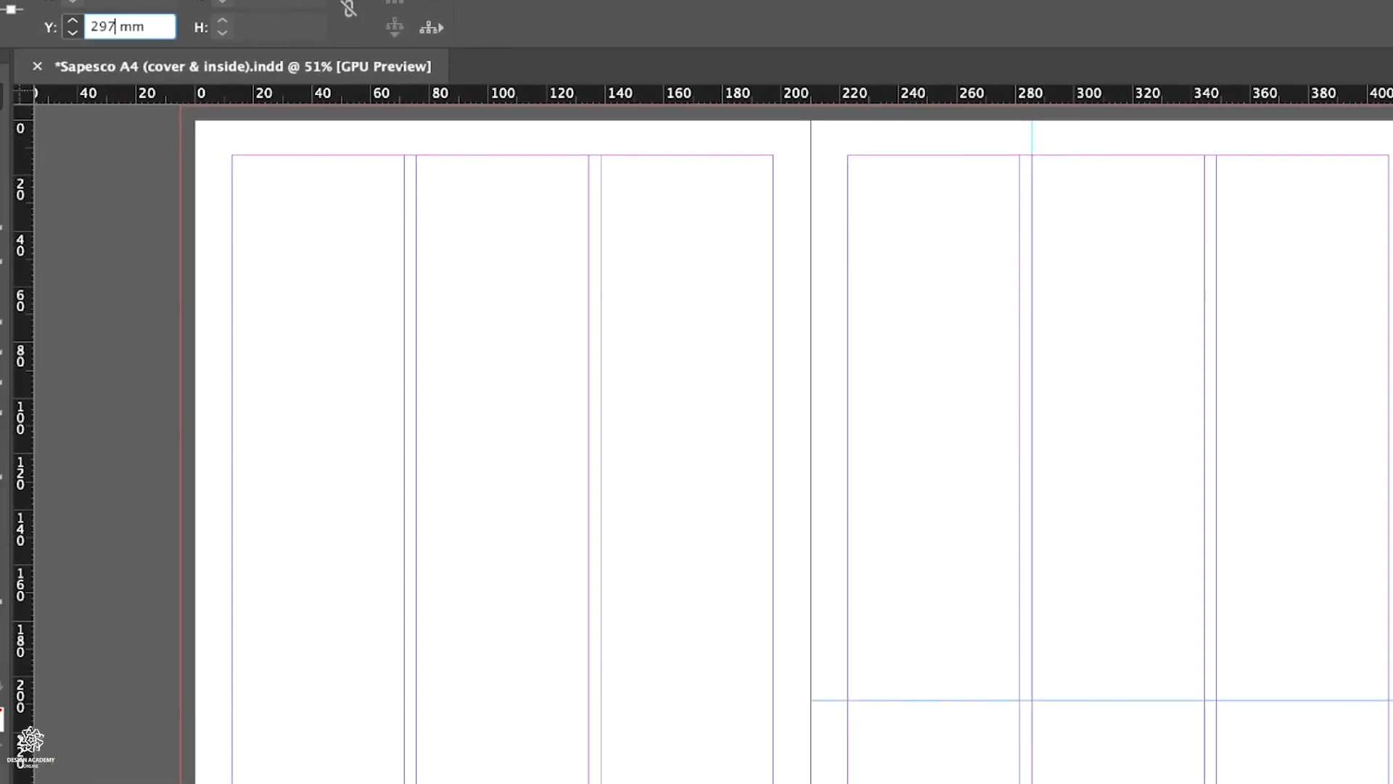
pyautogui.write('/3')
pyautogui.press('Return')
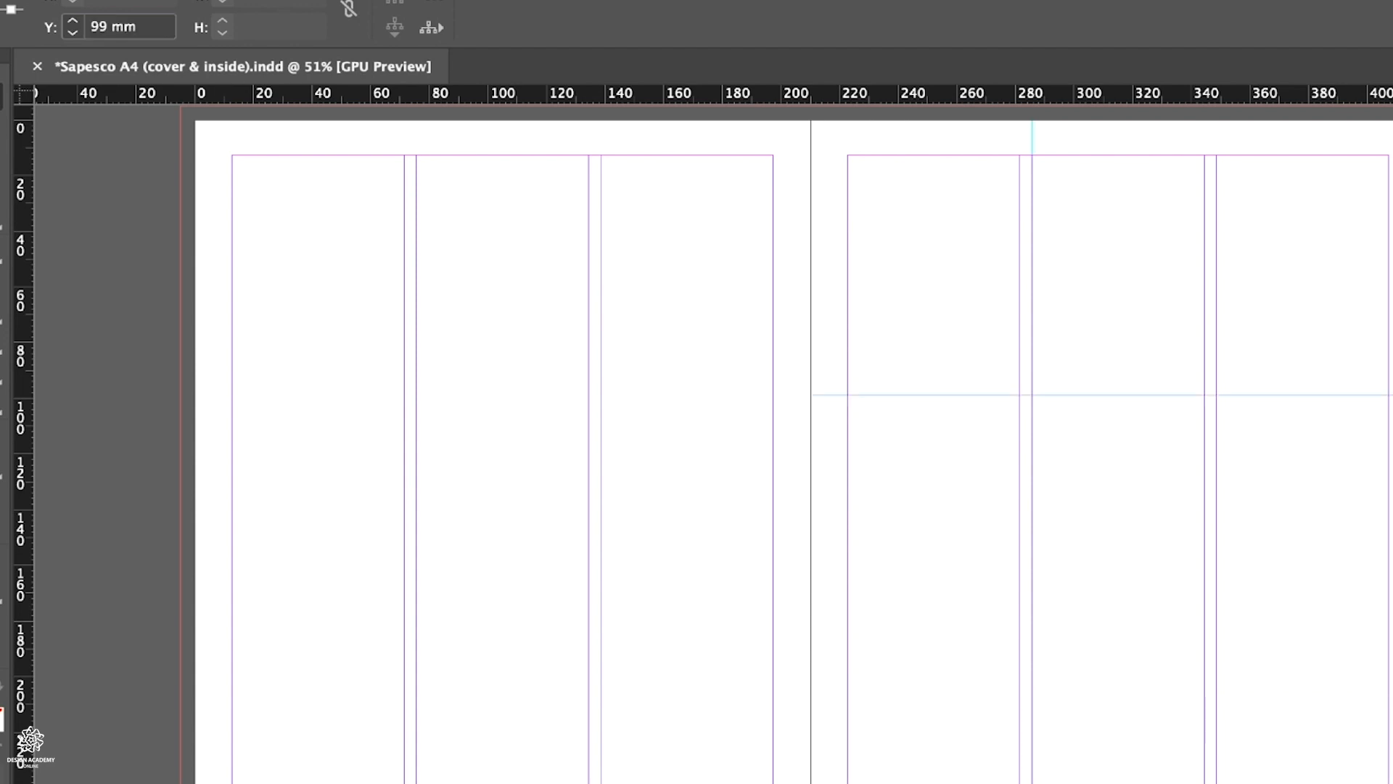
pyautogui.click(107, 28)
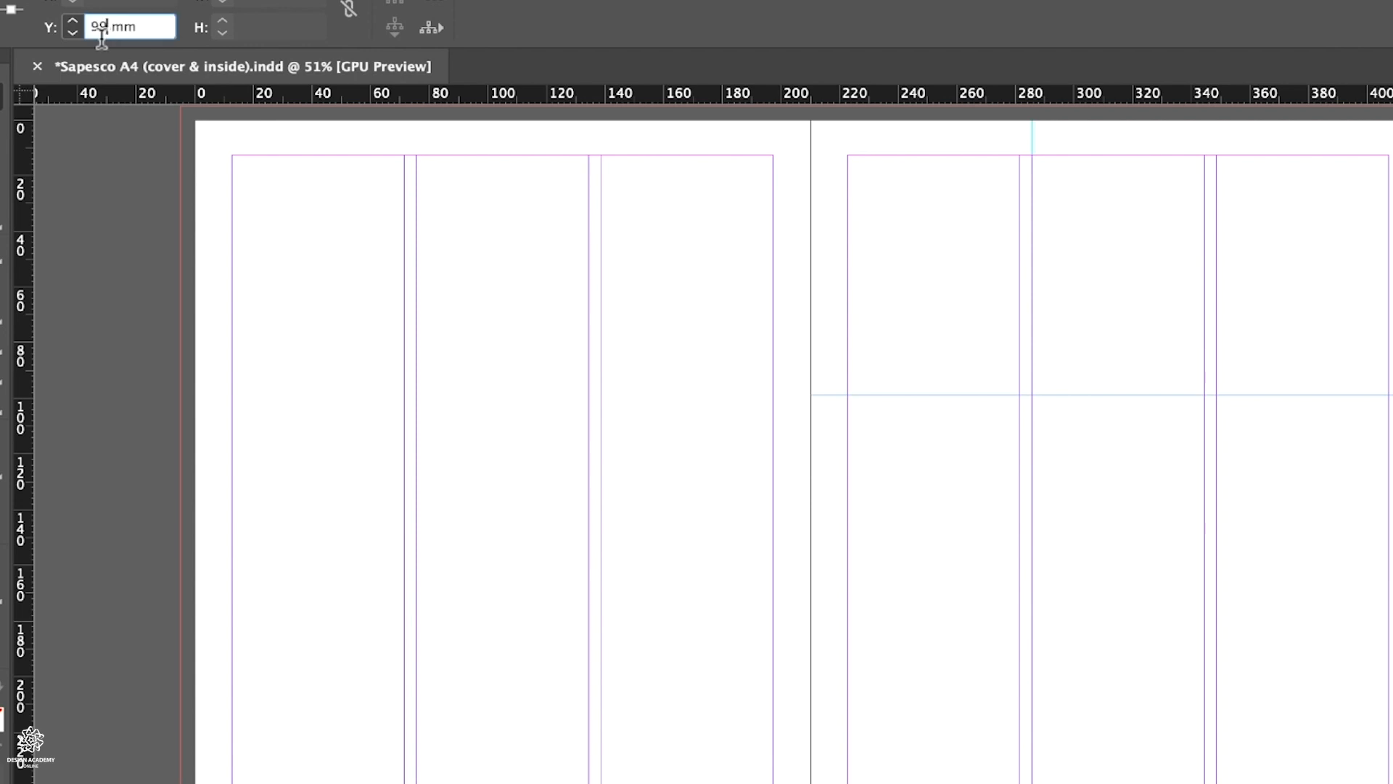
pyautogui.write('*2')
pyautogui.press('Return')
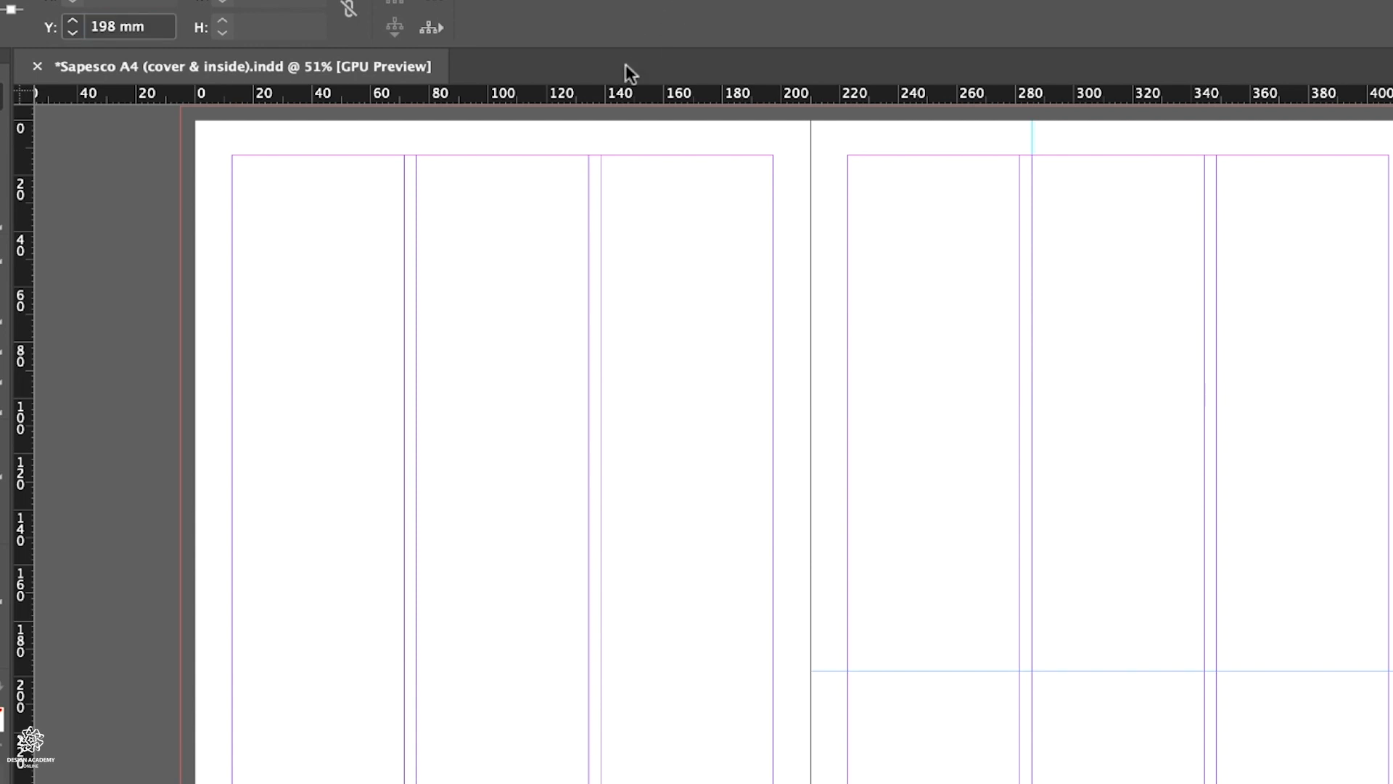
# - Add a horizontal guide on page 10 and align it with page 11's guide by copying its Y value, 198 mm
pyautogui.moveTo(602, 95); pyautogui.dragTo(623, 677)
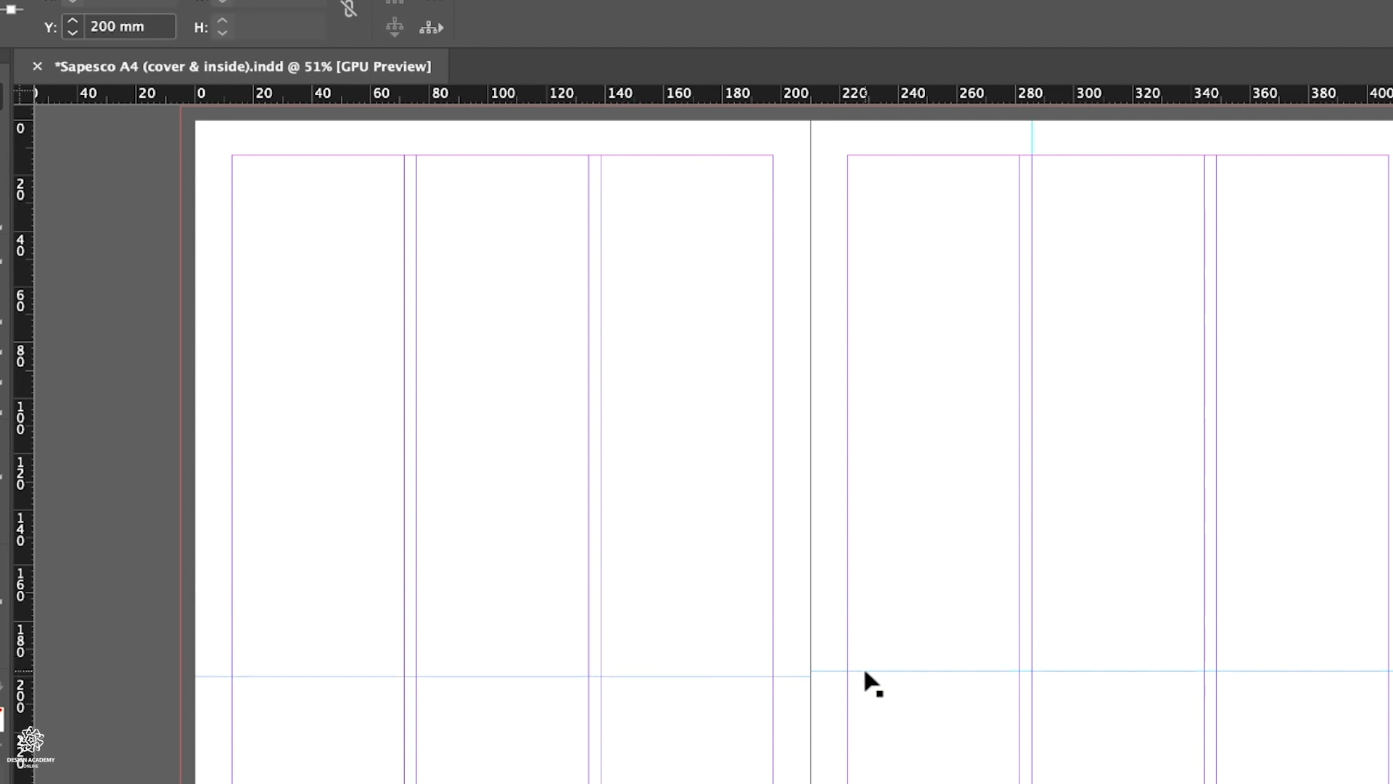
pyautogui.click(864, 671)
pyautogui.doubleClick(98, 28)
pyautogui.press('super+c')
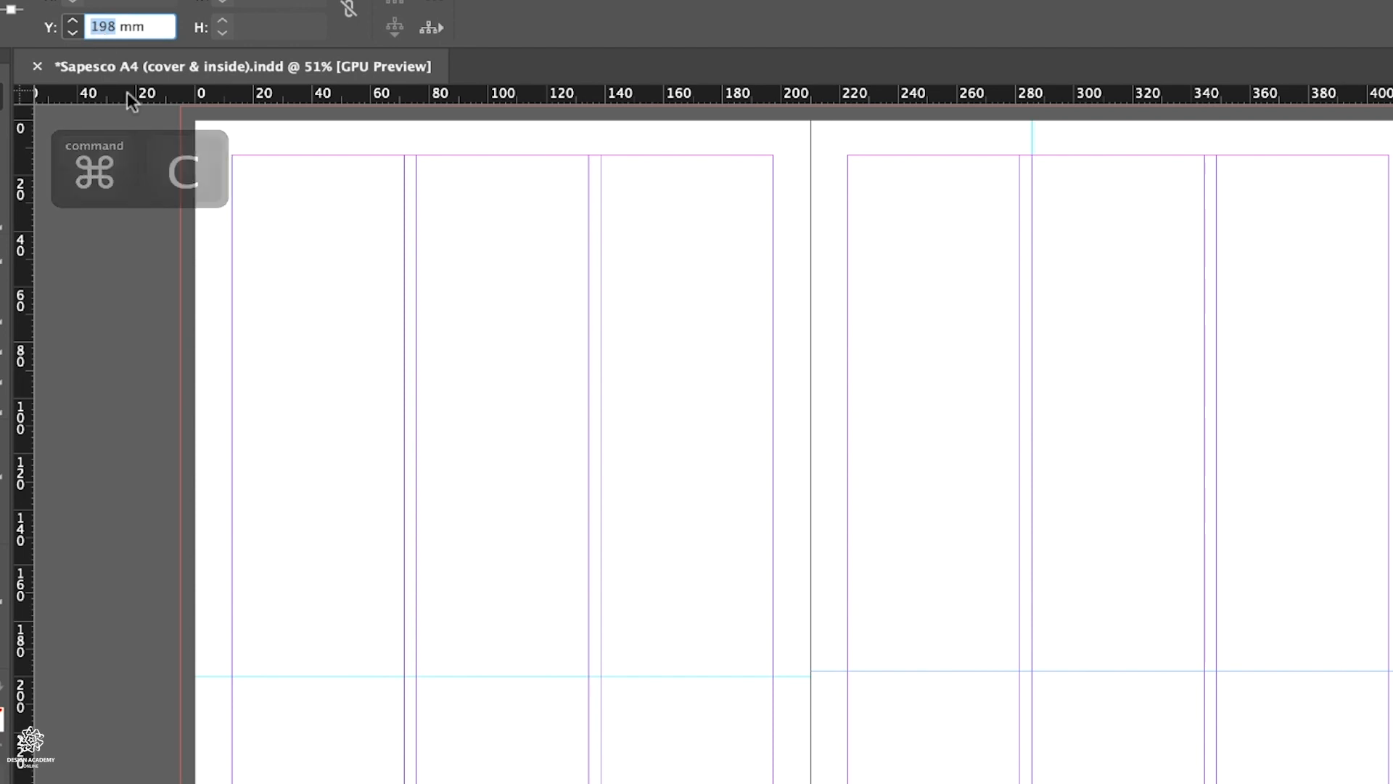
pyautogui.write('200')
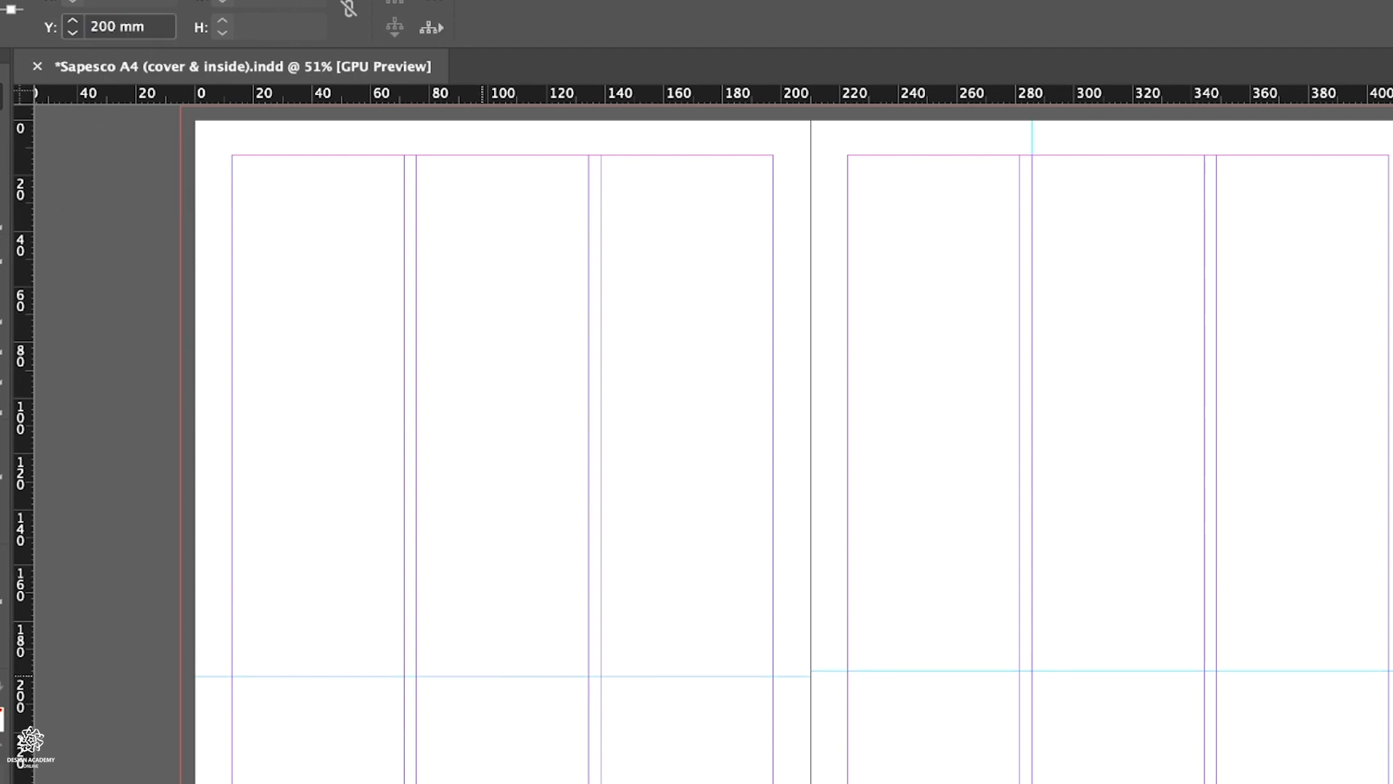
pyautogui.press('super+v')
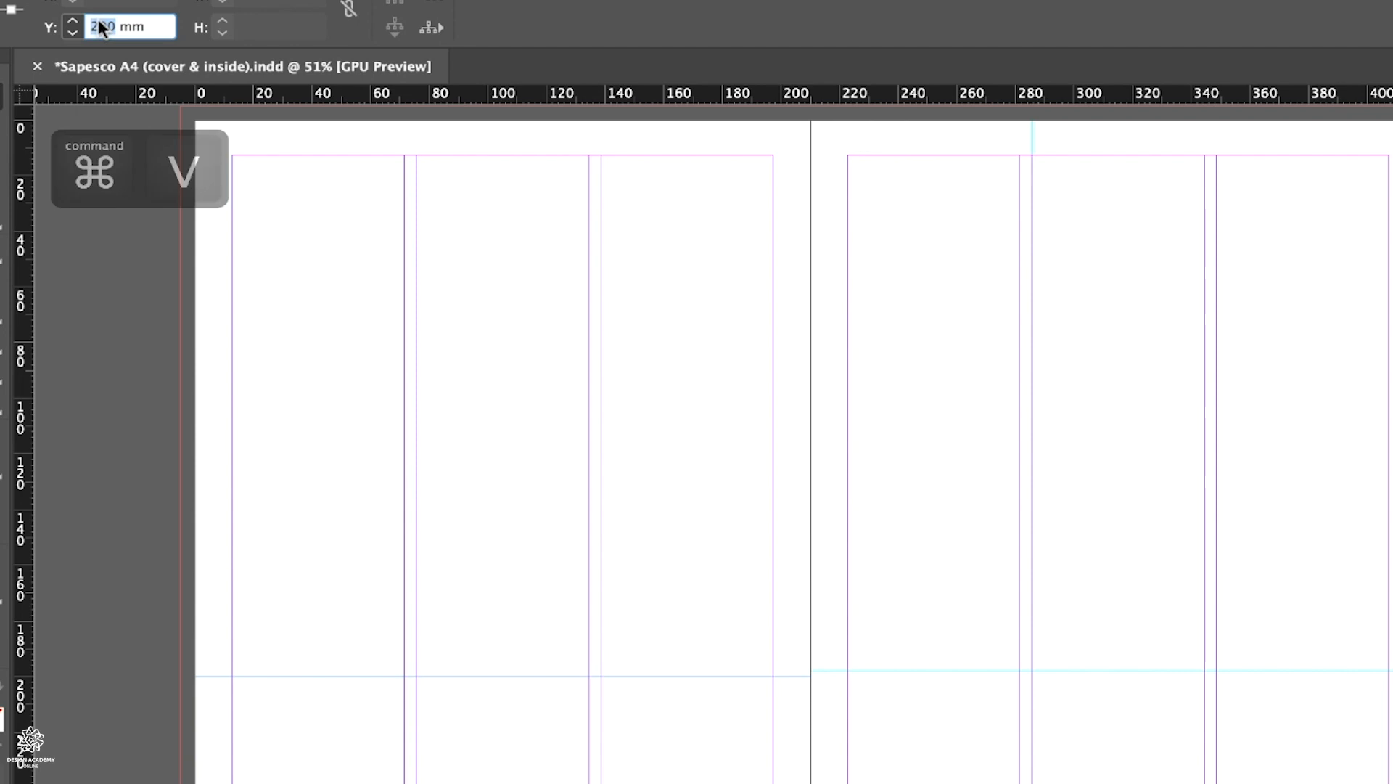
pyautogui.press('Return')
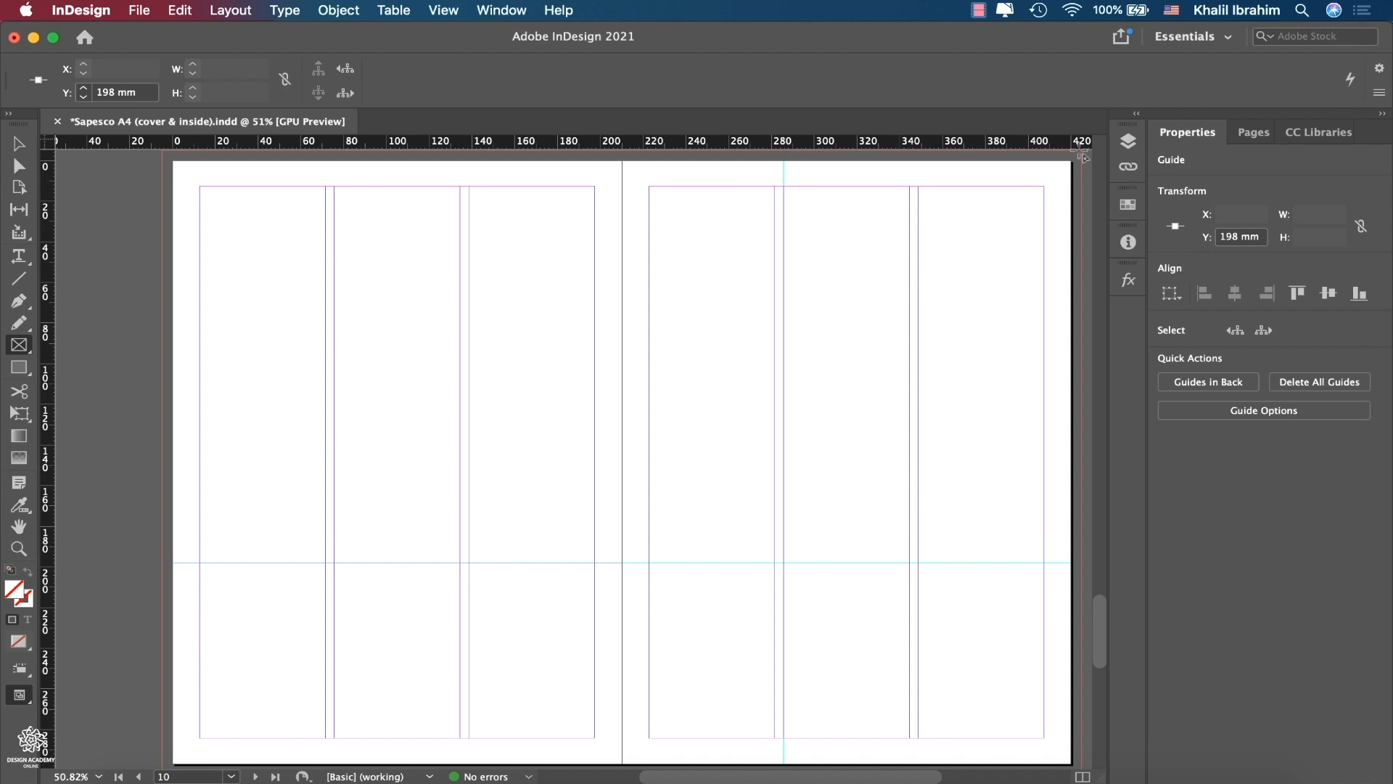
# - Draw bleed-to-bleed rectangle frames: 139.5 × 307 mm right of the vertical guide and about 286.4 × 104 mm below the horizontal guides
pyautogui.moveTo(1081, 155); pyautogui.dragTo(783, 705)
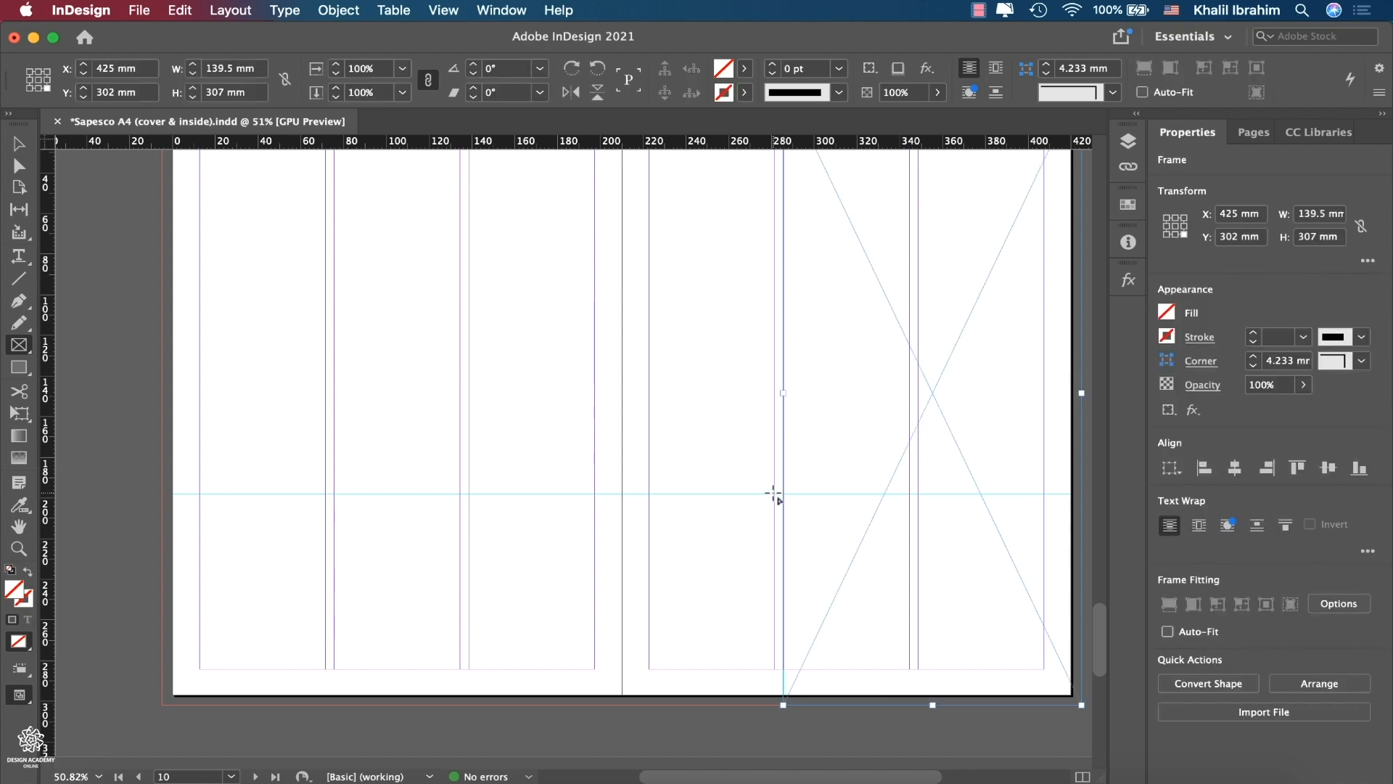
pyautogui.moveTo(774, 494); pyautogui.dragTo(164, 705)
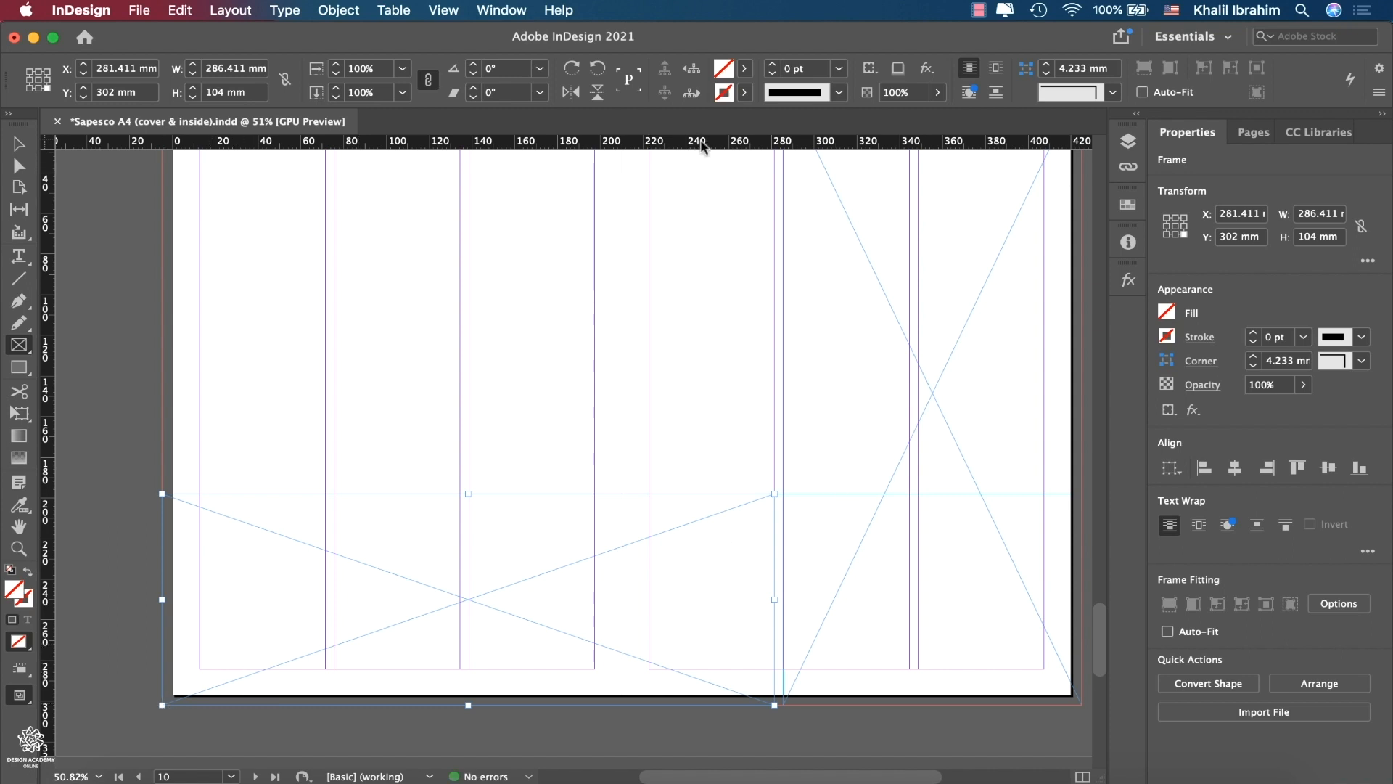
# - Add a second horizontal guide on page 11, placed 4 mm above the first at Y 198-4 (194 mm)
pyautogui.moveTo(701, 147); pyautogui.dragTo(685, 486)
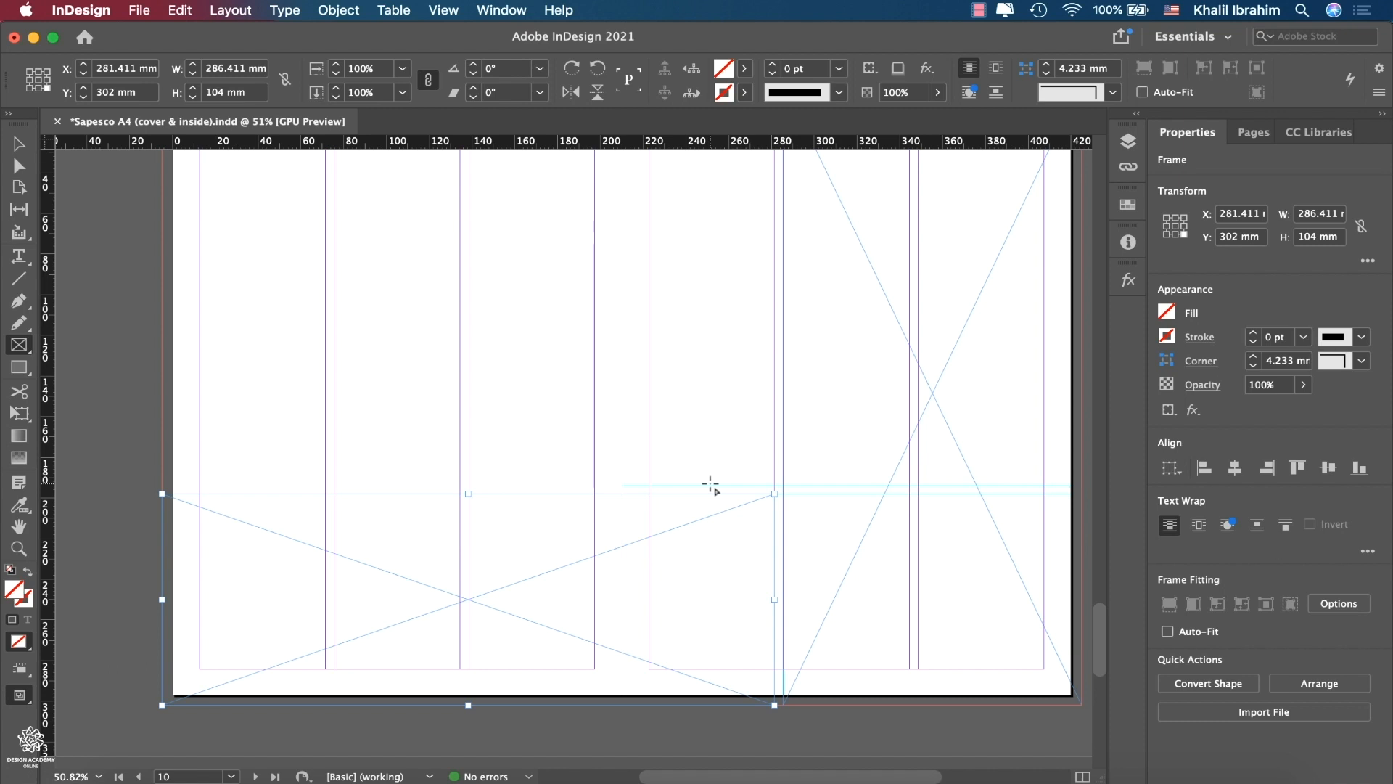
pyautogui.press('v')
pyautogui.click(800, 485)
pyautogui.doubleClick(106, 95)
pyautogui.write('198-4')
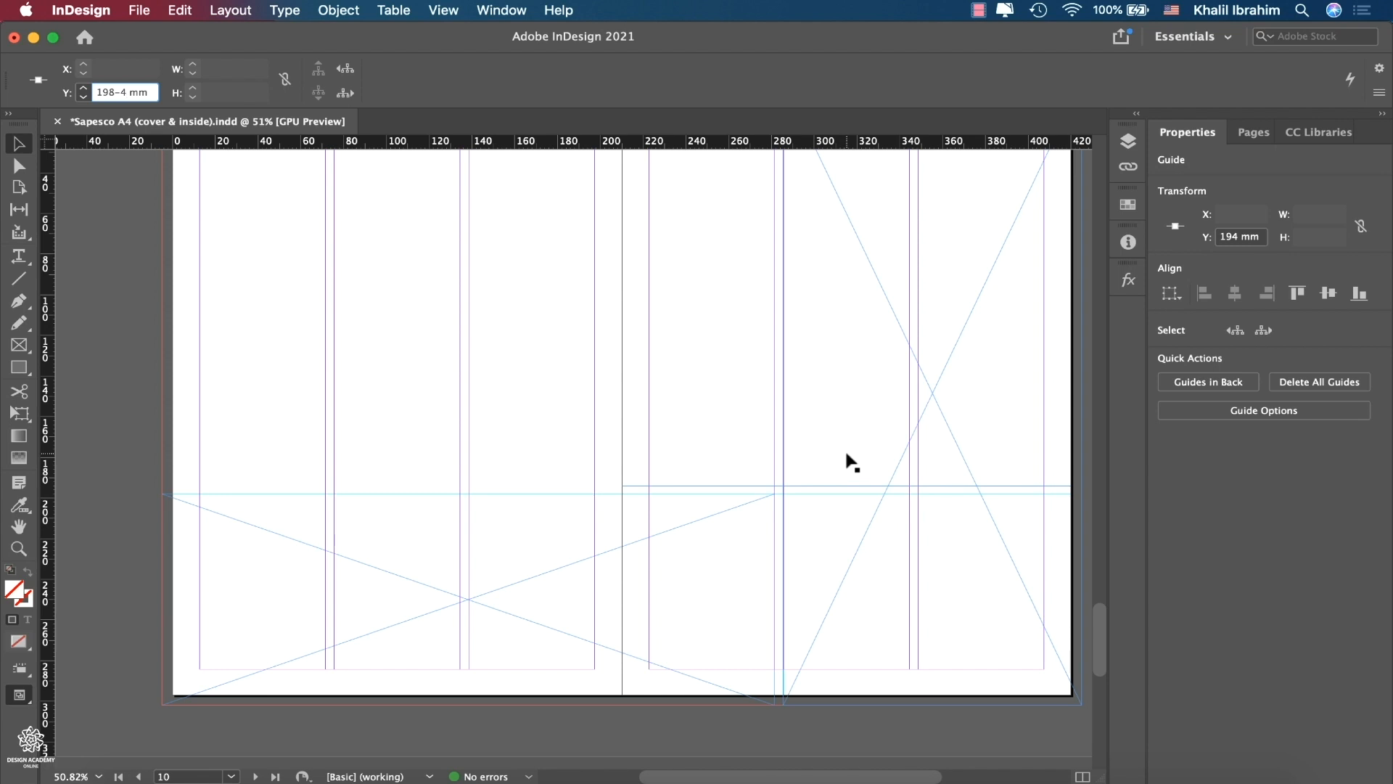
pyautogui.press('Return')
# - Add a matching second horizontal guide on page 10 at Y 194 mm
pyautogui.moveTo(411, 143); pyautogui.dragTo(389, 468)
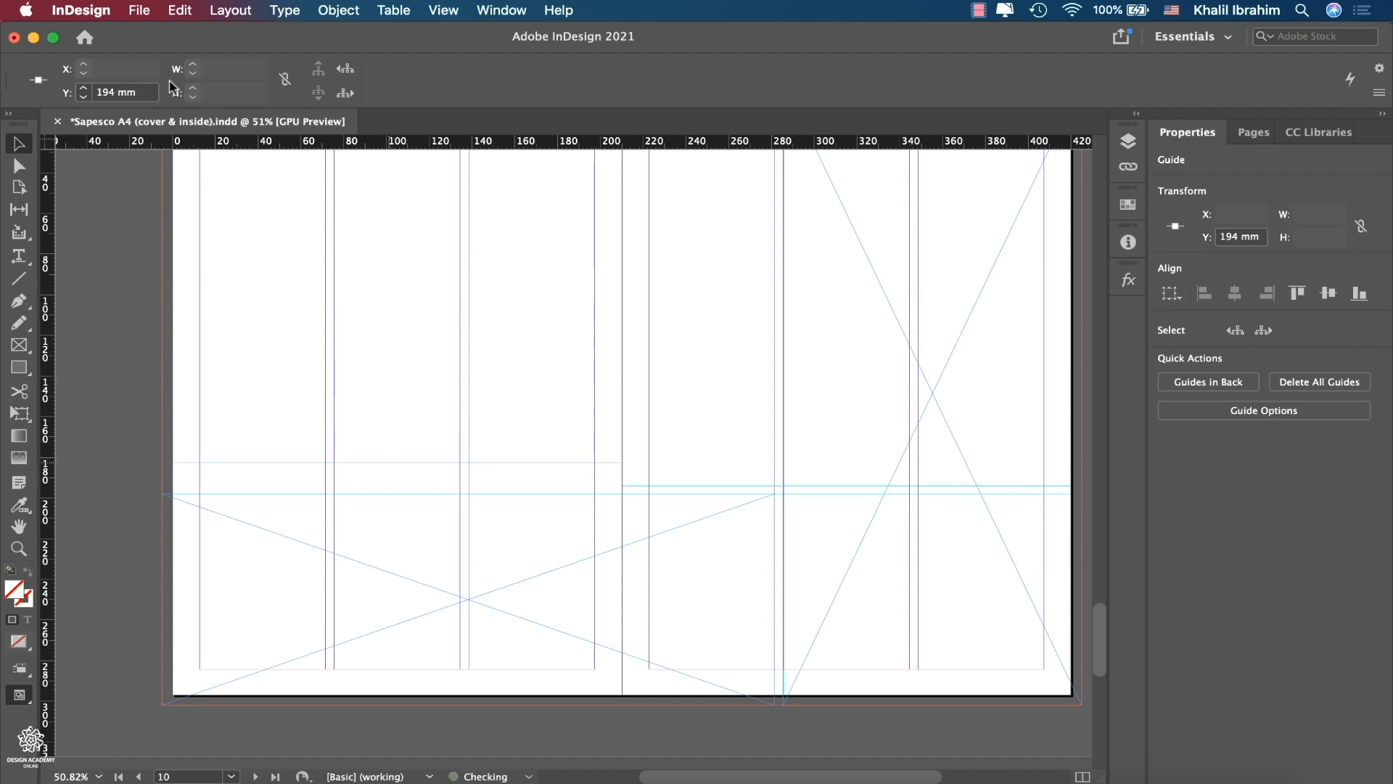
pyautogui.doubleClick(103, 94)
pyautogui.write('194')
pyautogui.press('Return')
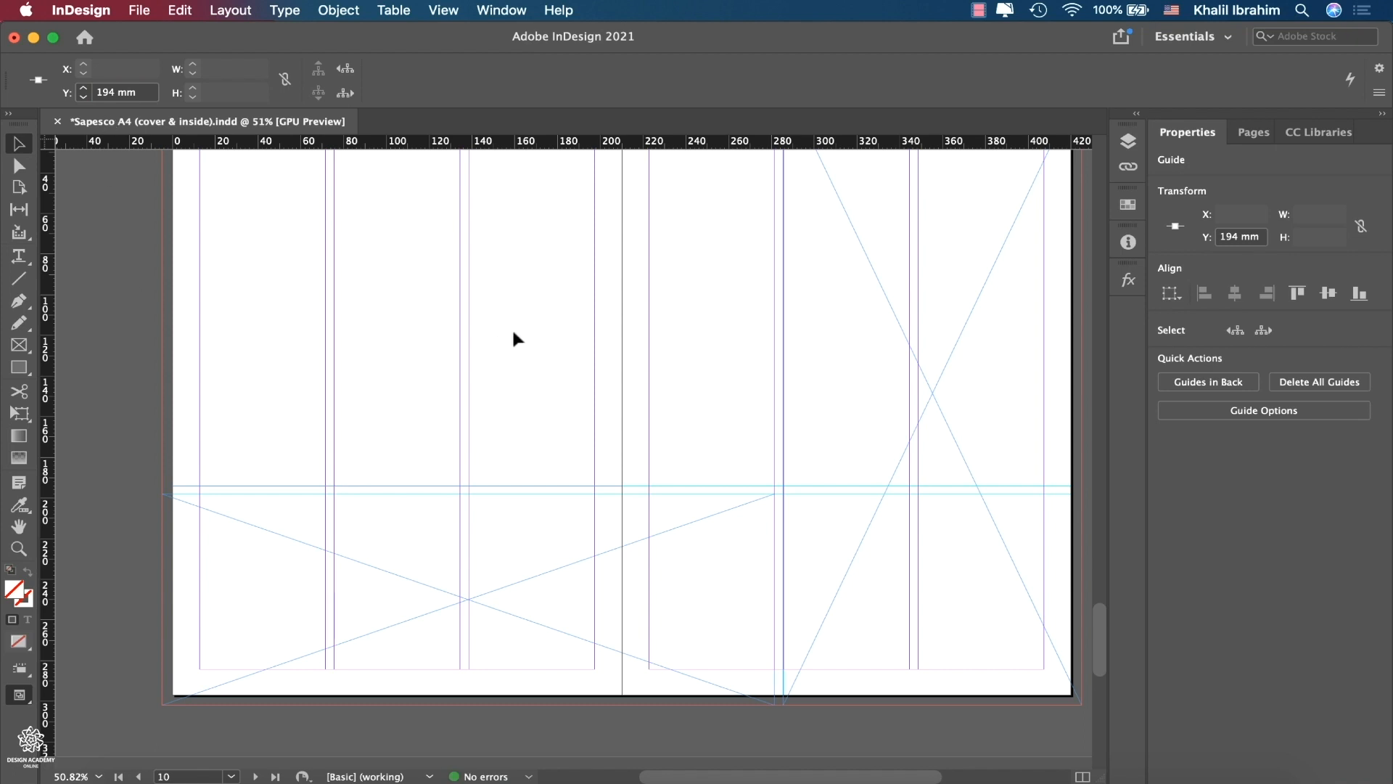
# - Draw a rectangle frame about 286.4 × 199 mm from the spread's upper-left bleed corner down to the 194 mm guide
pyautogui.scroll(3, 512, 326)
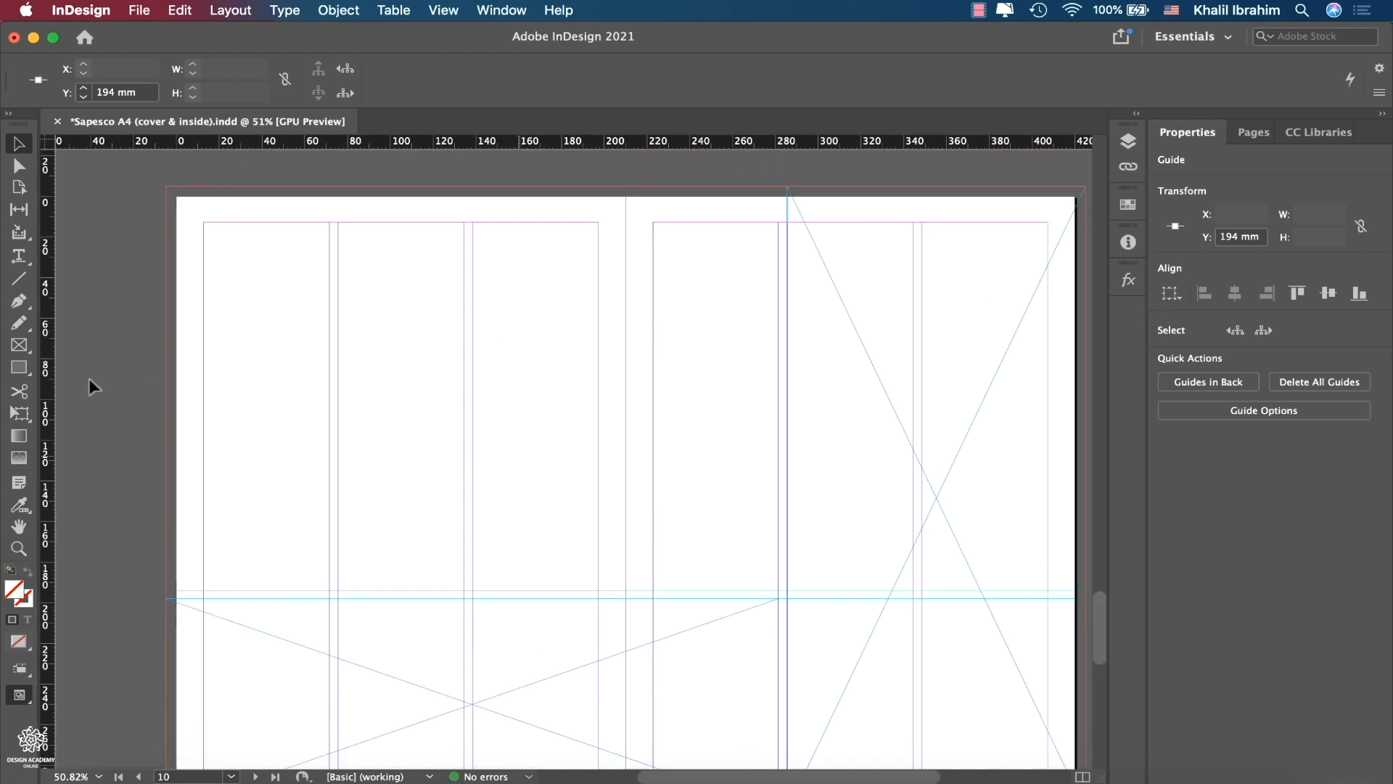
pyautogui.click(19, 346)
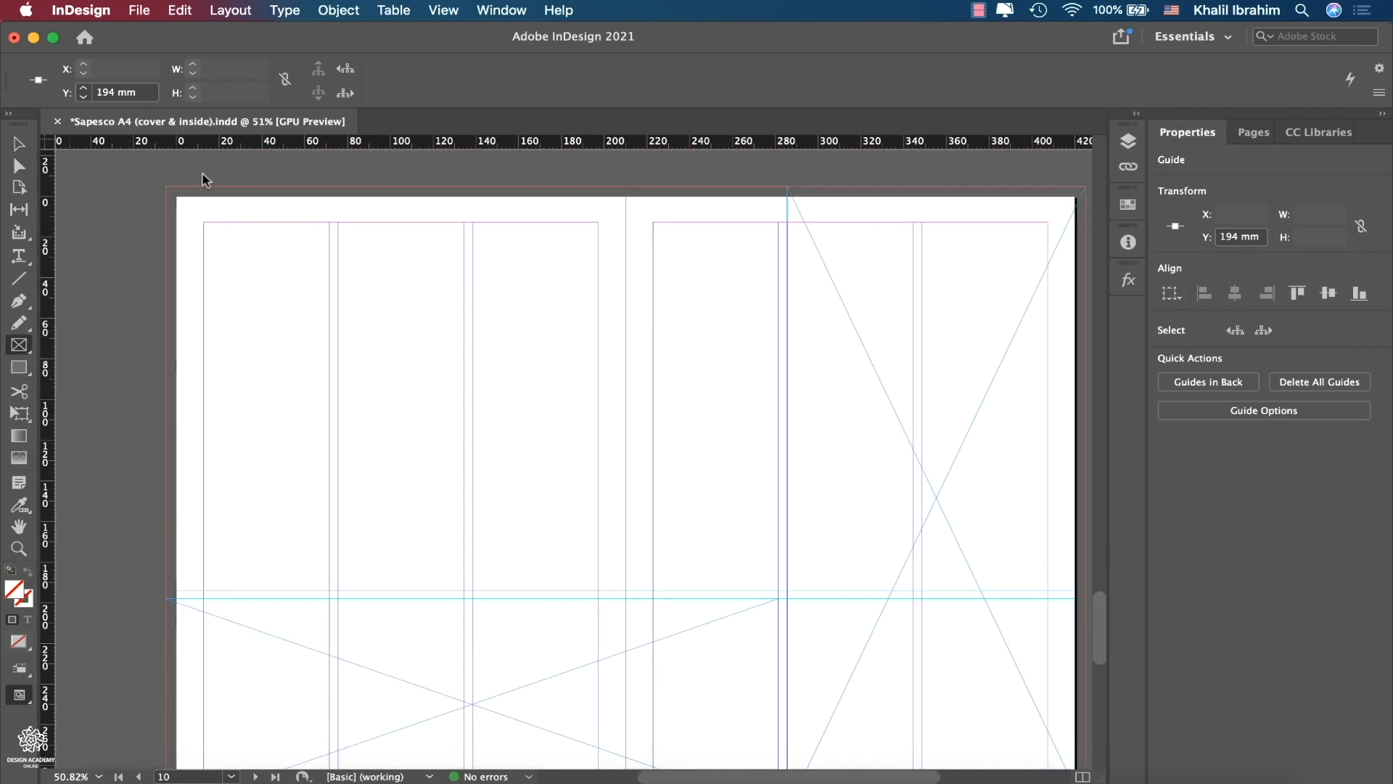
pyautogui.moveTo(166, 186); pyautogui.dragTo(778, 592)
pyautogui.scroll(-1, 778, 591)
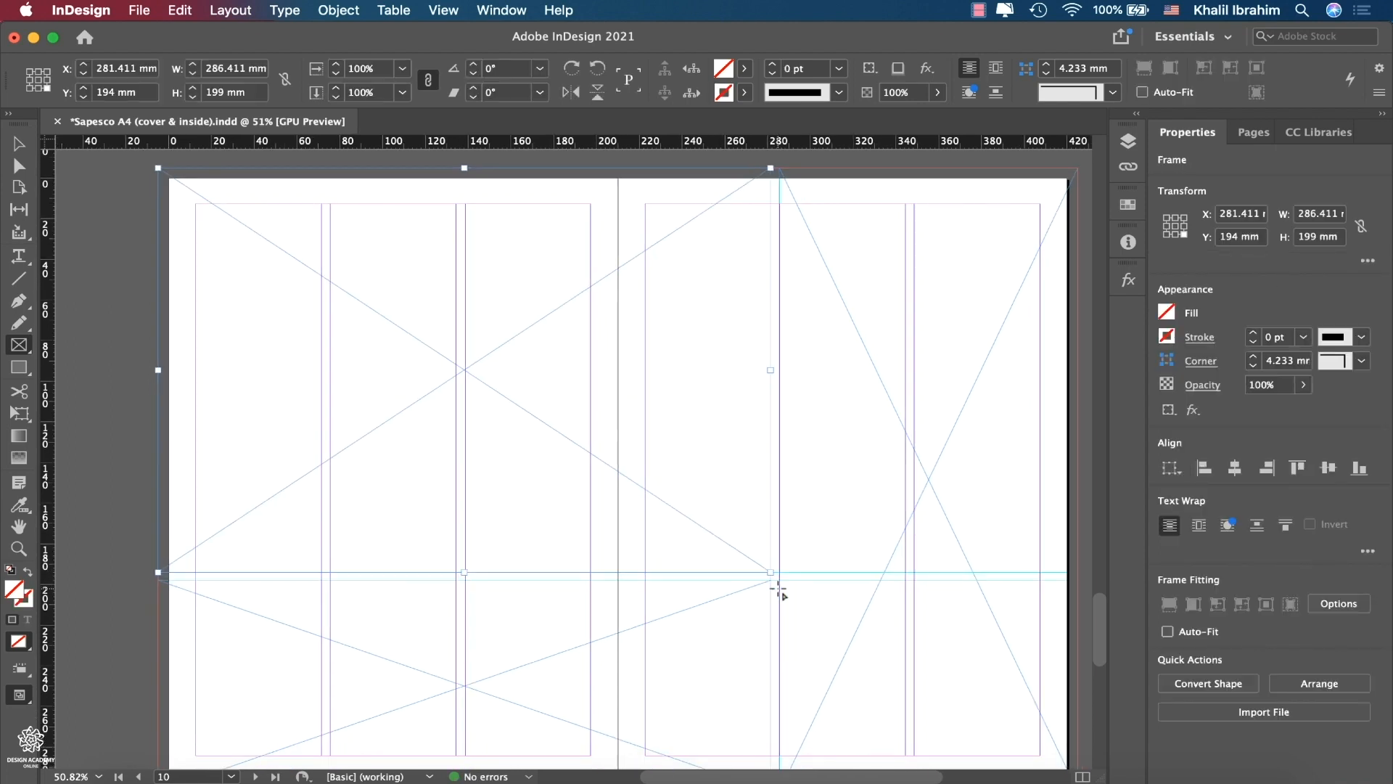
pyautogui.scroll(-1, 778, 589)
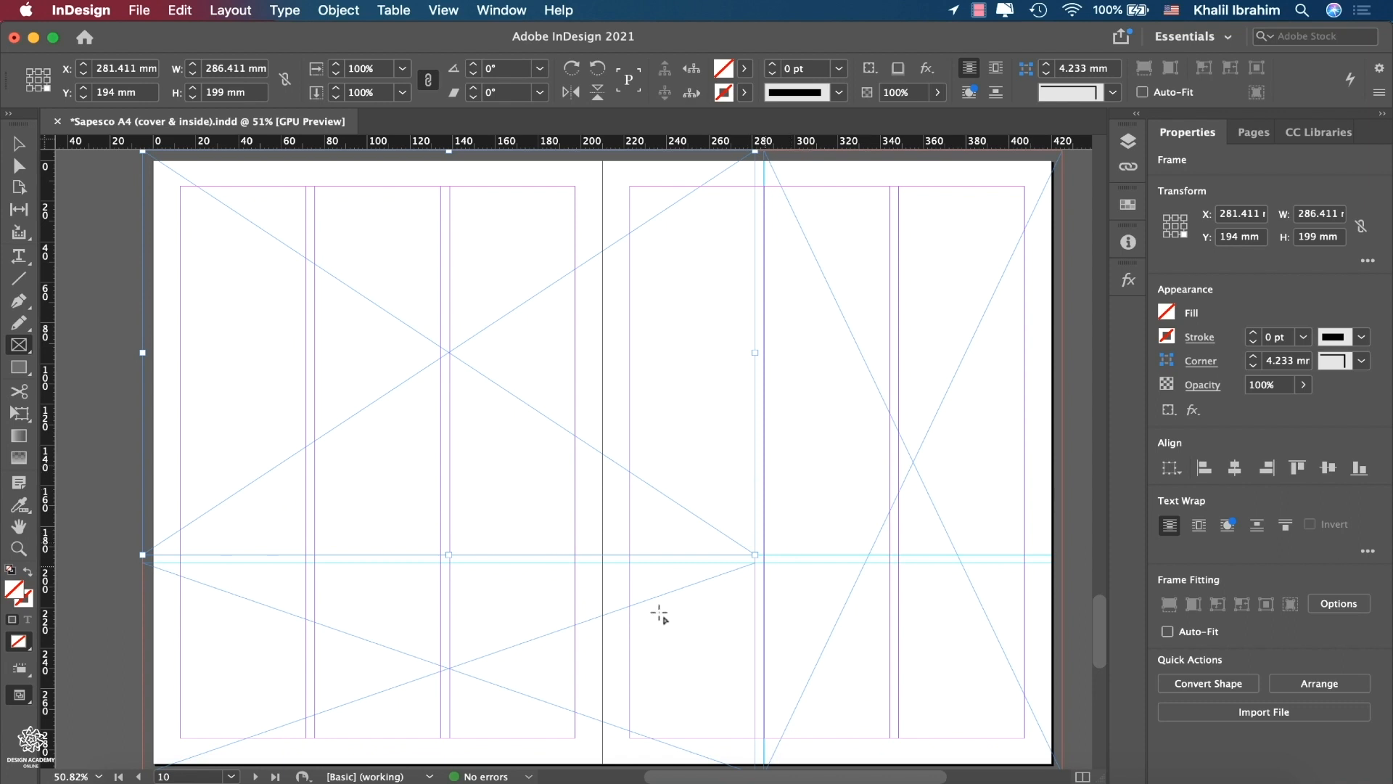
# - Fill the large upper frame with the cyan swatch C=100 M=0 Y=0 K=0
pyautogui.click(15, 149)
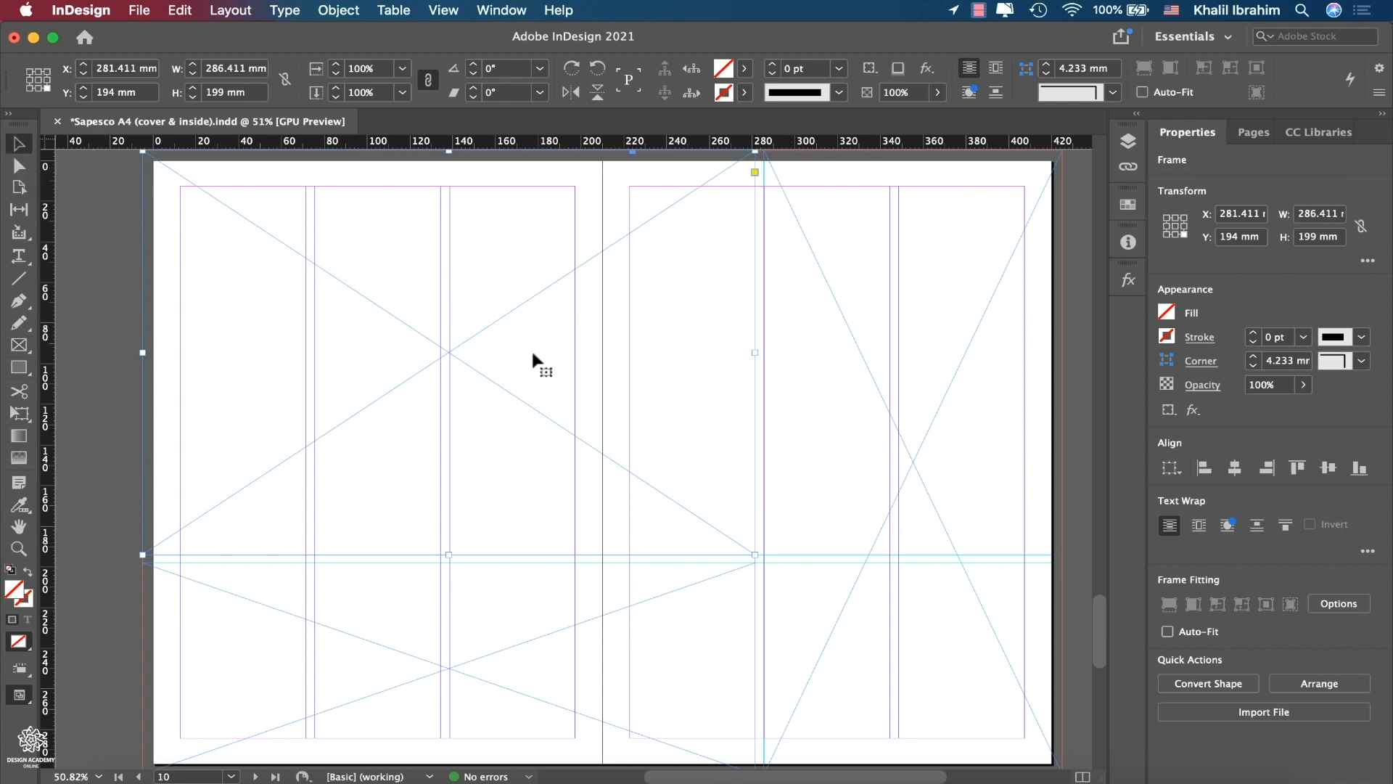
pyautogui.click(744, 69)
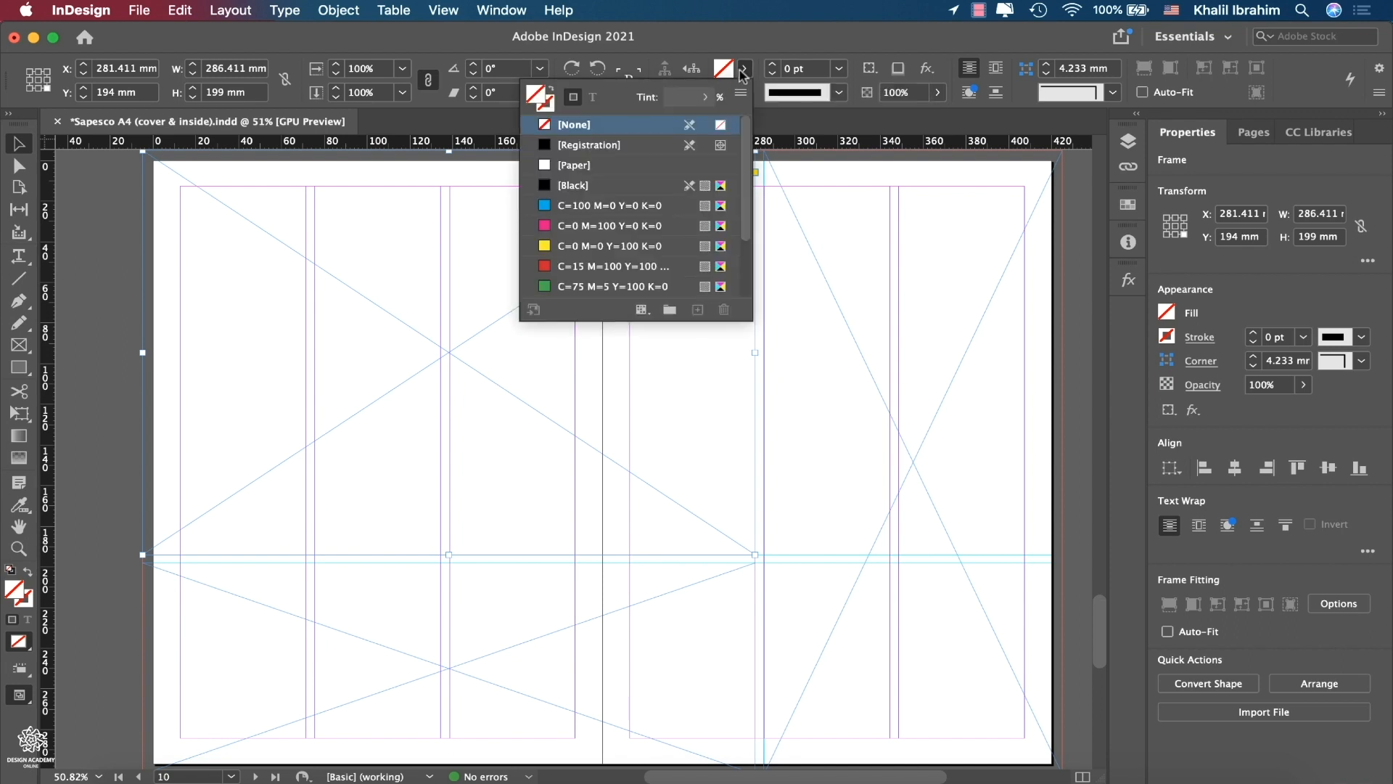
pyautogui.click(613, 210)
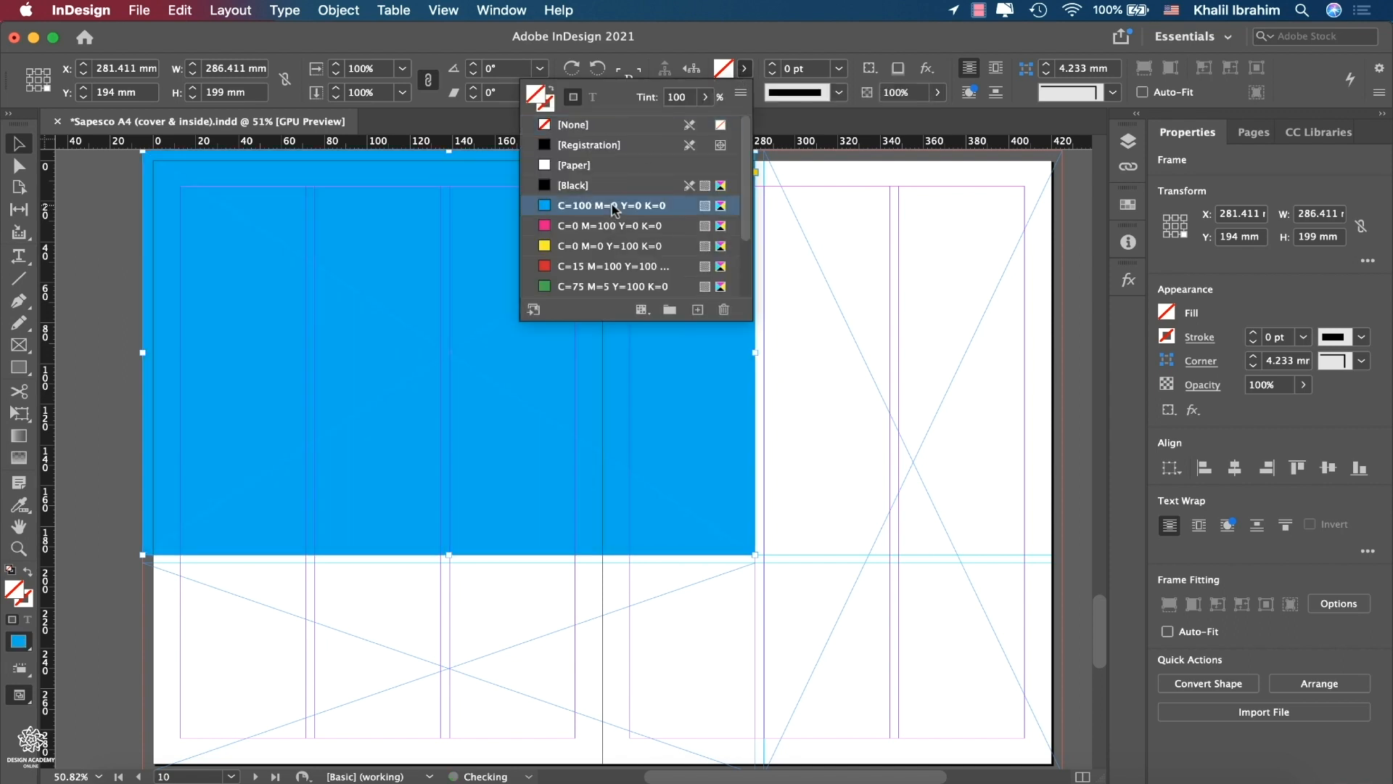
# - Fill the tall page 11 frame with C=0 M=100 Y=0 K=0 and the lower spread frame with C=0 M=0 Y=100 K=0
pyautogui.click(771, 358)
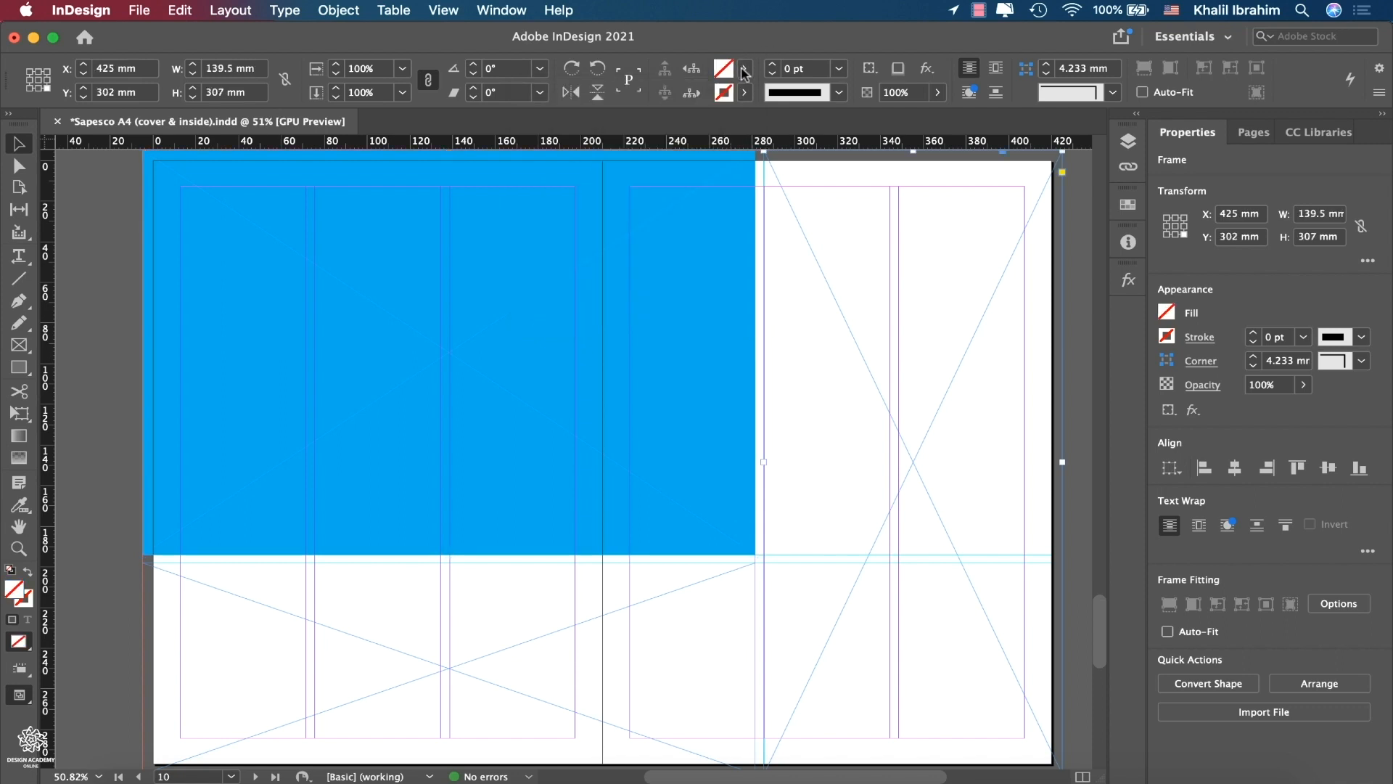
pyautogui.click(744, 68)
pyautogui.click(603, 227)
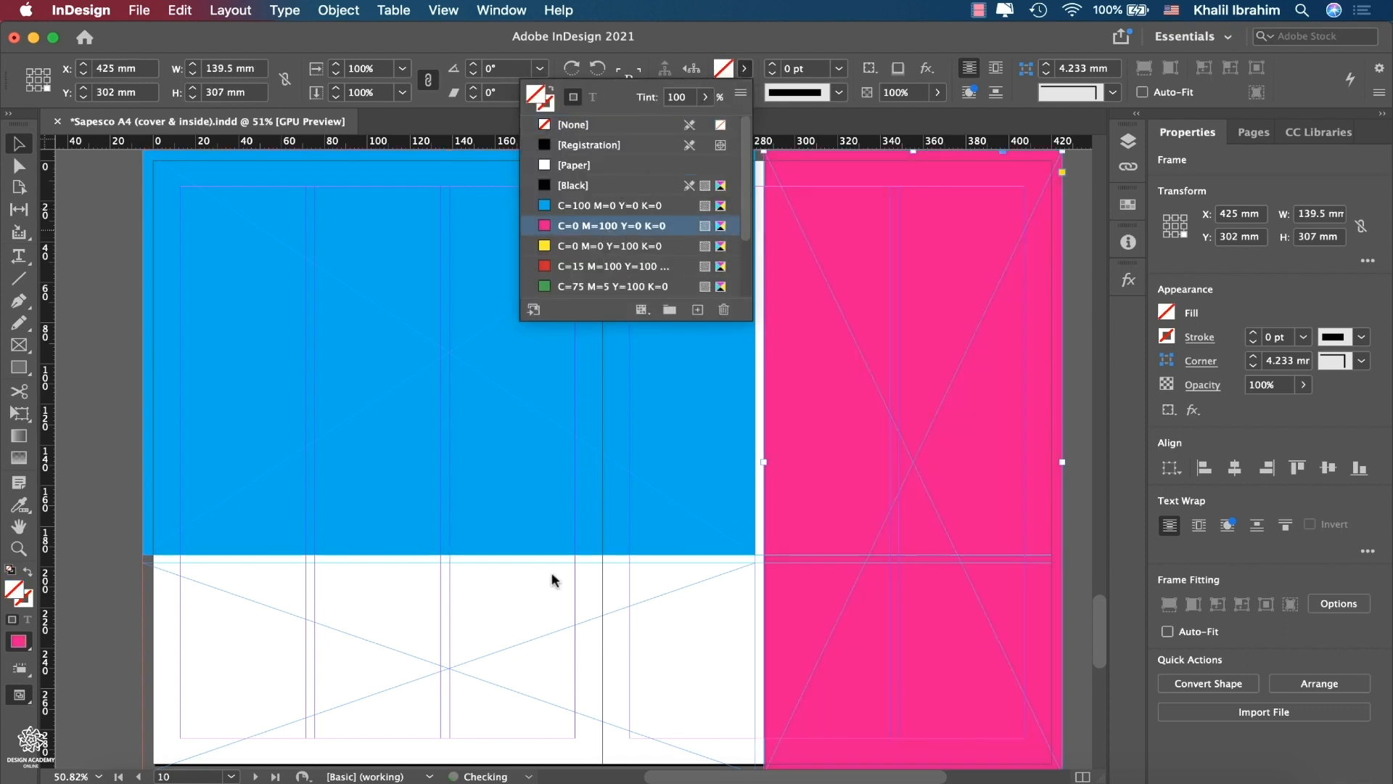
pyautogui.click(744, 68)
pyautogui.click(619, 247)
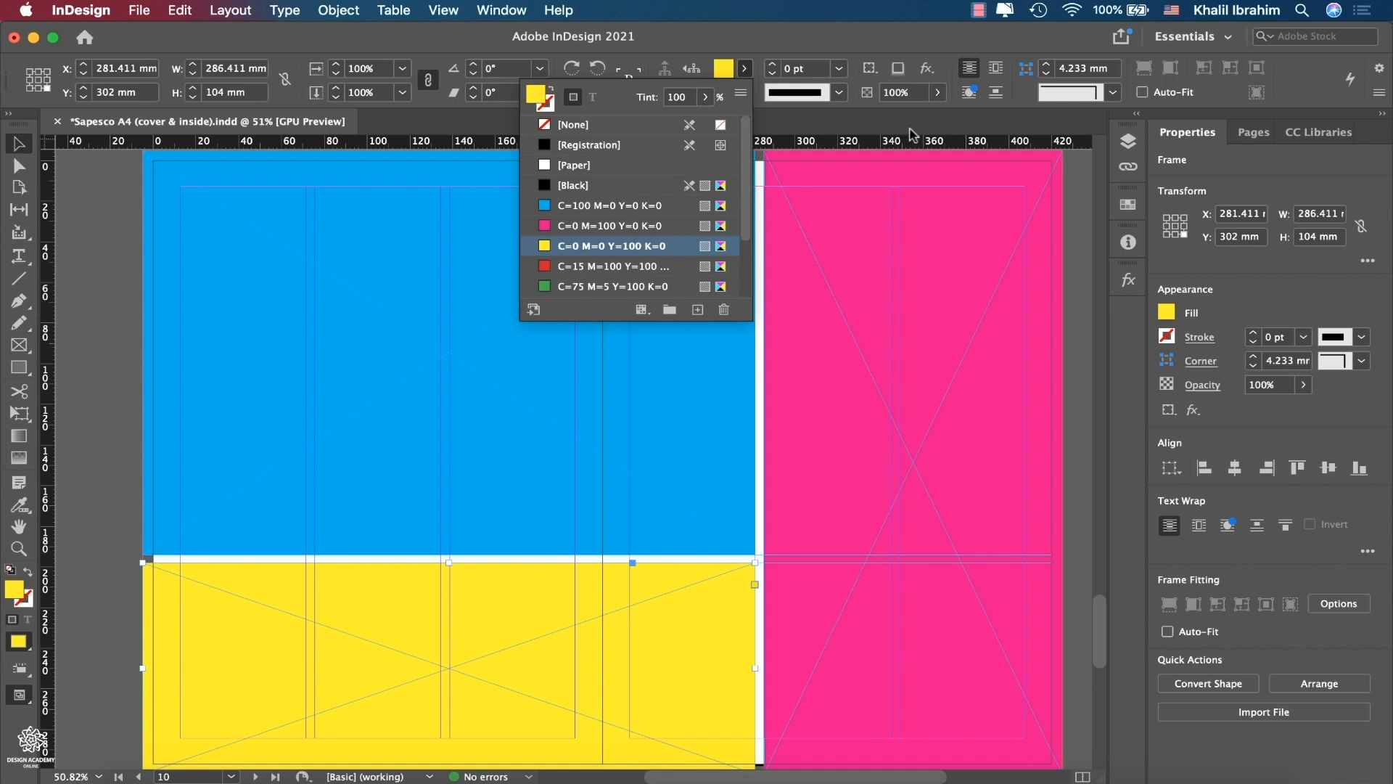
# - Add a horizontal guide across the upper part of page 11 at about Y 83 mm
pyautogui.moveTo(912, 141); pyautogui.dragTo(891, 330)
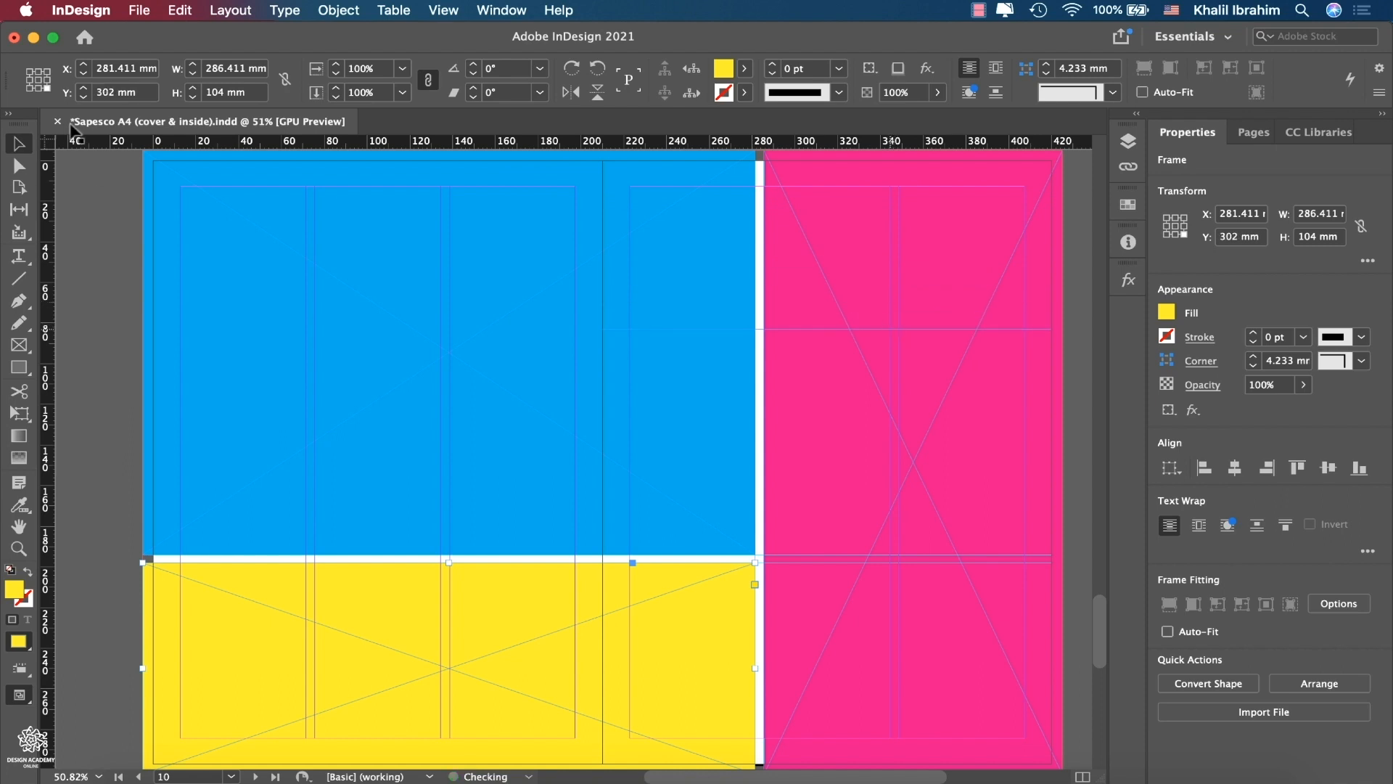
pyautogui.click(100, 94)
pyautogui.doubleClick(100, 94)
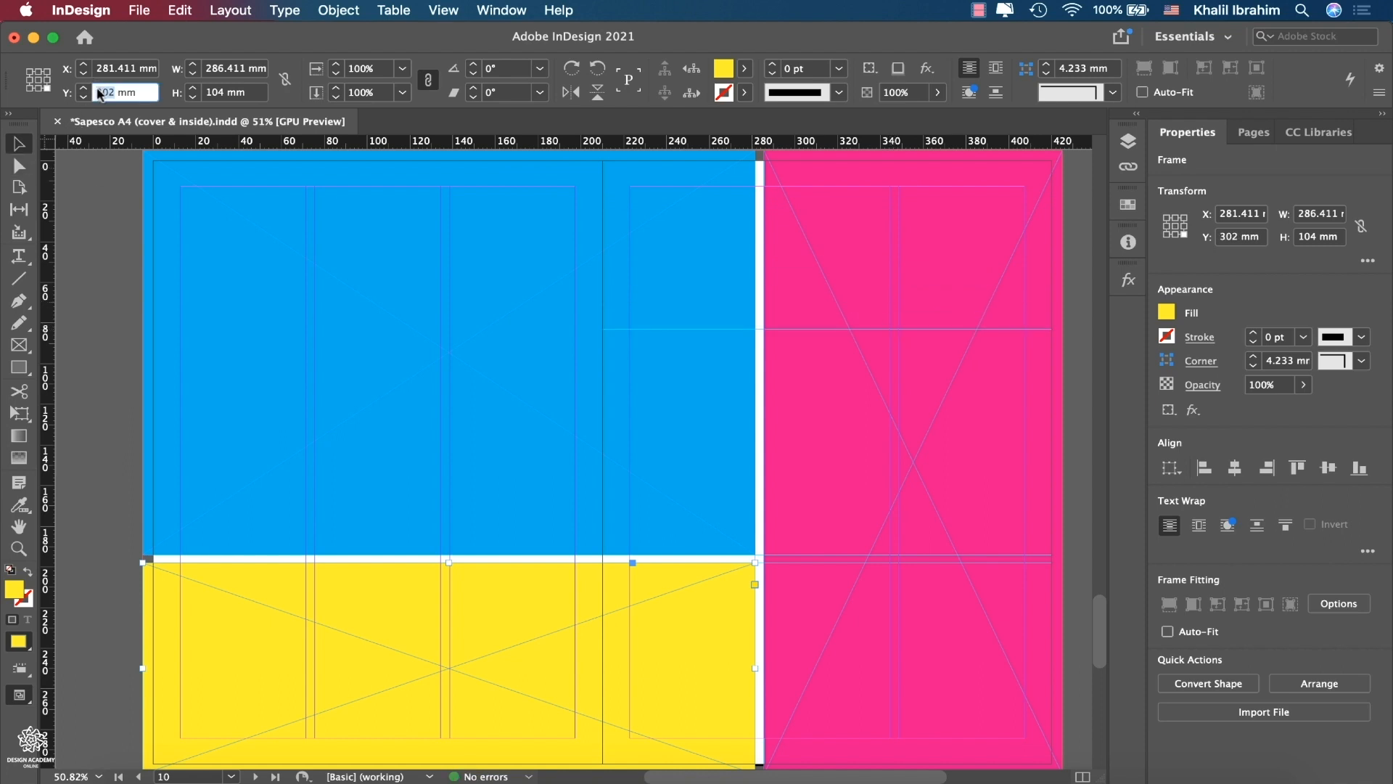
pyautogui.write('297/3')
pyautogui.press('Return')
pyautogui.press('super+z')
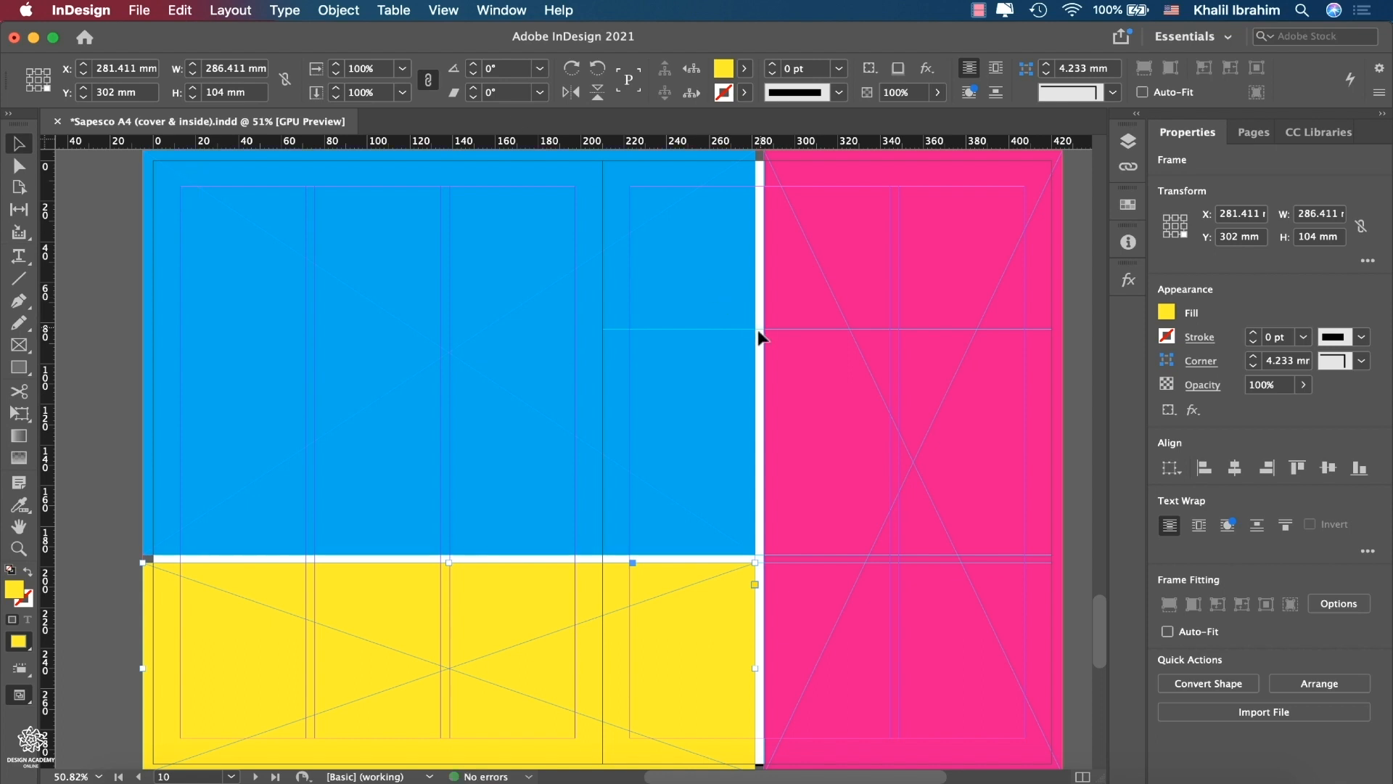
# - Set the upper horizontal guide on page 11 to one third of the page height, Y 297/3 (99 mm)
pyautogui.click(760, 337)
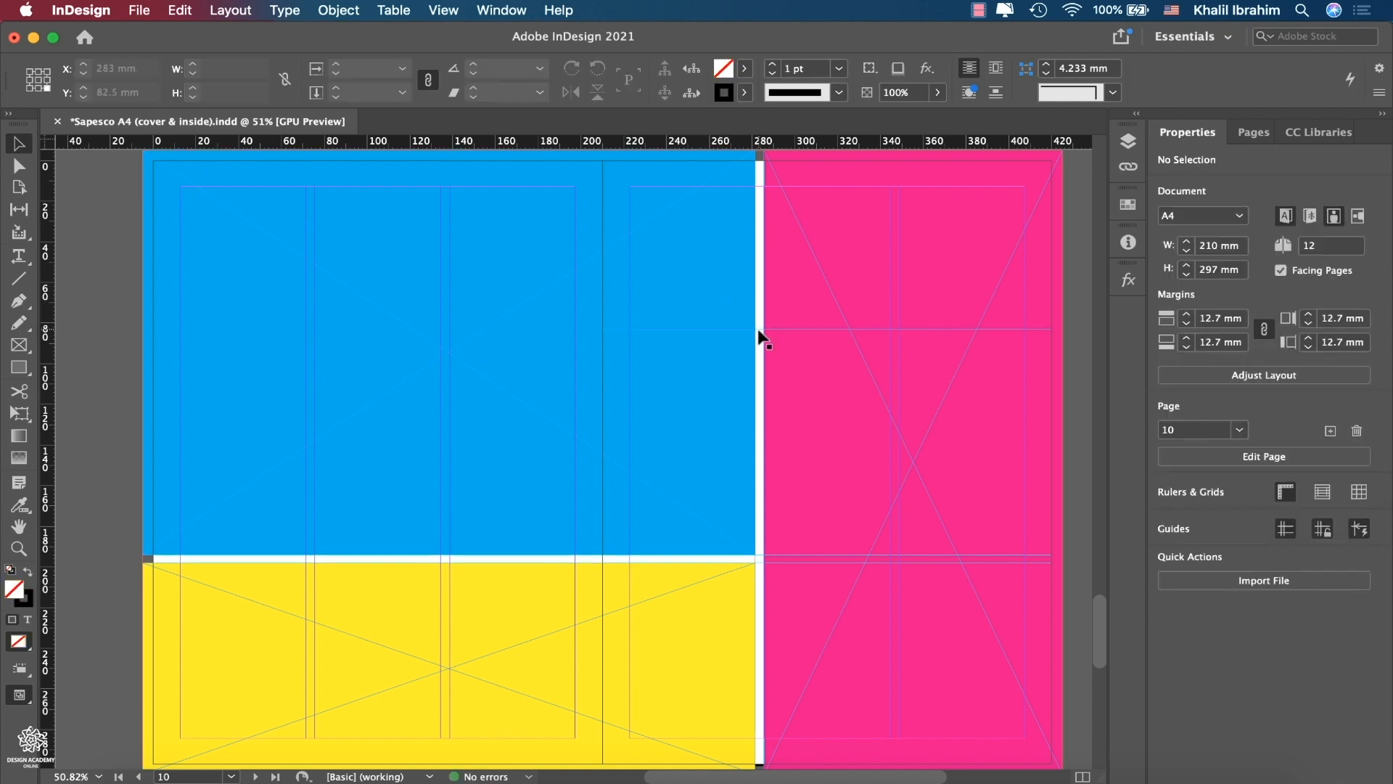
pyautogui.click(758, 330)
pyautogui.doubleClick(103, 92)
pyautogui.write('297/3')
pyautogui.press('Return')
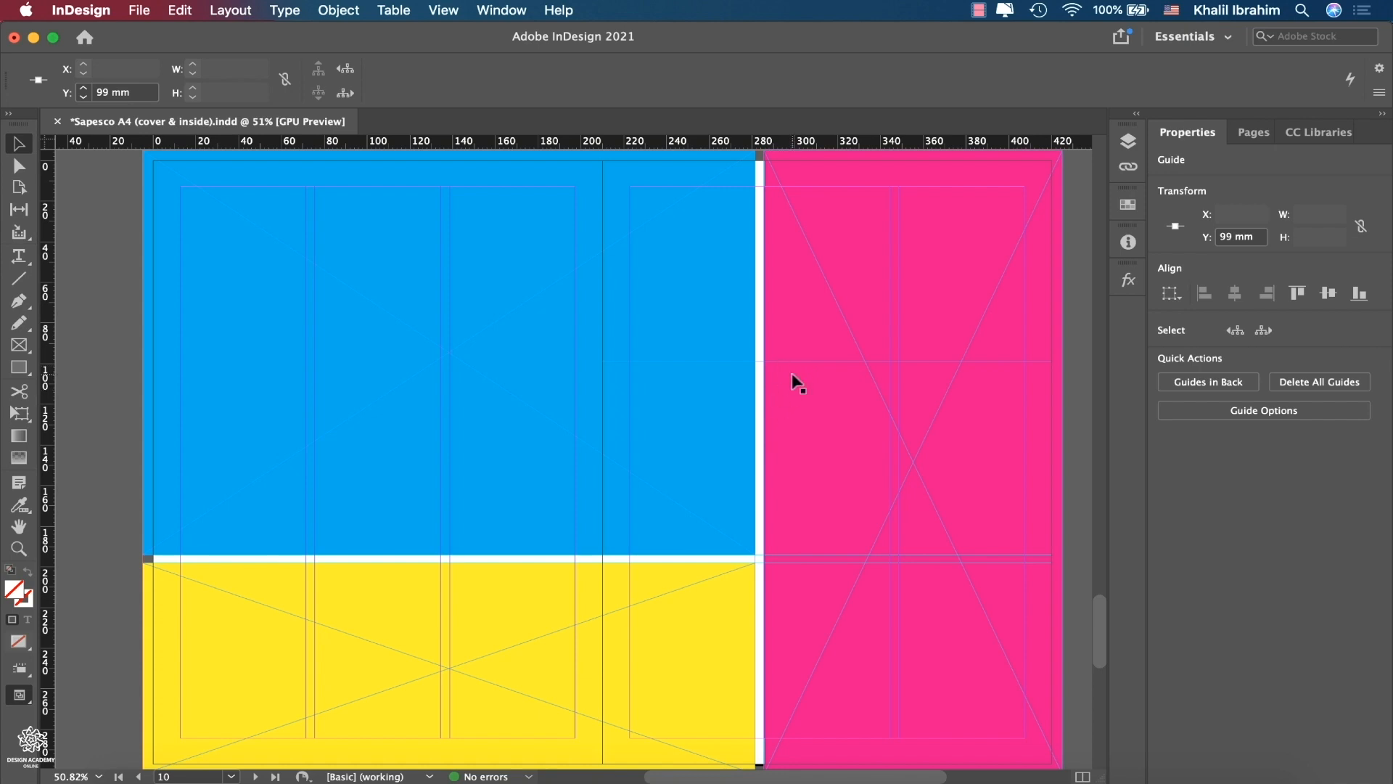
# - Change the ruler guide color of the 99 mm horizontal guide to Gold
pyautogui.rightClick(761, 365)
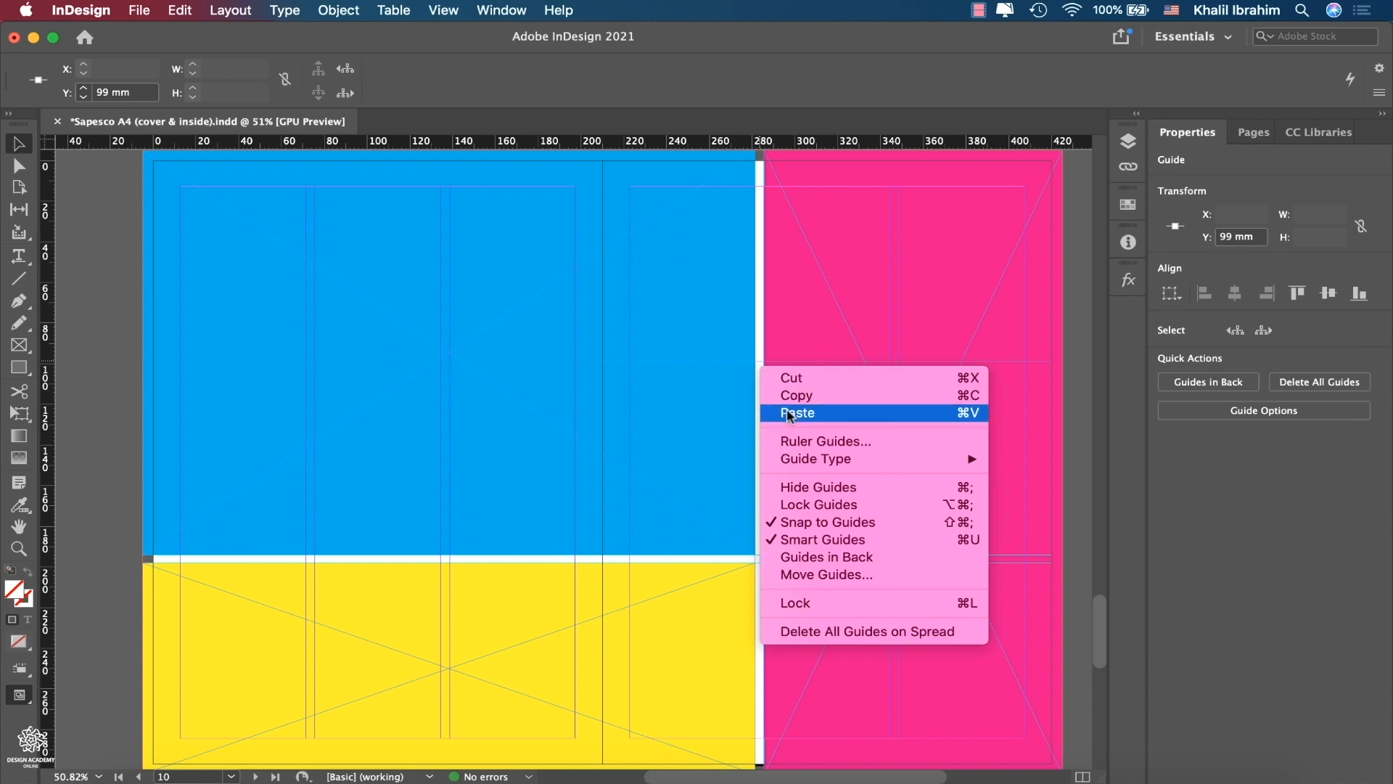
pyautogui.click(888, 439)
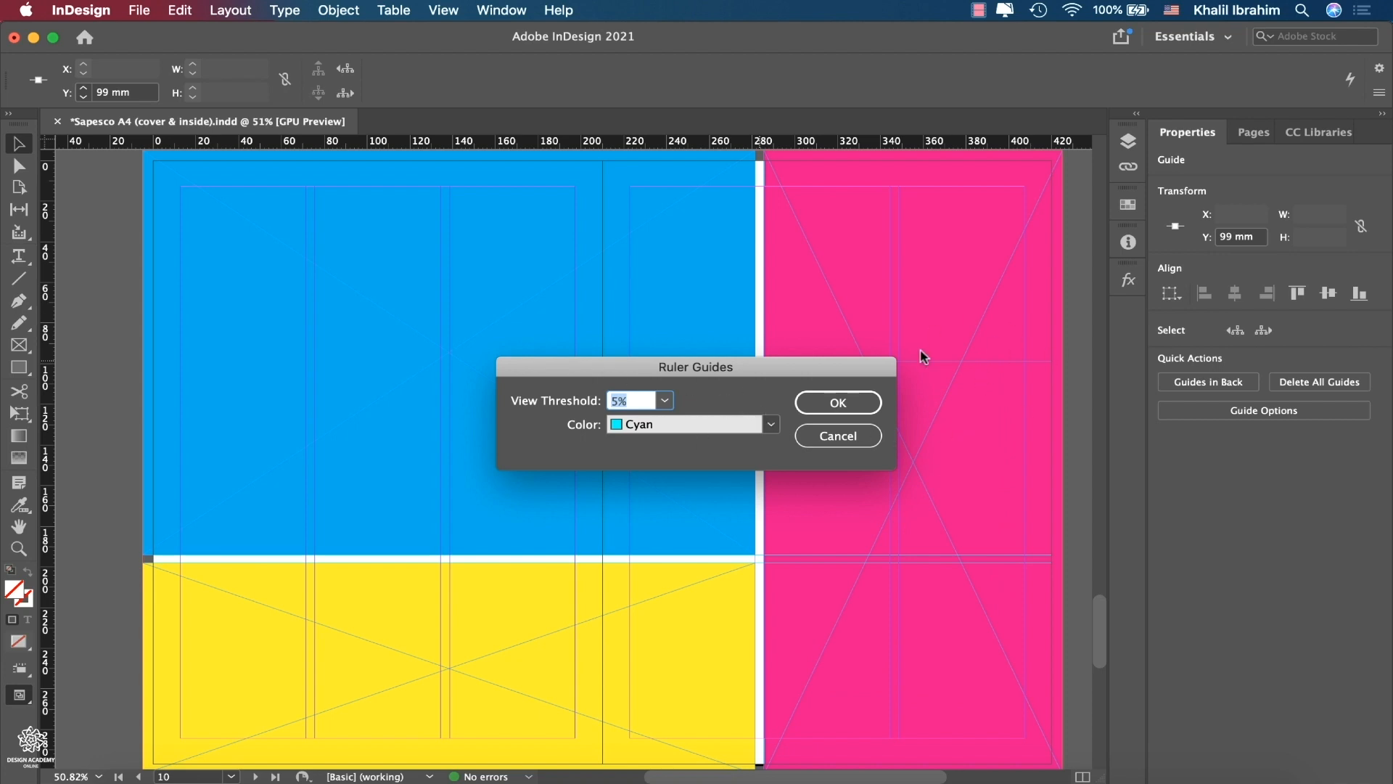
pyautogui.click(771, 424)
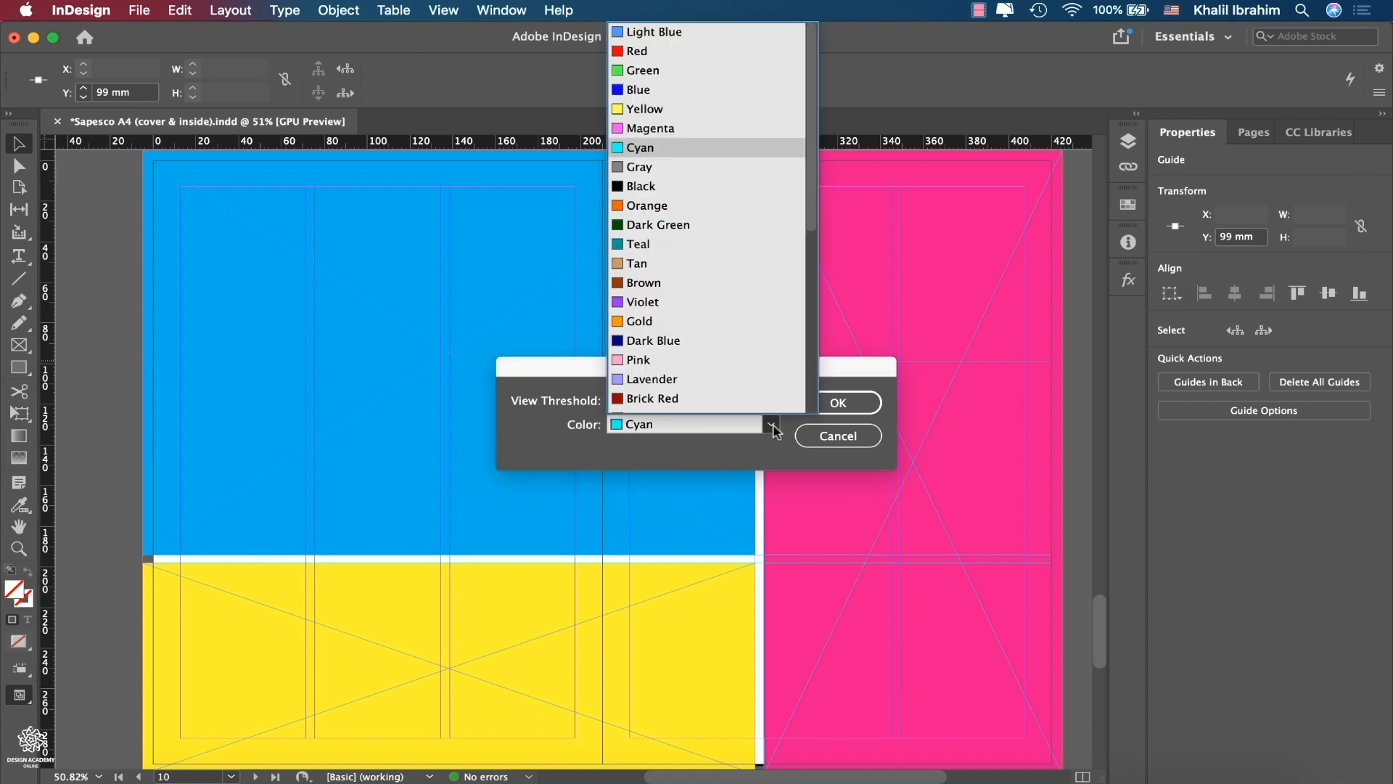
pyautogui.click(690, 326)
pyautogui.click(846, 402)
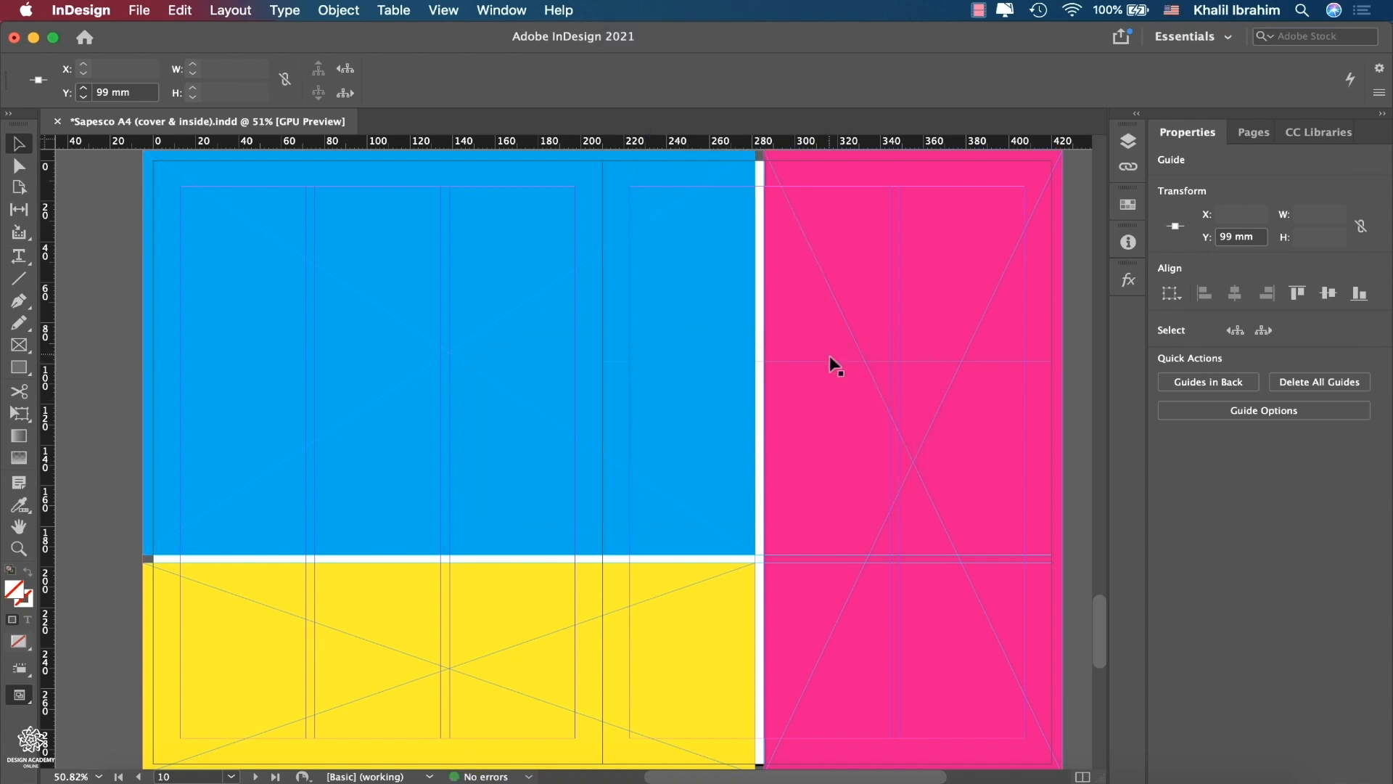
# - Add a vertical guide on page 10 at one third of the lower frame's width, X 286/3 (95.333 mm)
pyautogui.click(508, 624)
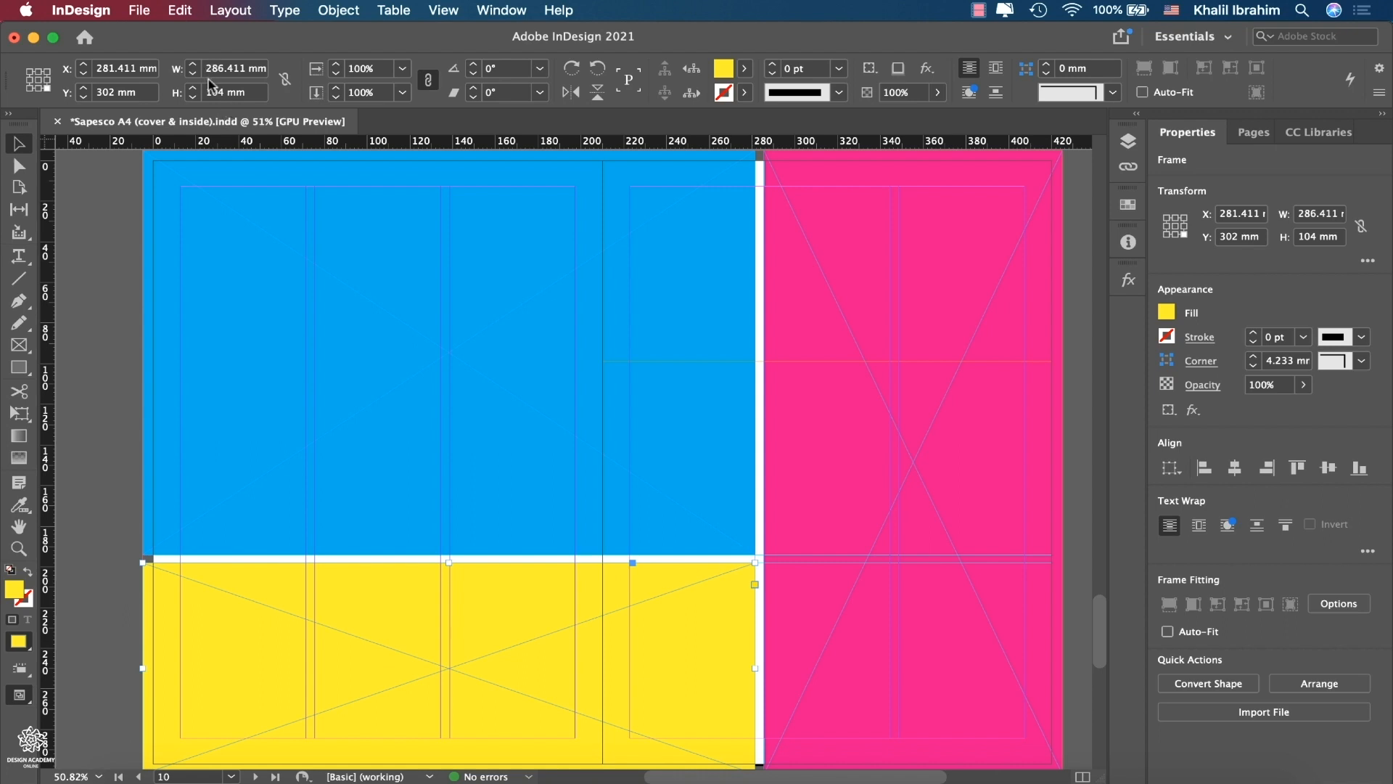
pyautogui.moveTo(46, 476); pyautogui.dragTo(388, 504)
pyautogui.click(106, 580)
pyautogui.click(386, 532)
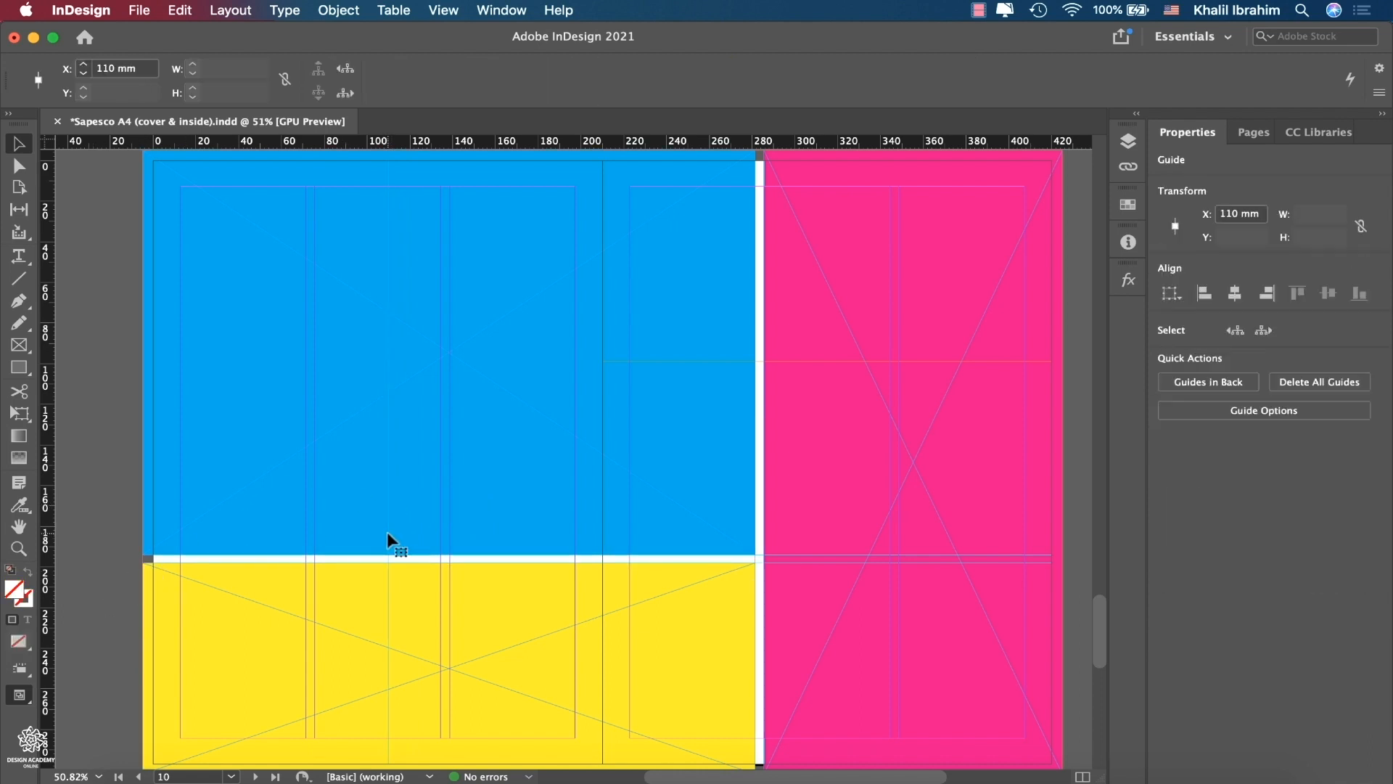
pyautogui.click(103, 73)
pyautogui.write('286/3')
pyautogui.press('Return')
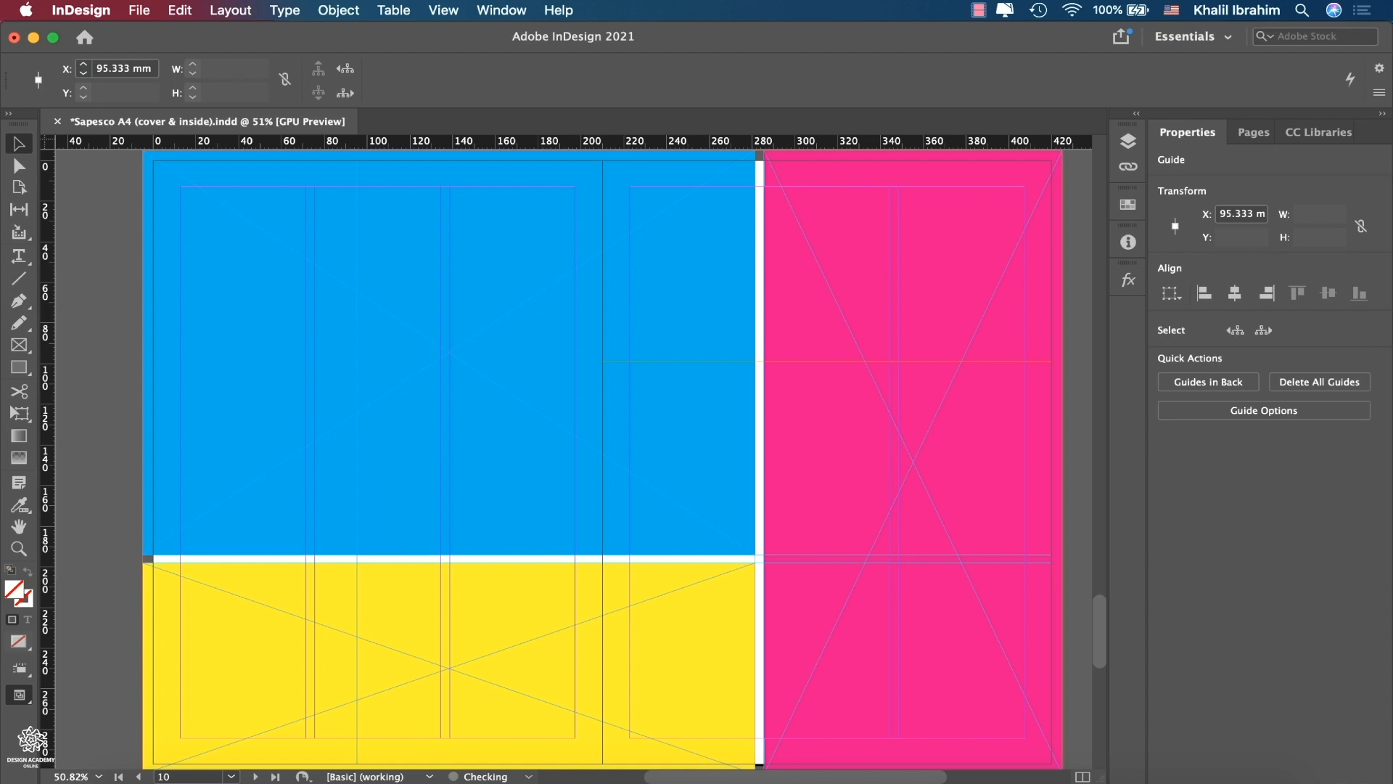
# - Move the vertical guide on page 10 to X 95.333*2 (190.666 mm) and shift it back by 4 mm
pyautogui.click(129, 68)
pyautogui.write('*')
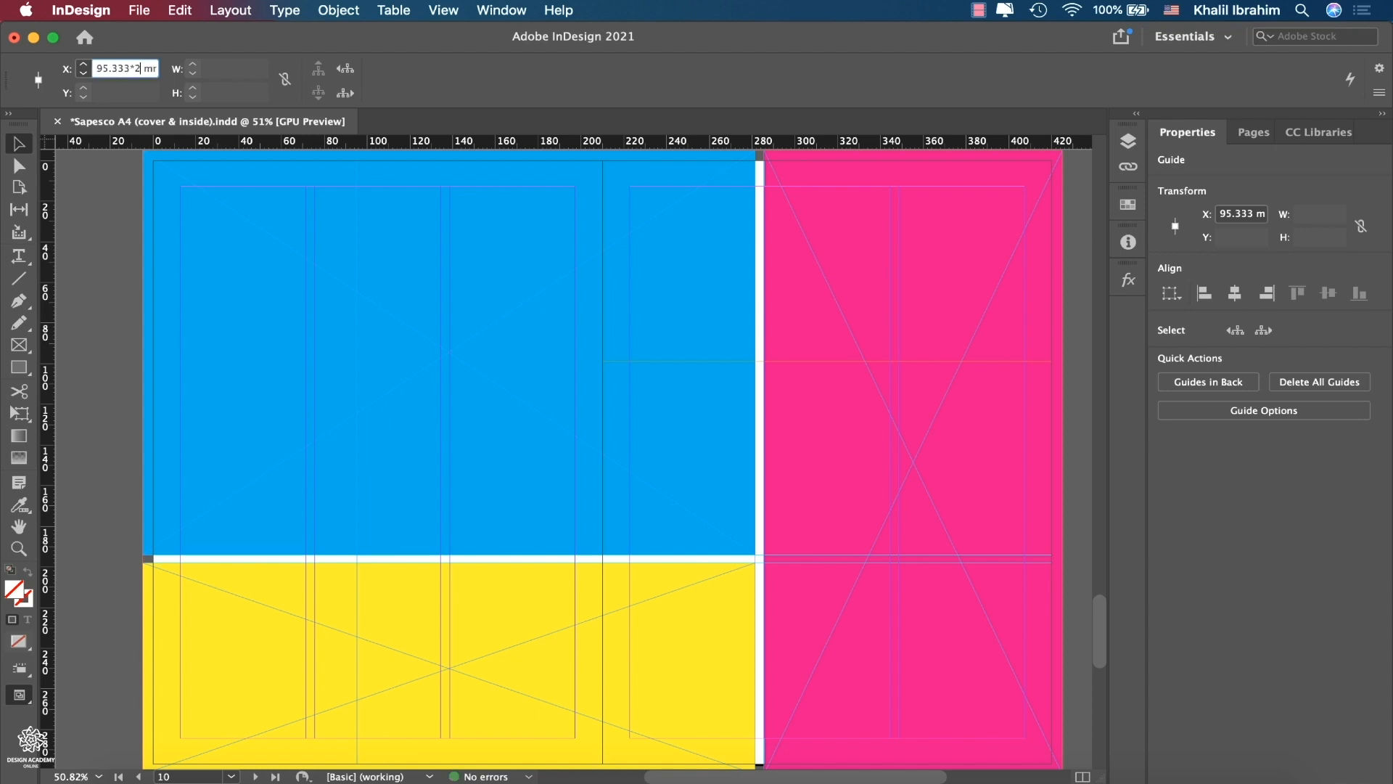
pyautogui.write('2')
pyautogui.press('Return')
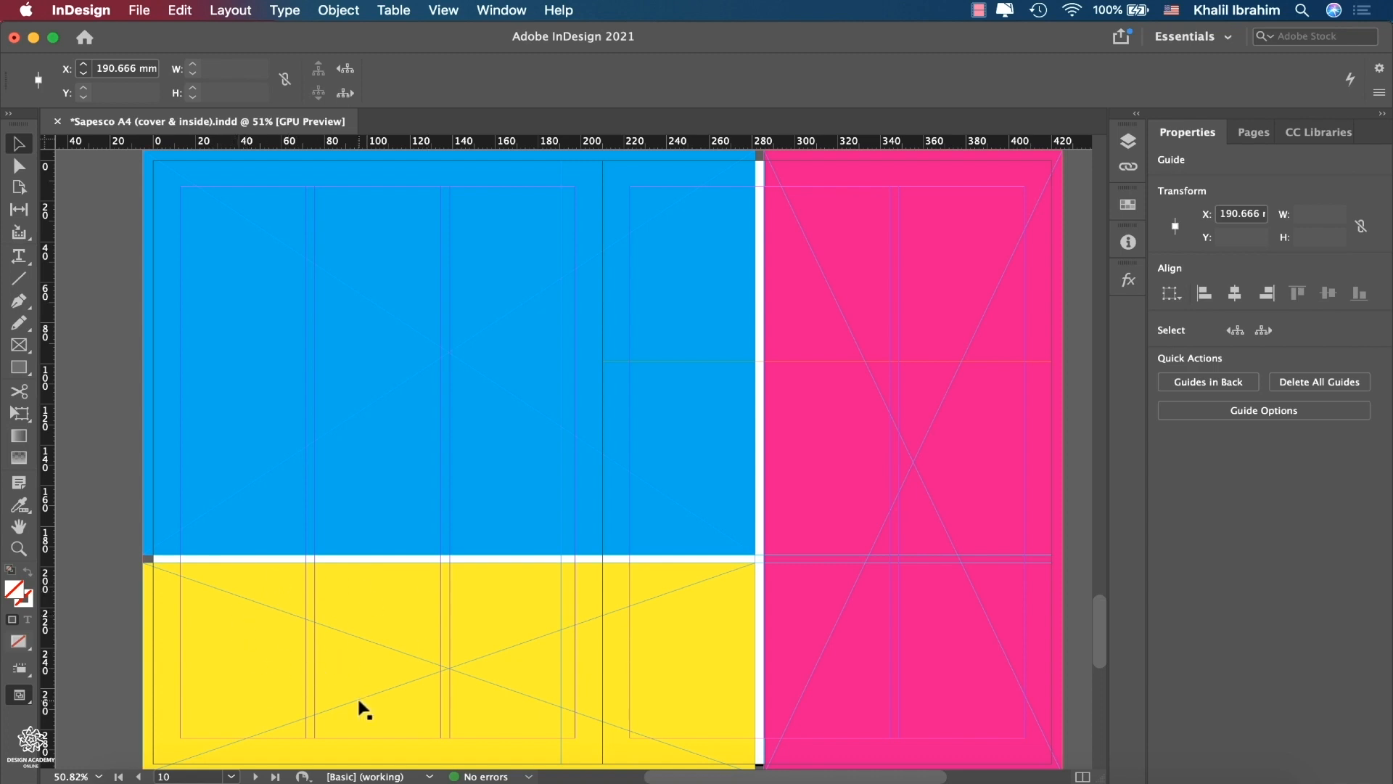
pyautogui.click(135, 68)
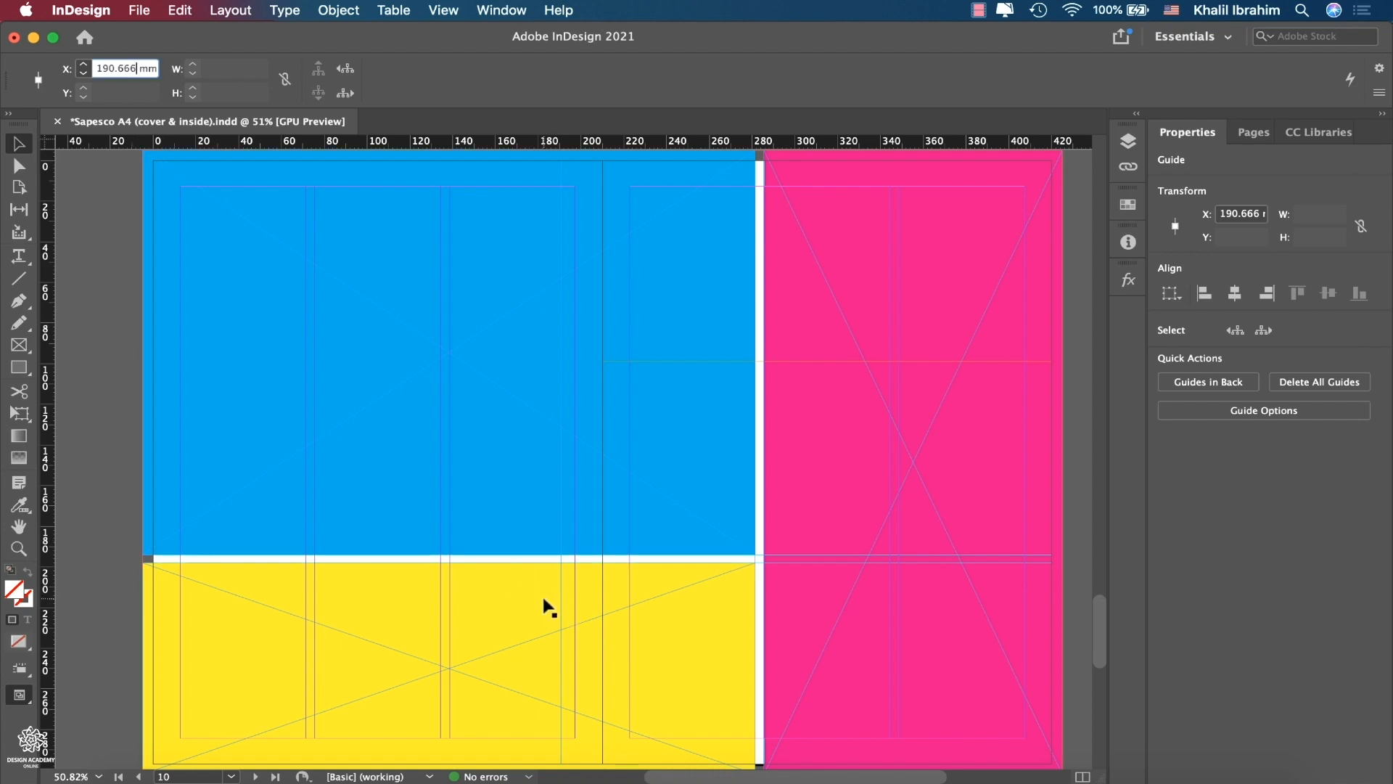
pyautogui.write('4')
pyautogui.press('Return')
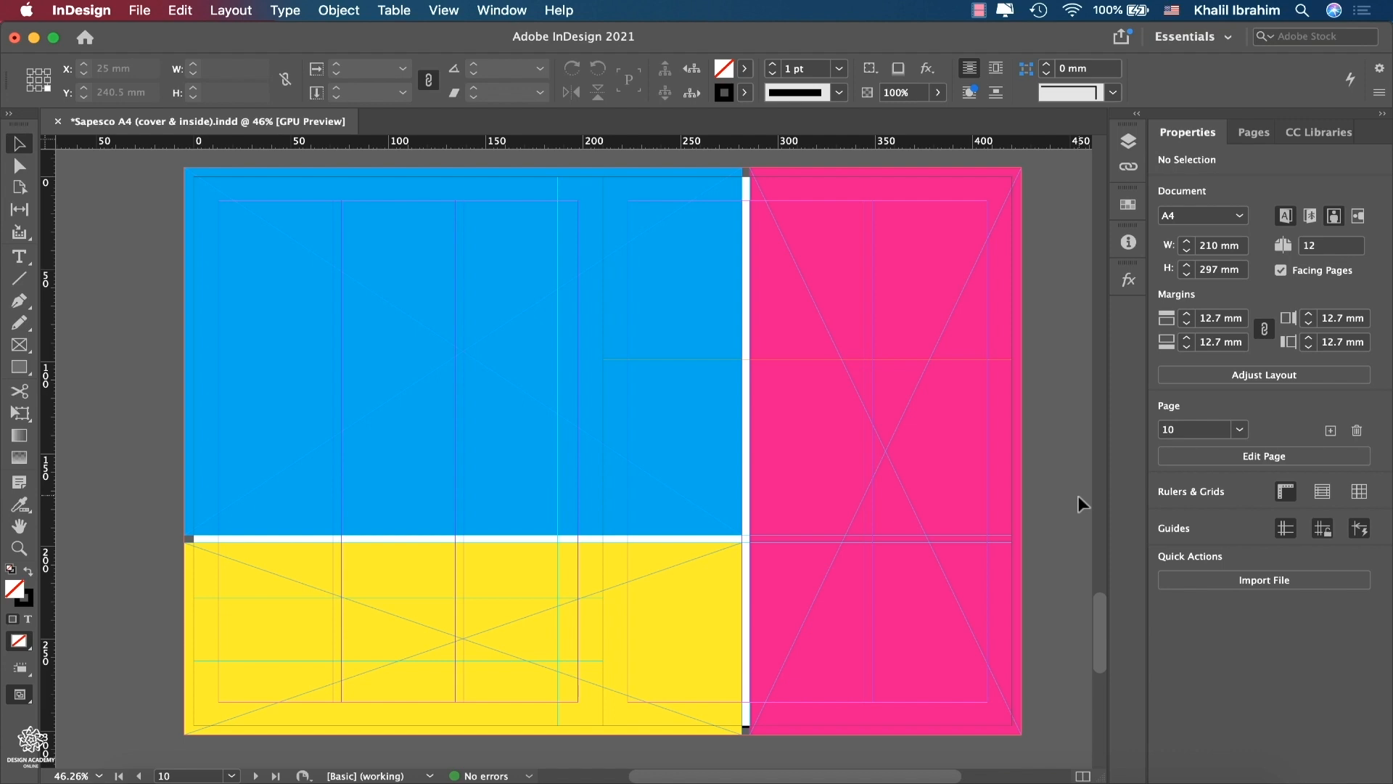
# - Place 775060_26500088.tif from the package folder's Links folder into the tall magenta frame on page 11
pyautogui.click(139, 10)
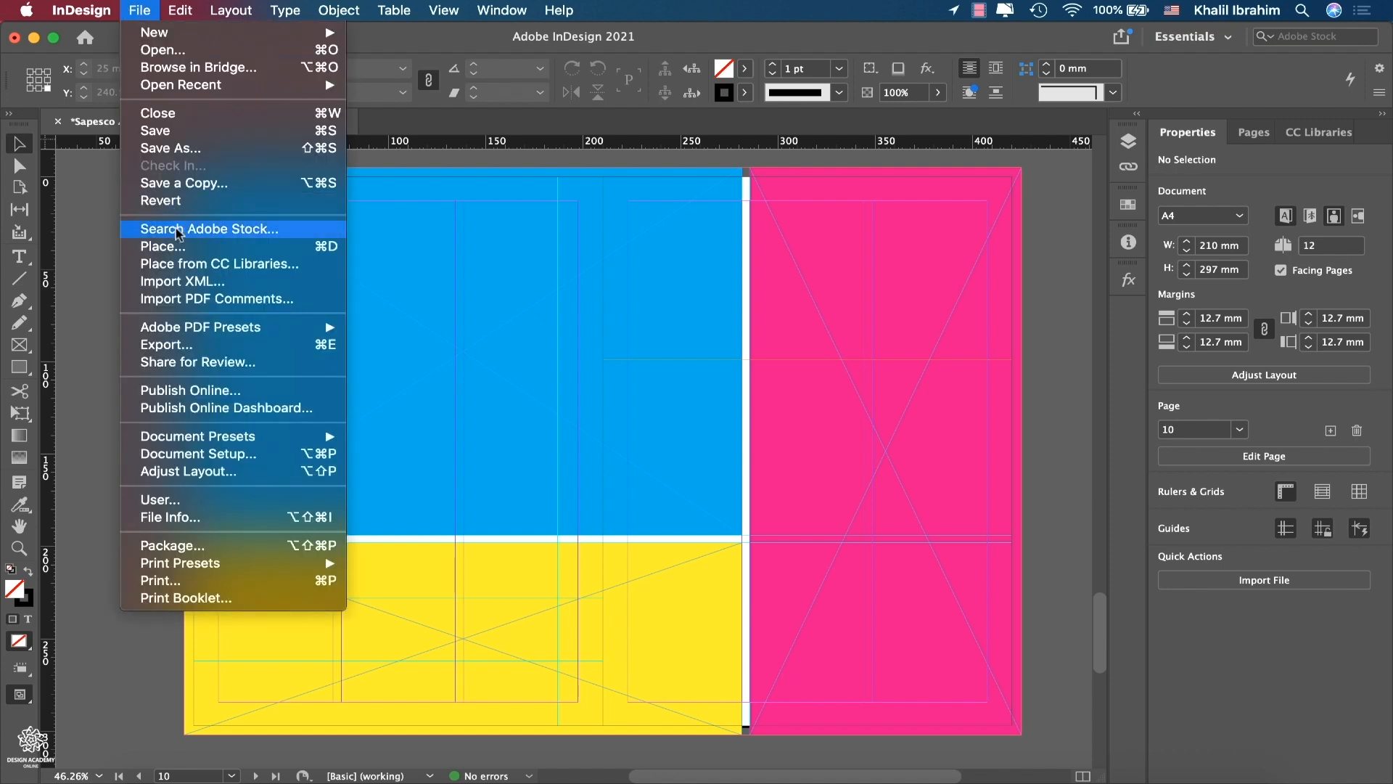
pyautogui.click(179, 249)
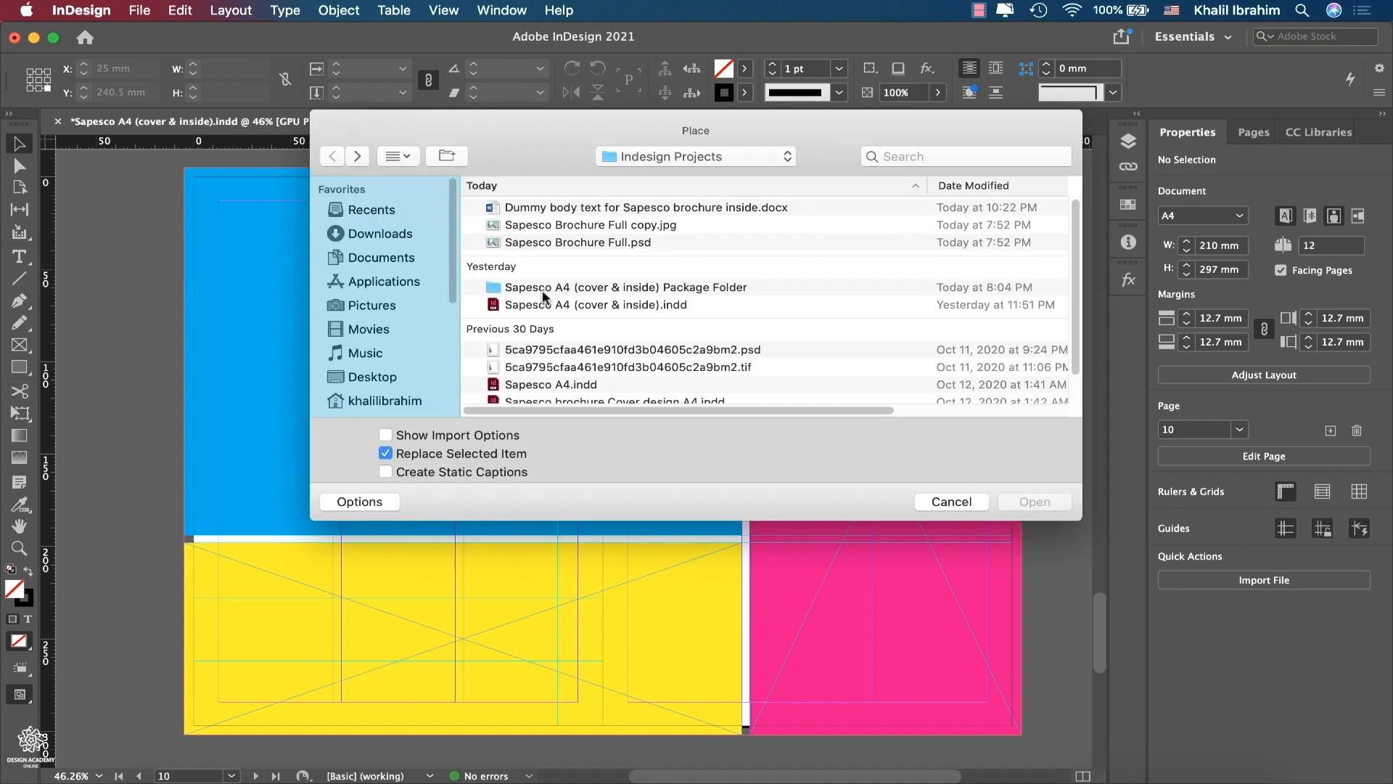
pyautogui.click(547, 290)
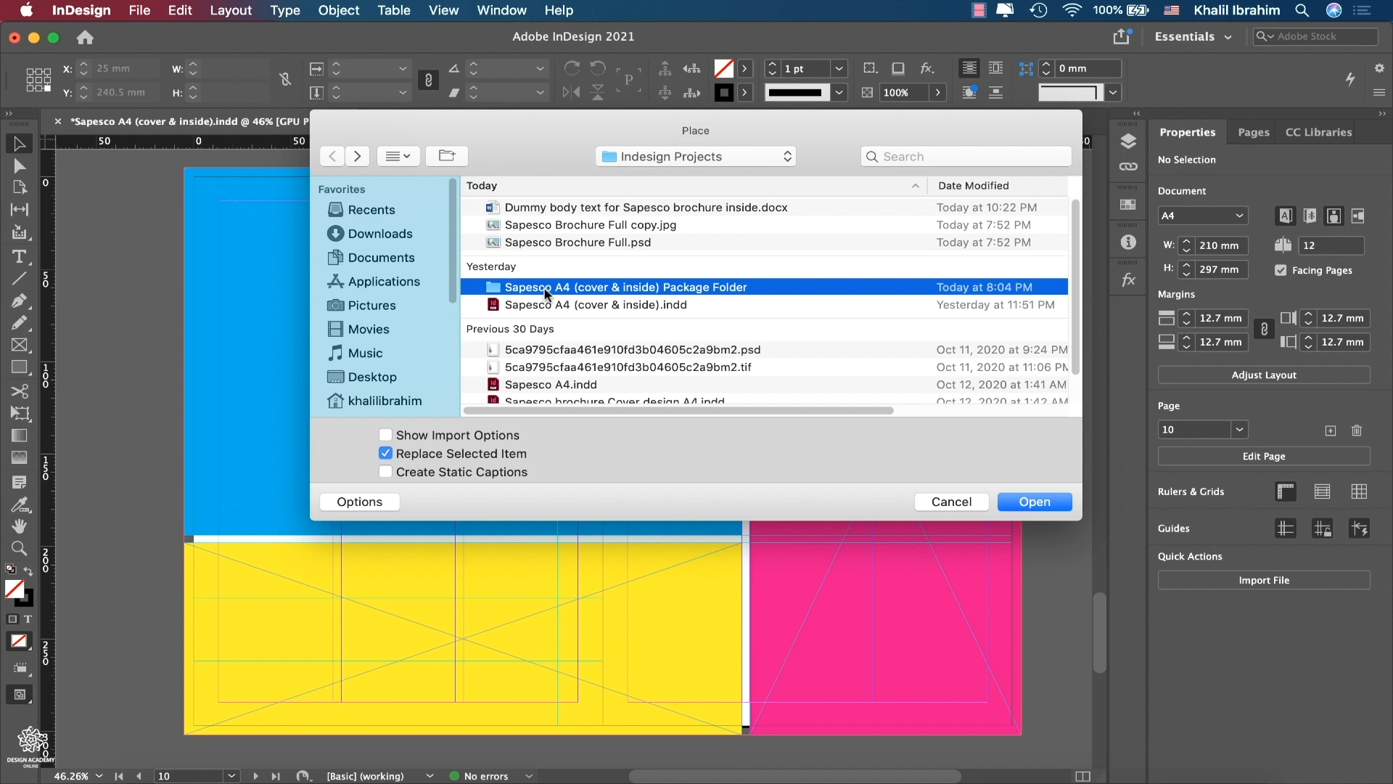
pyautogui.doubleClick(547, 288)
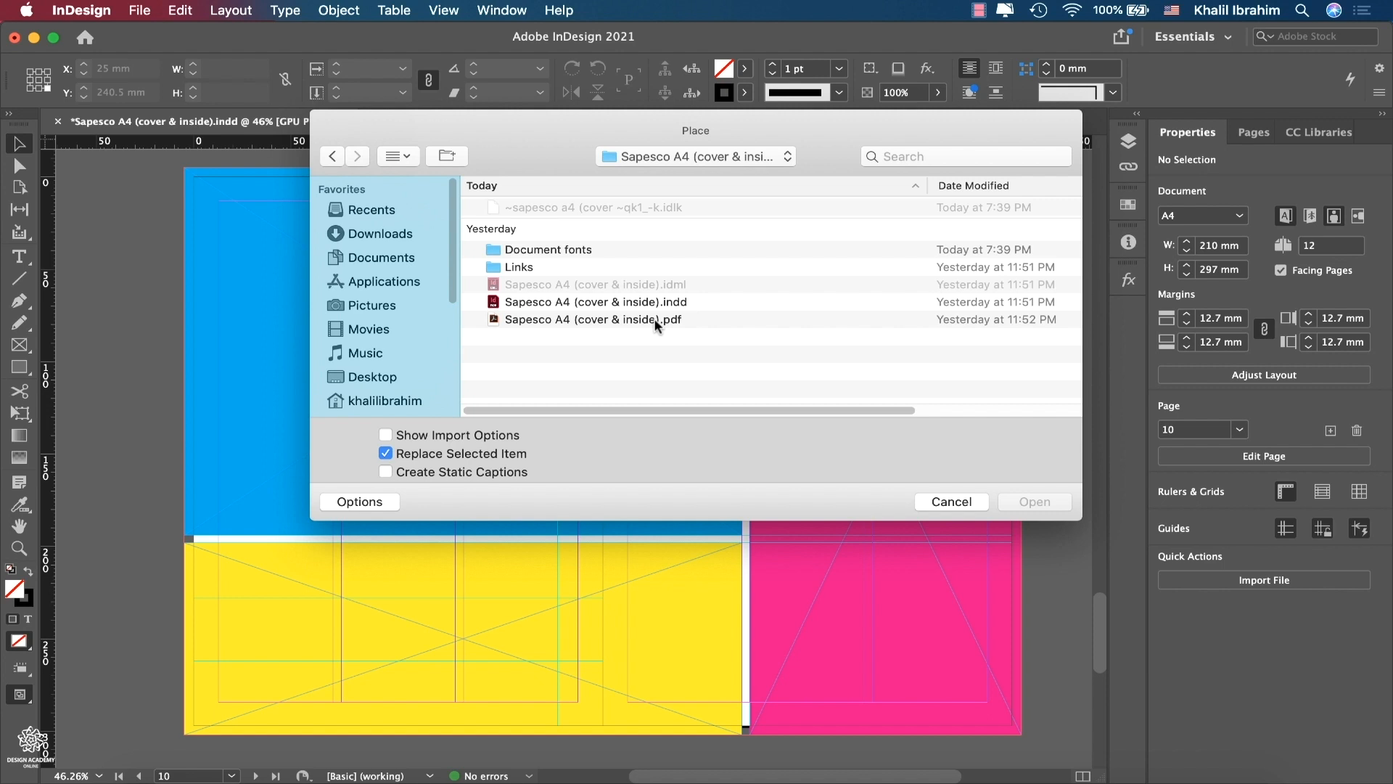
pyautogui.doubleClick(520, 267)
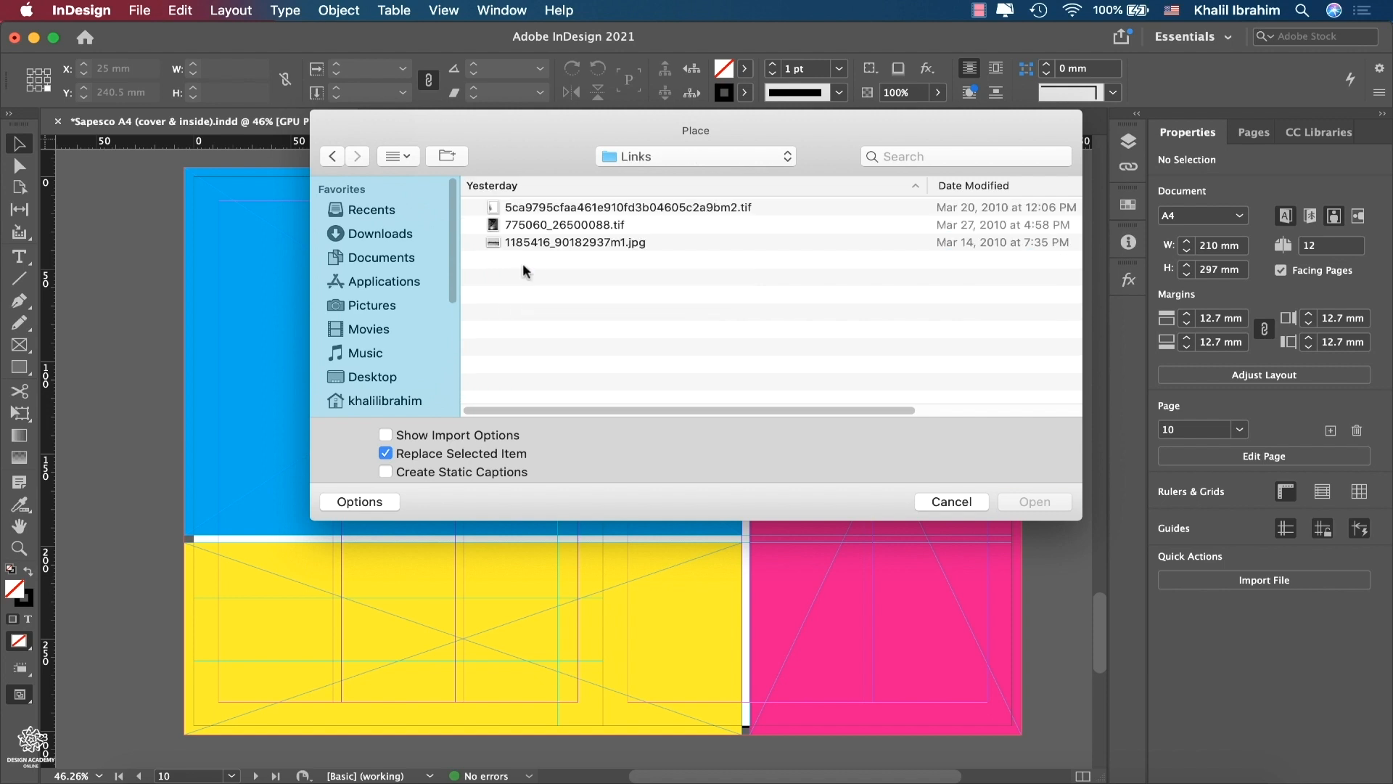
pyautogui.click(545, 225)
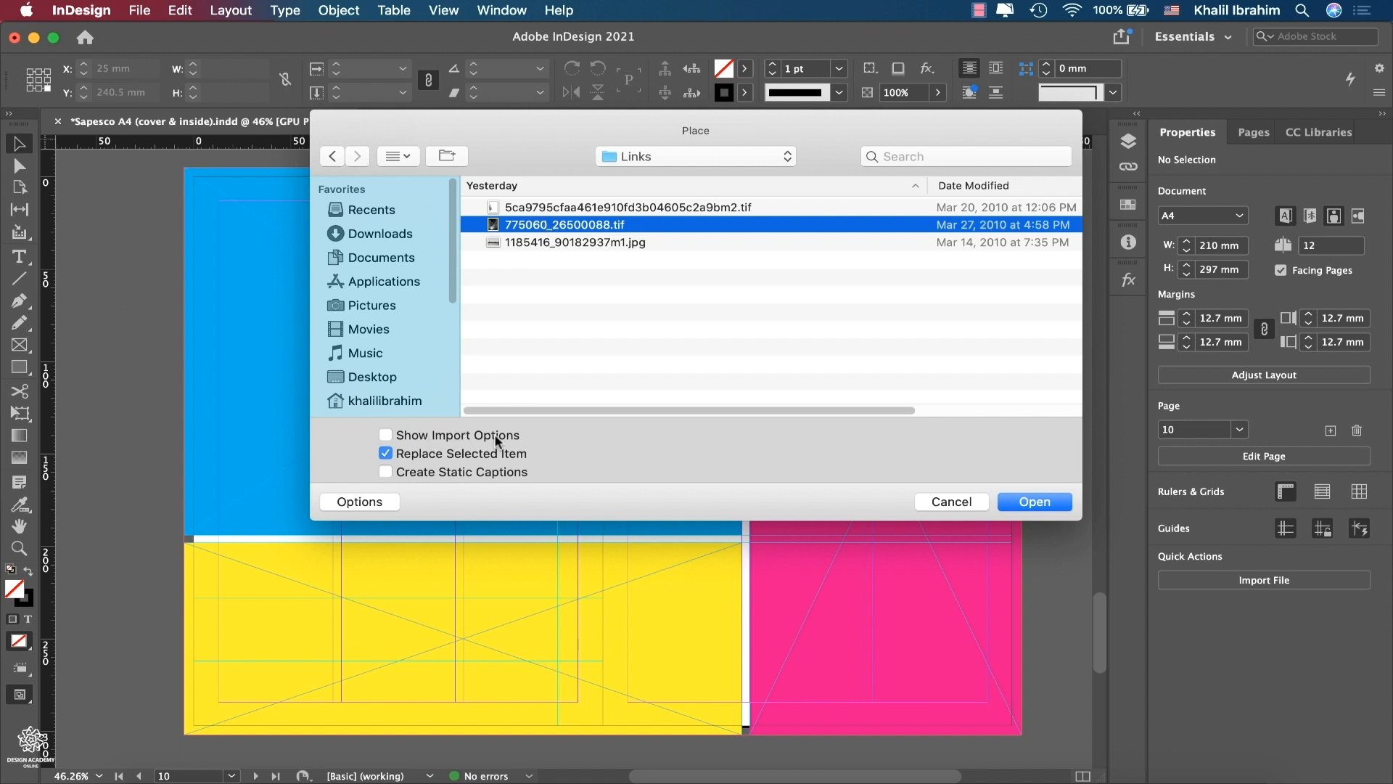
pyautogui.click(1031, 501)
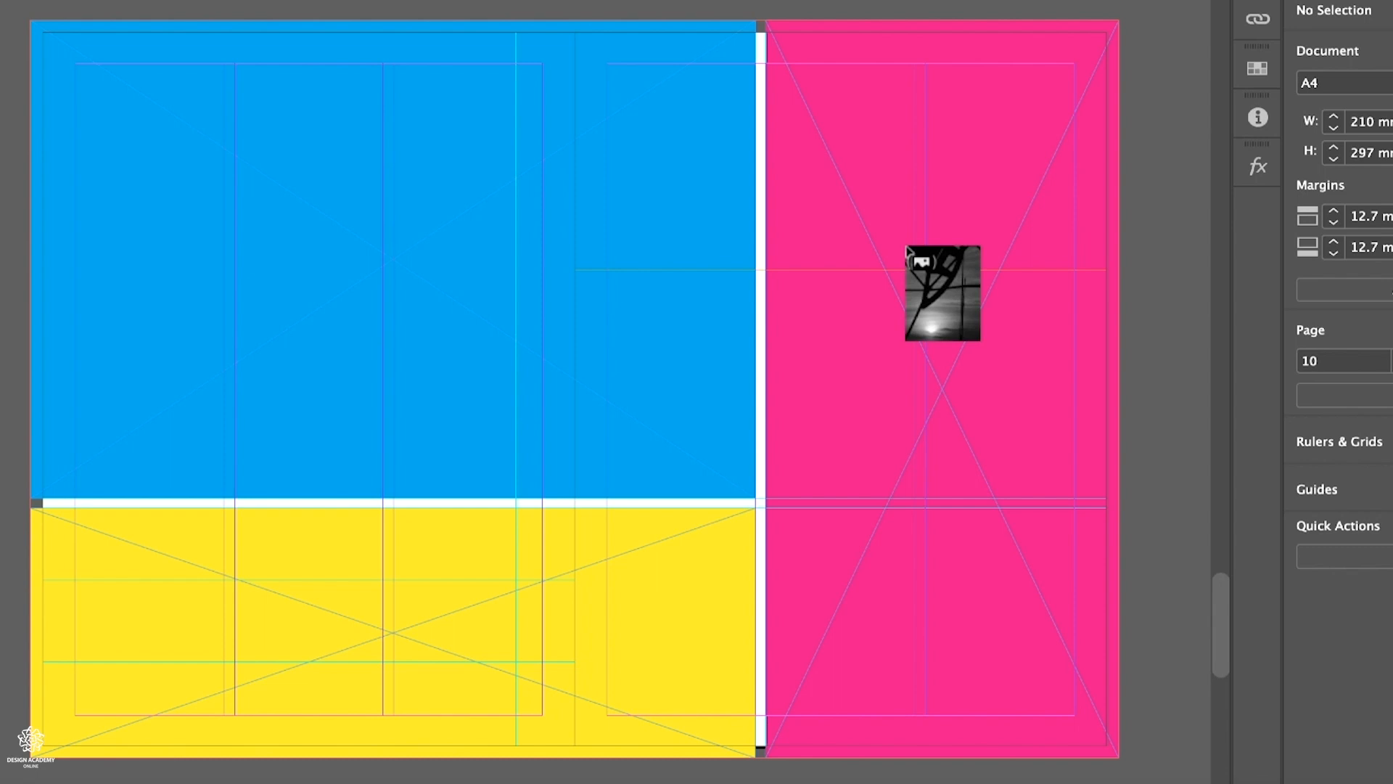
pyautogui.click(907, 250)
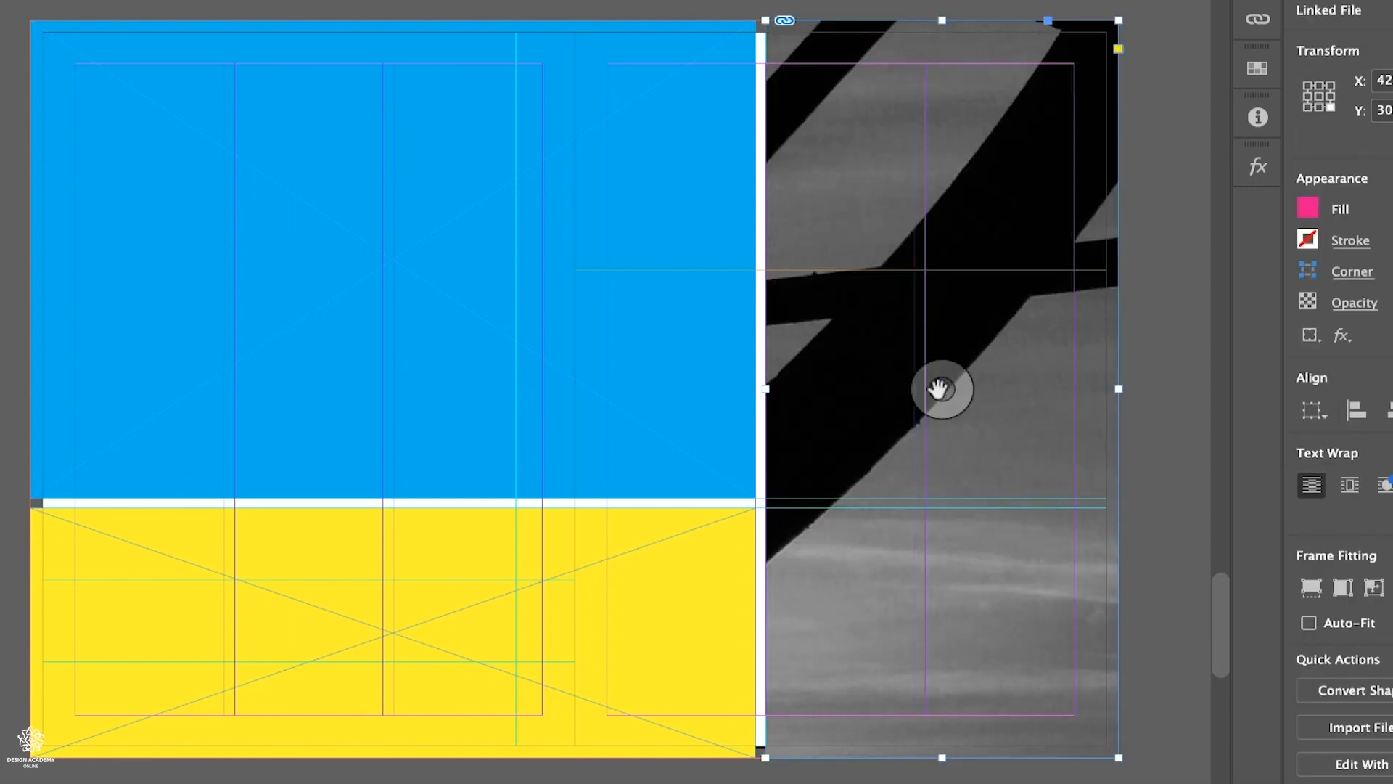
# - Shift the placed photo inside its frame and scale the image content down to about 35%
pyautogui.moveTo(938, 389); pyautogui.dragTo(1016, 403)
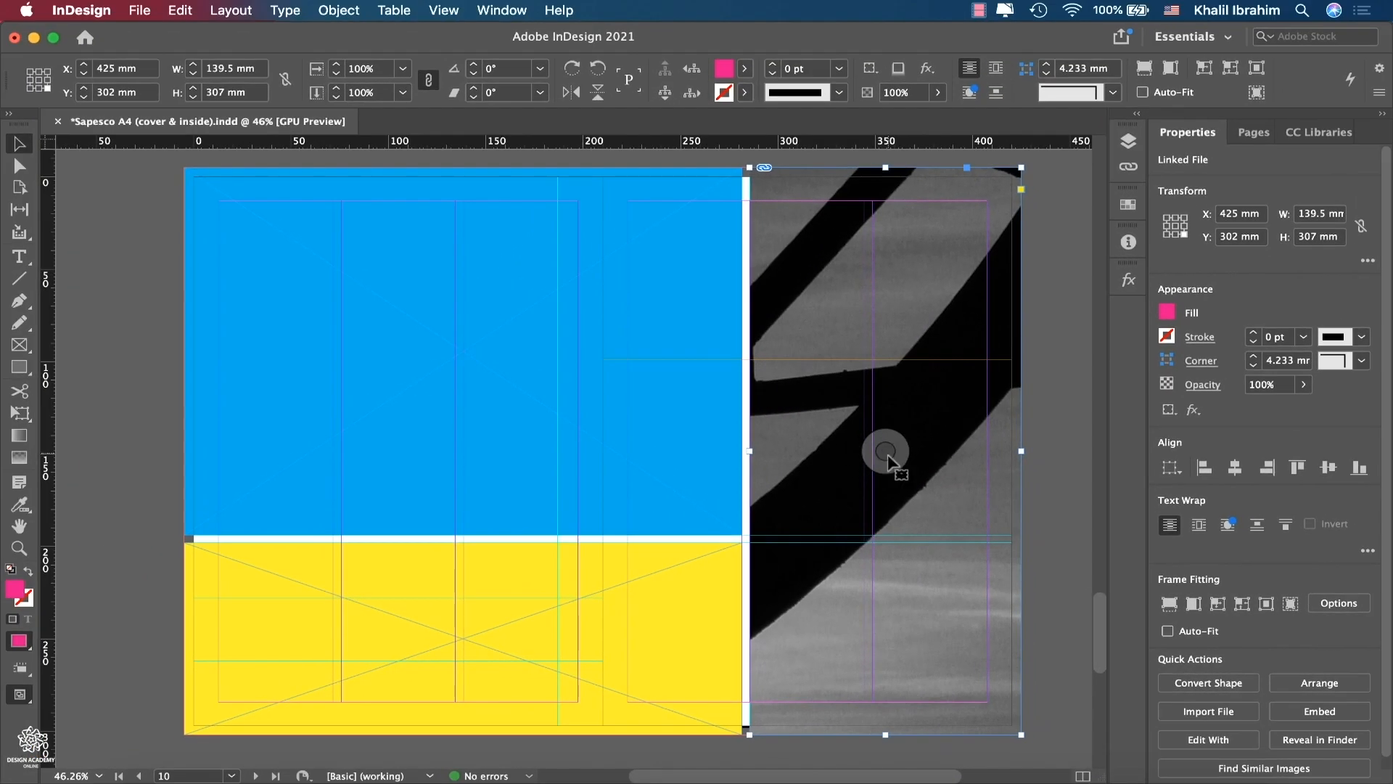
pyautogui.click(20, 166)
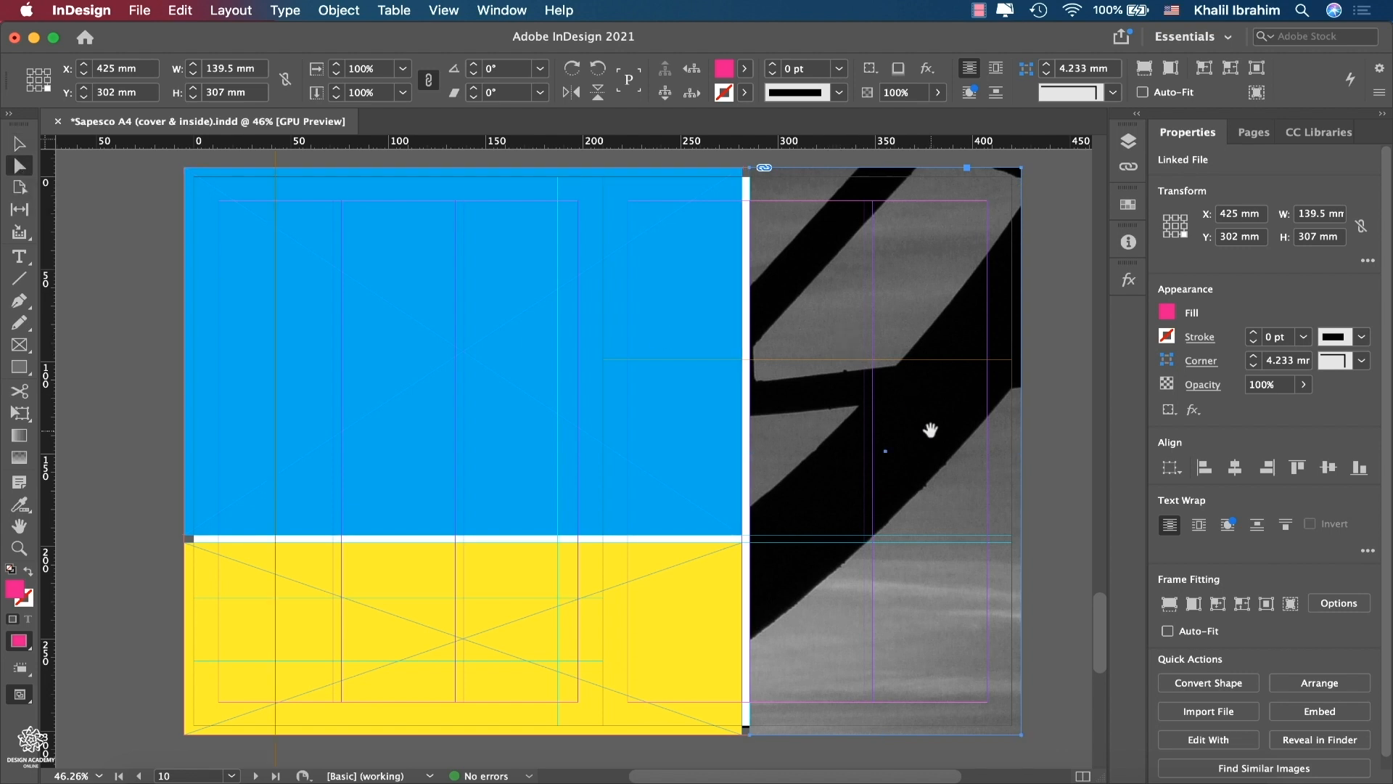
pyautogui.click(928, 269)
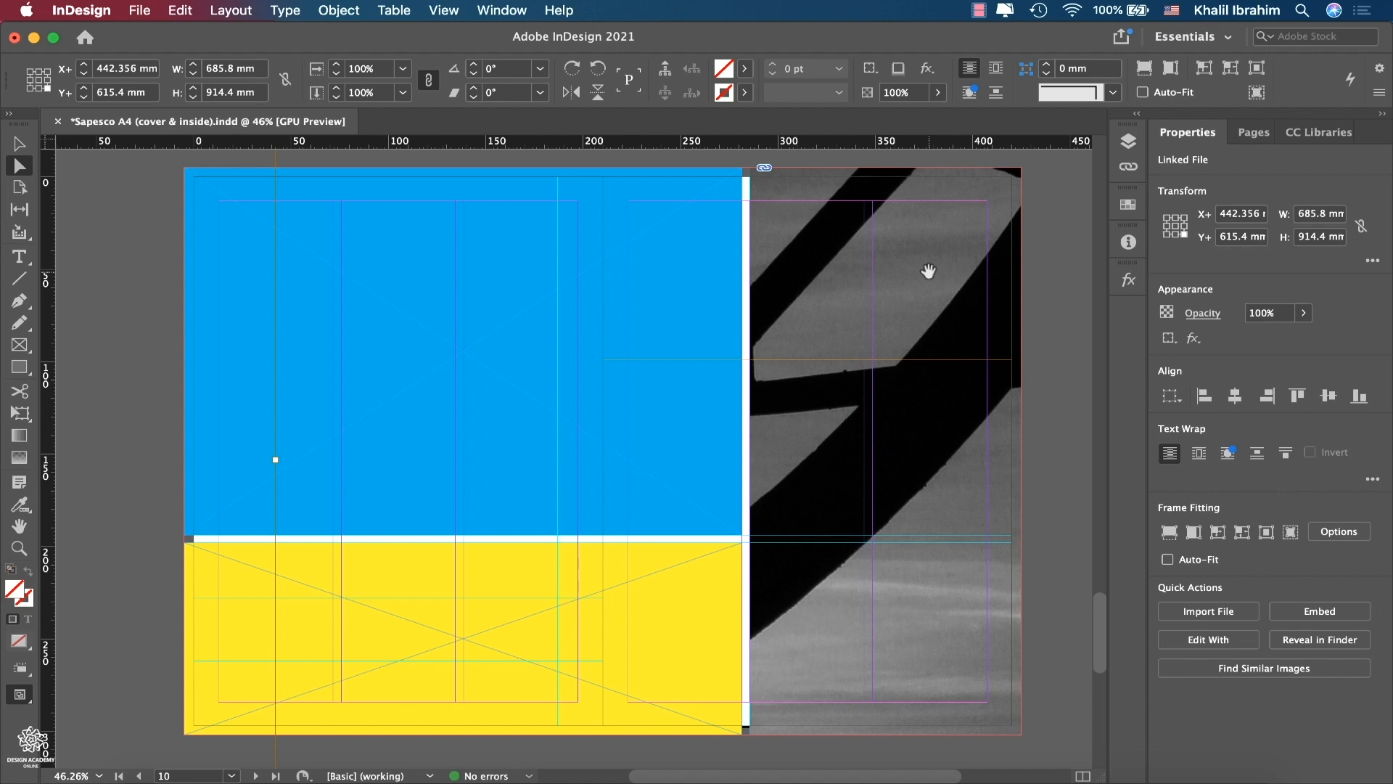
pyautogui.press('super+comma')
pyautogui.press('super+comma')
pyautogui.press('super+comma')
pyautogui.press('super+comma')
pyautogui.press('super+comma')
pyautogui.press('super+comma')
pyautogui.press('super+comma')
pyautogui.press('super+comma')
pyautogui.press('super+comma')
pyautogui.press('super+comma')
pyautogui.press('super+comma')
pyautogui.press('super+comma')
pyautogui.press('super+comma')
pyautogui.press('super+comma')
pyautogui.press('super+comma')
pyautogui.press('super+comma')
pyautogui.press('super+comma')
pyautogui.press('super+comma')
pyautogui.press('super+comma')
pyautogui.press('super+comma')
pyautogui.press('super+comma')
pyautogui.press('super+comma')
pyautogui.press('super+comma')
pyautogui.press('super+comma')
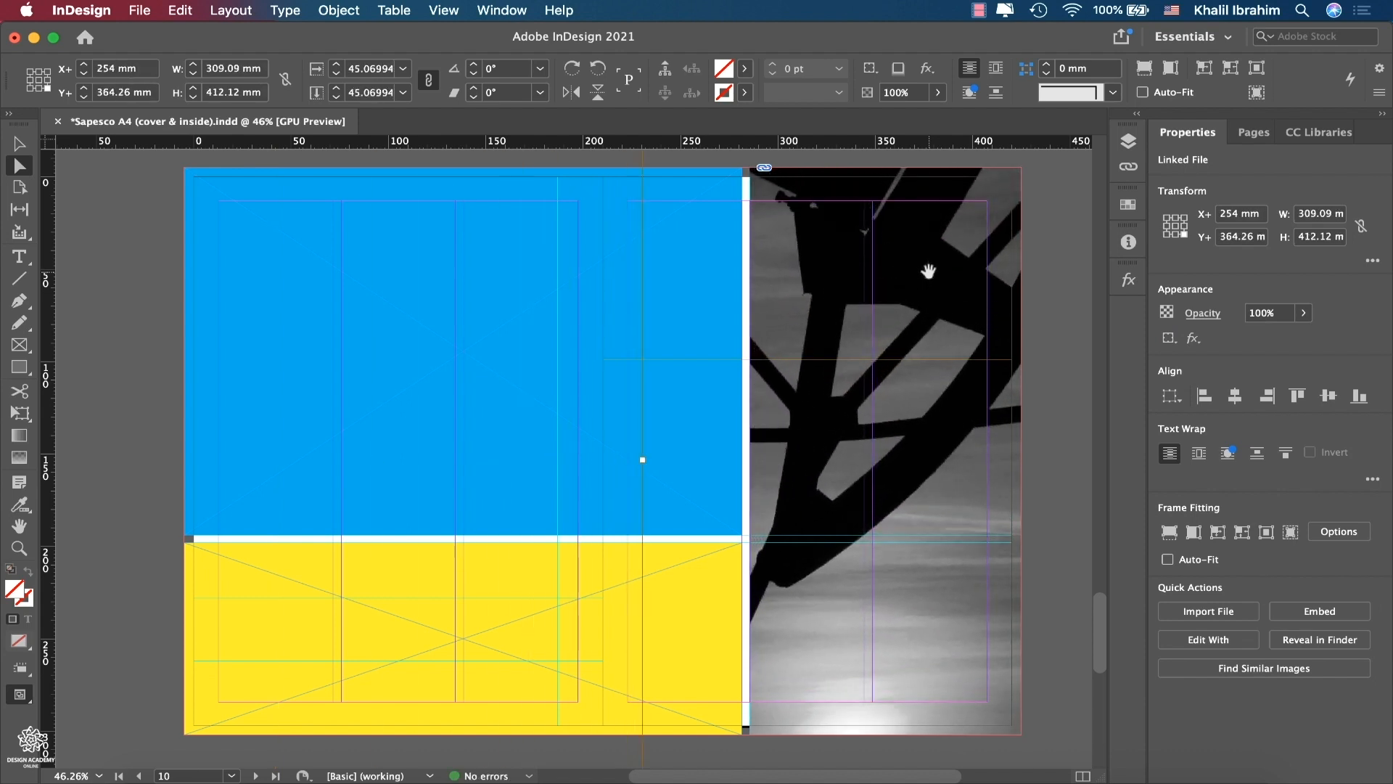
pyautogui.press('super+comma')
pyautogui.press('super+comma')
pyautogui.press('super+comma')
pyautogui.press('super+comma')
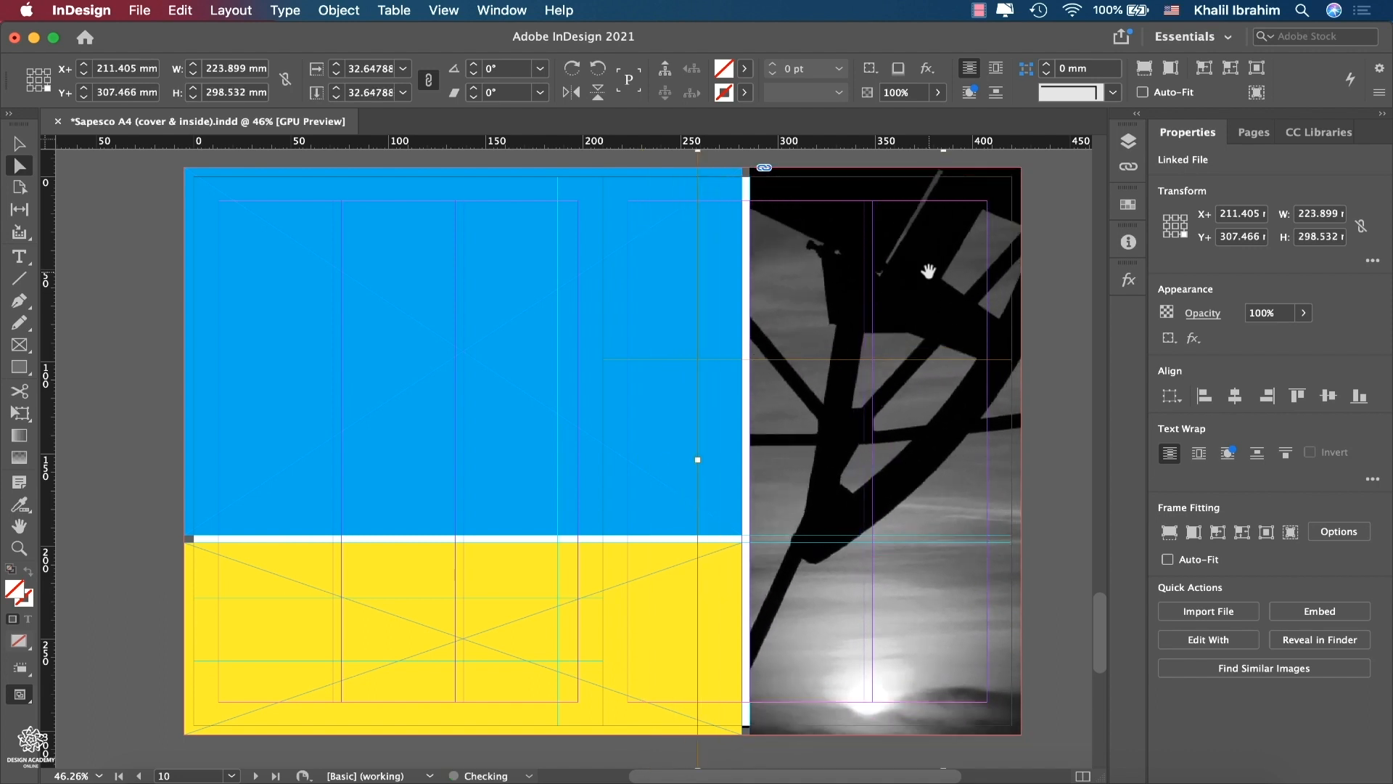
pyautogui.press('super+comma')
pyautogui.press('super+comma')
pyautogui.press('super+comma')
pyautogui.press('super+comma')
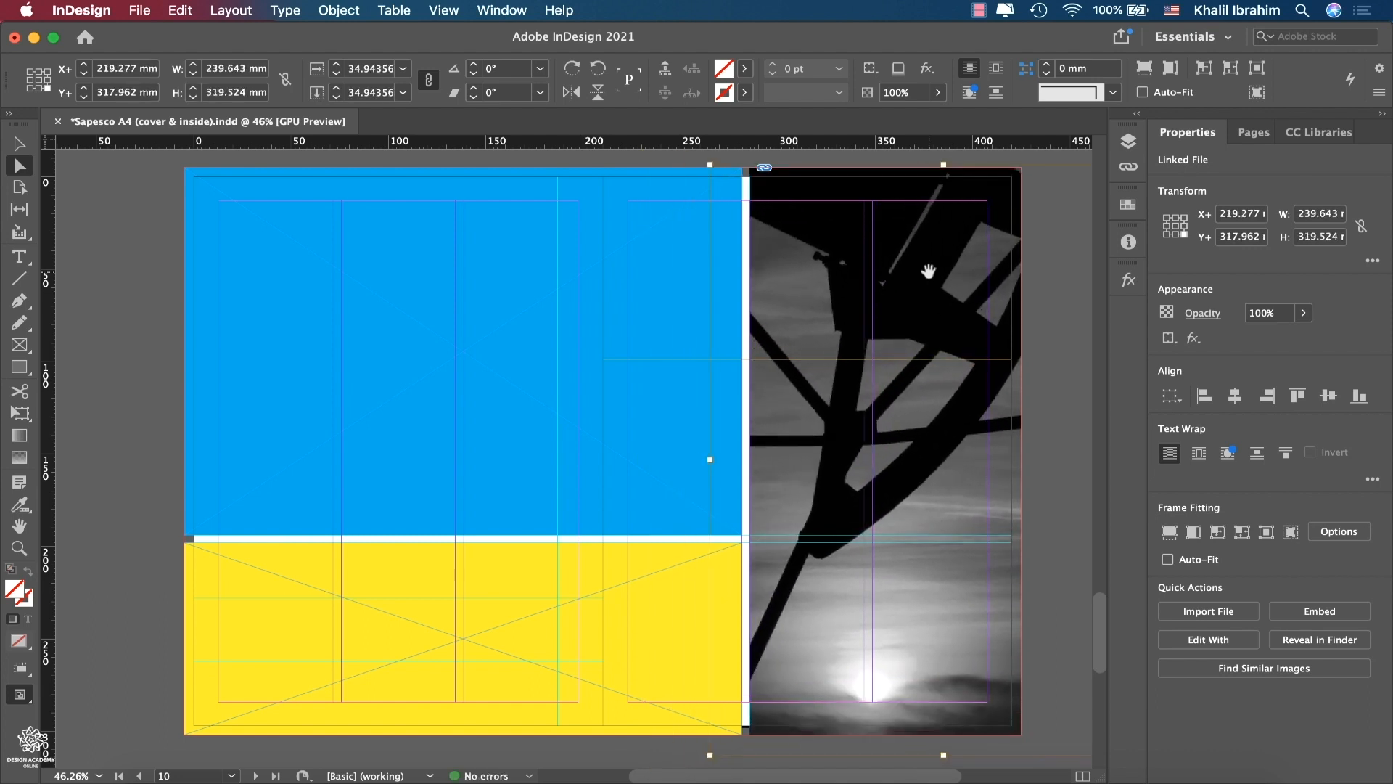
# - Reposition the photo upward within the page 11 frame, enlarge its content to about 45%, and deselect it
pyautogui.press('super+period')
pyautogui.press('super+period')
pyautogui.press('super+period')
pyautogui.press('super+period')
pyautogui.press('super+period')
pyautogui.moveTo(810, 317); pyautogui.dragTo(809, 289)
pyautogui.press('super+comma')
pyautogui.press('super+comma')
pyautogui.press('super+comma')
pyautogui.press('super+comma')
pyautogui.press('super+period')
pyautogui.press('super+period')
pyautogui.press('super+period')
pyautogui.press('super+period')
pyautogui.press('super+period')
pyautogui.press('super+period')
pyautogui.press('super+period')
pyautogui.press('super+period')
pyautogui.press('super+period')
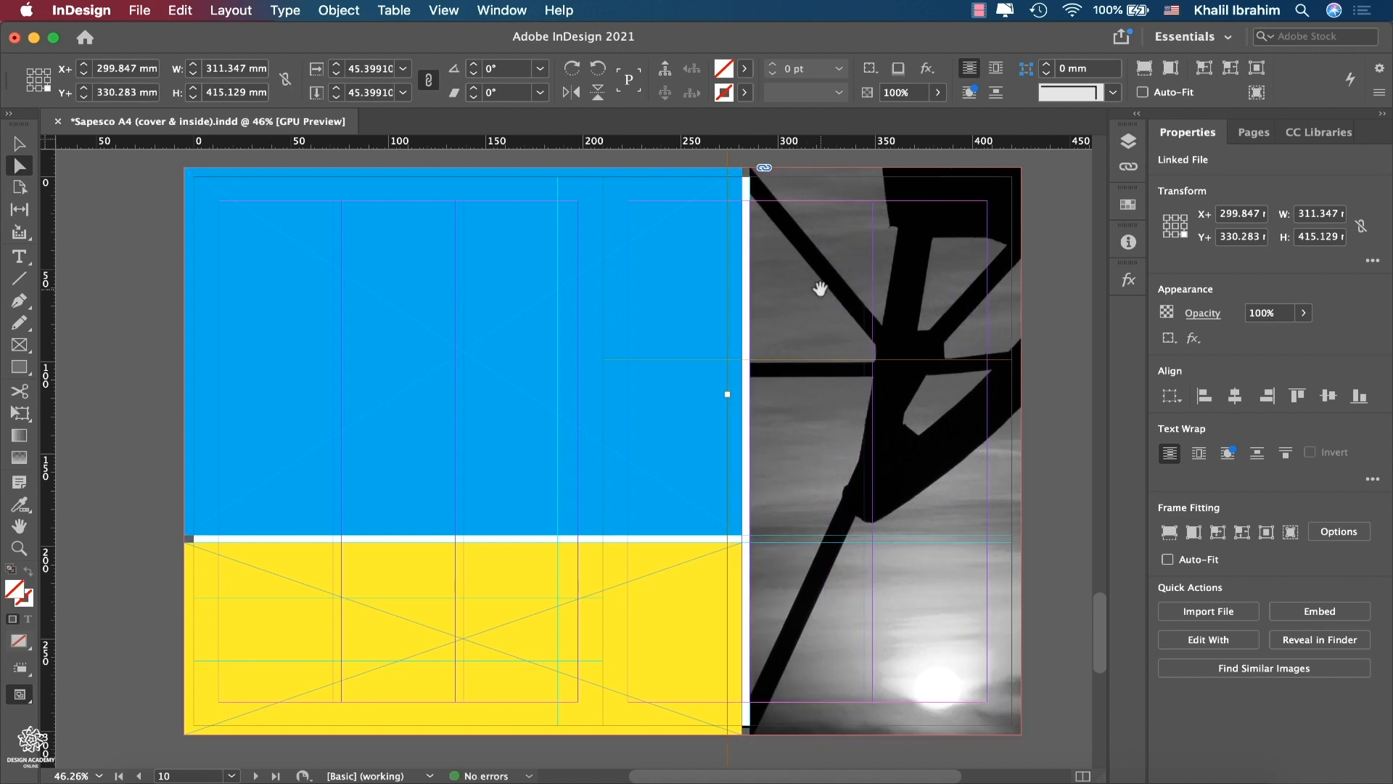
pyautogui.click(21, 149)
pyautogui.click(132, 268)
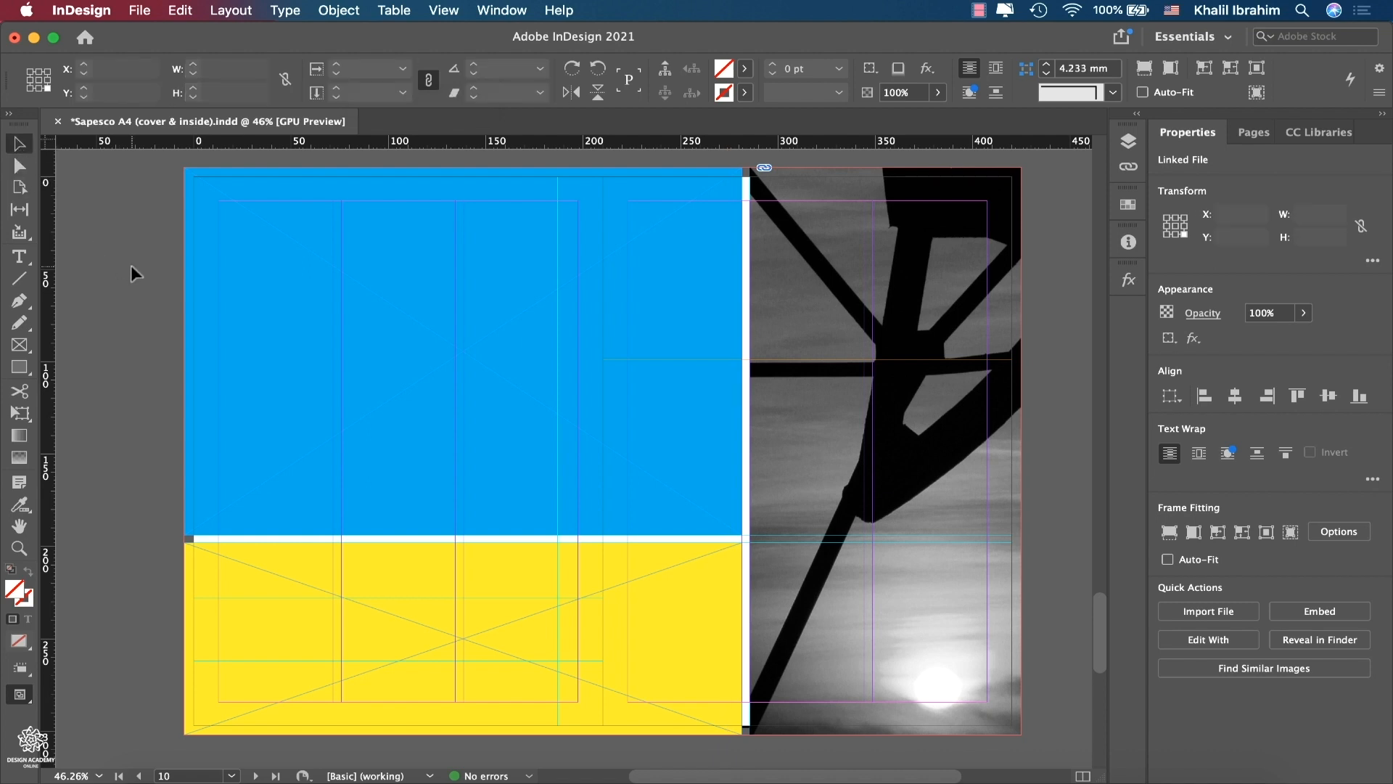
# - Place 1185416_90182937m1.jpg from the Links folder into the large blue frame spanning pages 10 and 11
pyautogui.press('super+d')
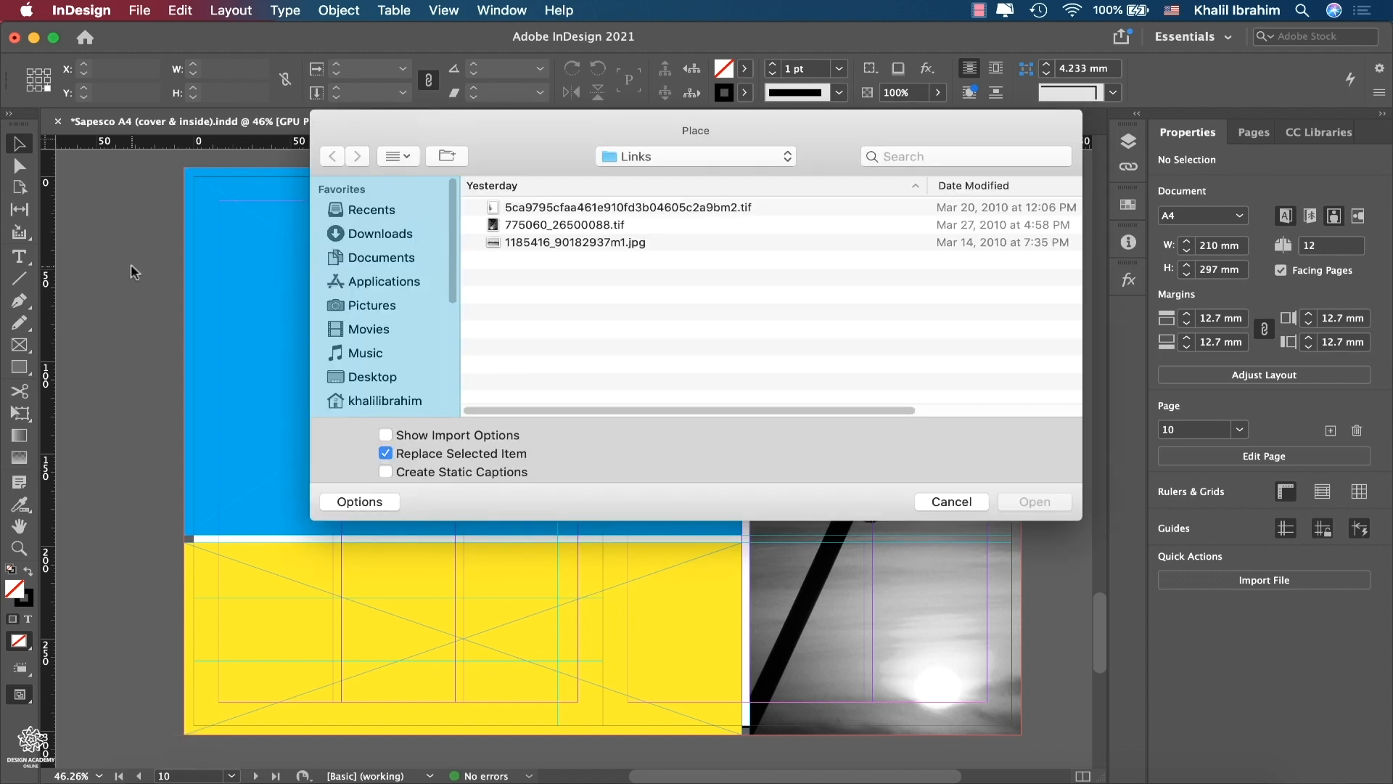
pyautogui.click(541, 242)
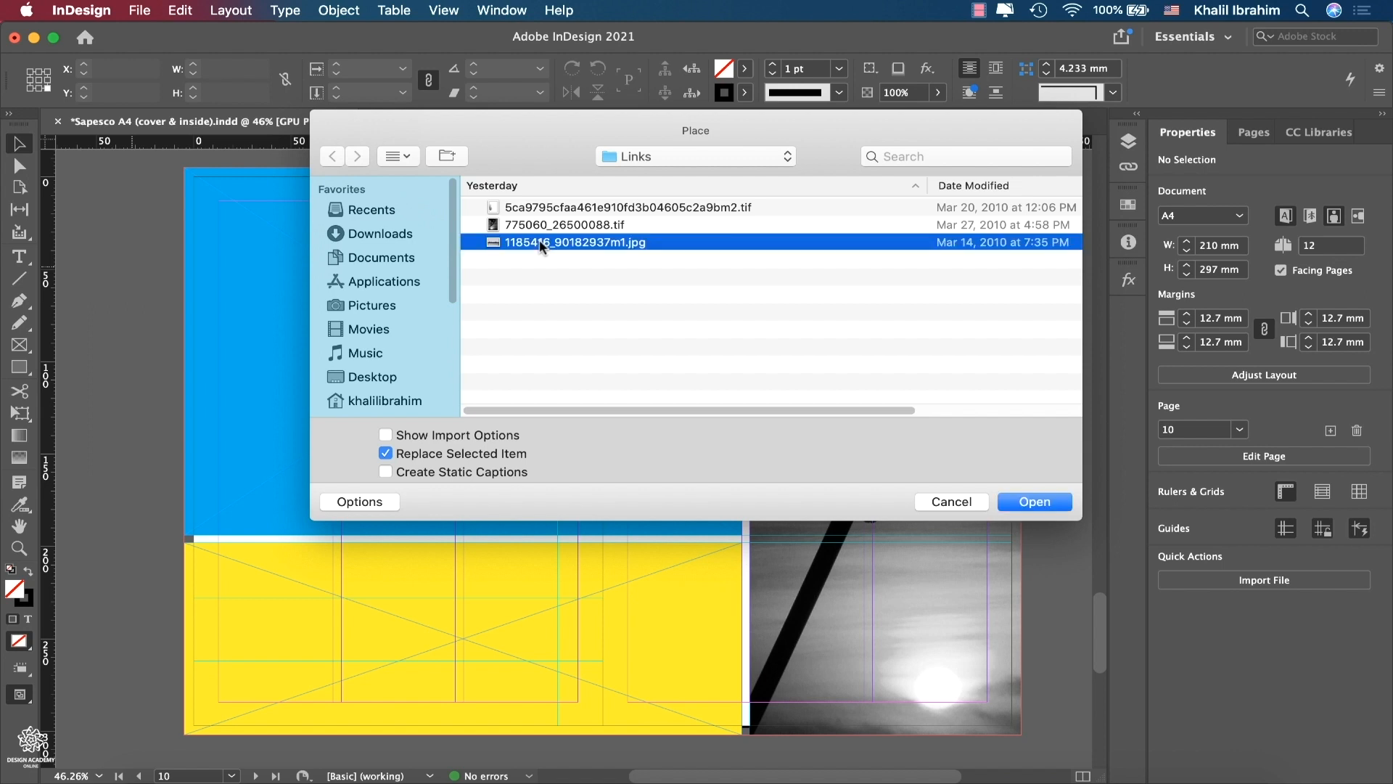
pyautogui.click(1045, 502)
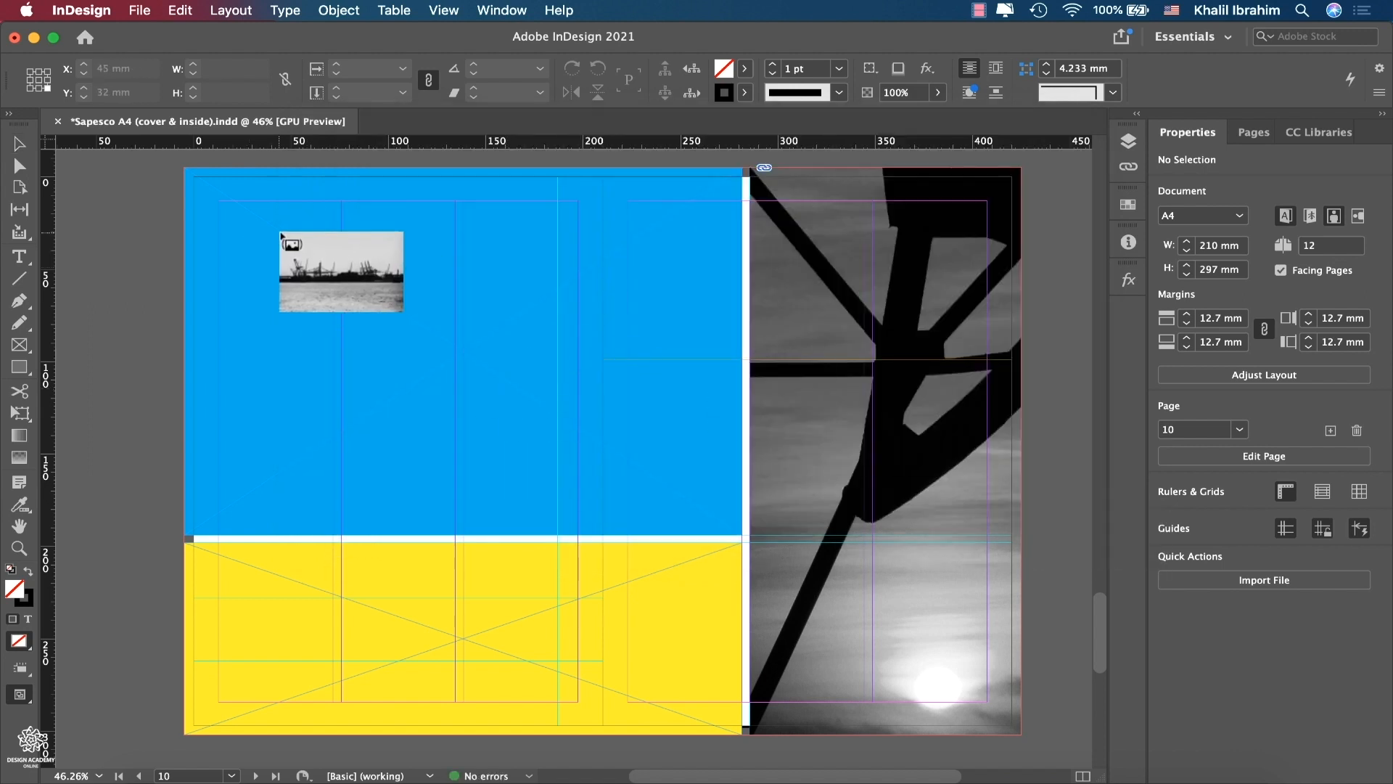
pyautogui.click(283, 234)
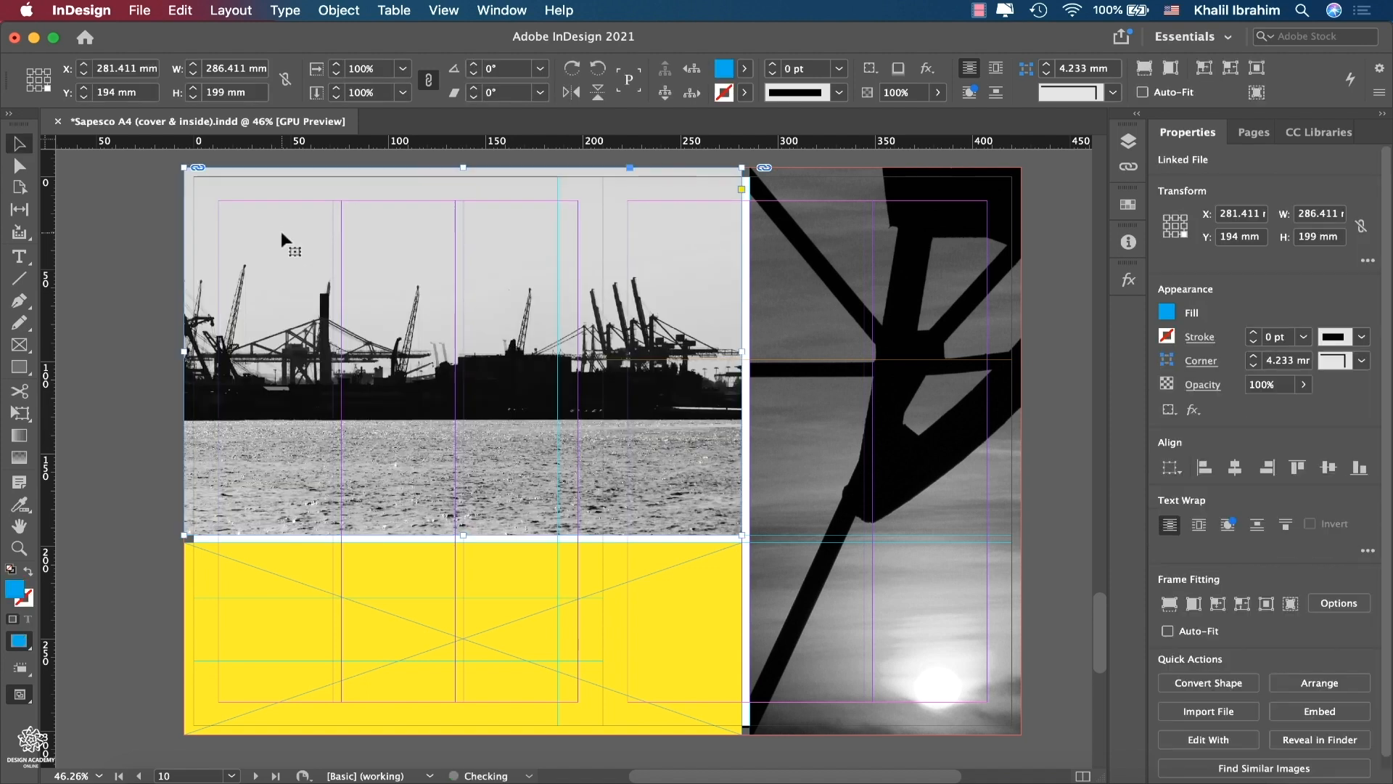
# - Narrow the yellow frame from its left edge to the vertical guide, 94.745 mm wide, and fill it with PANTONE 1797 U 1
pyautogui.click(279, 623)
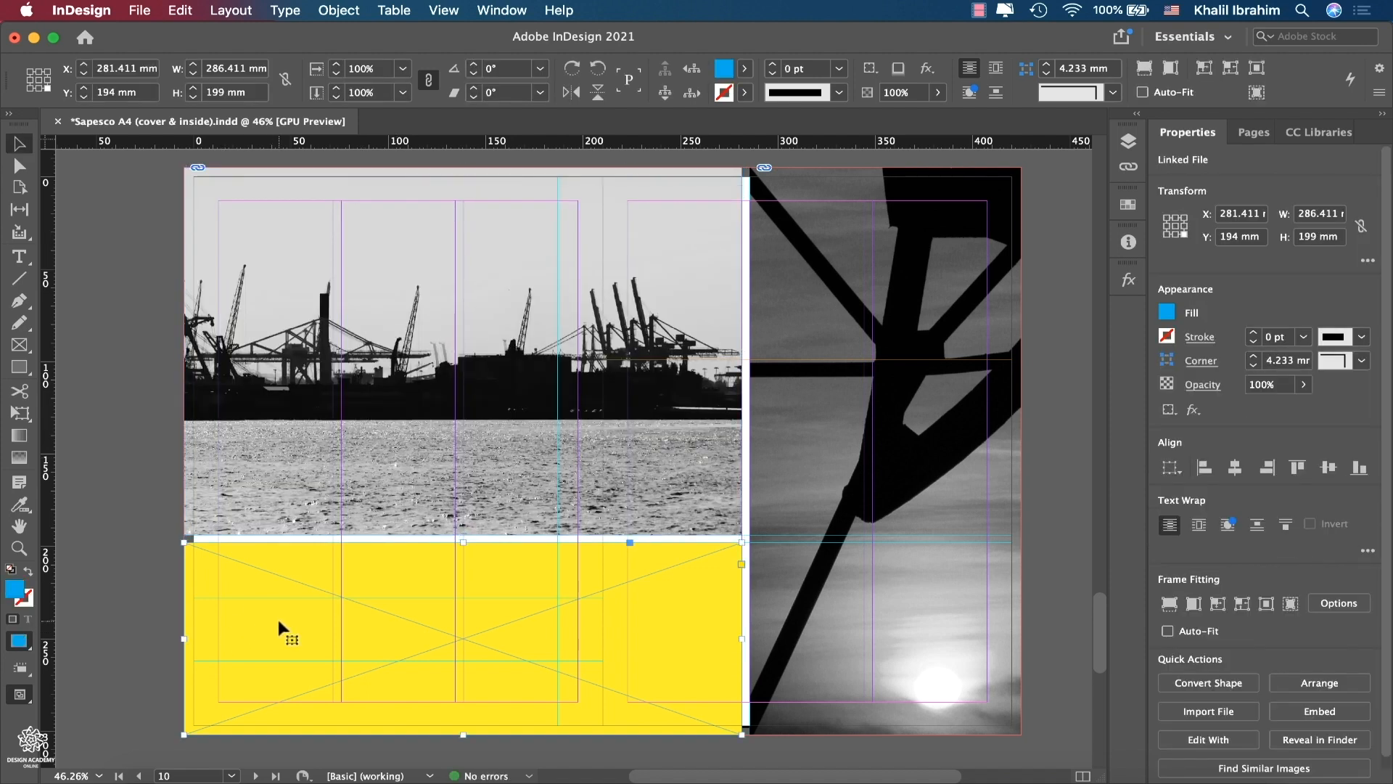
pyautogui.moveTo(182, 637); pyautogui.dragTo(557, 636)
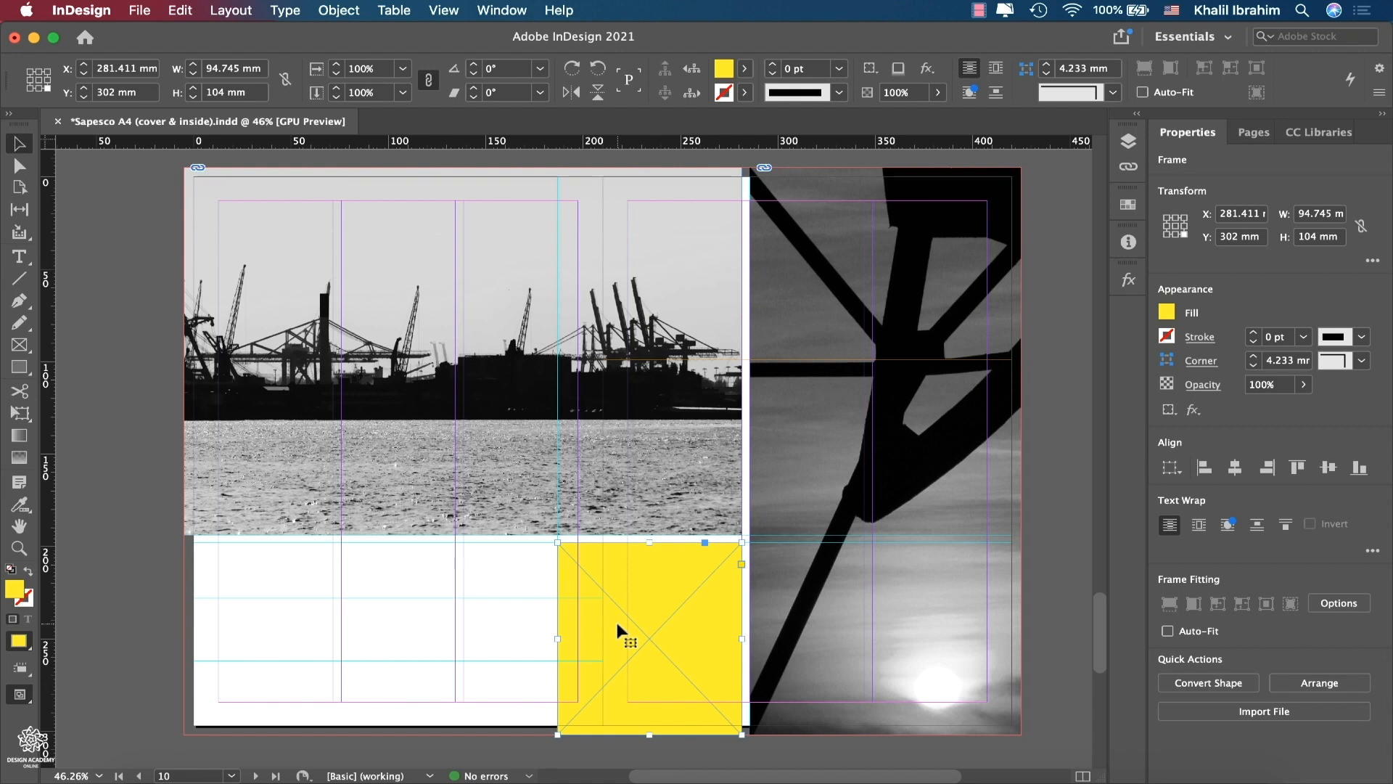
pyautogui.click(1129, 205)
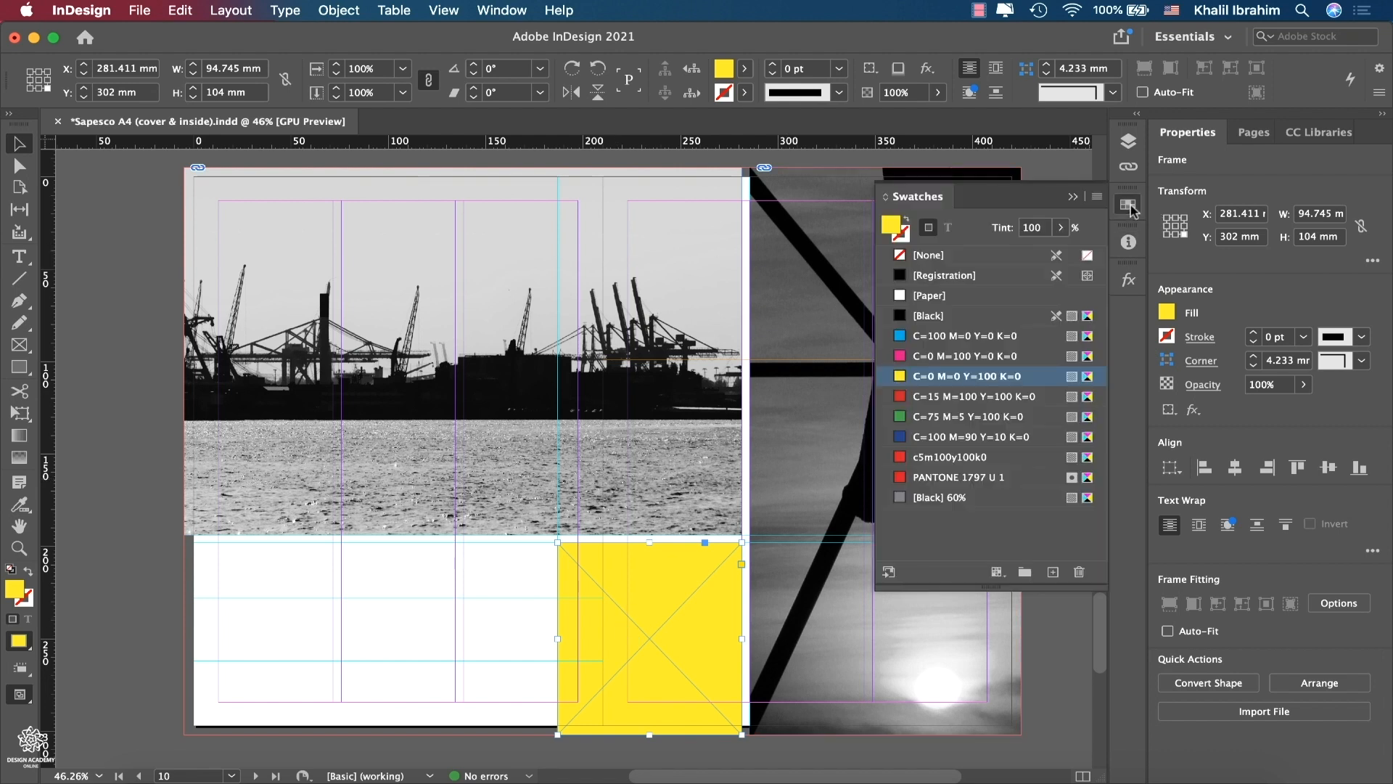
pyautogui.click(974, 478)
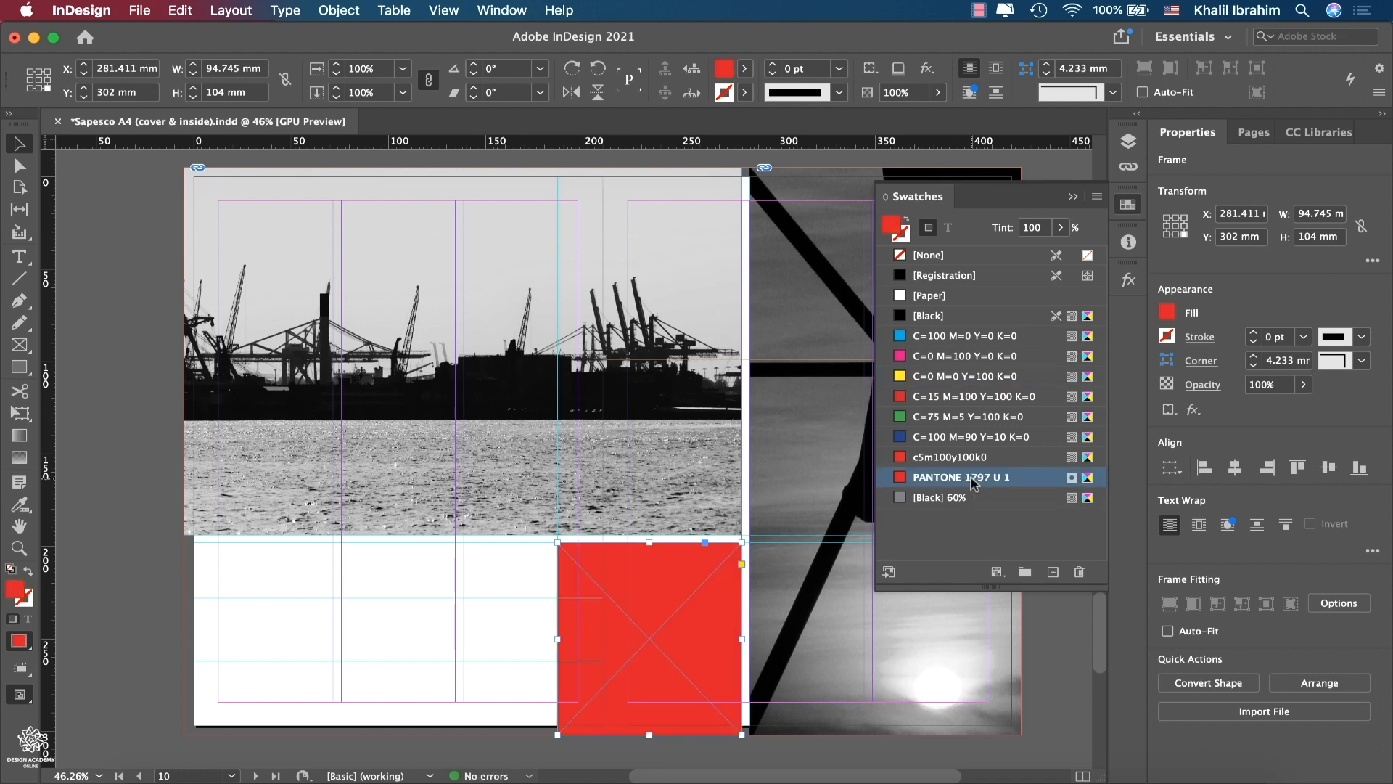
pyautogui.click(1071, 198)
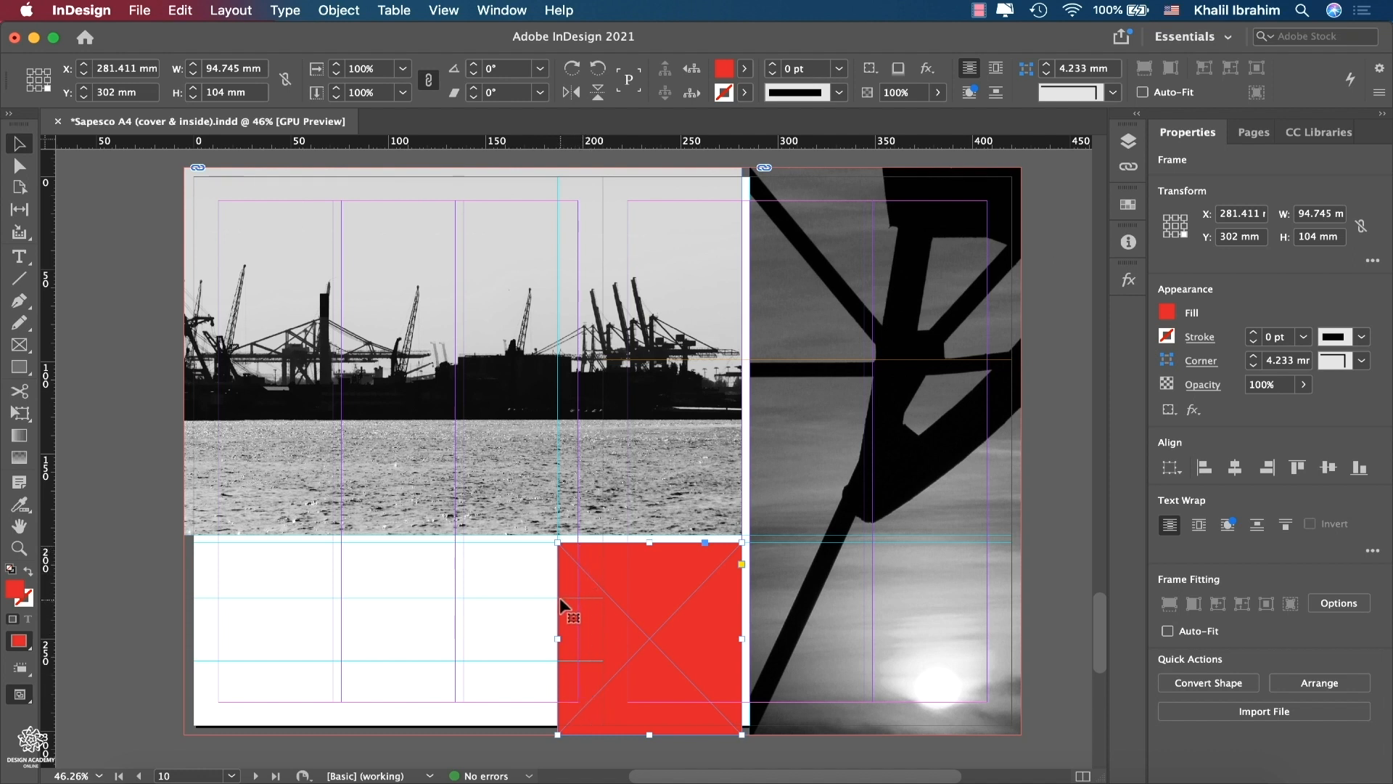
pyautogui.click(513, 622)
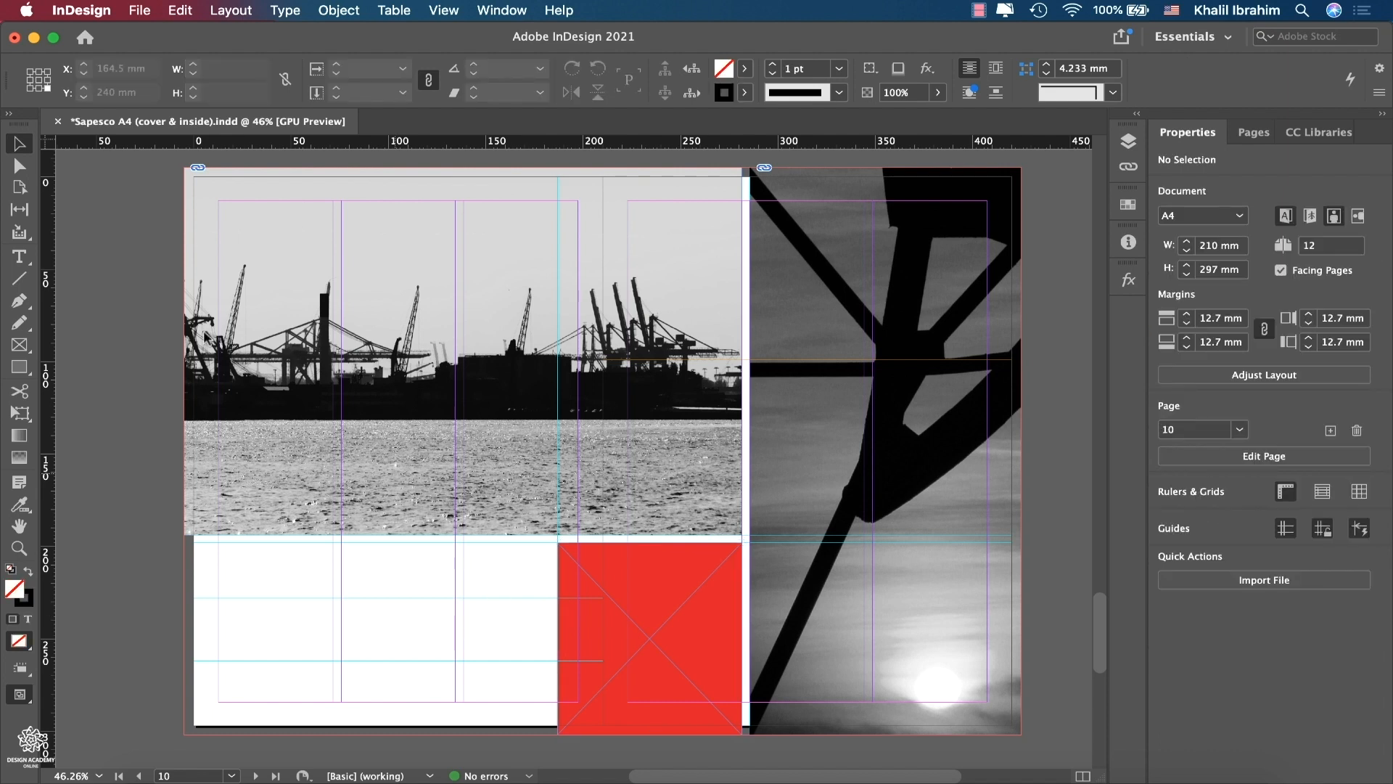
# - Create a text frame in the white area below the harbor photo with the text "Market Leader"
pyautogui.click(18, 257)
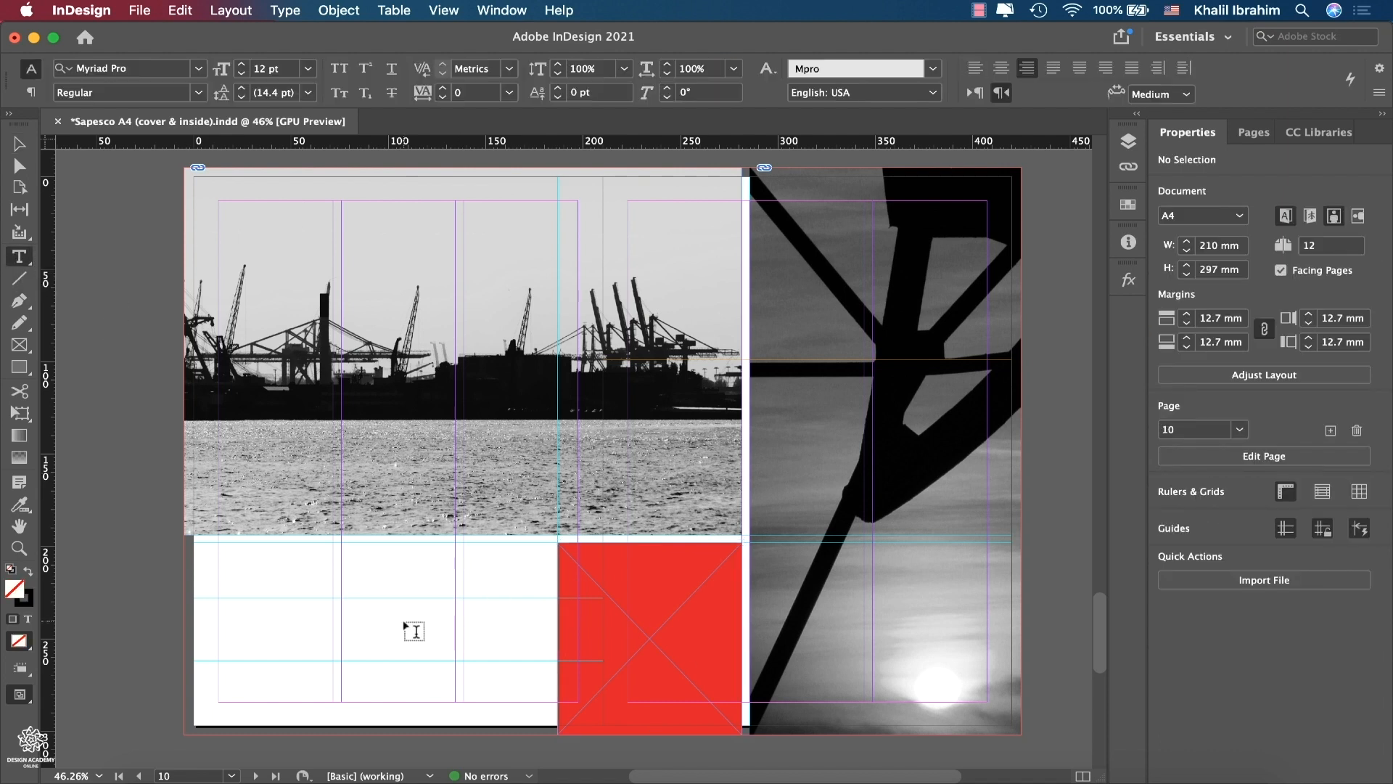
pyautogui.moveTo(369, 615); pyautogui.dragTo(529, 635)
pyautogui.write('Me')
pyautogui.write('rket')
pyautogui.write(' Leader')
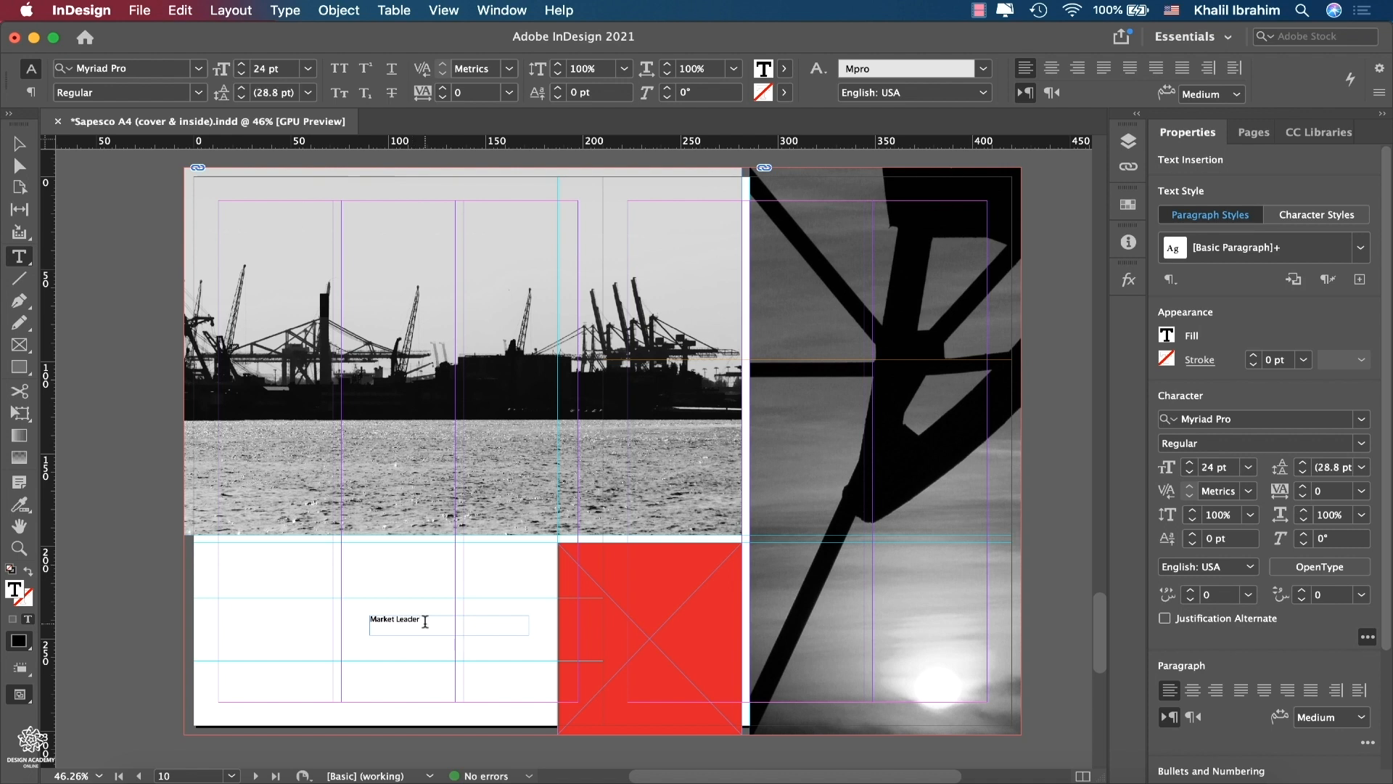
# - Set the Market Leader text to 24 pt in the Bold style of Myriad Pro
pyautogui.press('super+a')
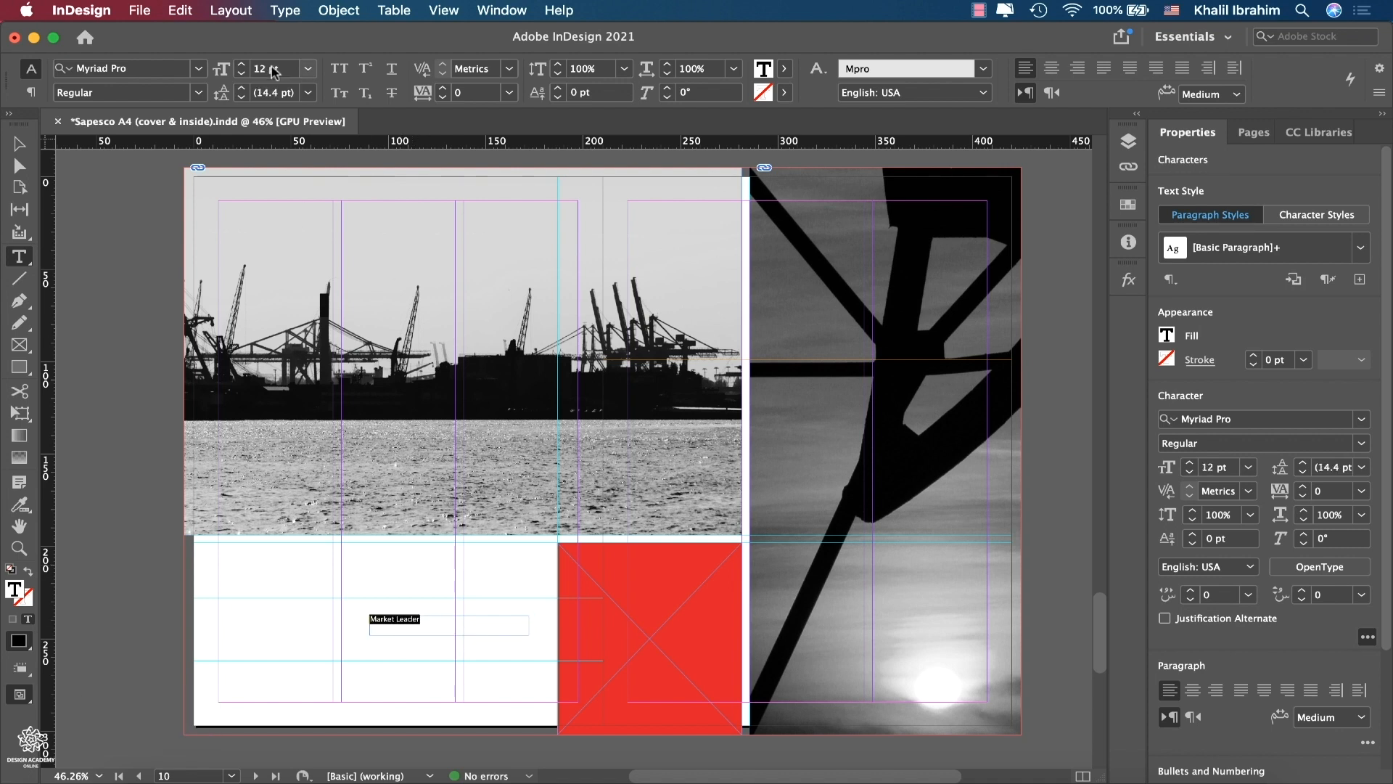
pyautogui.click(308, 69)
pyautogui.click(286, 267)
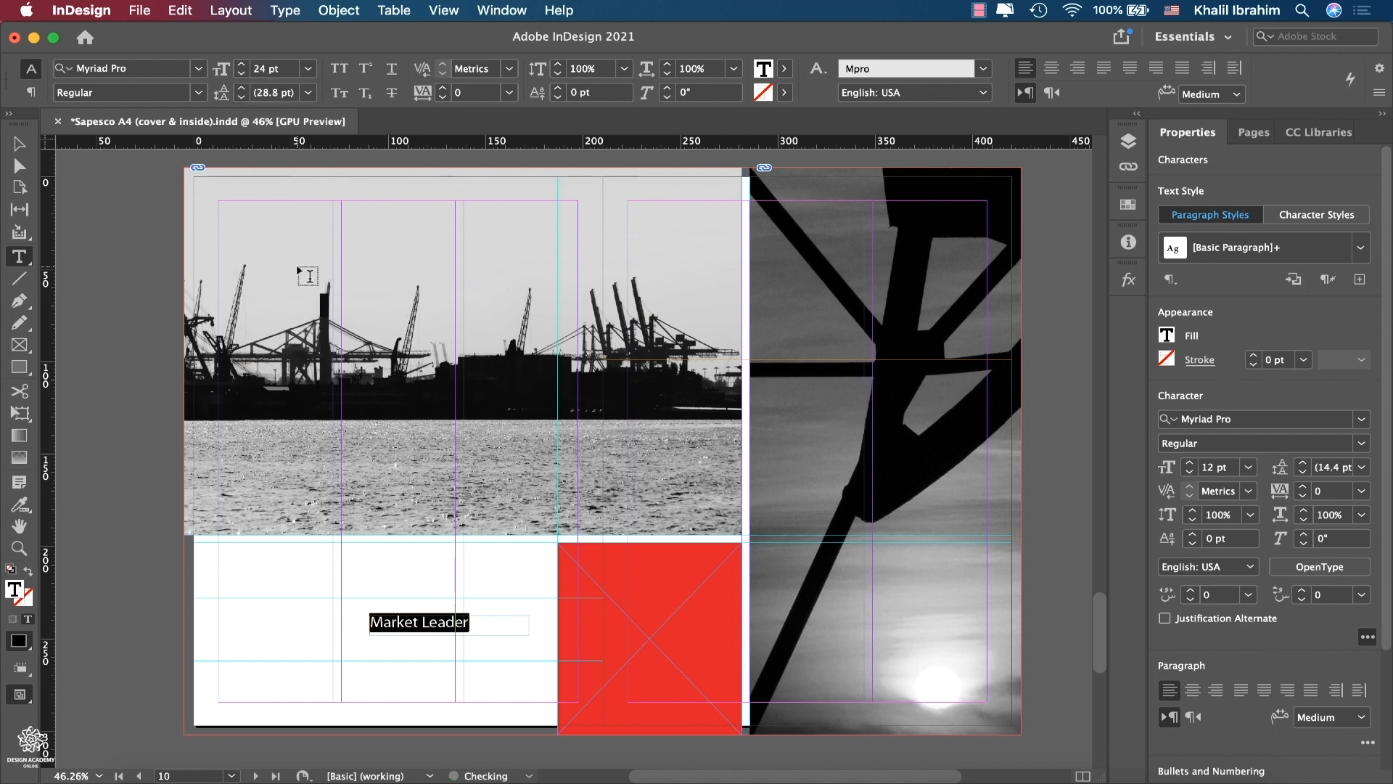
pyautogui.click(199, 92)
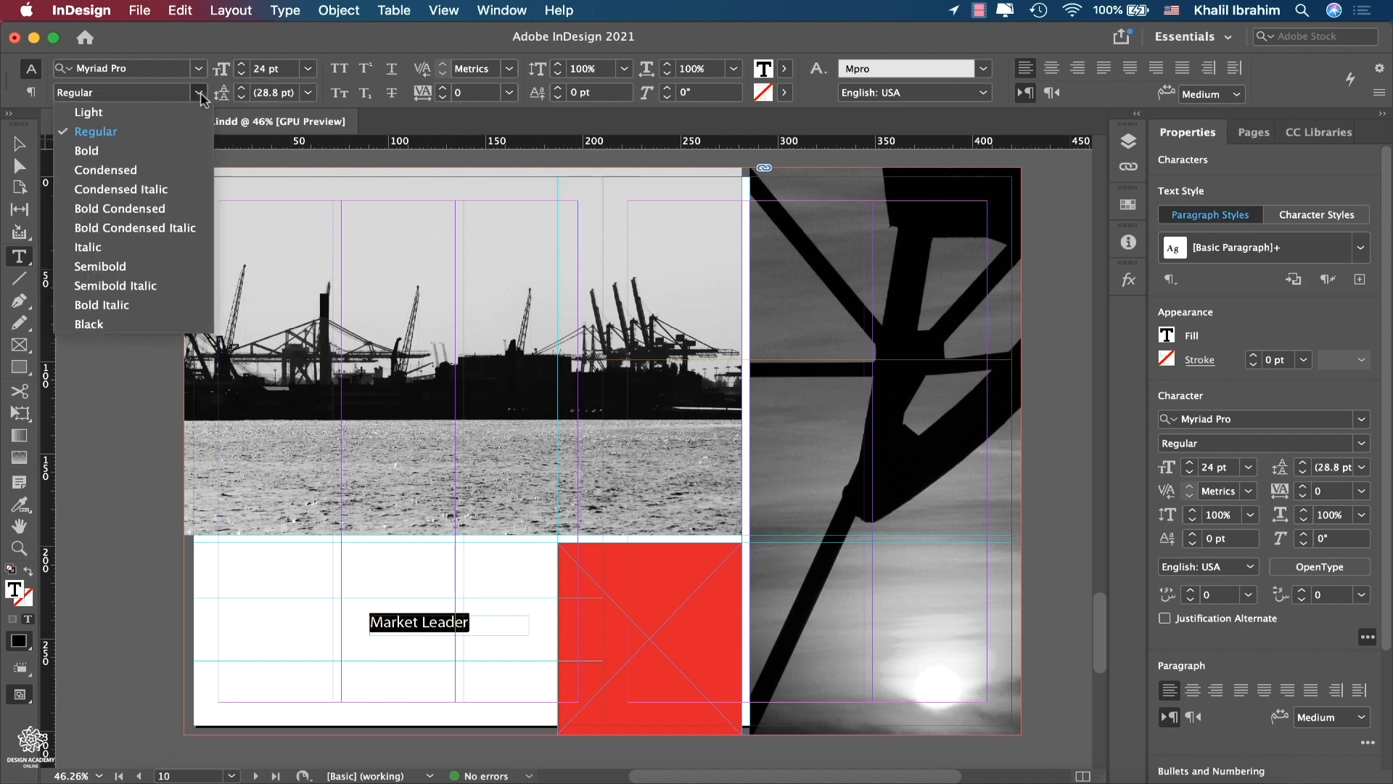
pyautogui.click(175, 151)
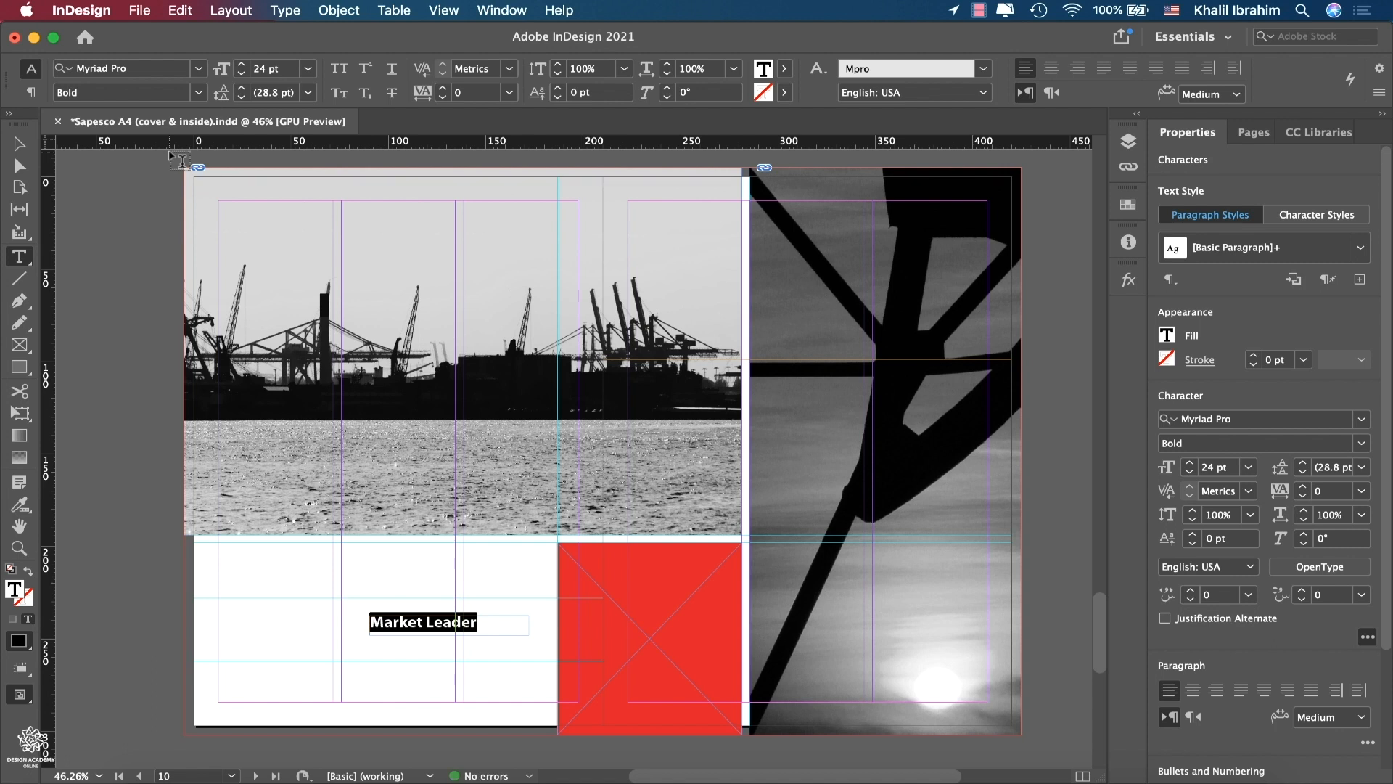
# - Fit the text frame to the Market Leader text and move it onto the lower right part of the red frame
pyautogui.click(18, 144)
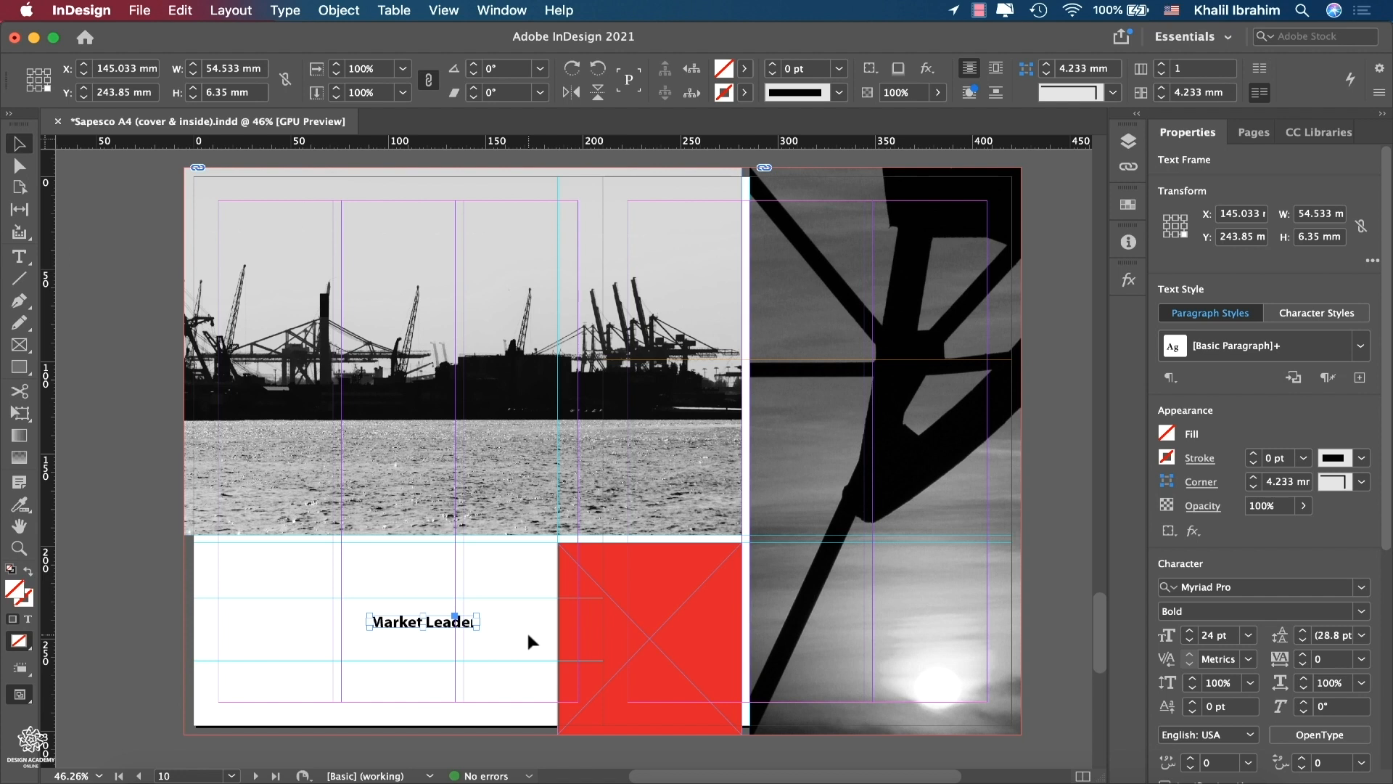
pyautogui.doubleClick(528, 635)
pyautogui.moveTo(444, 632); pyautogui.dragTo(701, 665)
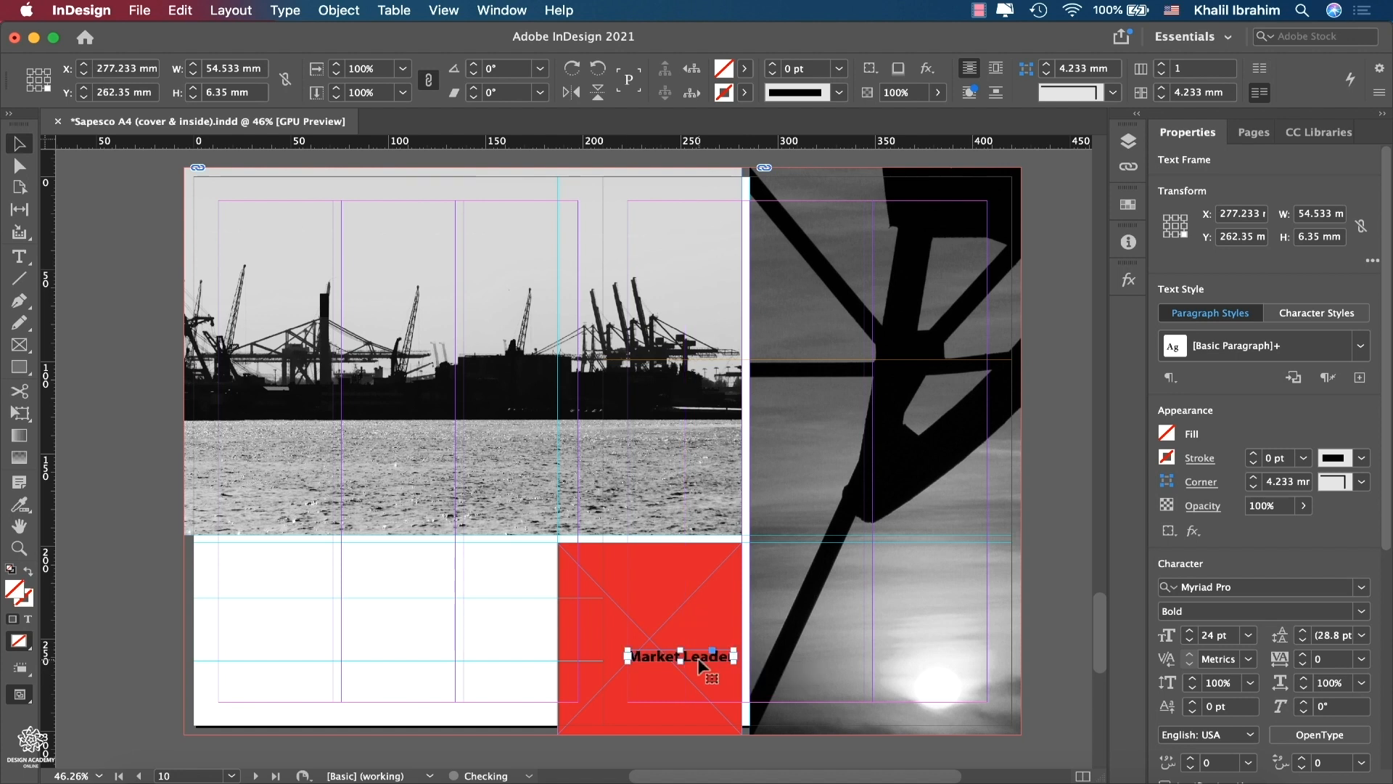
# - Color the Market Leader text with the [Paper] swatch, keeping the frame's own fill at [None]
pyautogui.click(745, 68)
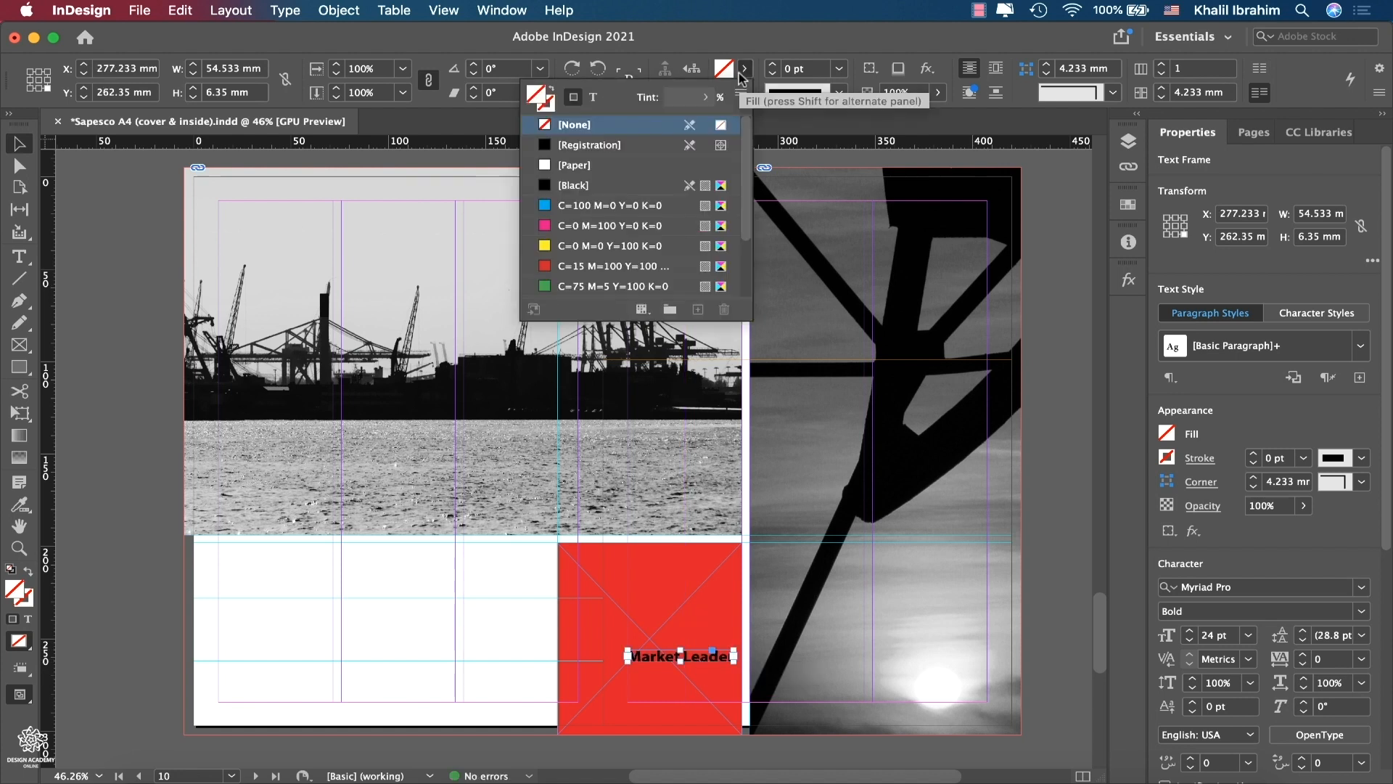
pyautogui.click(624, 166)
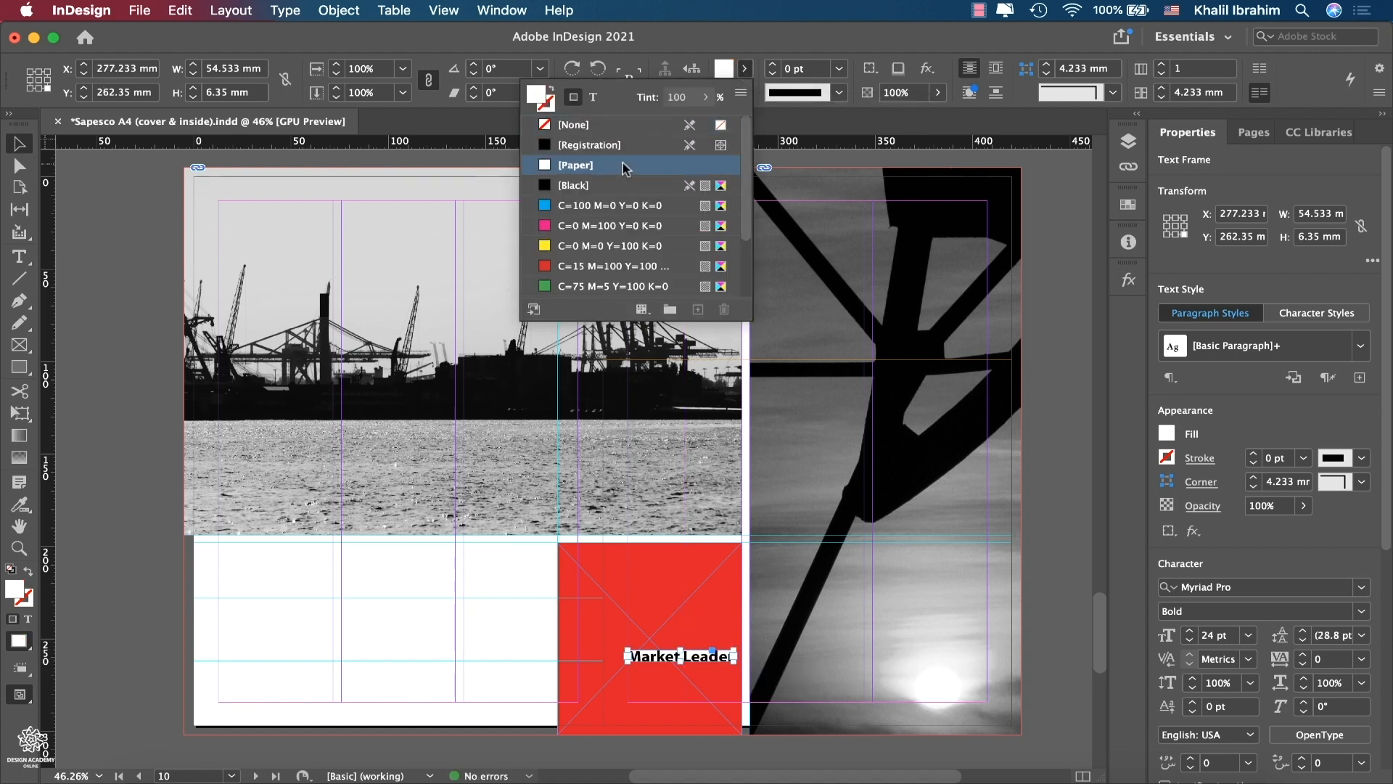
pyautogui.click(548, 127)
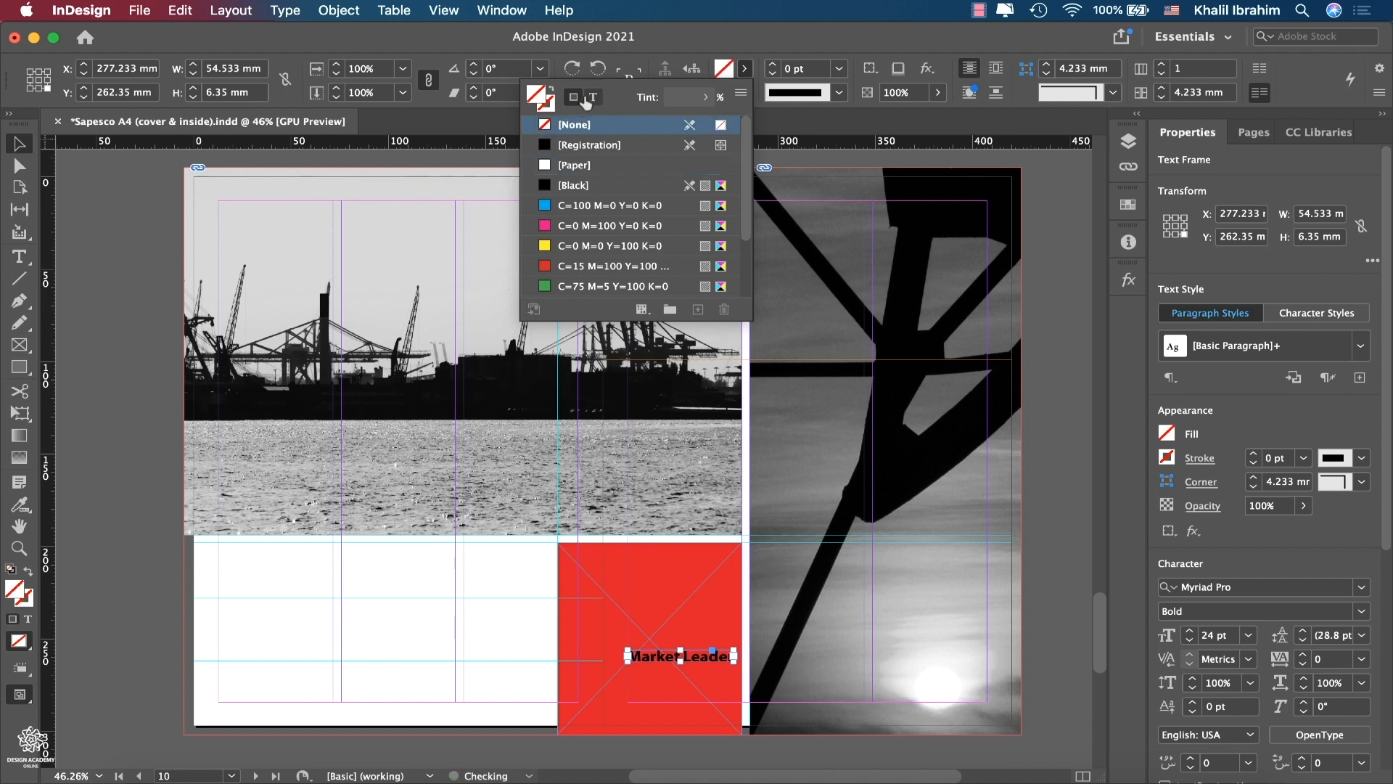
pyautogui.click(590, 97)
pyautogui.click(587, 167)
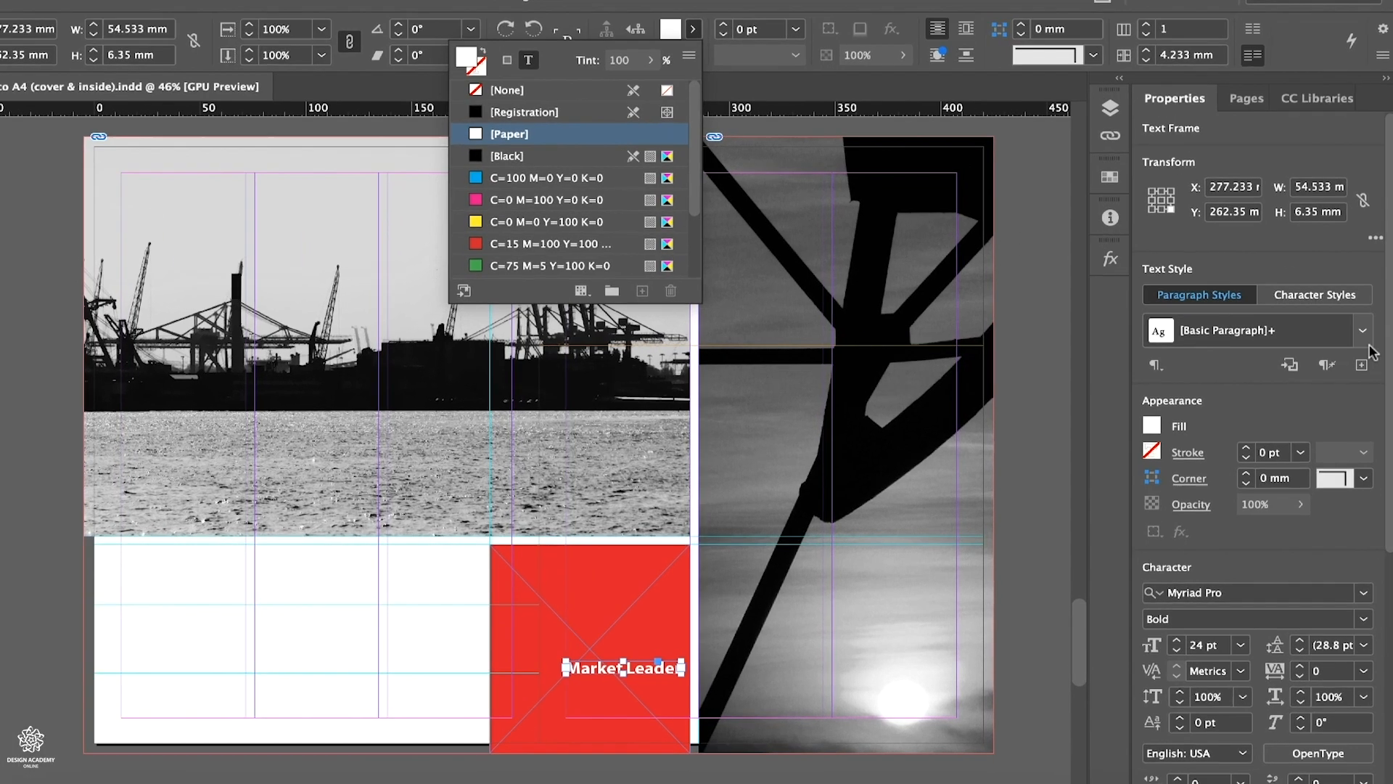
# - Create a new paragraph style named "Heading Again" from the formatted Market Leader text
pyautogui.click(1361, 347)
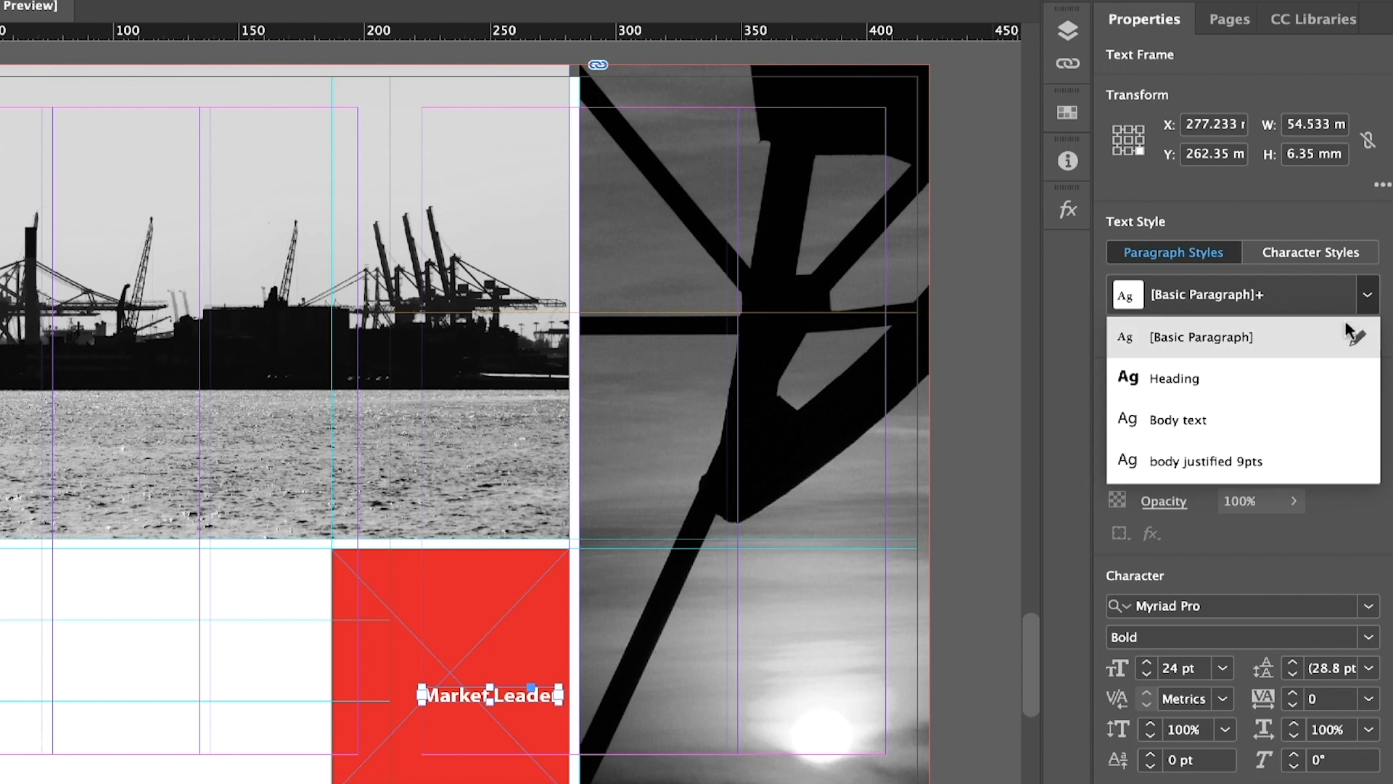
pyautogui.click(1382, 299)
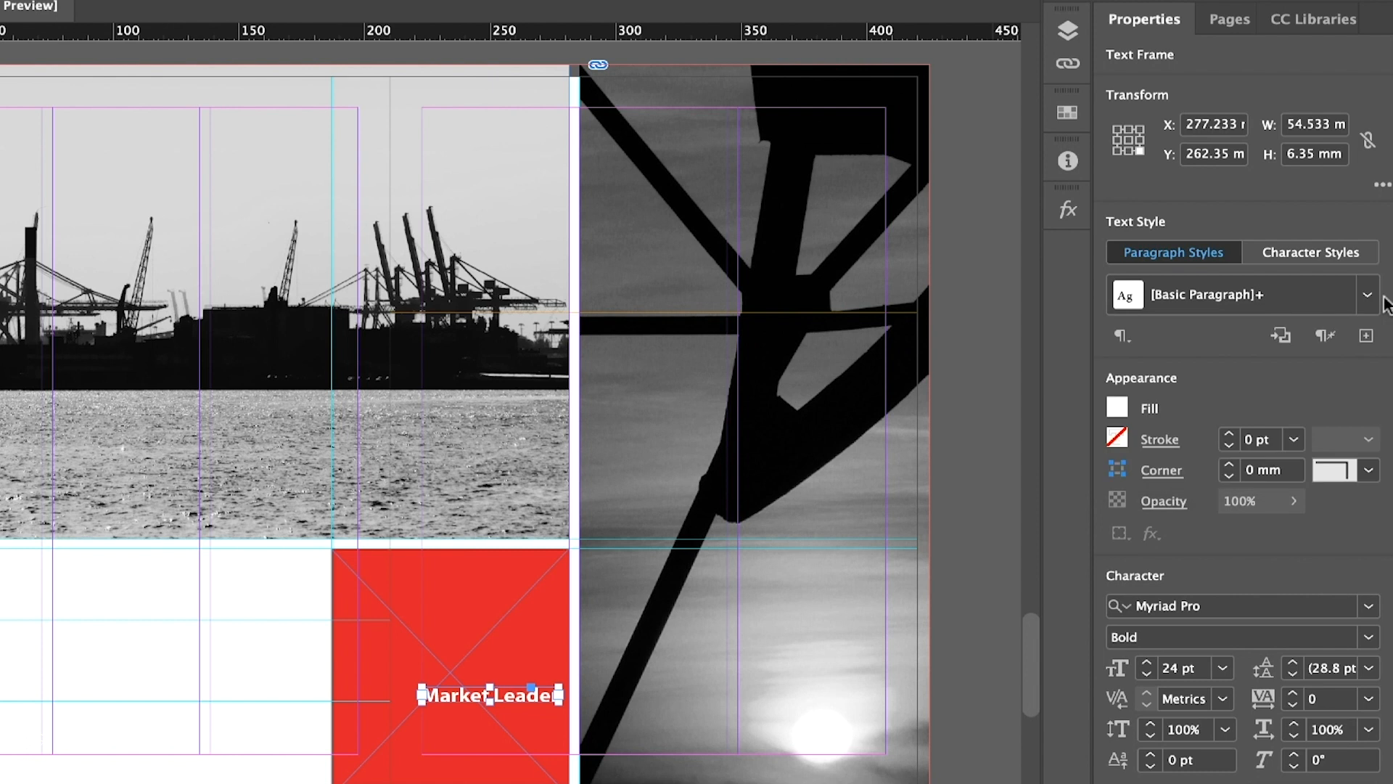
pyautogui.click(1365, 336)
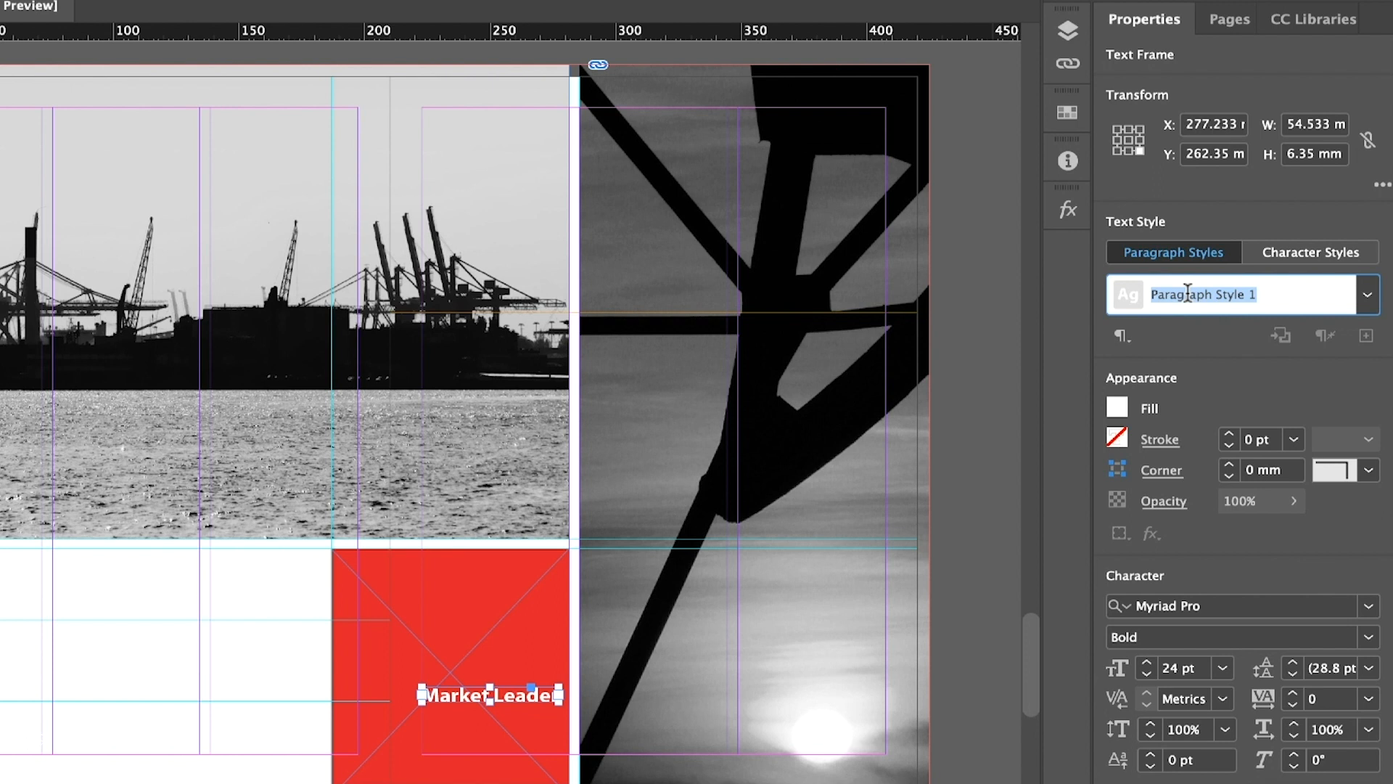
pyautogui.write('Headi')
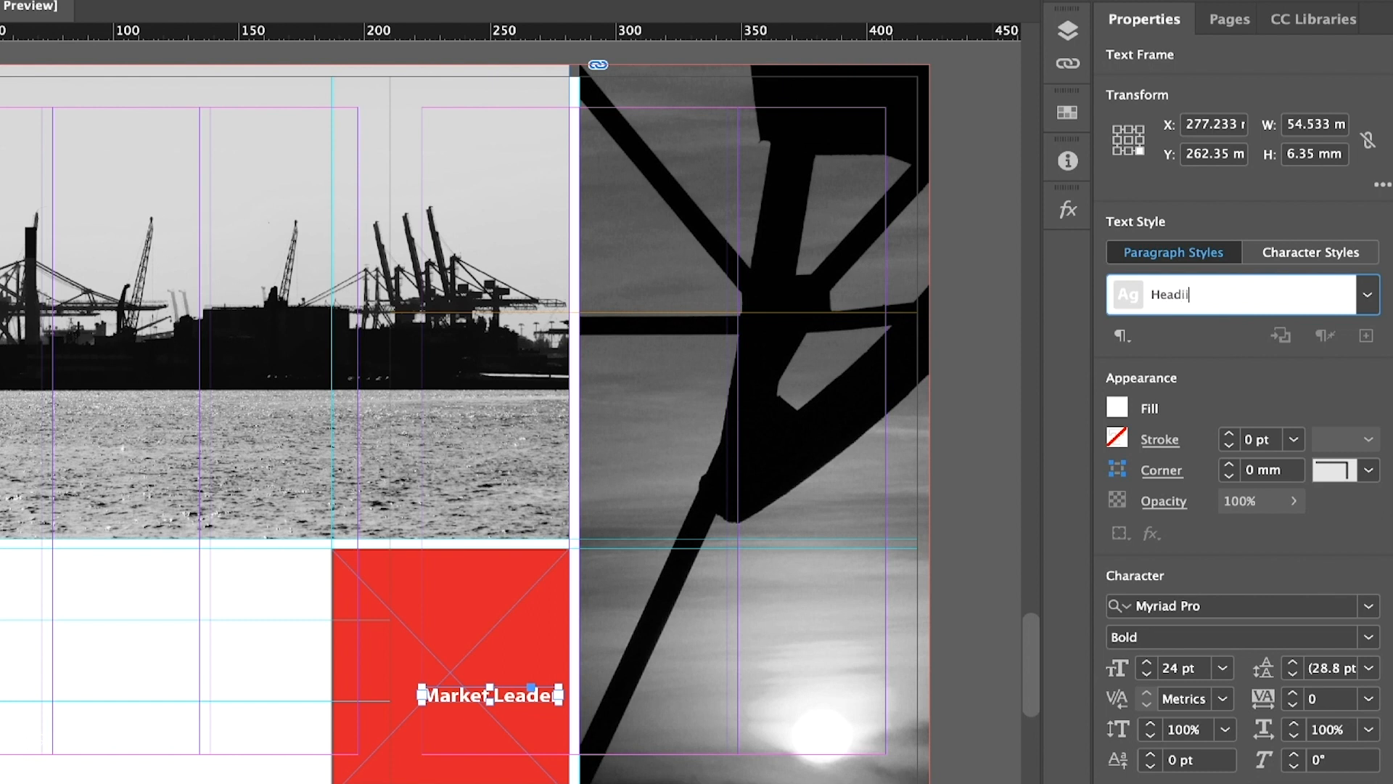
pyautogui.write('ng Again')
pyautogui.press('Return')
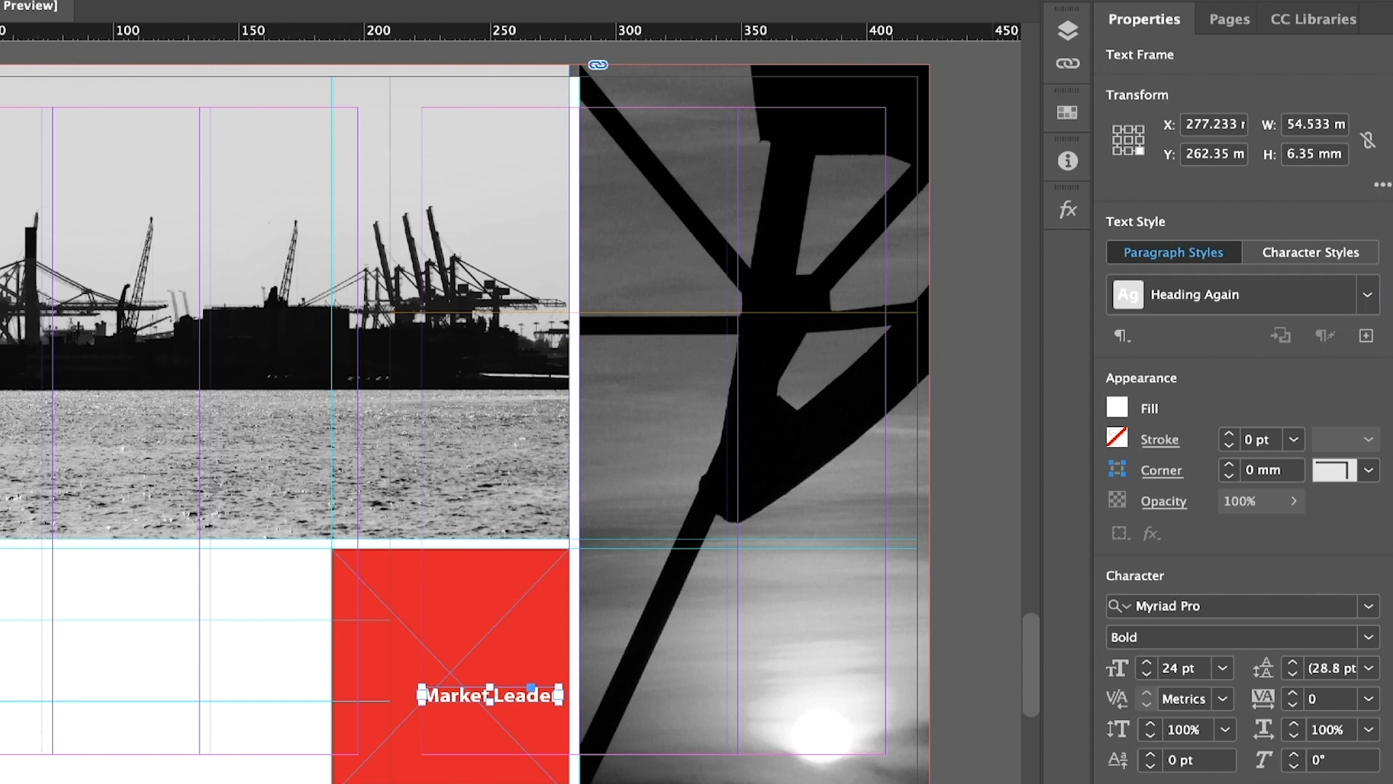
# - Check the available paragraph styles in the properties list and in the full Paragraph Styles listing, and close both
pyautogui.click(1370, 295)
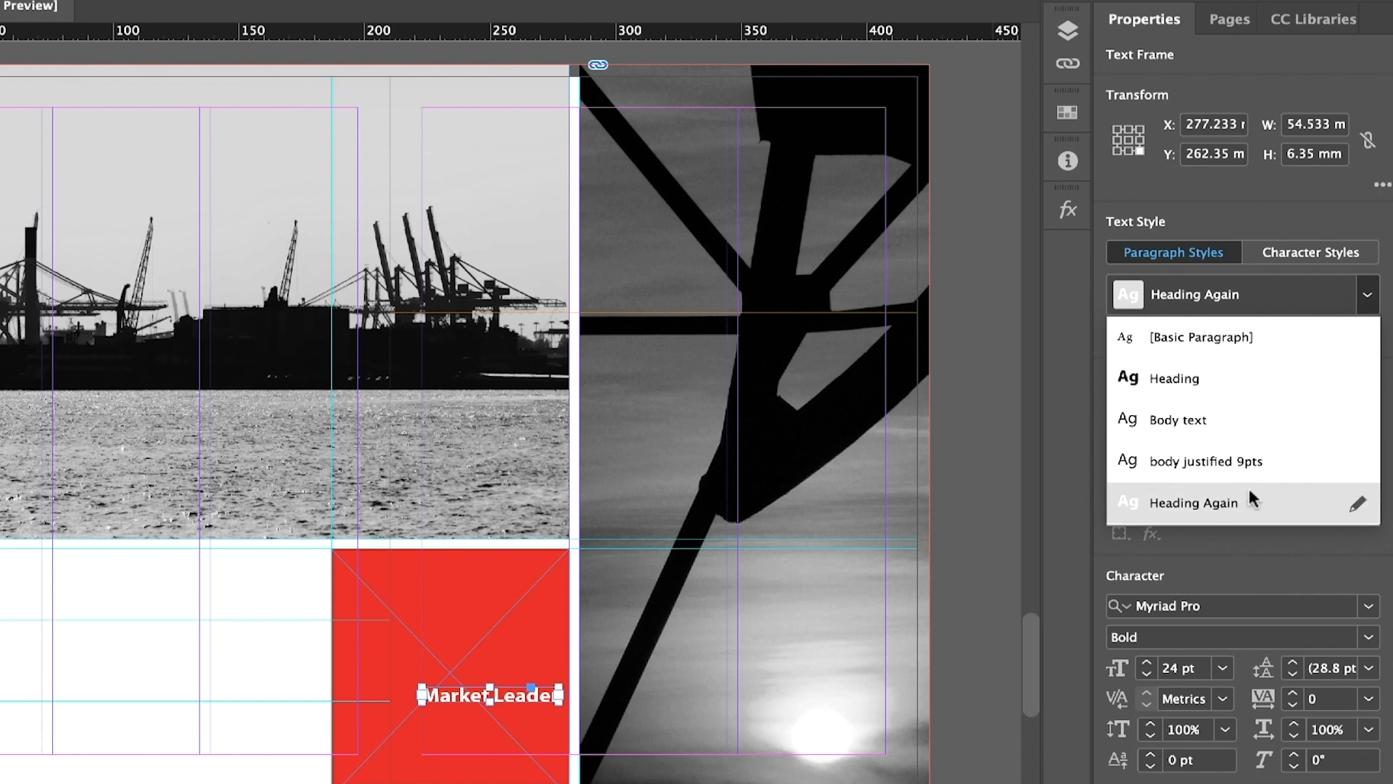
pyautogui.click(1370, 299)
pyautogui.click(254, 0)
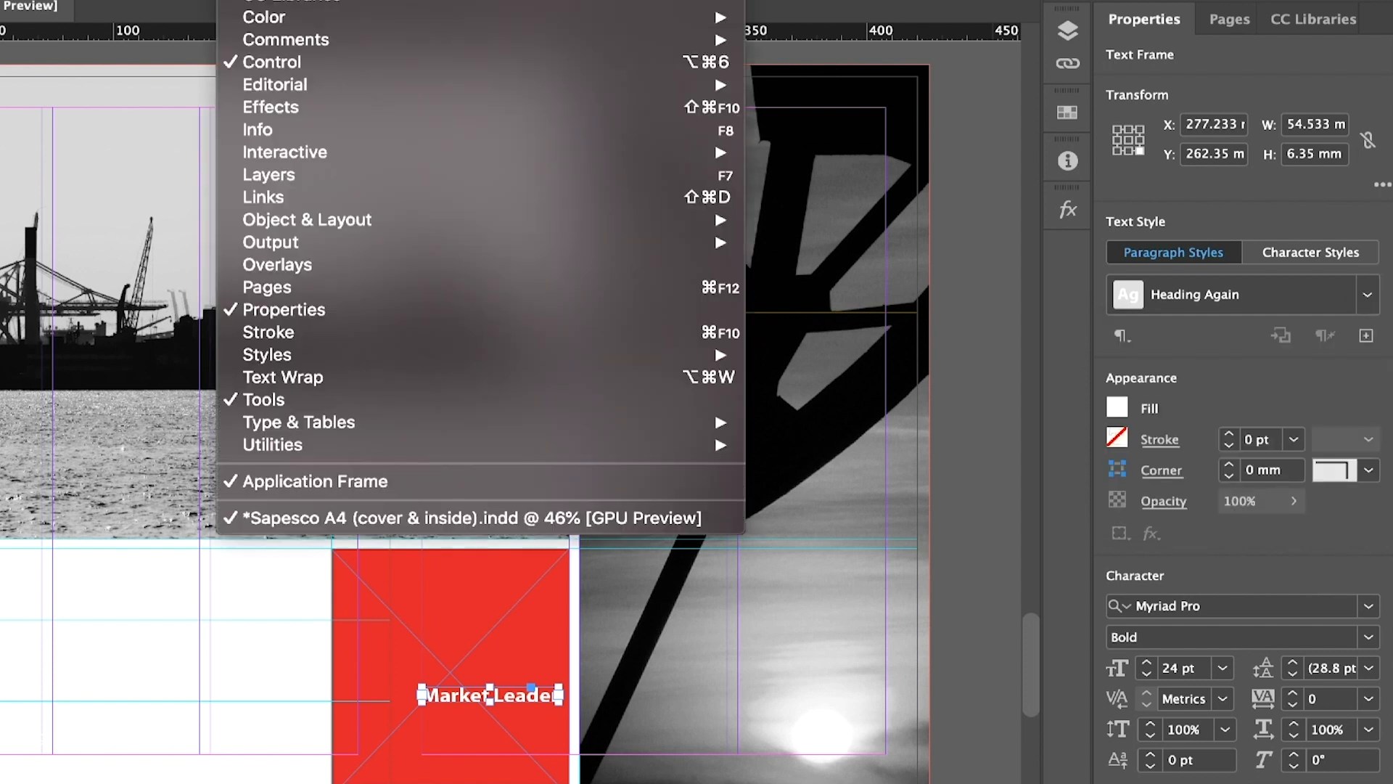
pyautogui.moveTo(259, 358)
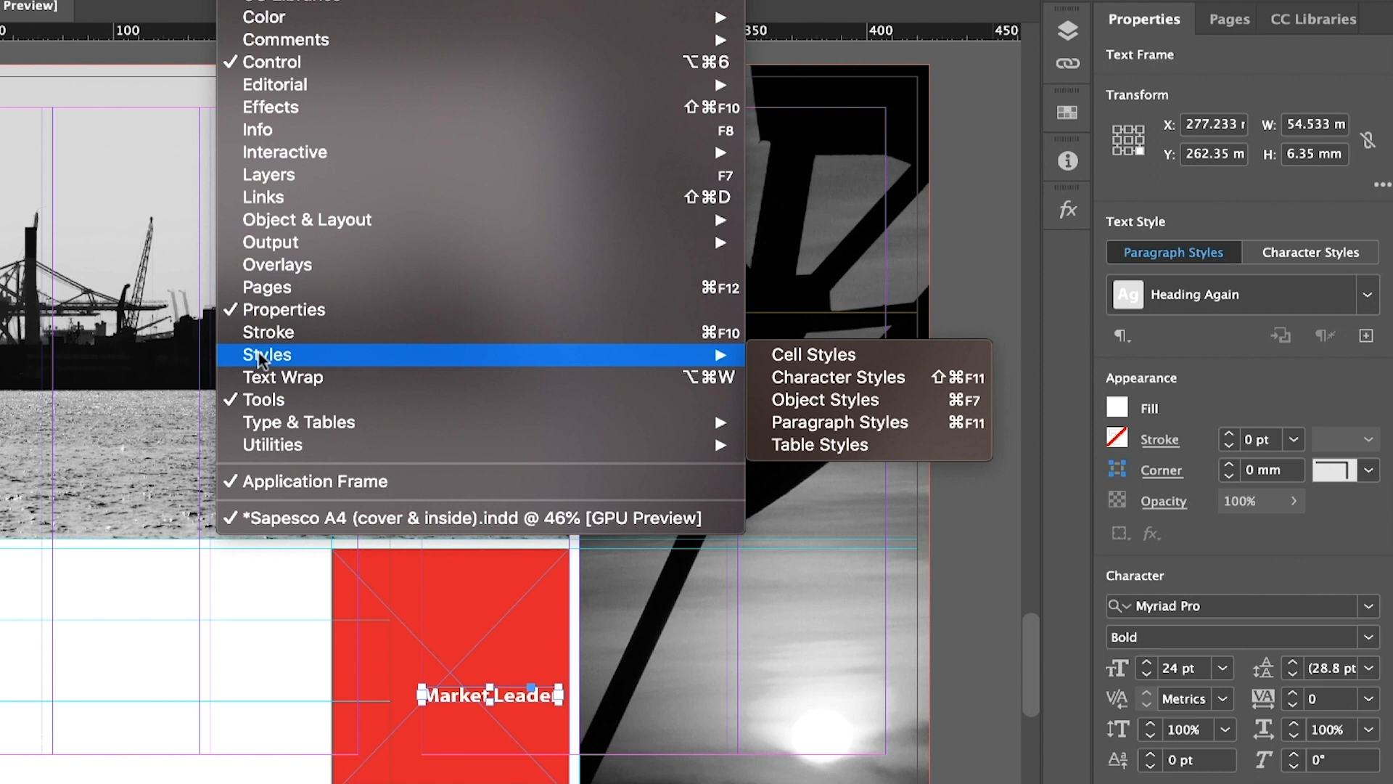
pyautogui.click(823, 422)
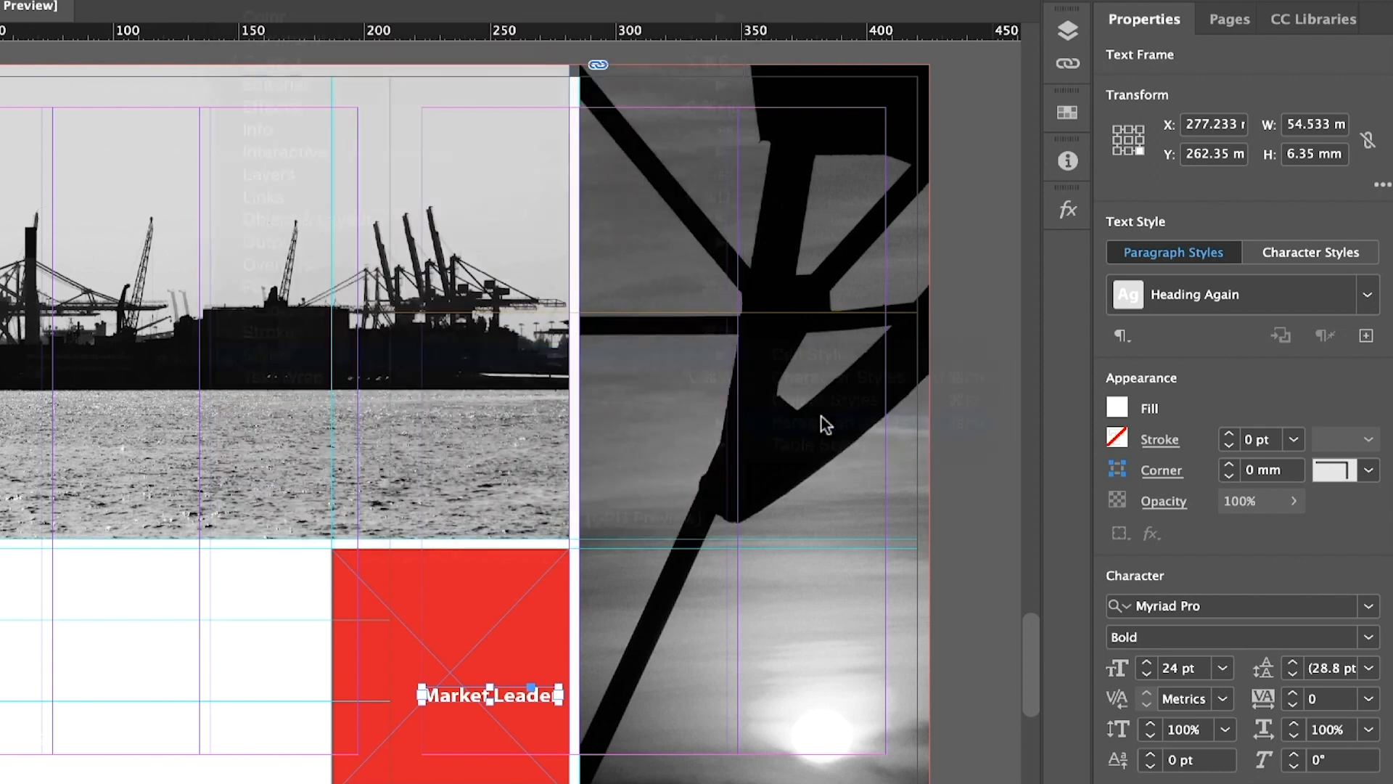
pyautogui.moveTo(534, 500); pyautogui.dragTo(531, 416)
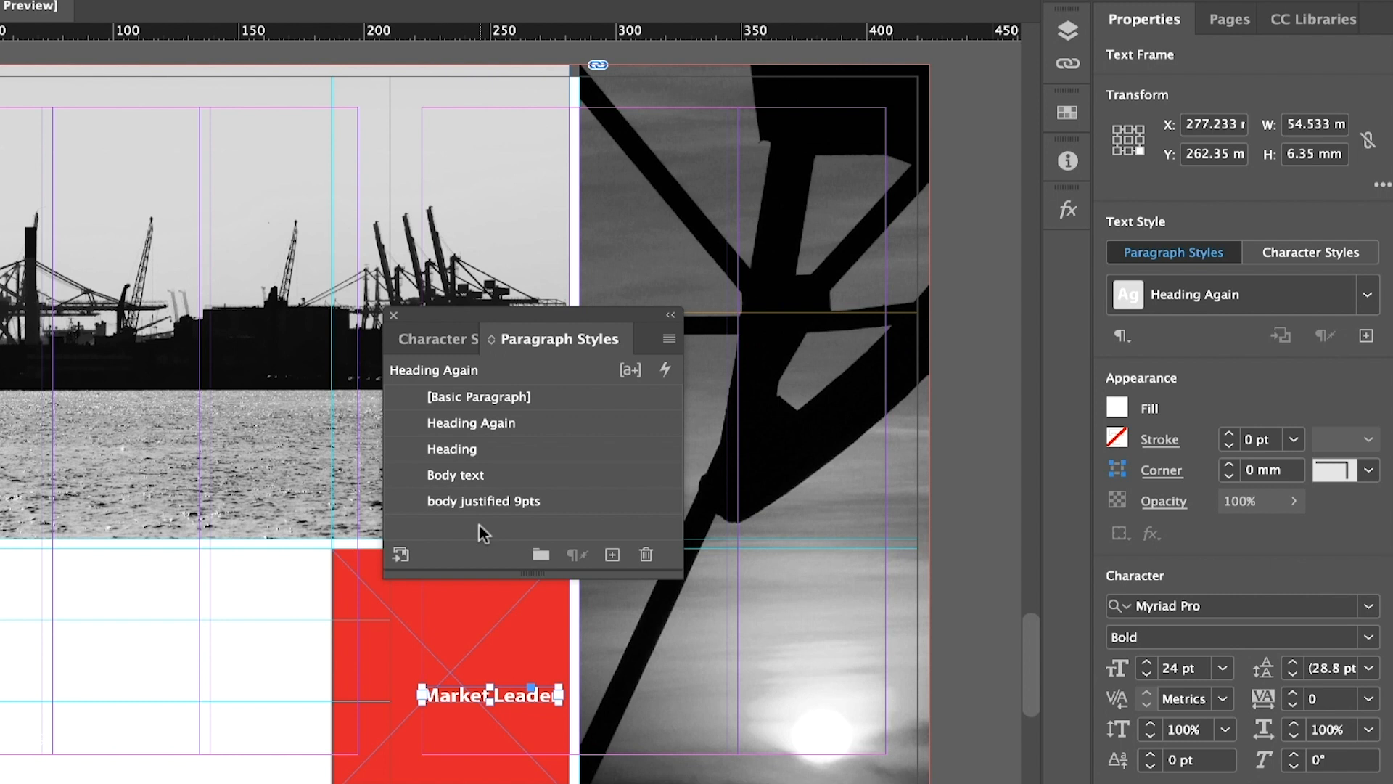
pyautogui.click(393, 315)
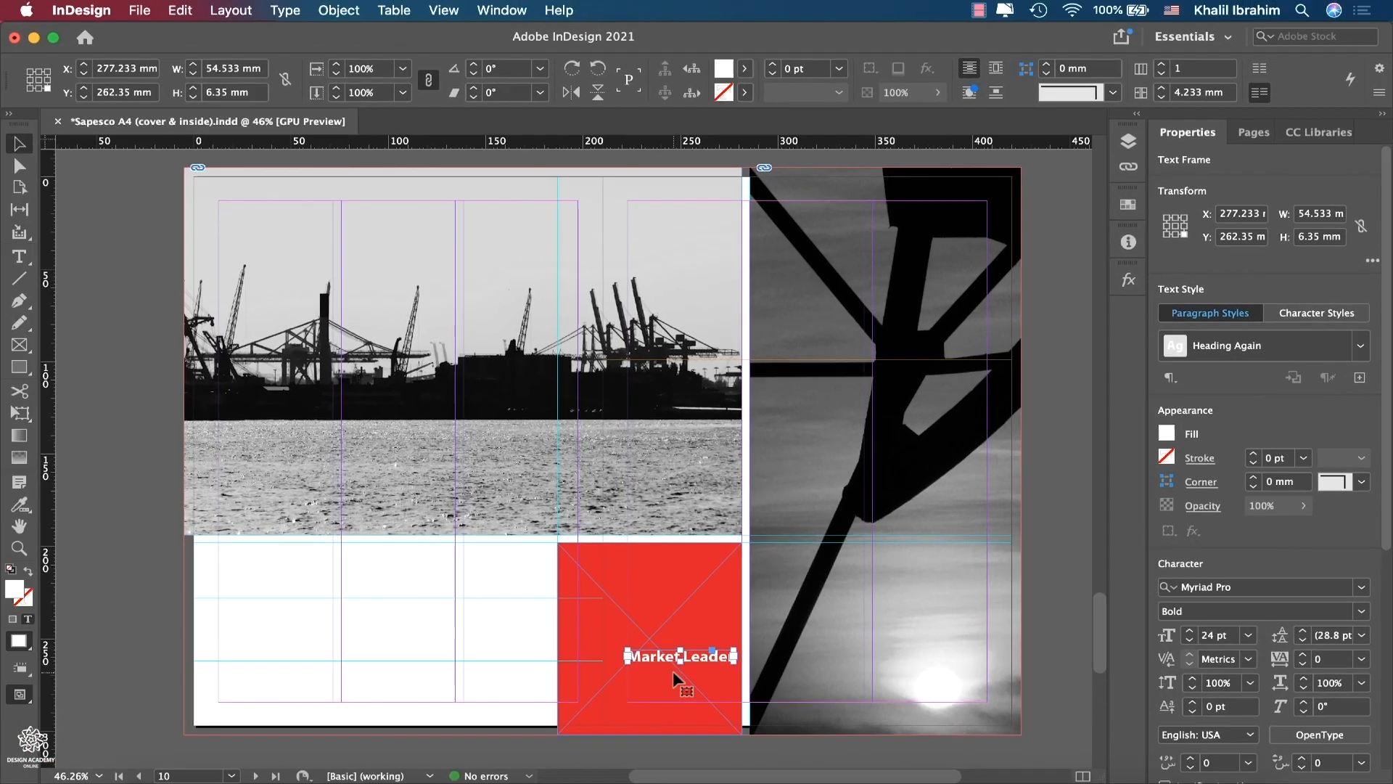
# - Duplicate the Market Leader text frame into the upper left of the white area and color the copy's text [Black]
pyautogui.moveTo(647, 651)
pyautogui.mouseDown()
pyautogui.moveTo(255, 581)
pyautogui.moveTo(247, 565)
pyautogui.mouseUp()
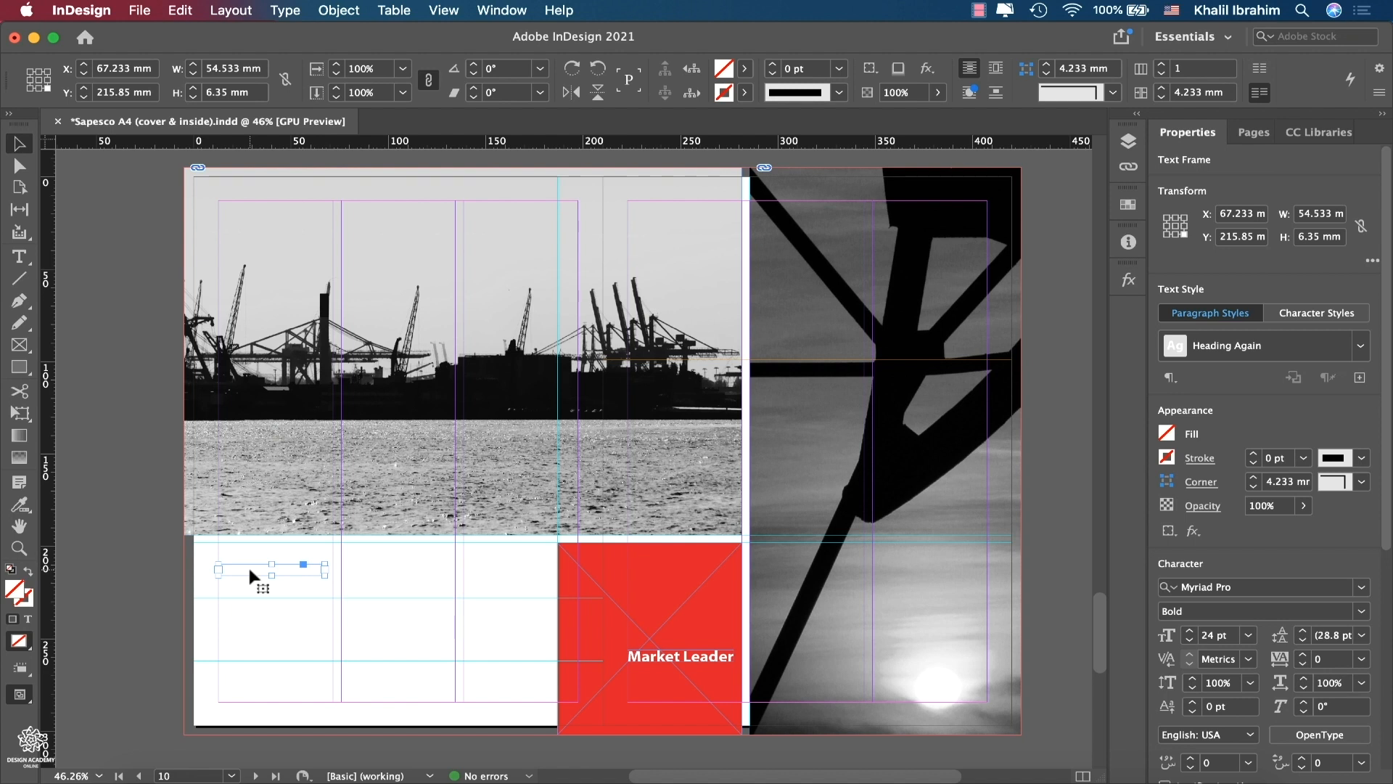
pyautogui.click(745, 69)
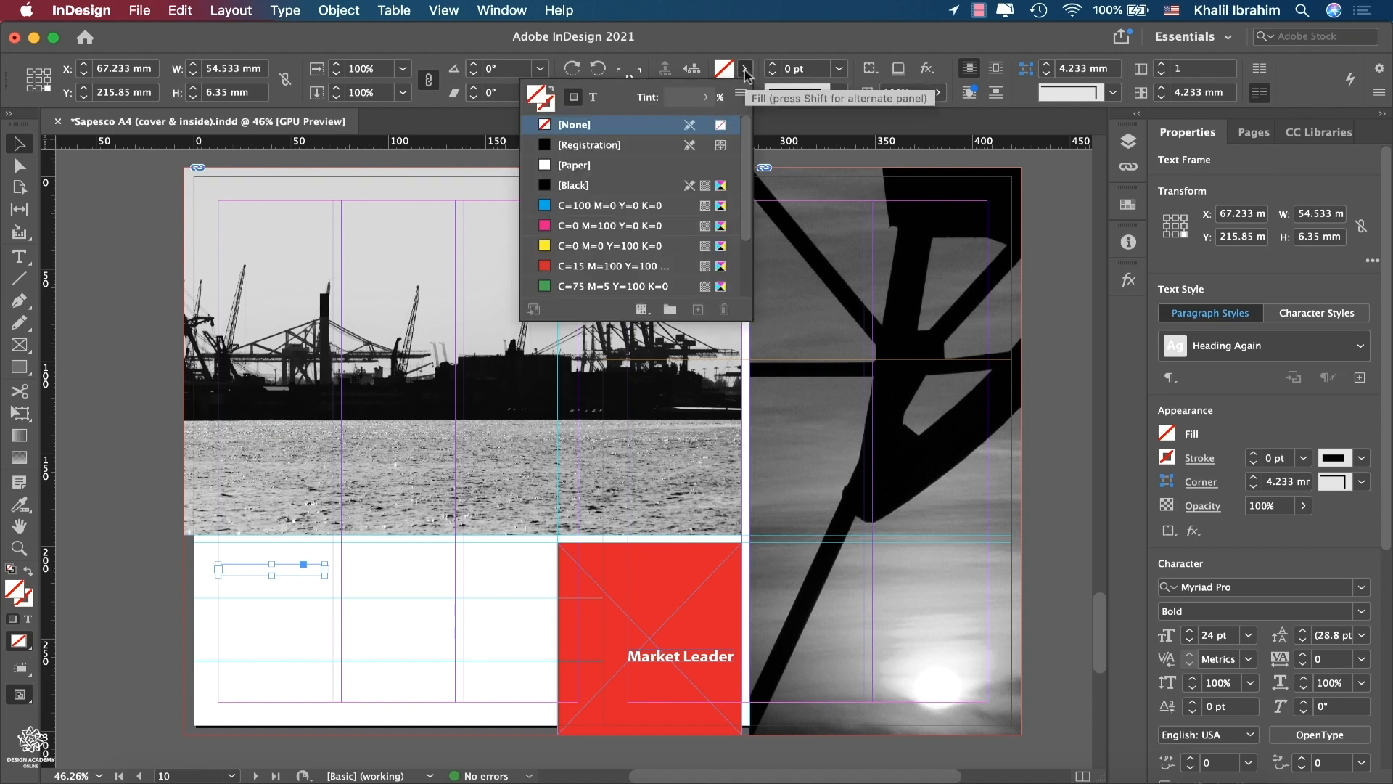
pyautogui.click(594, 98)
pyautogui.click(575, 186)
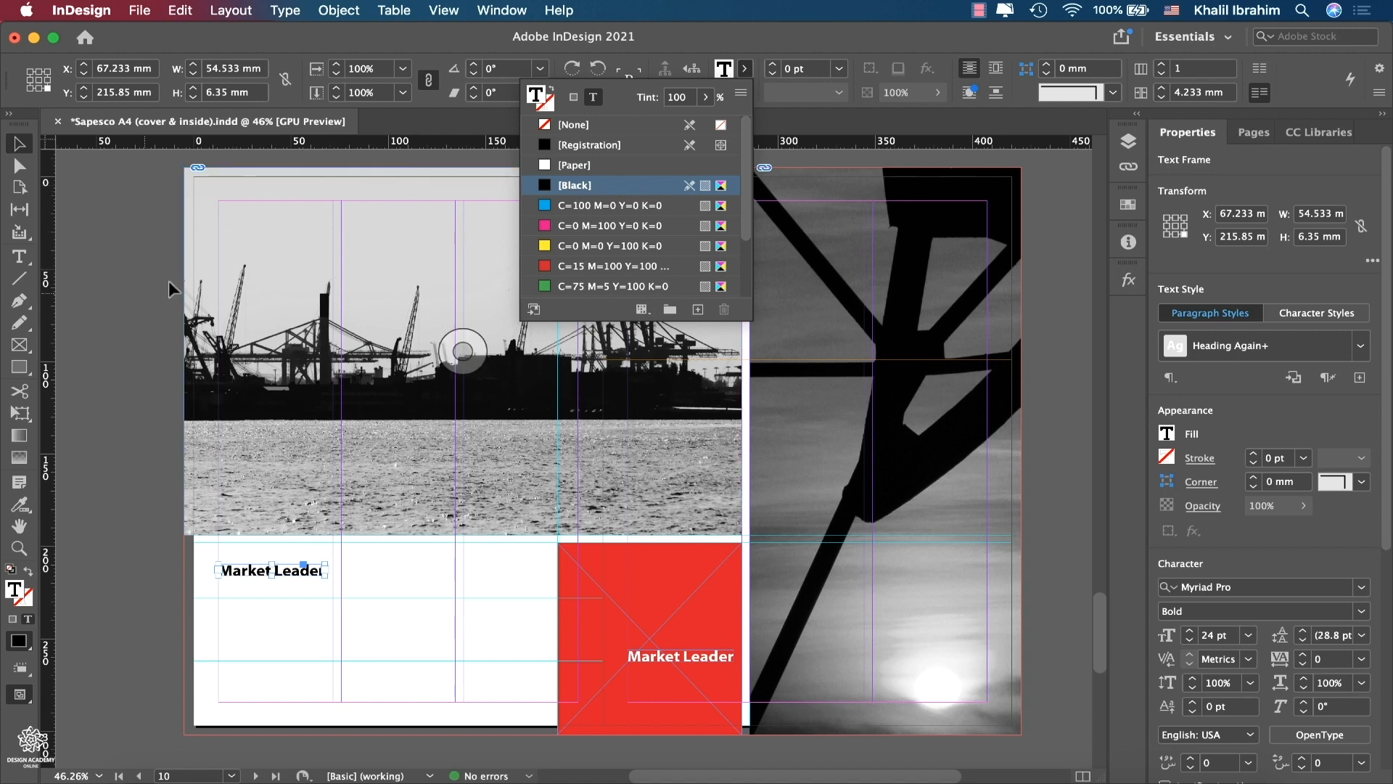
pyautogui.click(134, 299)
# - Copy the Operation Excellence heading from the previous spread and paste it over the black Market Leader text on page 10
pyautogui.scroll(10, 133, 297)
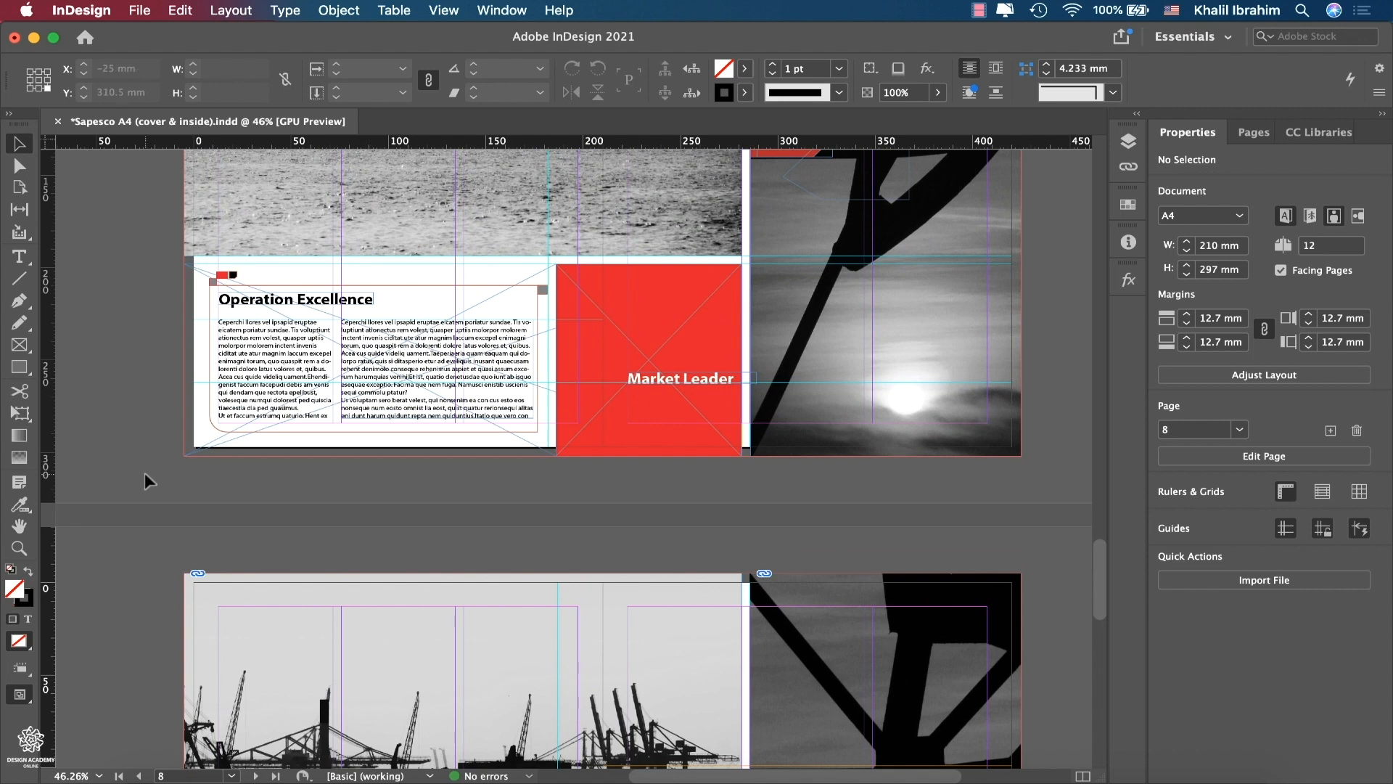
pyautogui.tripleClick(273, 214)
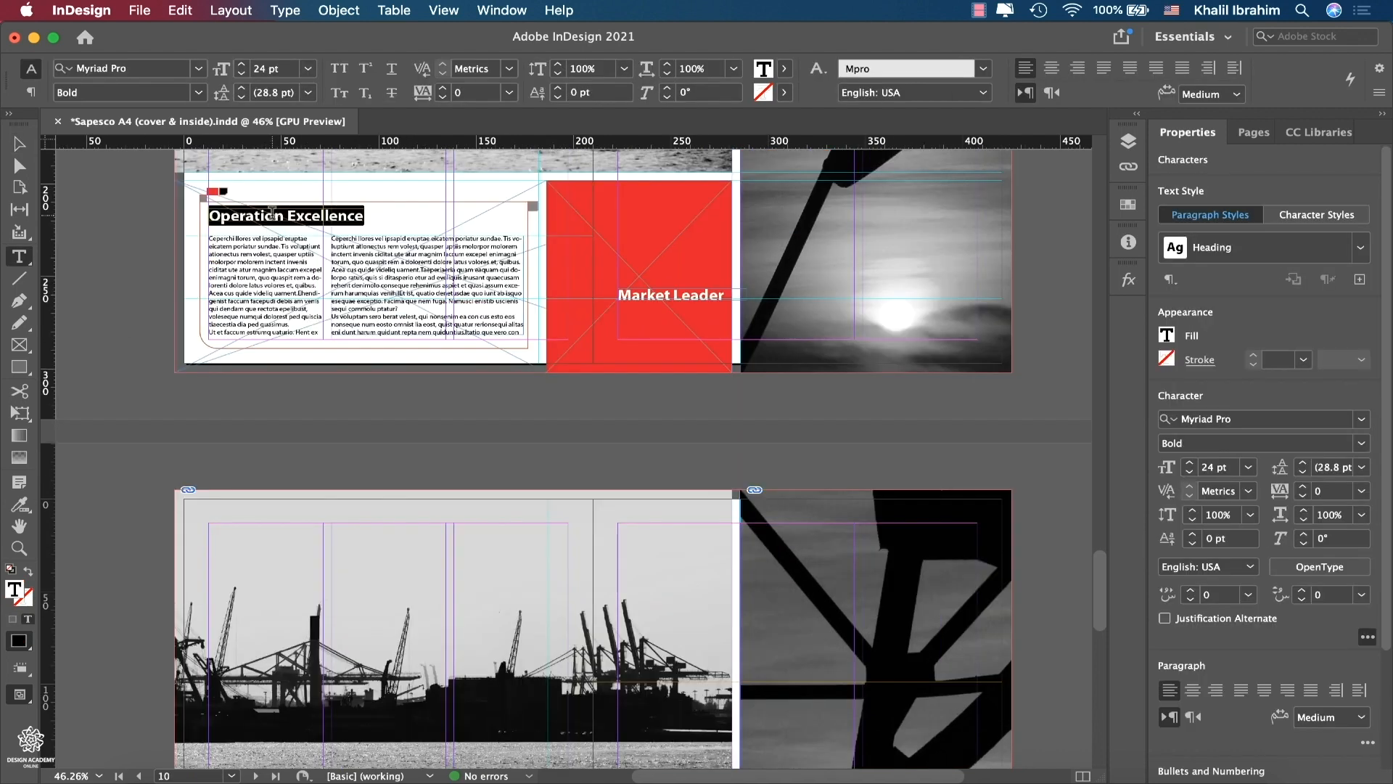
pyautogui.press('super+c')
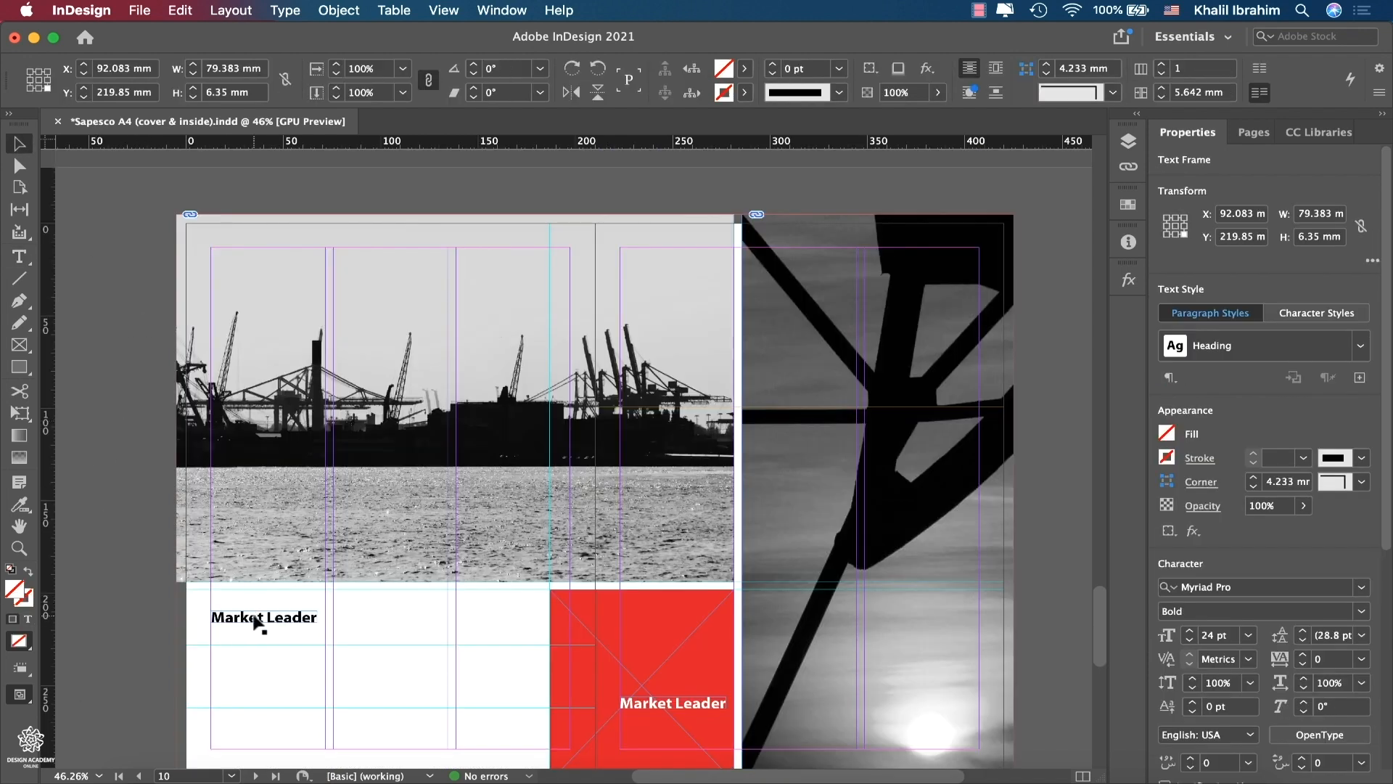
pyautogui.scroll(-2, 255, 625)
pyautogui.scroll(-3, 258, 624)
pyautogui.click(249, 521)
pyautogui.tripleClick(248, 521)
pyautogui.press('super+v')
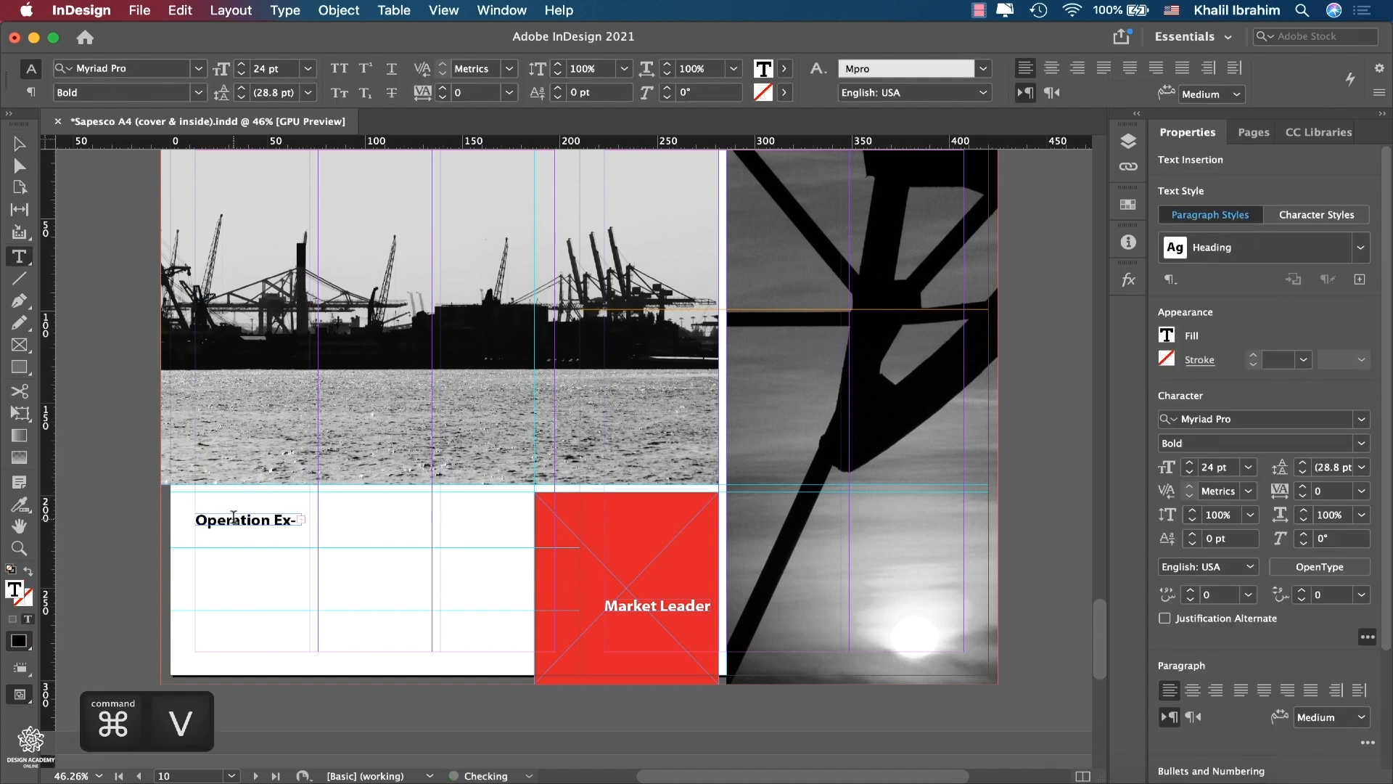
# - Widen the Operation Excellence text frame to about 79 mm, fitting the full heading on one line
pyautogui.click(18, 145)
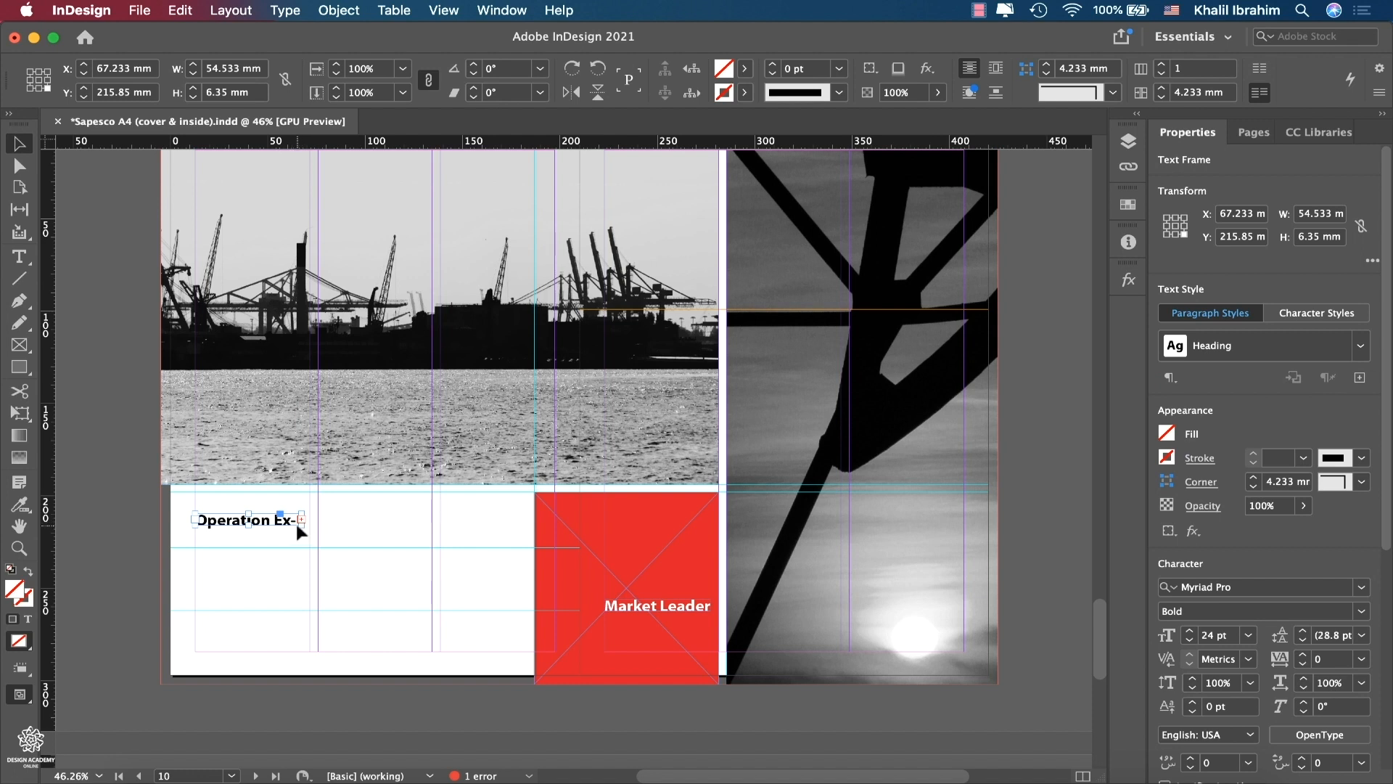
pyautogui.moveTo(248, 525); pyautogui.dragTo(384, 567)
pyautogui.doubleClick(380, 567)
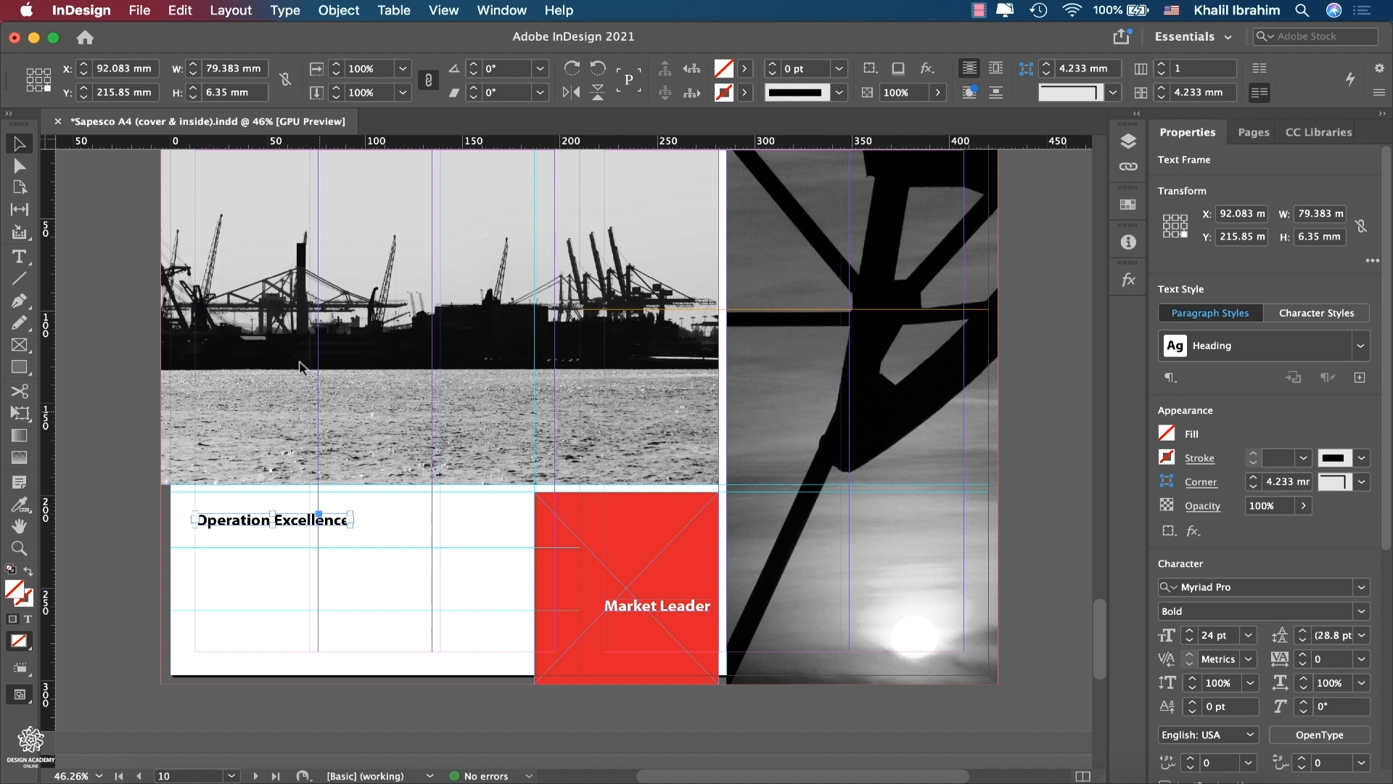
# - Place "Dummy body text for Sapesco brochure inside.docx" with import options shown, choosing to remove styles and formatting from text and tables
pyautogui.click(140, 10)
pyautogui.click(164, 247)
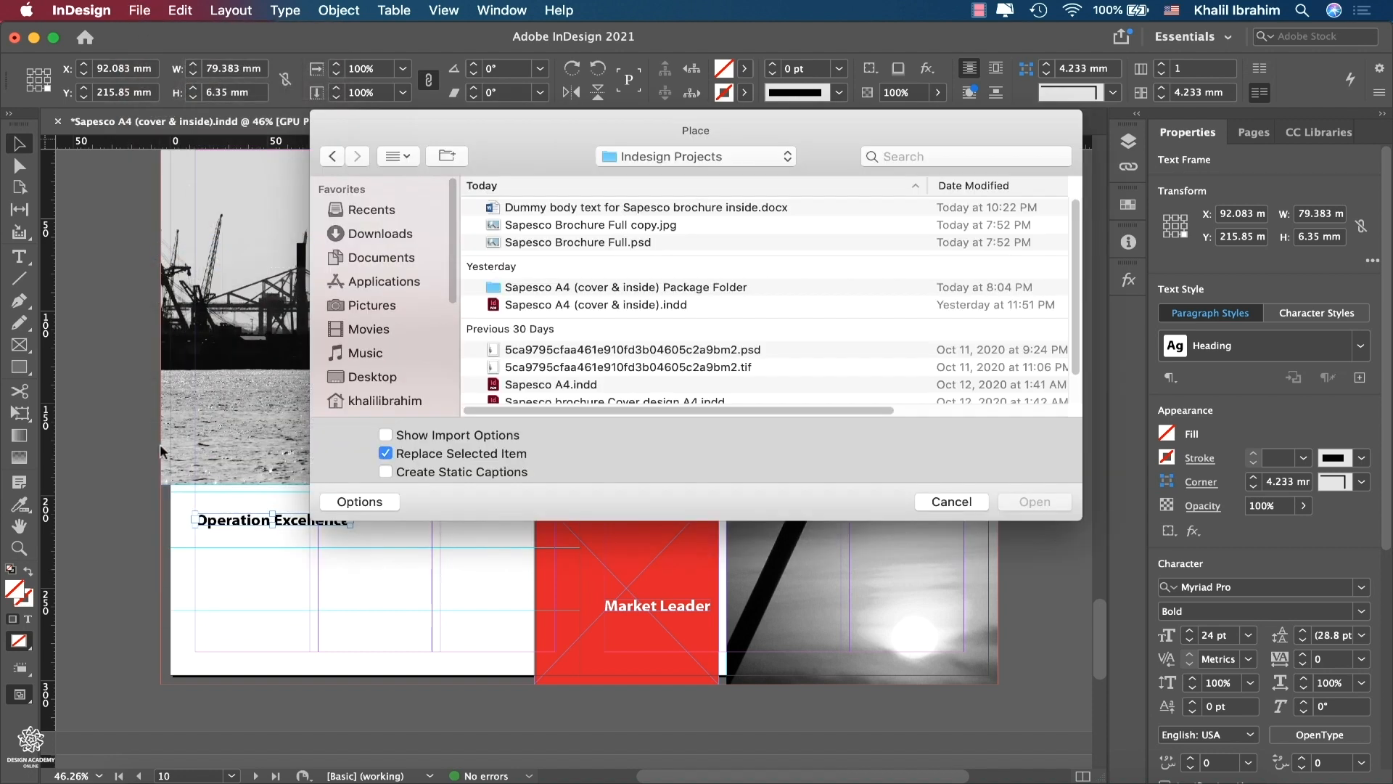
pyautogui.click(534, 212)
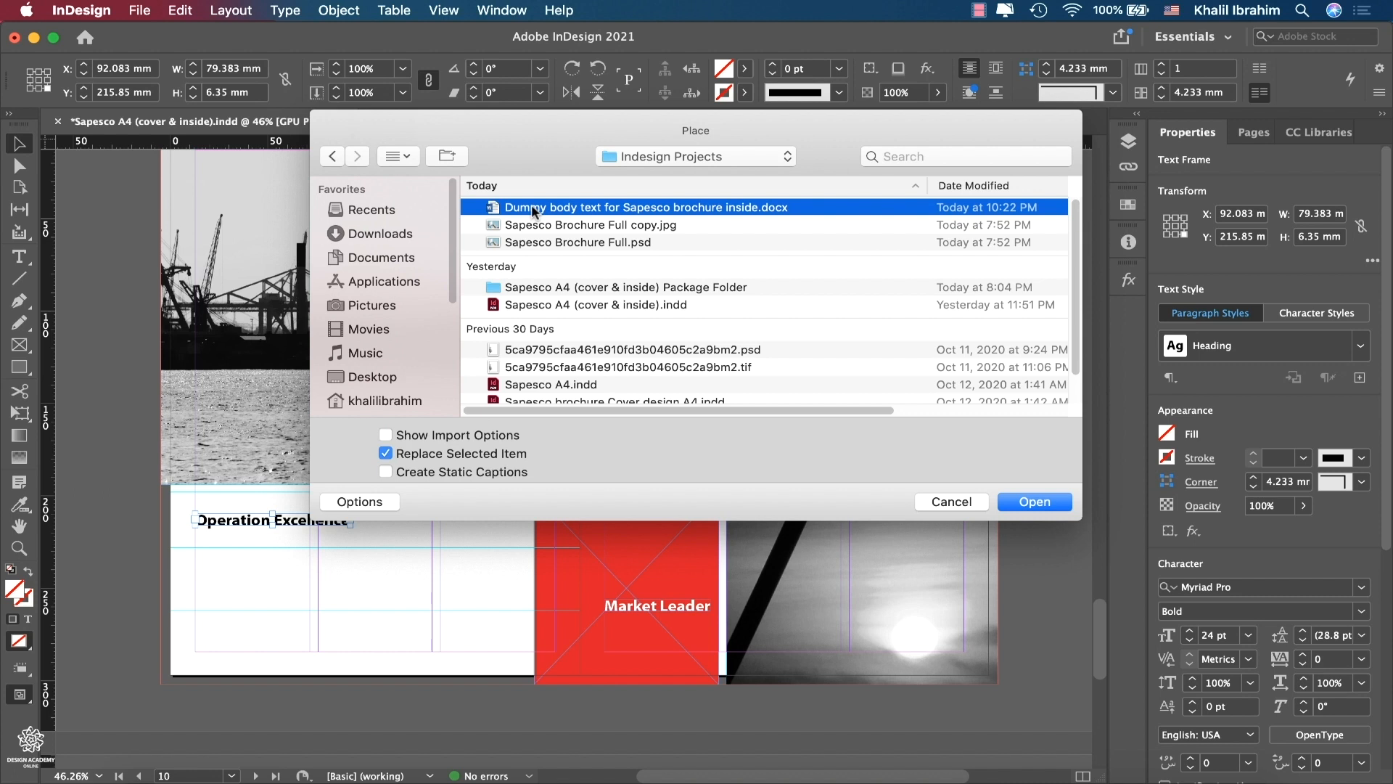
pyautogui.click(385, 435)
pyautogui.click(1049, 506)
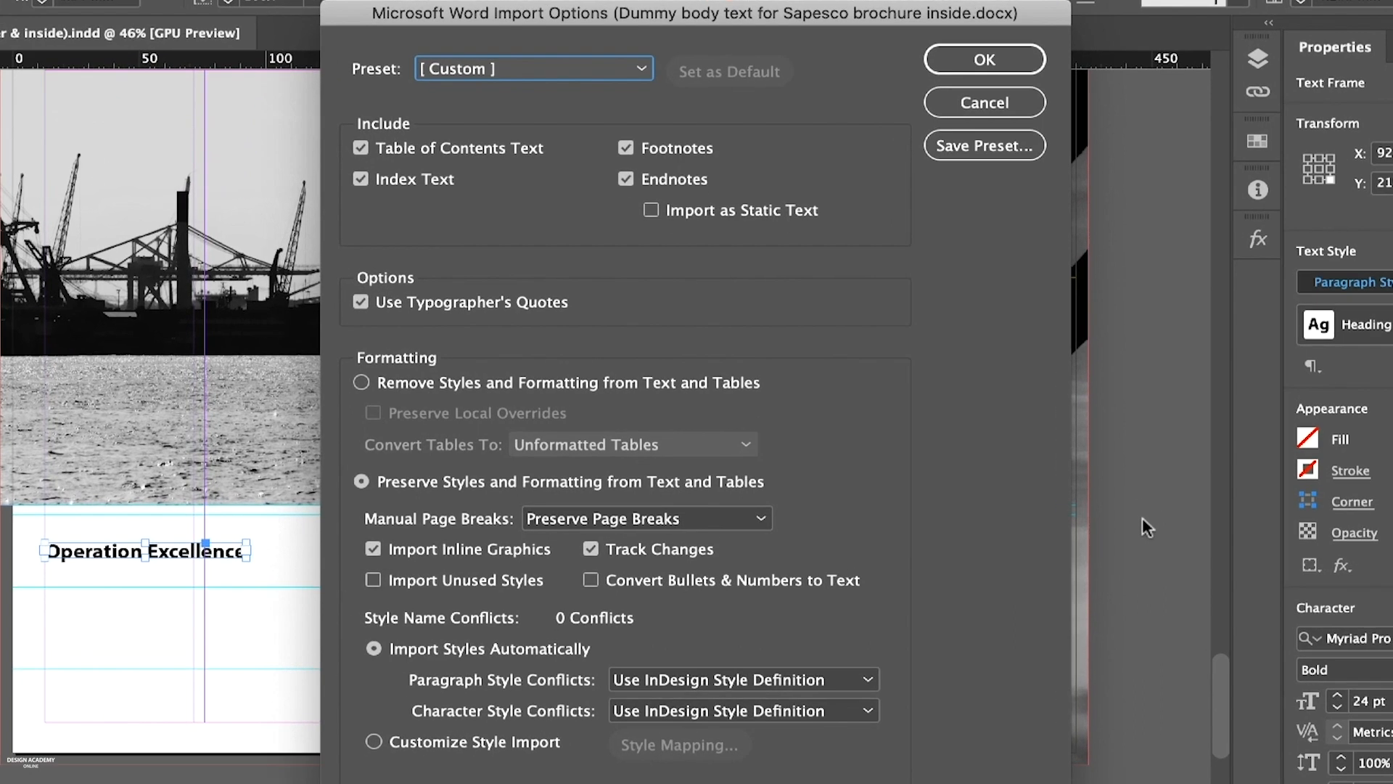
pyautogui.click(361, 382)
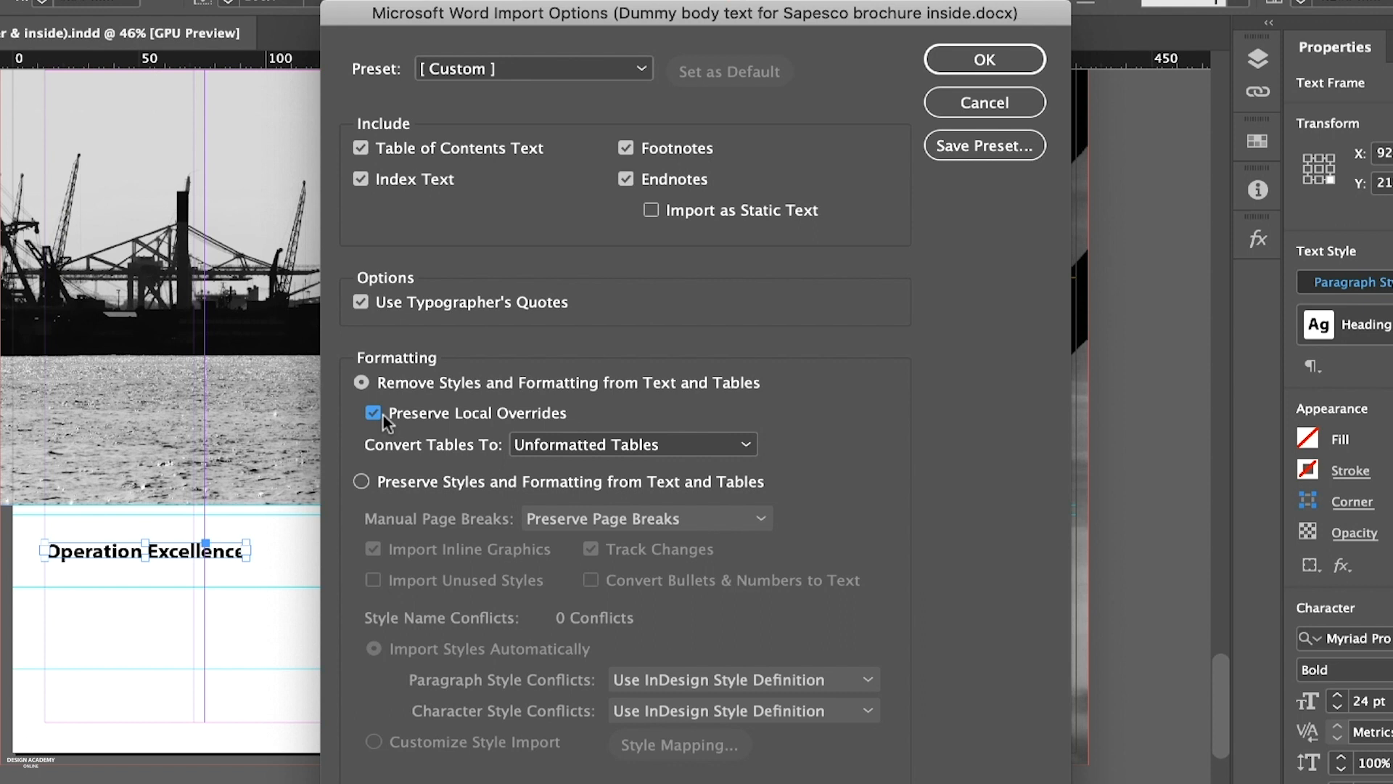
# - Import the Word text without its styles and place it in a new first-column frame below the Operation Excellence heading
pyautogui.click(1008, 58)
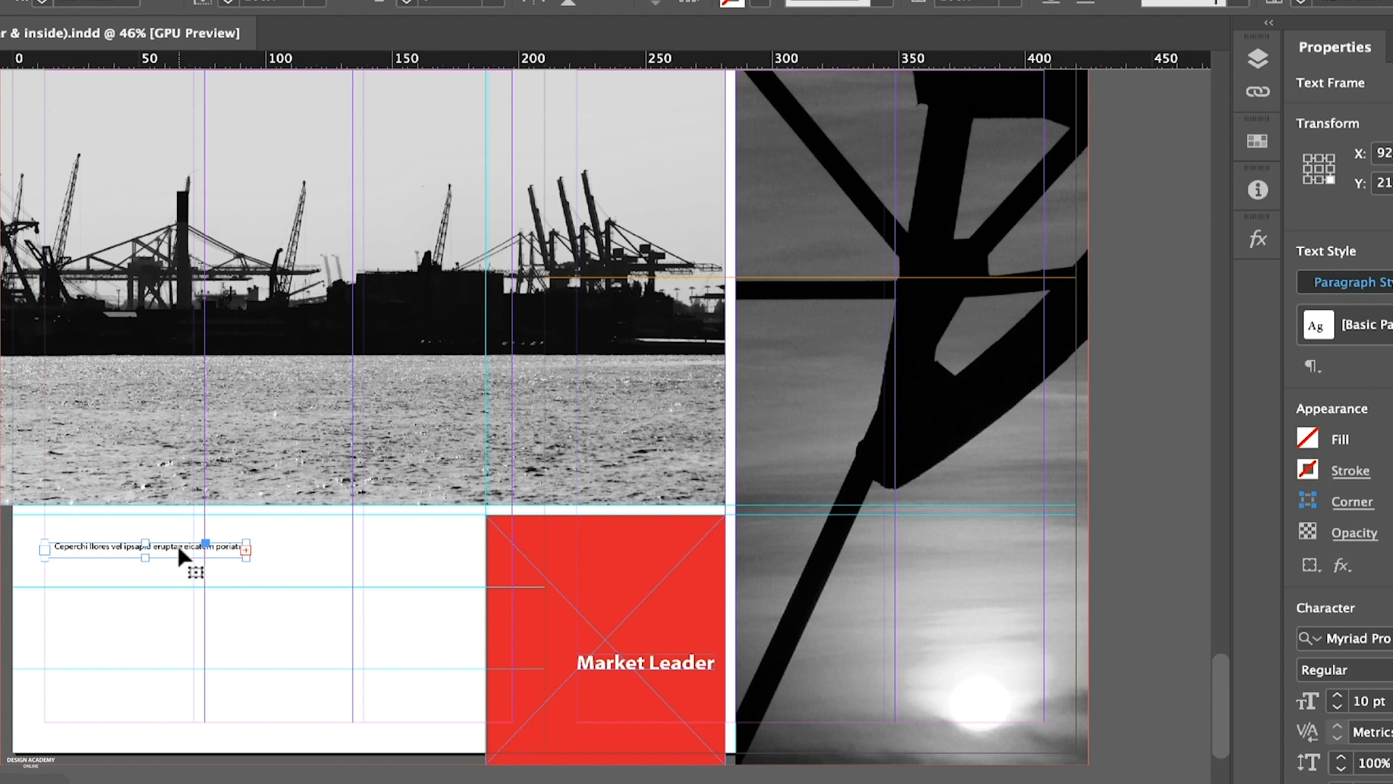
pyautogui.press('super+z')
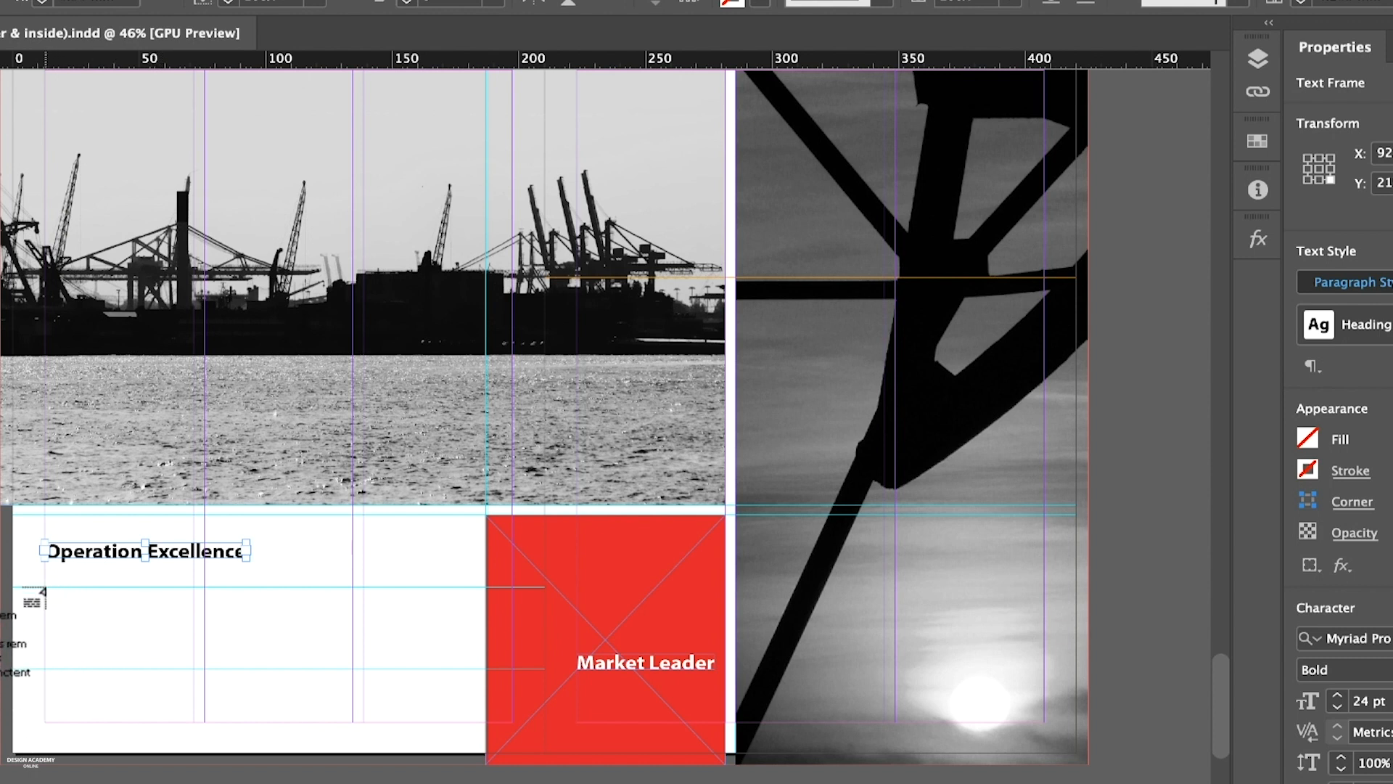
pyautogui.moveTo(43, 581); pyautogui.dragTo(193, 722)
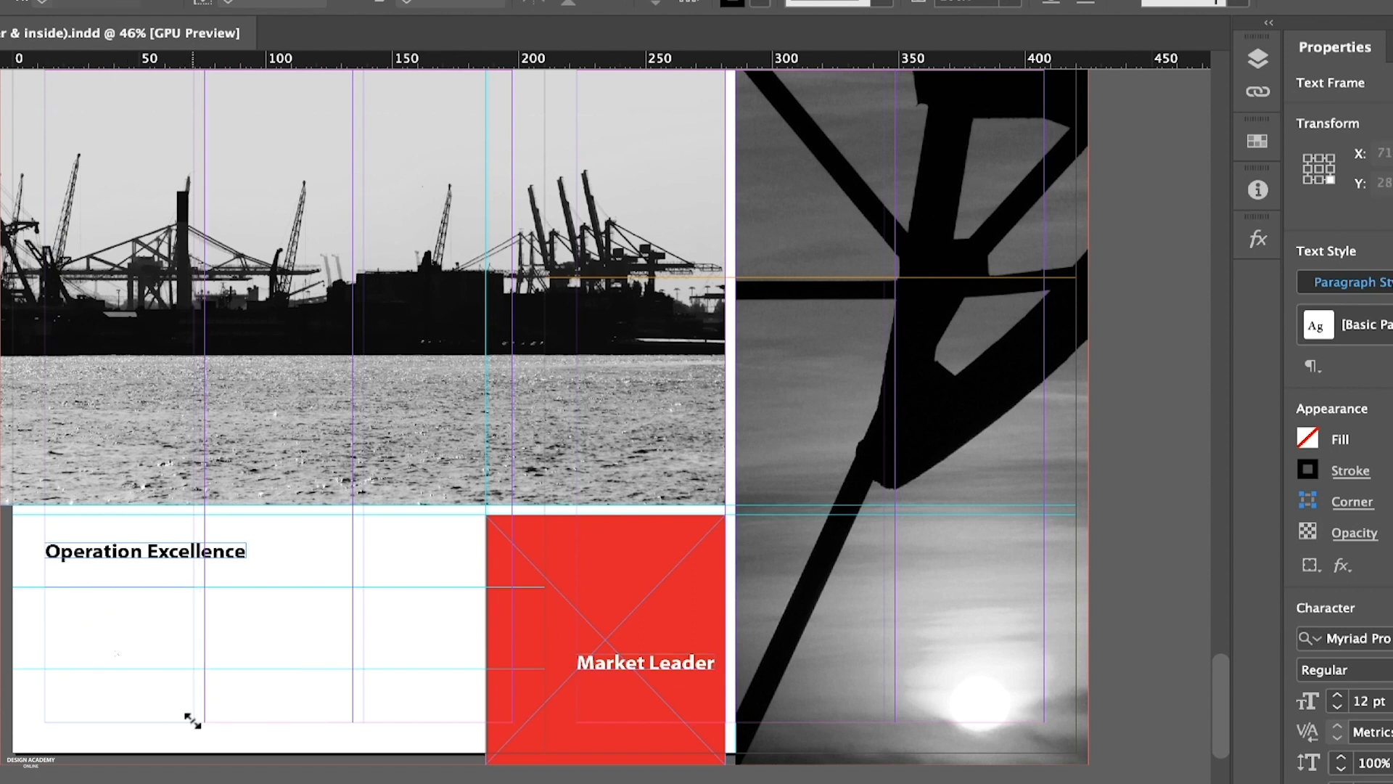
# - Left-align the imported body text in the first-column frame
pyautogui.scroll(6, 215, 619)
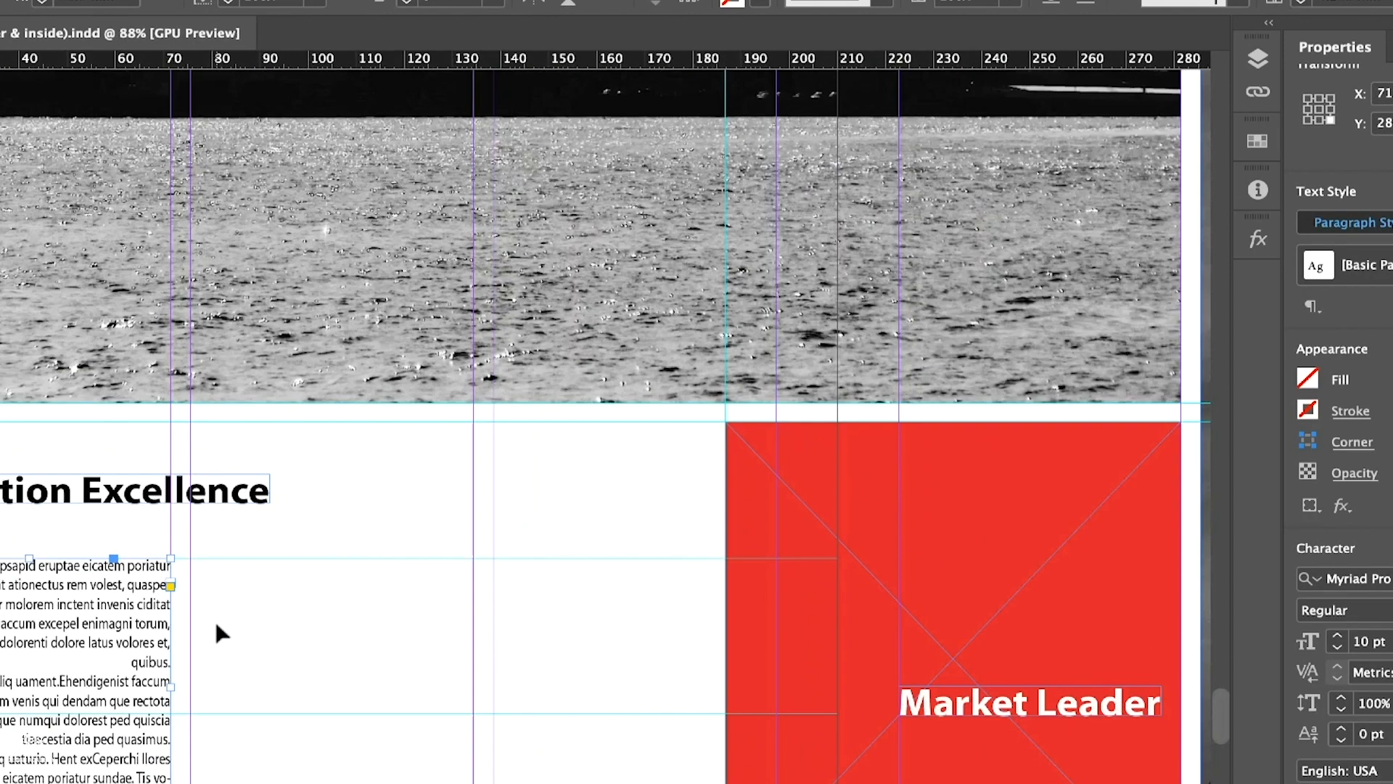
pyautogui.scroll(1, 215, 623)
pyautogui.hscroll(-4, 216, 623)
pyautogui.scroll(-2, 216, 622)
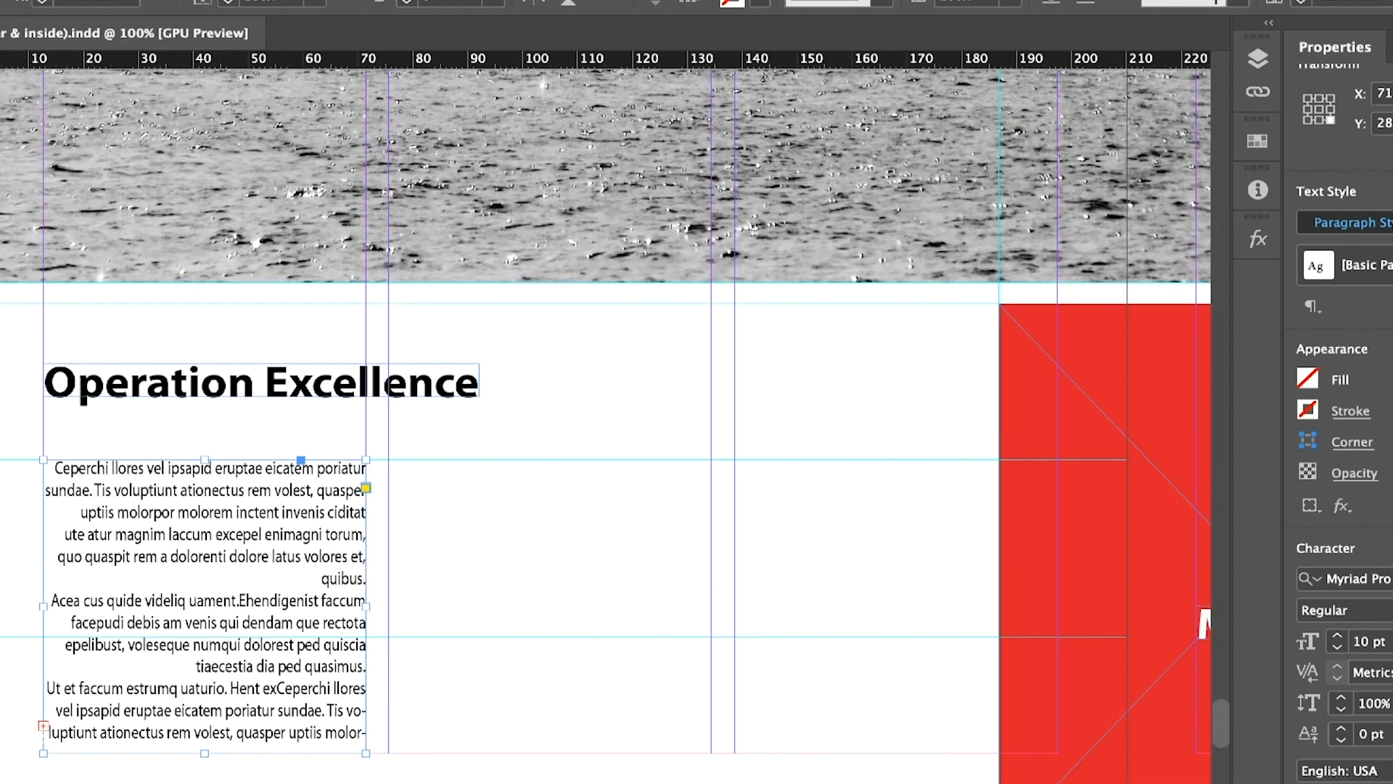
pyautogui.scroll(-5, 1339, 436)
pyautogui.click(1310, 543)
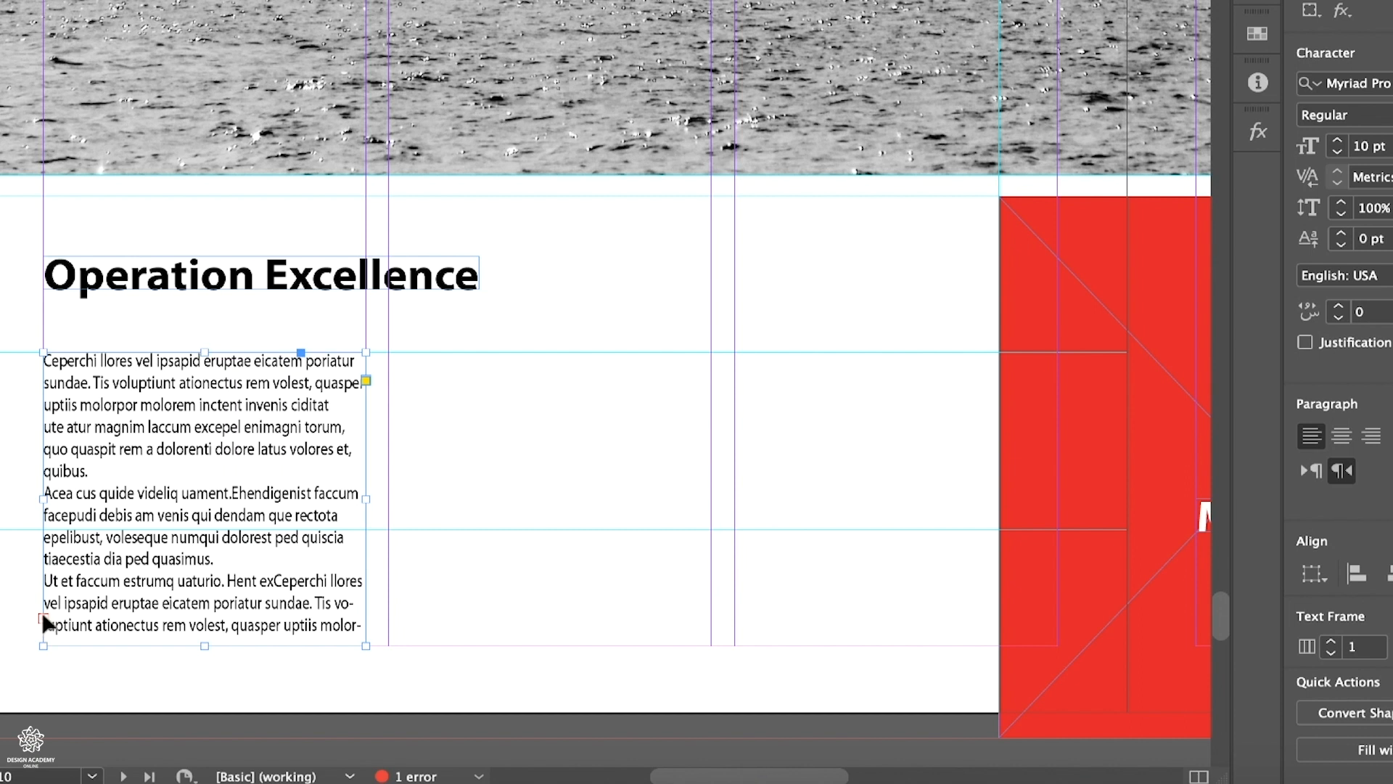
# - Flow the overset text into a second threaded frame beside the first, and shorten the first frame to about 45.5 mm high
pyautogui.click(43, 618)
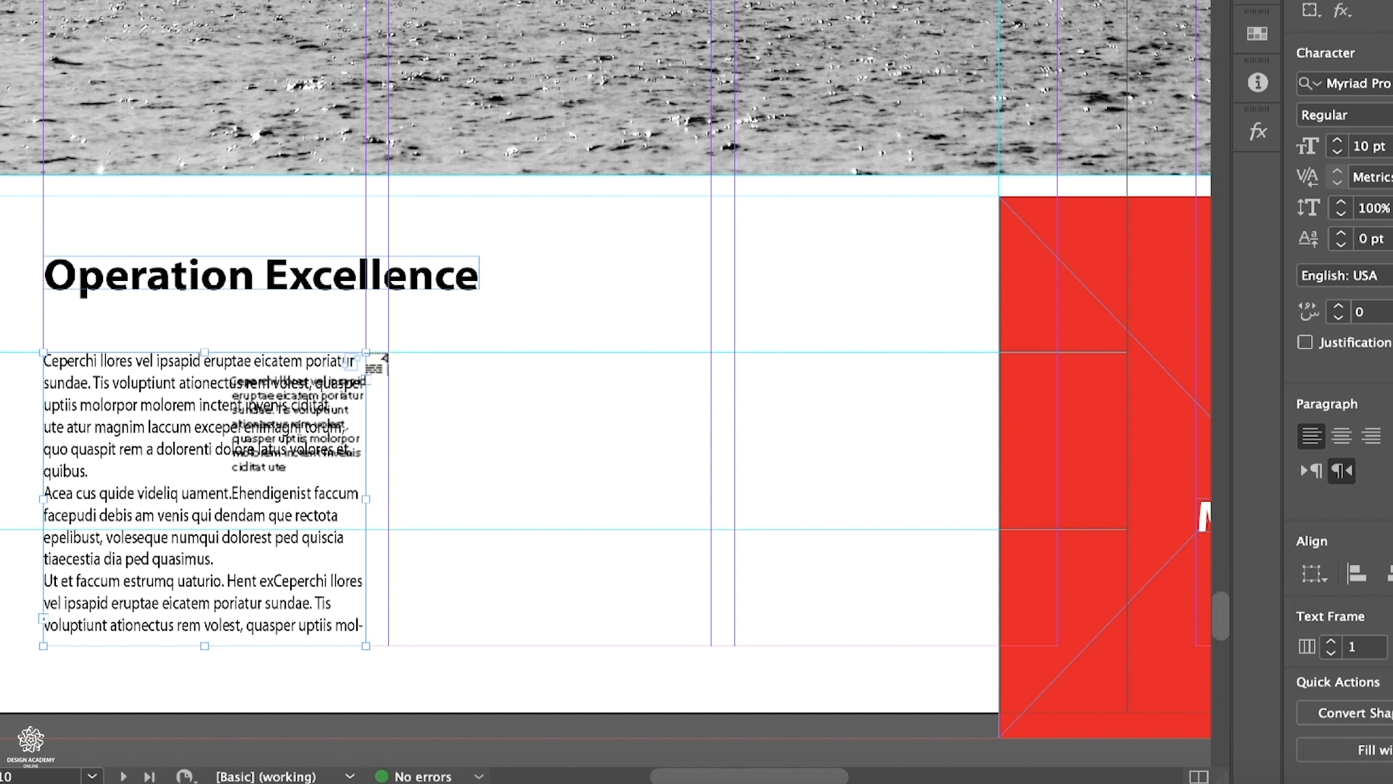
pyautogui.moveTo(389, 353); pyautogui.dragTo(941, 629)
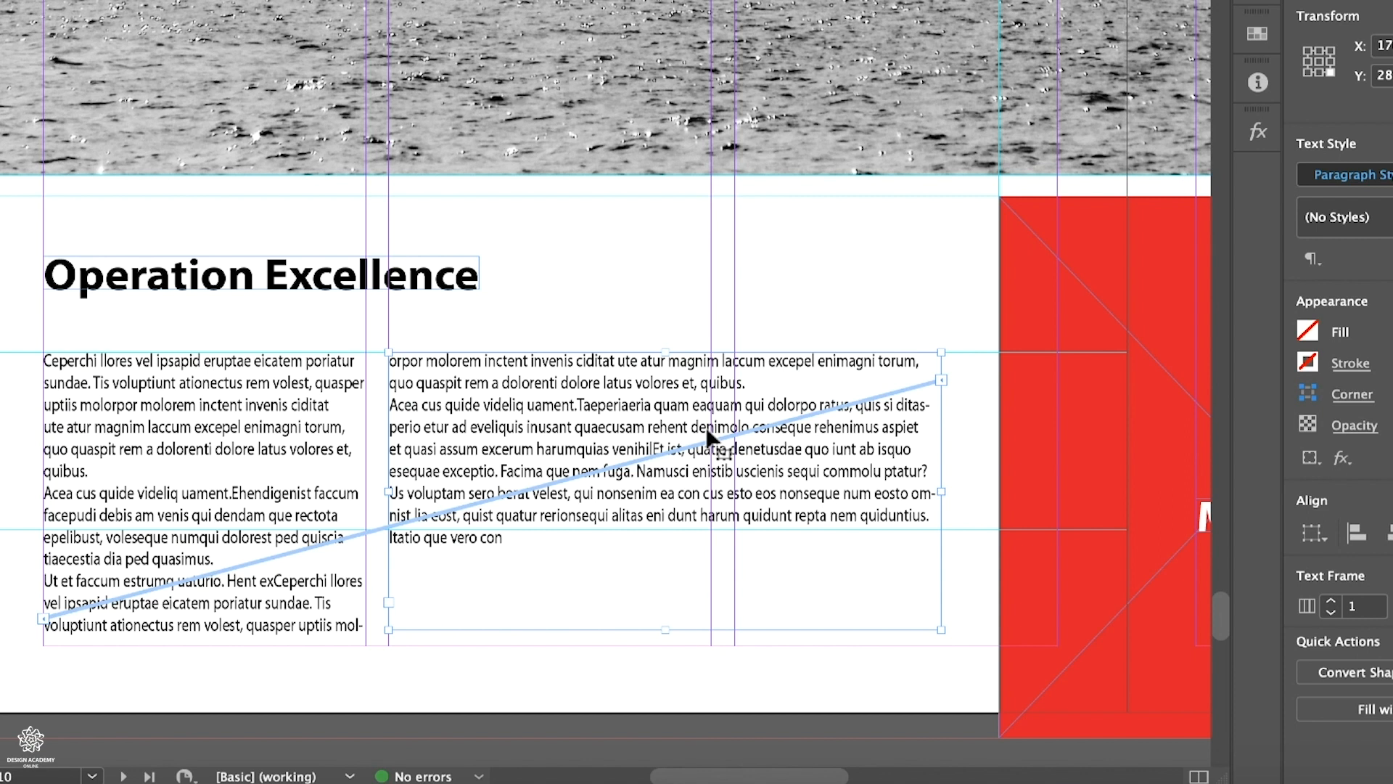
pyautogui.click(221, 628)
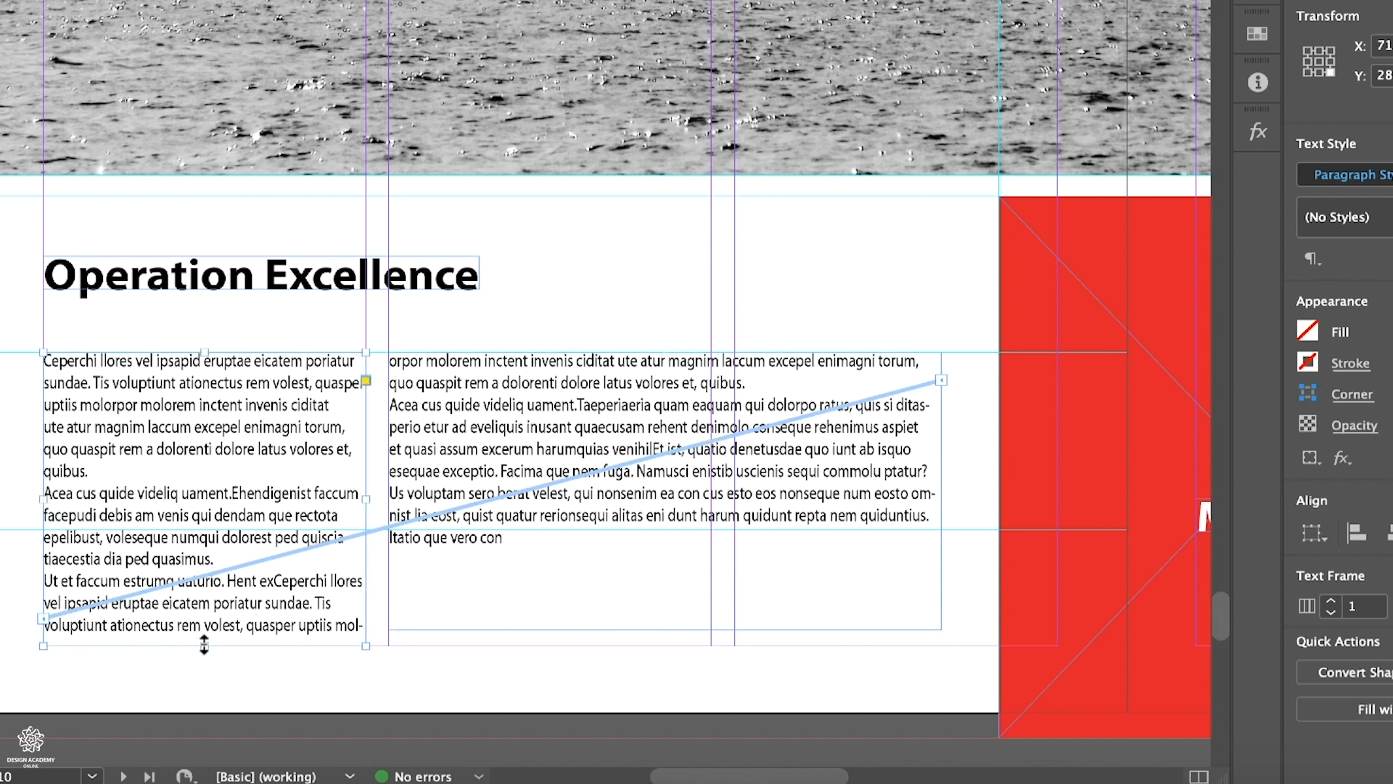
pyautogui.moveTo(204, 645); pyautogui.dragTo(217, 590)
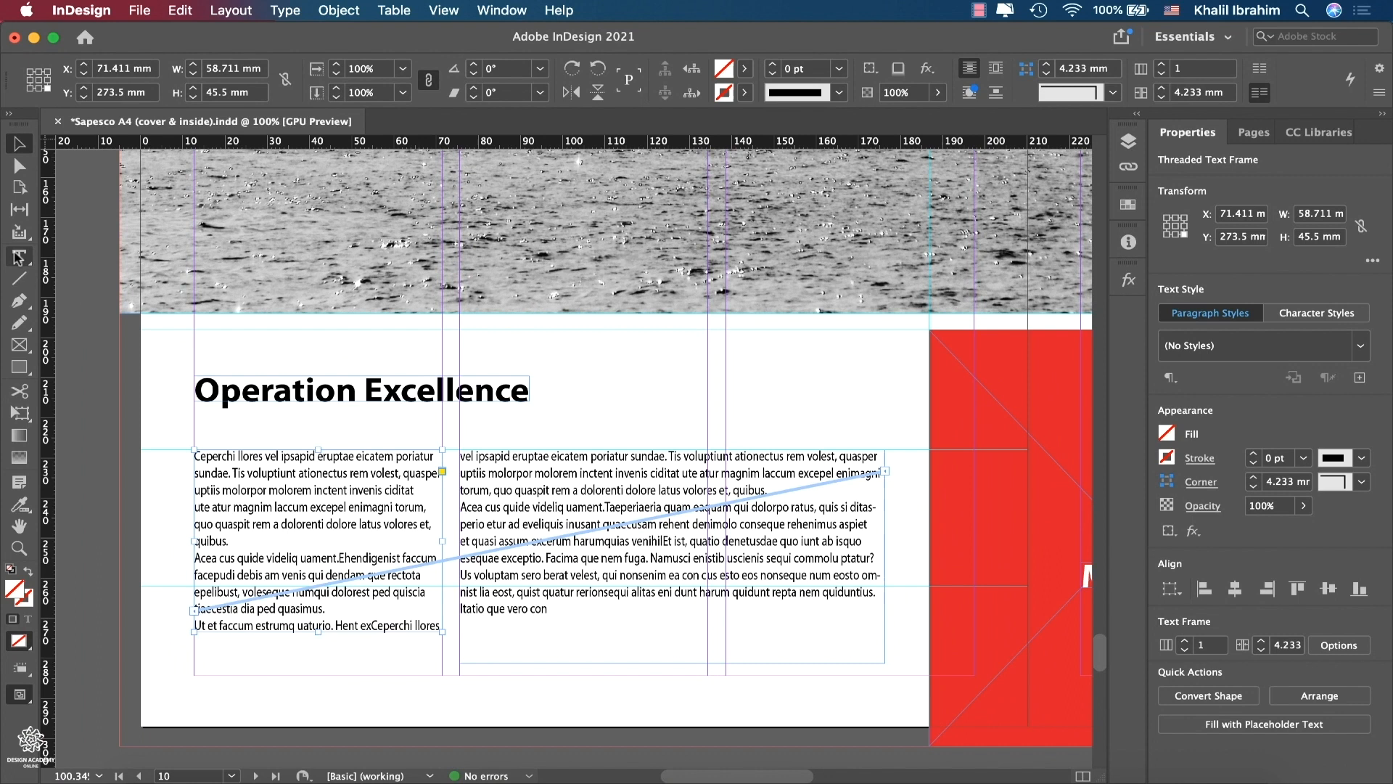
# - Apply the Body text paragraph style to all the text in both threaded frames
pyautogui.click(18, 257)
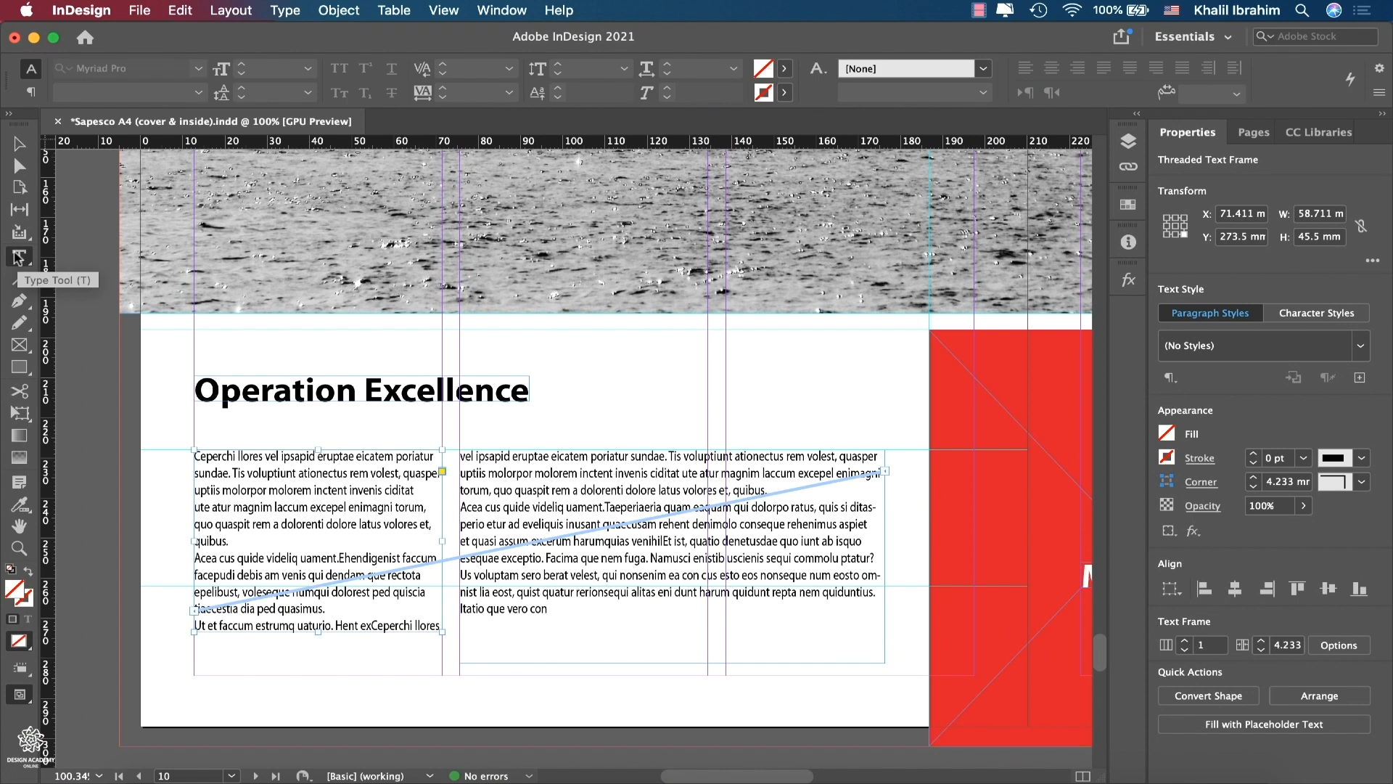
pyautogui.click(299, 492)
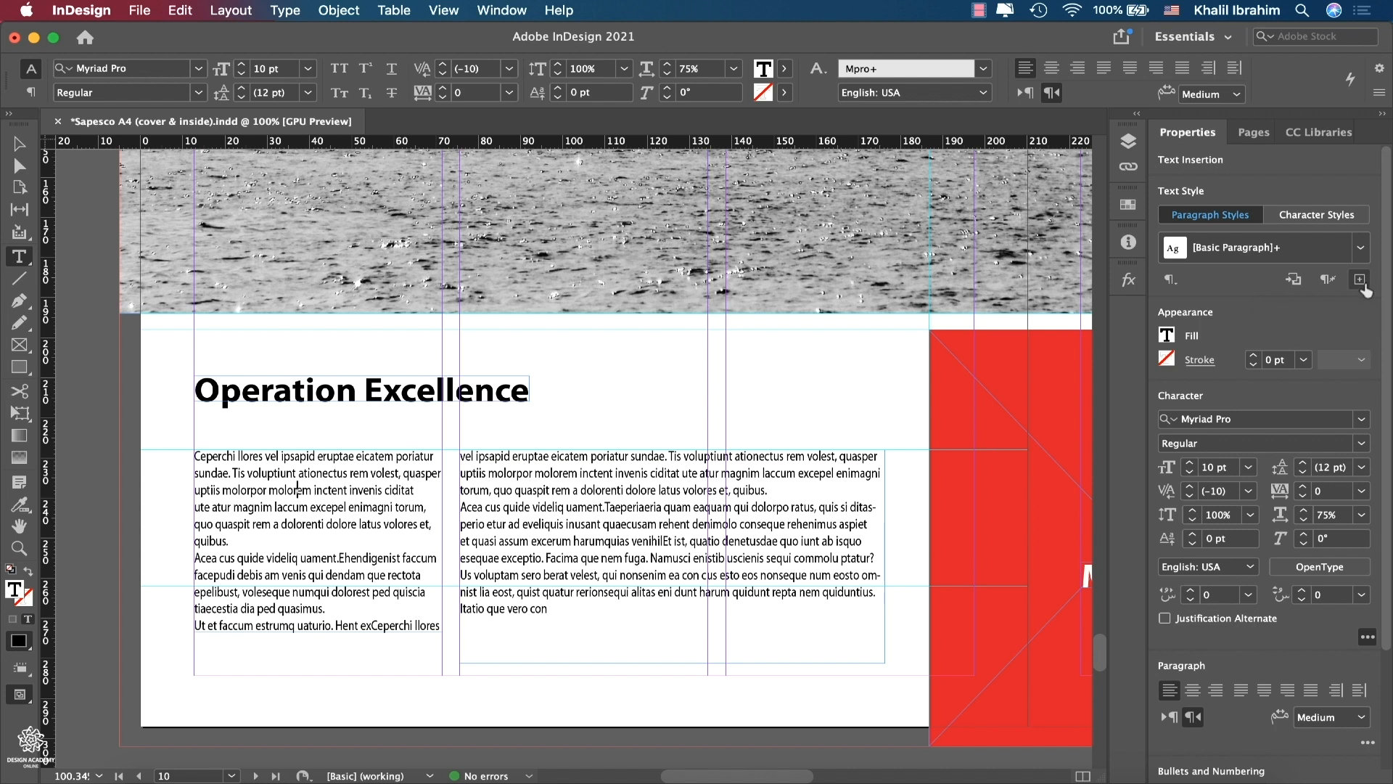
pyautogui.click(1361, 247)
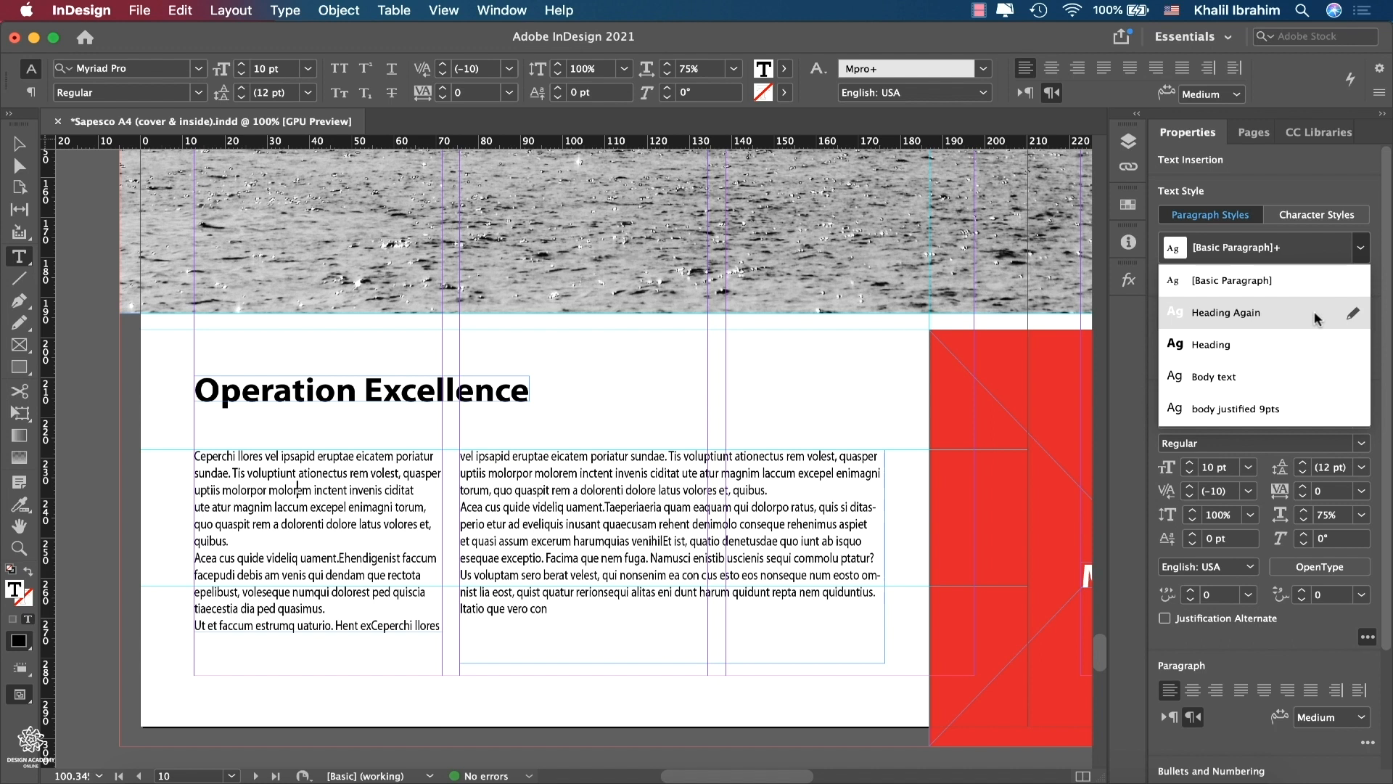
pyautogui.click(1261, 379)
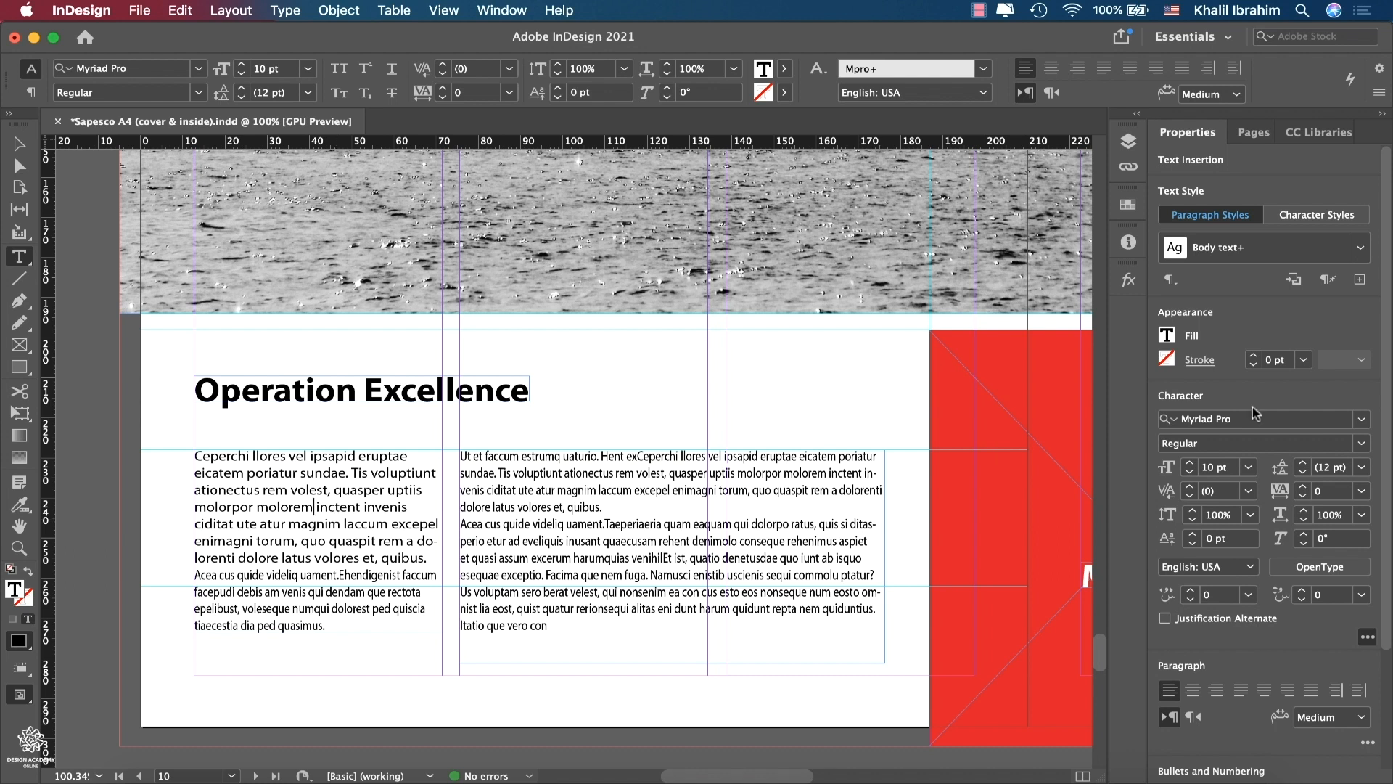
pyautogui.press('super+a')
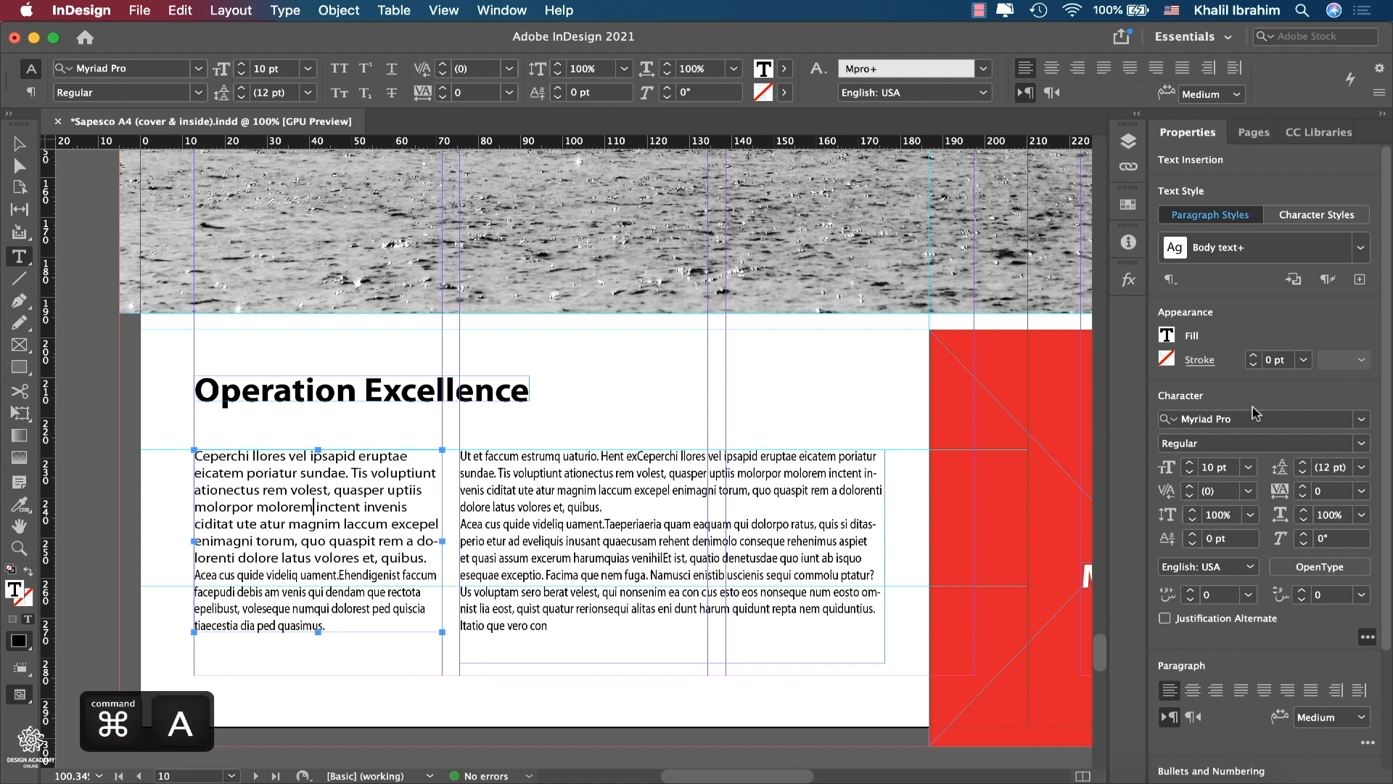
pyautogui.click(1362, 251)
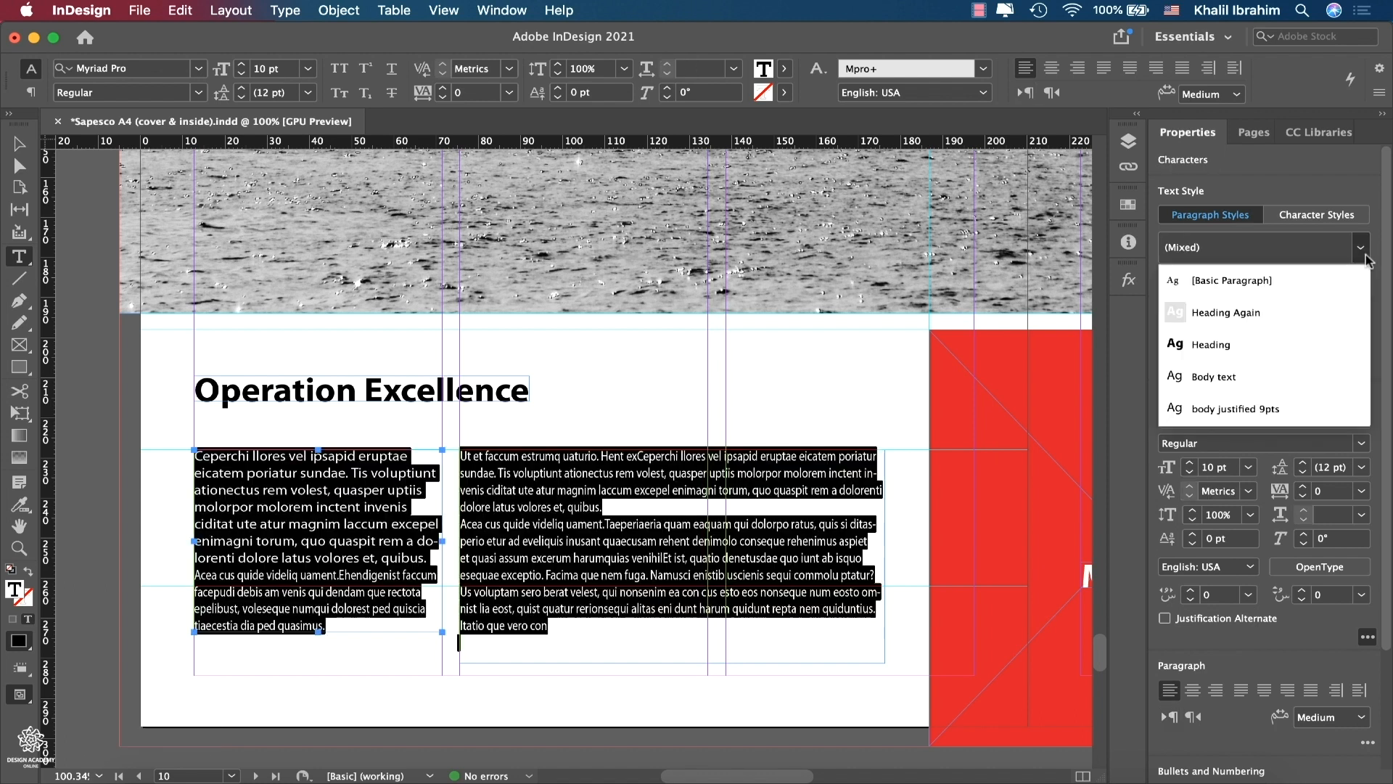
pyautogui.click(1212, 376)
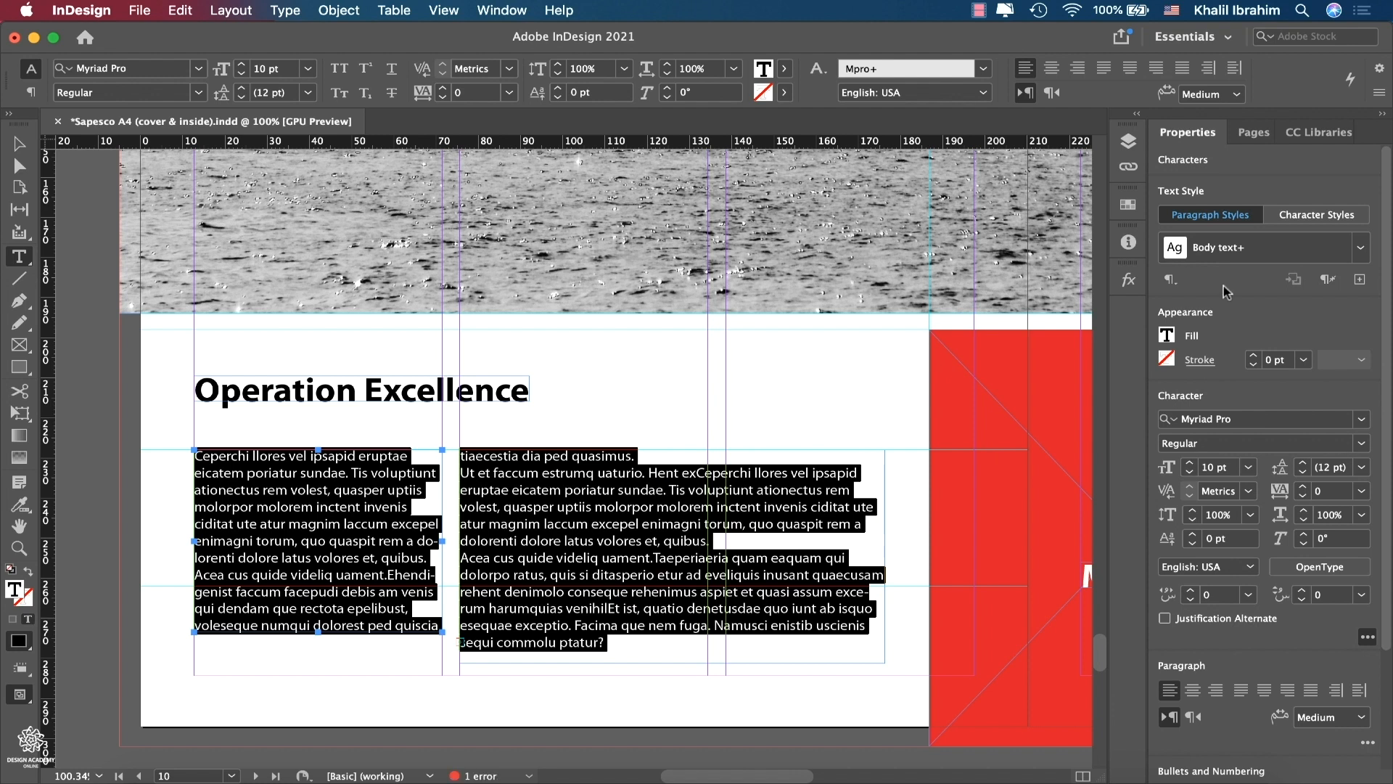
# - Edit the Body text paragraph style with preview on, setting its first line indent to 3 mm
pyautogui.click(1360, 247)
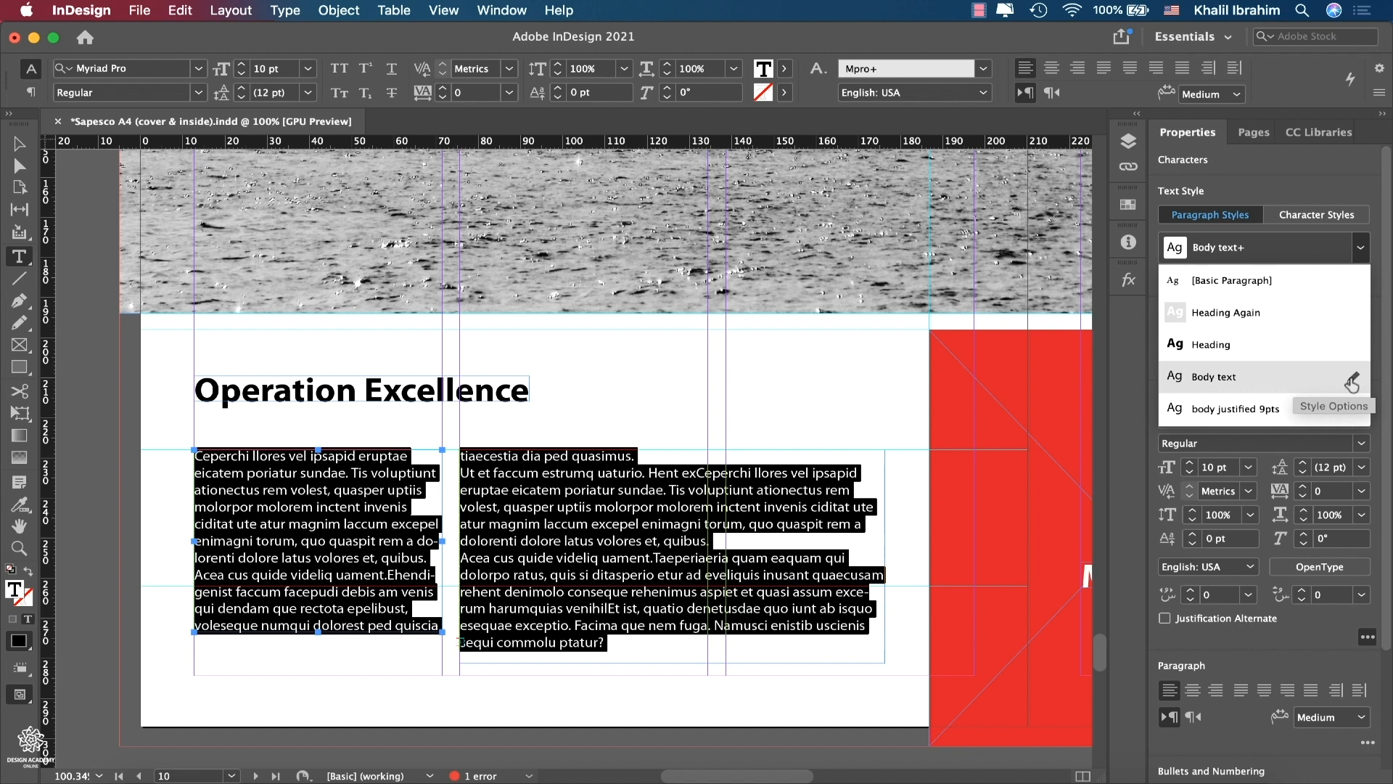
pyautogui.click(1351, 380)
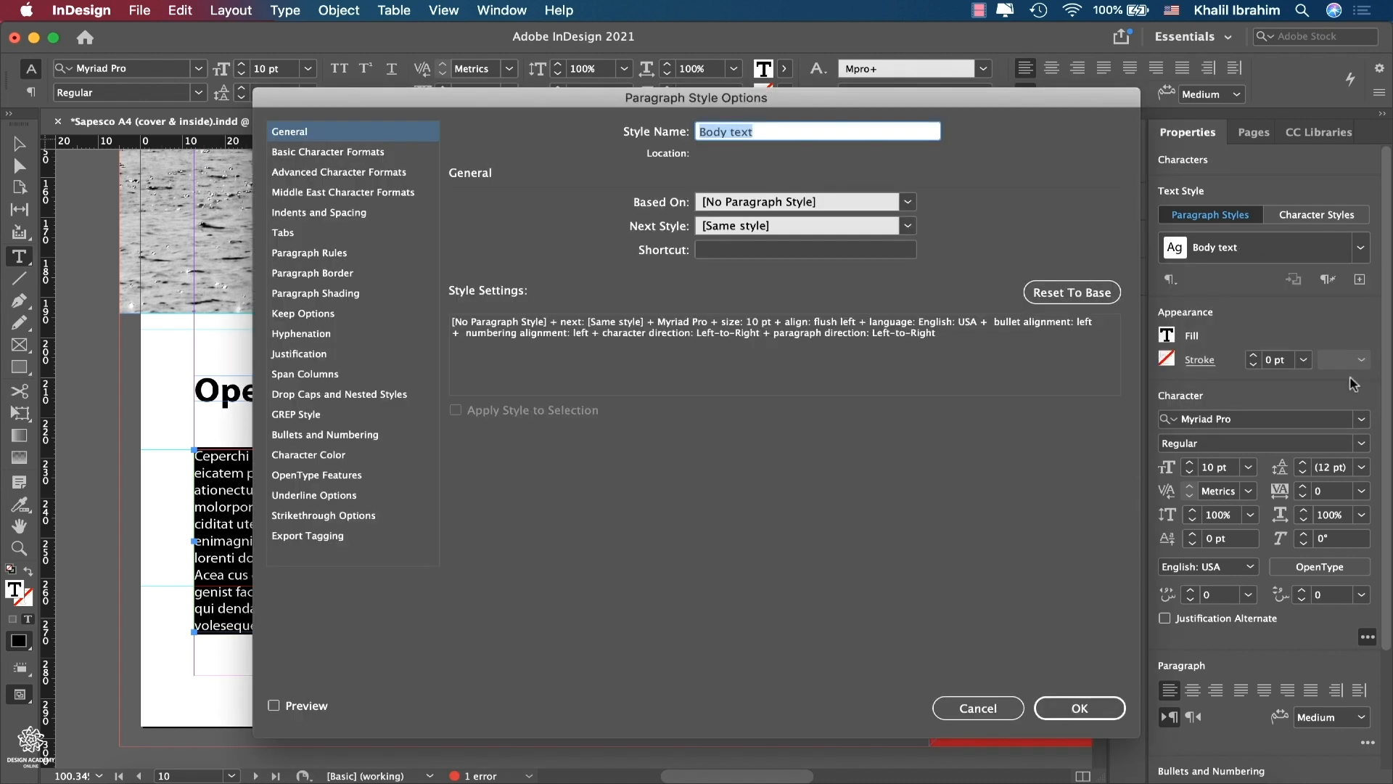
pyautogui.moveTo(410, 97); pyautogui.dragTo(548, 143)
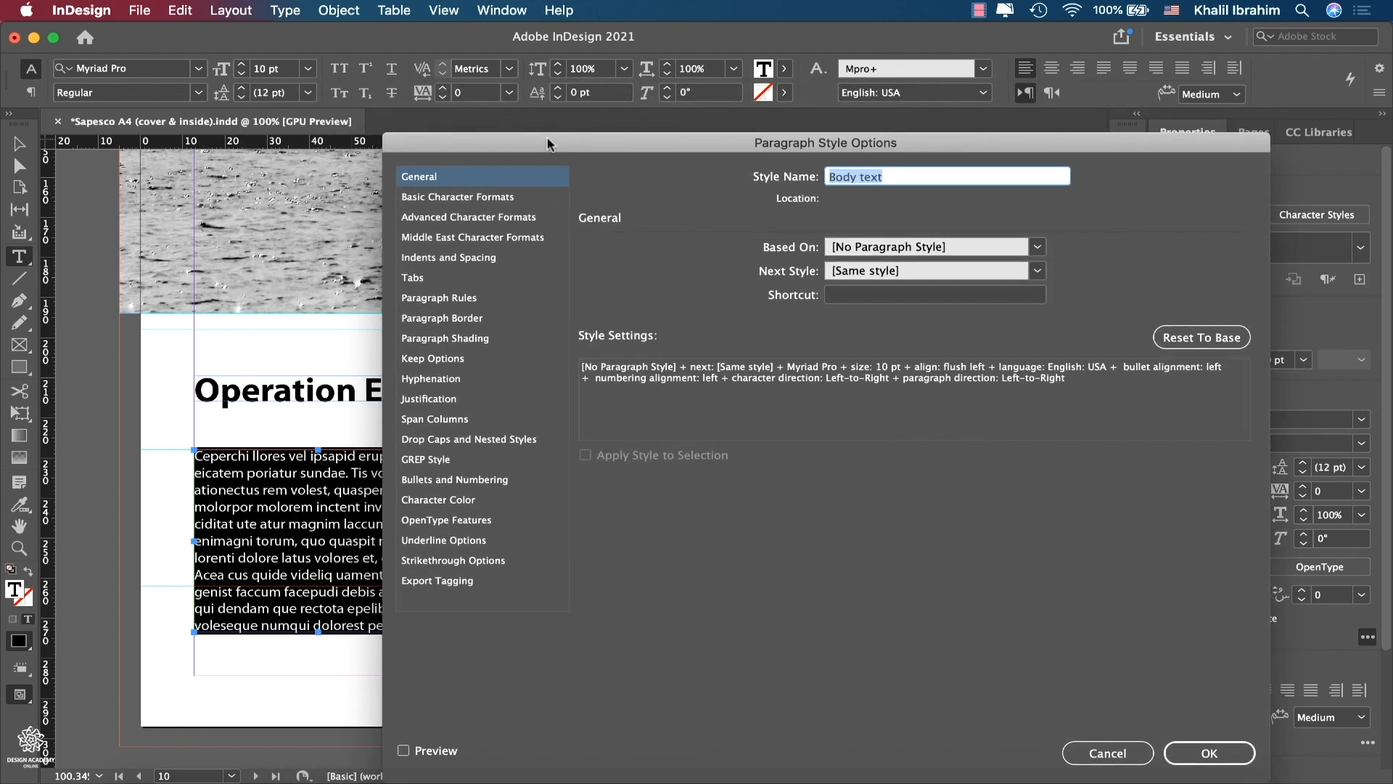
pyautogui.click(447, 257)
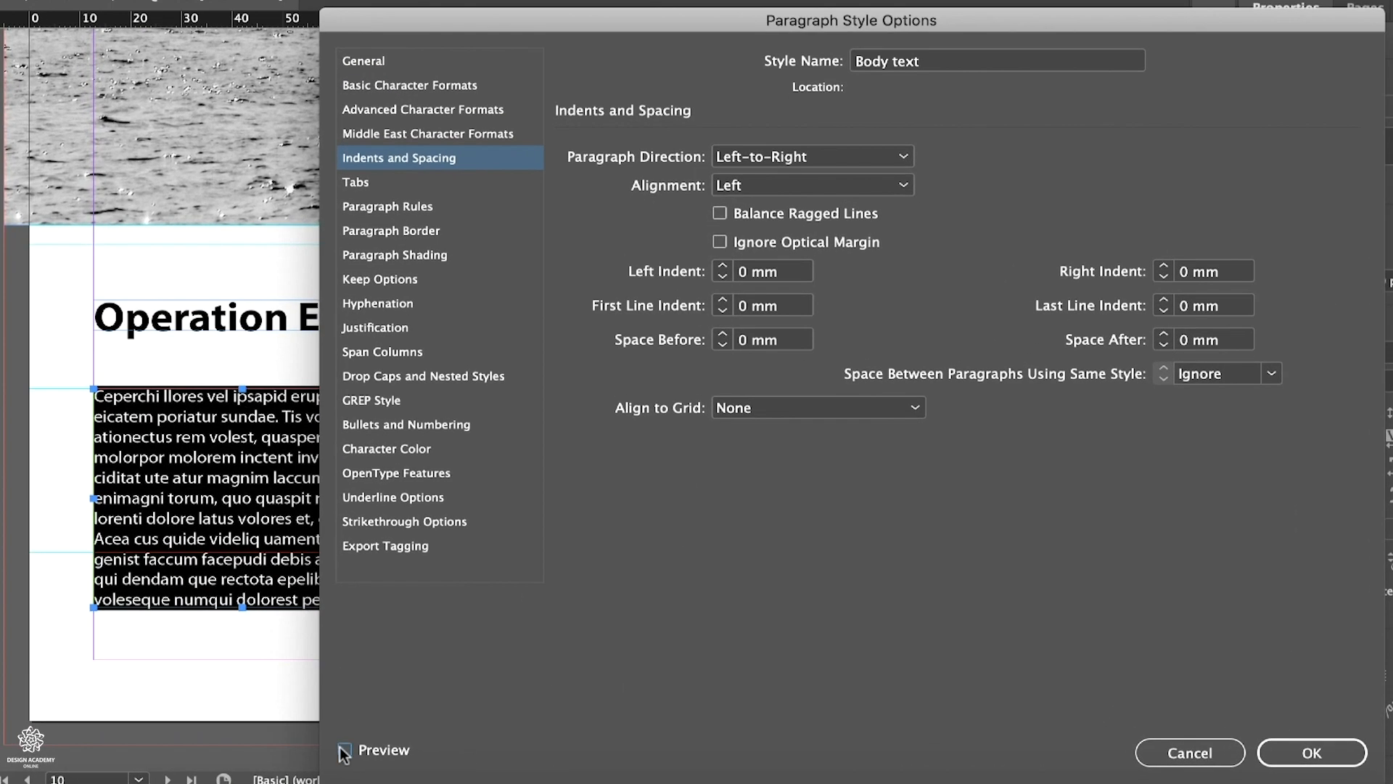
pyautogui.click(403, 751)
pyautogui.click(722, 300)
pyautogui.click(722, 301)
pyautogui.click(723, 300)
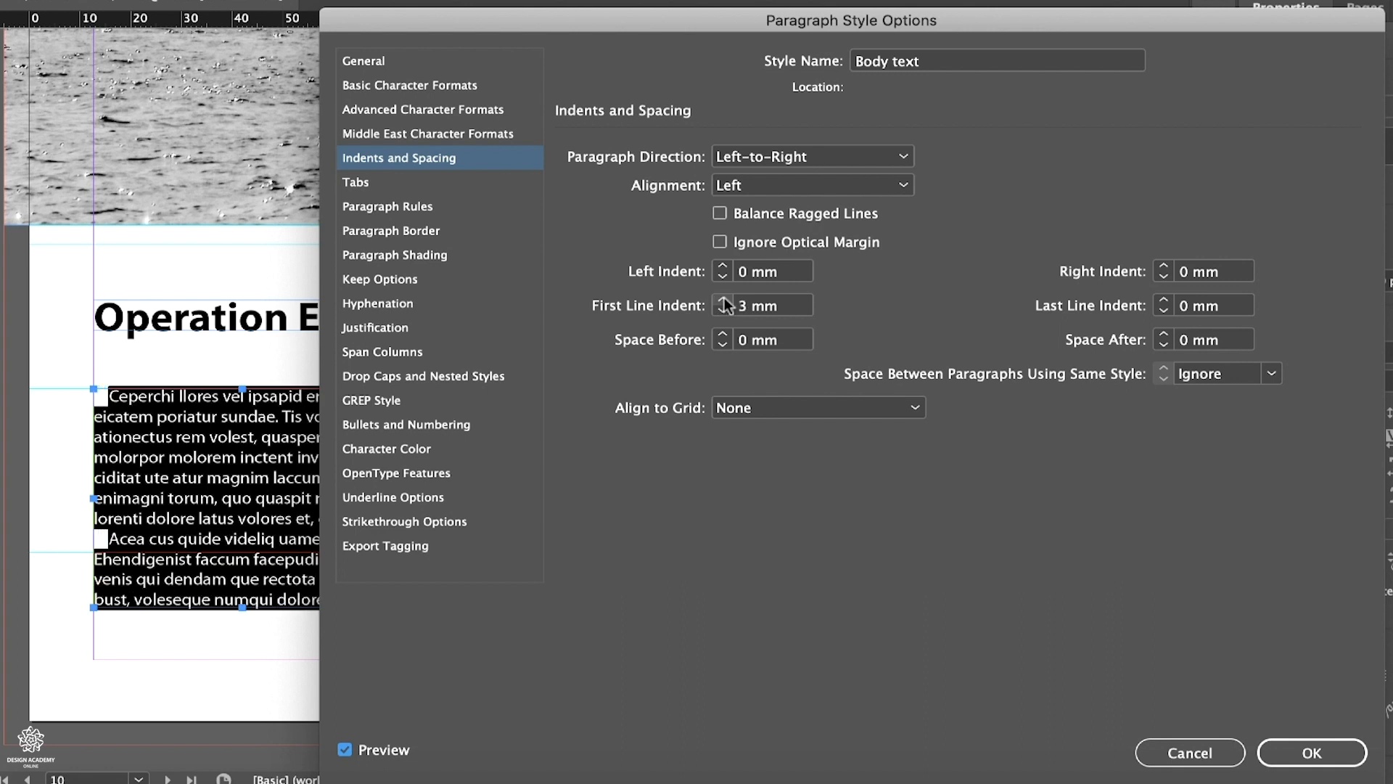
# - Set the Body text style's space after to 3 mm and accept the style changes
pyautogui.click(1162, 335)
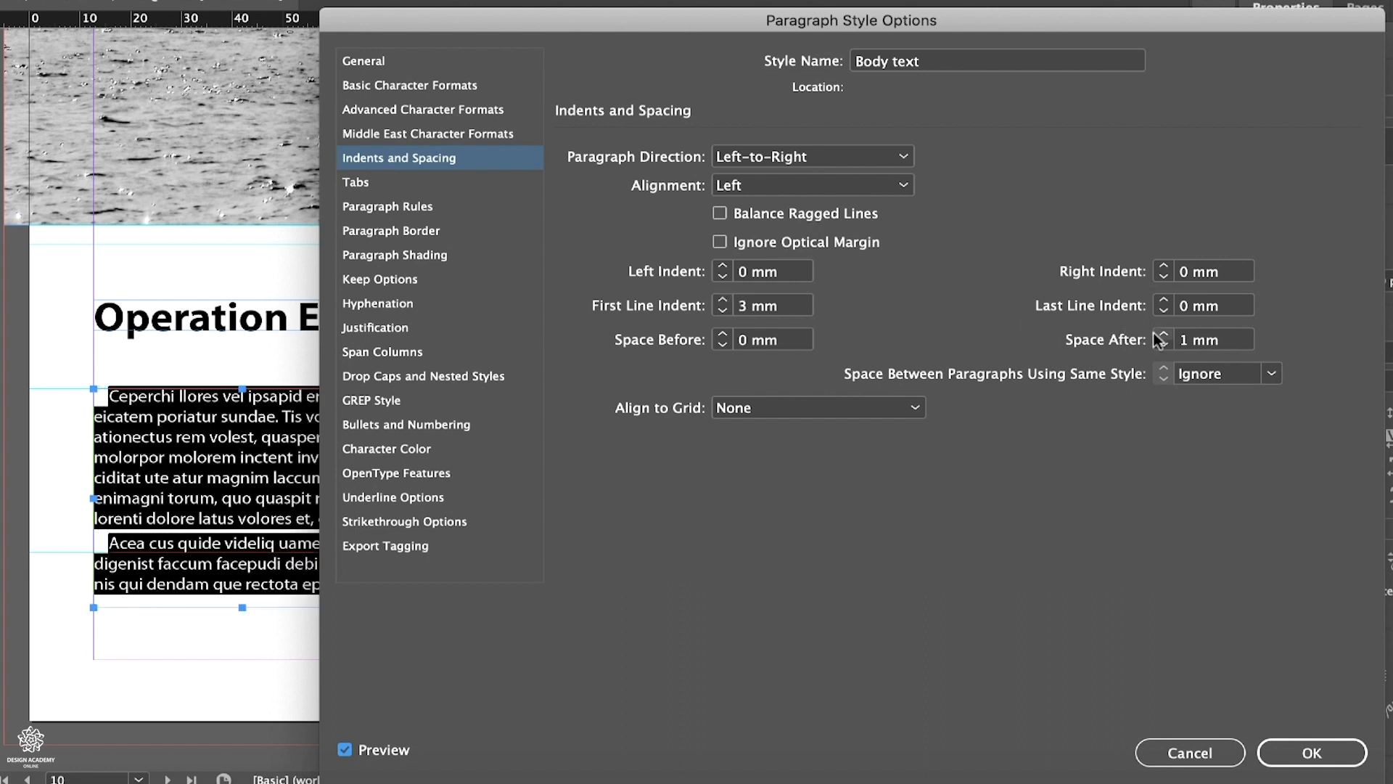
pyautogui.click(1162, 334)
pyautogui.click(1162, 334)
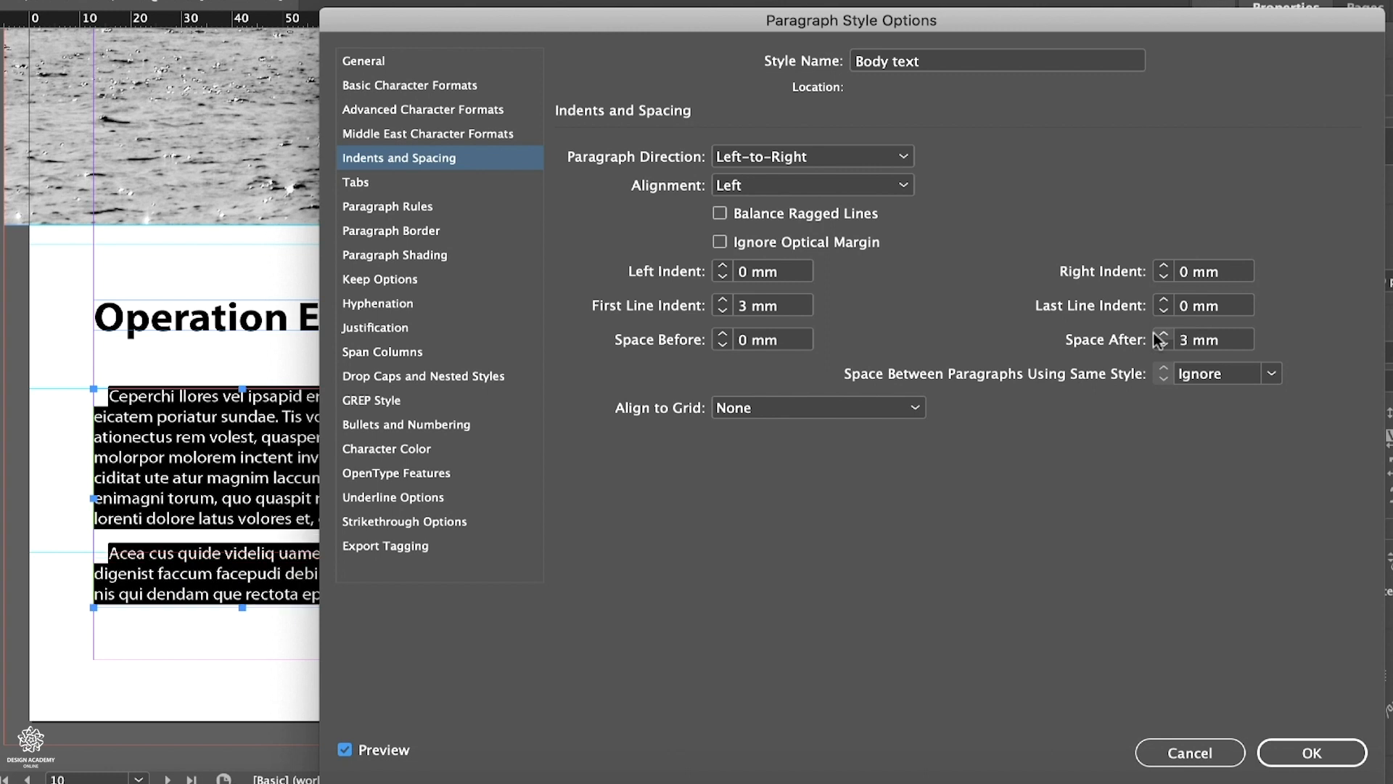
pyautogui.click(1334, 754)
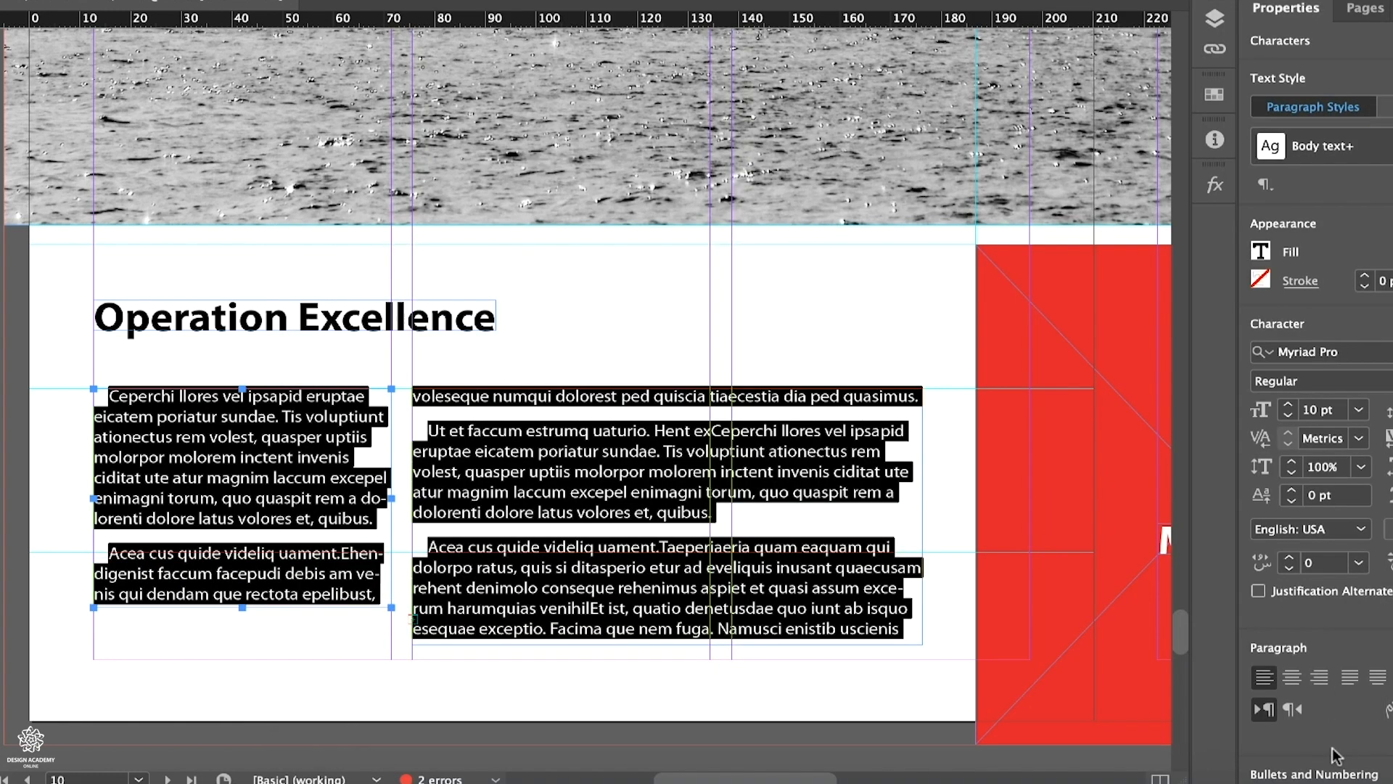
# - Extend both body text frames down to the bottom margin, and widen the second to about 106 mm
pyautogui.press('Escape')
pyautogui.click(227, 612)
pyautogui.moveTo(241, 608); pyautogui.dragTo(241, 628)
pyautogui.click(624, 608)
pyautogui.moveTo(669, 617); pyautogui.dragTo(669, 629)
pyautogui.moveTo(669, 630); pyautogui.dragTo(669, 629)
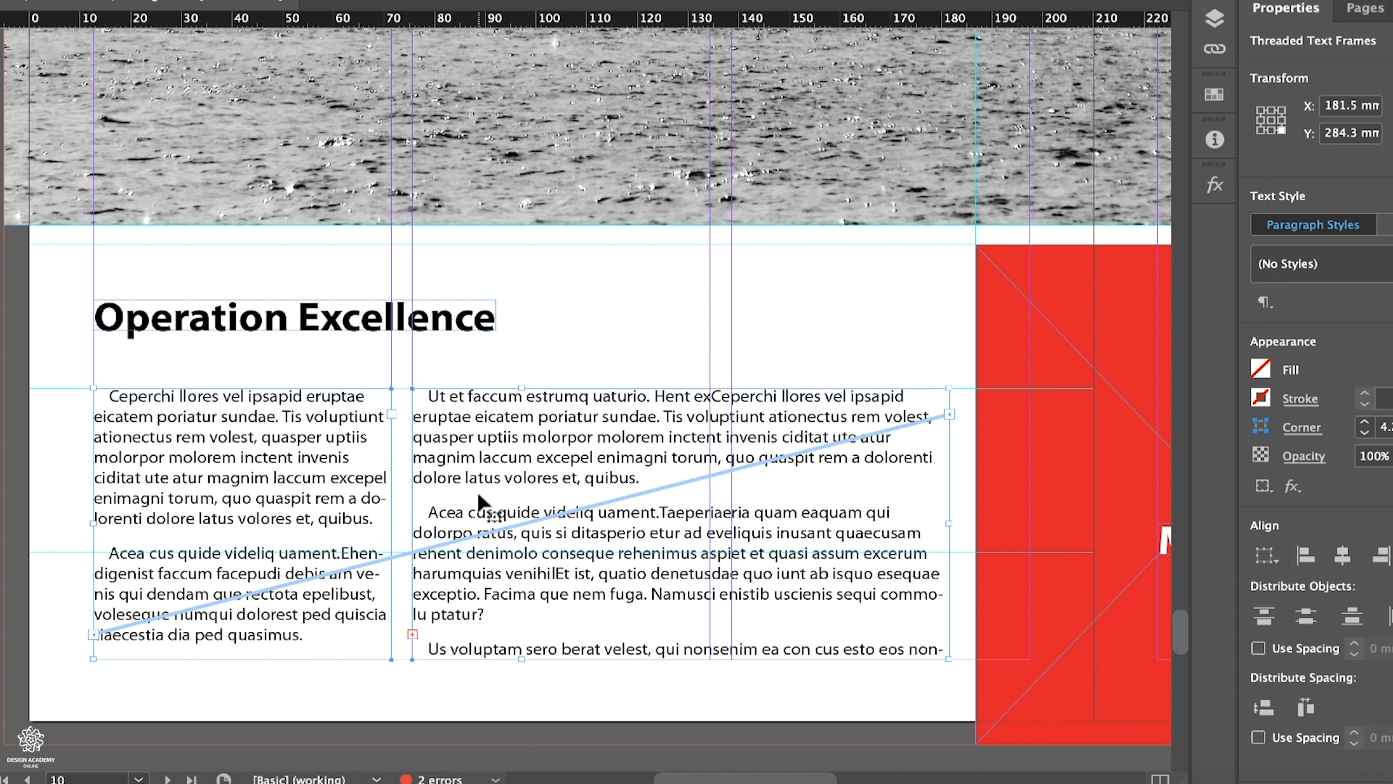
# - Delete the surplus text from "Us voluptam sero berat velest" onward at the end of the second frame
pyautogui.moveTo(428, 648); pyautogui.dragTo(1121, 707)
pyautogui.press('BackSpace')
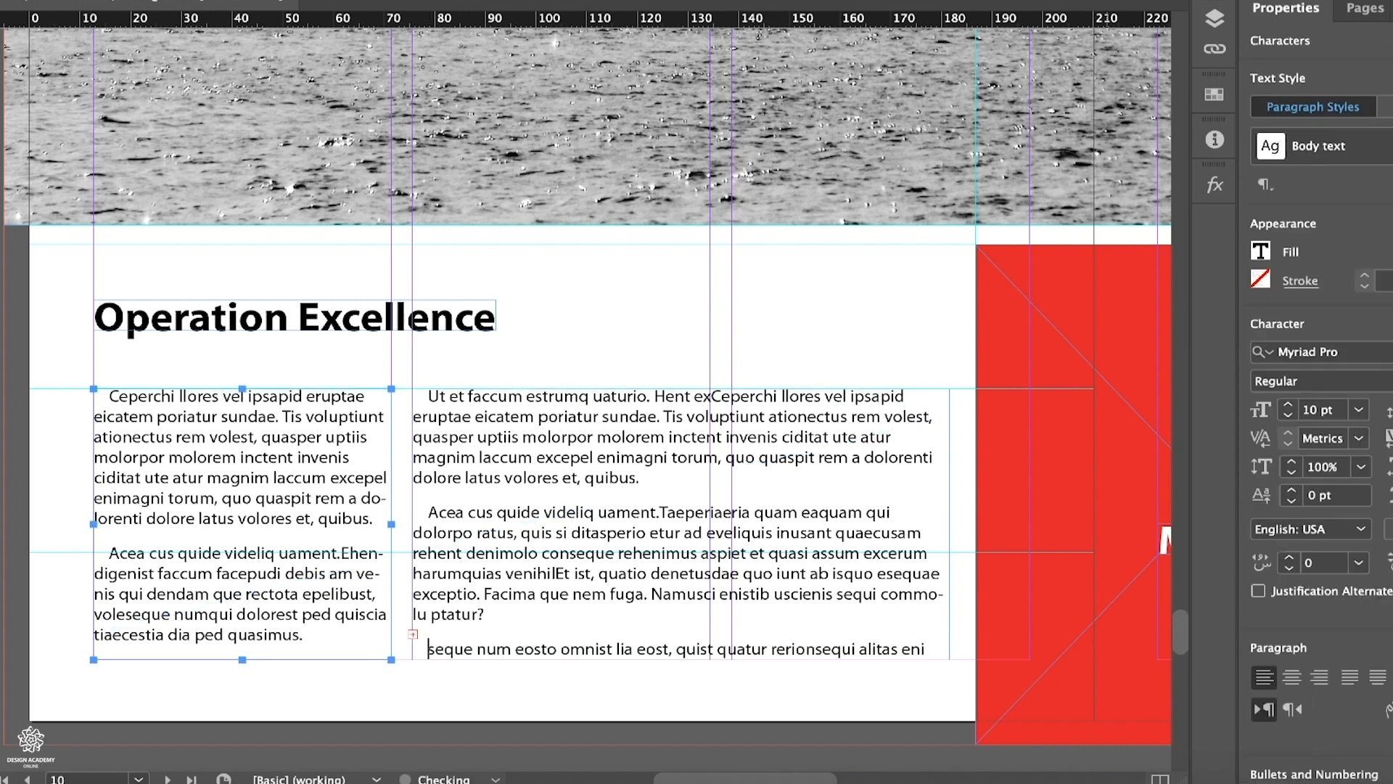
pyautogui.moveTo(427, 648); pyautogui.dragTo(1031, 693)
pyautogui.press('BackSpace')
pyautogui.press('Escape')
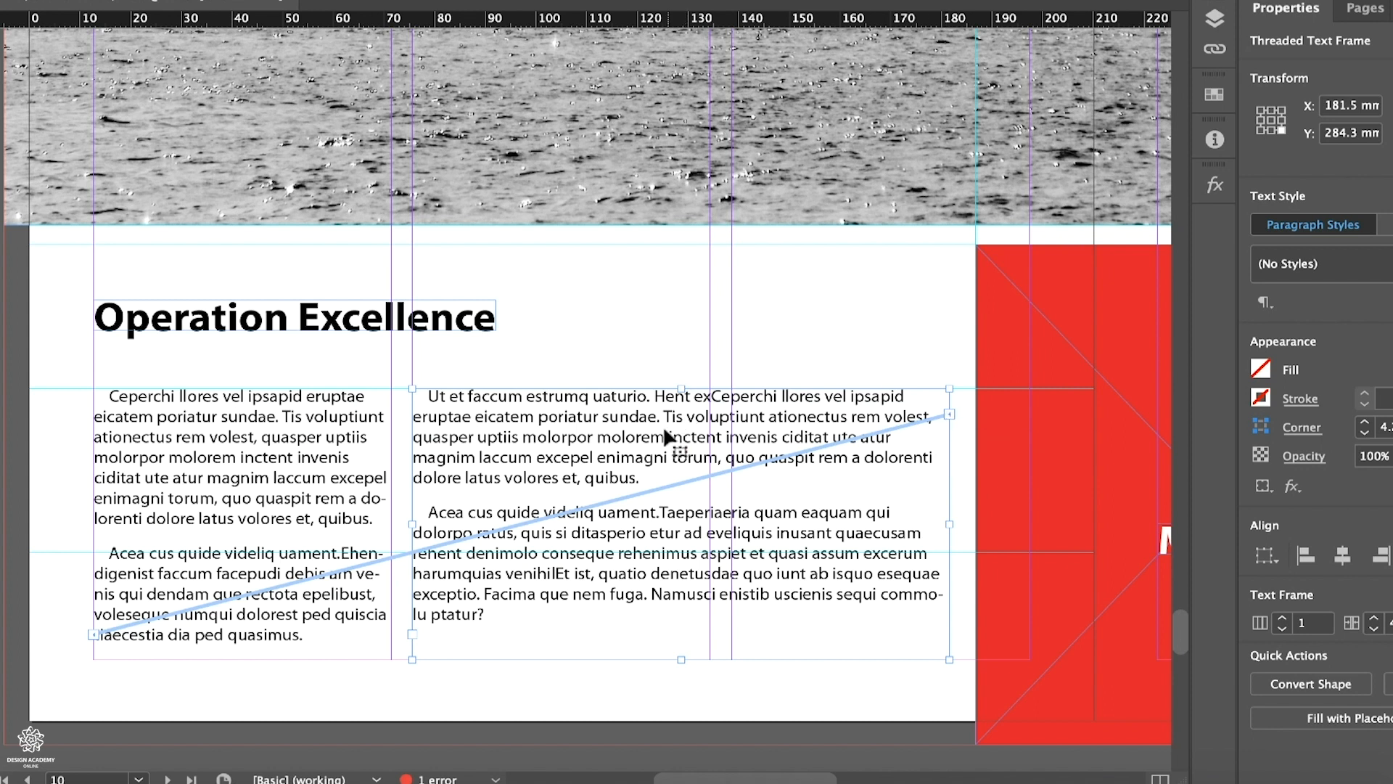
pyautogui.moveTo(657, 448); pyautogui.dragTo(672, 543)
pyautogui.scroll(-5, 672, 544)
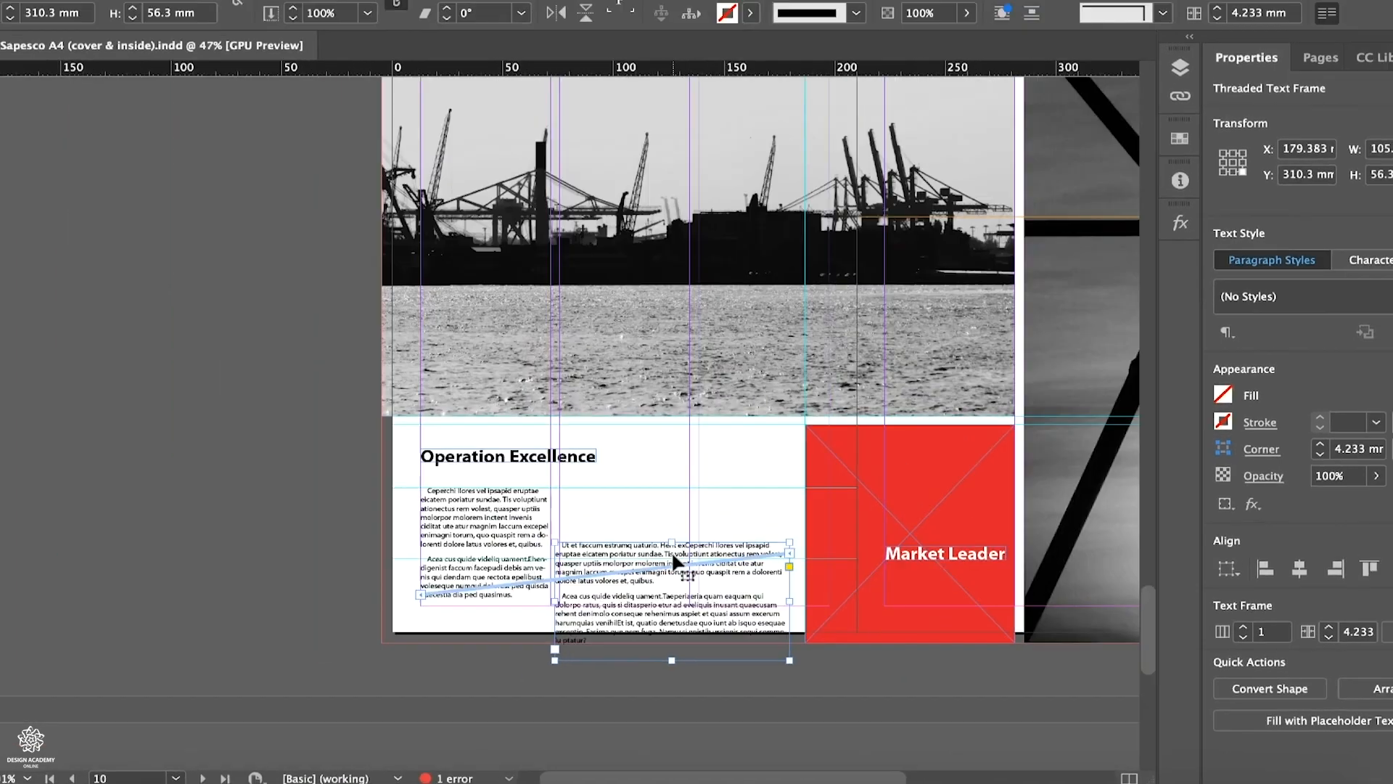
pyautogui.press('super+z')
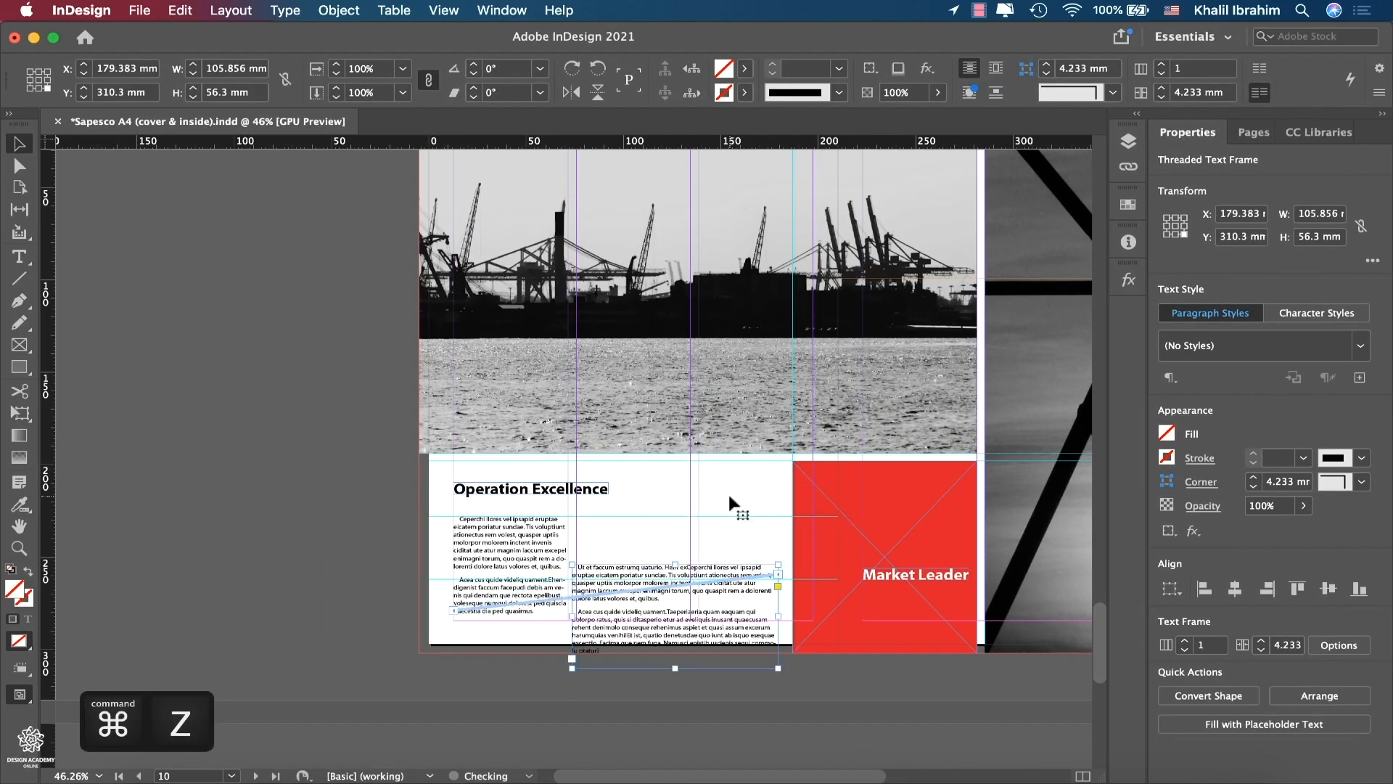
pyautogui.press('cmd+z')
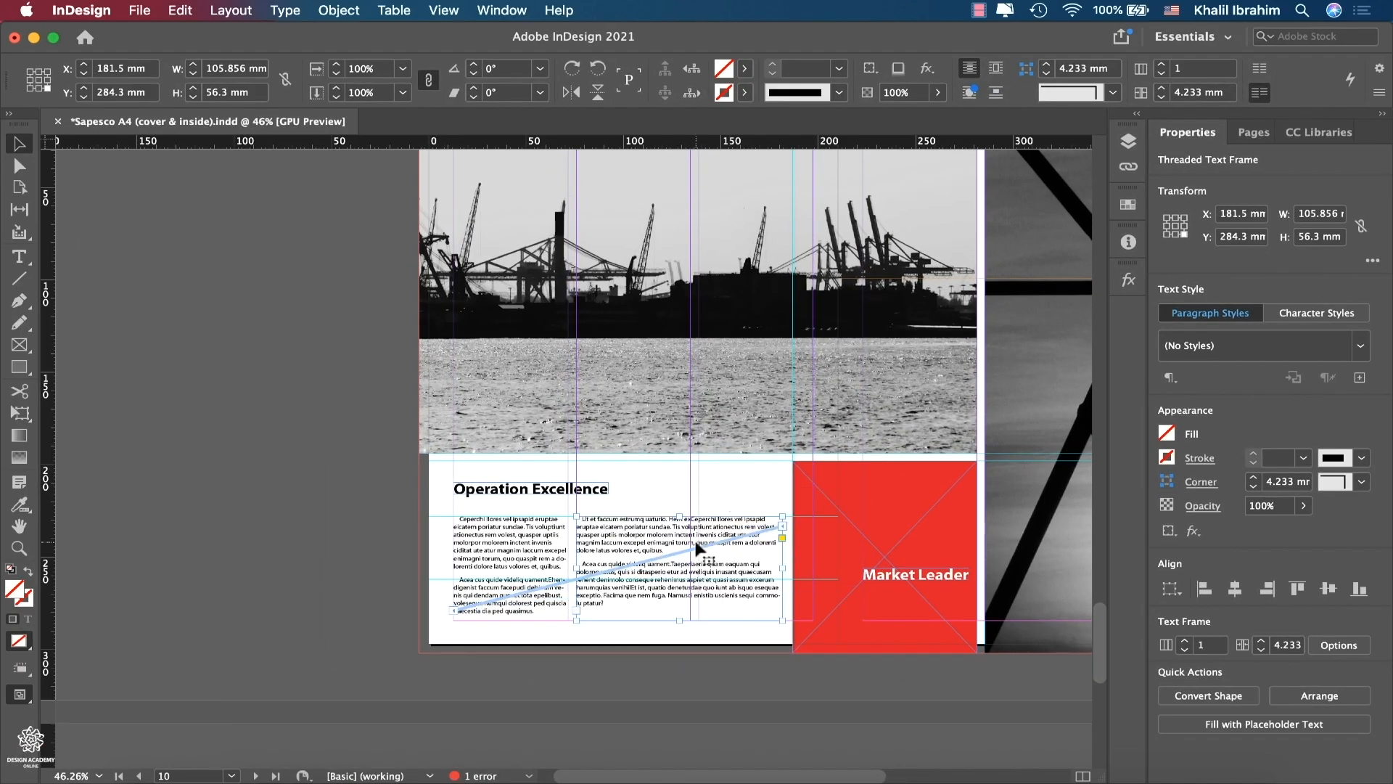
pyautogui.click(444, 11)
pyautogui.moveTo(500, 374)
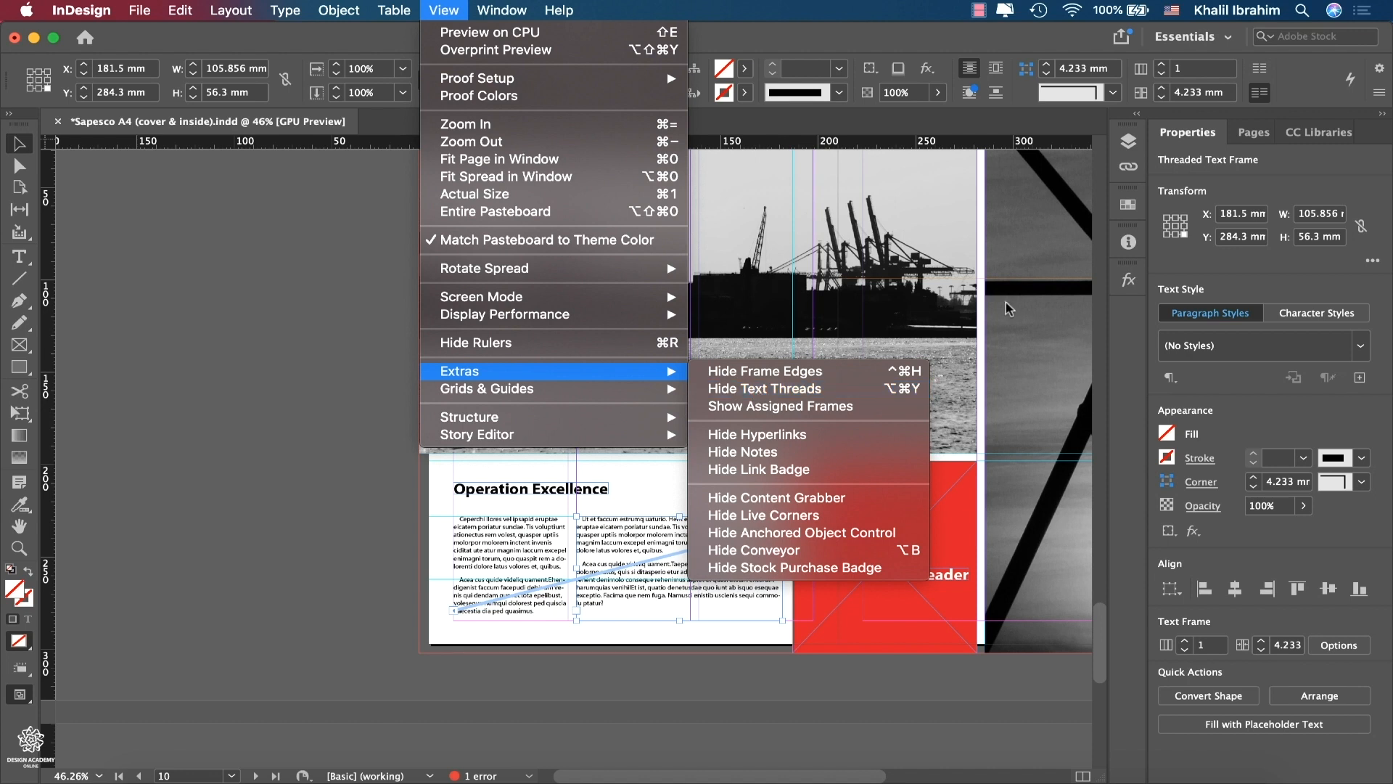
pyautogui.click(339, 432)
# - Draw a 39 mm square on the pasteboard beside the steel-structure photo on page 11
pyautogui.hscroll(5, 1017, 404)
pyautogui.scroll(2, 1017, 404)
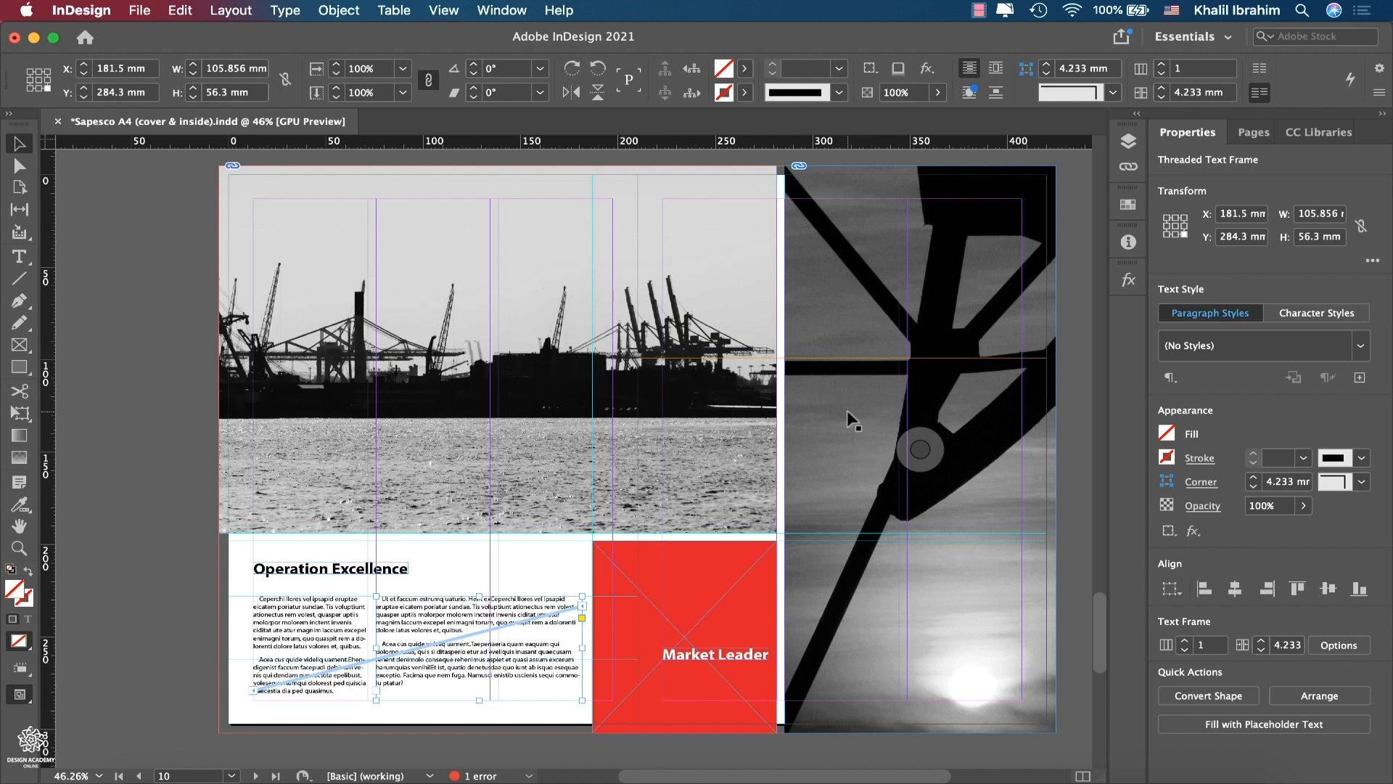
pyautogui.click(16, 374)
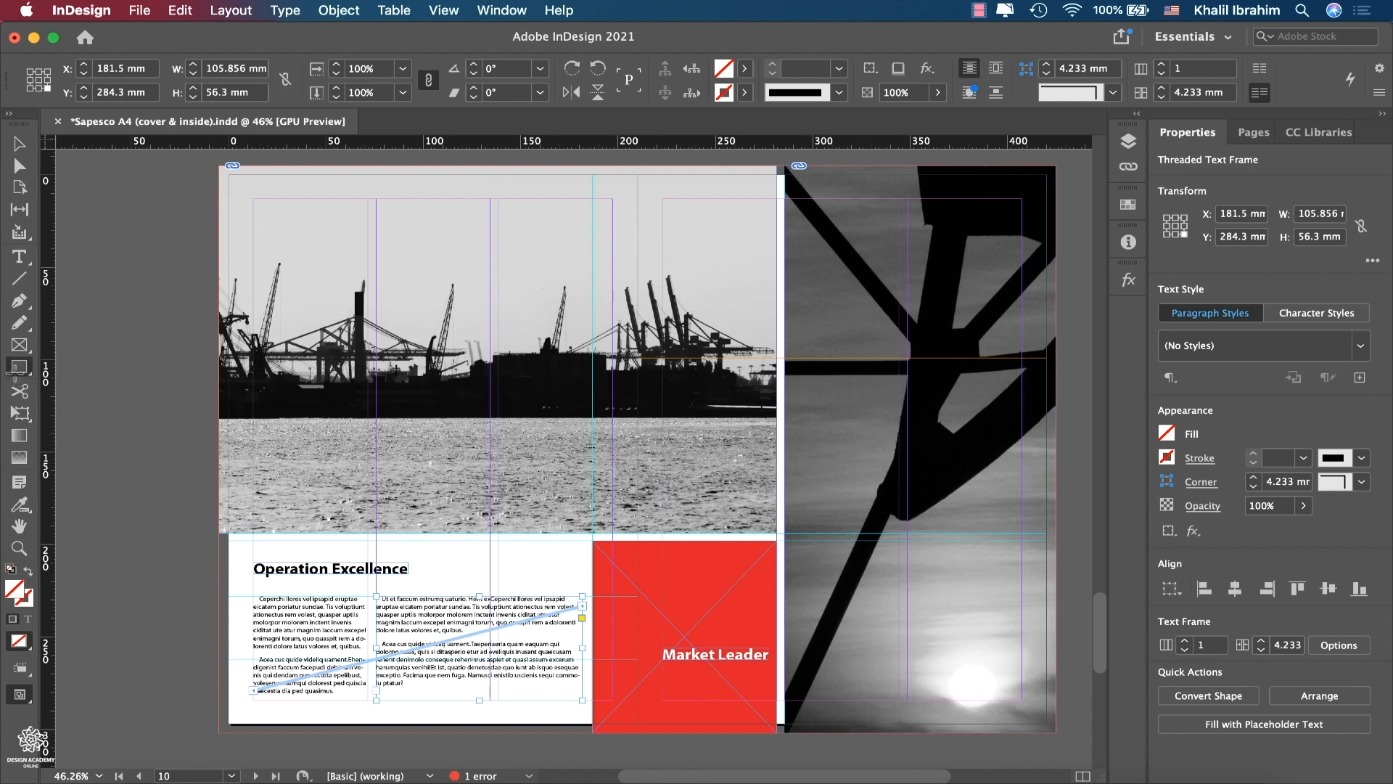
pyautogui.scroll(5, 880, 332)
pyautogui.hscroll(5, 880, 332)
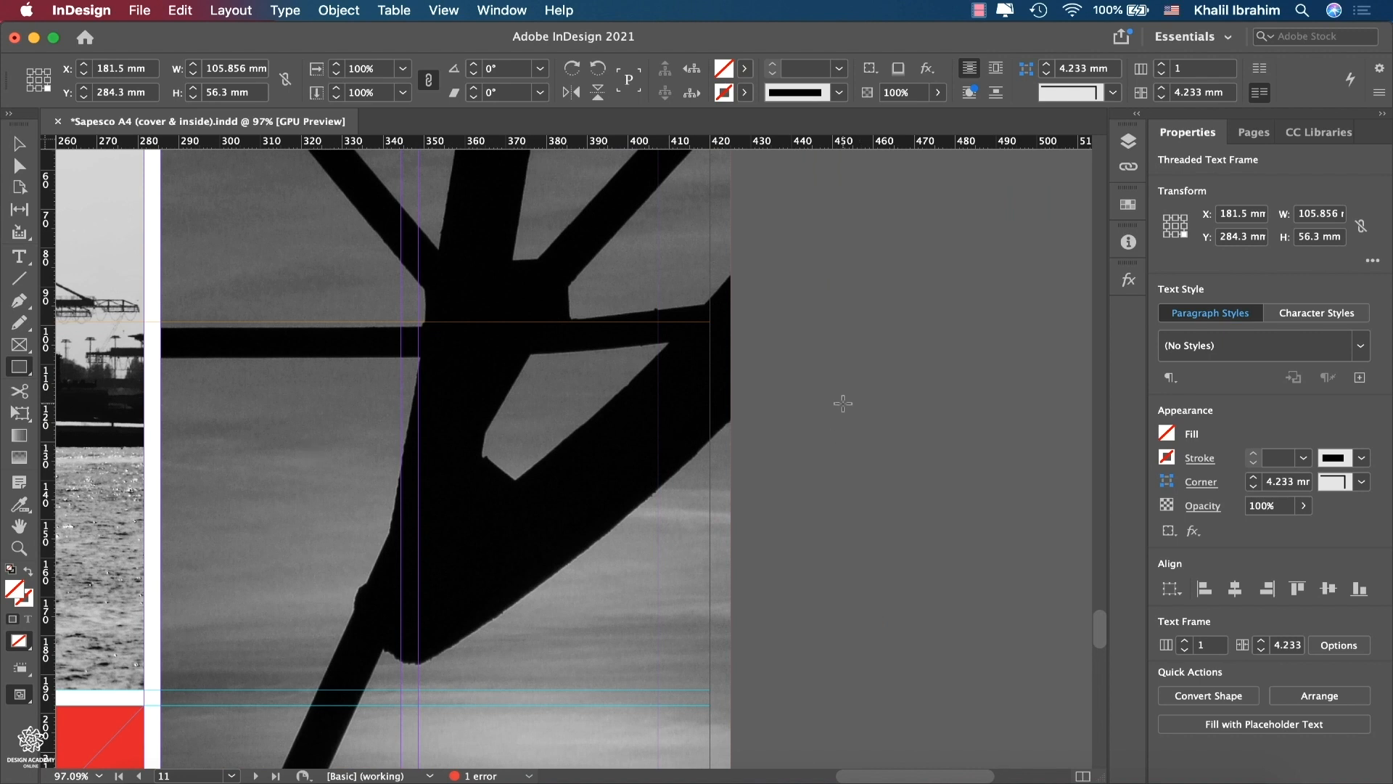
pyautogui.moveTo(812, 349); pyautogui.dragTo(1002, 499)
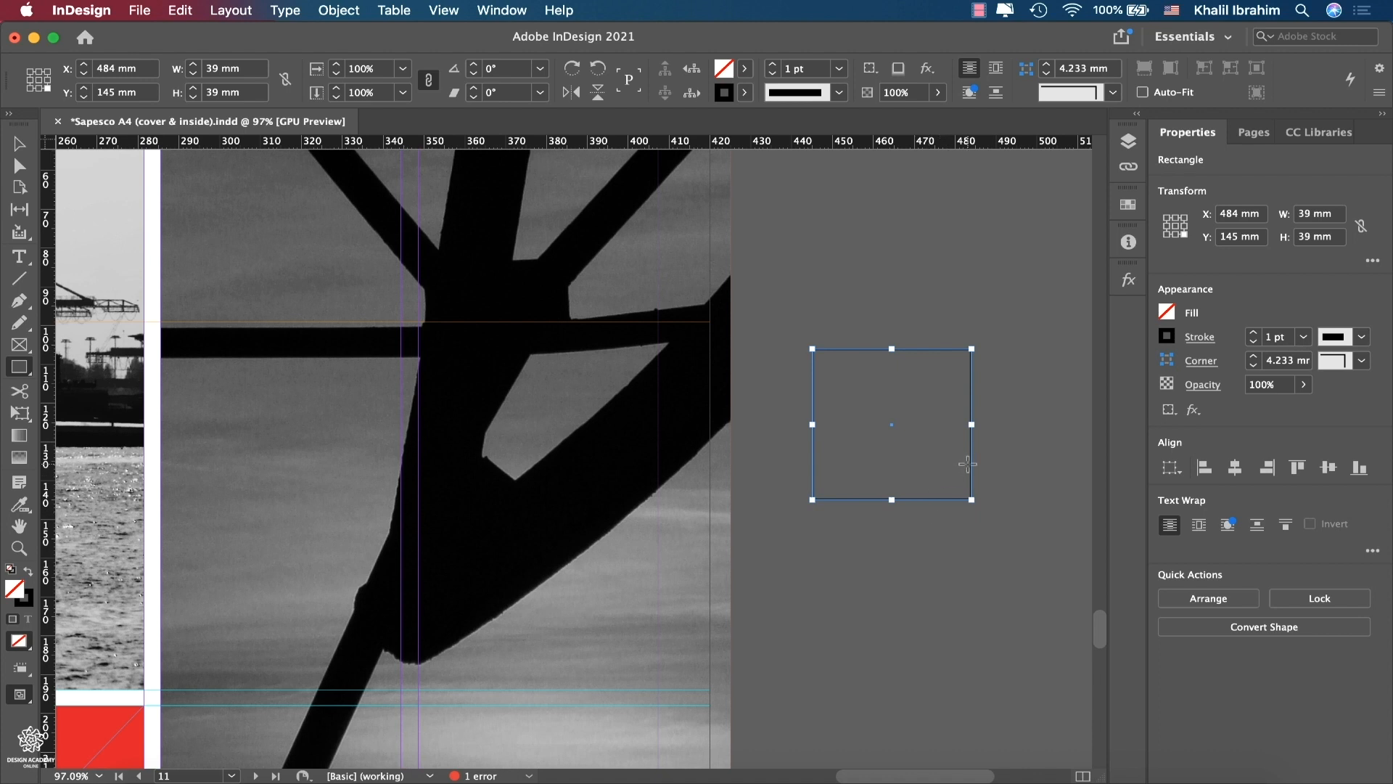
# - Duplicate the square, rotate the copy to -45°, and place it overlapping the original's lower-right corner
pyautogui.press('v')
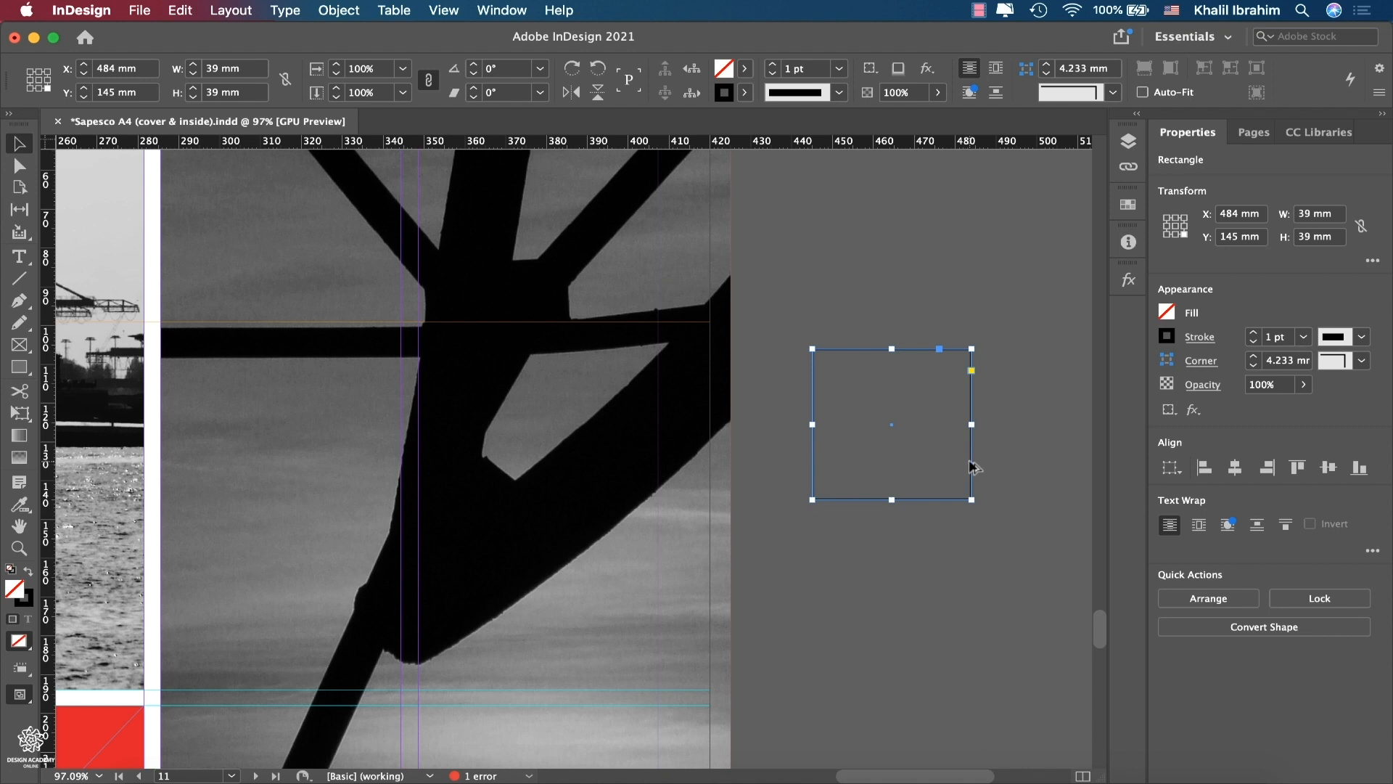
pyautogui.moveTo(972, 466); pyautogui.dragTo(1023, 534)
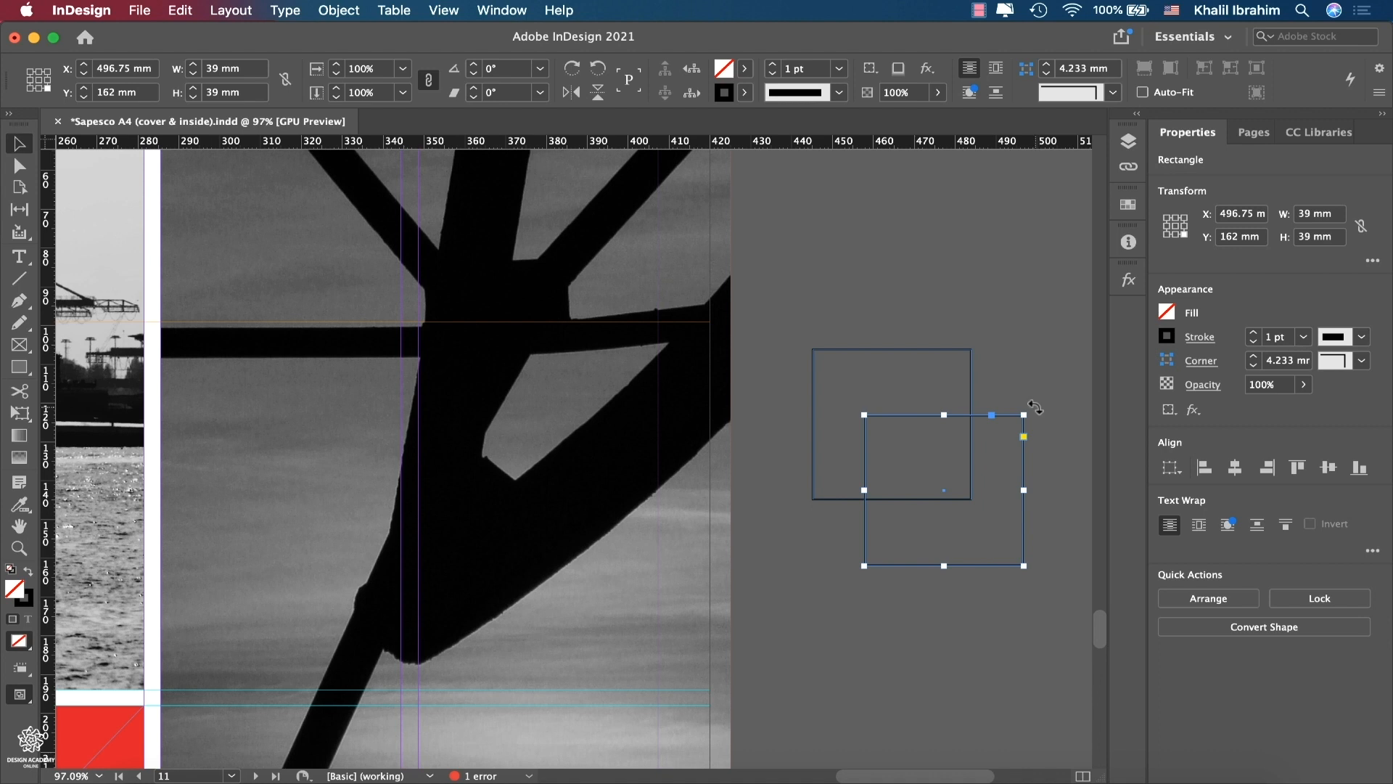
pyautogui.hscroll(10, 1034, 407)
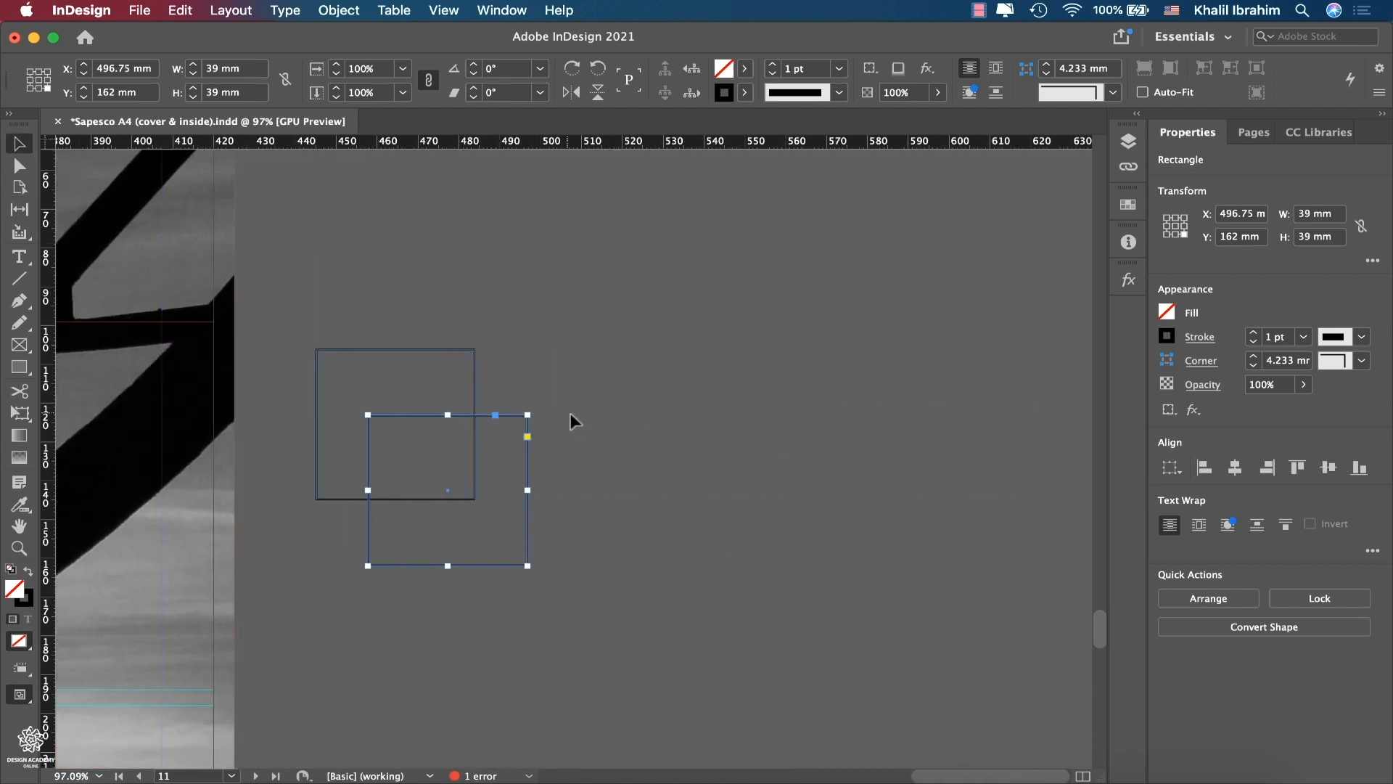
pyautogui.moveTo(537, 408); pyautogui.dragTo(617, 485)
pyautogui.moveTo(485, 421); pyautogui.dragTo(535, 458)
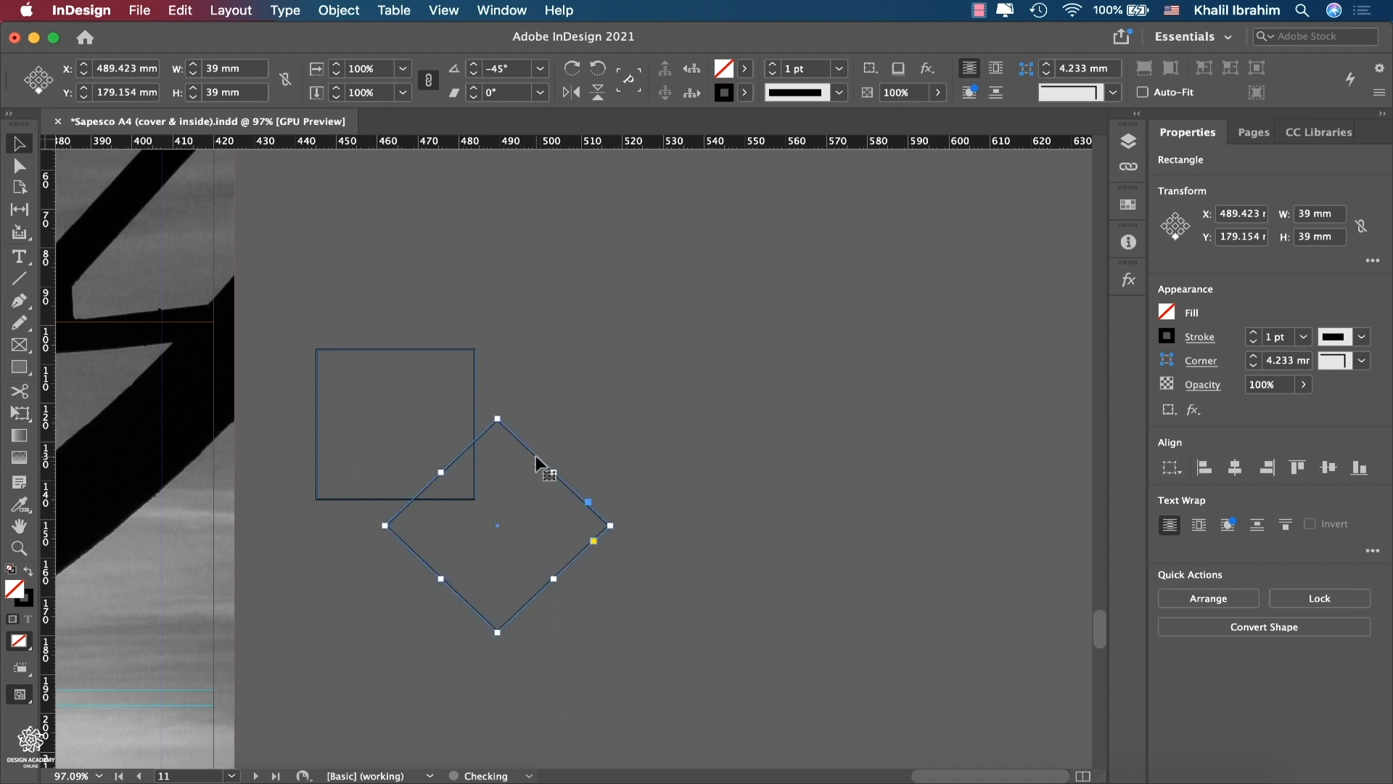
# - Subtract the rotated square from the original square using Pathfinder, and dock the Pathfinder panel
pyautogui.moveTo(580, 334); pyautogui.dragTo(406, 507)
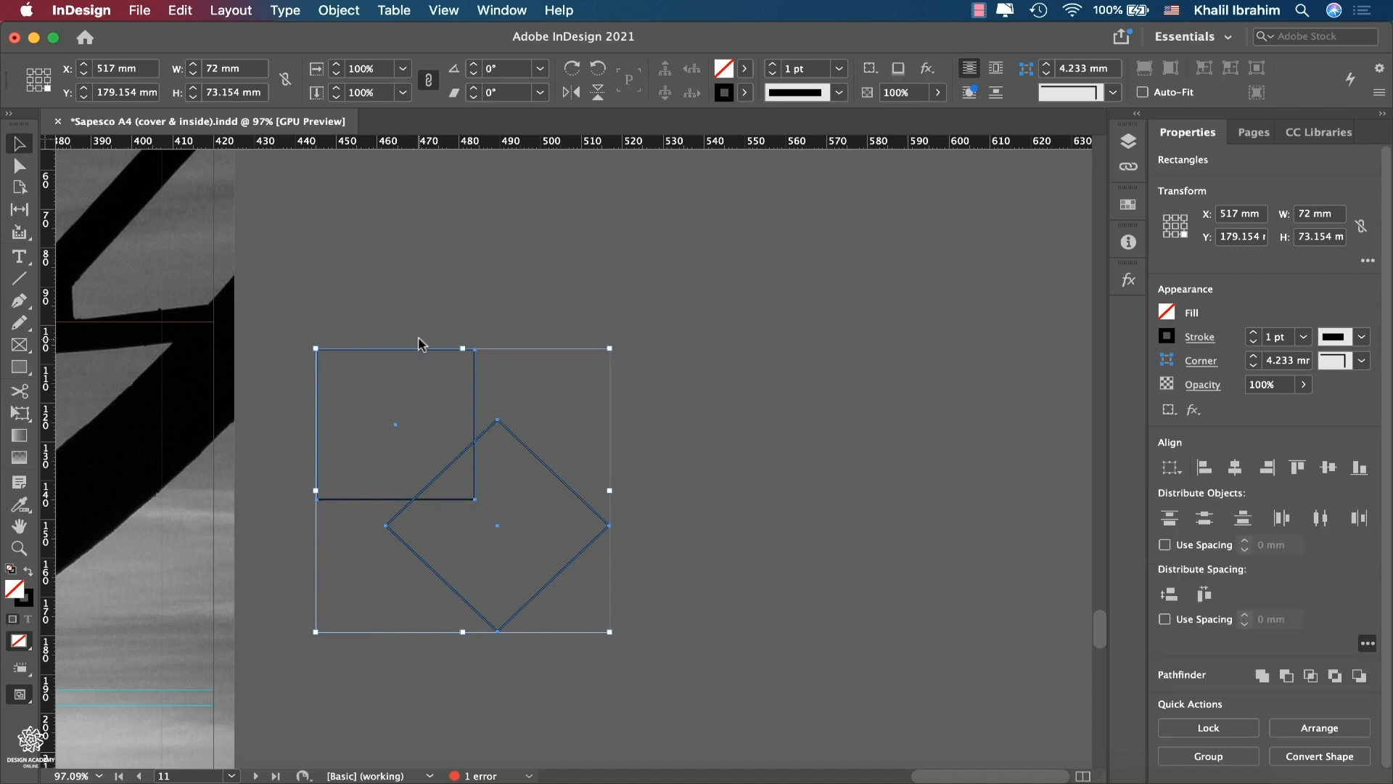
pyautogui.click(481, 8)
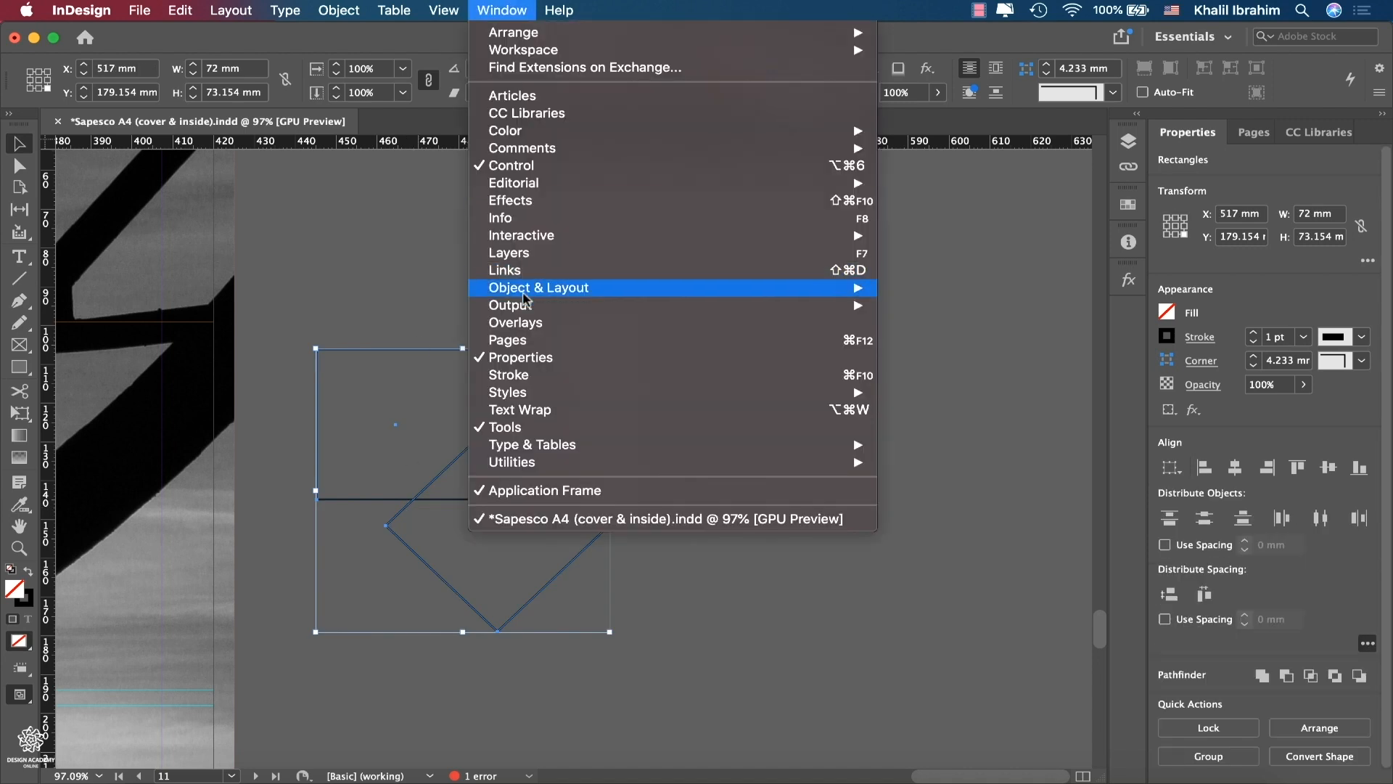
pyautogui.moveTo(528, 290)
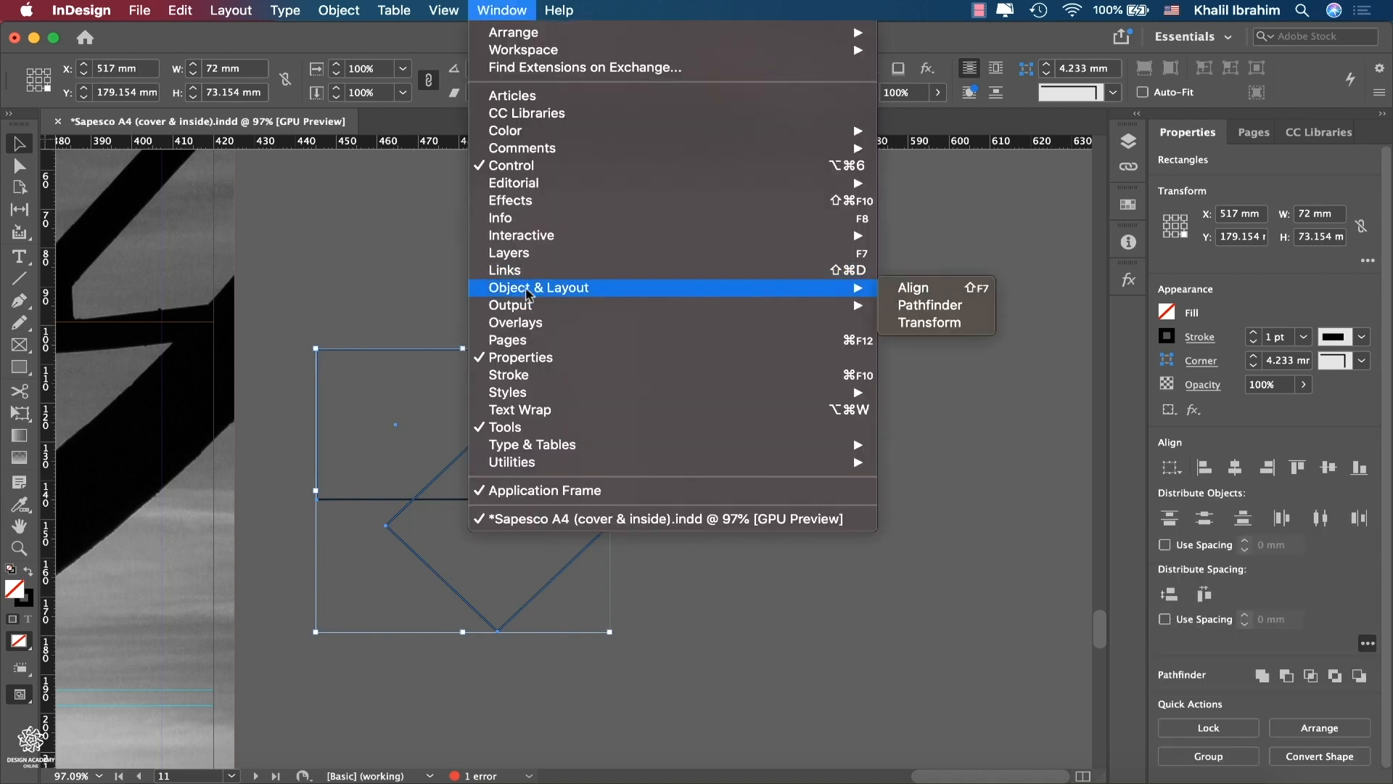
pyautogui.click(918, 303)
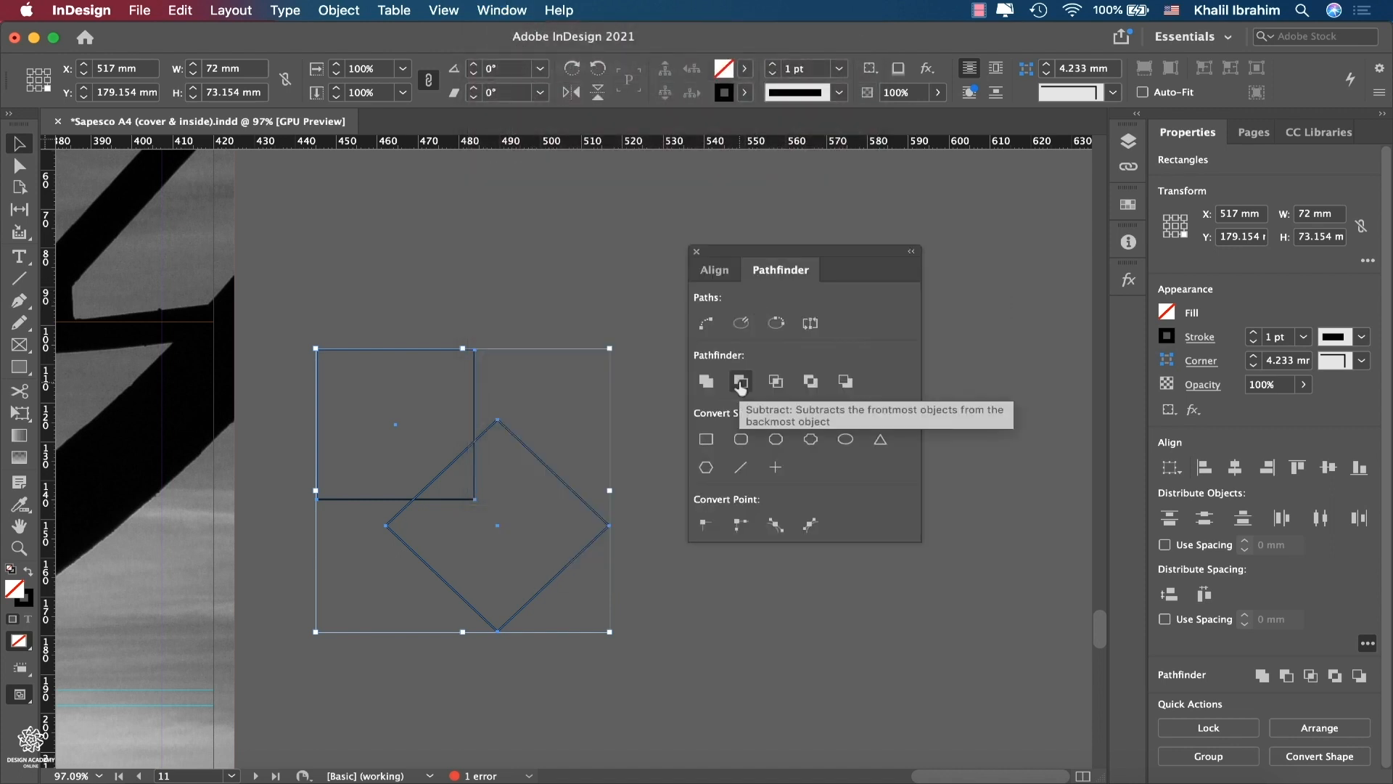
pyautogui.click(741, 382)
pyautogui.moveTo(760, 252); pyautogui.dragTo(1127, 317)
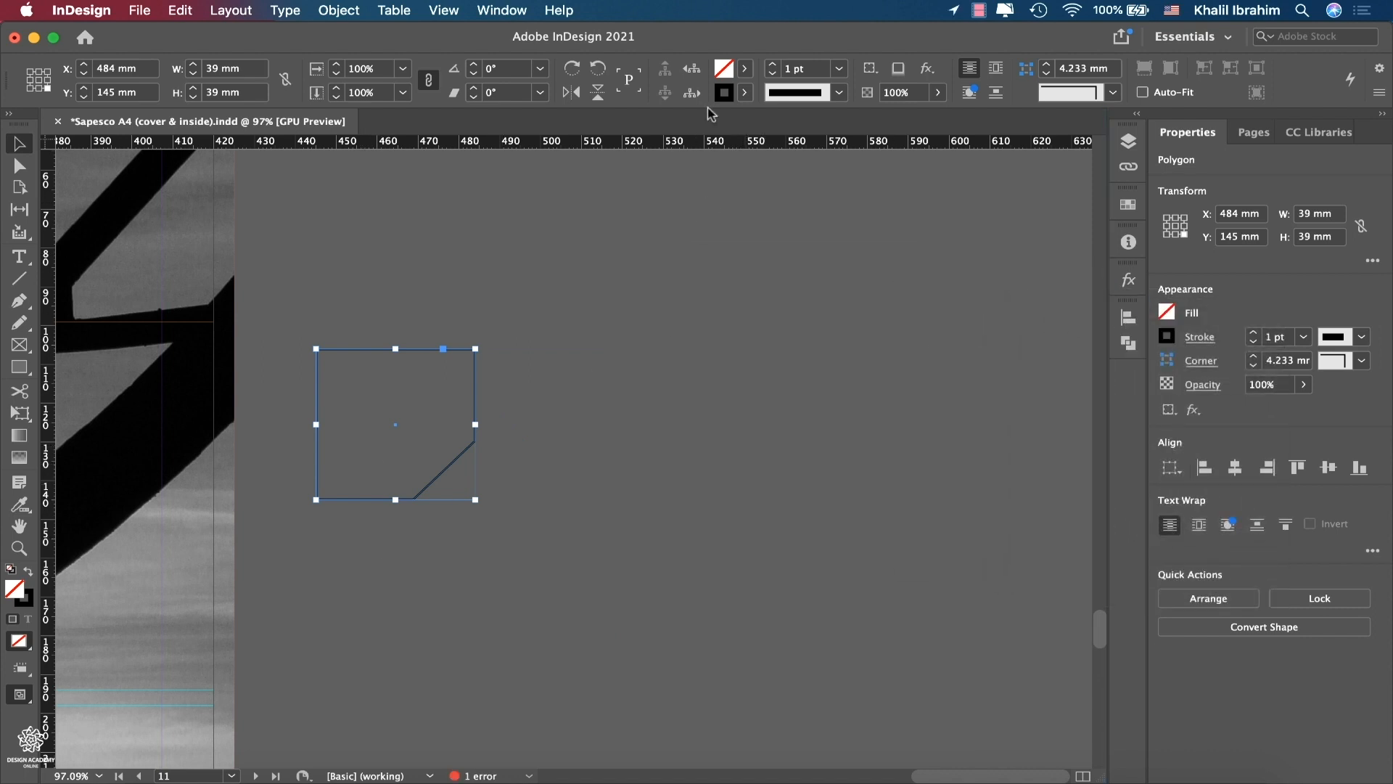
# - Remove the cut-corner shape's stroke and fill it with the PANTONE 1797 U 1 swatch
pyautogui.click(745, 93)
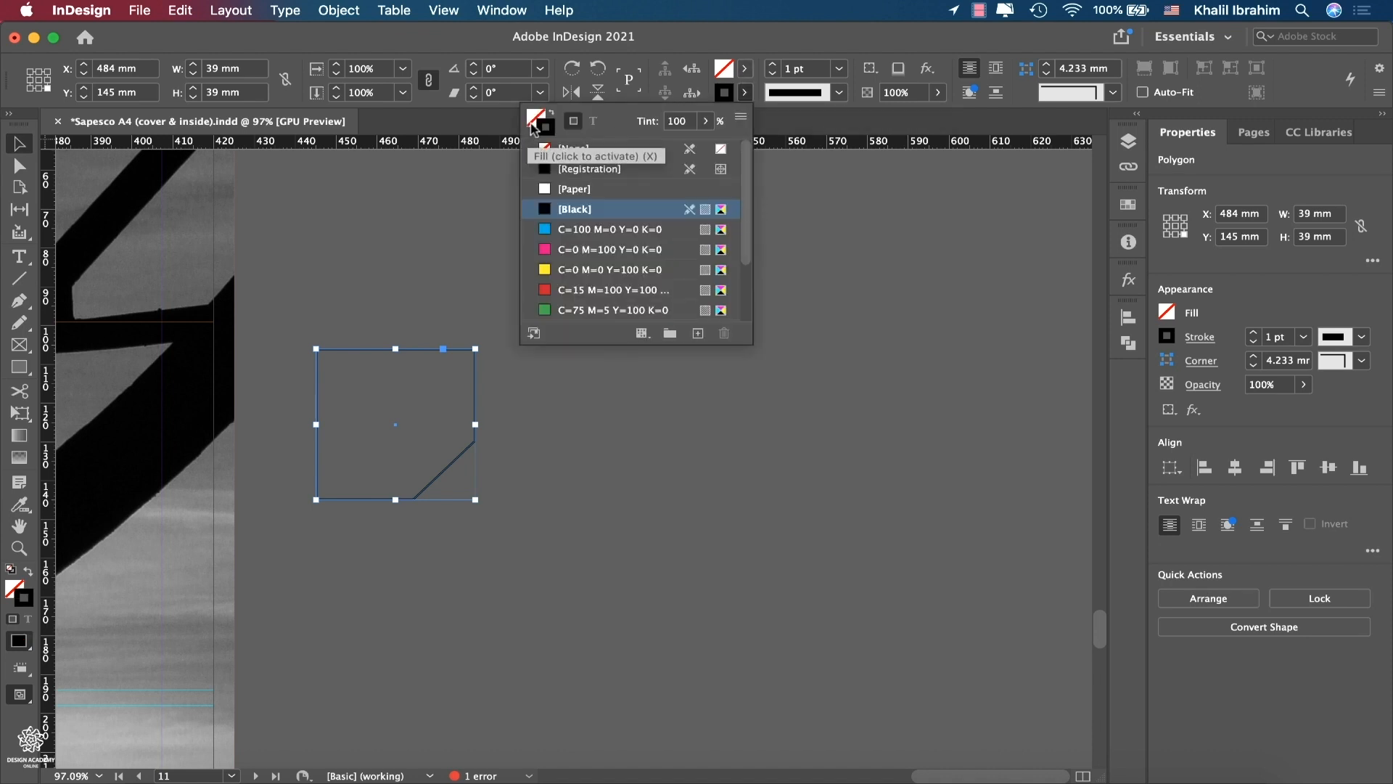
pyautogui.click(570, 148)
pyautogui.click(745, 68)
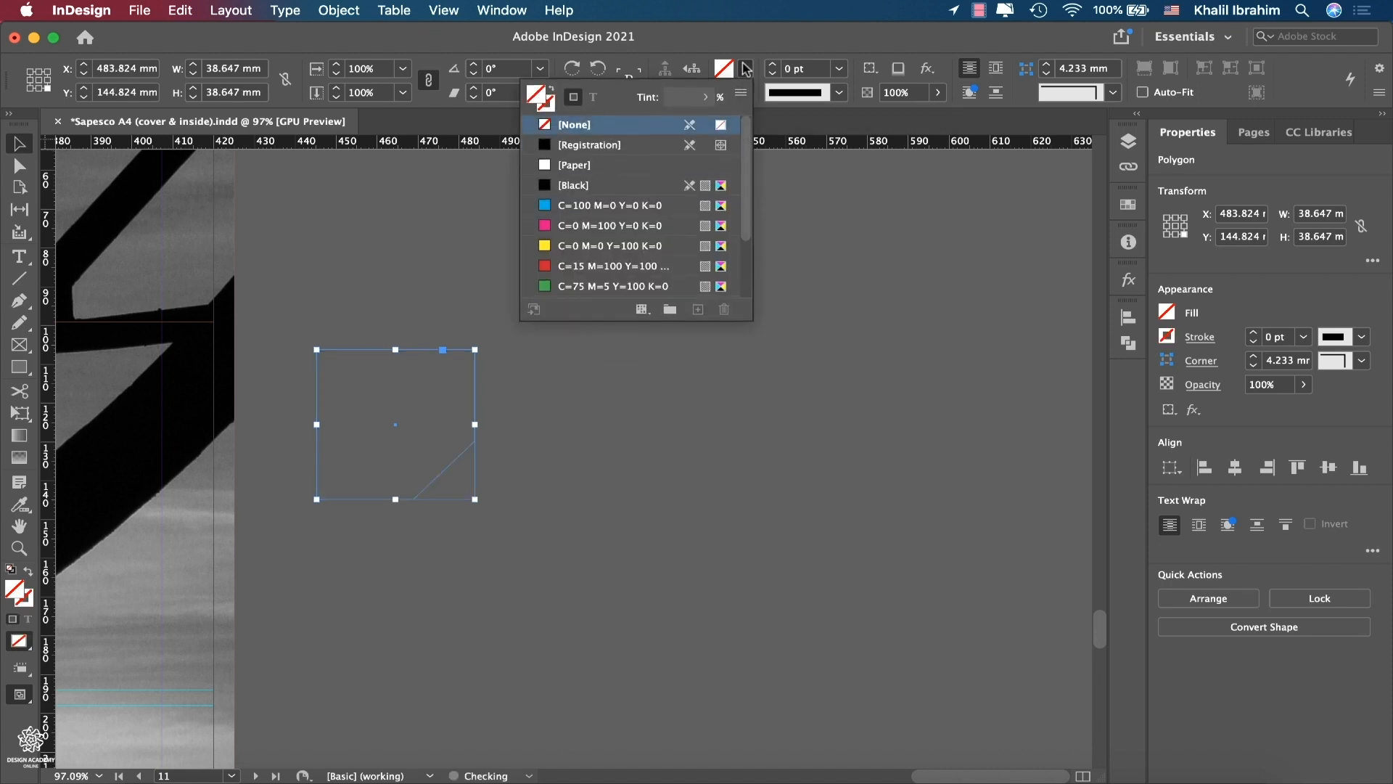
pyautogui.moveTo(746, 155); pyautogui.dragTo(742, 254)
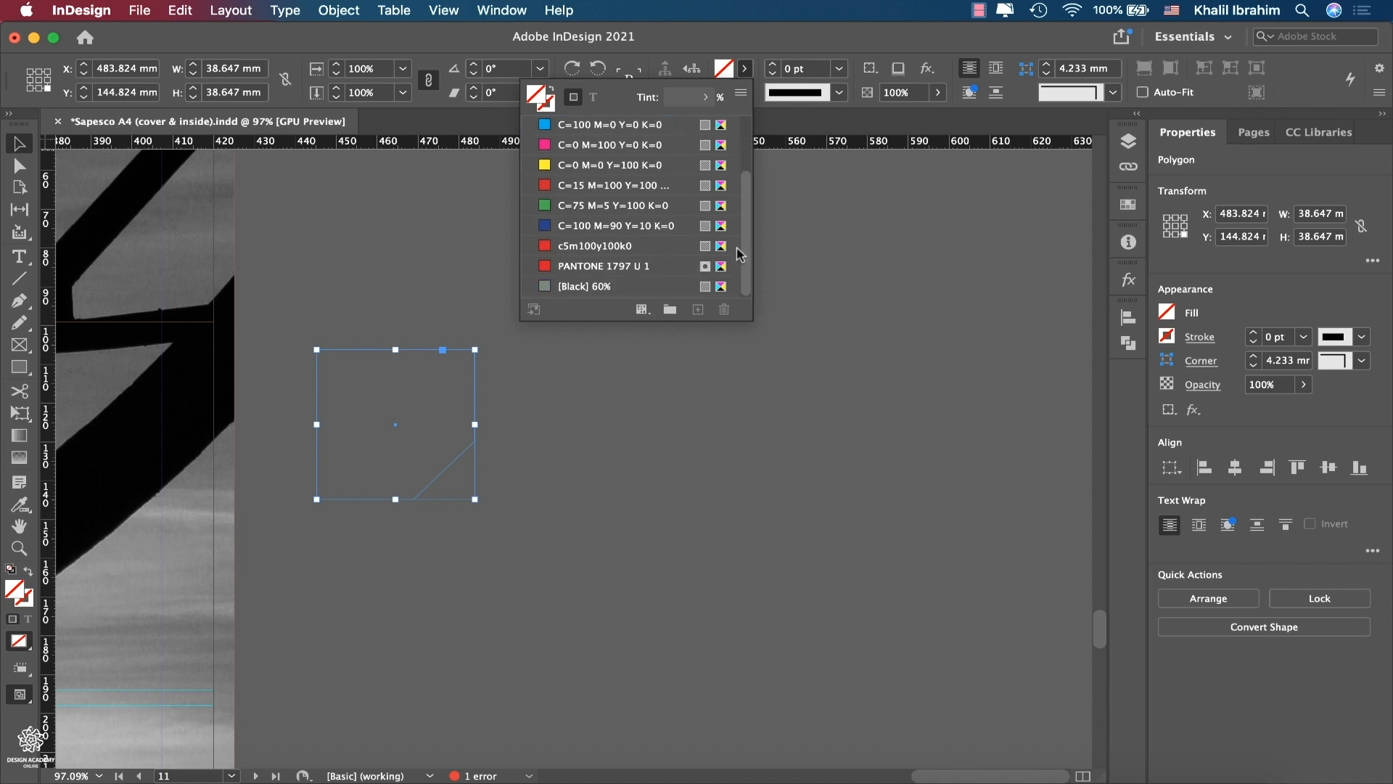
pyautogui.click(604, 268)
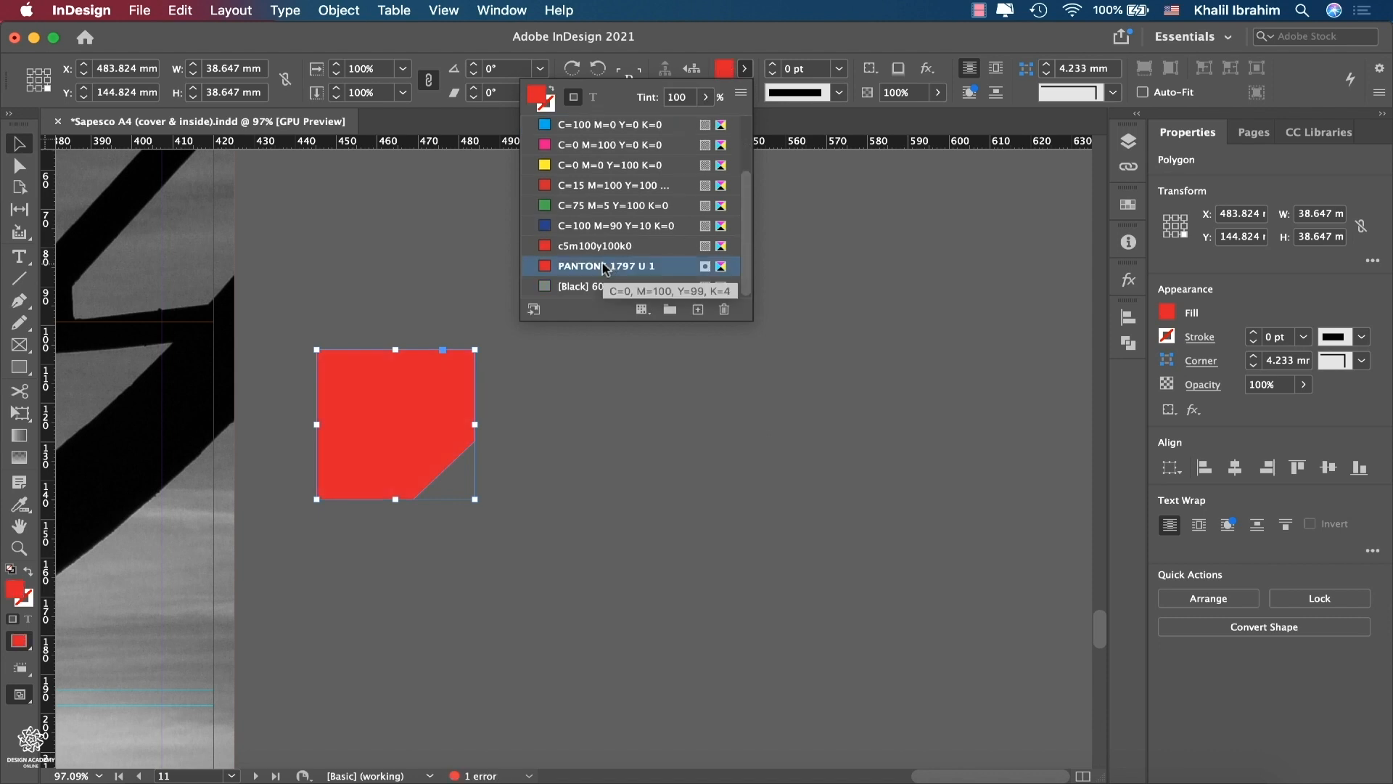
# - Set the red cut-corner shape's opacity to 85% in the Effects settings and deselect it
pyautogui.click(928, 69)
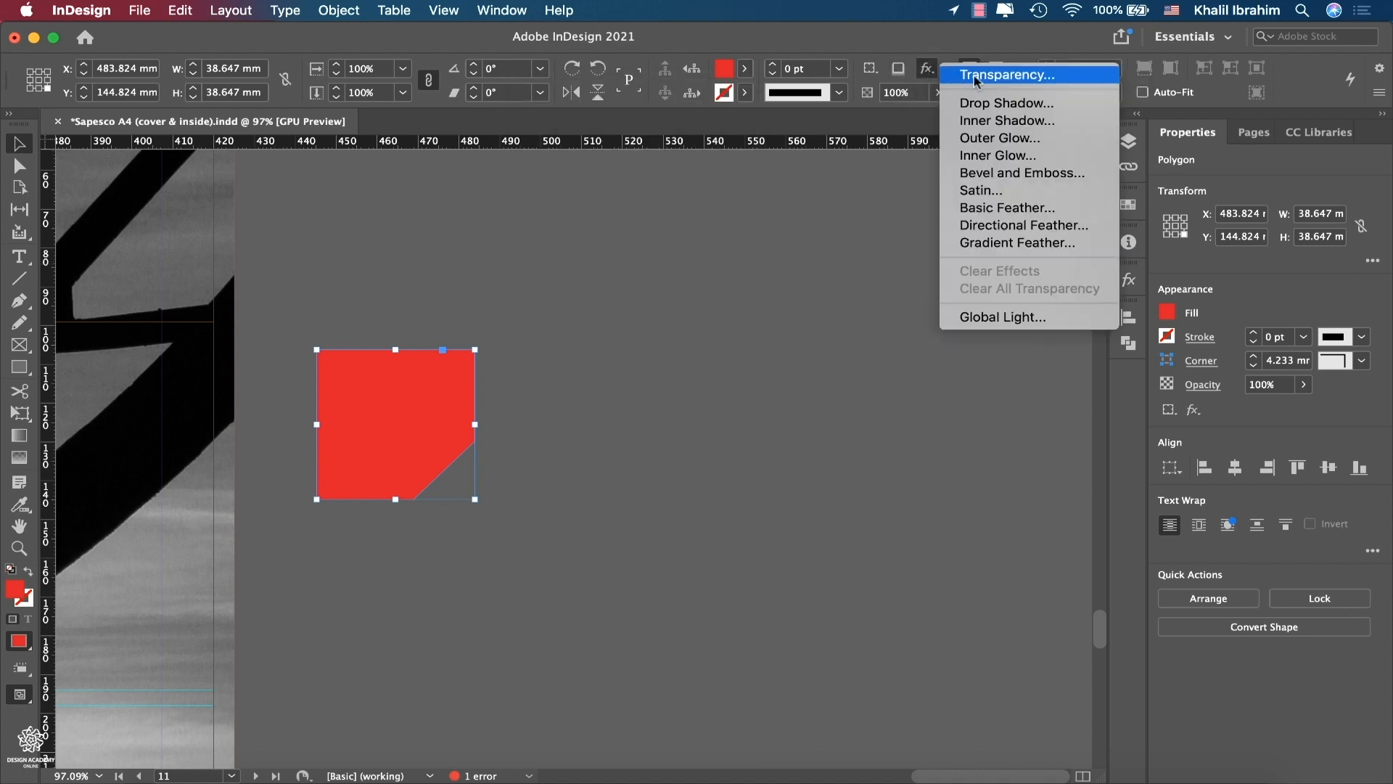
pyautogui.click(1138, 281)
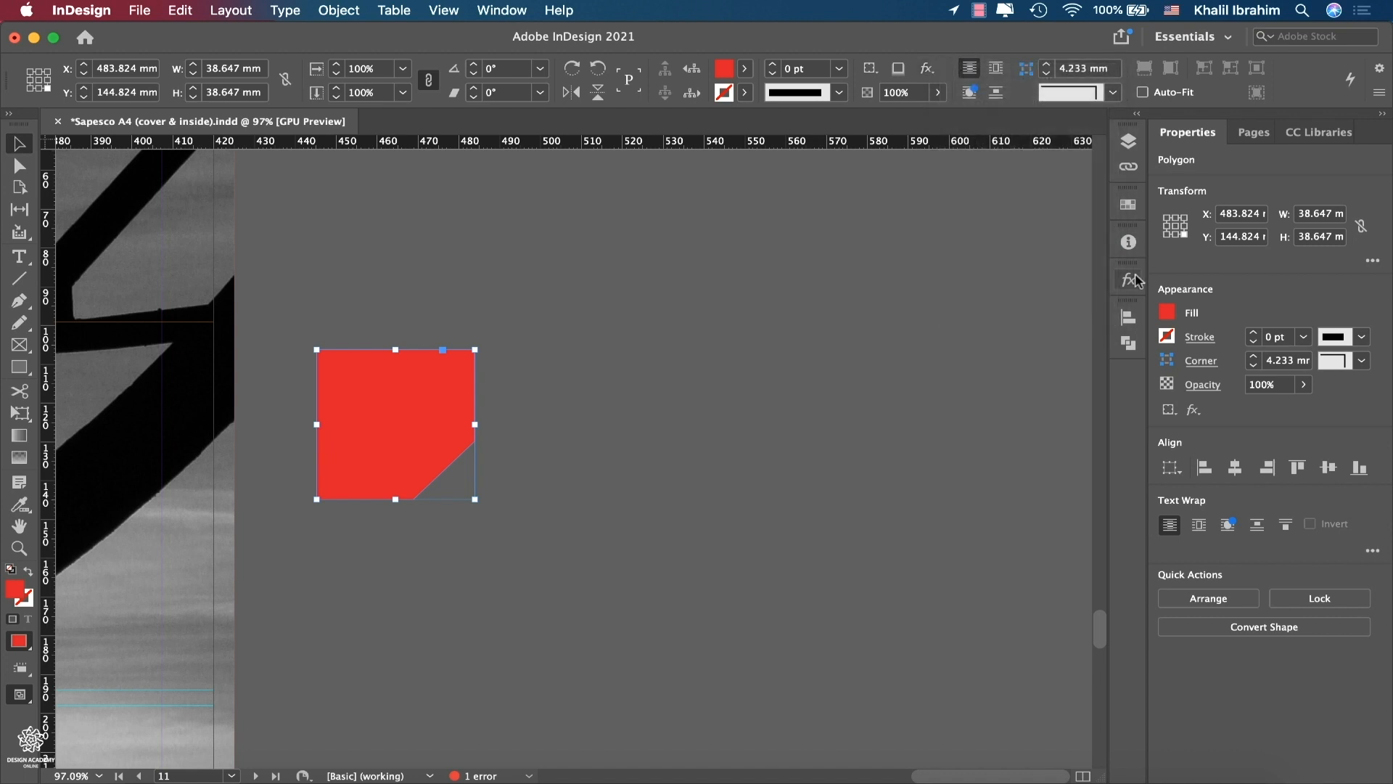
pyautogui.click(1137, 282)
pyautogui.doubleClick(1064, 299)
pyautogui.write('85')
pyautogui.press('Return')
pyautogui.click(578, 472)
# - Place the red shape against the photo's left edge at the horizontal guide and enlarge it to 49.5 mm square
pyautogui.hscroll(-10, 578, 472)
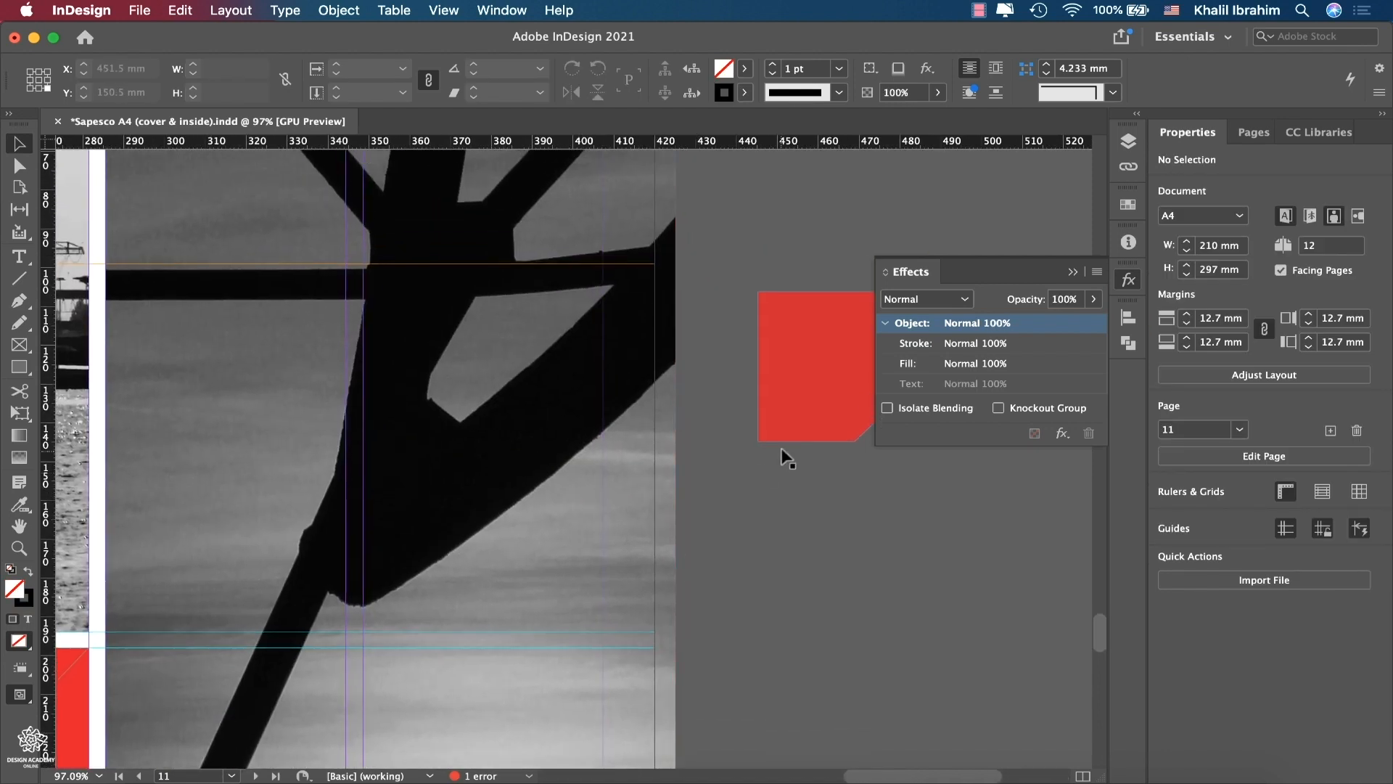
pyautogui.moveTo(790, 418); pyautogui.dragTo(140, 391)
pyautogui.scroll(-5, 337, 431)
pyautogui.hscroll(-5, 337, 431)
pyautogui.scroll(3, 336, 431)
pyautogui.hscroll(5, 336, 438)
pyautogui.moveTo(668, 408); pyautogui.dragTo(704, 442)
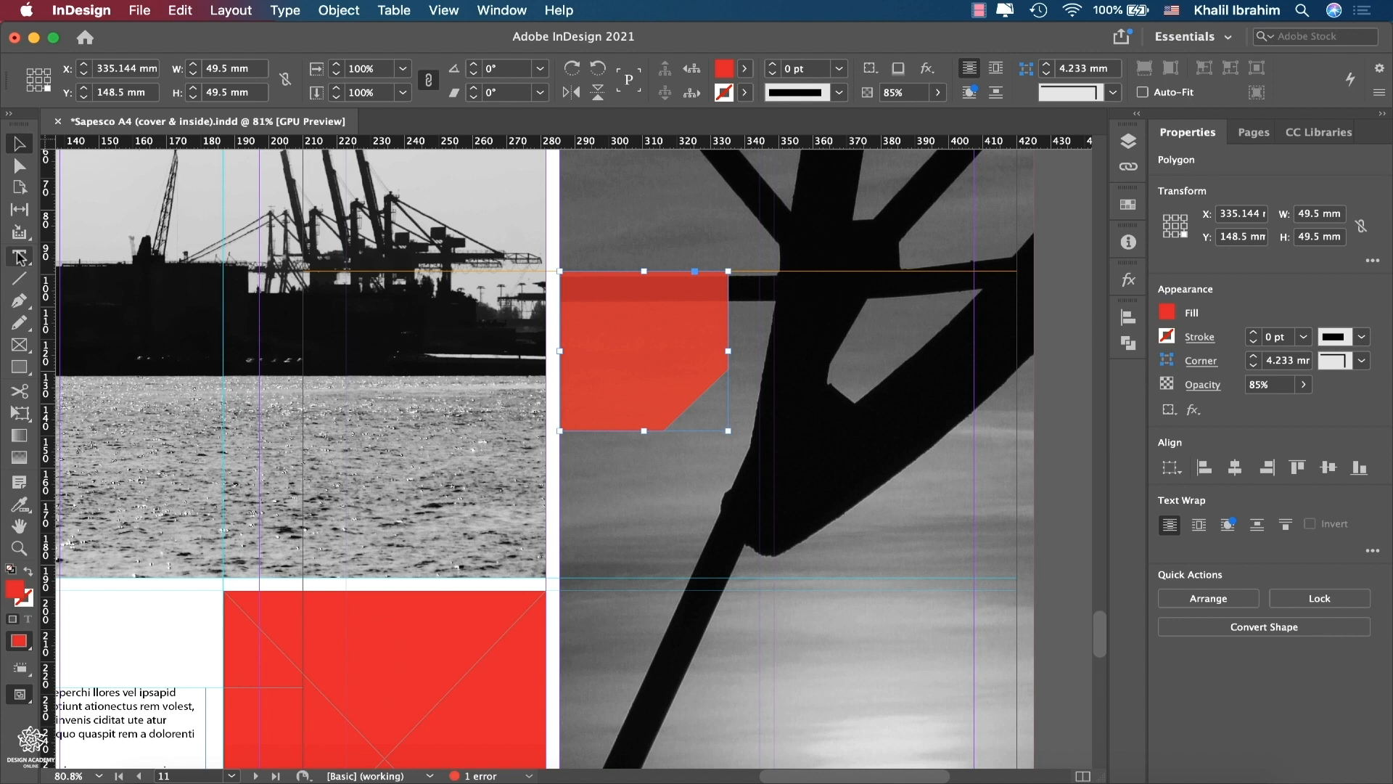
# - Draw a text frame about 40 by 42 mm on the pasteboard and fill it with placeholder text
pyautogui.press('t')
pyautogui.hscroll(5, 868, 444)
pyautogui.scroll(1, 868, 444)
pyautogui.moveTo(880, 316); pyautogui.dragTo(1016, 449)
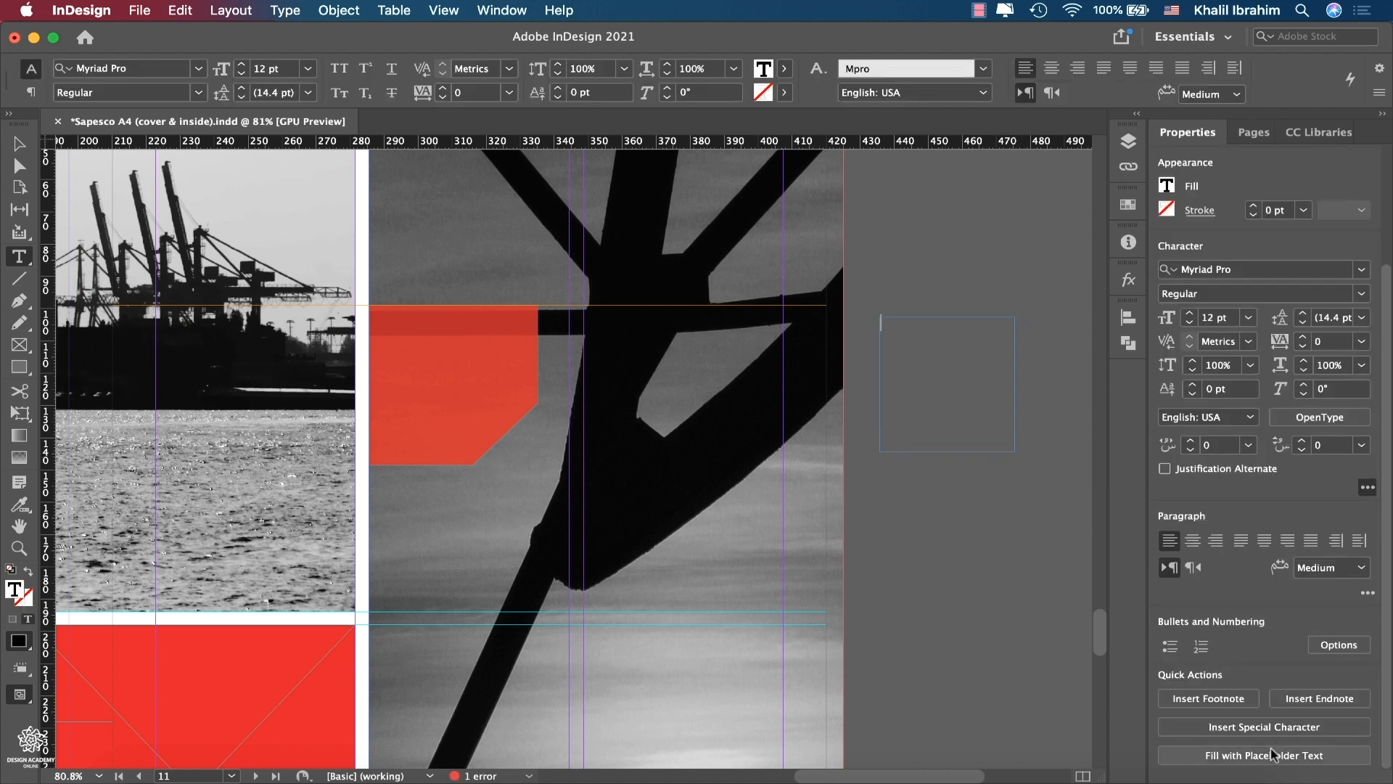
pyautogui.click(1271, 755)
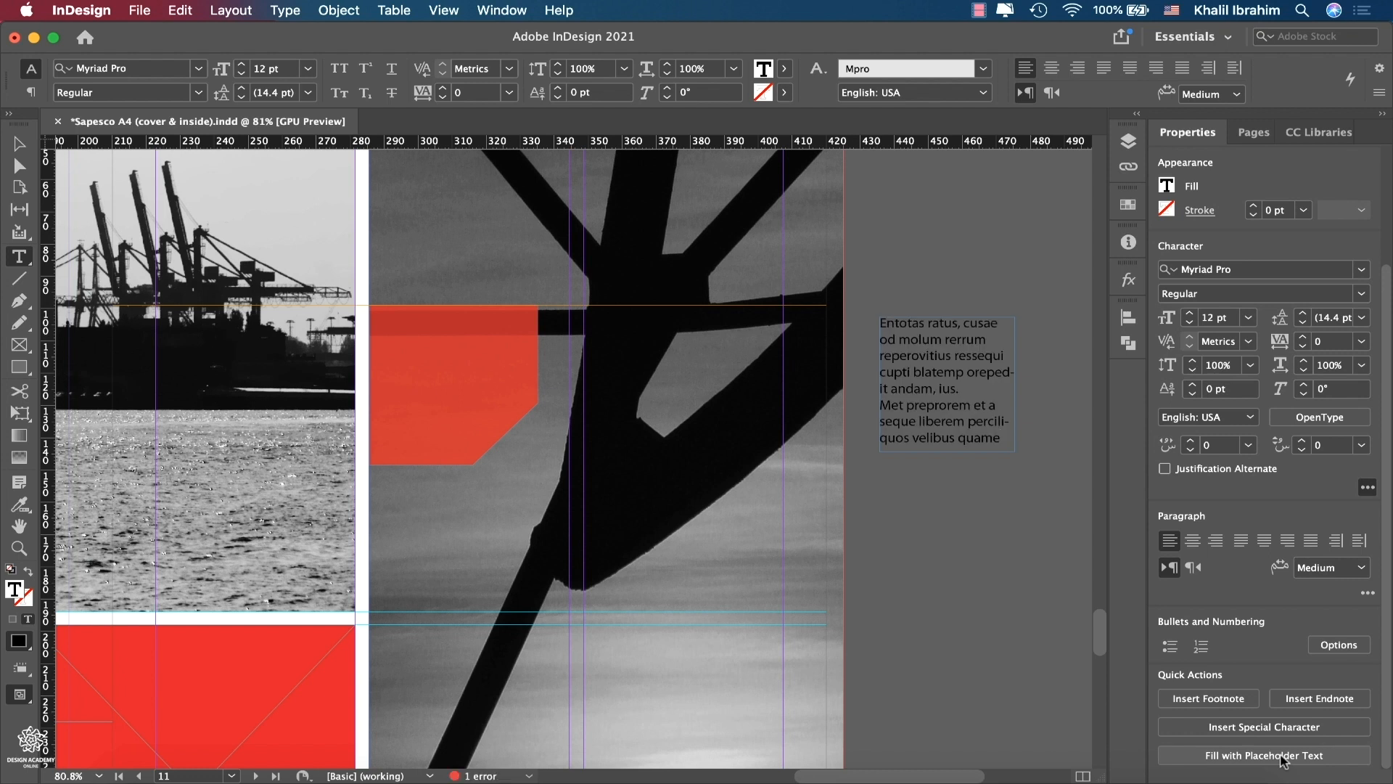
pyautogui.press('Escape')
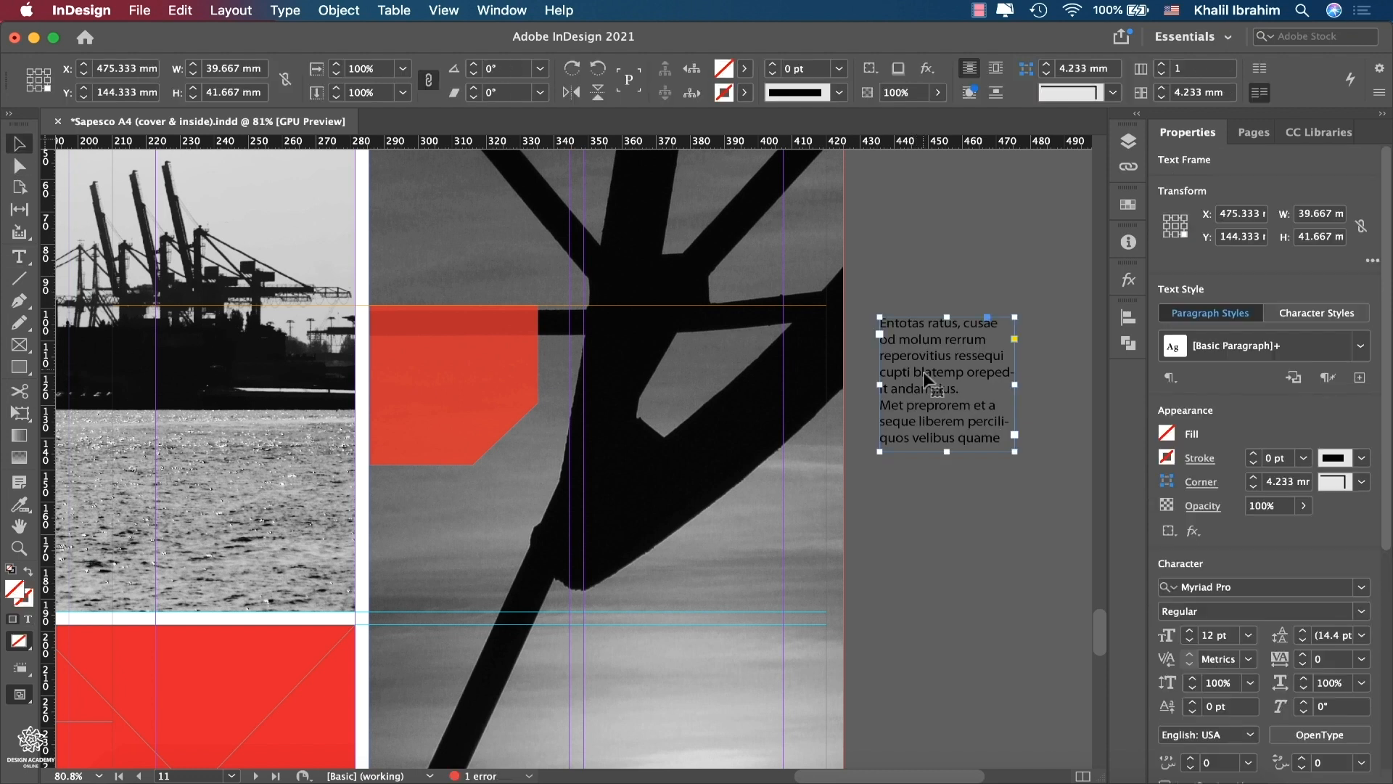
# - Fit the placeholder text frame inside the red shape at about 43.7 by 44 mm and colour its text [Paper]
pyautogui.moveTo(922, 381); pyautogui.dragTo(424, 372)
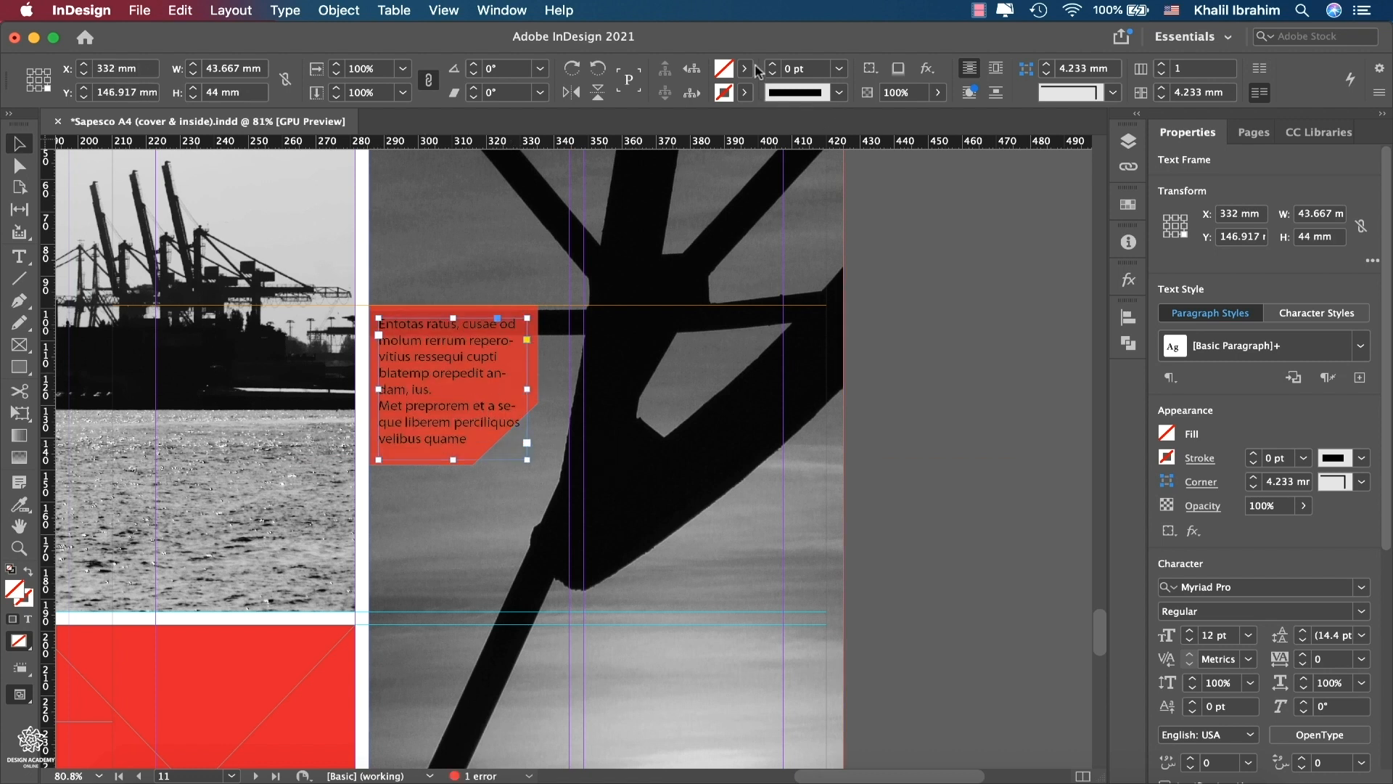
pyautogui.click(744, 68)
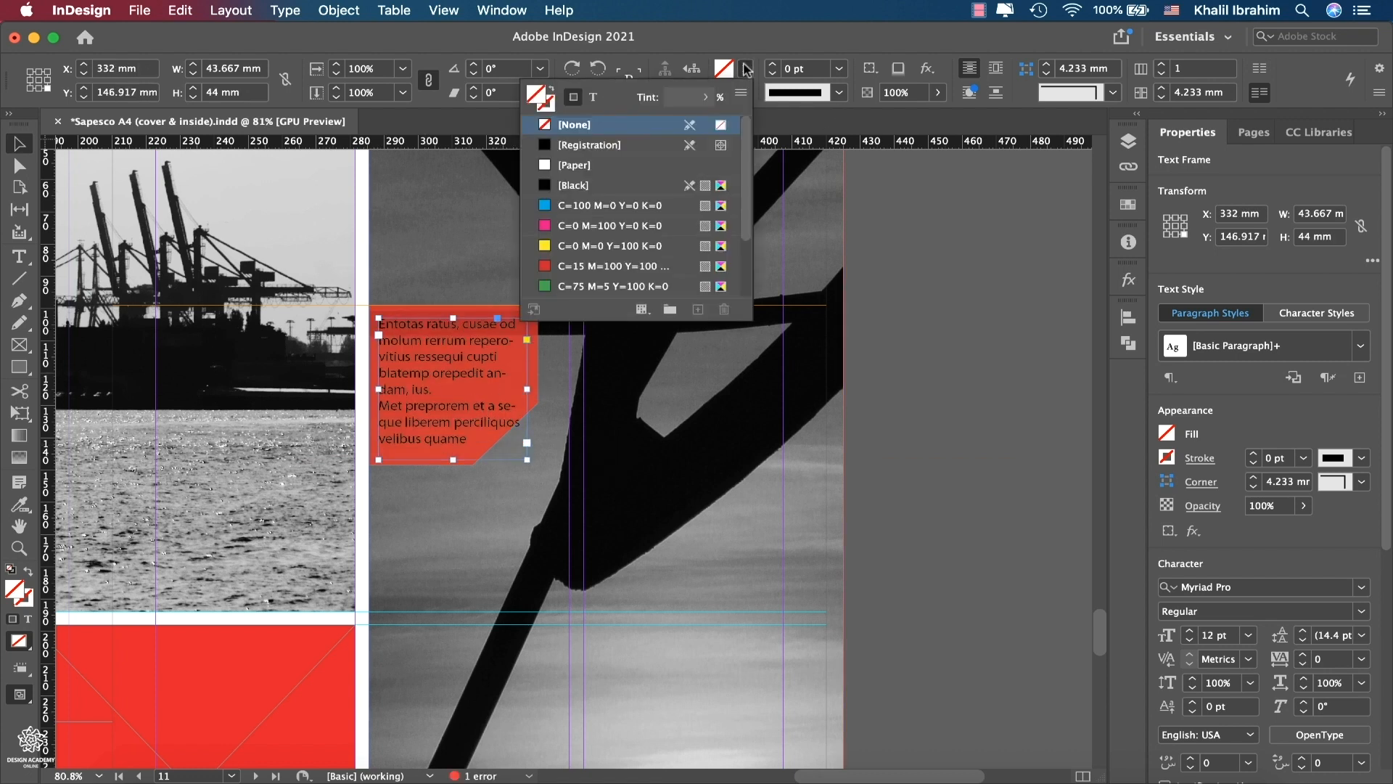
pyautogui.click(593, 96)
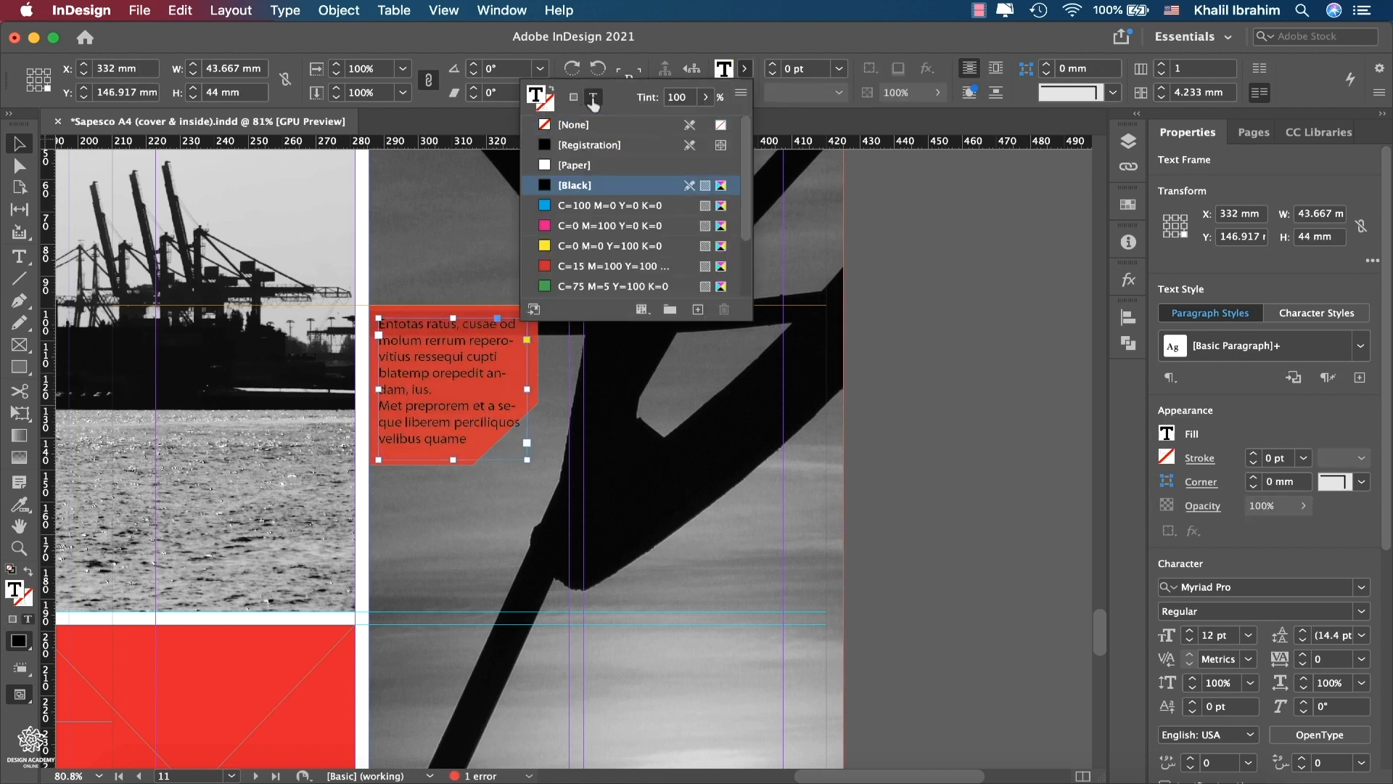
pyautogui.click(573, 165)
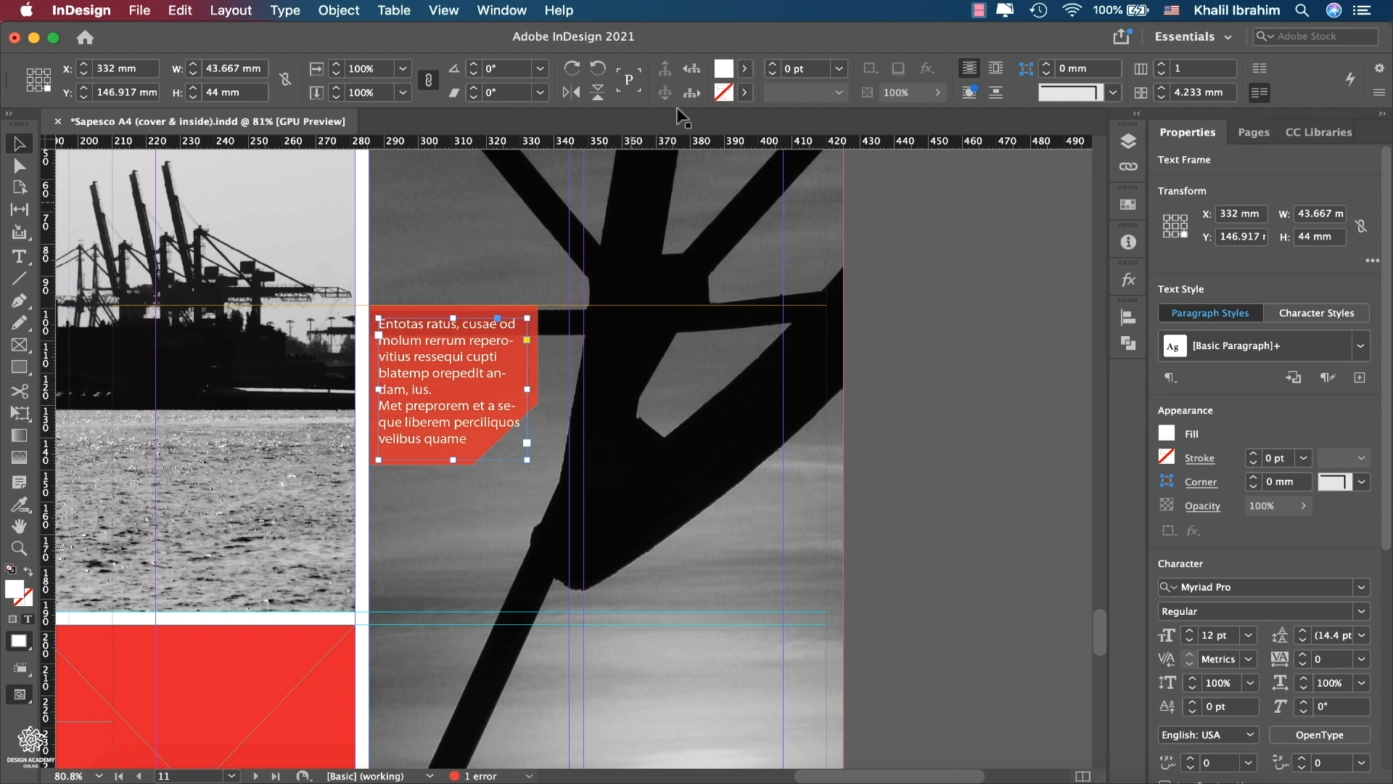
# - On page 9, move the unfilled text-wrap polygon further over the red box's text, to X 296.2 mm and Y 106.7 mm
pyautogui.scroll(20, 599, 326)
pyautogui.scroll(-15, 599, 329)
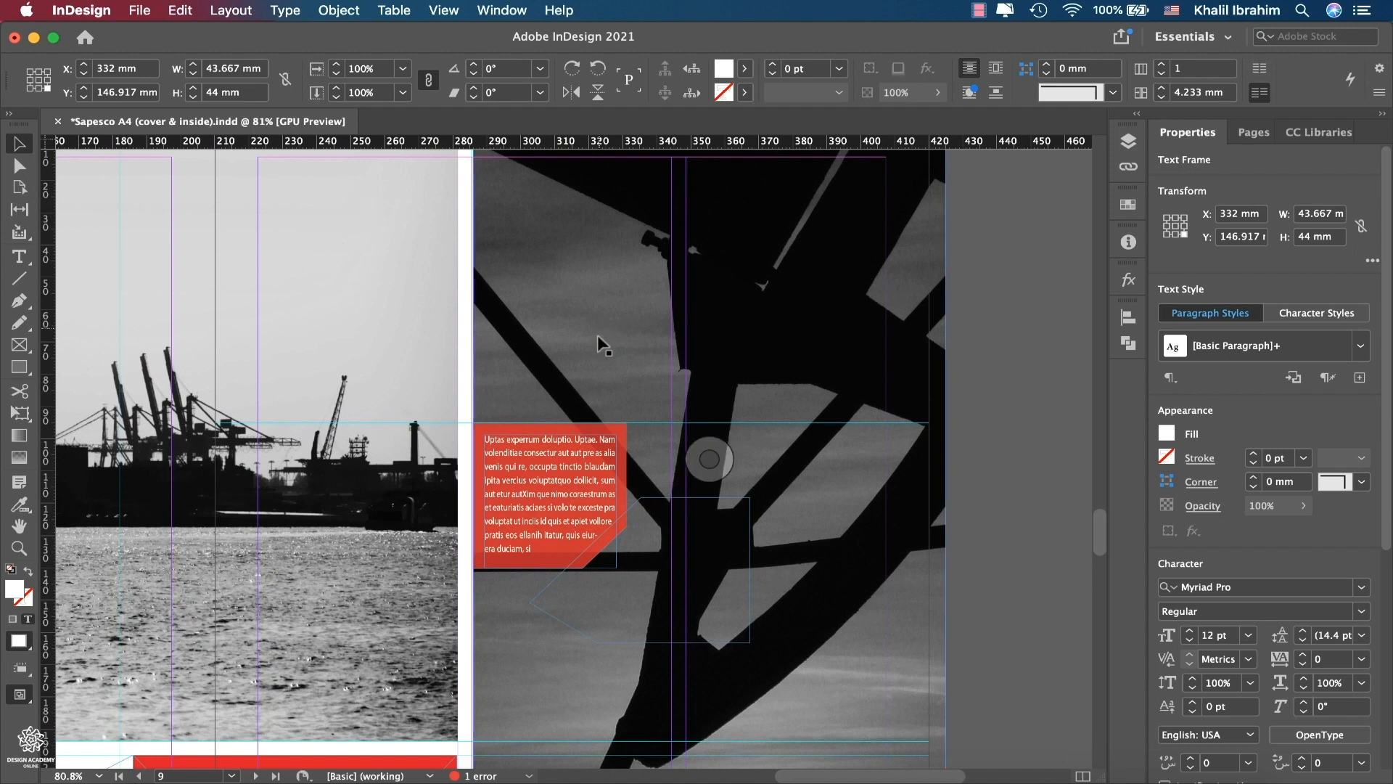
pyautogui.scroll(5, 589, 456)
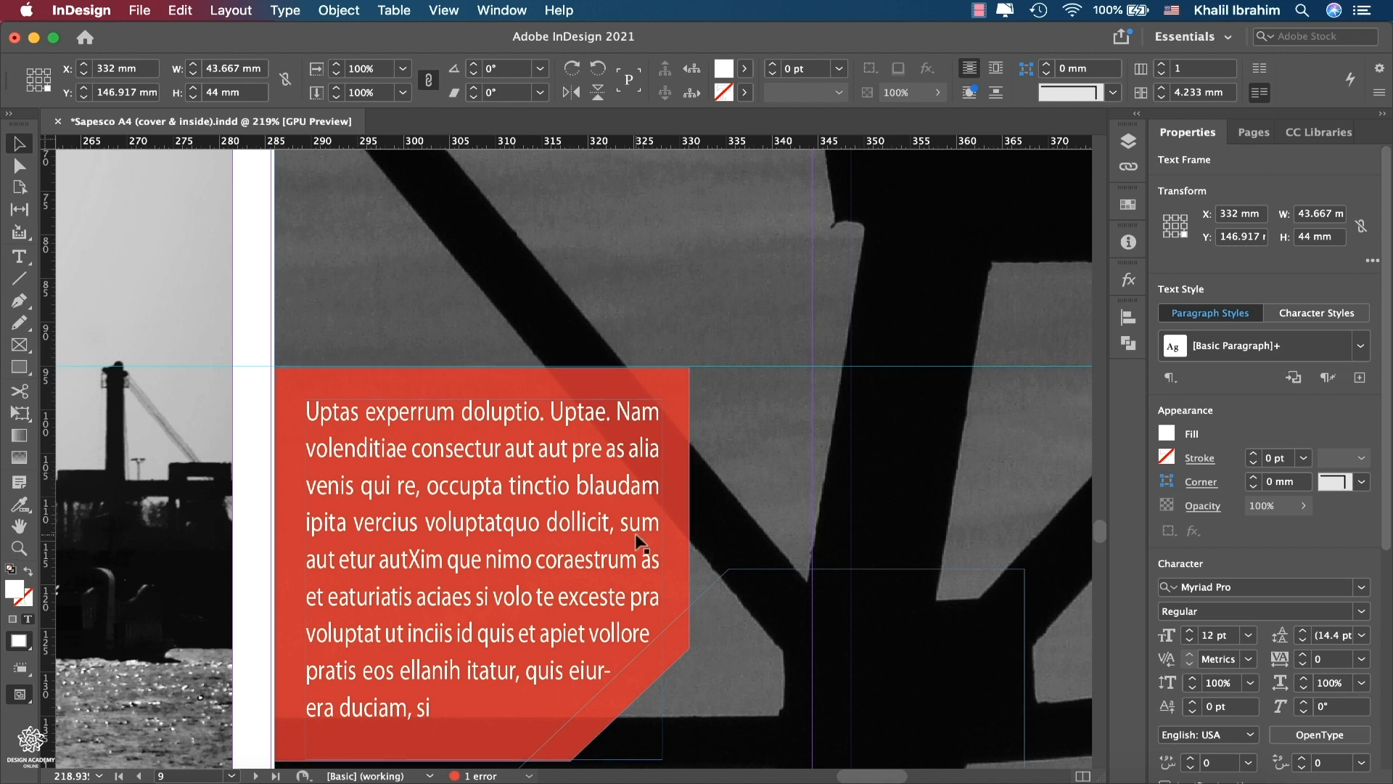
pyautogui.scroll(-3, 634, 534)
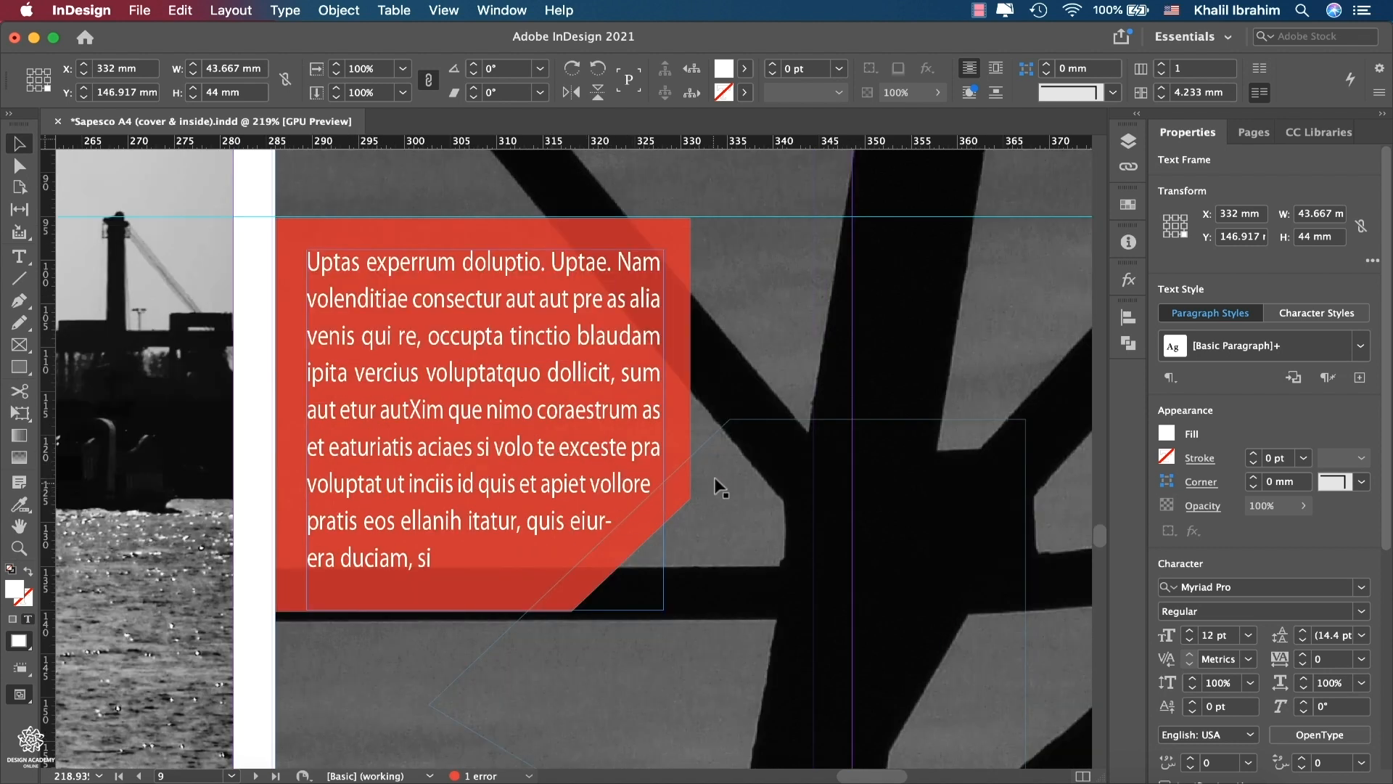
pyautogui.scroll(-4, 733, 454)
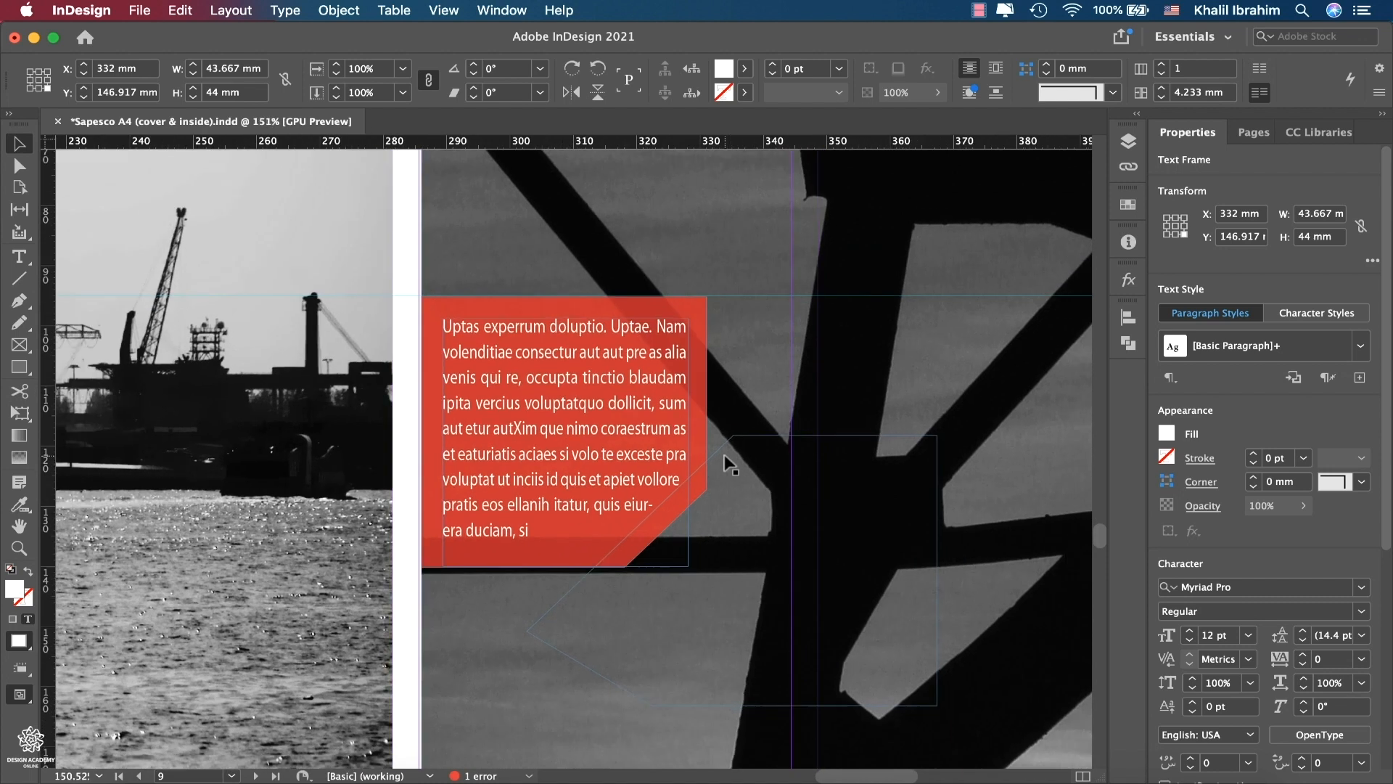
pyautogui.click(762, 443)
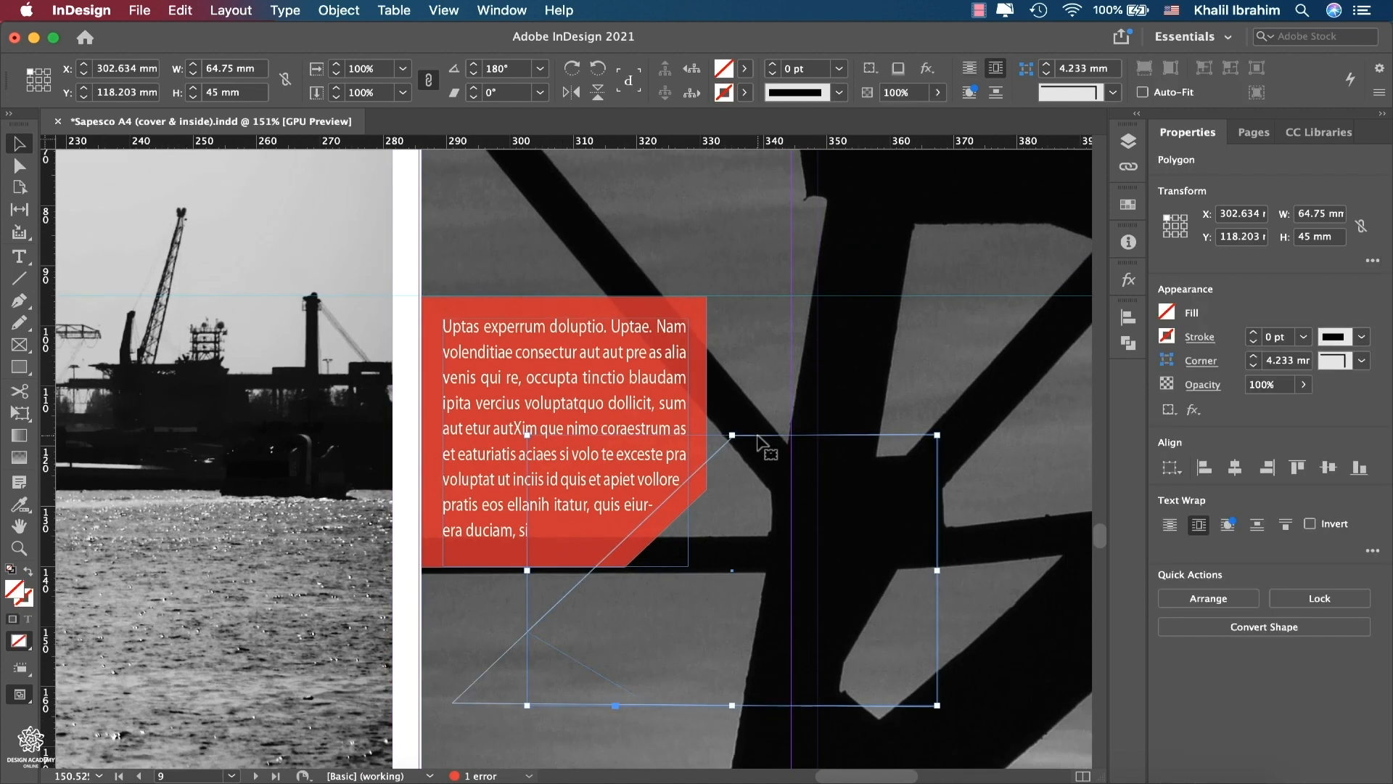
pyautogui.moveTo(758, 439); pyautogui.dragTo(722, 424)
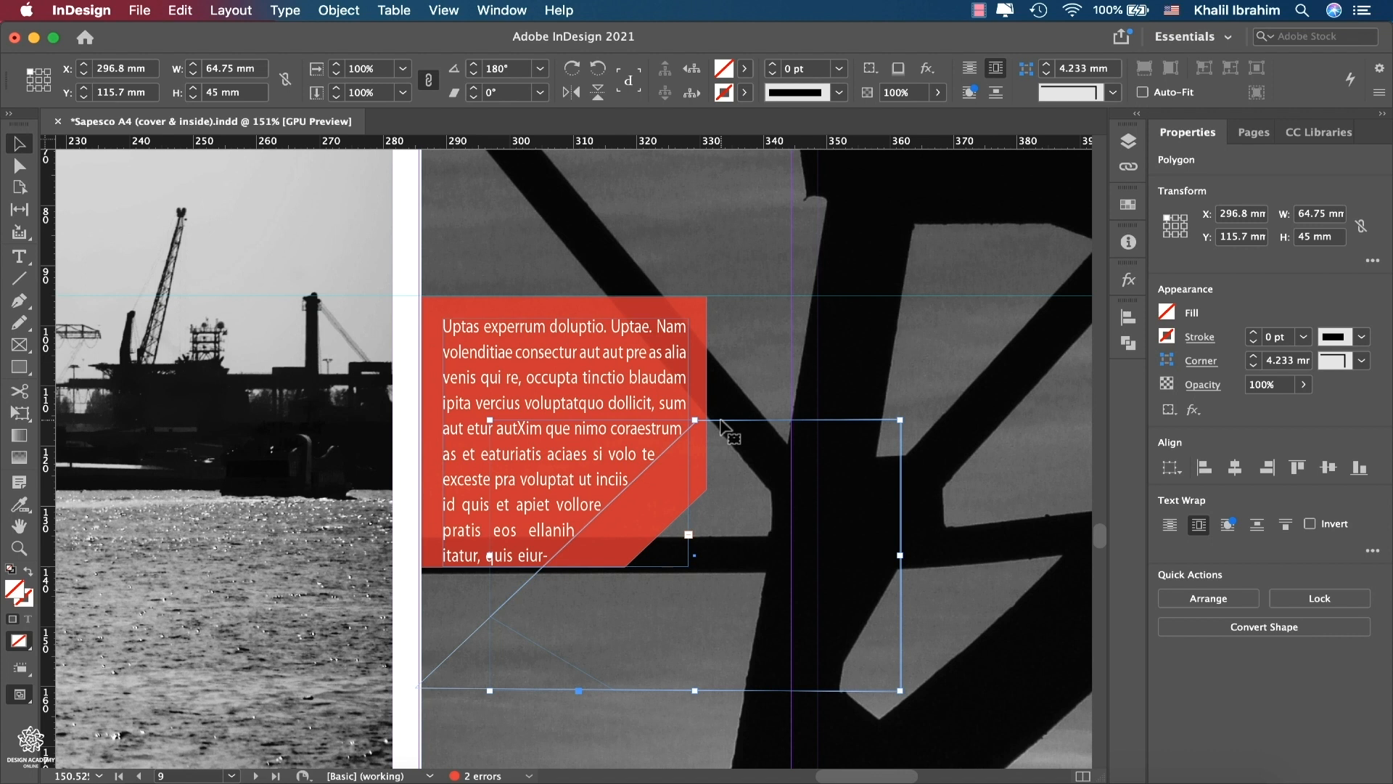
pyautogui.moveTo(720, 421); pyautogui.dragTo(718, 366)
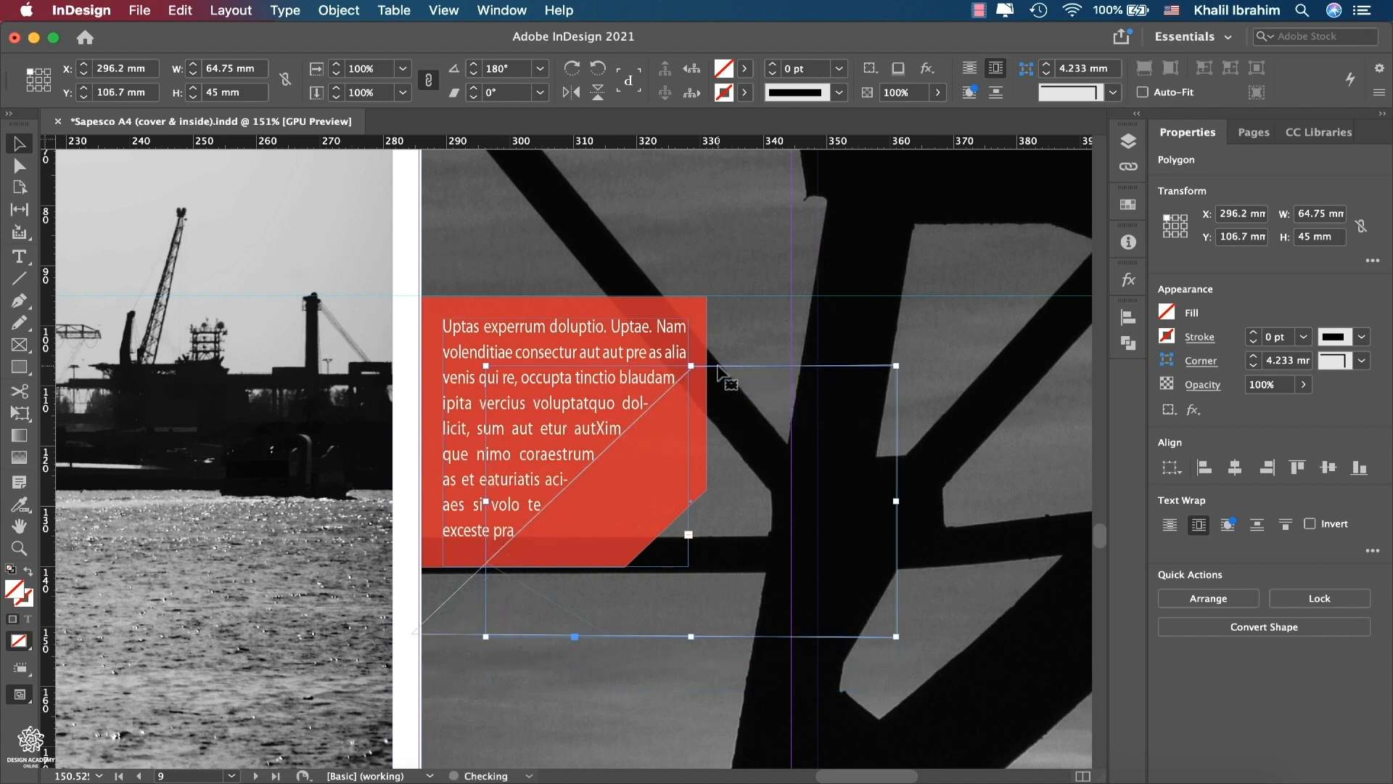
# - Undo the text-wrap polygon's moves on page 9 and redo the [Paper] colour on page 11's placeholder text
pyautogui.press('super+z')
pyautogui.press('super+z')
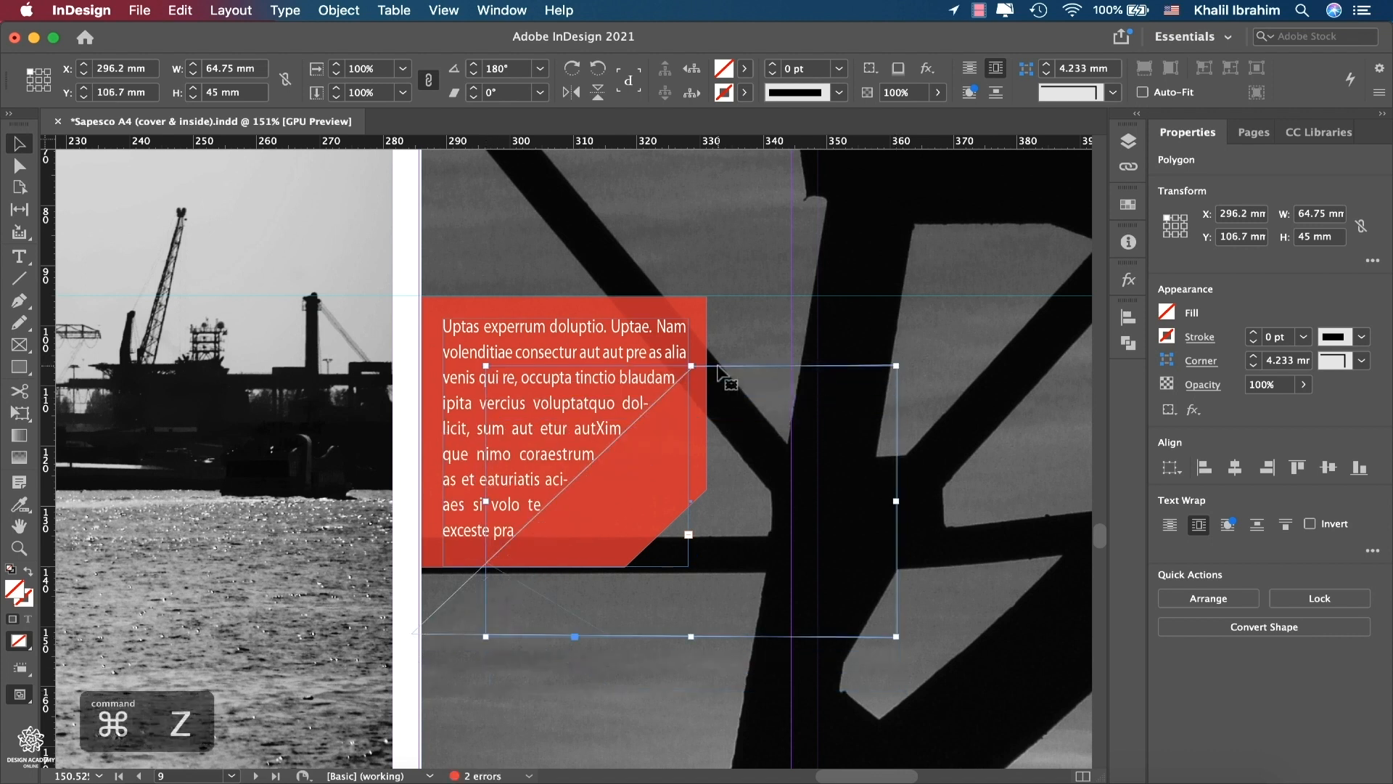
pyautogui.press('super+z')
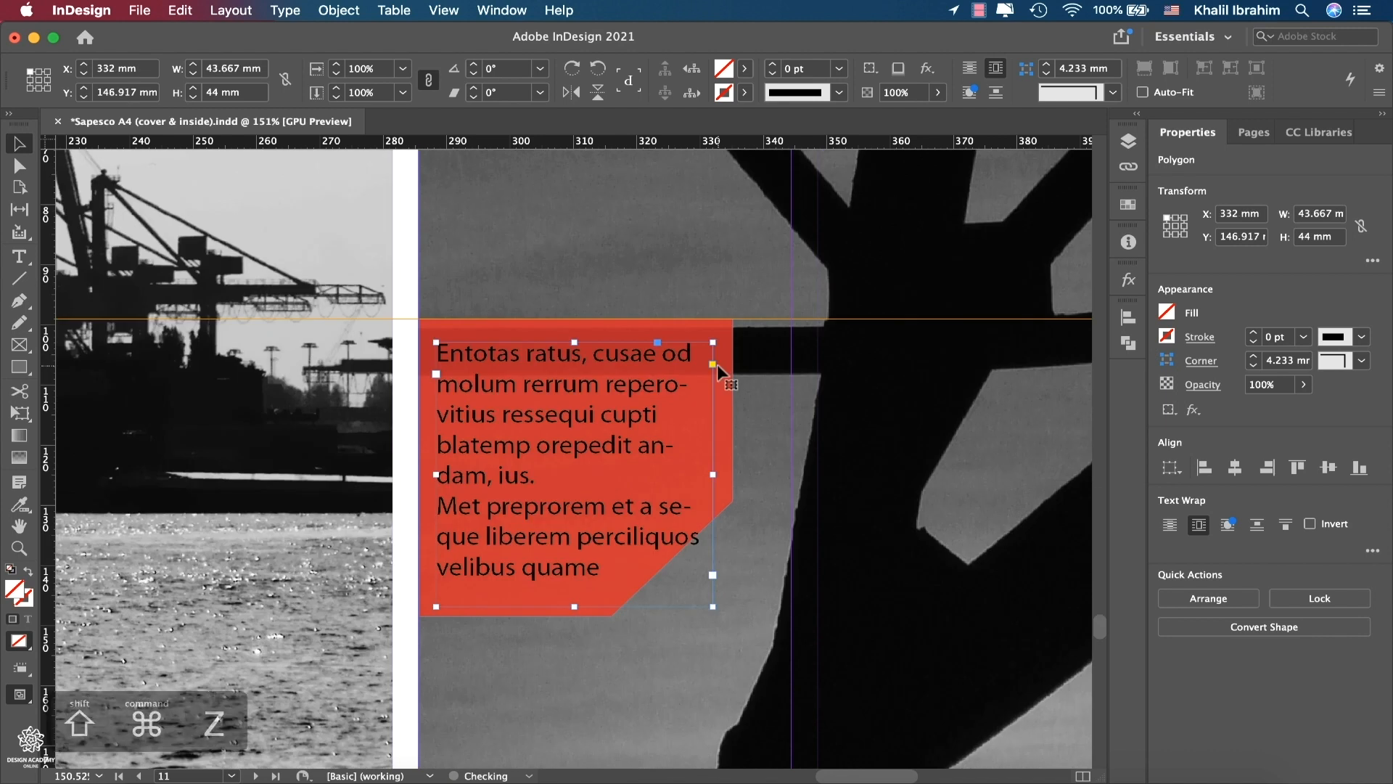
pyautogui.press('super+shift+z')
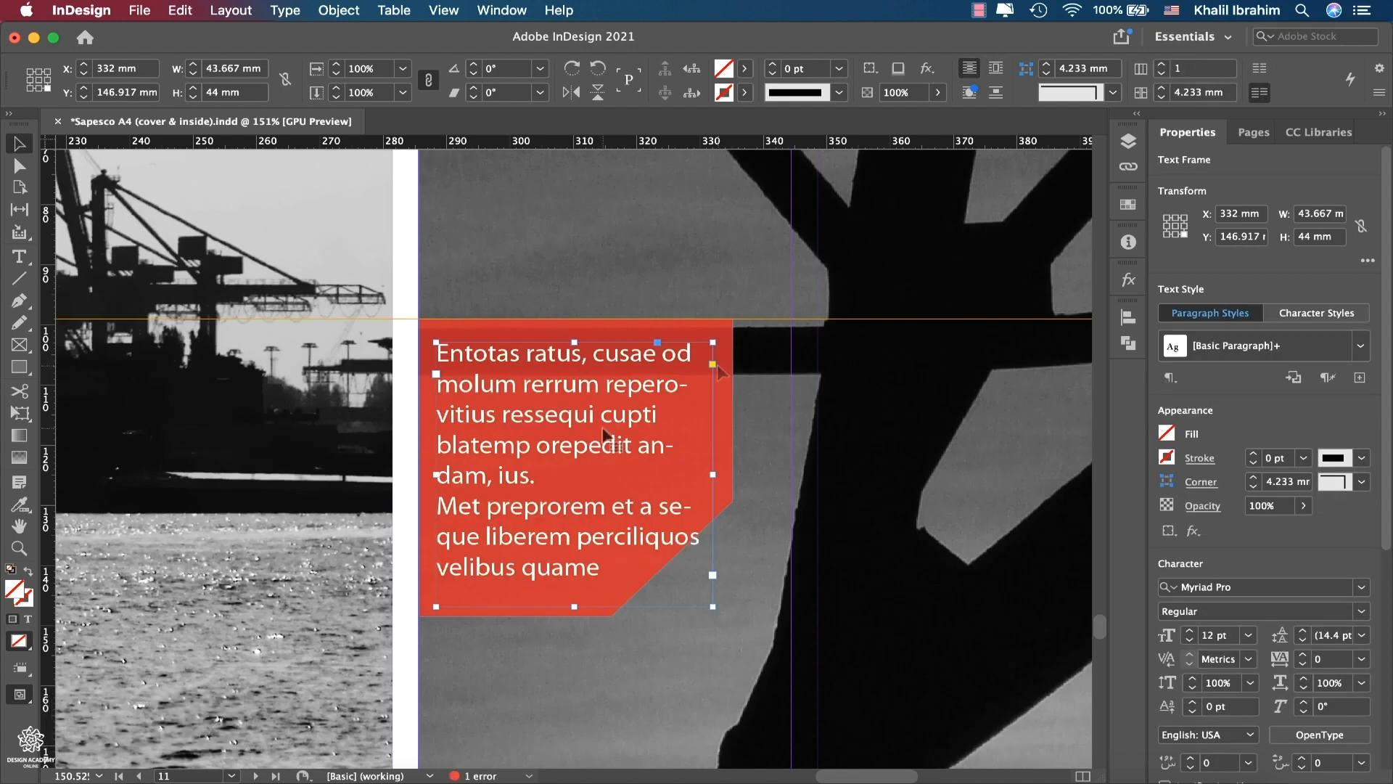
# - Set the red box's text to 9 pt, justified with last line aligned left, and fill the frame with placeholder text
pyautogui.click(1249, 636)
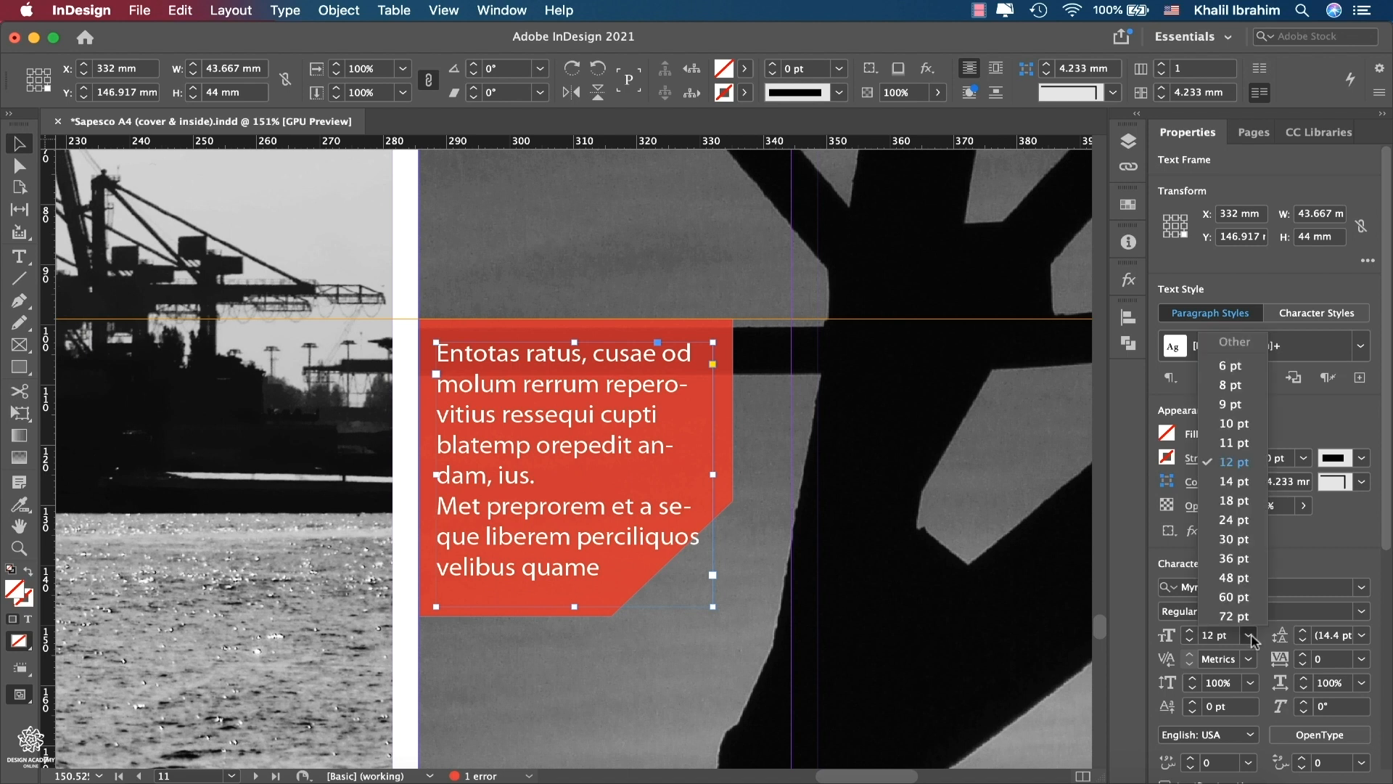
pyautogui.click(1259, 405)
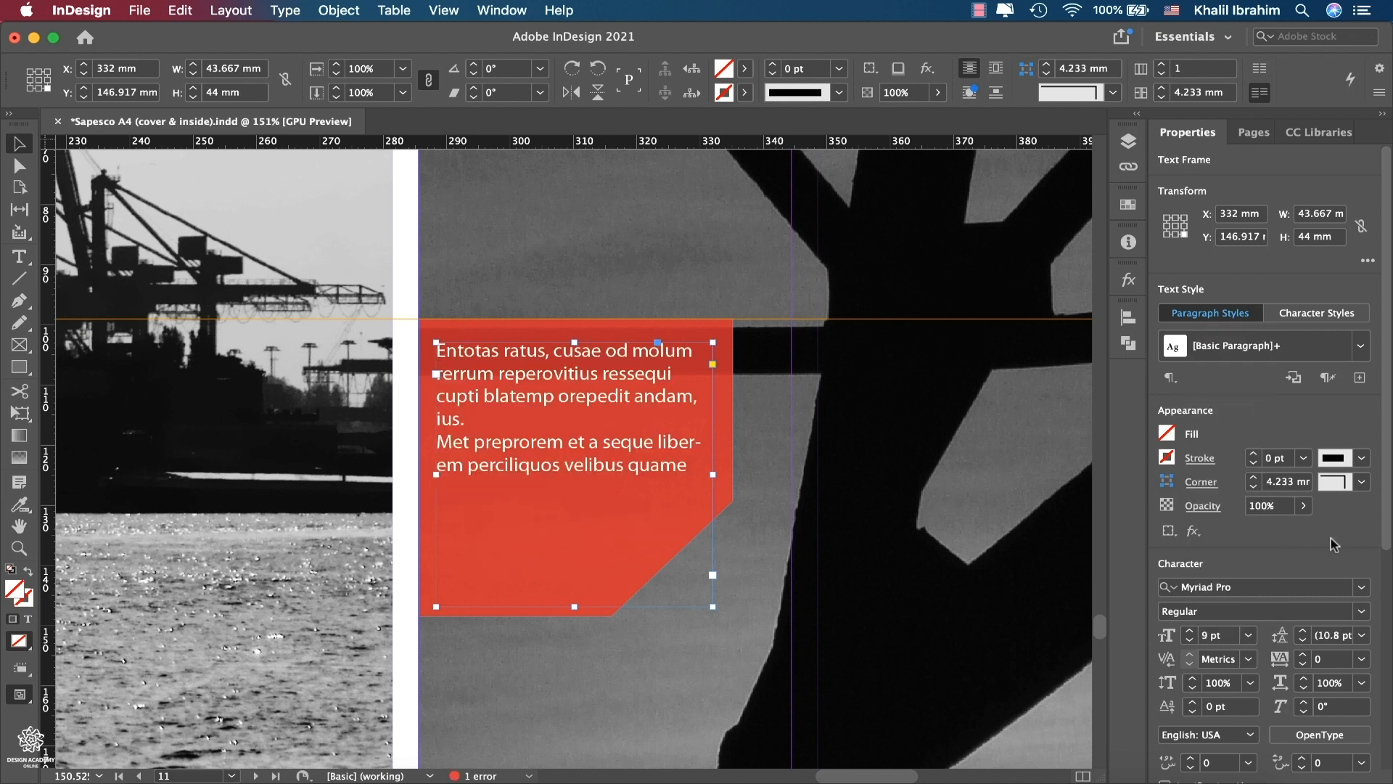
pyautogui.scroll(-5, 1331, 538)
pyautogui.click(1288, 759)
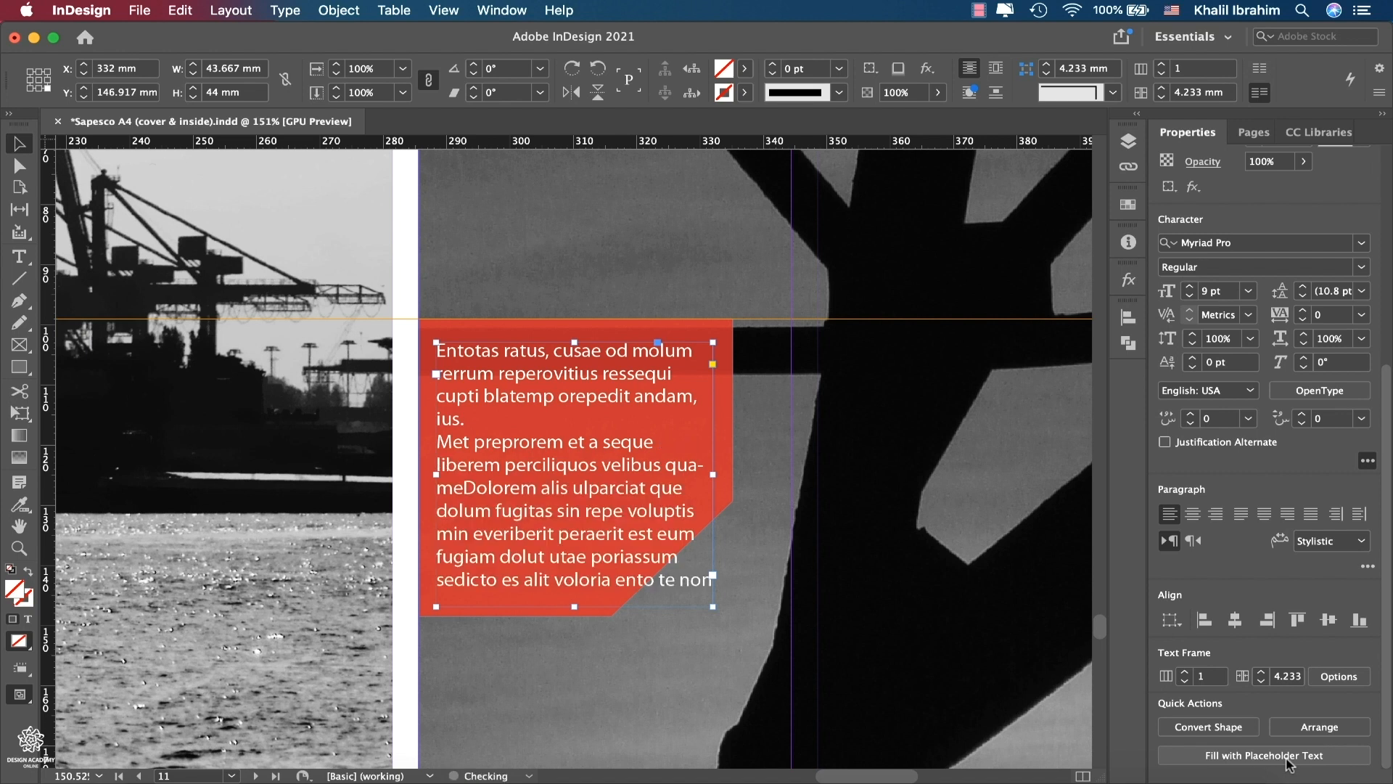
pyautogui.click(1246, 517)
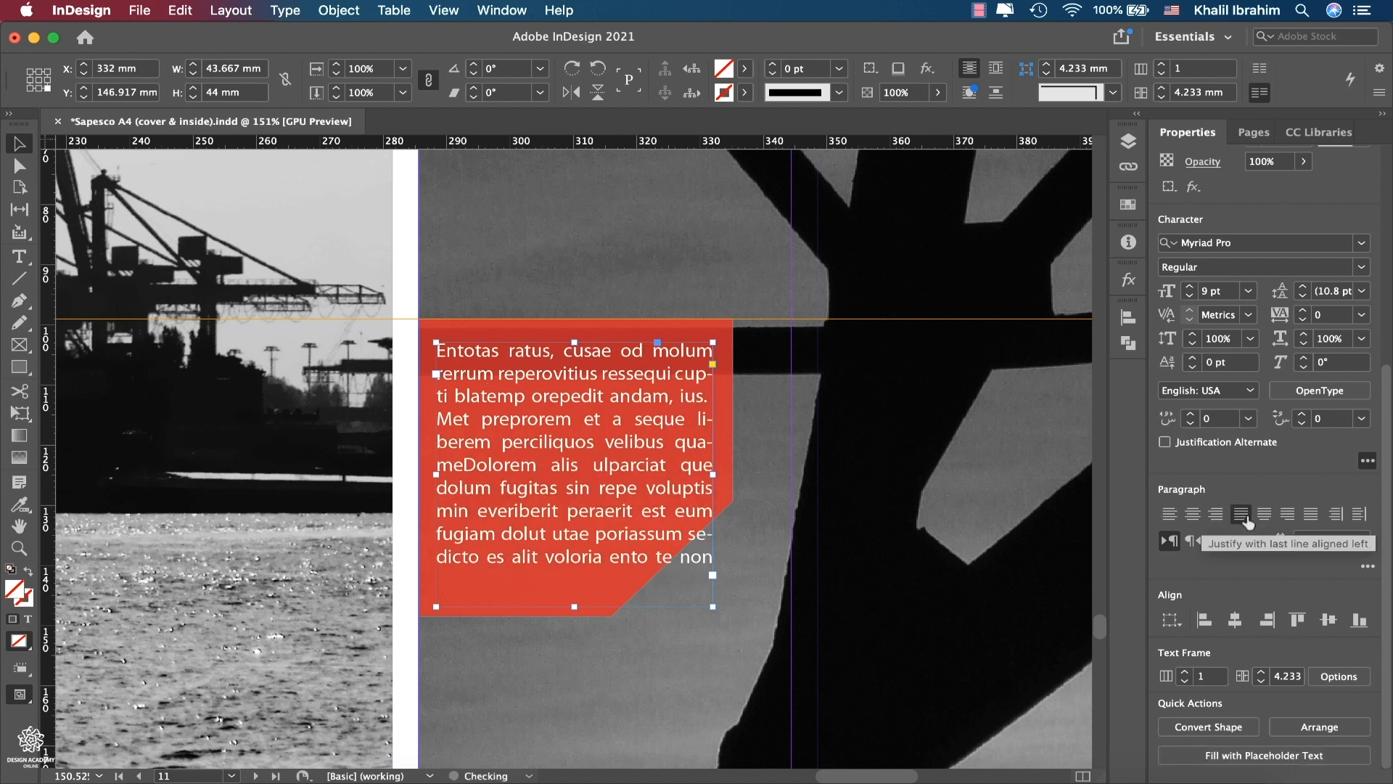
pyautogui.click(1246, 759)
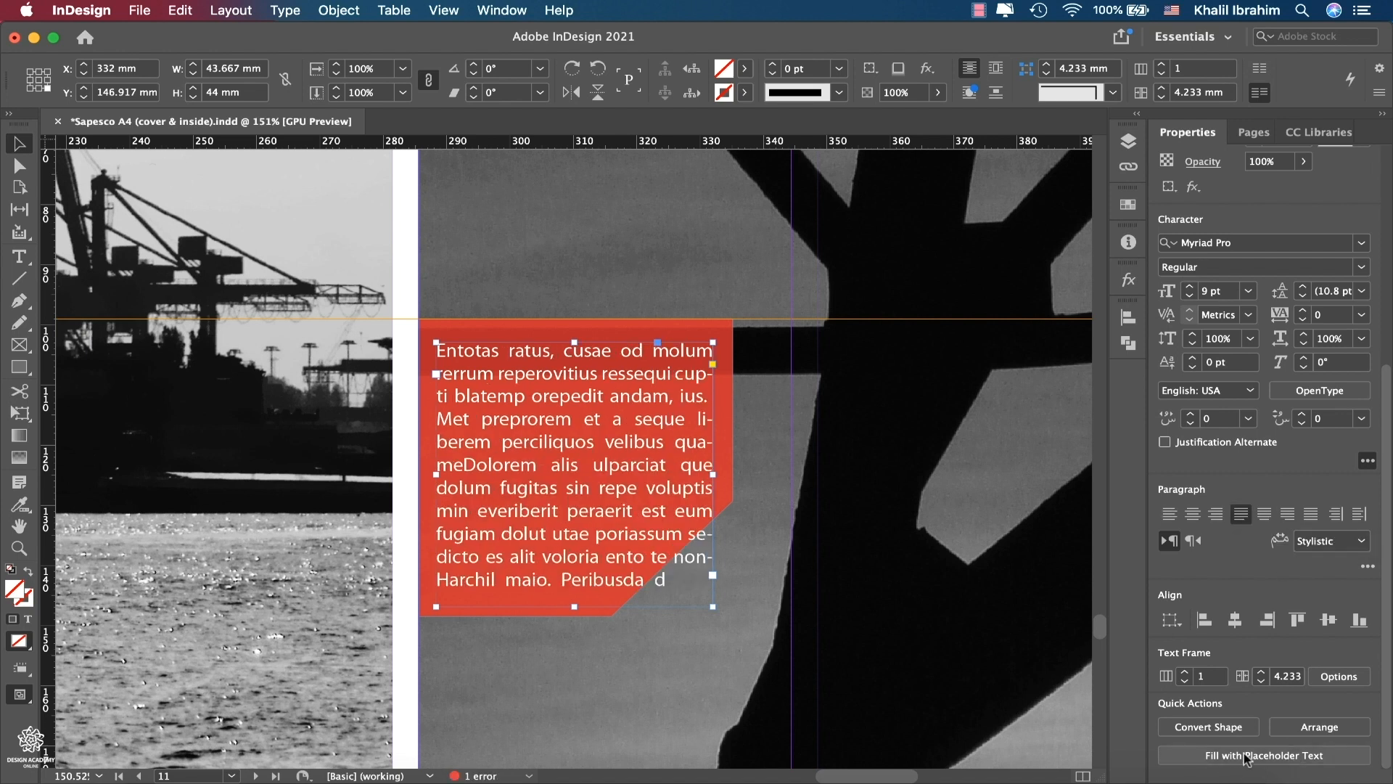
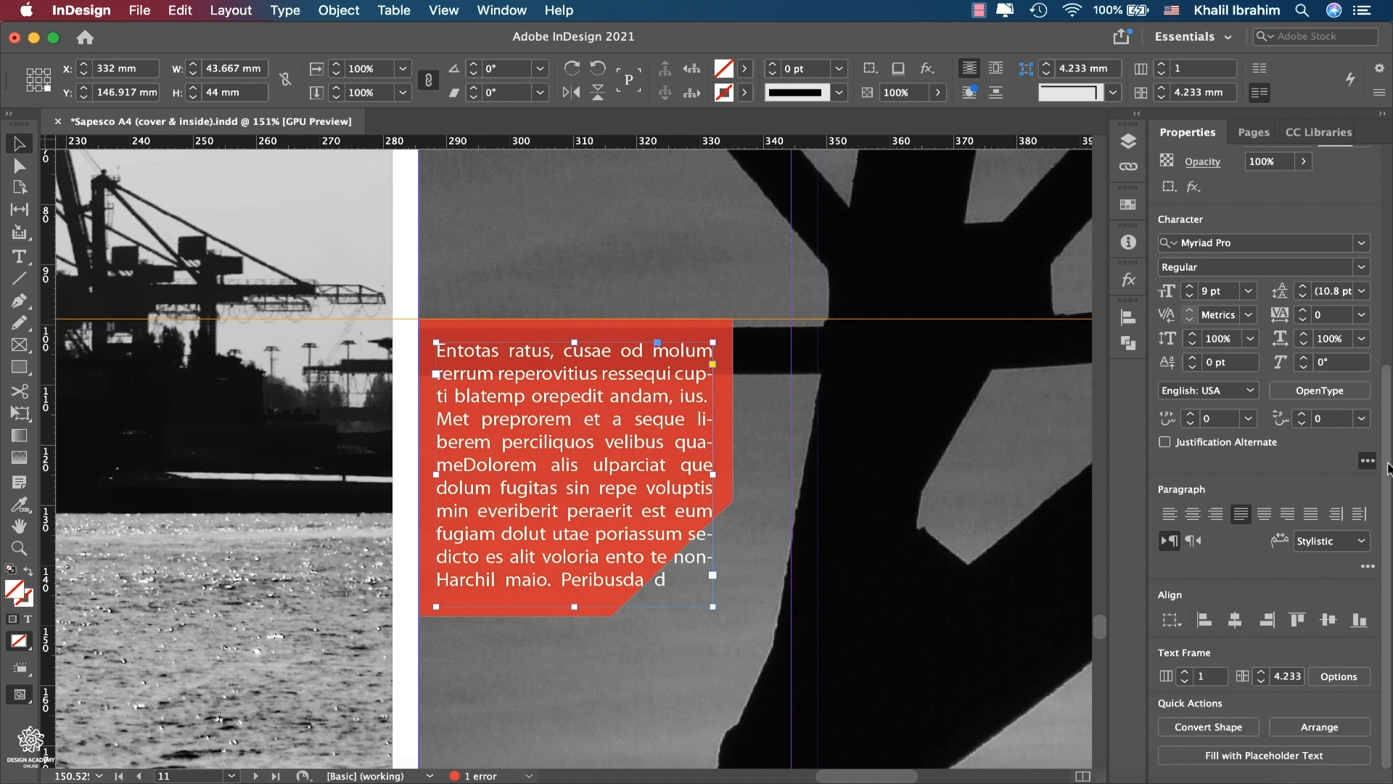
# - Create a paragraph style named "jusdtified body 9pts Again" from the red box's text
pyautogui.moveTo(1388, 468); pyautogui.dragTo(1387, 275)
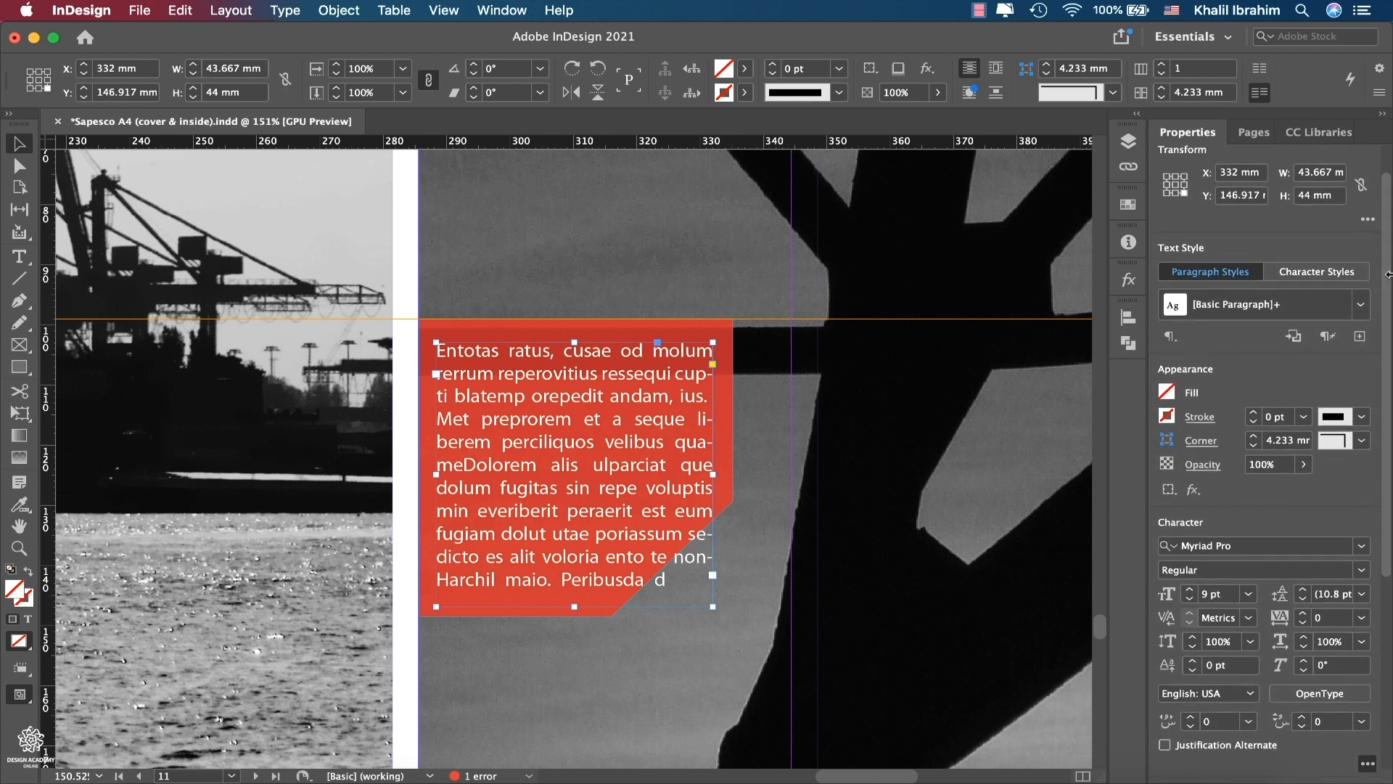
pyautogui.click(1360, 339)
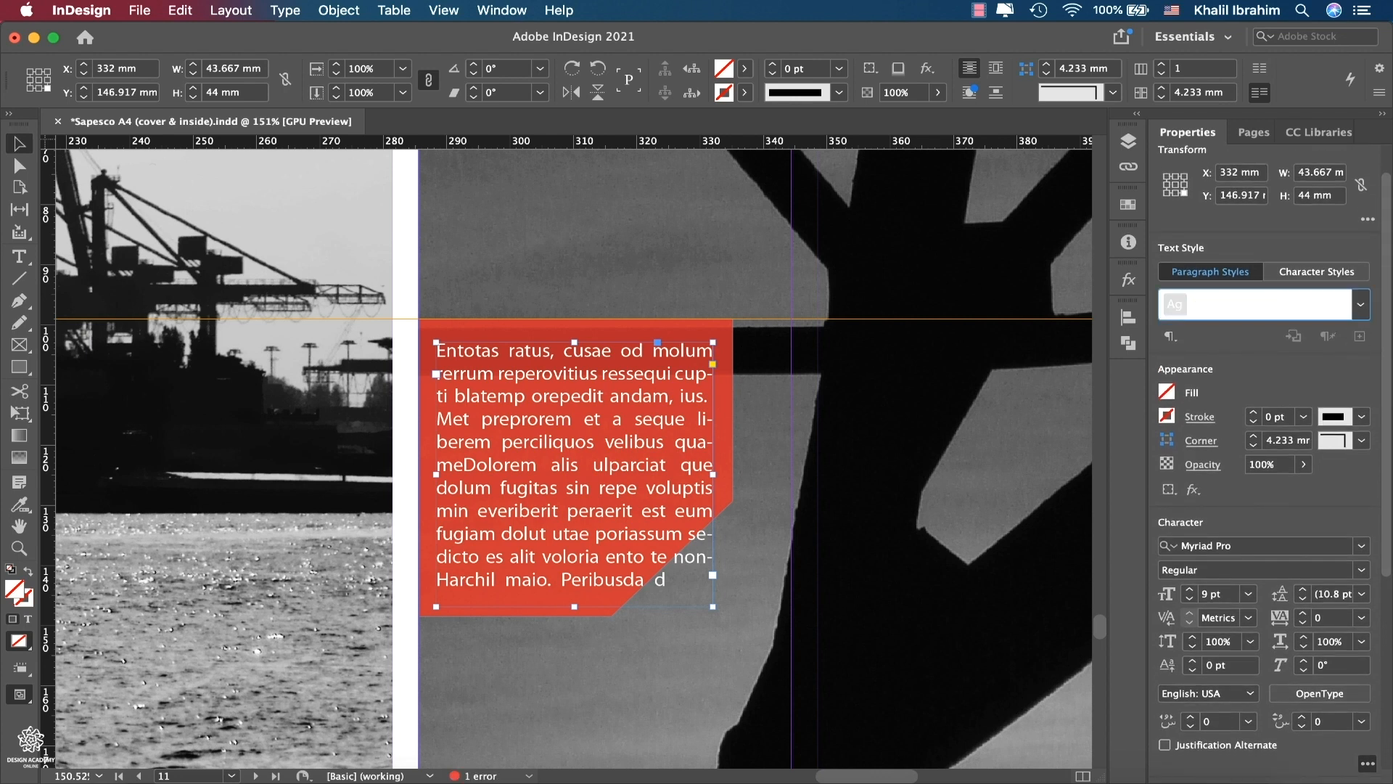
pyautogui.write('jusdtified body 9pts Again')
pyautogui.press('Return')
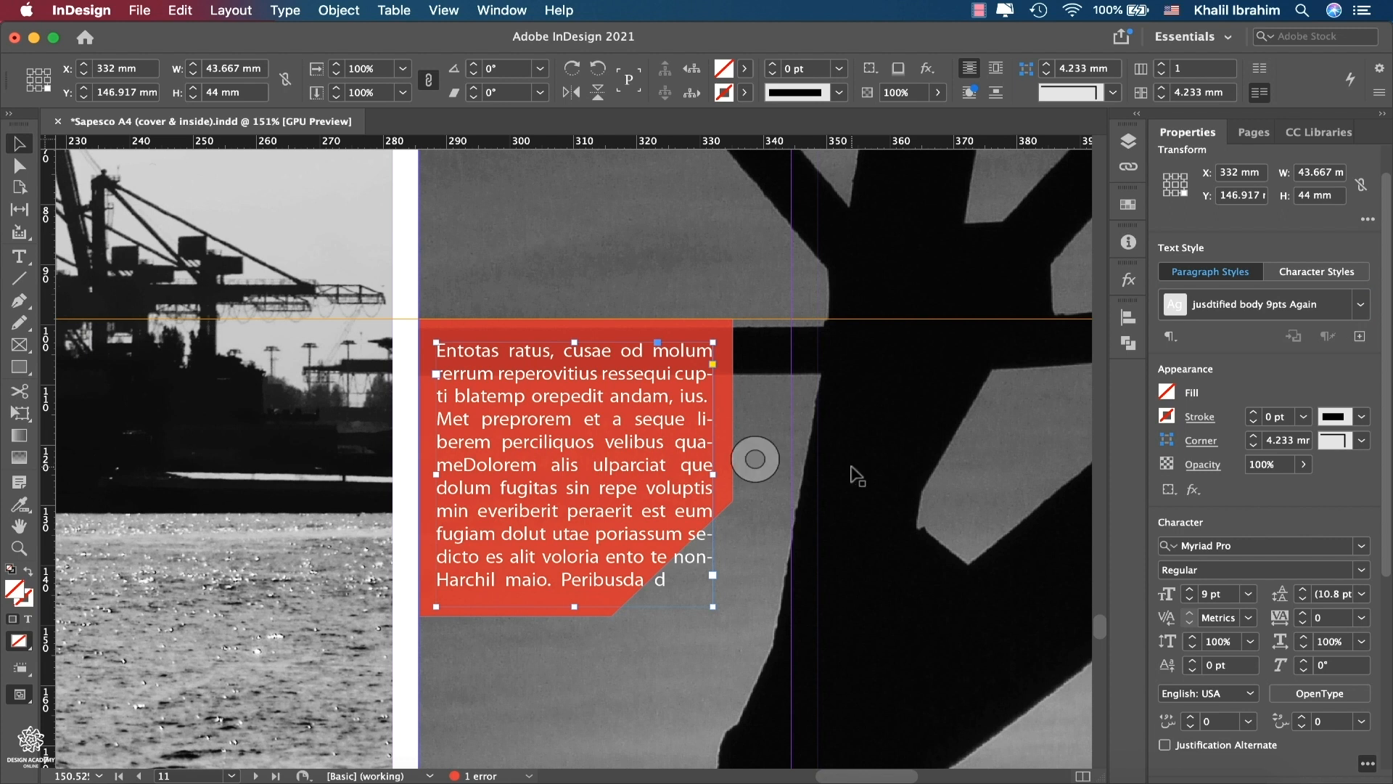
# - In the "jusdtified body 9pts Again" style, set hyphenation fully to Better Spacing, with After First and Before Last at 3 letters
pyautogui.hscroll(5, 857, 473)
pyautogui.scroll(-4, 856, 473)
pyautogui.scroll(4, 856, 473)
pyautogui.scroll(-2, 852, 468)
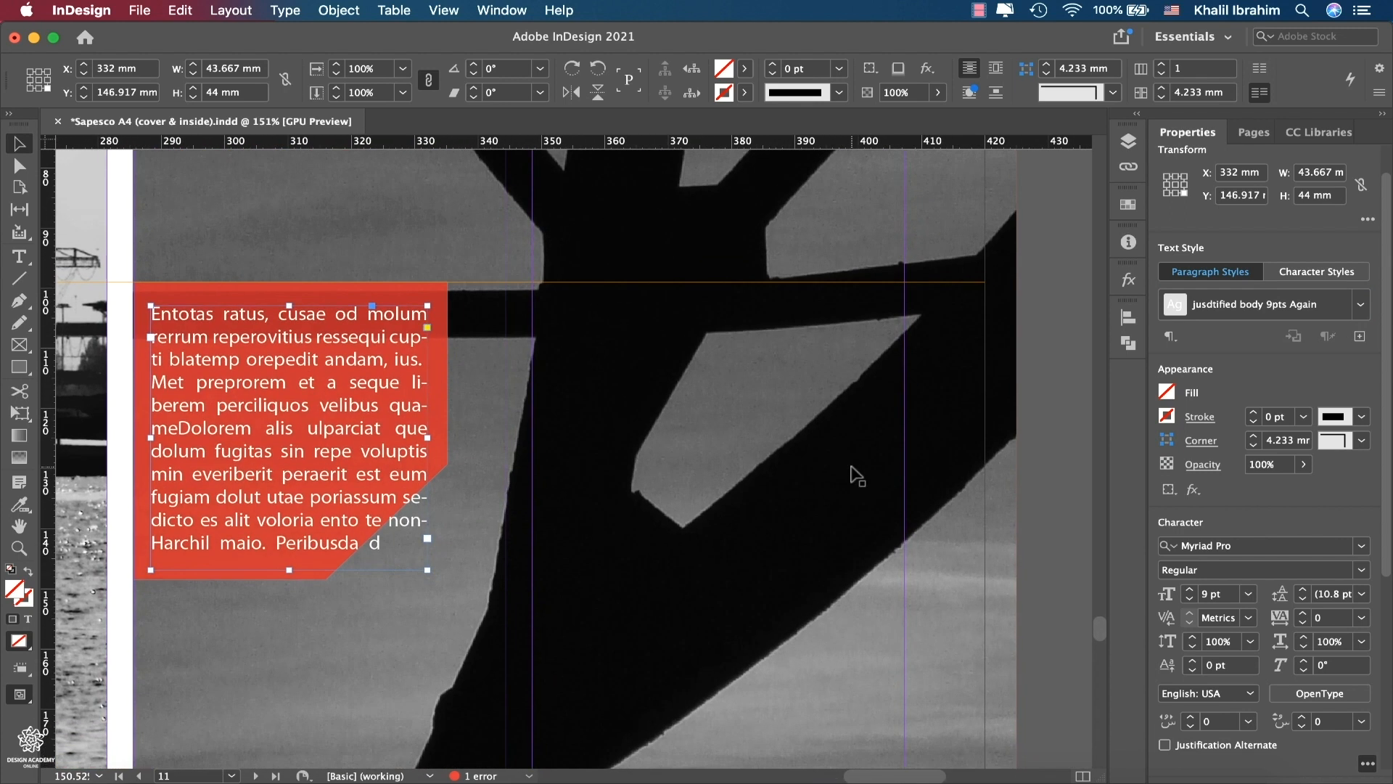
pyautogui.scroll(-5, 856, 476)
pyautogui.hscroll(3, 856, 475)
pyautogui.click(1360, 305)
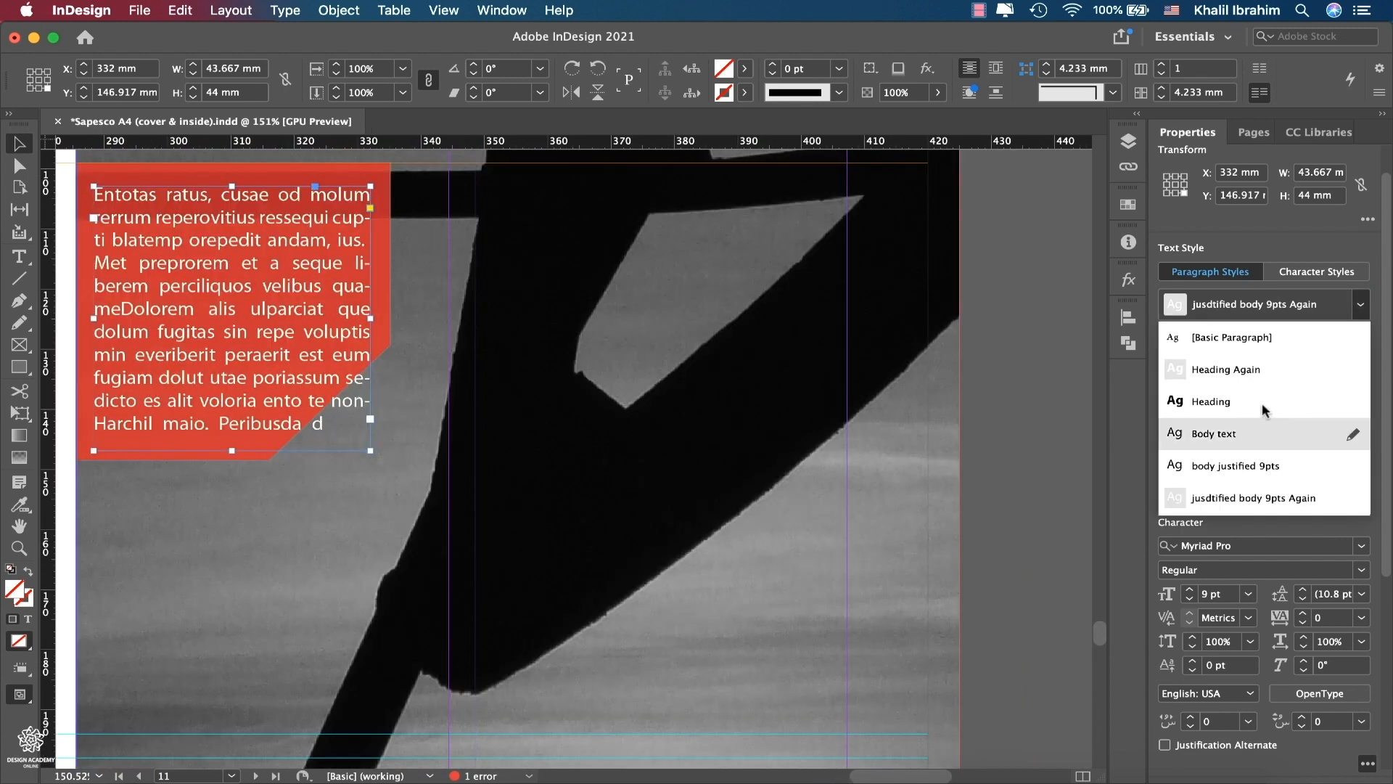
pyautogui.click(1353, 499)
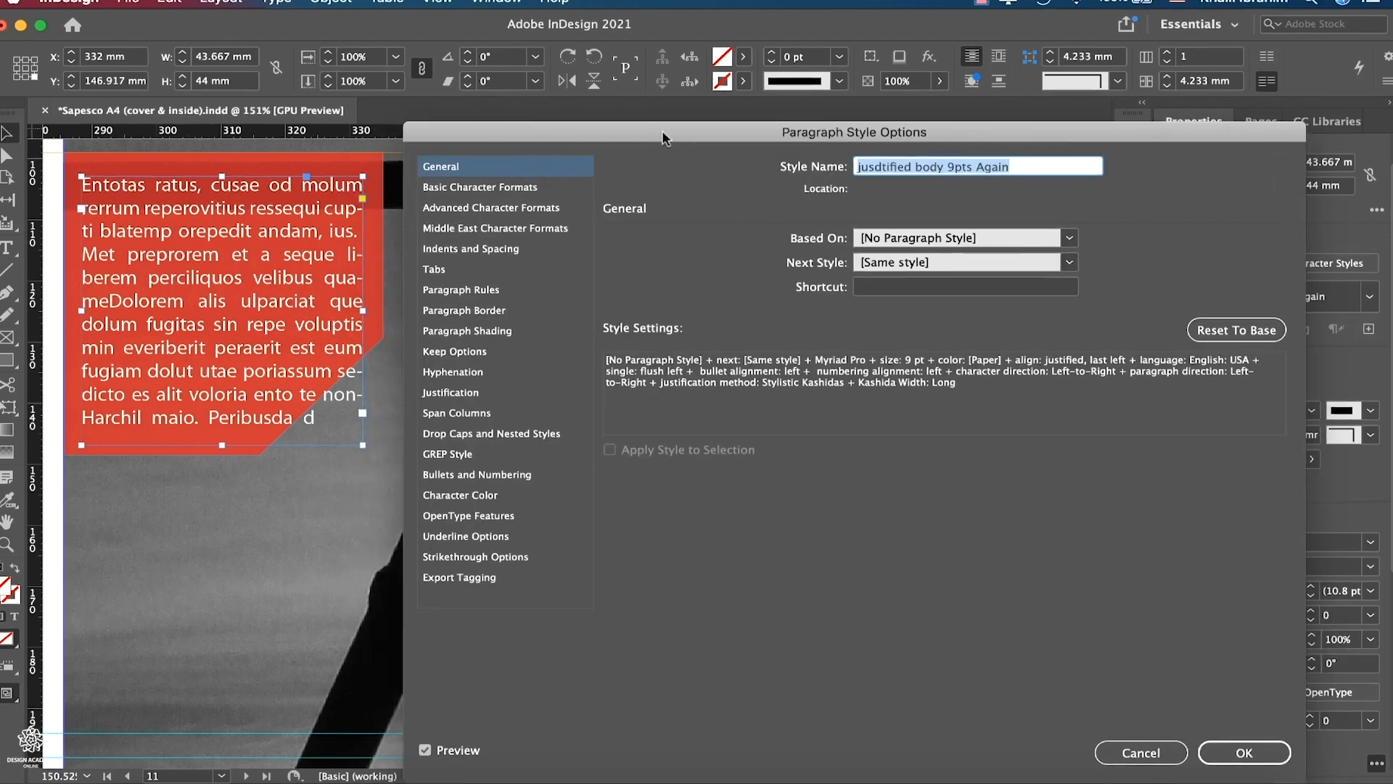
pyautogui.click(433, 324)
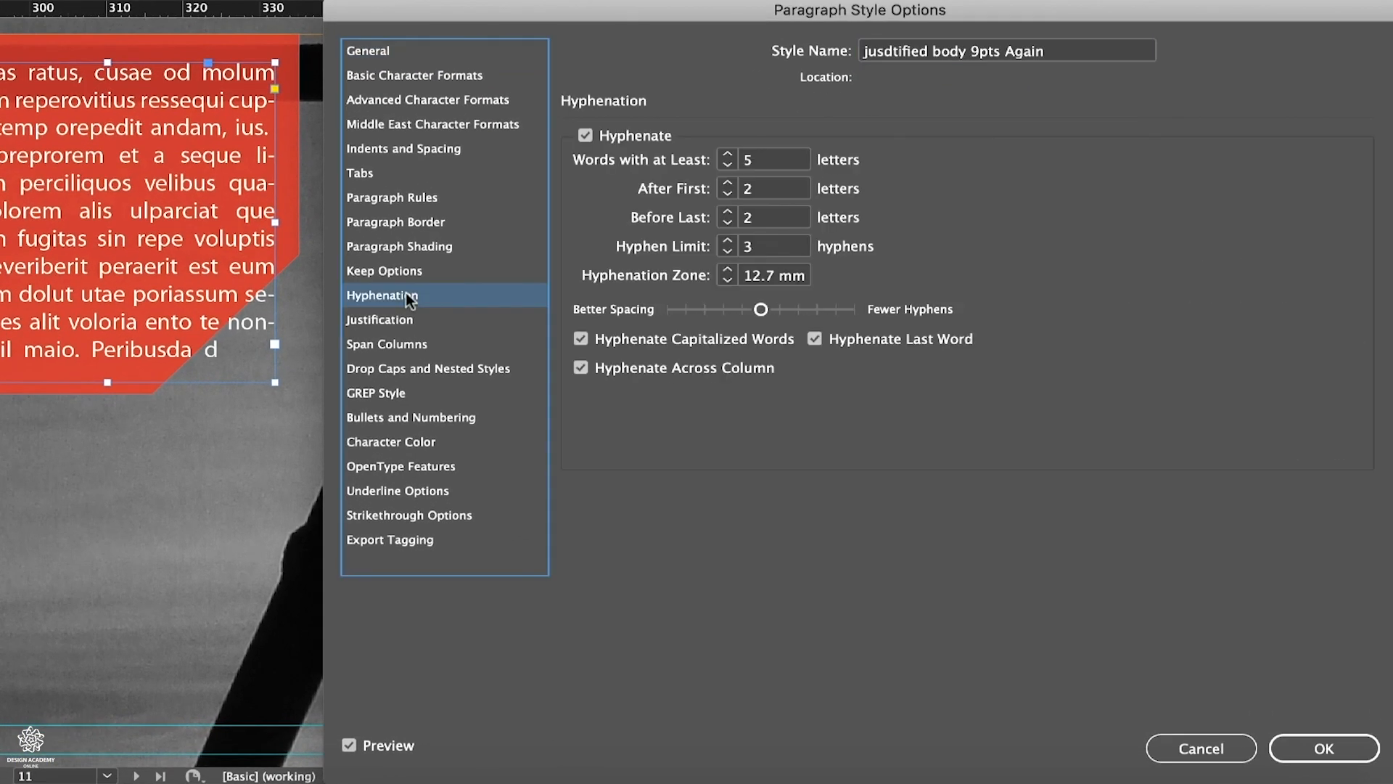
pyautogui.moveTo(760, 310); pyautogui.dragTo(664, 310)
pyautogui.click(729, 184)
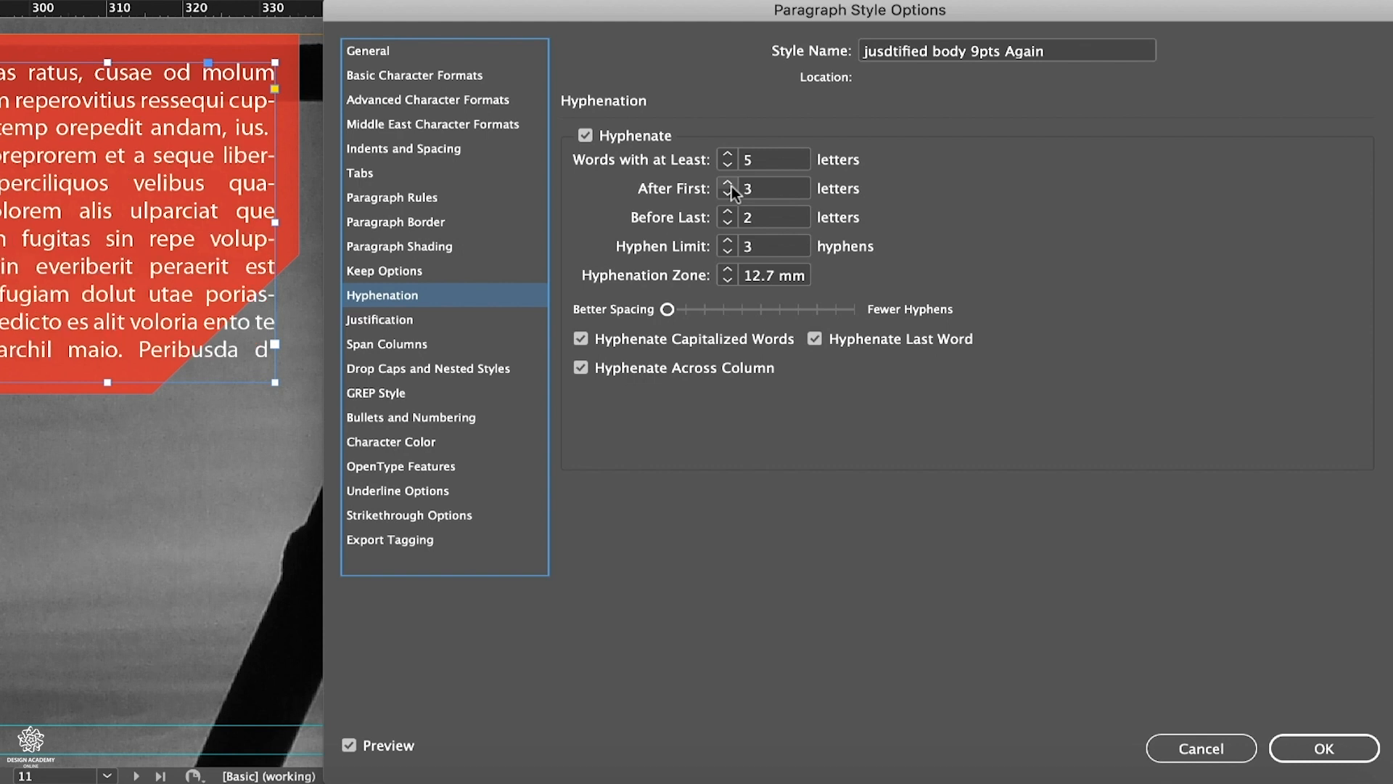
pyautogui.click(728, 213)
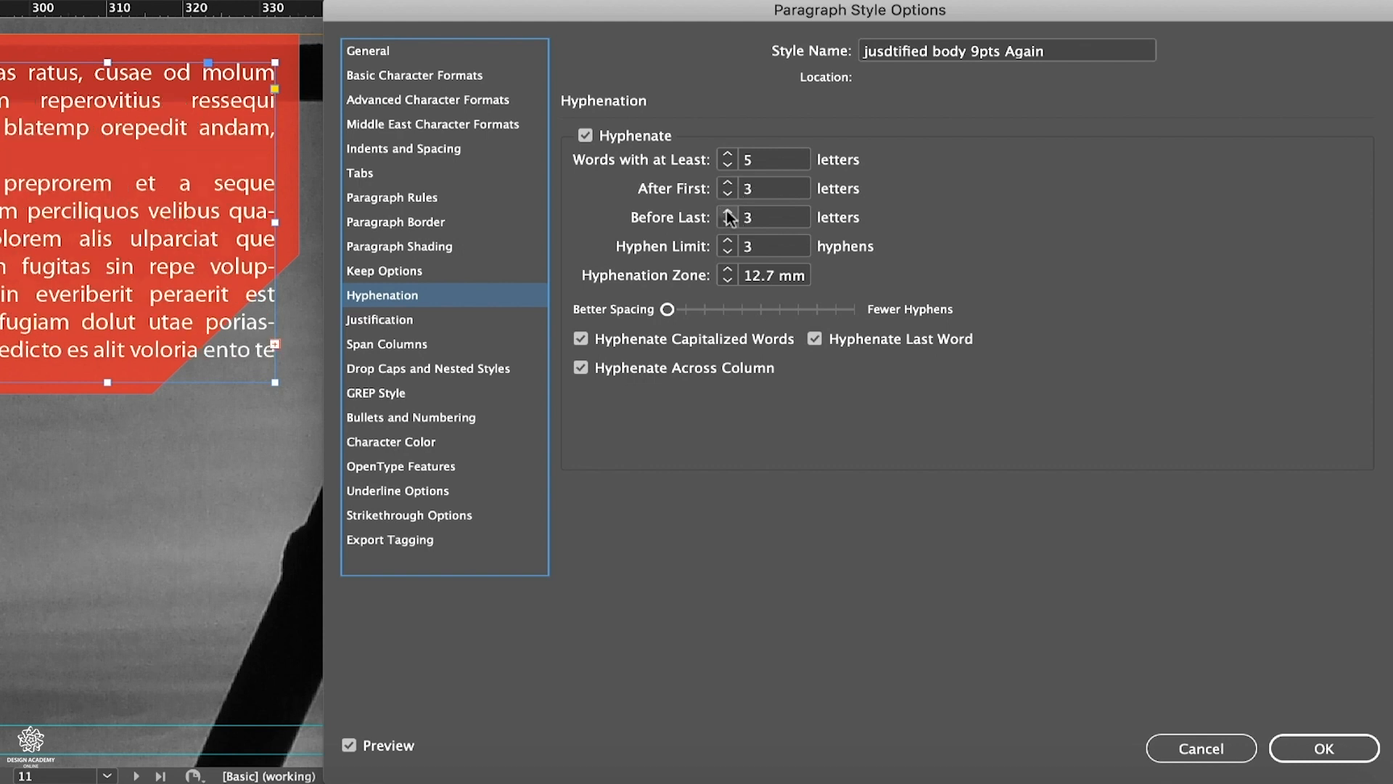
# - Set the style's justification letter spacing to a minimum of -2% and a maximum of 2%
pyautogui.click(405, 321)
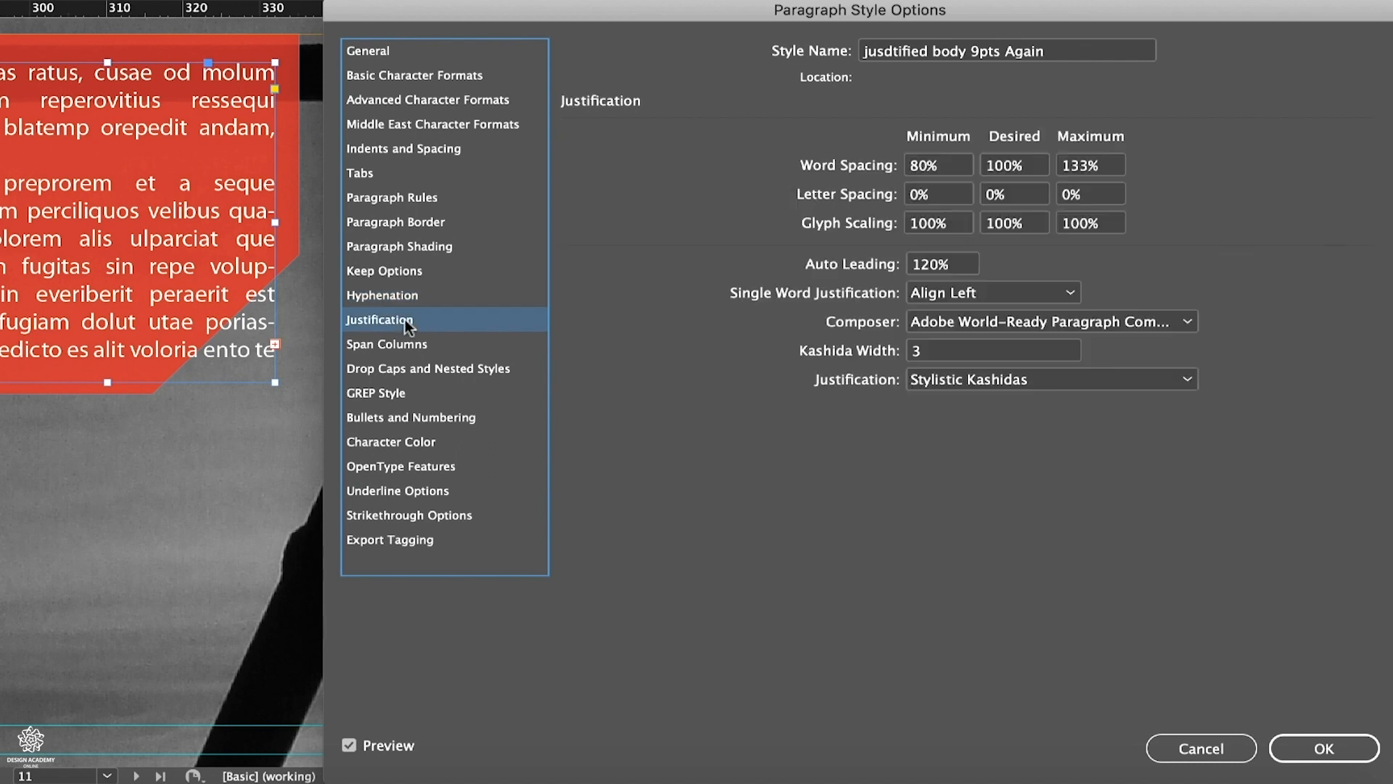
pyautogui.click(920, 196)
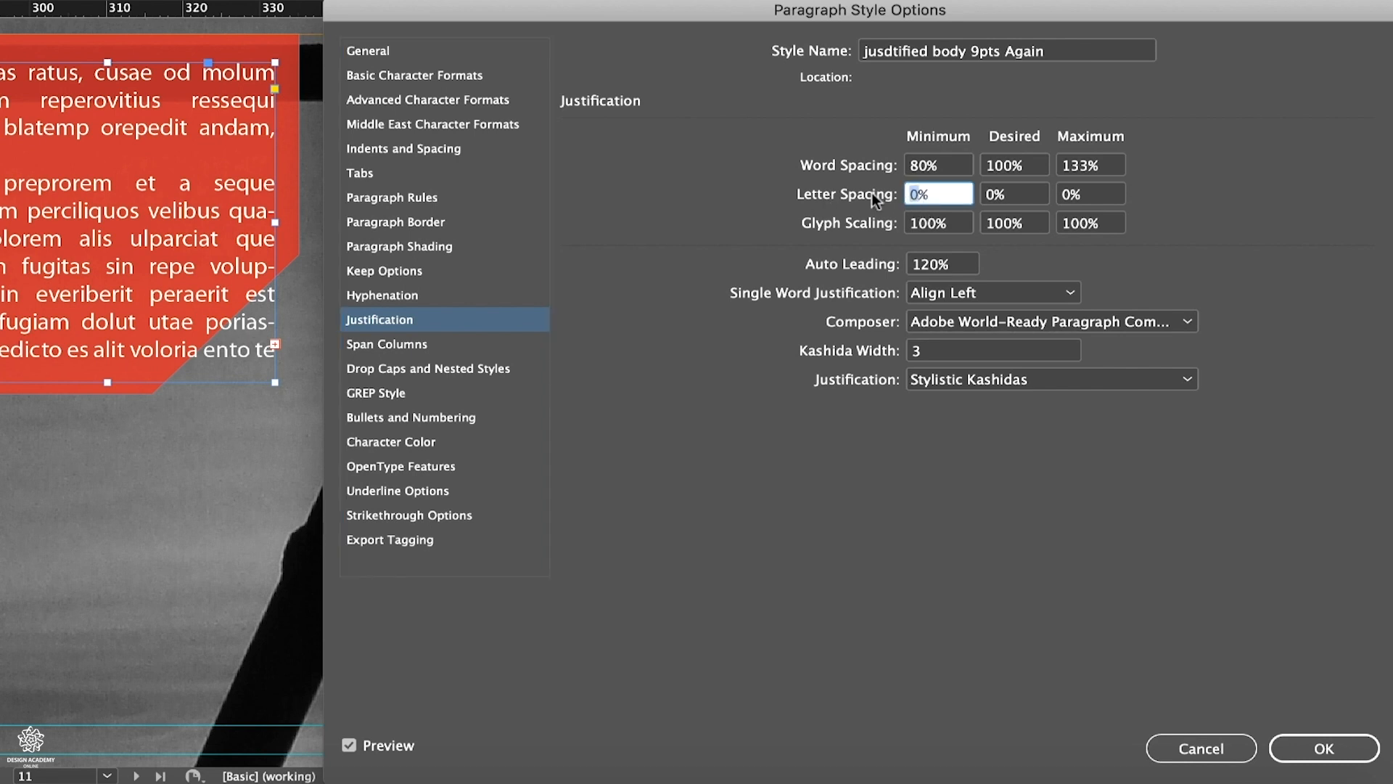
pyautogui.write('-2')
pyautogui.click(1071, 196)
pyautogui.write('2')
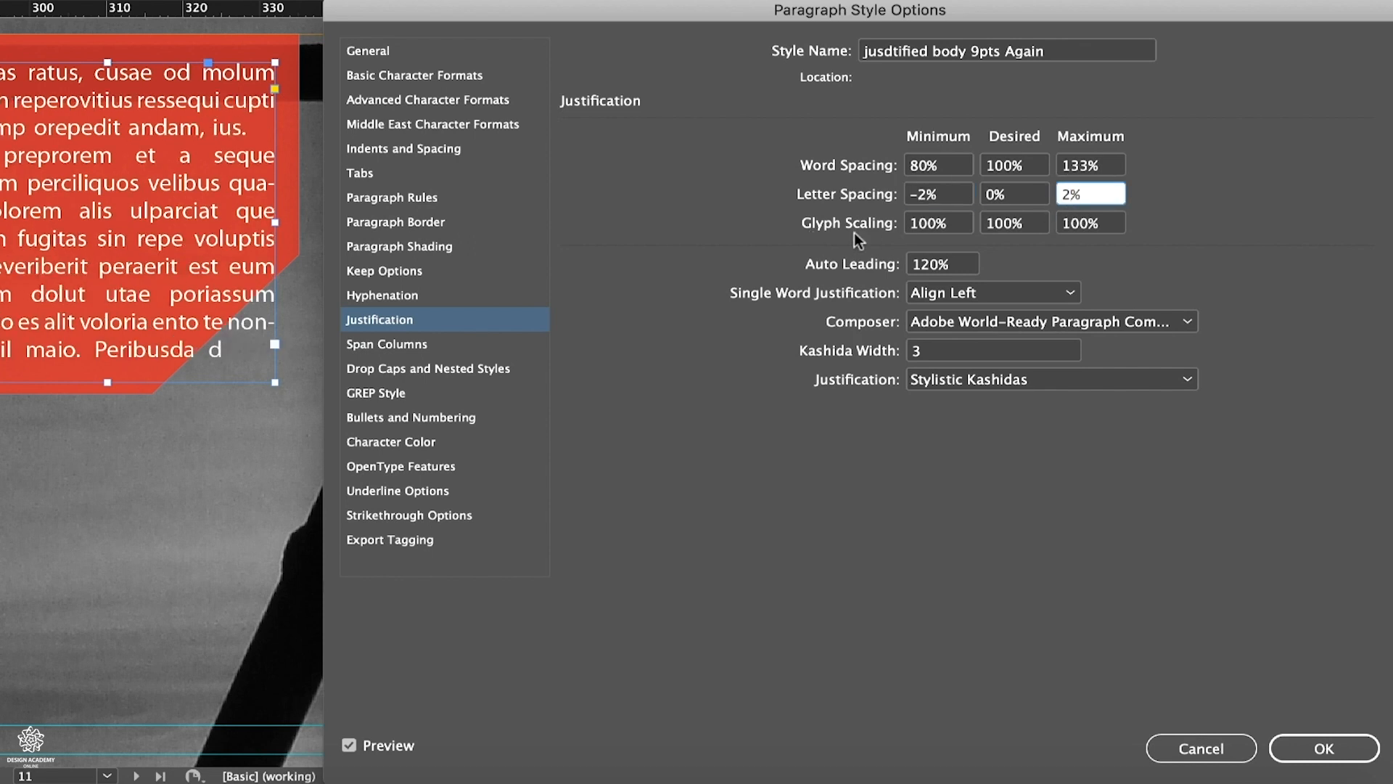
# - Set the style's glyph scaling to a minimum of 98% and a maximum of 102%
pyautogui.click(934, 223)
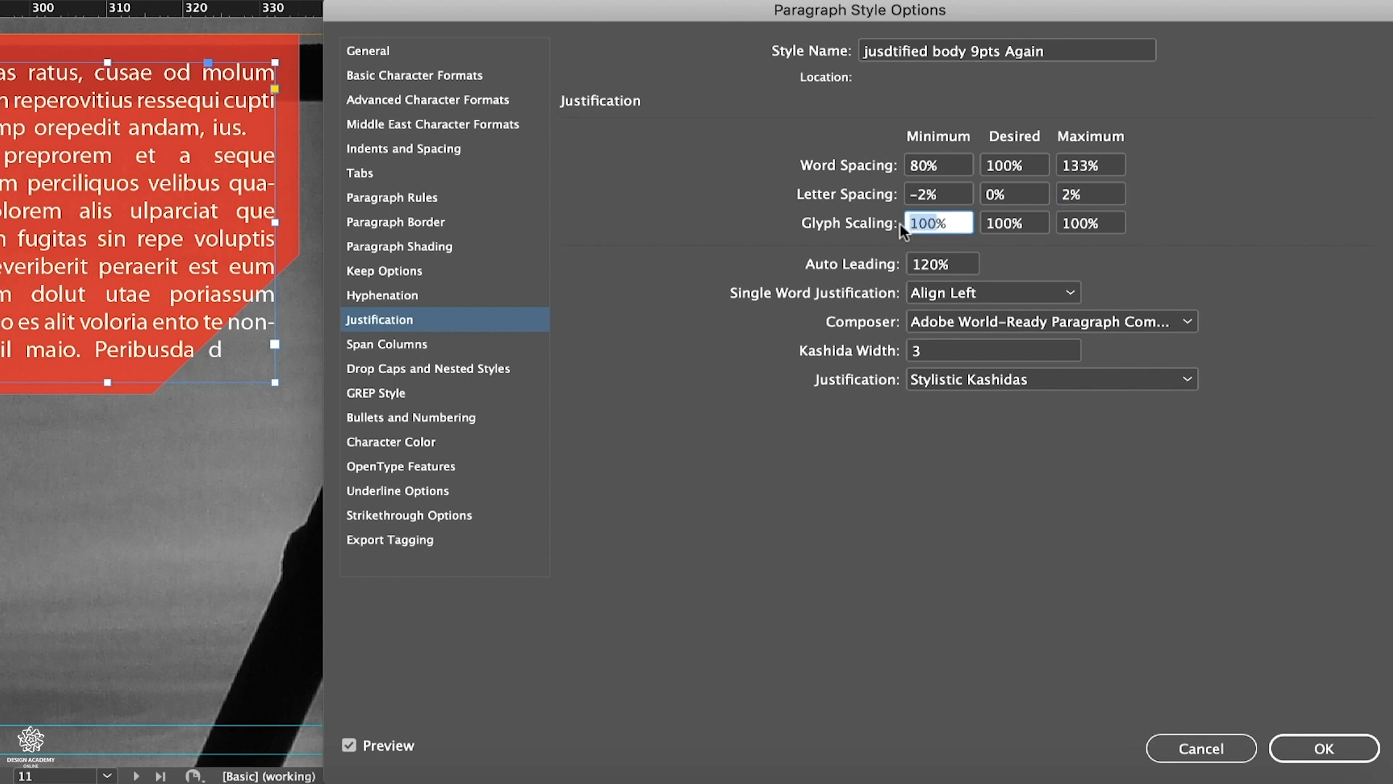
pyautogui.write('98')
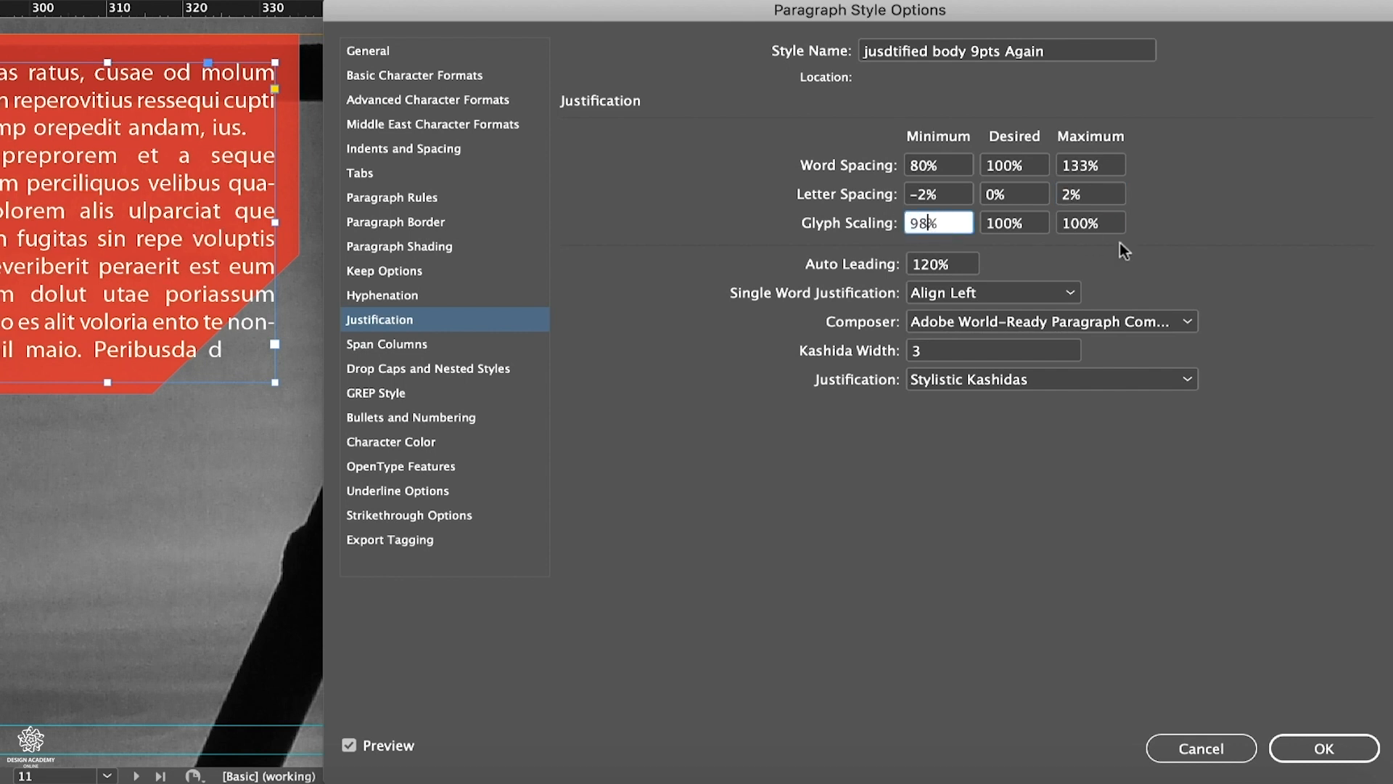
pyautogui.click(1088, 221)
pyautogui.write('102')
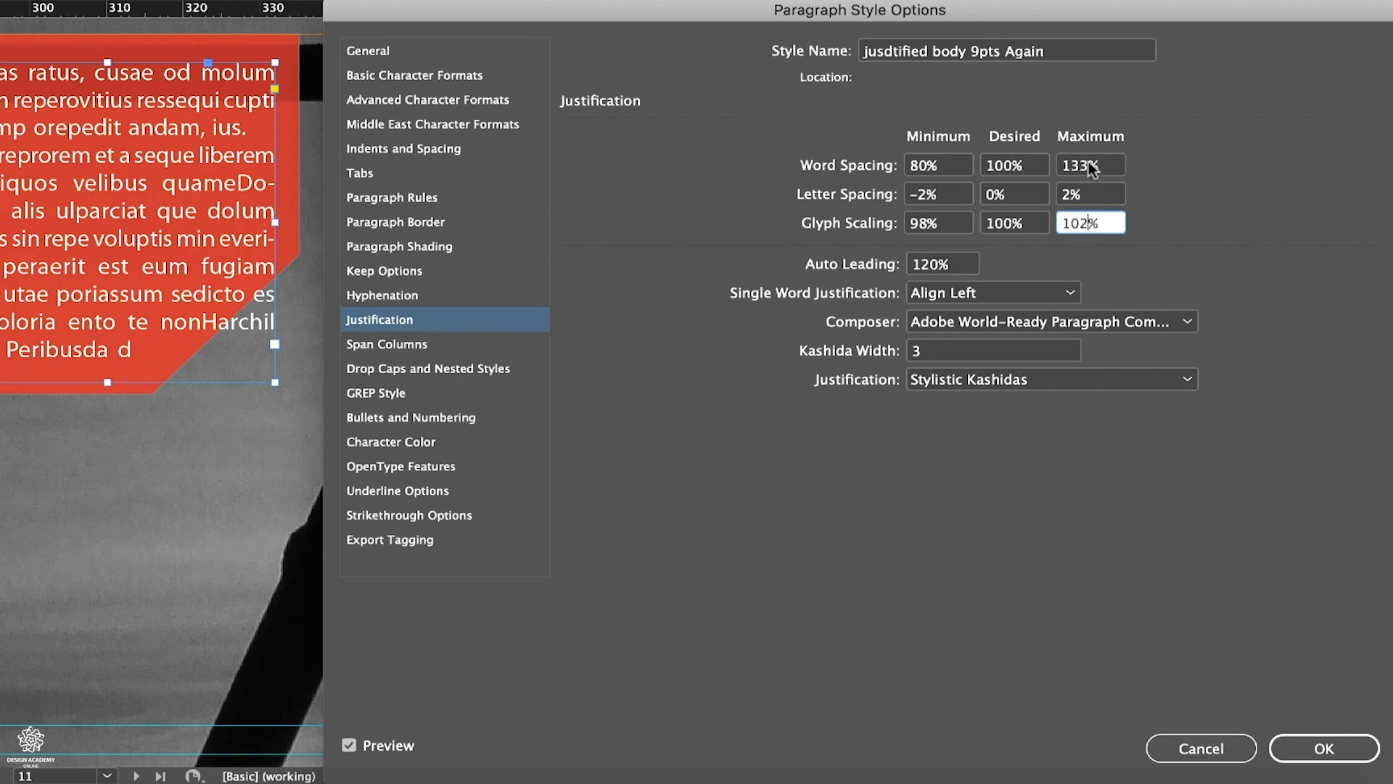
# - Set the style's word spacing to a minimum of 90% and a maximum of 120%, and apply the style changes
pyautogui.moveTo(1089, 164); pyautogui.dragTo(1061, 168)
pyautogui.write('120')
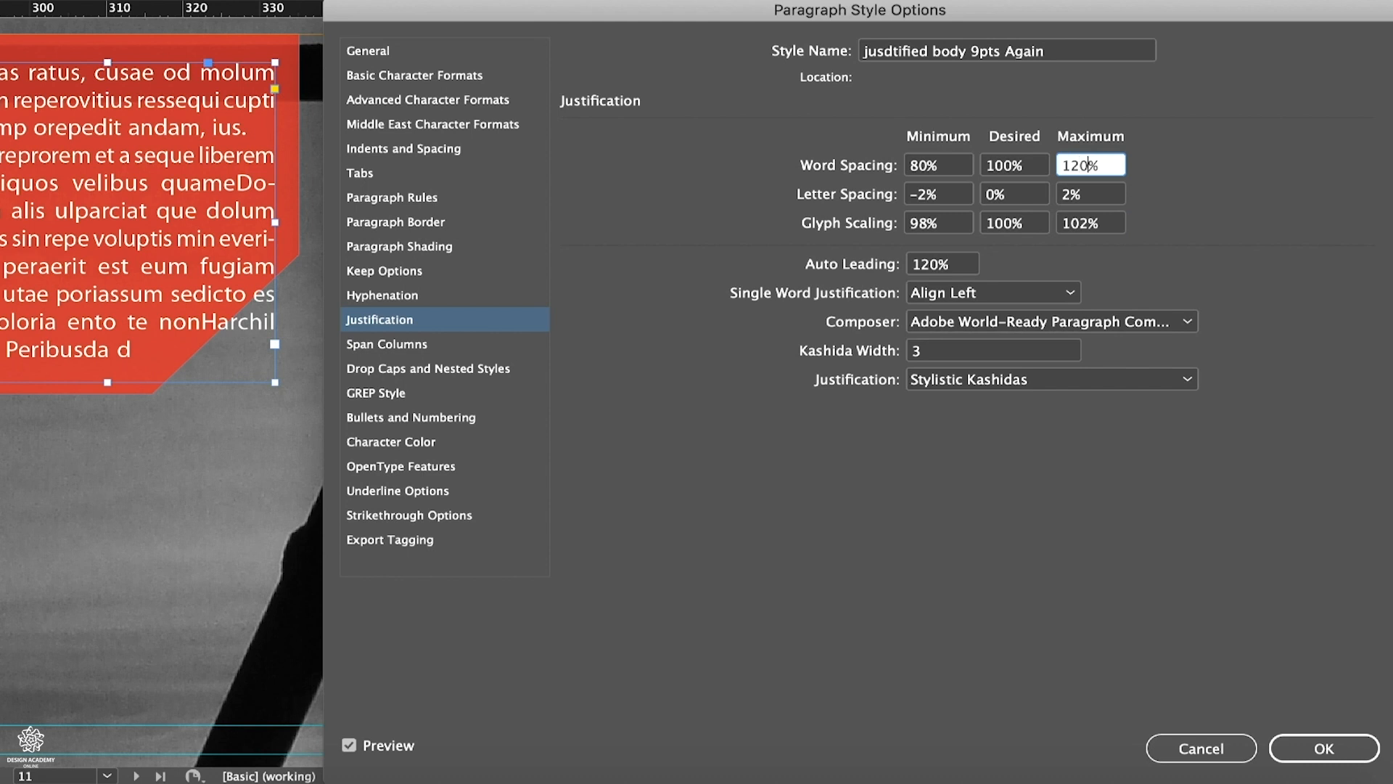
pyautogui.click(926, 167)
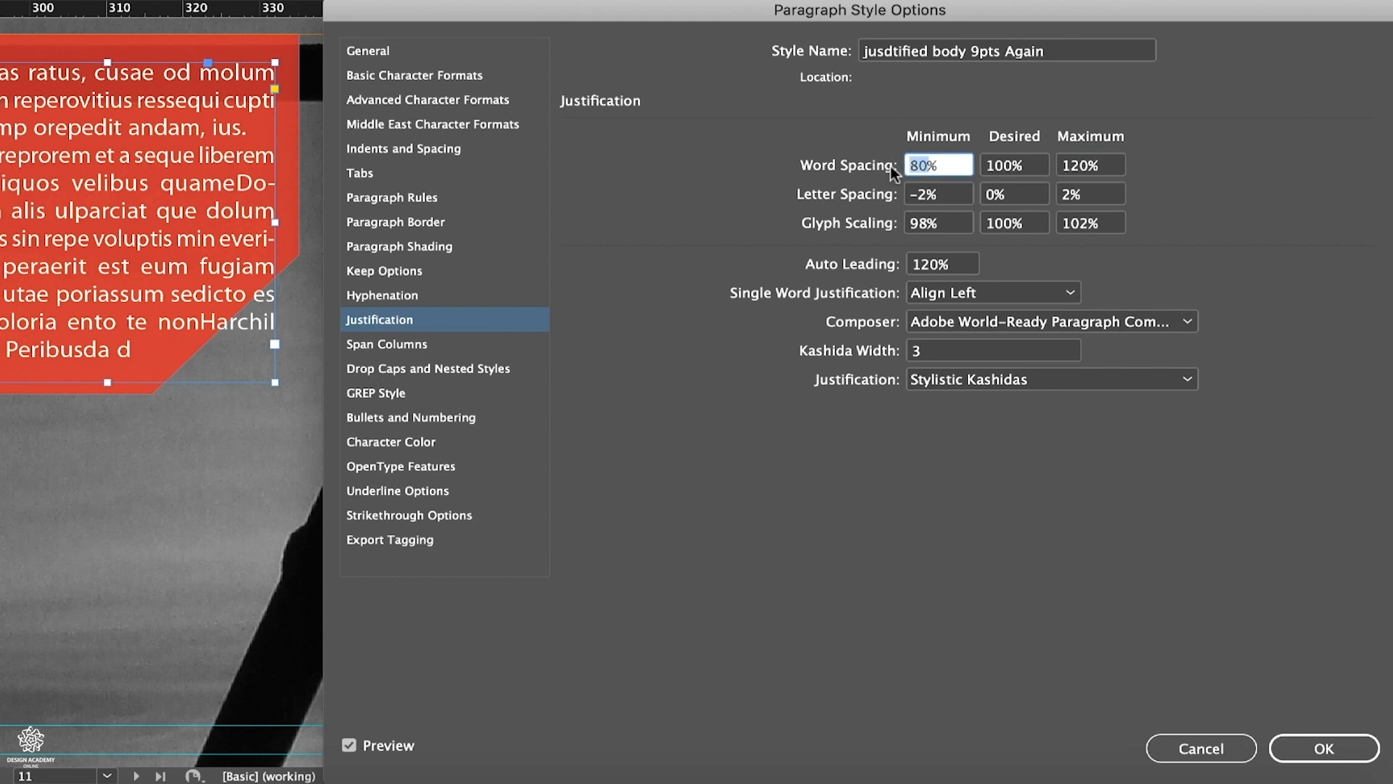
pyautogui.write('90')
pyautogui.click(1082, 167)
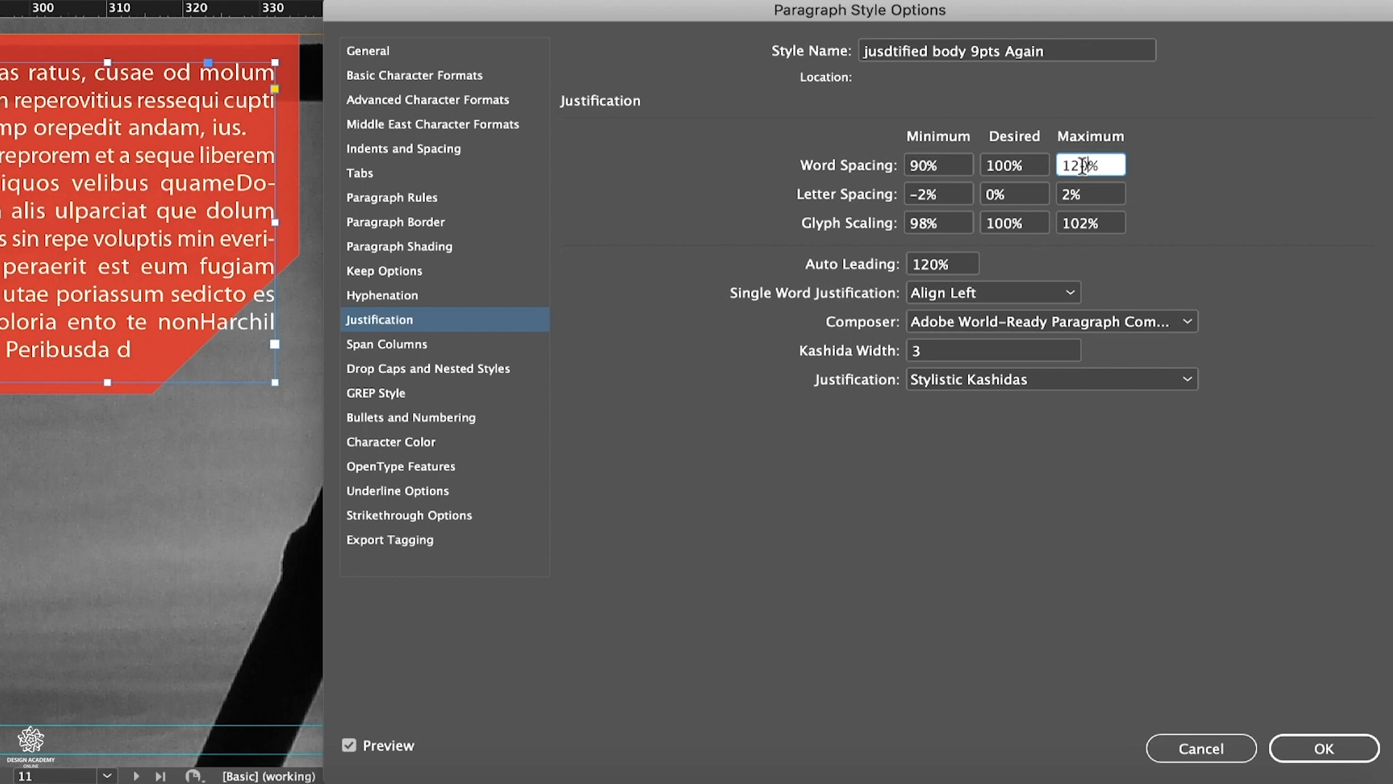
pyautogui.click(1313, 751)
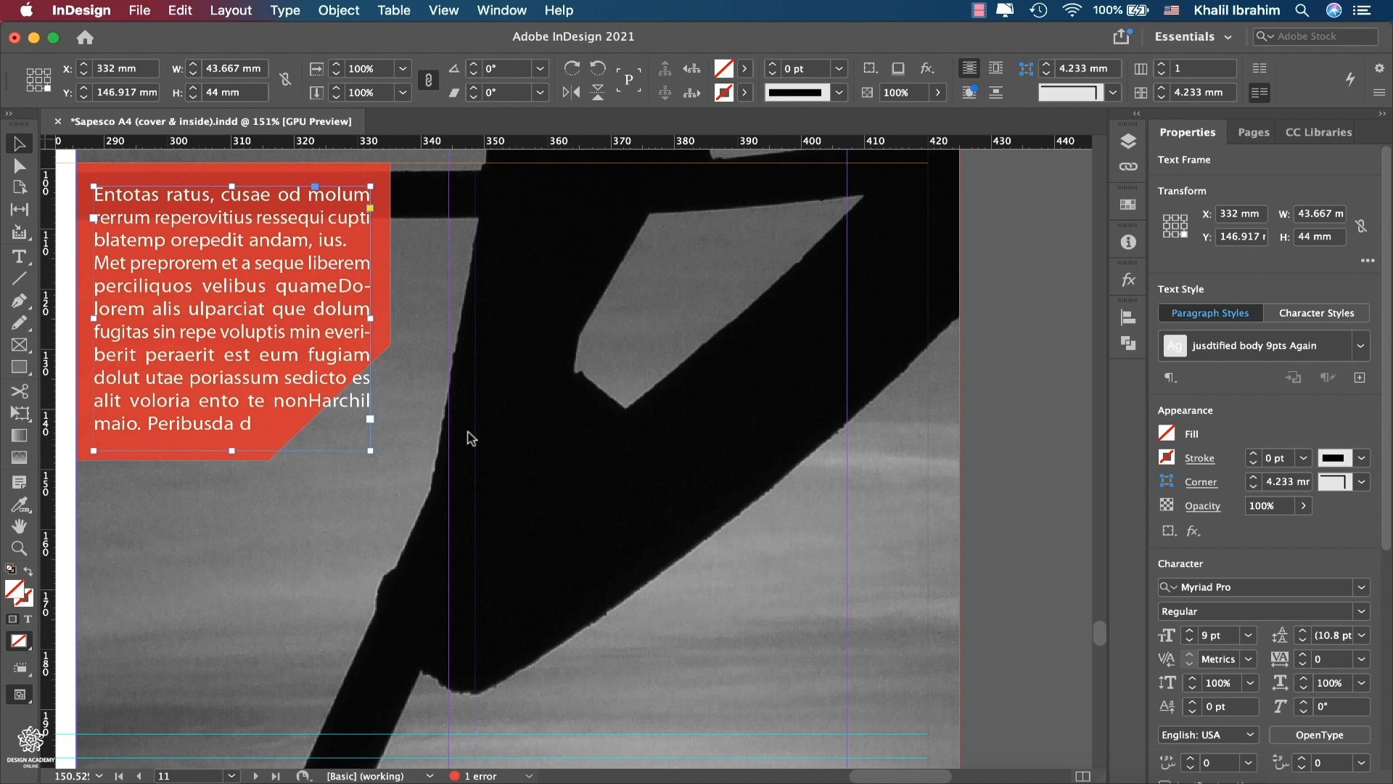
# - Duplicate the red shape rotated 180° and fit the copy, with text wrapping around its object shape, against the box's cut corner
pyautogui.click(385, 187)
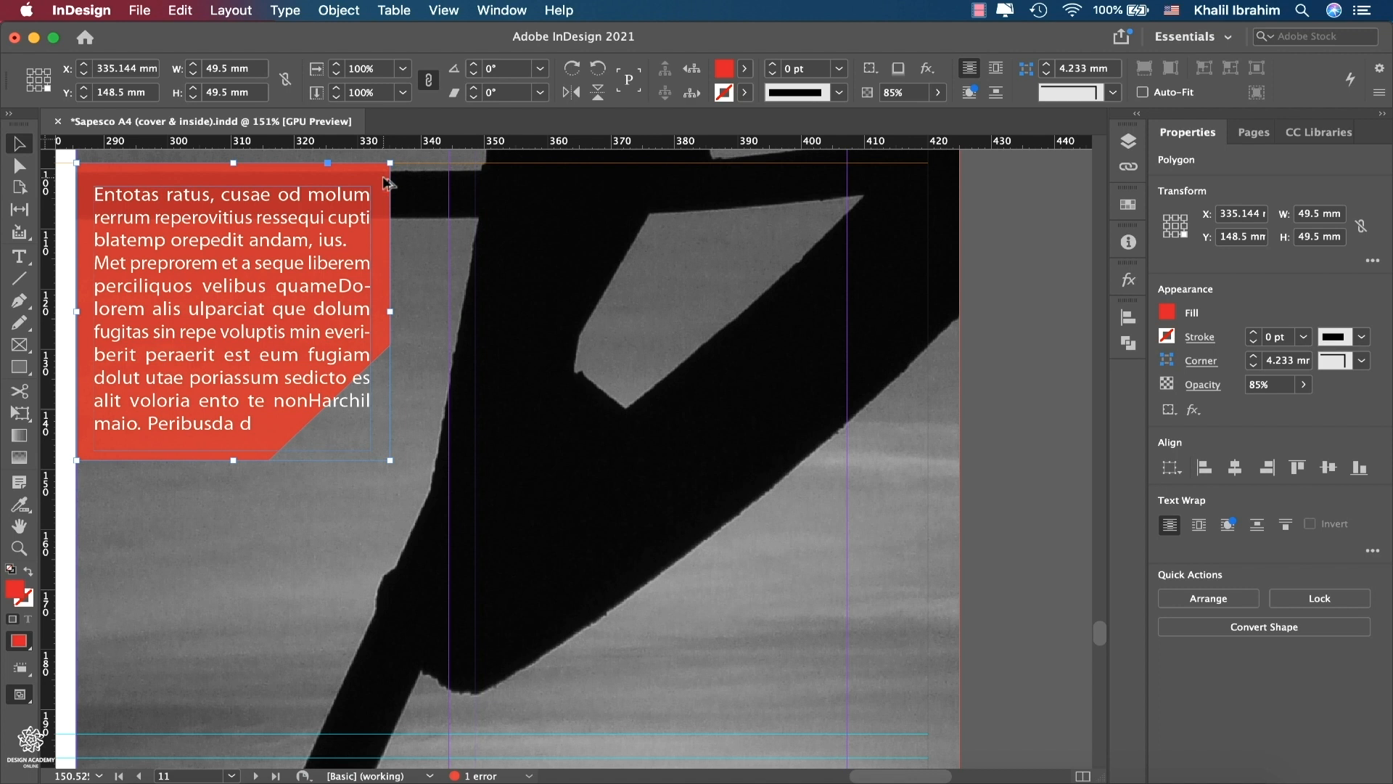
pyautogui.moveTo(386, 183); pyautogui.dragTo(367, 624)
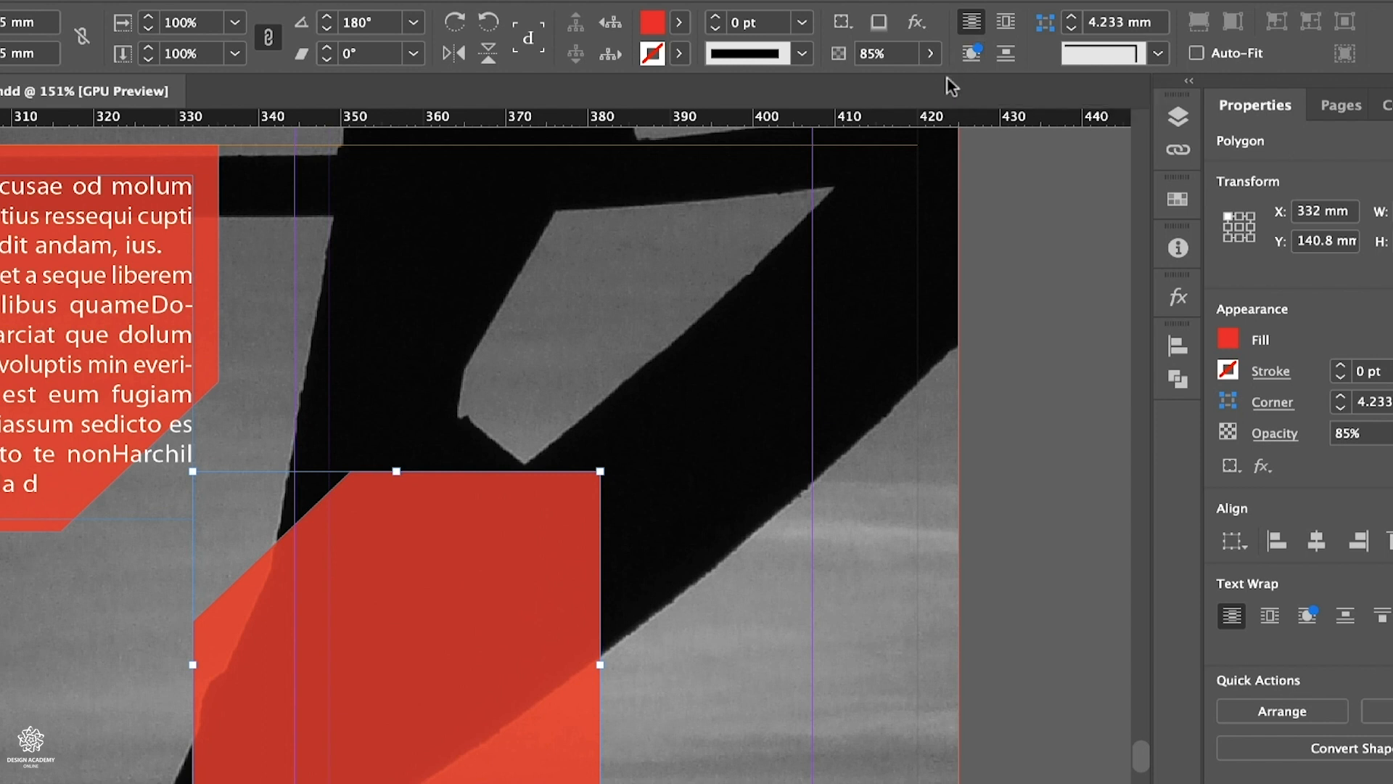
pyautogui.click(979, 64)
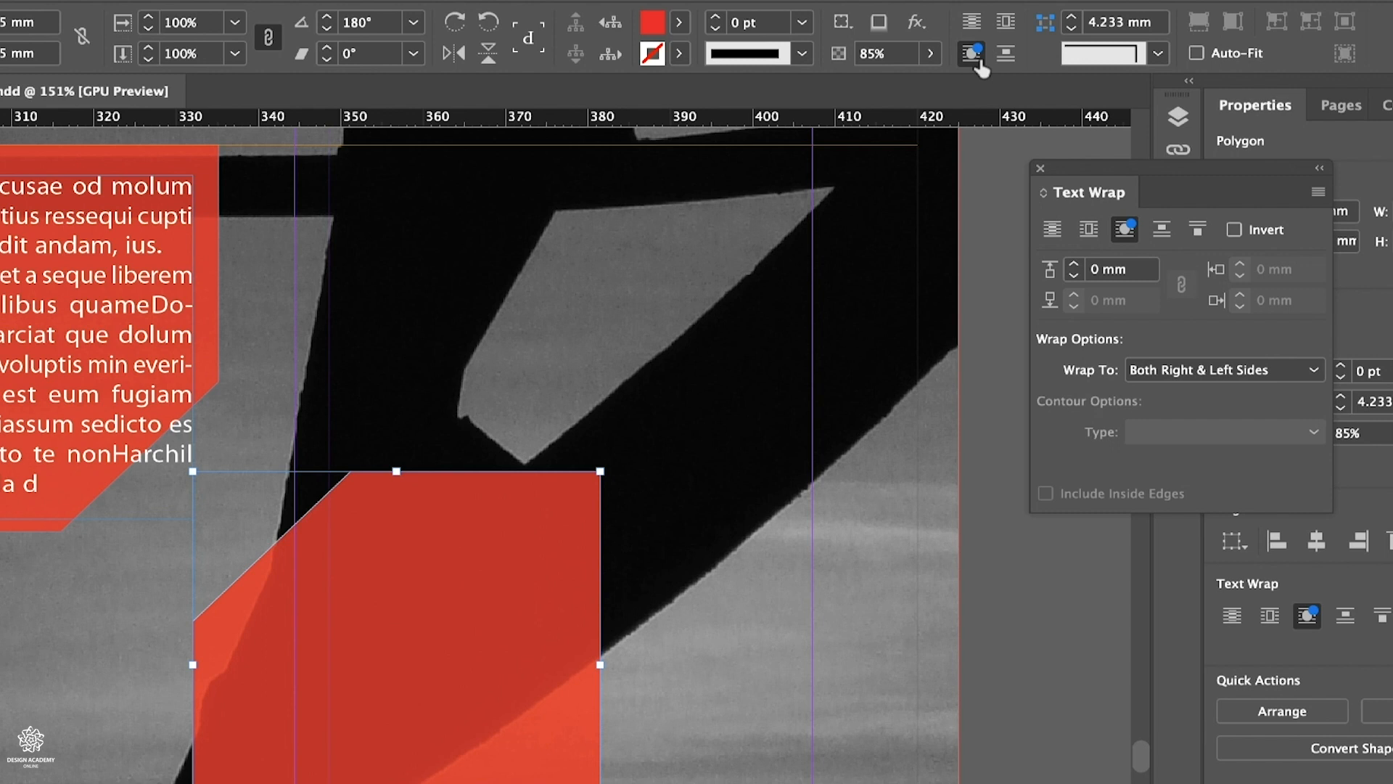
pyautogui.moveTo(328, 655); pyautogui.dragTo(195, 573)
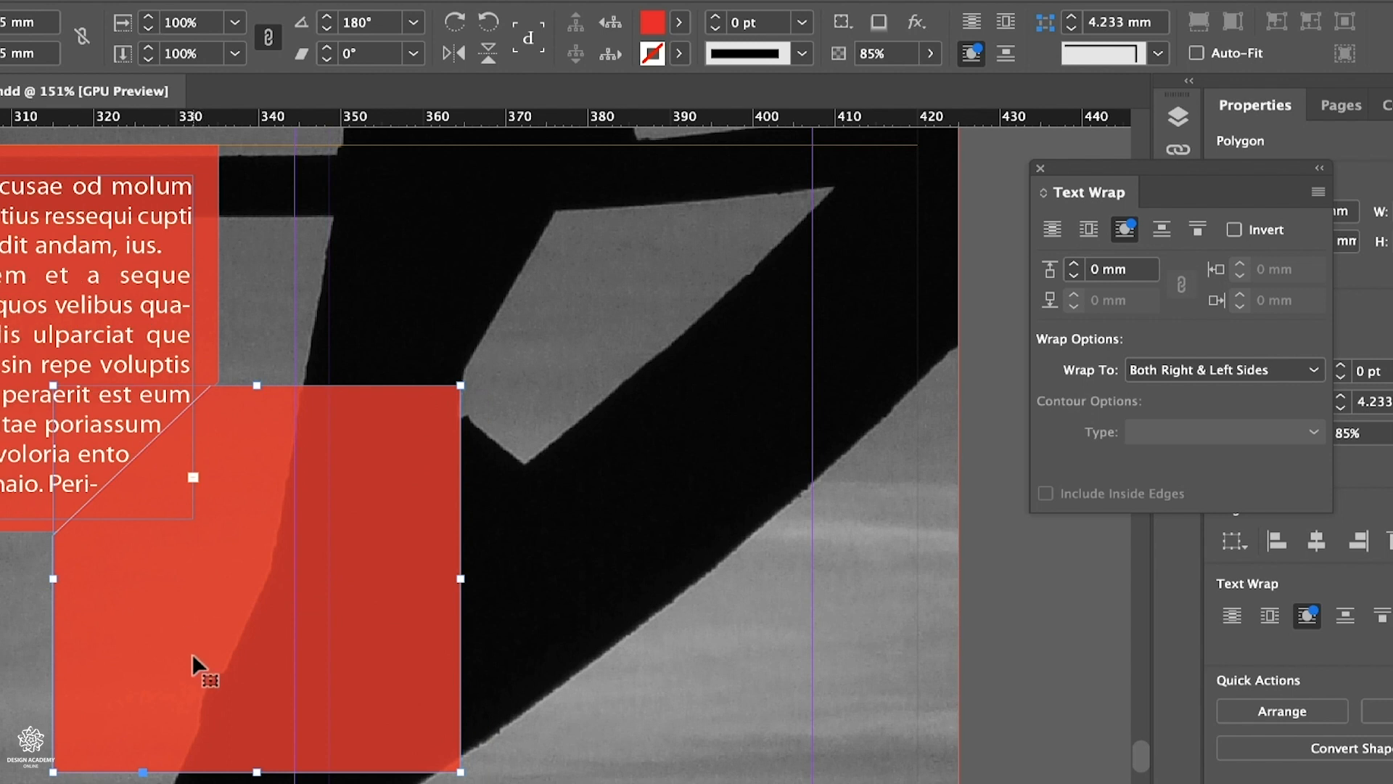
# - Set the fill of the rotated text-wrap shape to [None]
pyautogui.click(679, 22)
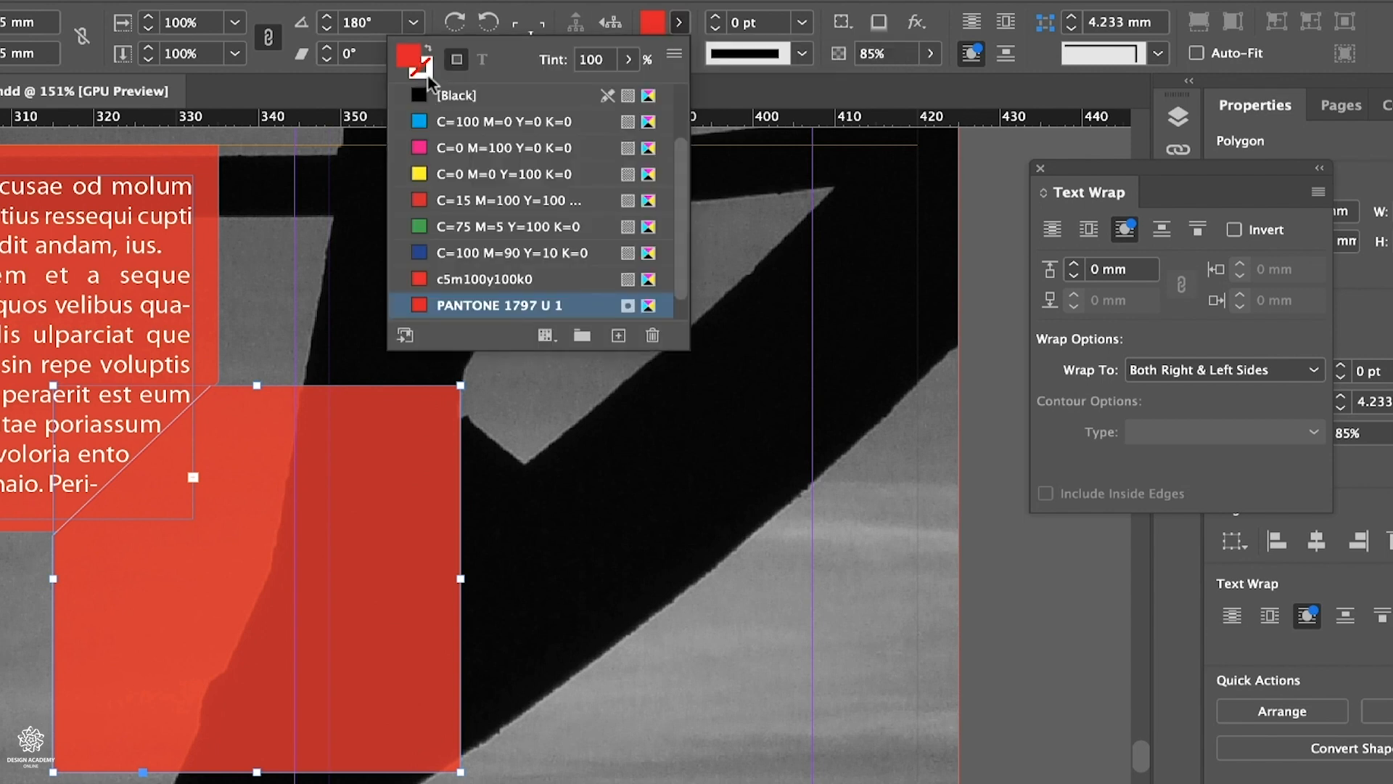
pyautogui.scroll(3, 508, 169)
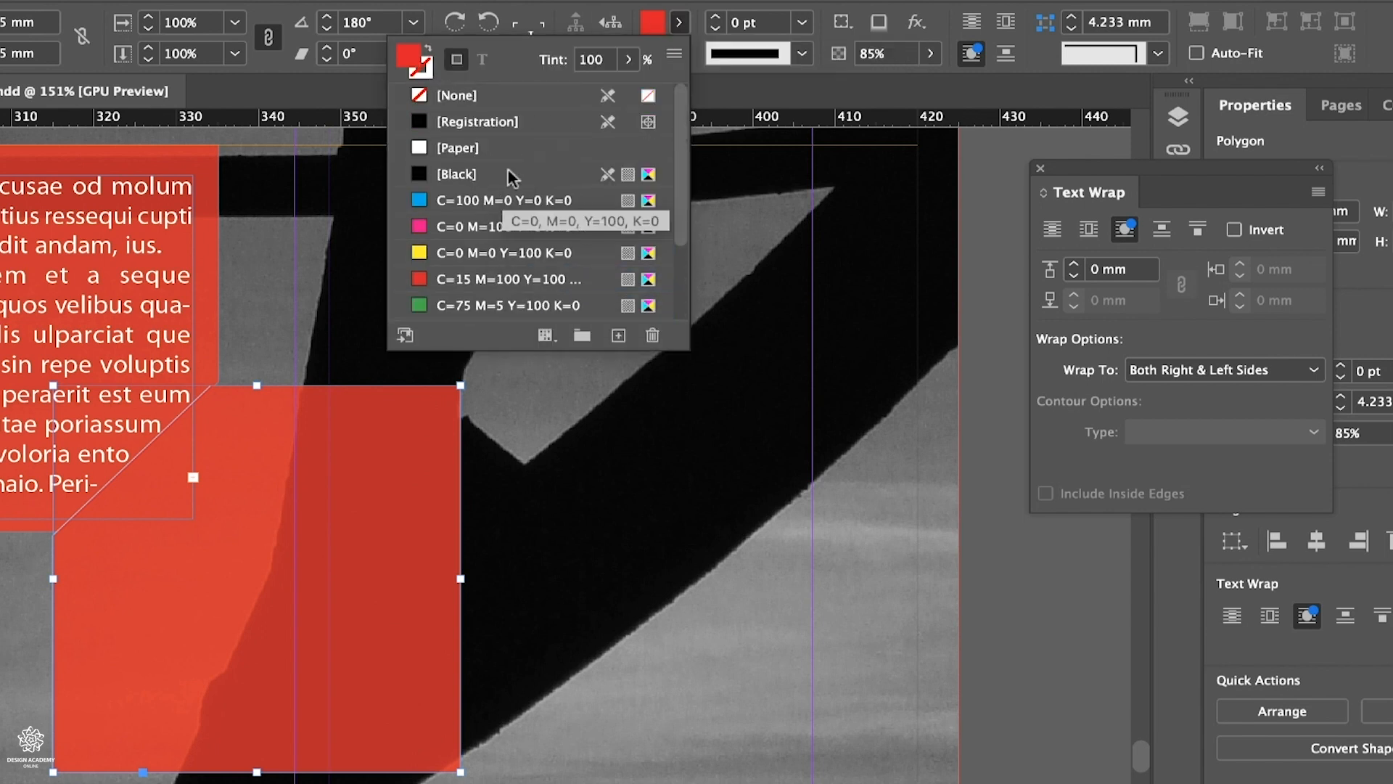
pyautogui.click(481, 99)
pyautogui.click(384, 530)
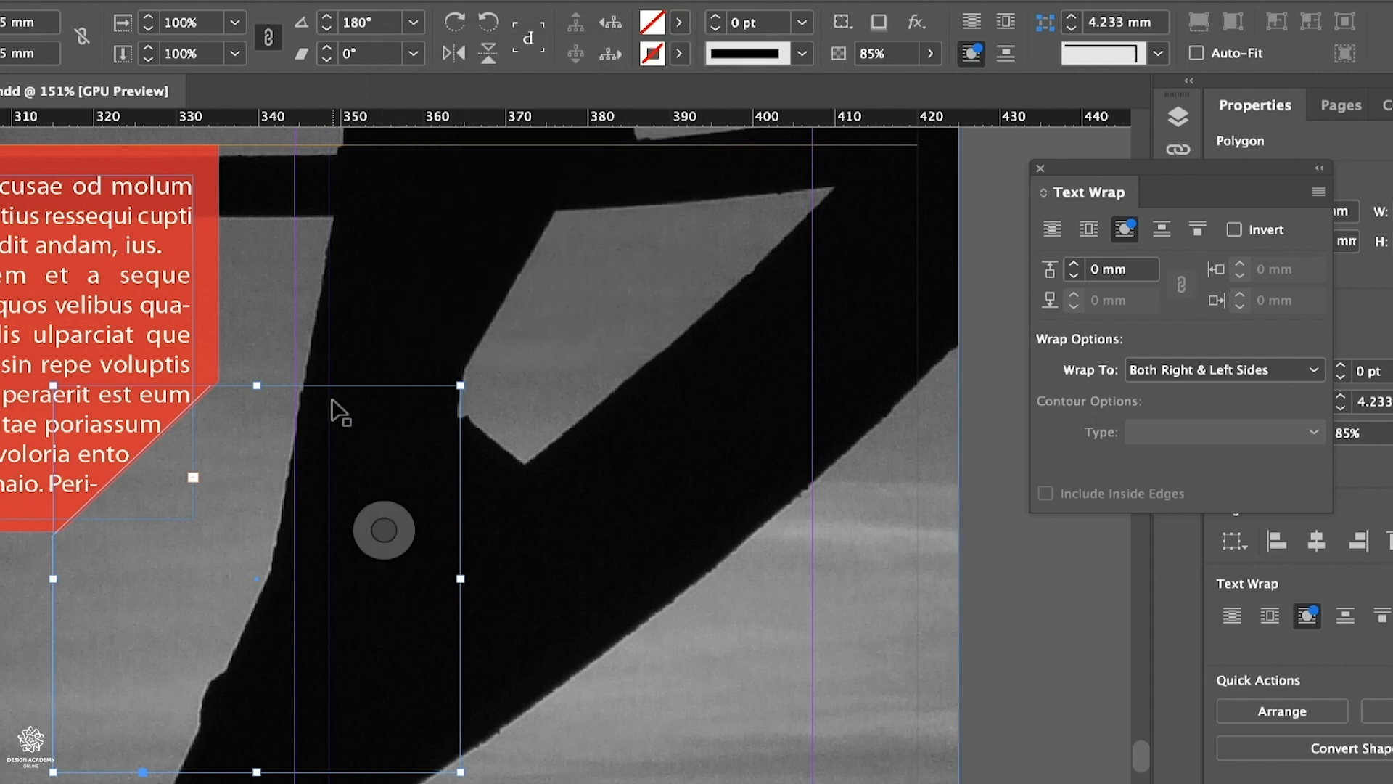
# - Nudge the invisible text-wrap shape left and up in small increments so the text sits farther from the red box's cut corner
pyautogui.press('Left')
pyautogui.press('Left')
pyautogui.press('Left')
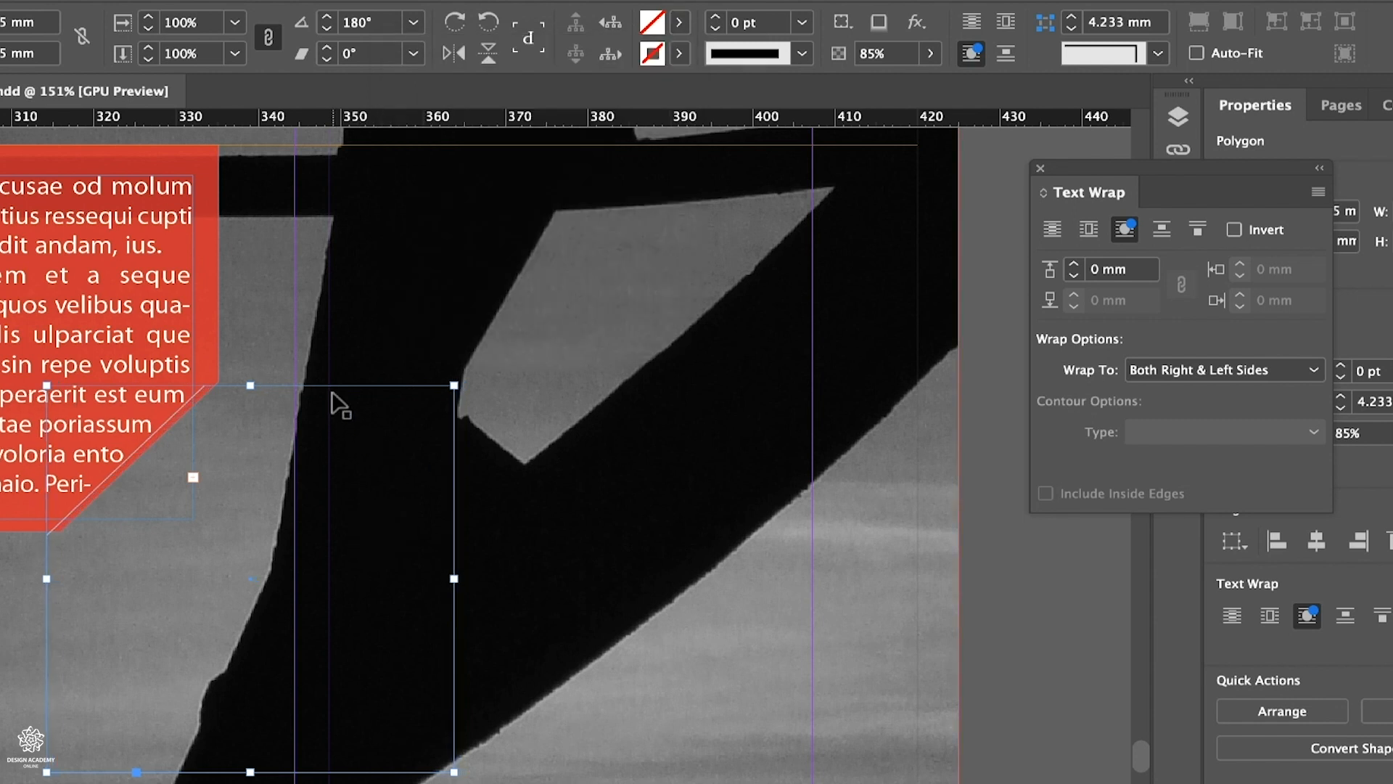
pyautogui.press('Left')
pyautogui.press('Left')
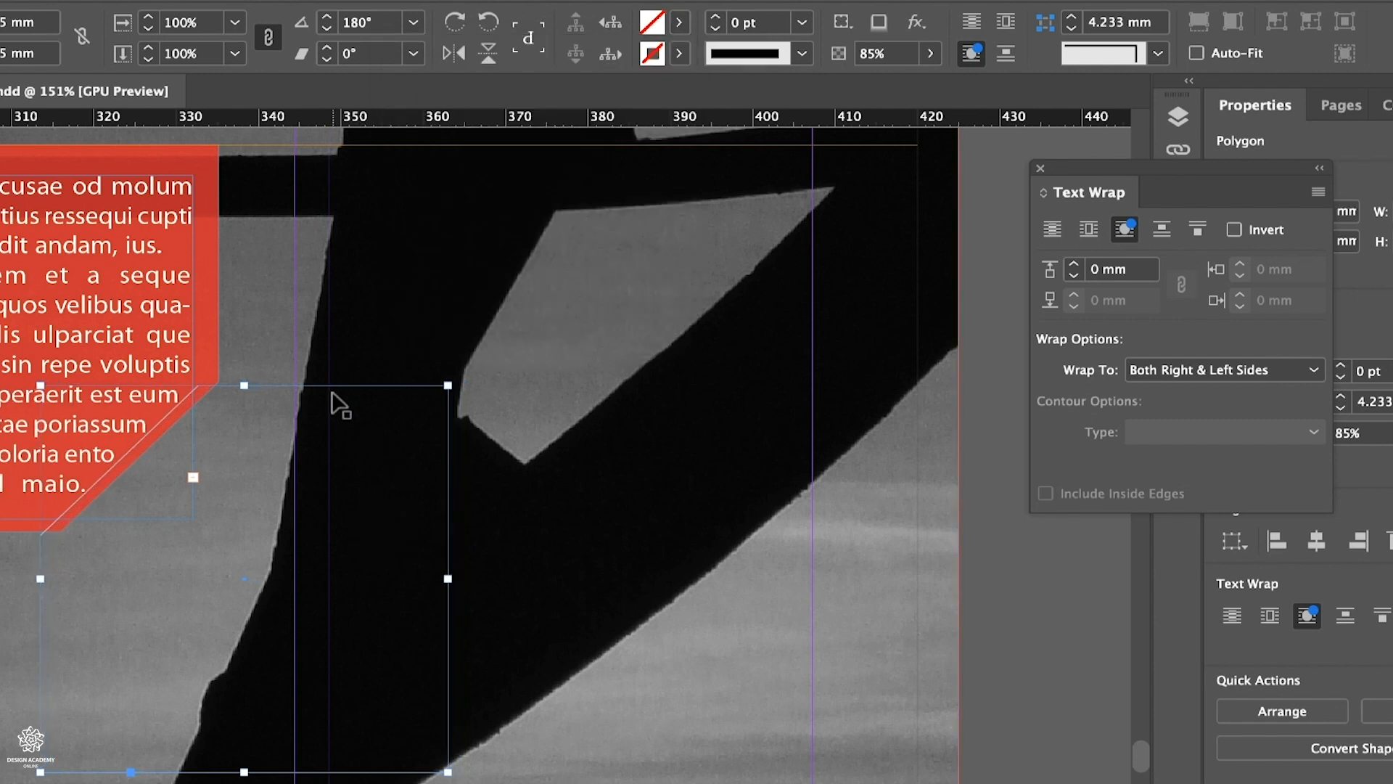
pyautogui.press('Left')
pyautogui.press('Up')
pyautogui.press('Up')
pyautogui.press('Left')
pyautogui.press('Left')
pyautogui.press('Left')
pyautogui.press('Left')
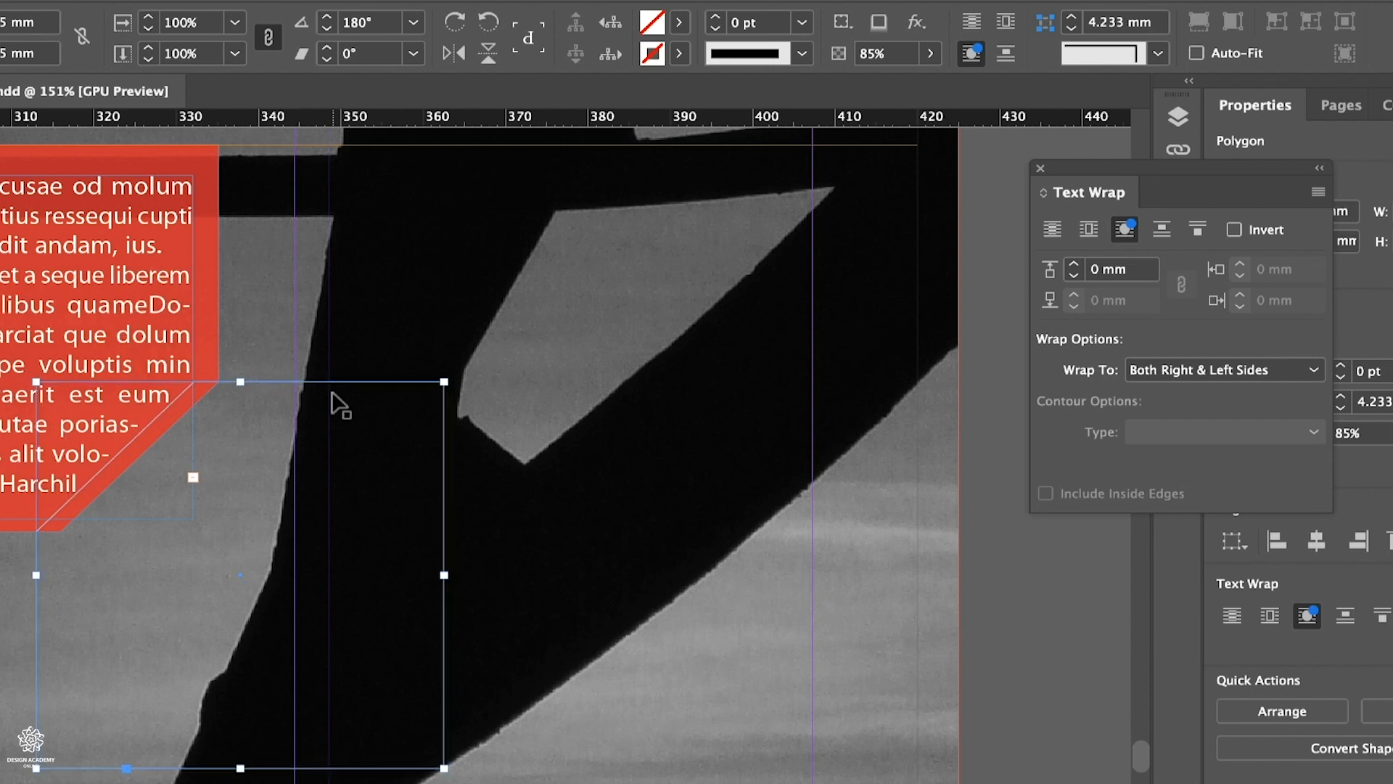
pyautogui.press('Up')
pyautogui.press('Up')
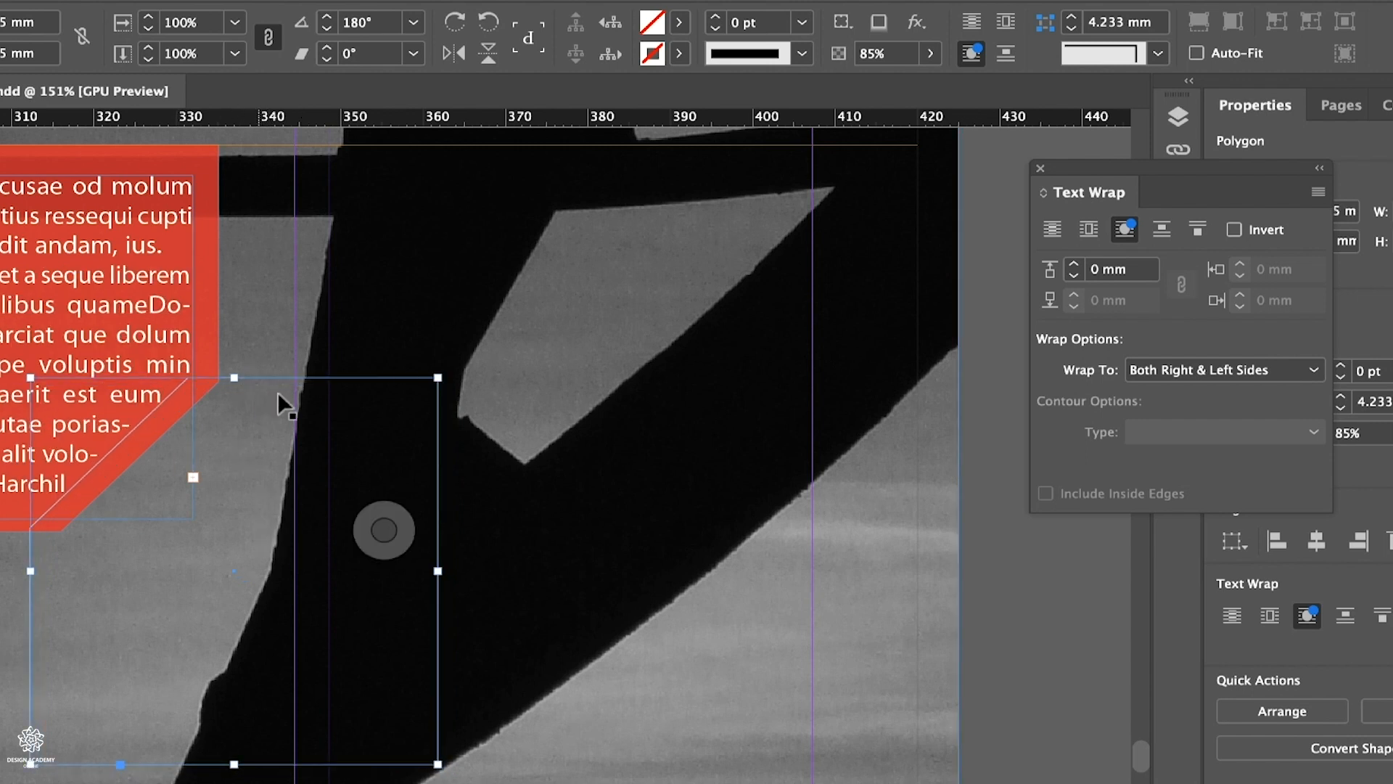
# - Try text-wrap offsets of 1 mm and 2 mm around the shape, restore 0 mm, and open the list of wrap sides
pyautogui.click(1074, 266)
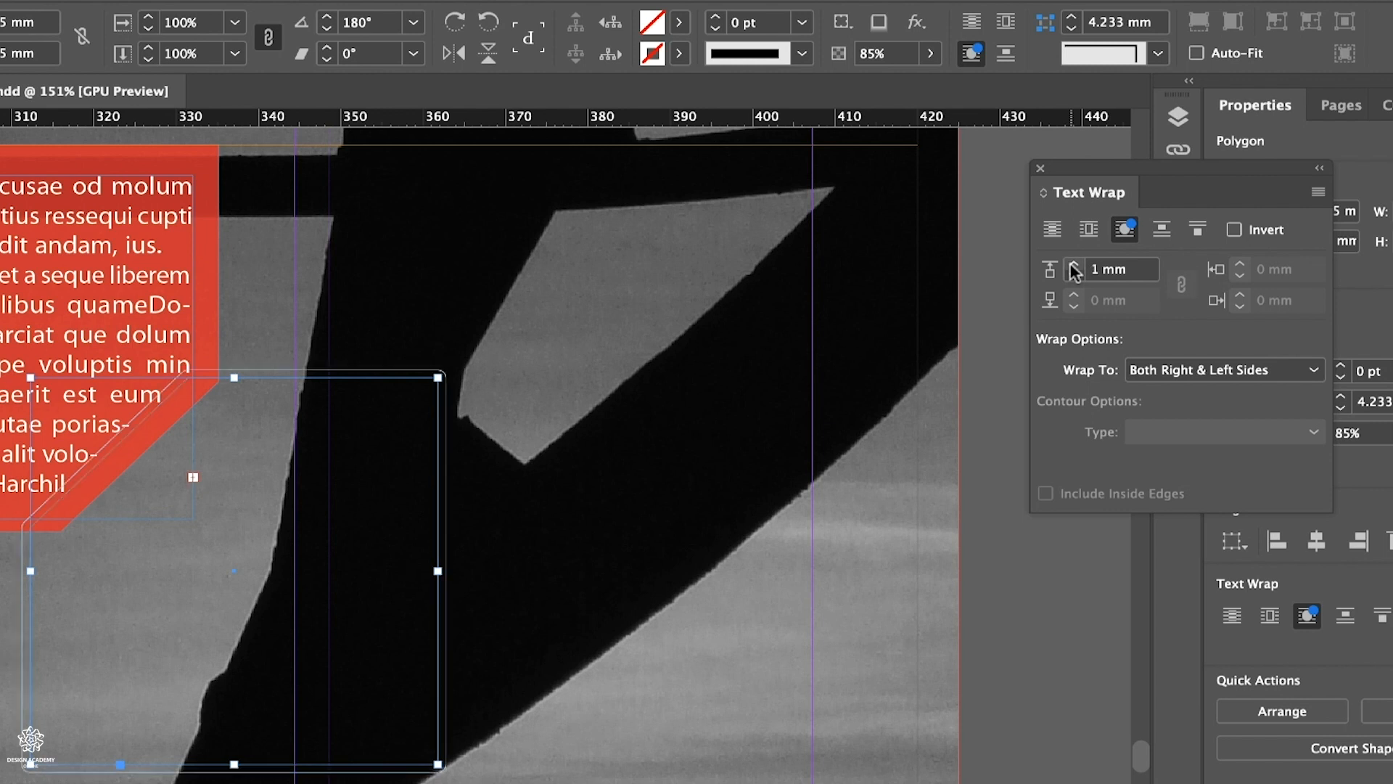
pyautogui.click(1074, 266)
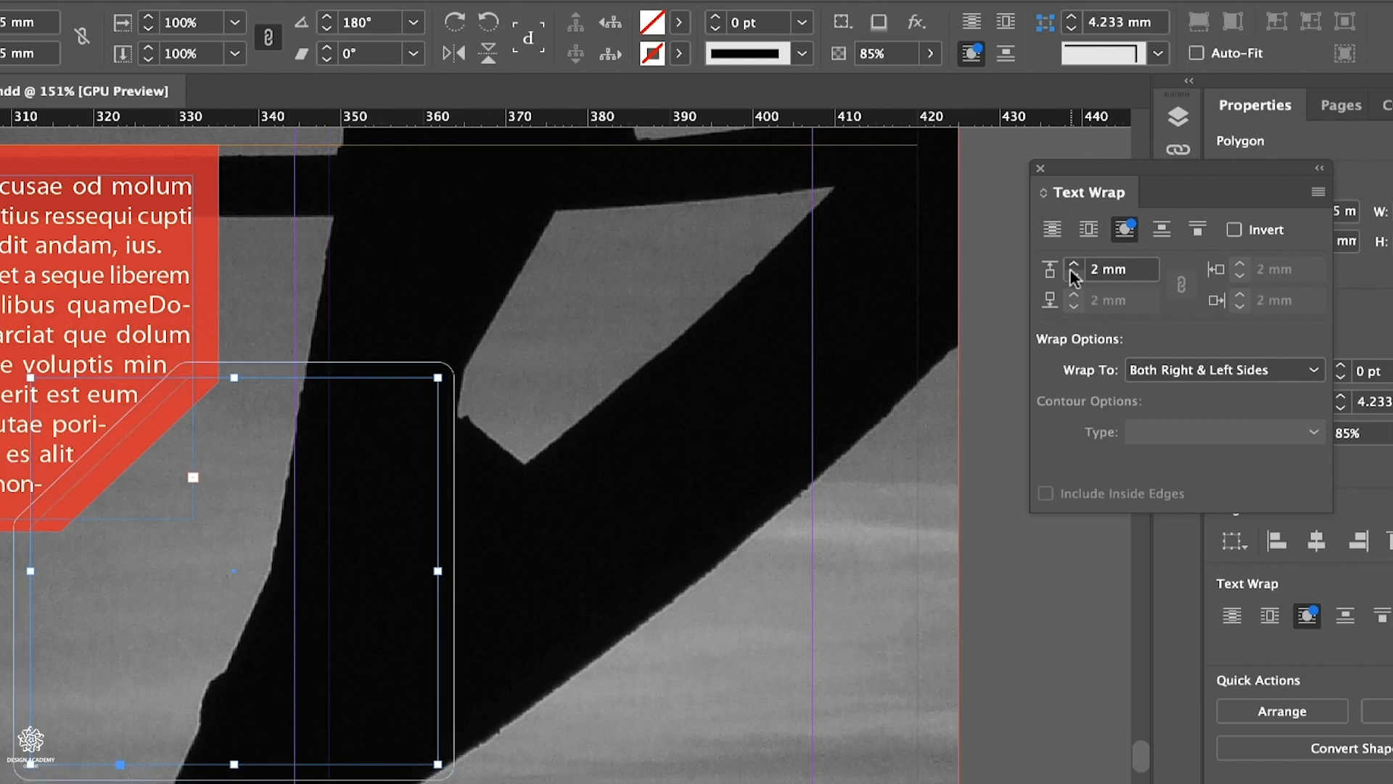
pyautogui.click(1074, 276)
pyautogui.click(1075, 276)
pyautogui.click(1246, 374)
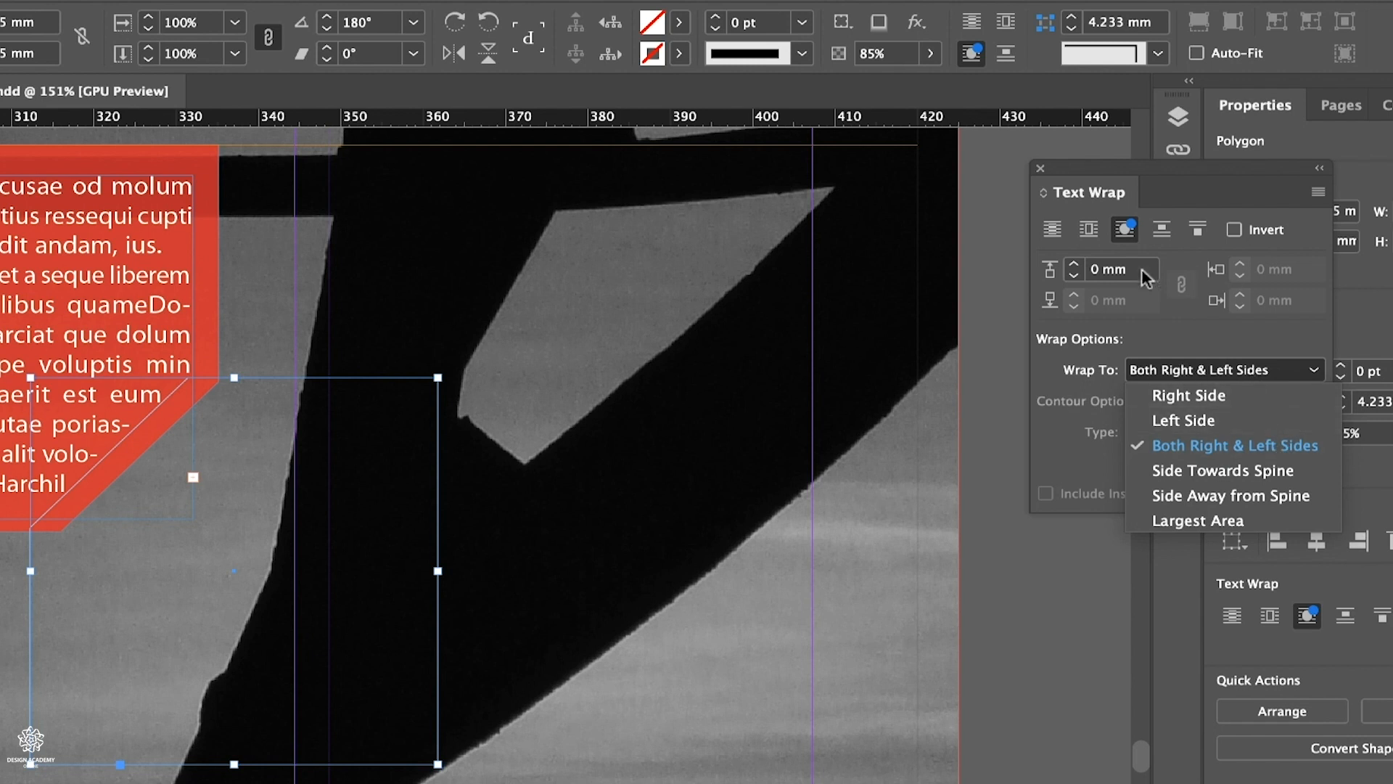
# - Try inverting the text wrap around the rotated shape and switch the inversion off again
pyautogui.click(1235, 235)
pyautogui.click(1235, 235)
pyautogui.click(1235, 235)
pyautogui.click(1235, 235)
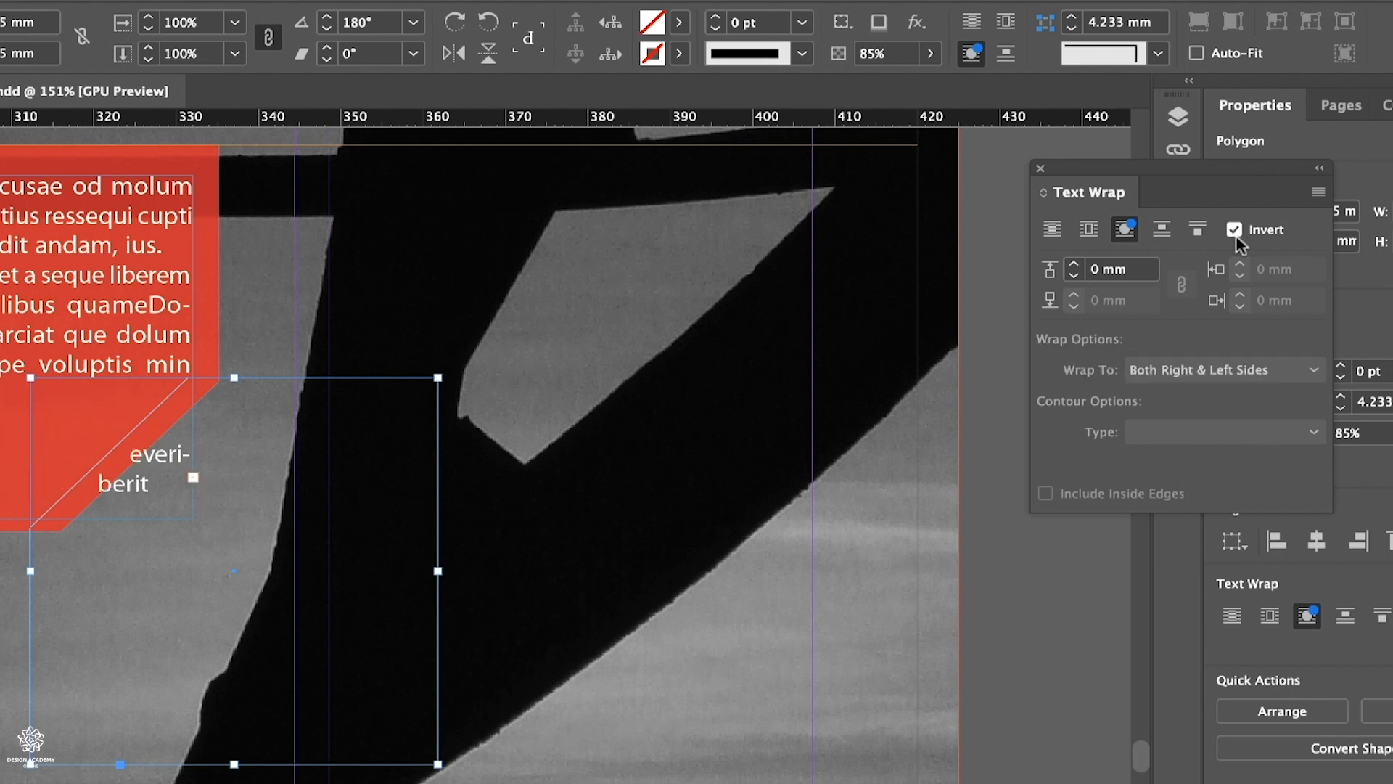
pyautogui.click(1235, 235)
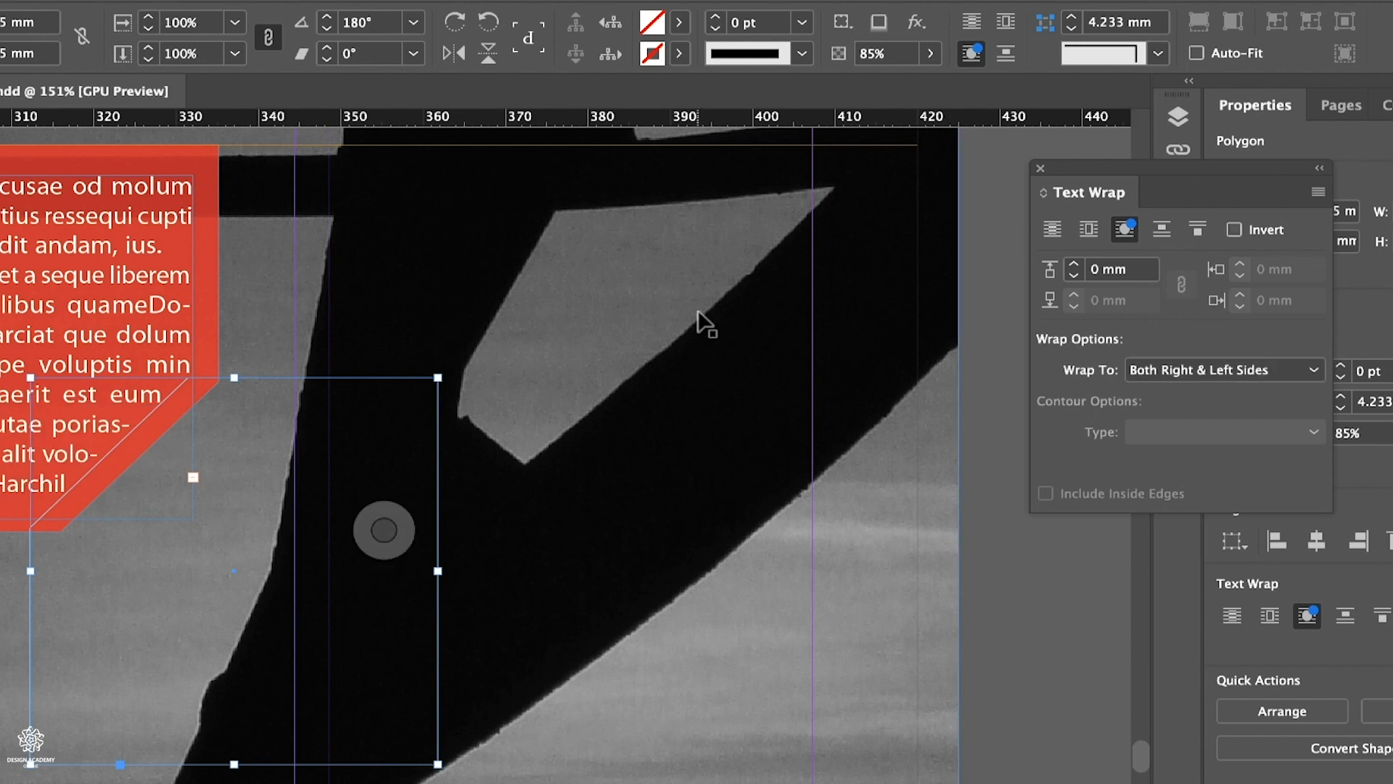
# - Check the wrapped red box in the spread, deselect the wrap shape and close the text wrap options
pyautogui.scroll(-10, 630, 362)
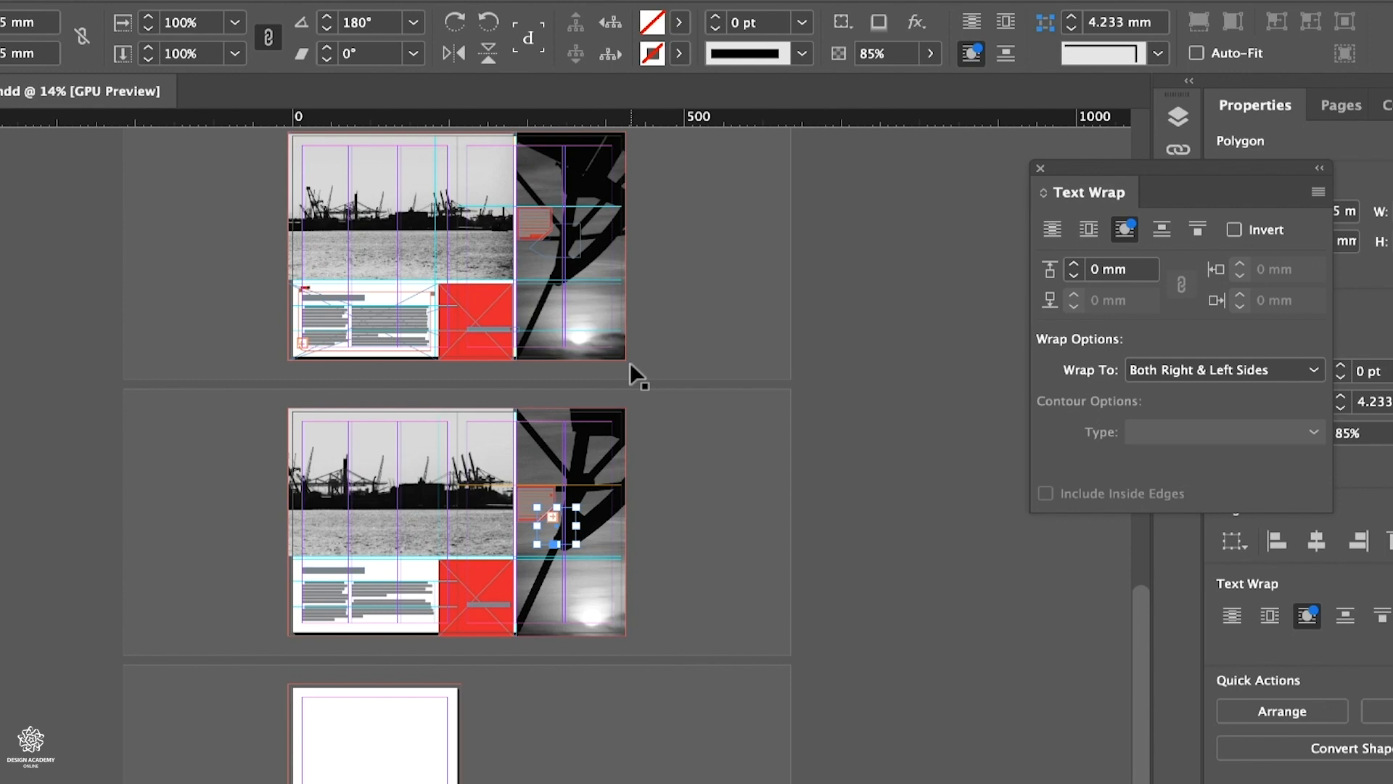
pyautogui.scroll(5, 630, 363)
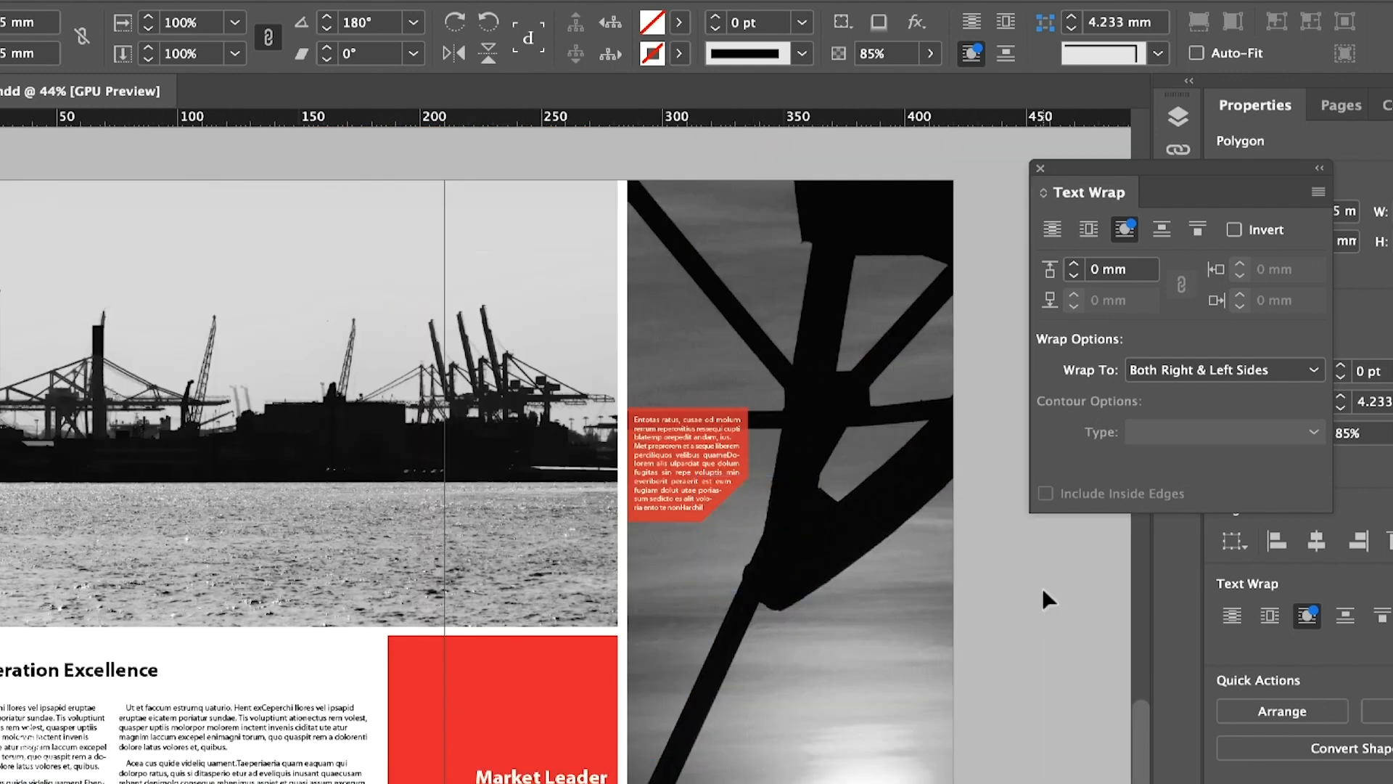
pyautogui.click(1043, 589)
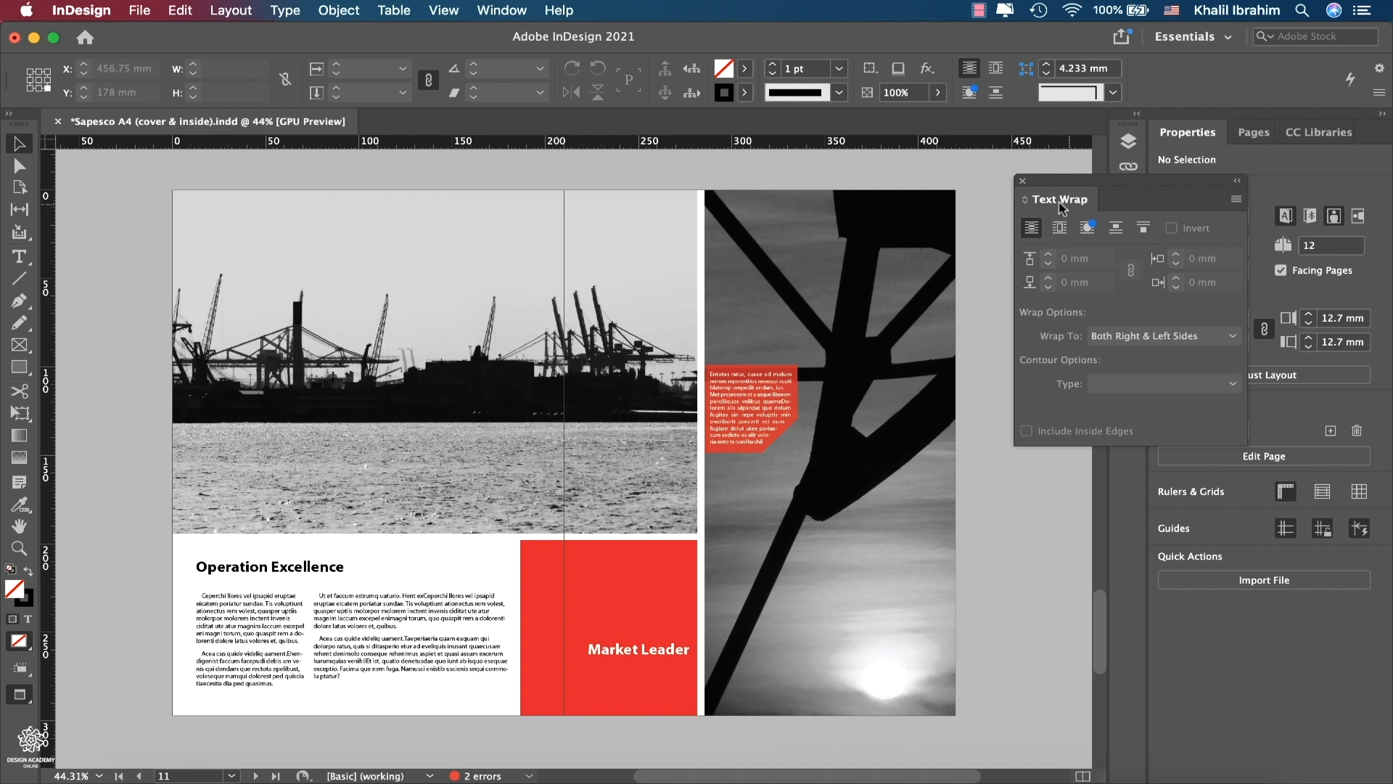
pyautogui.click(1022, 181)
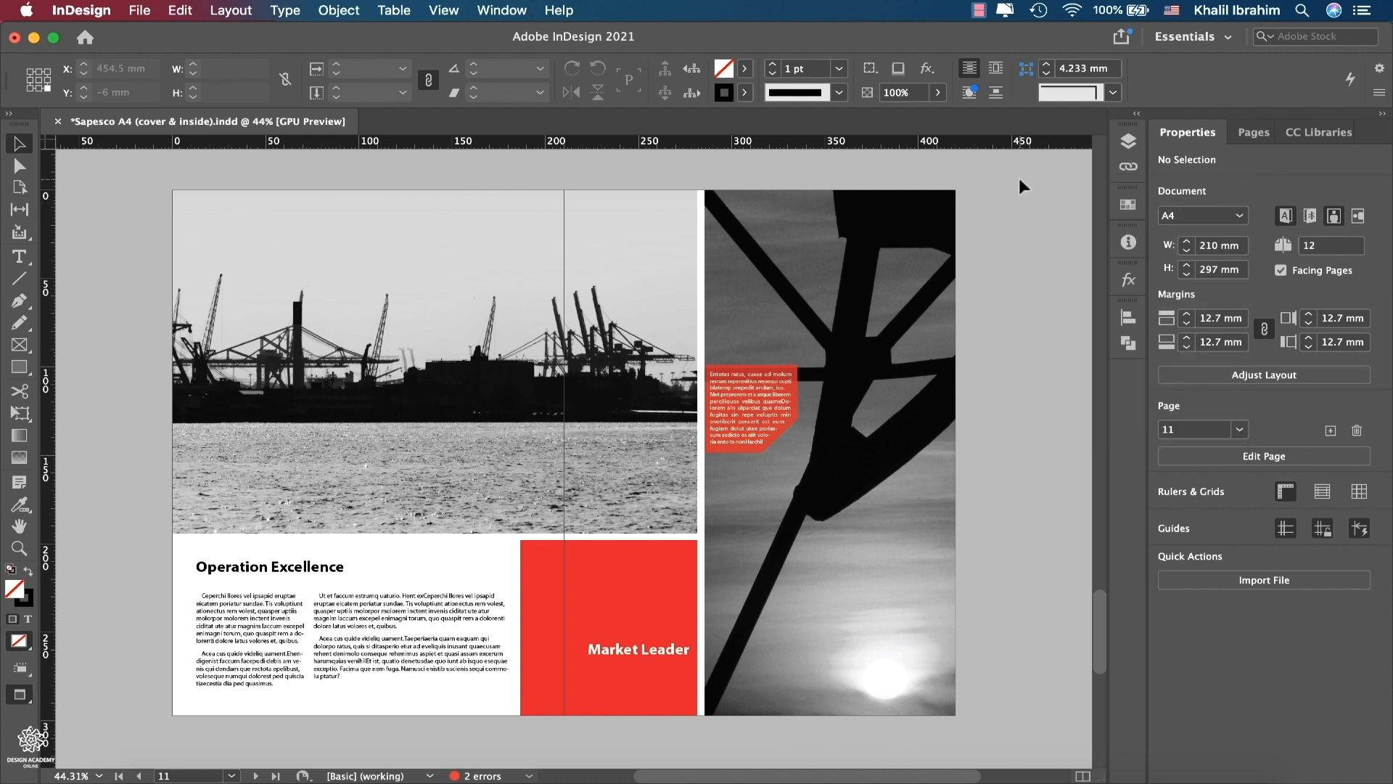
# - Create a new layer directly above Layer 1 and list the objects contained in Layer 1
pyautogui.click(1127, 144)
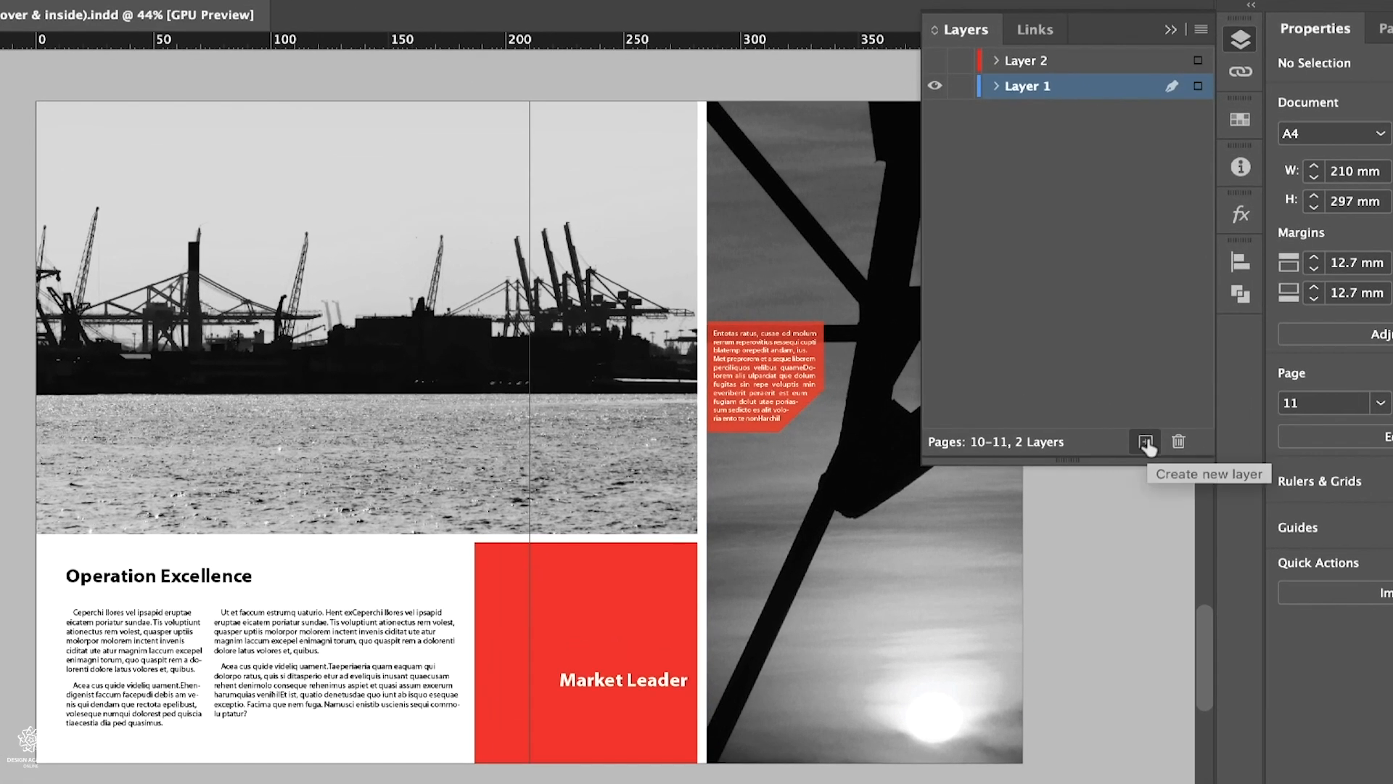
pyautogui.click(1146, 442)
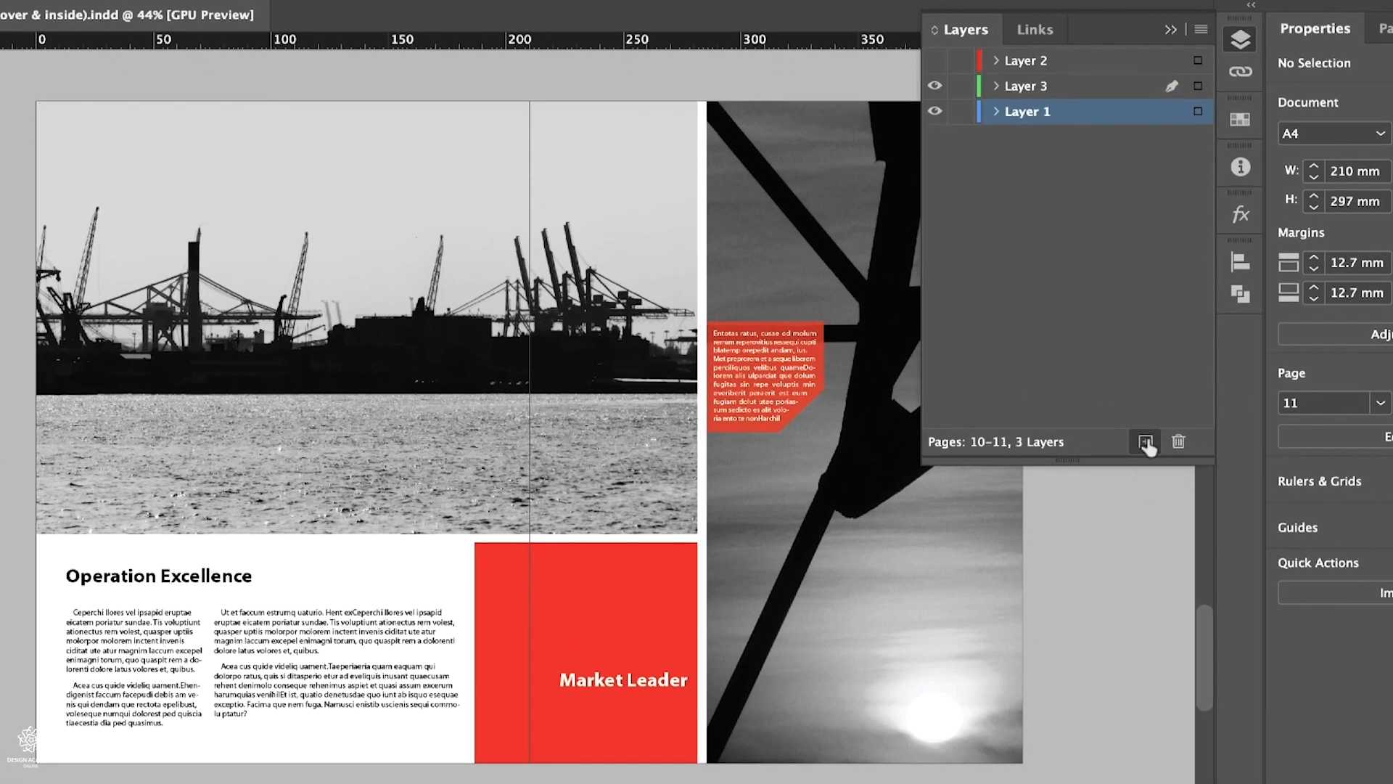
pyautogui.click(996, 112)
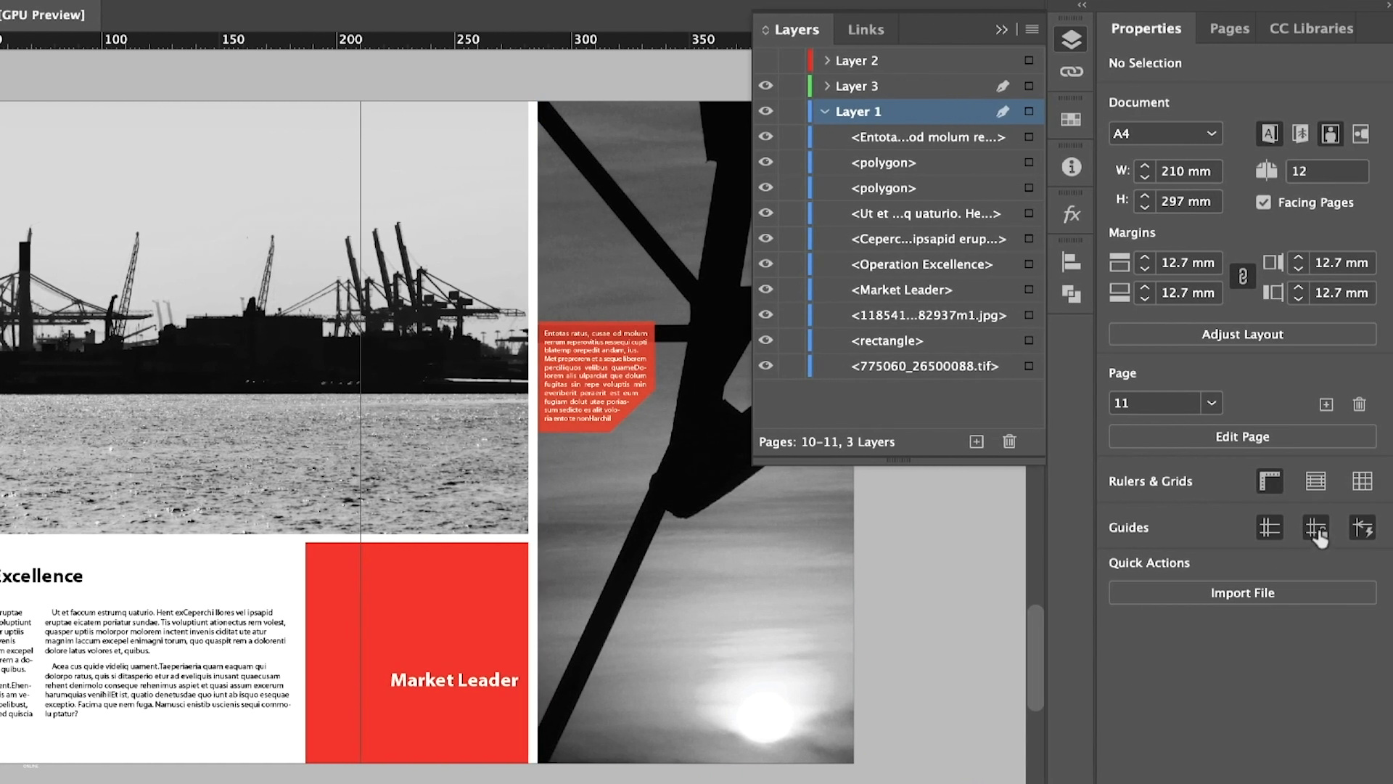
# - Leave preview for the normal view with guides and frame edges, collapse Layer 1's object list and lock Layer 1
pyautogui.click(1318, 533)
pyautogui.press('w')
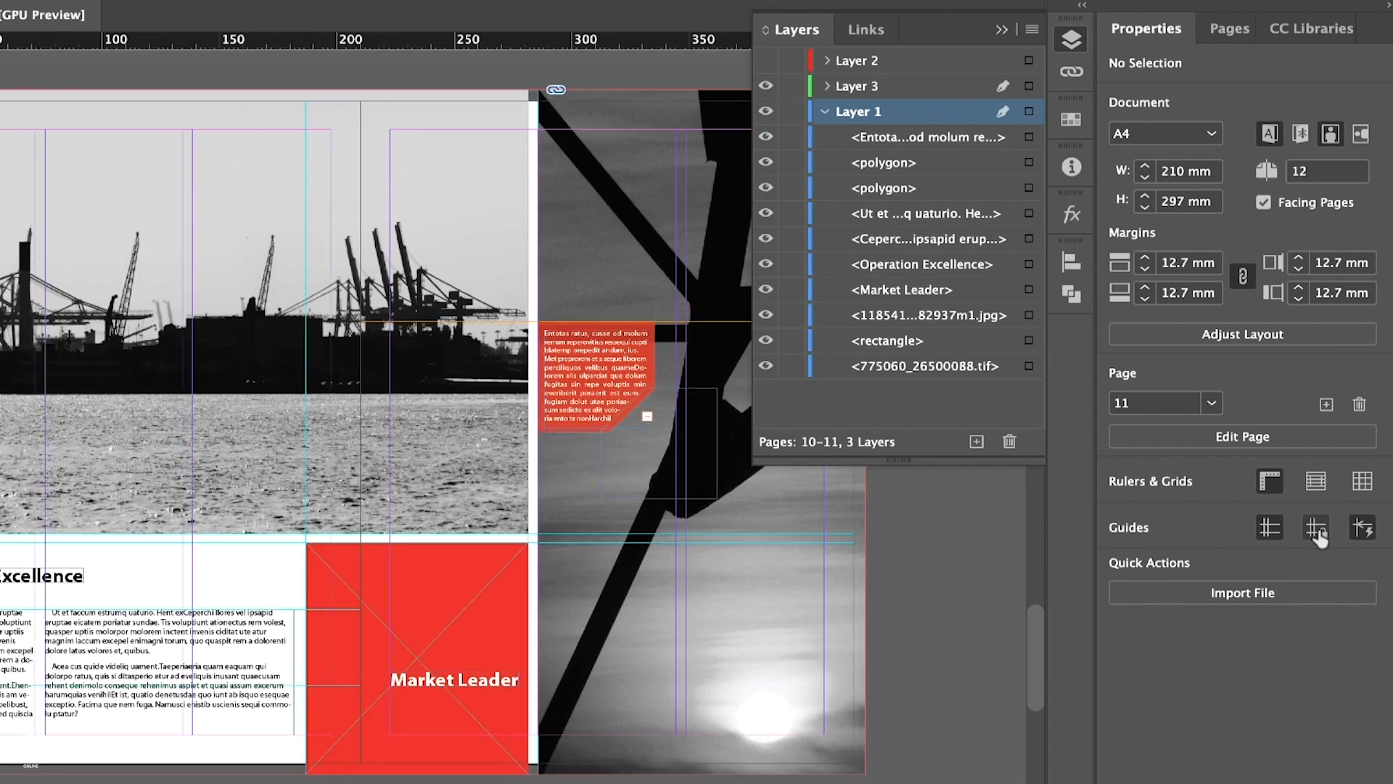
pyautogui.click(824, 112)
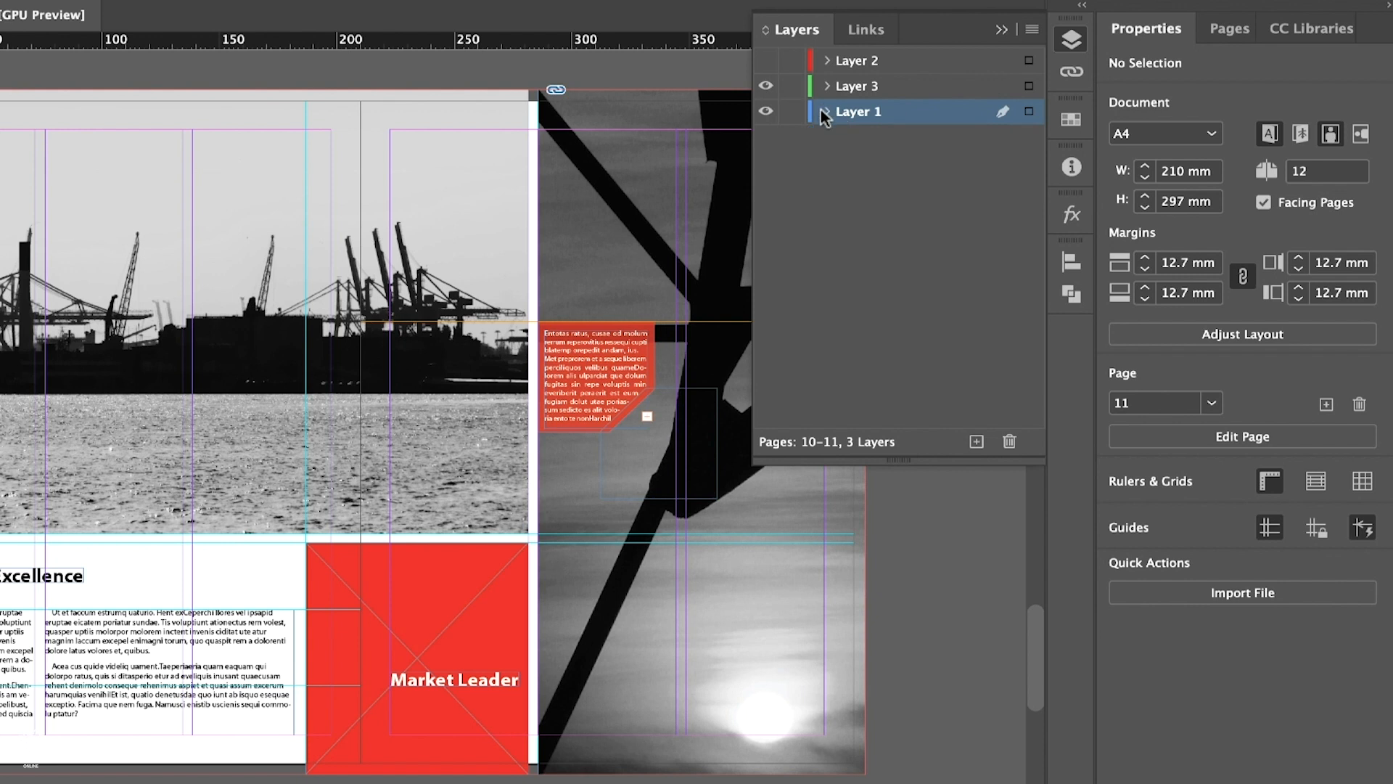
pyautogui.click(793, 112)
# - Make Layer 2 visible and compare the decorative frame around the Operation Excellence text on the previous spread with pages 10-11
pyautogui.scroll(4, 48, 621)
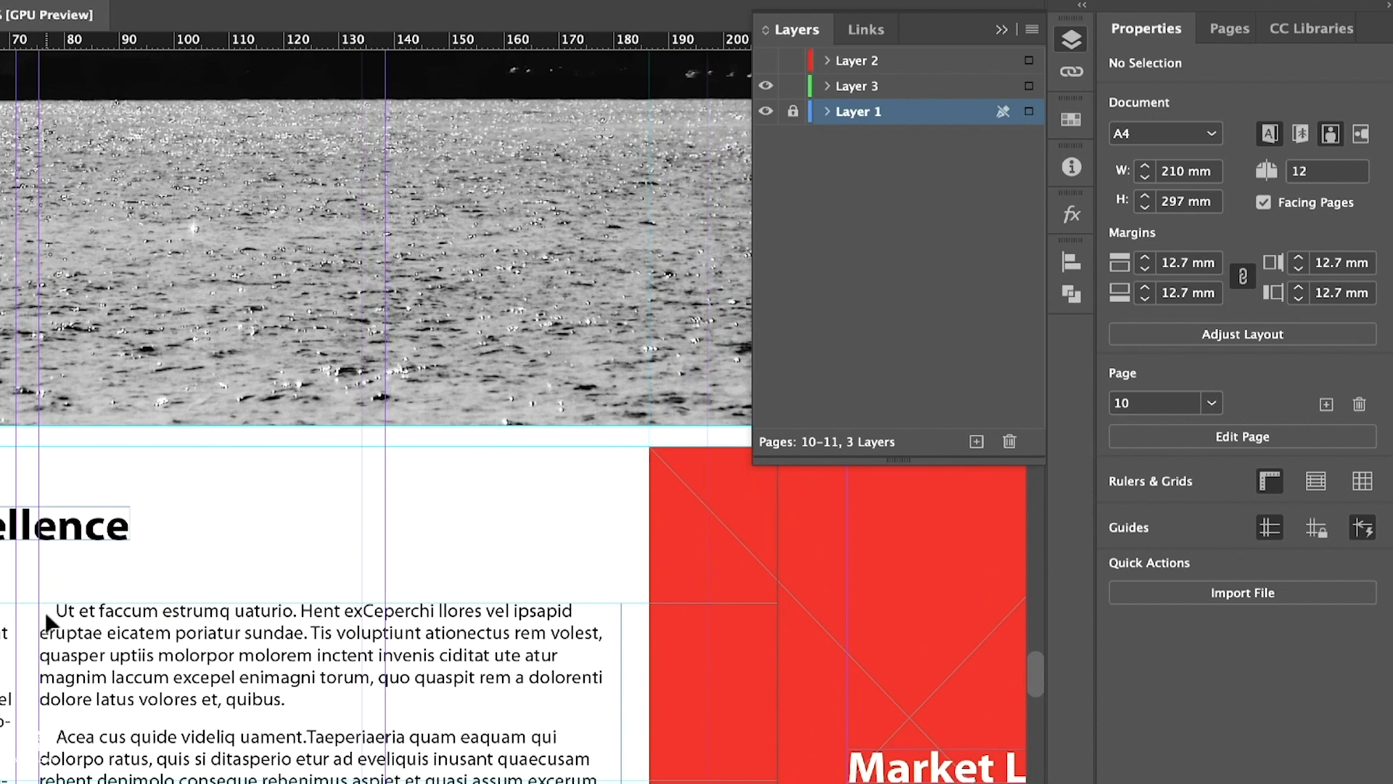
pyautogui.moveTo(46, 615); pyautogui.dragTo(159, 416)
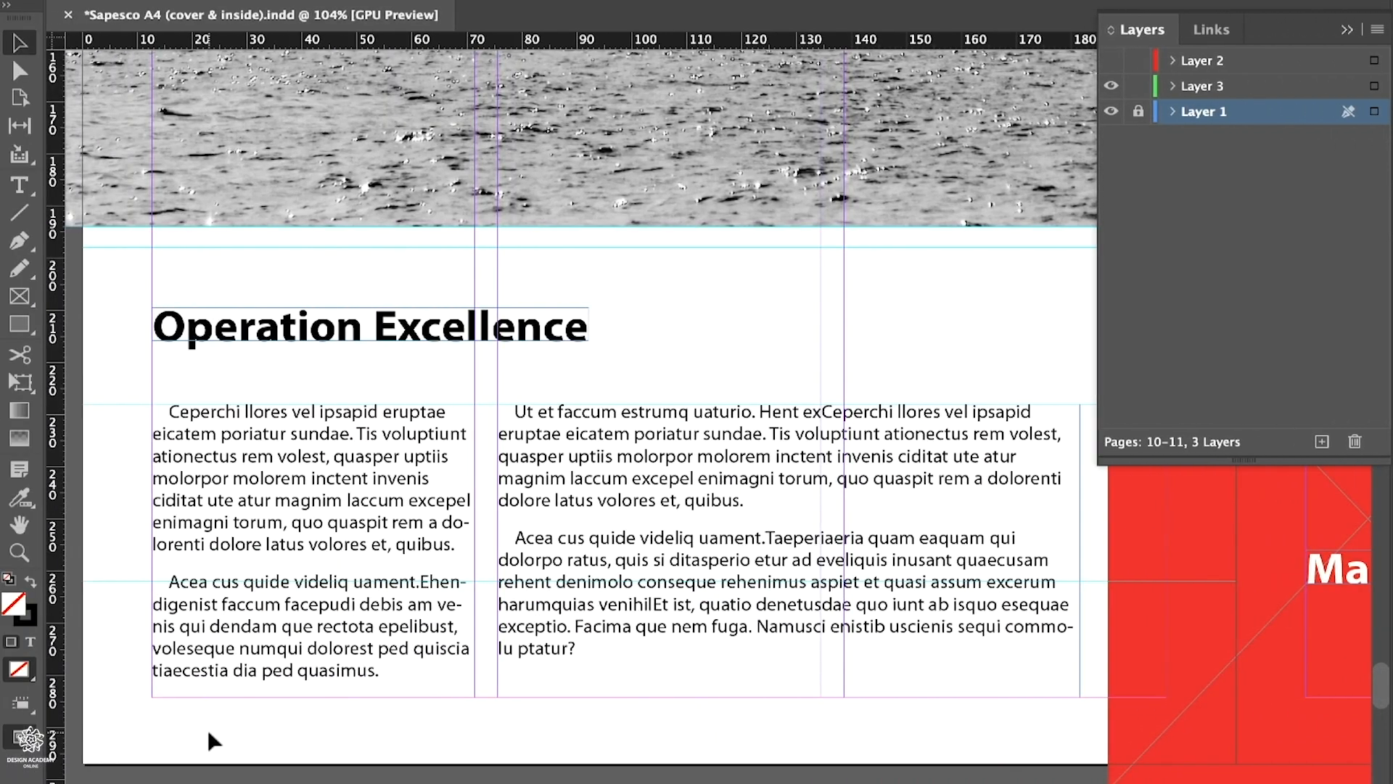
pyautogui.scroll(-2, 982, 641)
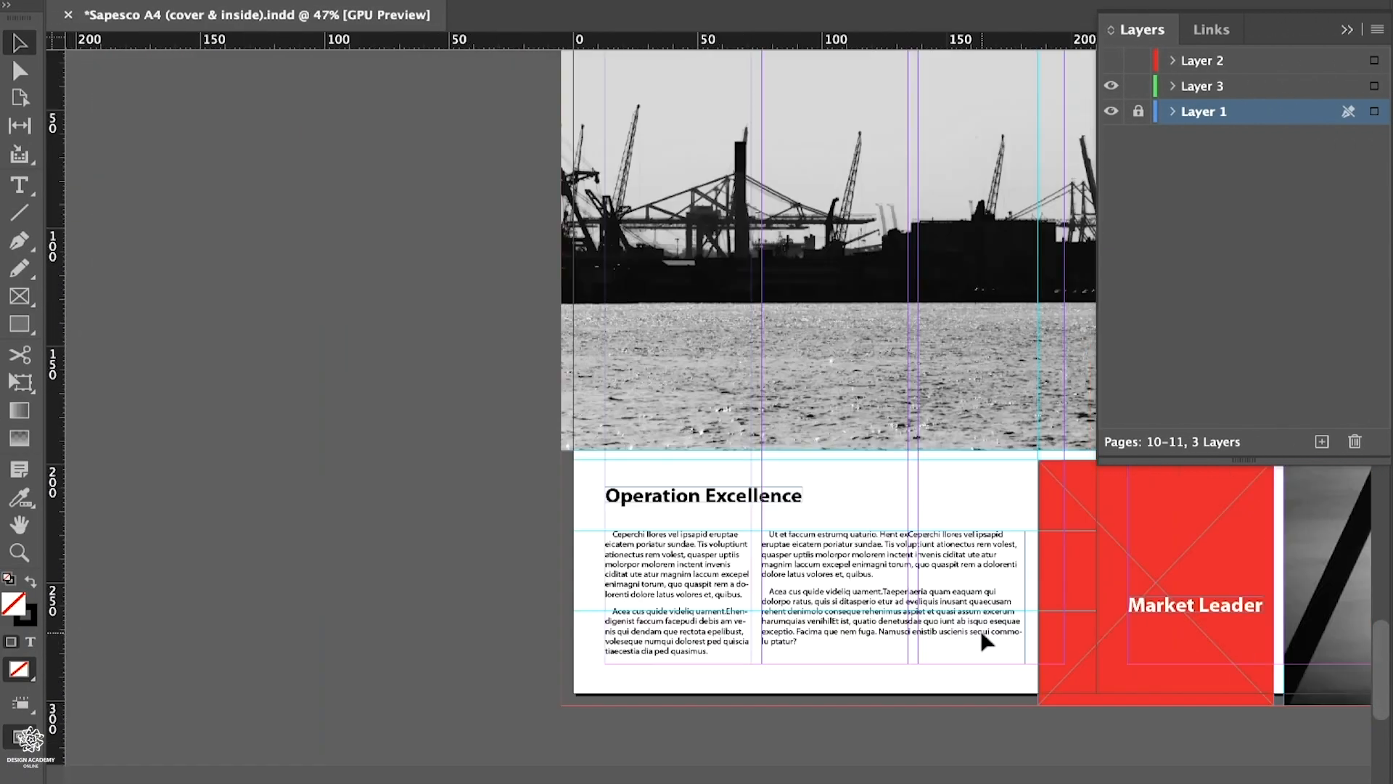
pyautogui.scroll(-5, 982, 640)
pyautogui.scroll(3, 715, 264)
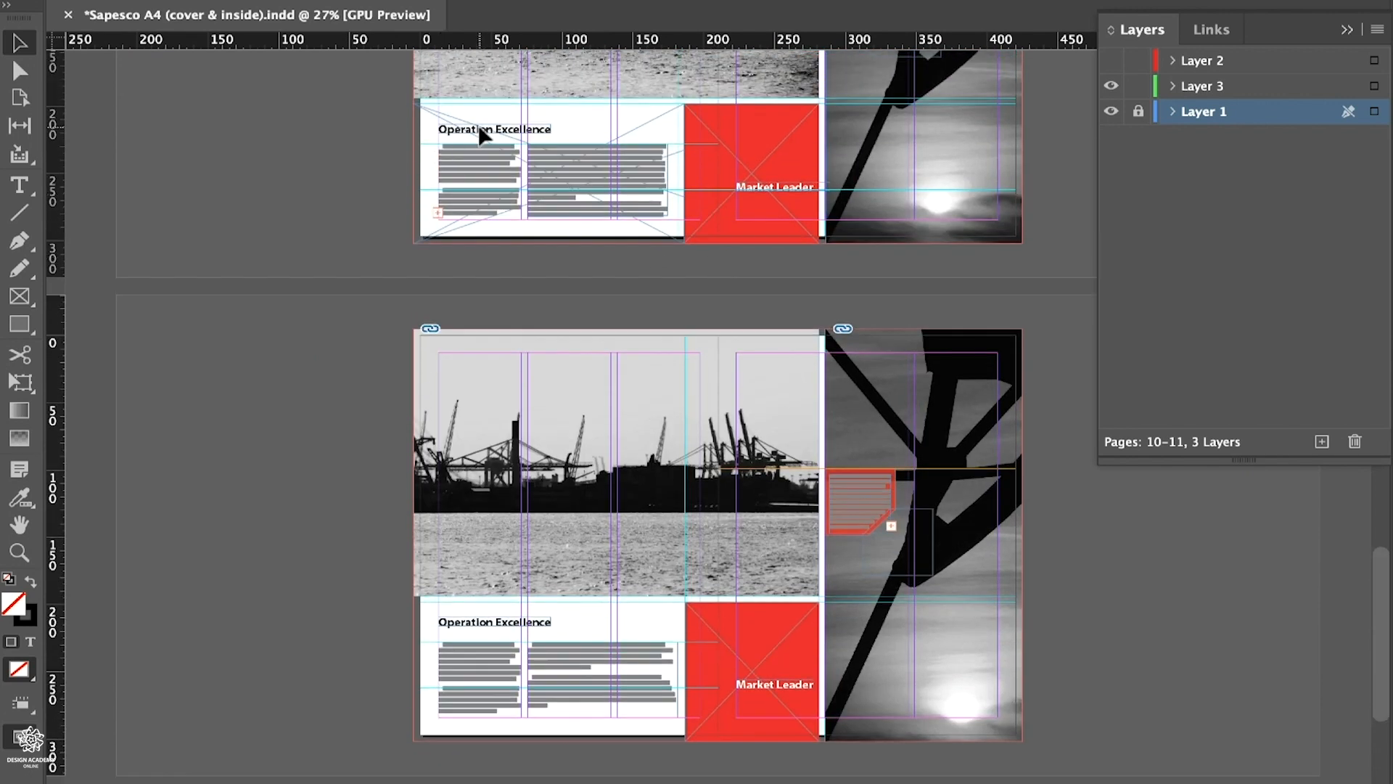
pyautogui.scroll(6, 496, 81)
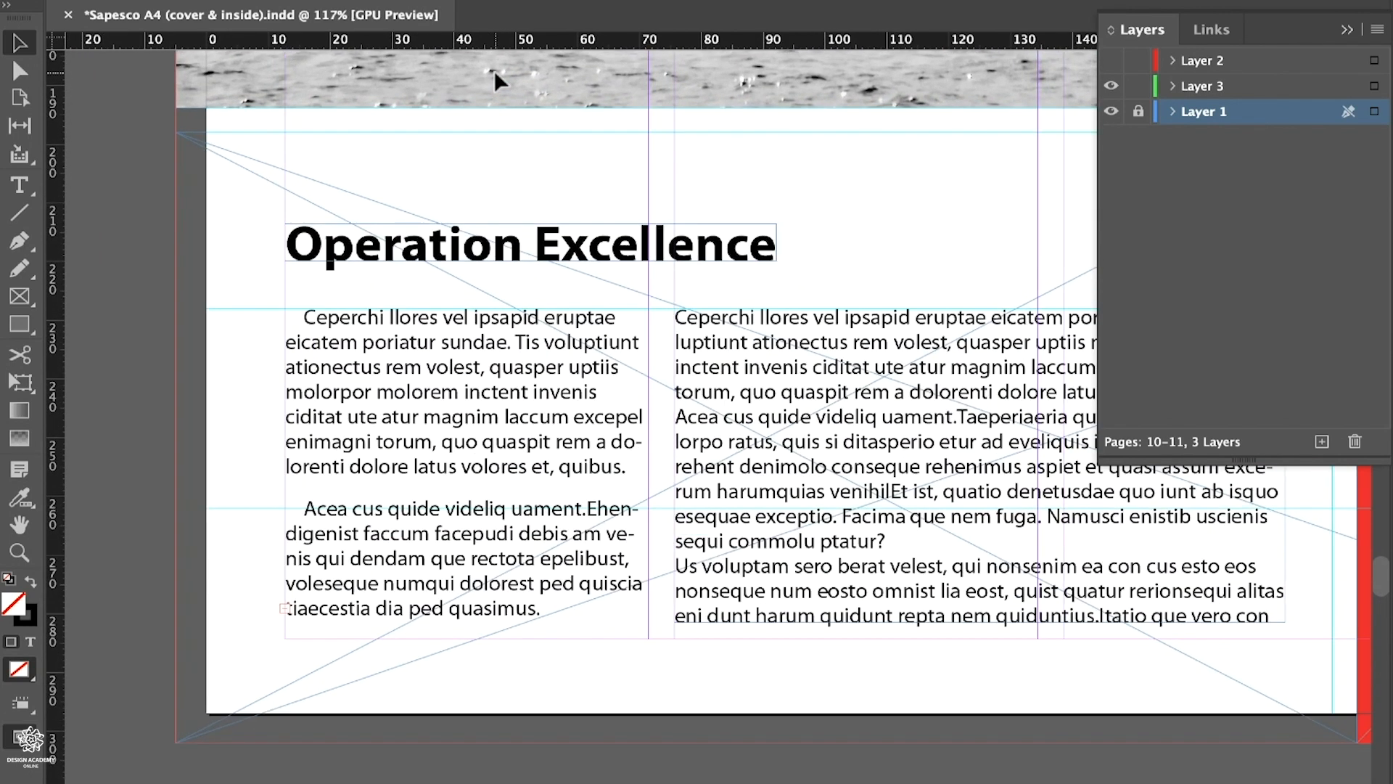
pyautogui.click(1112, 62)
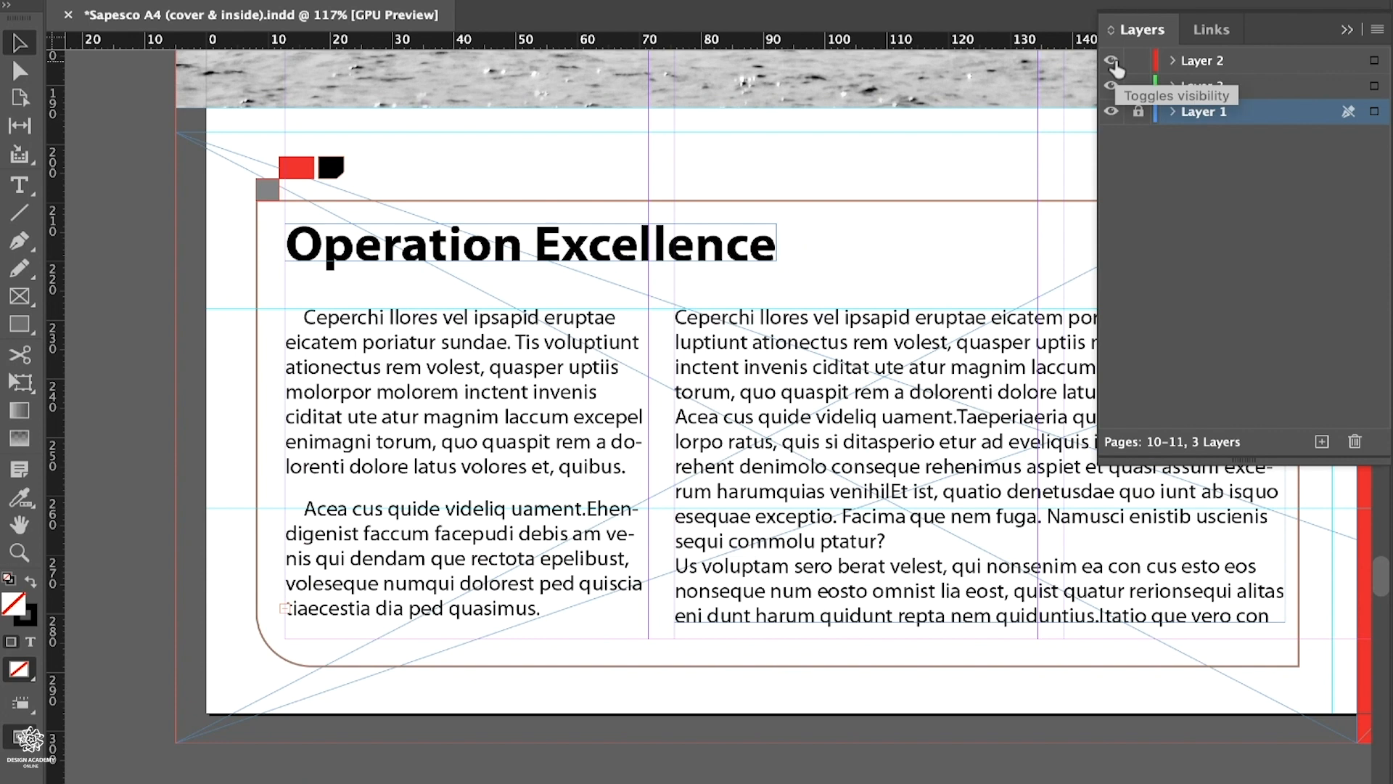
pyautogui.scroll(-3, 728, 498)
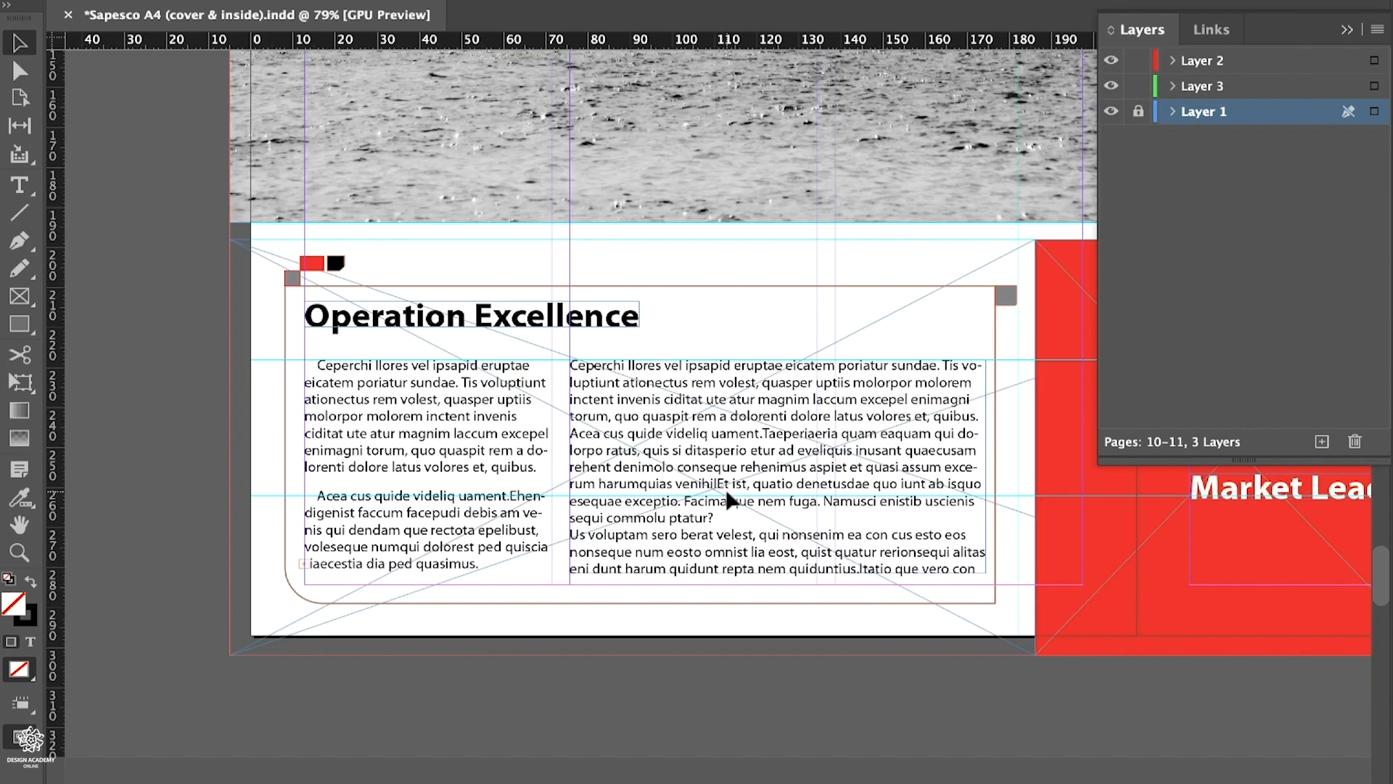
pyautogui.scroll(-5, 728, 500)
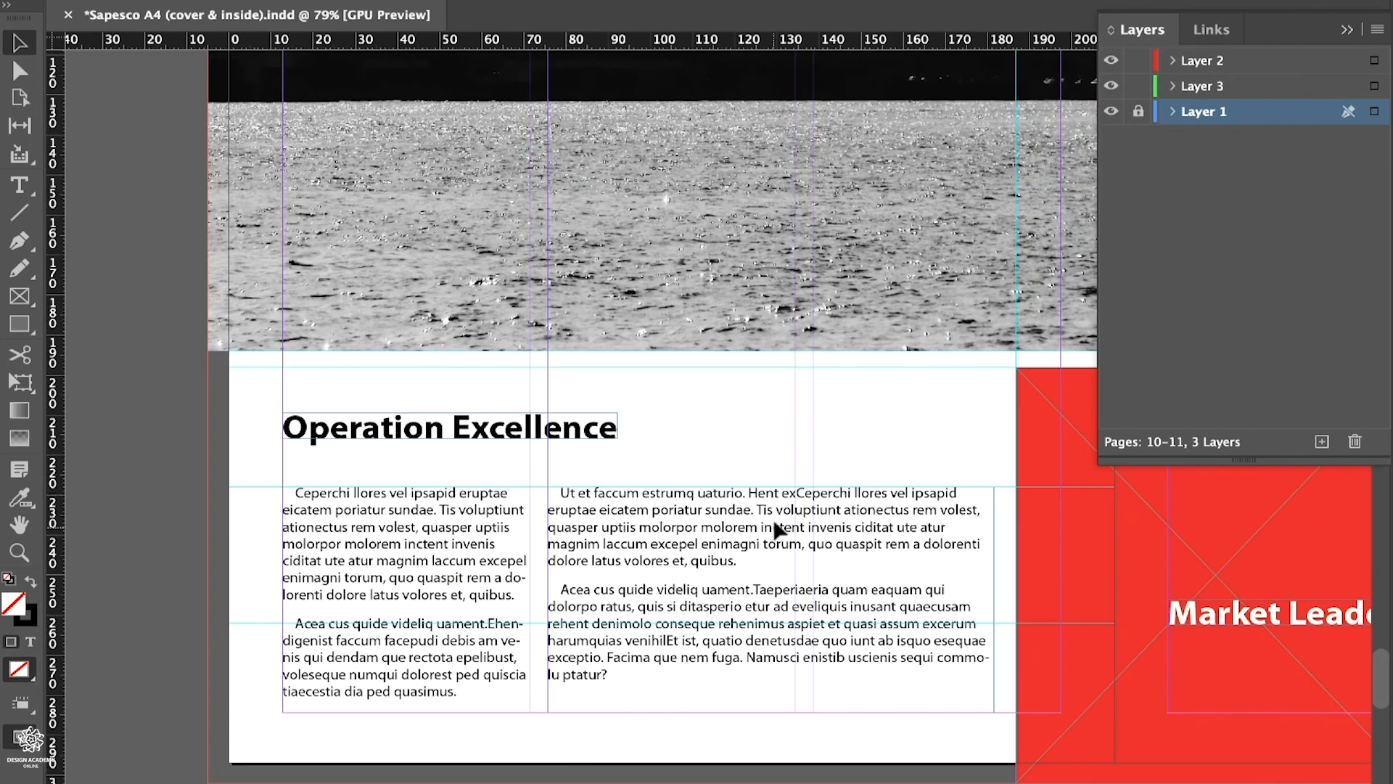
# - Unlock Layer 1, narrow the wide second-column text frame by about 3 mm at its right edge, and lock the layer again
pyautogui.click(1138, 111)
pyautogui.click(979, 581)
pyautogui.moveTo(993, 596); pyautogui.dragTo(980, 595)
pyautogui.click(1138, 111)
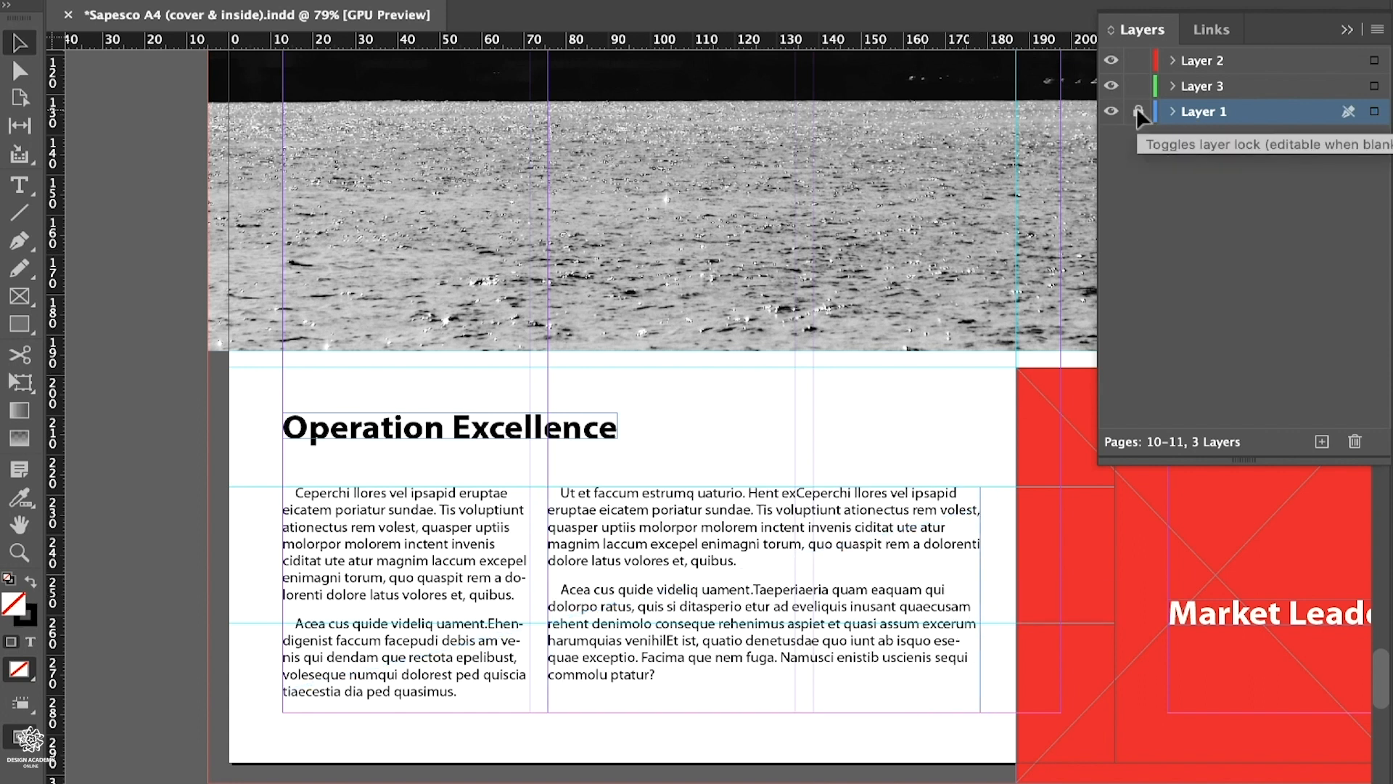
# - Rename Layer 3 as "Vector text frame"
pyautogui.doubleClick(1204, 86)
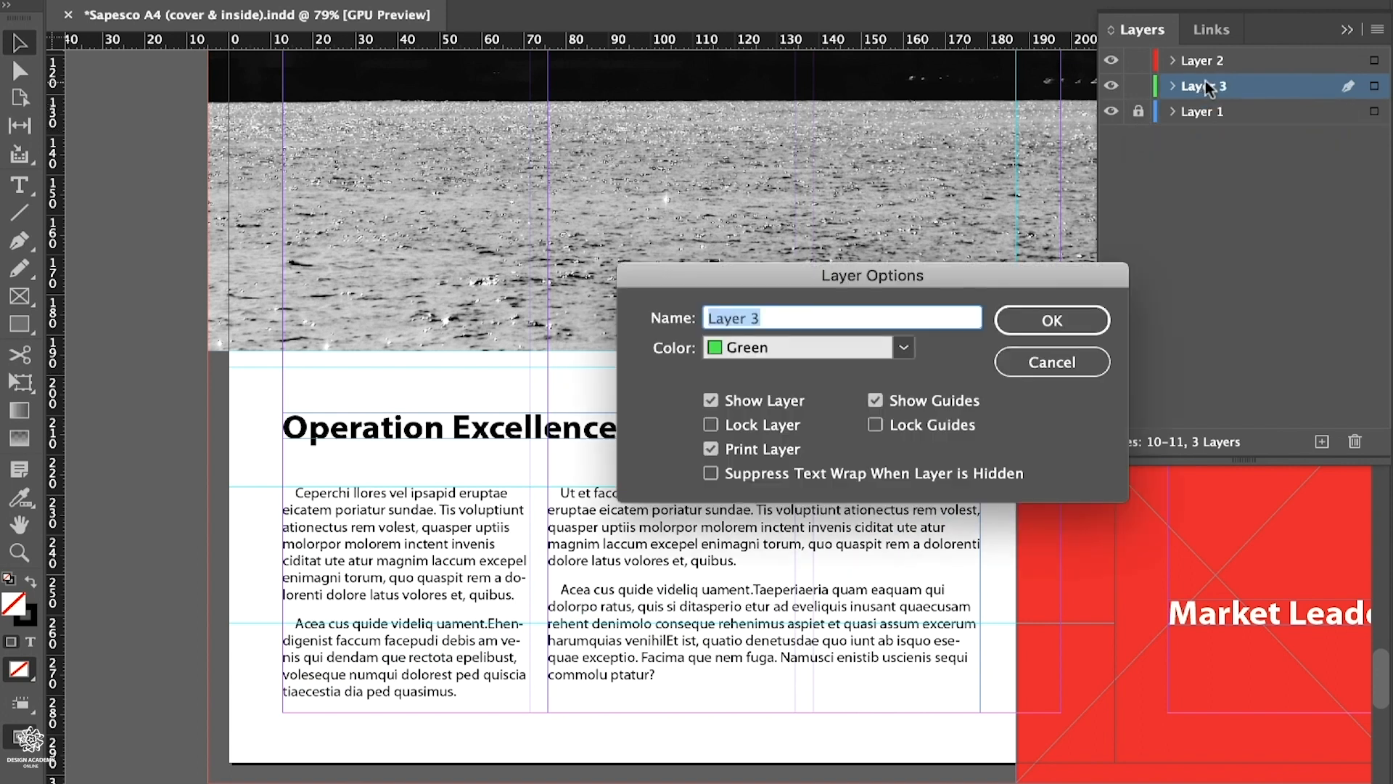
pyautogui.write('Vector text frame')
pyautogui.click(1072, 326)
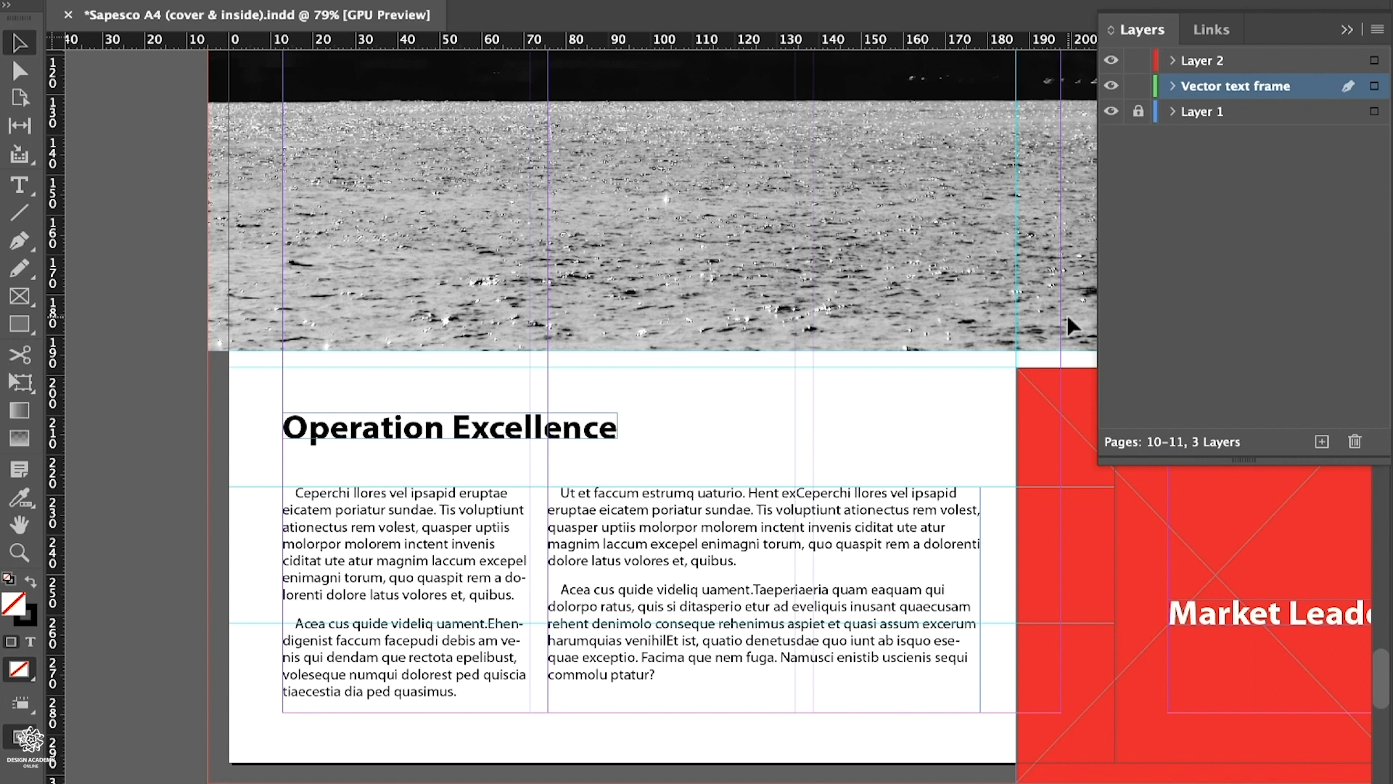
# - Draw a rectangle about 173 × 83 mm around the Operation Excellence heading and text, with a [Black] 60% stroke
pyautogui.click(19, 323)
pyautogui.moveTo(260, 395); pyautogui.dragTo(989, 725)
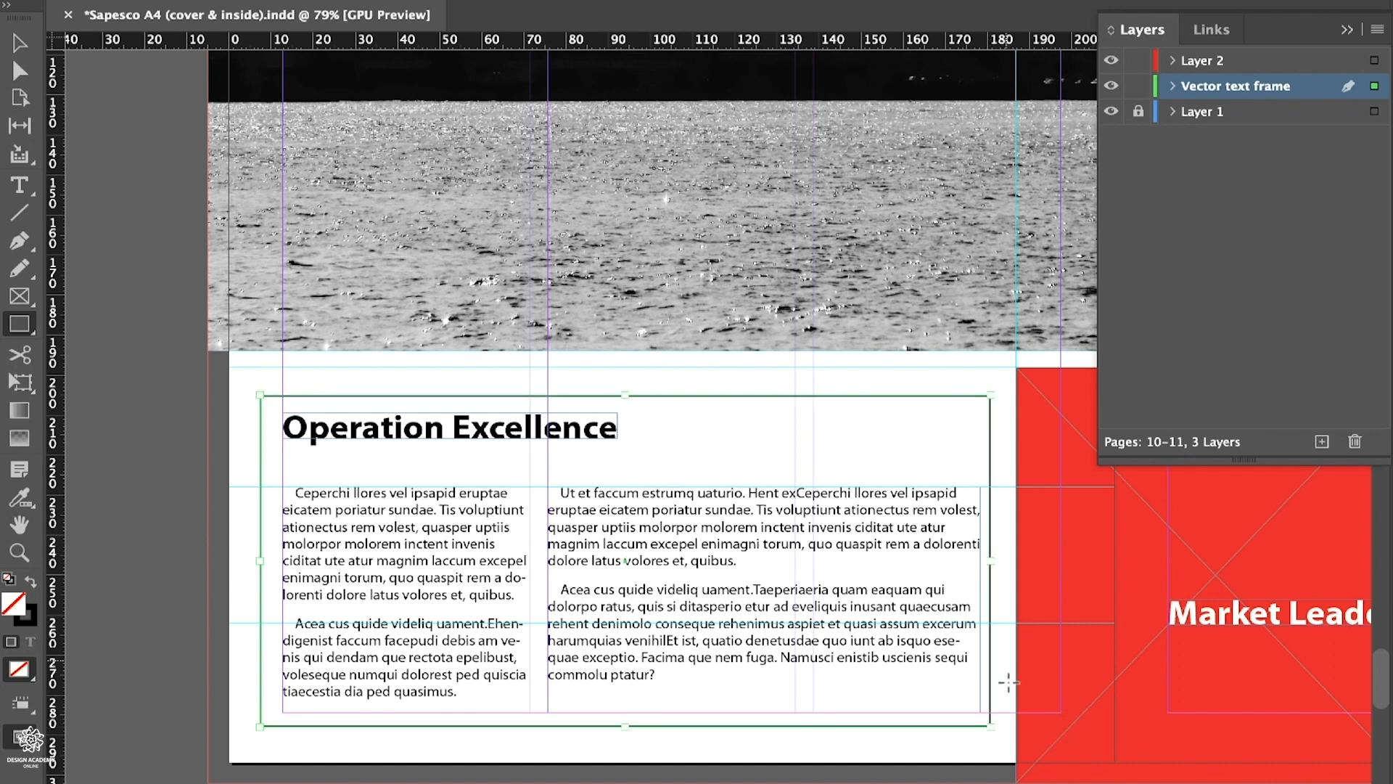
pyautogui.click(934, 0)
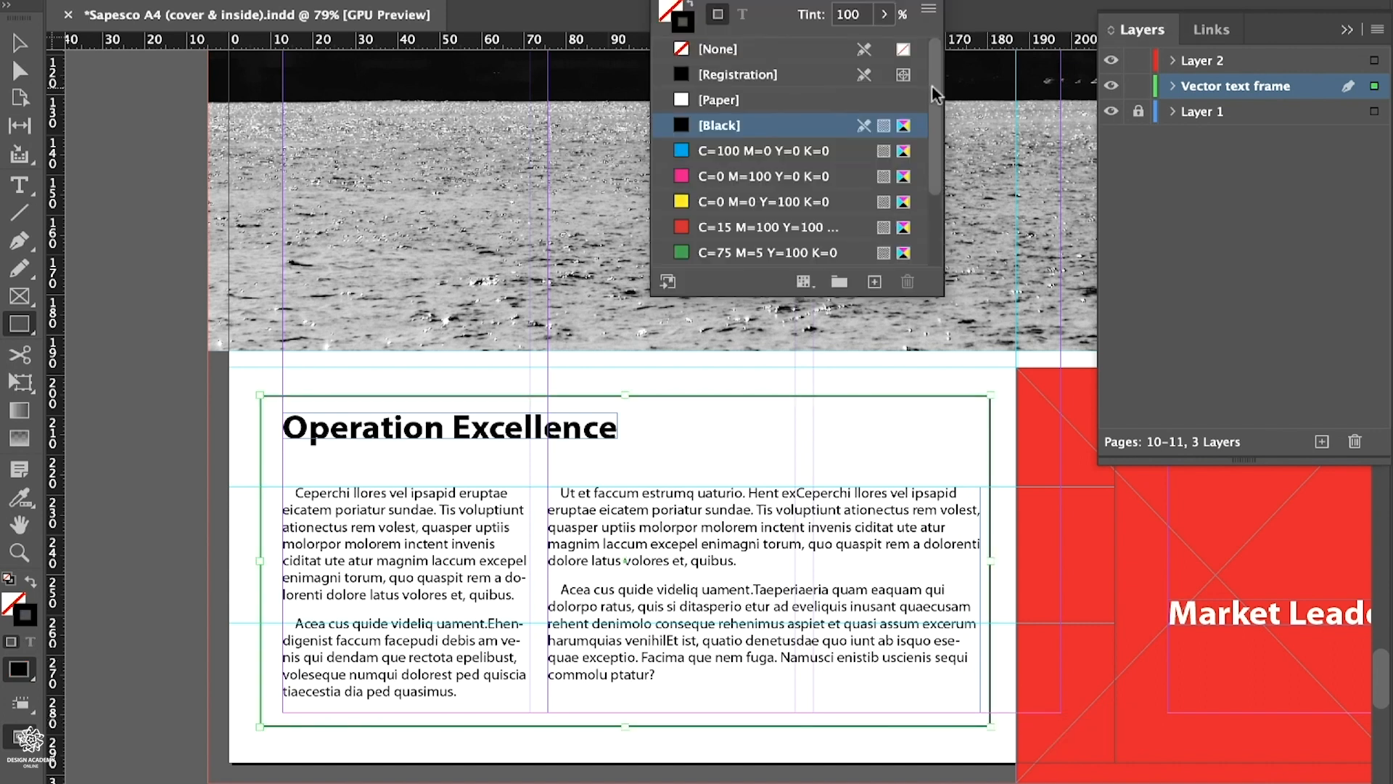
pyautogui.moveTo(934, 86); pyautogui.dragTo(930, 233)
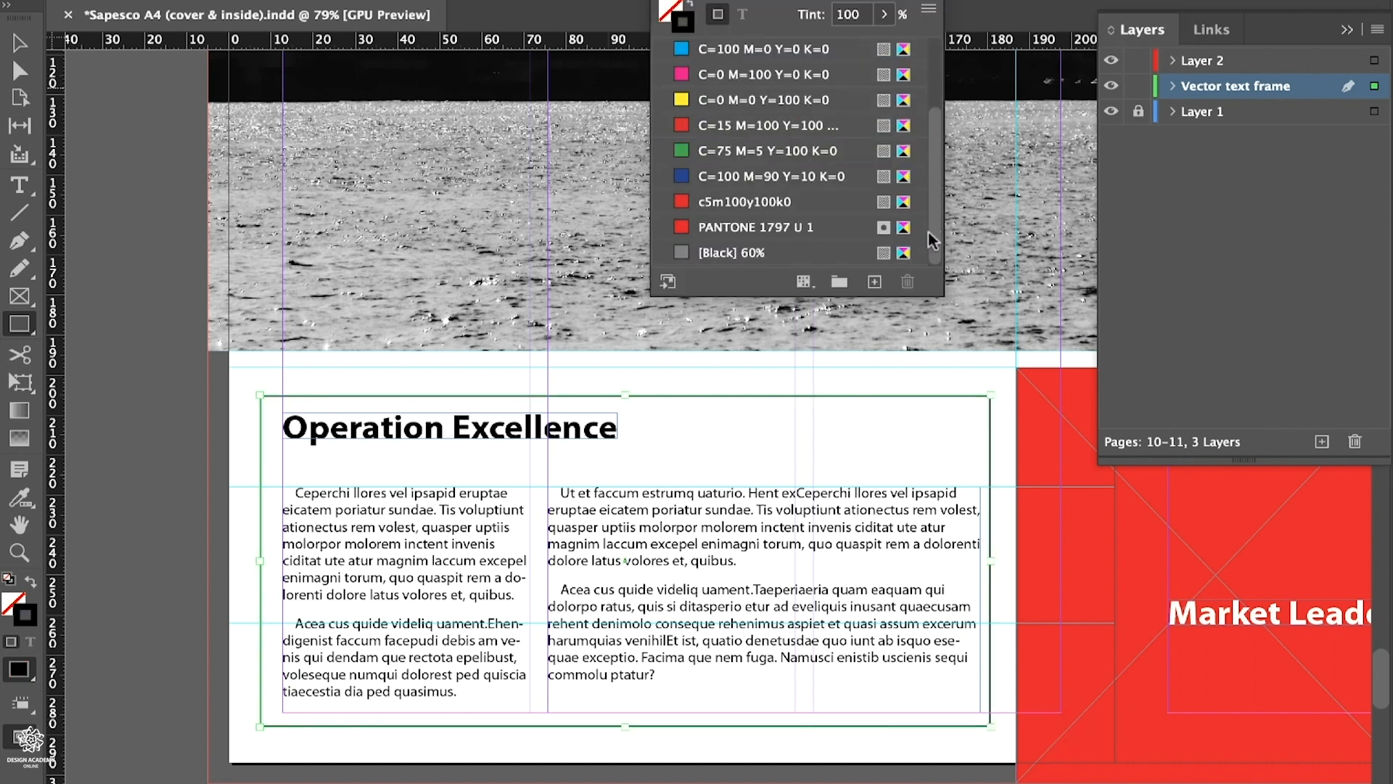
pyautogui.click(733, 254)
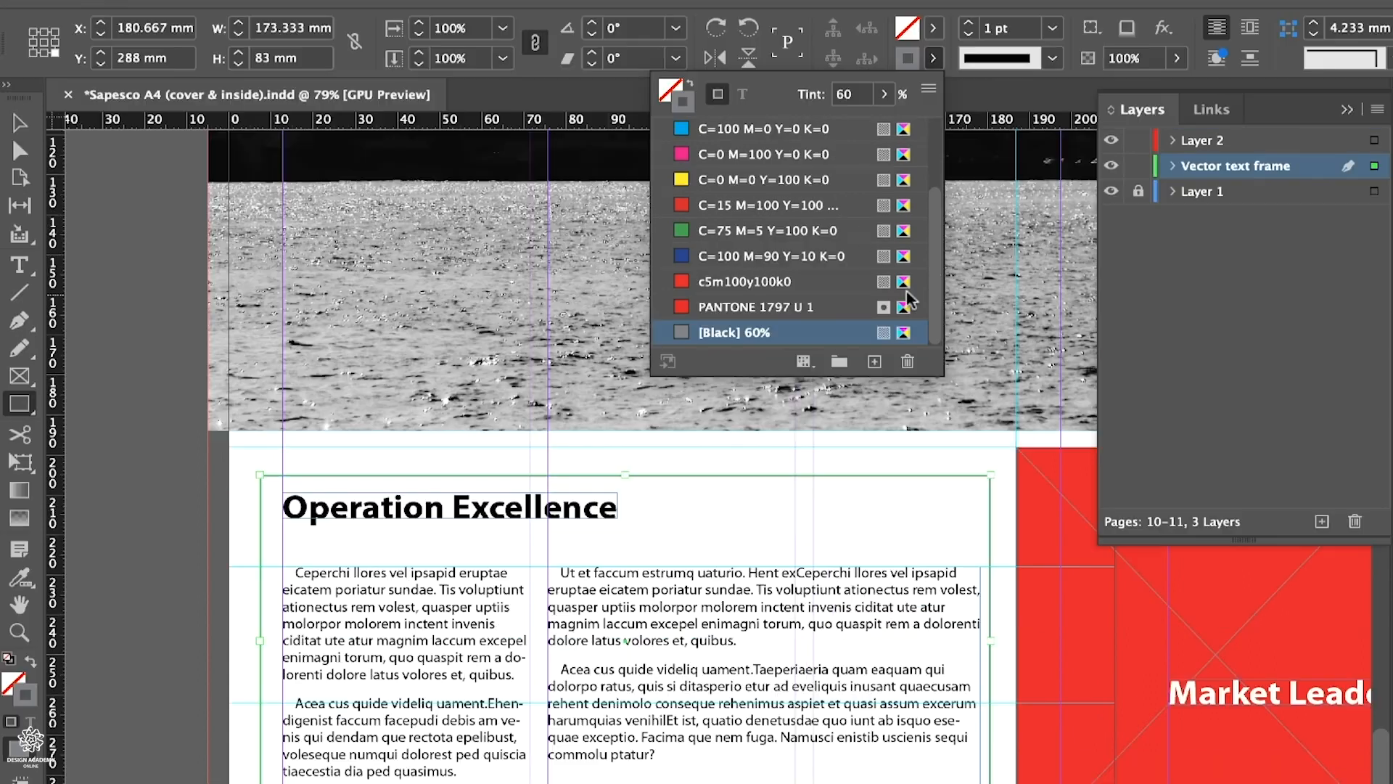
# - Set the rectangle's stroke weight to 0.75 pt
pyautogui.click(971, 34)
pyautogui.click(1052, 27)
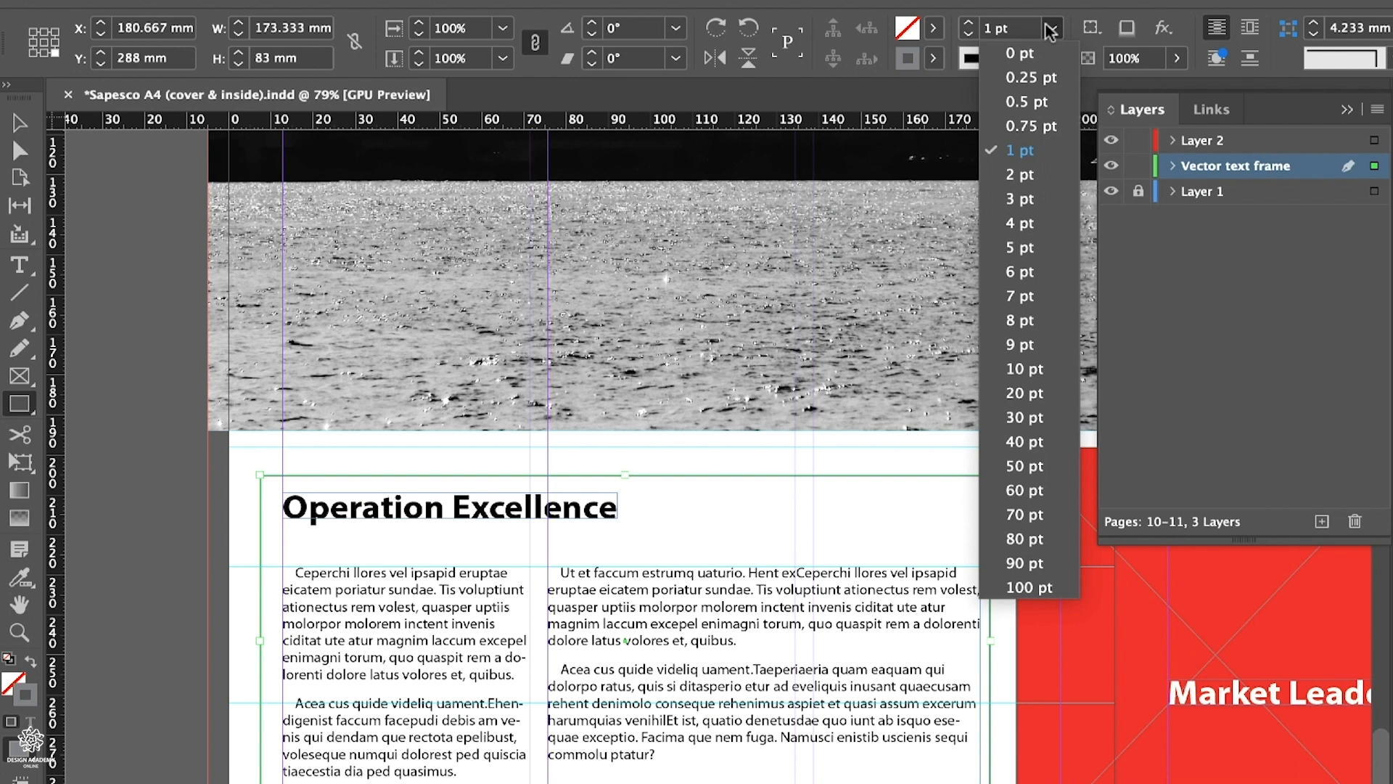
pyautogui.click(1031, 126)
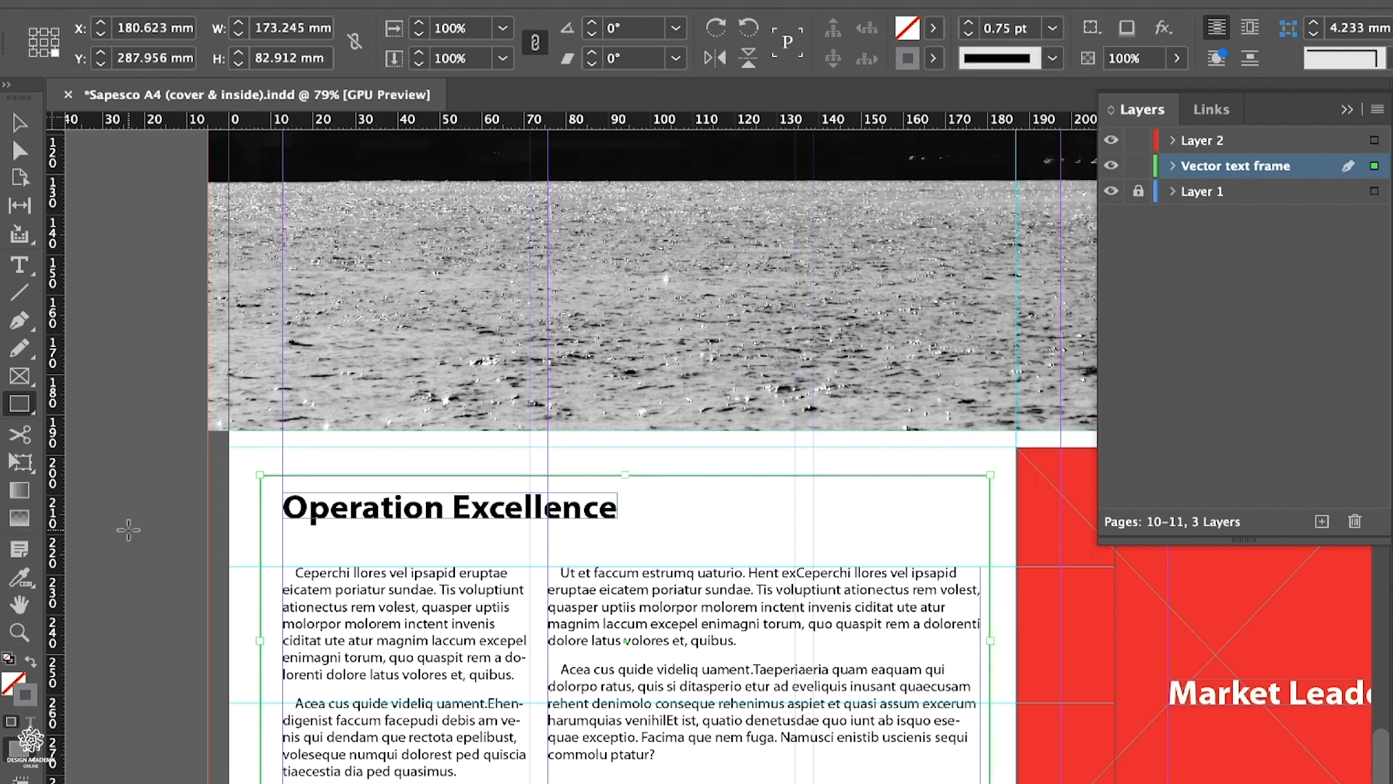
# - Round only the lower-left corner of the rectangle around the Operation Excellence text
pyautogui.click(20, 123)
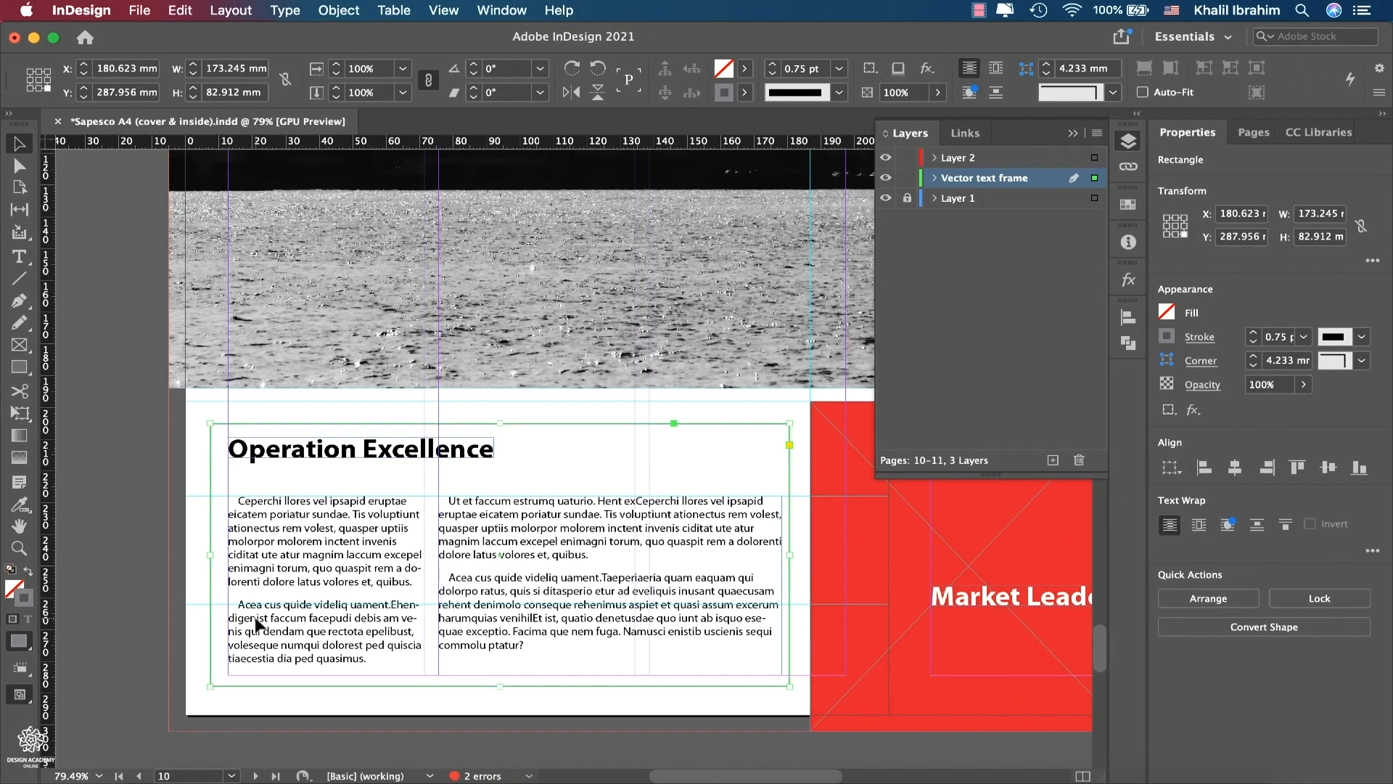
pyautogui.click(789, 444)
pyautogui.moveTo(788, 425); pyautogui.dragTo(738, 421)
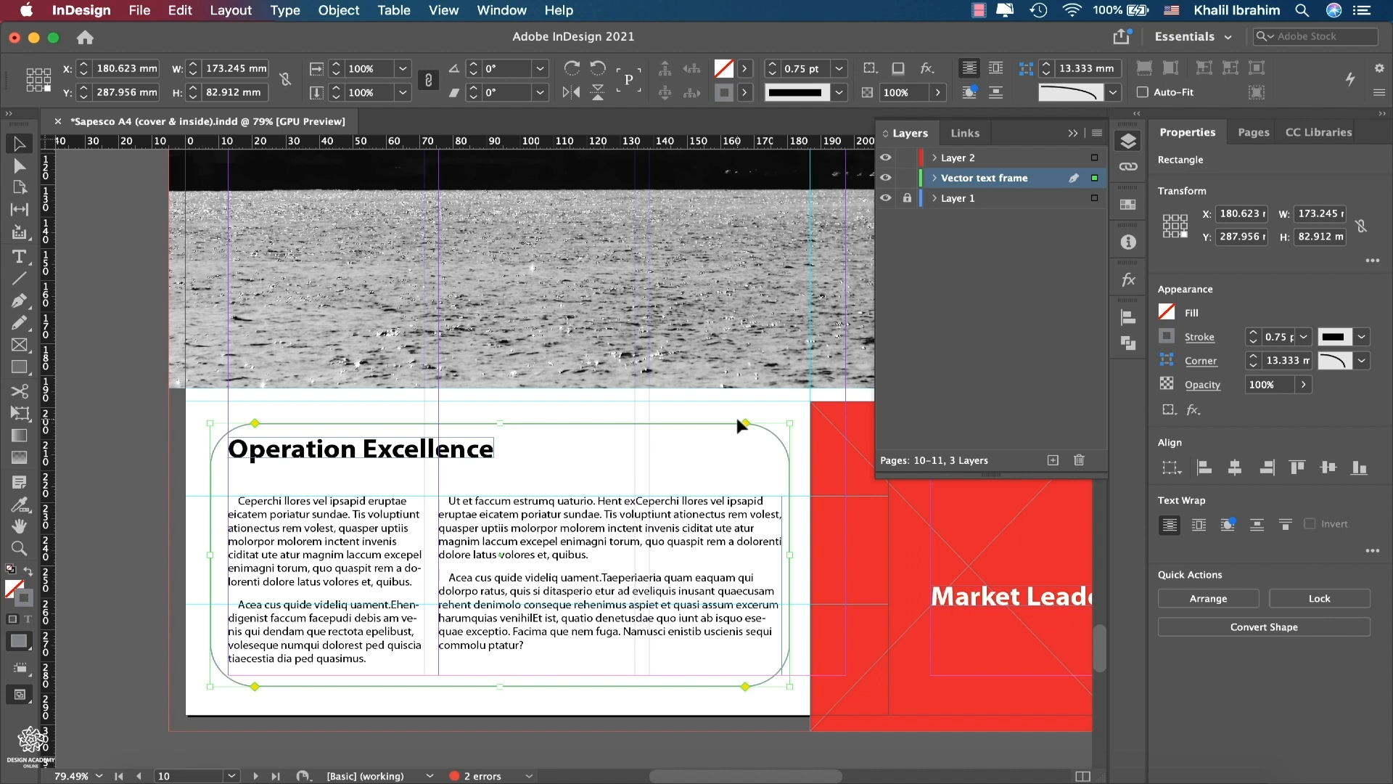
pyautogui.press('super+z')
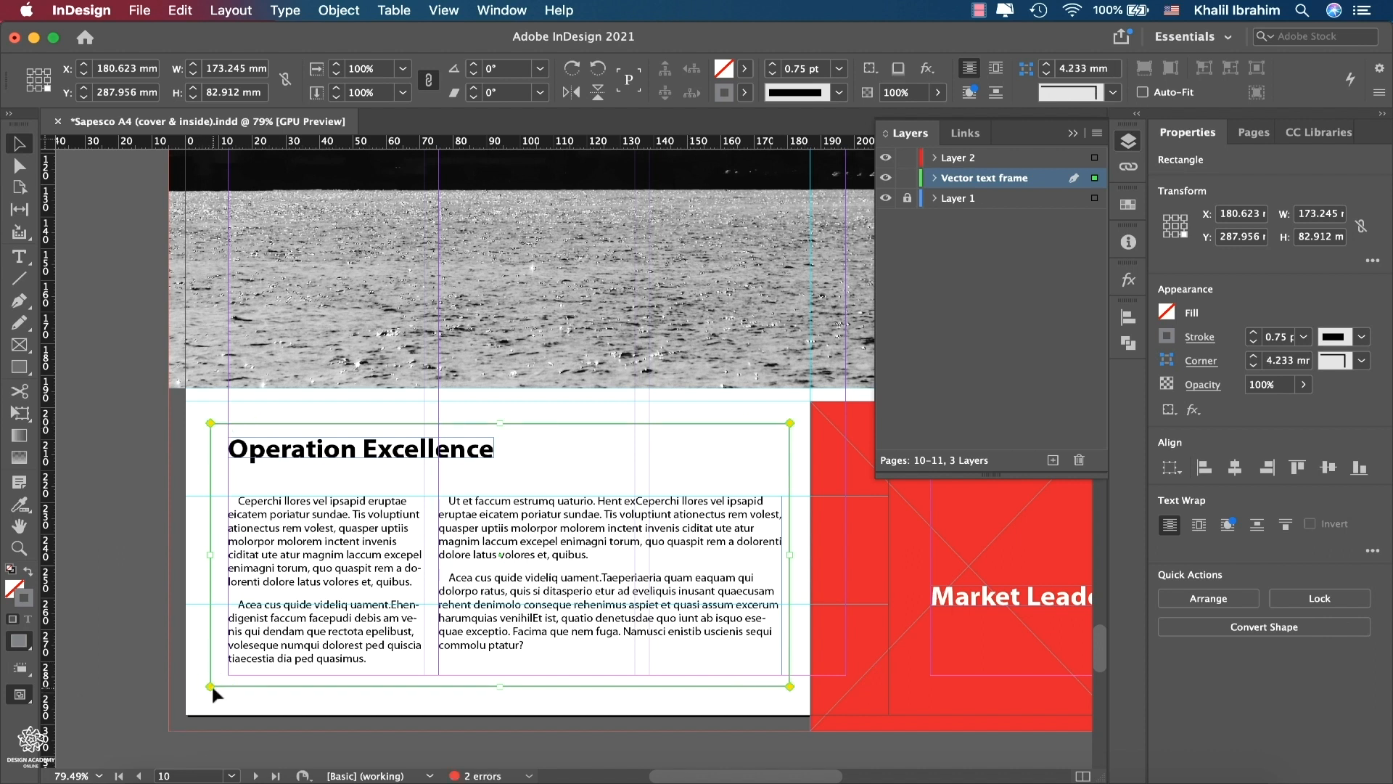
pyautogui.moveTo(210, 687); pyautogui.dragTo(252, 691)
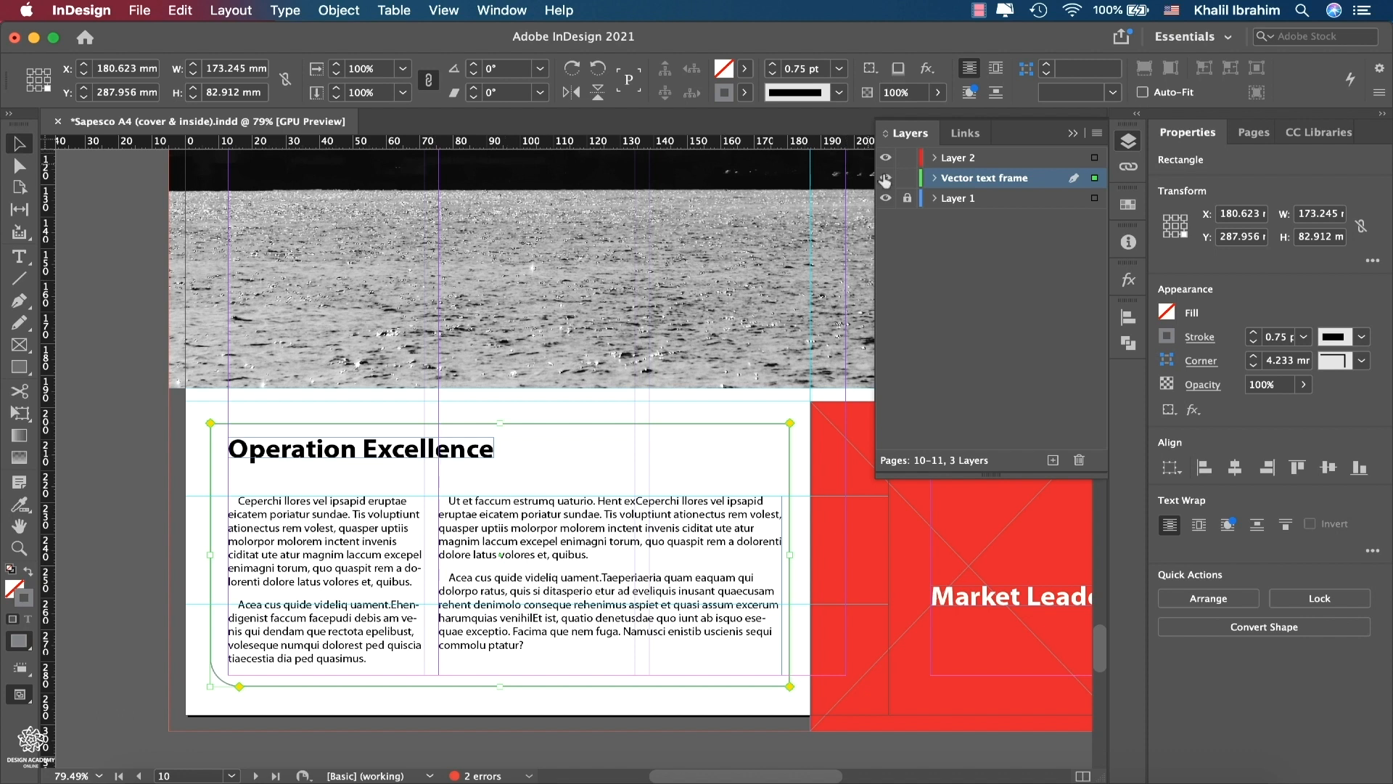
# - With Layer 1 unlocked, move the Operation Excellence heading down about 5 mm and lower the frame's top edge to a frame height of about 78.6 mm
pyautogui.click(399, 450)
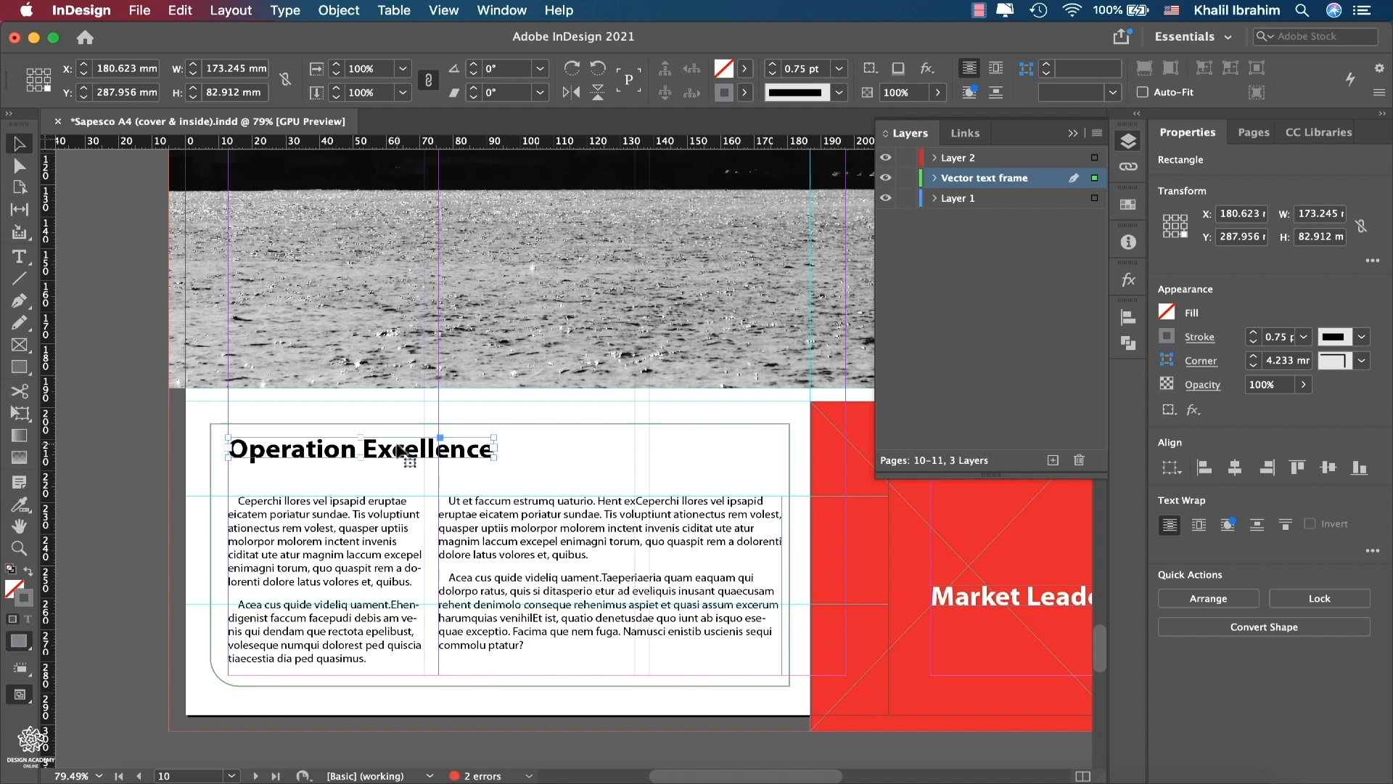
pyautogui.hotkey('shift', 'Down')
pyautogui.hotkey('shift', 'Down')
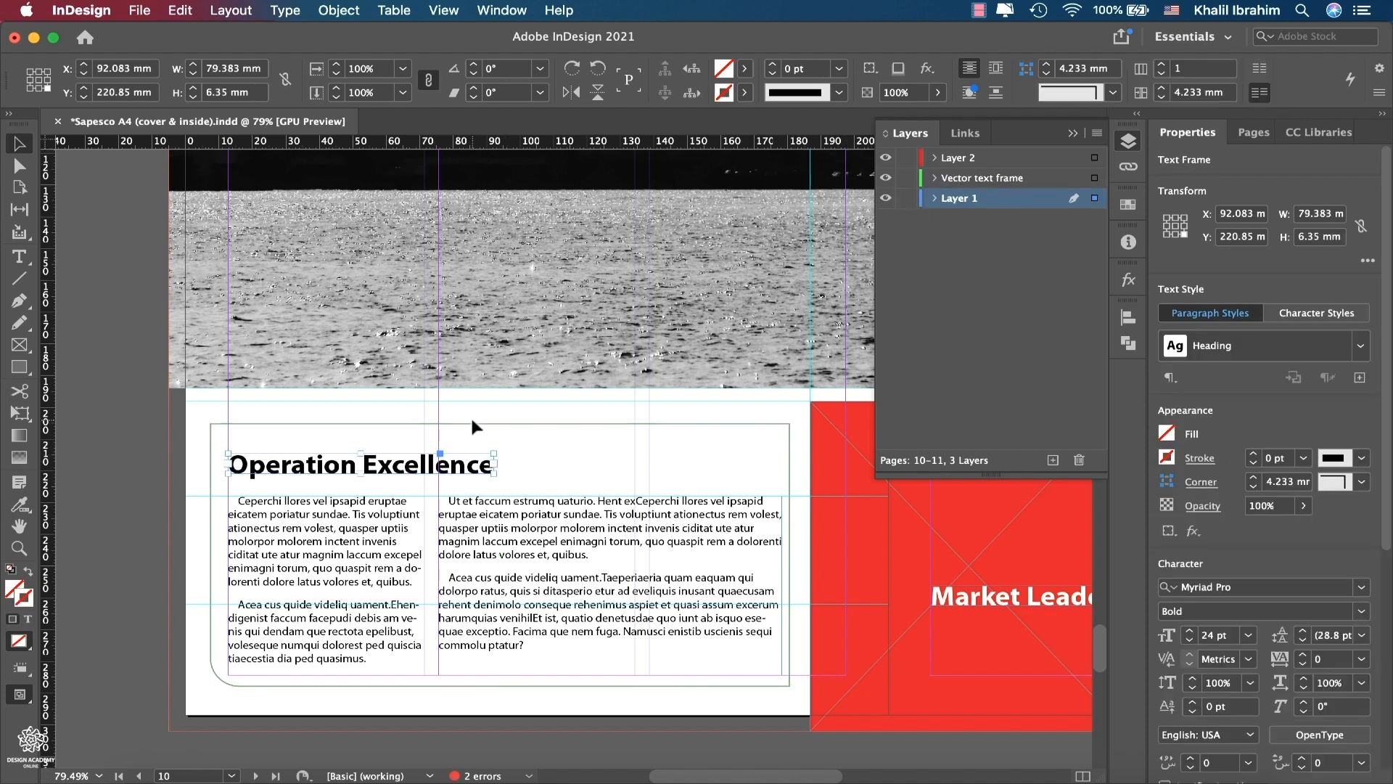
pyautogui.click(471, 423)
pyautogui.moveTo(500, 423); pyautogui.dragTo(499, 436)
# - Copy the red cut-corner box from page 11 onto the Operation Excellence frame's top edge and move the copy to the Vector text frame layer
pyautogui.scroll(5, 499, 437)
pyautogui.hscroll(5, 500, 436)
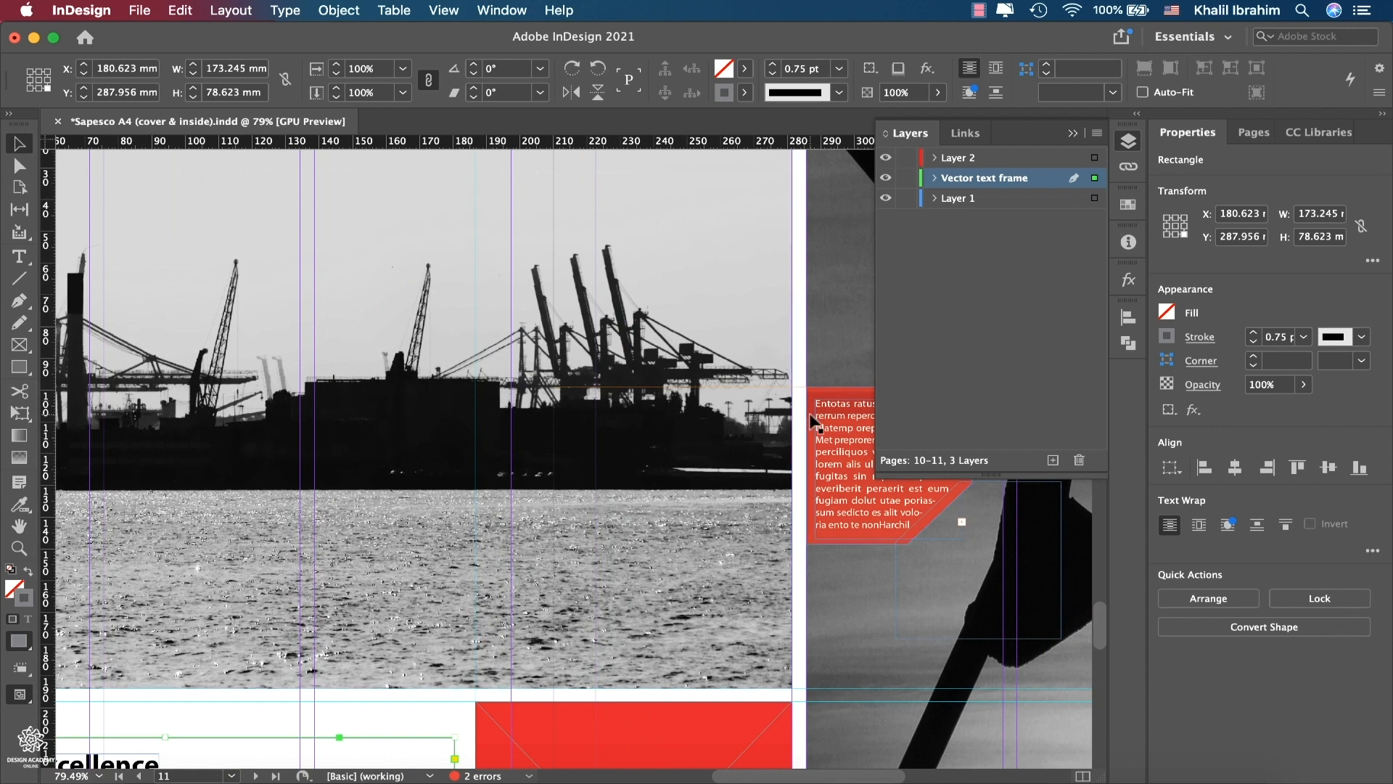
pyautogui.click(814, 399)
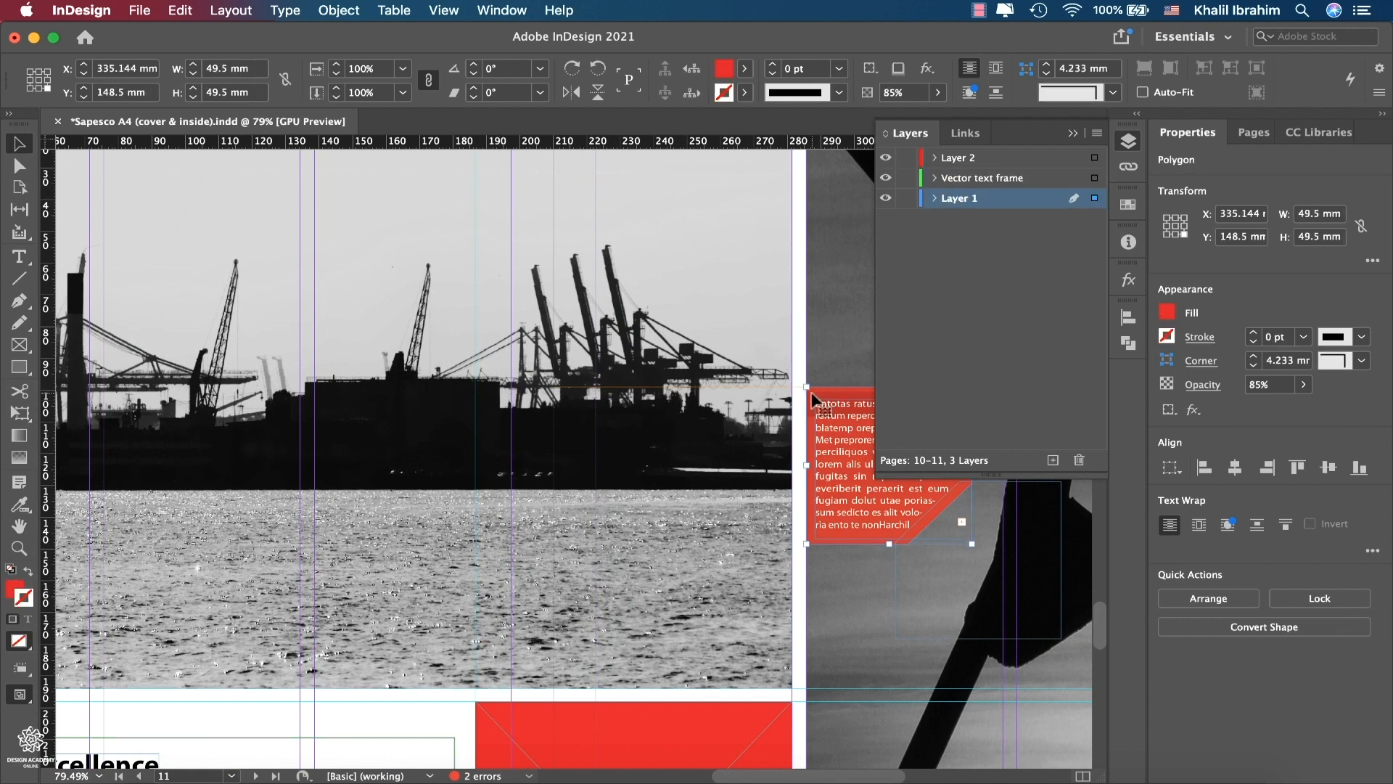
pyautogui.moveTo(813, 399); pyautogui.dragTo(107, 592)
pyautogui.scroll(-5, 108, 588)
pyautogui.hscroll(-5, 108, 588)
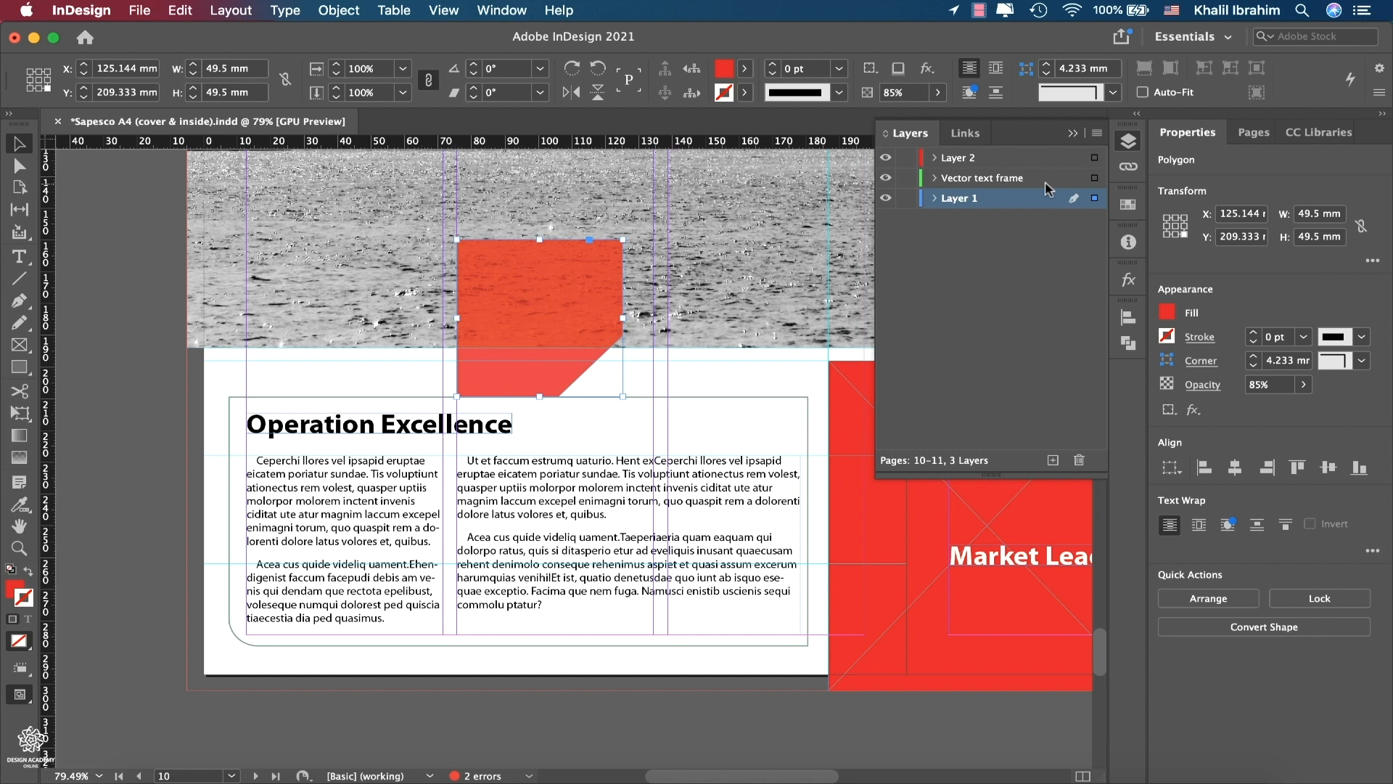
pyautogui.click(934, 198)
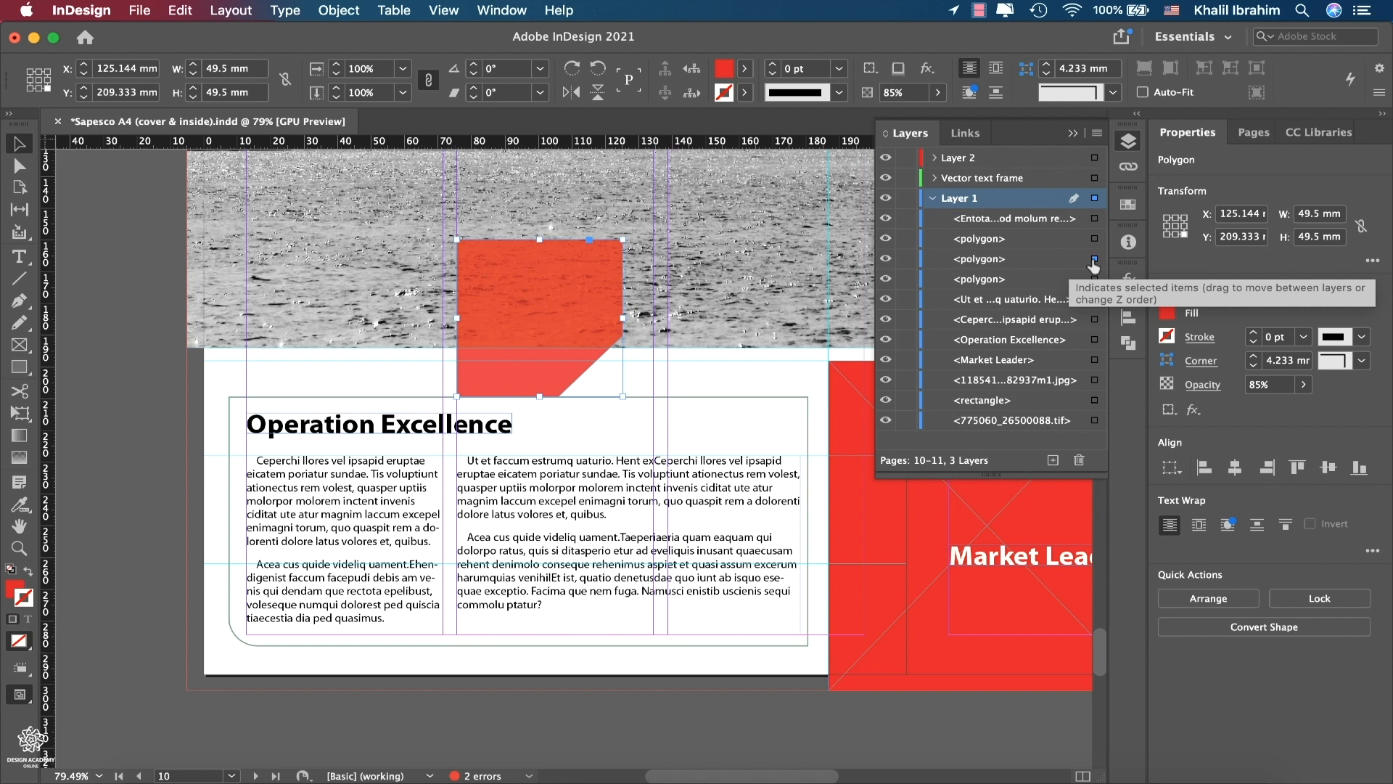
pyautogui.moveTo(1093, 267); pyautogui.dragTo(1096, 180)
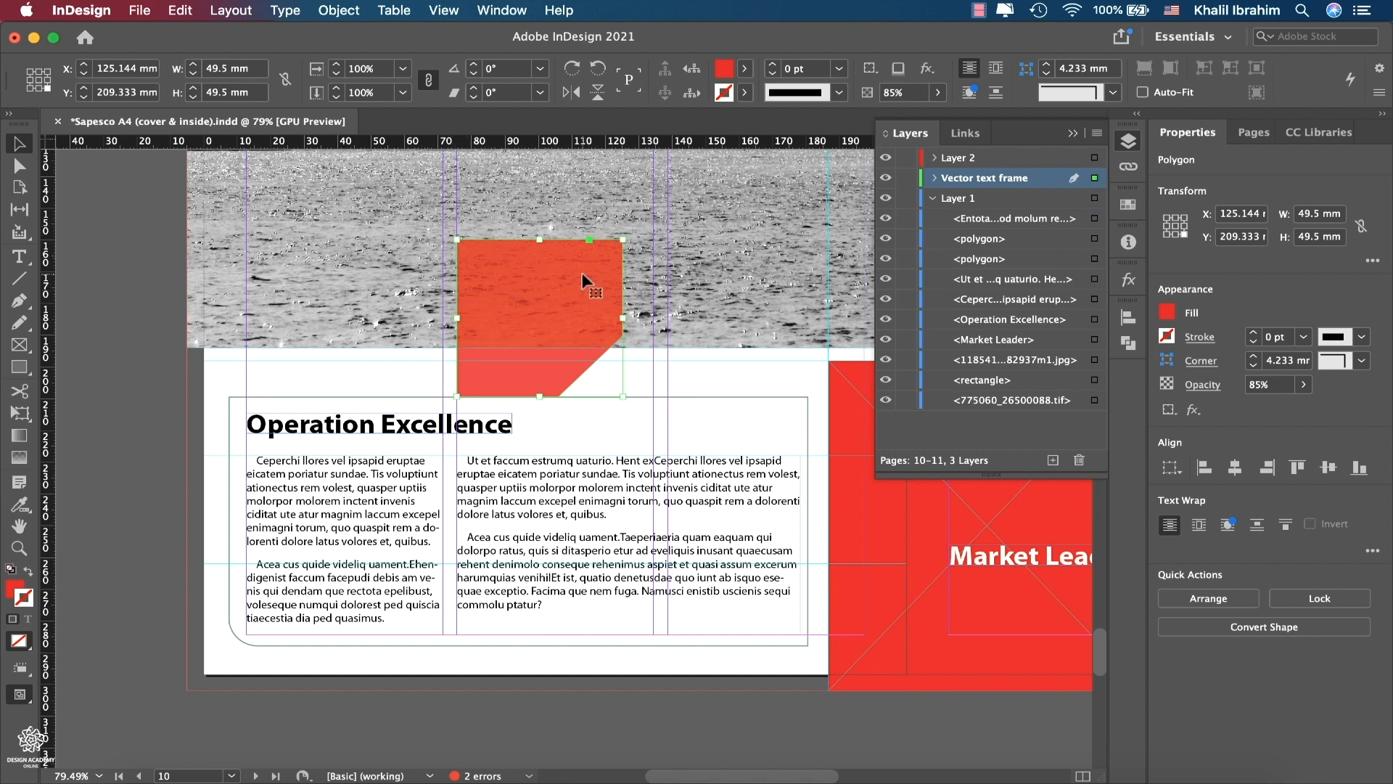
# - Set the copied red cut-corner shape's opacity to 100%
pyautogui.click(1128, 279)
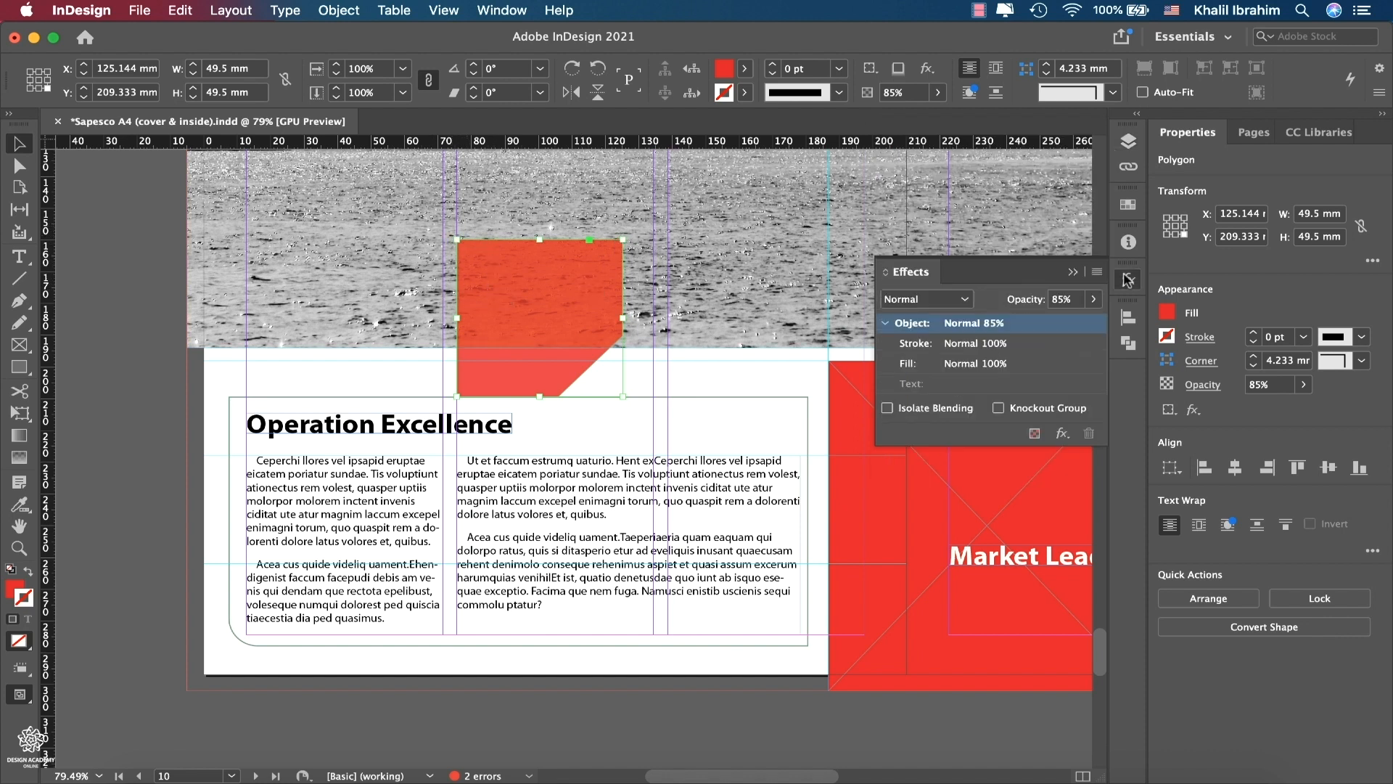
pyautogui.click(1094, 299)
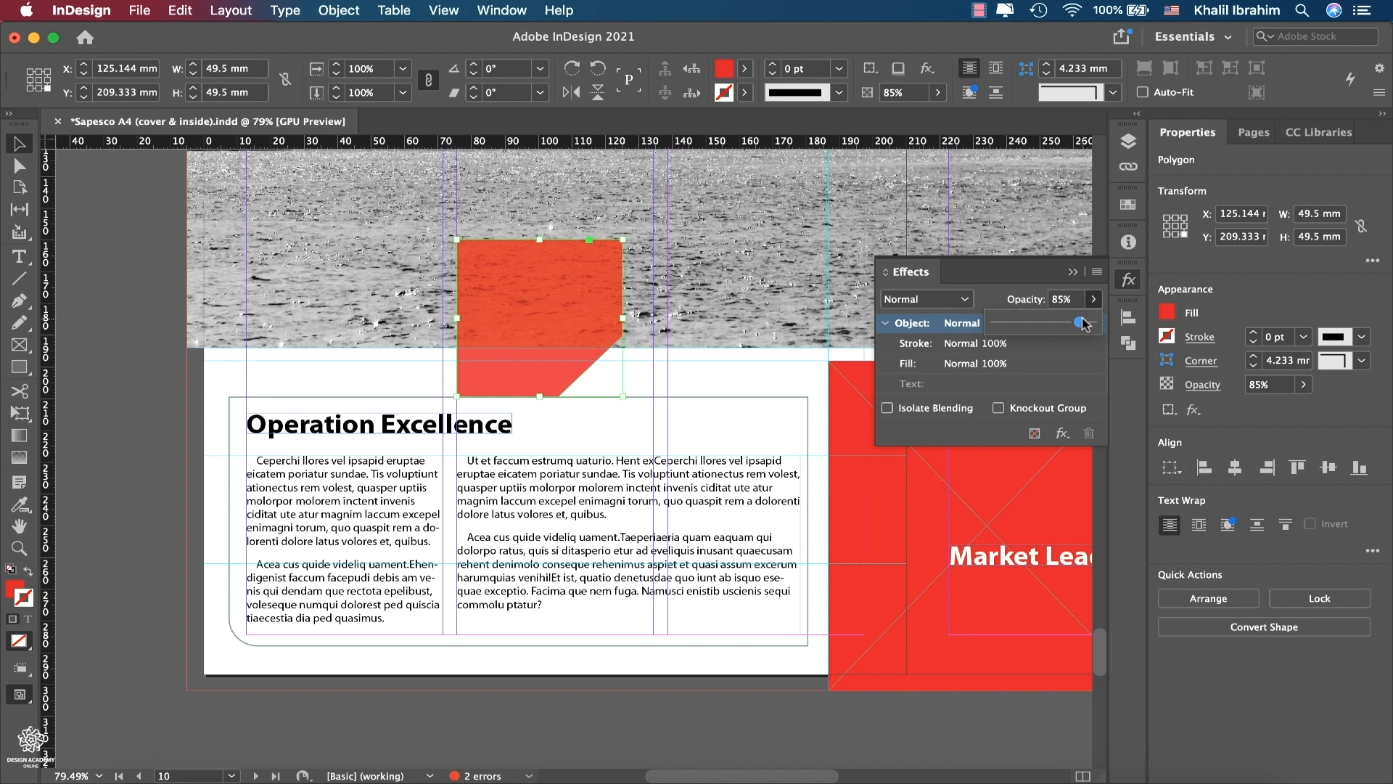
pyautogui.moveTo(1080, 322); pyautogui.dragTo(1095, 323)
# - Scale the red cut-corner shape down proportionally to about 7.5 mm and place it above the Operation Excellence heading
pyautogui.click(459, 240)
pyautogui.moveTo(457, 238); pyautogui.dragTo(585, 360)
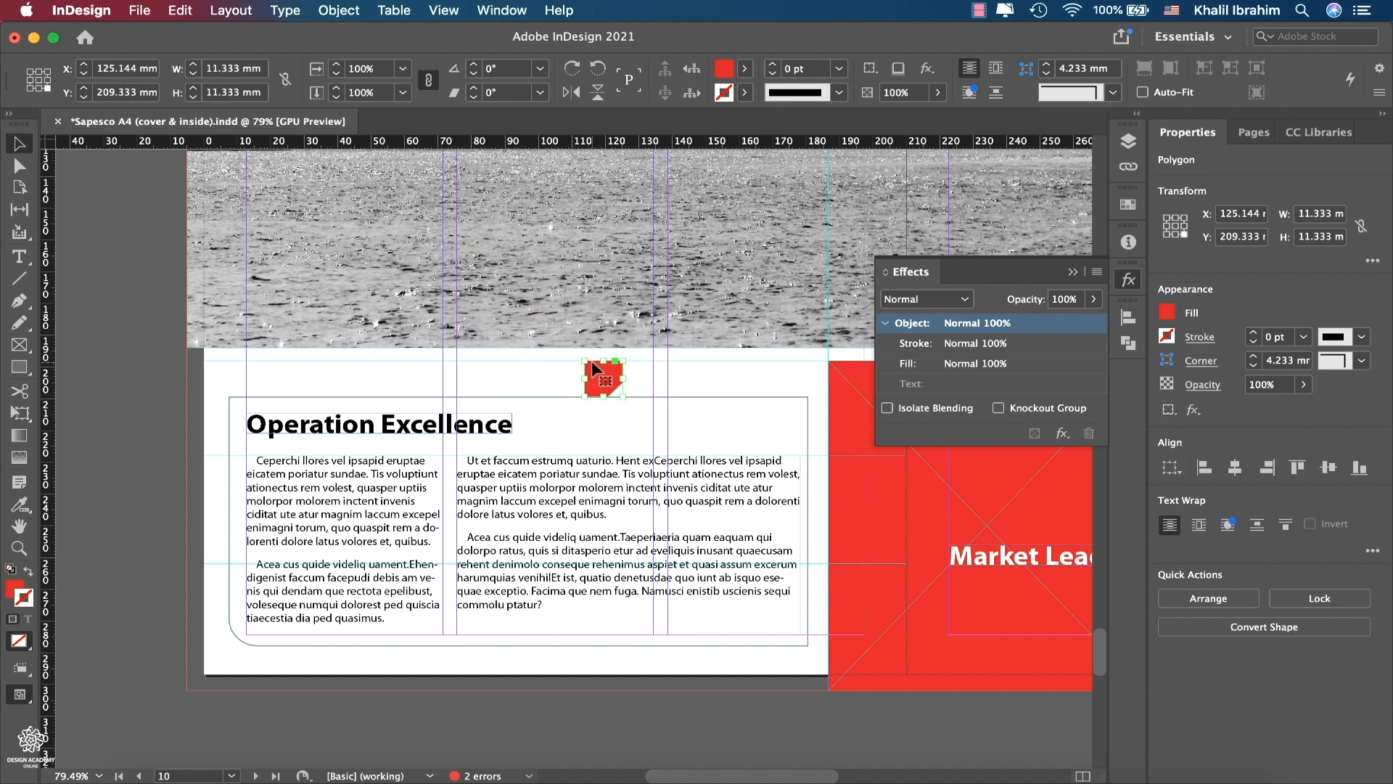
pyautogui.moveTo(608, 379); pyautogui.dragTo(329, 374)
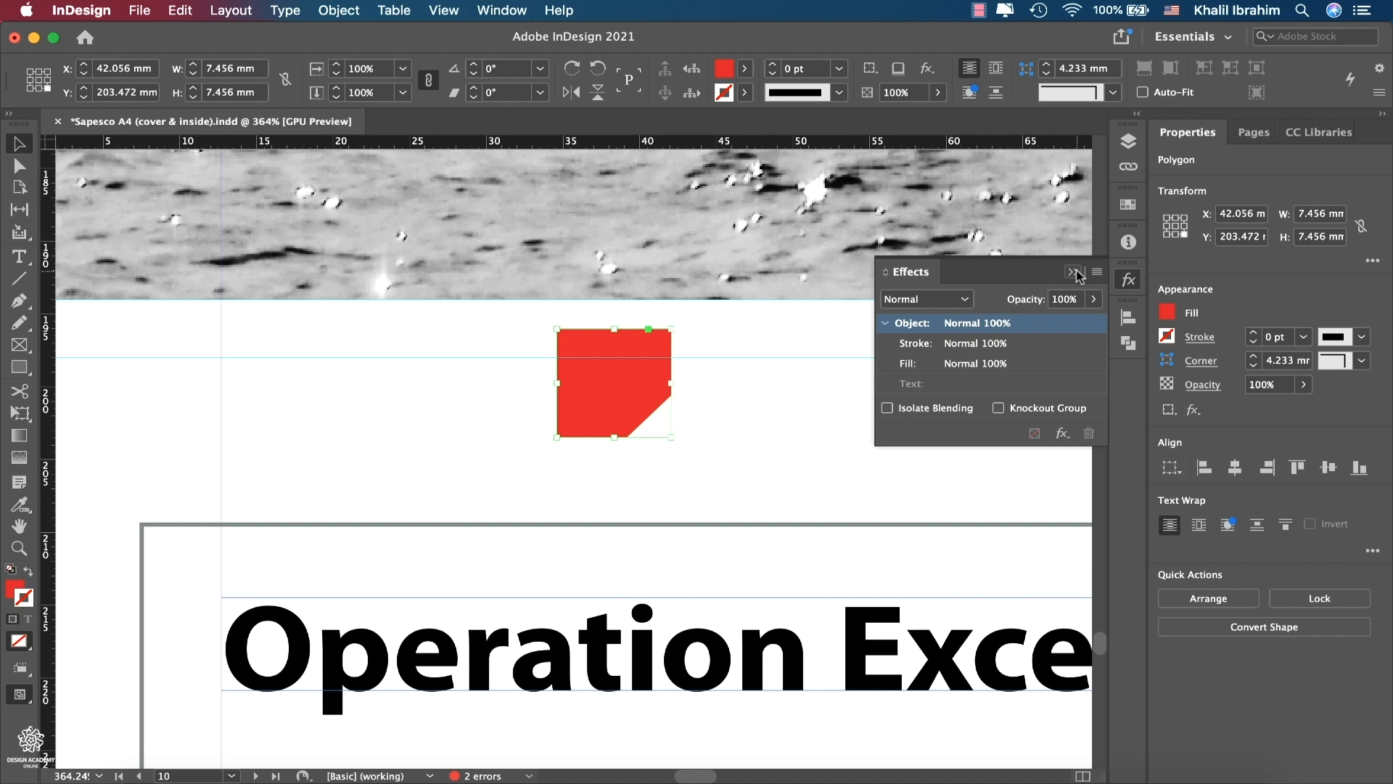
# - Lock Layer 1 and Layer 2, and shrink the red cut-corner shape proportionally to about 6.1 mm
pyautogui.click(1074, 273)
pyautogui.click(1127, 141)
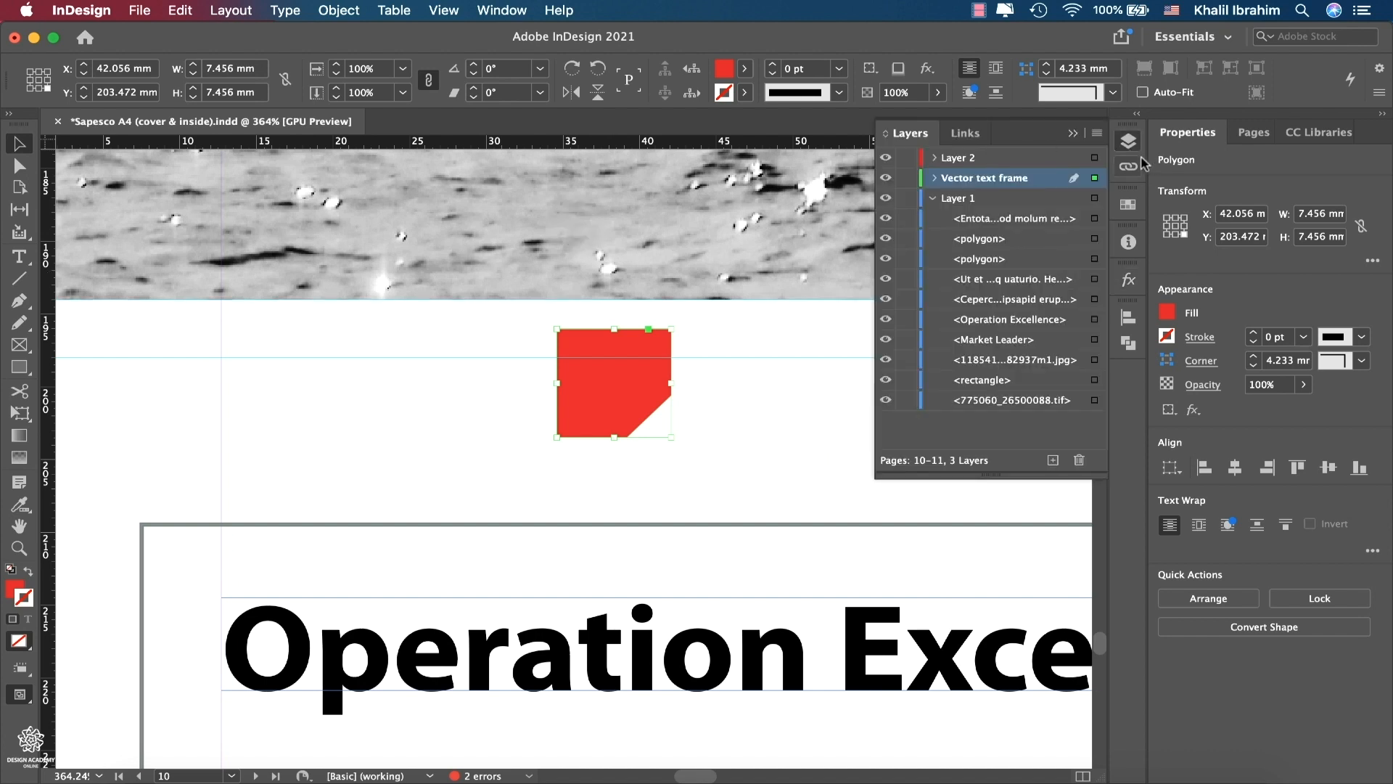
pyautogui.click(934, 198)
pyautogui.click(908, 201)
pyautogui.click(908, 157)
pyautogui.moveTo(557, 437); pyautogui.dragTo(578, 419)
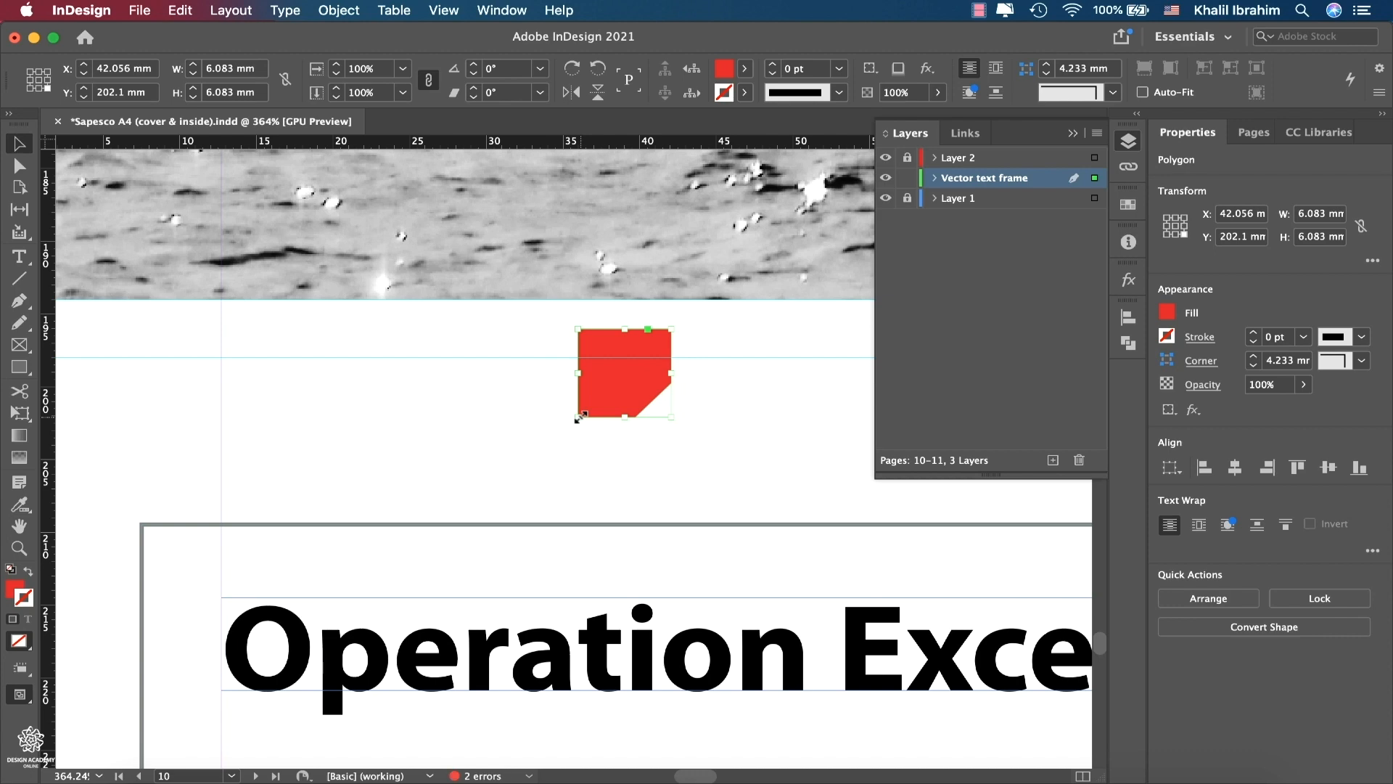
# - Examine the small corner squares and boxes decorating the finished Operation Excellence frame on page 8
pyautogui.scroll(-10, 582, 420)
pyautogui.scroll(3, 582, 419)
pyautogui.scroll(-4, 580, 421)
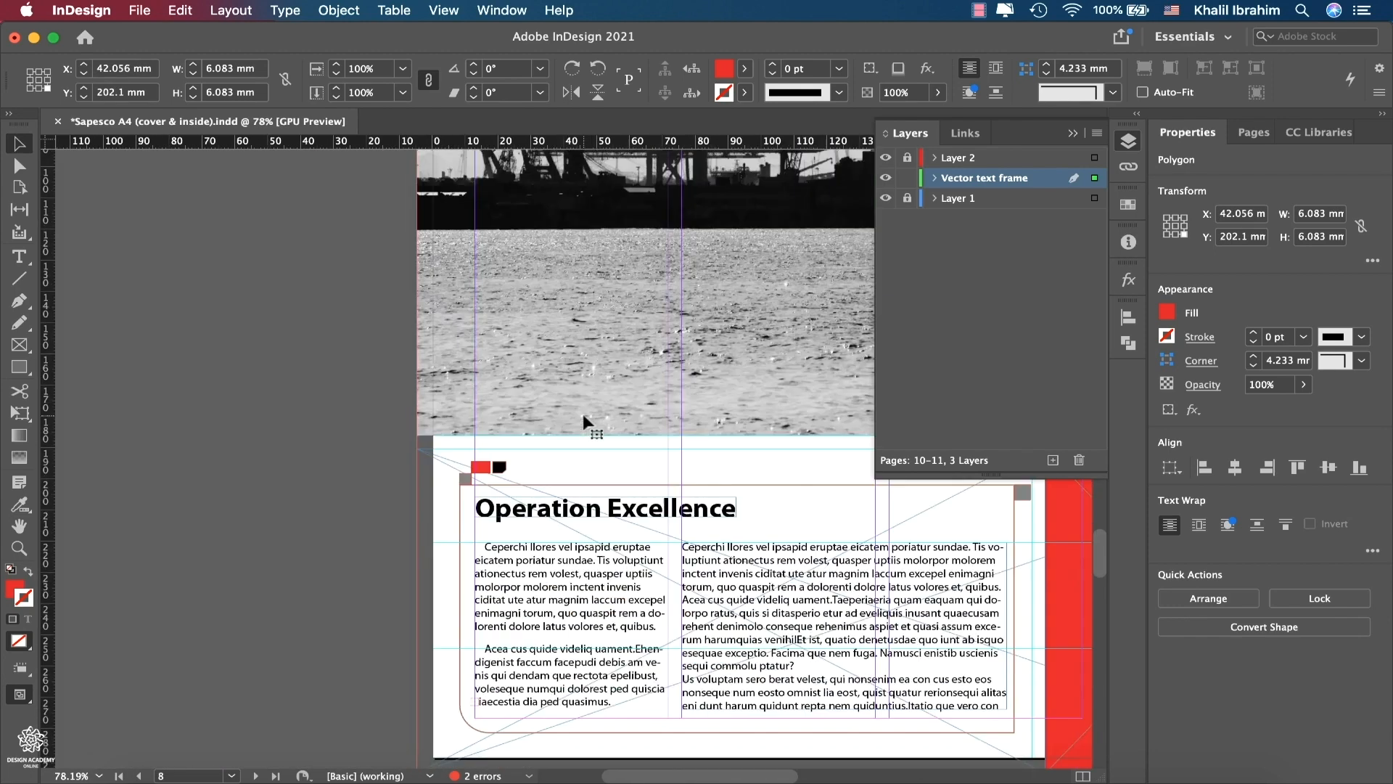
pyautogui.scroll(6, 460, 378)
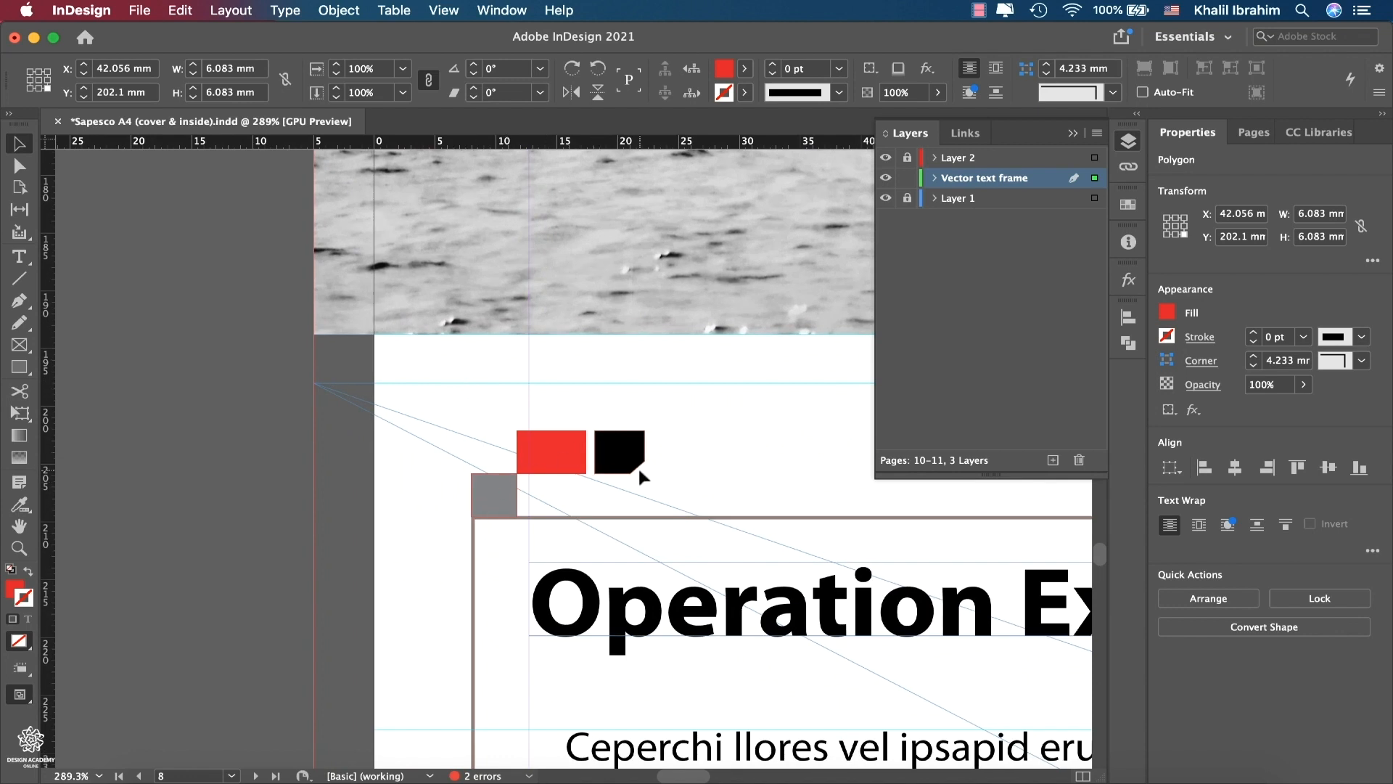
pyautogui.hscroll(20, 639, 469)
pyautogui.scroll(-2, 638, 469)
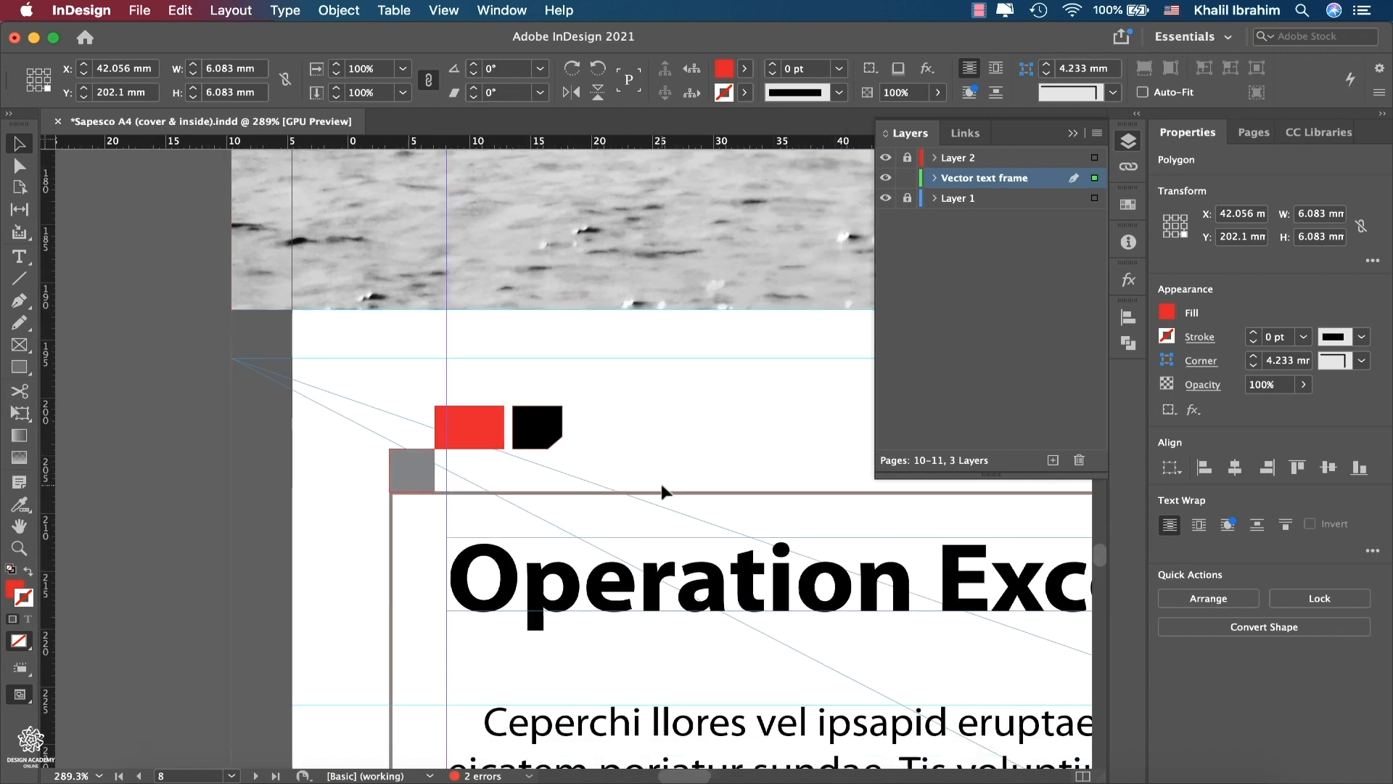
pyautogui.hscroll(-10, 661, 483)
pyautogui.scroll(-1, 660, 484)
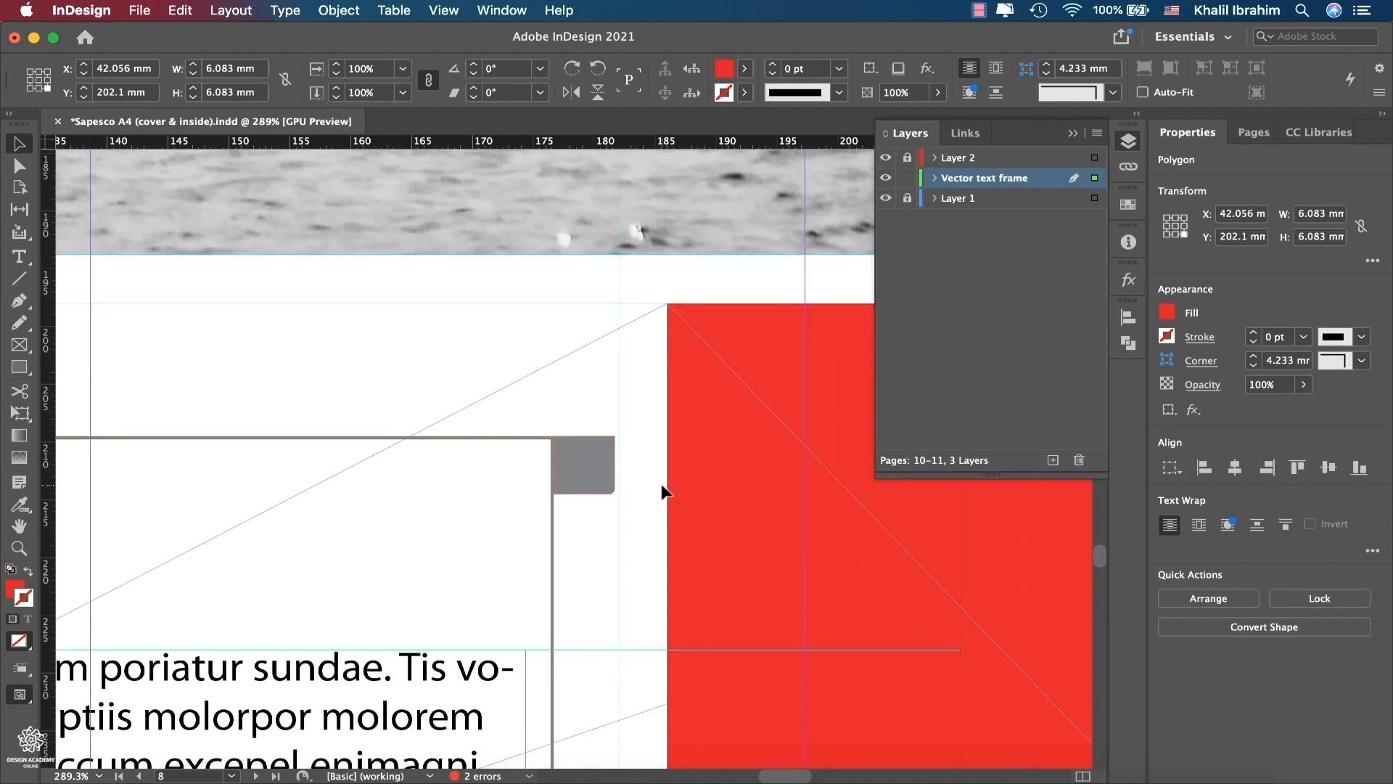
pyautogui.scroll(-4, 580, 495)
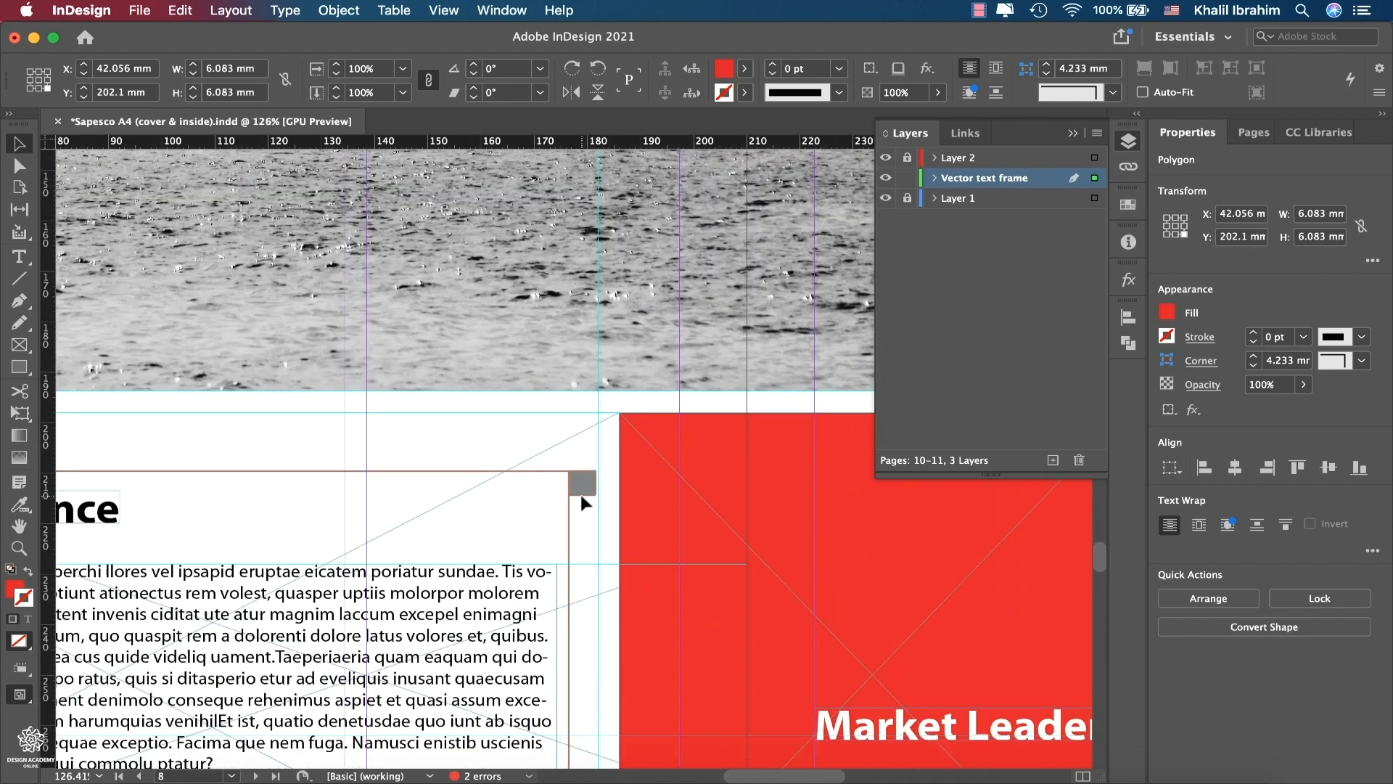
# - Place a copy of the red shape on the frame's upper-left corner and draw a square of about 6.1 mm over it
pyautogui.hscroll(-10, 580, 494)
pyautogui.scroll(5, 339, 465)
pyautogui.moveTo(586, 408); pyautogui.dragTo(185, 508)
pyautogui.press('m')
pyautogui.moveTo(151, 441); pyautogui.dragTo(234, 521)
# - Delete the red cut-corner copy underneath the newly drawn square
pyautogui.scroll(10, 187, 481)
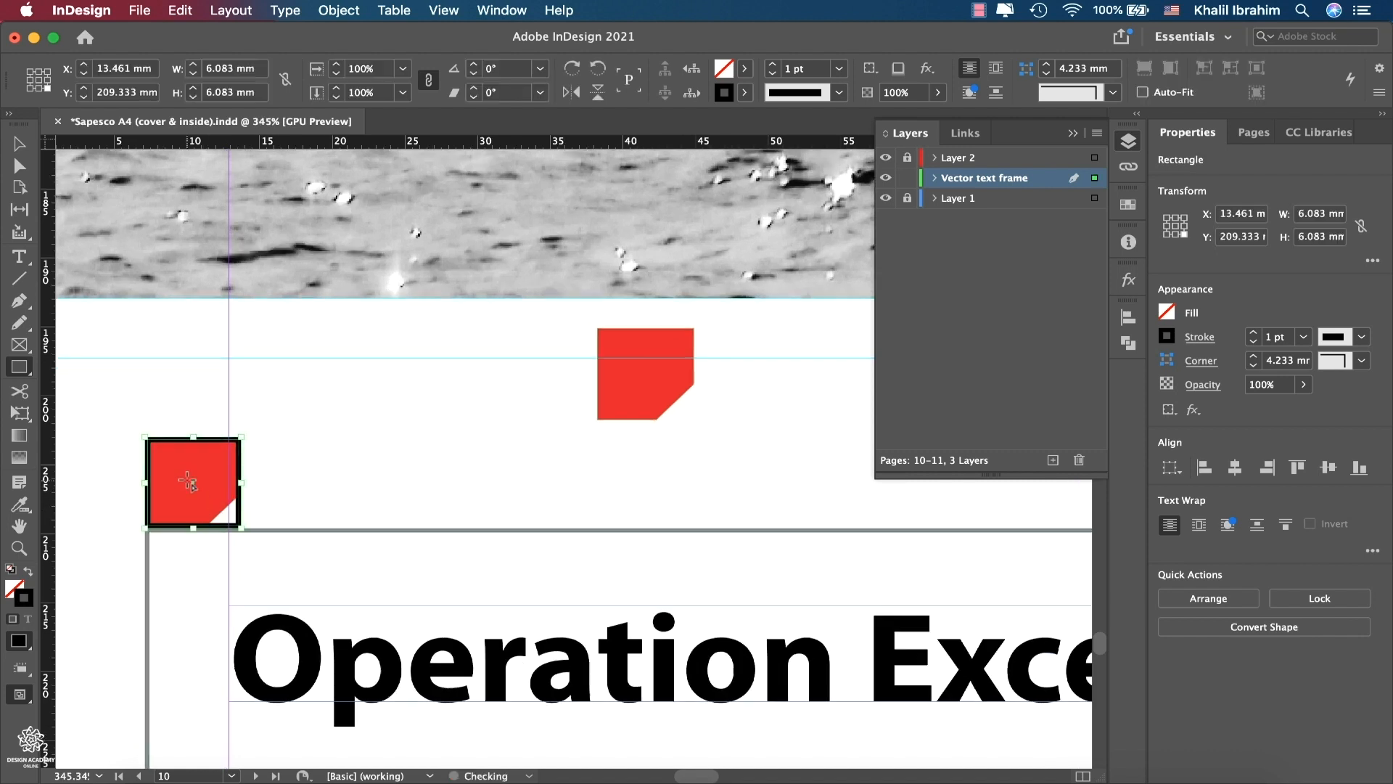
pyautogui.scroll(-1, 187, 481)
pyautogui.hscroll(-8, 187, 480)
pyautogui.hscroll(8, 188, 481)
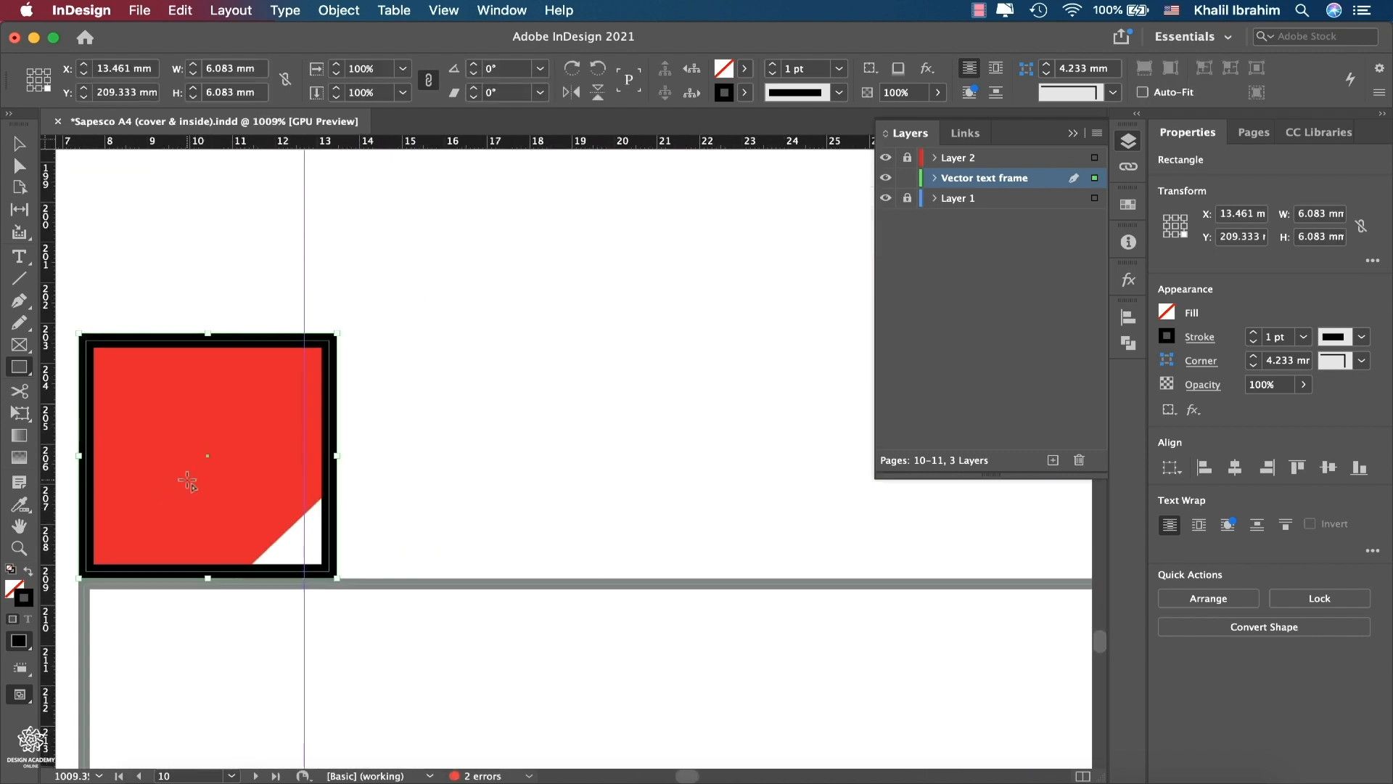
pyautogui.press('v')
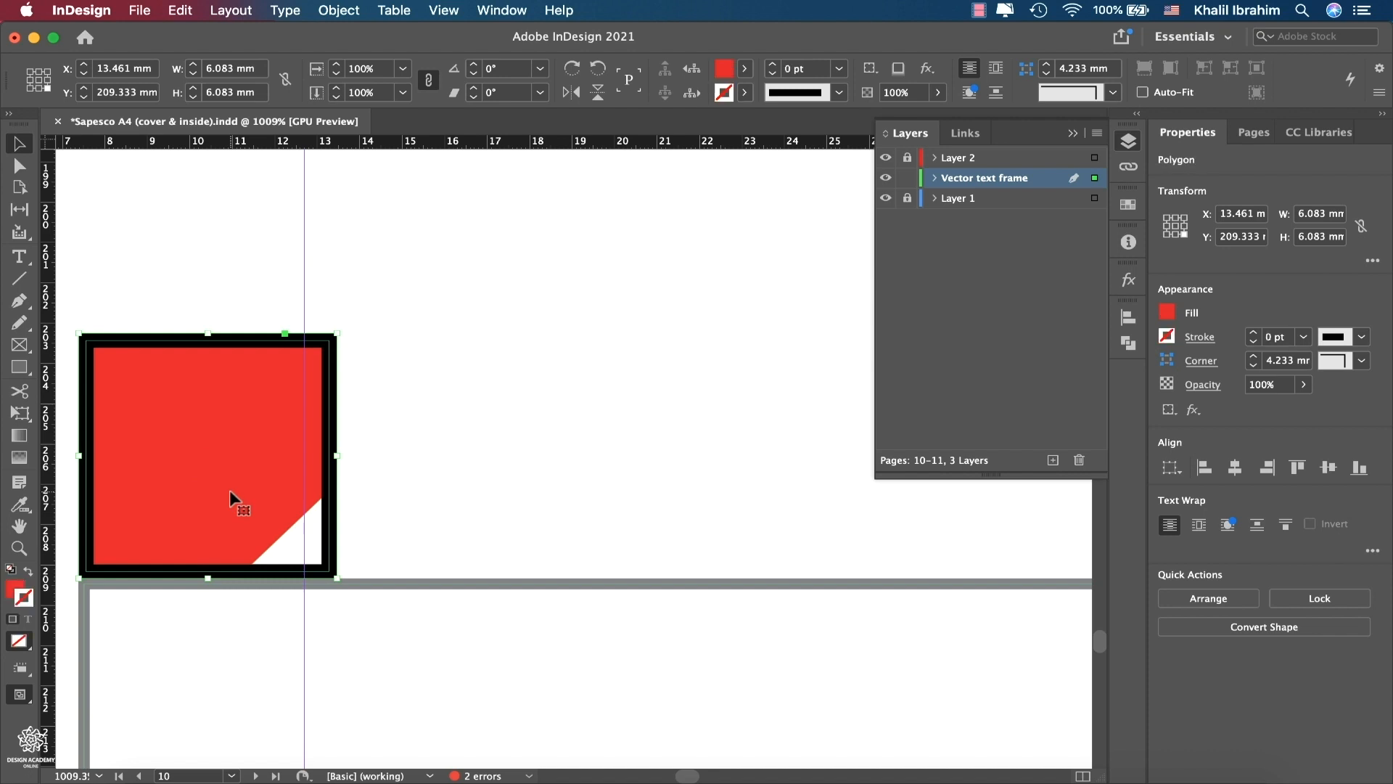
pyautogui.press('Delete')
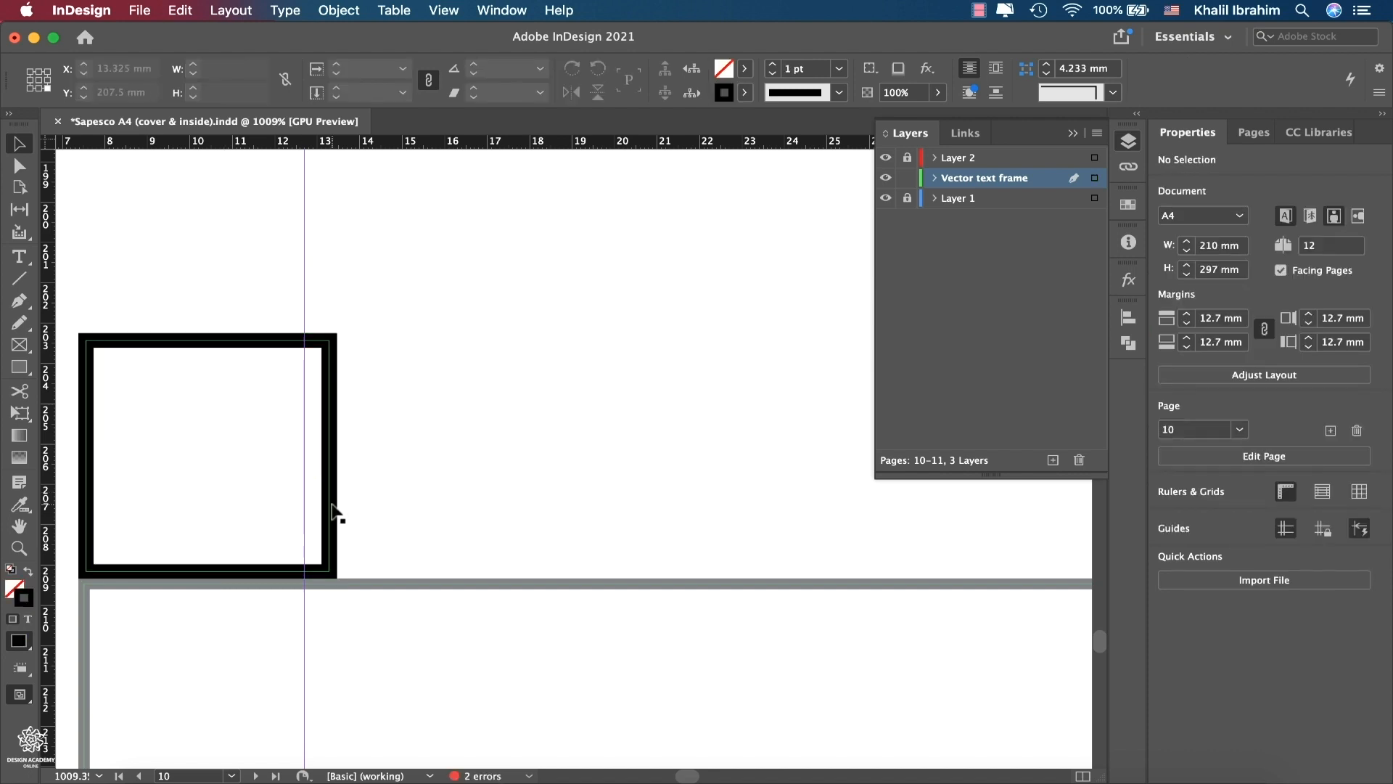
# - Give the corner square a [Black] 60% fill and no stroke
pyautogui.click(332, 512)
pyautogui.click(29, 571)
pyautogui.click(13, 586)
pyautogui.click(745, 70)
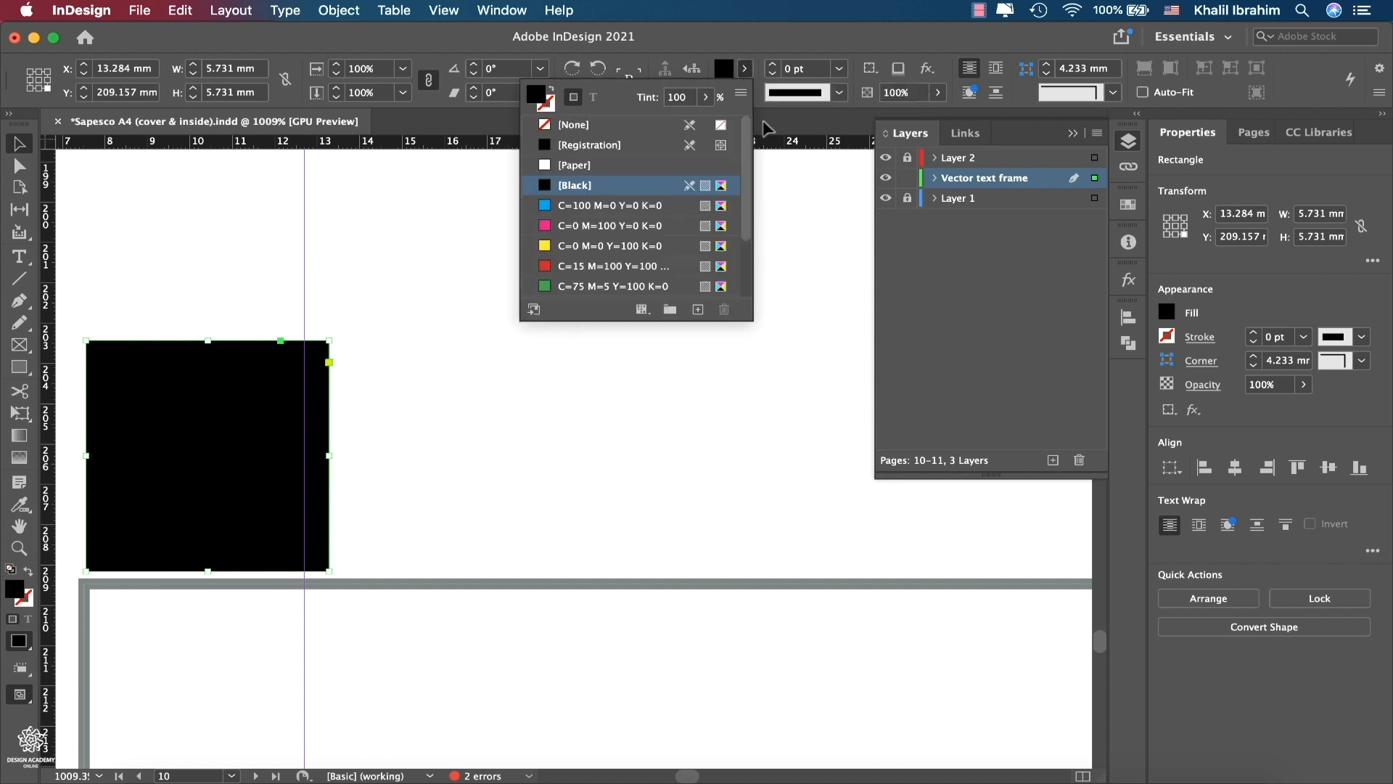
pyautogui.scroll(-3, 751, 313)
pyautogui.click(616, 290)
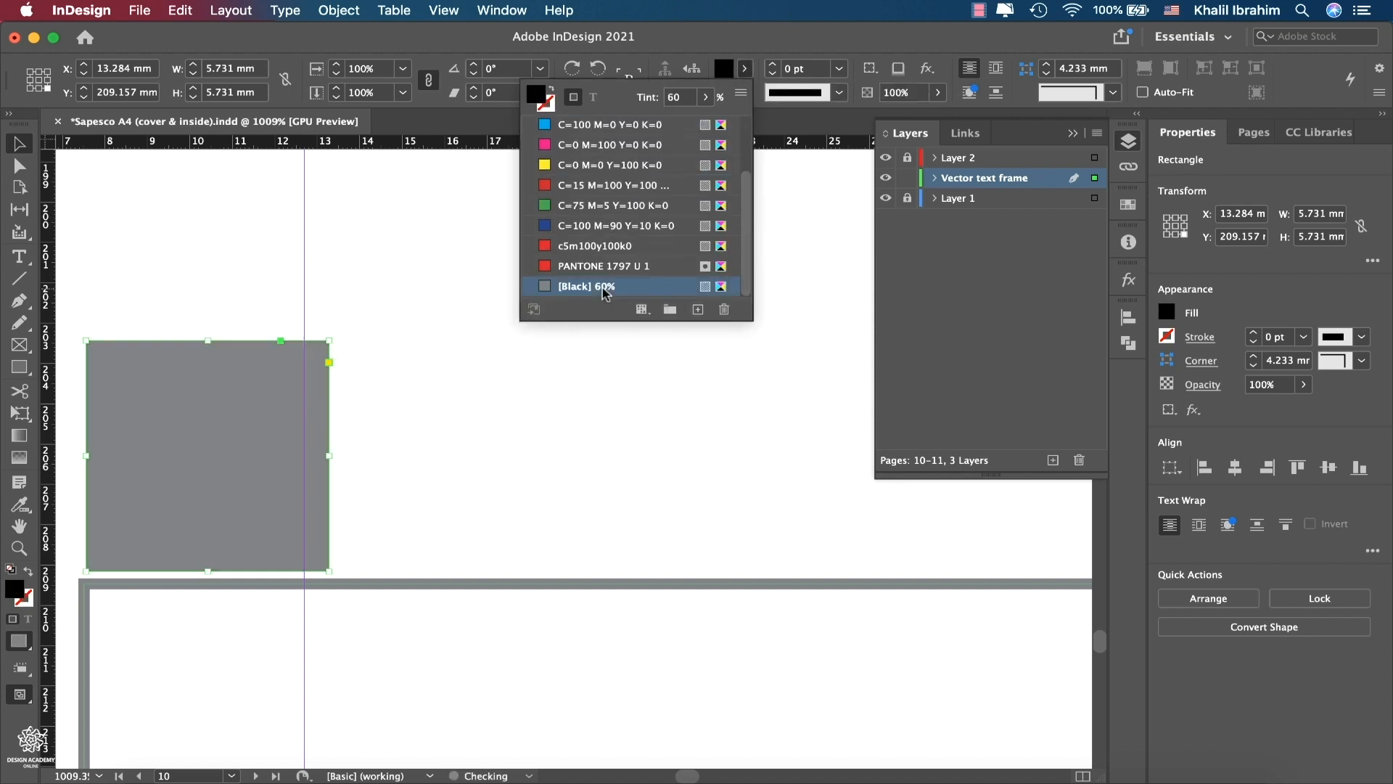
# - Move the grey square down onto the frame's top edge and align the left edges of both, using Align to Selection
pyautogui.moveTo(230, 442); pyautogui.dragTo(228, 454)
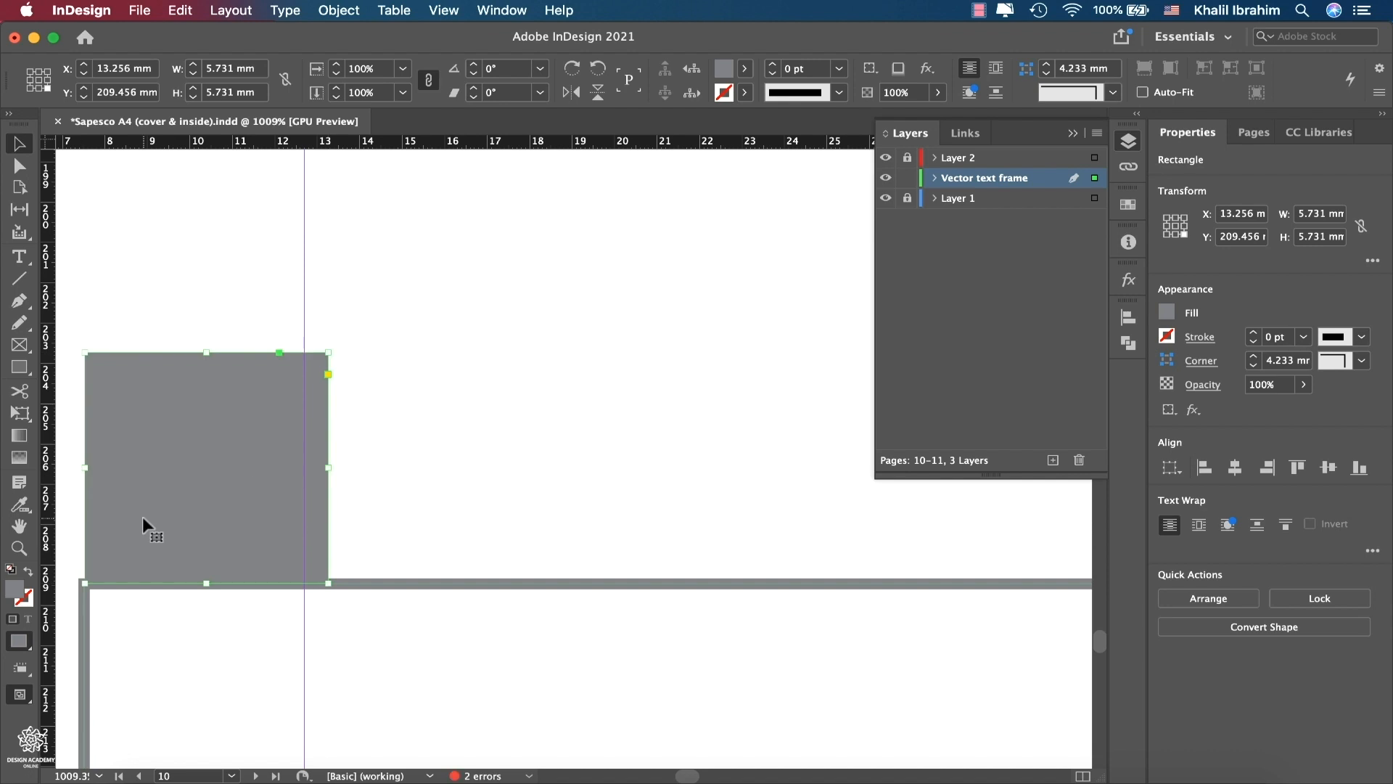
pyautogui.keyDown('shift'); pyautogui.click(84, 629); pyautogui.keyUp('shift')
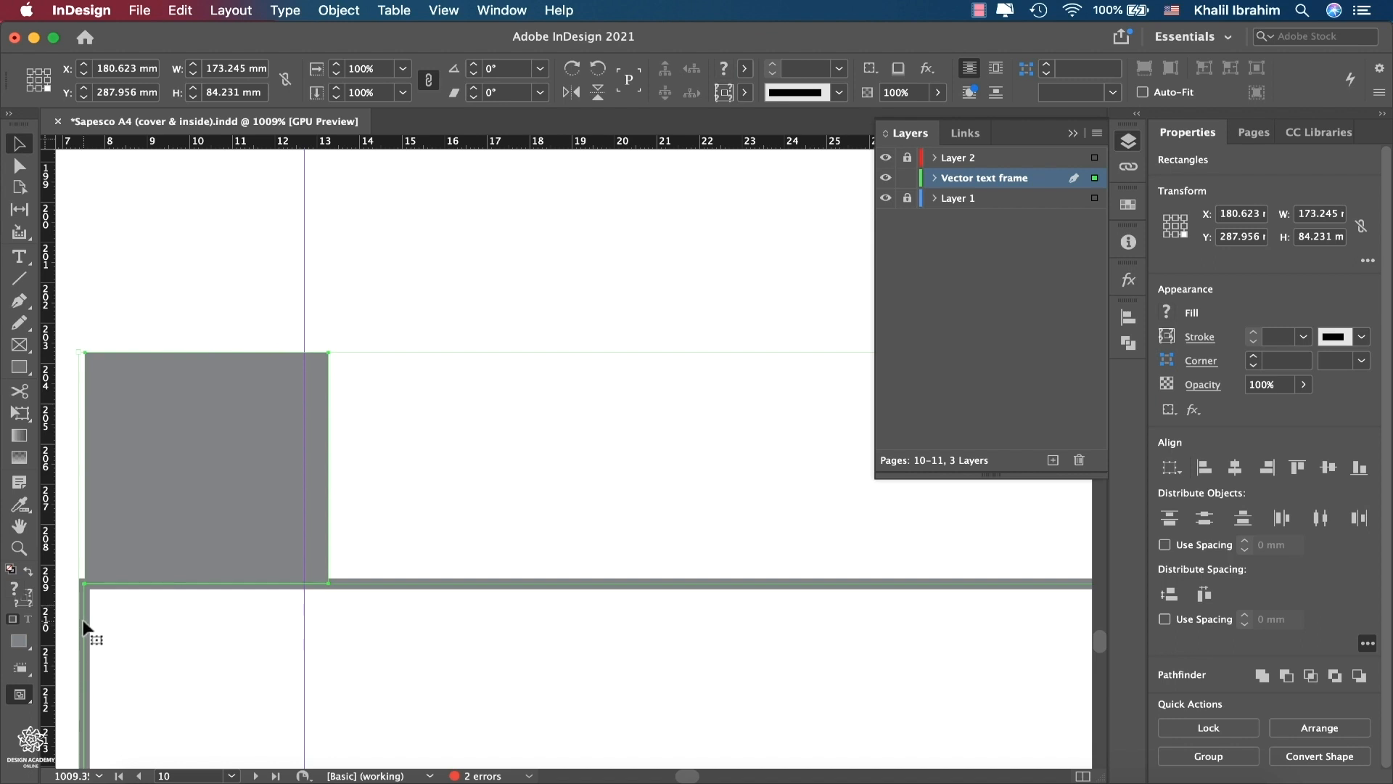
pyautogui.click(84, 624)
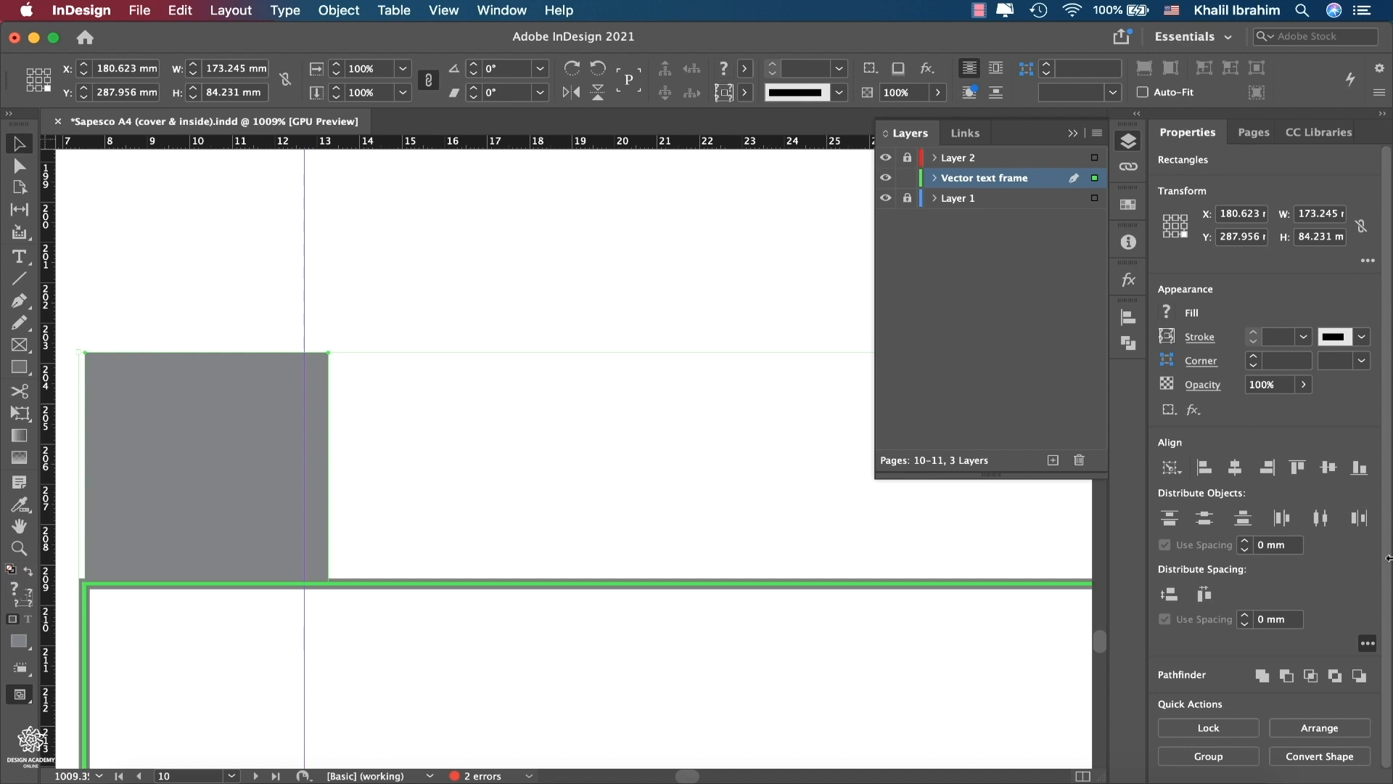
pyautogui.click(1184, 472)
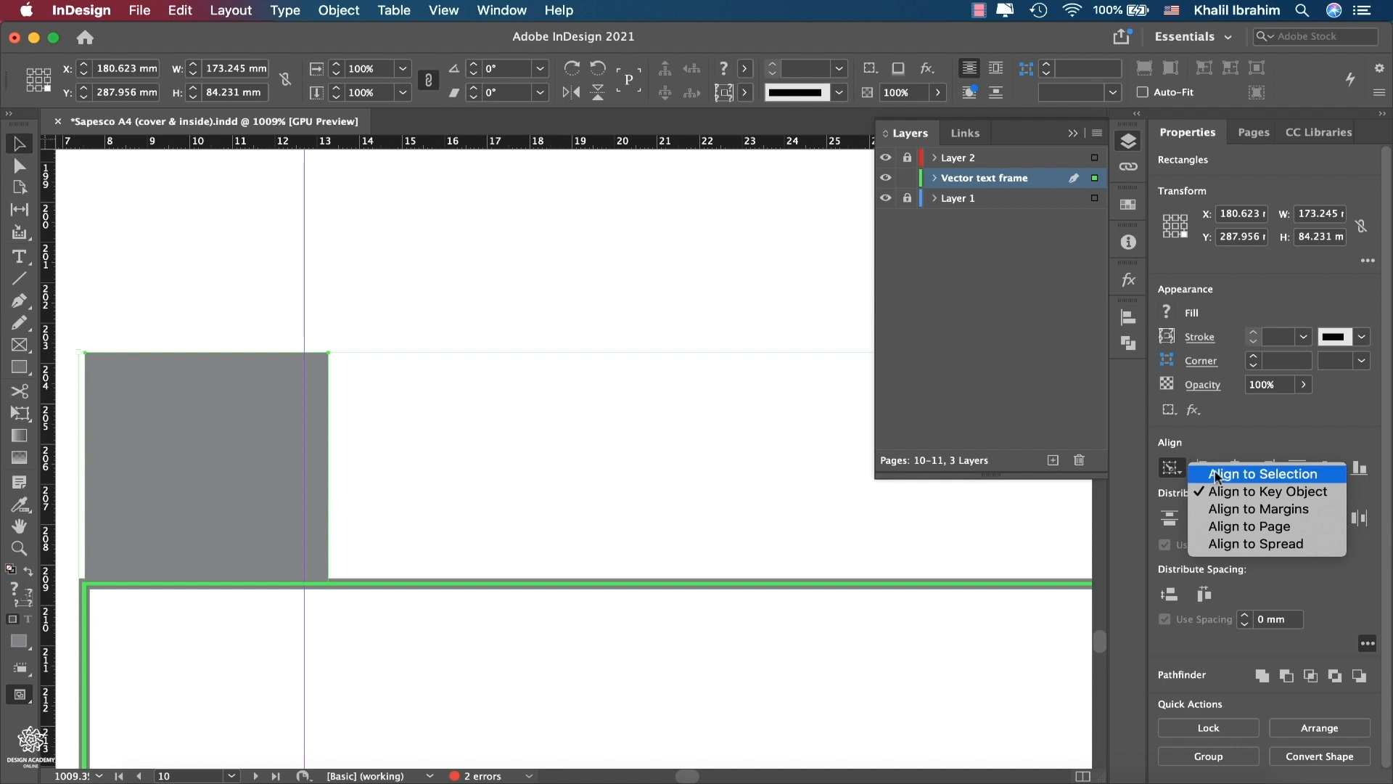
pyautogui.click(1218, 475)
pyautogui.click(1204, 470)
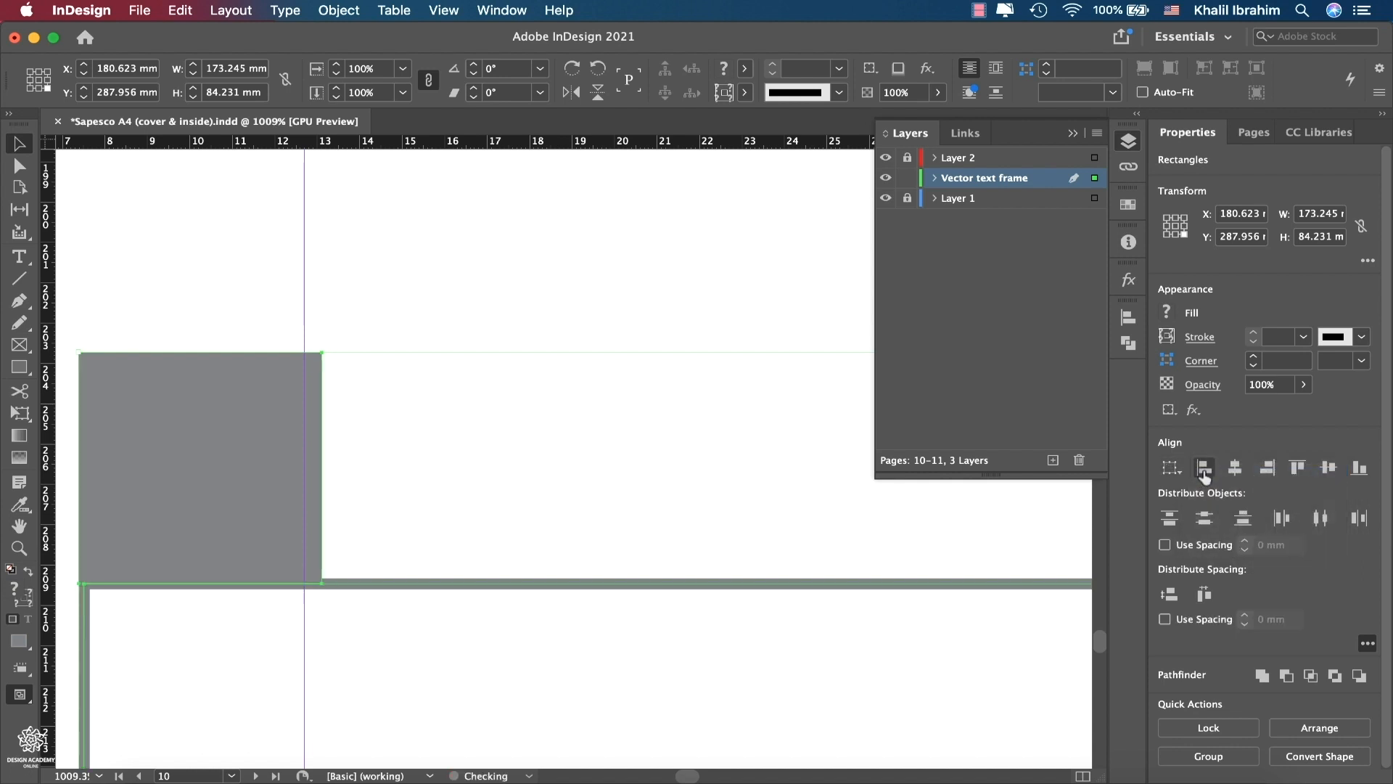
pyautogui.click(167, 507)
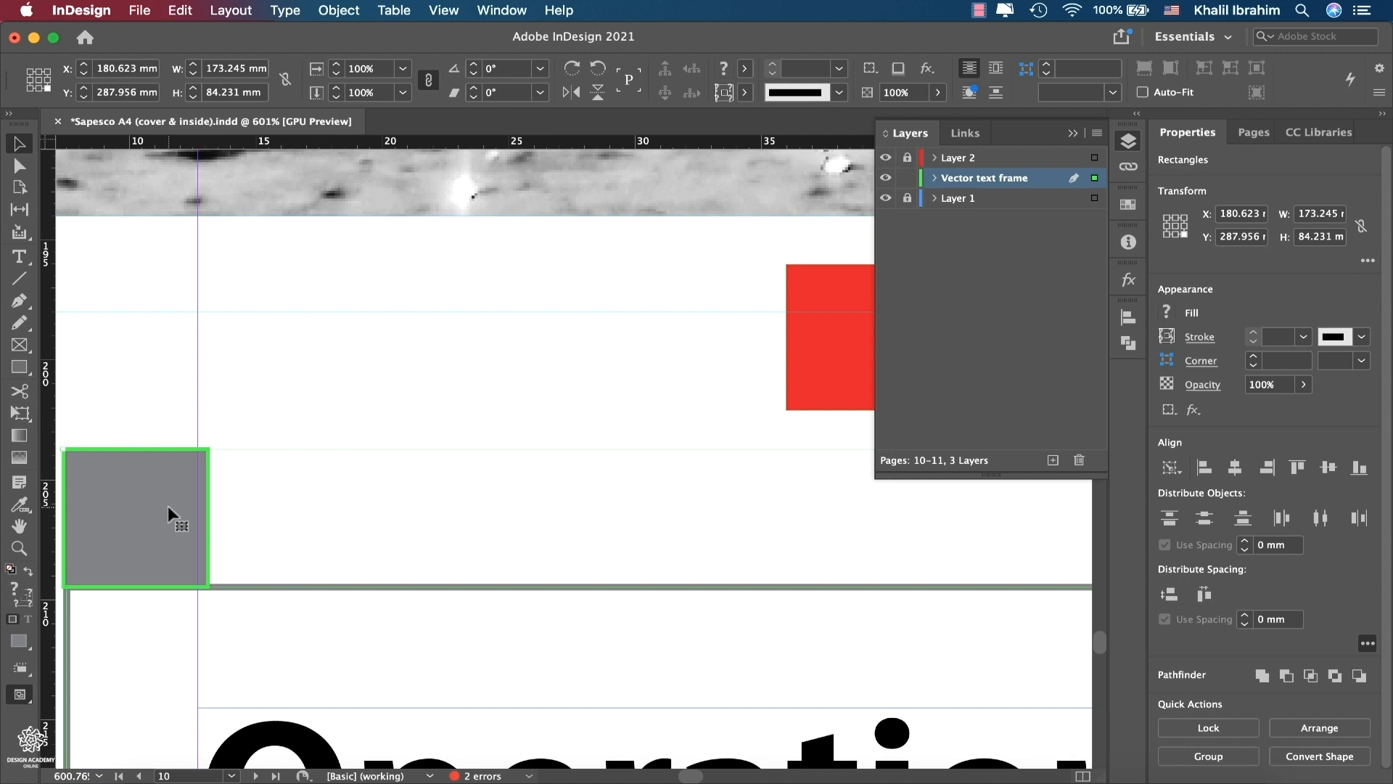
pyautogui.click(292, 502)
# - Copy the grey square diagonally so it touches the original's upper-right corner, and widen the copy to about 13.1 mm
pyautogui.click(154, 507)
pyautogui.moveTo(156, 513); pyautogui.dragTo(305, 371)
pyautogui.moveTo(379, 314); pyautogui.dragTo(579, 327)
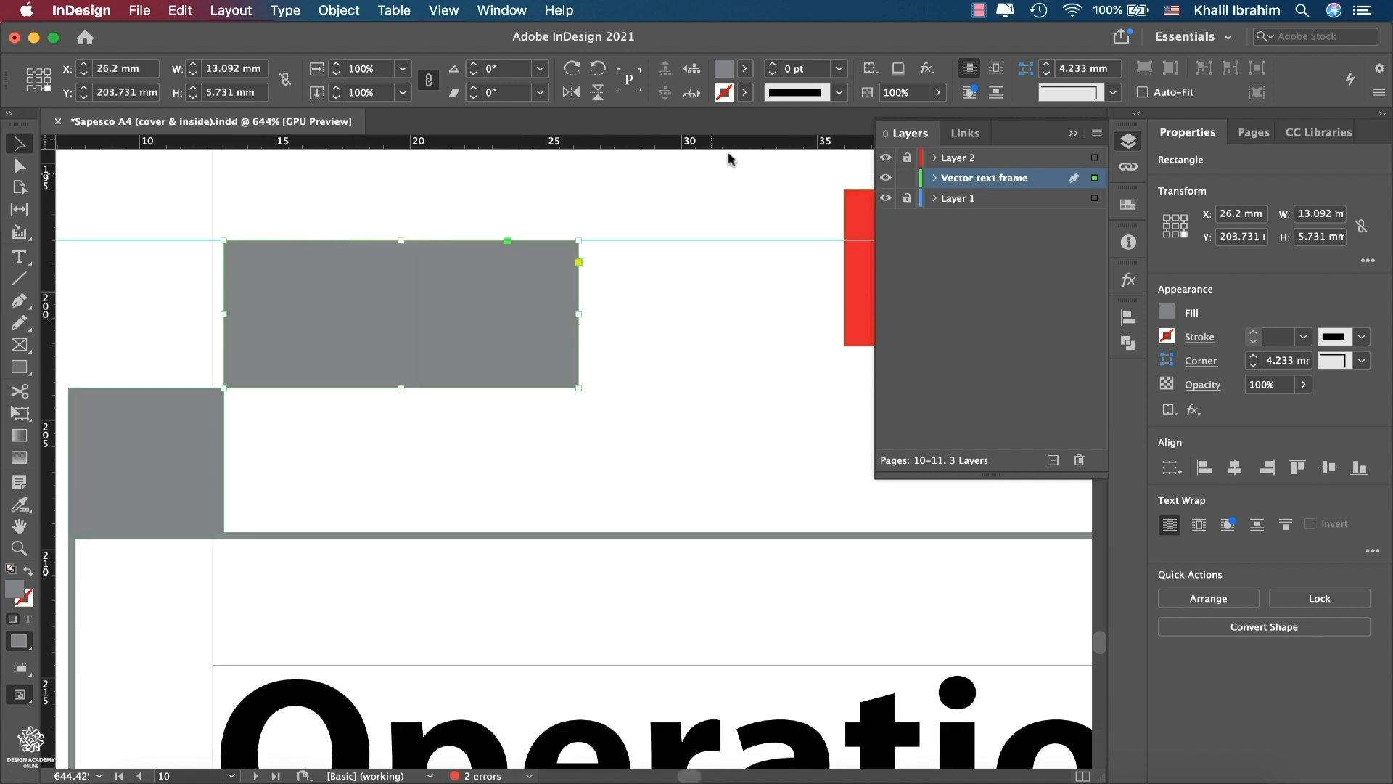
# - Fill the wide rectangle above the Operation Excellence frame with [Black] at 100% tint
pyautogui.click(744, 68)
pyautogui.scroll(3, 747, 226)
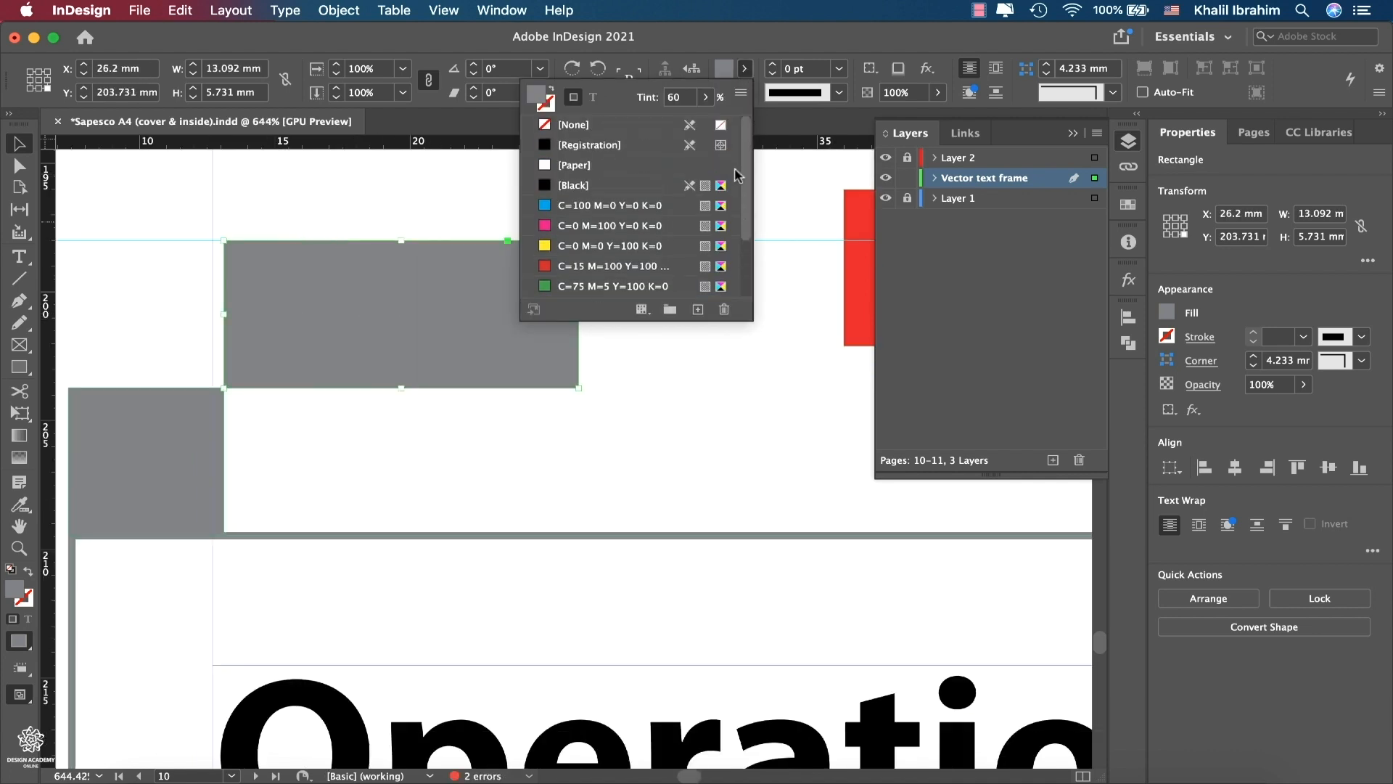
pyautogui.click(586, 187)
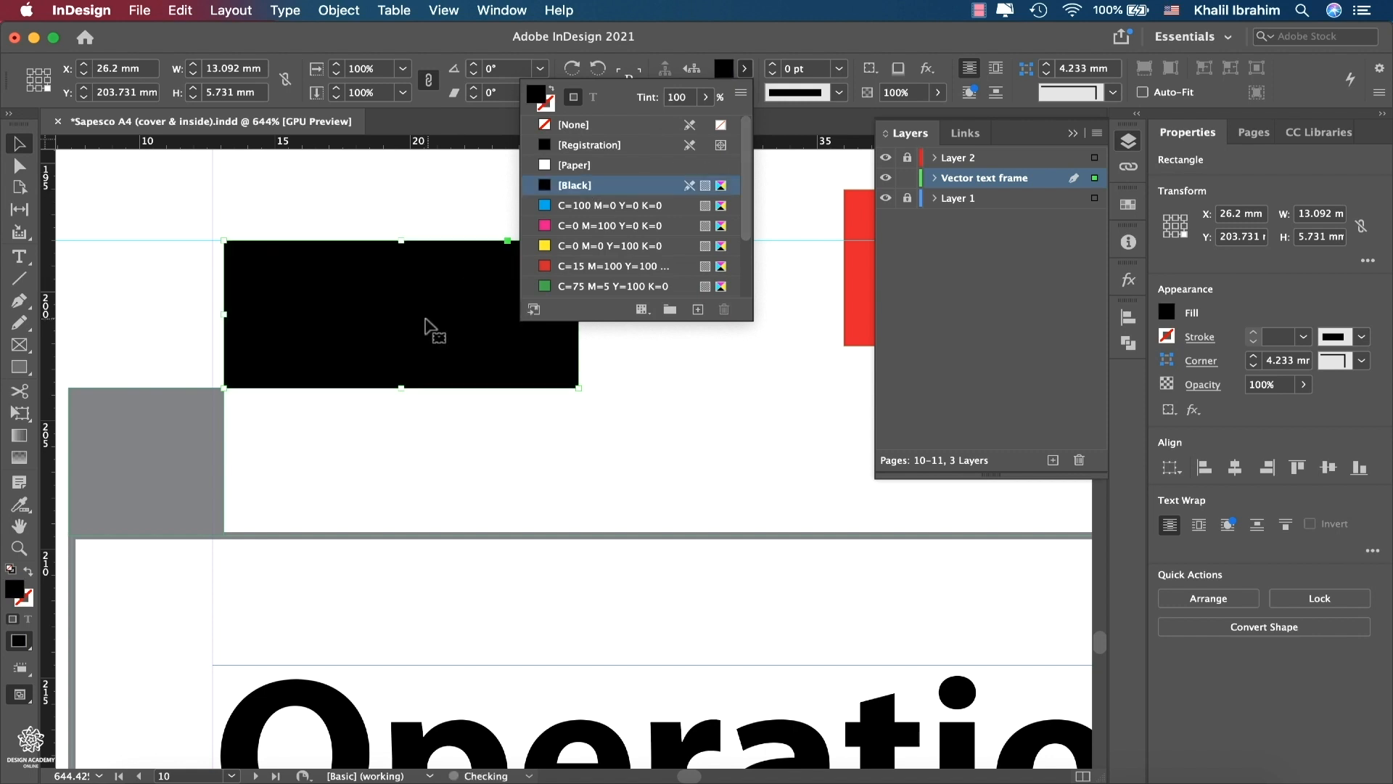
pyautogui.click(629, 344)
# - Move the red cut-corner box beside the black rectangle, leaving a narrow gap between them
pyautogui.moveTo(780, 317); pyautogui.dragTo(639, 355)
pyautogui.moveTo(743, 229); pyautogui.dragTo(722, 240)
pyautogui.hotkey('shift', 'Right')
pyautogui.press('Left')
pyautogui.press('Left')
pyautogui.press('Left')
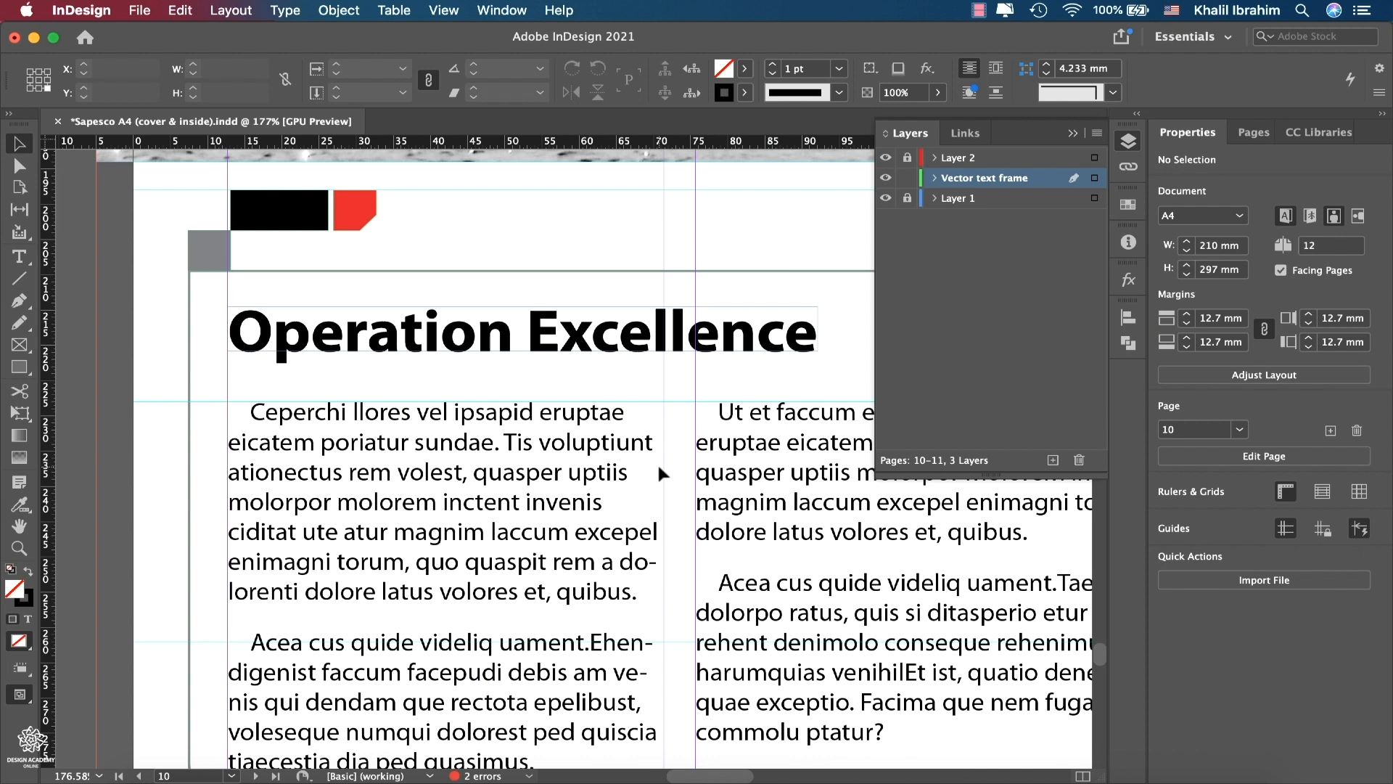
# - Copy the grey square to the frame's upper-right corner, aligned with its top edge and just outside its right edge
pyautogui.scroll(-4, 659, 466)
pyautogui.hscroll(4, 559, 460)
pyautogui.moveTo(77, 271); pyautogui.dragTo(756, 266)
pyautogui.hscroll(4, 756, 267)
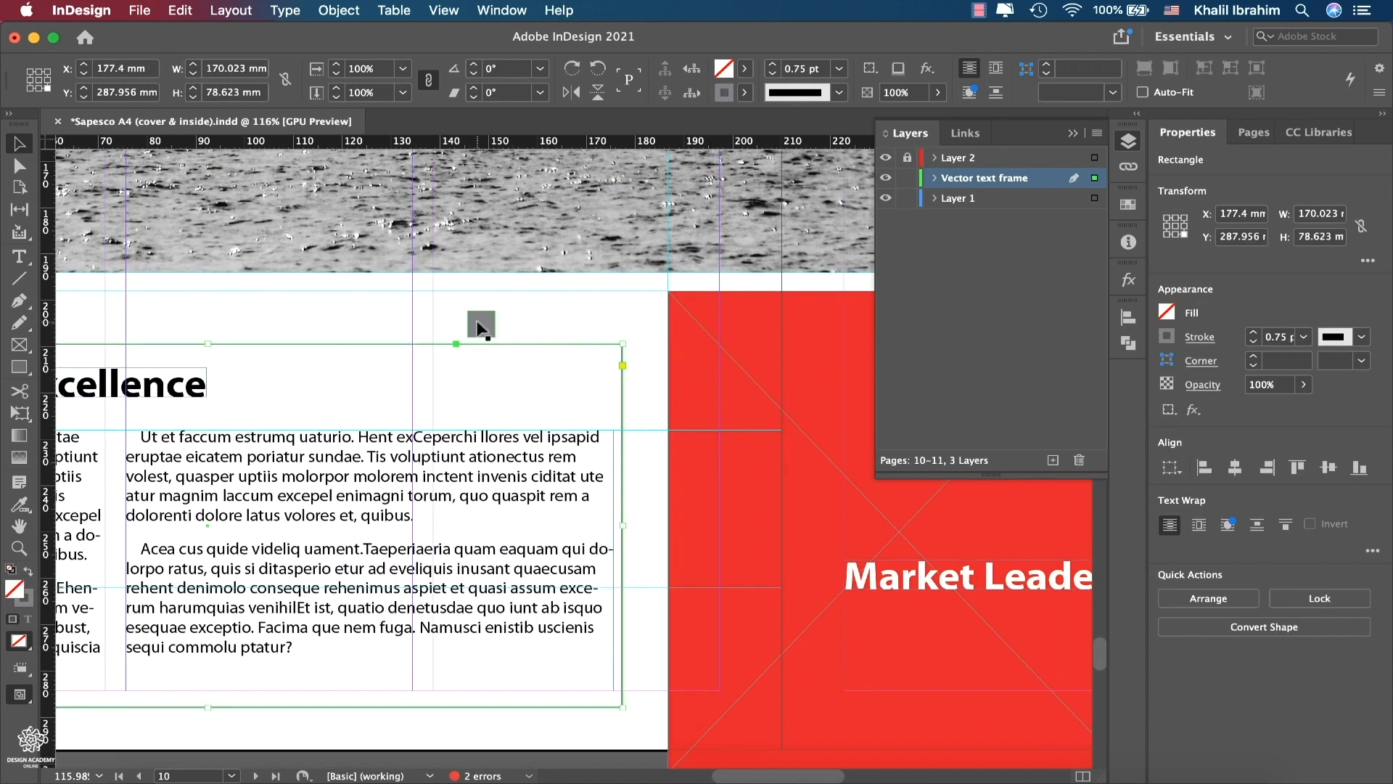
pyautogui.moveTo(478, 327); pyautogui.dragTo(635, 363)
pyautogui.scroll(8, 635, 362)
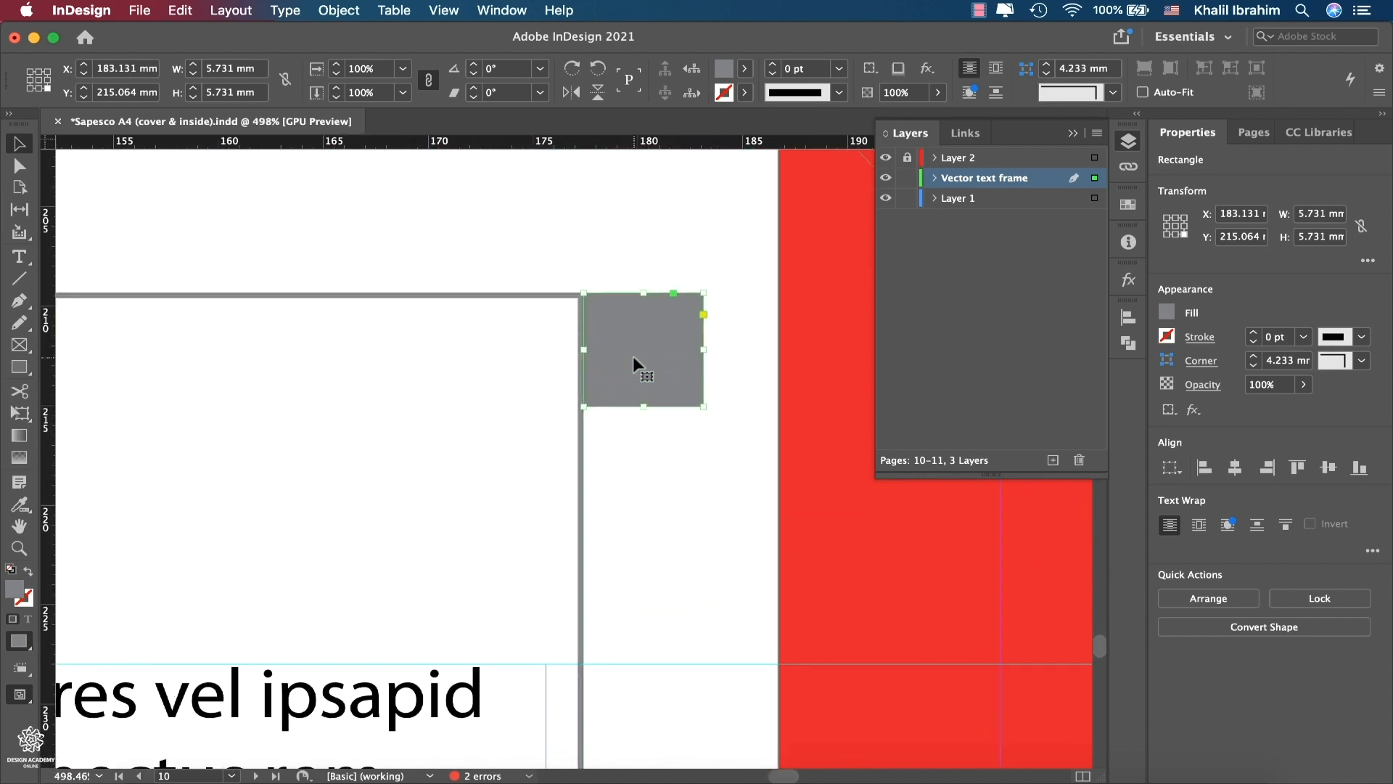
pyautogui.scroll(2, 632, 355)
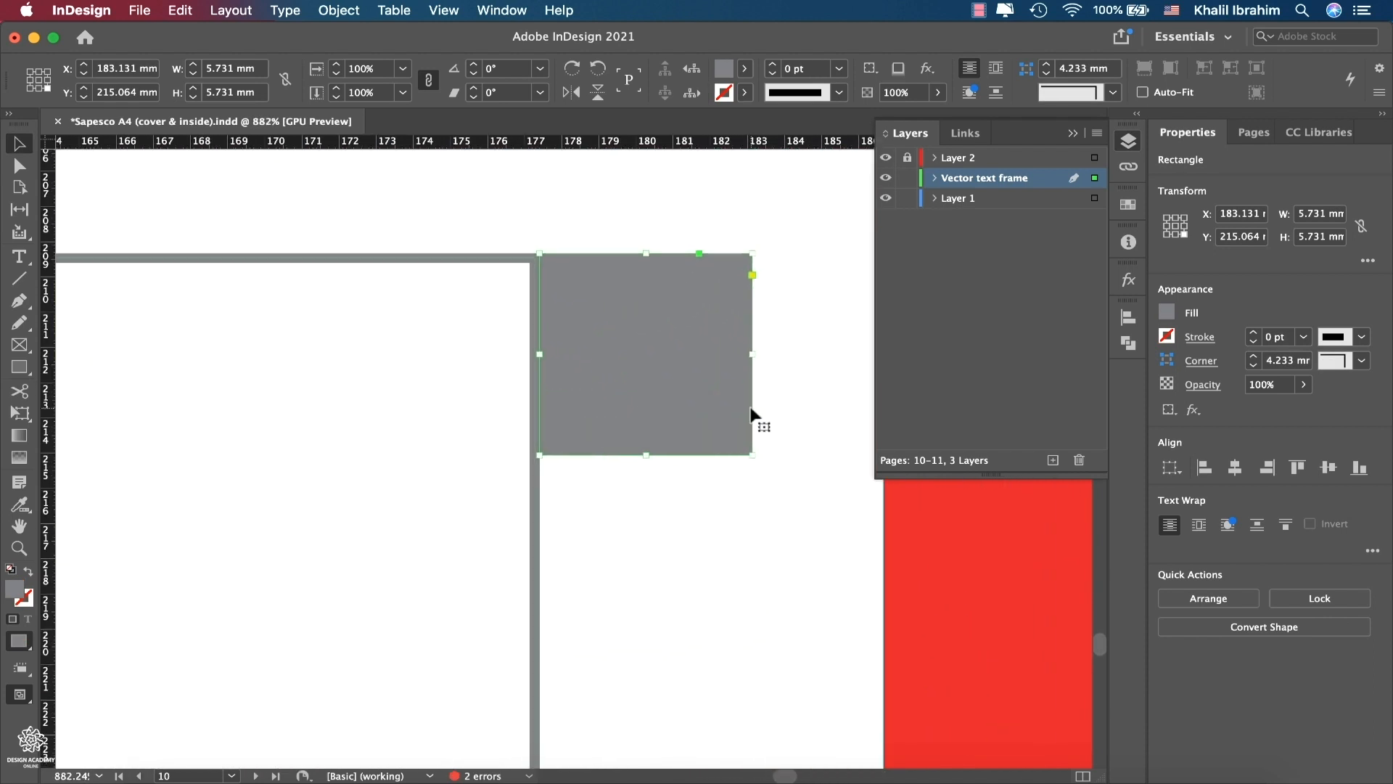
# - Round only the lower-right corner of the grey square at the frame's upper-right corner
pyautogui.click(752, 276)
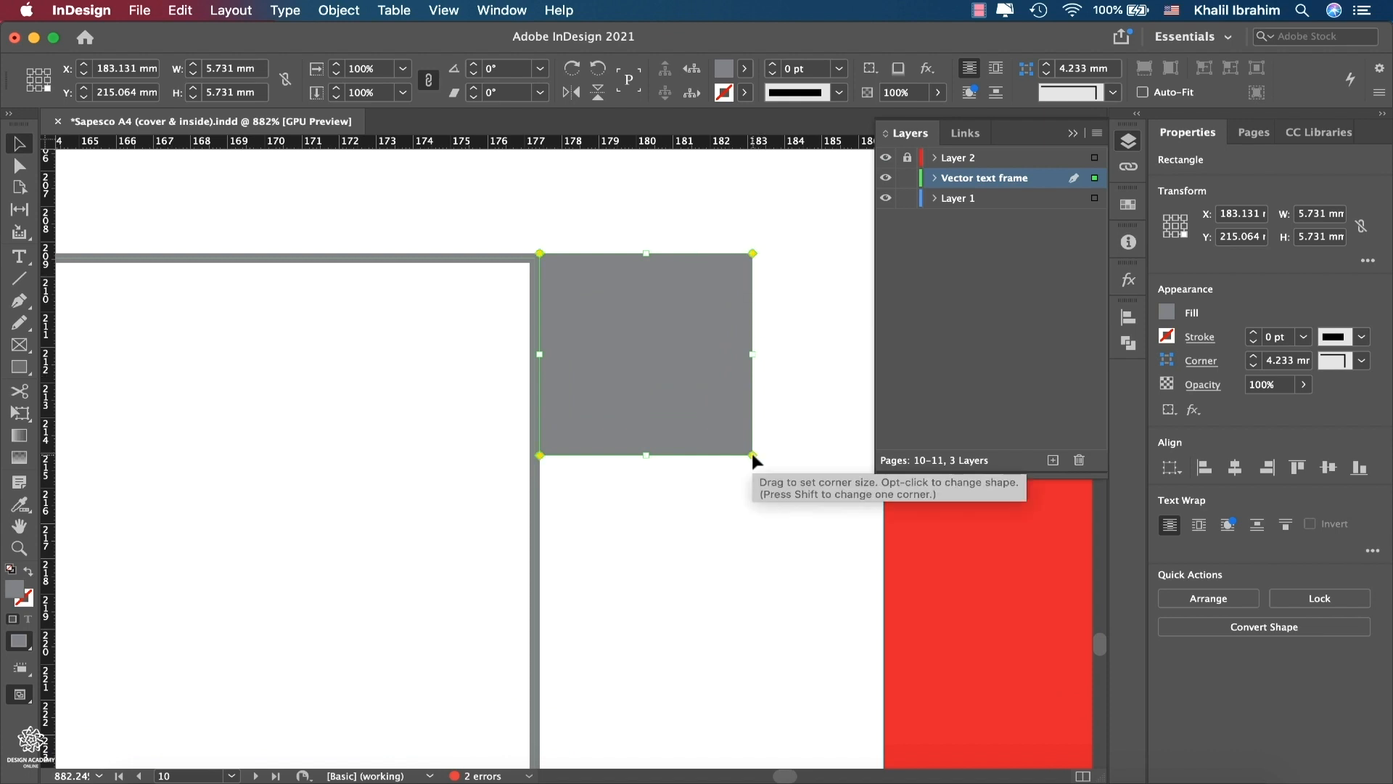
pyautogui.moveTo(753, 455); pyautogui.dragTo(716, 455)
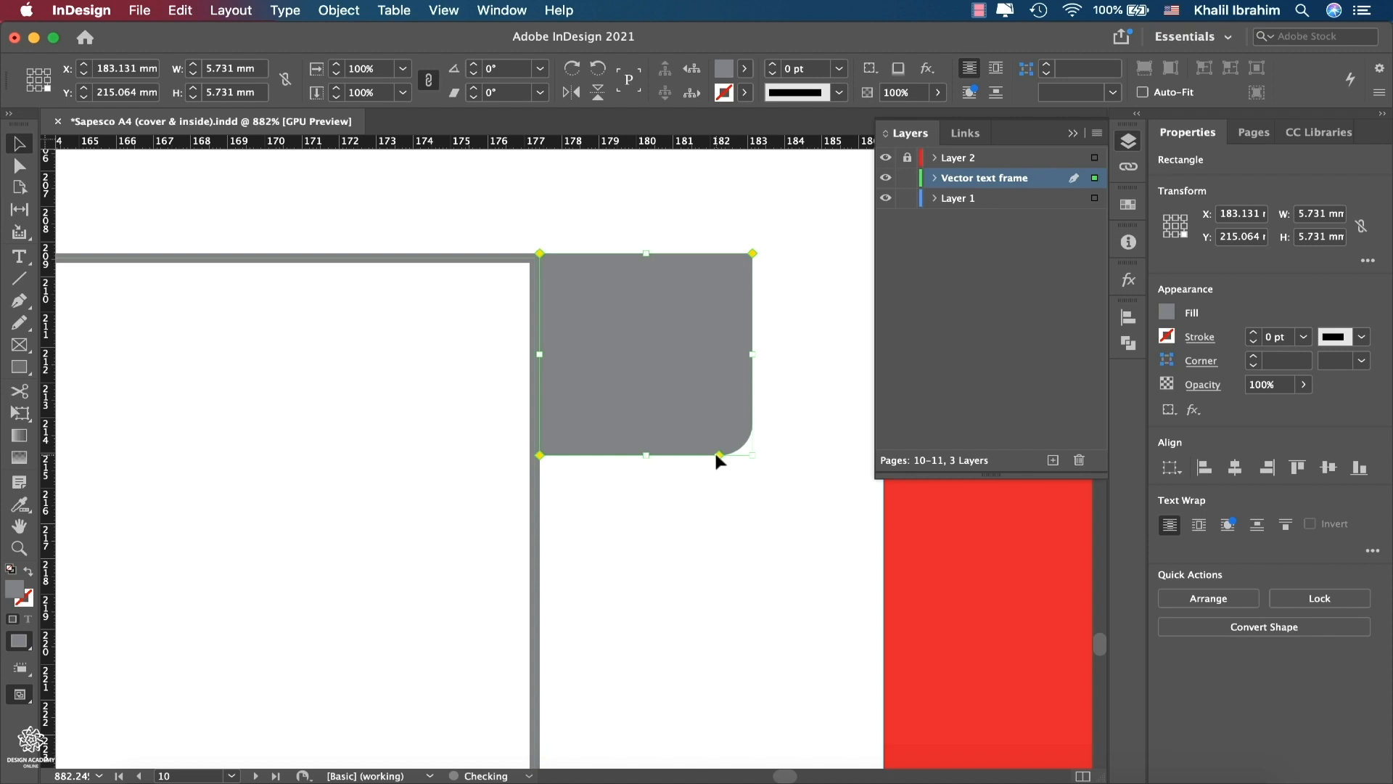
pyautogui.click(679, 533)
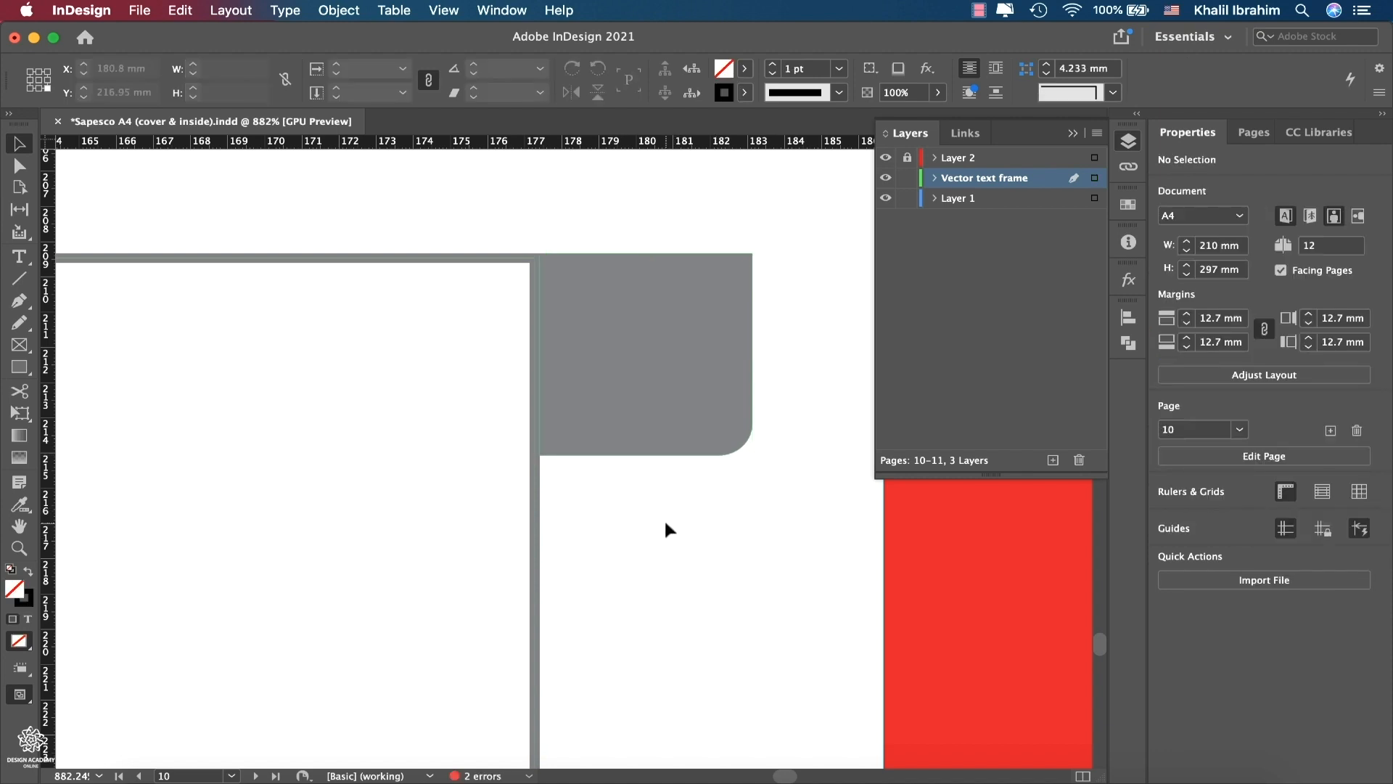
# - Select everything on the Vector text frame layer and group the frame with its decorative boxes
pyautogui.scroll(-5, 664, 518)
pyautogui.hscroll(-5, 664, 529)
pyautogui.scroll(-1, 664, 530)
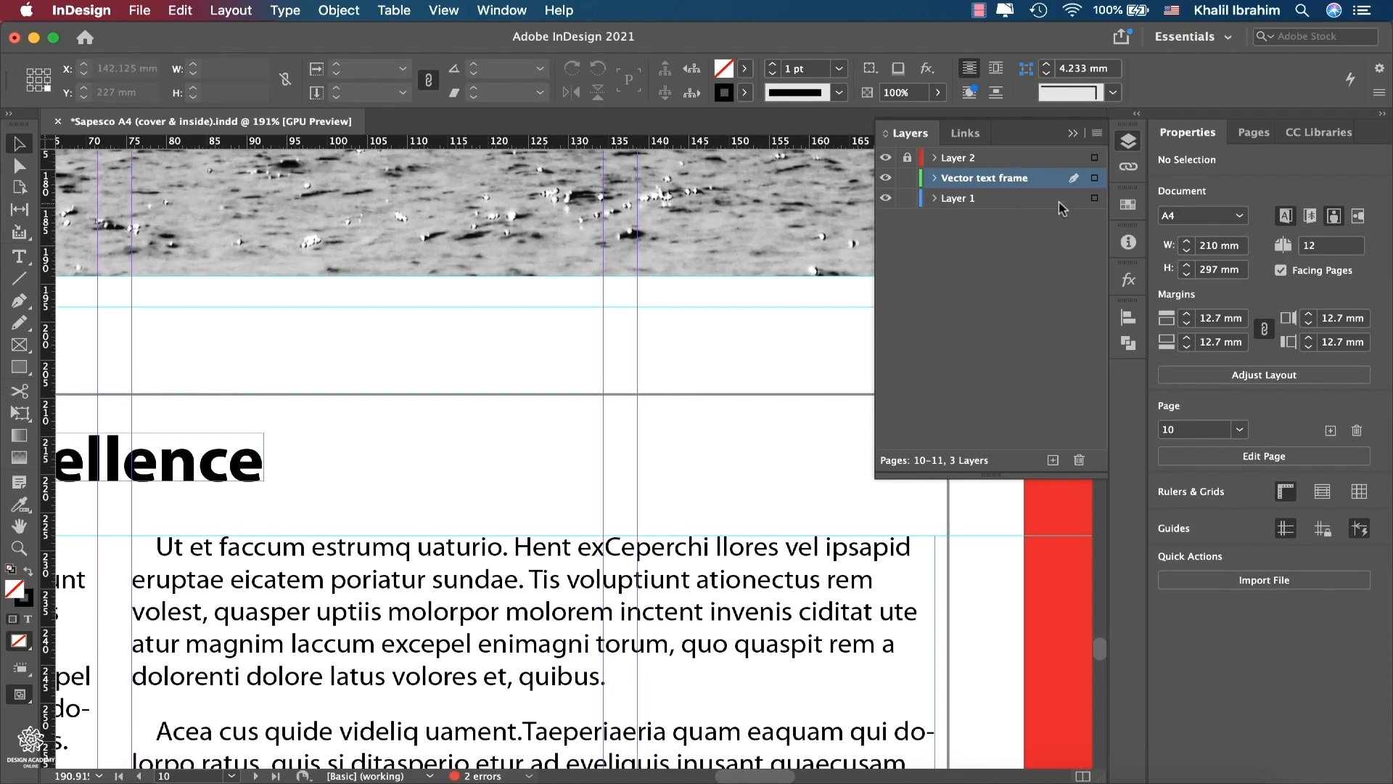
pyautogui.click(1096, 178)
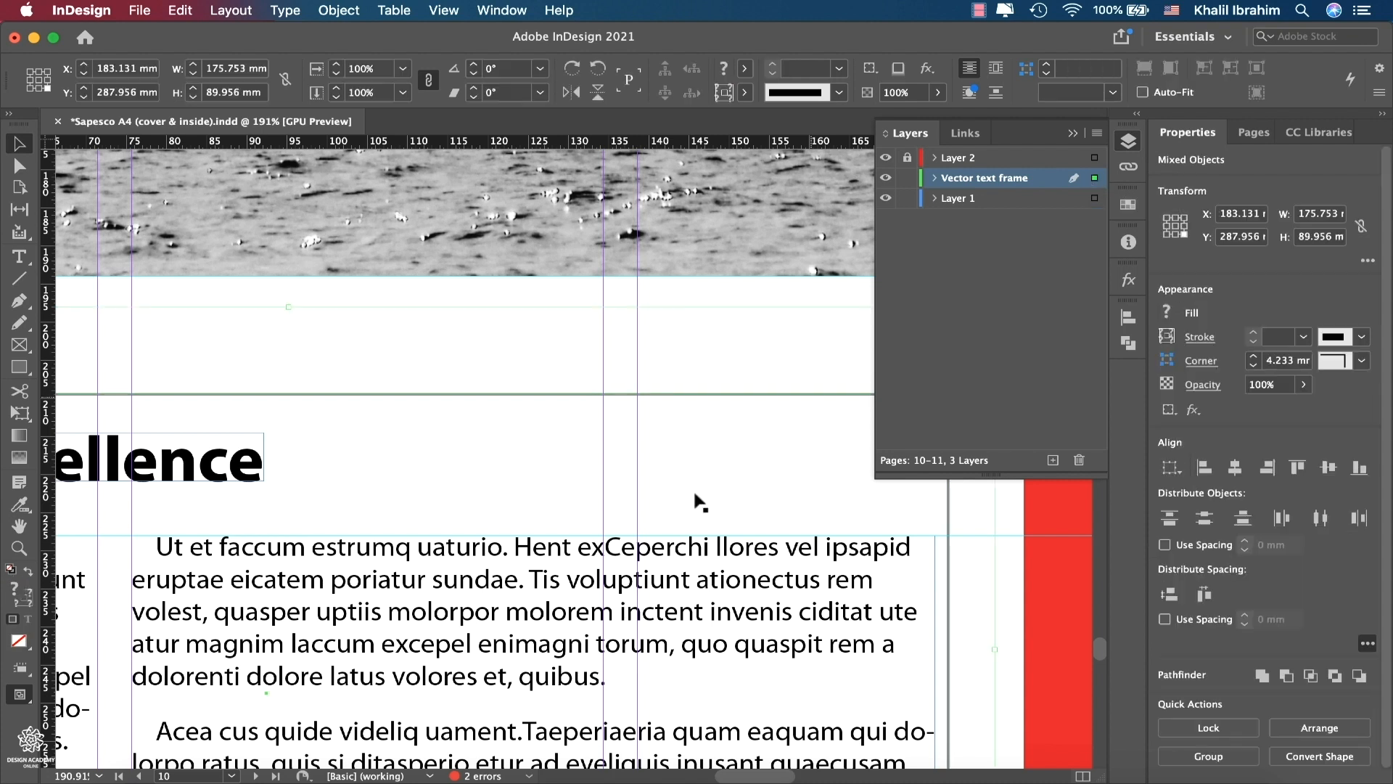
pyautogui.scroll(-1, 638, 580)
pyautogui.scroll(-3, 637, 580)
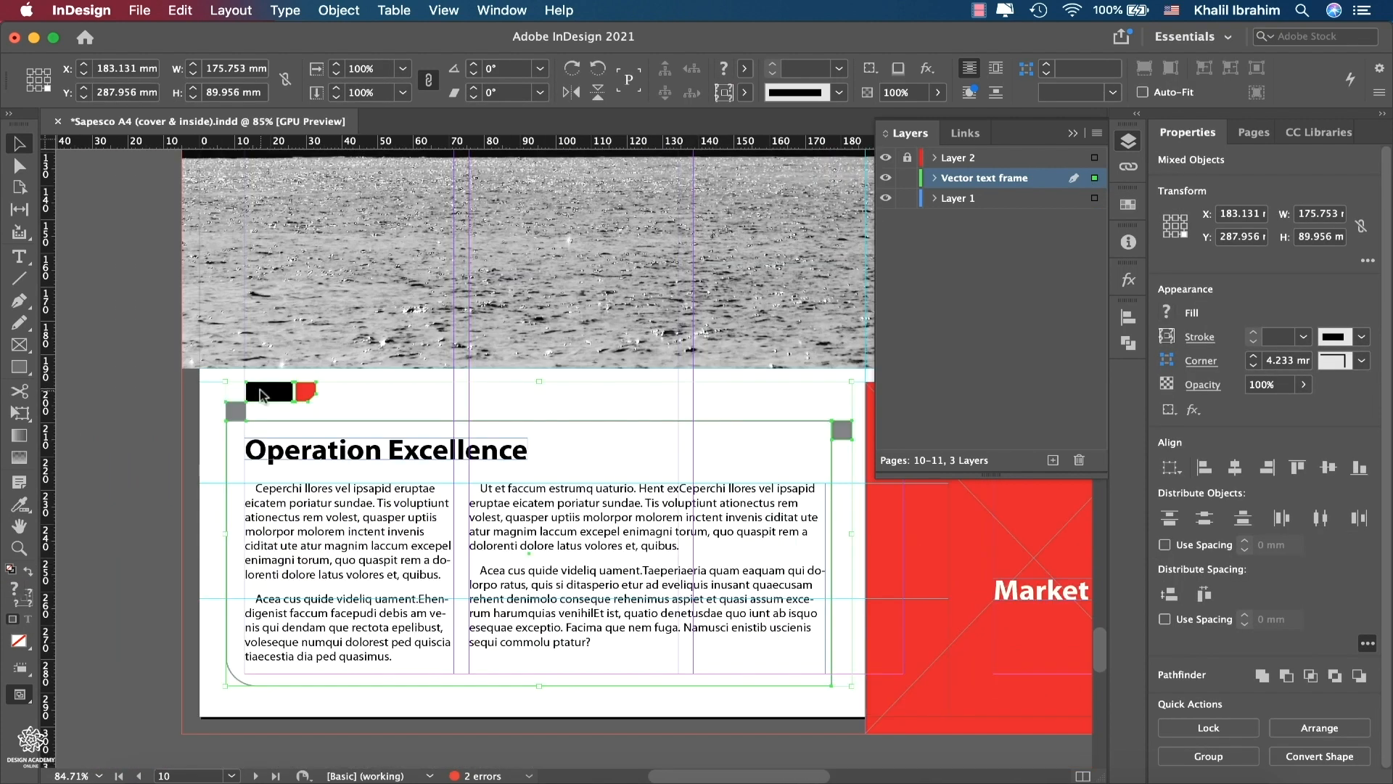
pyautogui.rightClick(260, 394)
pyautogui.click(313, 486)
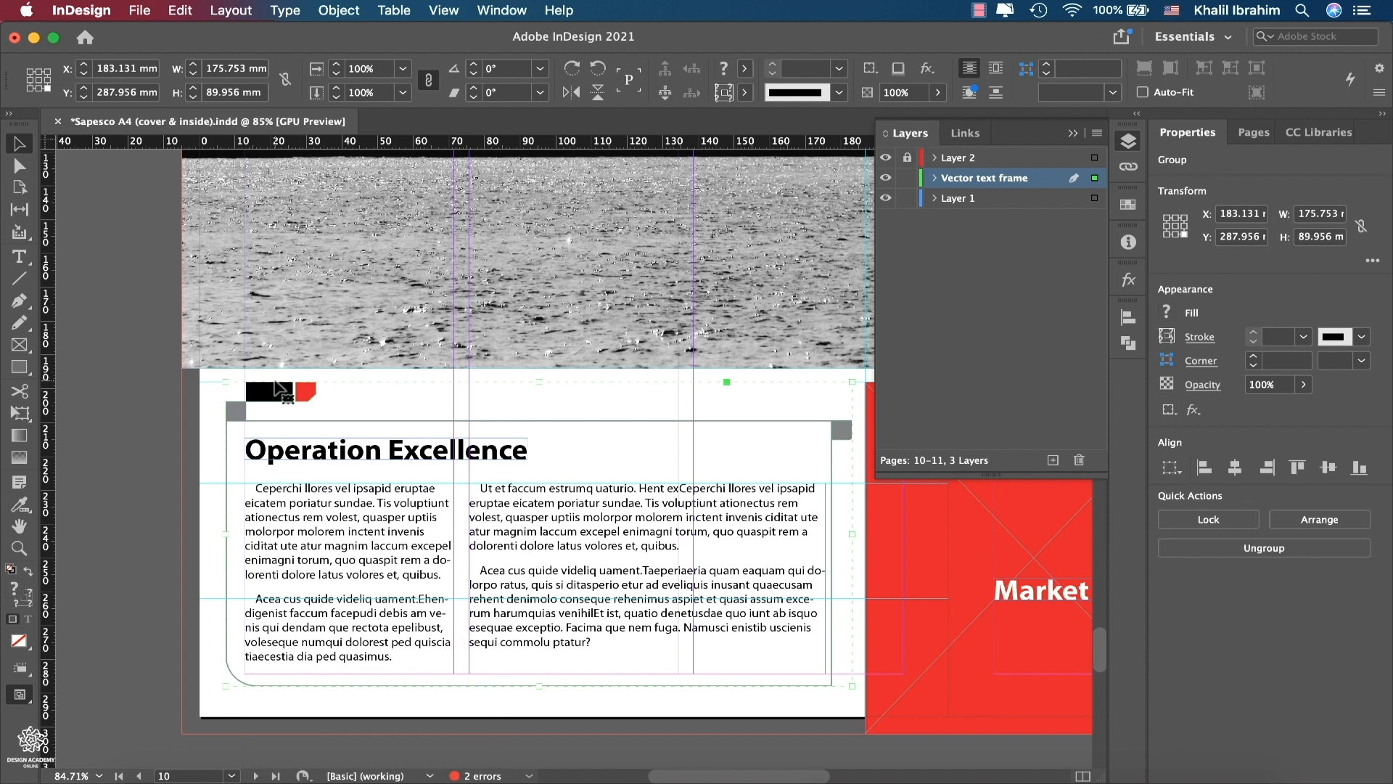
# - Try moving the grouped frame, undo the move, and review the whole spread in preview mode
pyautogui.moveTo(361, 375); pyautogui.dragTo(362, 374)
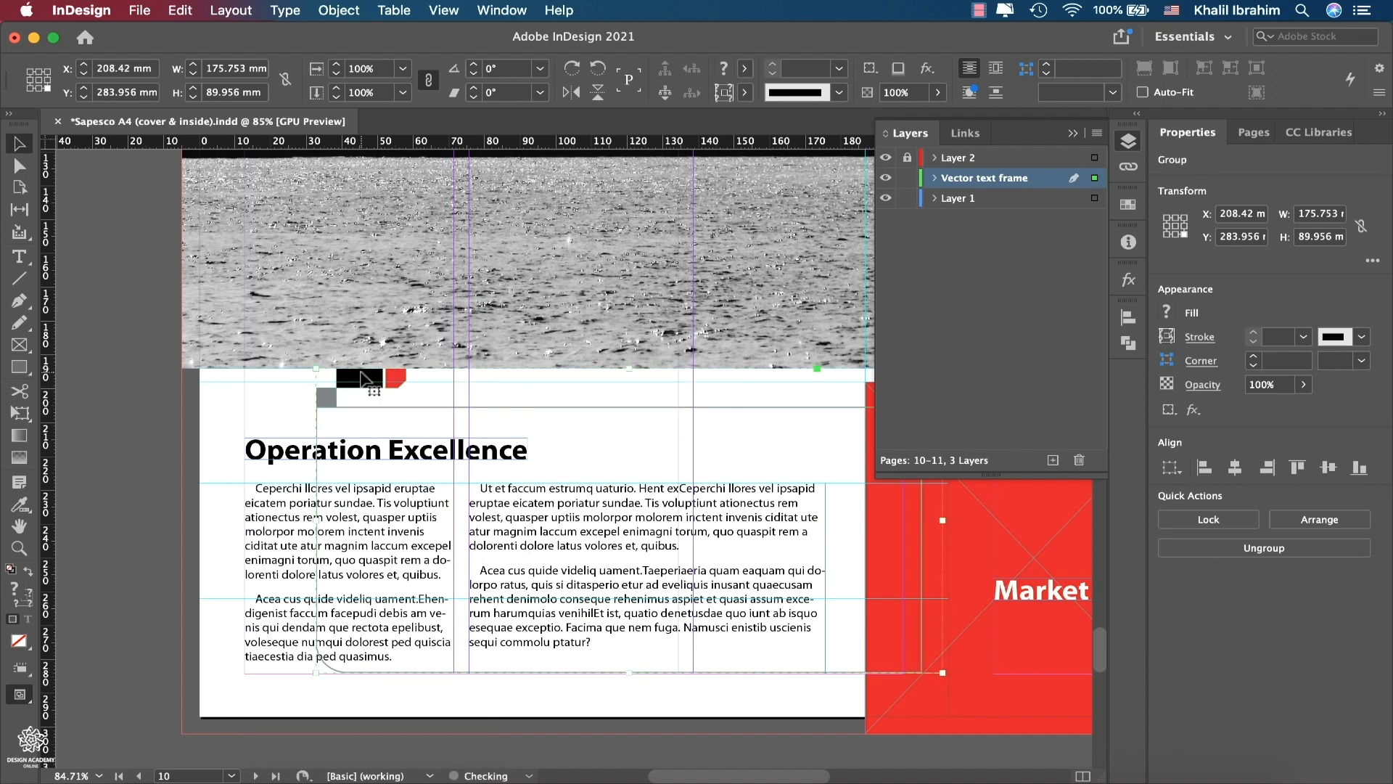
pyautogui.press('super+z')
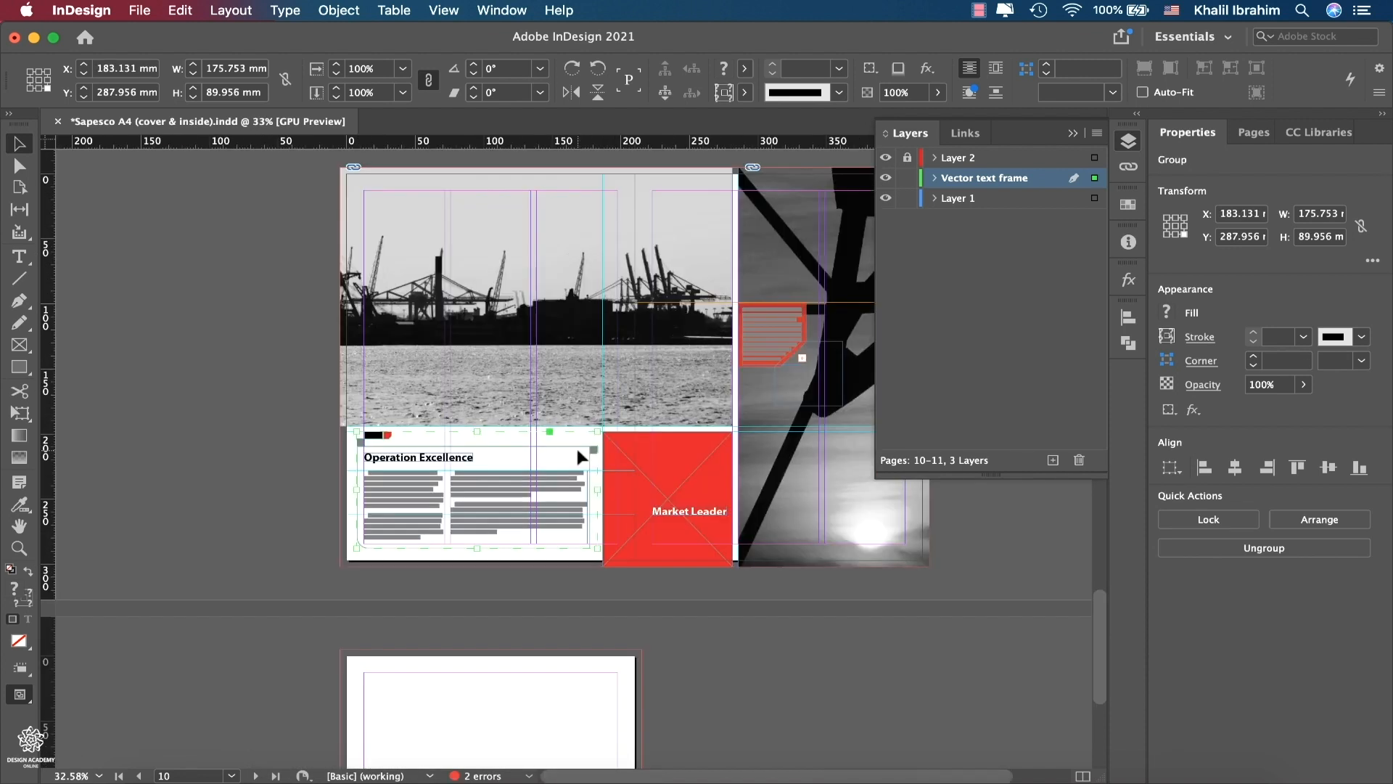
pyautogui.scroll(3, 576, 445)
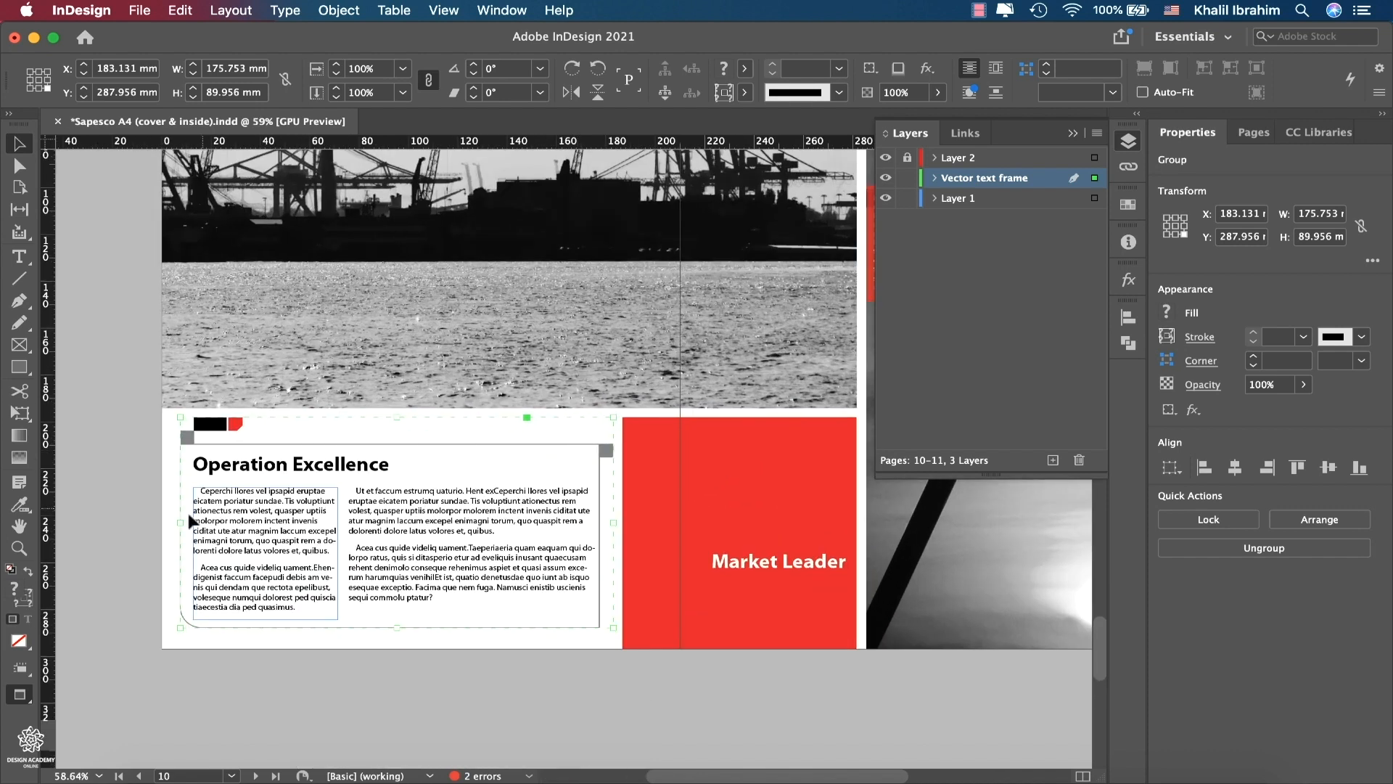
pyautogui.click(136, 515)
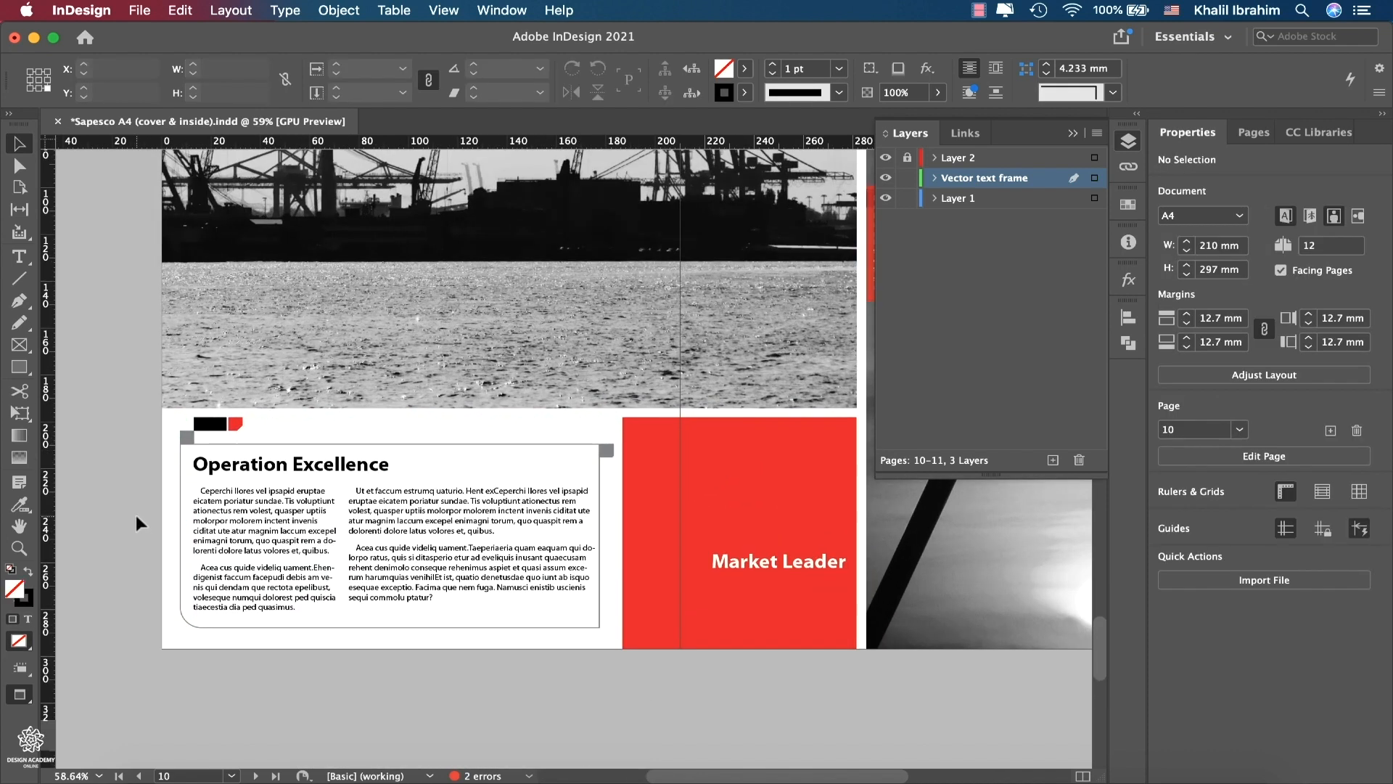
pyautogui.scroll(-2, 513, 451)
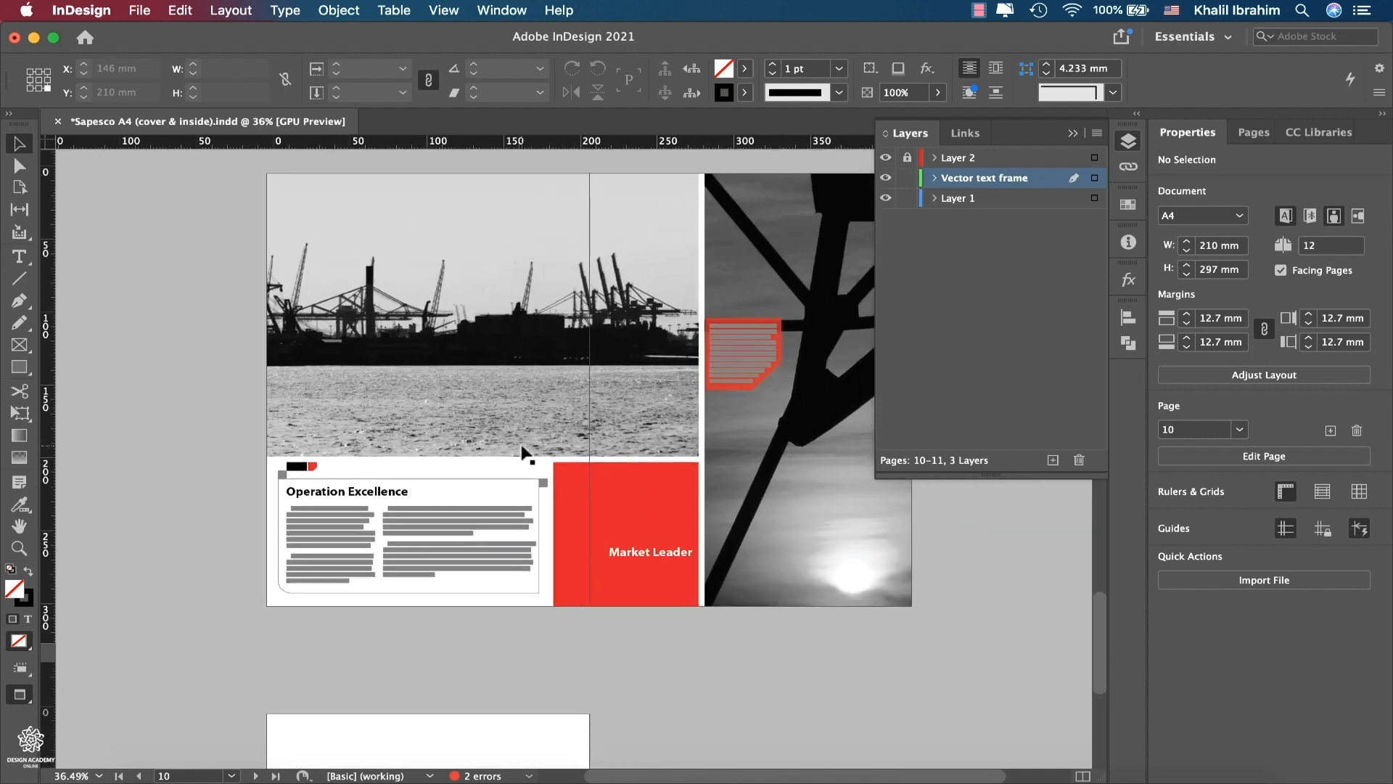
pyautogui.scroll(2, 522, 450)
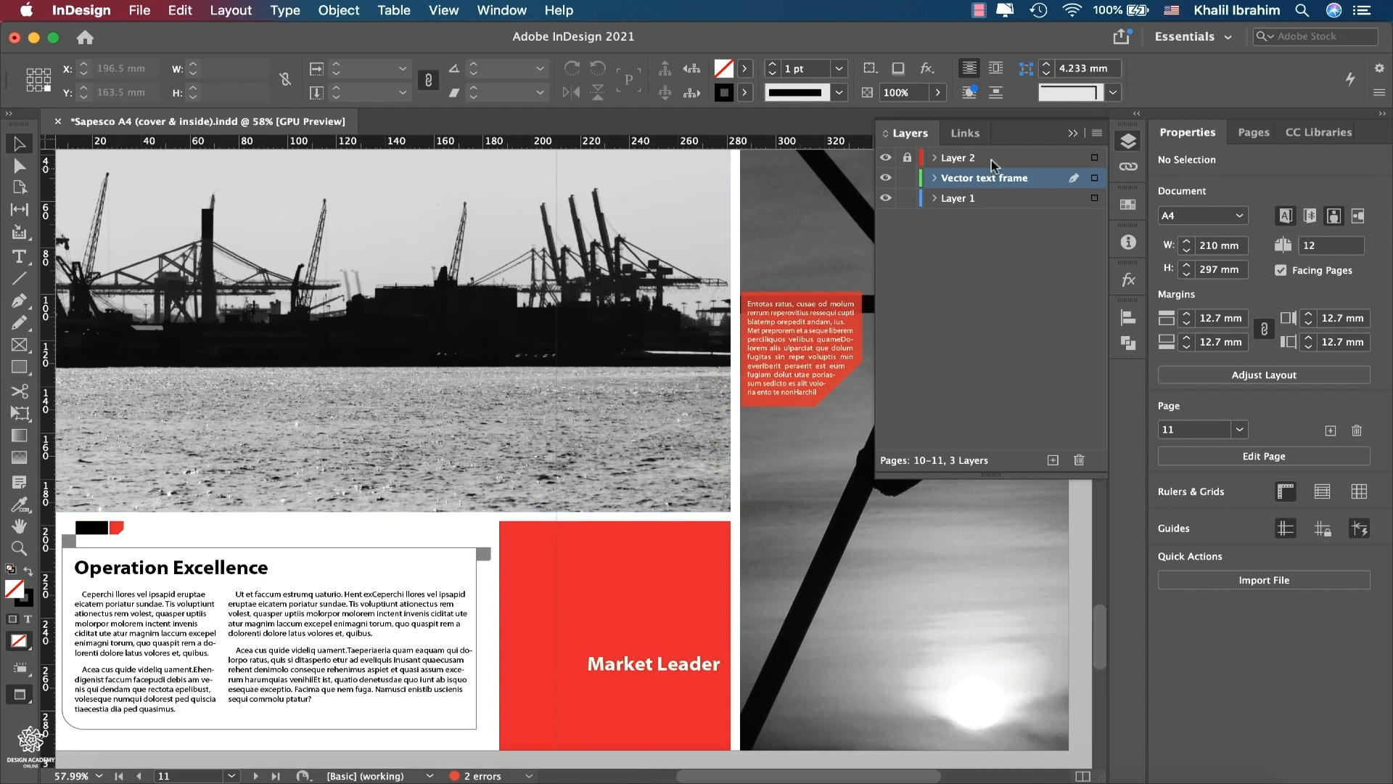
# - Hide the Vector text frame layer to view the spread without the frame and its decorative boxes
pyautogui.click(885, 178)
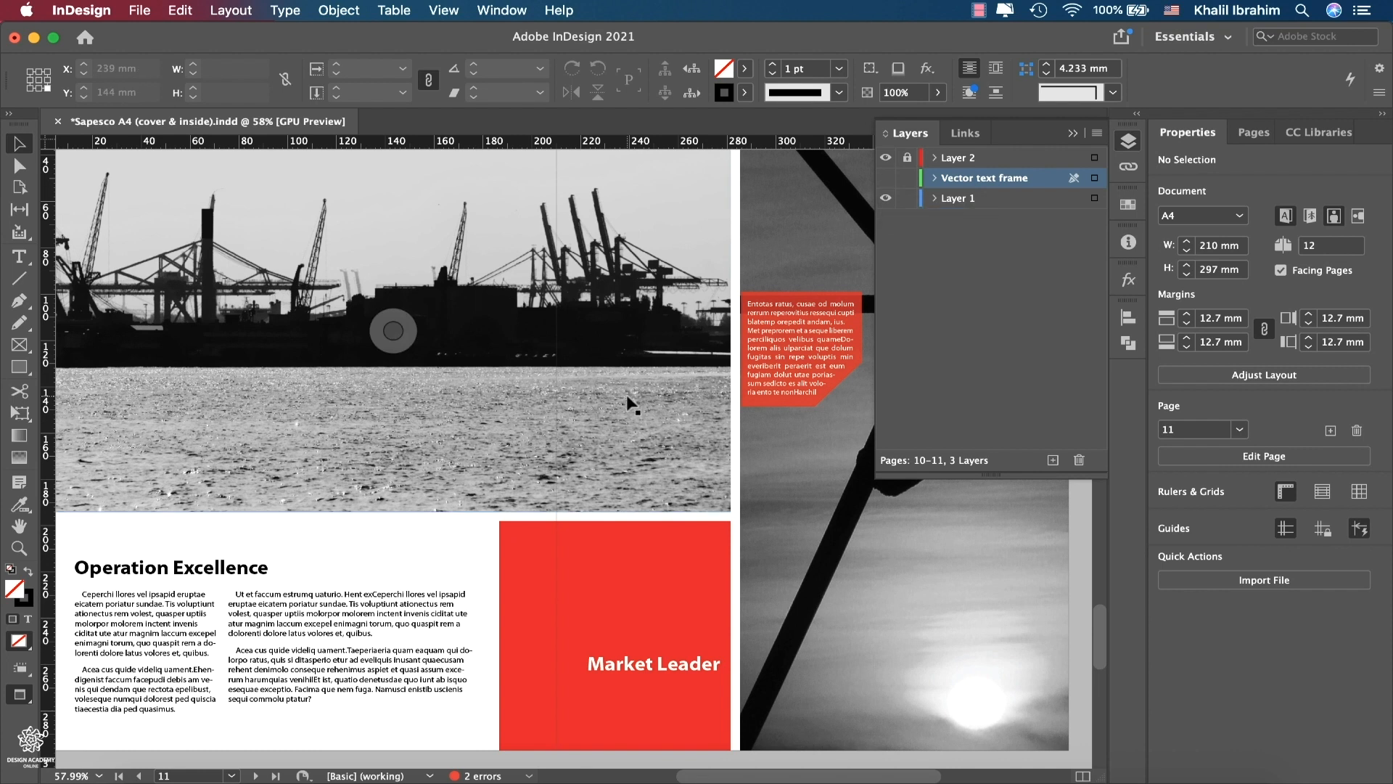
pyautogui.scroll(-1, 626, 393)
pyautogui.click(1072, 132)
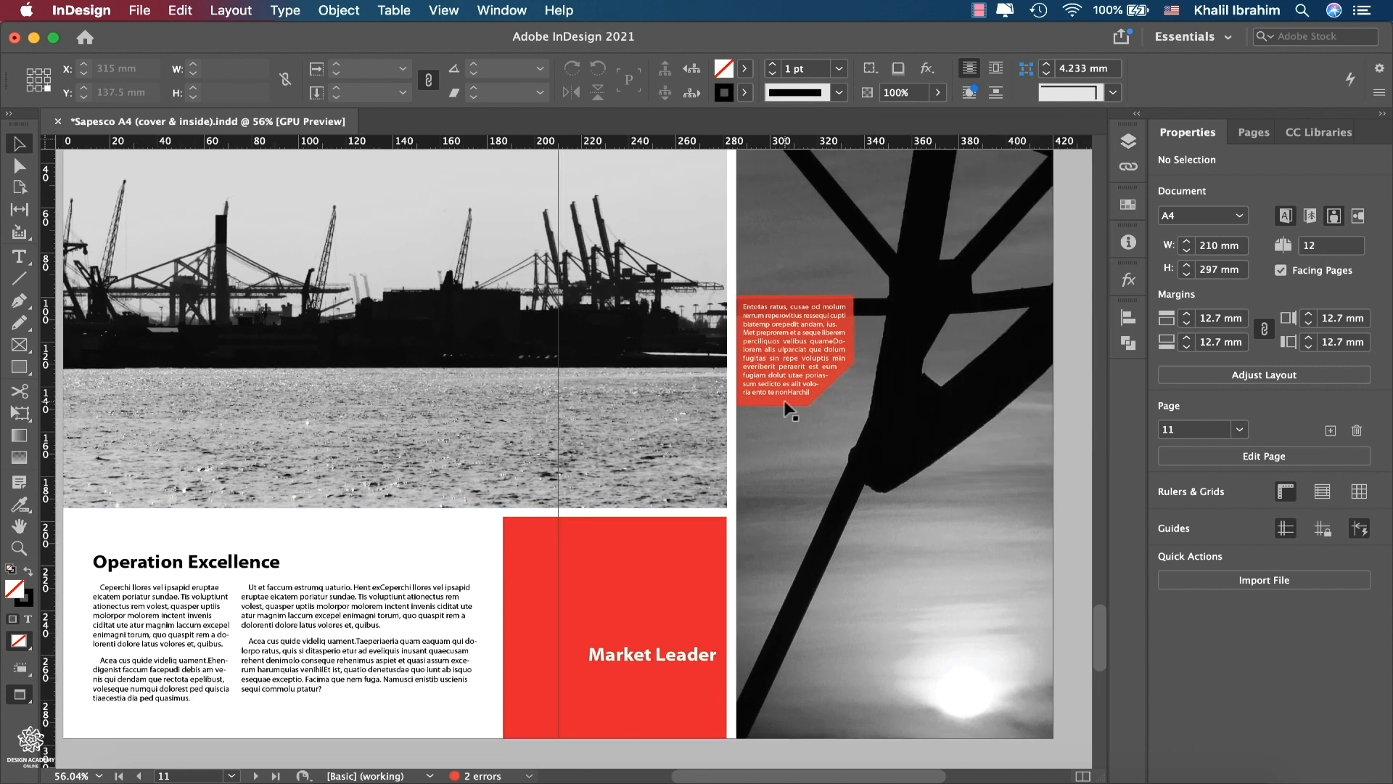
pyautogui.scroll(-1, 775, 423)
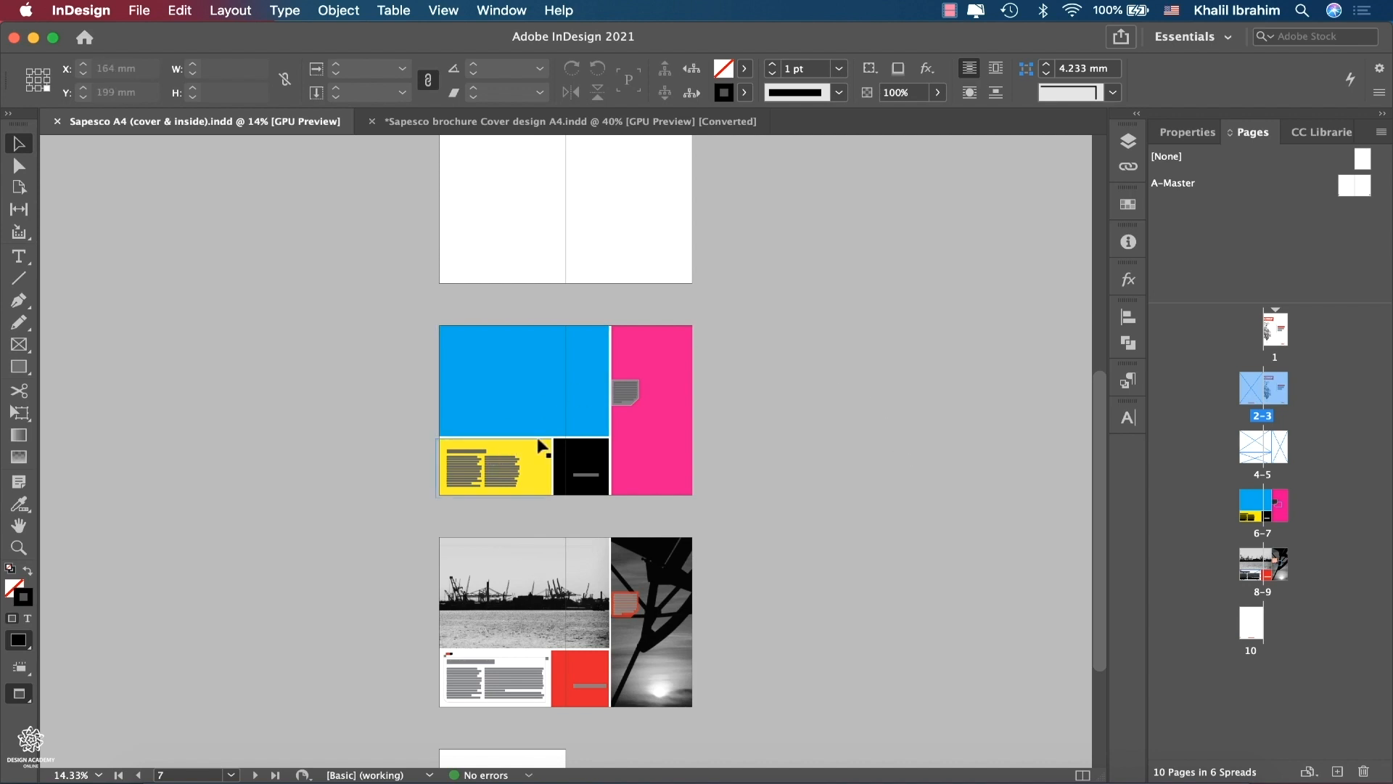
# - Delete spreads 2-3, 4-5 and 6-7, keeping the cover, the photo spread and the final page
pyautogui.click(1245, 512)
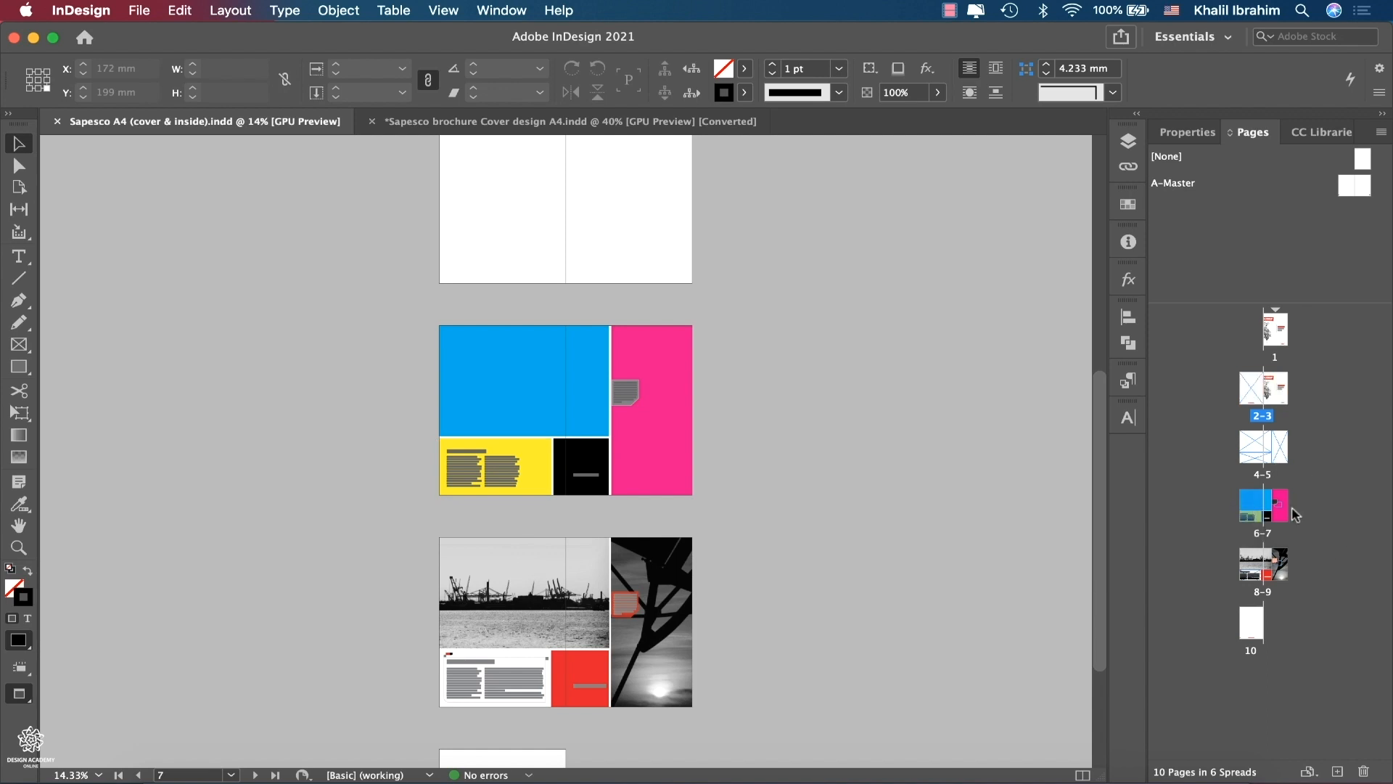
pyautogui.keyDown('shift'); pyautogui.click(1280, 507); pyautogui.keyUp('shift')
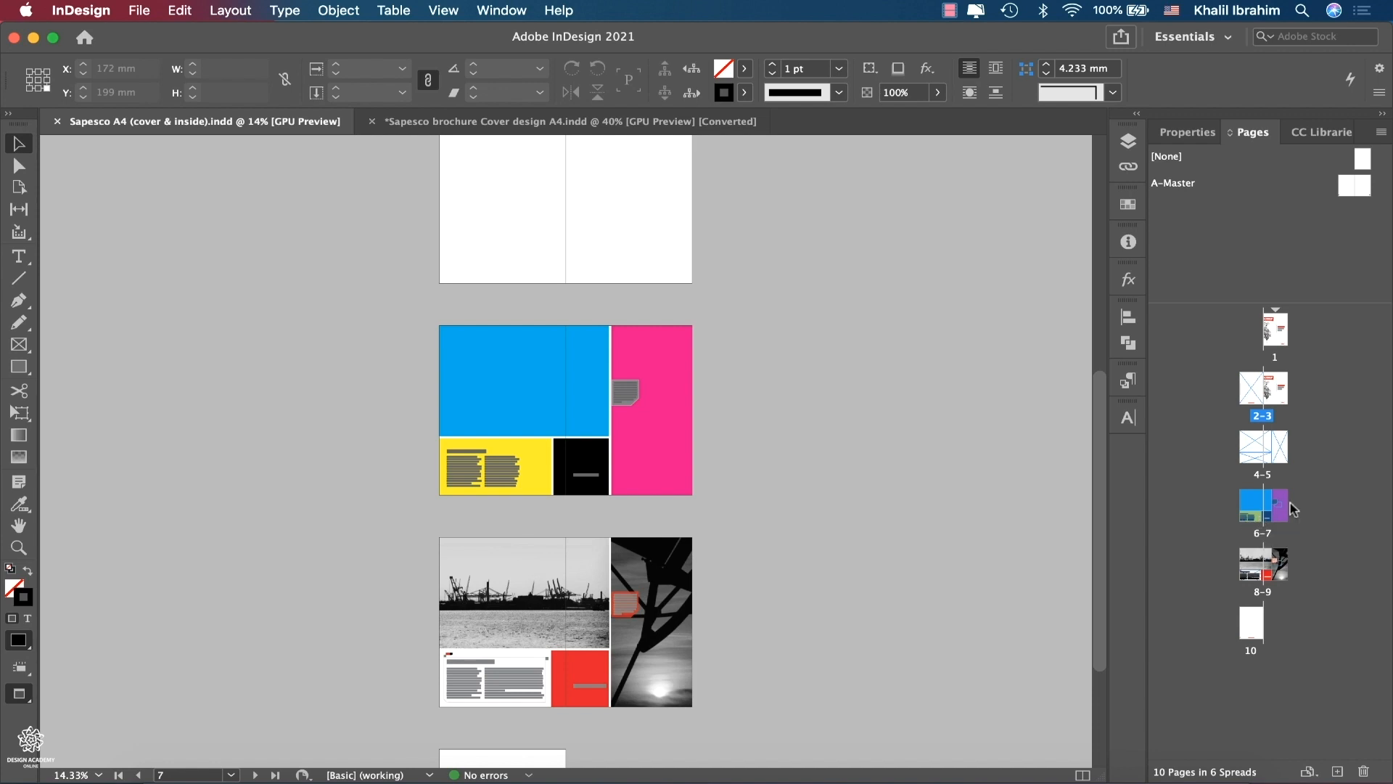
pyautogui.click(1257, 453)
pyautogui.keyDown('shift'); pyautogui.click(1277, 443); pyautogui.keyUp('shift')
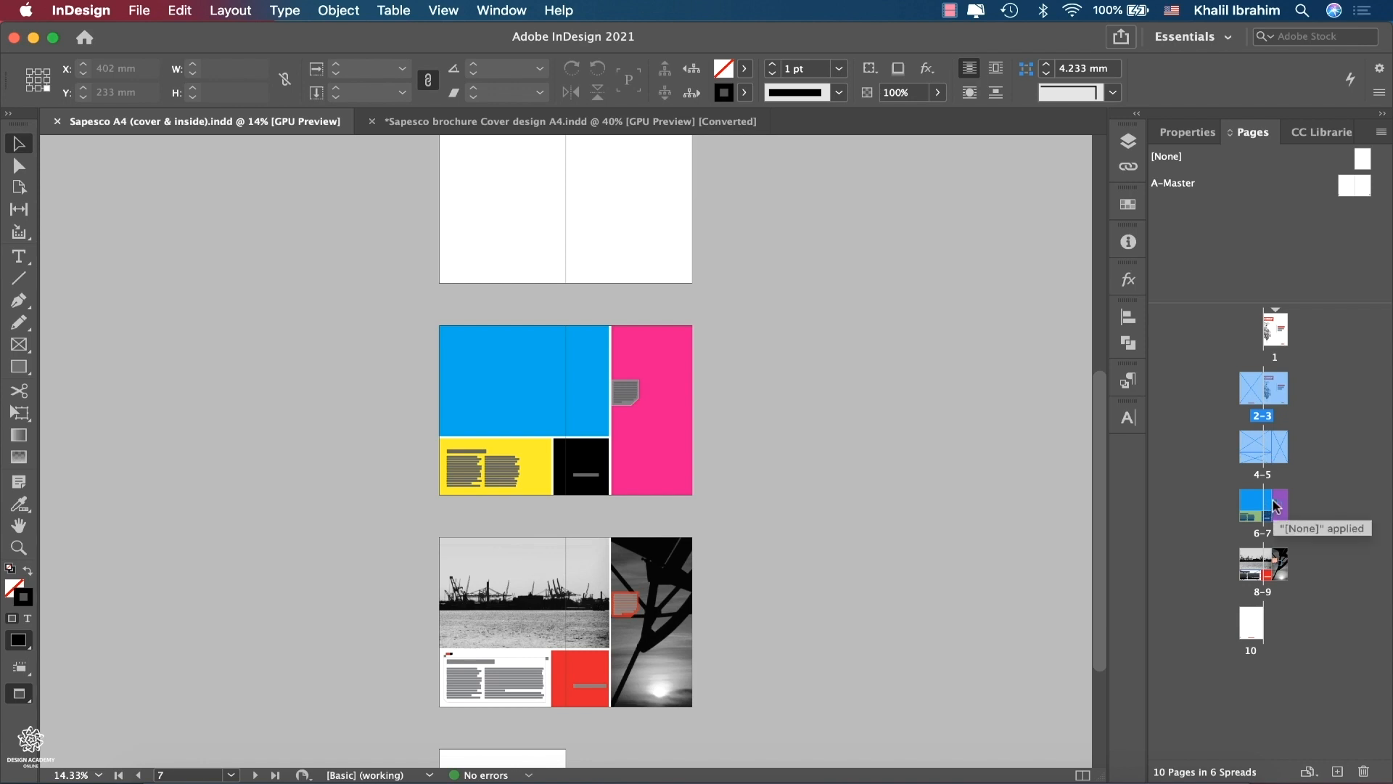
pyautogui.click(1365, 773)
pyautogui.click(869, 462)
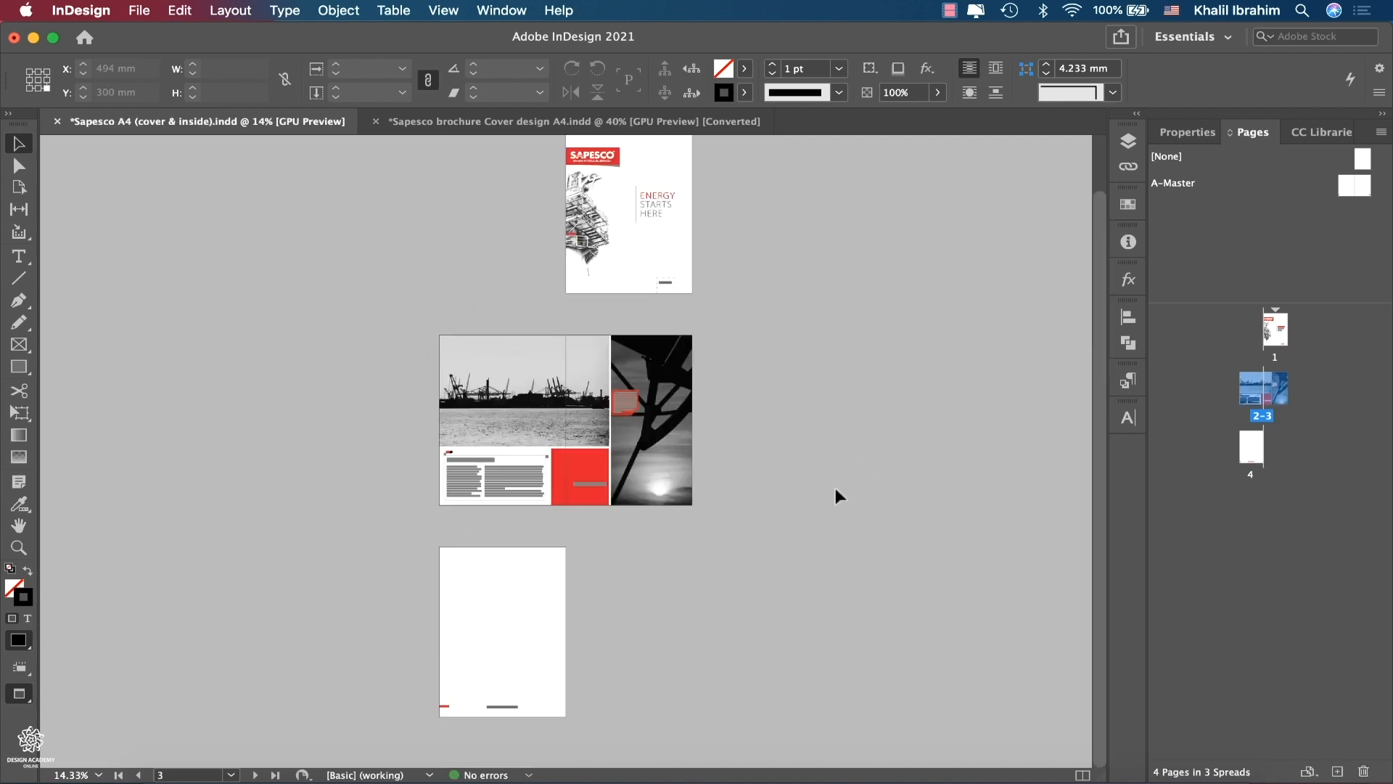
# - Save the document as Sapesco A4 (cover & inside) Final.indd in the same folder
pyautogui.click(137, 11)
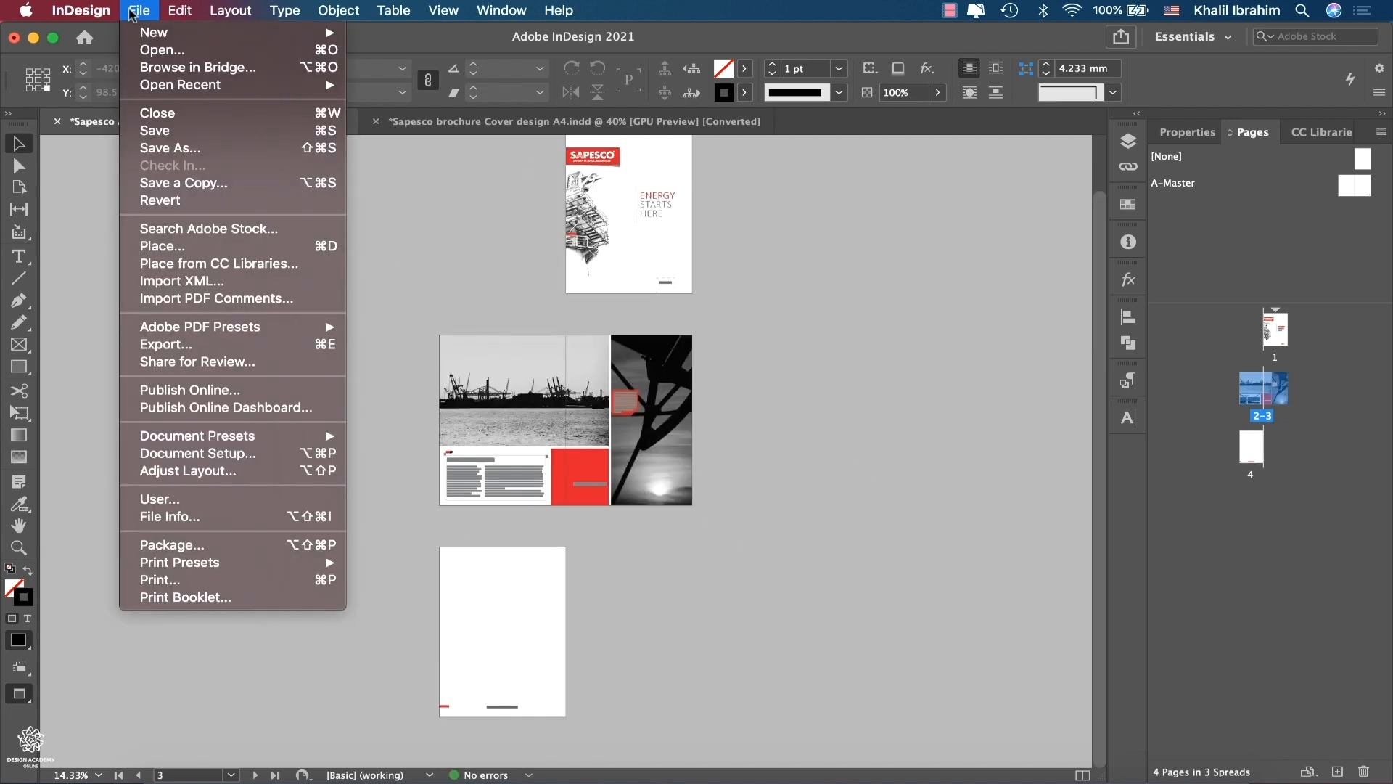
pyautogui.click(179, 148)
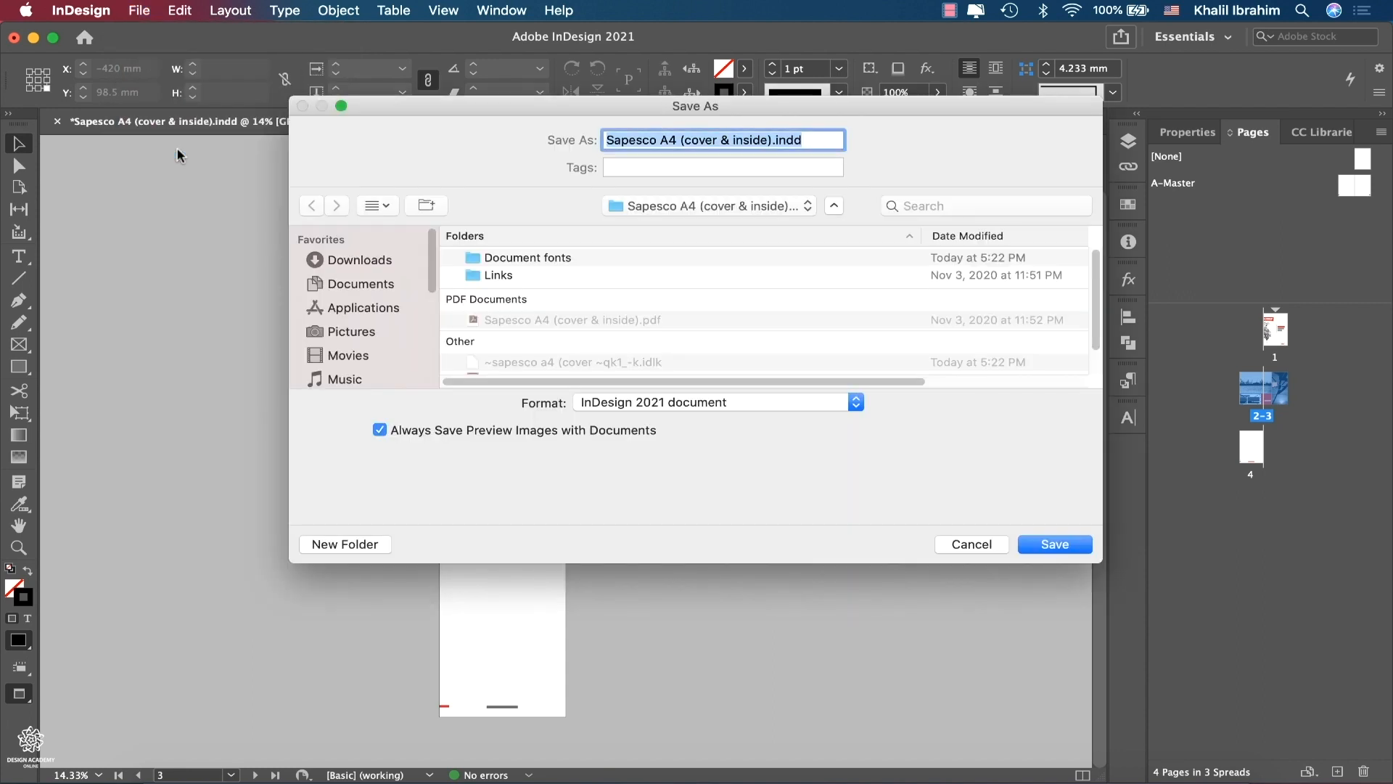
pyautogui.click(777, 139)
pyautogui.write('Final')
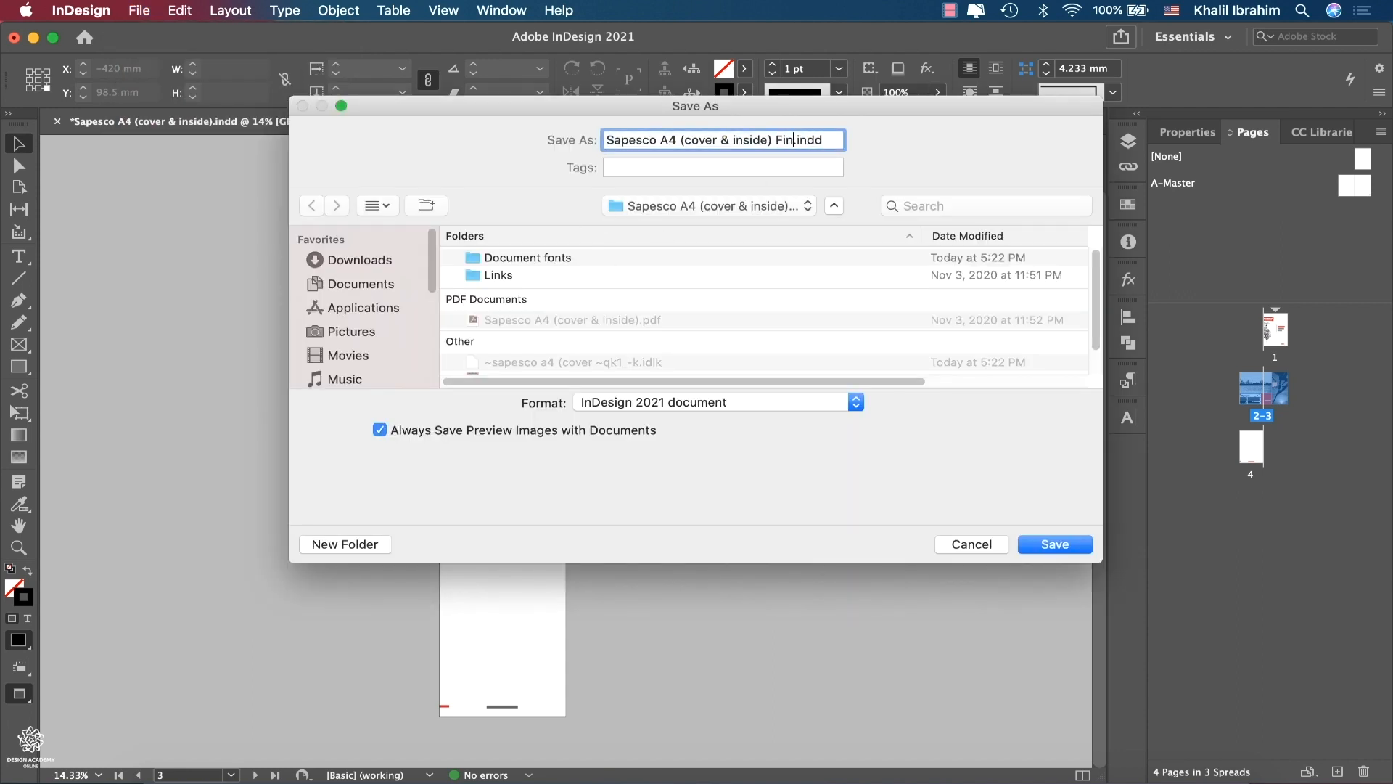
pyautogui.click(1071, 544)
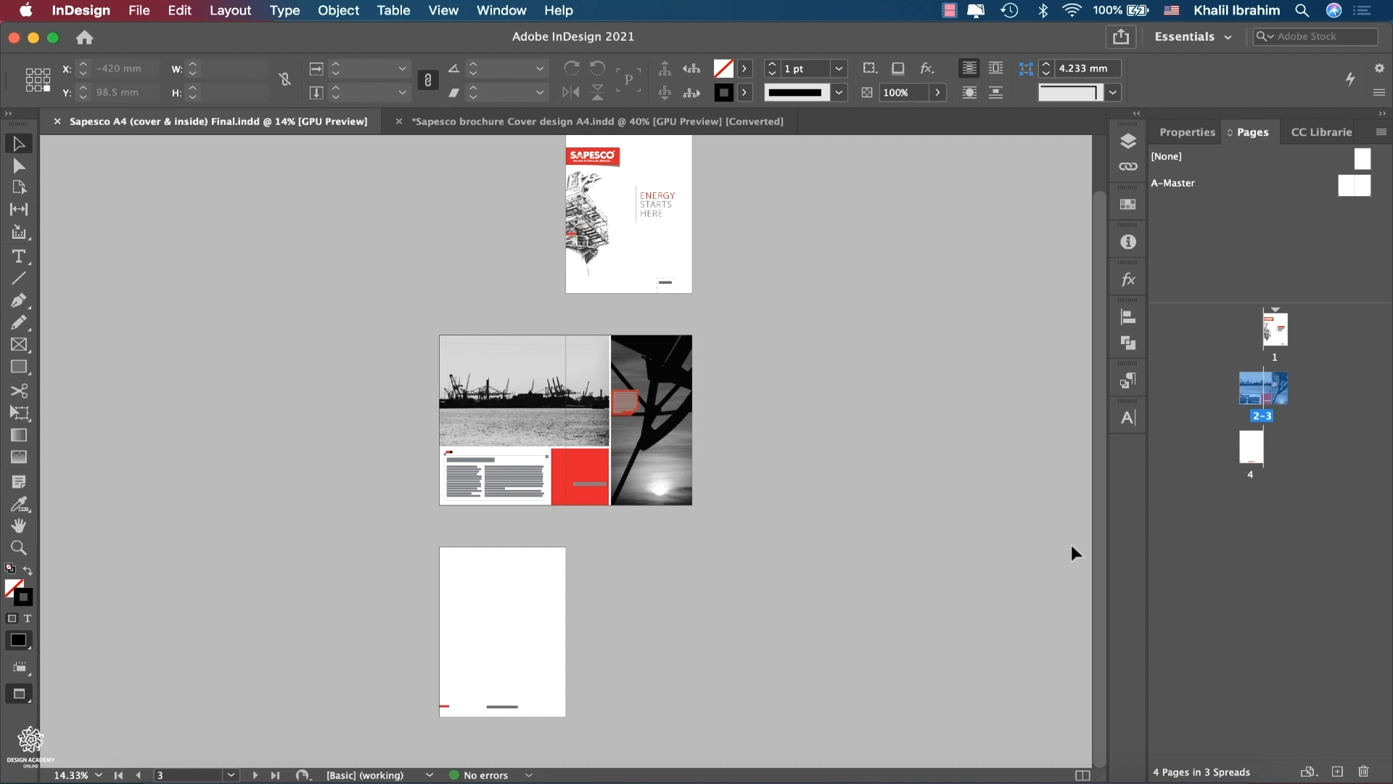
# - Delete the old cover artwork from page 1 and the red bar and footer text from page 4 of the final document
pyautogui.click(657, 122)
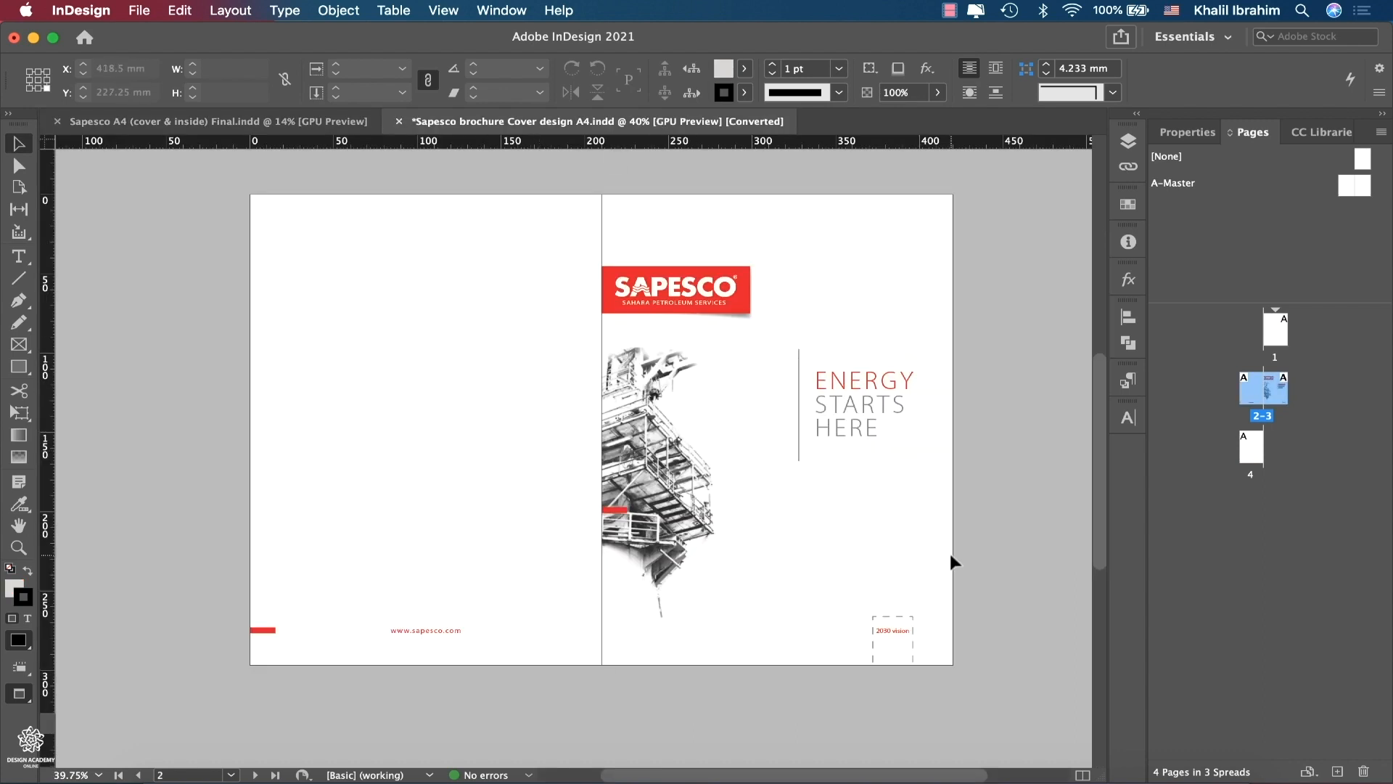
pyautogui.click(210, 121)
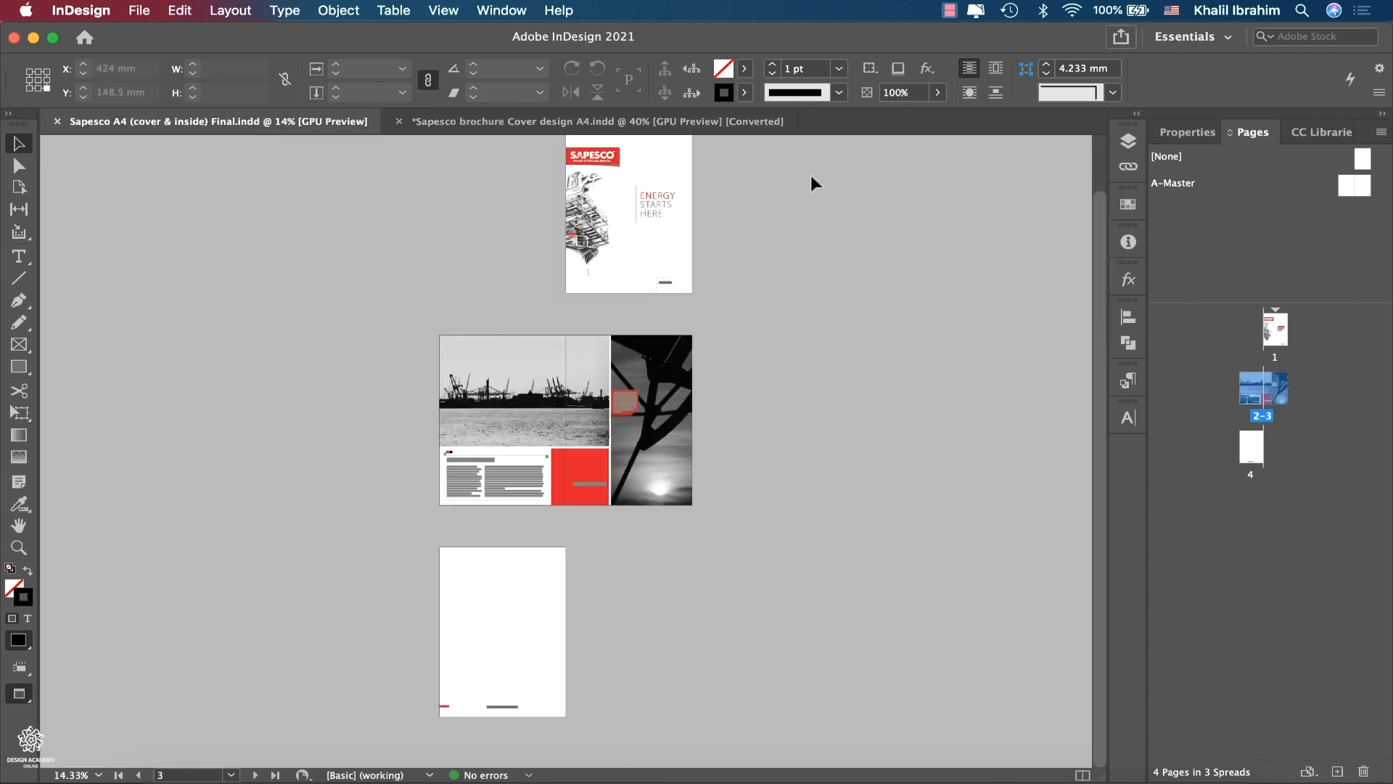
pyautogui.moveTo(799, 167); pyautogui.dragTo(483, 287)
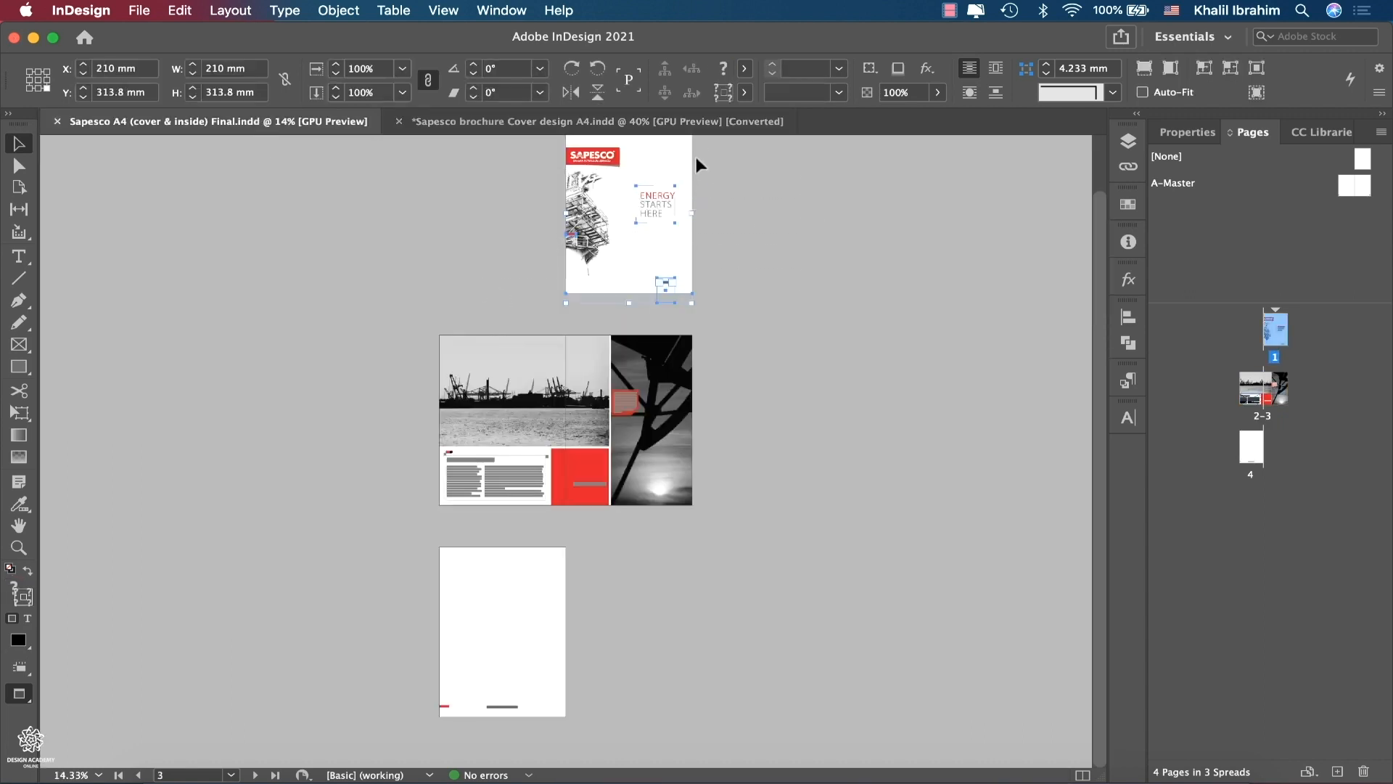
pyautogui.scroll(1, 698, 148)
pyautogui.moveTo(731, 135); pyautogui.dragTo(729, 150)
pyautogui.moveTo(614, 123); pyautogui.dragTo(613, 119)
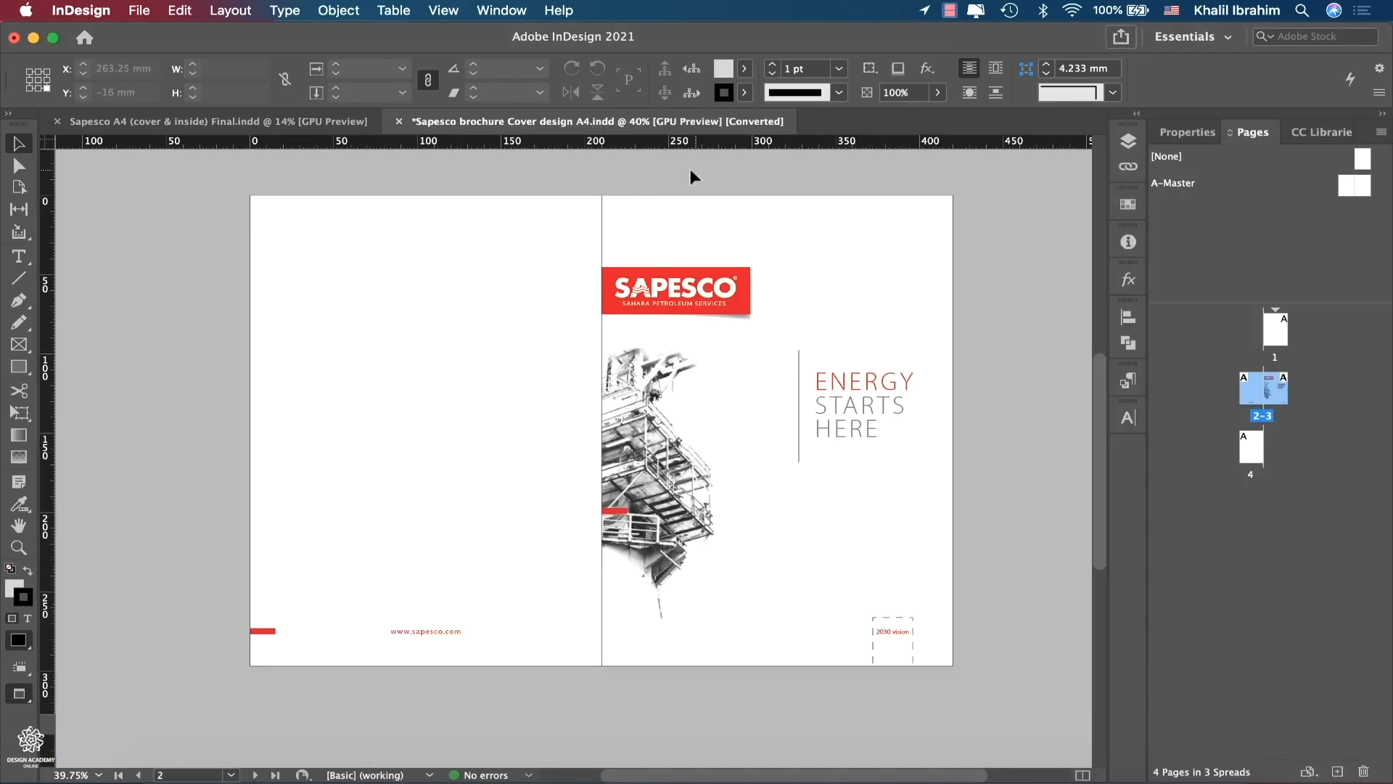
pyautogui.click(218, 121)
pyautogui.moveTo(747, 156); pyautogui.dragTo(517, 328)
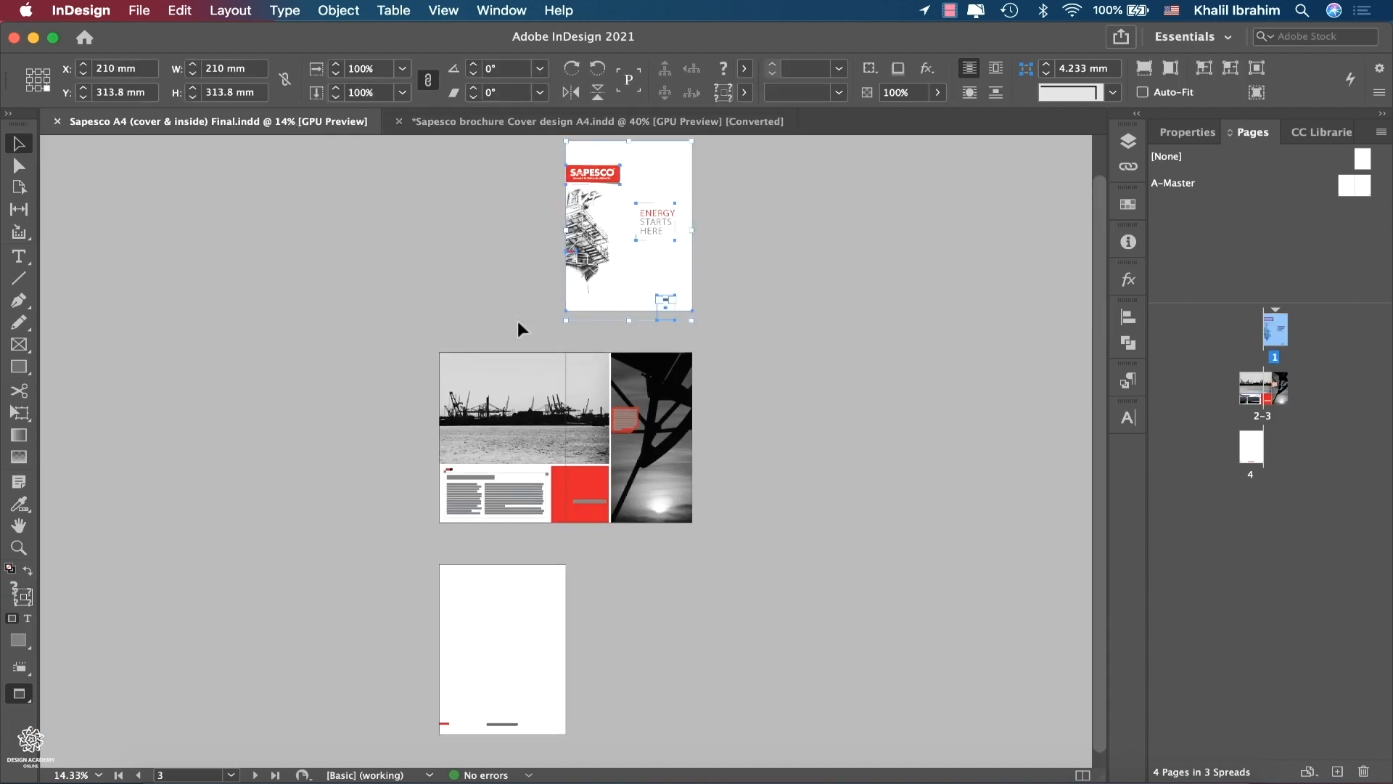
pyautogui.press('Delete')
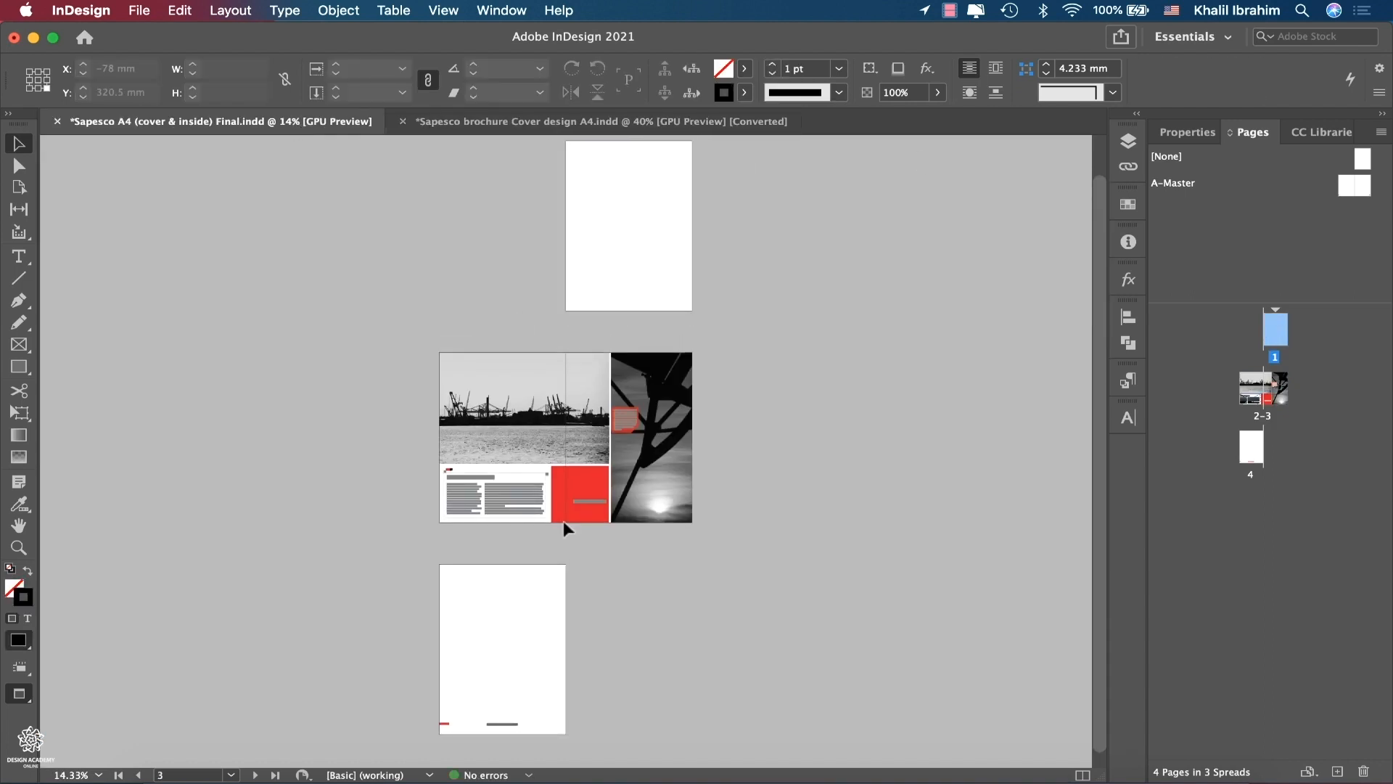
pyautogui.moveTo(598, 574); pyautogui.dragTo(397, 749)
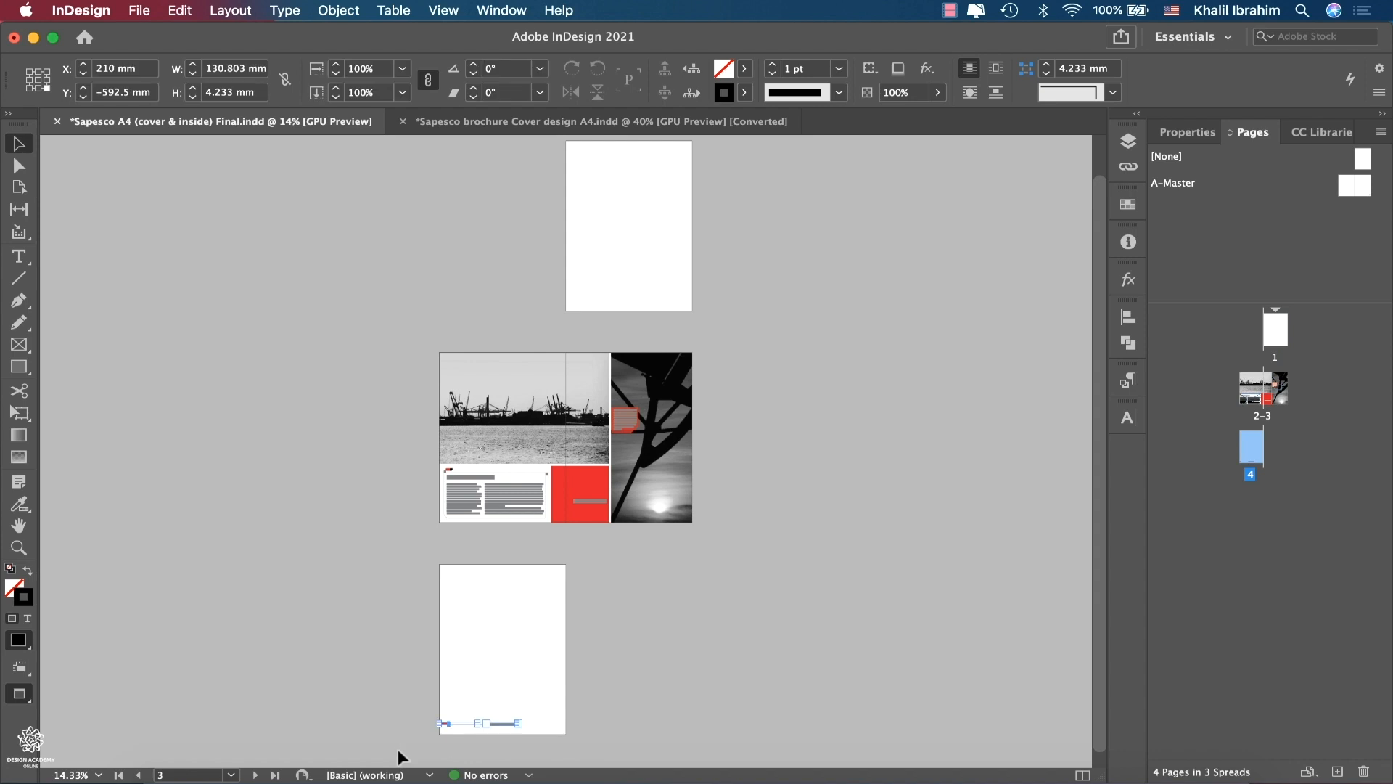
pyautogui.press('Delete')
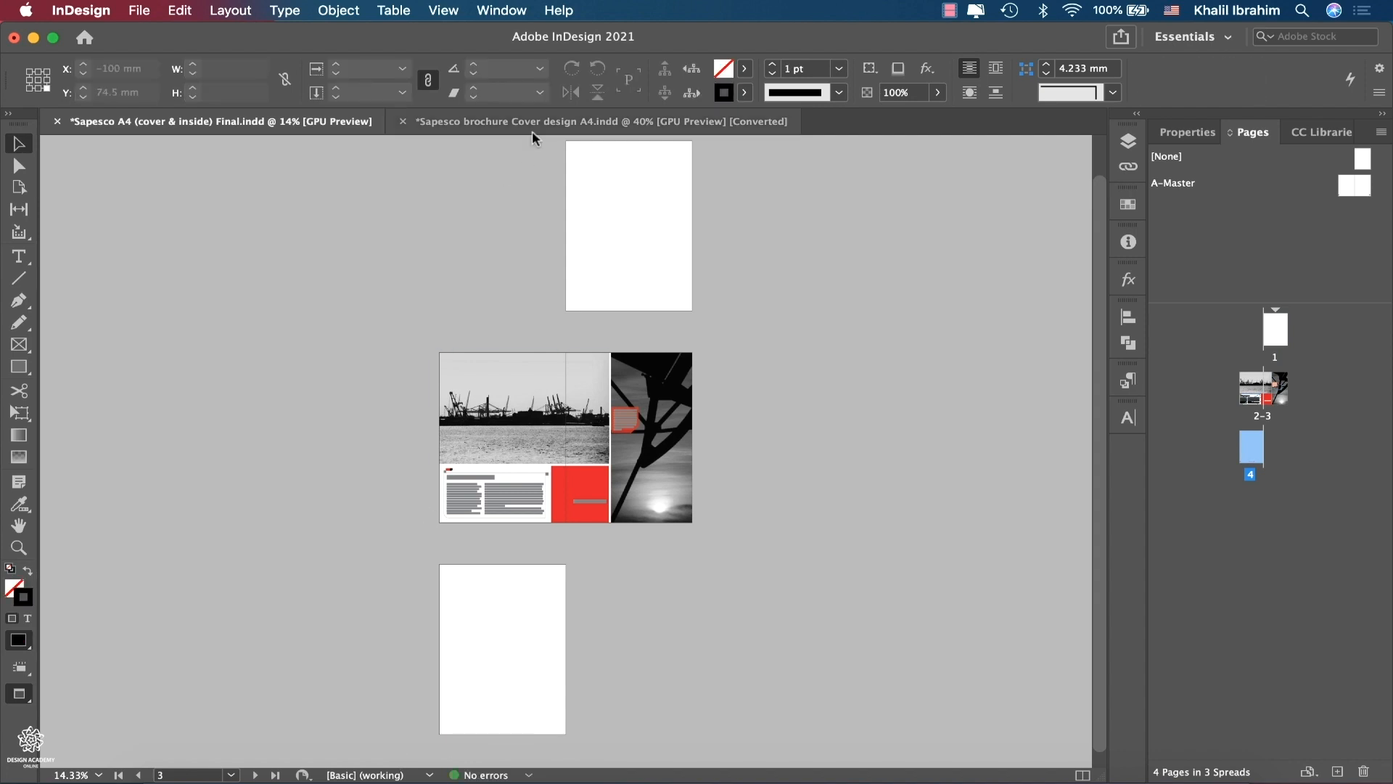
# - Copy the front cover's logo, slogan, red bar and 2030 vision text from the cover design document and paste them in place on page 1
pyautogui.click(541, 122)
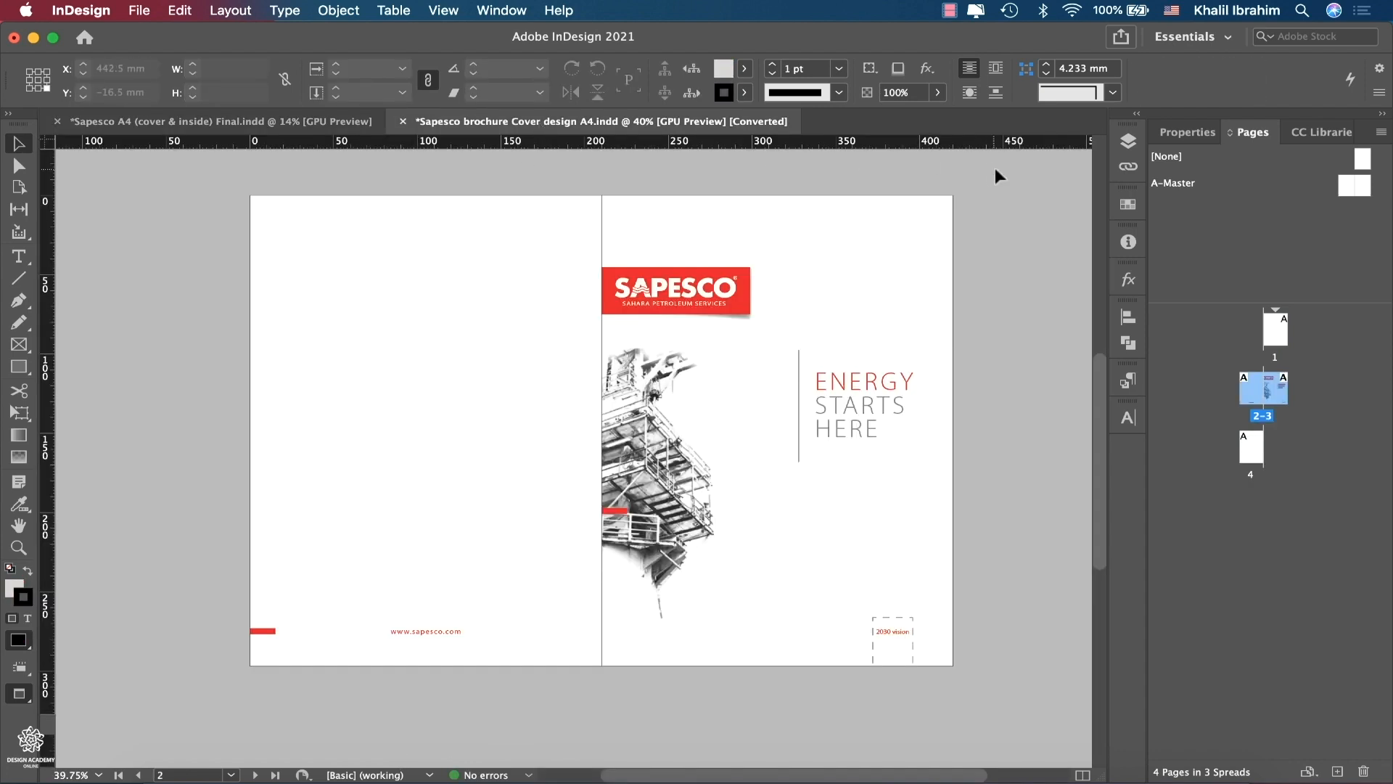
pyautogui.moveTo(995, 168); pyautogui.dragTo(611, 698)
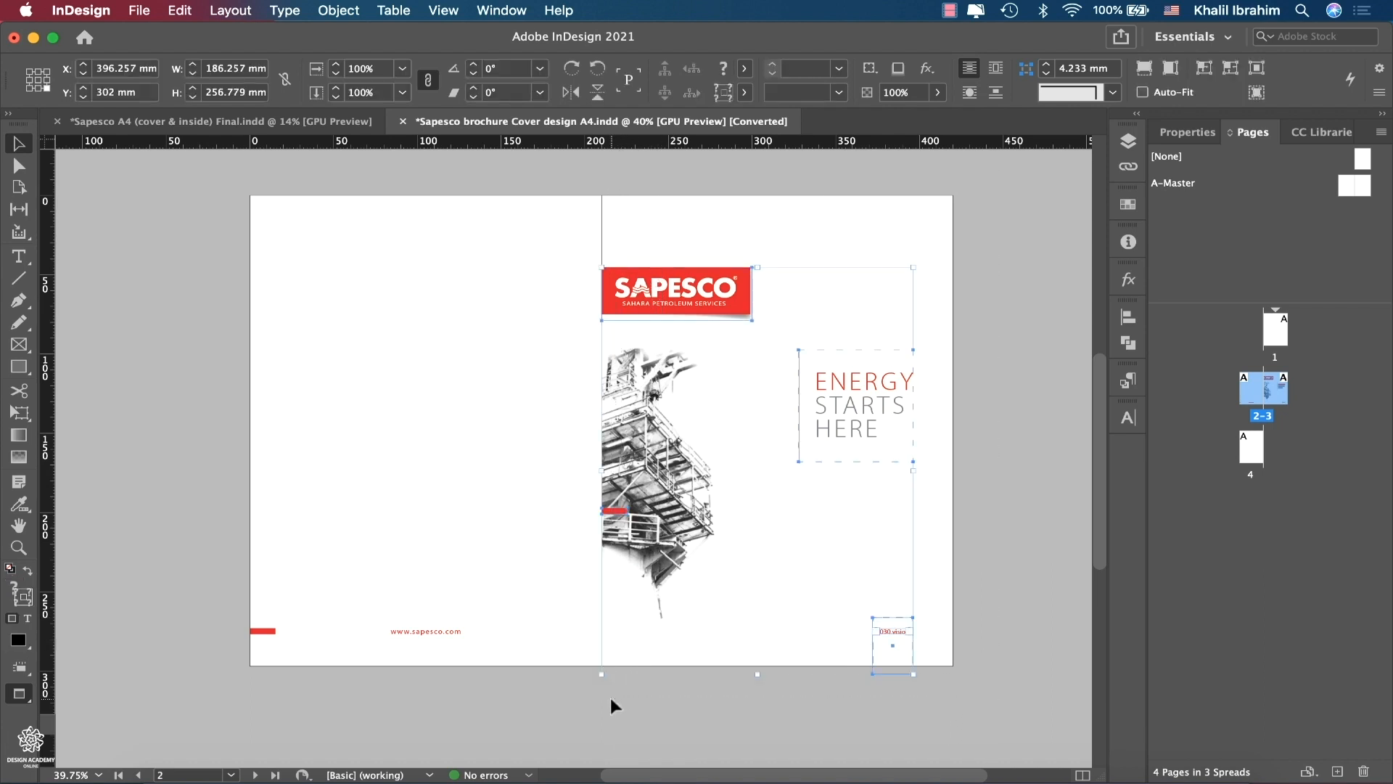
pyautogui.click(180, 10)
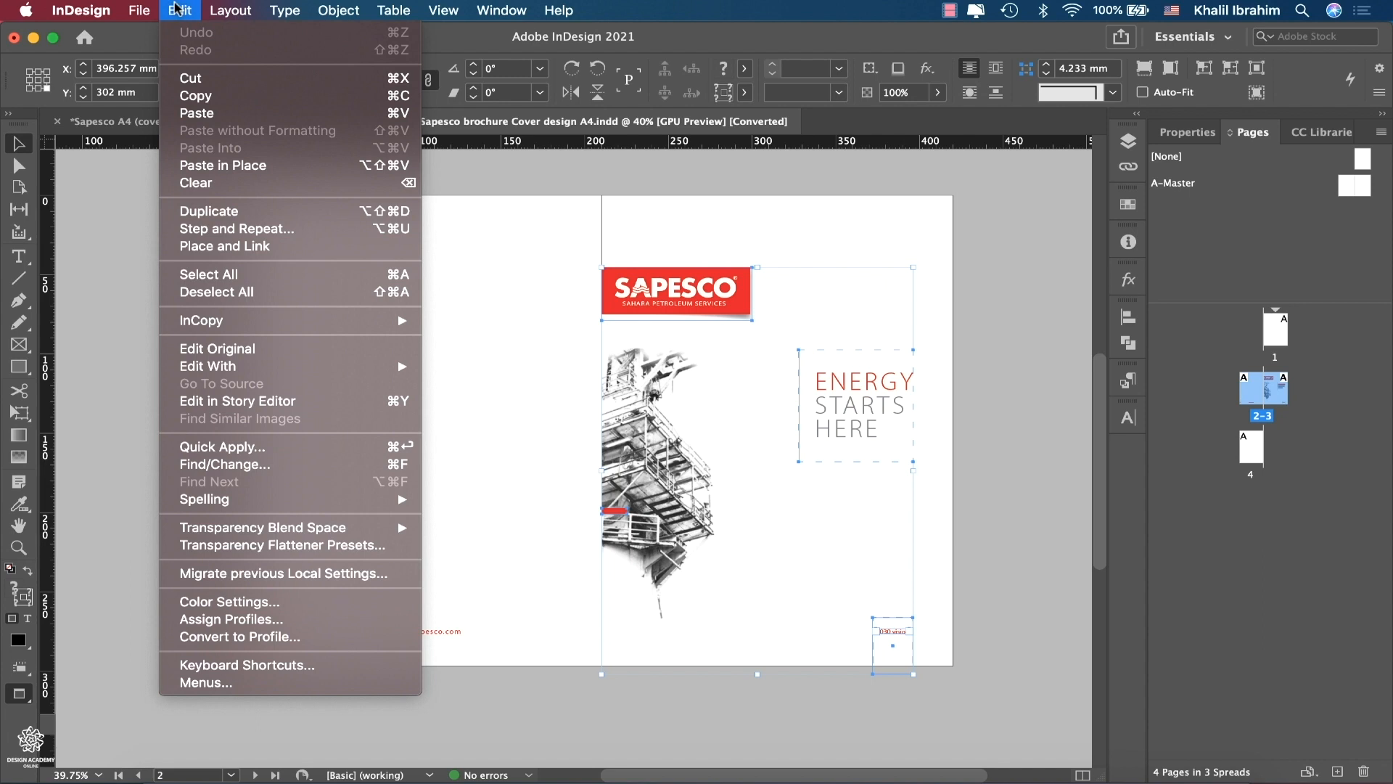
pyautogui.click(193, 96)
pyautogui.click(185, 124)
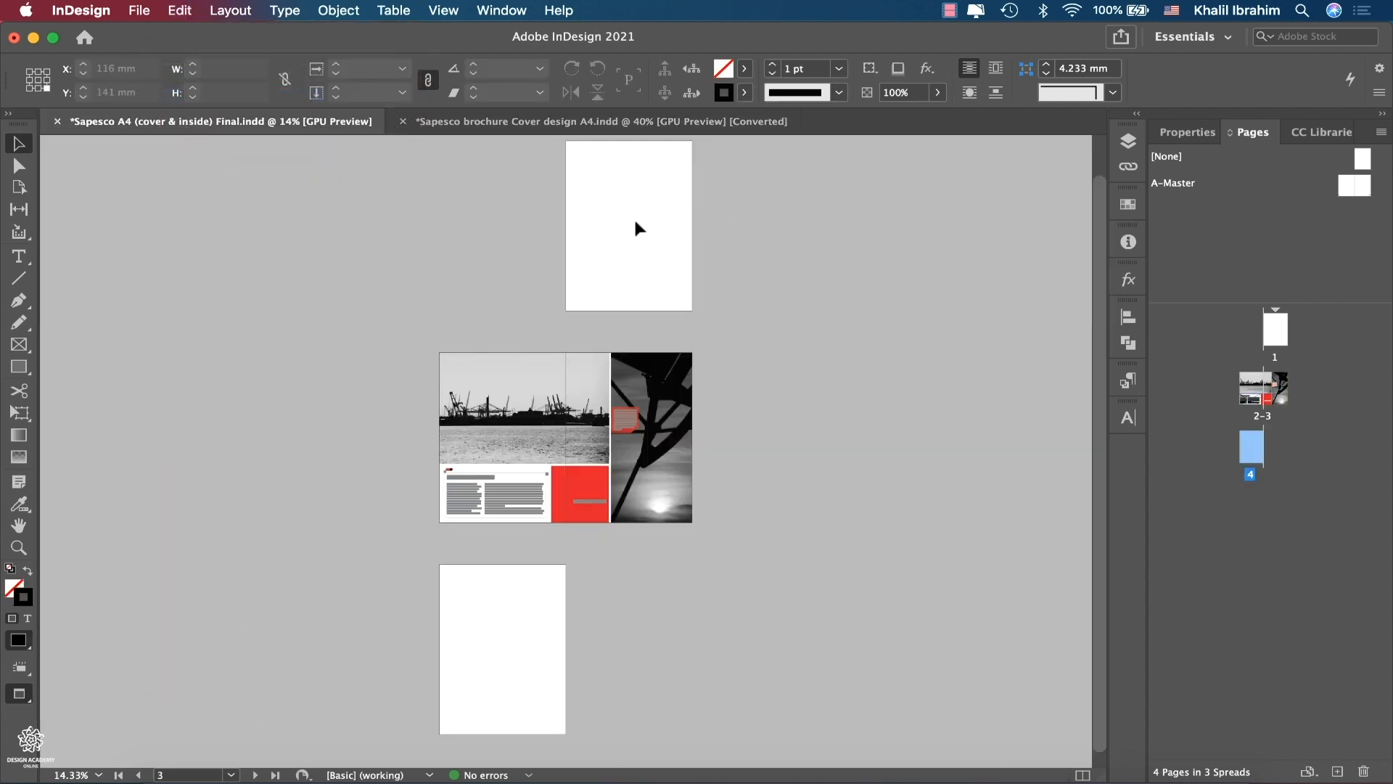
pyautogui.click(635, 224)
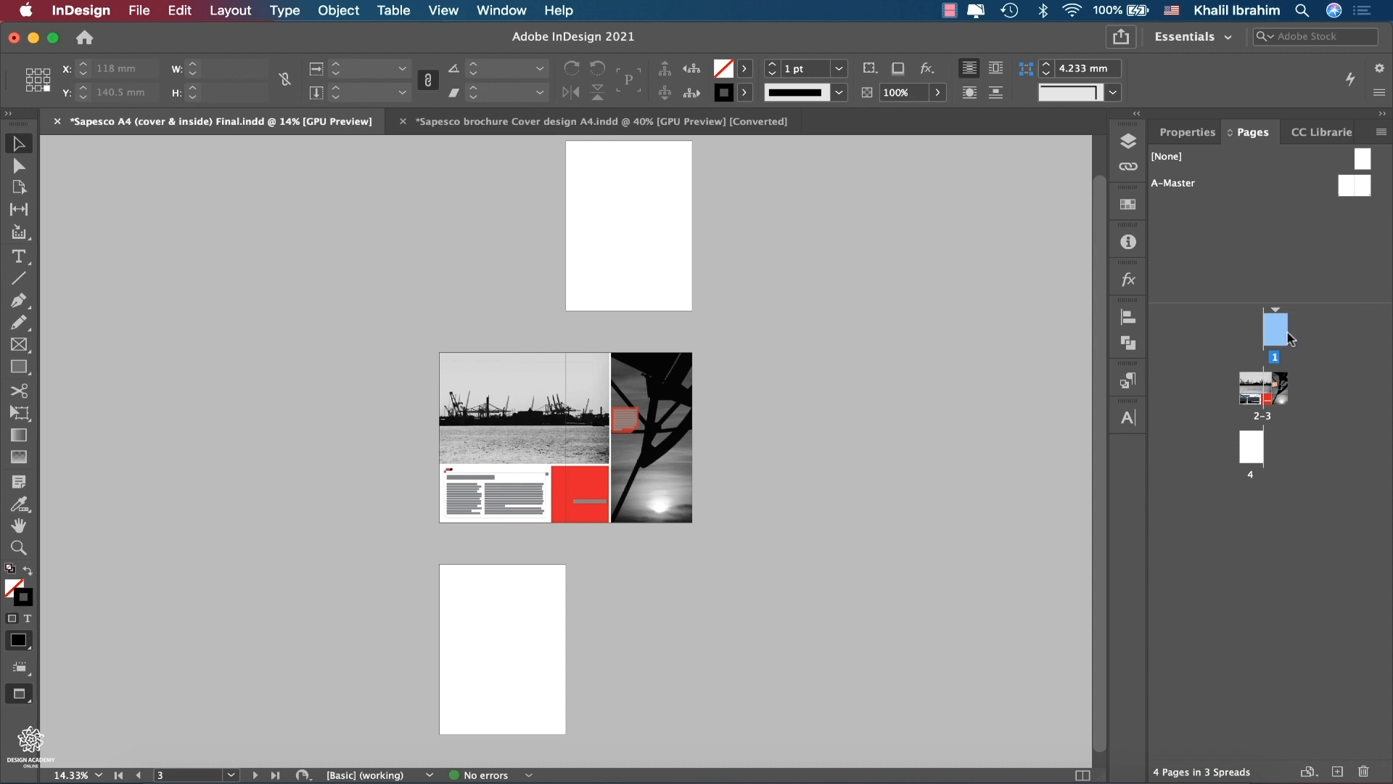
pyautogui.click(180, 11)
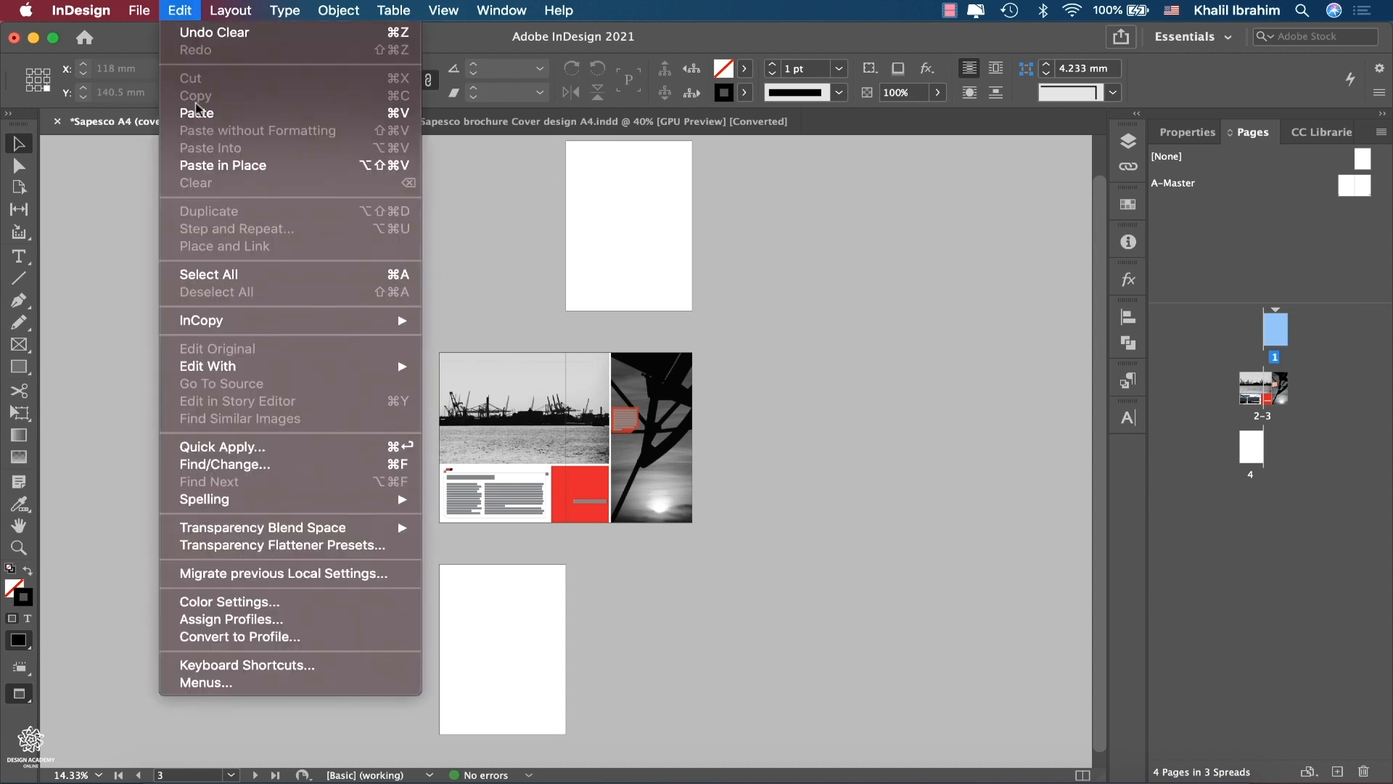
pyautogui.click(303, 171)
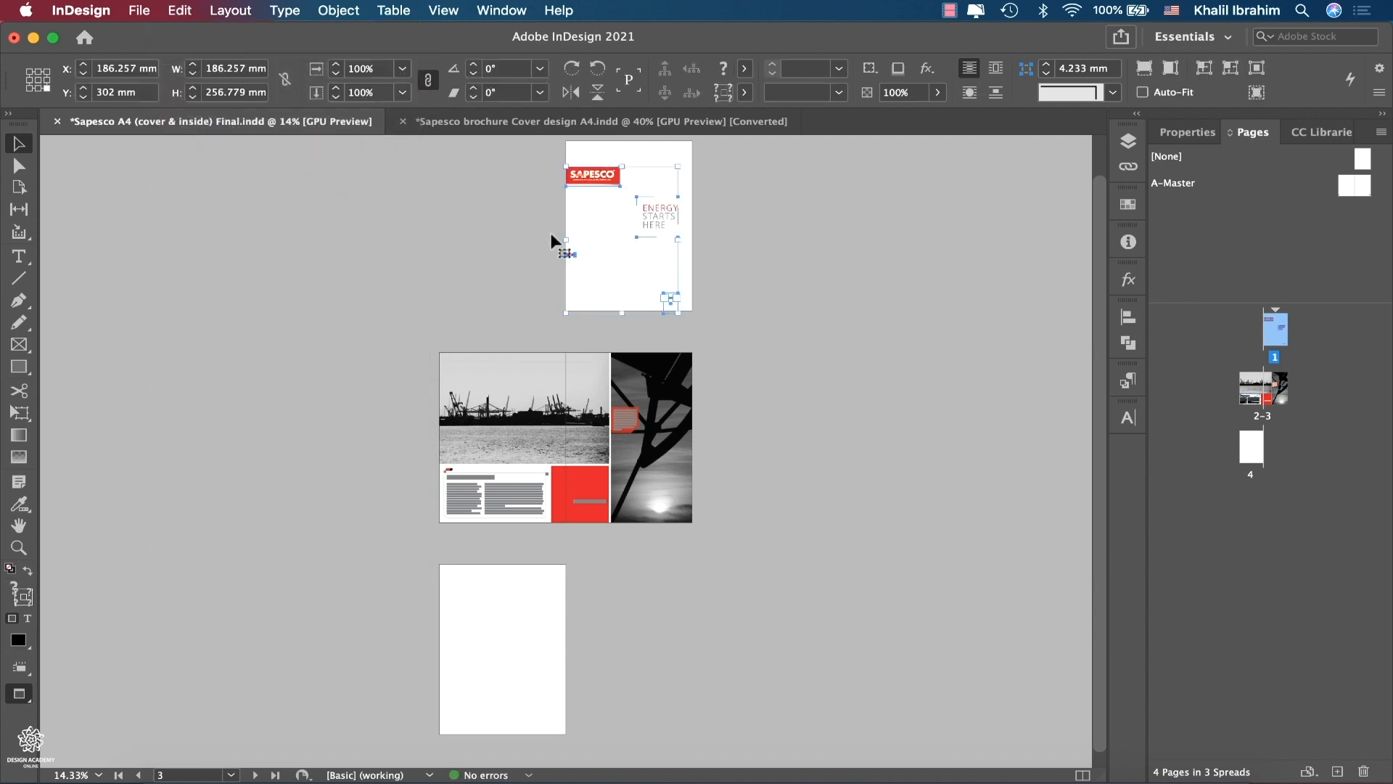
# - Unlock the oil rig .tif image in the cover design document, copy it and paste it in place on page 1 of the final document
pyautogui.click(588, 121)
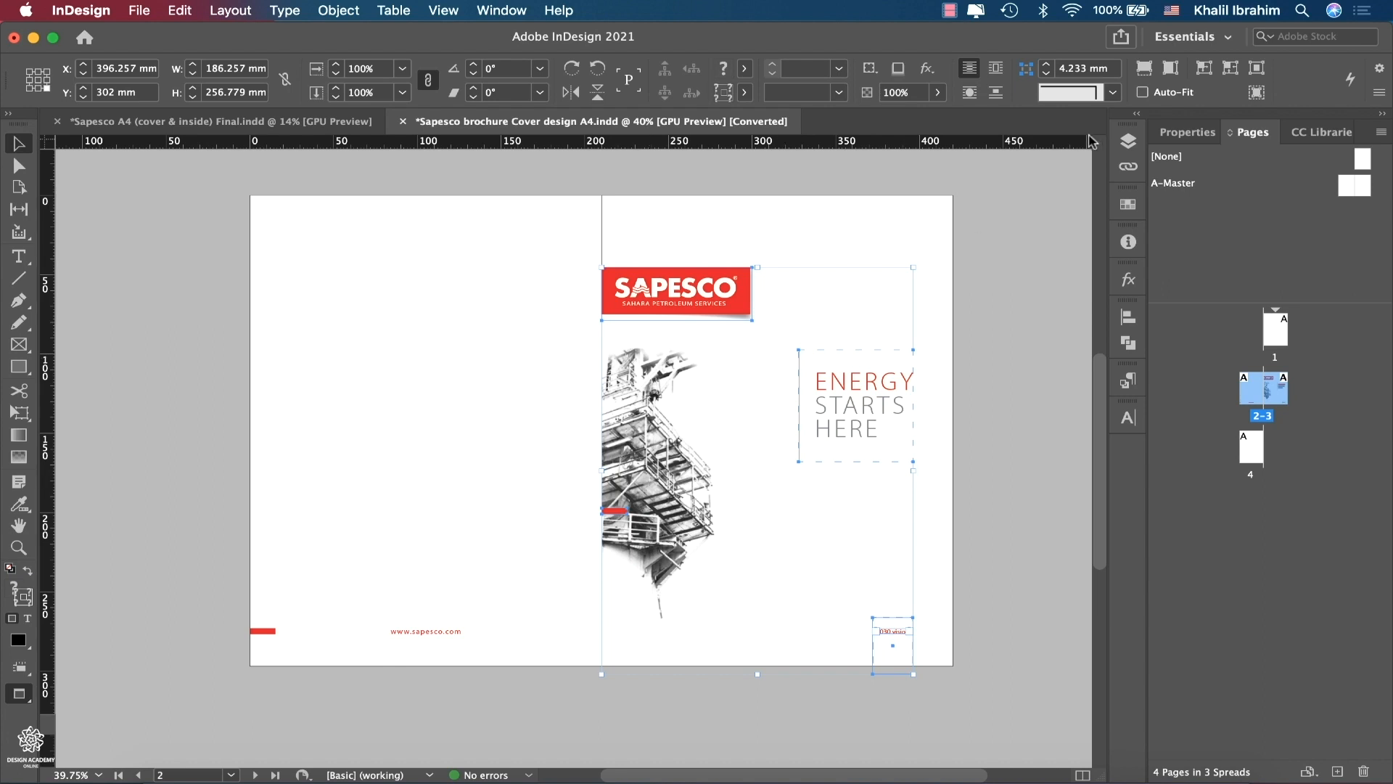
pyautogui.click(1127, 141)
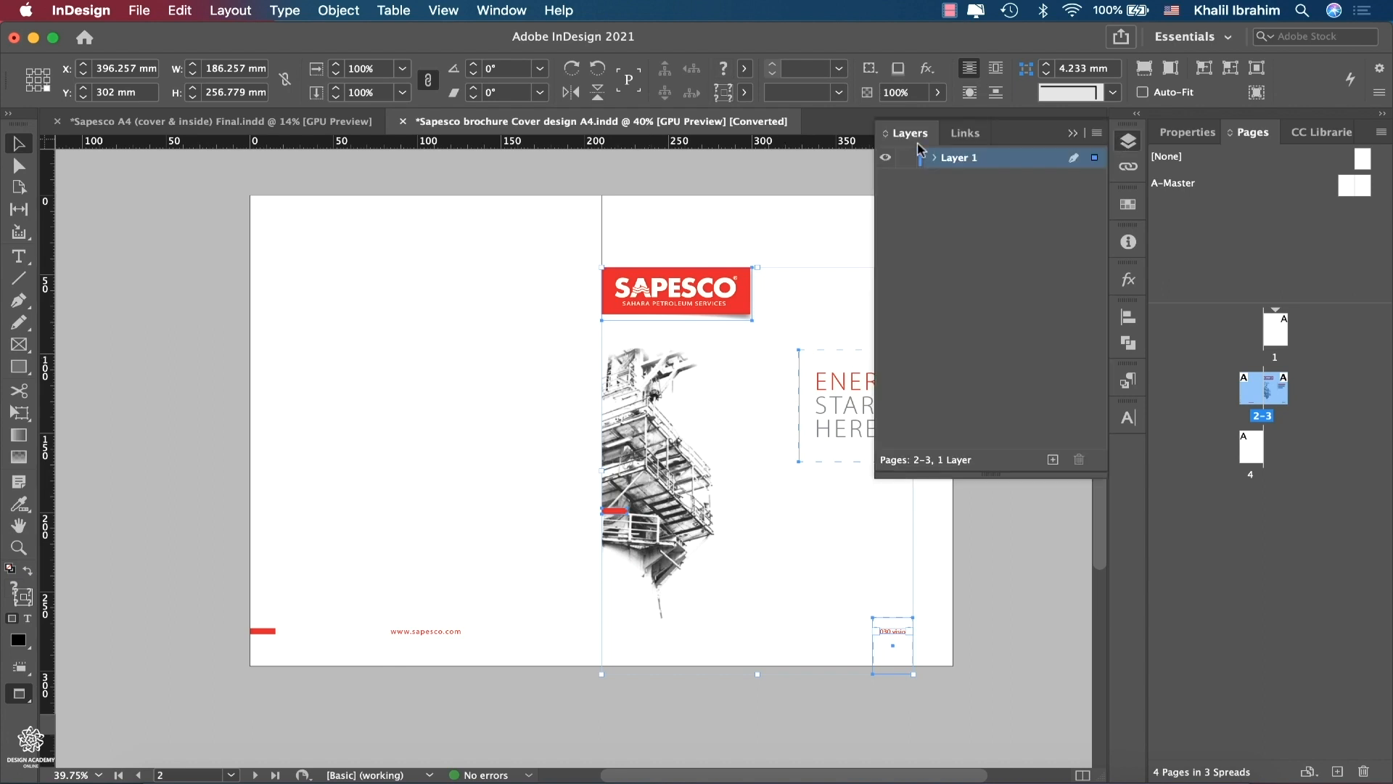
pyautogui.click(933, 158)
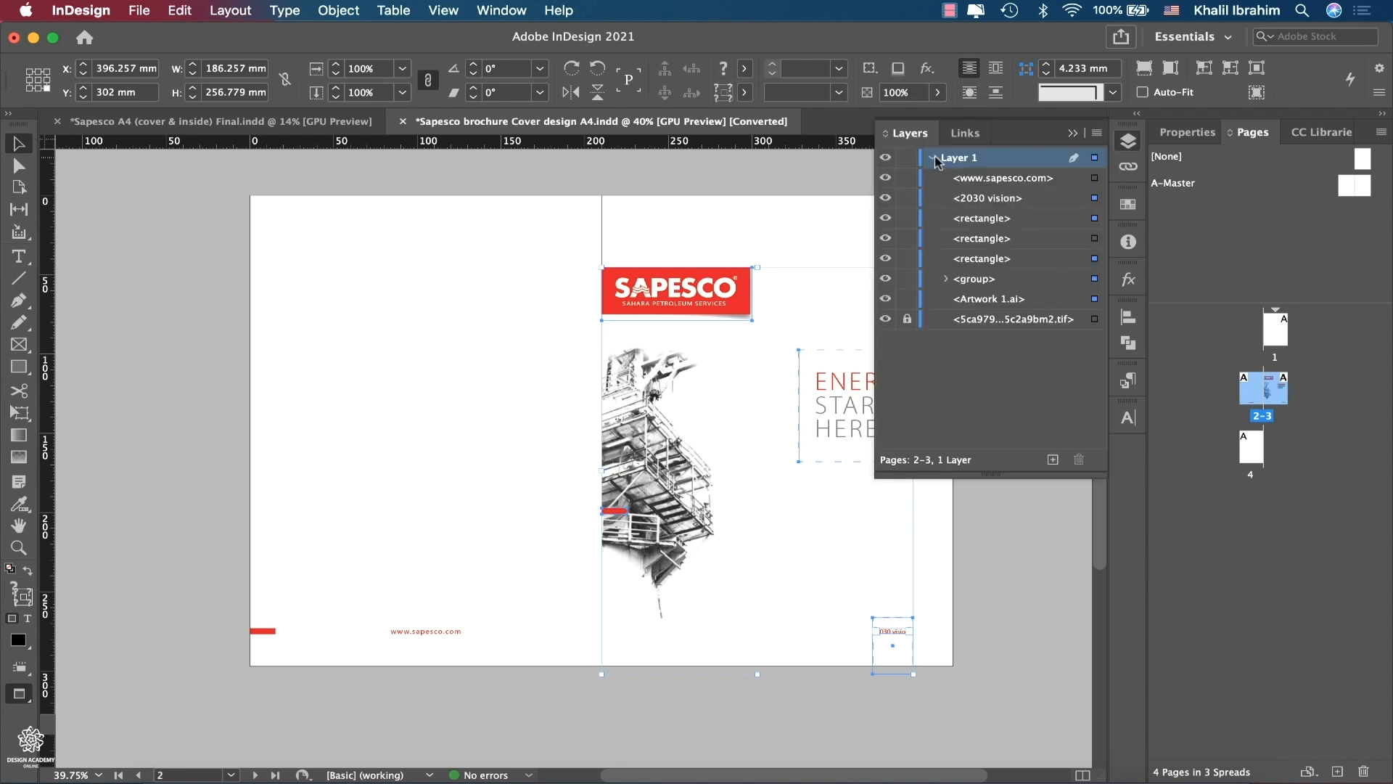
pyautogui.click(907, 319)
pyautogui.click(658, 478)
pyautogui.press('super+c')
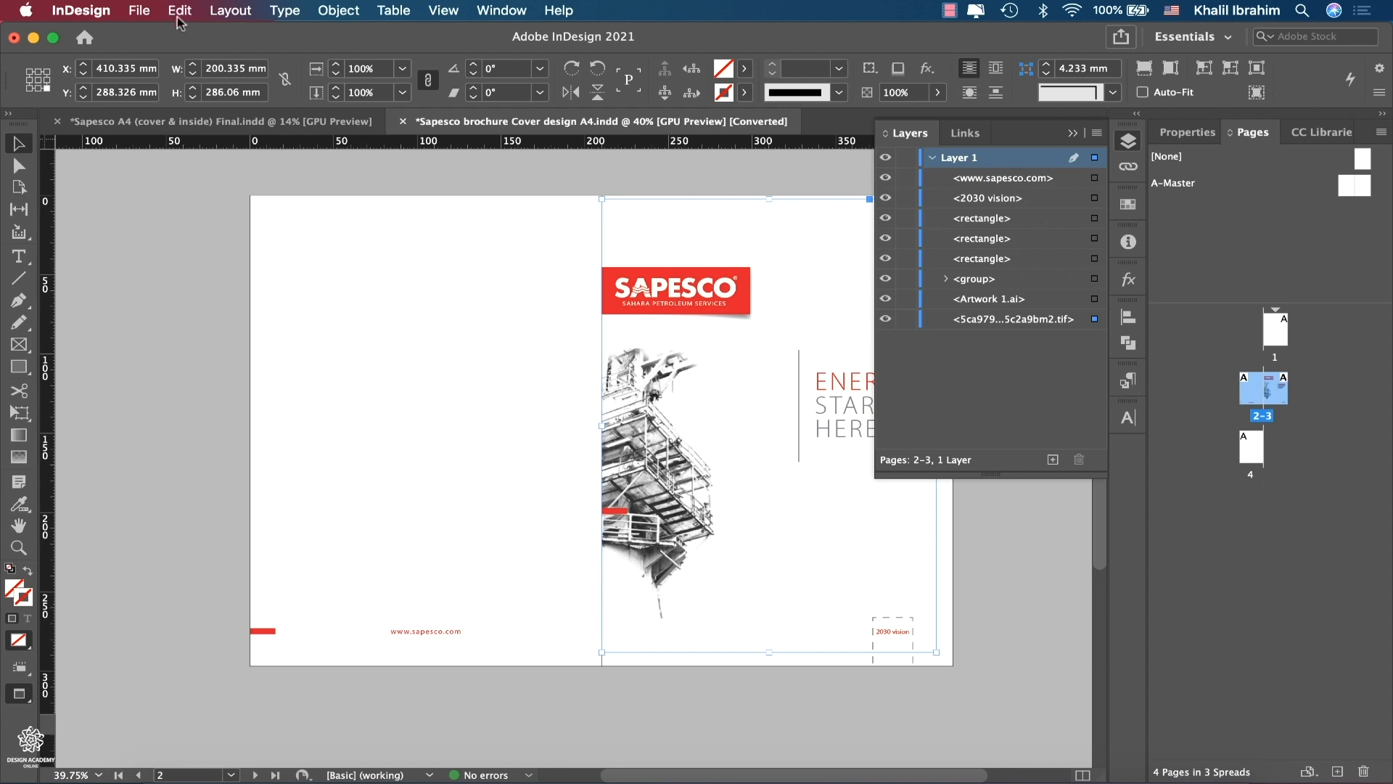
pyautogui.click(240, 123)
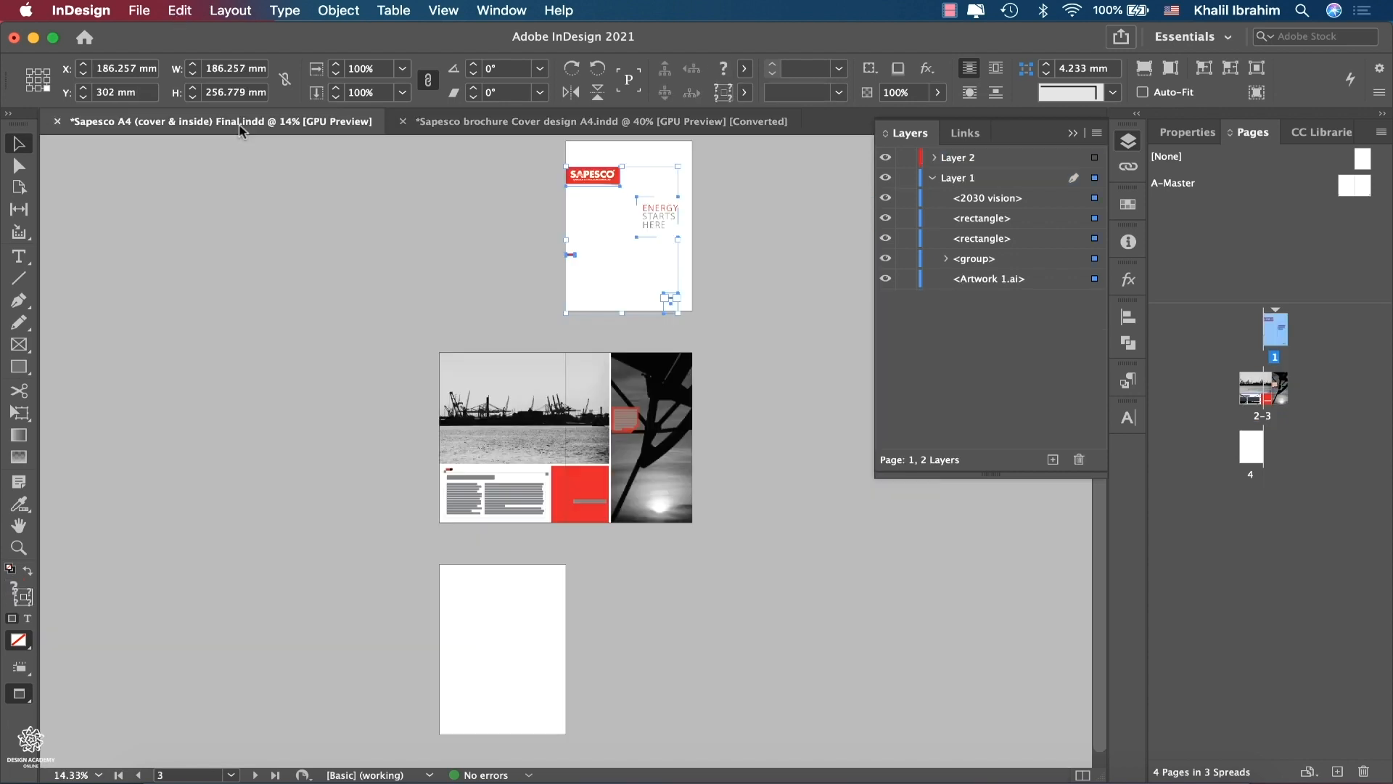
pyautogui.click(180, 9)
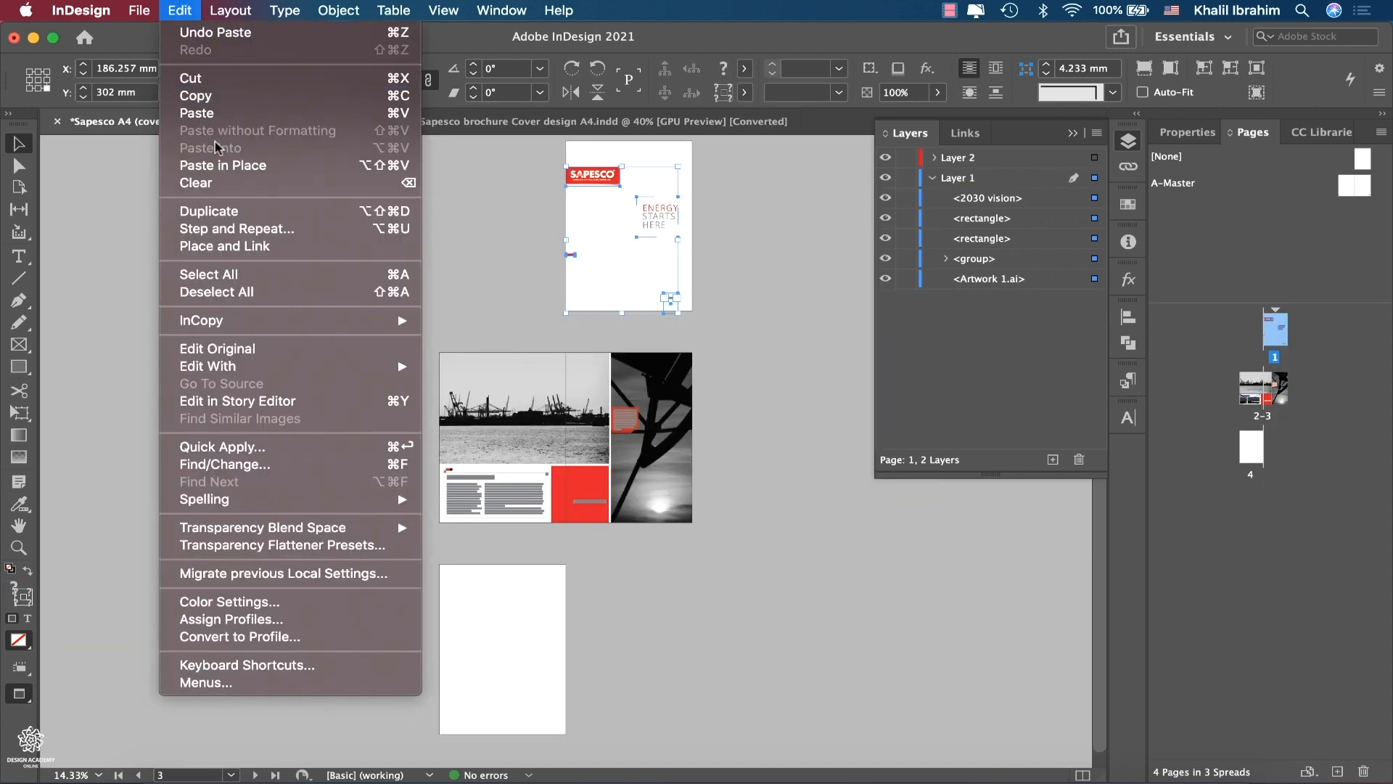
pyautogui.click(221, 165)
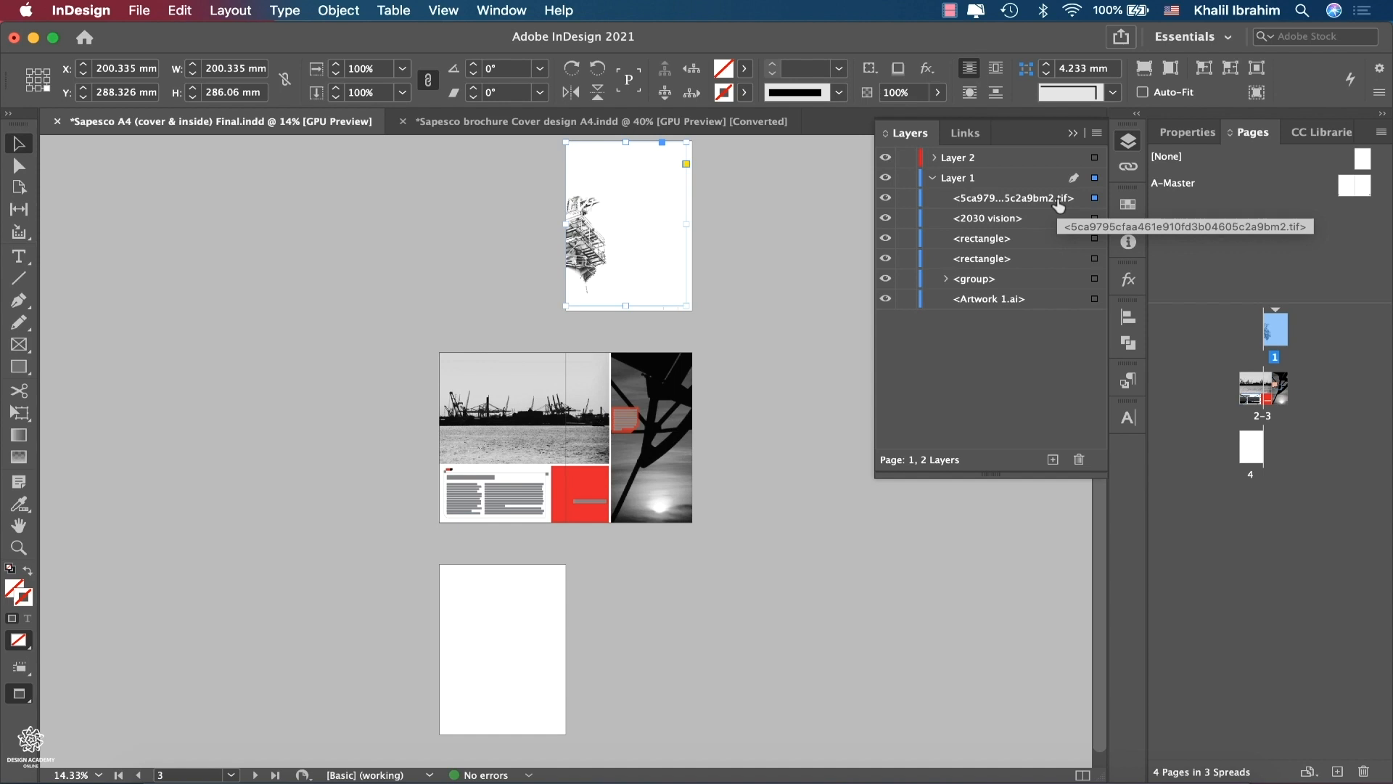
# - Move the oil rig .tif image to the bottom of Layer 1's stacking order, beneath the other cover objects
pyautogui.click(884, 199)
pyautogui.click(885, 199)
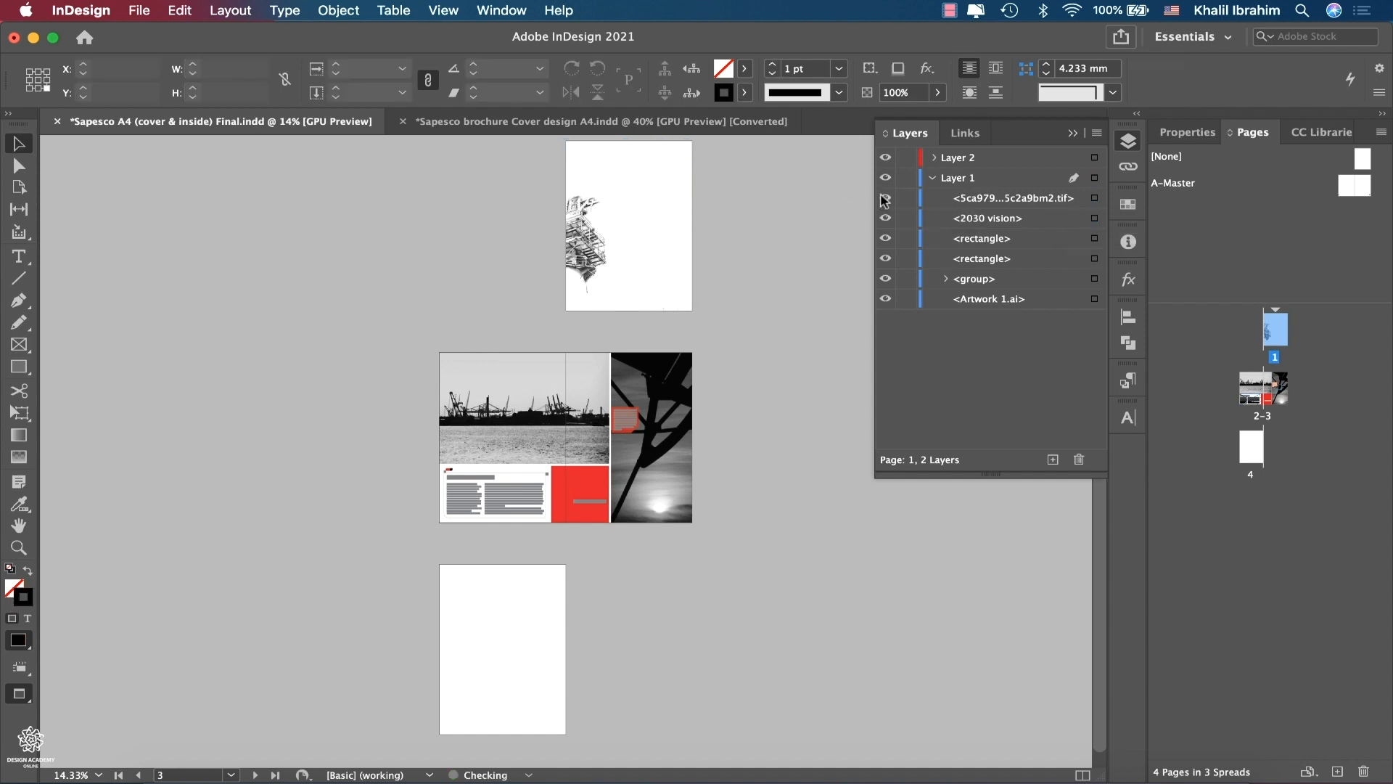
pyautogui.click(1011, 199)
pyautogui.moveTo(1022, 317); pyautogui.dragTo(1022, 310)
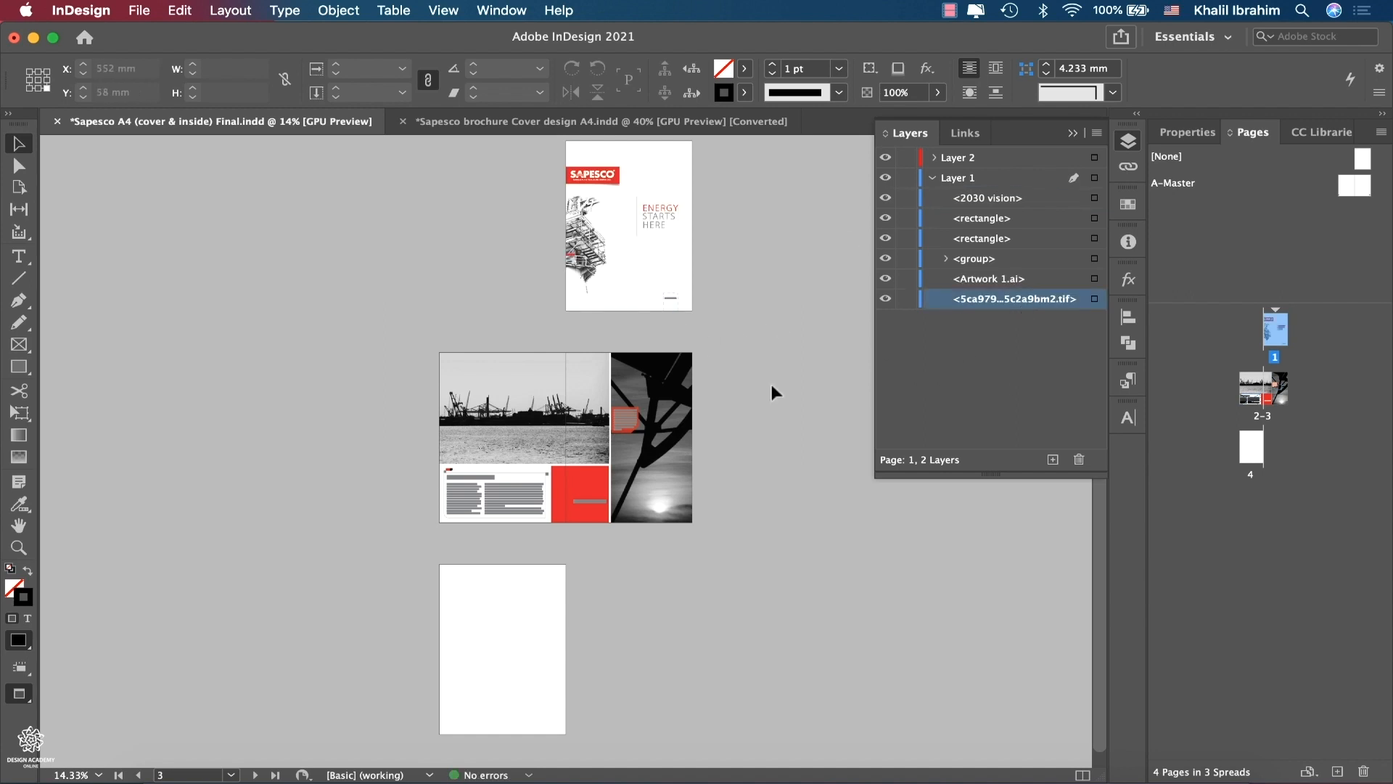
pyautogui.click(641, 121)
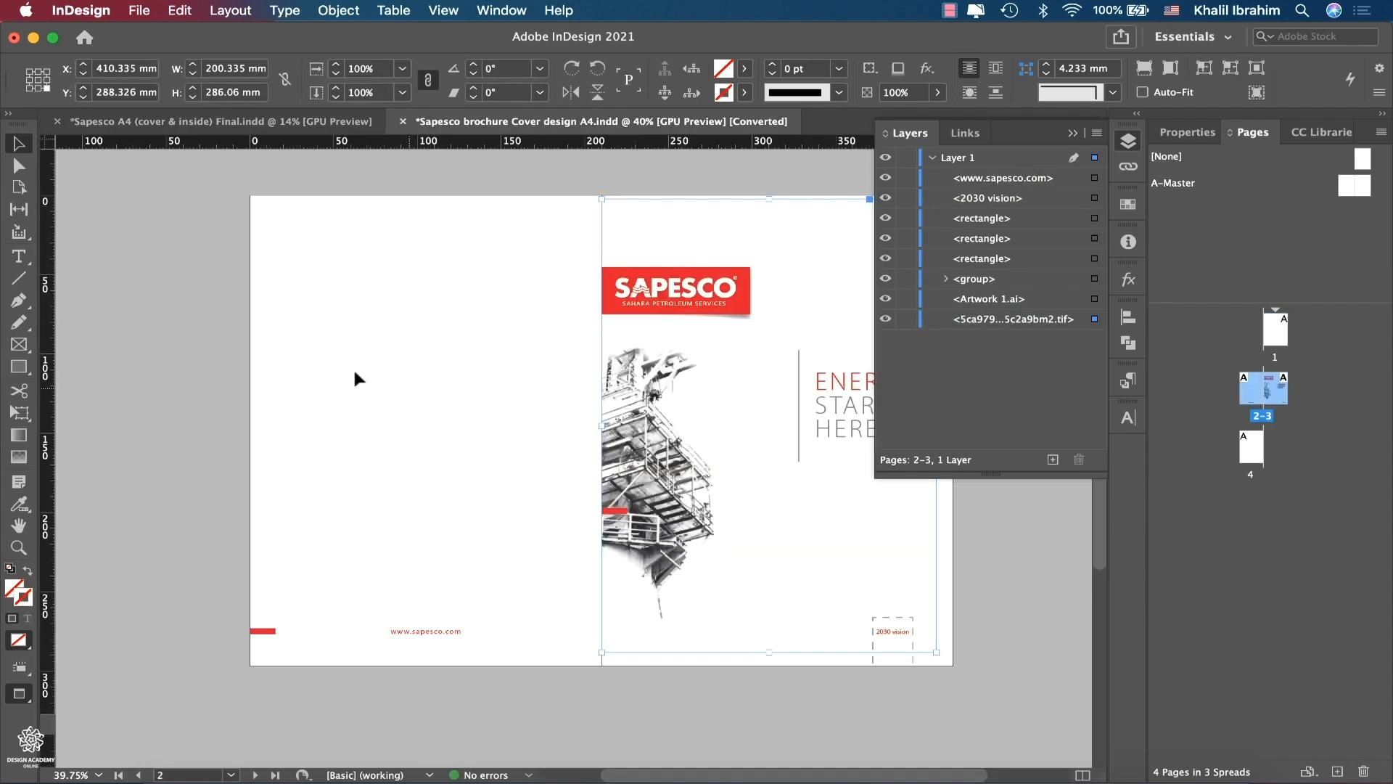
pyautogui.moveTo(210, 195); pyautogui.dragTo(554, 761)
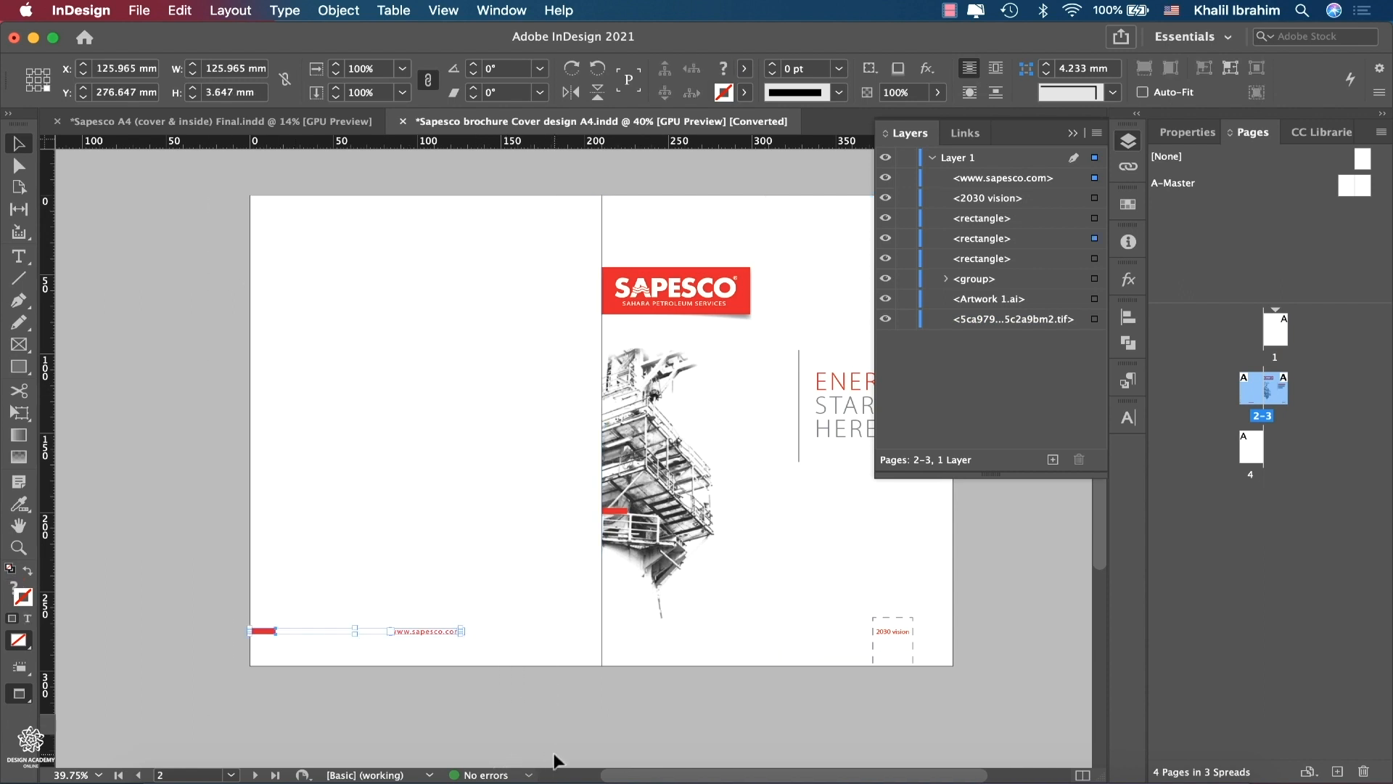
pyautogui.hotkey('ctrl', 'c')
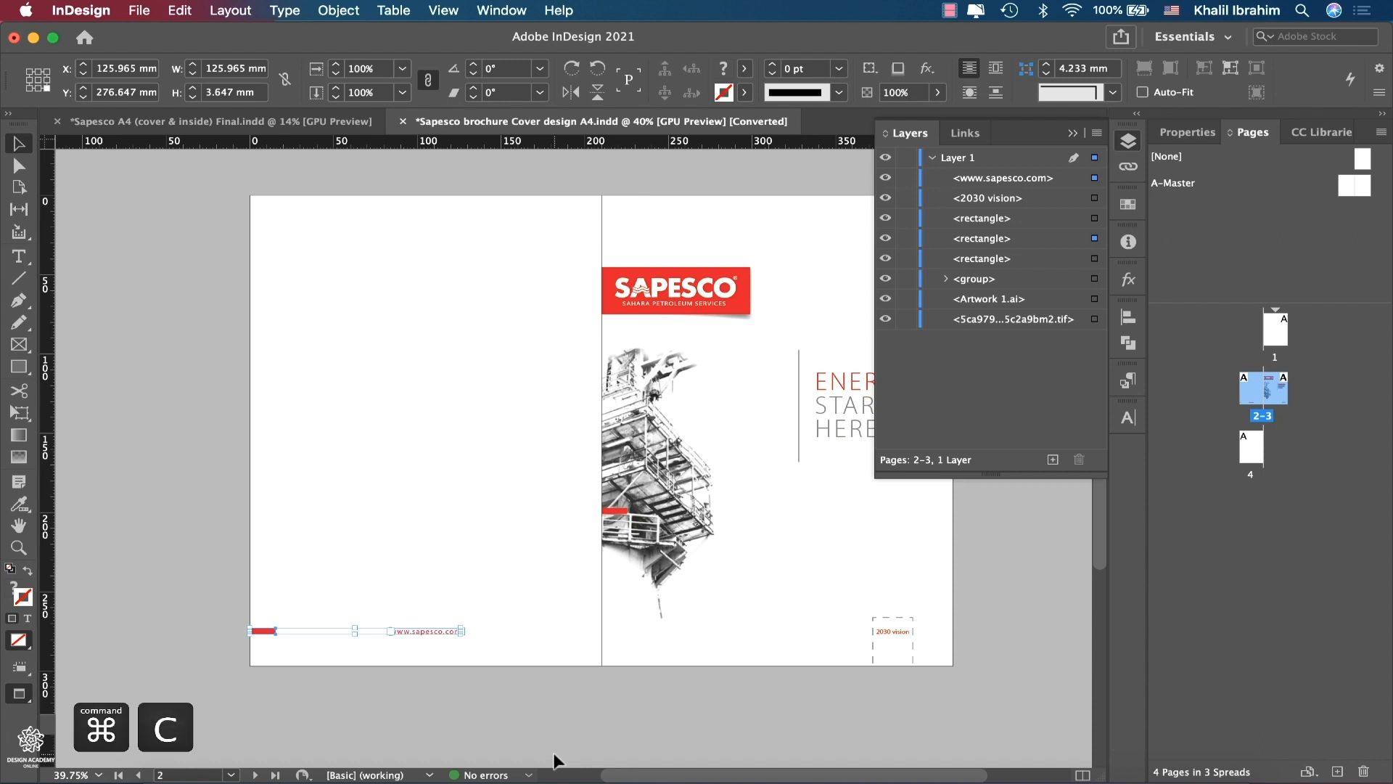
pyautogui.click(333, 121)
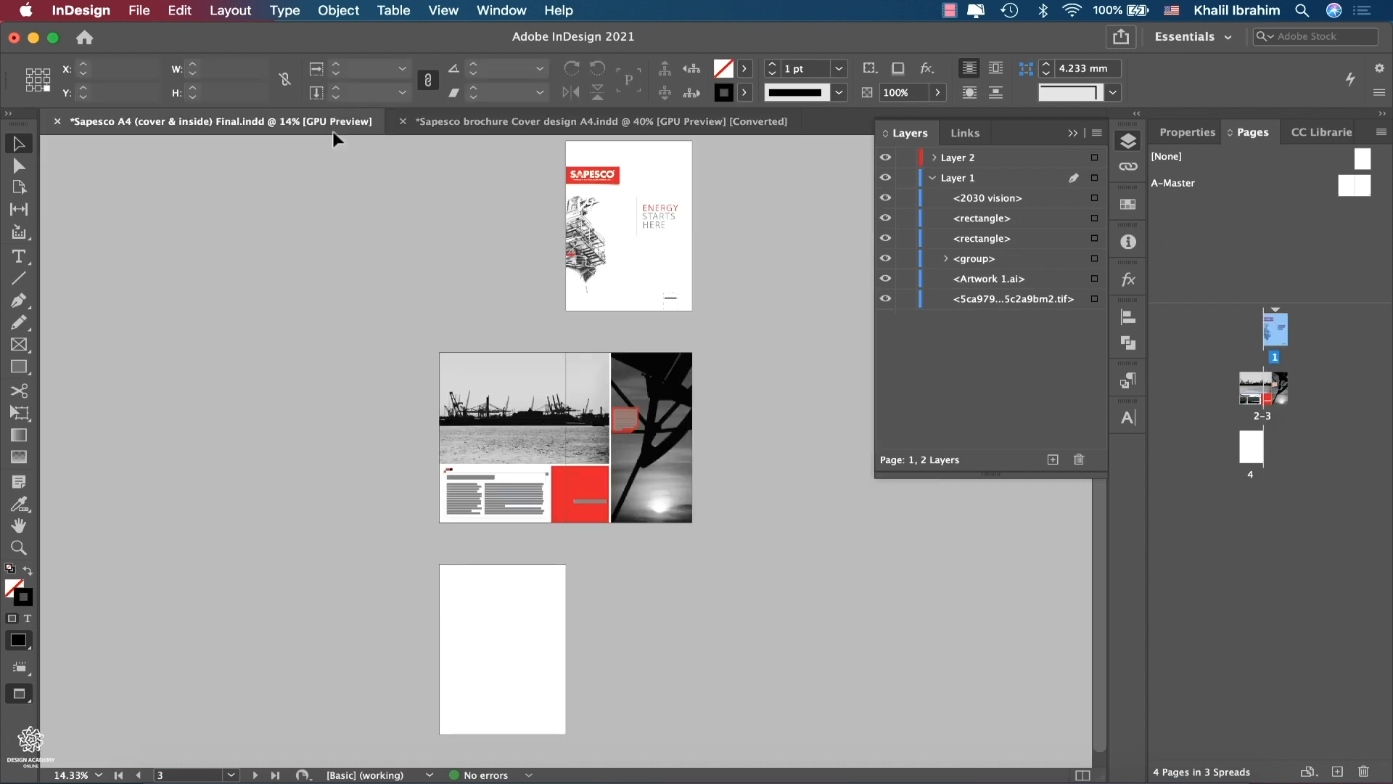
pyautogui.click(537, 657)
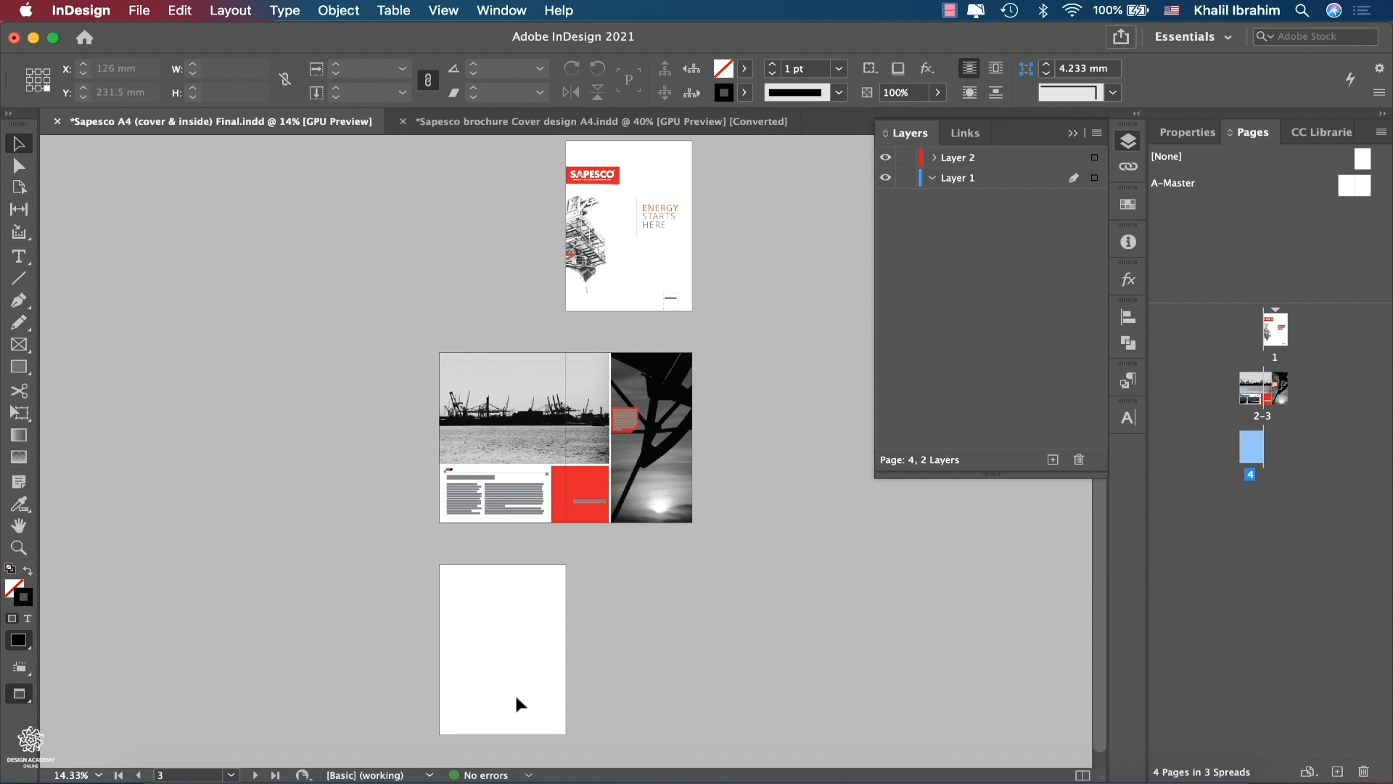
pyautogui.click(182, 10)
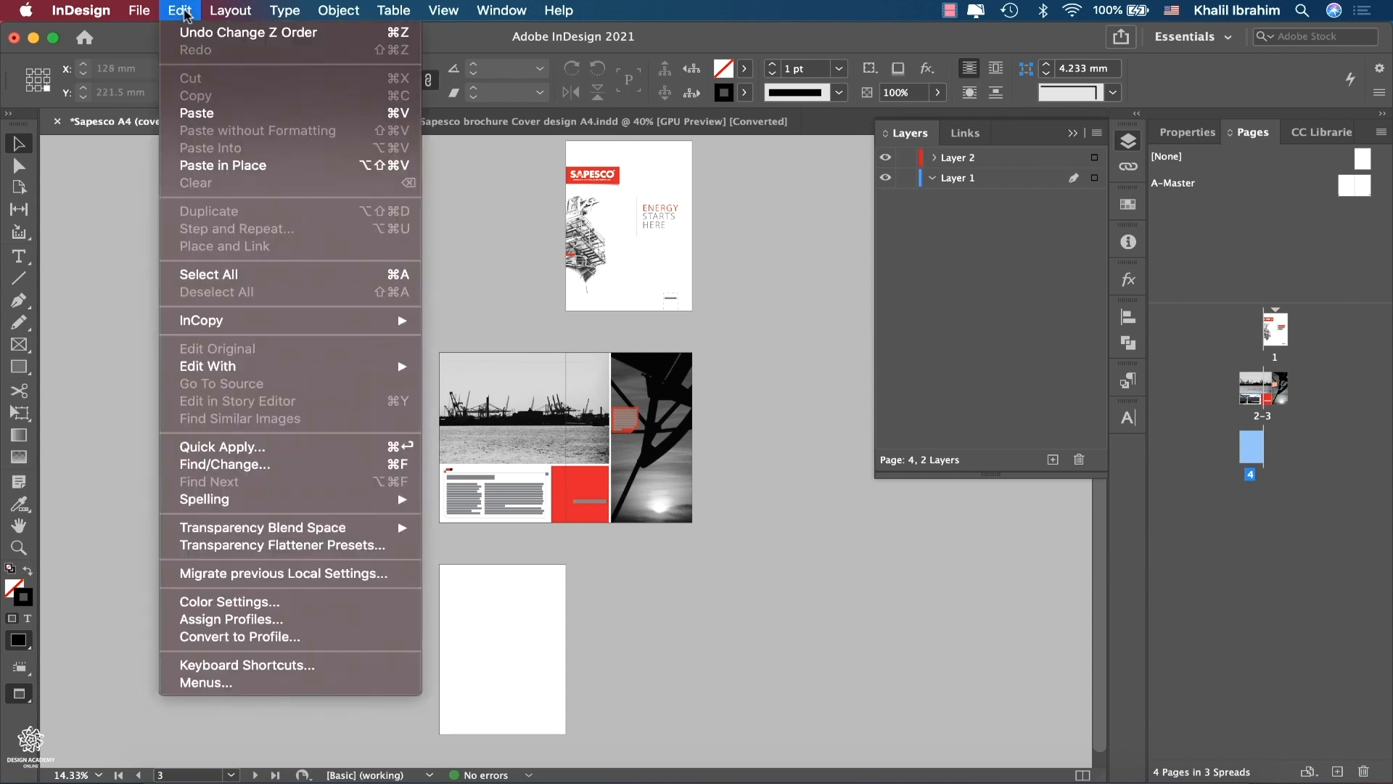
pyautogui.click(249, 165)
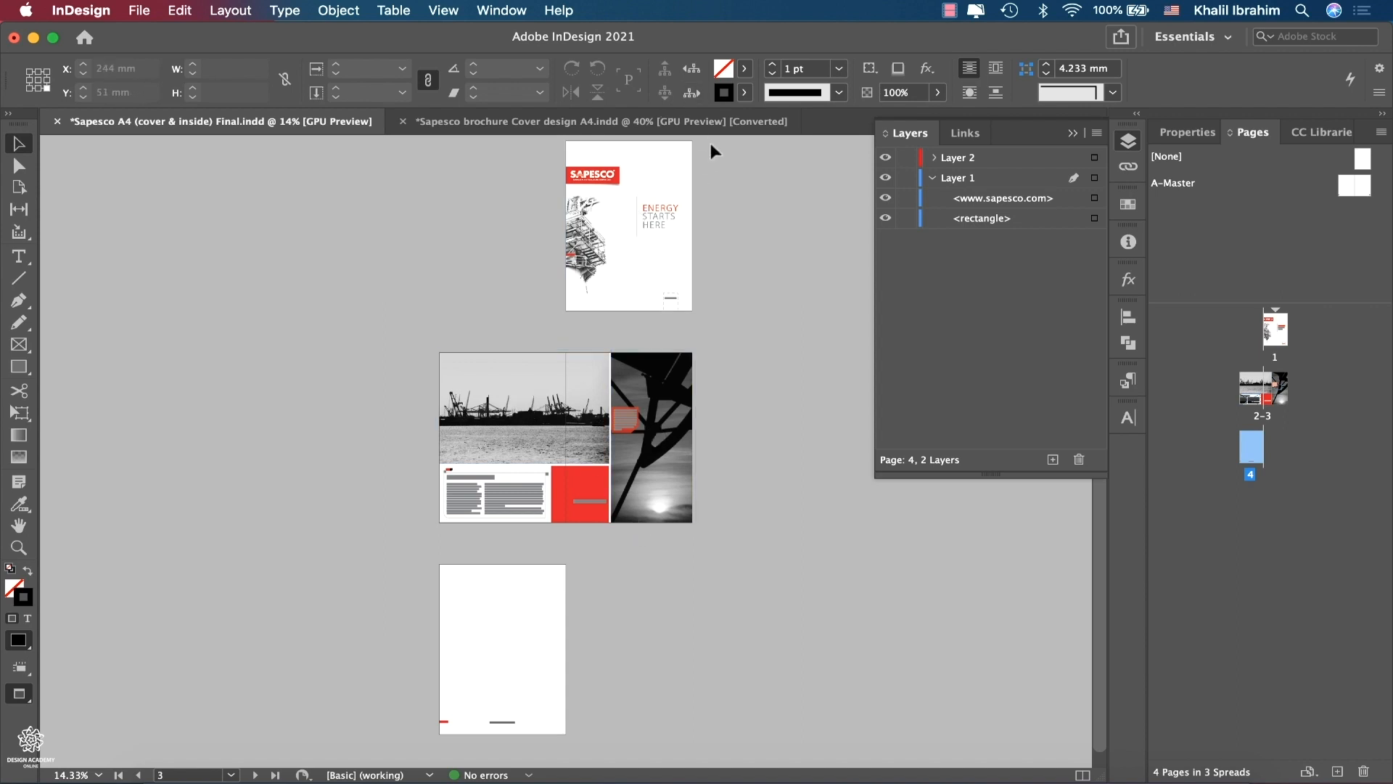
# - Delete all the pasted cover artwork from page 1
pyautogui.moveTo(712, 140); pyautogui.dragTo(538, 312)
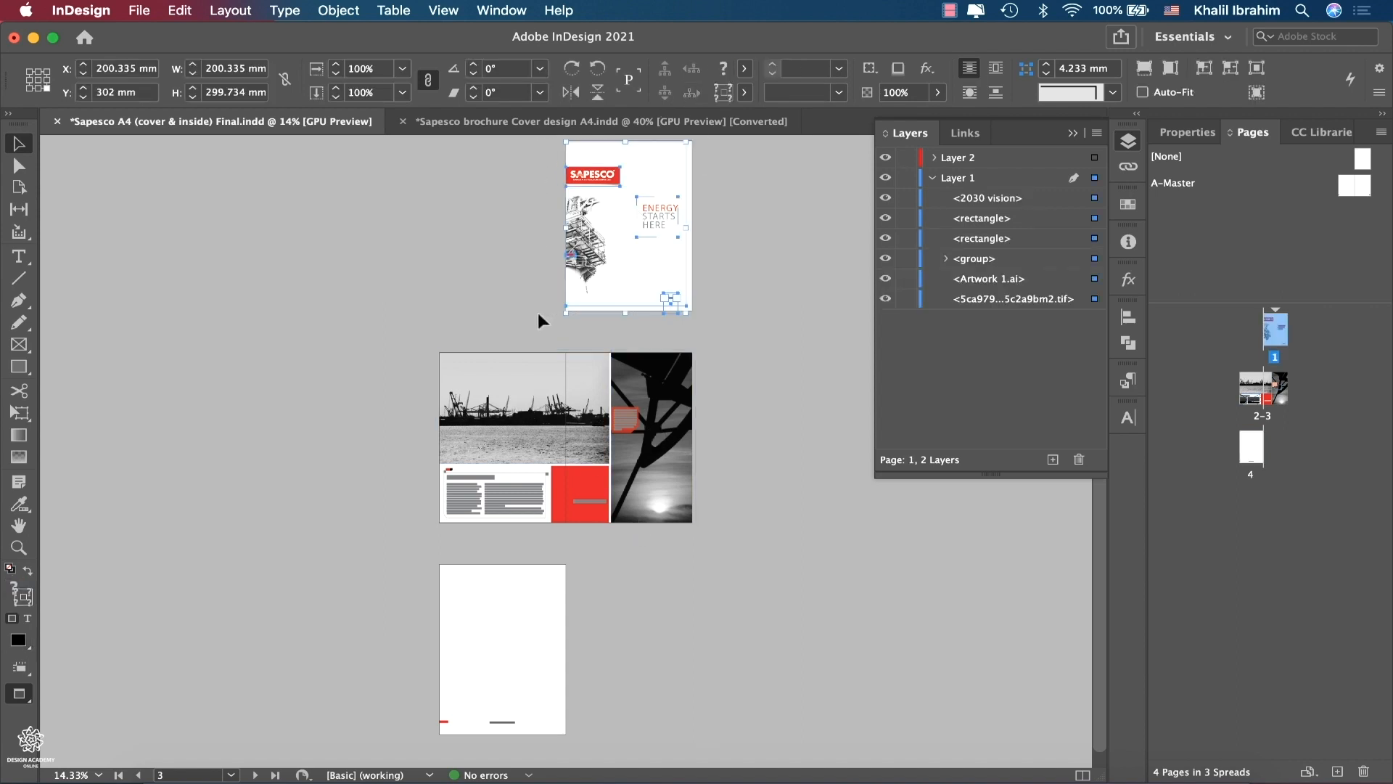
pyautogui.press('Delete')
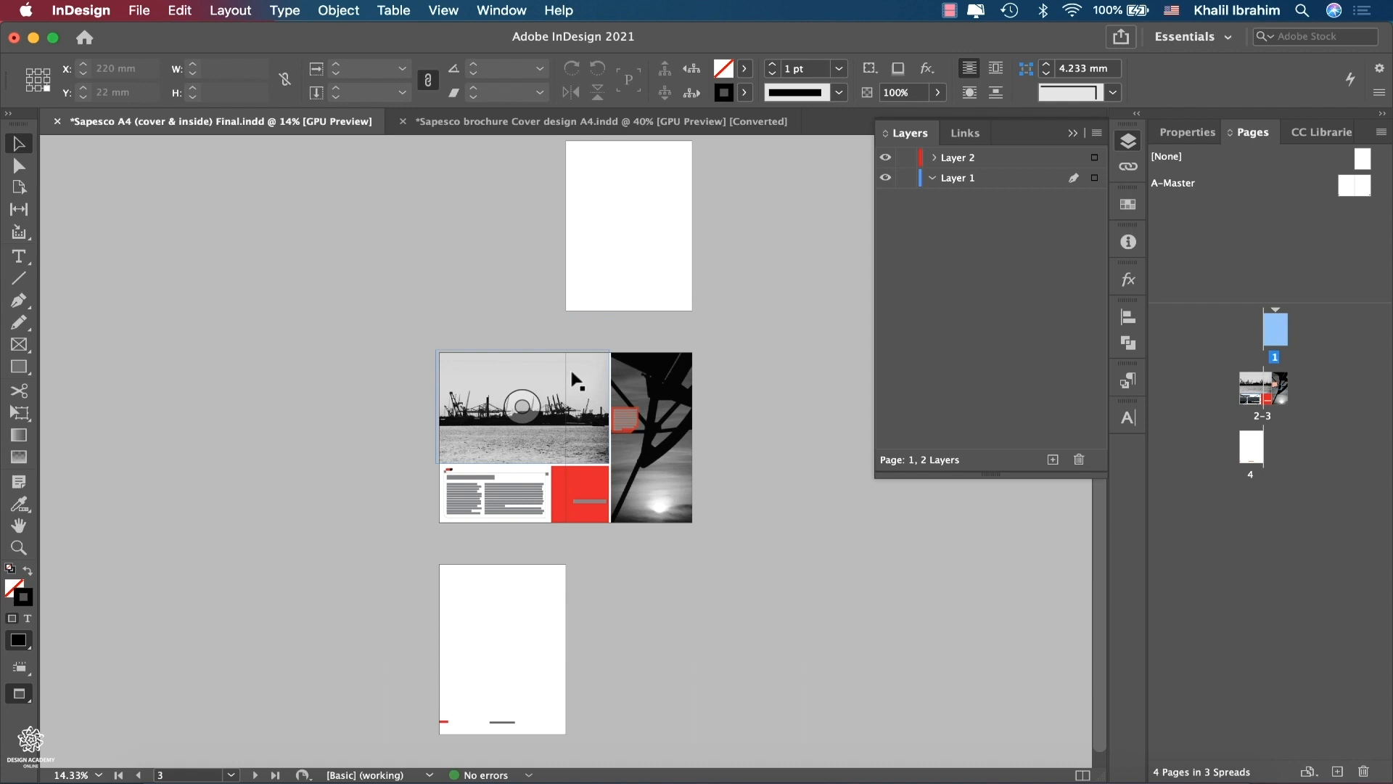
# - Copy all the objects of the 2-3 spread and paste them in place on page 1
pyautogui.scroll(1, 573, 376)
pyautogui.scroll(5, 578, 380)
pyautogui.hscroll(3, 572, 372)
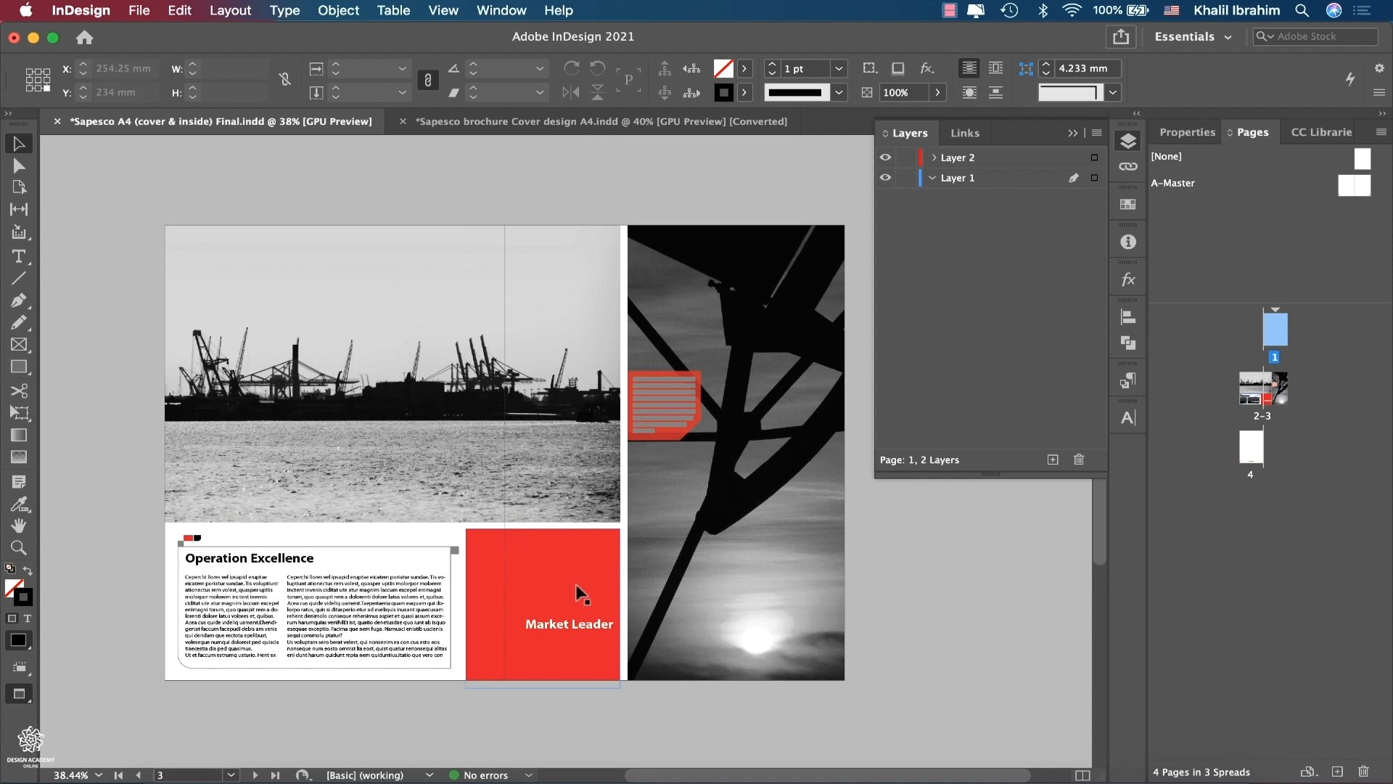
pyautogui.scroll(1, 576, 583)
pyautogui.click(769, 186)
pyautogui.moveTo(781, 187); pyautogui.dragTo(166, 720)
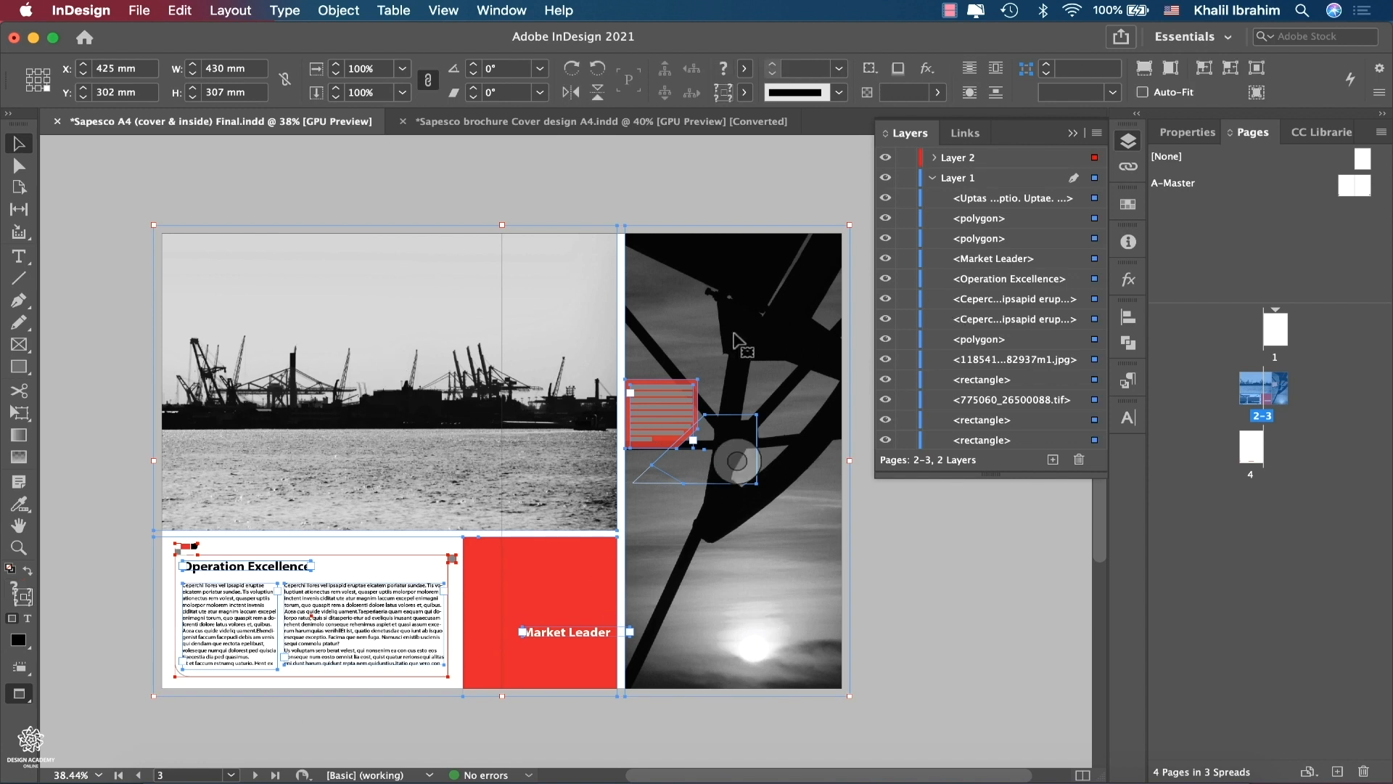
pyautogui.press('cmd+c')
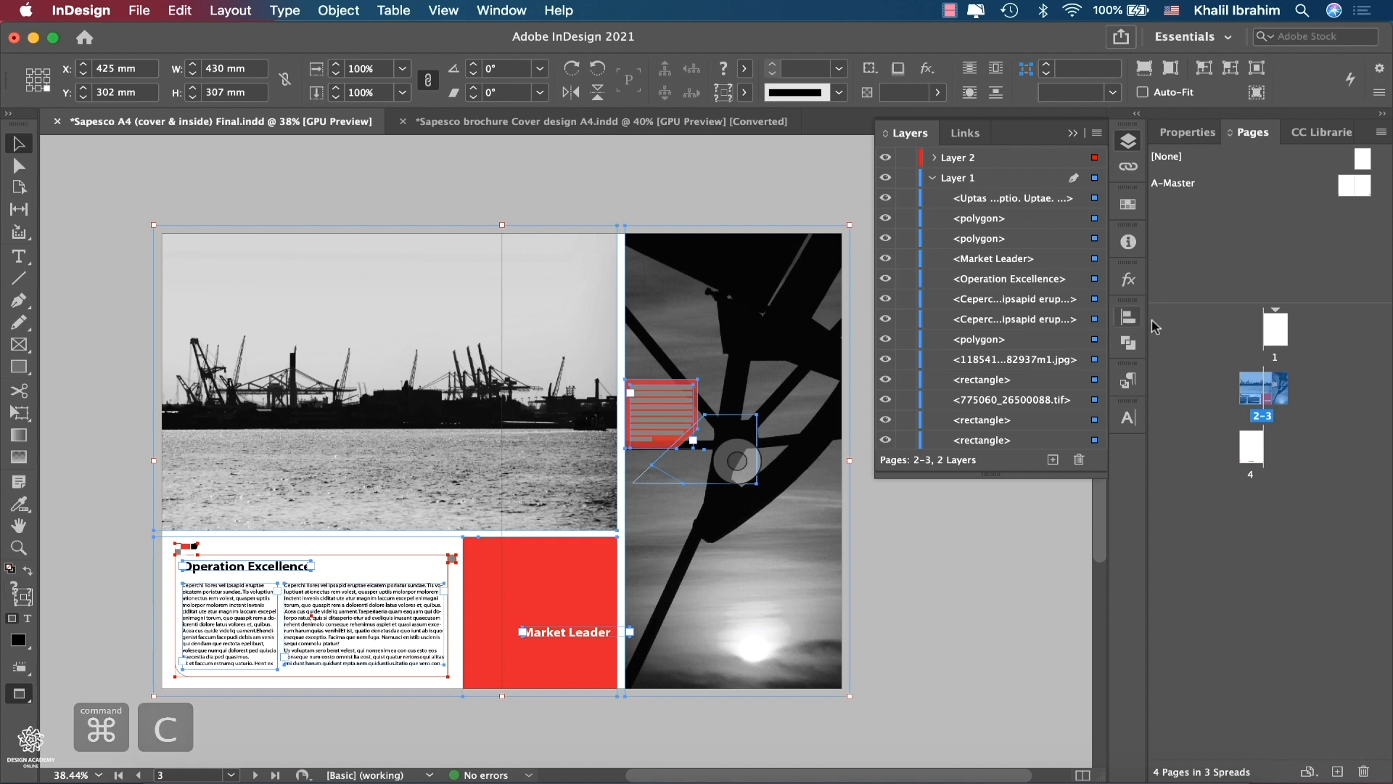
pyautogui.doubleClick(1276, 328)
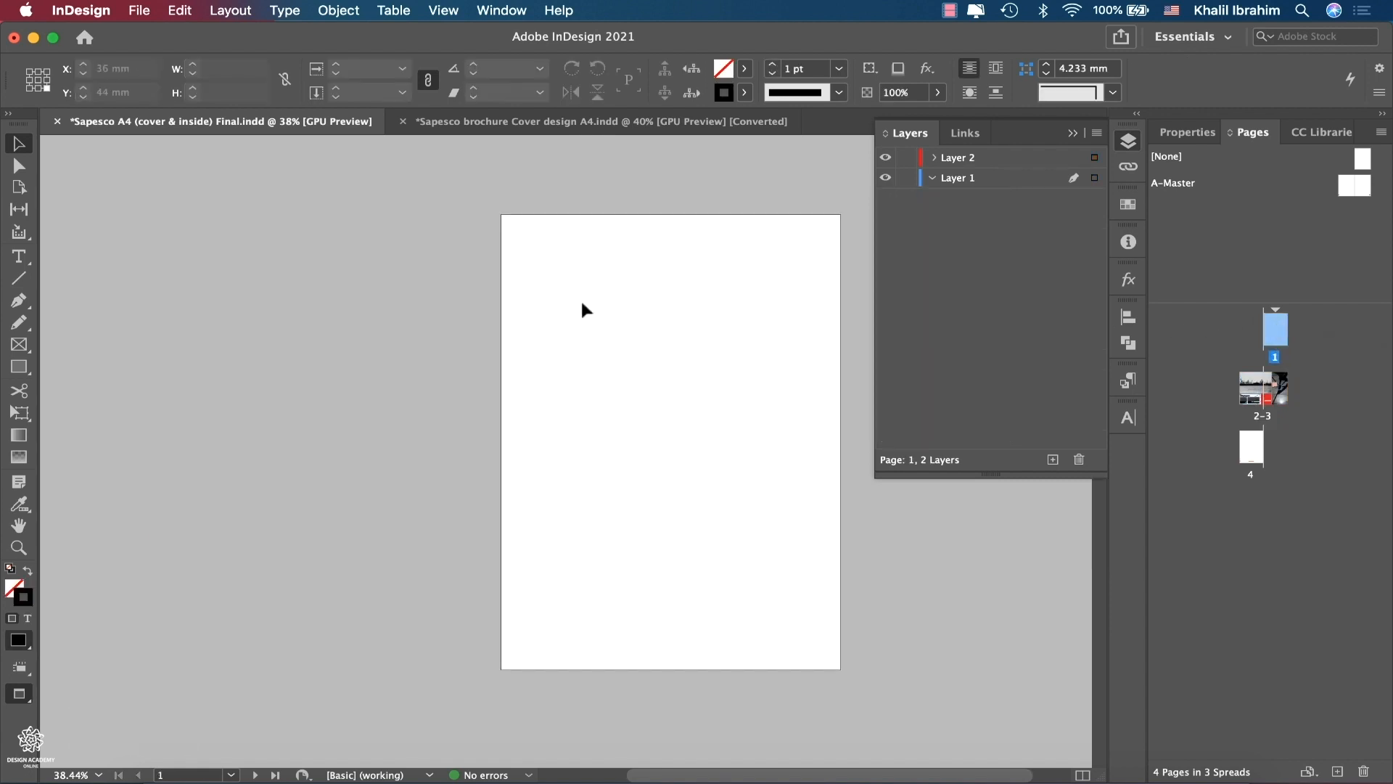
pyautogui.click(180, 11)
pyautogui.click(220, 169)
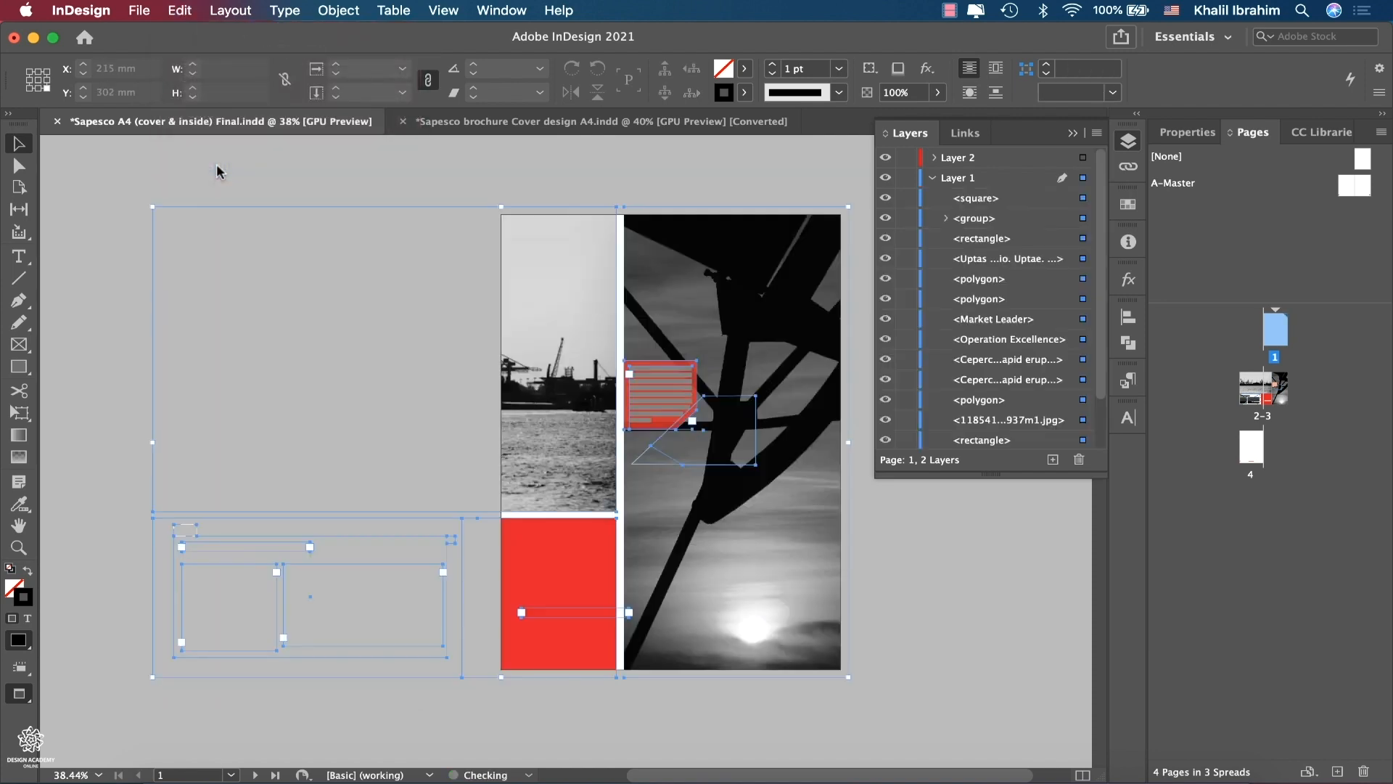
# - Paste the copied spread artwork in place on page 4
pyautogui.doubleClick(1250, 454)
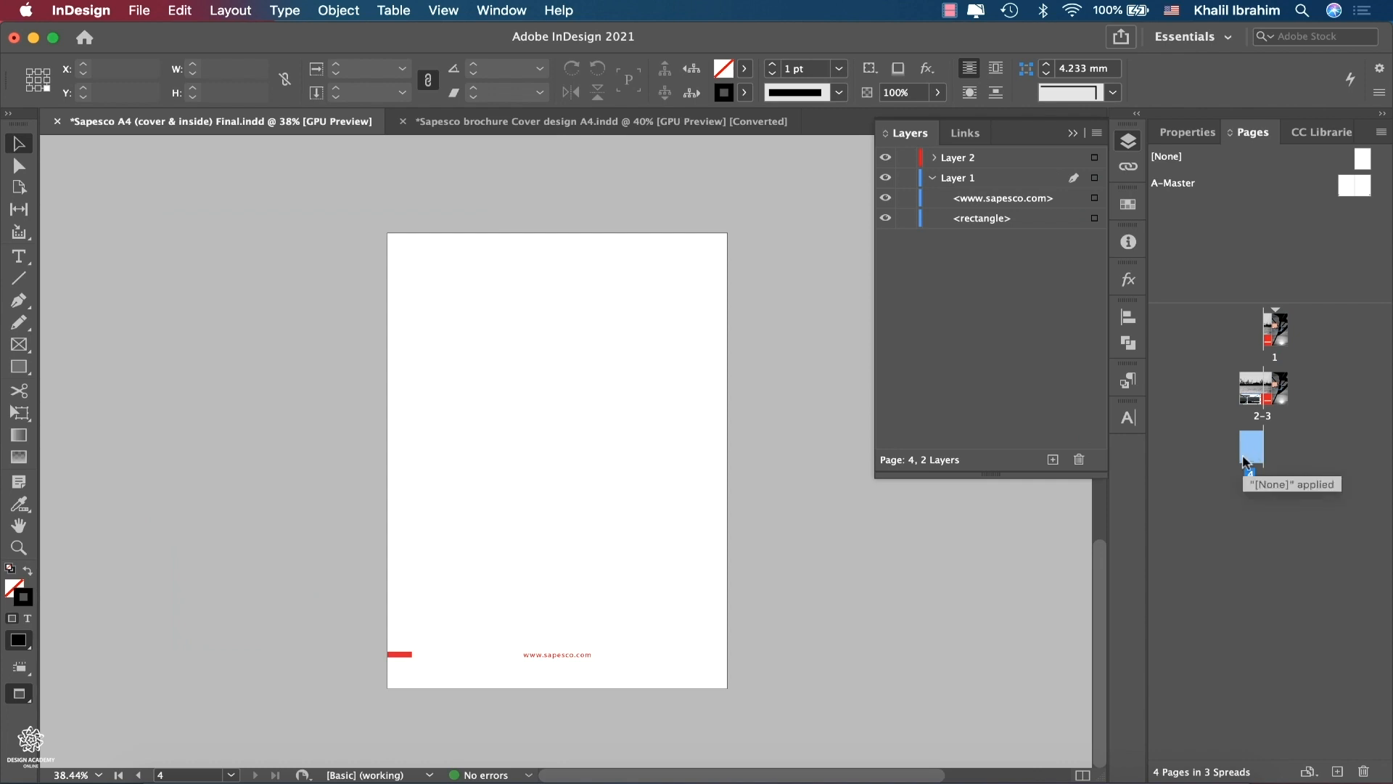
pyautogui.click(179, 12)
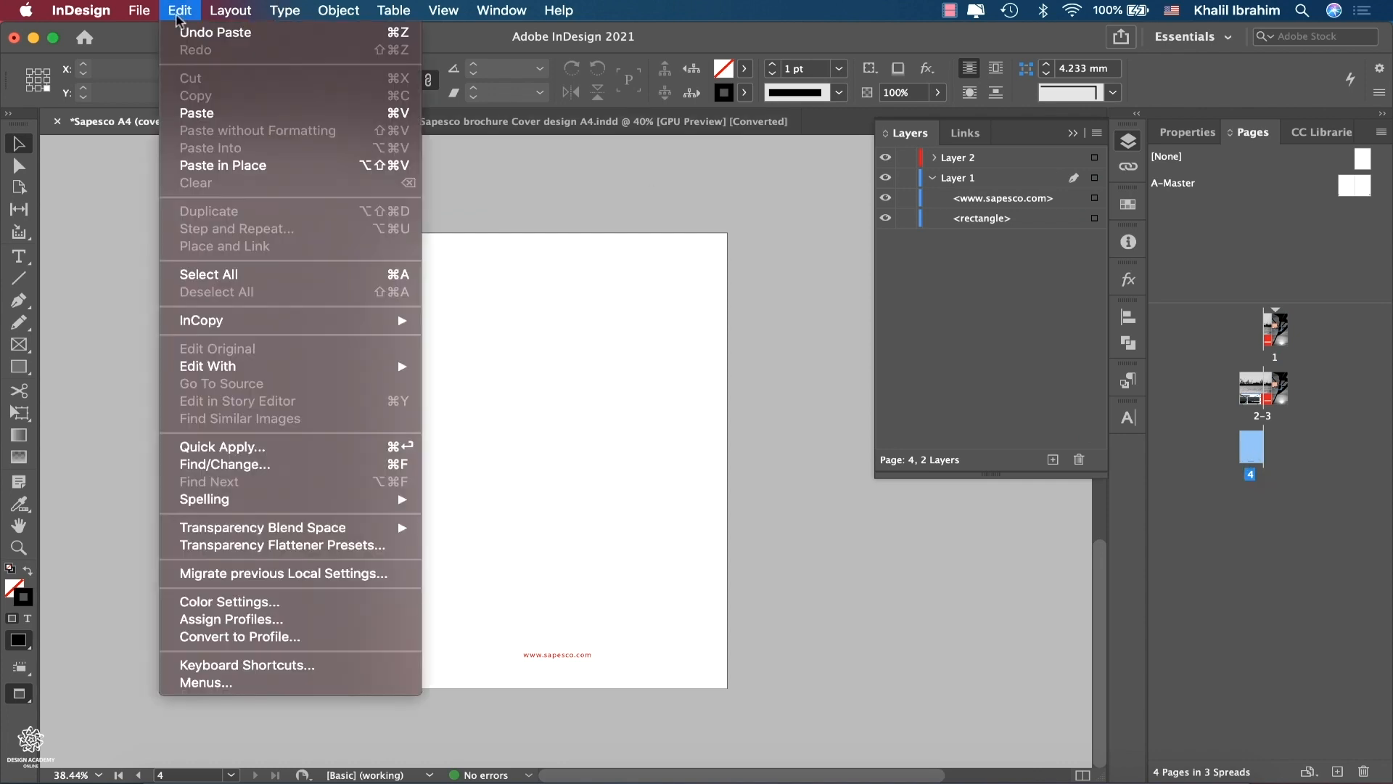
pyautogui.click(204, 164)
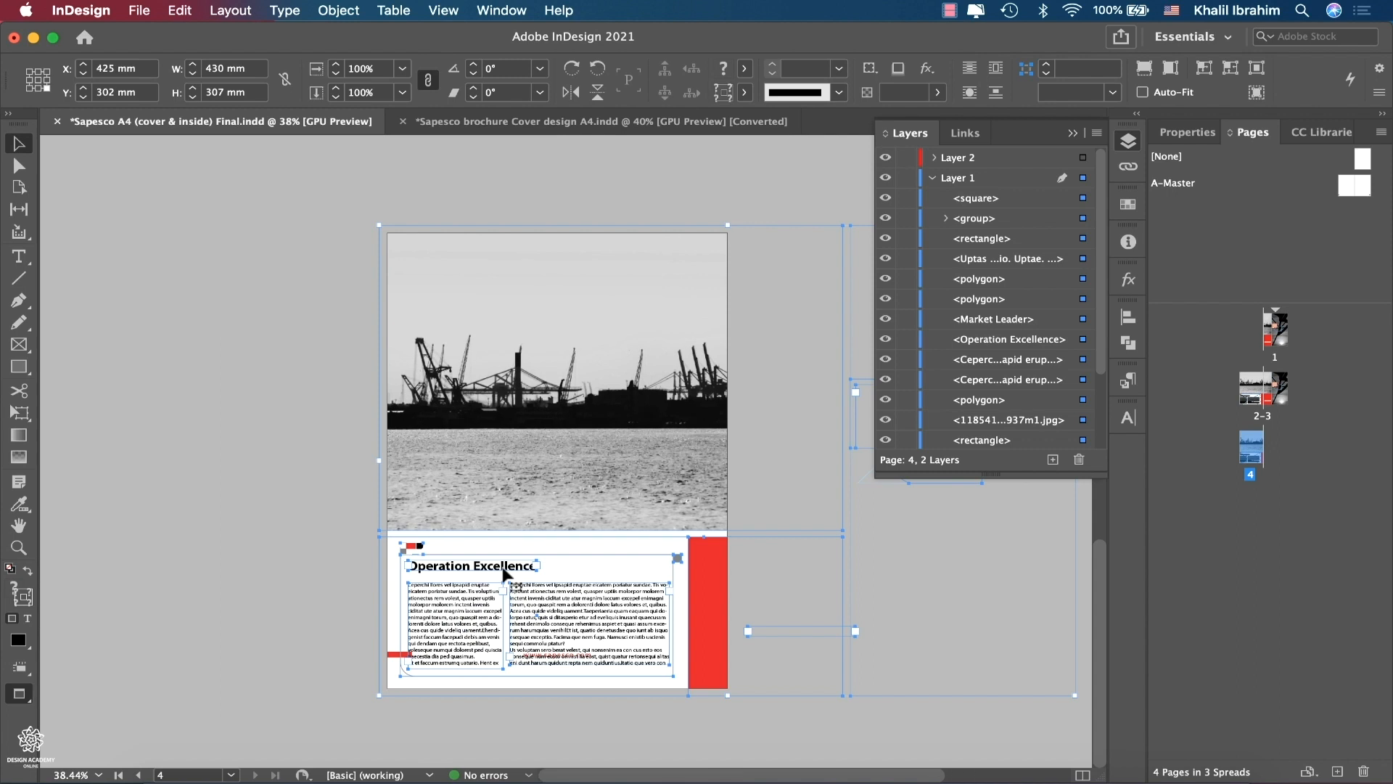
# - Delete the dark sunset image and its red text box beside page 4, and crop the harbour photo's right edge to 220 mm wide
pyautogui.hscroll(5, 685, 514)
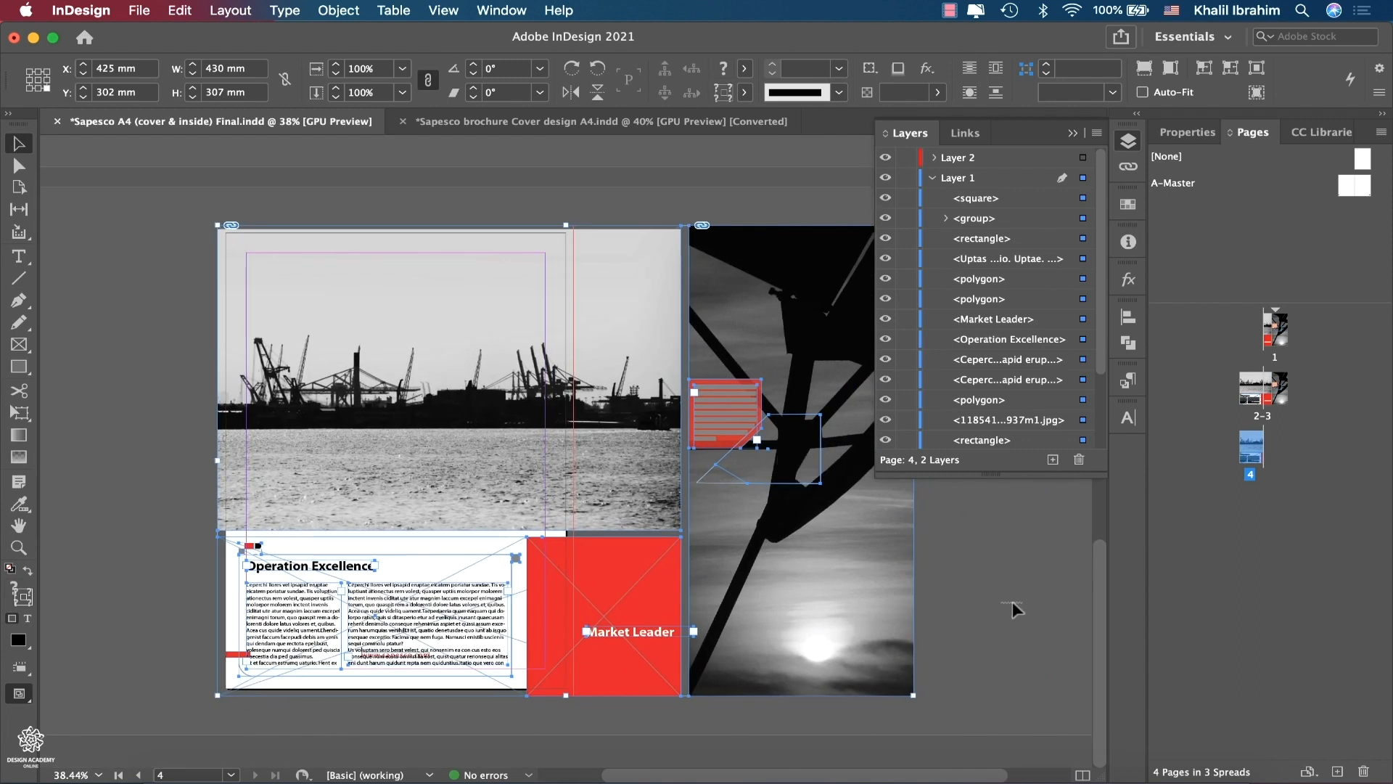
pyautogui.click(703, 352)
pyautogui.press('Delete')
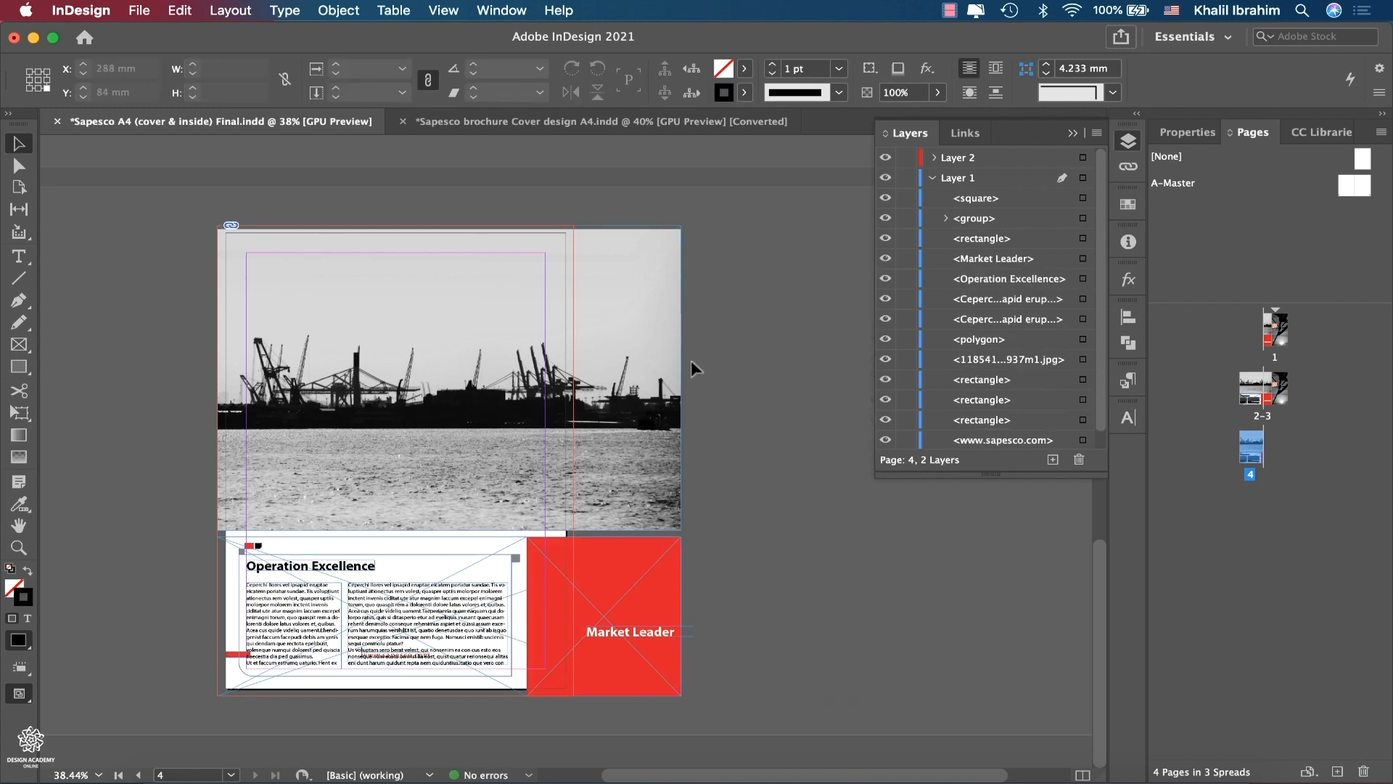
pyautogui.click(677, 369)
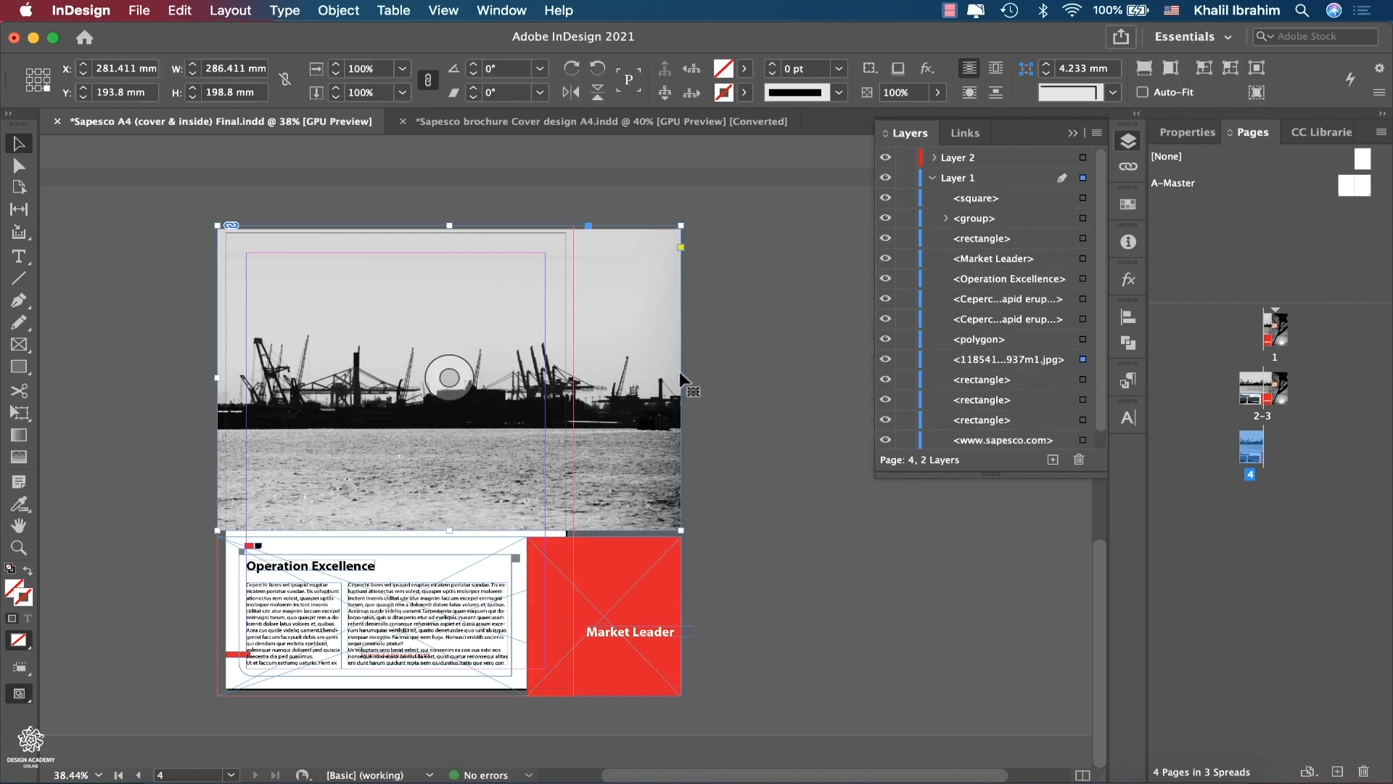
pyautogui.moveTo(680, 376); pyautogui.dragTo(574, 378)
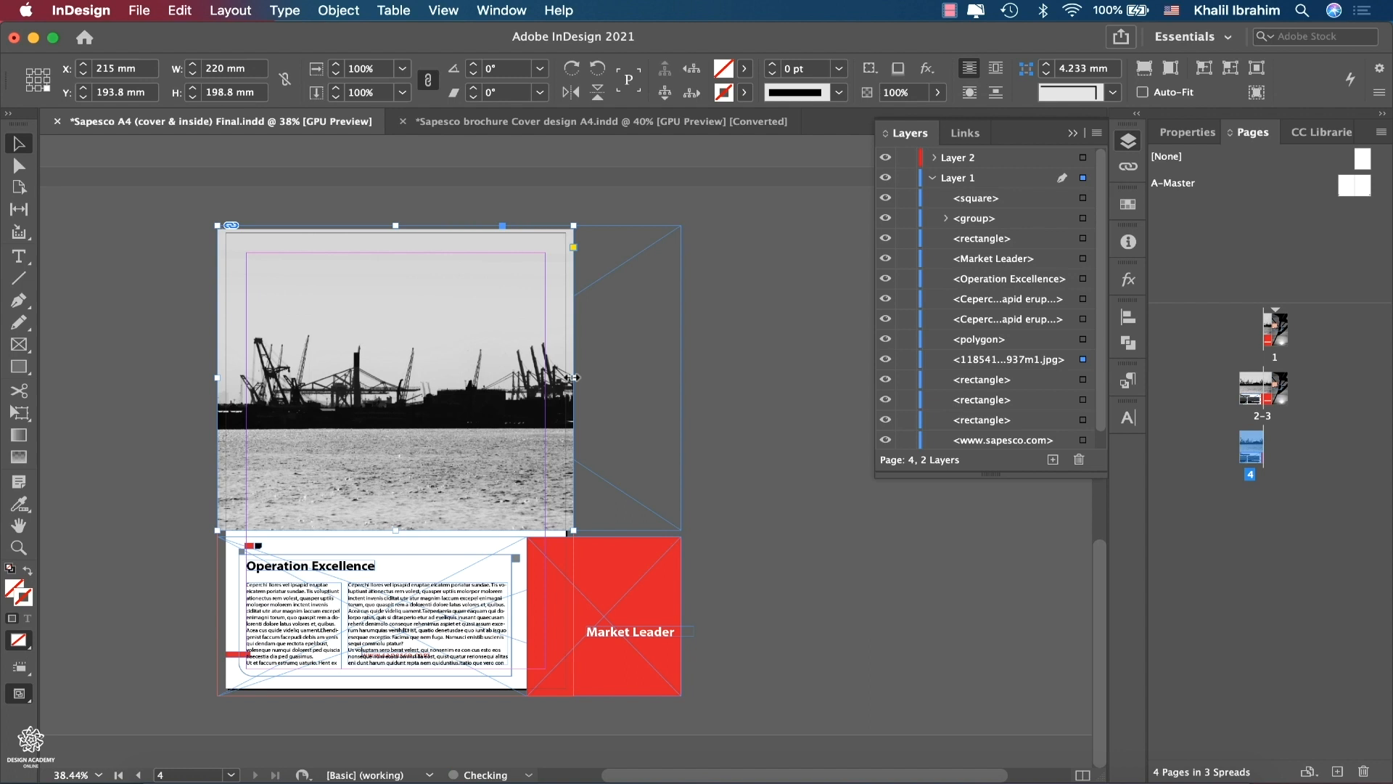
# - Delete the Market Leader text from page 4 and narrow the red box so its right edge meets the bleed line
pyautogui.click(664, 638)
pyautogui.press('Delete')
pyautogui.click(679, 617)
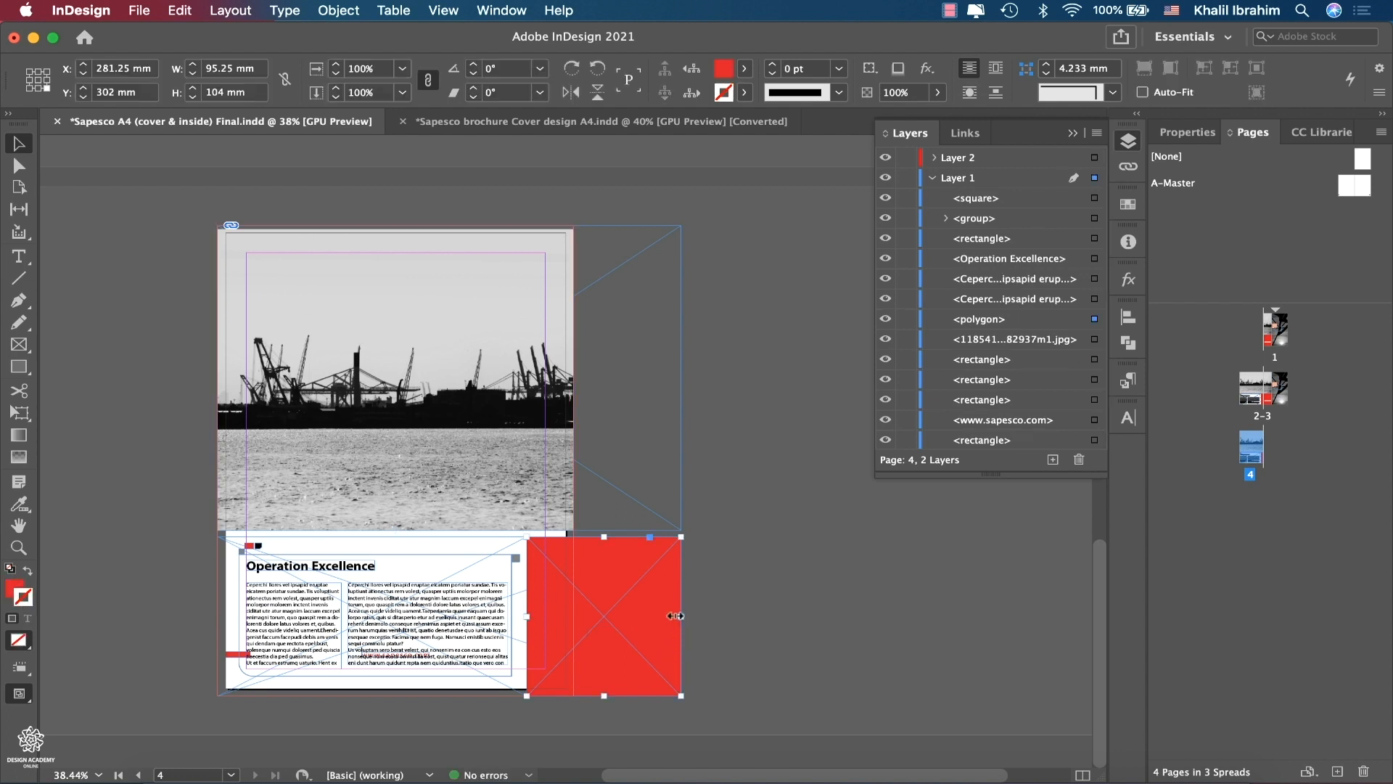
pyautogui.moveTo(680, 616); pyautogui.dragTo(574, 616)
pyautogui.click(615, 613)
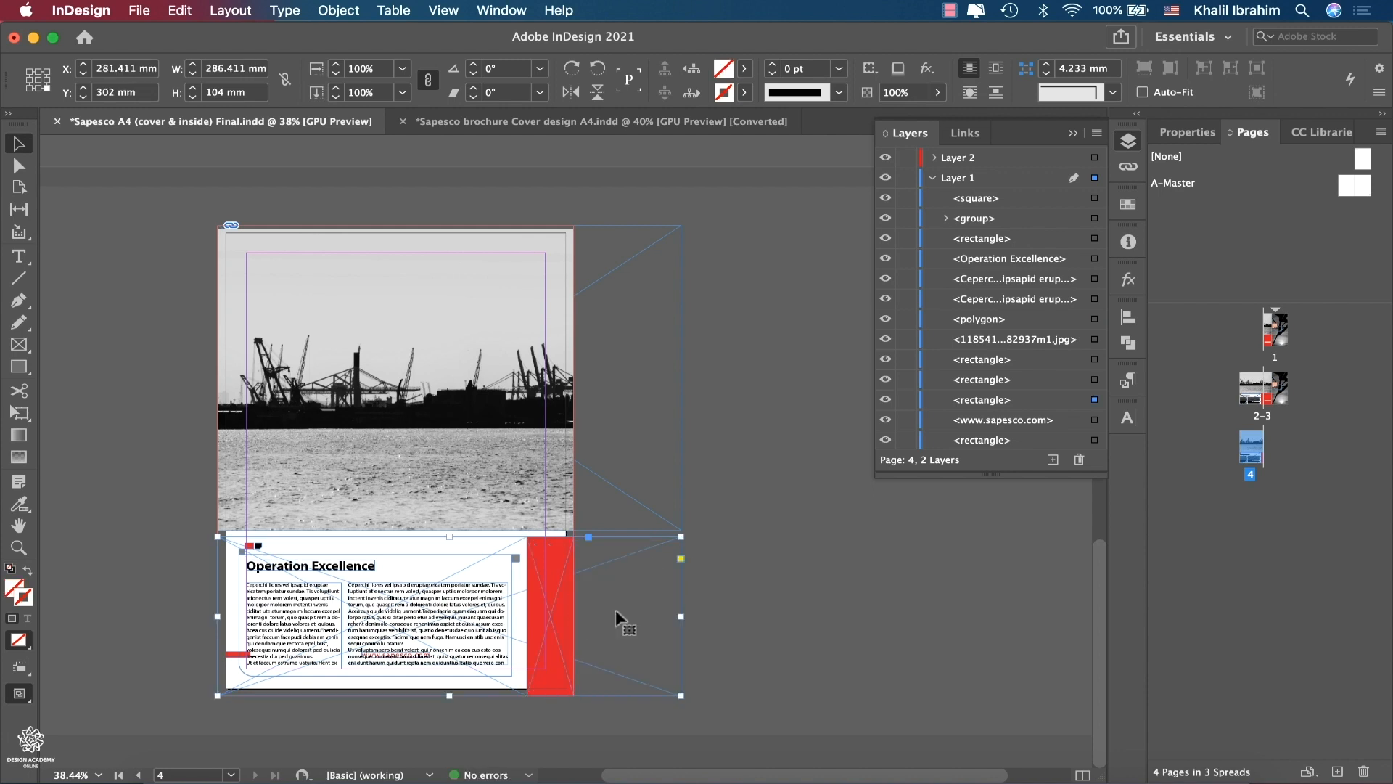
# - Crop the left edge of the harbour photo on page 1 to the bleed line
pyautogui.doubleClick(1276, 326)
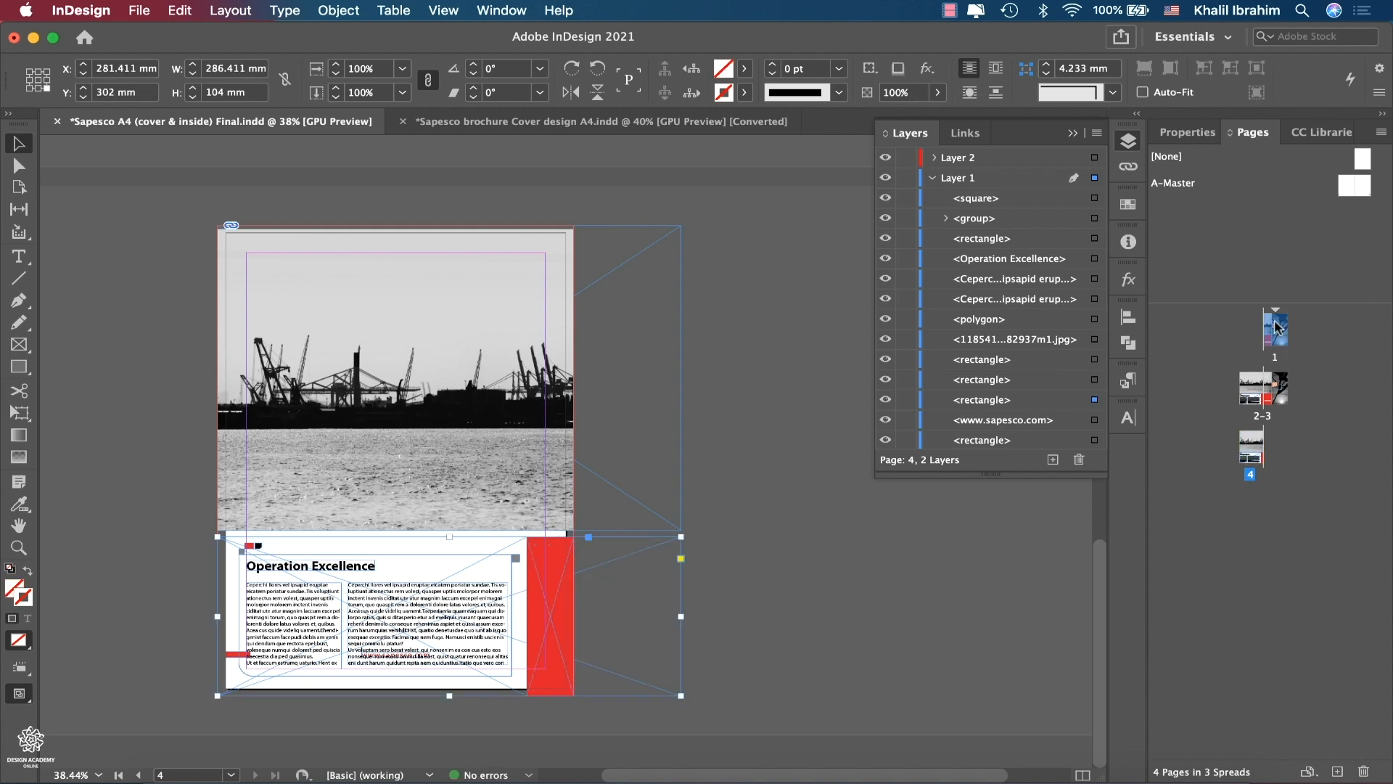
pyautogui.press('w')
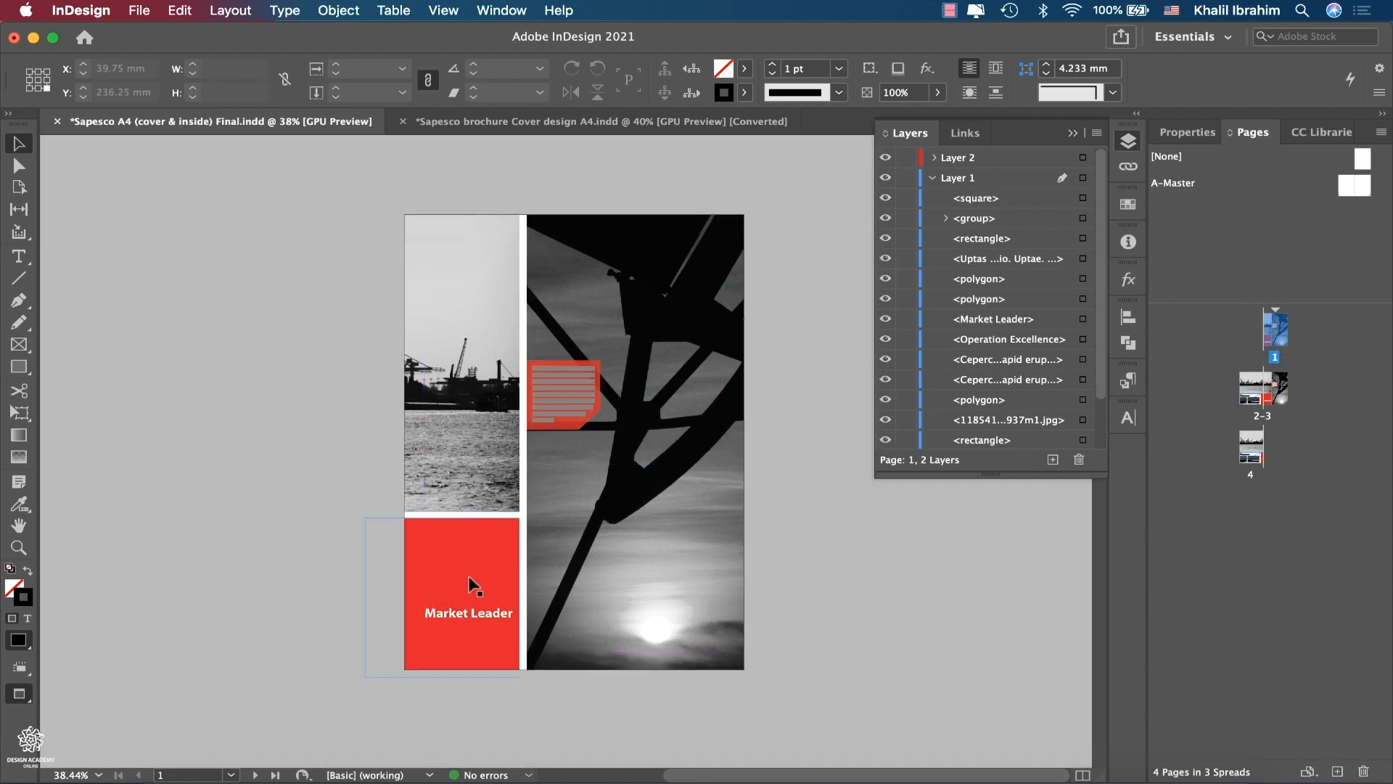
pyautogui.press('w')
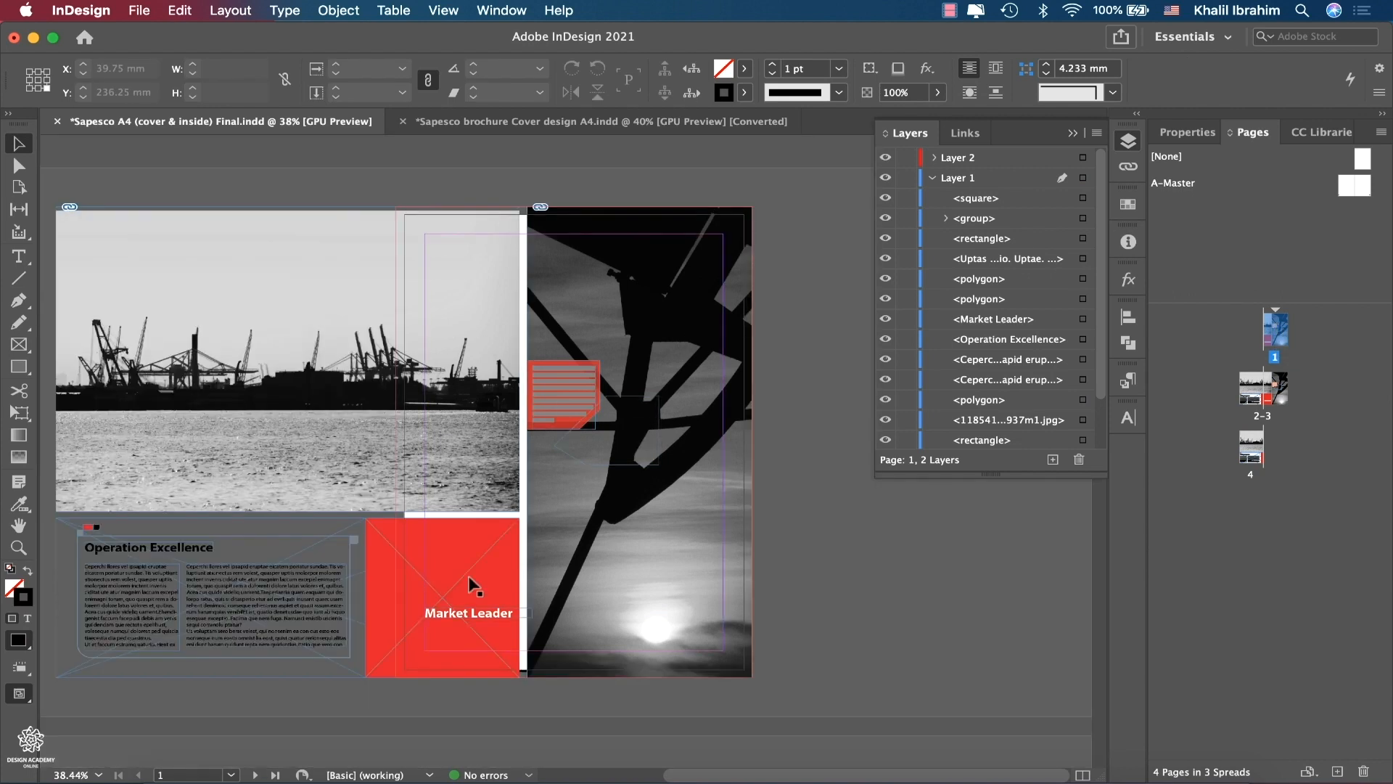
pyautogui.click(94, 339)
pyautogui.moveTo(58, 359); pyautogui.dragTo(397, 355)
# - Delete the Operation Excellence text block and its frames beside page 1, and narrow the red box to 76.25 mm at the left bleed line
pyautogui.moveTo(144, 715); pyautogui.dragTo(62, 522)
pyautogui.press('Delete')
pyautogui.click(311, 576)
pyautogui.press('Delete')
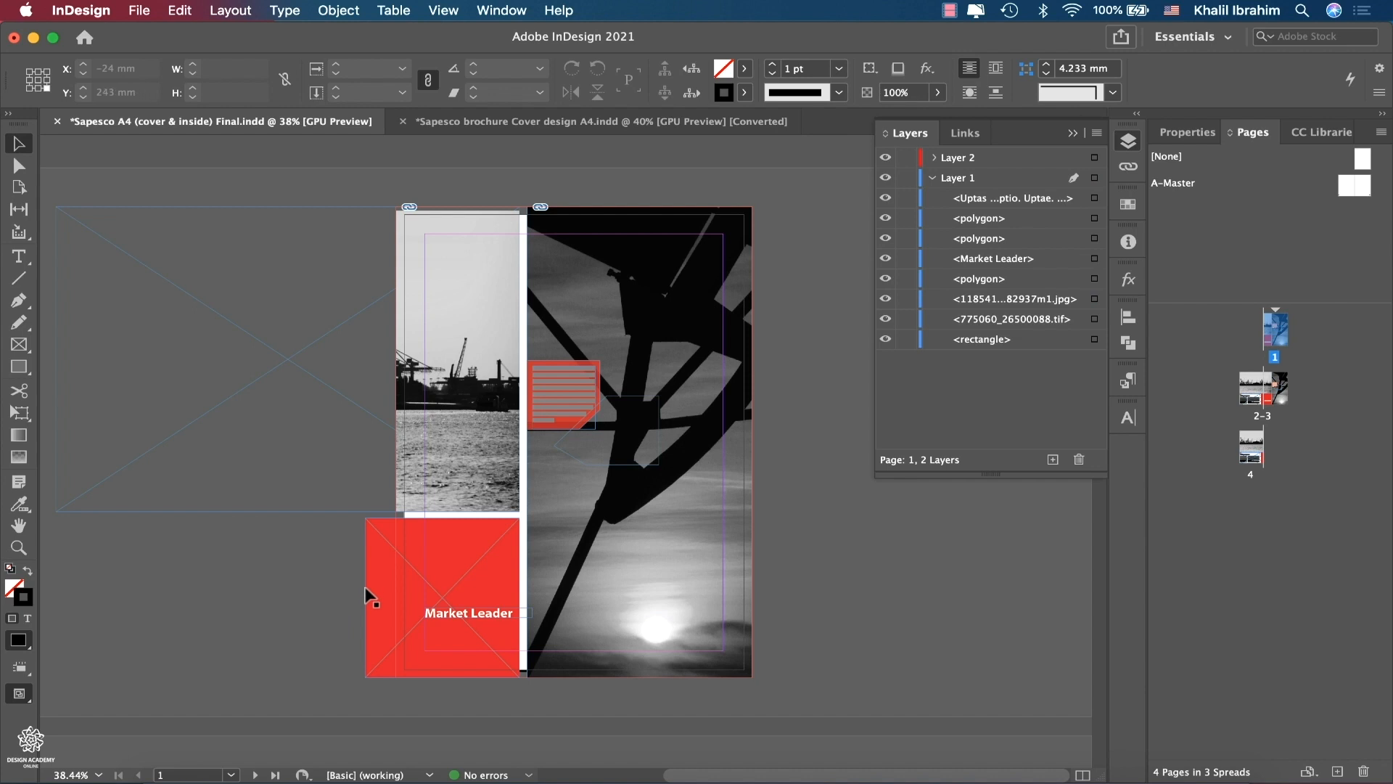
pyautogui.click(366, 594)
pyautogui.moveTo(367, 593); pyautogui.dragTo(395, 594)
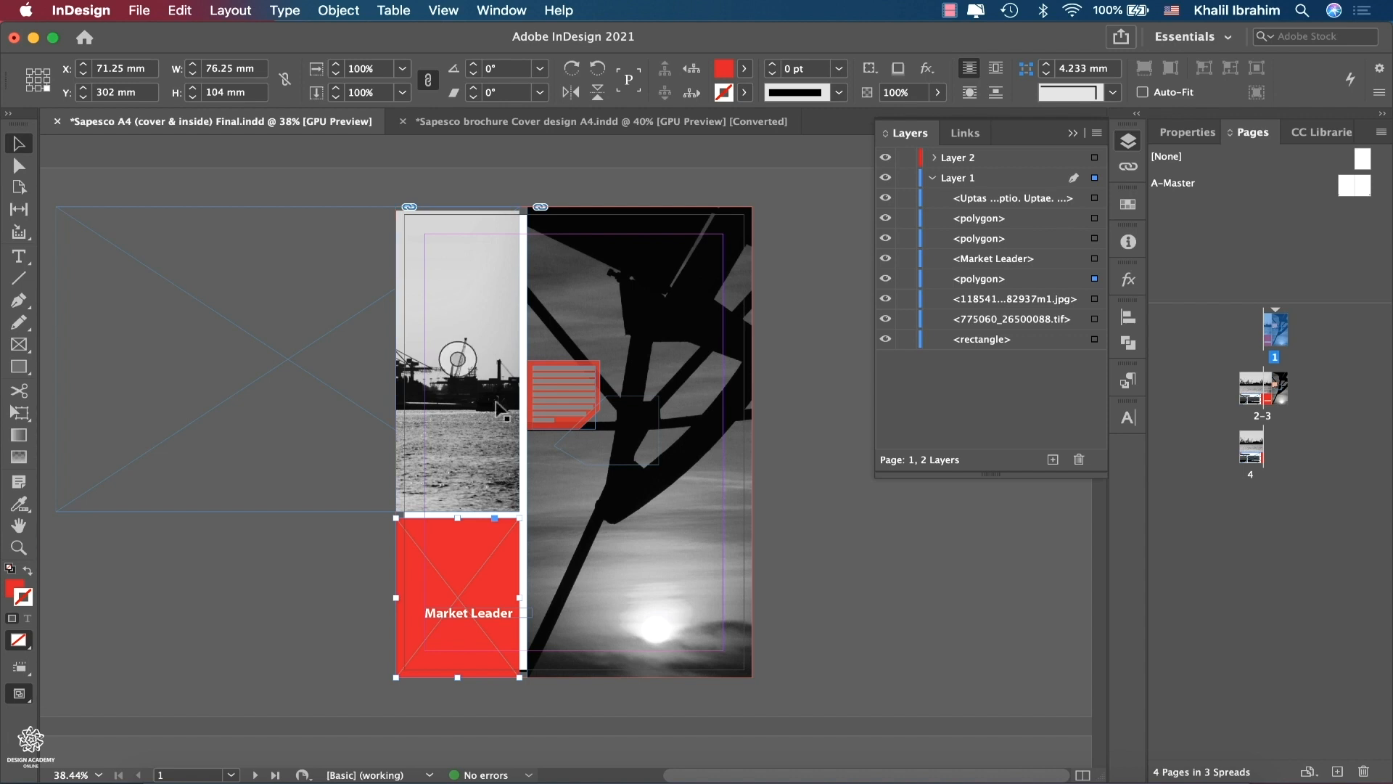
# - Undo the spread artwork edits and pastes on pages 1 and 4, back to before the cover artwork was deleted
pyautogui.press('super+z')
pyautogui.press('super+z')
pyautogui.press('super+z')
pyautogui.press('super+z')
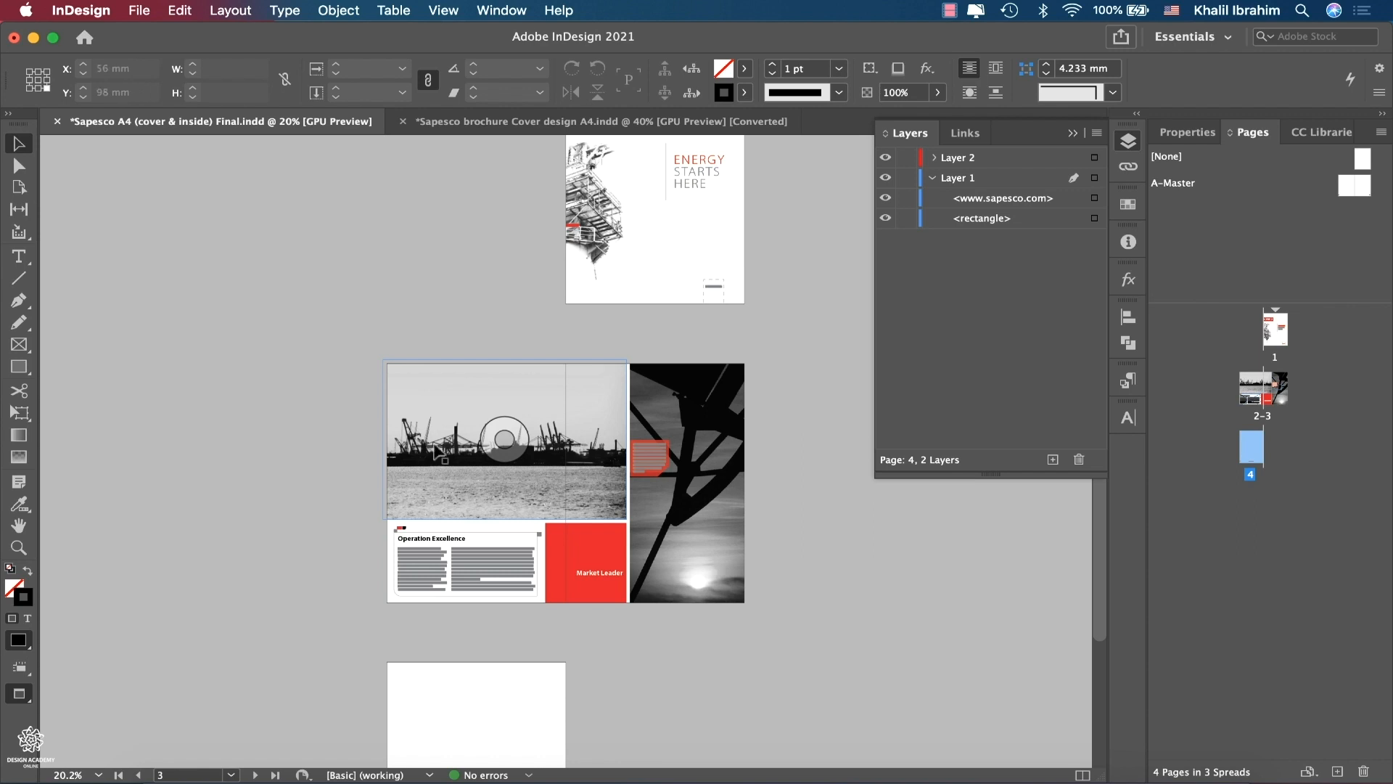
# - Start packaging the final document and check its fonts, links and images, toggling Show Problems Only off and on
pyautogui.click(135, 8)
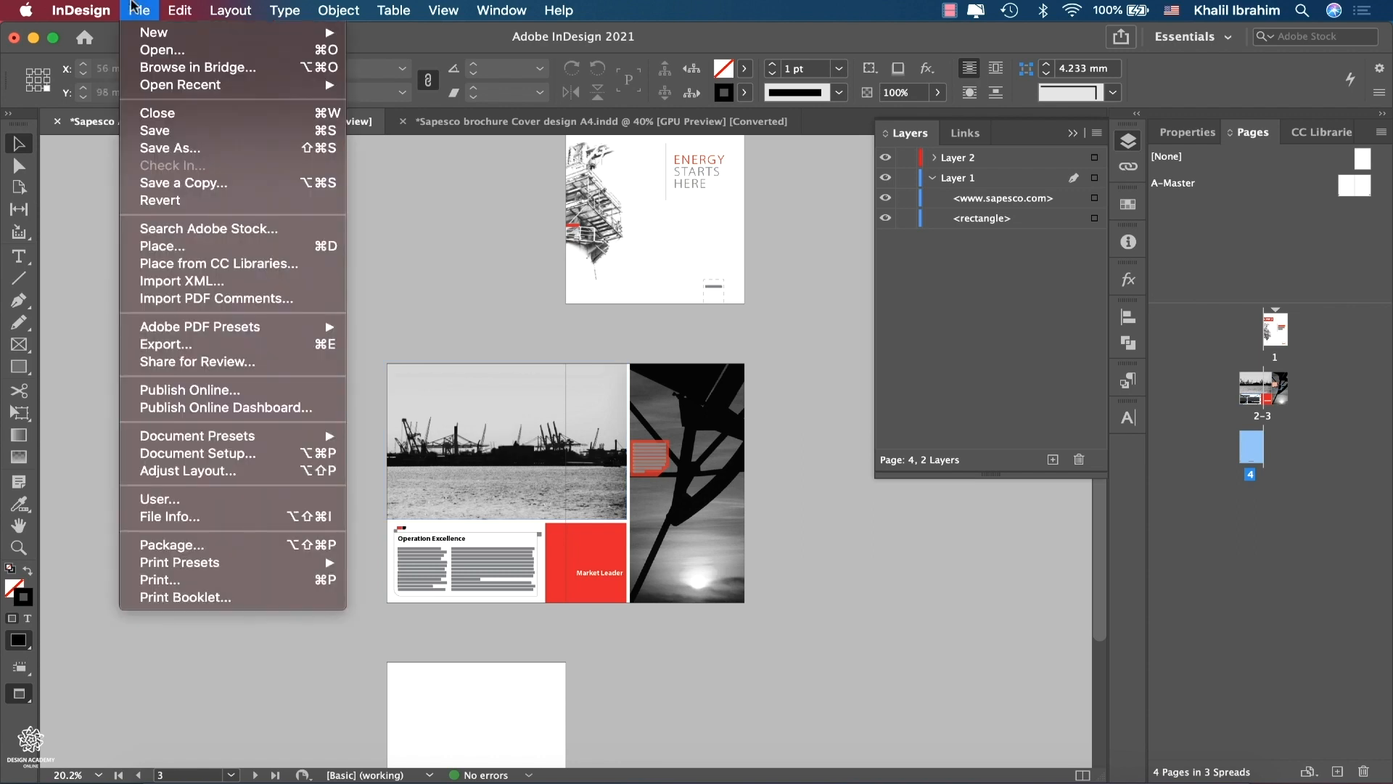
pyautogui.click(181, 545)
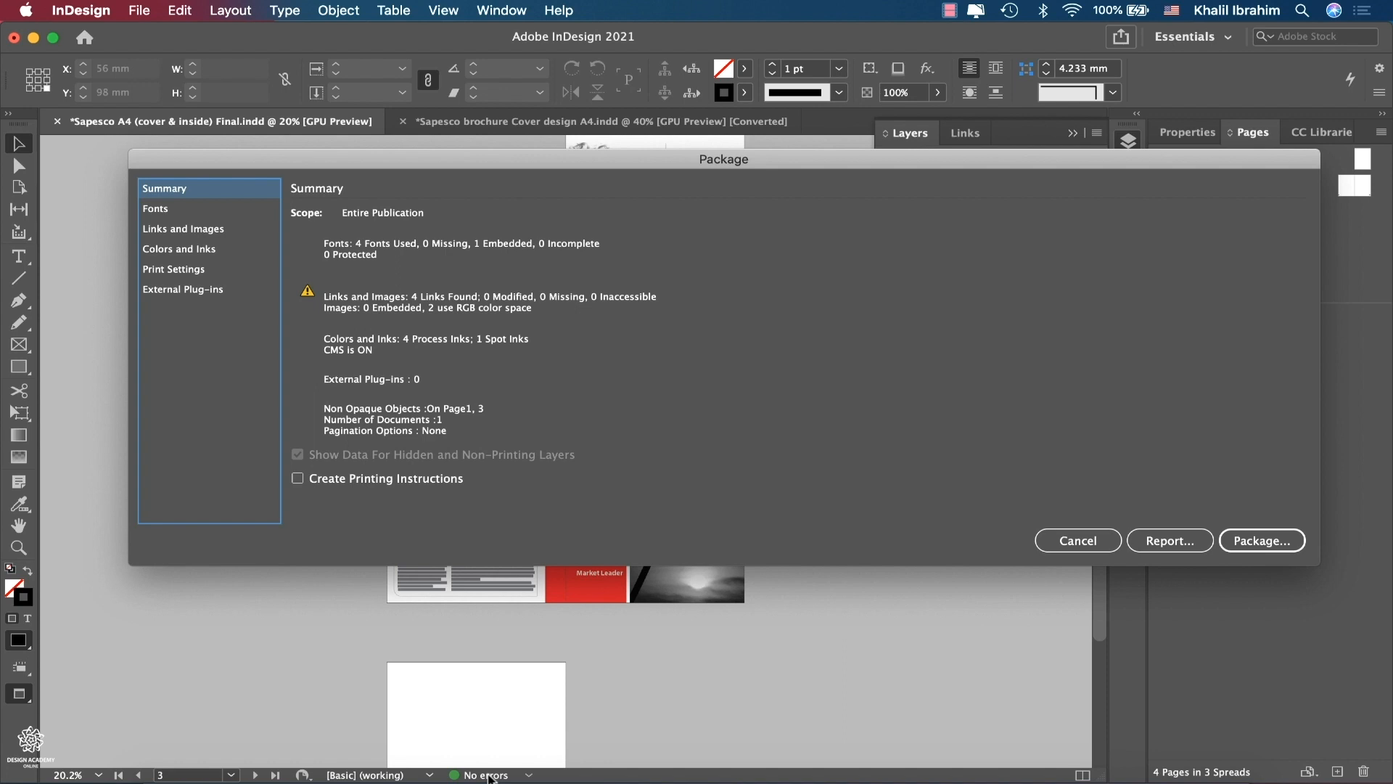
pyautogui.click(157, 209)
pyautogui.click(161, 229)
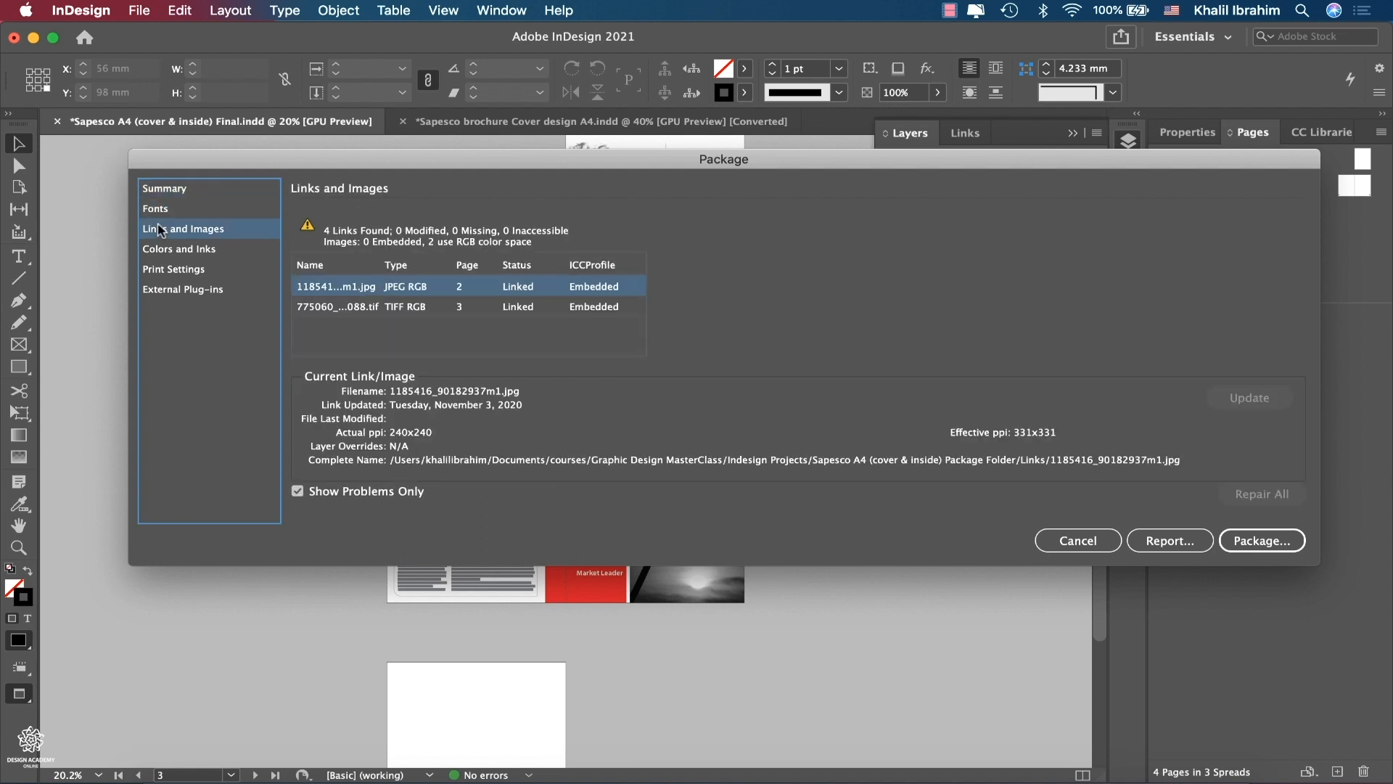
pyautogui.click(298, 492)
pyautogui.click(297, 492)
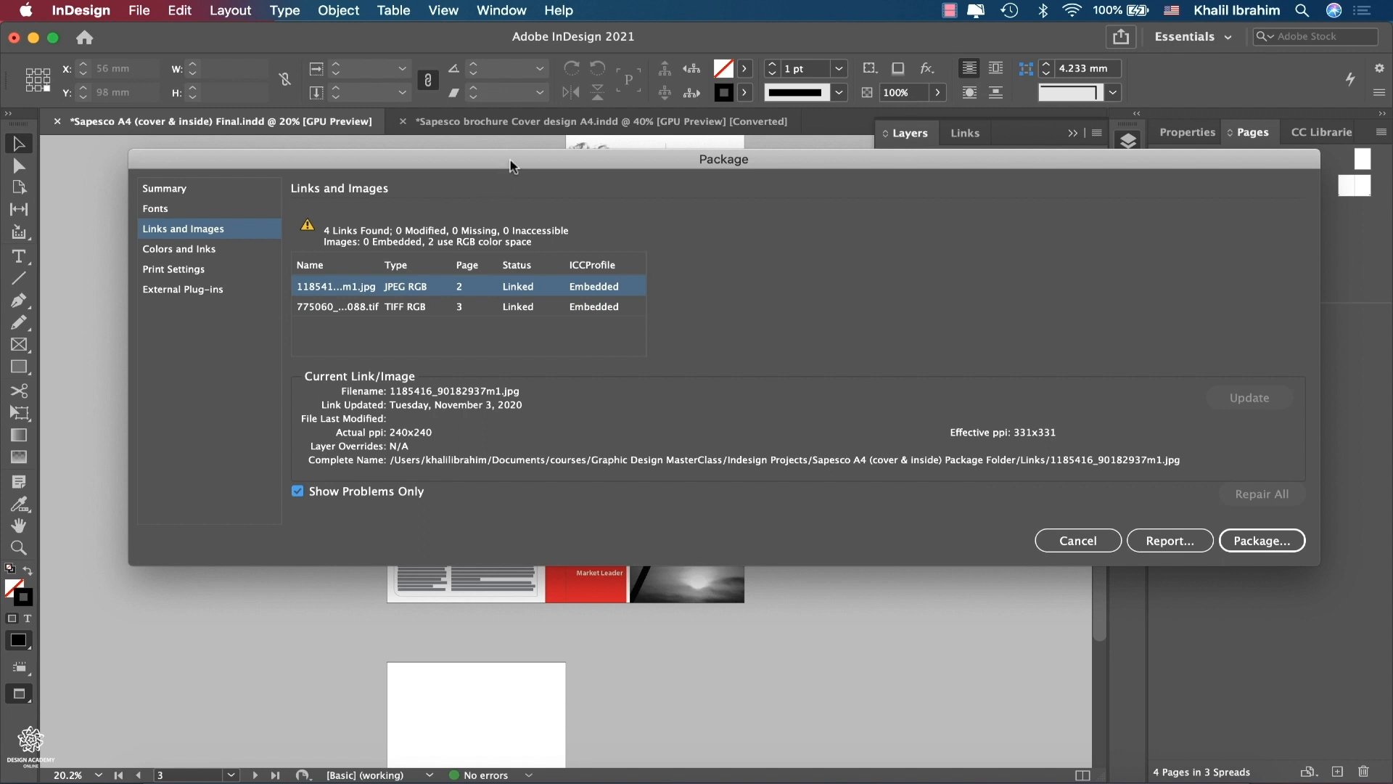
# - Compare the listed RGB images with the spread and review the package's colors, inks and print settings
pyautogui.moveTo(511, 166); pyautogui.dragTo(465, 664)
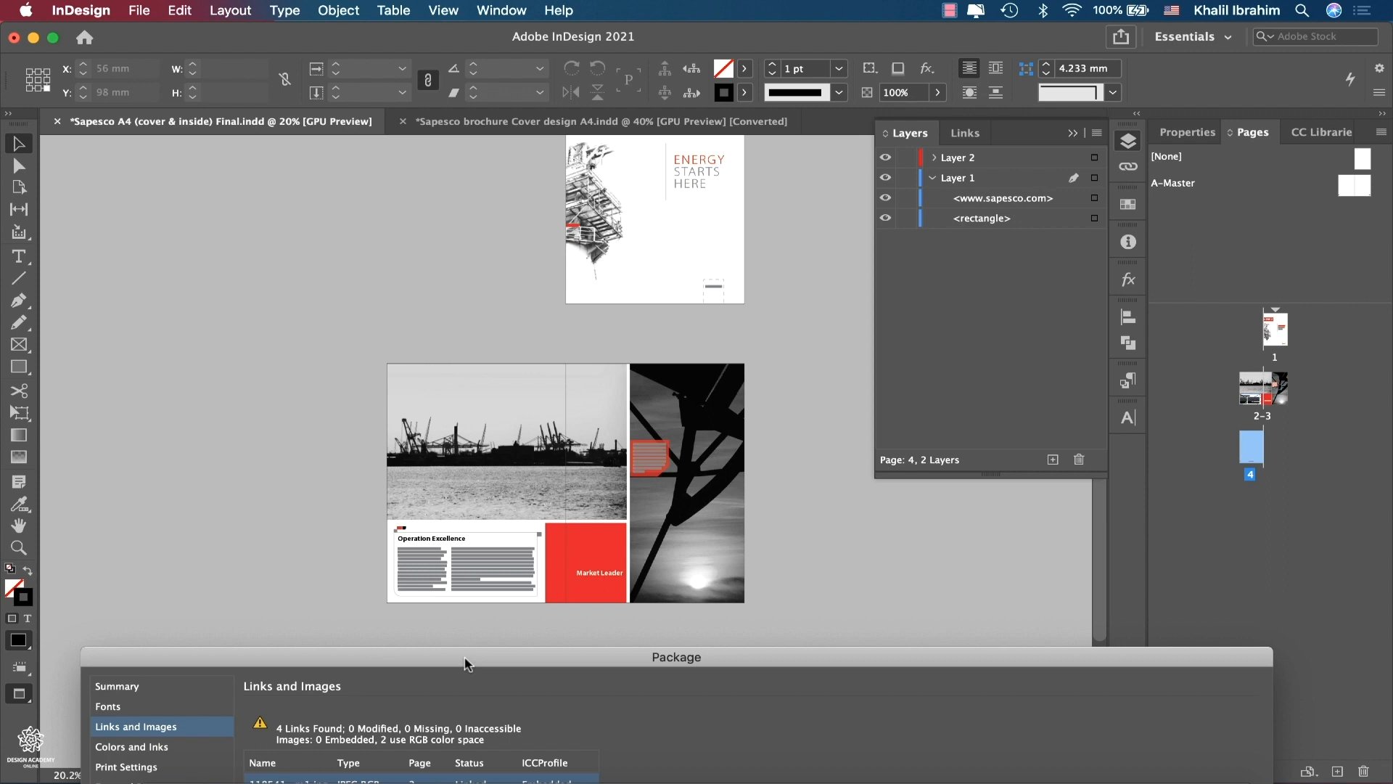
pyautogui.moveTo(464, 663); pyautogui.dragTo(511, 174)
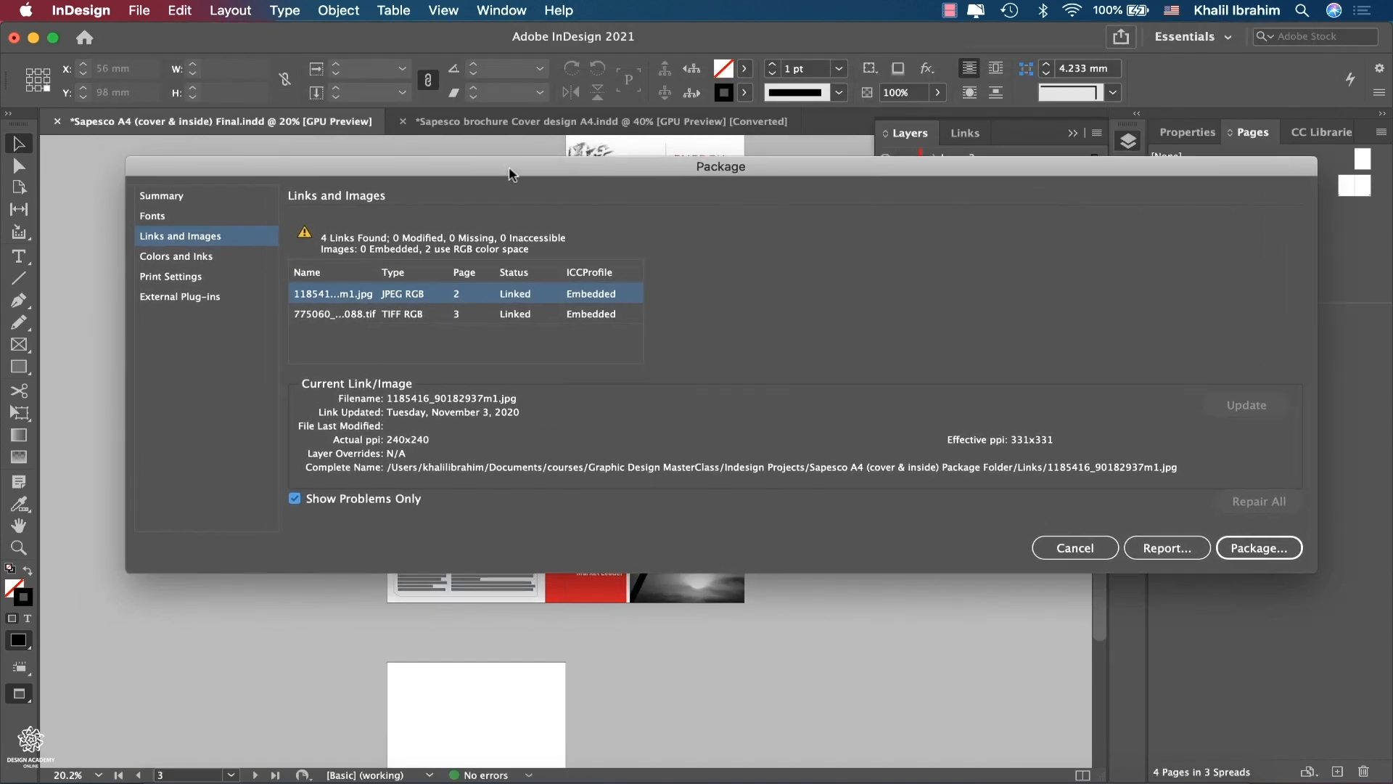
pyautogui.click(189, 258)
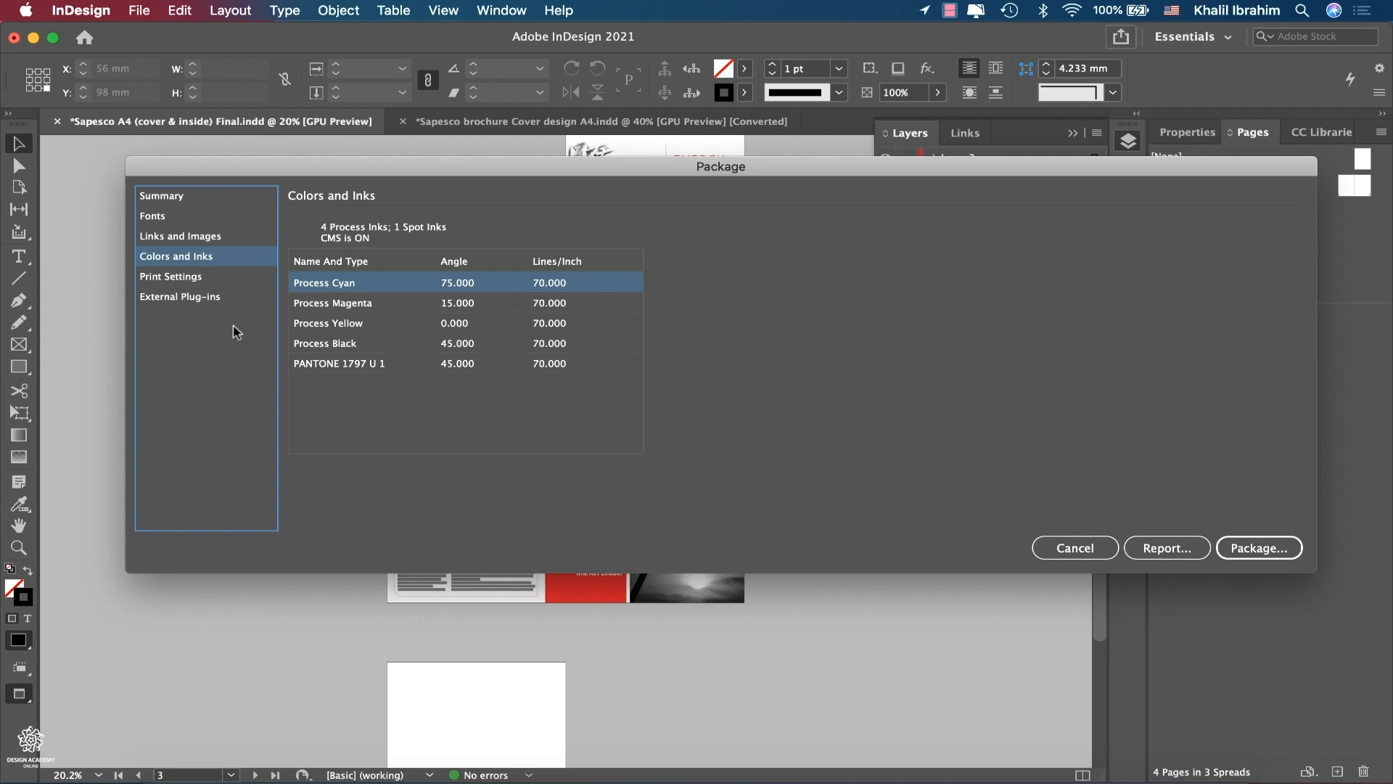
pyautogui.click(222, 278)
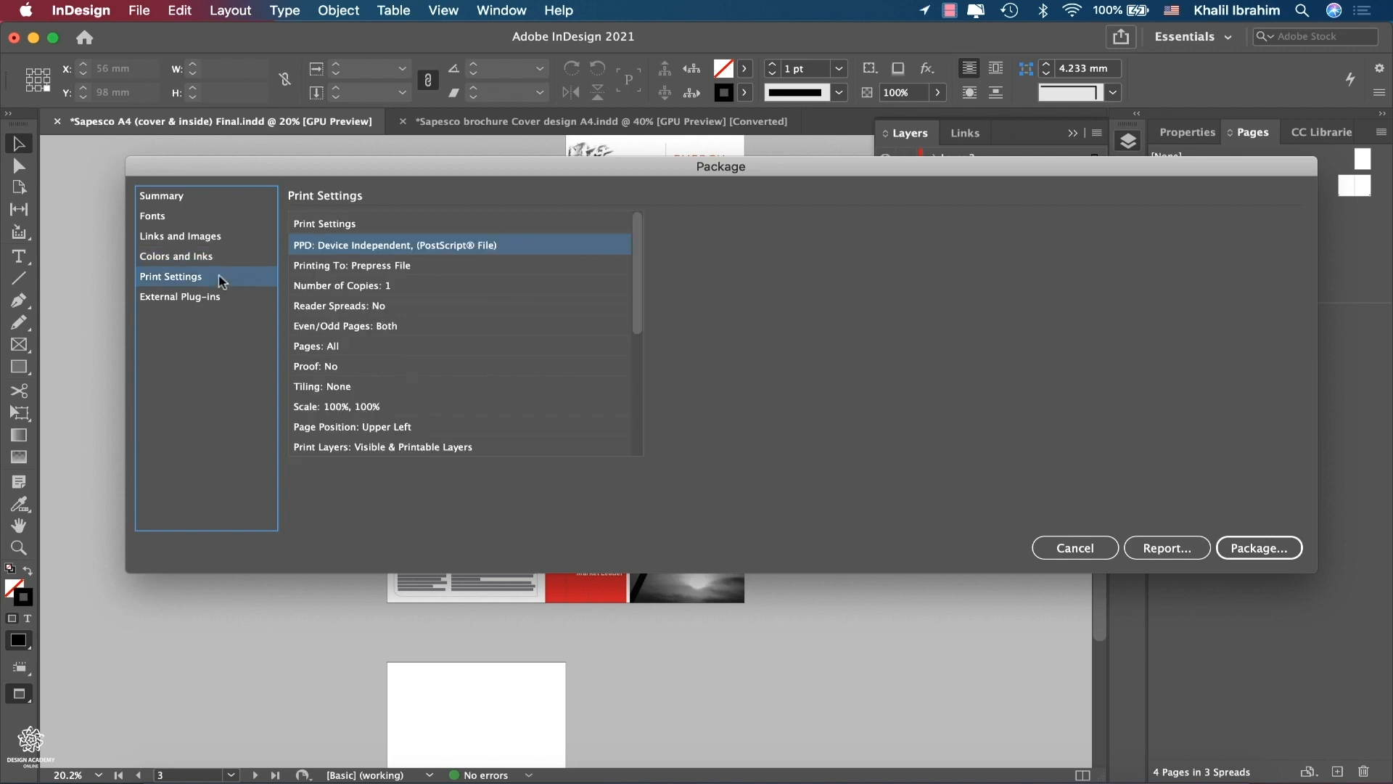
# - Save and package the document as Sapesco A4 (cover & inside) Final Folder in Exercises with a High Quality Print PDF, and open Exercises in Finder
pyautogui.click(1259, 550)
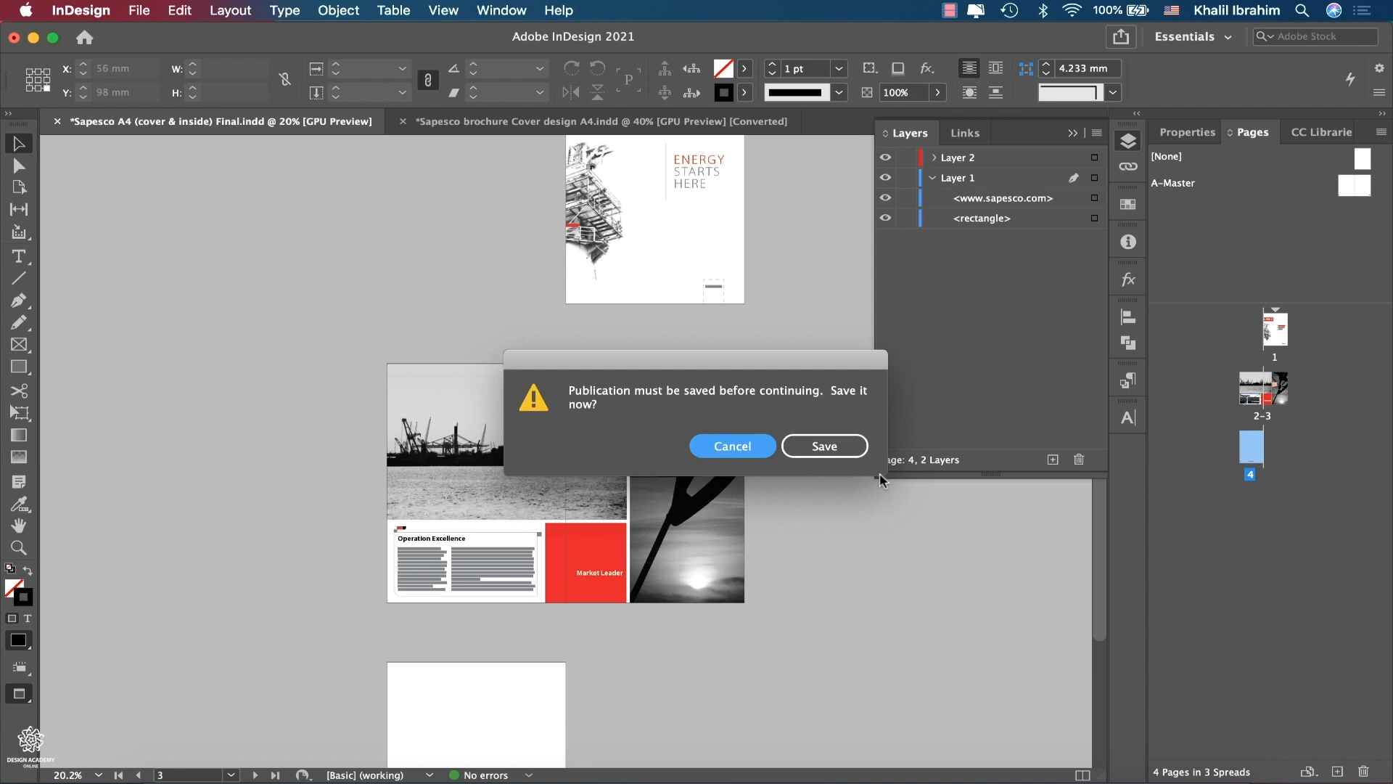
pyautogui.click(831, 446)
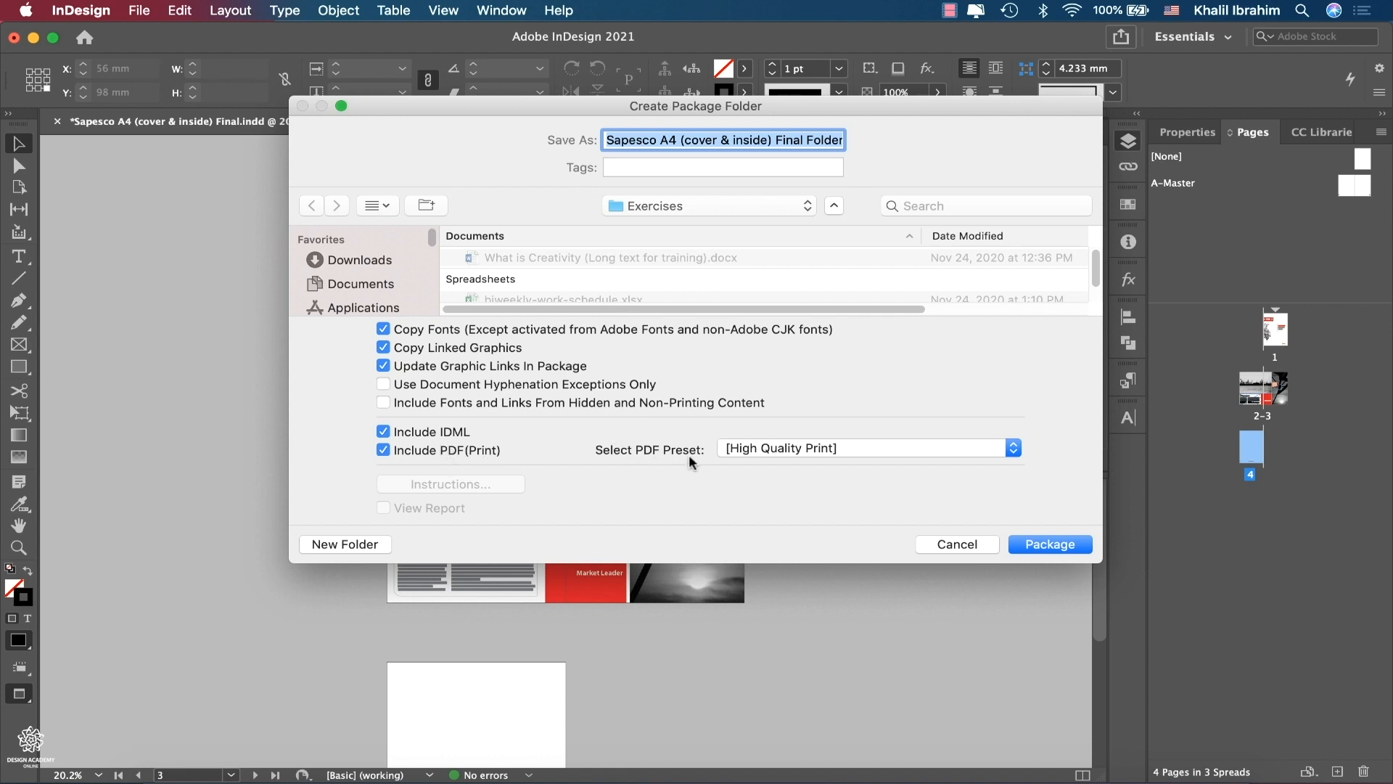
pyautogui.click(1015, 447)
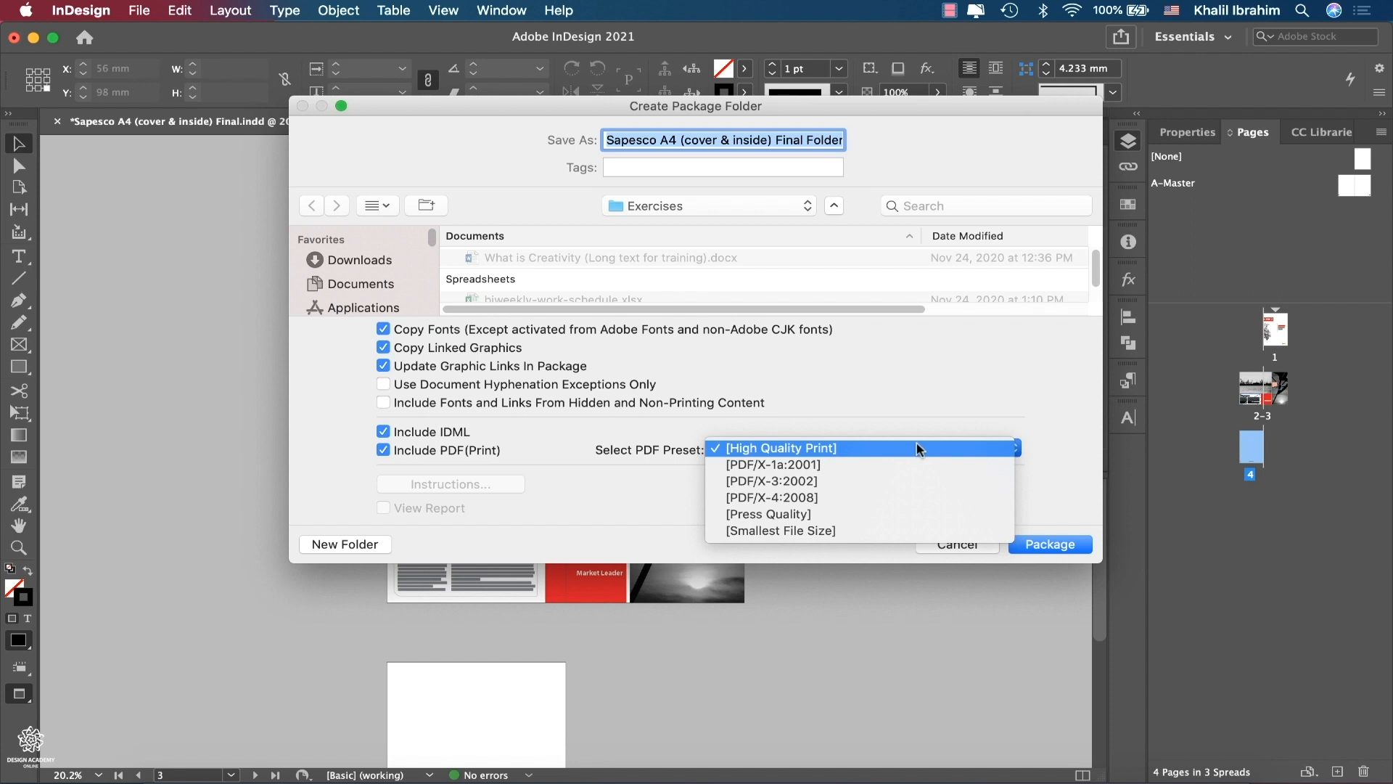
pyautogui.click(1062, 501)
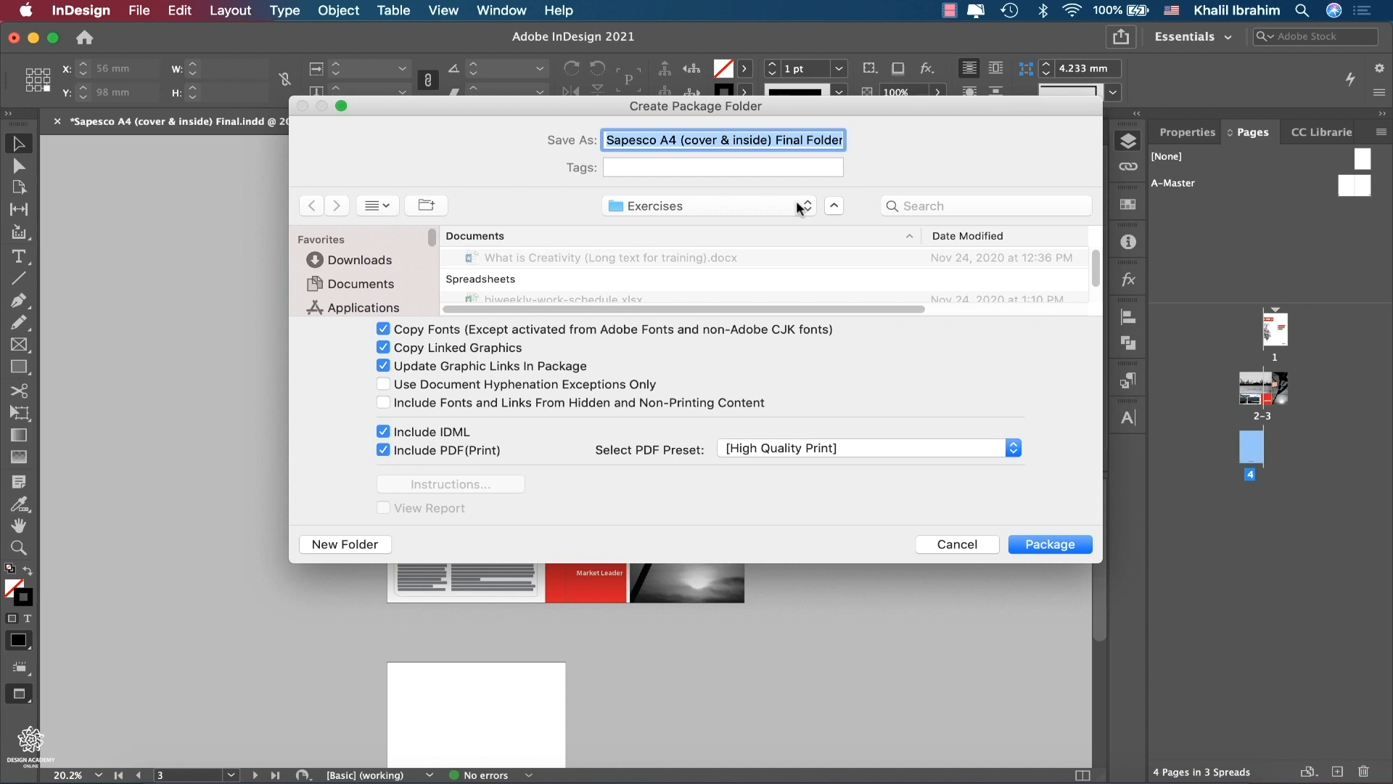
pyautogui.click(1050, 545)
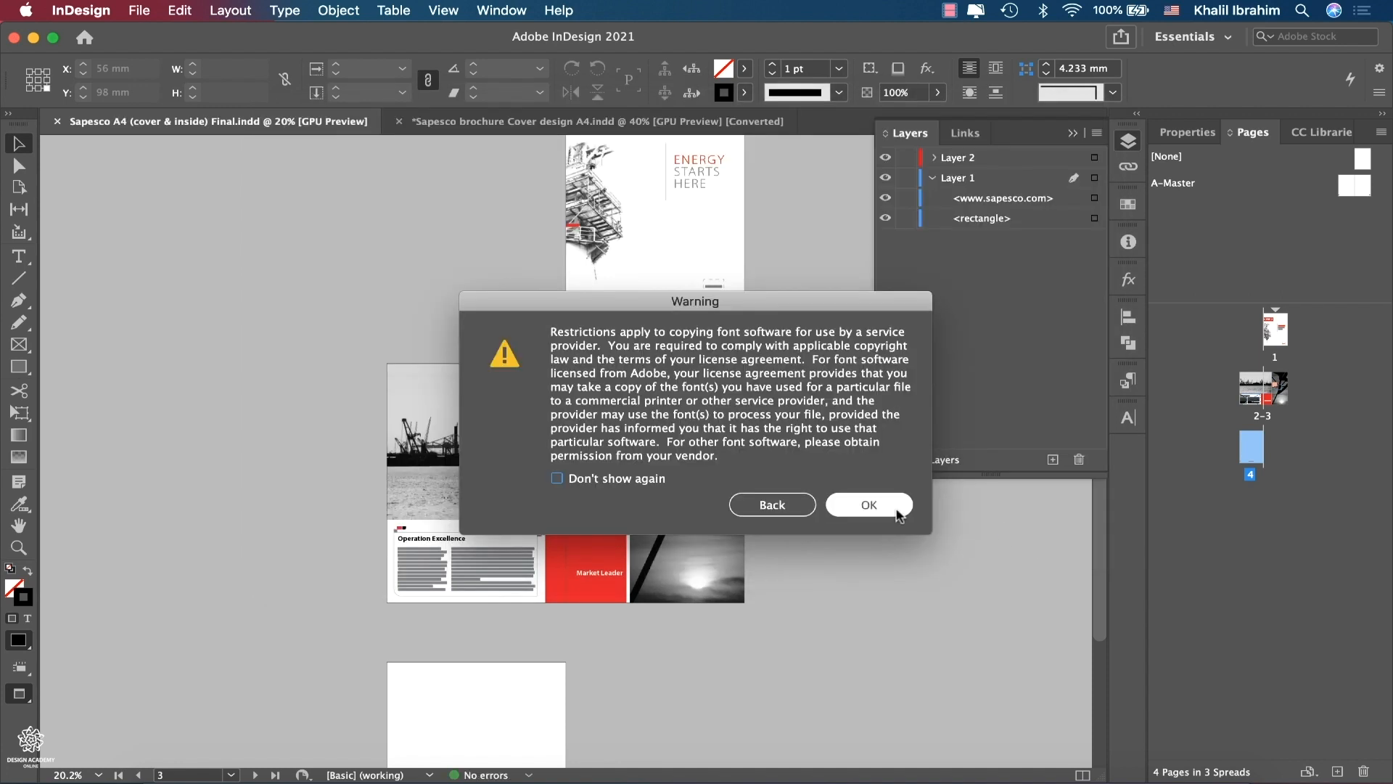
pyautogui.click(897, 508)
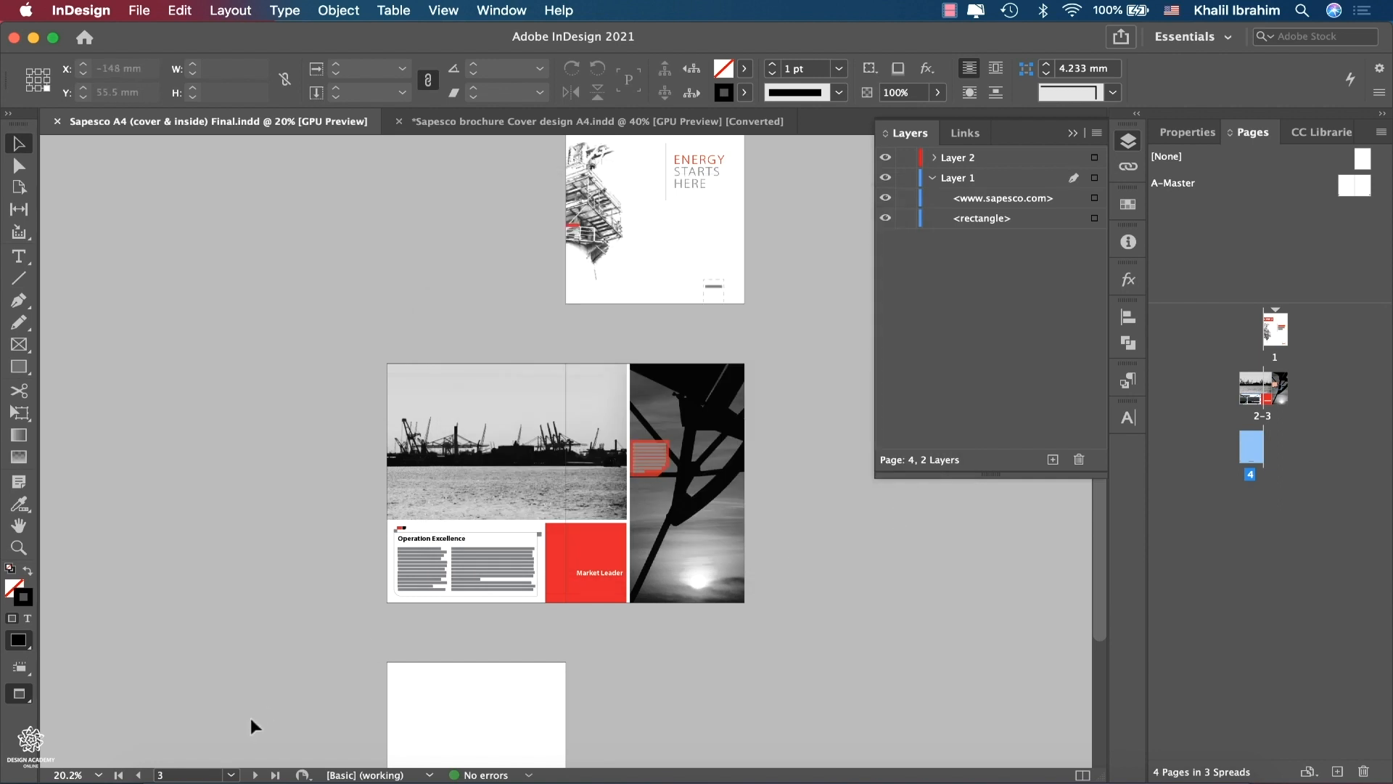
pyautogui.click(161, 775)
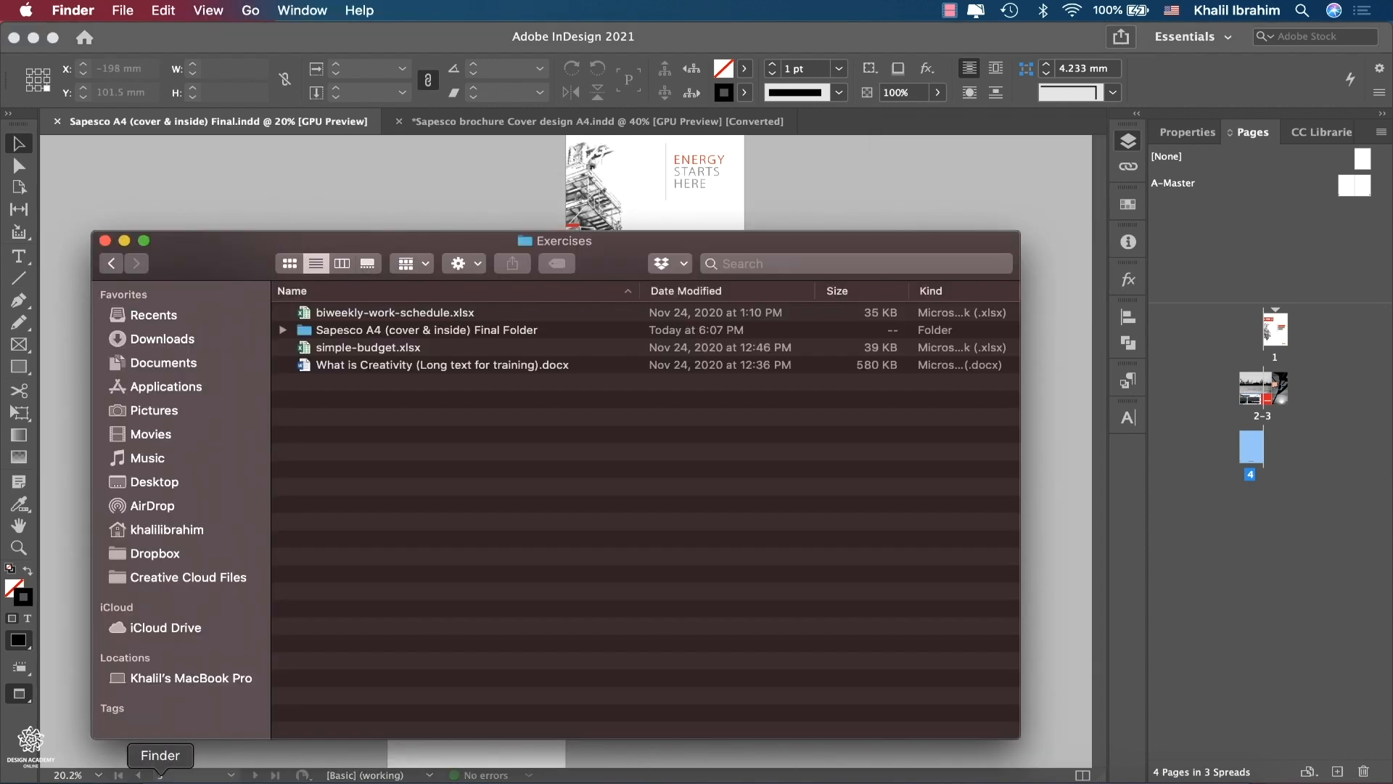
# - Open the Sapesco A4 (cover & inside) Final Folder and examine the image files in its Links folder as icons
pyautogui.doubleClick(455, 332)
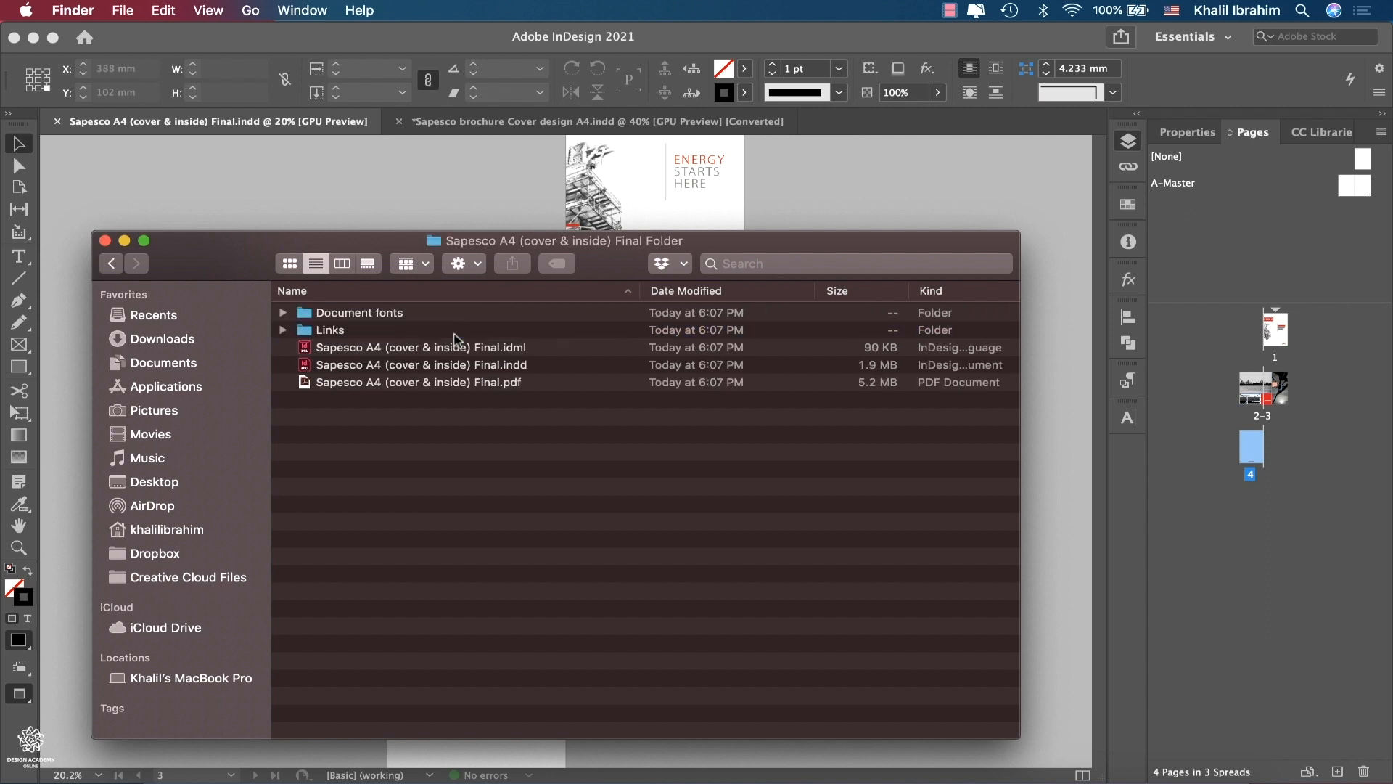
pyautogui.click(383, 315)
pyautogui.doubleClick(318, 328)
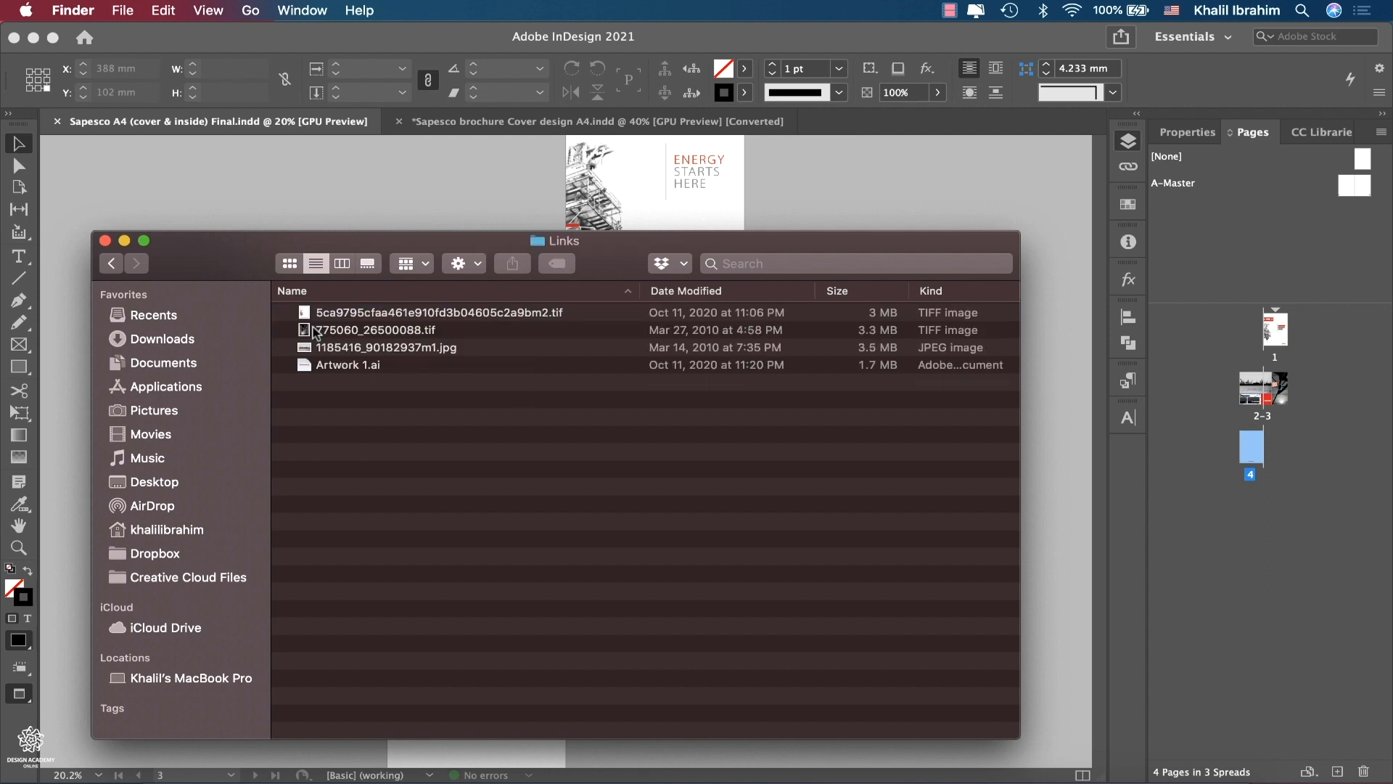
pyautogui.click(289, 264)
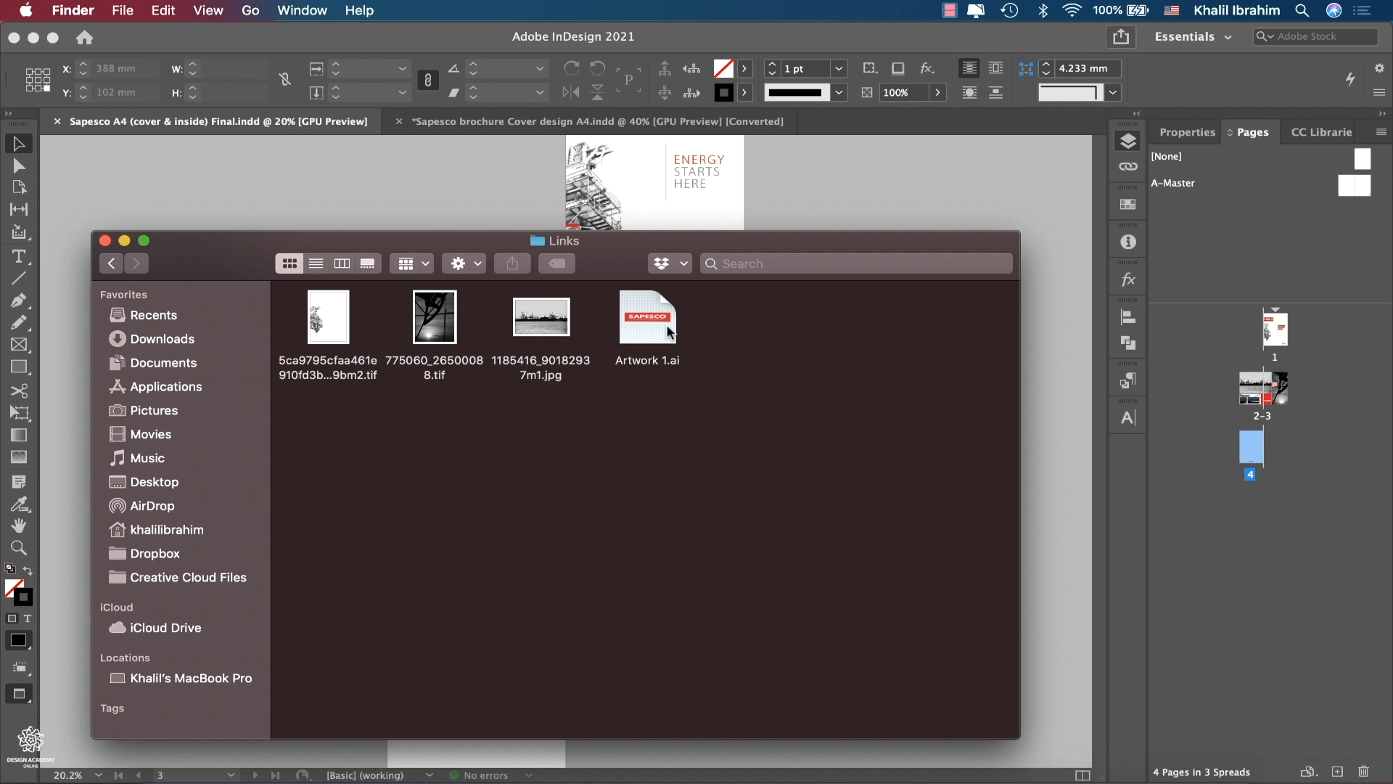
pyautogui.click(668, 333)
pyautogui.click(111, 263)
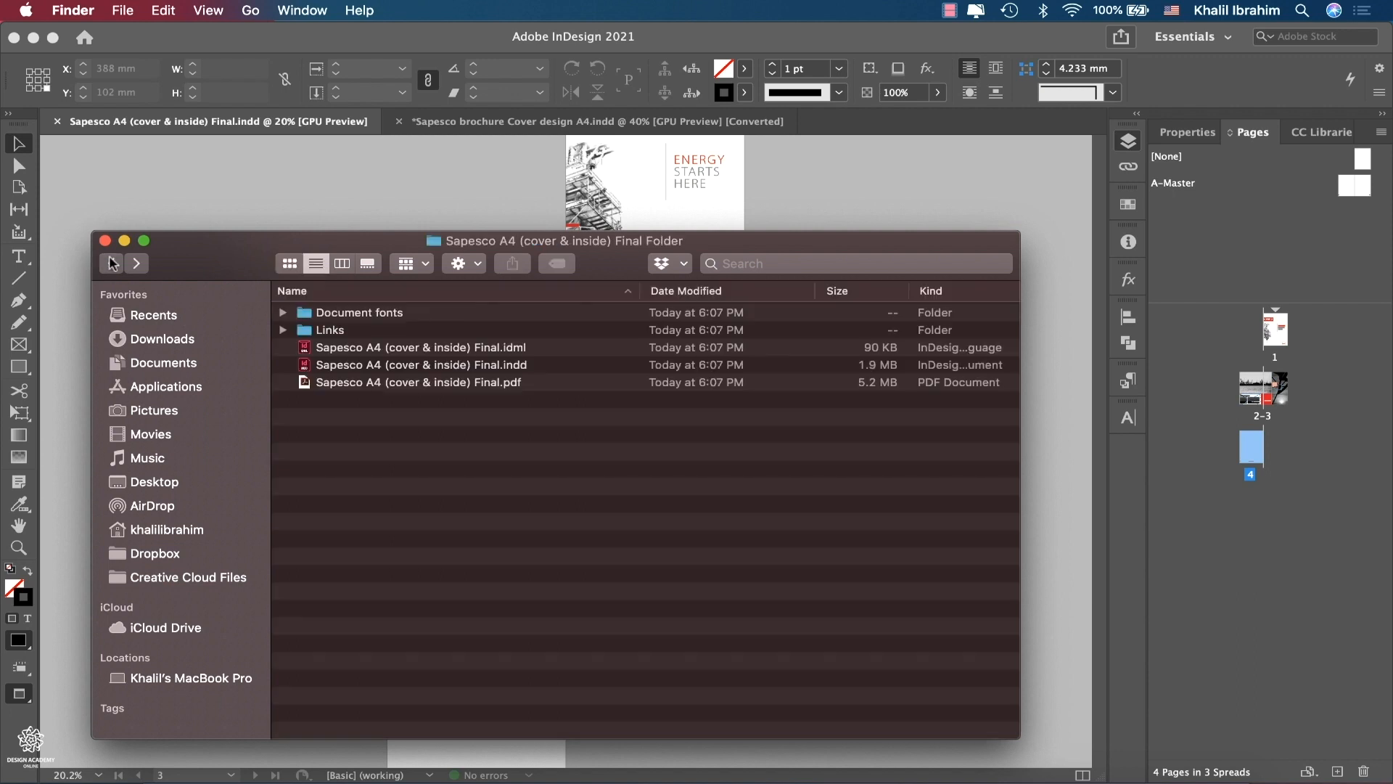
# - Check the packaged IDML, INDD and PDF files of Sapesco A4 (cover & inside) Final
pyautogui.click(483, 352)
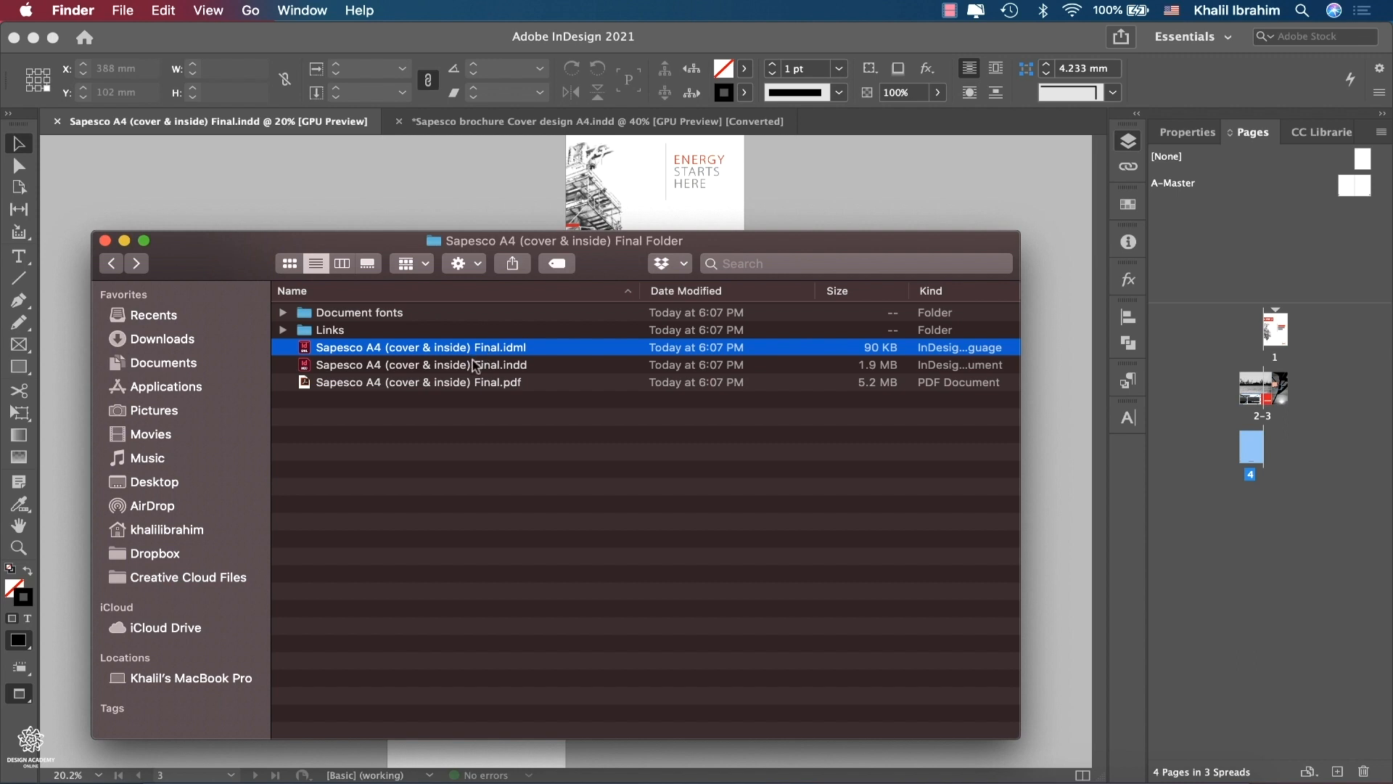
pyautogui.click(494, 370)
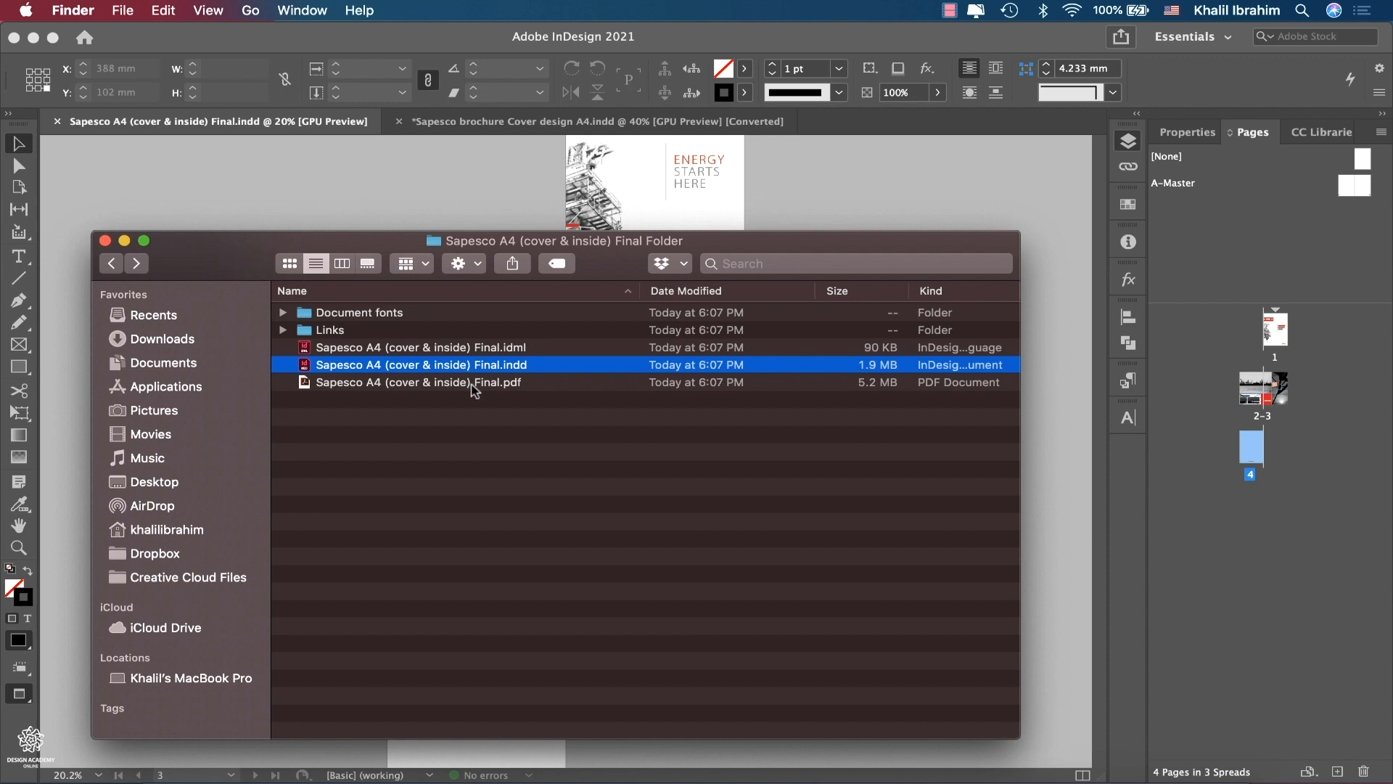
pyautogui.click(473, 383)
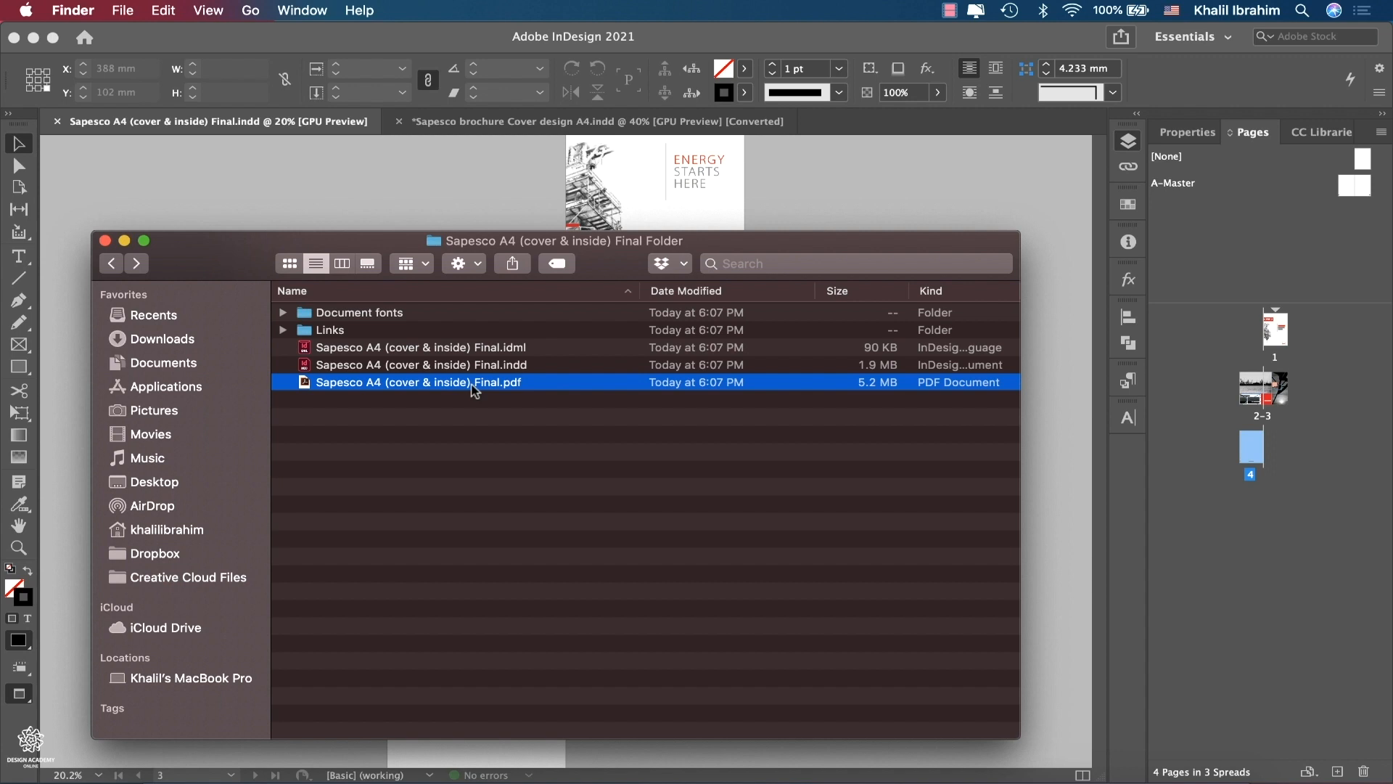
# - Switch back to InDesign and review the available export formats and the publishing options without exporting the document
pyautogui.click(939, 35)
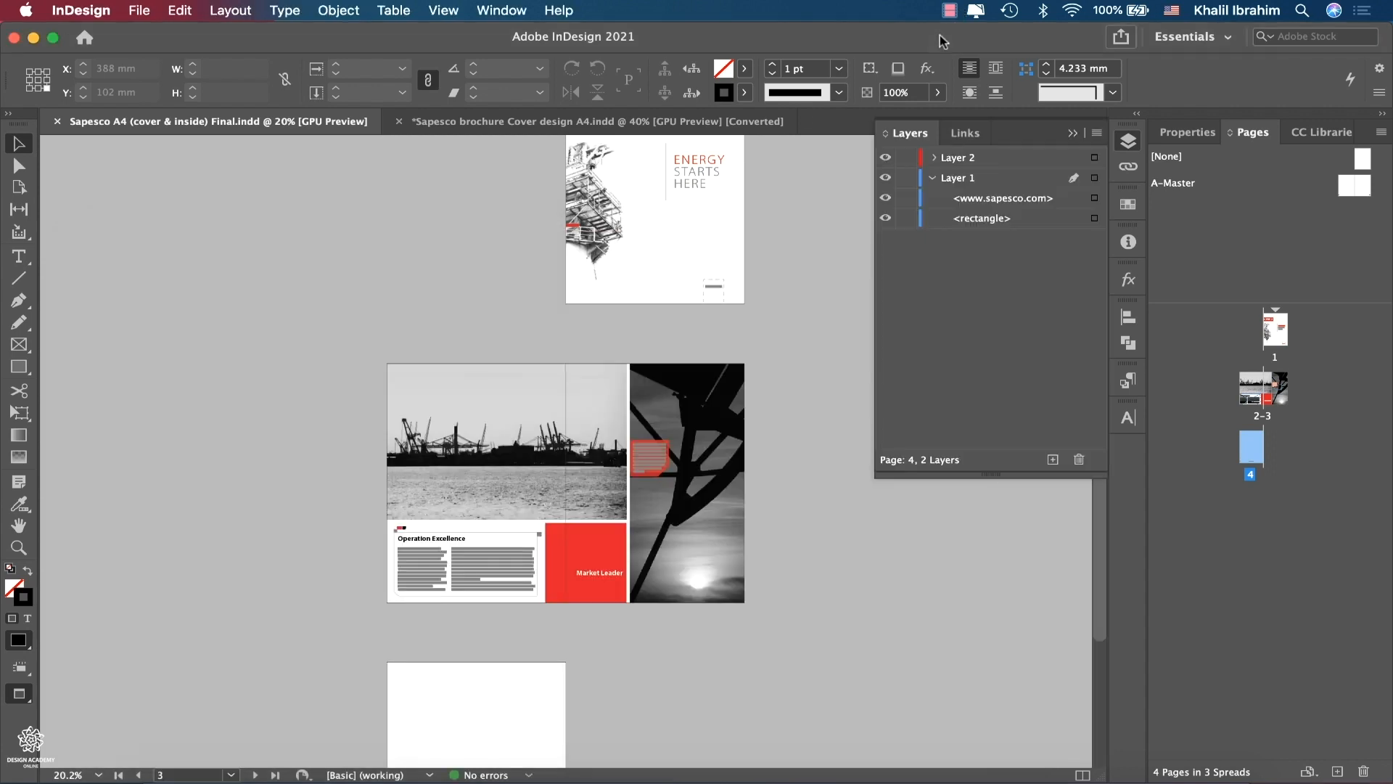
pyautogui.click(1122, 37)
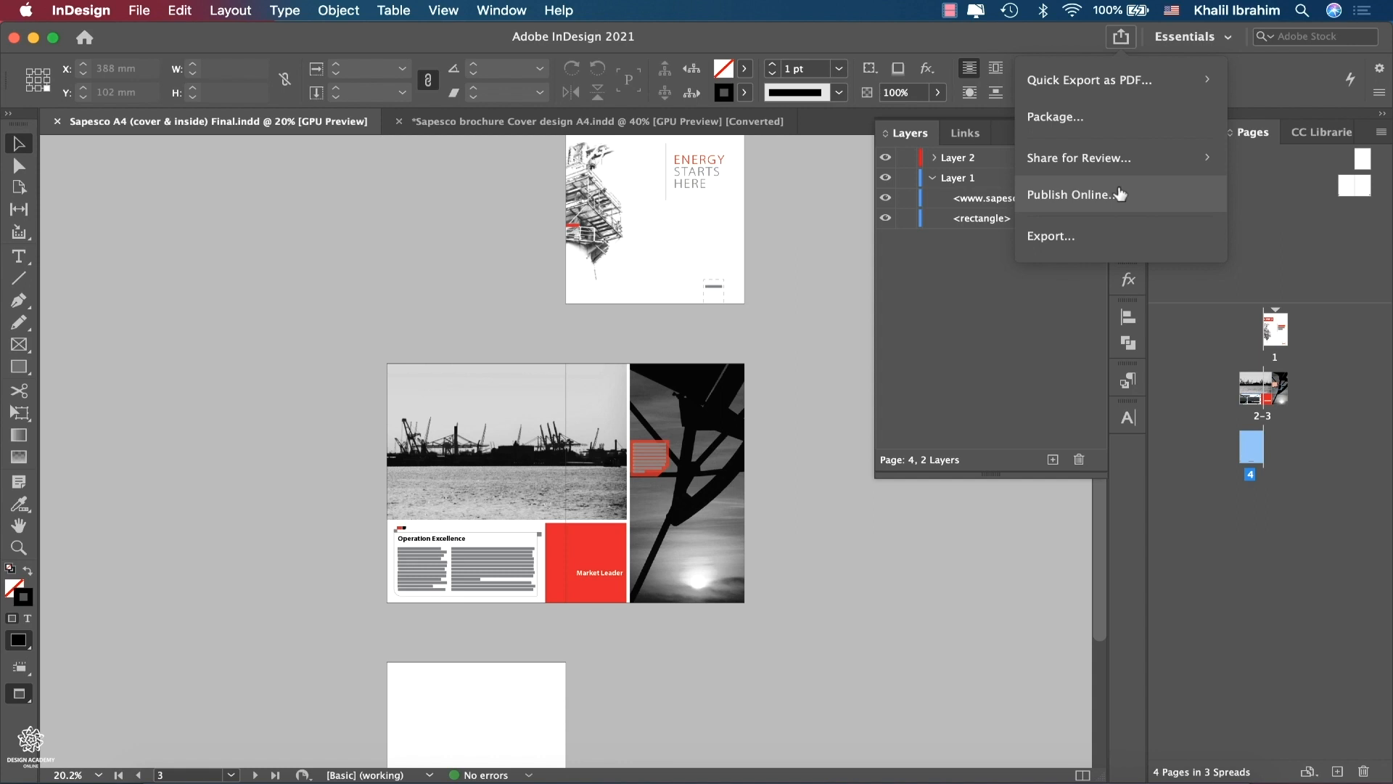
pyautogui.click(1087, 239)
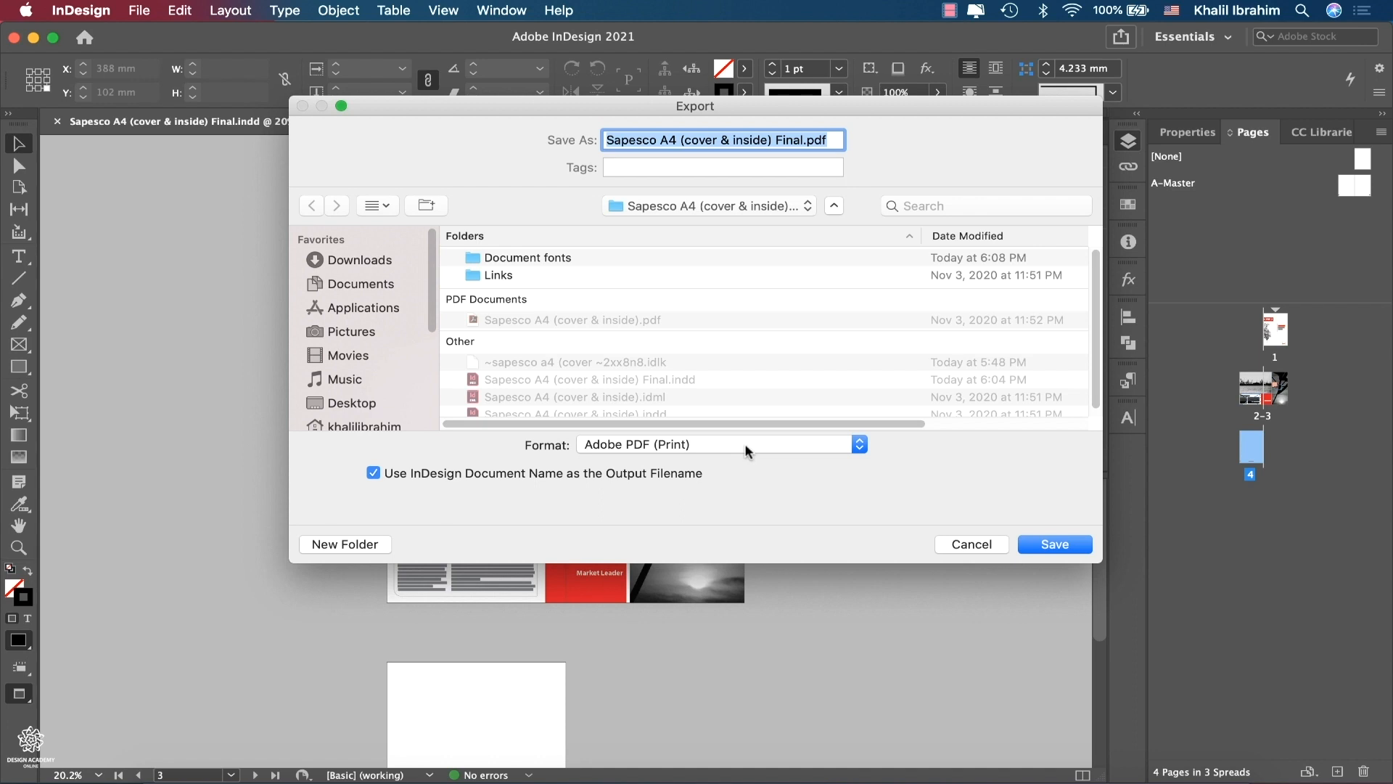
pyautogui.click(863, 450)
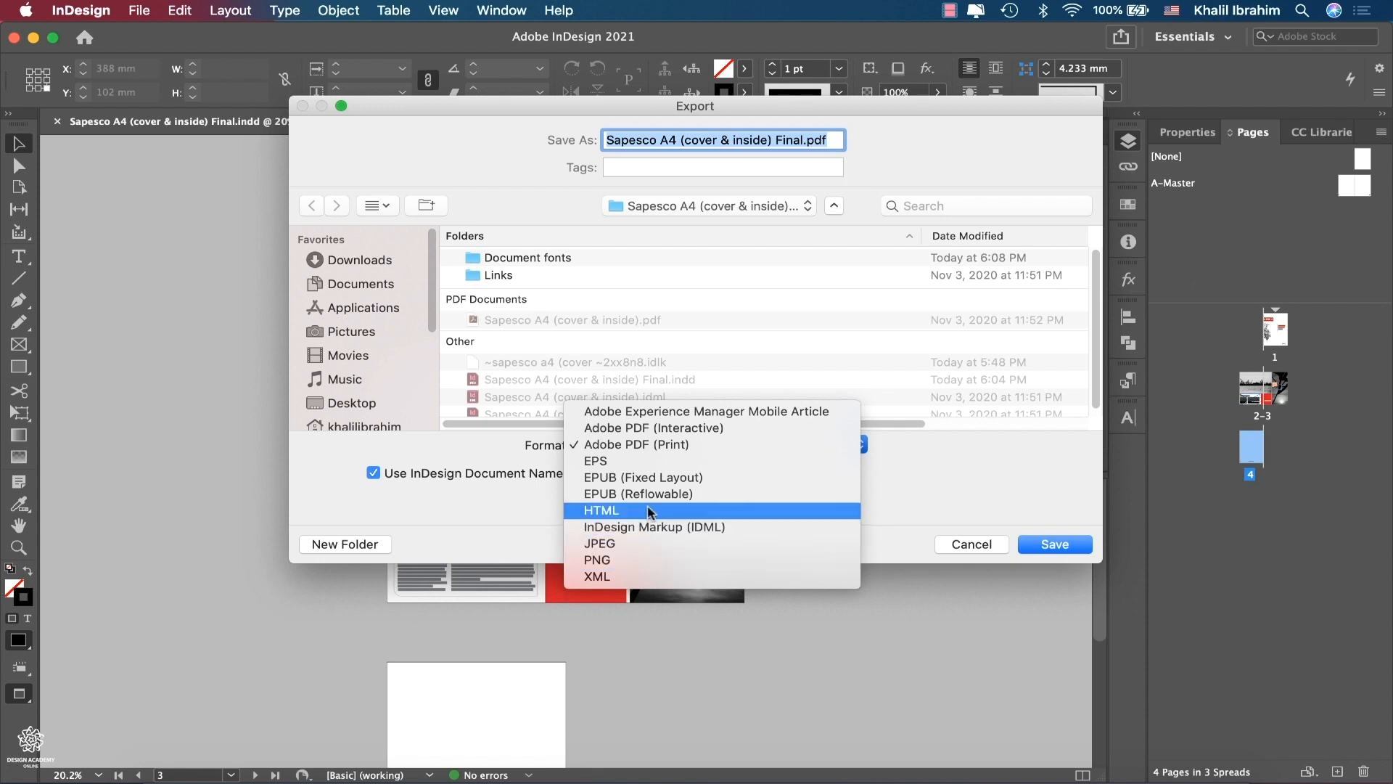
pyautogui.click(994, 551)
pyautogui.click(994, 552)
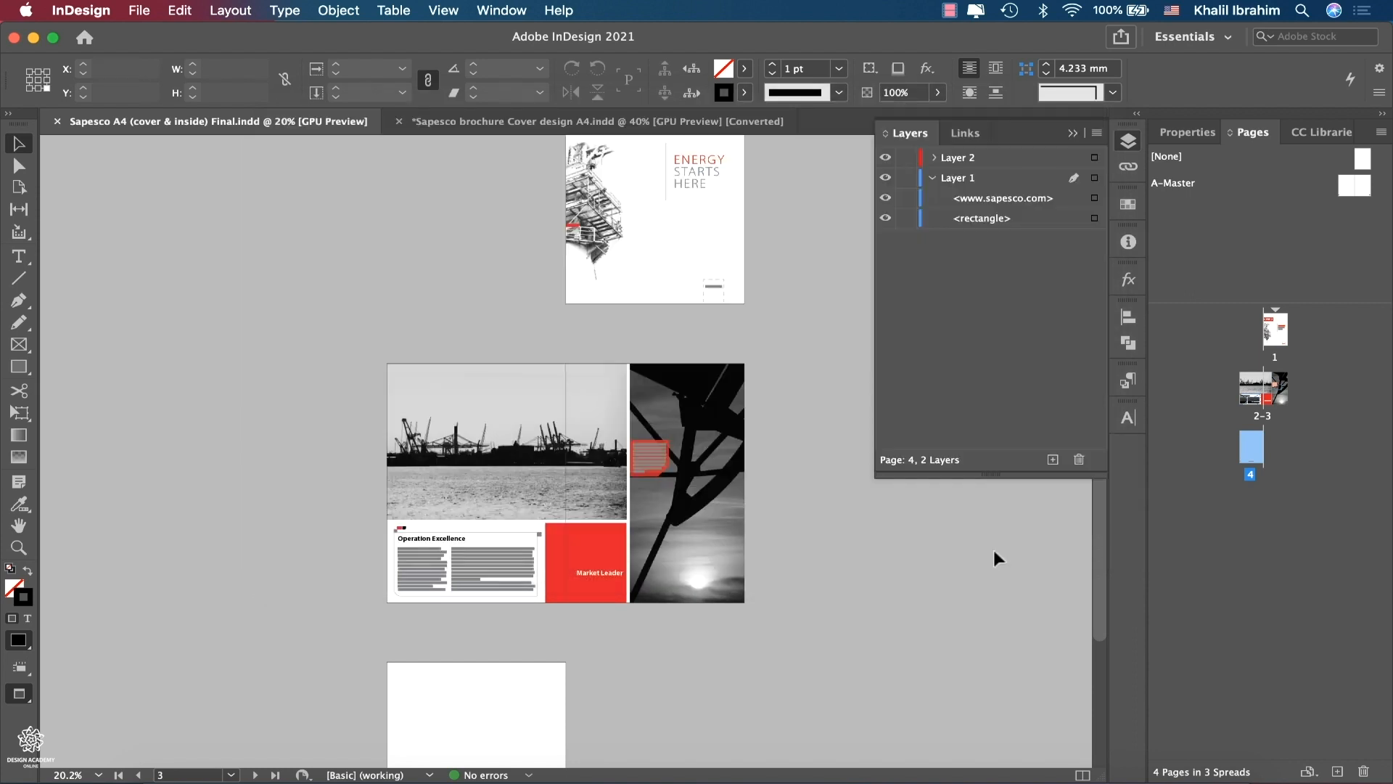
pyautogui.click(136, 10)
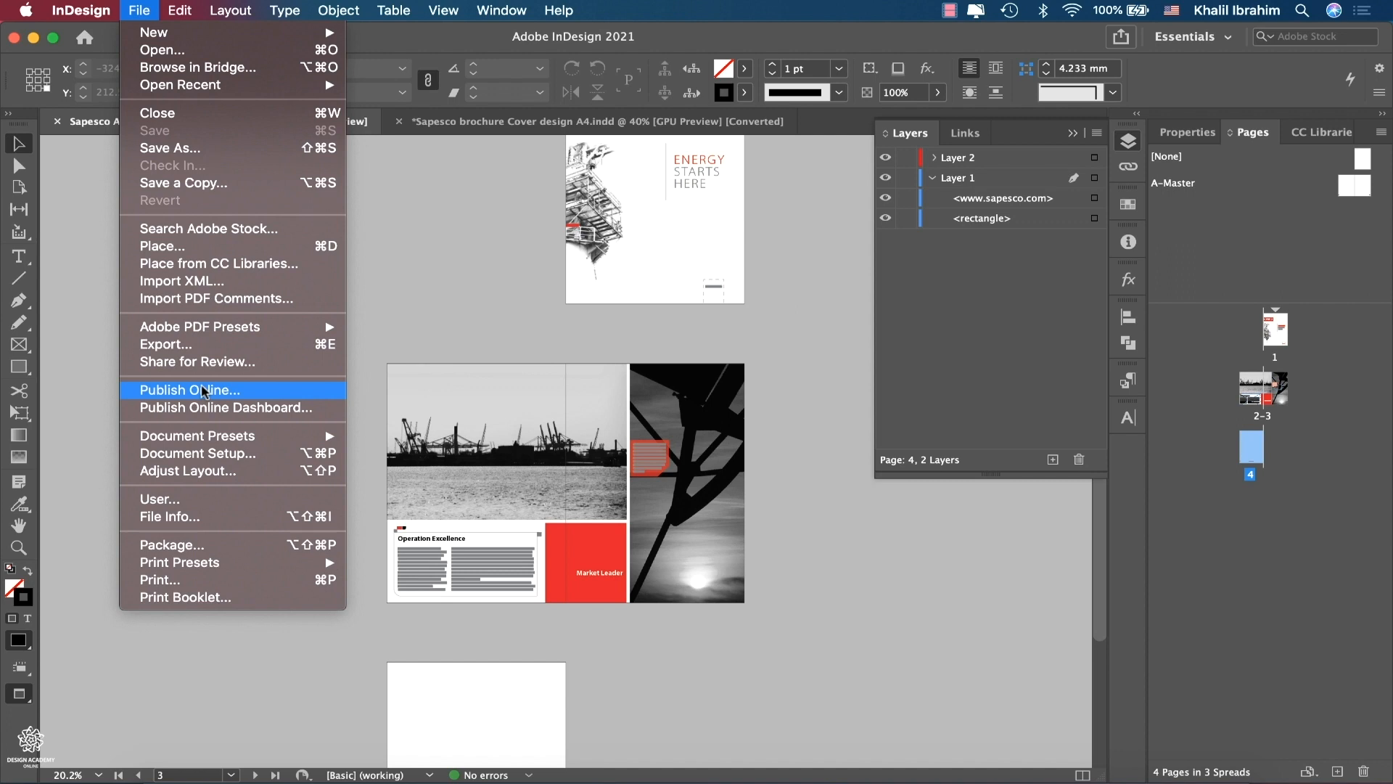
pyautogui.click(360, 323)
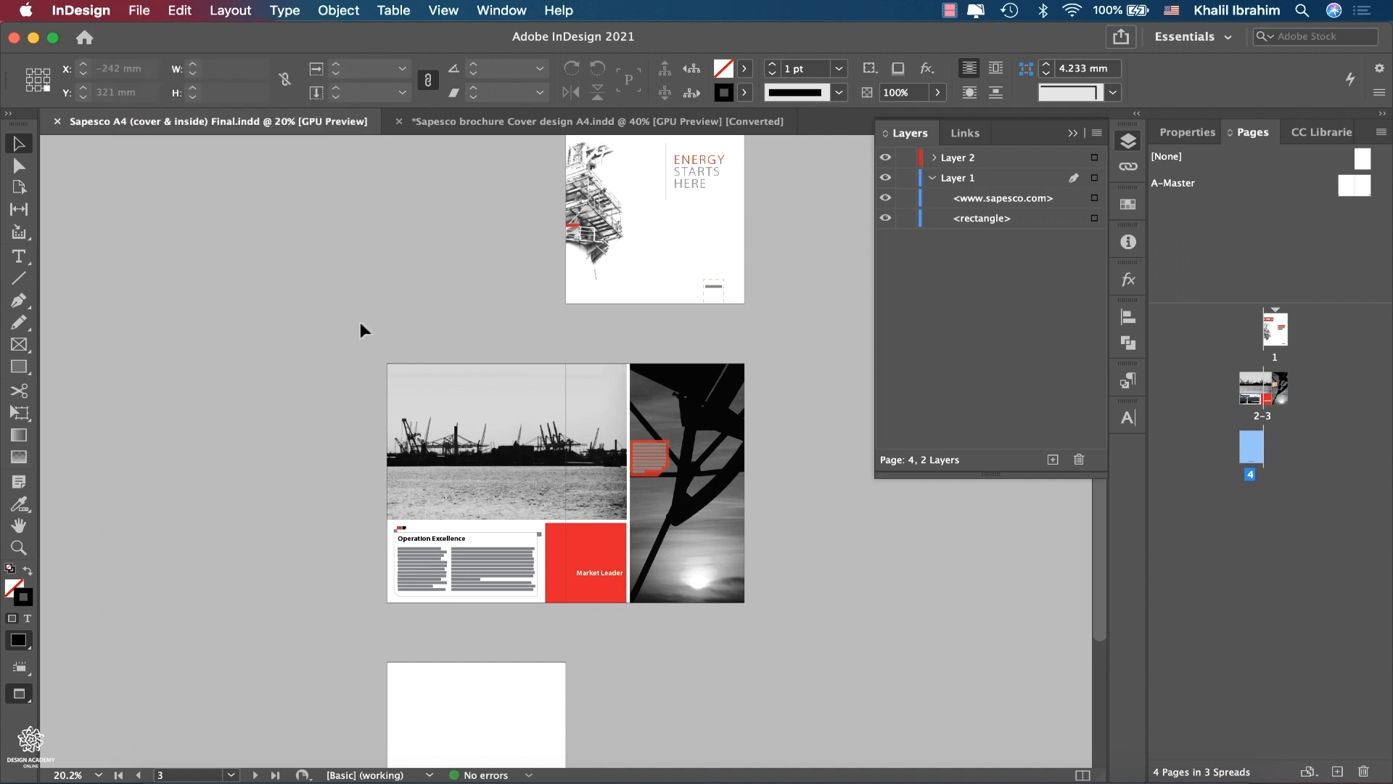